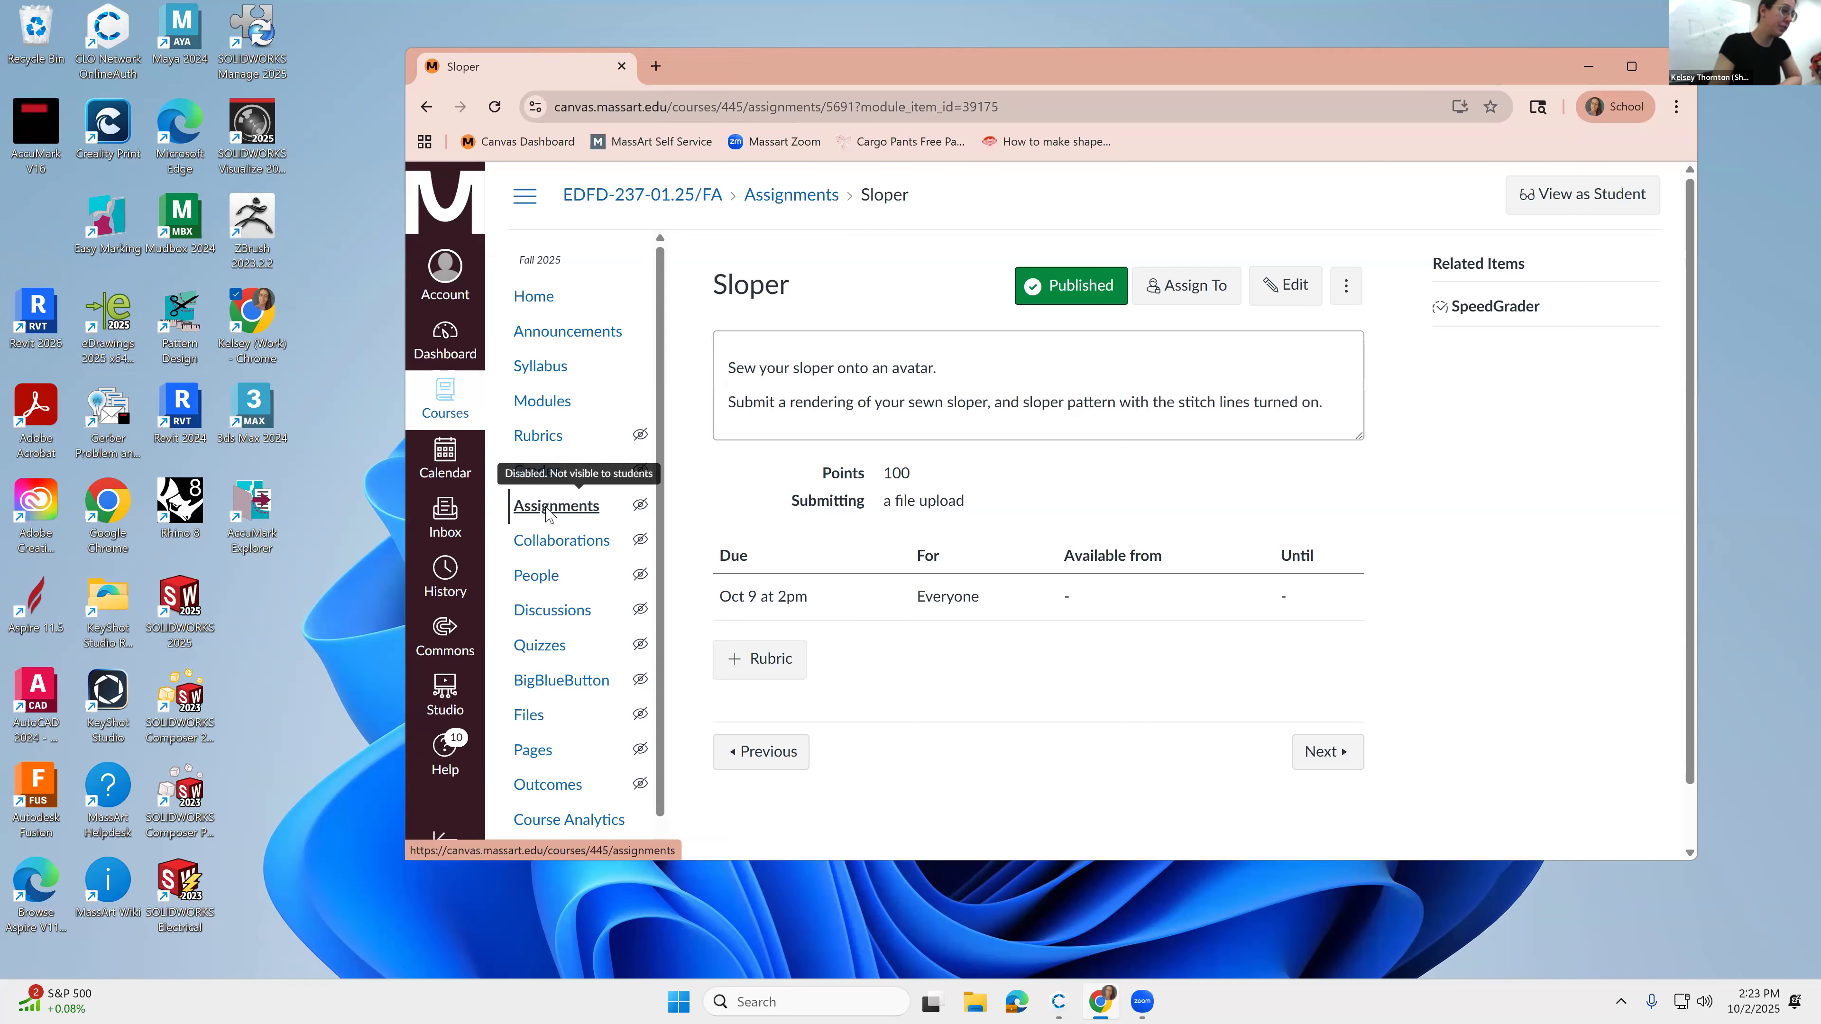
Step: Open the Woven Pants and Shirt assignment for editing
{"action": "scroll", "coordinate": [1339, 726], "scroll_direction": "down", "scroll_amount": 1}
{"action": "left_click", "coordinate": [1329, 686]}
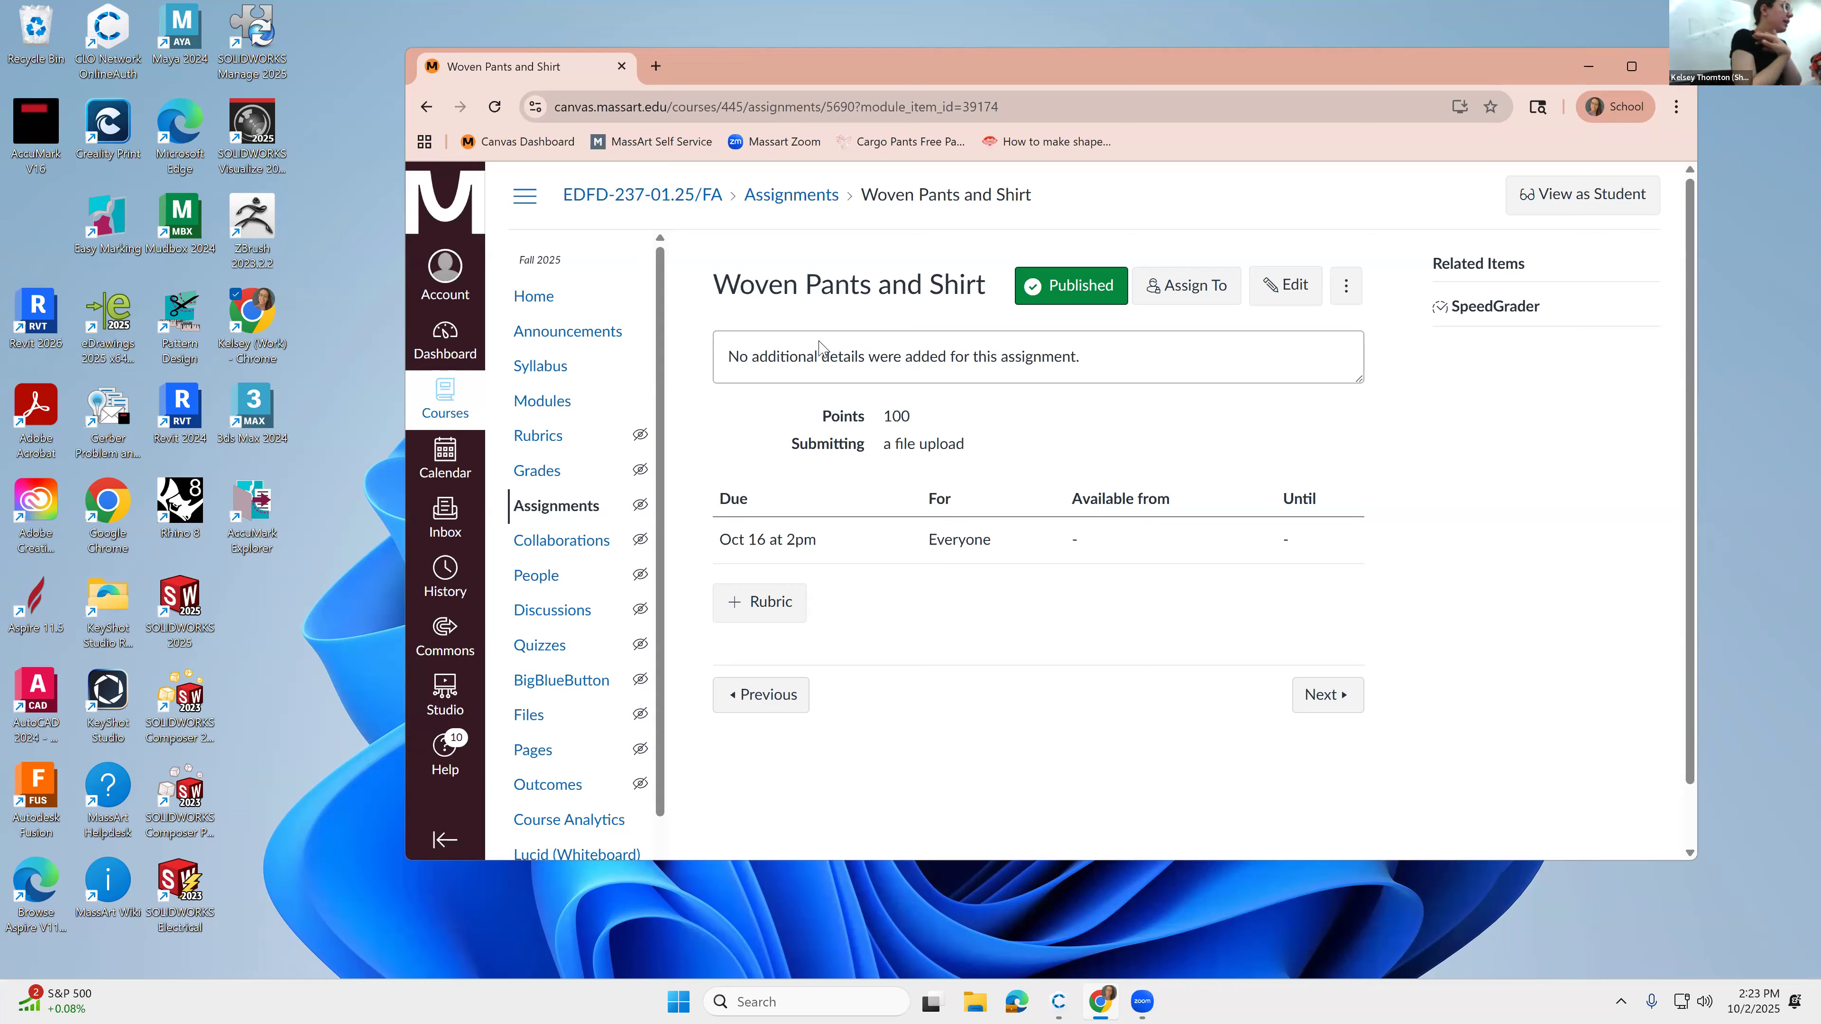
{"action": "left_click", "coordinate": [1284, 287]}
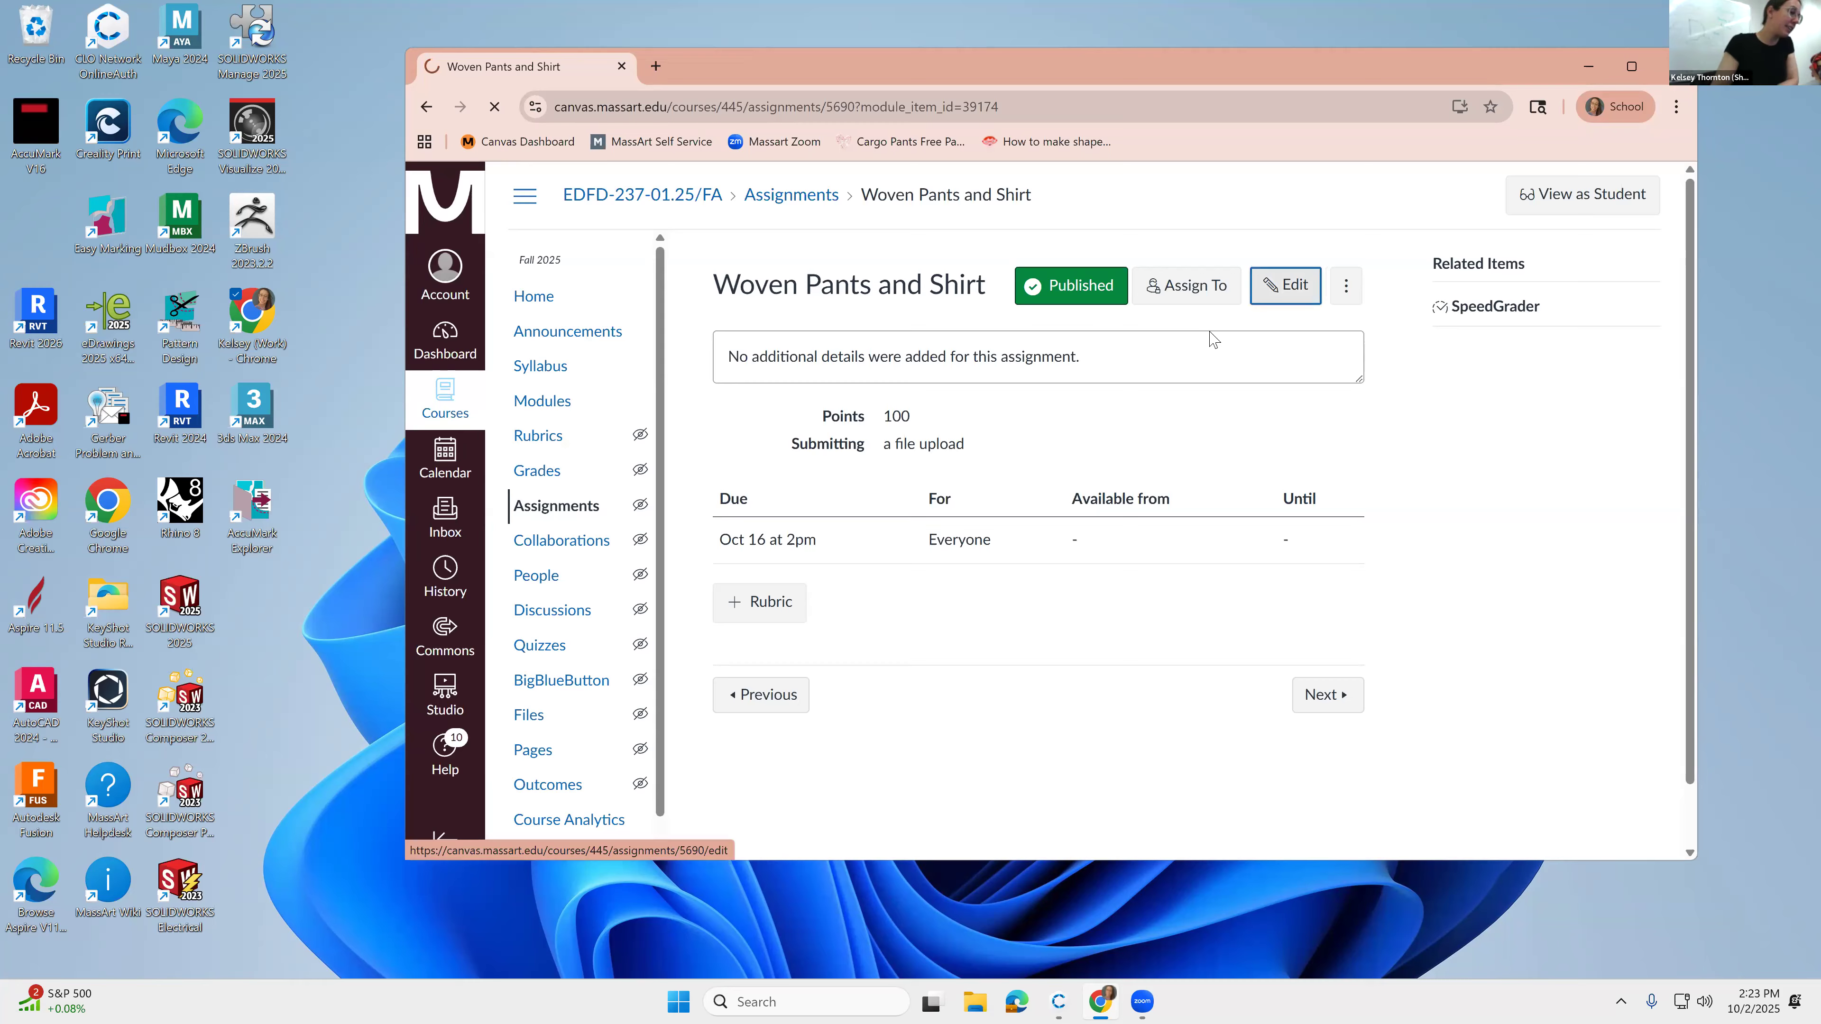
Step: Enter Buttons, Collar, Sleeves and Cuffs in the assignment description as a bulleted list
{"action": "left_click", "coordinate": [874, 592]}
{"action": "type", "text": "Buttons"}
{"action": "key", "text": "Return"}
{"action": "type", "text": "Collar"}
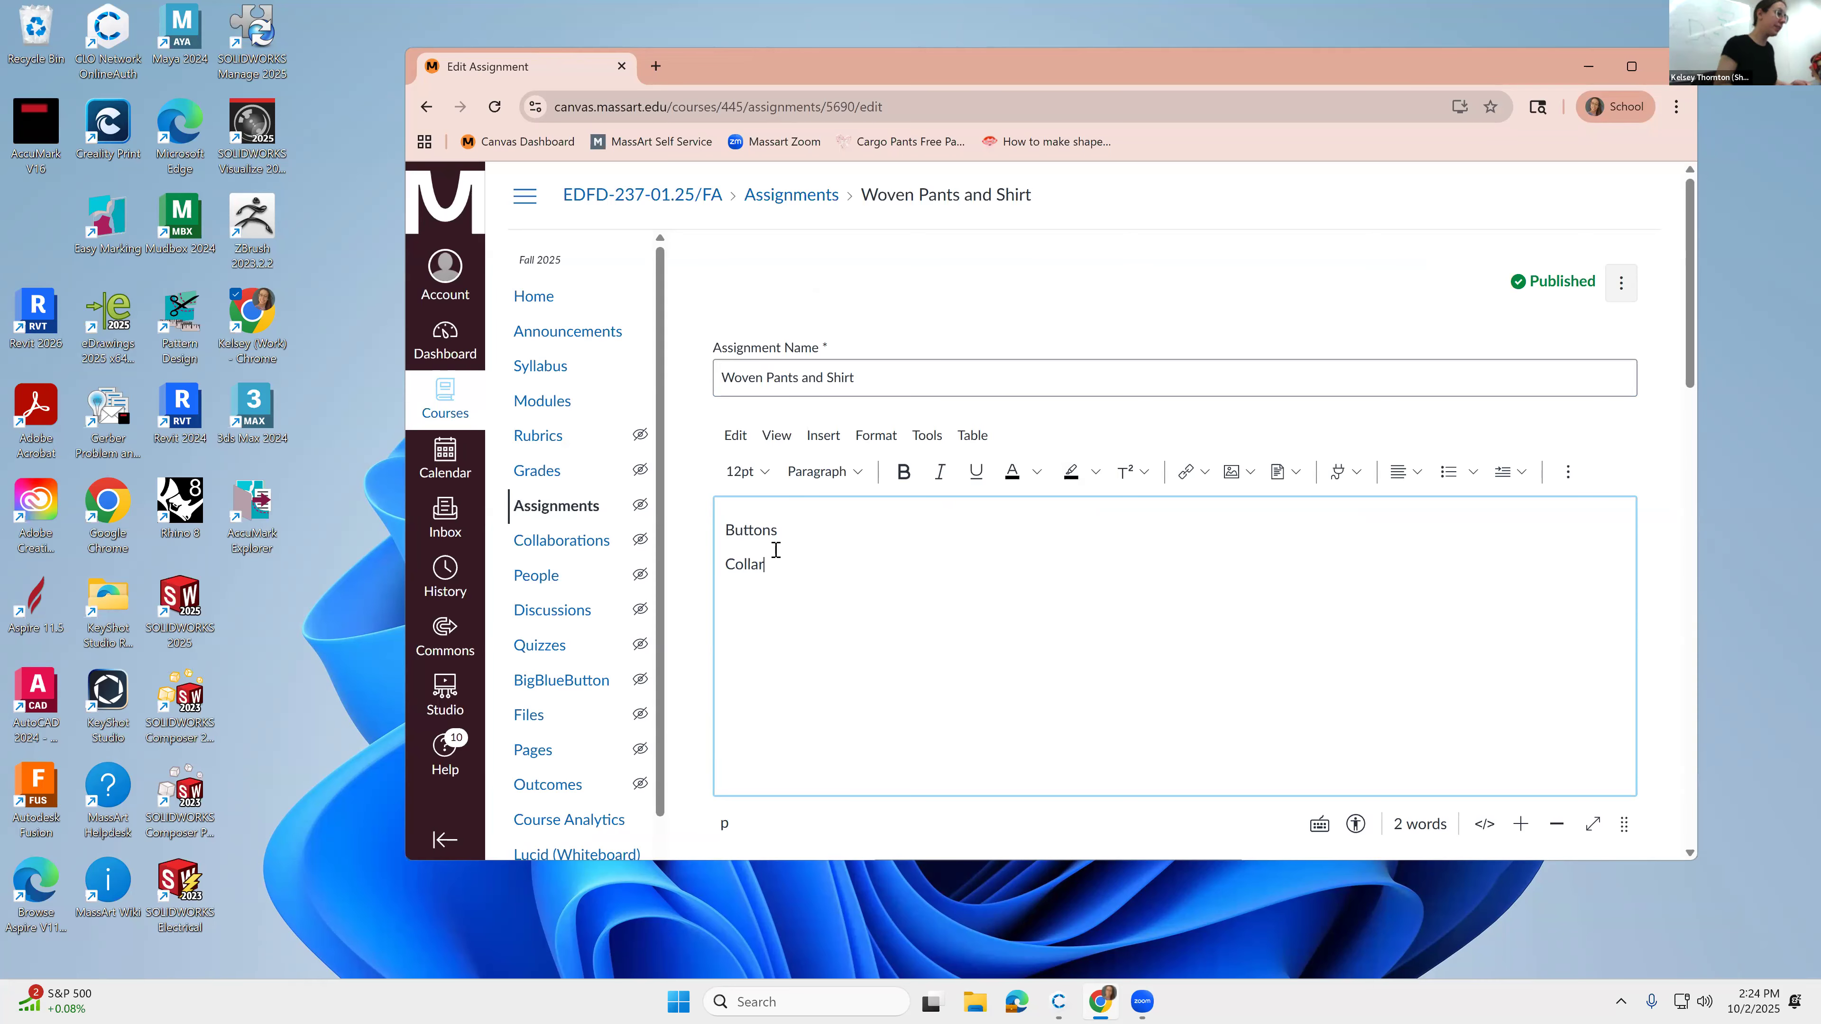
{"action": "type", "text": "Sleeves"}
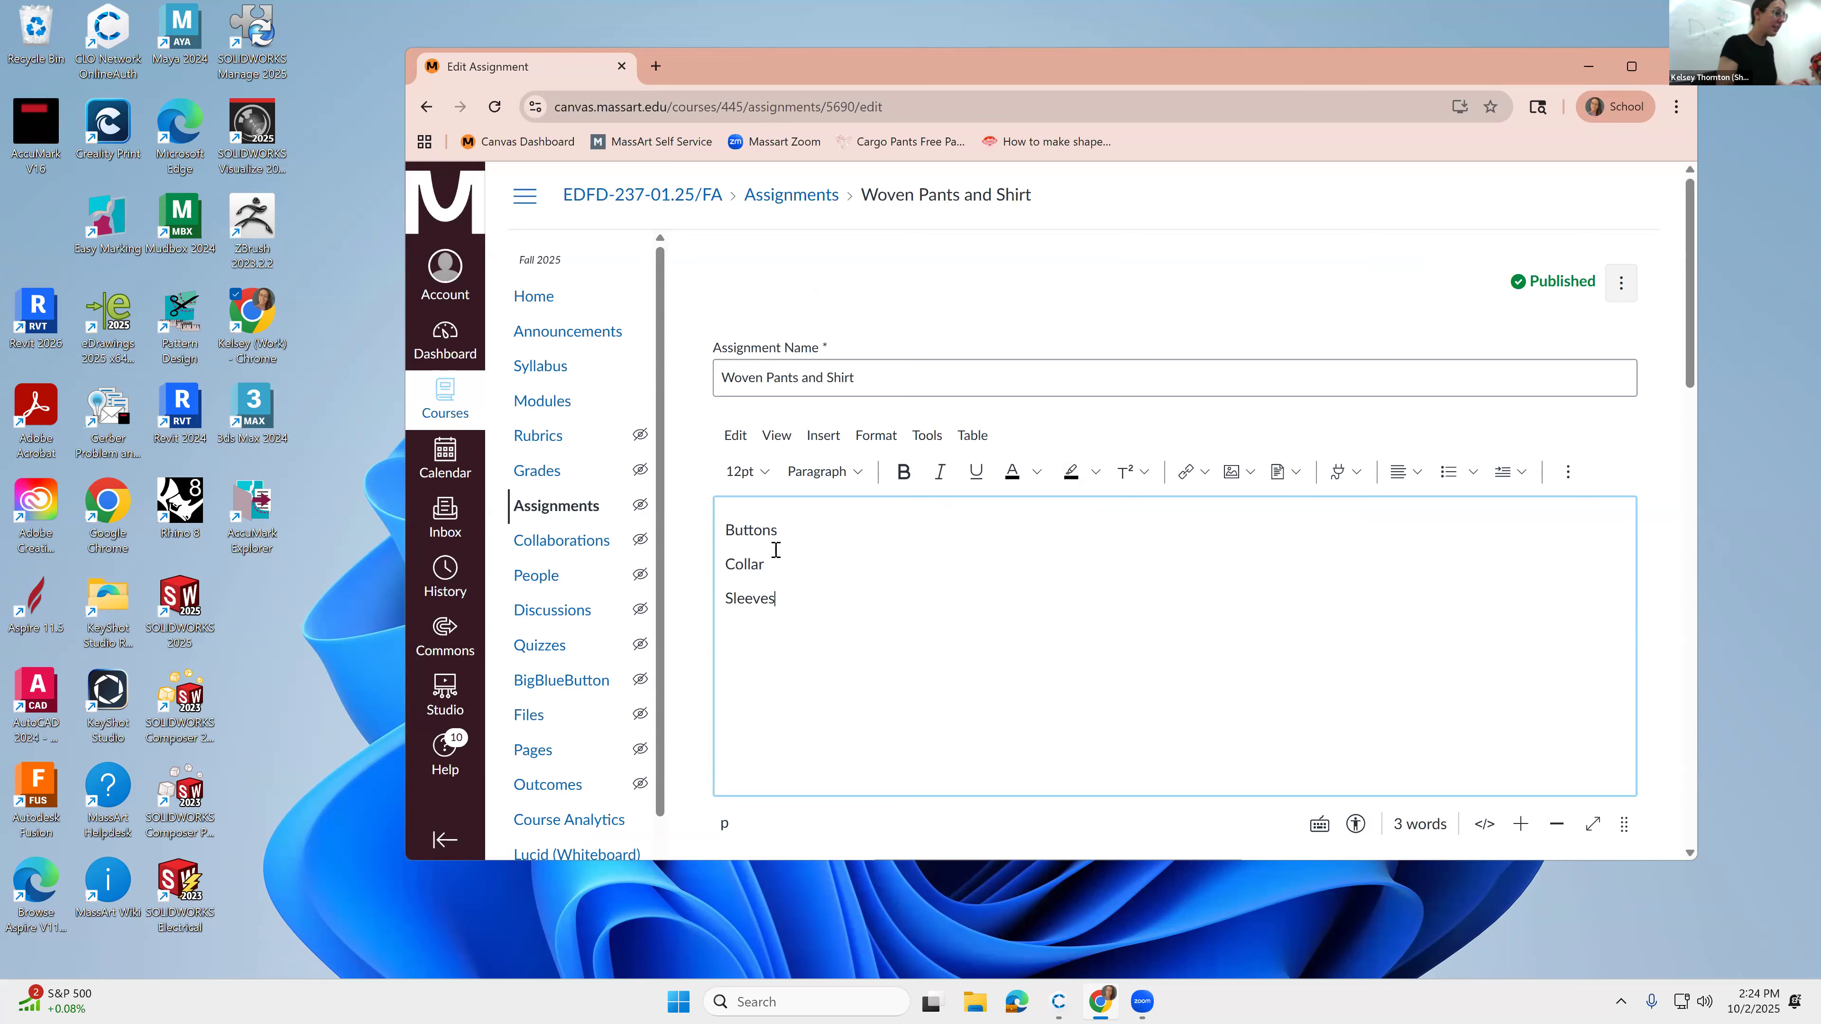
{"action": "type", "text": "Cuffs a"}
{"action": "key", "text": "BackSpace"}
{"action": "key", "text": "BackSpace"}
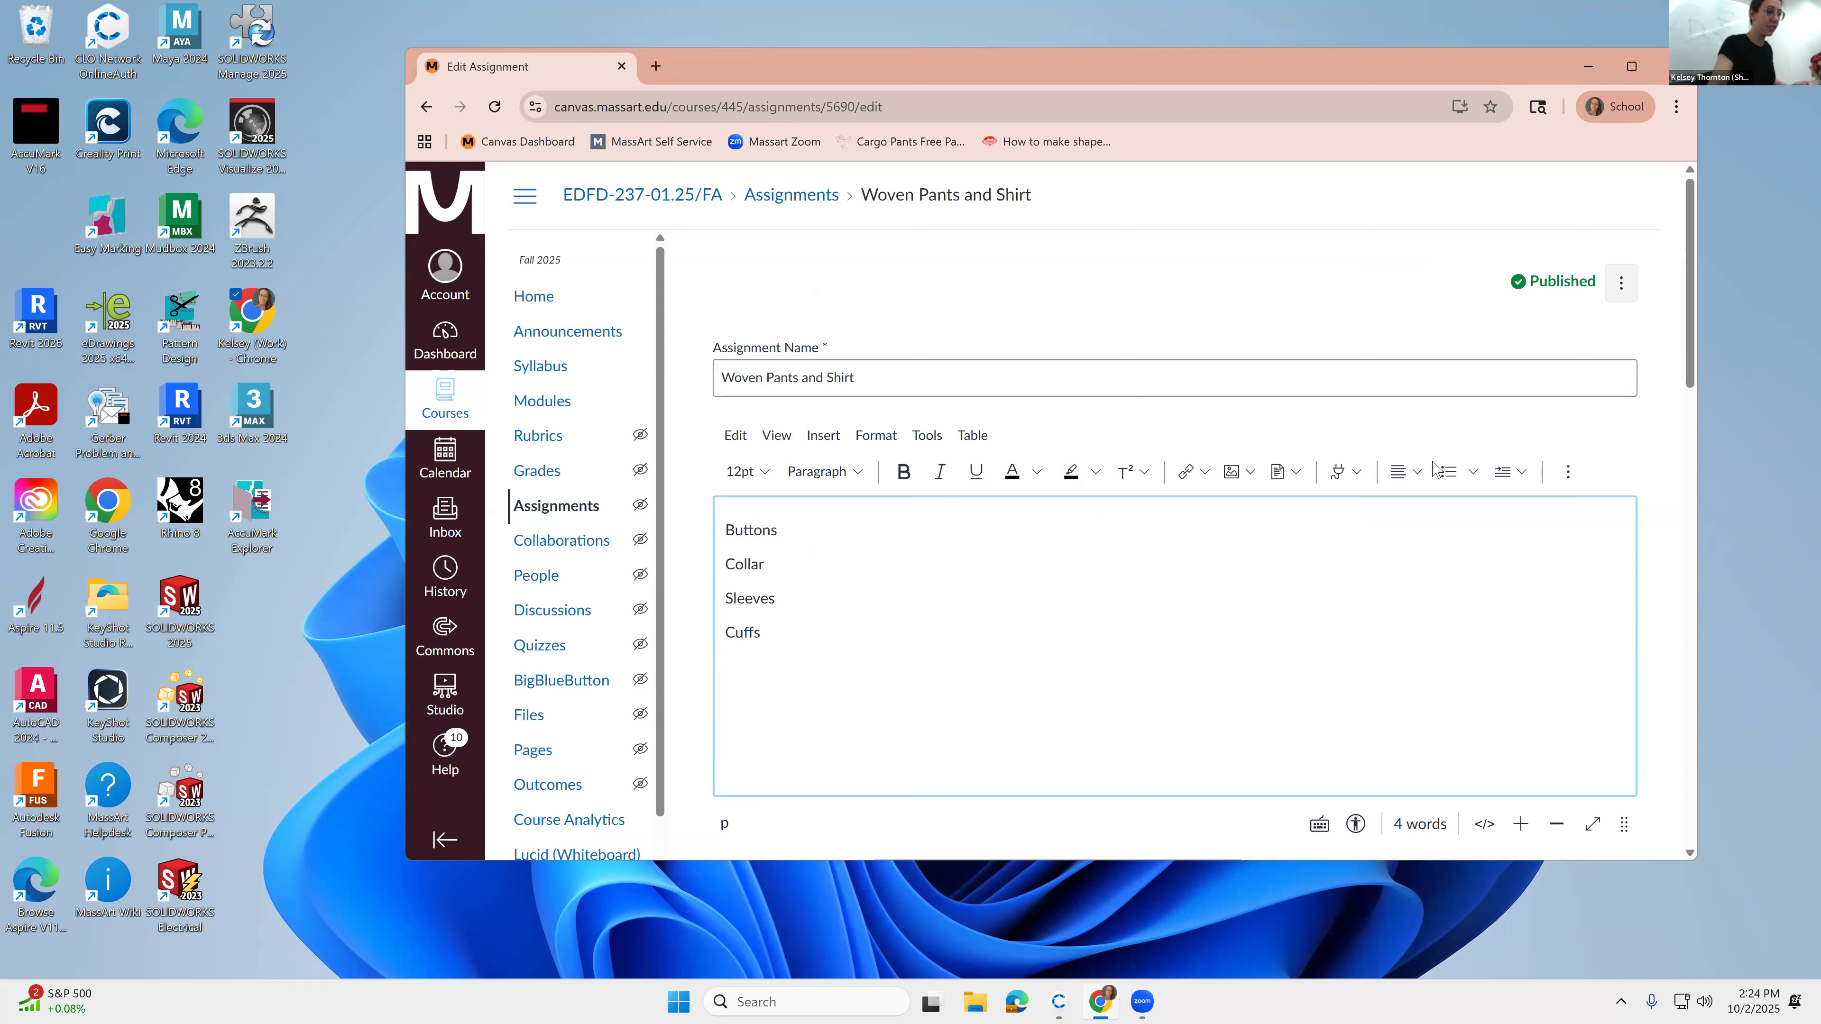
{"action": "key", "text": "ctrl+a"}
{"action": "left_click", "coordinate": [1447, 474]}
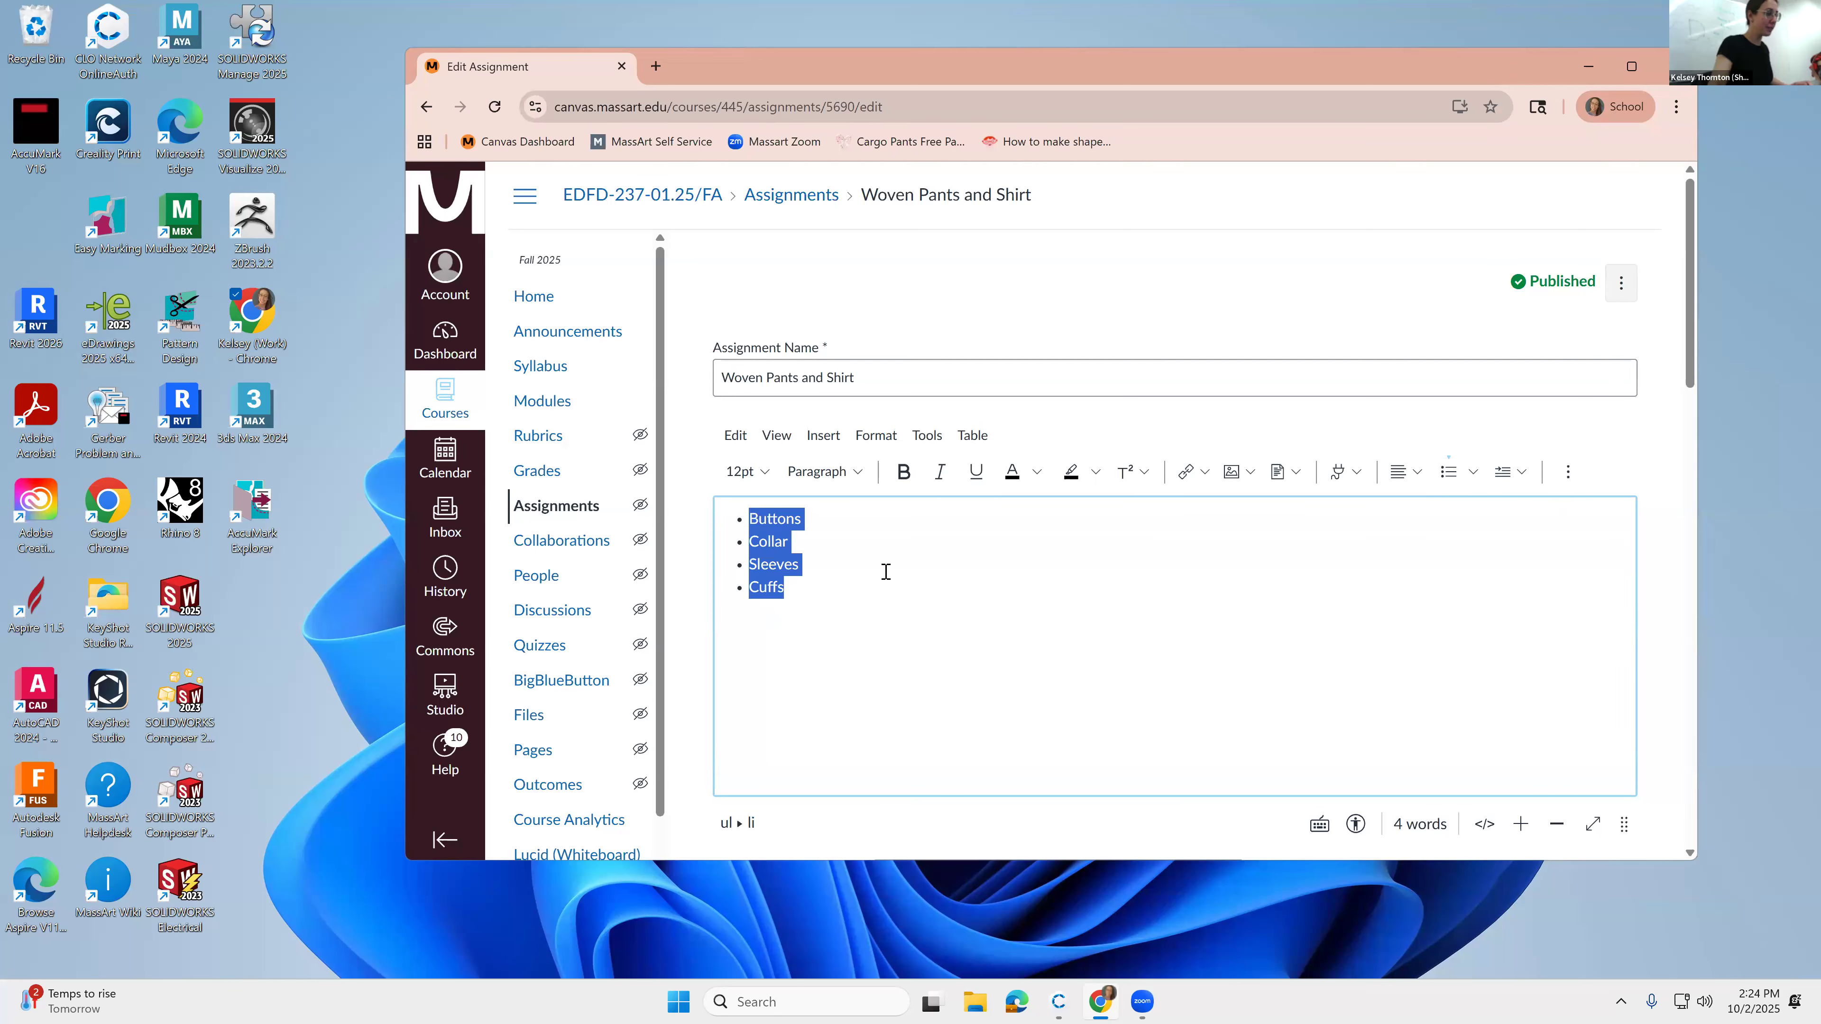
Step: Add the heading "Shirt Requirments:" above the bulleted list
{"action": "key", "text": "Left"}
{"action": "key", "text": "Return"}
{"action": "key", "text": "Return"}
{"action": "type", "text": "Shir"}
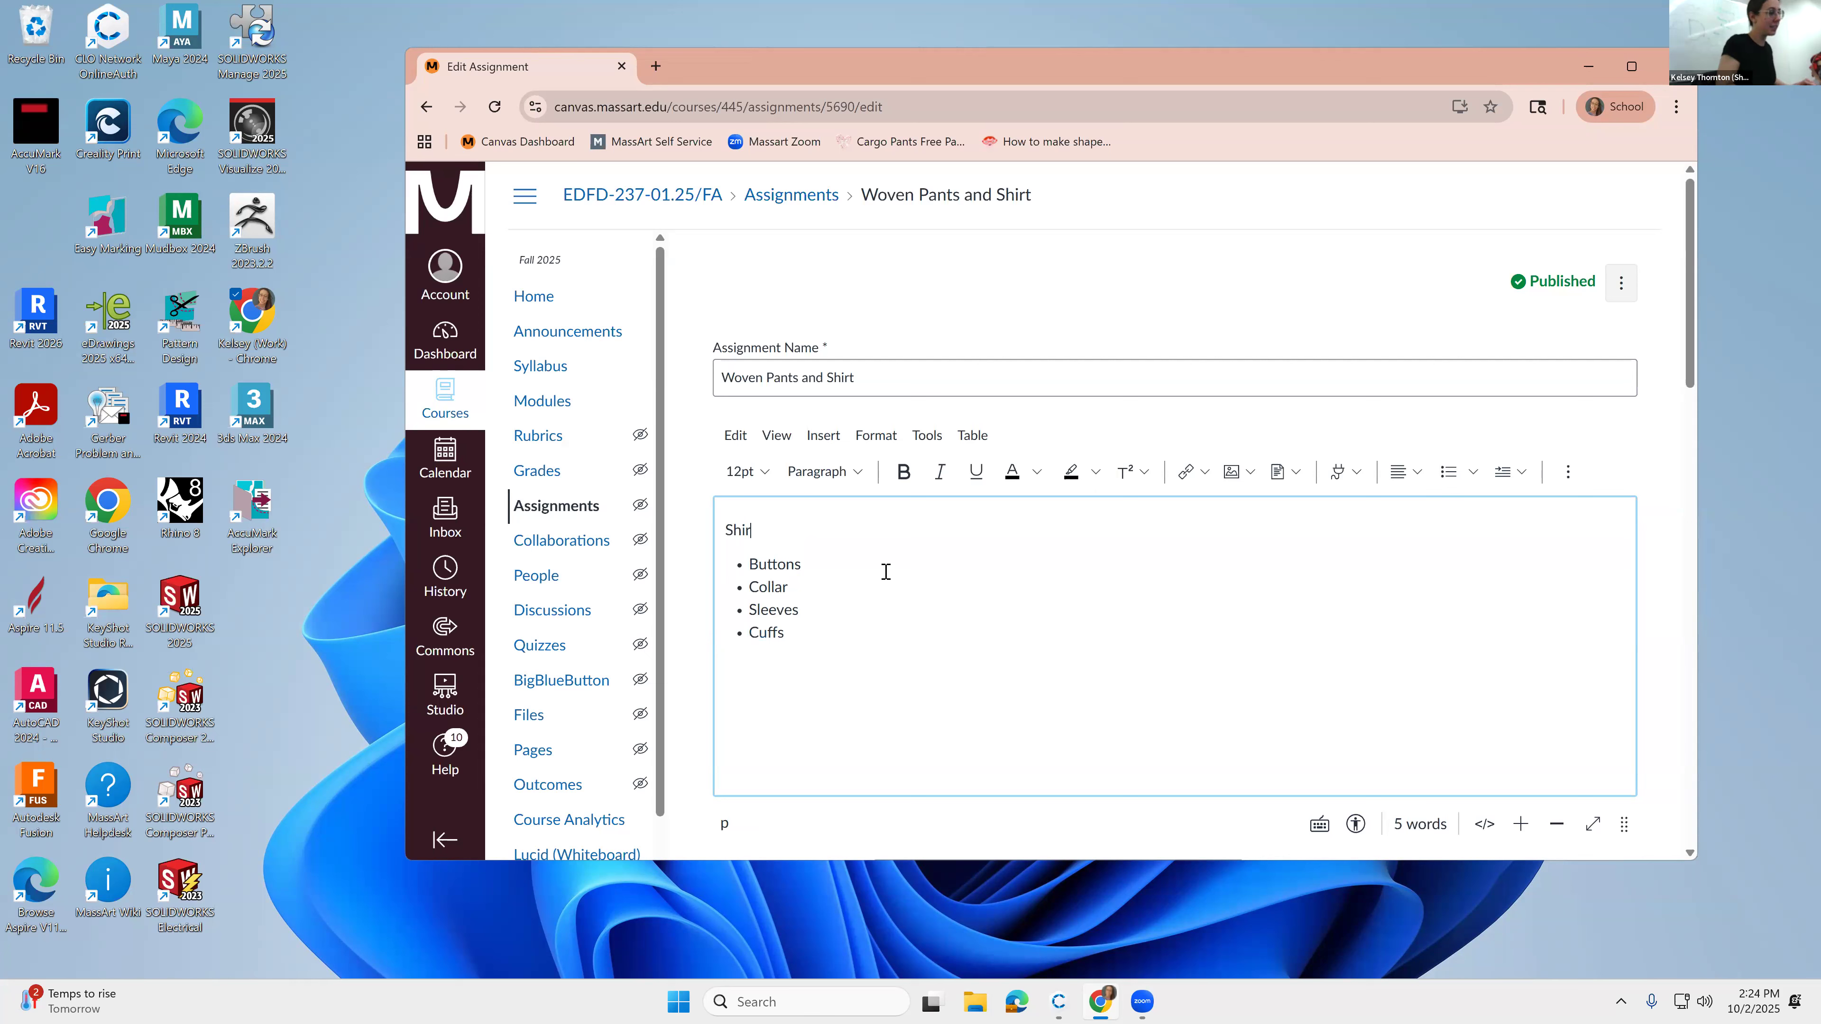
{"action": "type", "text": "t Requirments:"}
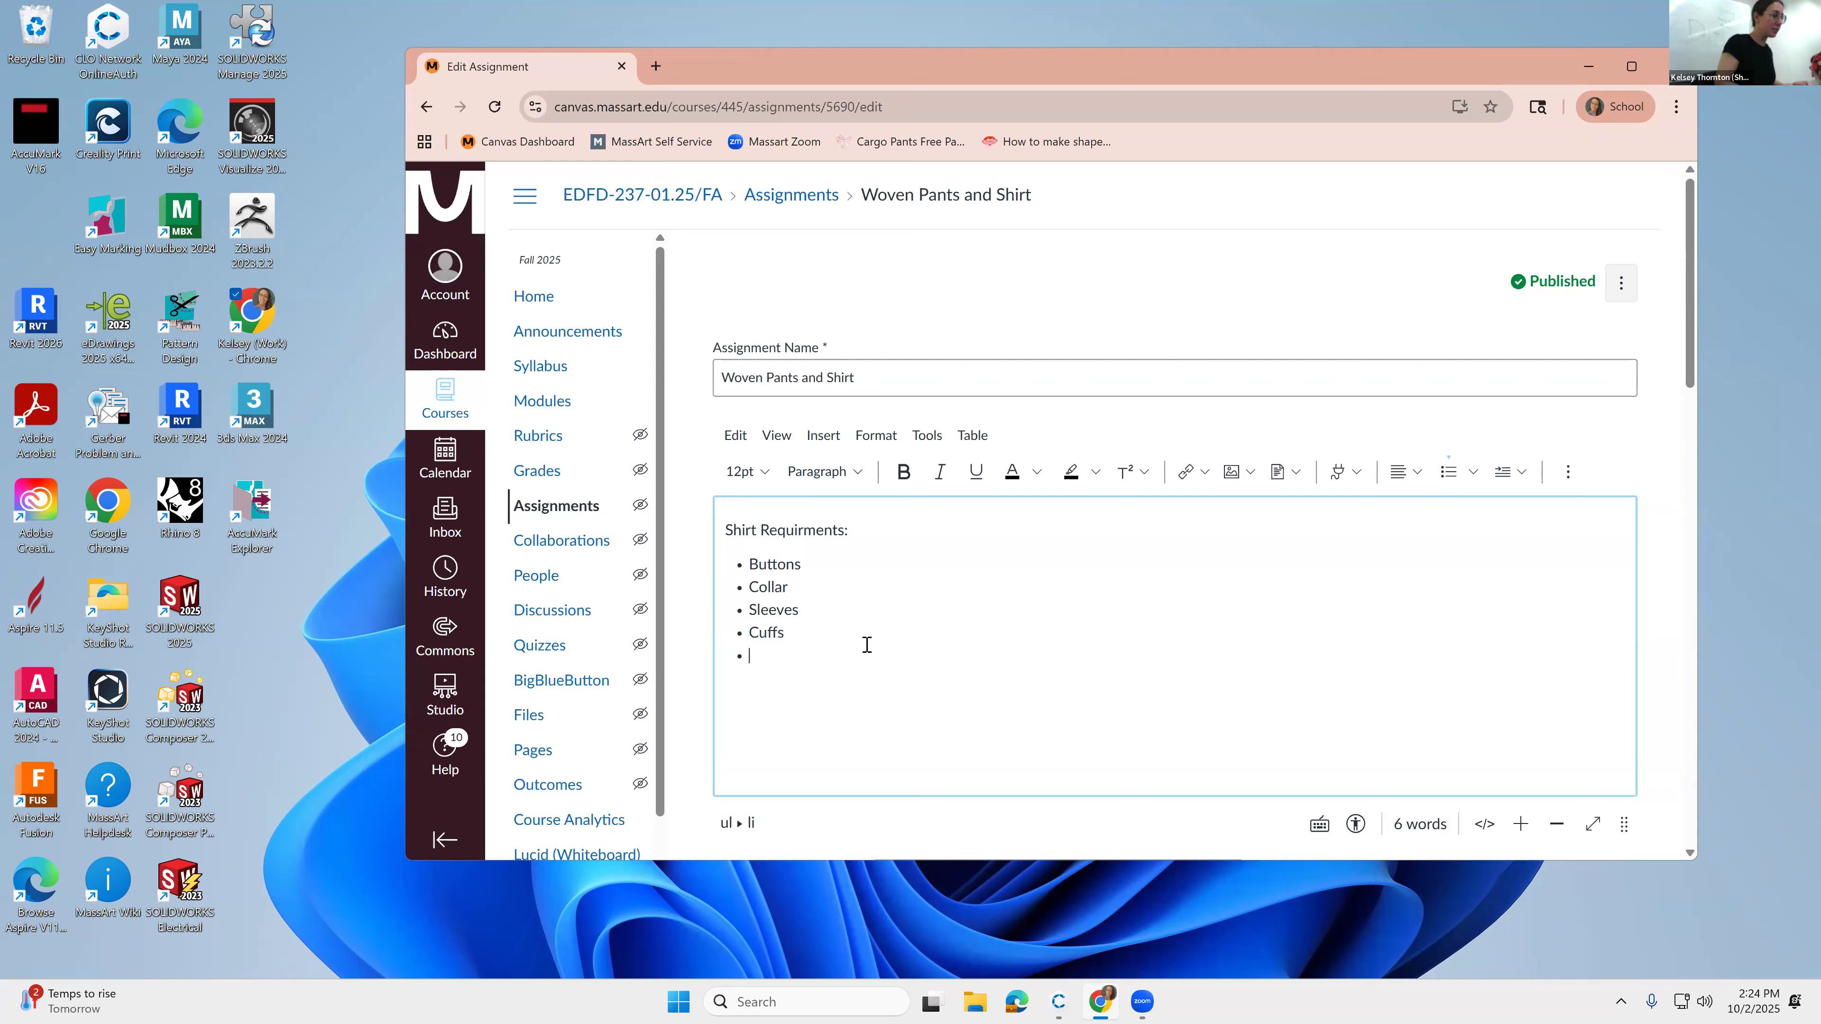
Step: Below the shirt list, add the heading "Pant Requirments:" with the bullets "Fly" and "Waistband (that opens on the front"
{"action": "type", "text": "Pant Requ"}
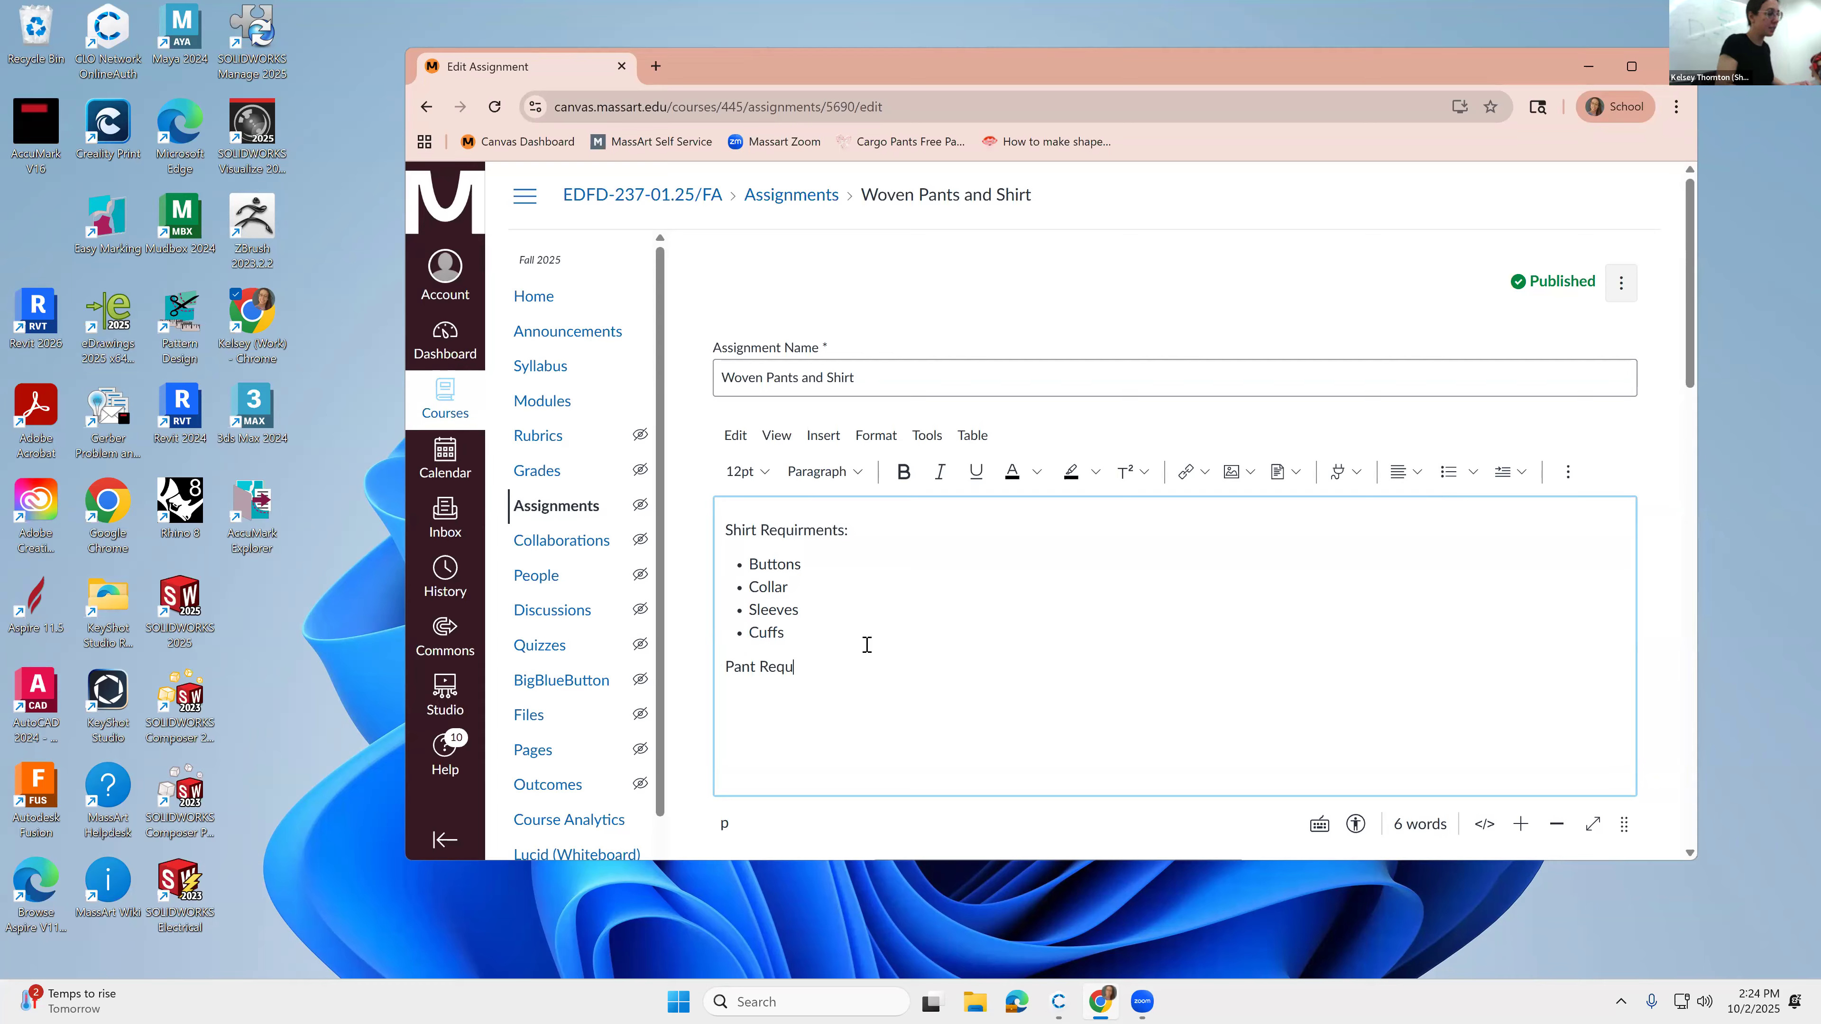
{"action": "type", "text": "irments:"}
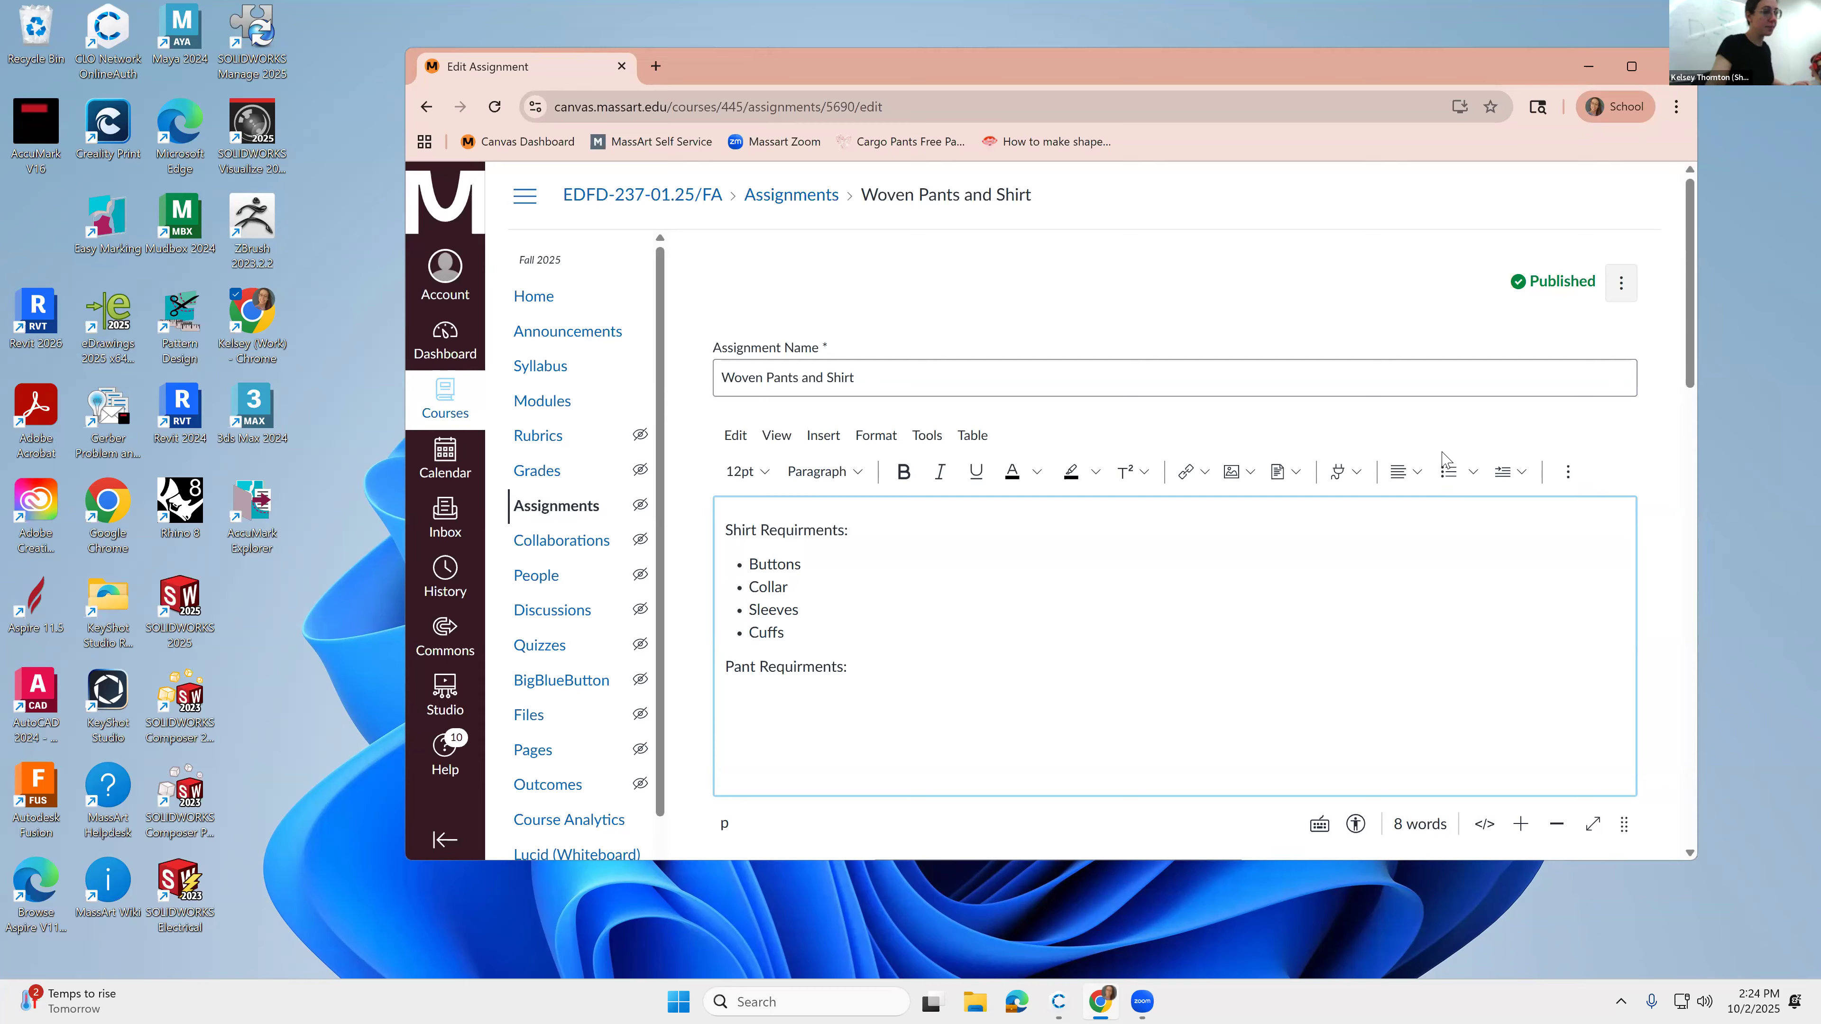
{"action": "key", "text": "Return"}
{"action": "left_click", "coordinate": [1447, 472]}
{"action": "type", "text": "Fly"}
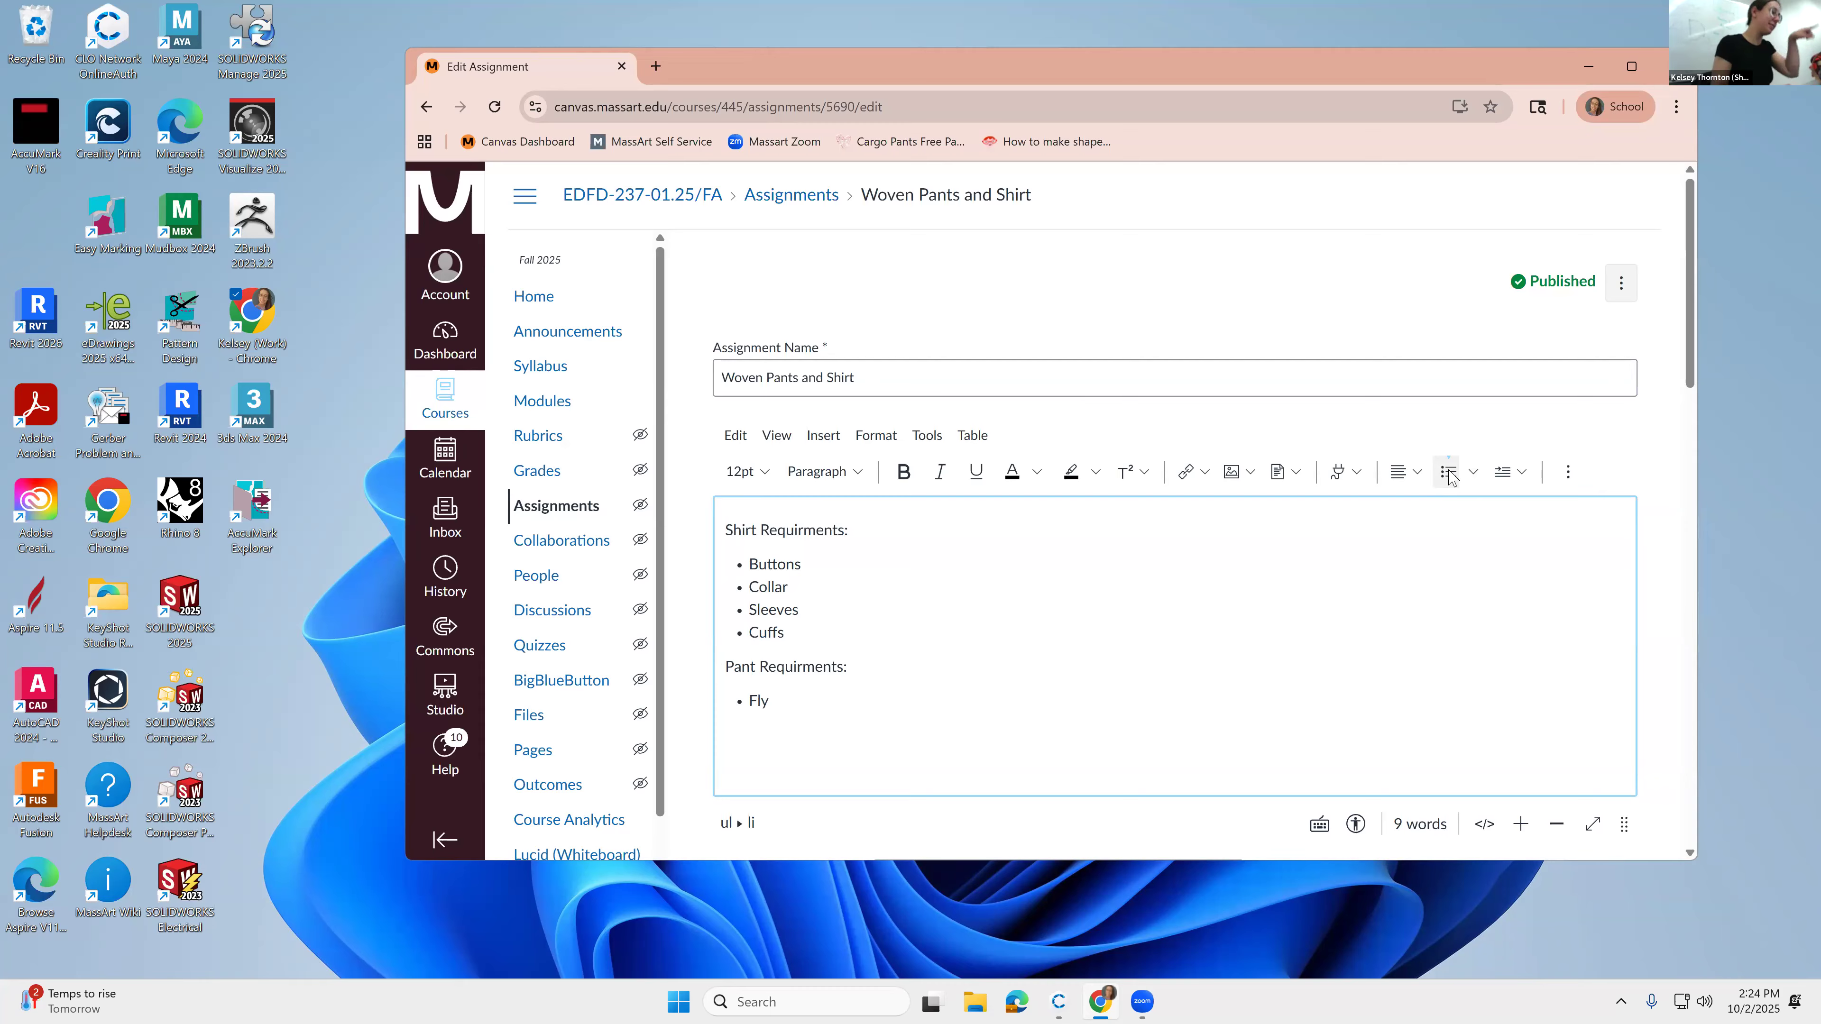
{"action": "type", "text": ","}
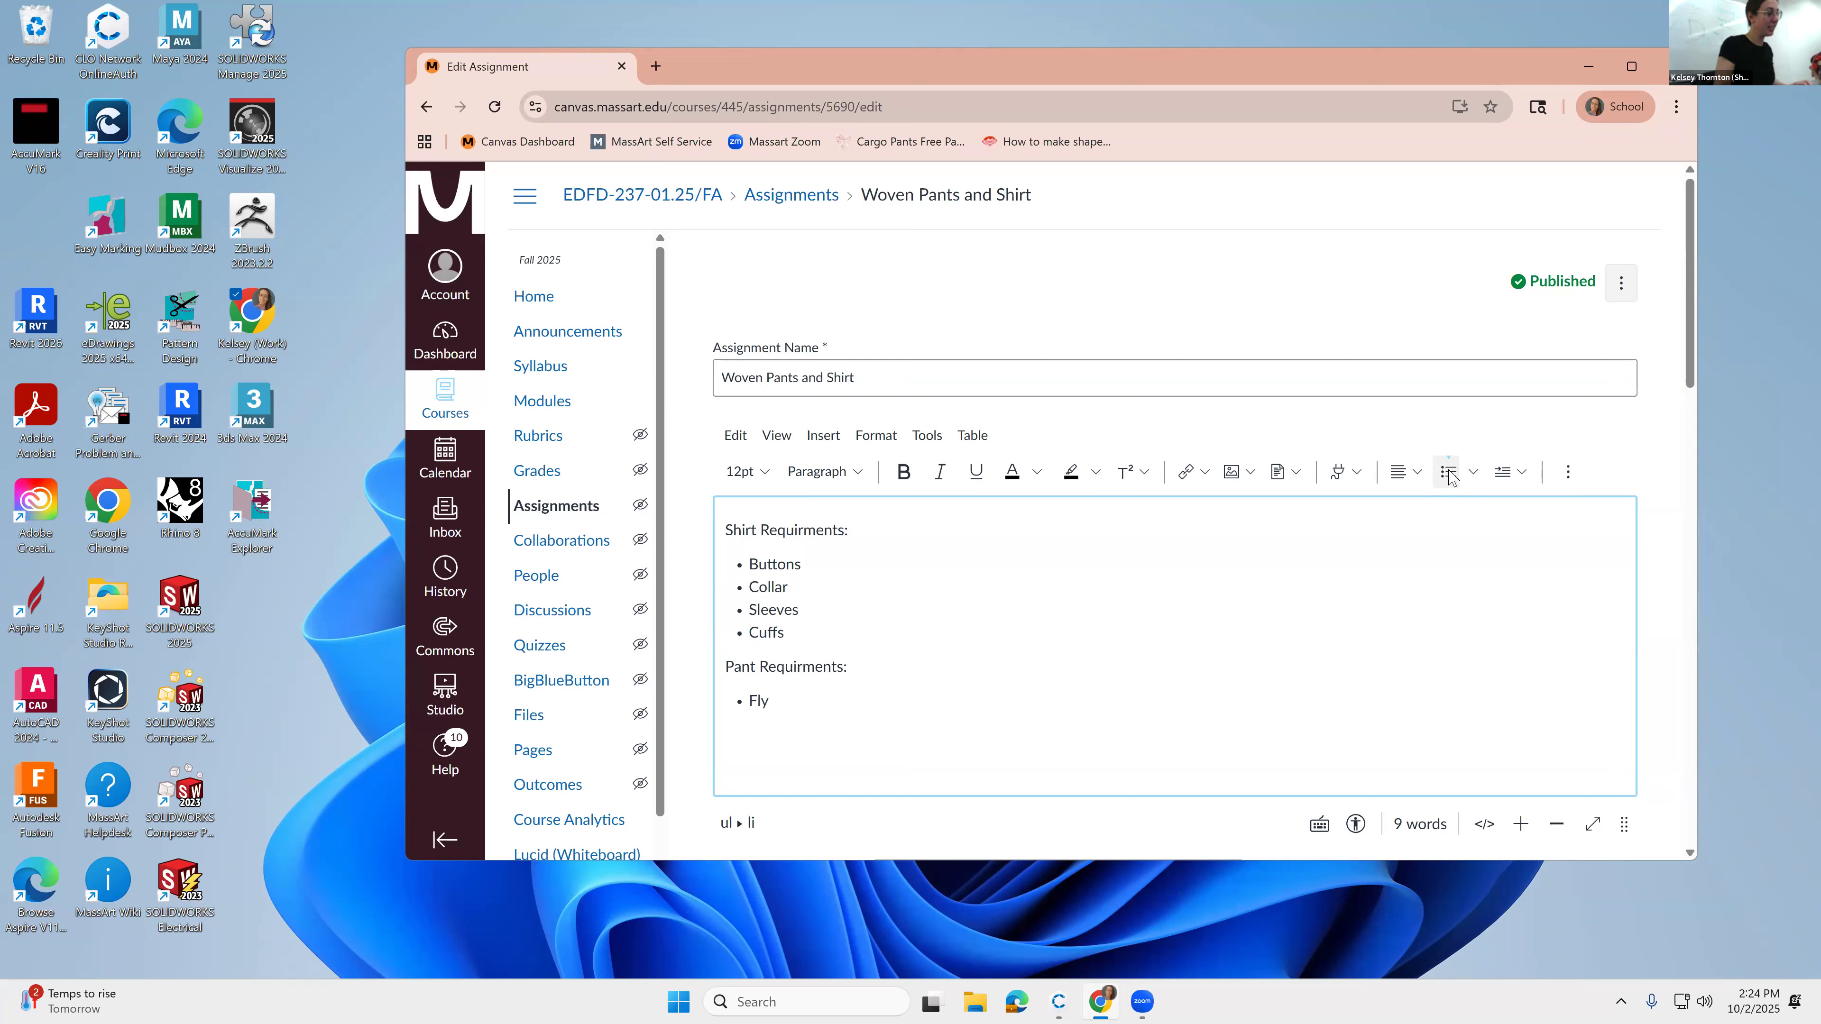
{"action": "type", "text": "Waistband (that opens on the front."}
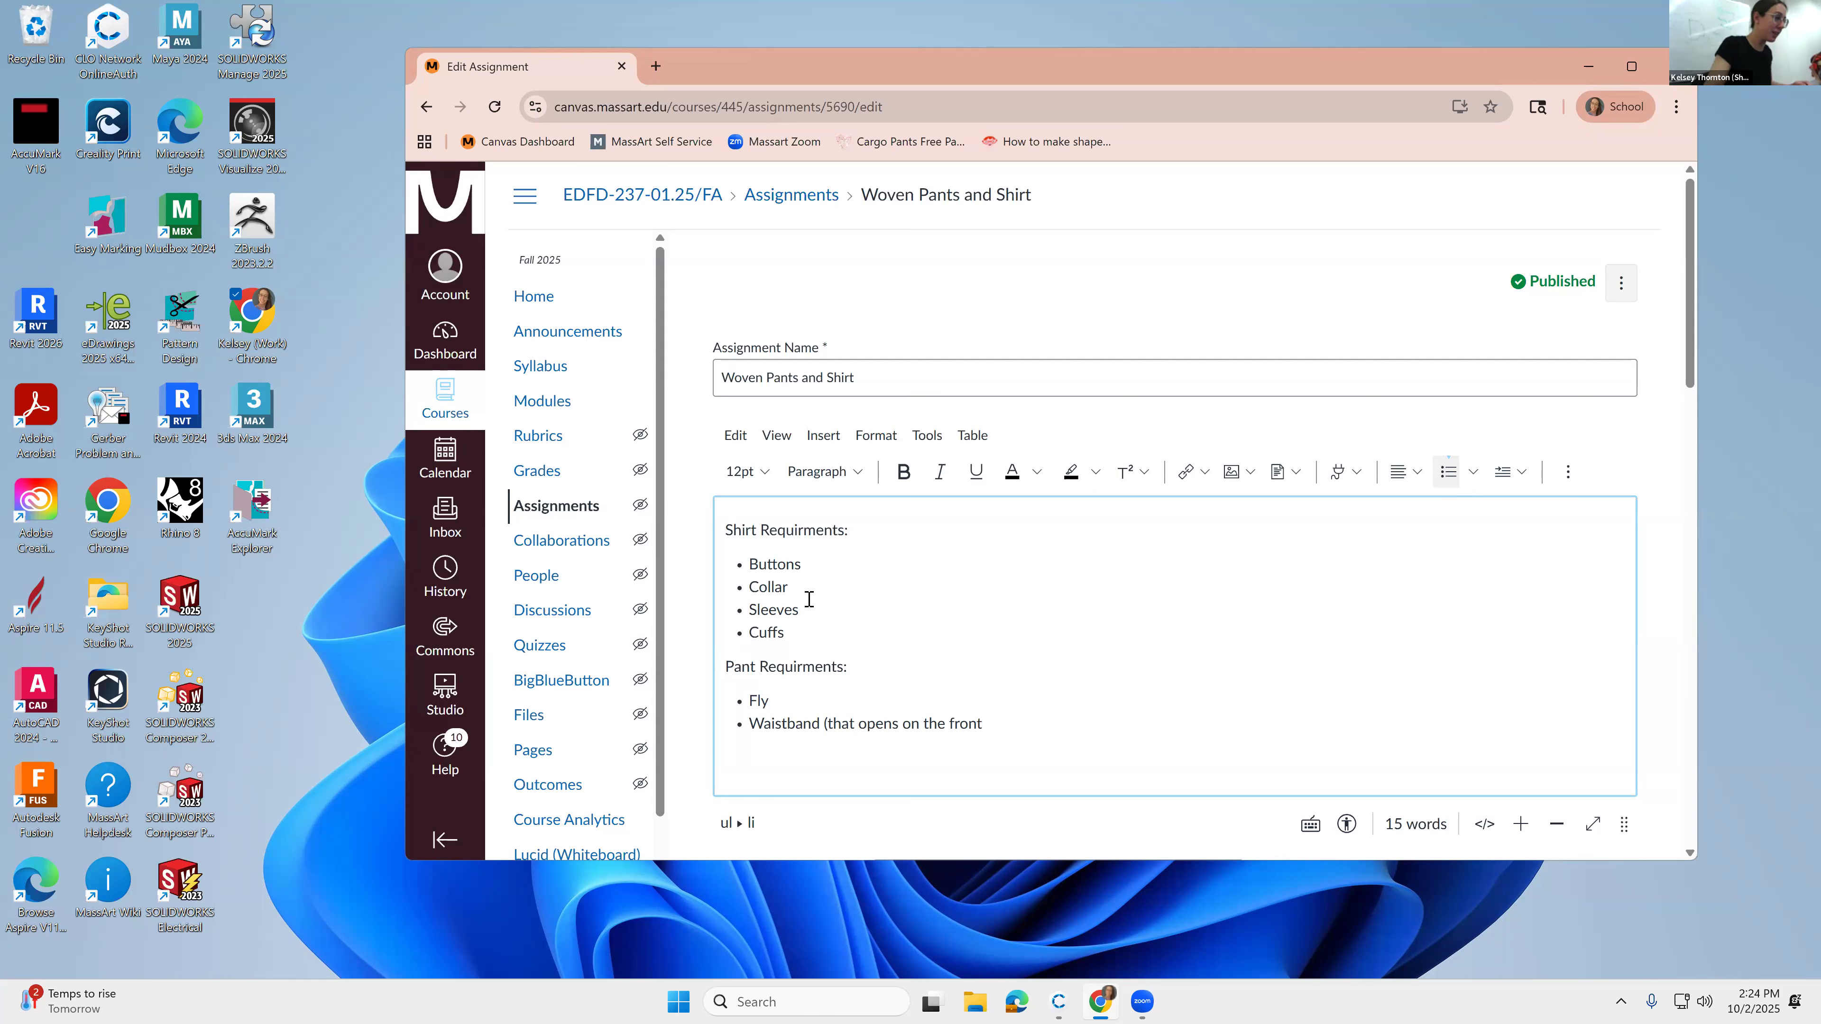
Step: Insert the opening line "Adapt the slopers given to you into a Phirt and Pant" above the shirt requirements
{"action": "left_click", "coordinate": [737, 532]}
{"action": "key", "text": "Return"}
{"action": "type", "text": "Adapt the slopers given to yo uinto"}
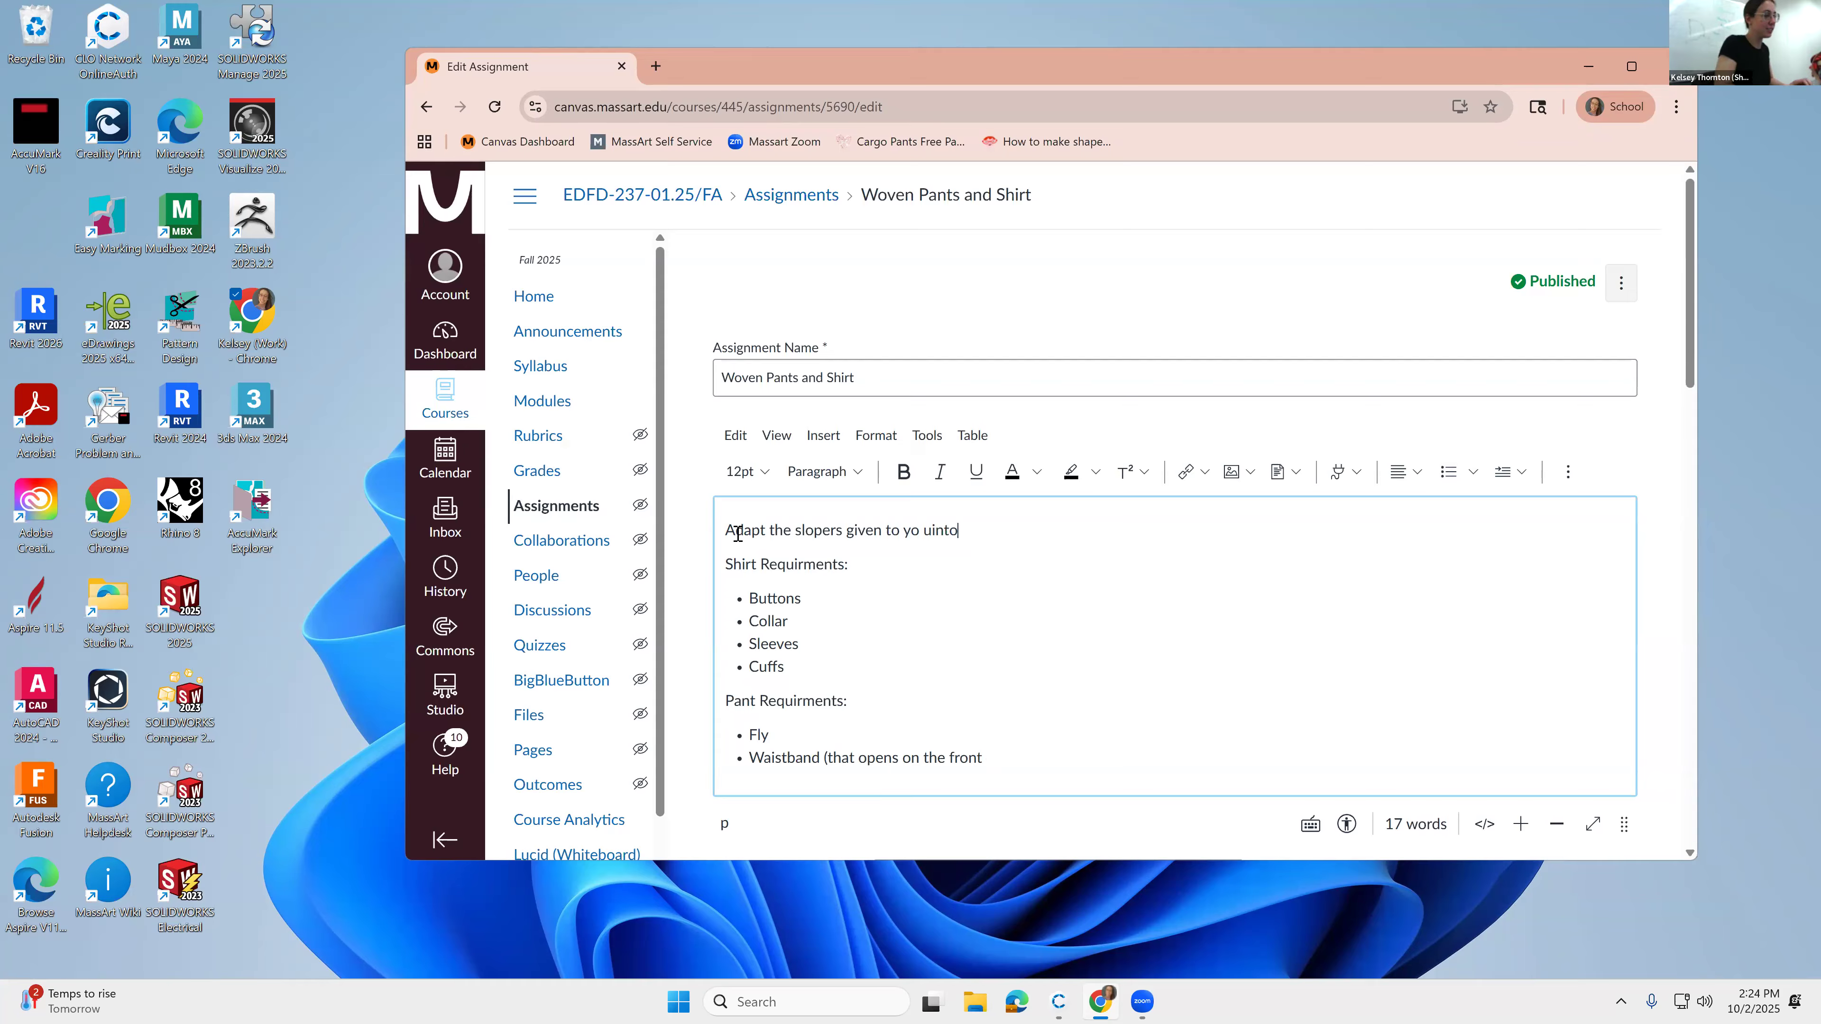
{"action": "key", "text": "BackSpace"}
{"action": "key", "text": "BackSpace"}
{"action": "key", "text": "BackSpace"}
{"action": "key", "text": "BackSpace"}
{"action": "key", "text": "BackSpace"}
{"action": "key", "text": "BackSpace"}
{"action": "type", "text": "u into a shirt and Pant"}
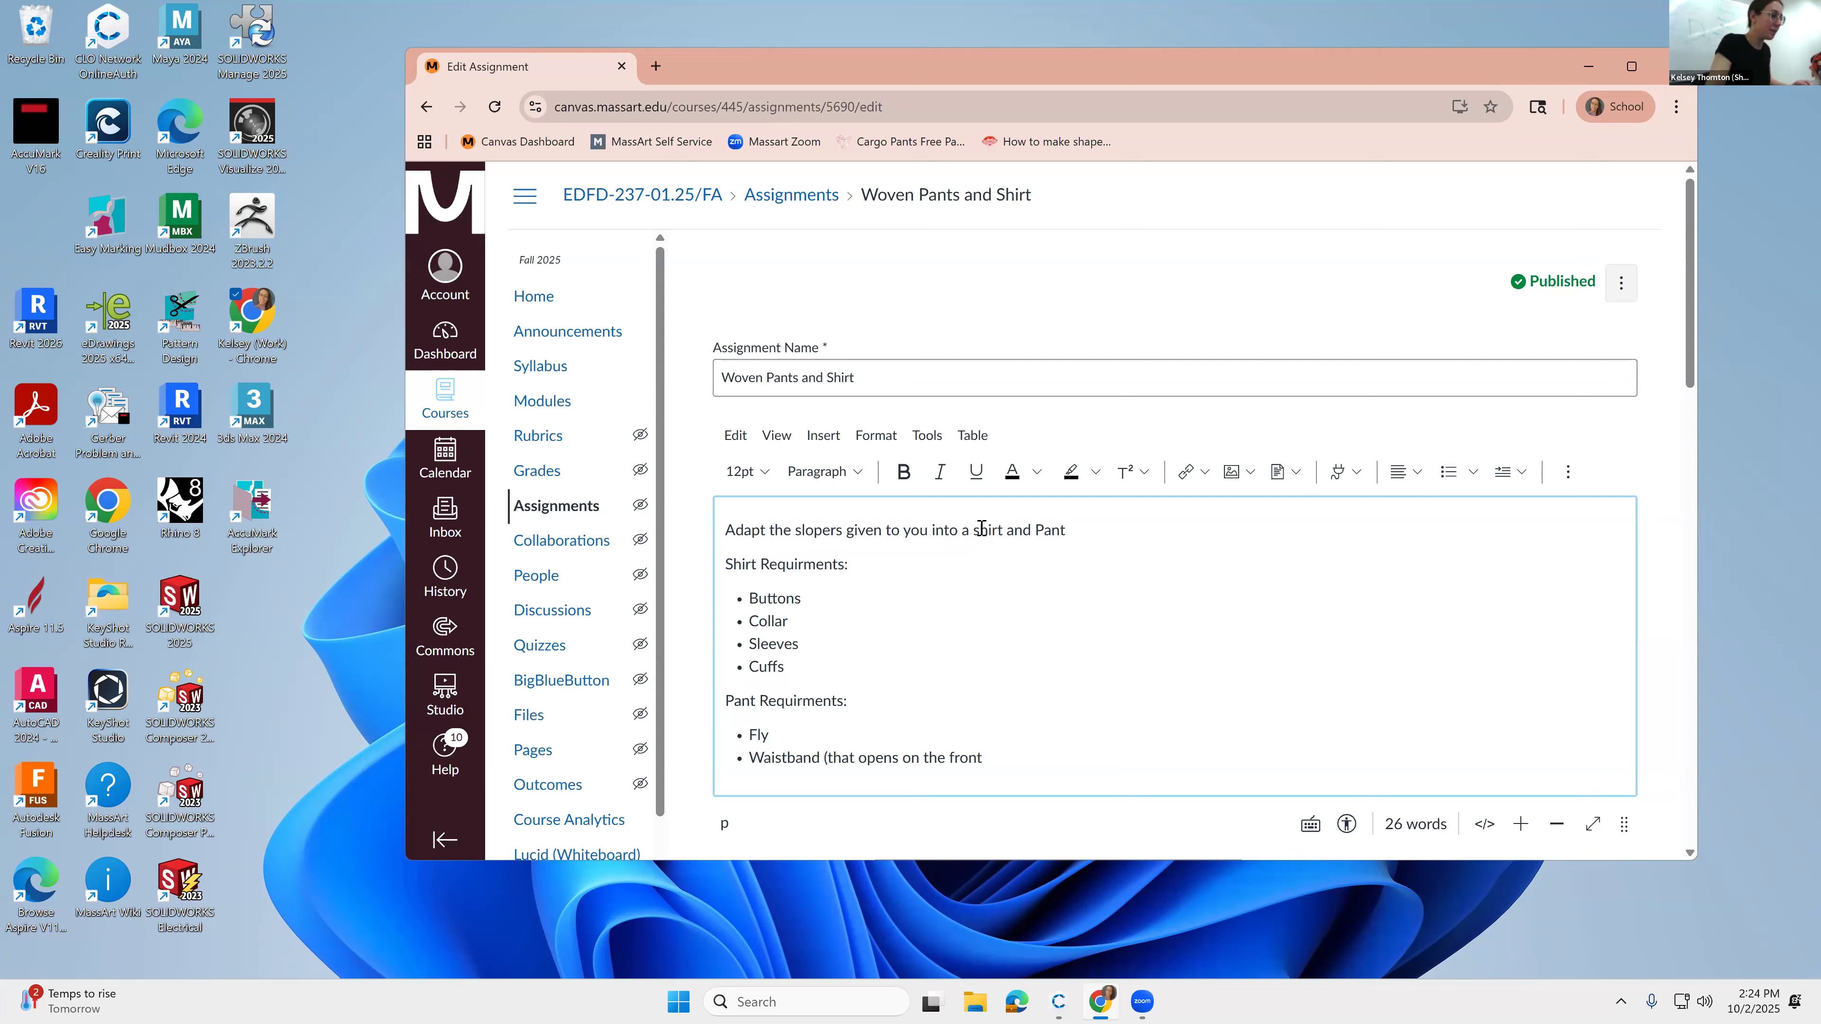
{"action": "left_click_drag", "start_coordinate": [973, 529], "coordinate": [980, 529]}
{"action": "type", "text": "P"}
Step: End the description with the unbulleted line "Submit Renderings of garment on the Avatar, and screenshots of Pattern!"
{"action": "key", "text": "Return"}
{"action": "key", "text": "Return"}
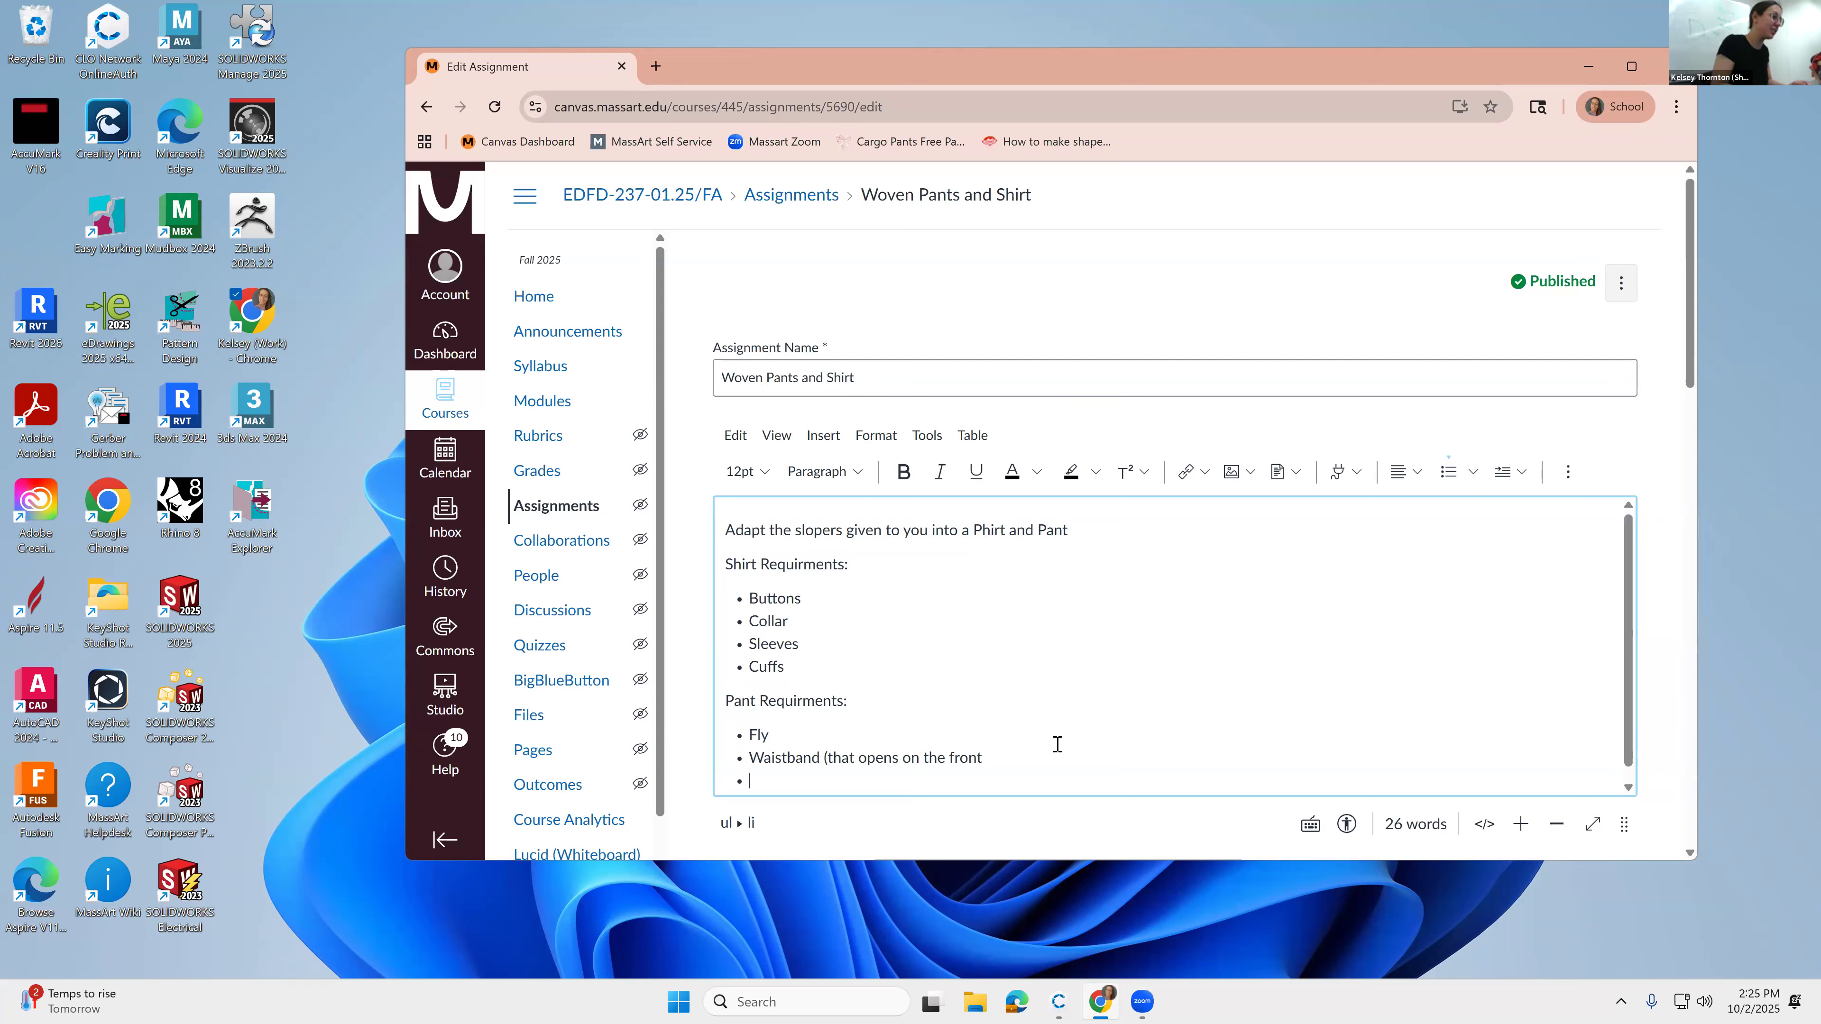
{"action": "type", "text": "S"}
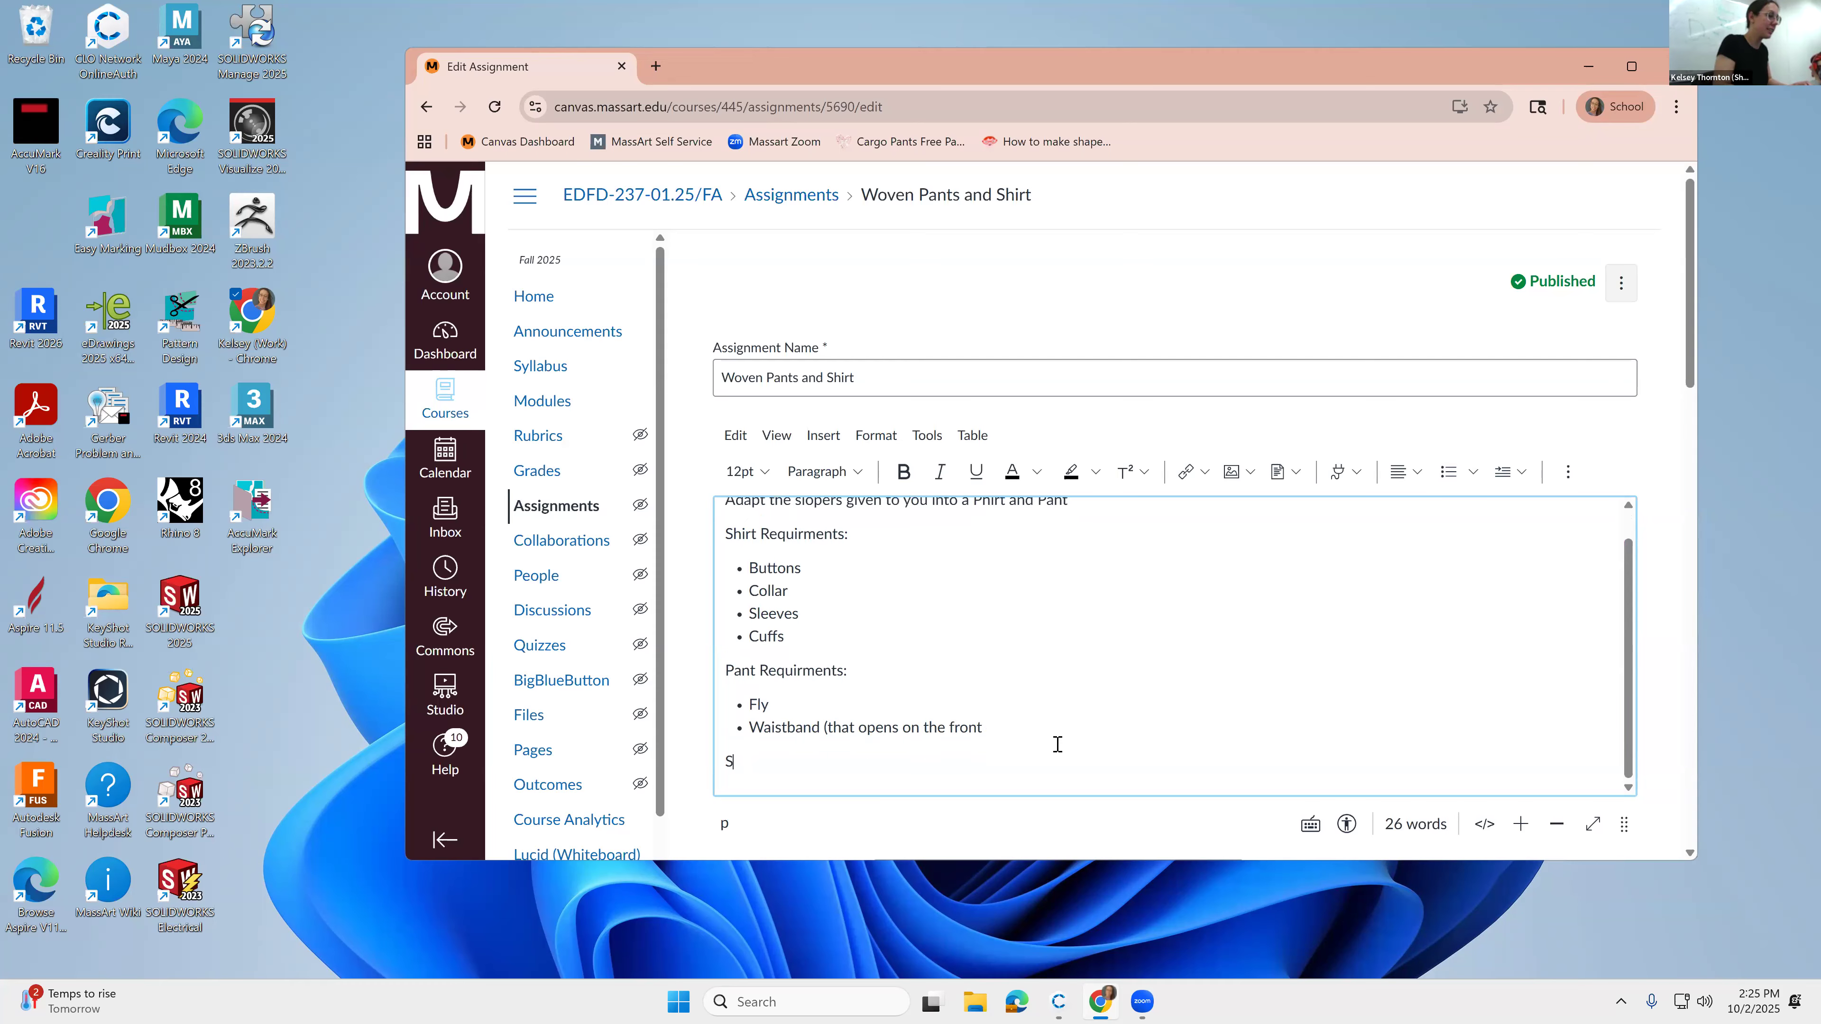
{"action": "type", "text": "ubmit Rendering"}
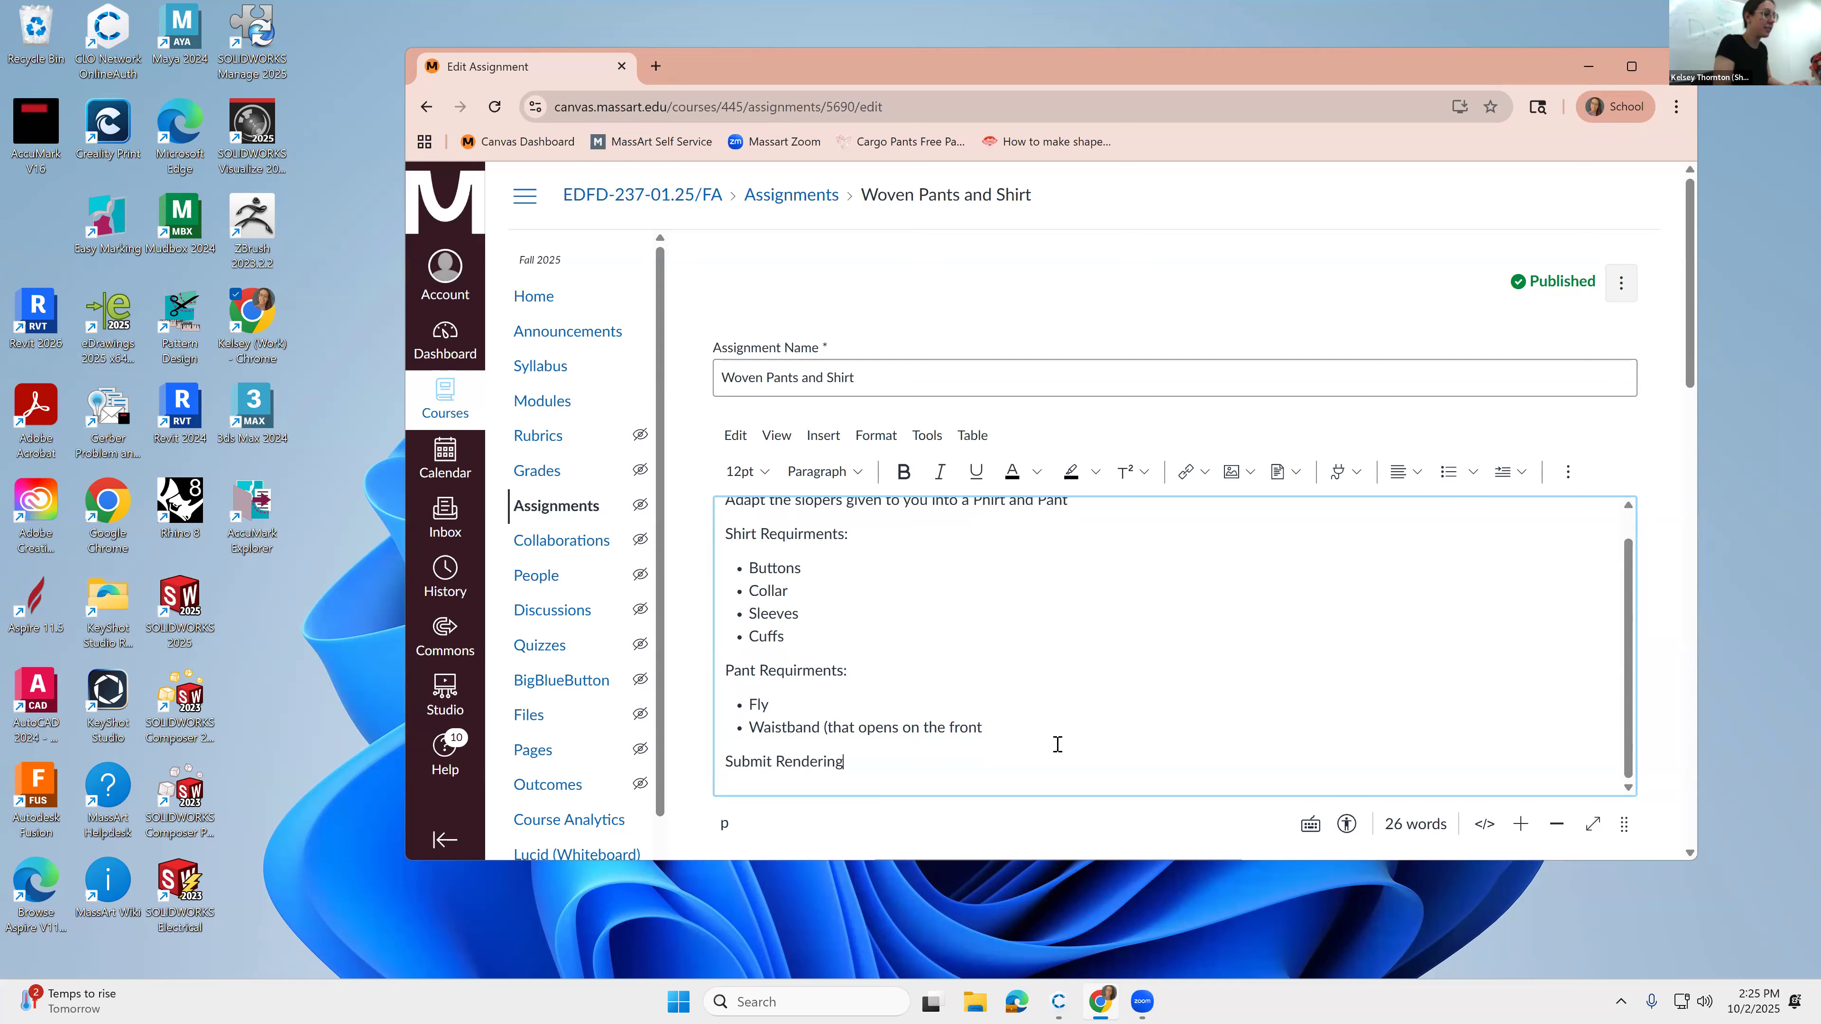
{"action": "type", "text": "s of garment on the Avatar"}
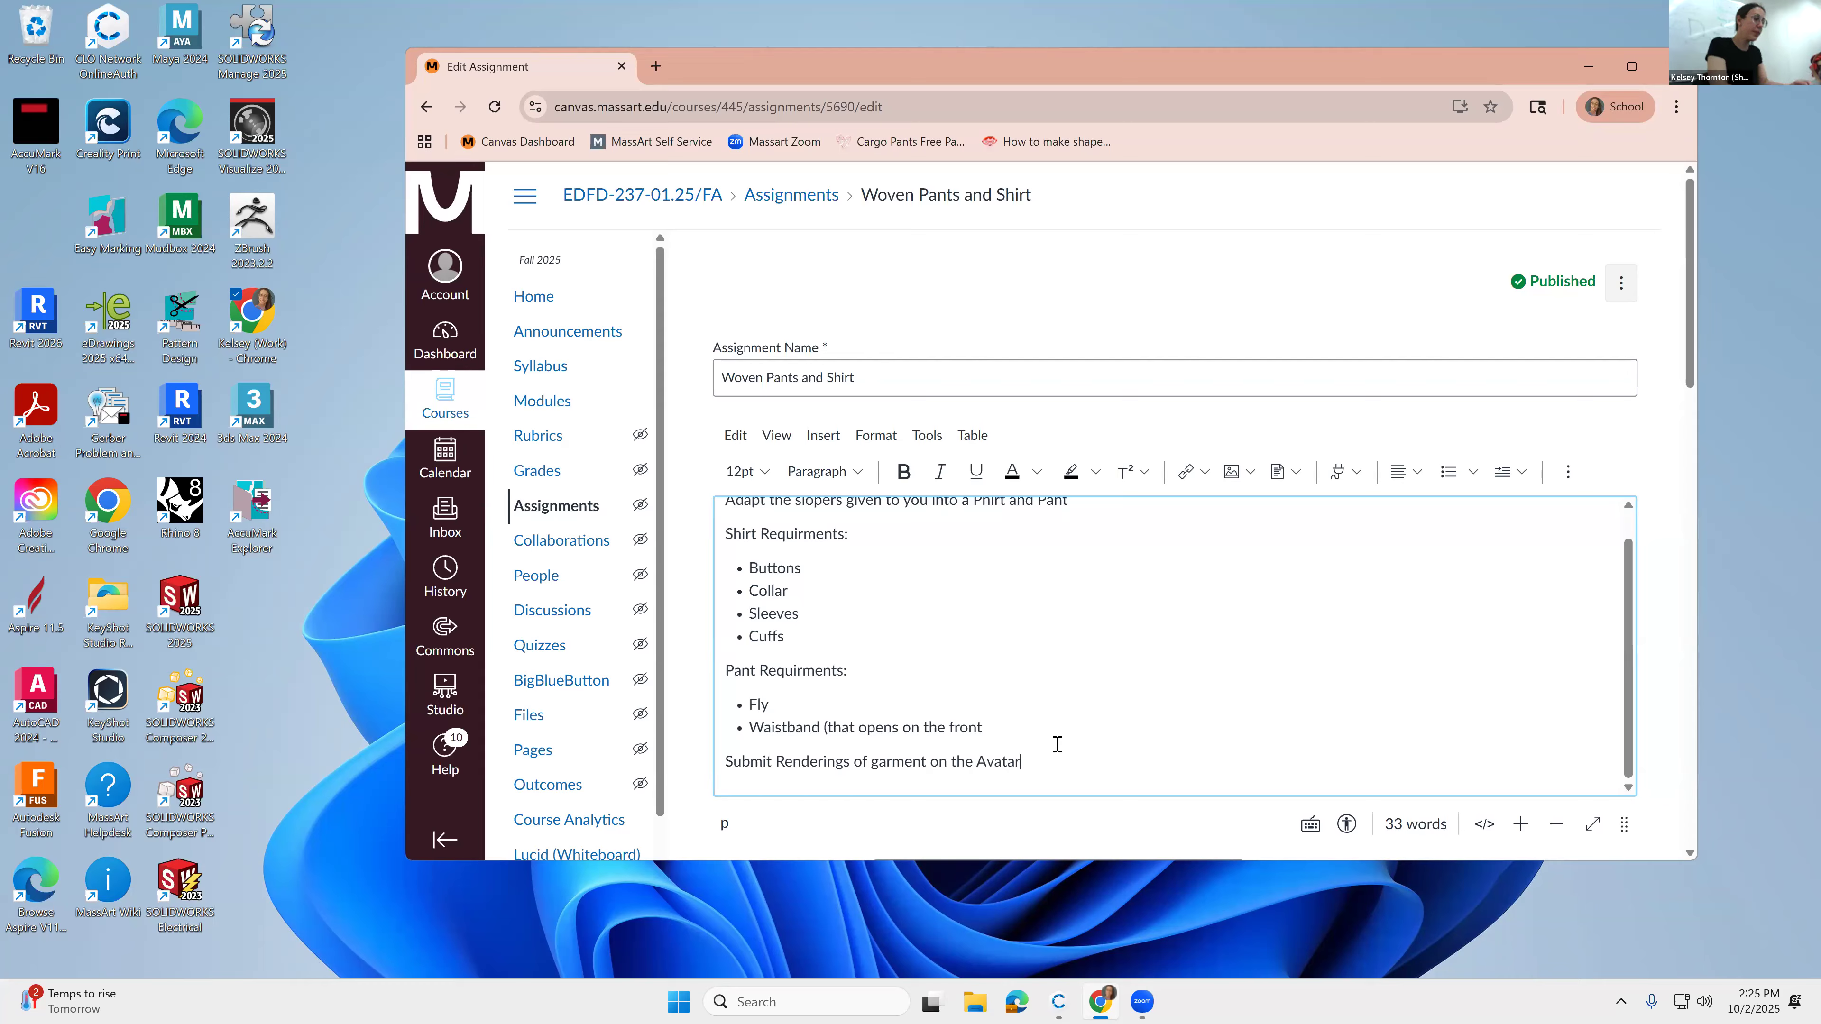
{"action": "type", "text": ", and screenshots of Pattern!"}
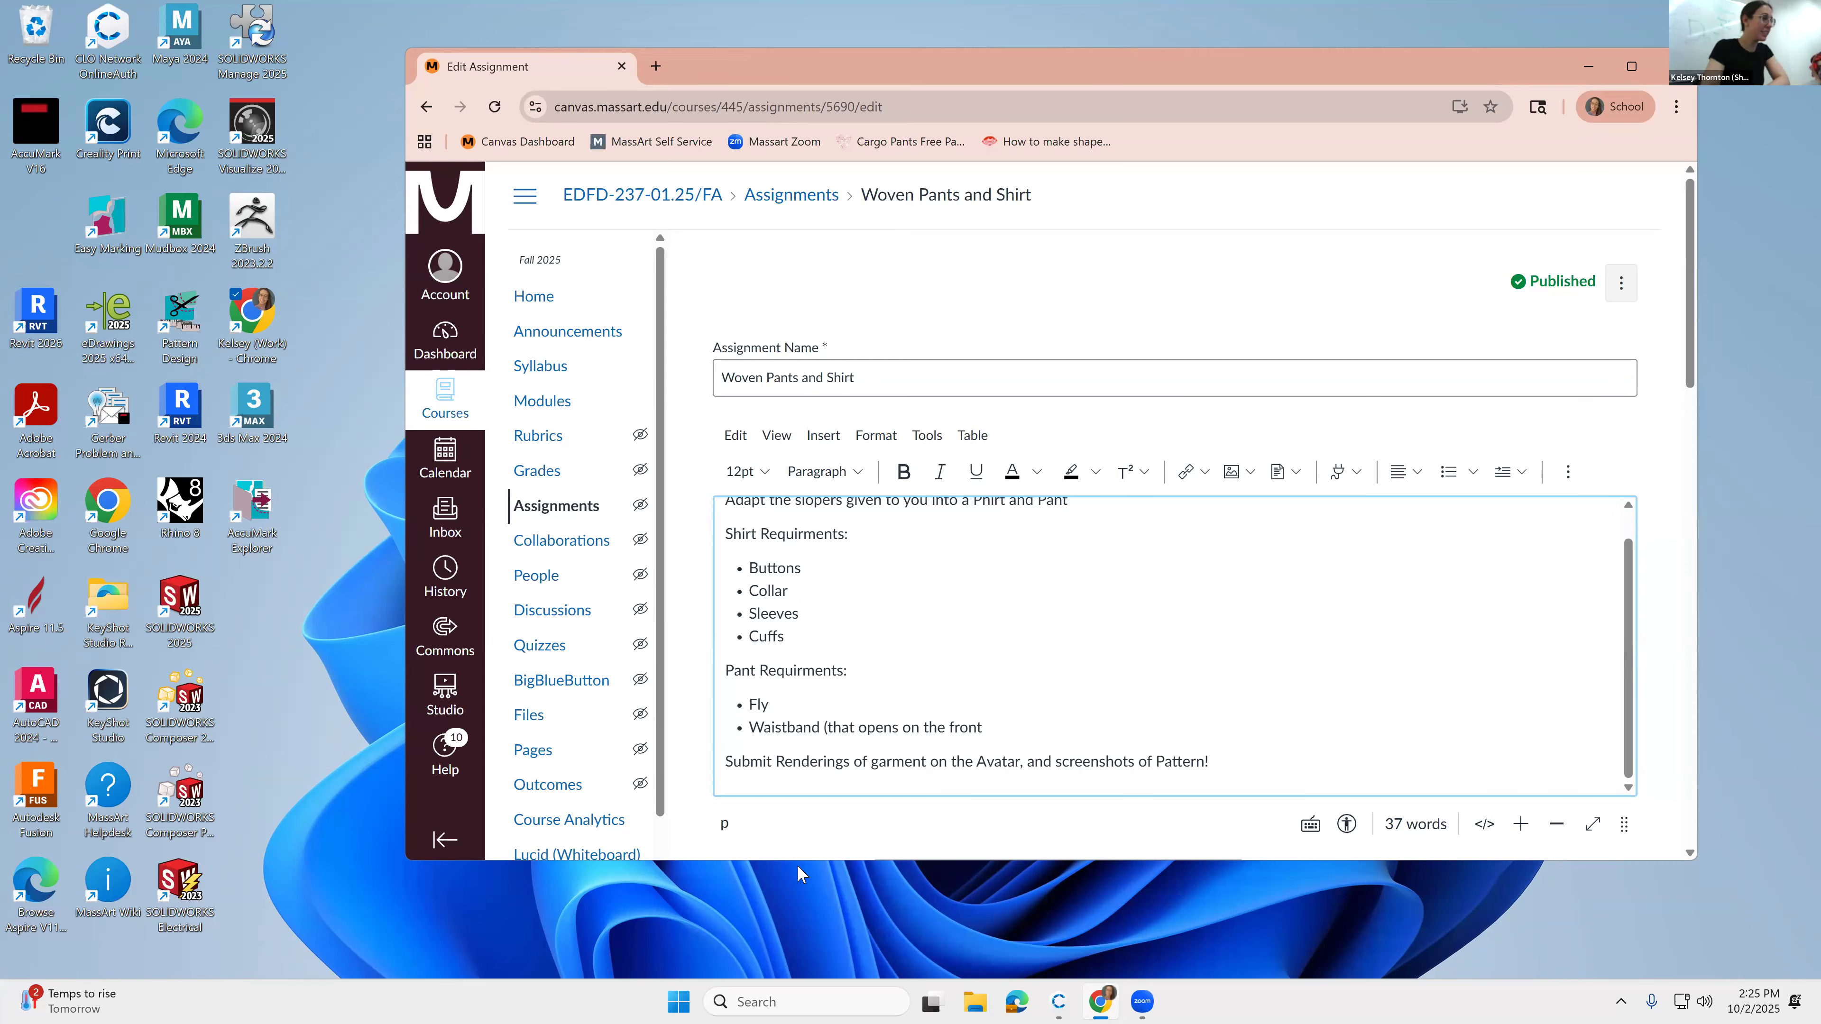
Step: Save the edited Woven Pants and Shirt assignment
{"action": "scroll", "coordinate": [1634, 653], "scroll_direction": "down", "scroll_amount": 12}
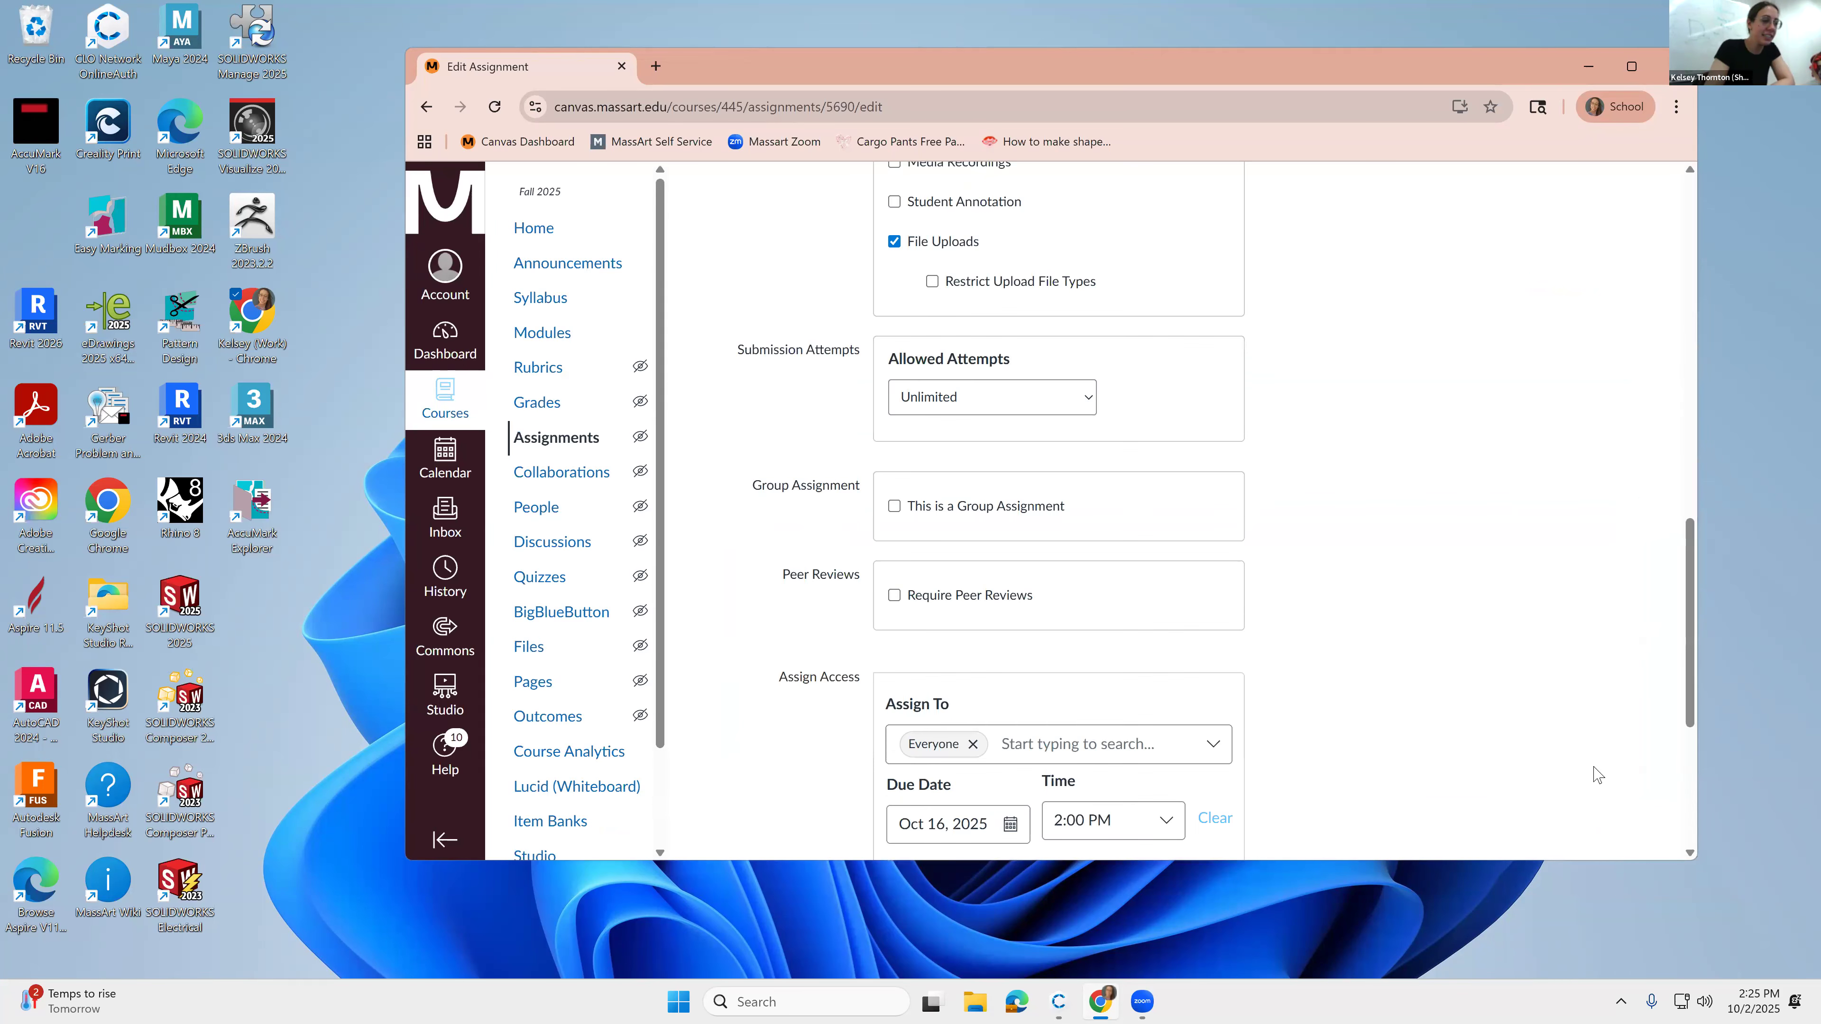
{"action": "scroll", "coordinate": [1623, 687], "scroll_direction": "down", "scroll_amount": 5}
{"action": "left_click", "coordinate": [1584, 798]}
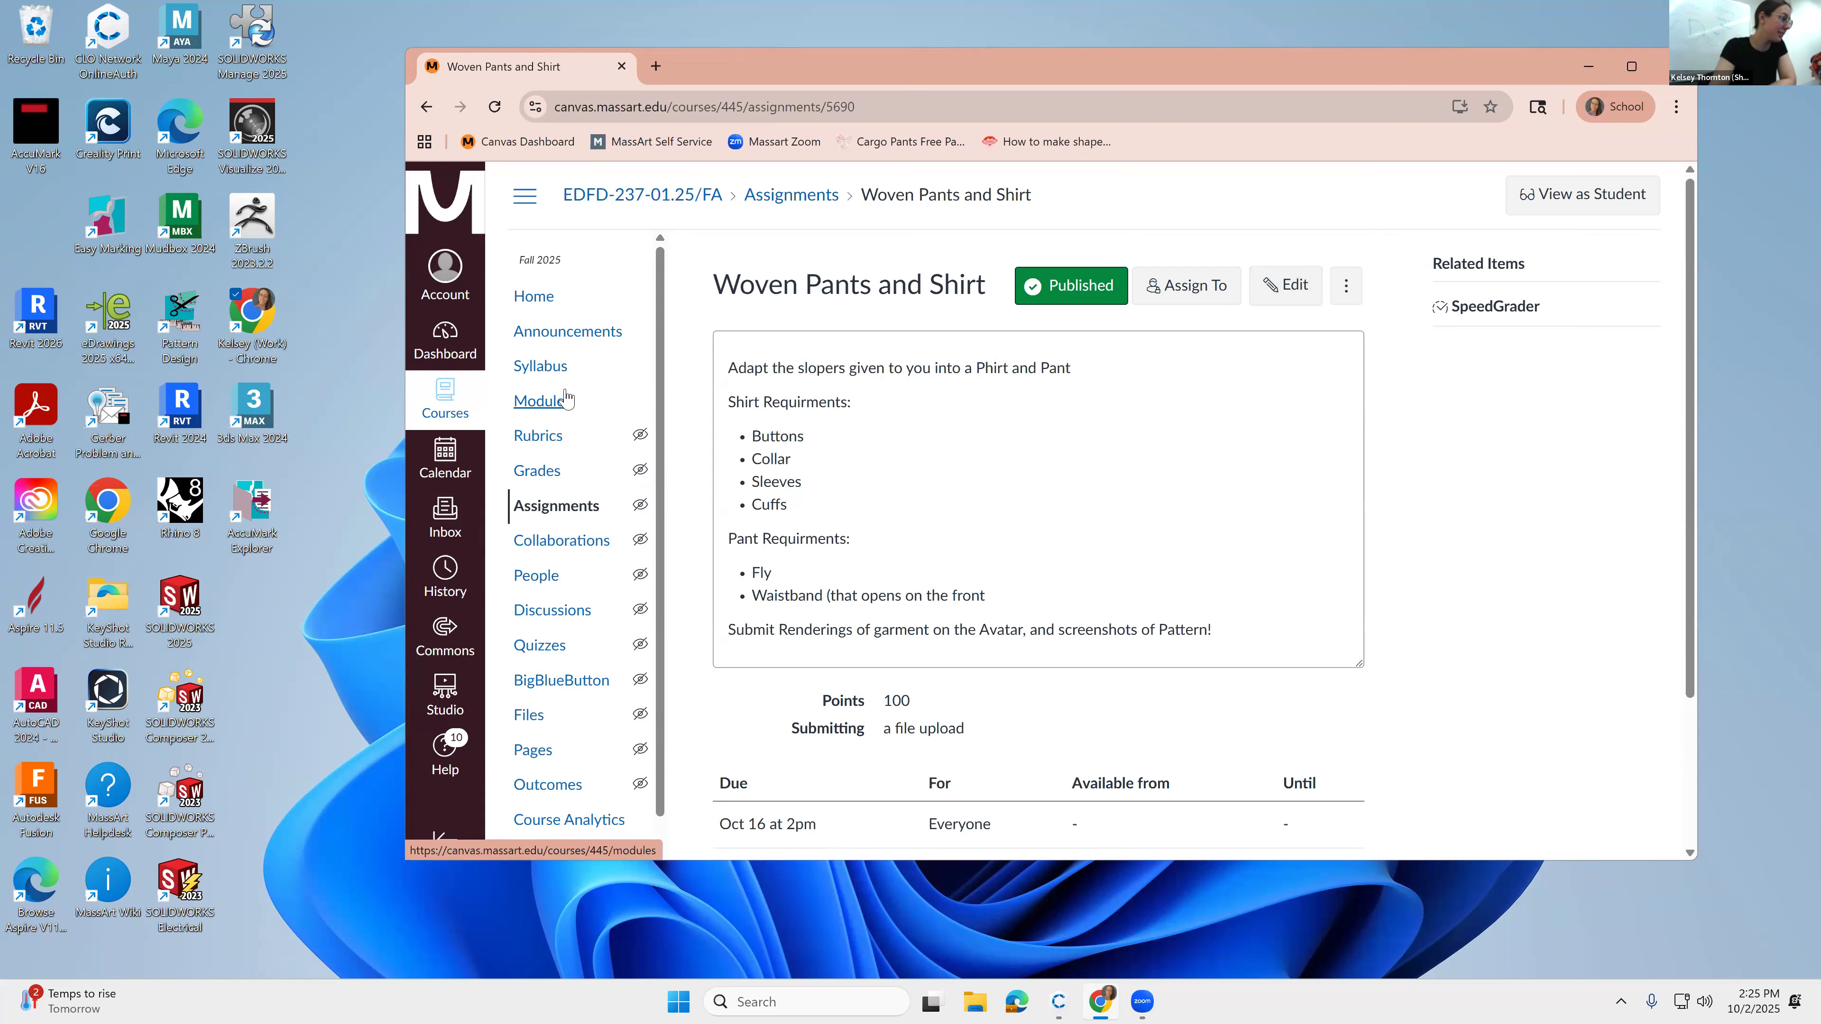
Step: Download DigitalFashionSloperSetforFashionDesignerPatternMakers.dxf from the Wovens module of the course
{"action": "left_click", "coordinate": [542, 400]}
{"action": "scroll", "coordinate": [1176, 653], "scroll_direction": "down", "scroll_amount": 10}
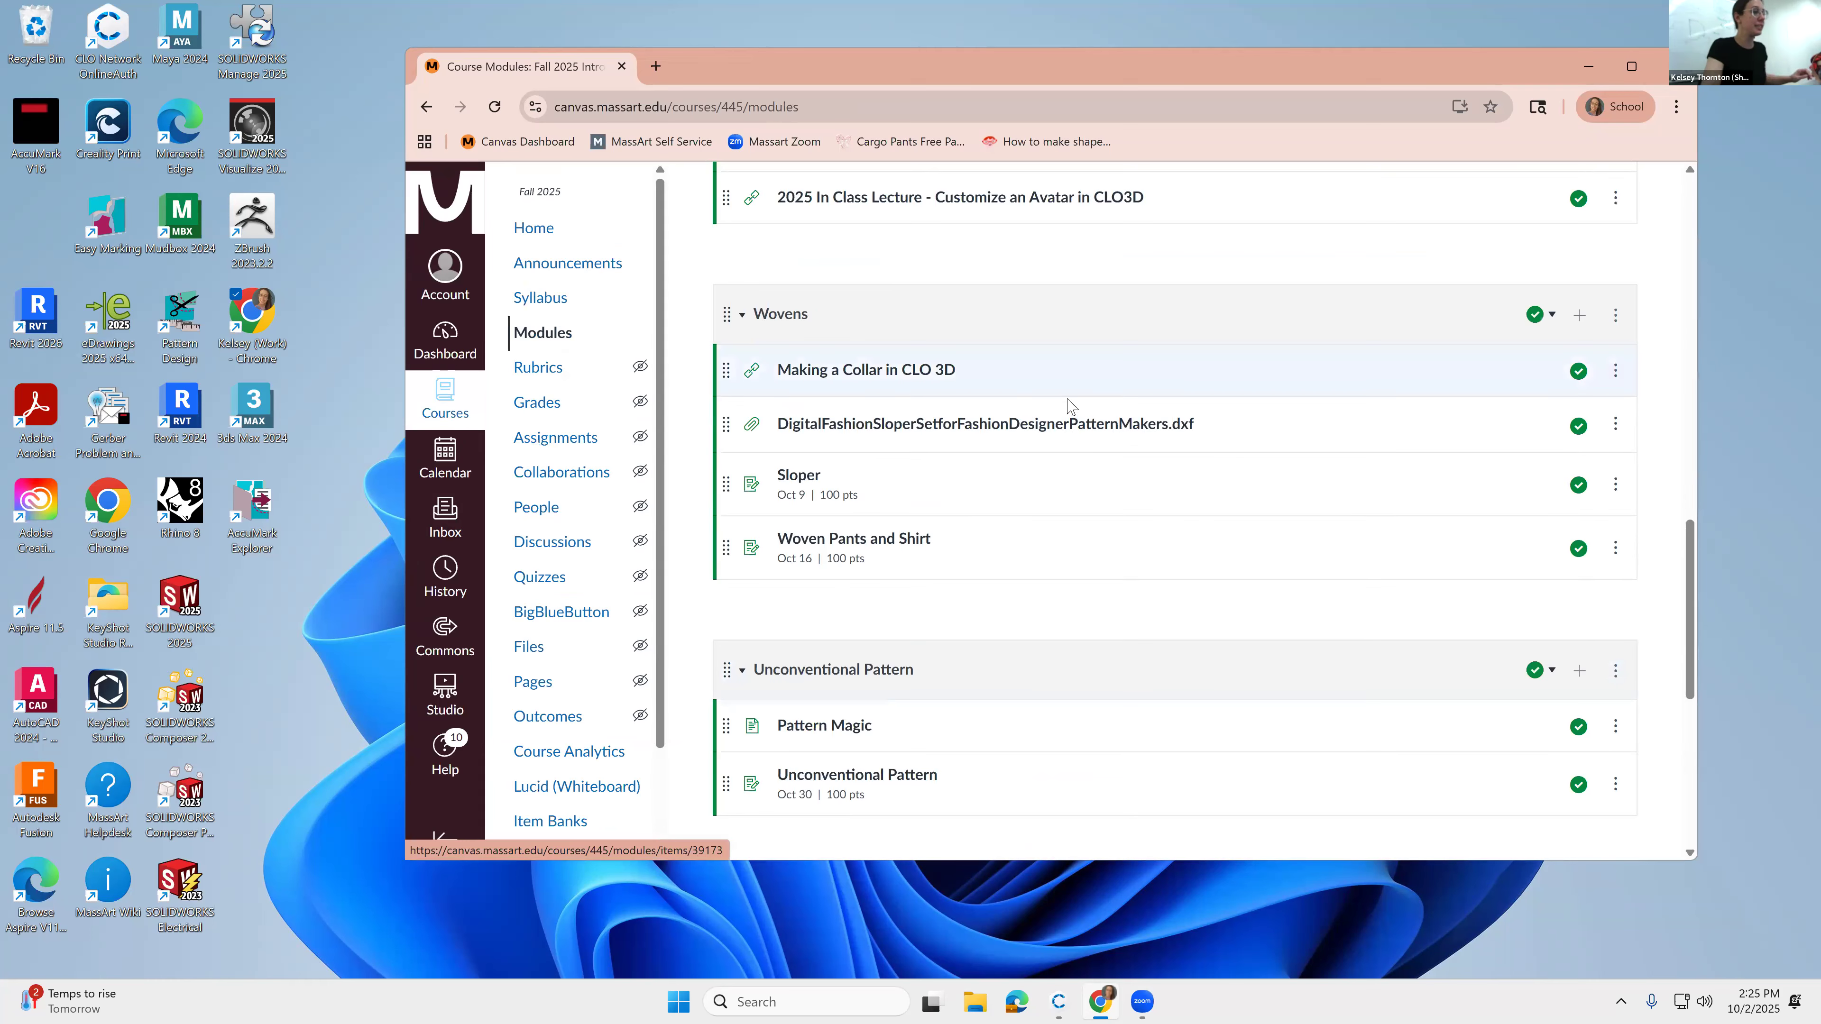
{"action": "left_click", "coordinate": [1036, 429]}
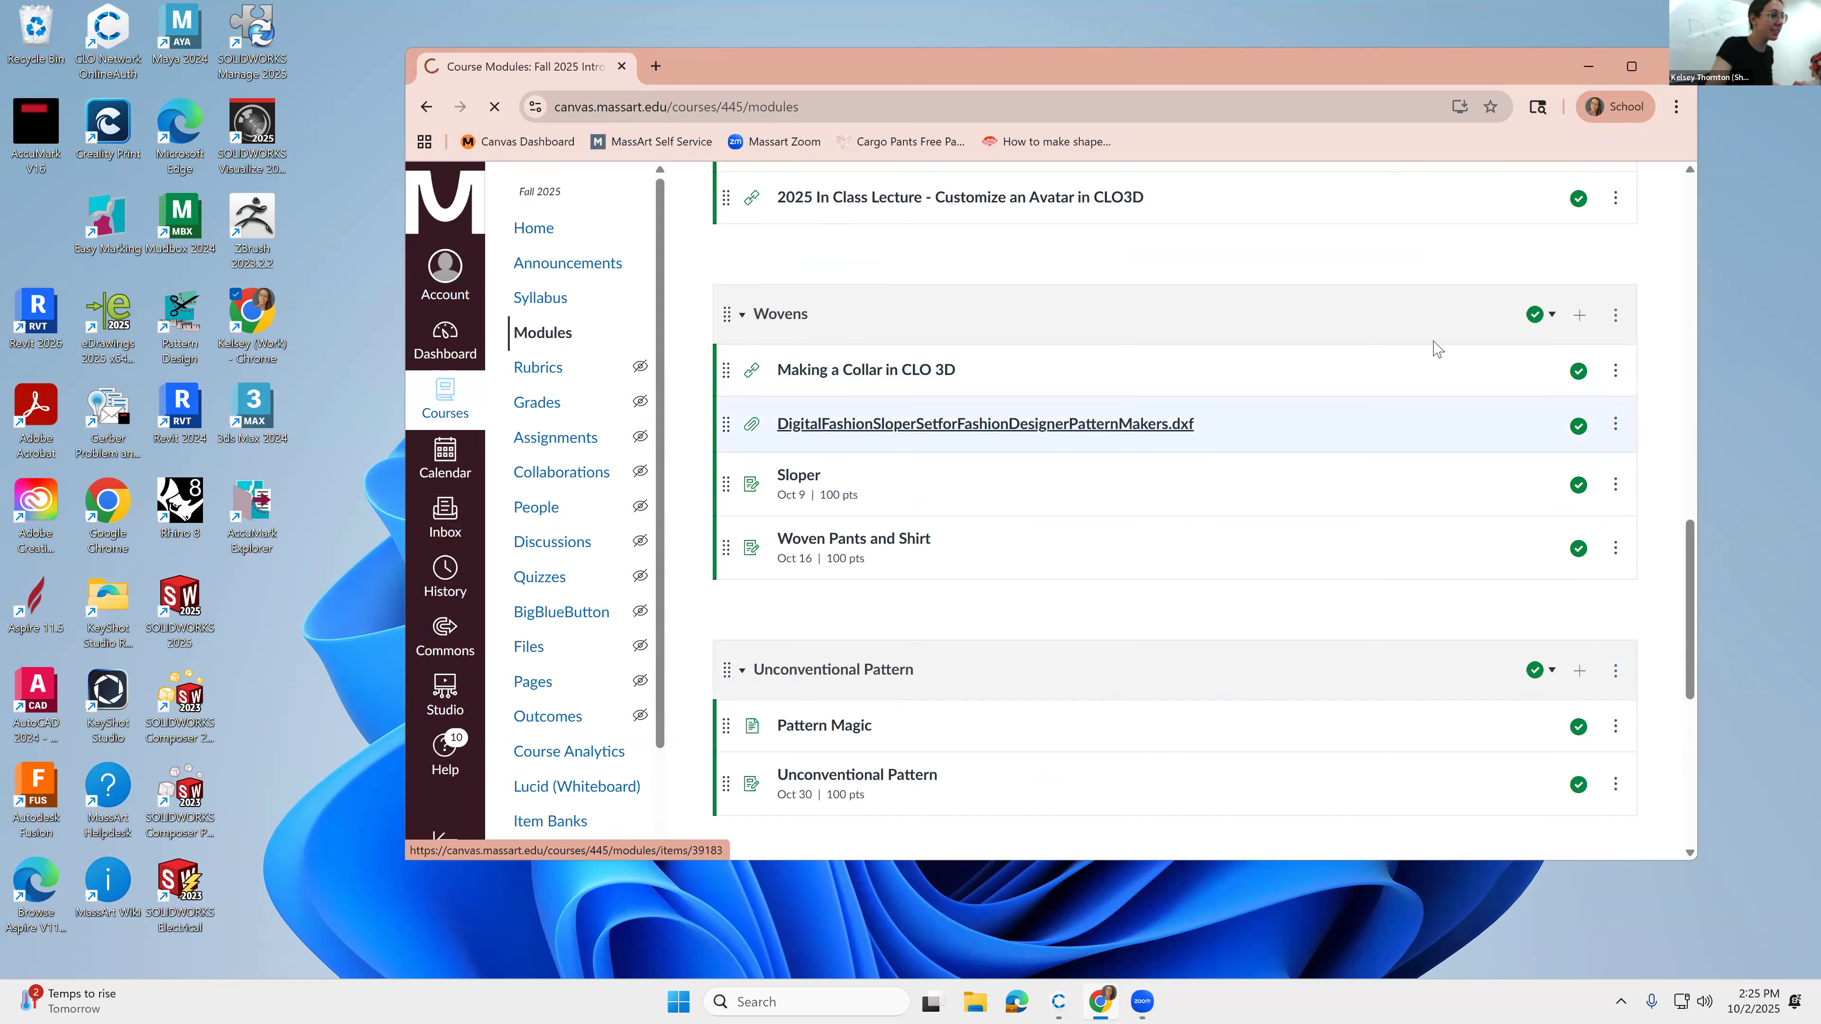
{"action": "left_click", "coordinate": [1153, 330]}
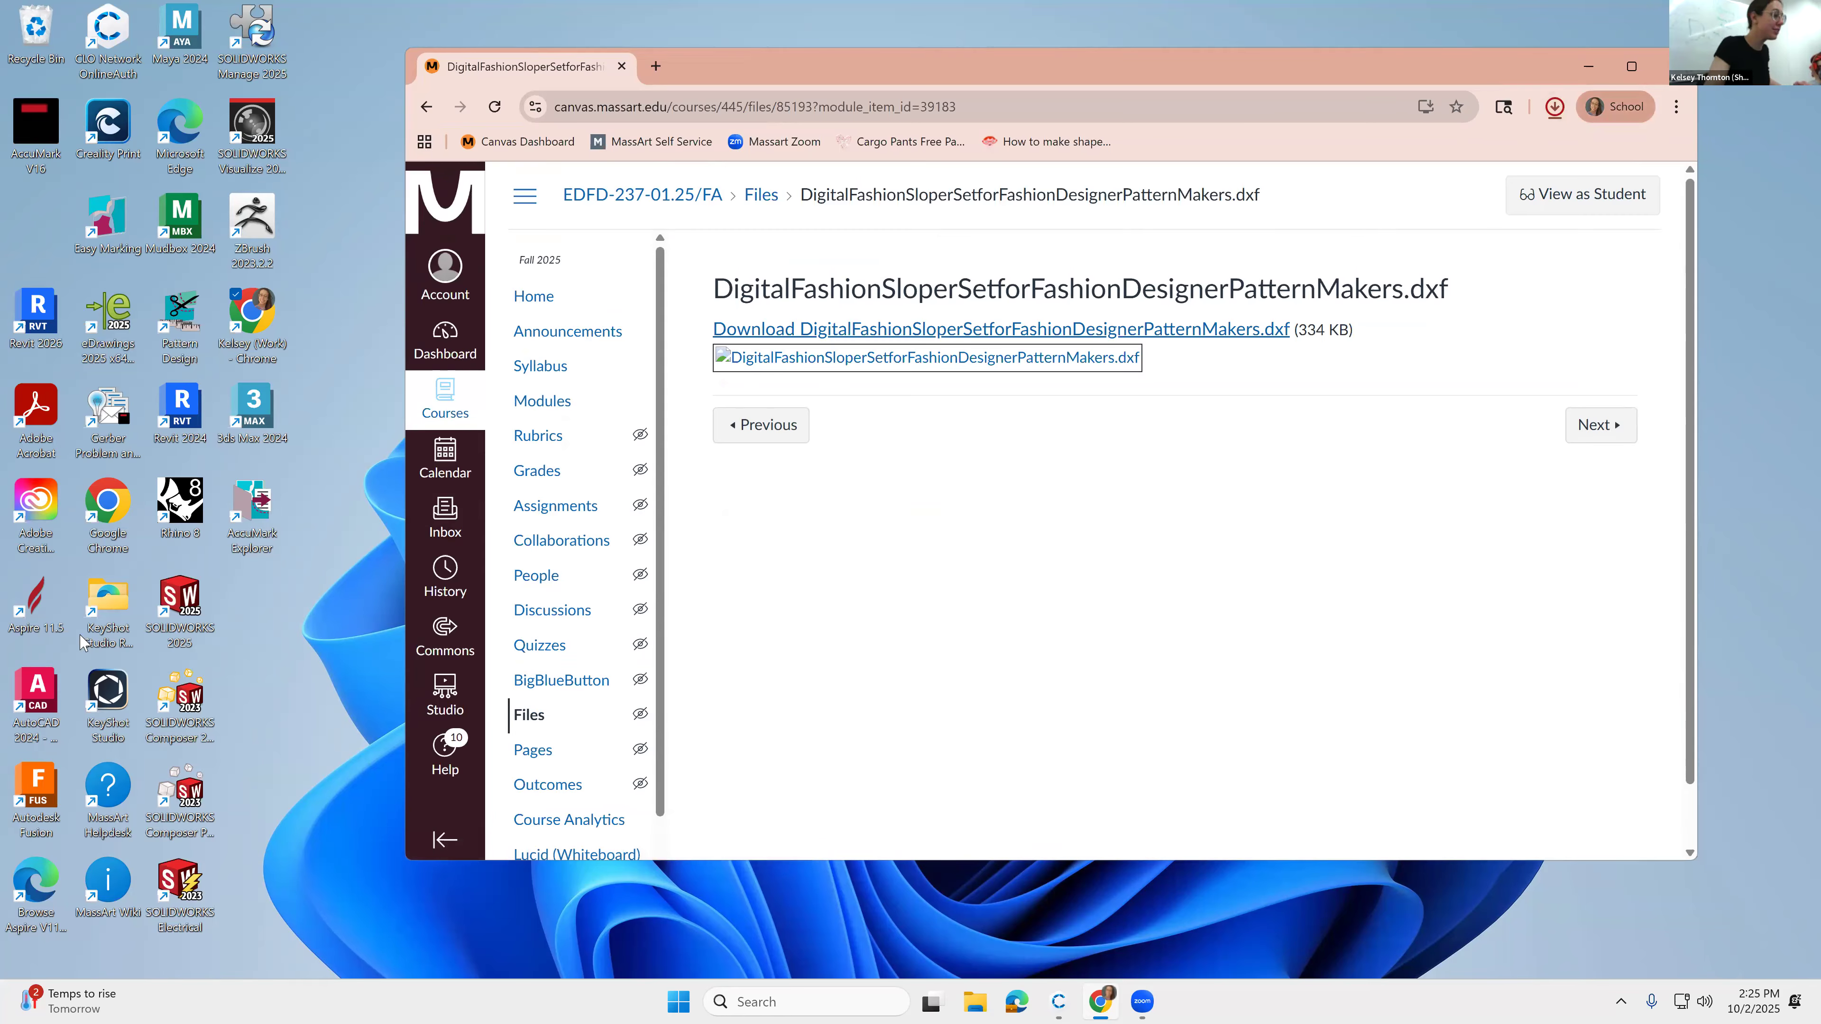
Step: Switch to CLO and open DigitalFashionSloperSetforFashionDesignerPatternMakers.dxf from Downloads for DXF import
{"action": "left_click", "coordinate": [1058, 1002]}
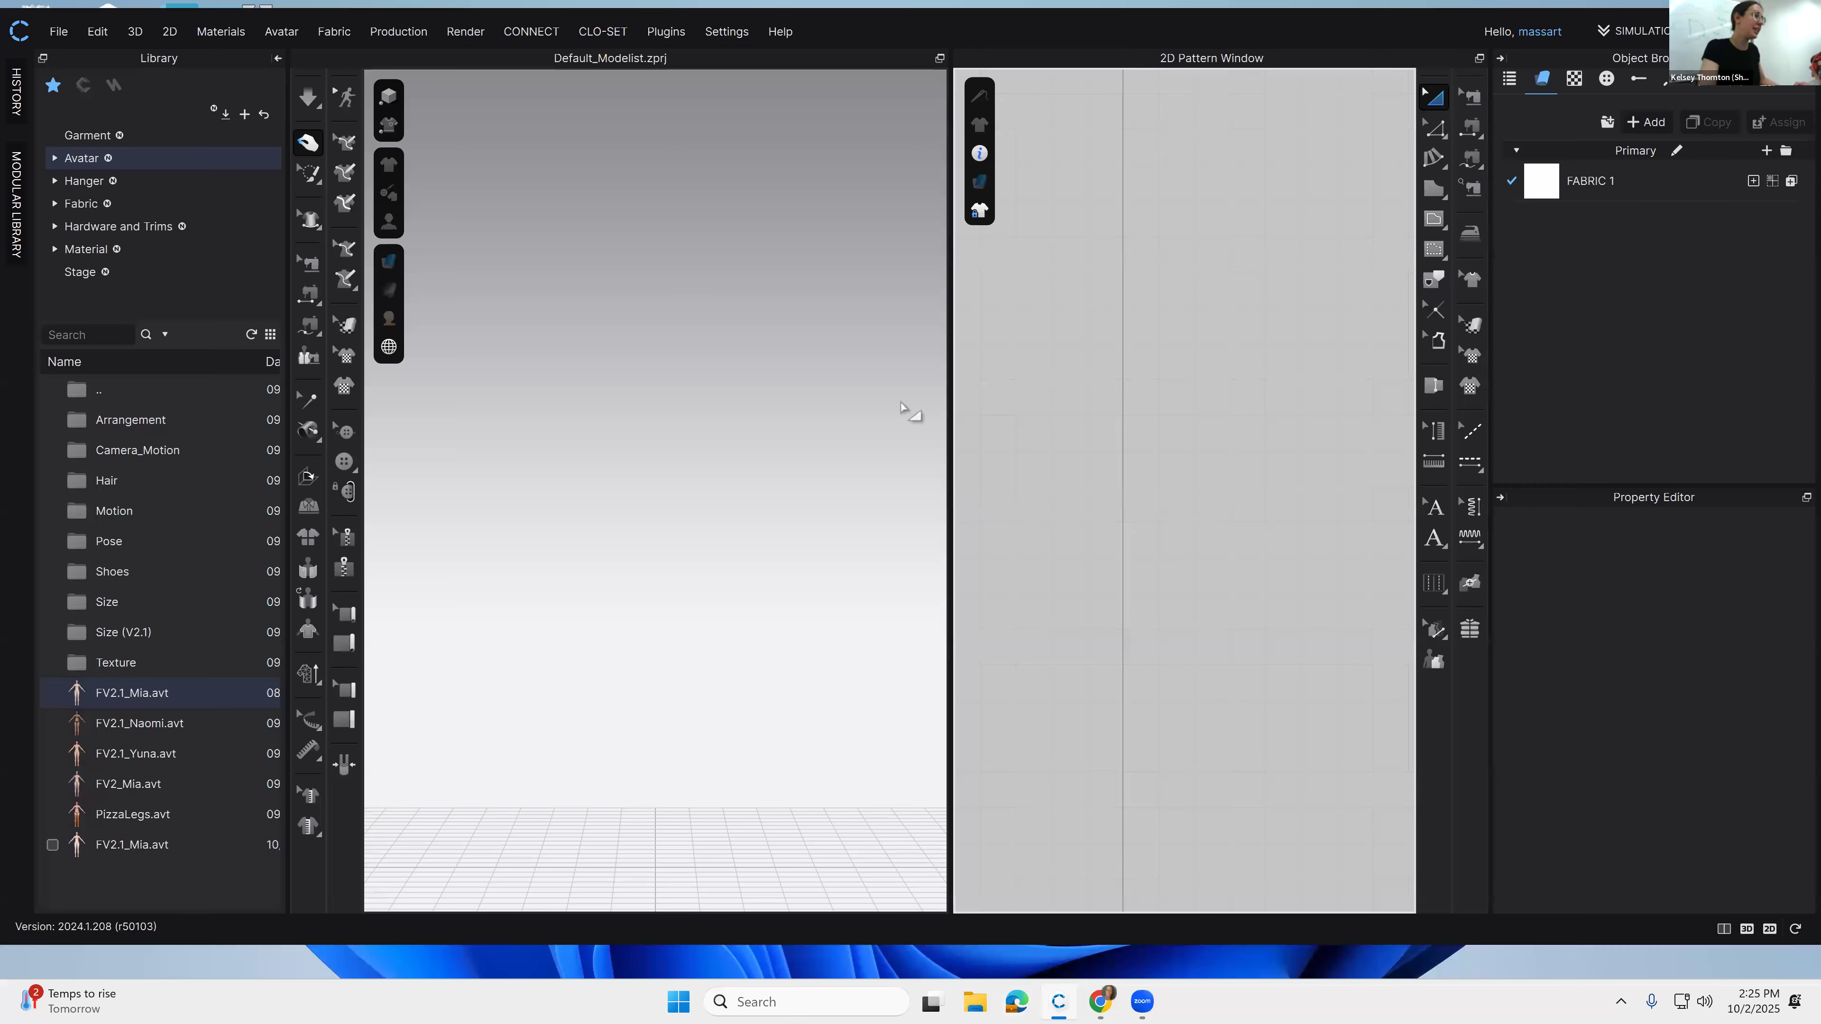
{"action": "left_click", "coordinate": [58, 32]}
{"action": "mouse_move", "coordinate": [97, 162]}
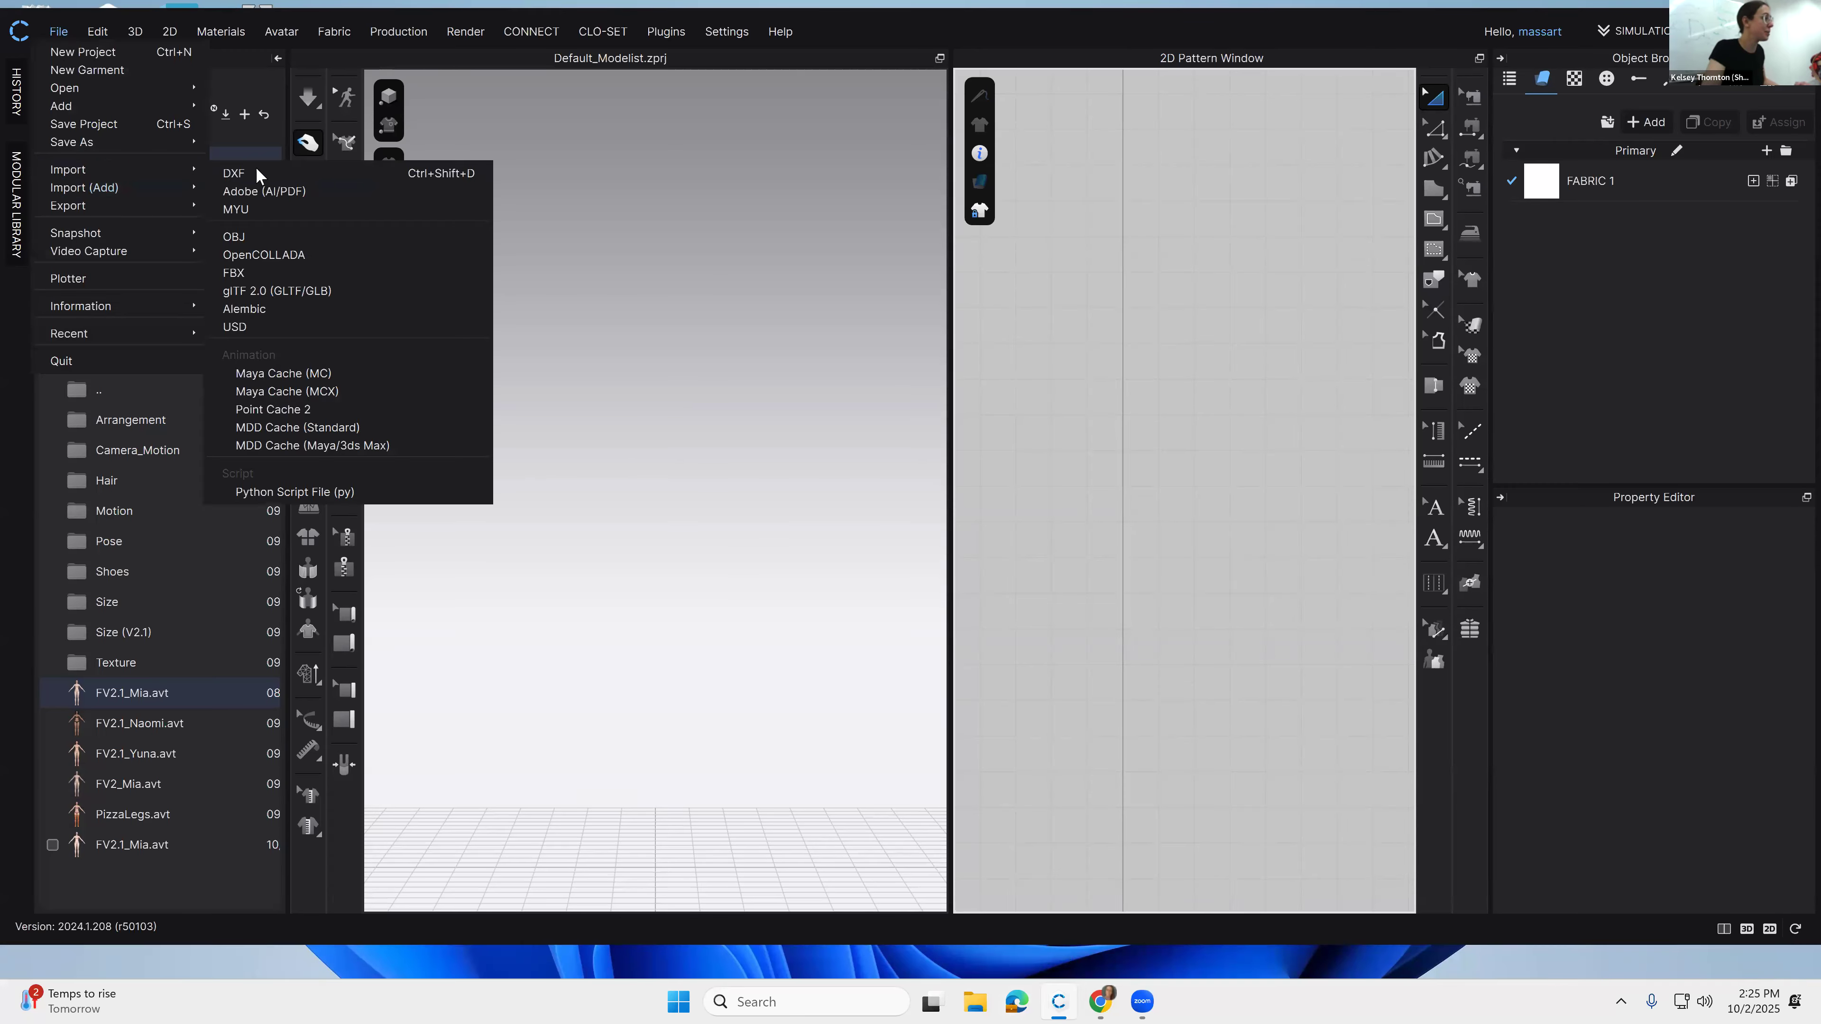
{"action": "left_click", "coordinate": [256, 167]}
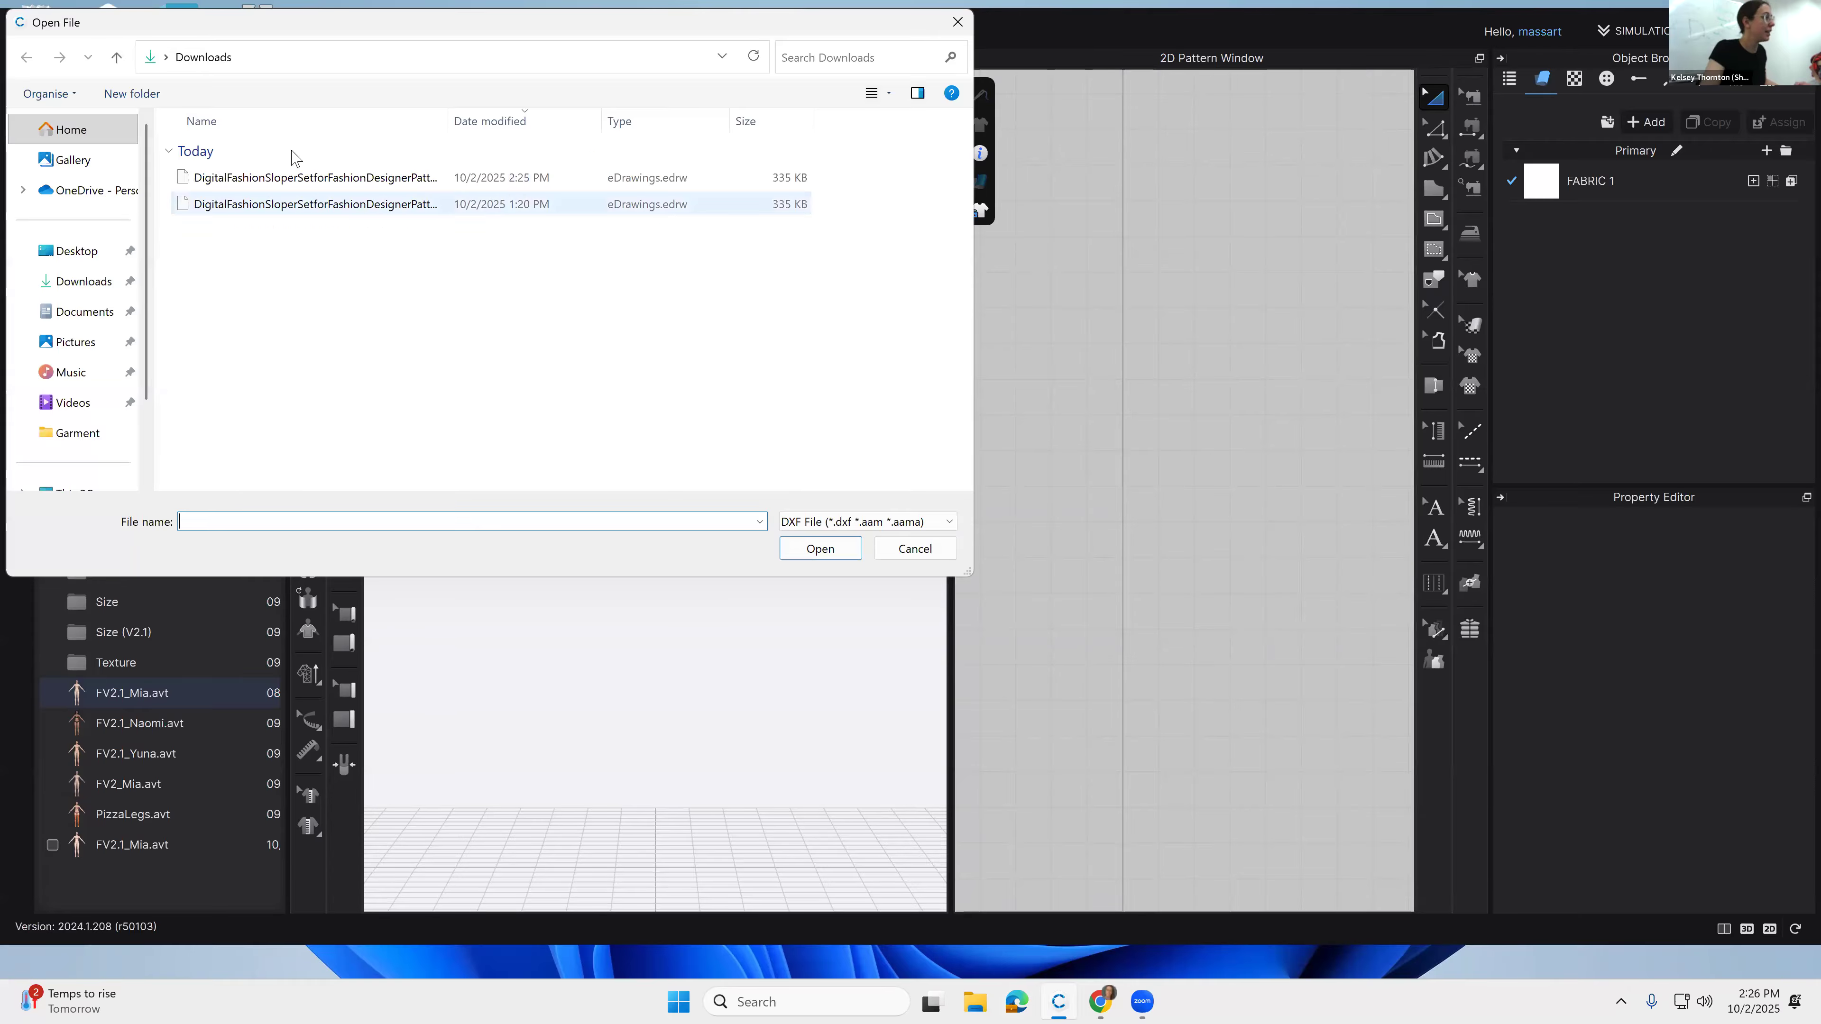
{"action": "left_click_drag", "start_coordinate": [454, 107], "coordinate": [551, 111]}
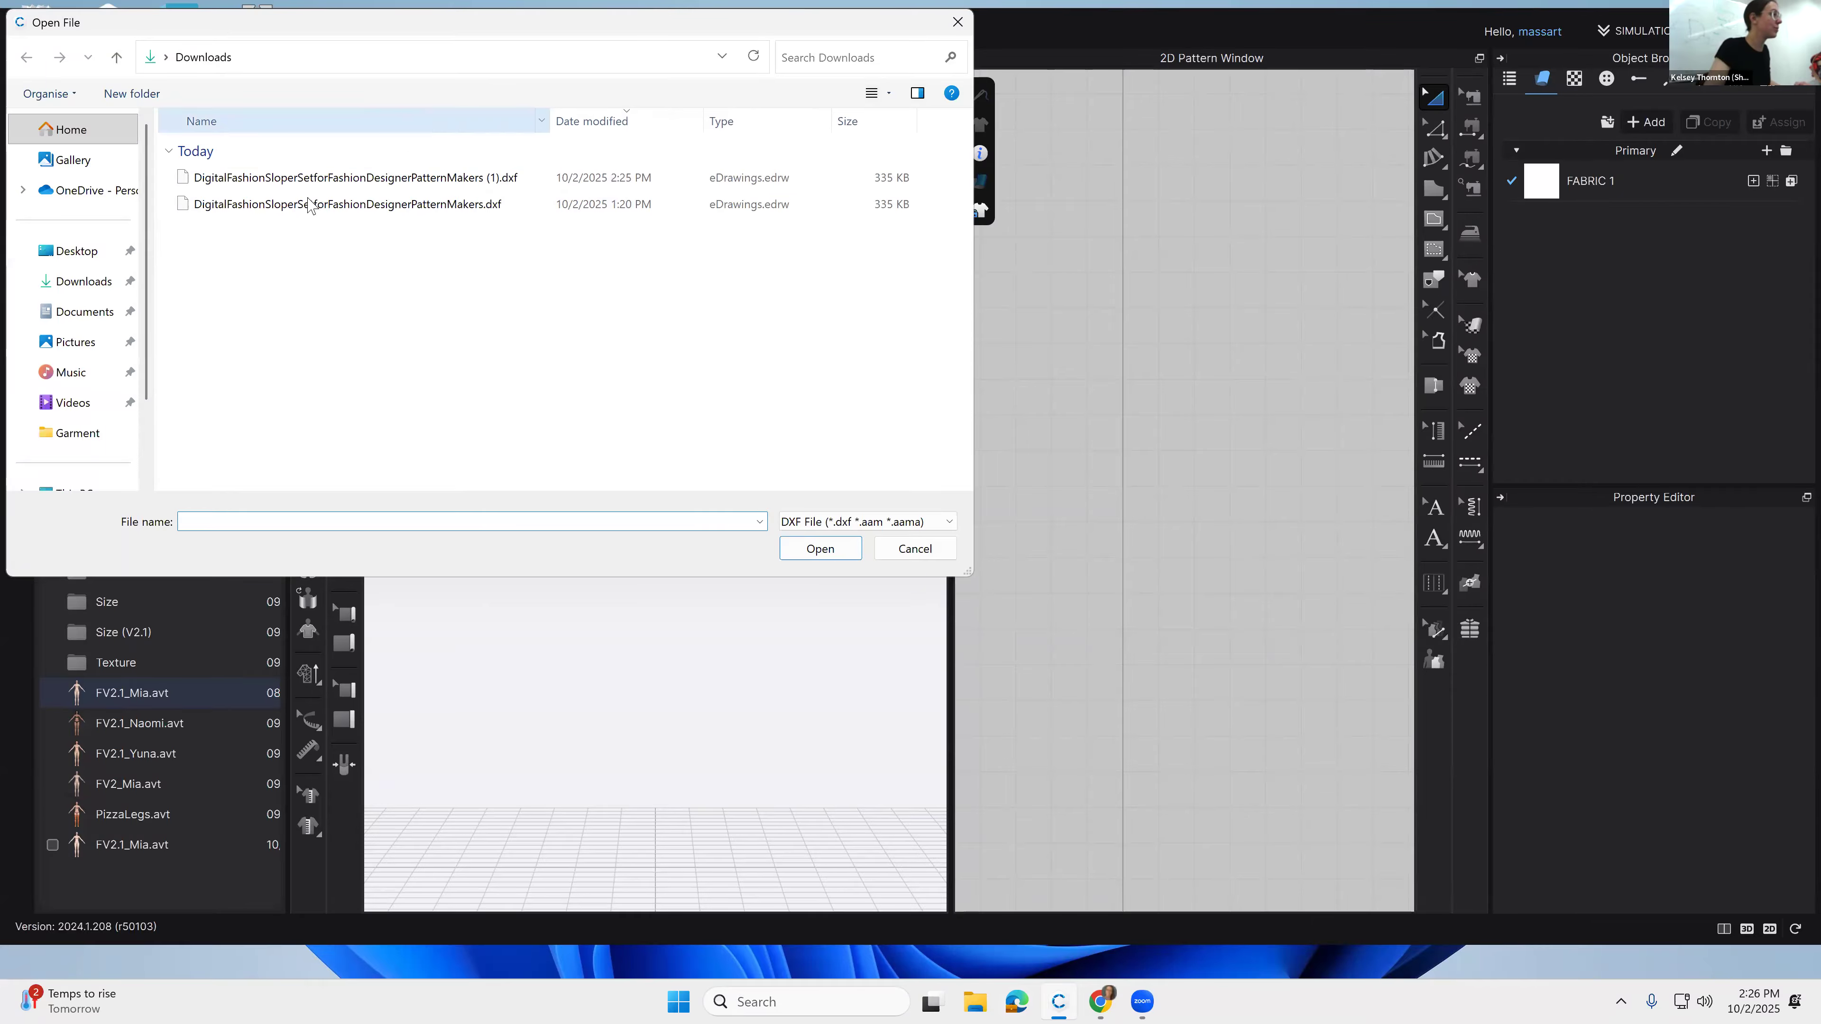
{"action": "left_click", "coordinate": [315, 204]}
{"action": "left_click", "coordinate": [819, 548]}
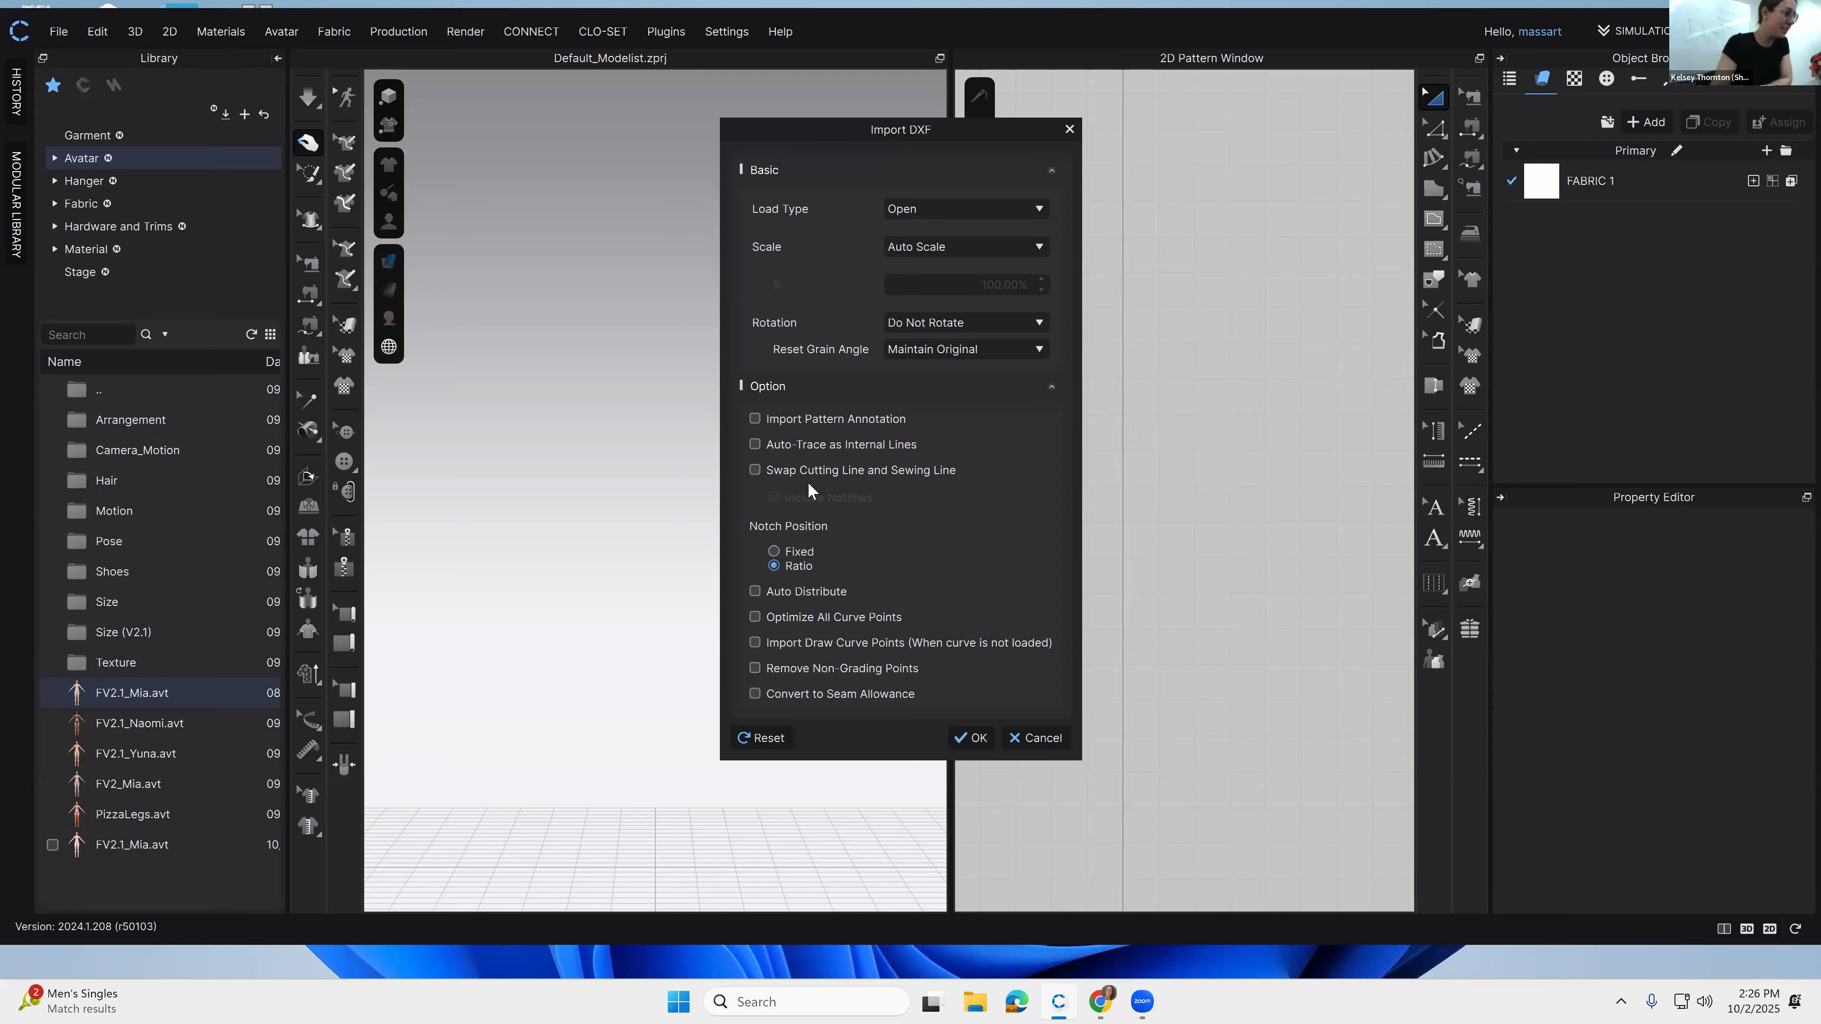
{"action": "left_click", "coordinate": [755, 469]}
{"action": "left_click", "coordinate": [755, 469]}
{"action": "left_click", "coordinate": [755, 470]}
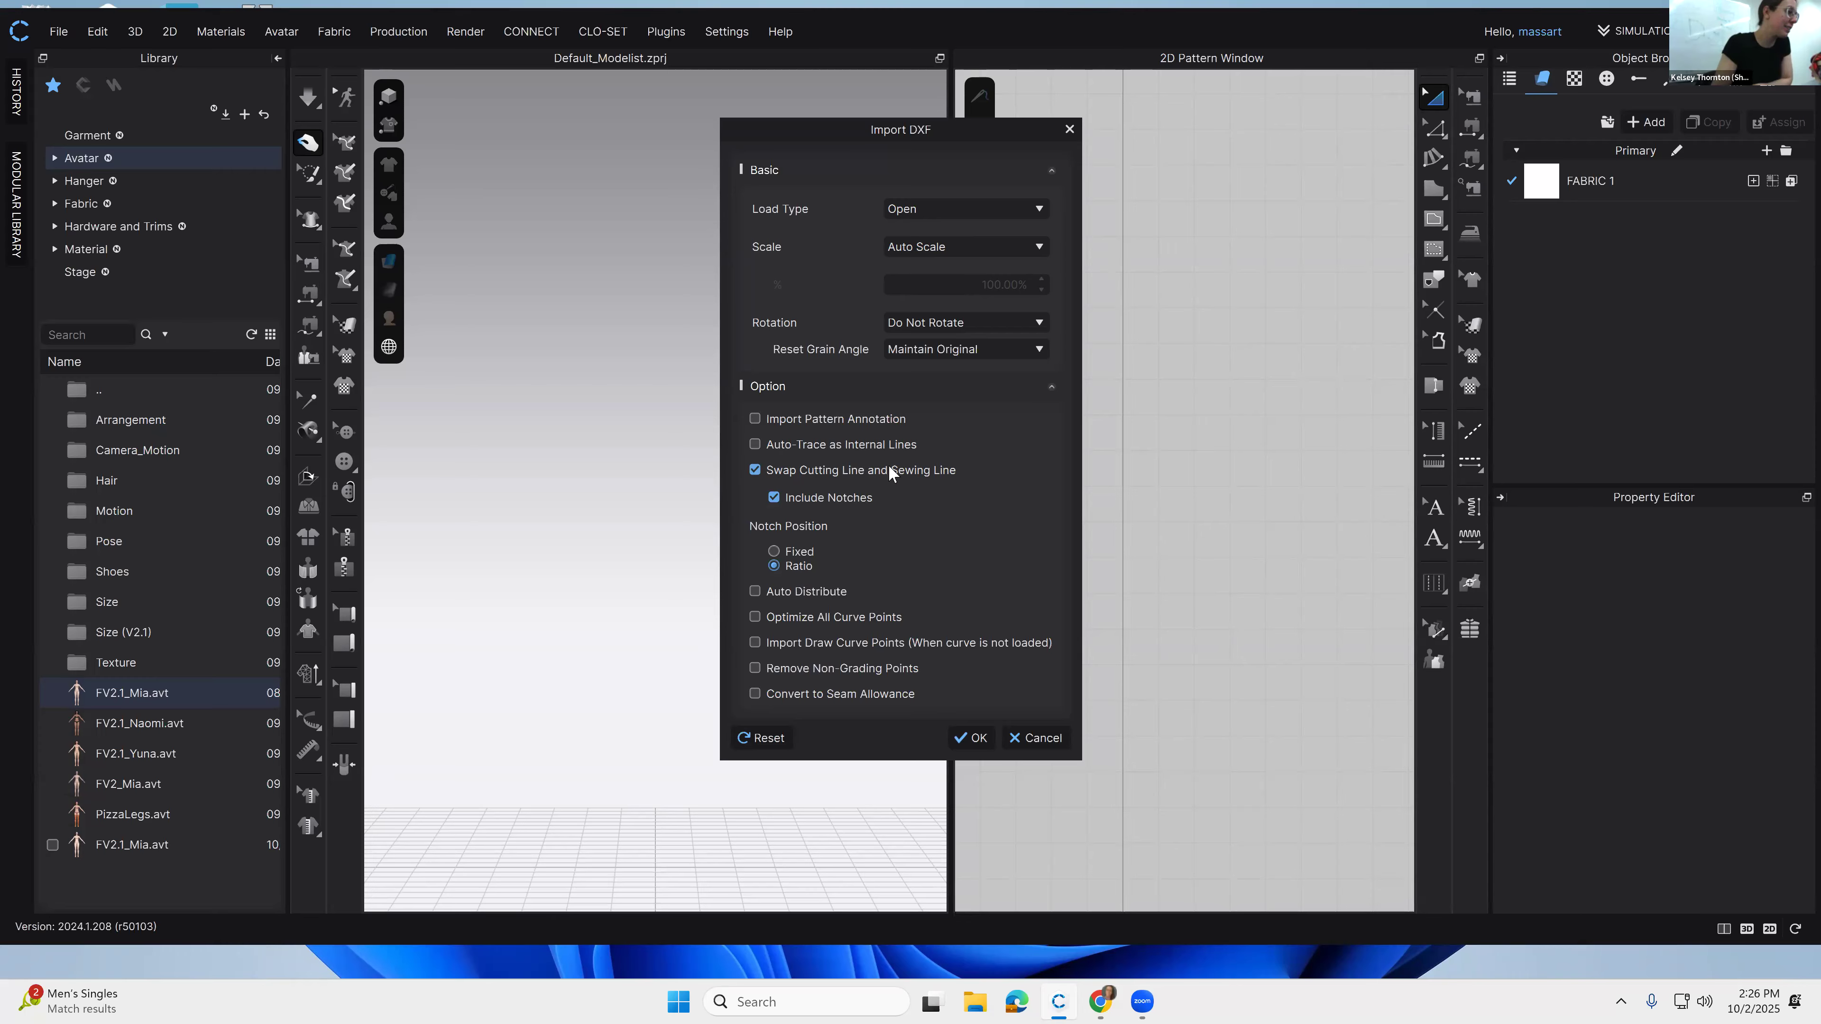
{"action": "left_click", "coordinate": [758, 470]}
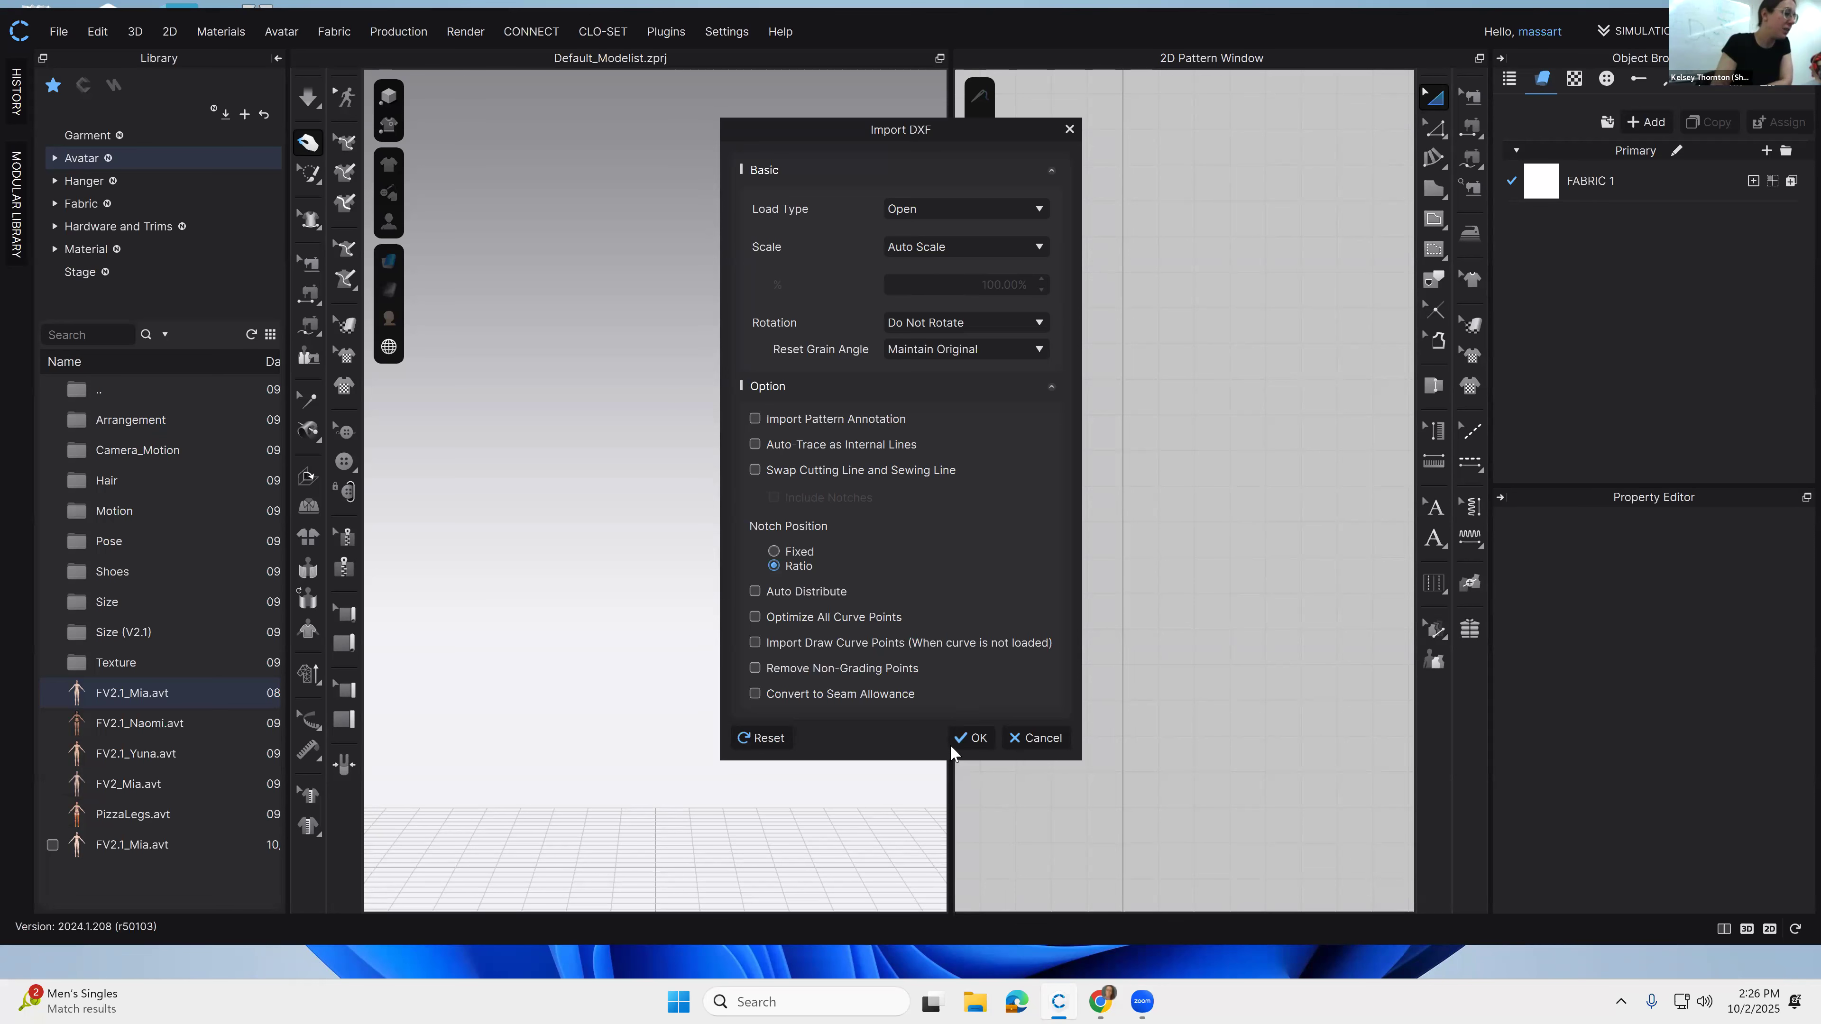
Step: Import the DXF slopers with the current import settings and widen the 2D pattern window
{"action": "left_click", "coordinate": [973, 738]}
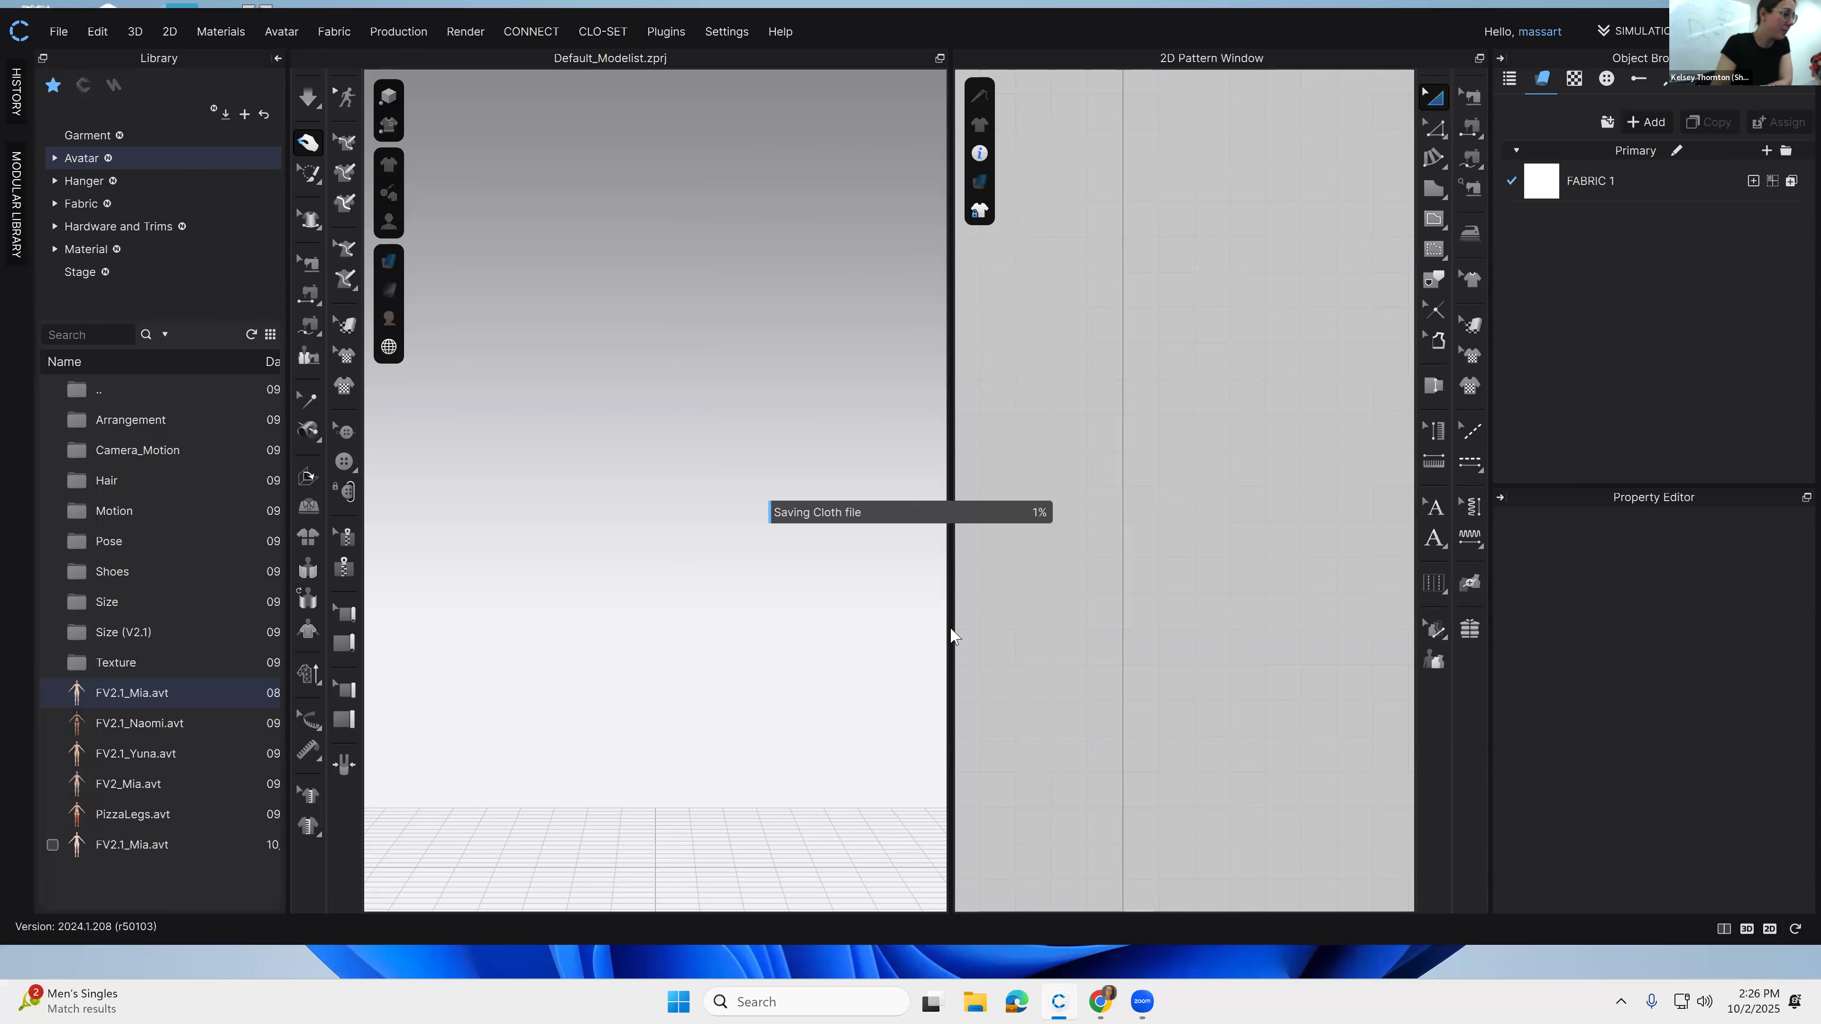
{"action": "left_click_drag", "start_coordinate": [950, 628], "coordinate": [805, 619]}
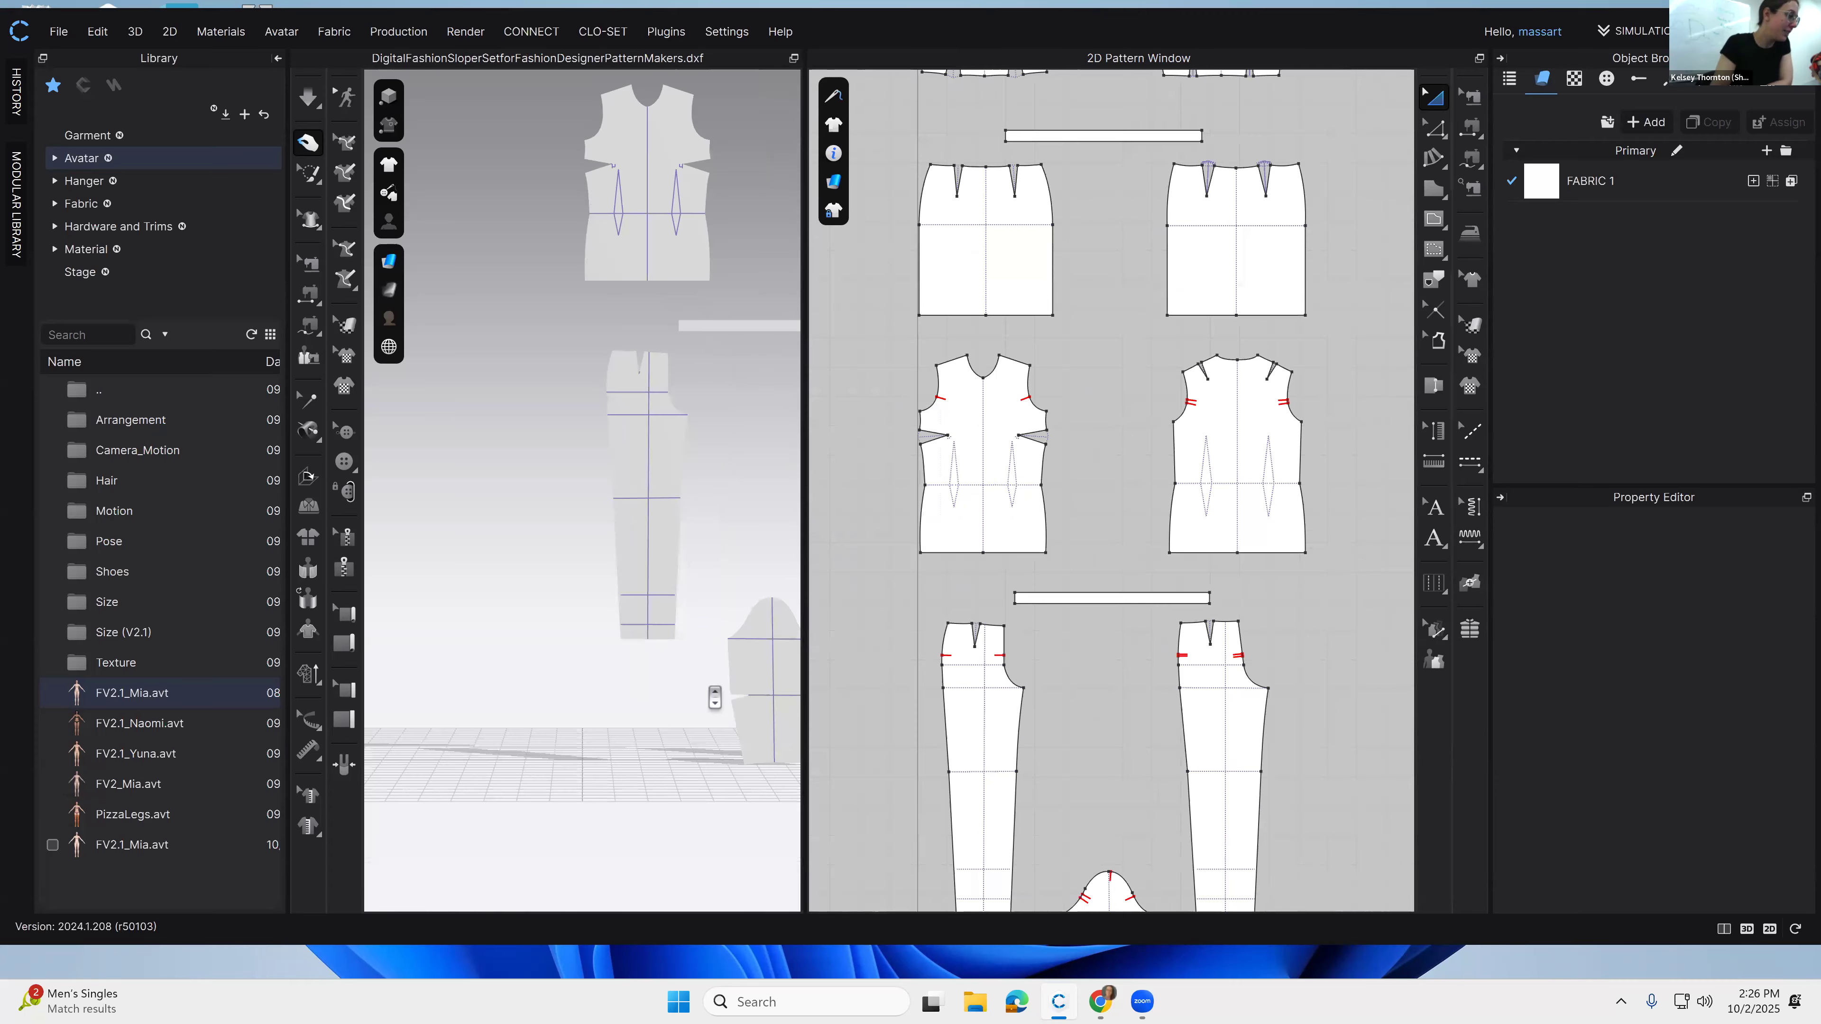
{"action": "scroll", "coordinate": [715, 697], "scroll_direction": "down", "scroll_amount": 5}
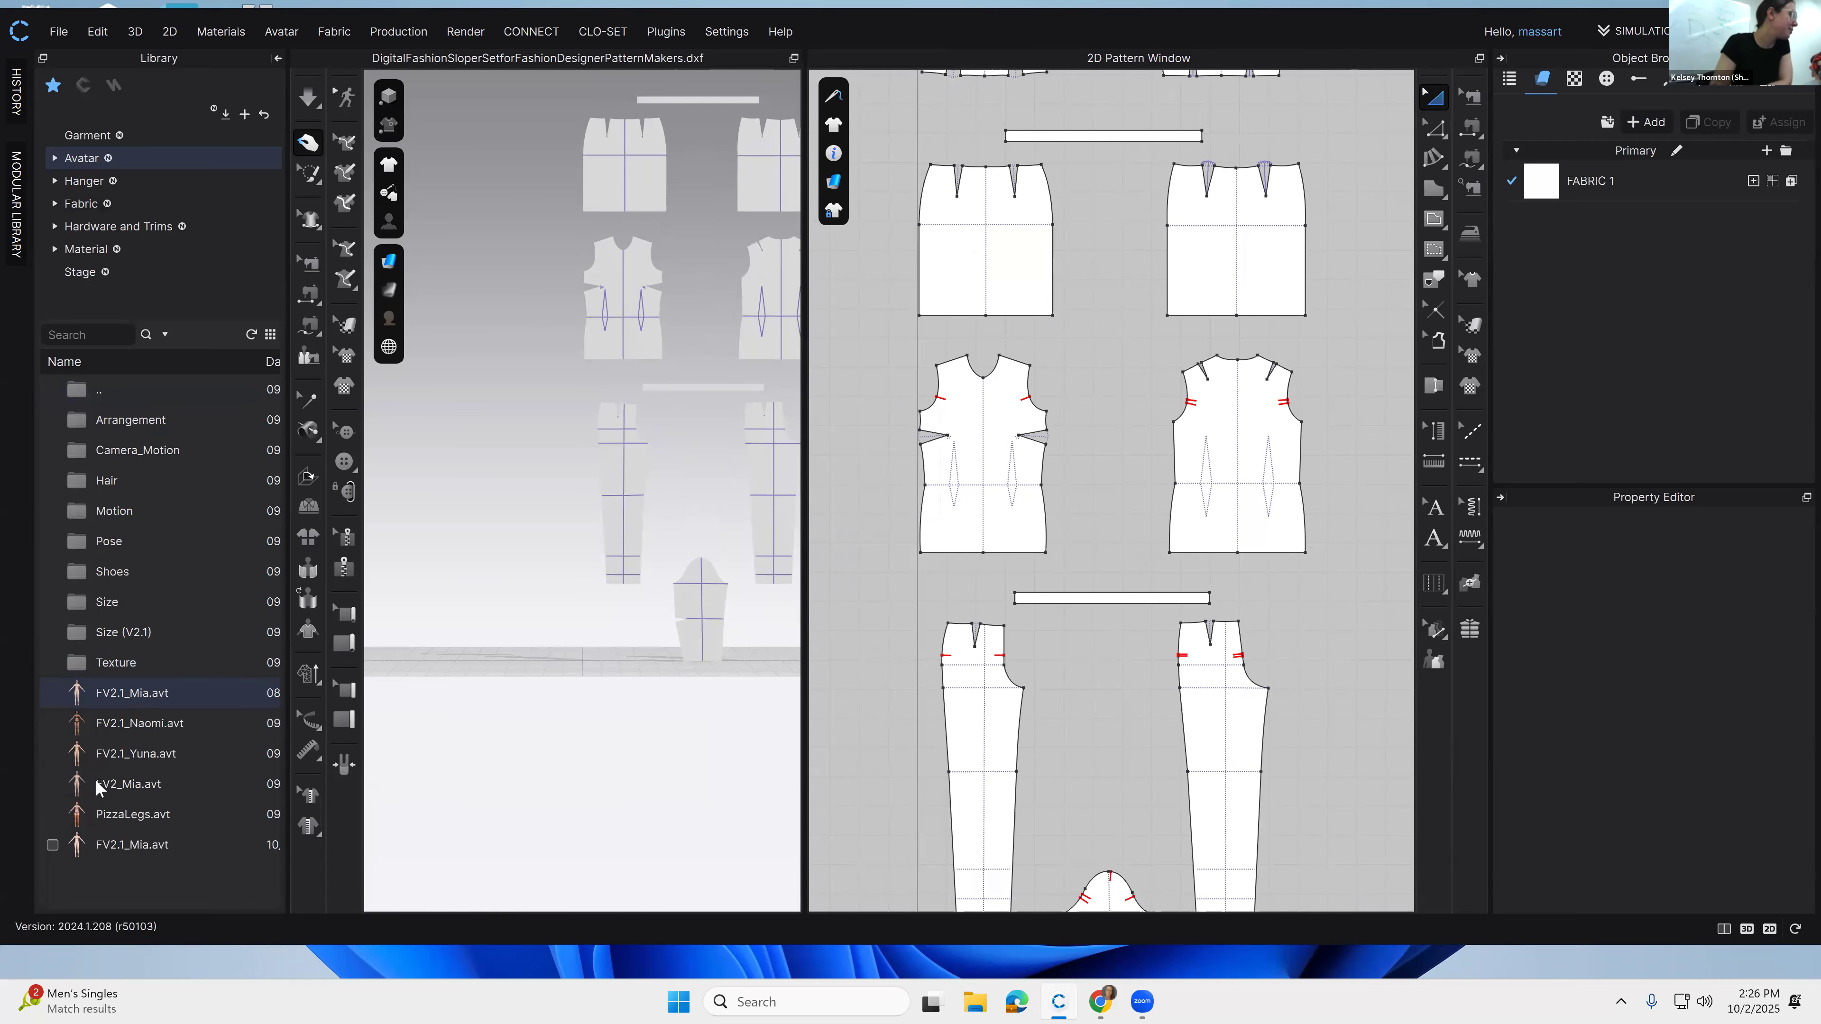
Step: Load the FV2.1_Mia.avt avatar into the 3D scene with the imported slopers
{"action": "double_click", "coordinate": [129, 690]}
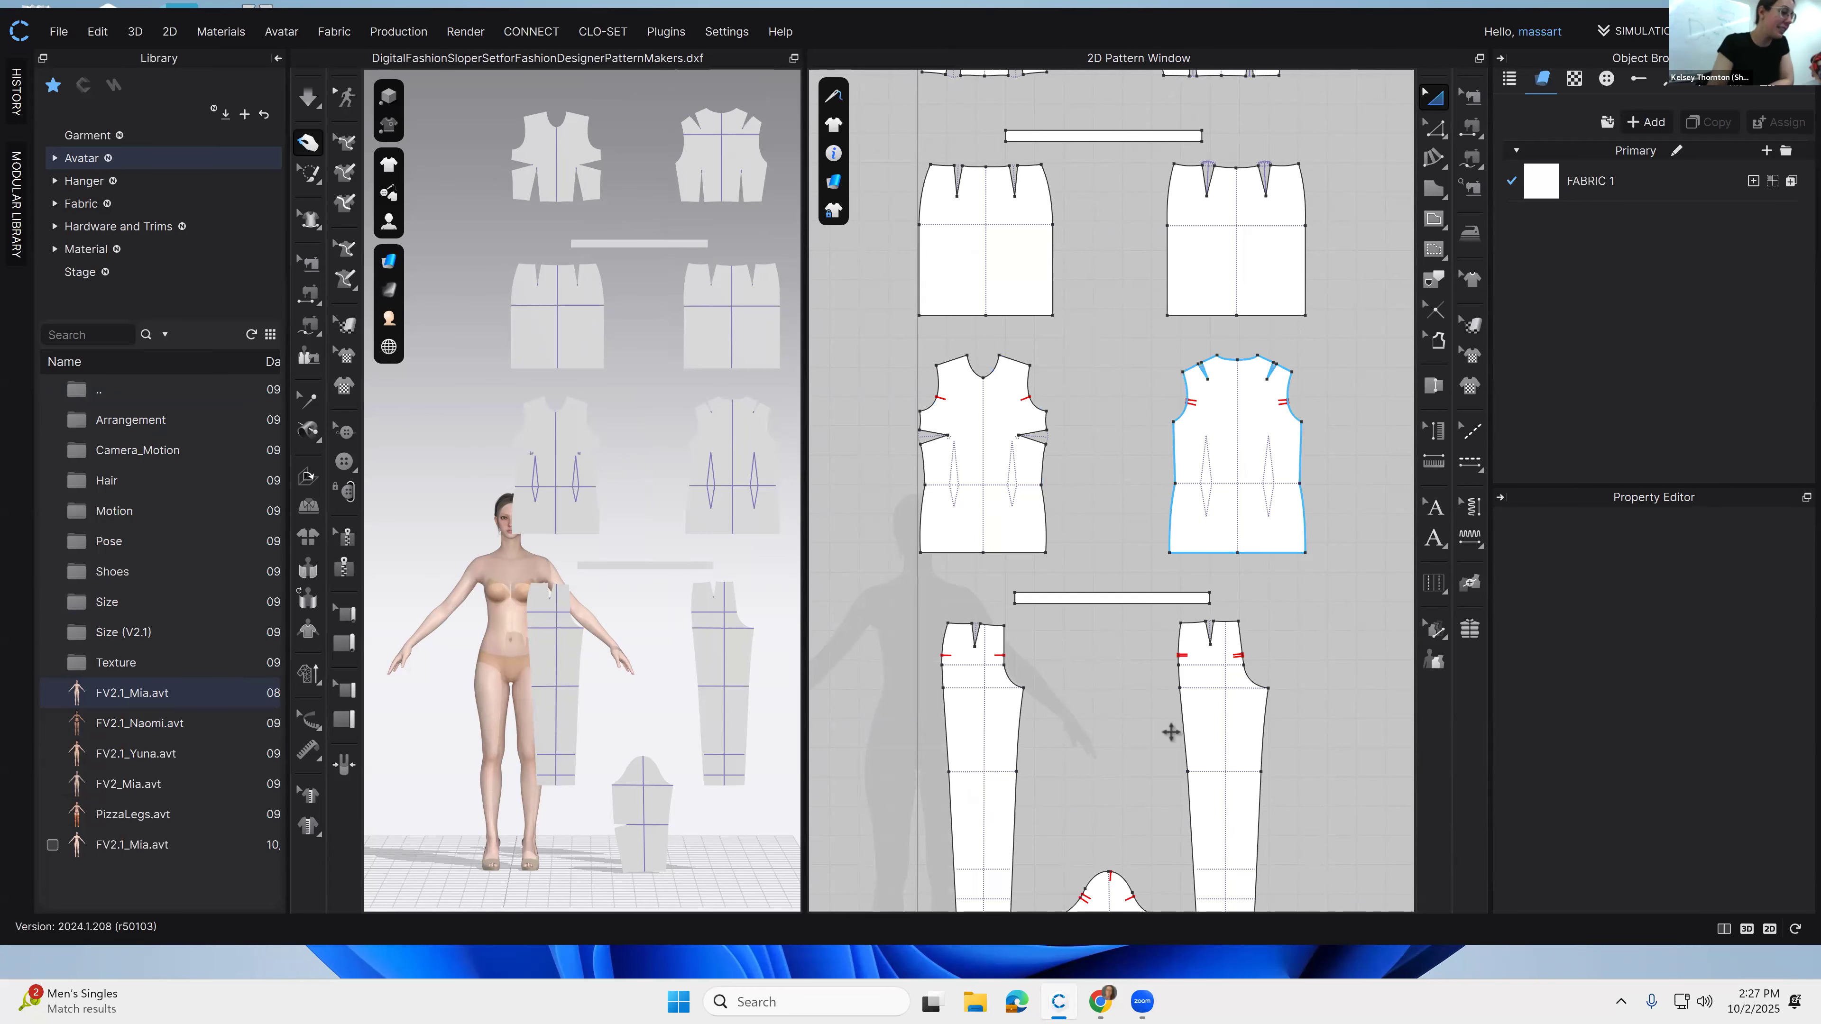
{"action": "scroll", "coordinate": [1090, 351], "scroll_direction": "down", "scroll_amount": 3}
{"action": "middle_click_drag", "start_coordinate": [1086, 390], "coordinate": [1102, 542]}
{"action": "scroll", "coordinate": [1216, 486], "scroll_direction": "up", "scroll_amount": 3}
{"action": "mouse_move", "coordinate": [1215, 485]}
{"action": "middle_mouse_down"}
{"action": "mouse_move", "coordinate": [1240, 667]}
{"action": "mouse_move", "coordinate": [1198, 507]}
{"action": "middle_mouse_up"}
{"action": "middle_click_drag", "start_coordinate": [1045, 613], "coordinate": [1060, 528]}
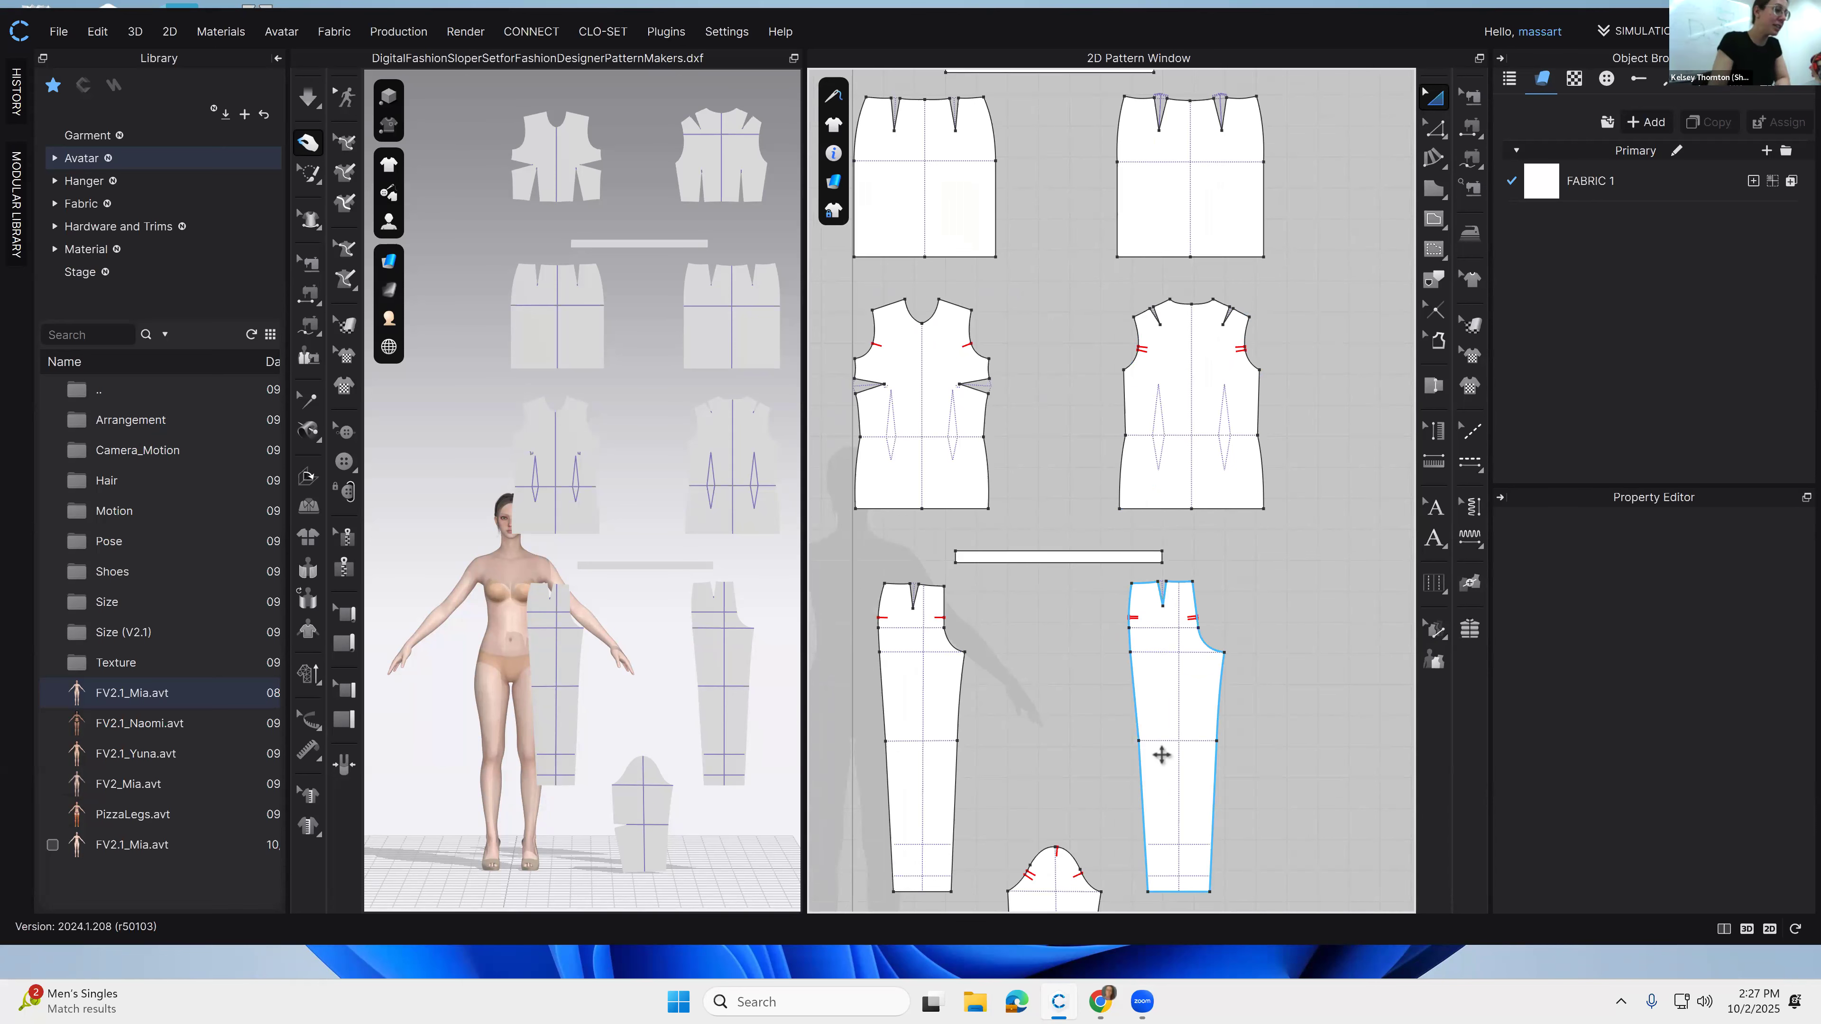
Step: Delete both pants slopers and the narrow waistband strip above them from the 2D patterns
{"action": "middle_click_drag", "start_coordinate": [1198, 857], "coordinate": [1213, 696]}
{"action": "left_click", "coordinate": [936, 584]}
{"action": "middle_click_drag", "start_coordinate": [965, 527], "coordinate": [1003, 574]}
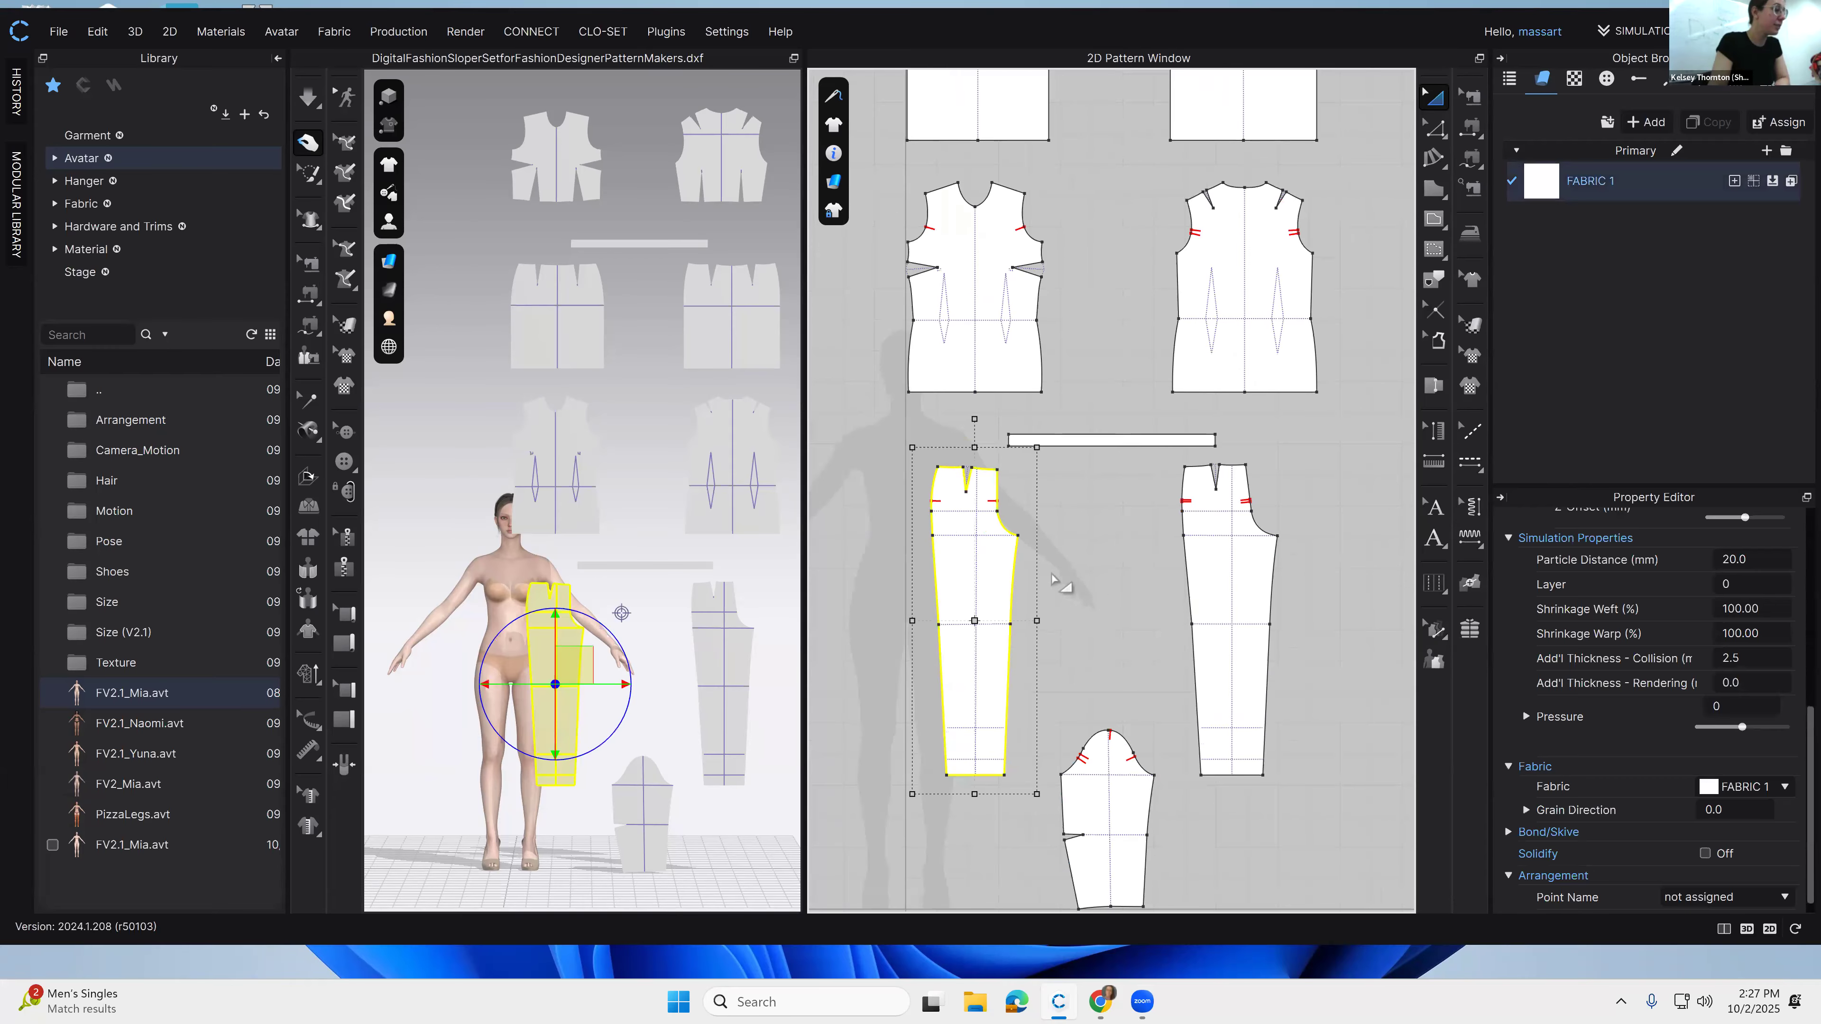
{"action": "key", "text": "Delete"}
{"action": "left_click", "coordinate": [1234, 605]}
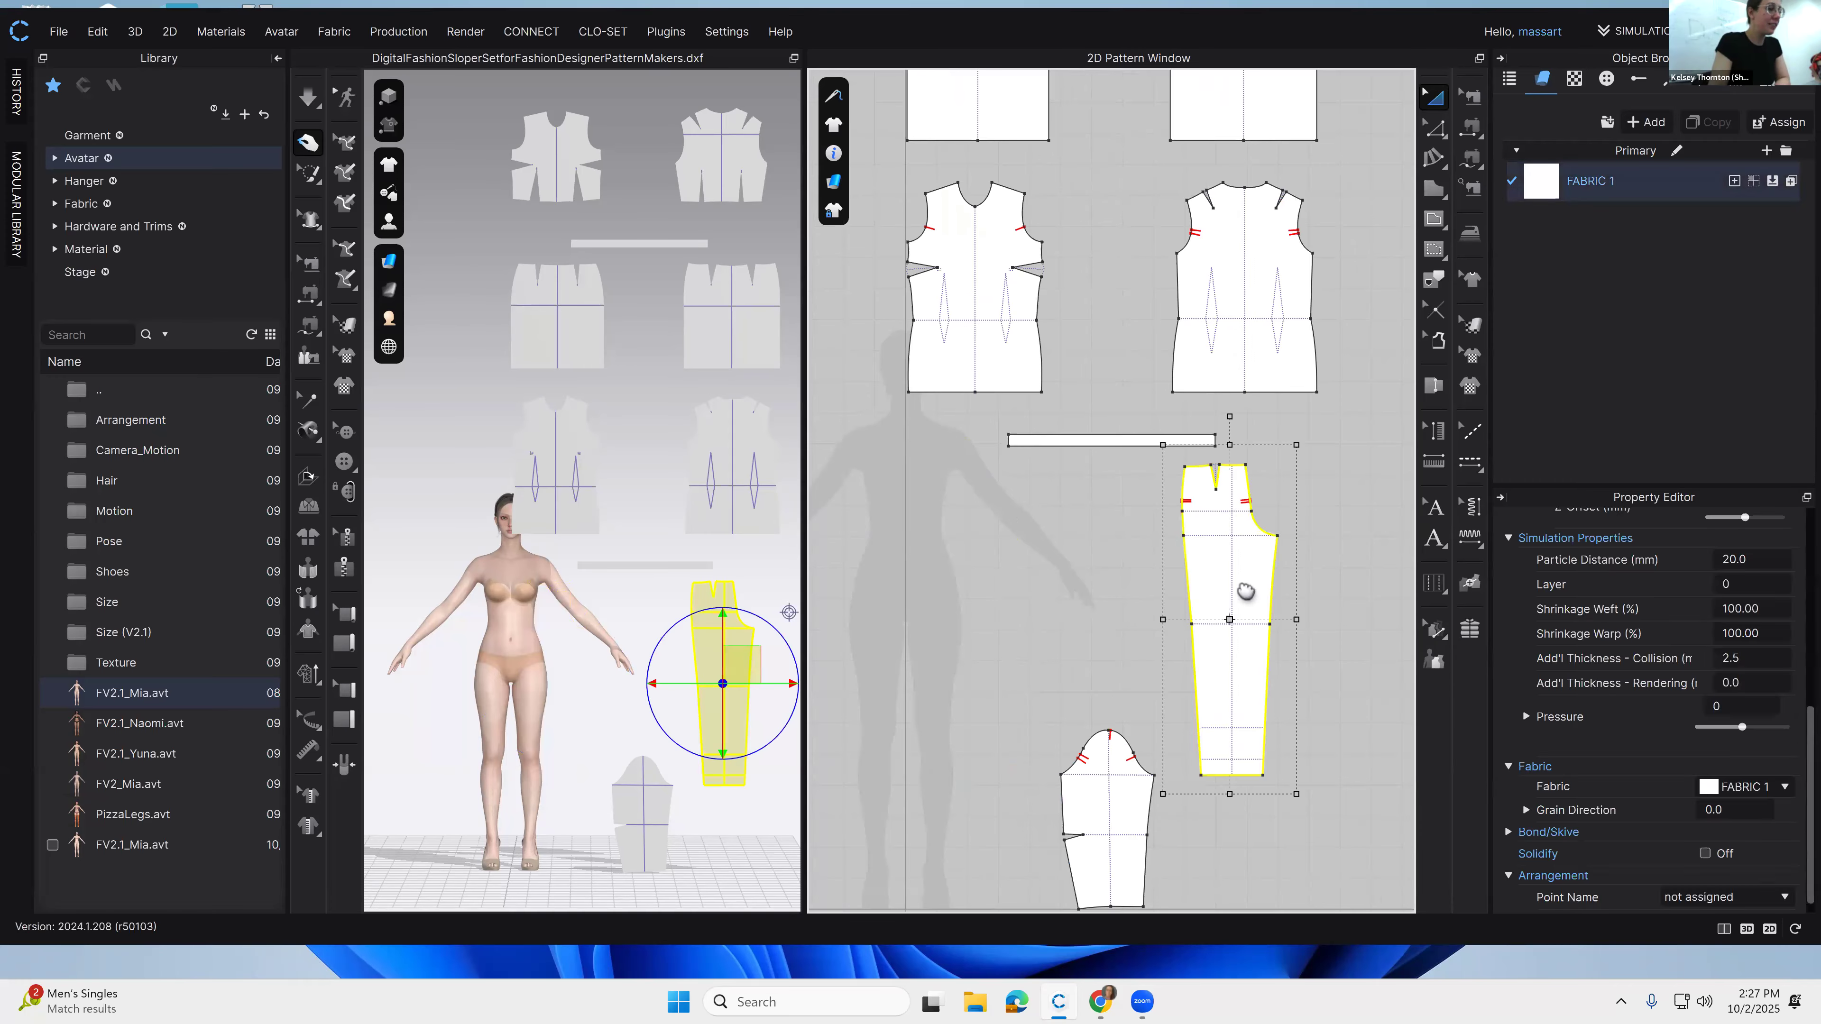
{"action": "key", "text": "Delete"}
{"action": "middle_click_drag", "start_coordinate": [1147, 431], "coordinate": [1139, 543]}
{"action": "left_click", "coordinate": [1136, 551]}
{"action": "key", "text": "Delete"}
Step: Delete the back and front hip-length torso slopers below the skirt pieces
{"action": "middle_click_drag", "start_coordinate": [987, 463], "coordinate": [979, 627]}
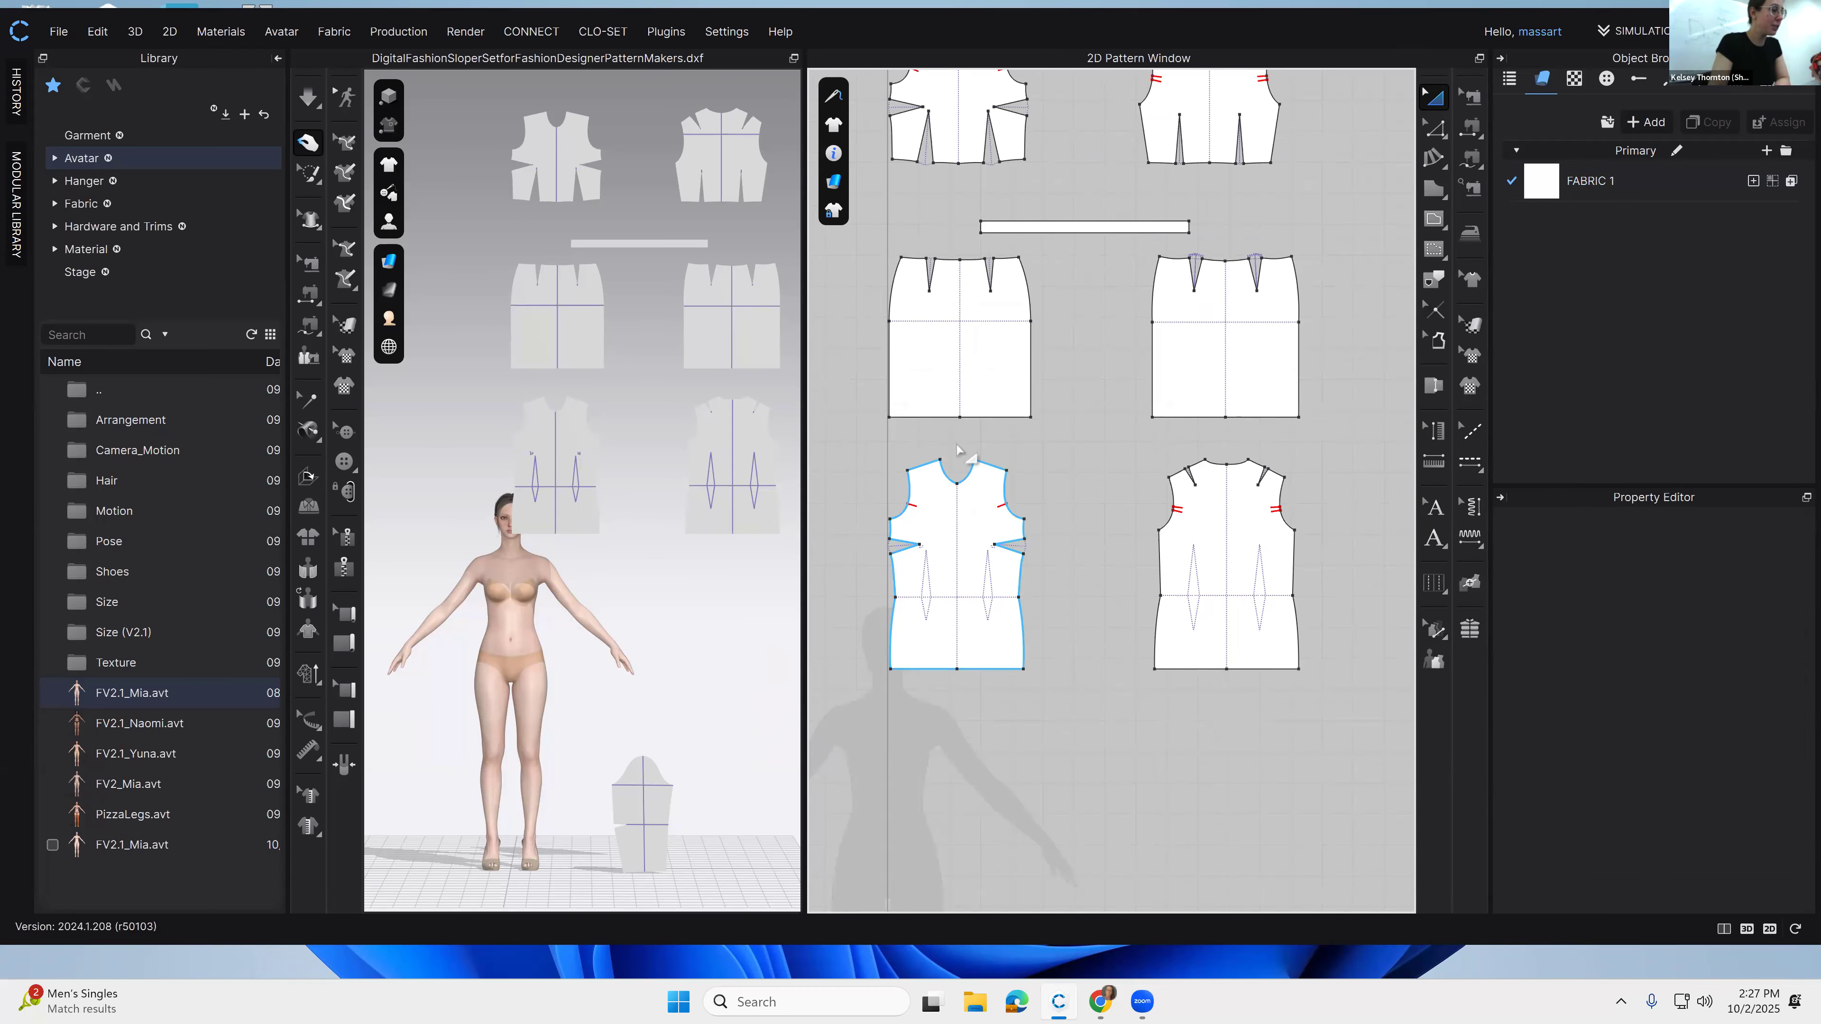
{"action": "left_click", "coordinate": [1237, 604]}
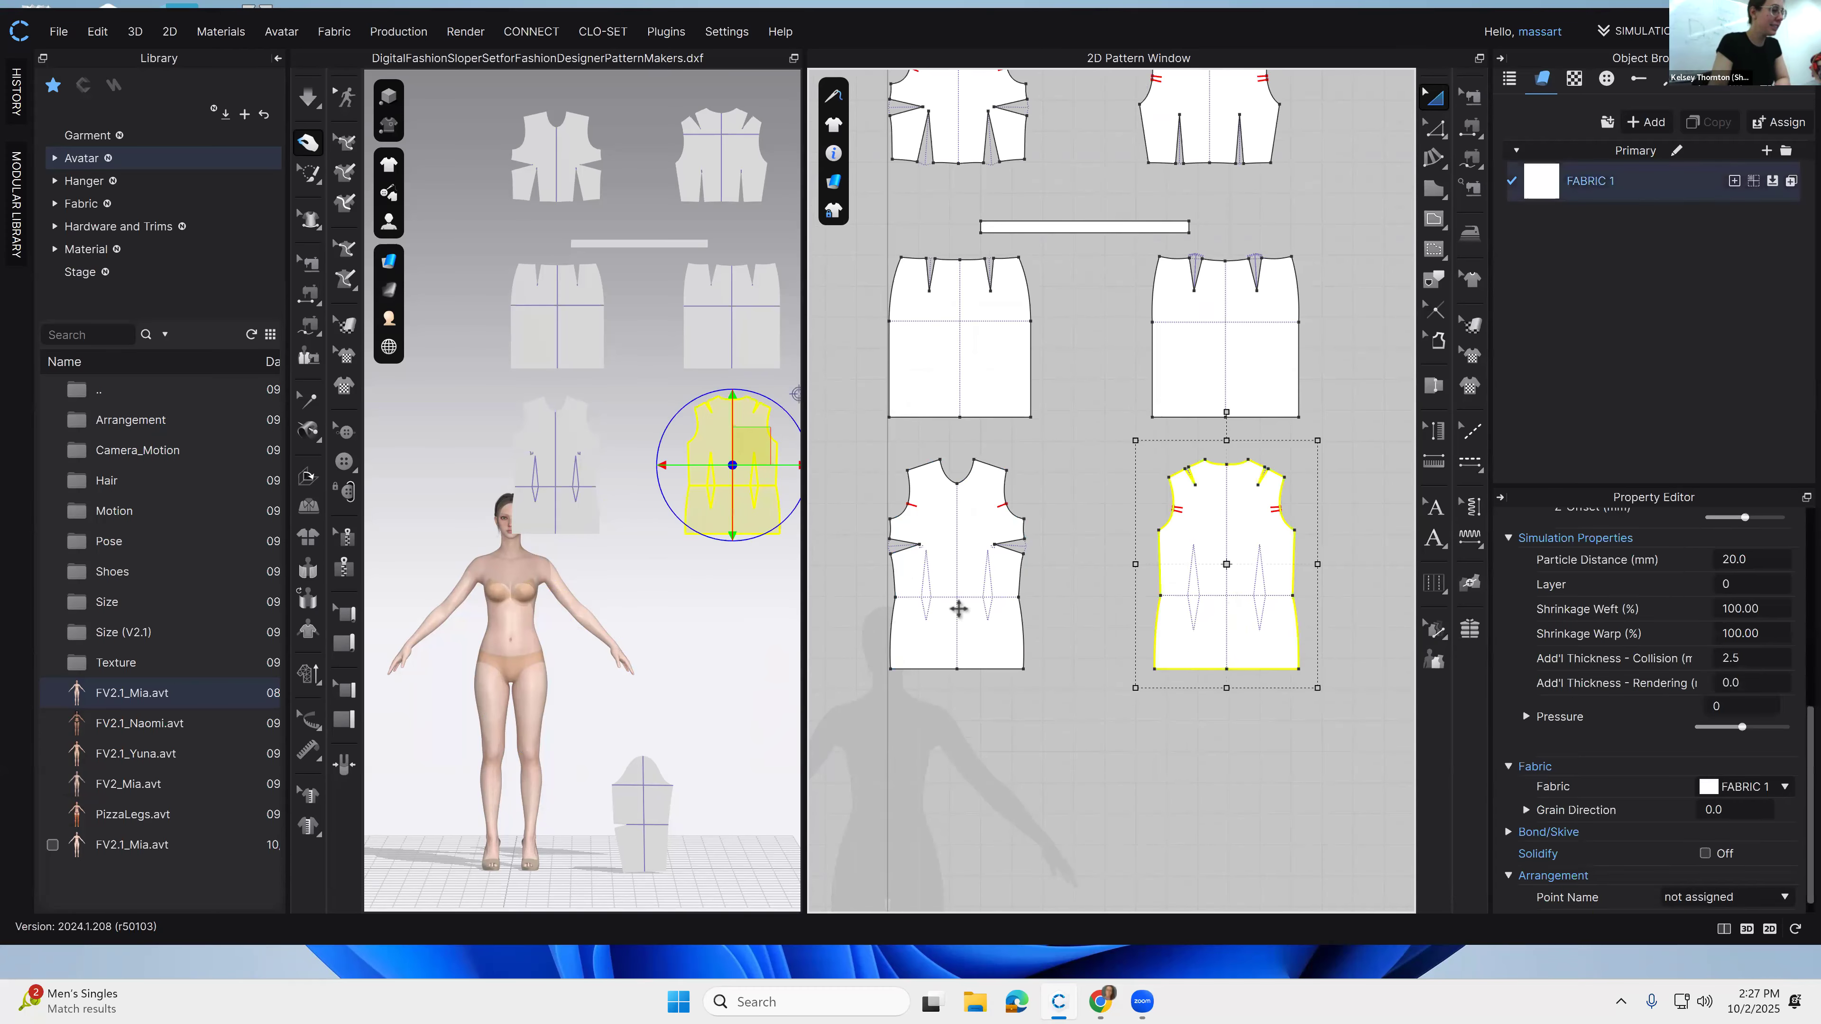
{"action": "key", "text": "Delete"}
{"action": "left_click", "coordinate": [976, 601]}
{"action": "key", "text": "Delete"}
Step: Move the sleeve sloper up beside the back bodice in the 2D pattern layout
{"action": "middle_click_drag", "start_coordinate": [1168, 485], "coordinate": [1165, 153]}
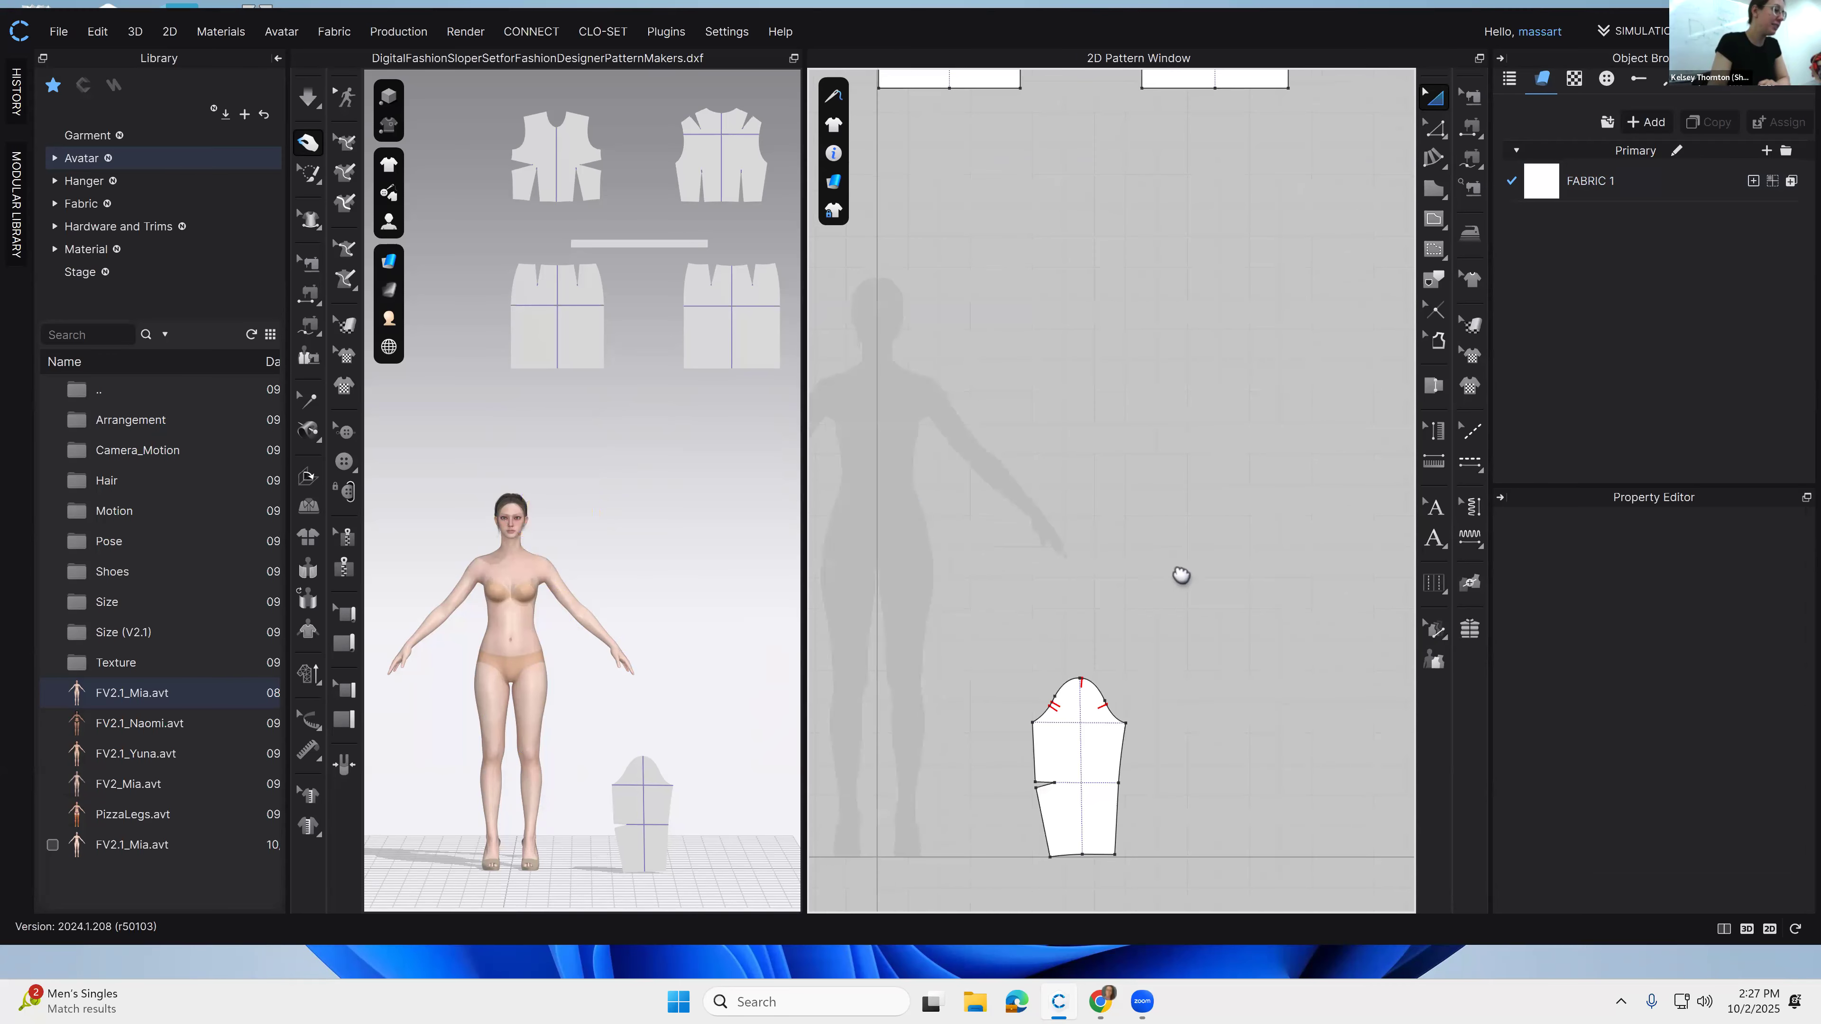
{"action": "middle_click_drag", "start_coordinate": [1182, 576], "coordinate": [1181, 438]}
{"action": "left_click", "coordinate": [1085, 611]}
{"action": "key", "text": "ctrl+c"}
{"action": "key", "text": "ctrl+v"}
{"action": "middle_click_drag", "start_coordinate": [1293, 118], "coordinate": [1203, 947]}
{"action": "left_click_drag", "start_coordinate": [1190, 867], "coordinate": [1284, 436]}
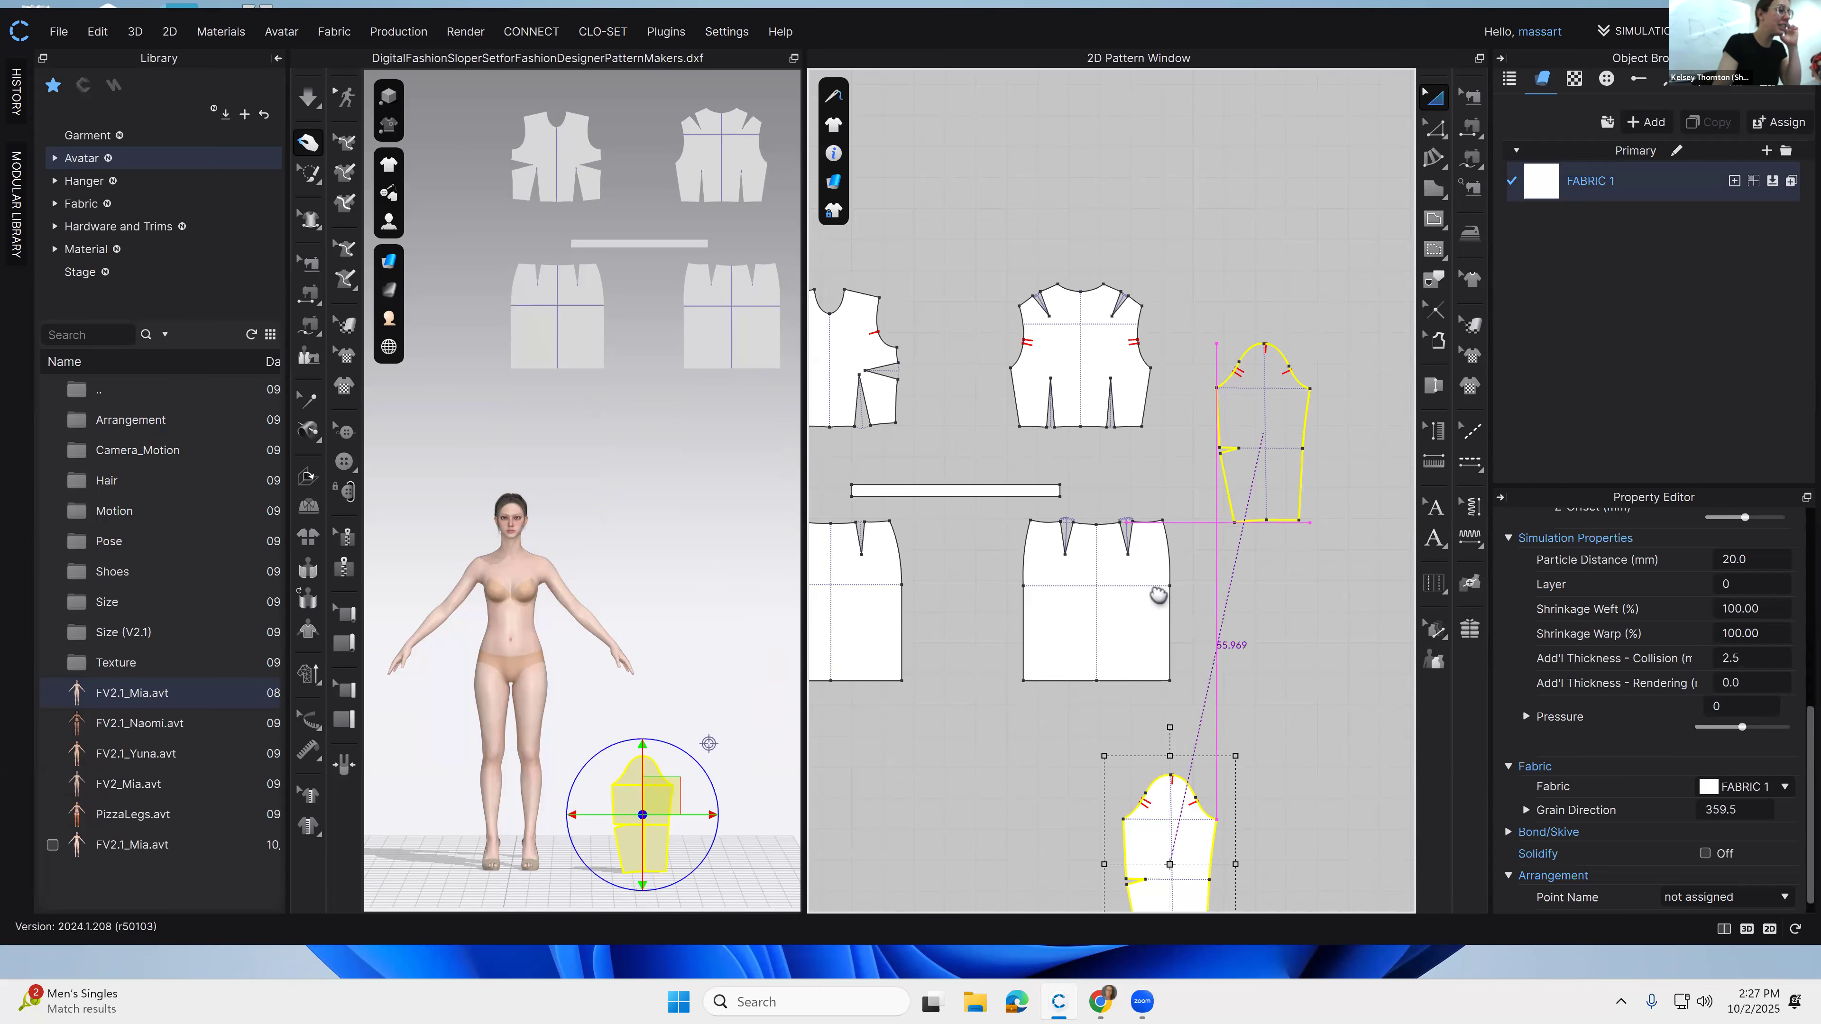
Step: Delete the narrow waistband strip between the bodice and skirt slopers
{"action": "middle_click_drag", "start_coordinate": [1174, 577], "coordinate": [1270, 537]}
{"action": "left_click", "coordinate": [1107, 456]}
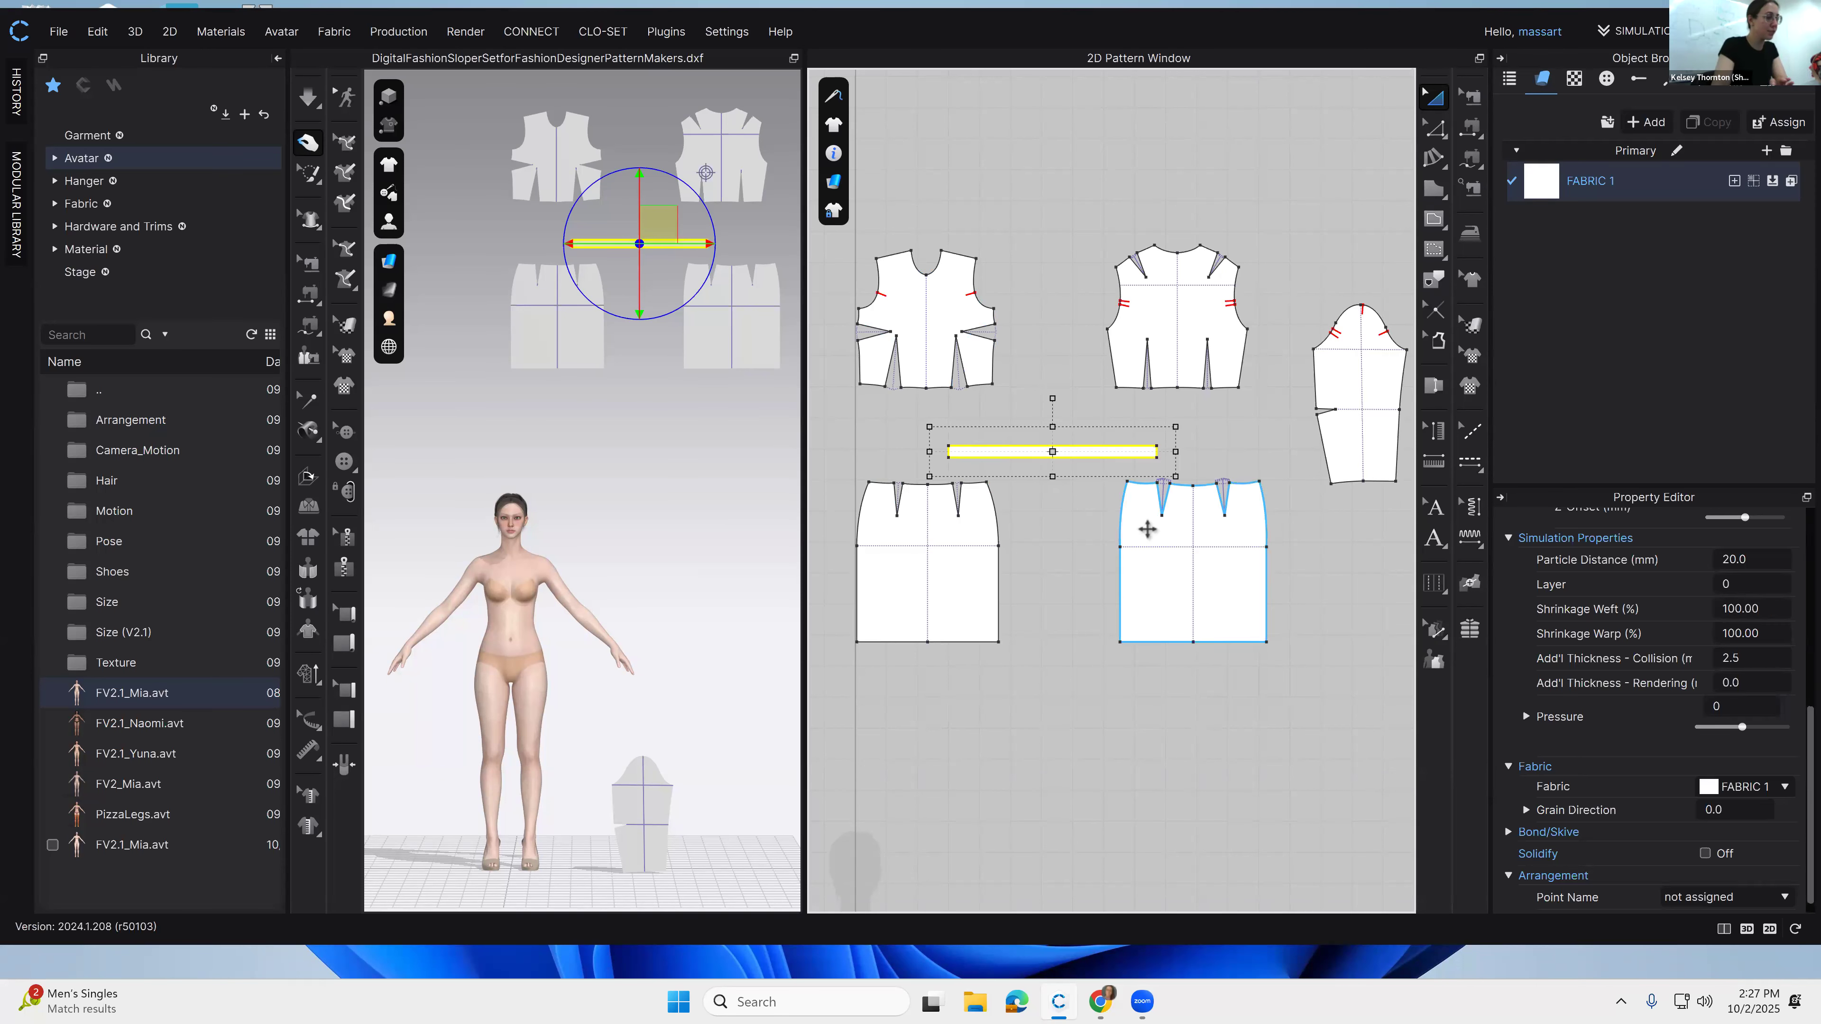
{"action": "key", "text": "Delete"}
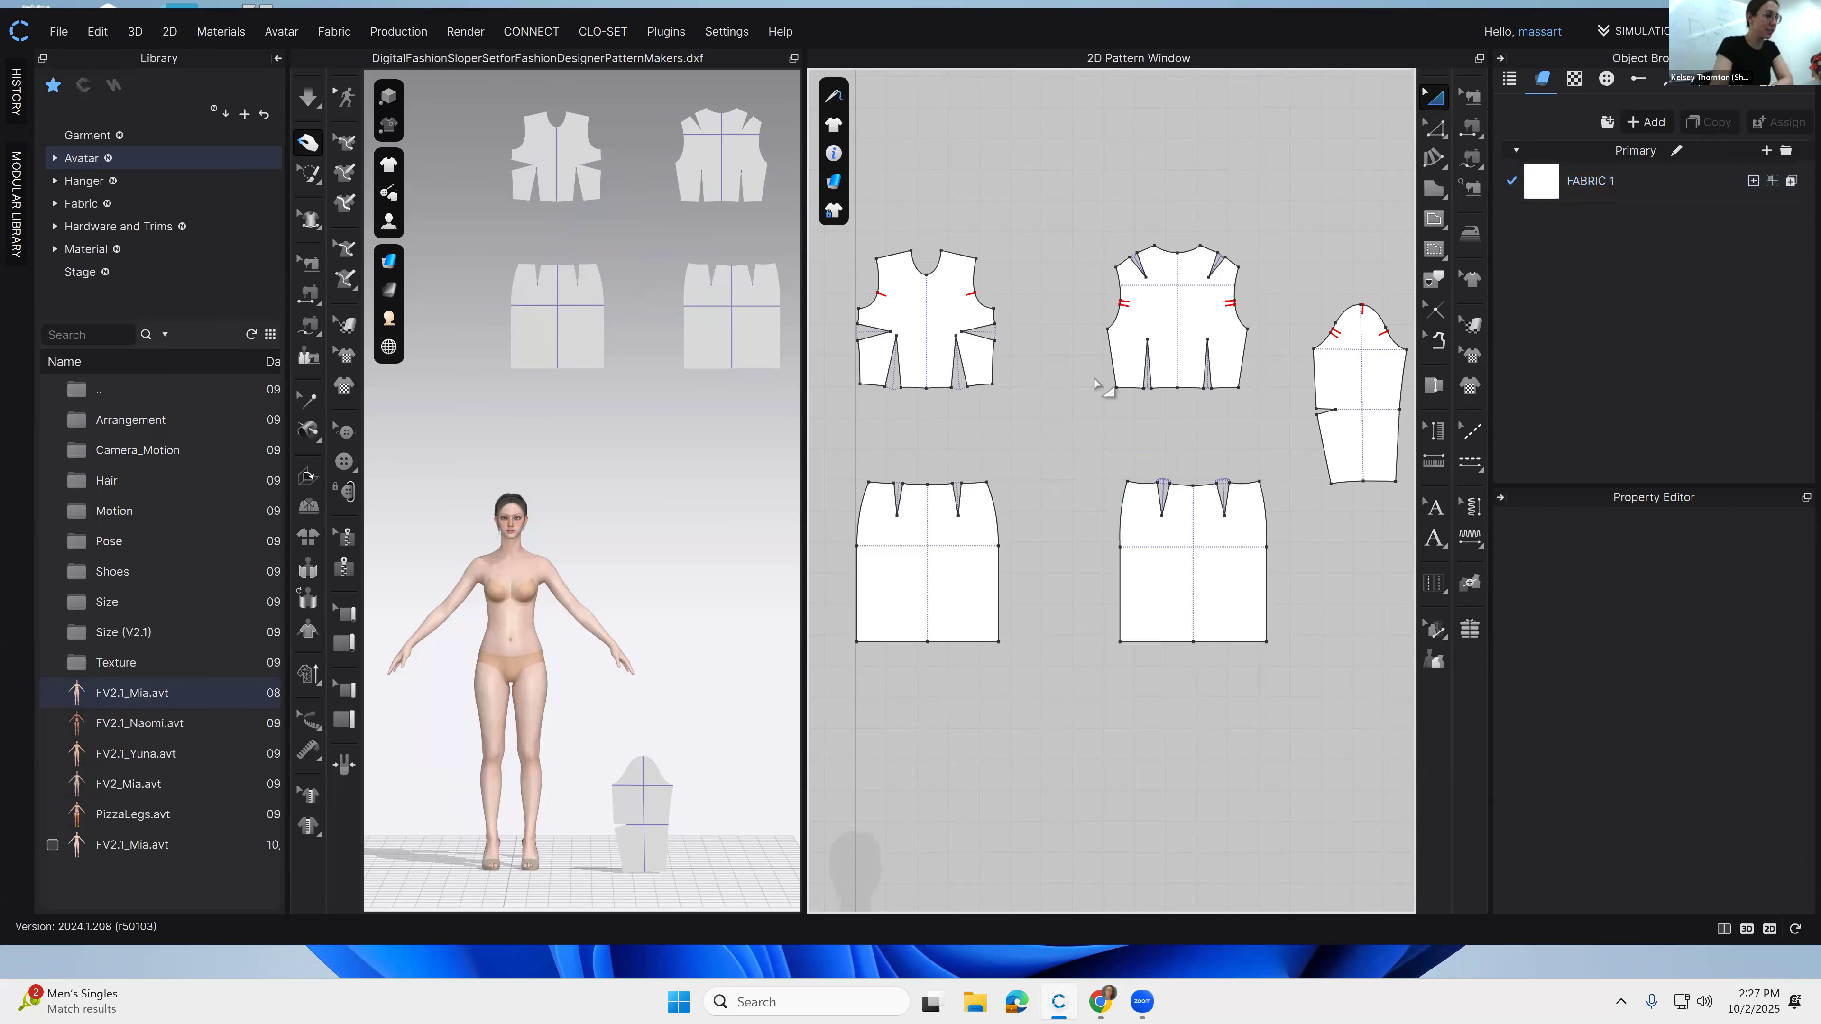
Step: Select the remaining slopers one after another: both bodice pieces, both skirt pieces and the sleeve
{"action": "left_click", "coordinate": [949, 316]}
{"action": "left_click", "coordinate": [1197, 305]}
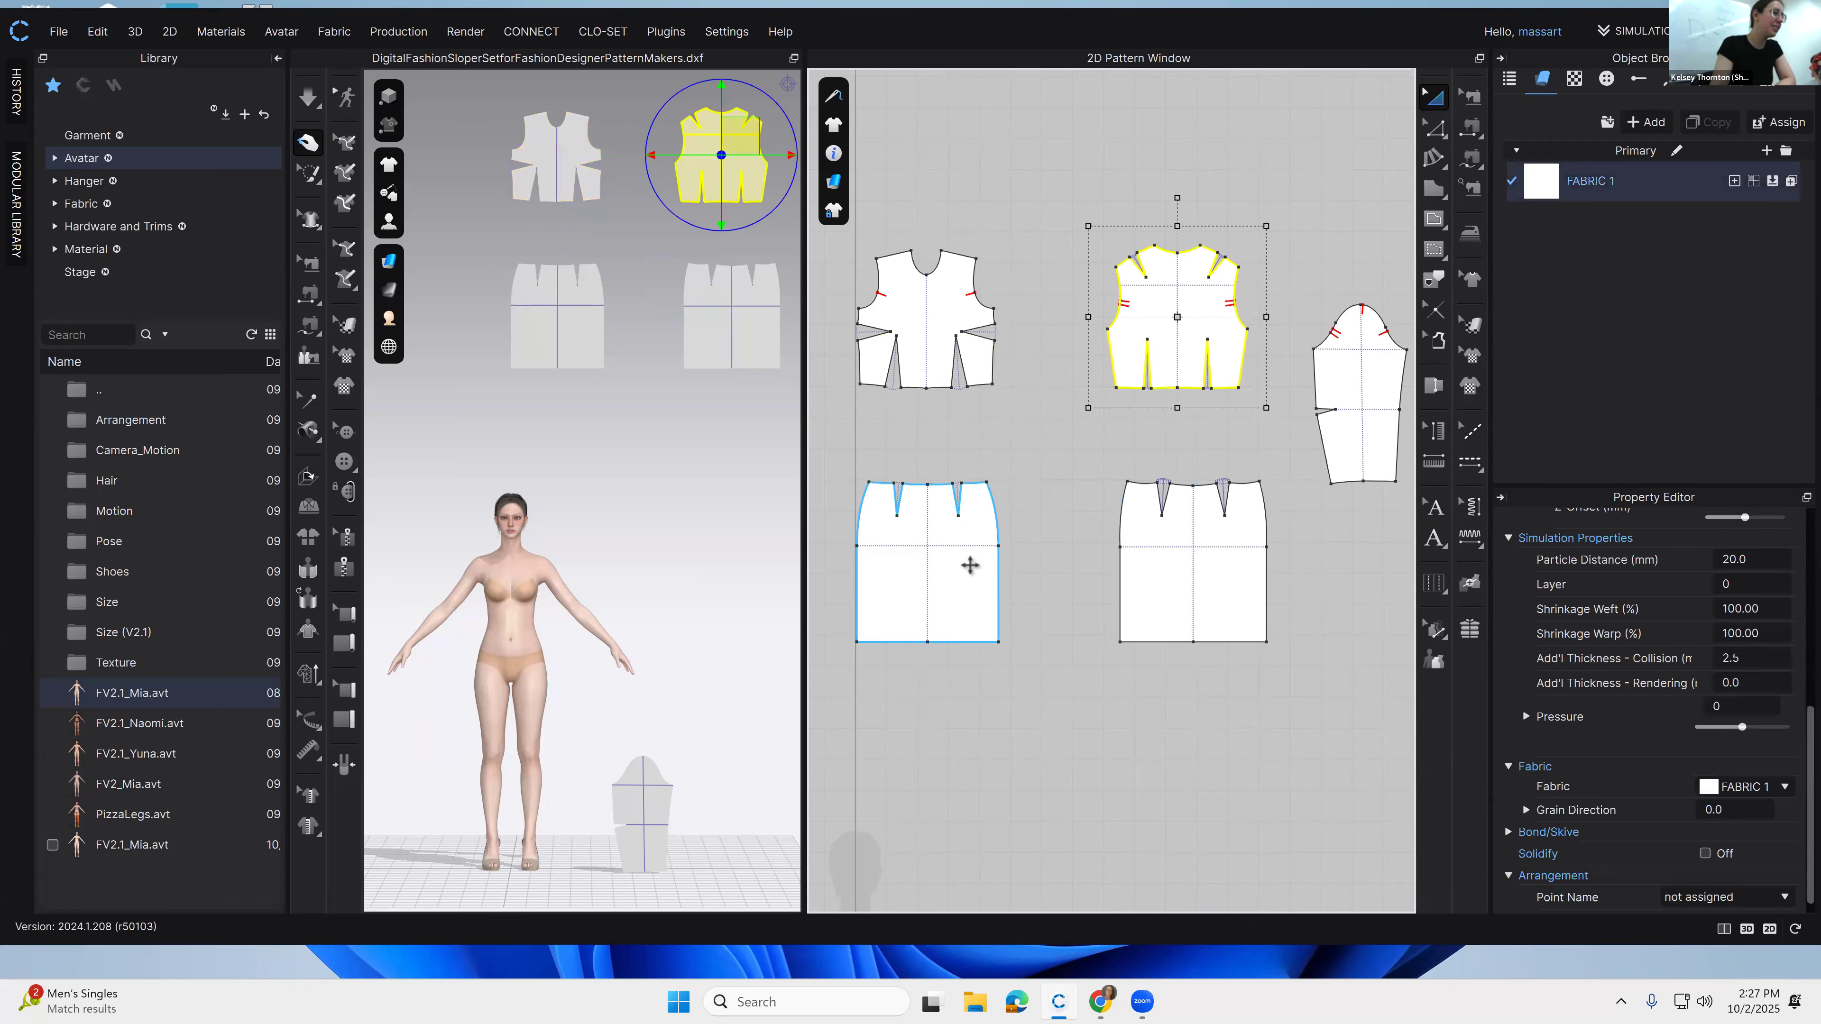
{"action": "left_click", "coordinate": [969, 566]}
{"action": "left_click", "coordinate": [1200, 561]}
{"action": "left_click", "coordinate": [1366, 374]}
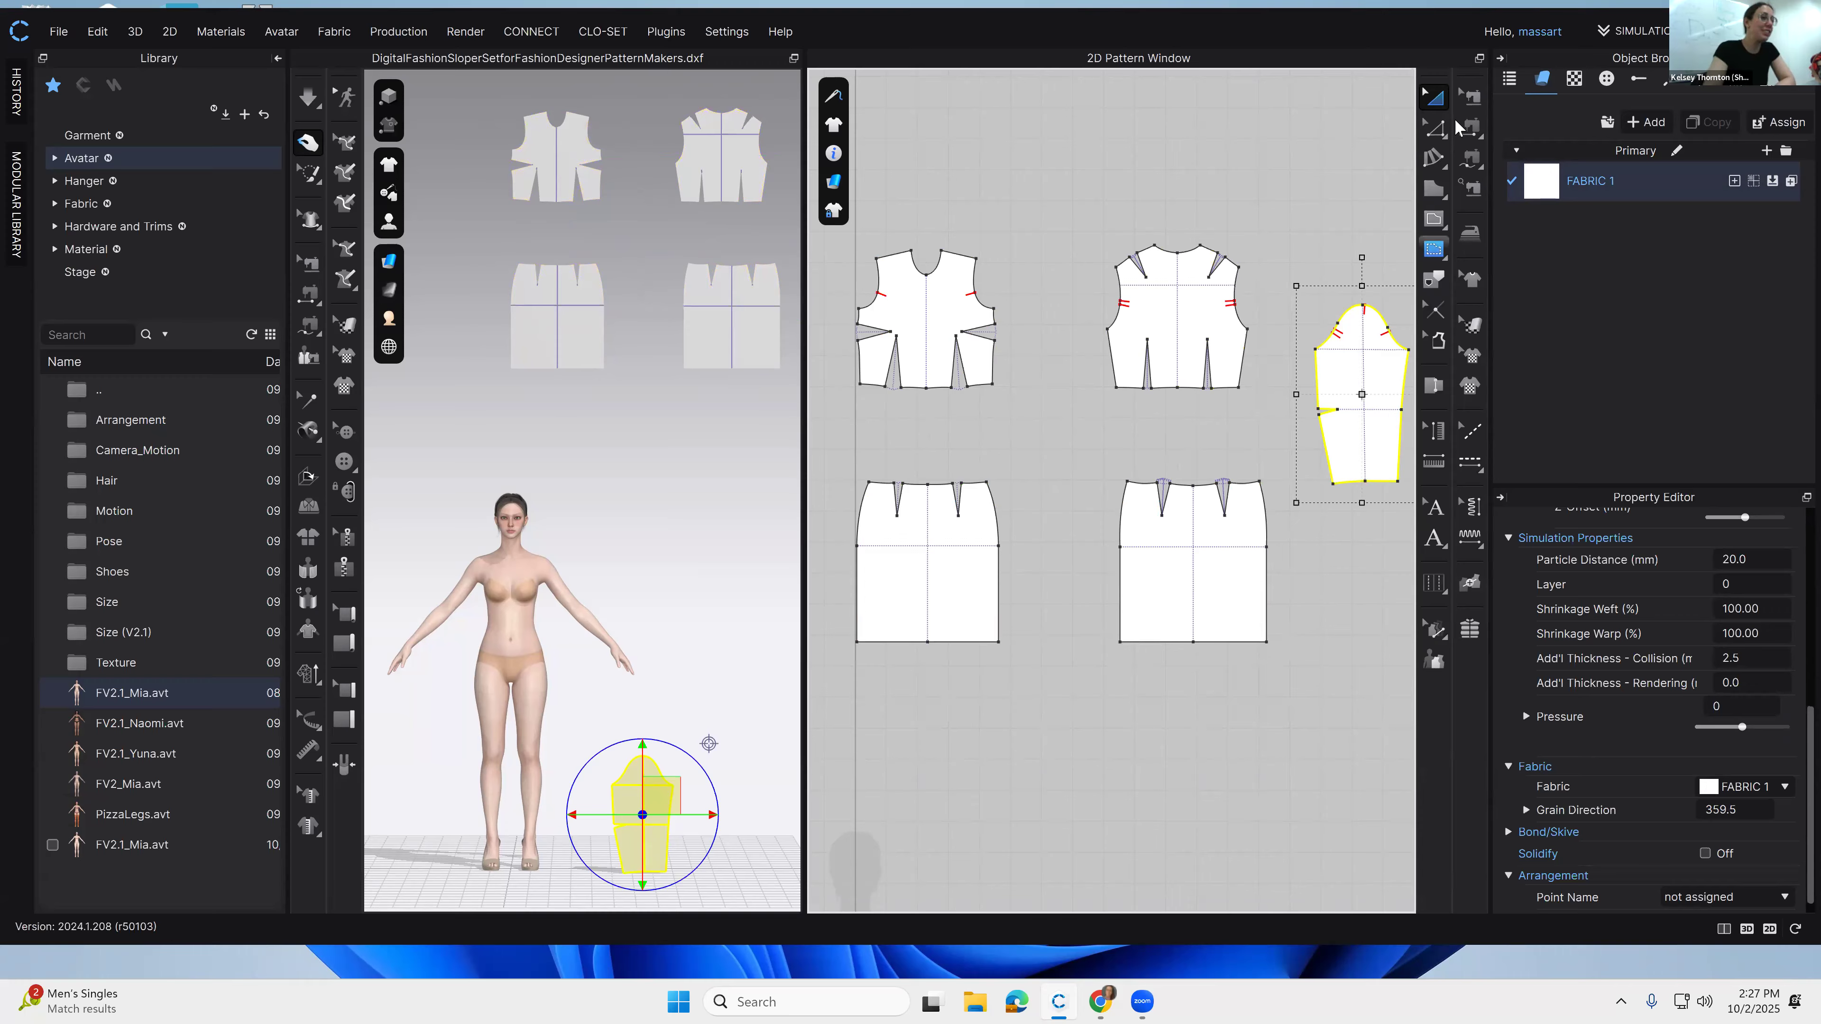
Step: Pull the front bodice's outer shoulder point up and outward with Edit Pattern, and undo the move
{"action": "left_click", "coordinate": [1445, 132]}
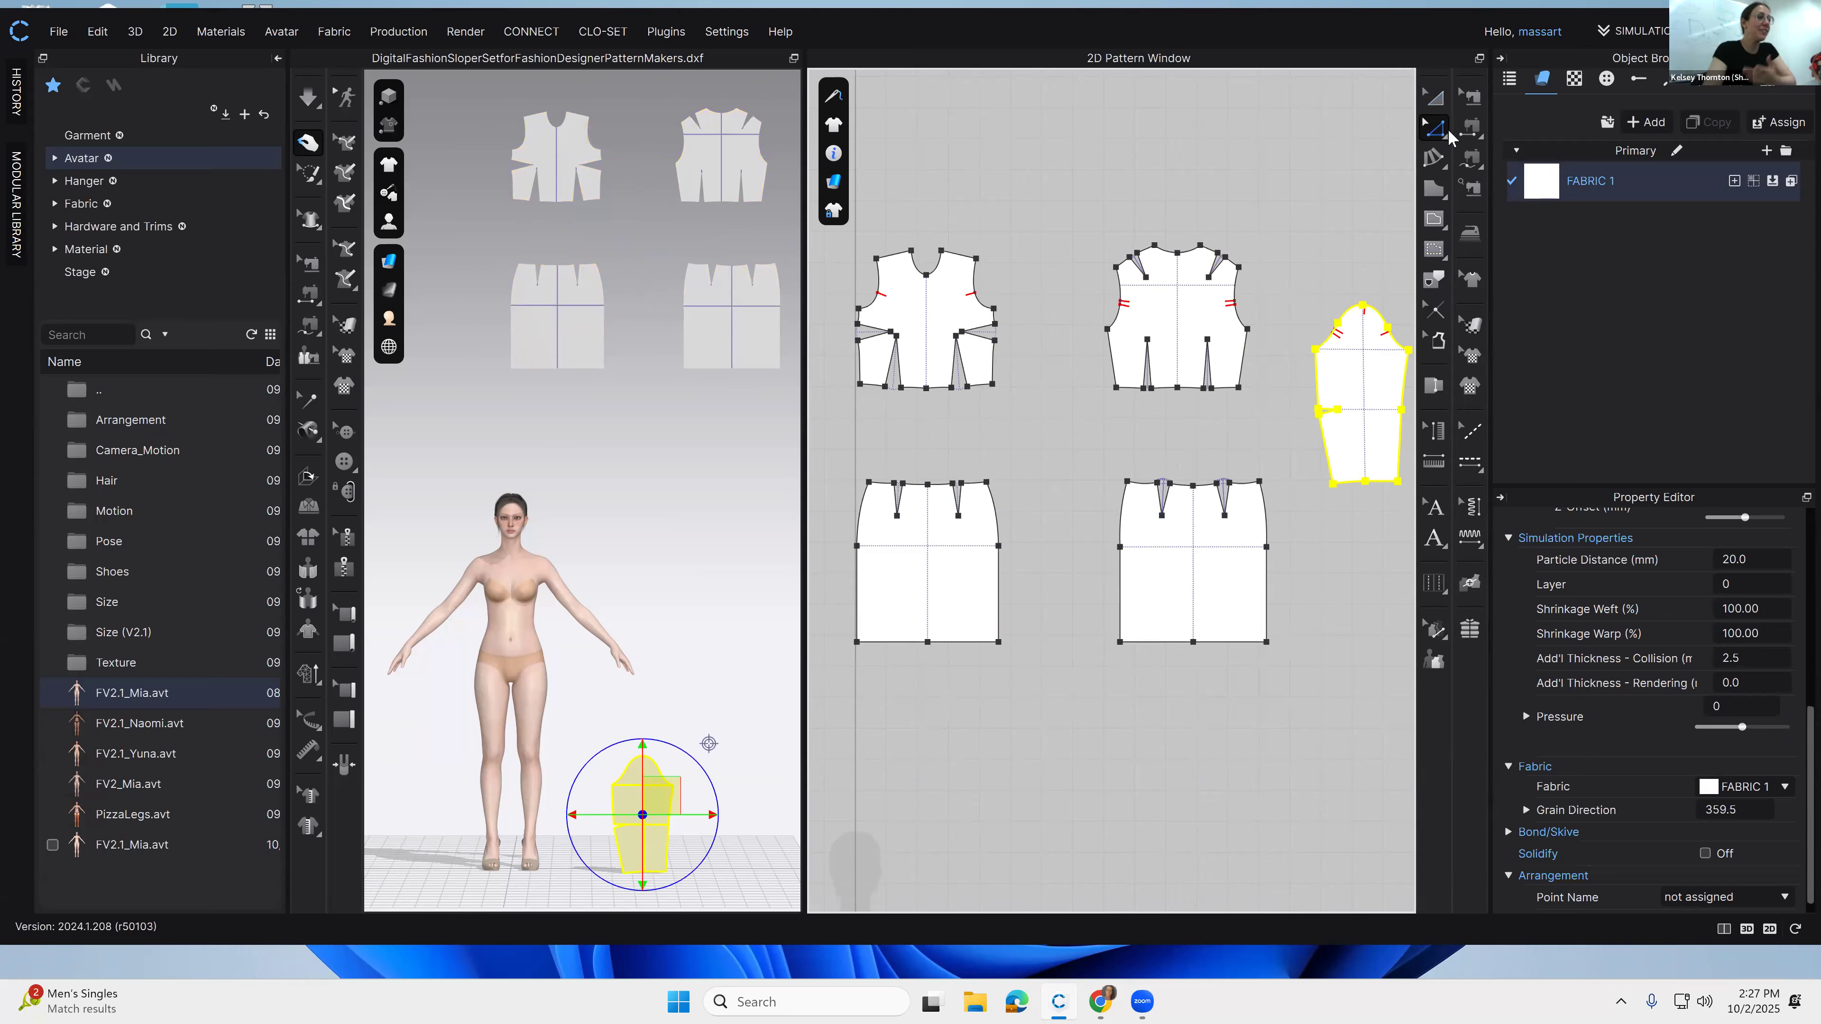
{"action": "left_click", "coordinate": [977, 259]}
{"action": "left_click_drag", "start_coordinate": [977, 259], "coordinate": [1034, 224]}
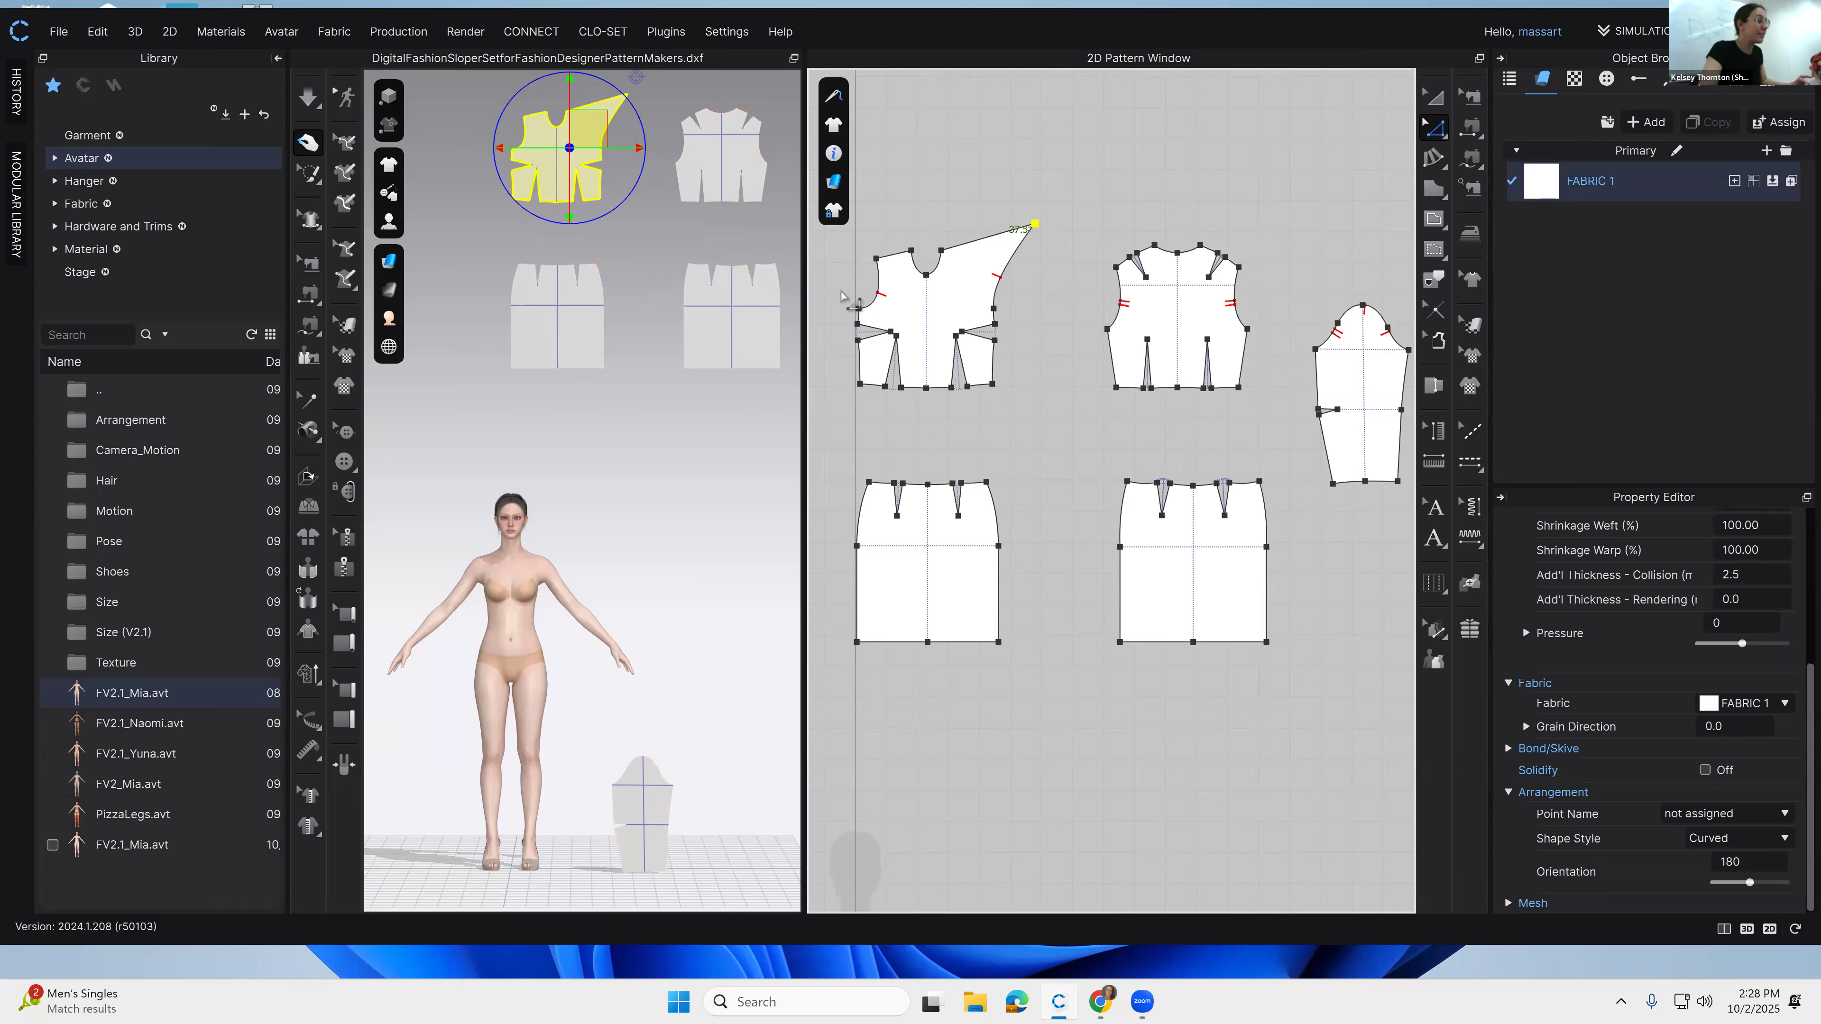
{"action": "key", "text": "ctrl+z"}
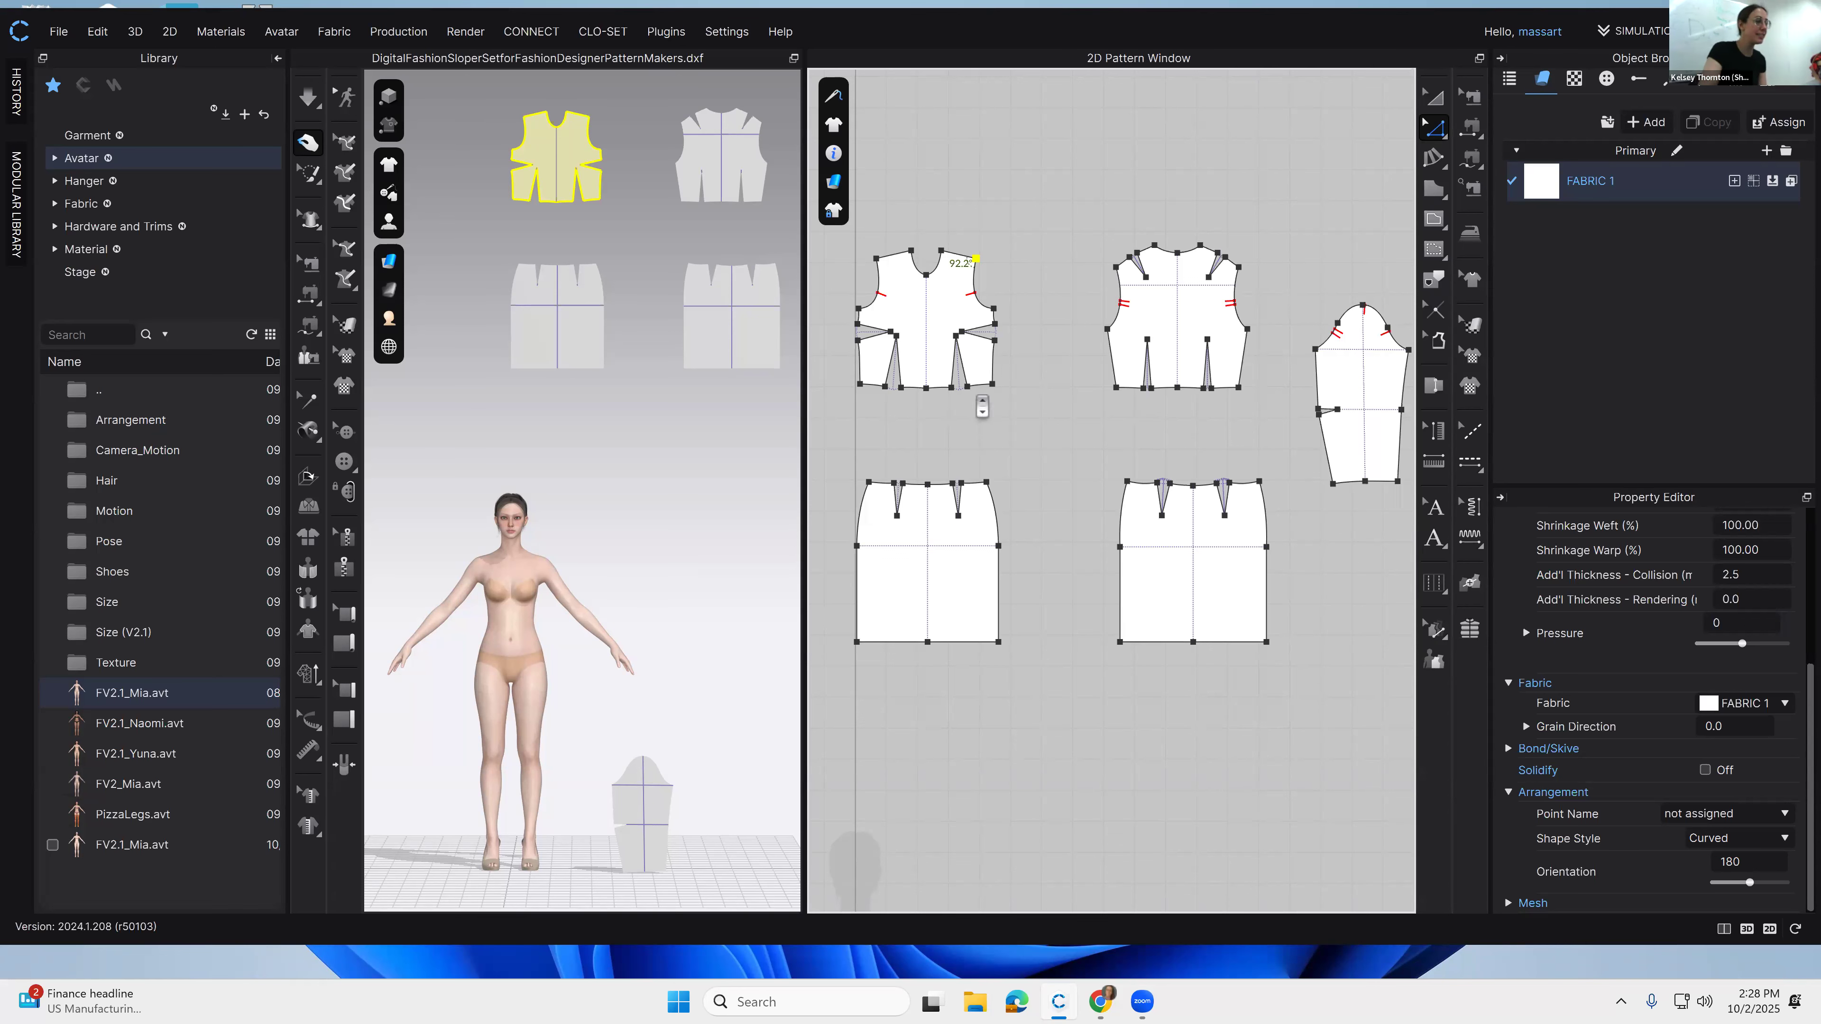
Step: Select all outline points on the front bodice's right half beyond the center line and delete them, leaving a half pattern
{"action": "scroll", "coordinate": [981, 407], "scroll_direction": "up", "scroll_amount": 10}
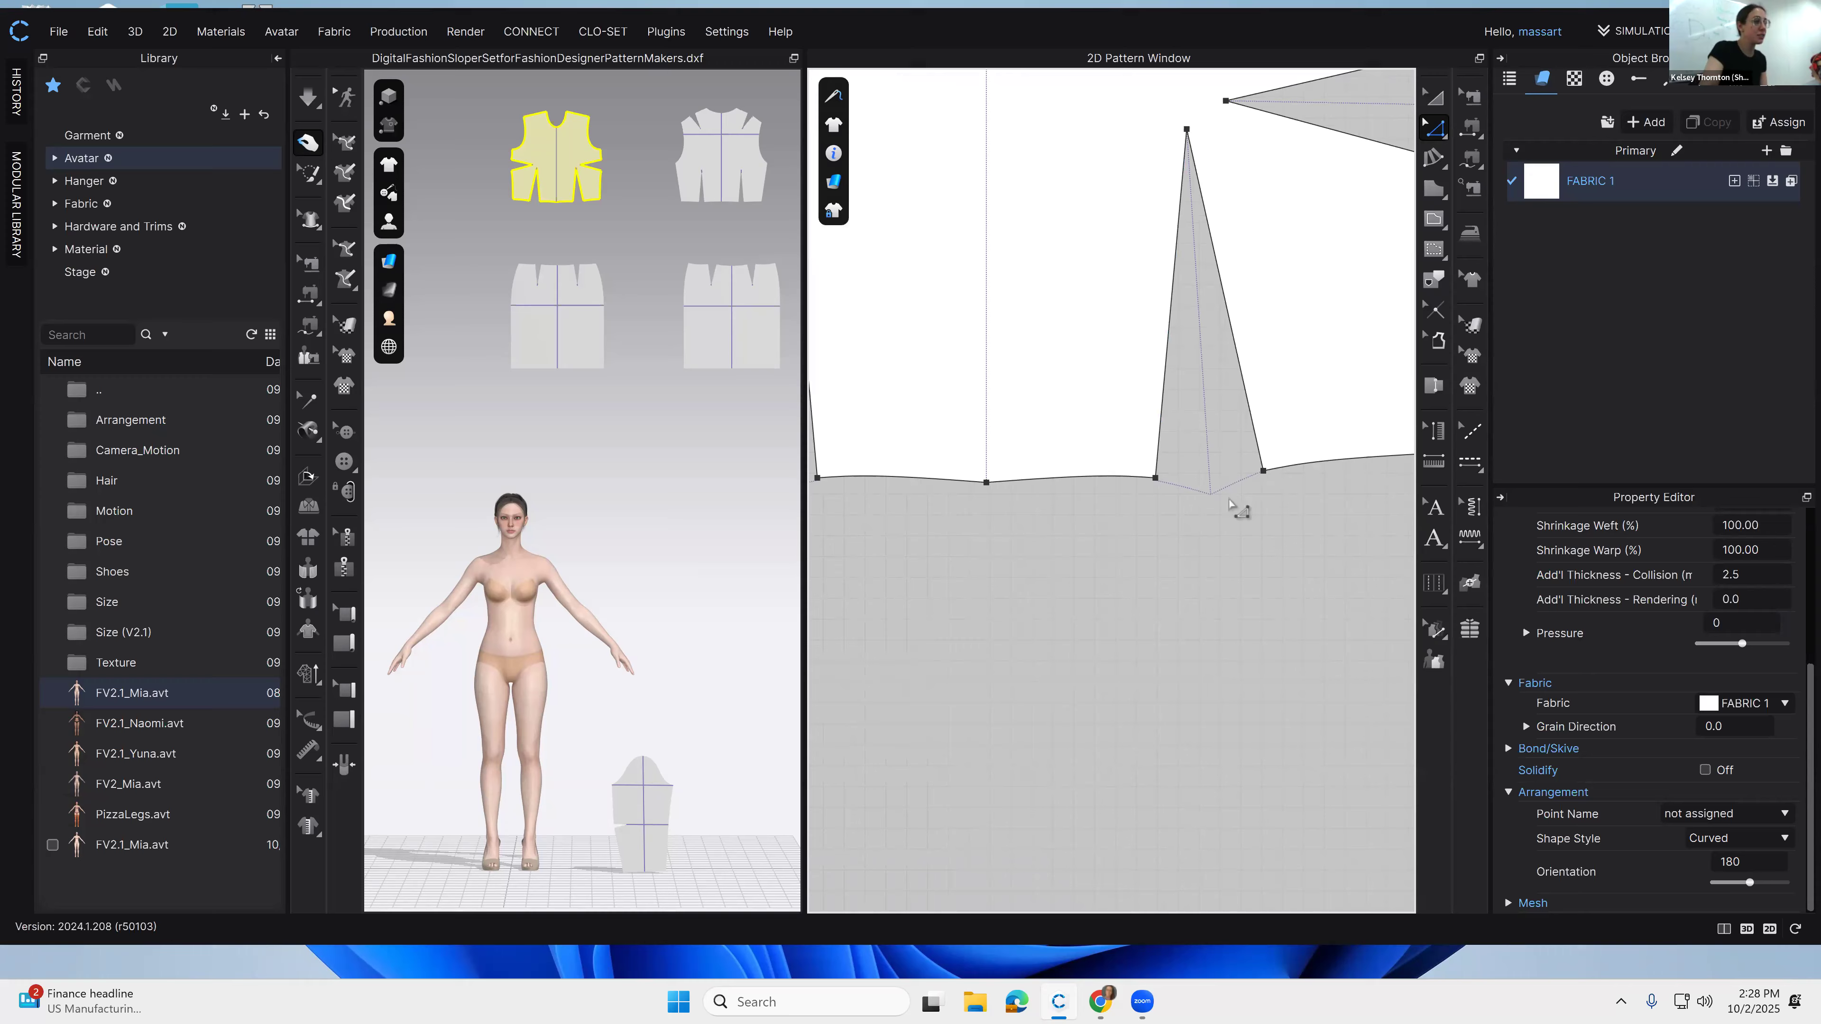
{"action": "scroll", "coordinate": [1245, 603], "scroll_direction": "down", "scroll_amount": 12}
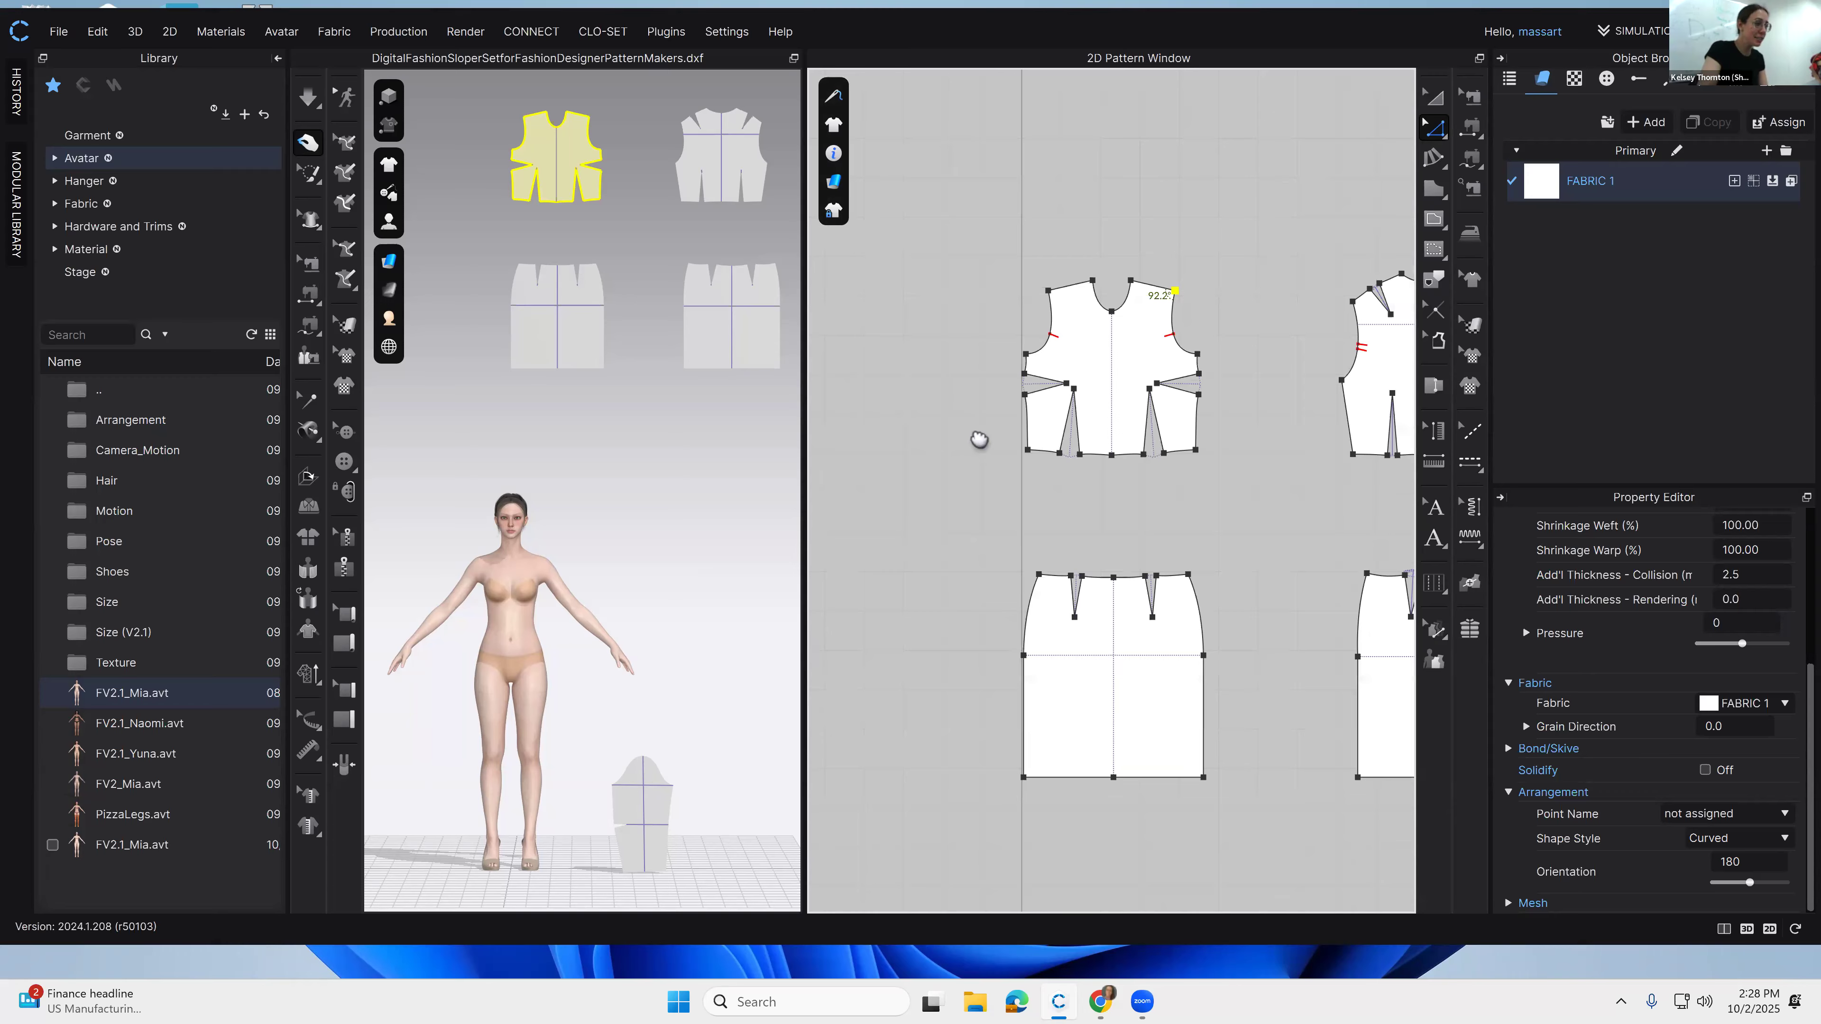
{"action": "scroll", "coordinate": [893, 451], "scroll_direction": "down", "scroll_amount": 3}
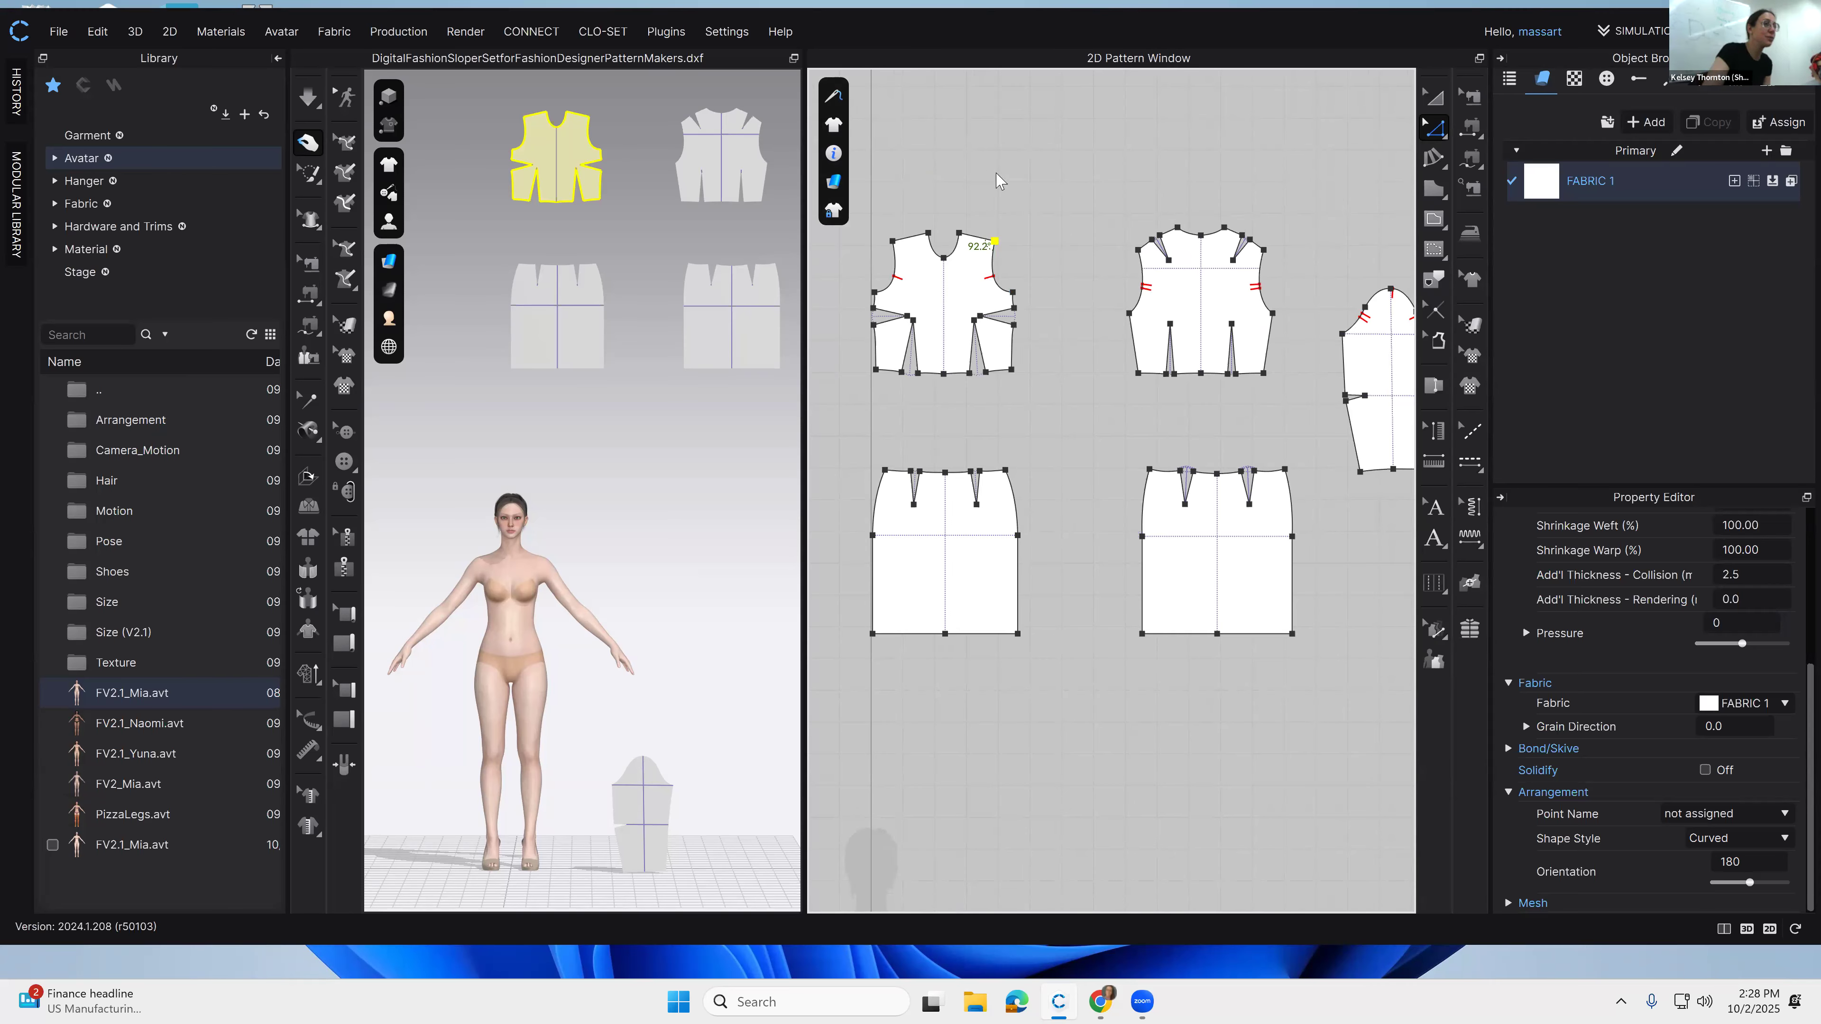
{"action": "left_click_drag", "start_coordinate": [952, 213], "coordinate": [1047, 399]}
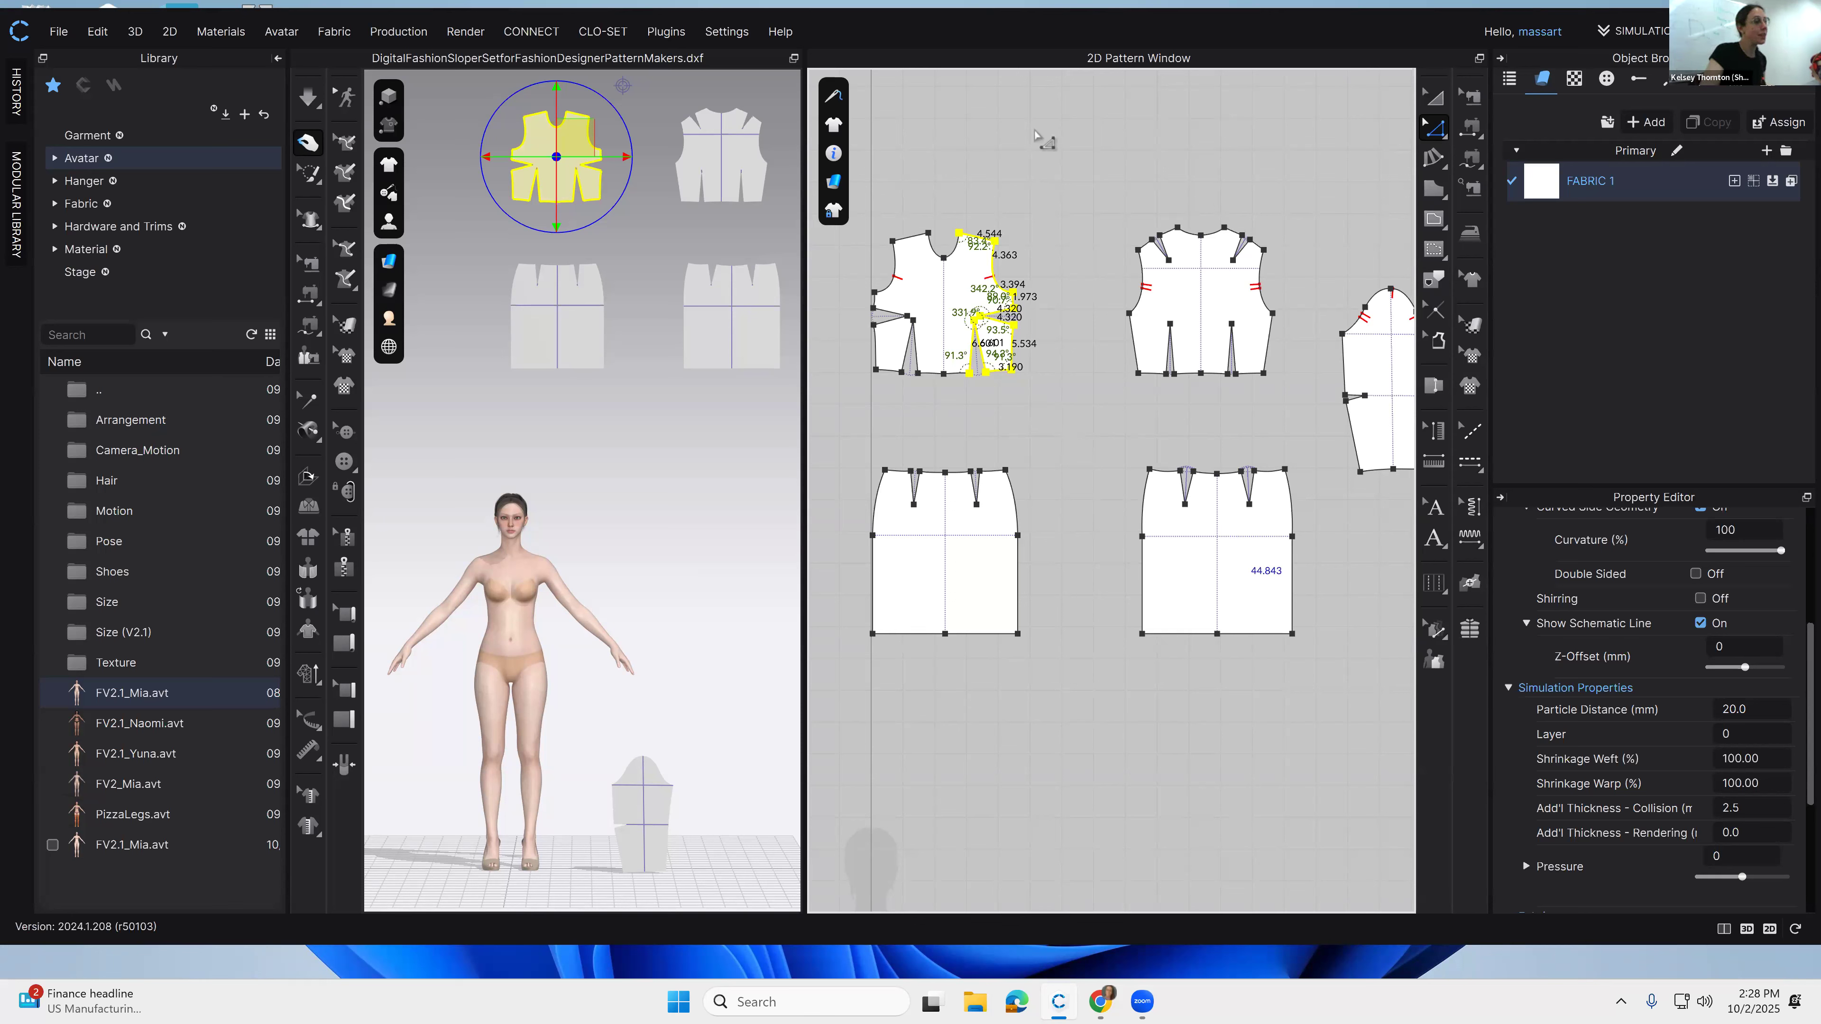
{"action": "left_click_drag", "start_coordinate": [953, 220], "coordinate": [1043, 423]}
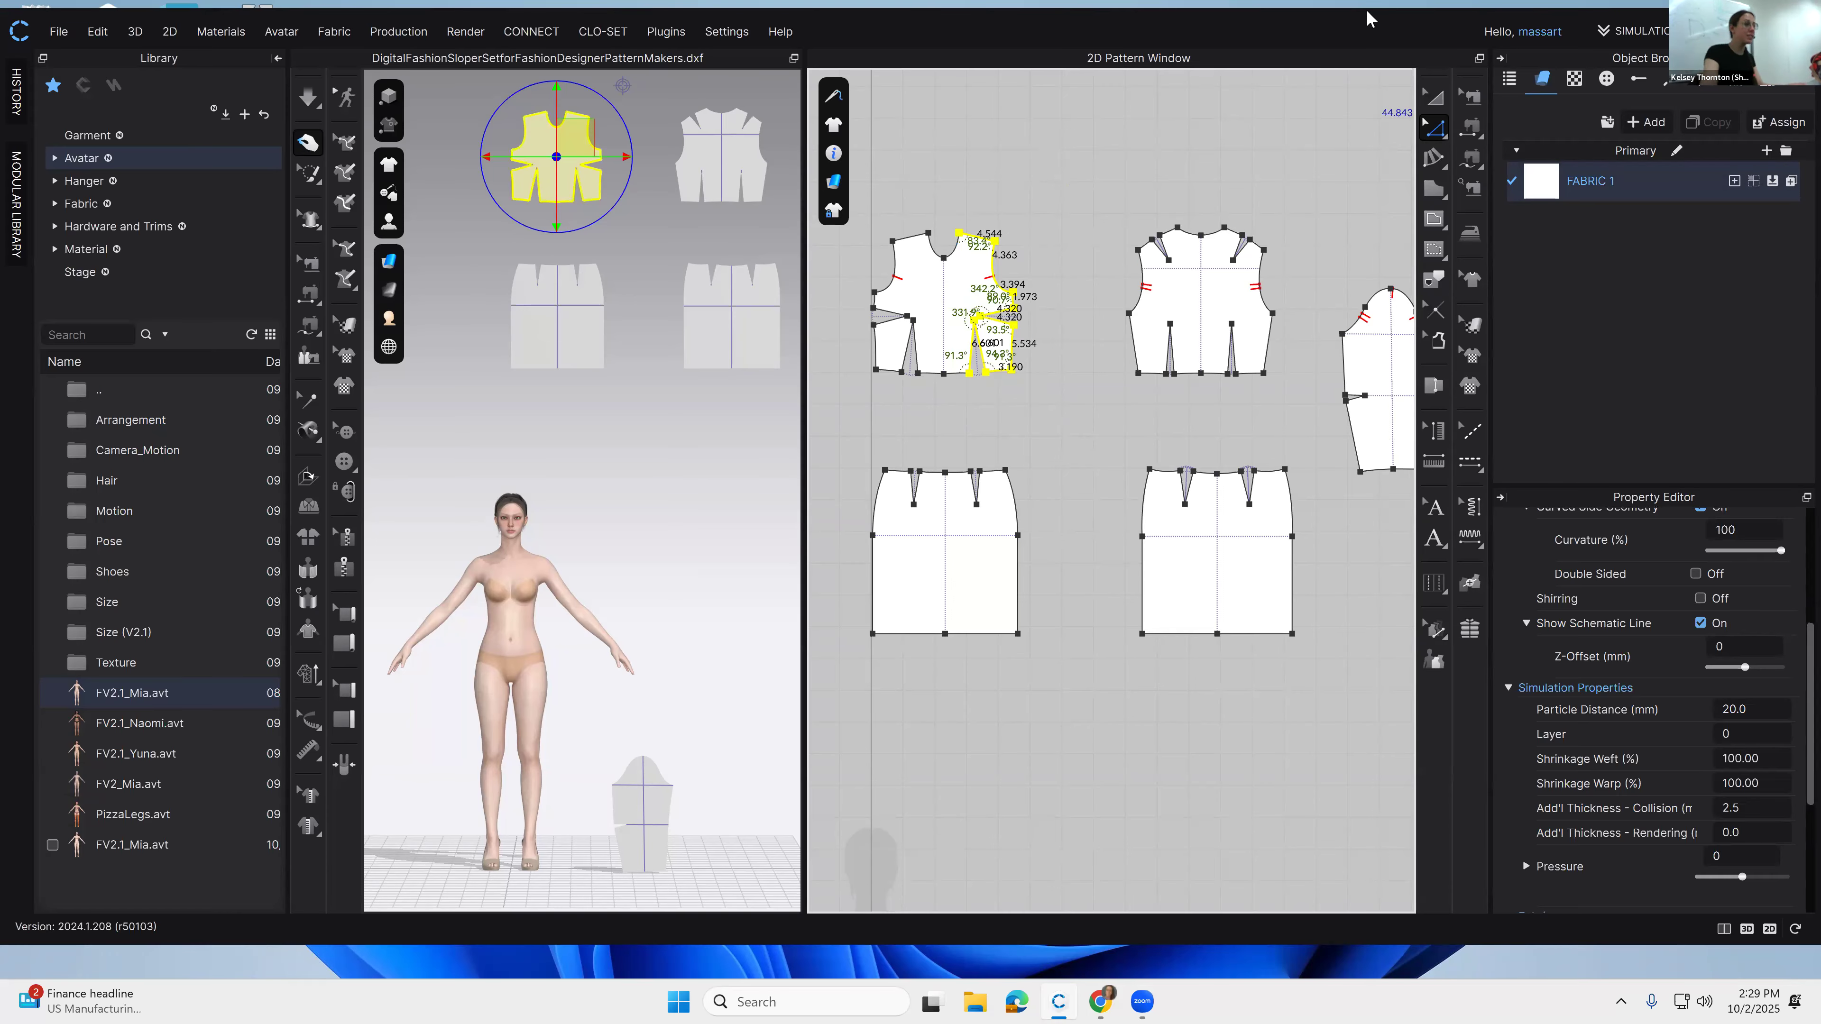
{"action": "key", "text": "Delete"}
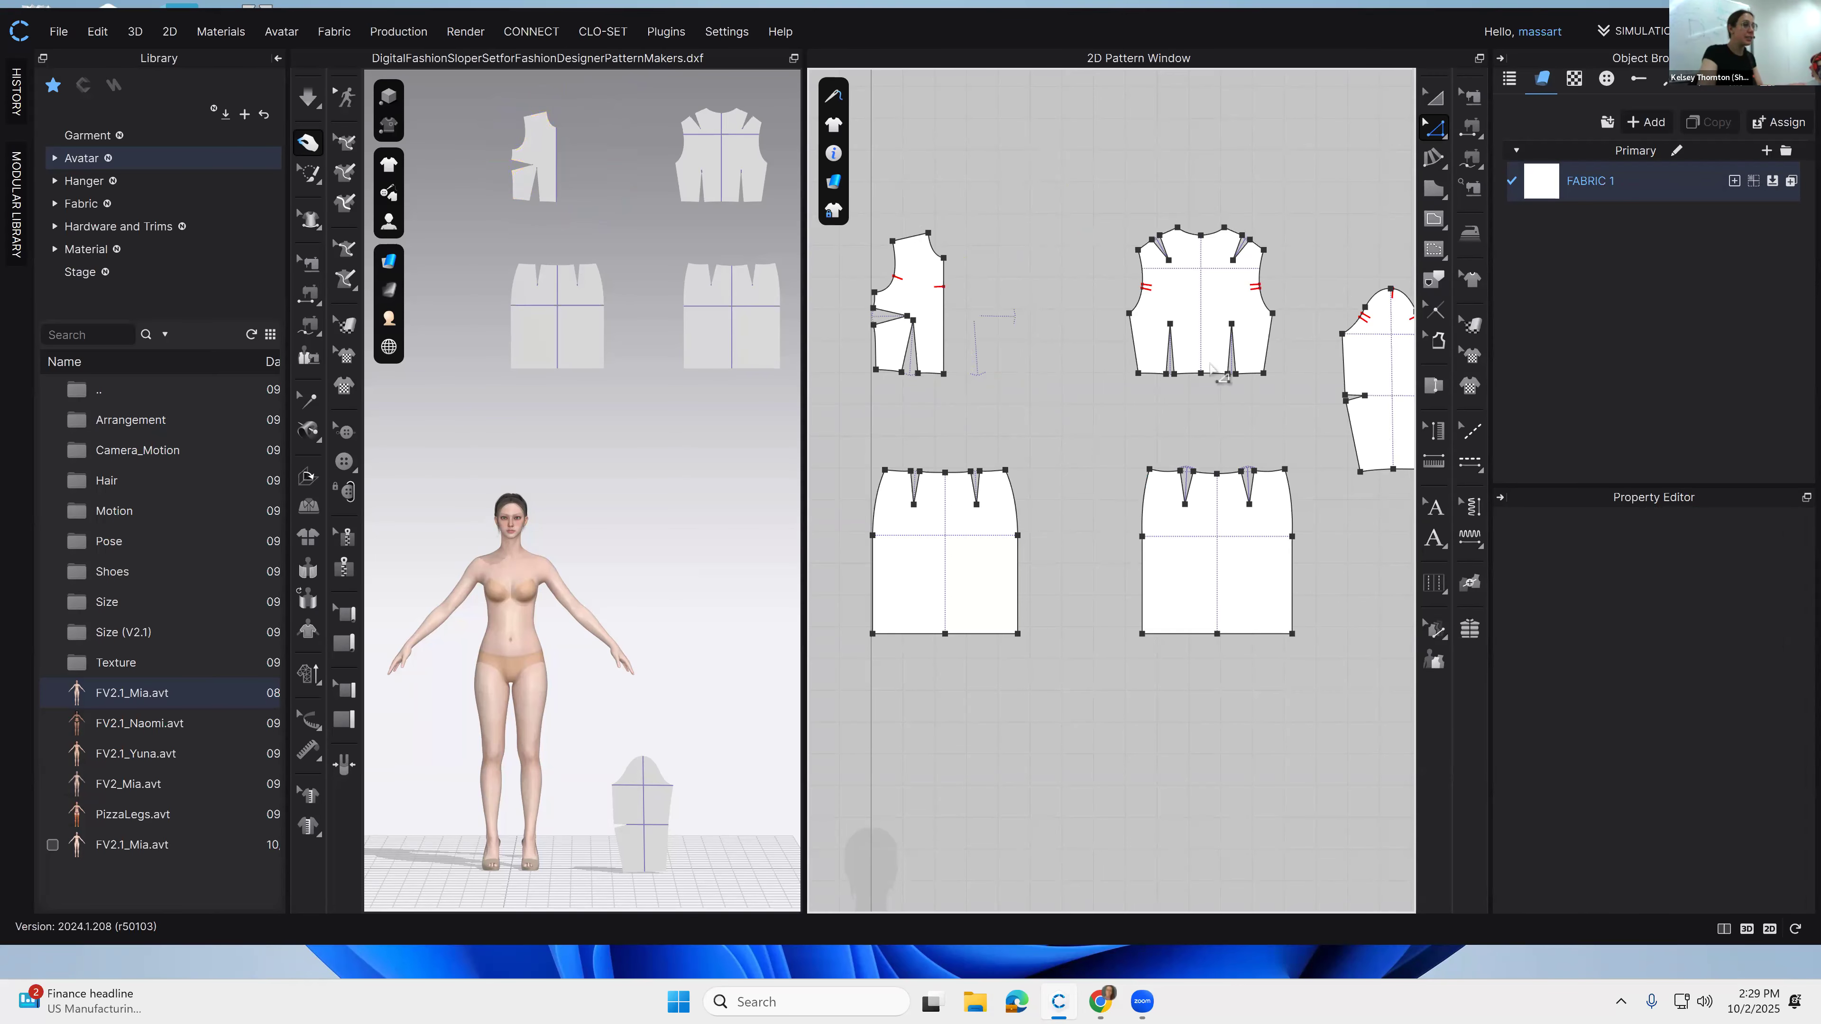
Step: Delete the stray notch on the half front bodice's center front edge with the Notch tool
{"action": "middle_click_drag", "start_coordinate": [1209, 364], "coordinate": [1257, 385]}
{"action": "left_click", "coordinate": [1441, 130]}
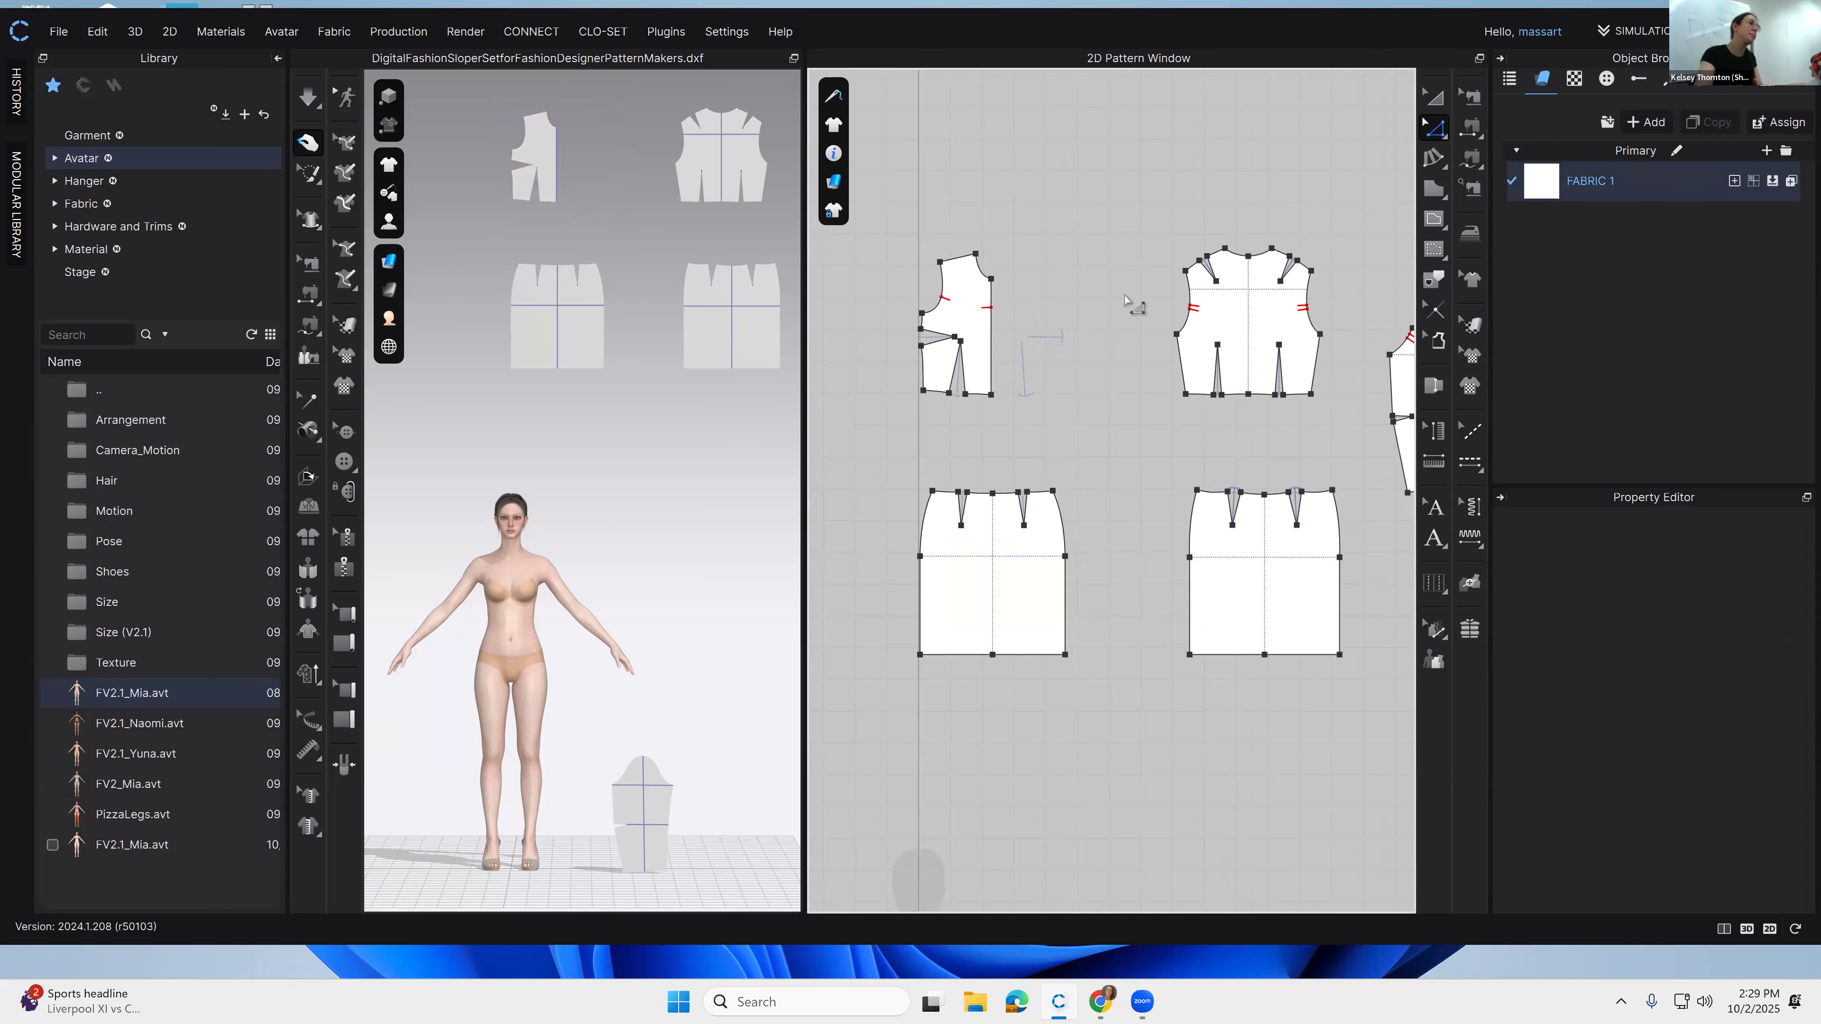
{"action": "scroll", "coordinate": [1014, 343], "scroll_direction": "up", "scroll_amount": 5}
{"action": "scroll", "coordinate": [1206, 449], "scroll_direction": "down", "scroll_amount": 3}
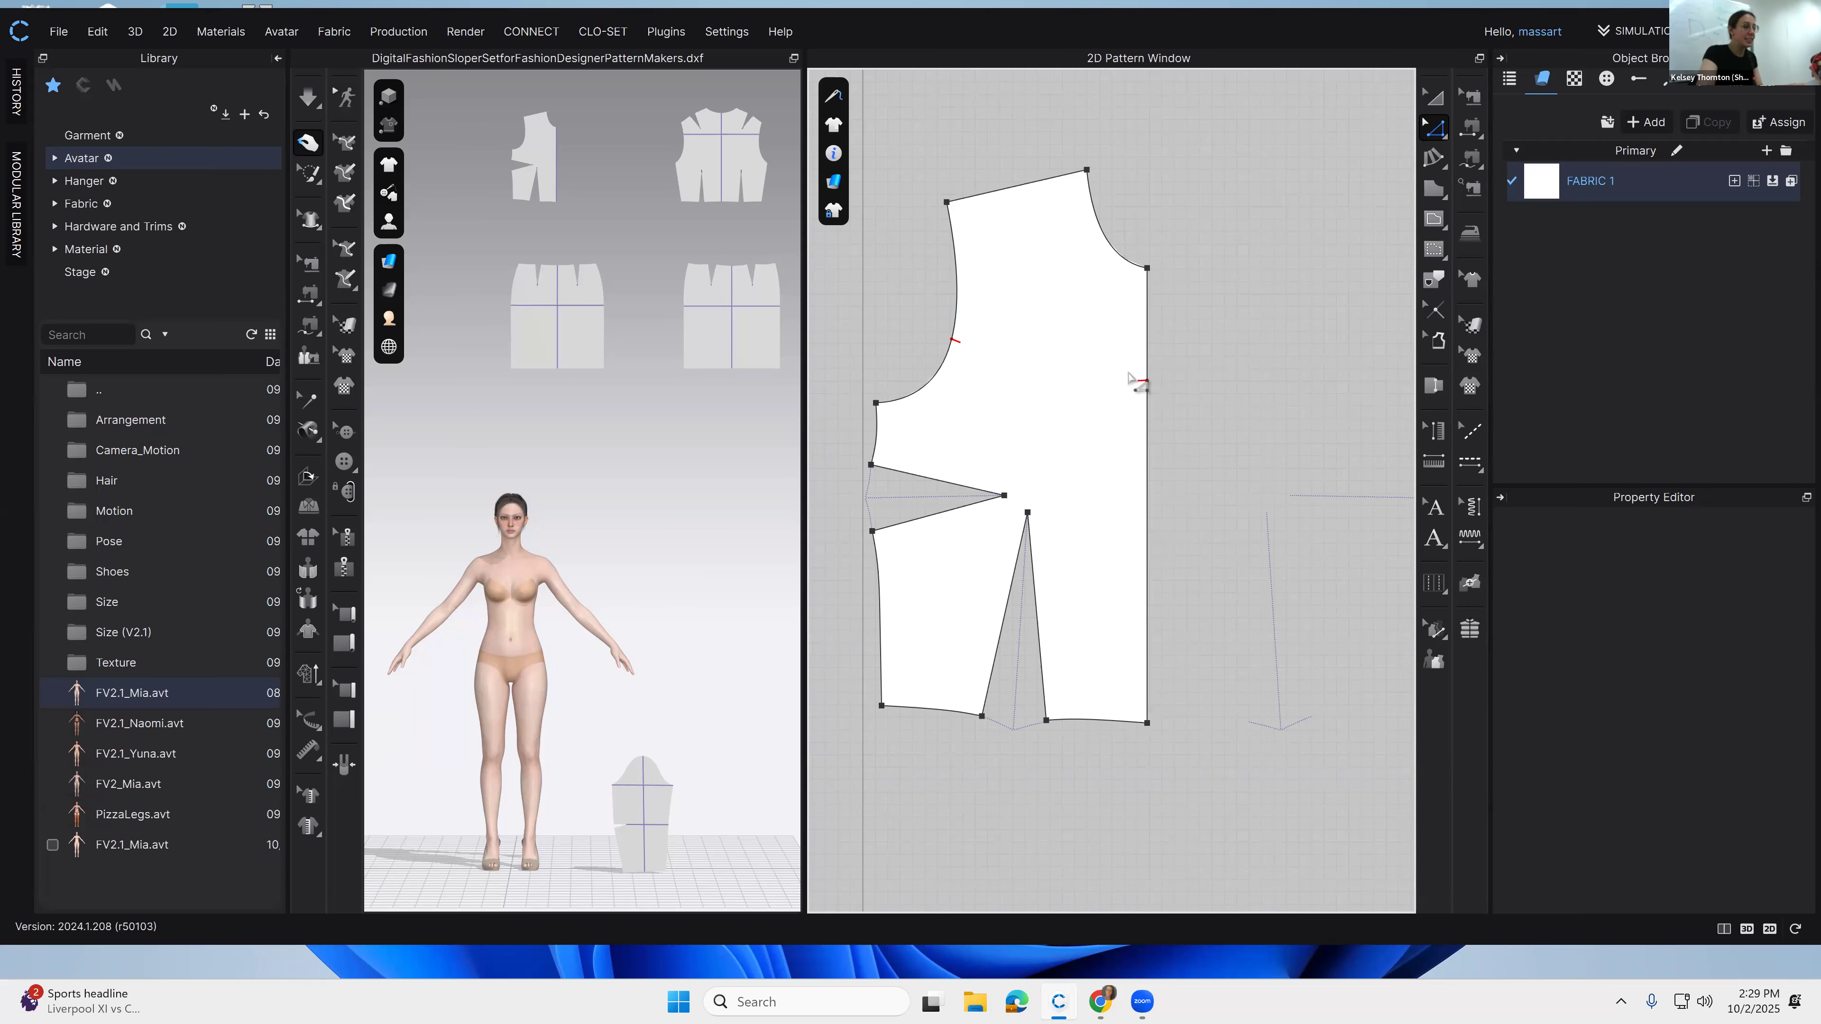
{"action": "middle_click_drag", "start_coordinate": [1182, 439], "coordinate": [1158, 448]}
{"action": "scroll", "coordinate": [1147, 436], "scroll_direction": "up", "scroll_amount": 3}
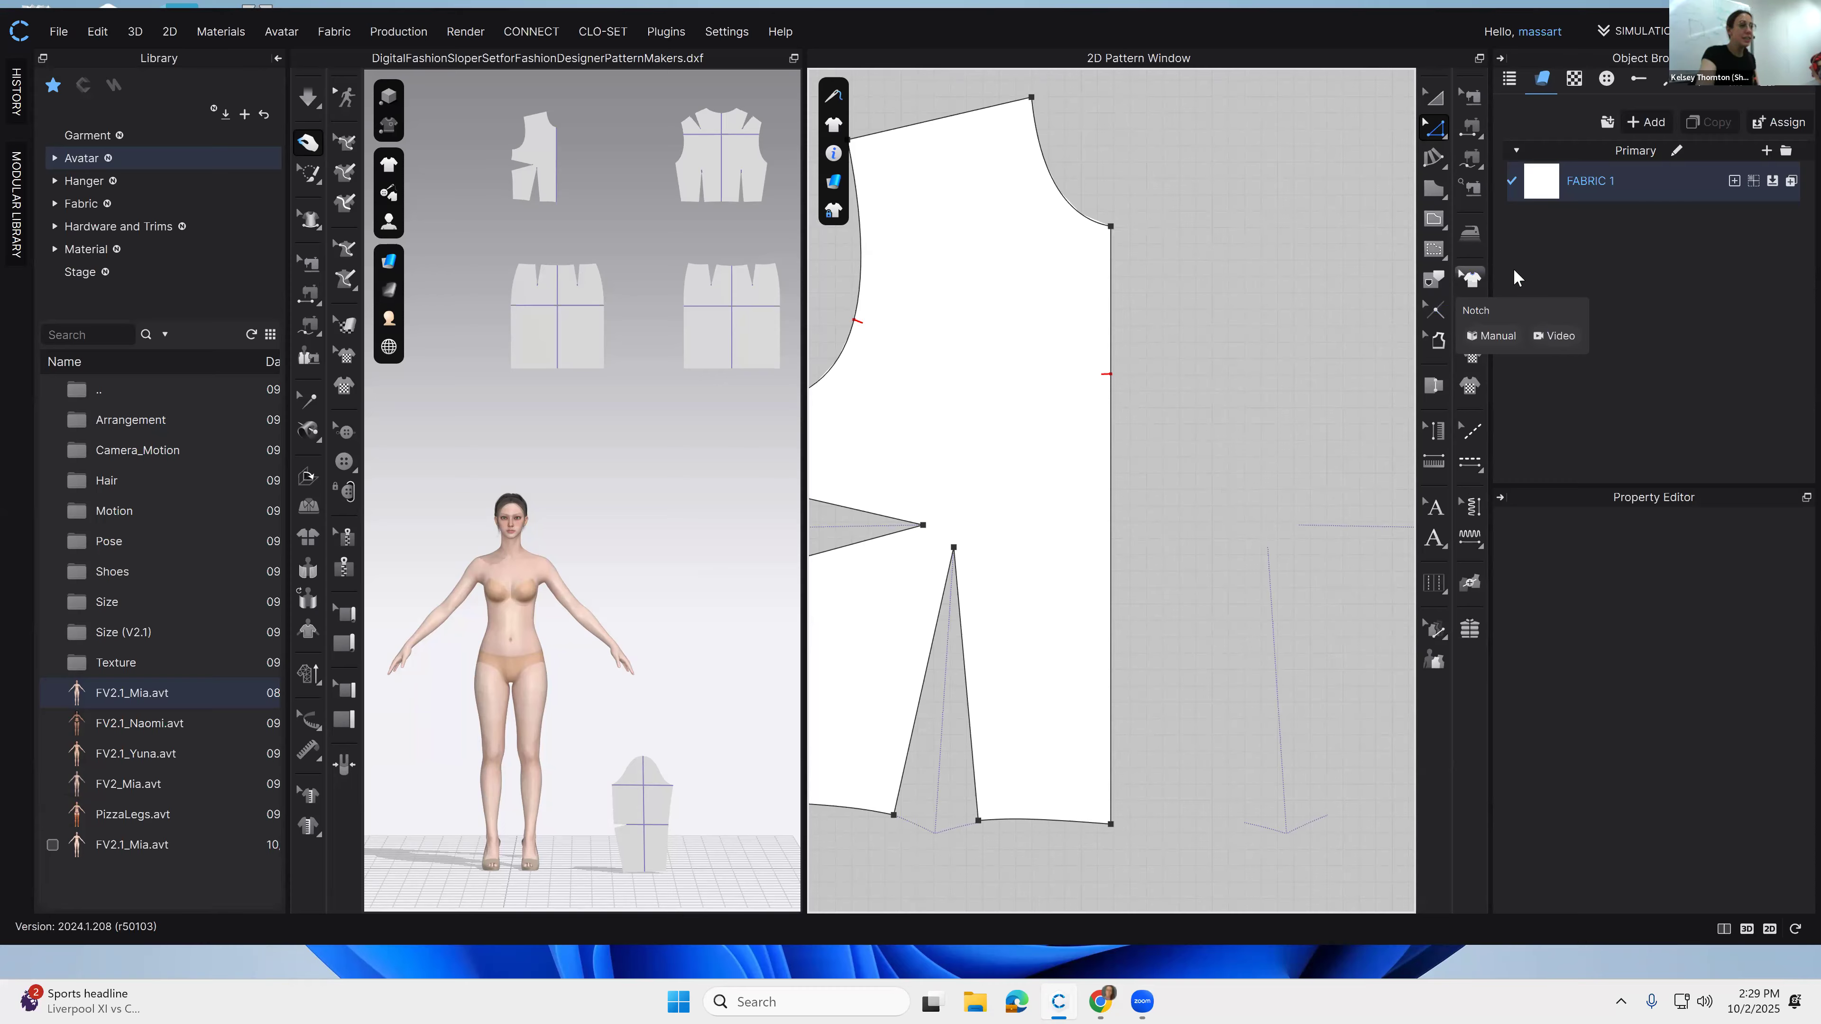
{"action": "left_click", "coordinate": [1437, 314]}
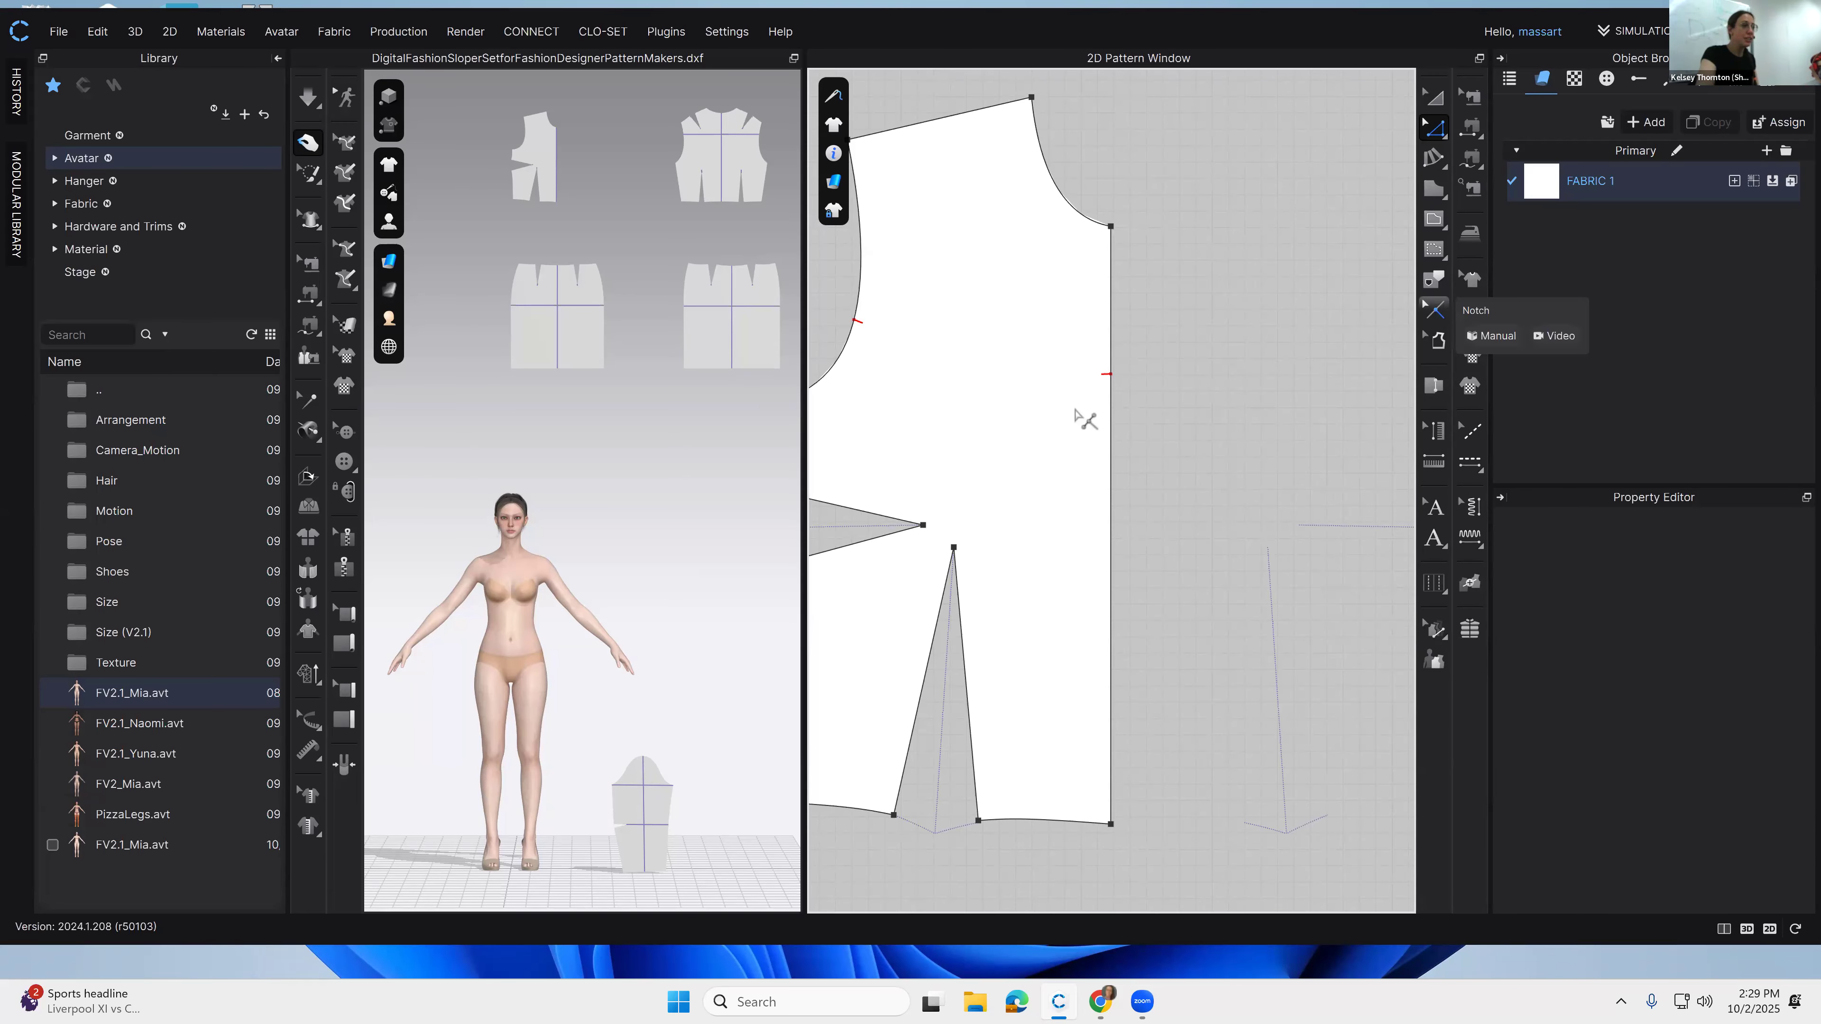
{"action": "left_click", "coordinate": [1108, 375]}
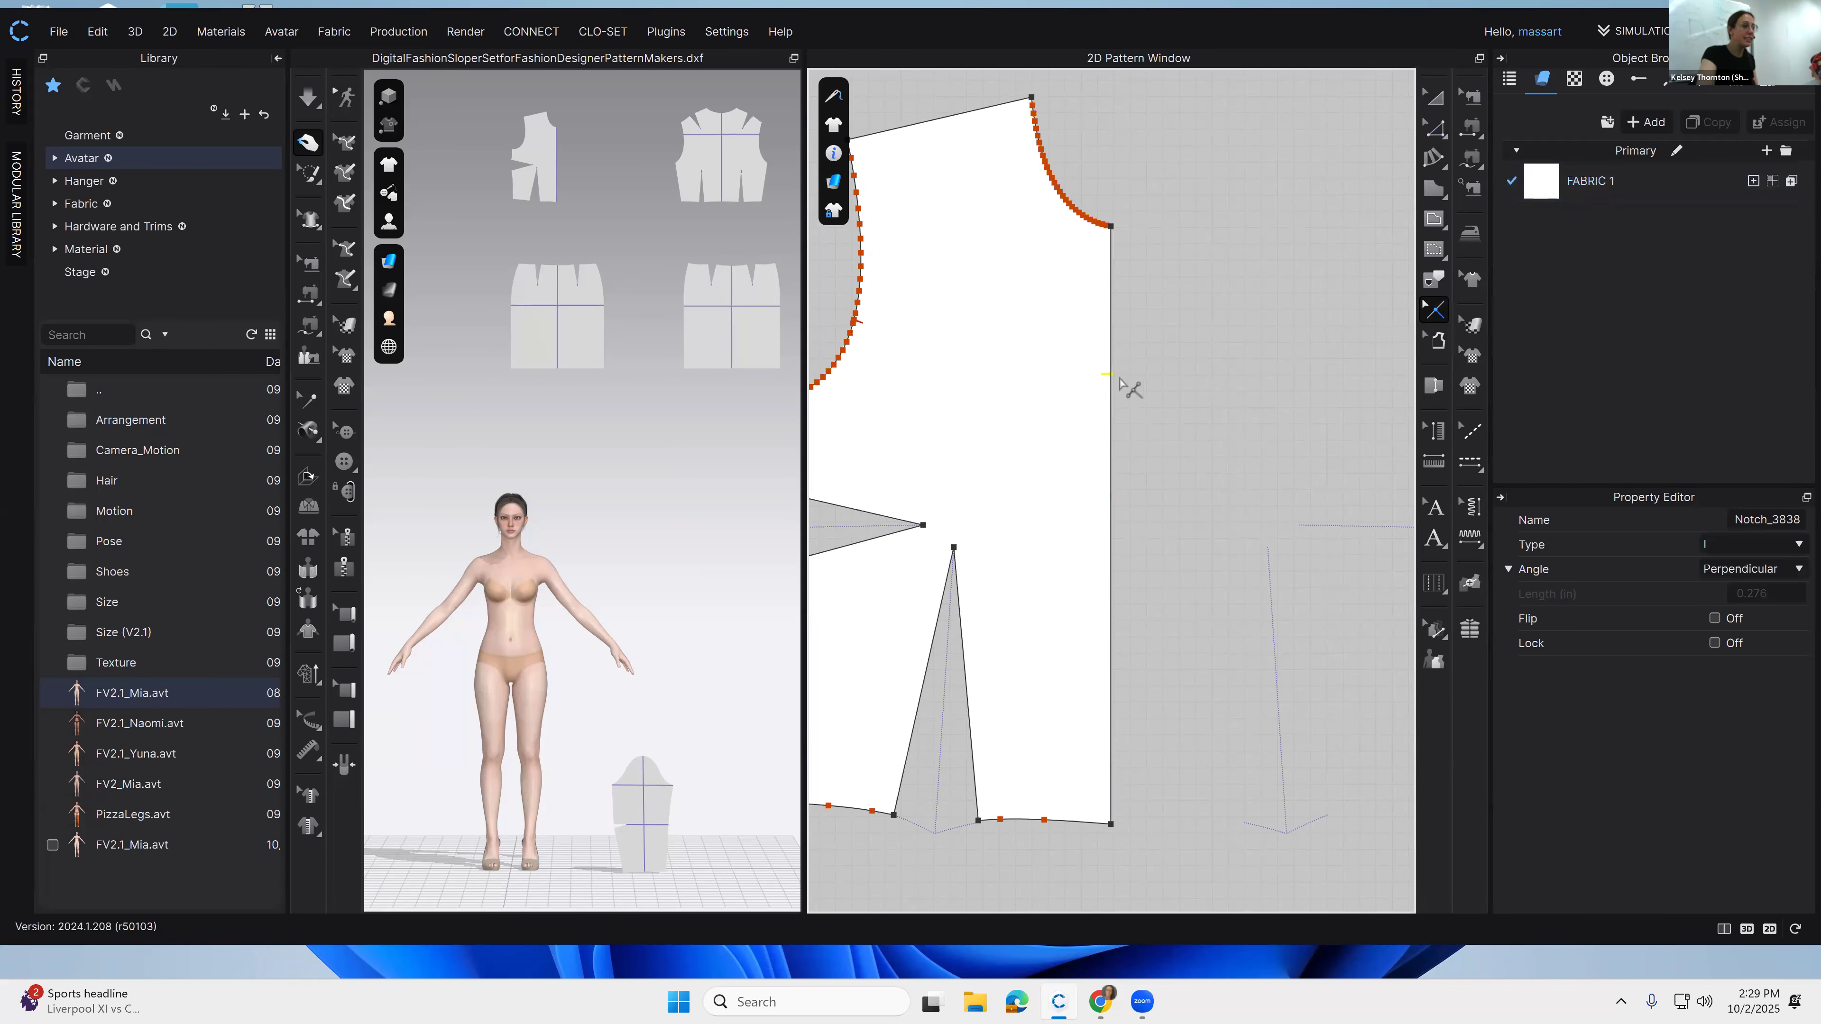
{"action": "key", "text": "Delete"}
Step: Examine the half front bodice's armhole curve, its notch and the leftover dart lines beside the pattern
{"action": "middle_click_drag", "start_coordinate": [1110, 474], "coordinate": [1287, 451]}
{"action": "middle_click_drag", "start_coordinate": [1095, 264], "coordinate": [1187, 445]}
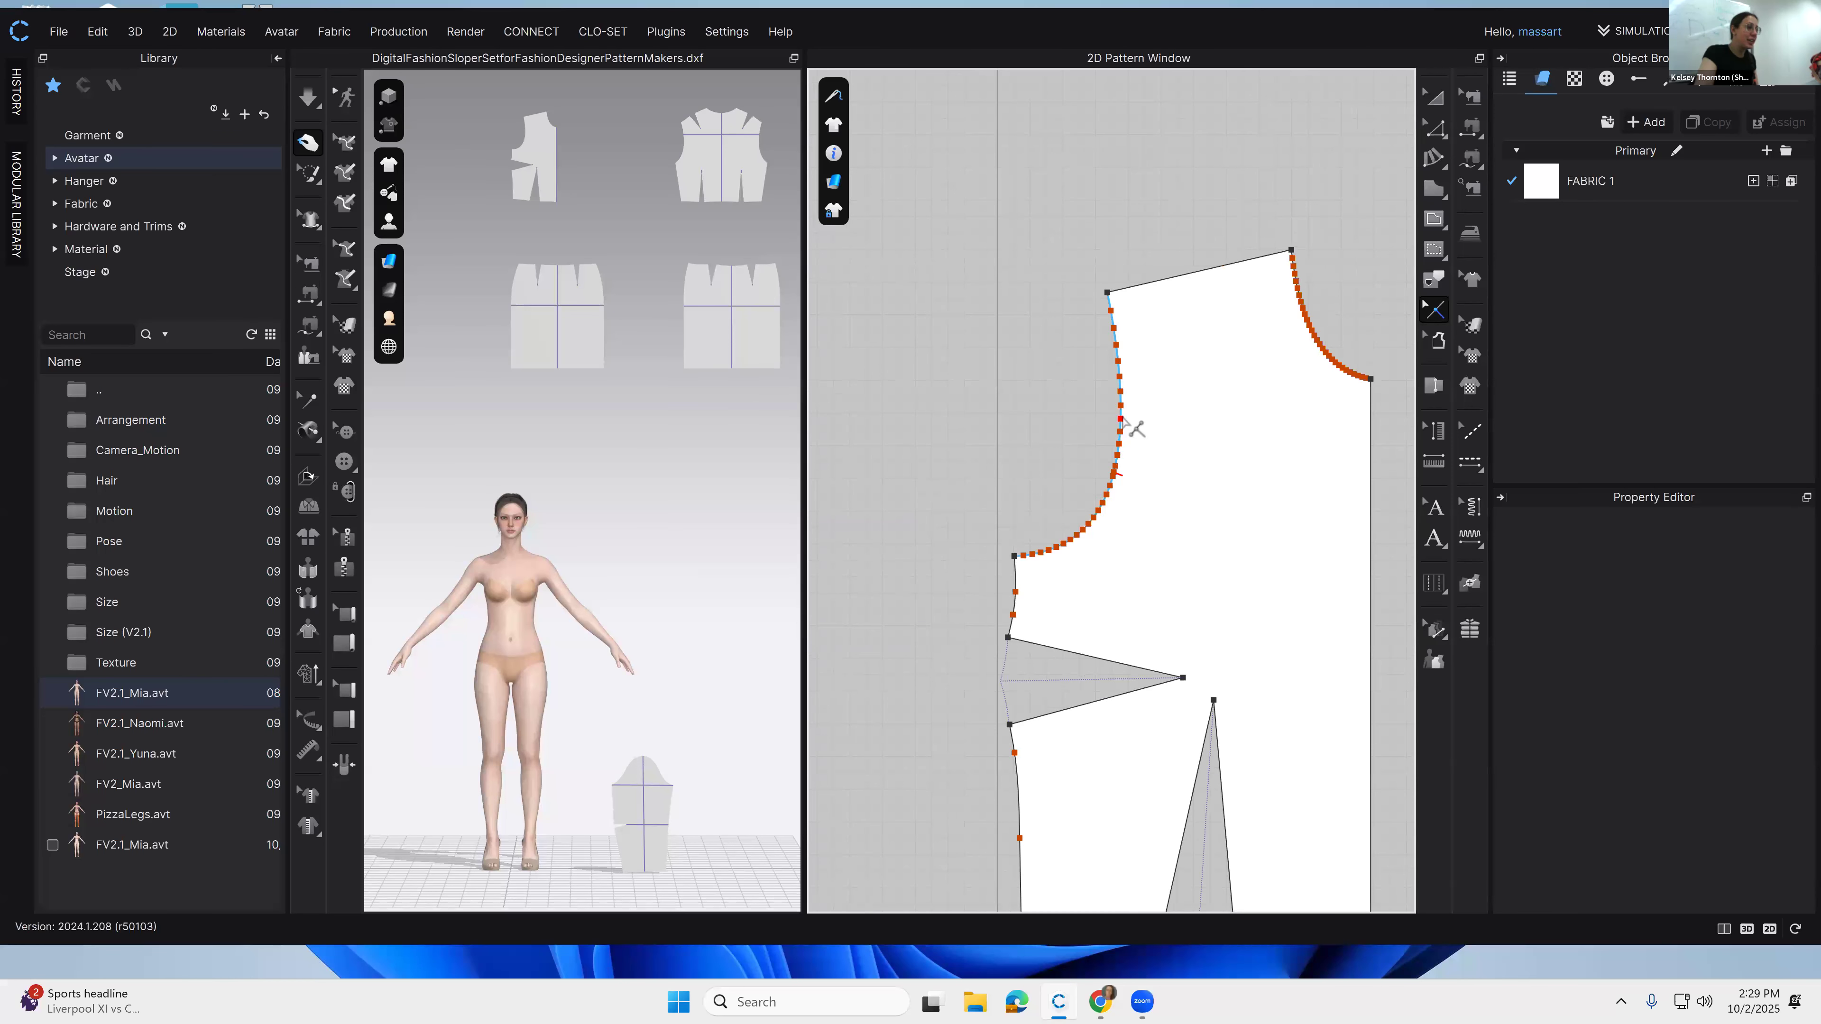
{"action": "left_click", "coordinate": [1121, 420]}
{"action": "scroll", "coordinate": [1131, 429], "scroll_direction": "up", "scroll_amount": 5}
{"action": "left_click", "coordinate": [1172, 463]}
{"action": "left_click", "coordinate": [1444, 105]}
{"action": "left_click", "coordinate": [1138, 632]}
{"action": "left_click", "coordinate": [1015, 541]}
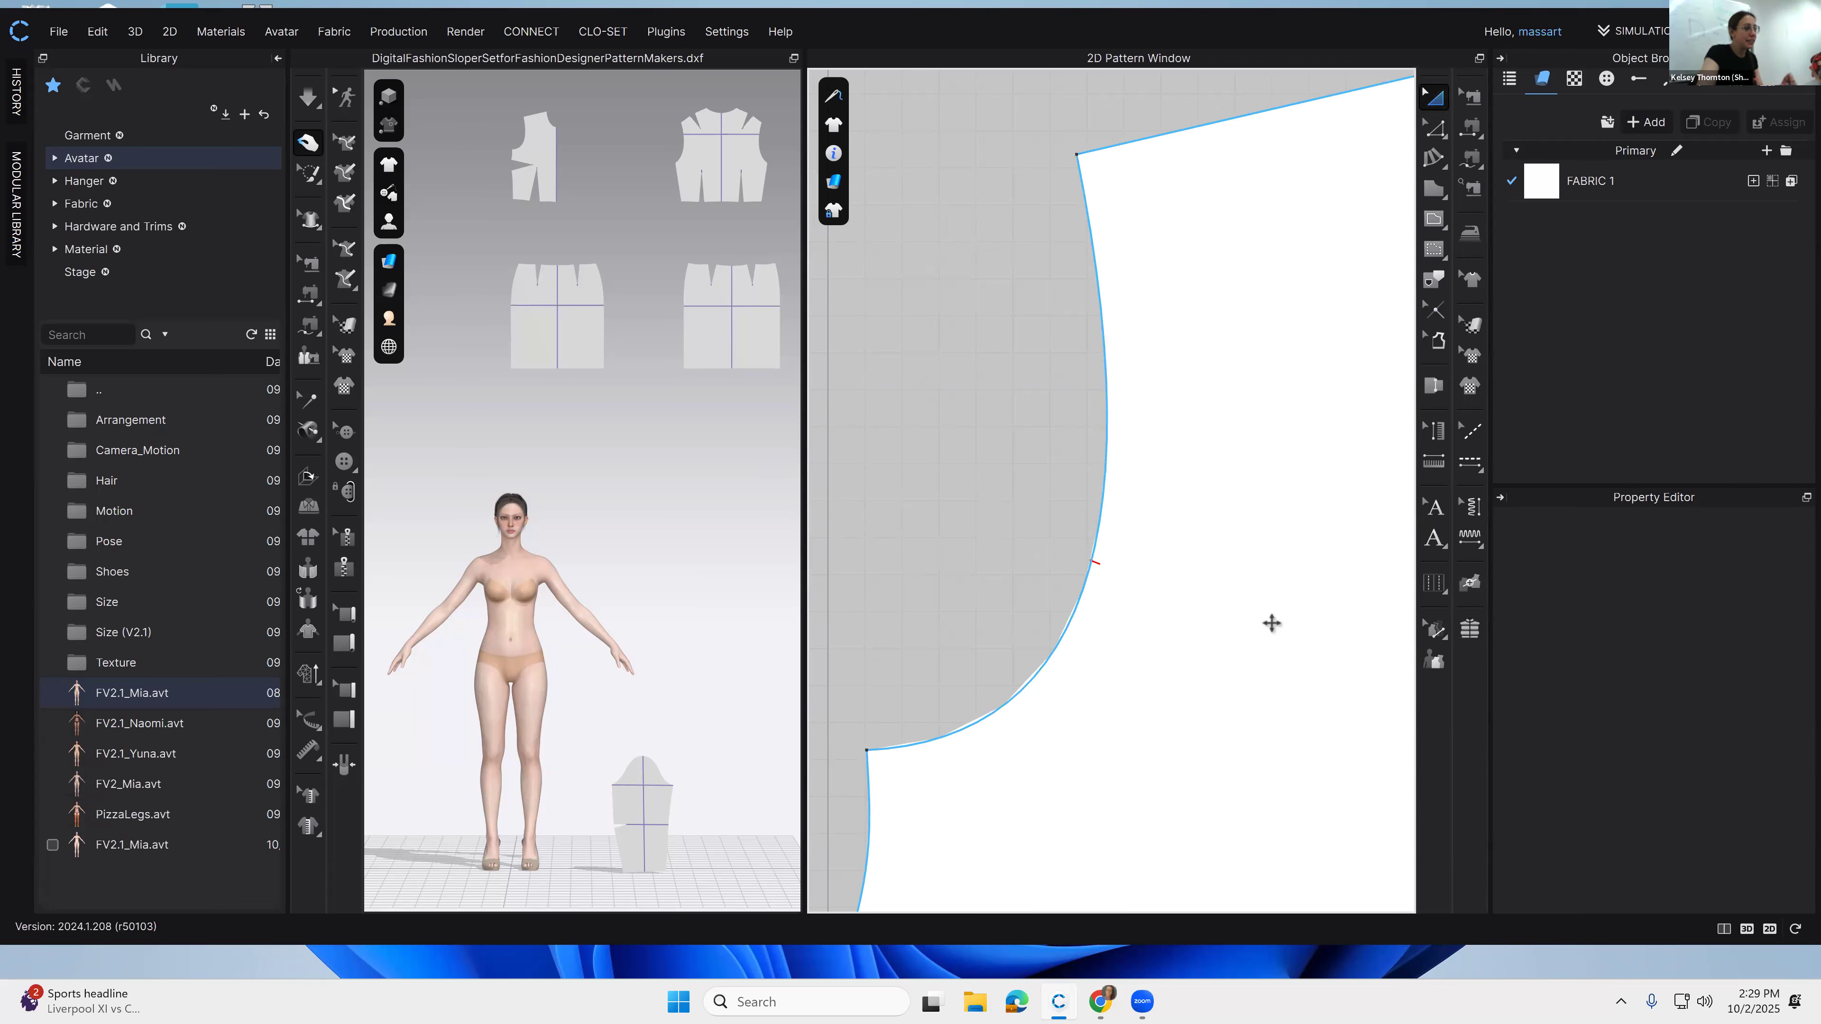
{"action": "scroll", "coordinate": [1271, 623], "scroll_direction": "down", "scroll_amount": 5}
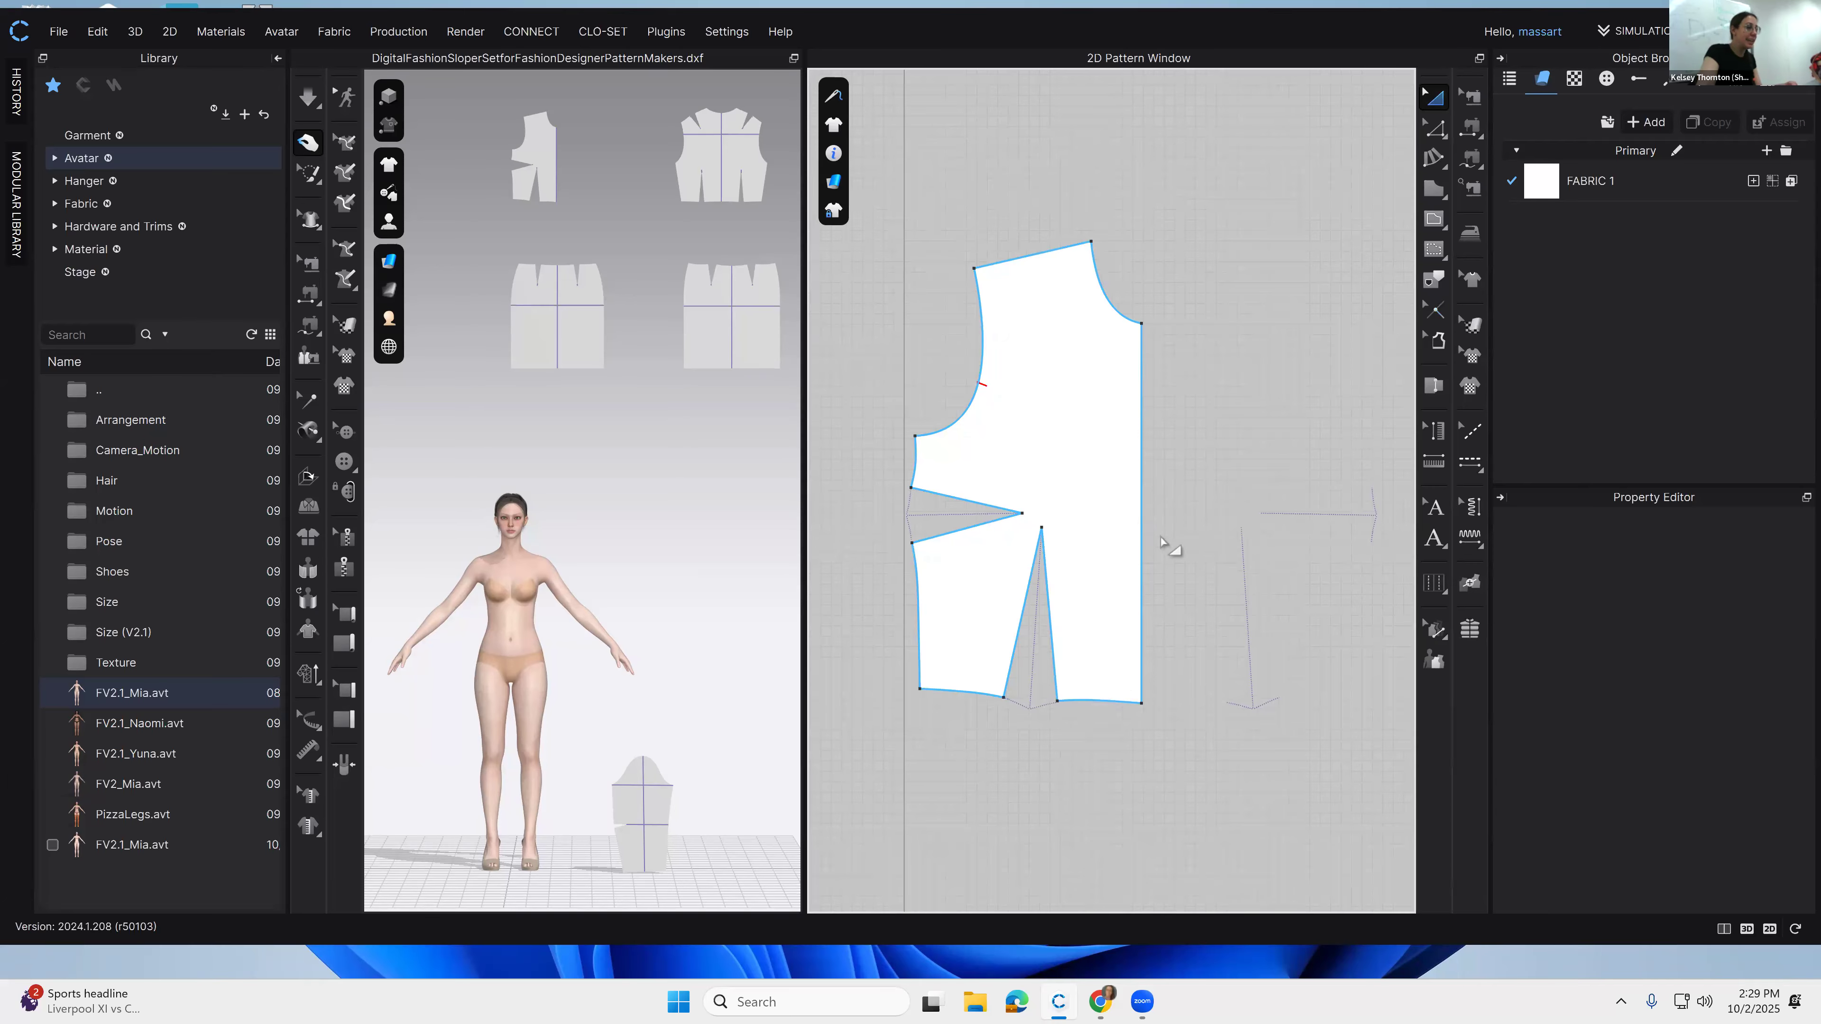
{"action": "middle_click_drag", "start_coordinate": [1257, 628], "coordinate": [1249, 557]}
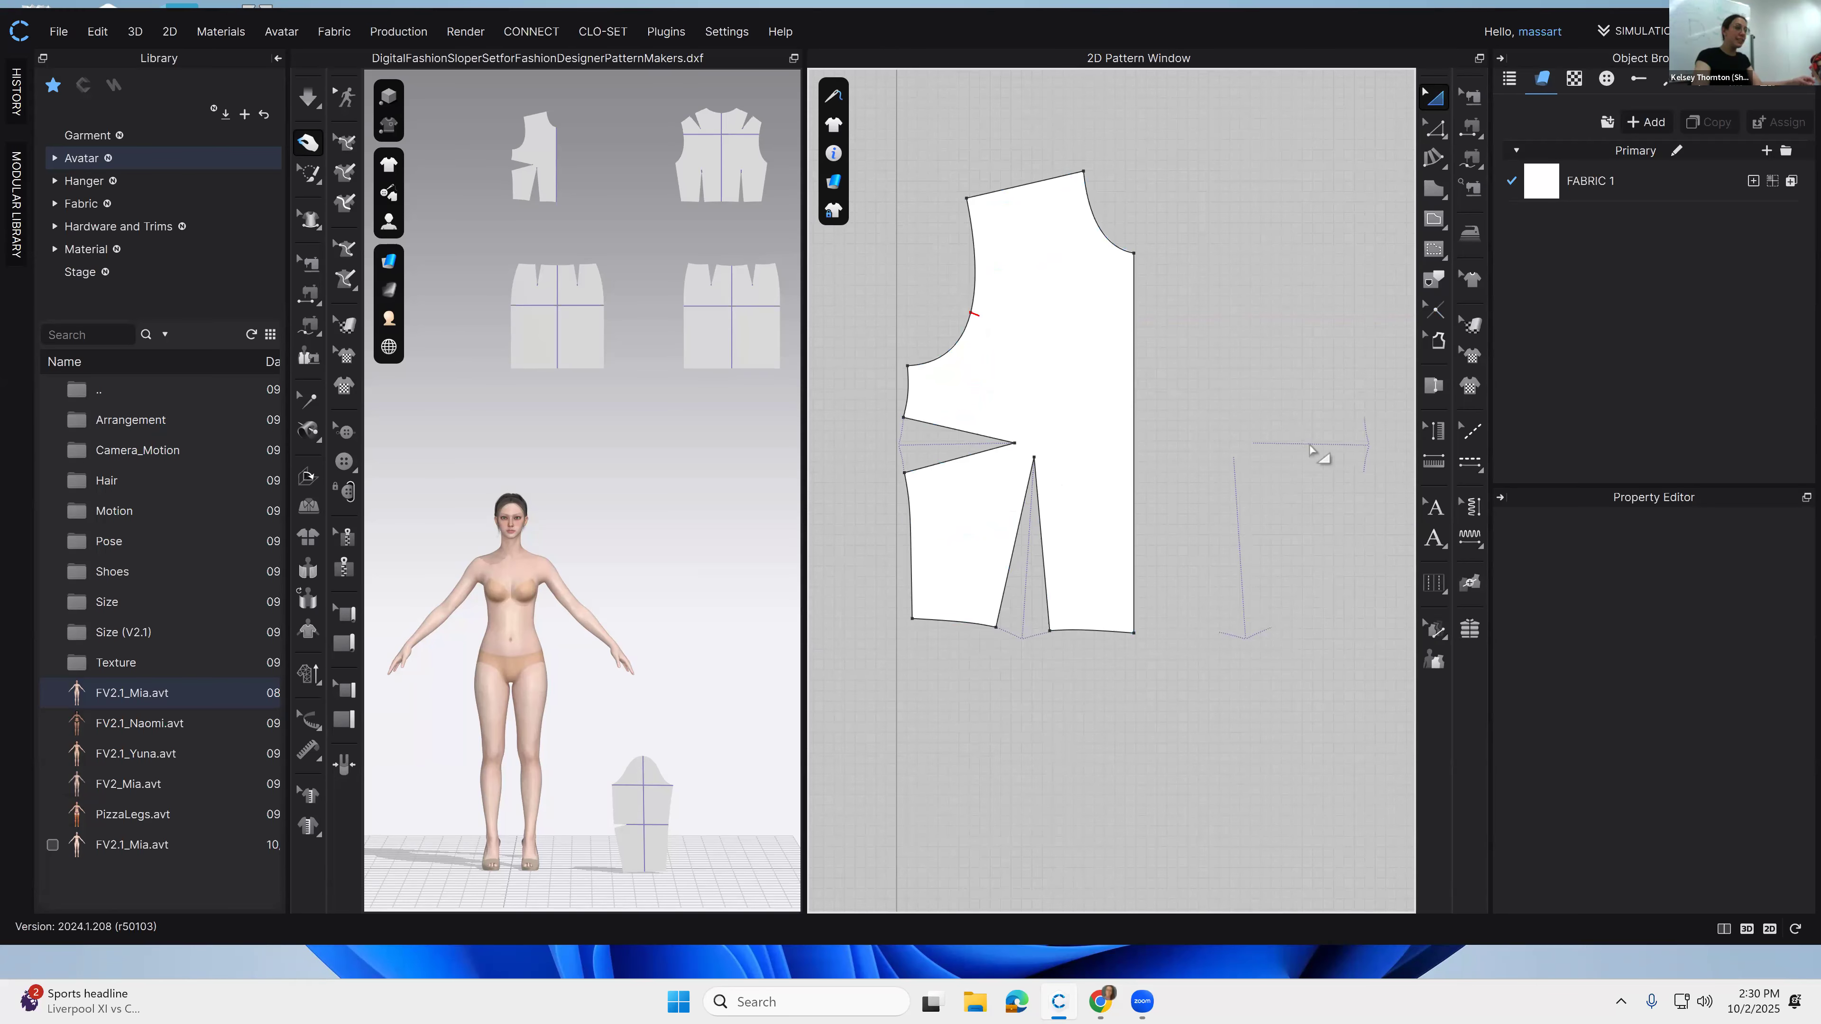
{"action": "left_click", "coordinate": [1367, 446]}
{"action": "left_click", "coordinate": [1301, 467]}
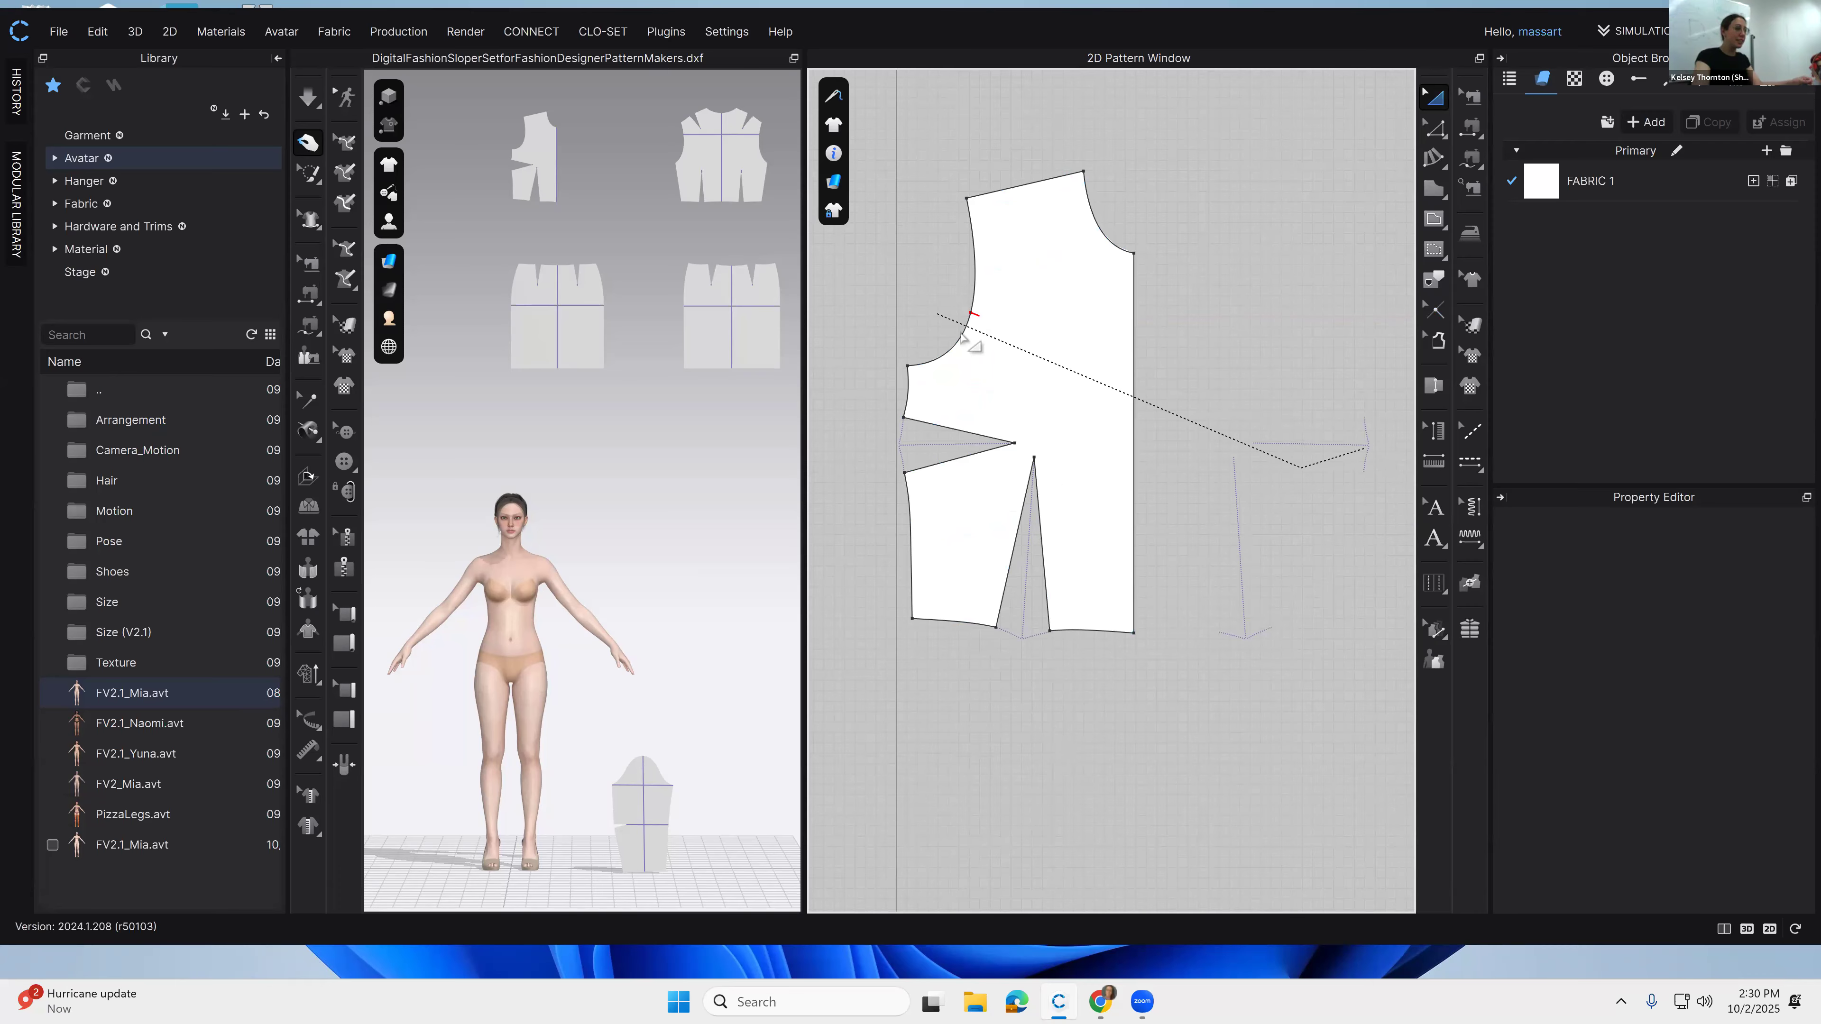
{"action": "key", "text": "Escape"}
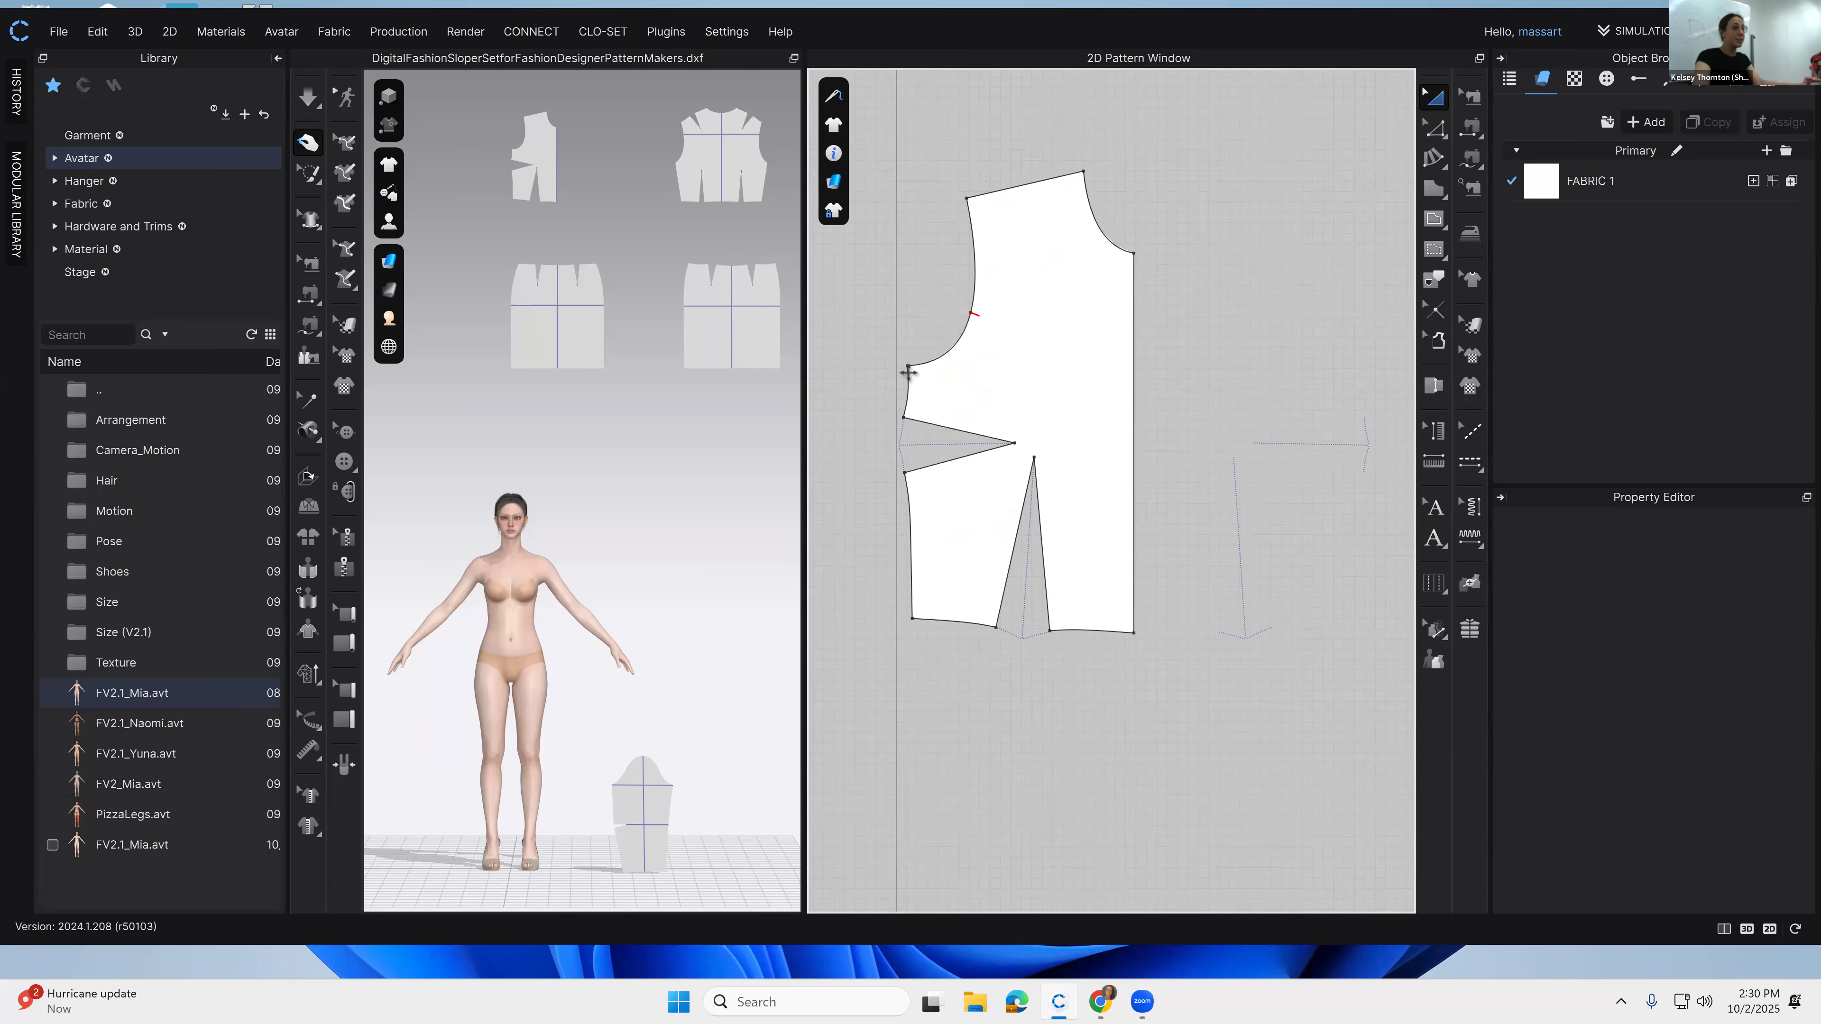
Step: Unlock all pattern baselines through the Pattern Lock options
{"action": "left_click", "coordinate": [1025, 342]}
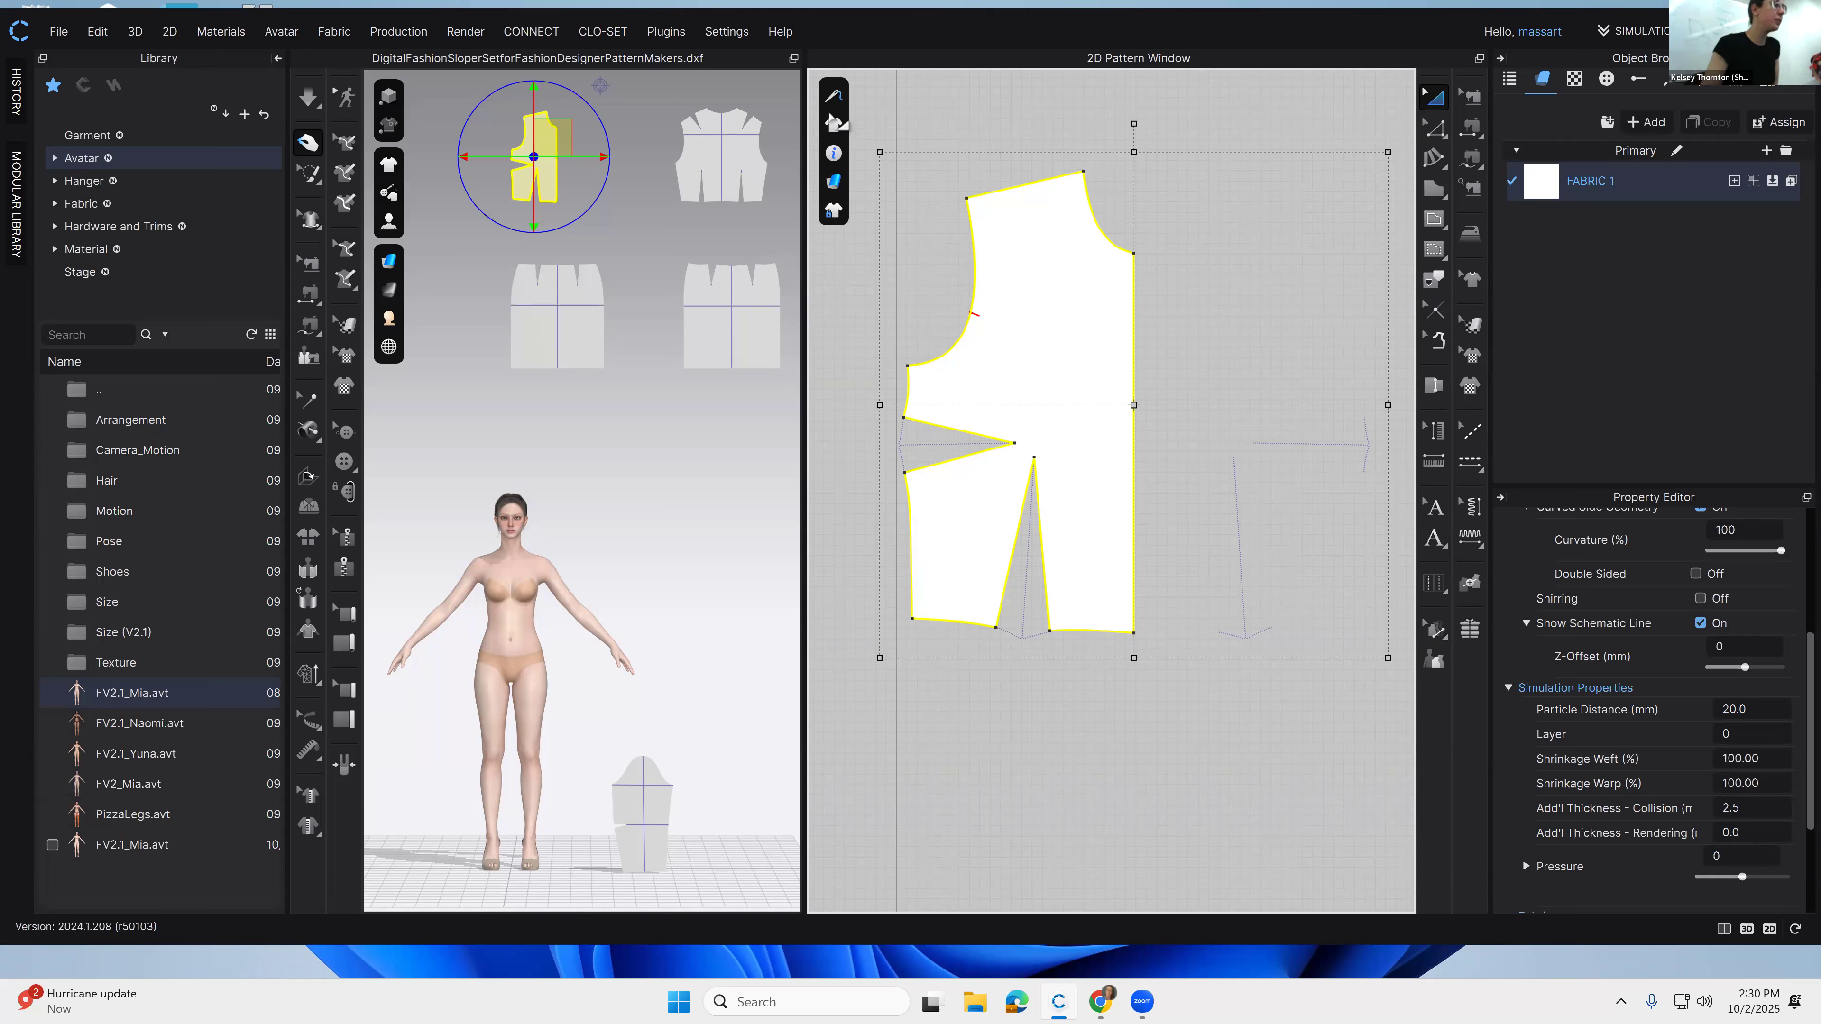
{"action": "mouse_move", "coordinate": [834, 210]}
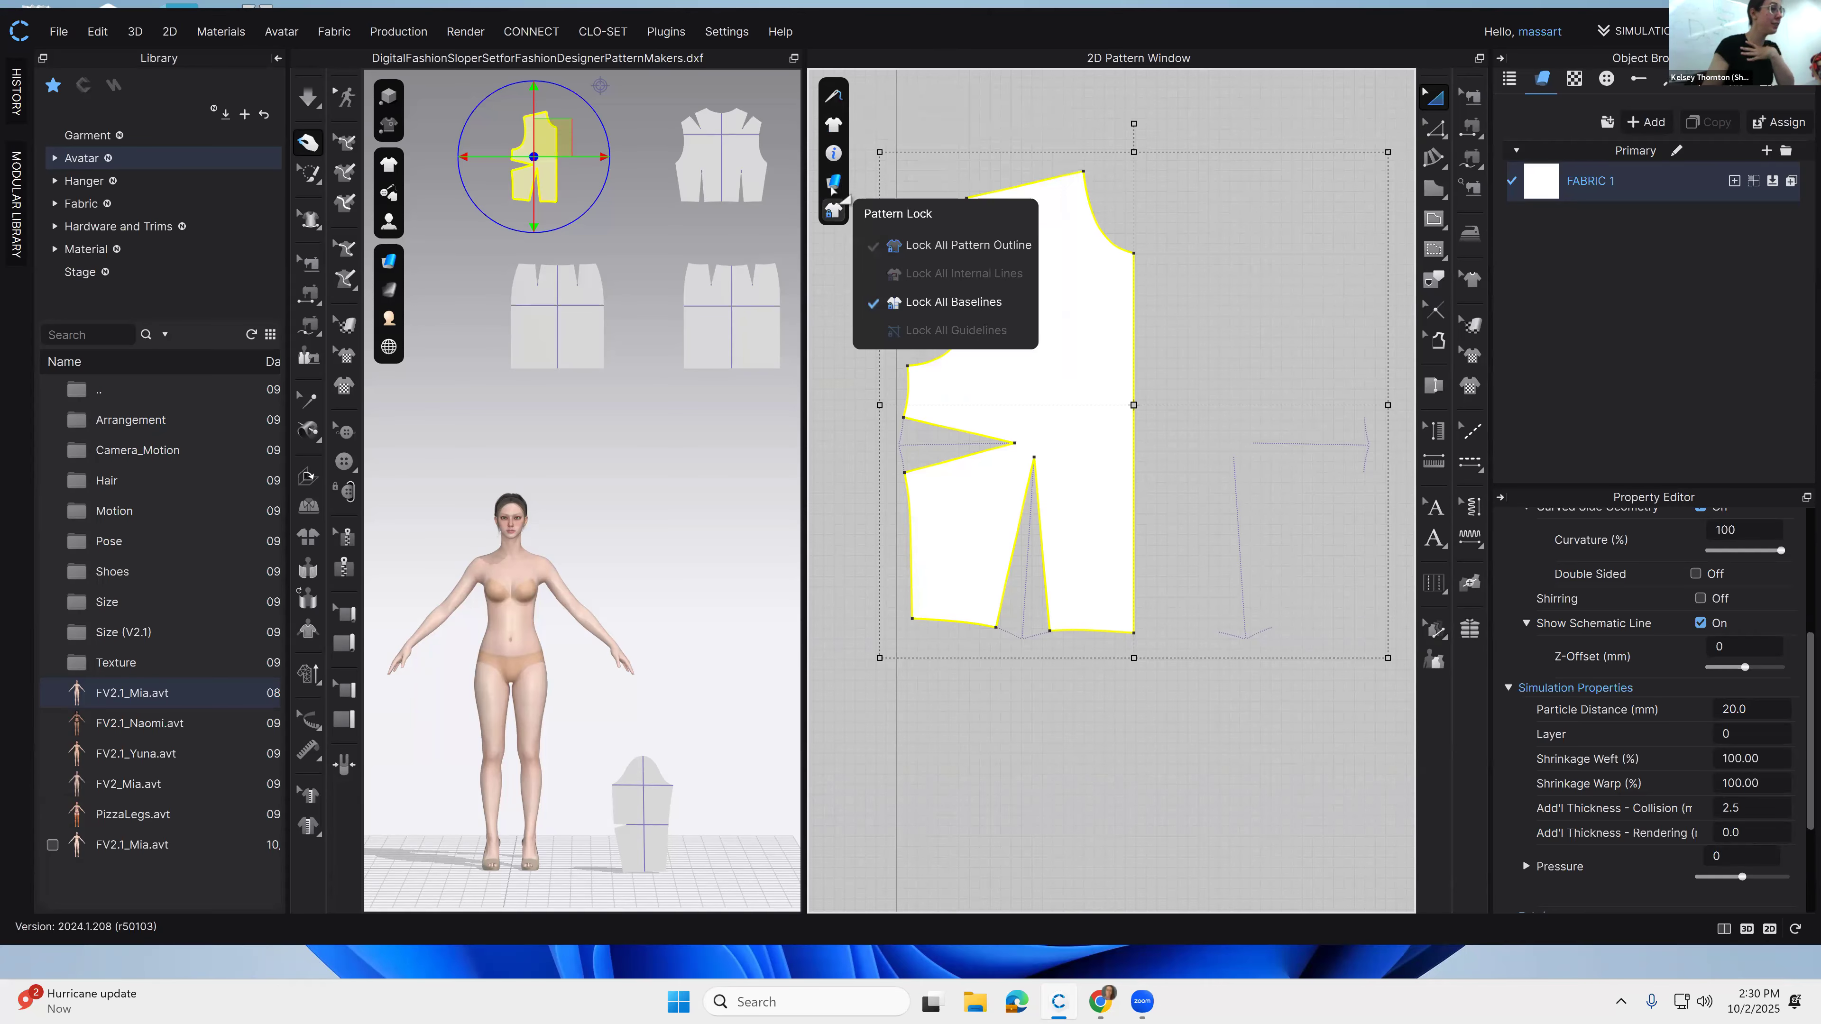
{"action": "mouse_move", "coordinate": [852, 102]}
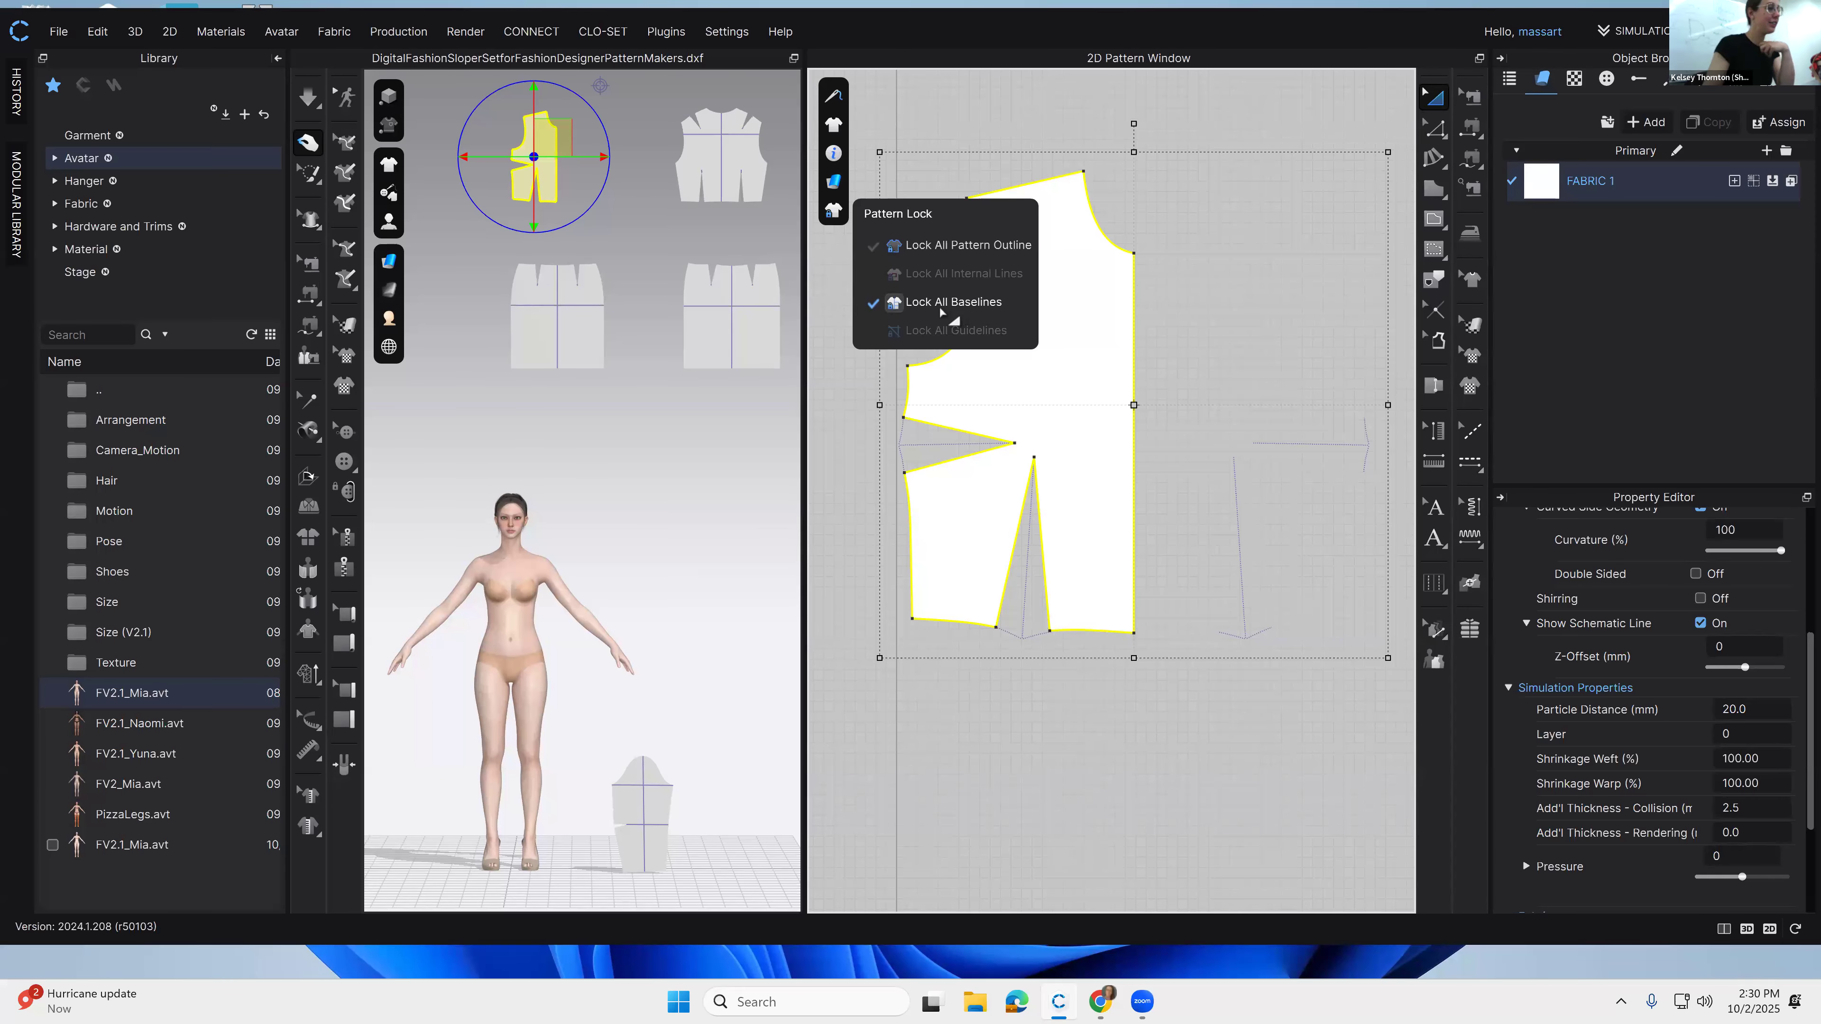
{"action": "left_click", "coordinate": [918, 303]}
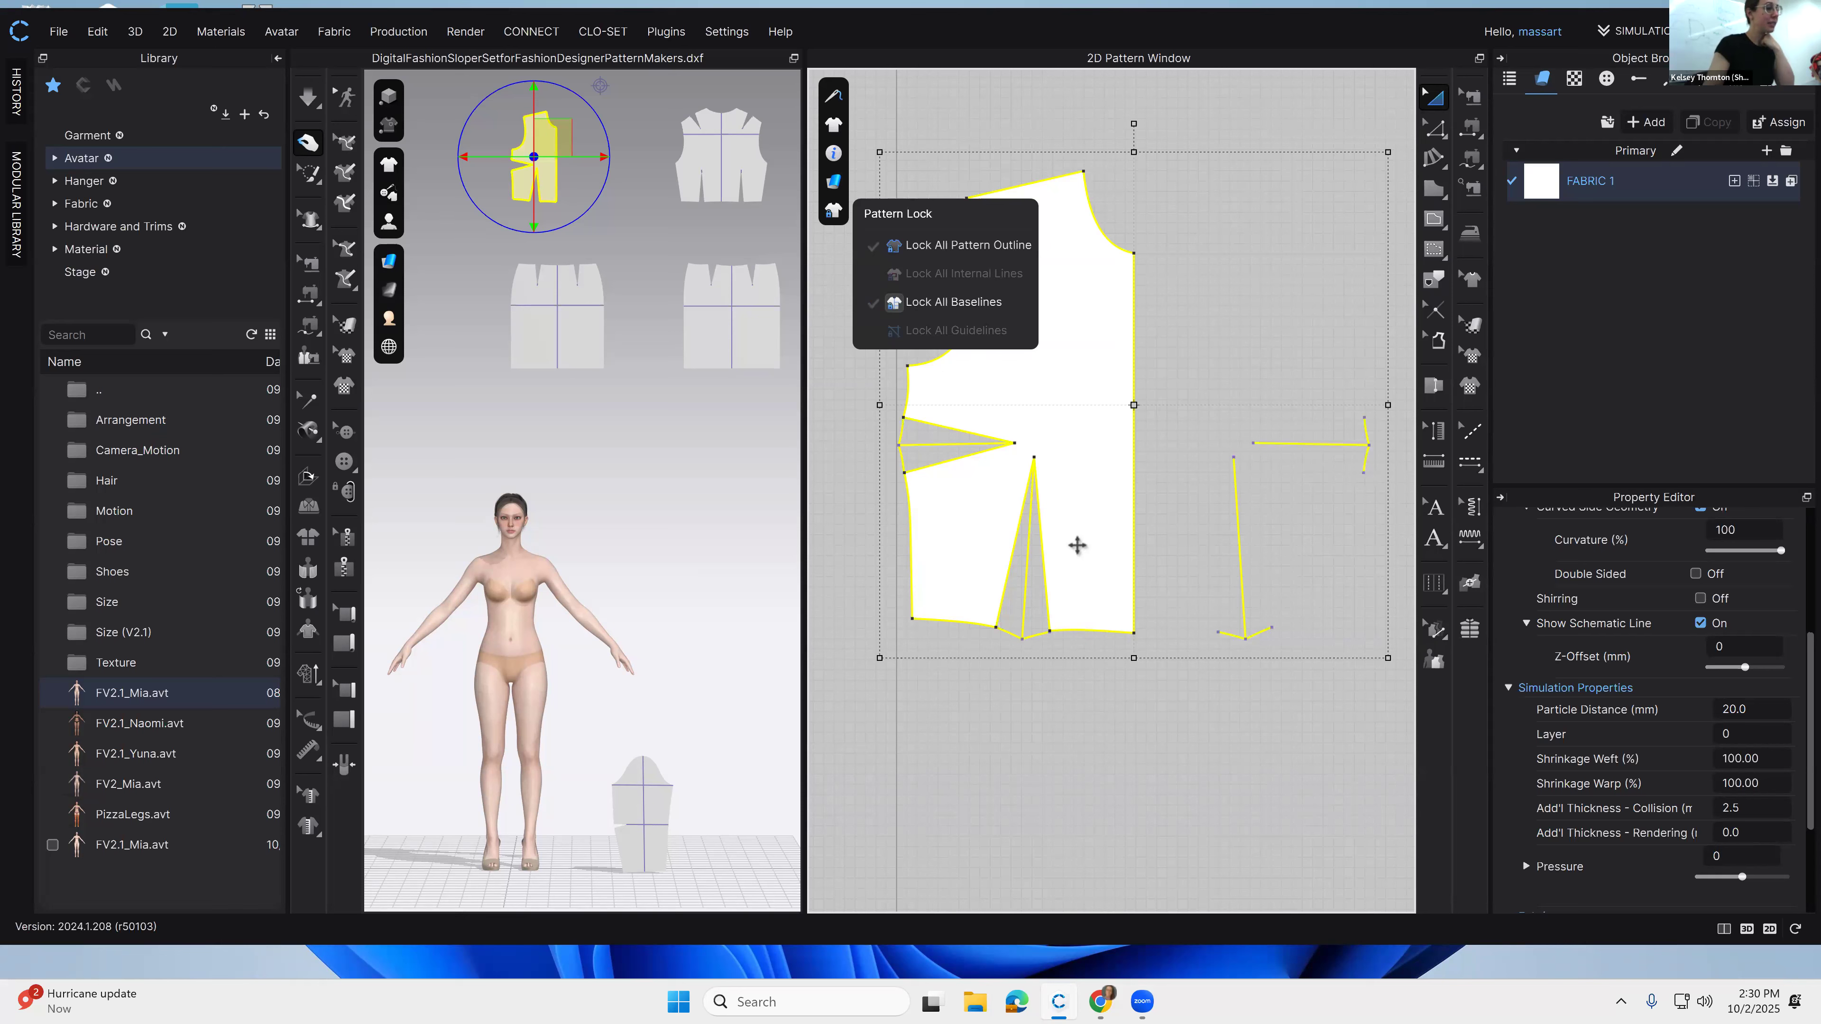
Step: Delete the leftover side and waist dart baselines lying outside the half front bodice, beyond its center front edge
{"action": "left_click", "coordinate": [1352, 448]}
{"action": "left_click", "coordinate": [1347, 441]}
{"action": "key", "text": "Delete"}
{"action": "left_click", "coordinate": [1365, 434]}
{"action": "key", "text": "Delete"}
{"action": "left_click", "coordinate": [1236, 506]}
{"action": "key", "text": "Delete"}
{"action": "left_click", "coordinate": [1256, 641]}
{"action": "key", "text": "Delete"}
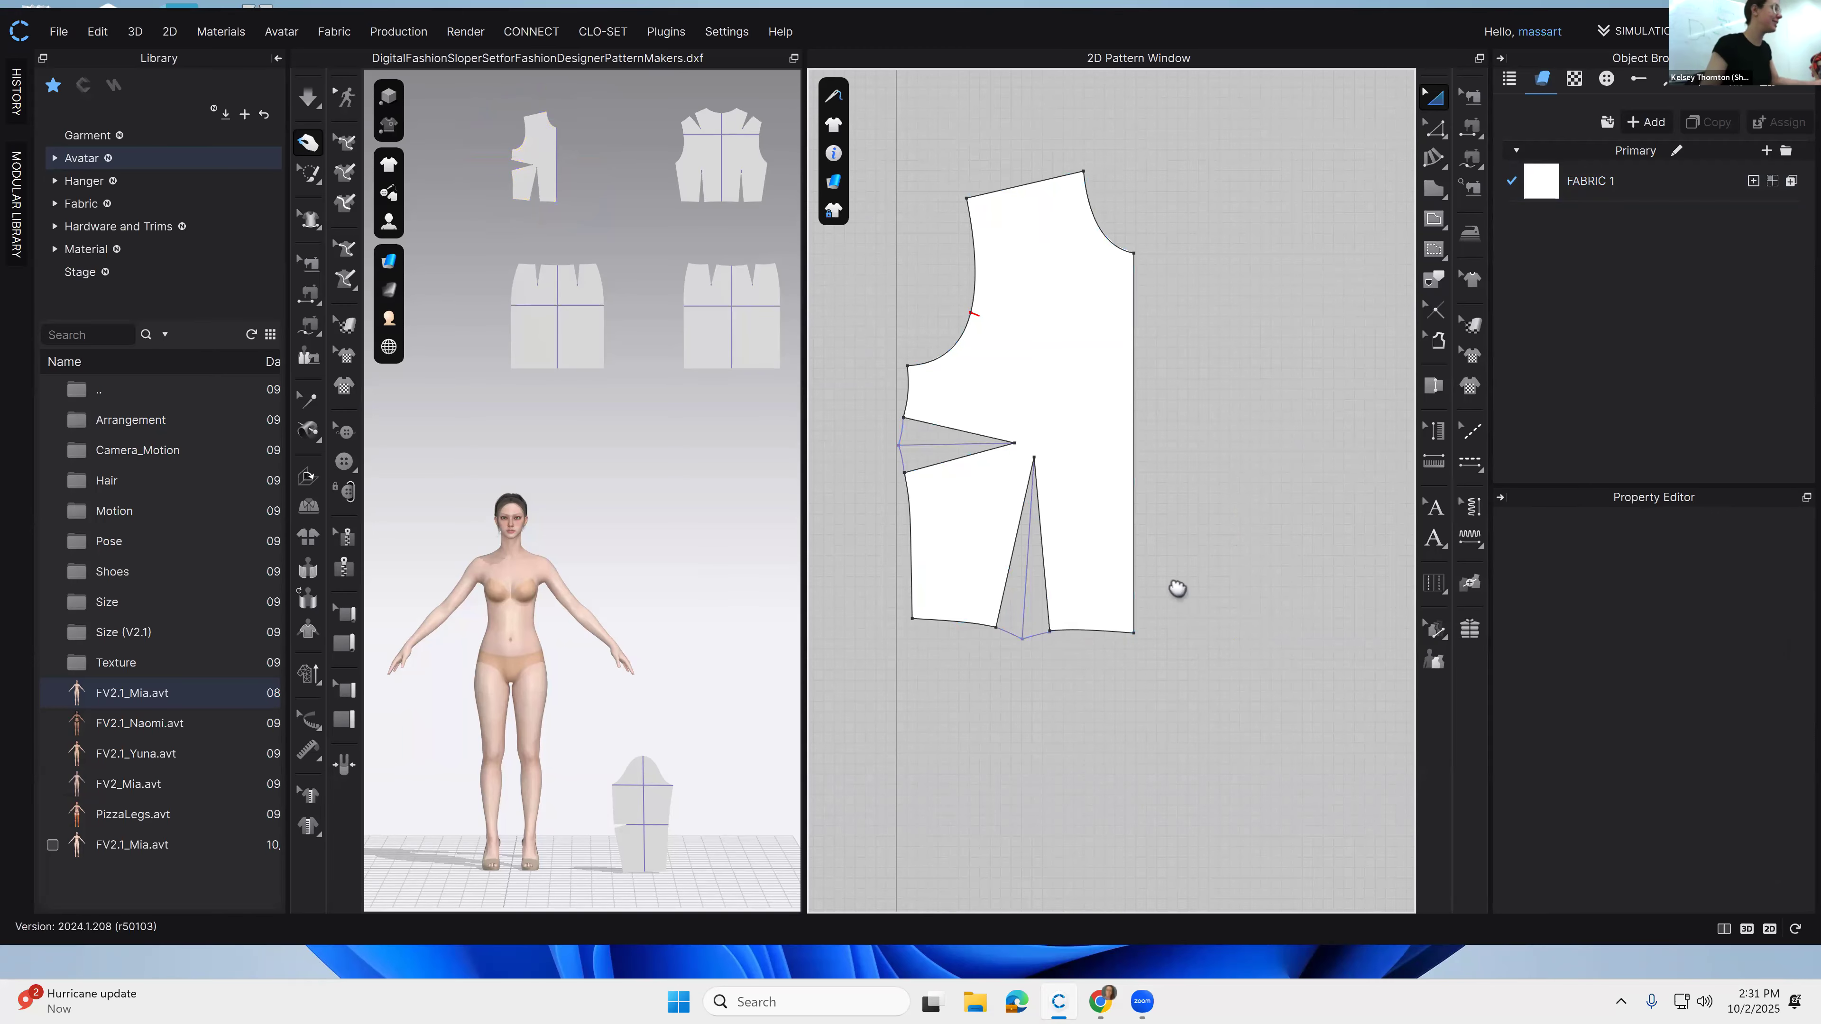
Step: Lock all pattern baselines again so that only outlines can be selected on the back bodice
{"action": "scroll", "coordinate": [1158, 563], "scroll_direction": "down", "scroll_amount": 3}
{"action": "scroll", "coordinate": [1163, 598], "scroll_direction": "down", "scroll_amount": 1}
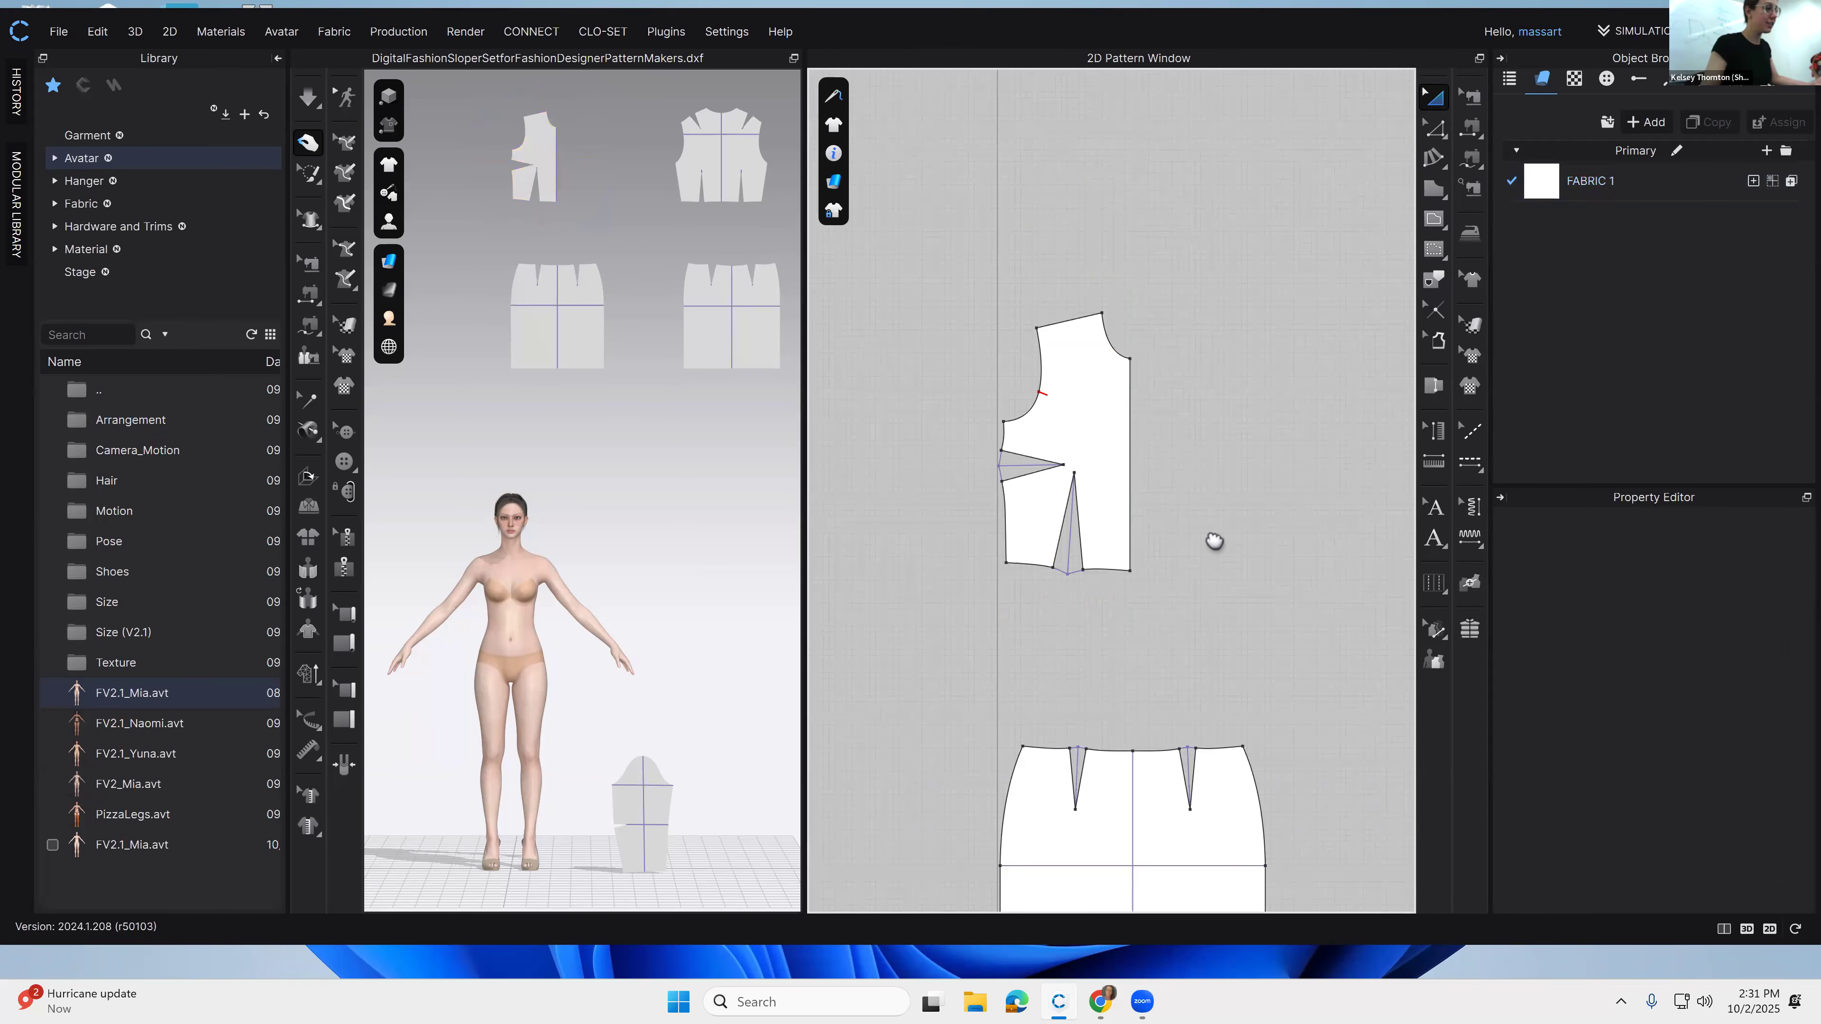
{"action": "scroll", "coordinate": [923, 247], "scroll_direction": "down", "scroll_amount": 1}
{"action": "middle_click_drag", "start_coordinate": [1315, 542], "coordinate": [1013, 457]}
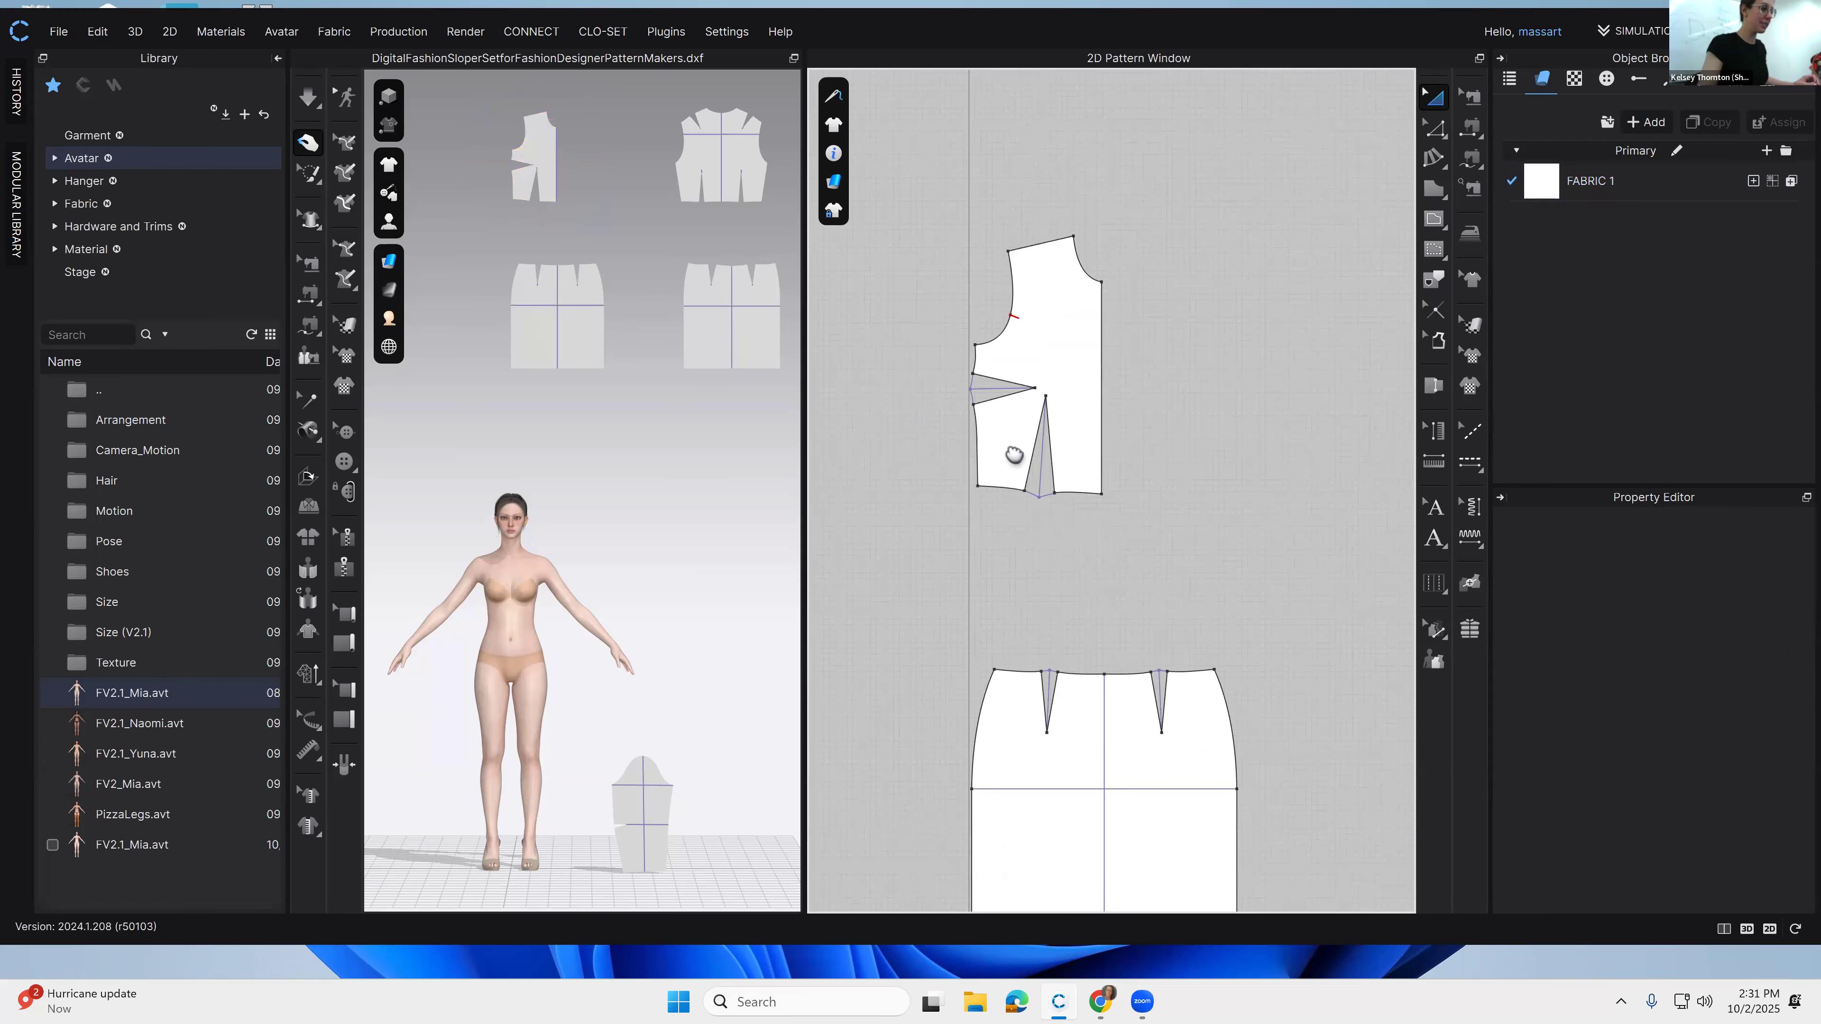
{"action": "middle_click_drag", "start_coordinate": [1377, 497], "coordinate": [1177, 585]}
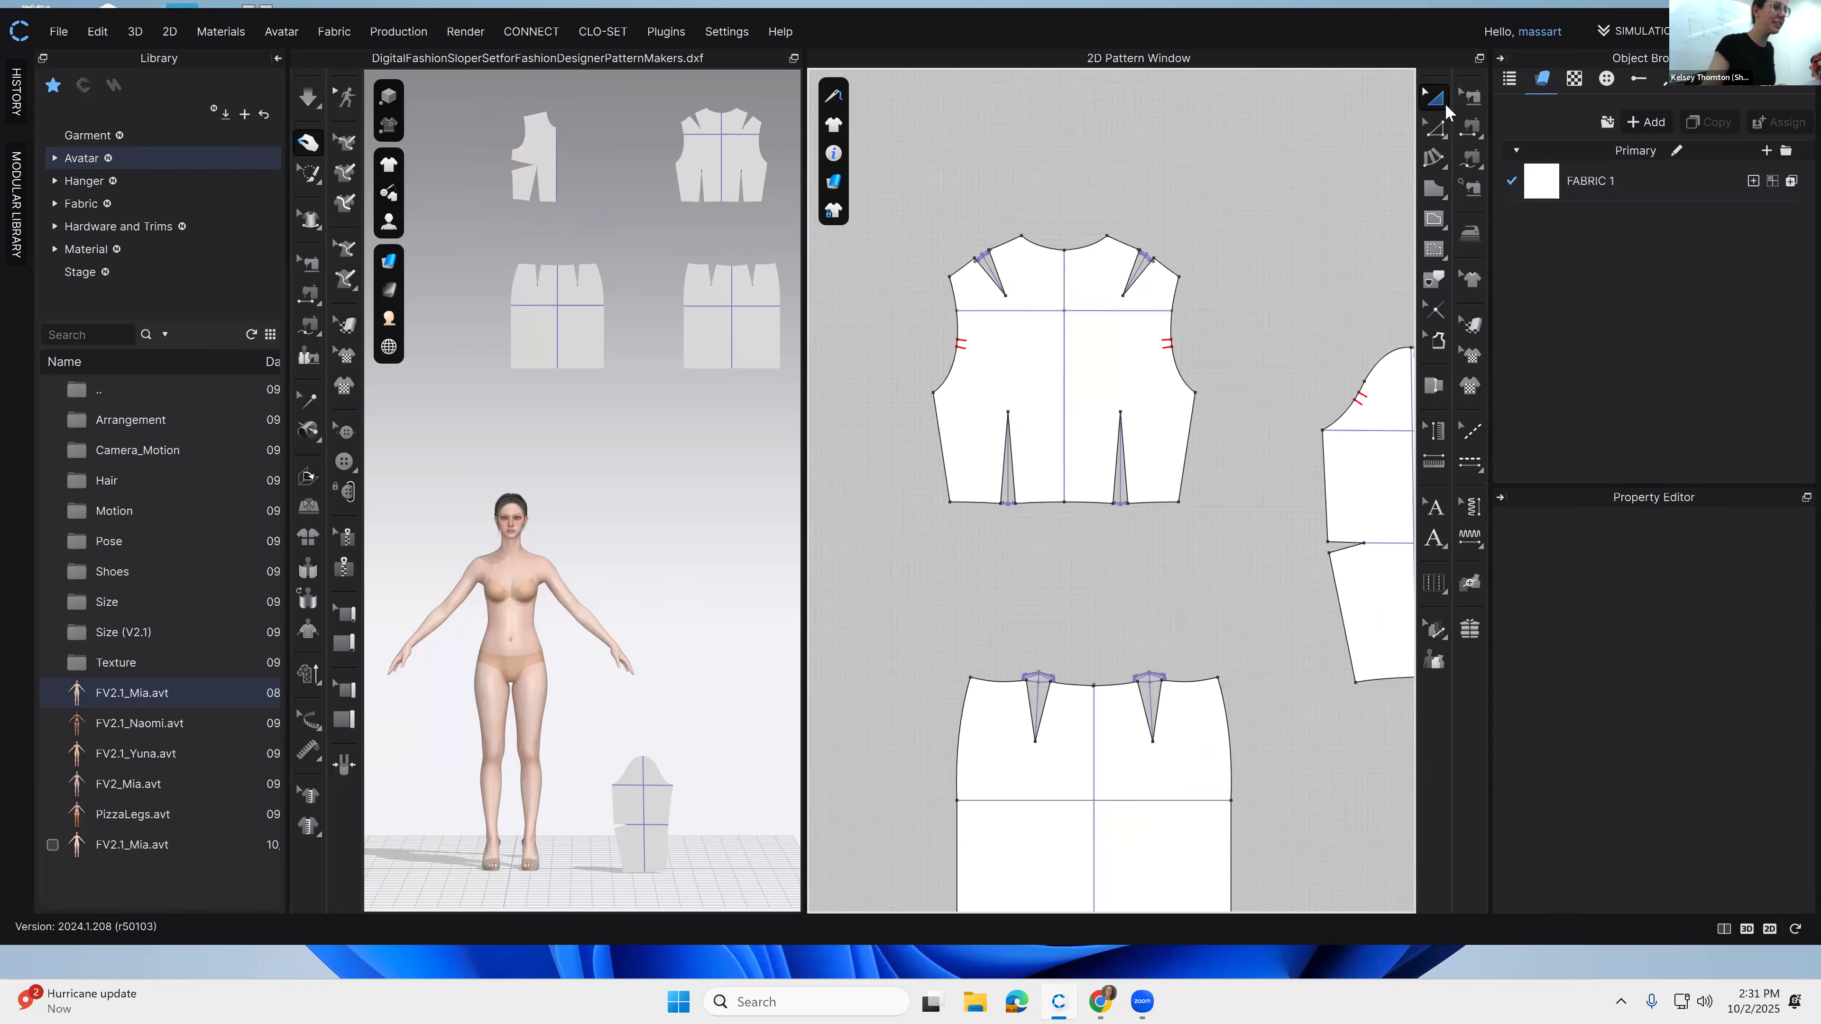
{"action": "left_click_drag", "start_coordinate": [1090, 205], "coordinate": [1254, 572]}
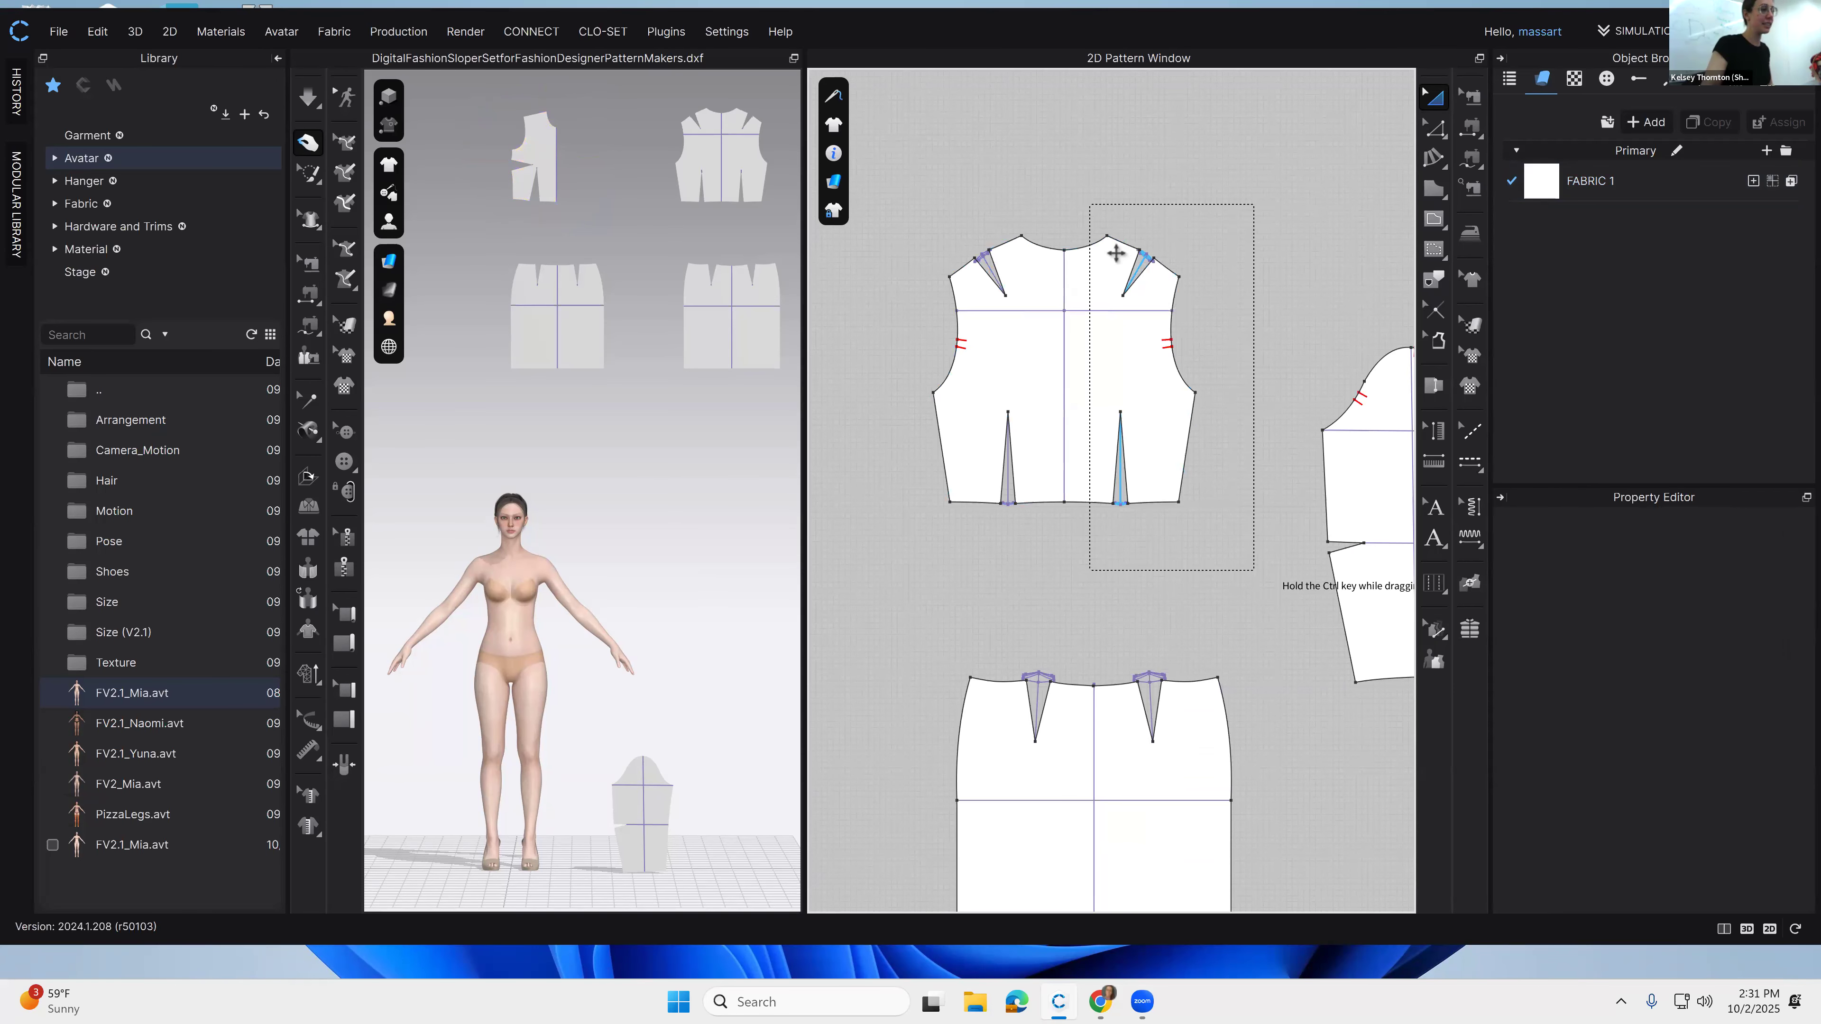
{"action": "left_click", "coordinate": [835, 214]}
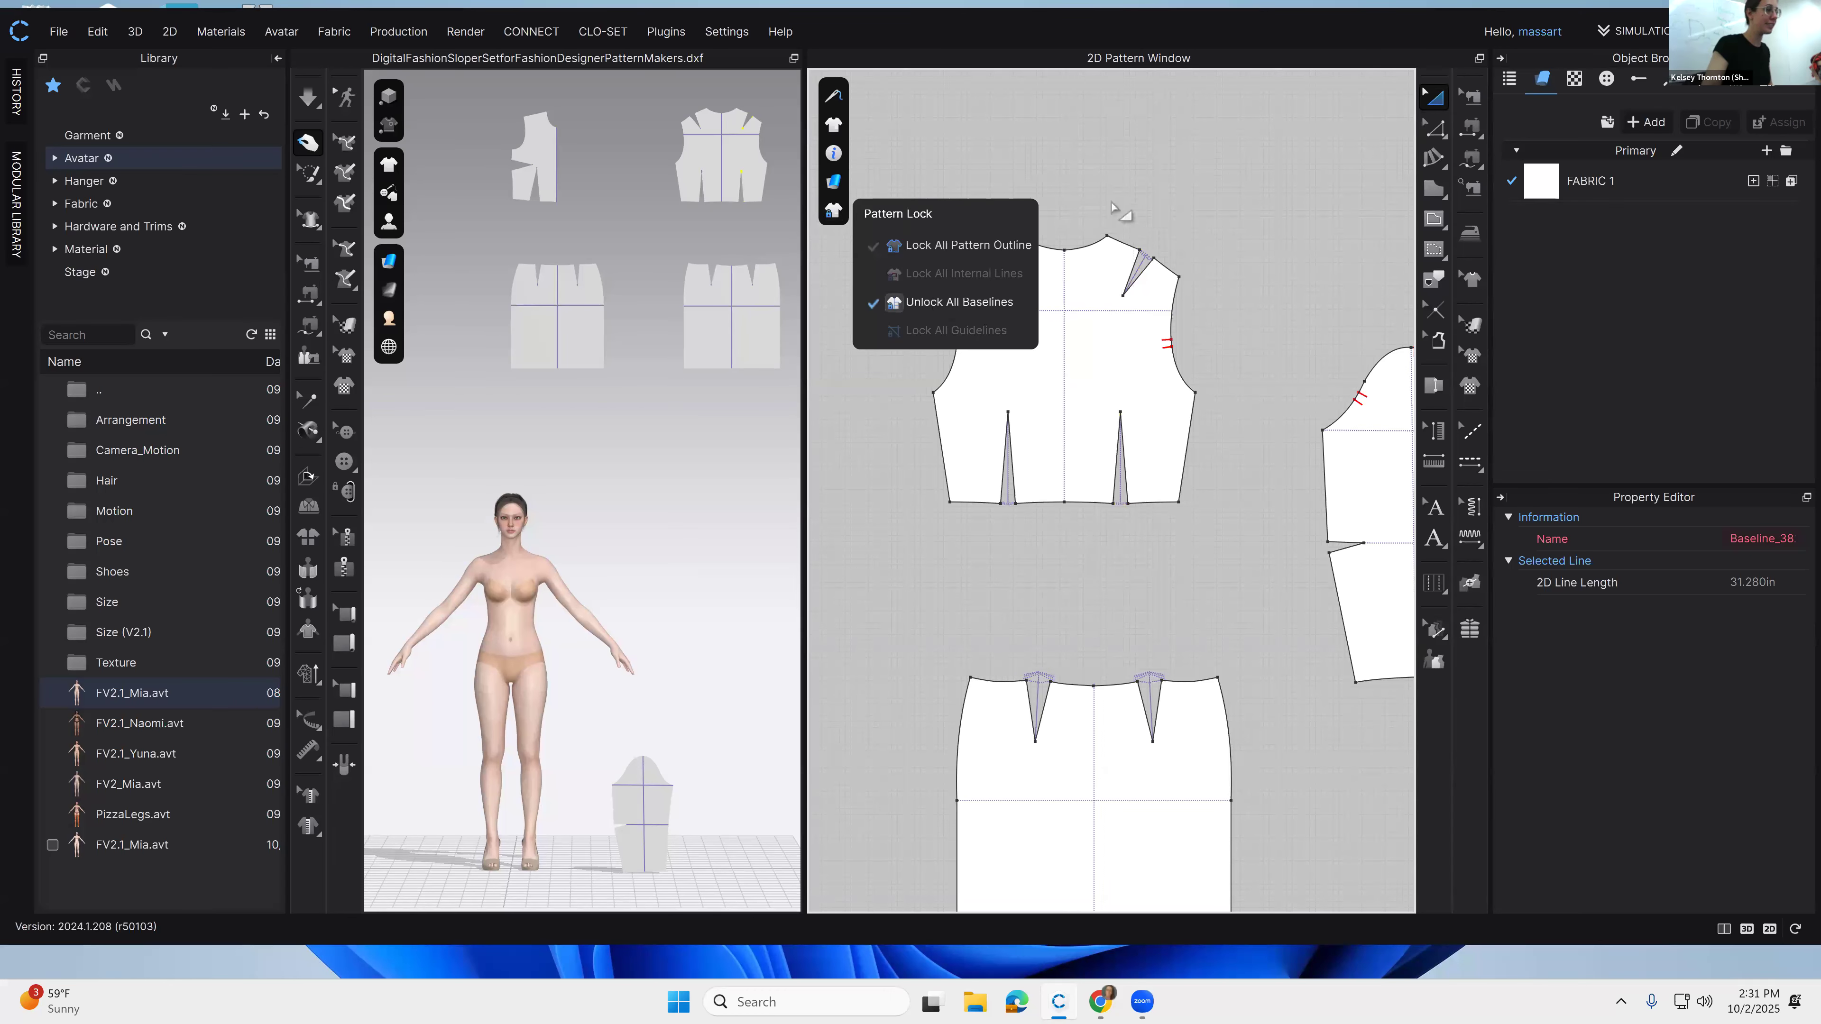
{"action": "left_click", "coordinate": [925, 302]}
Step: Box-select all outline points on the back bodice's right half with Edit Pattern and delete them, leaving a half pattern
{"action": "left_click_drag", "start_coordinate": [1087, 208], "coordinate": [1219, 561]}
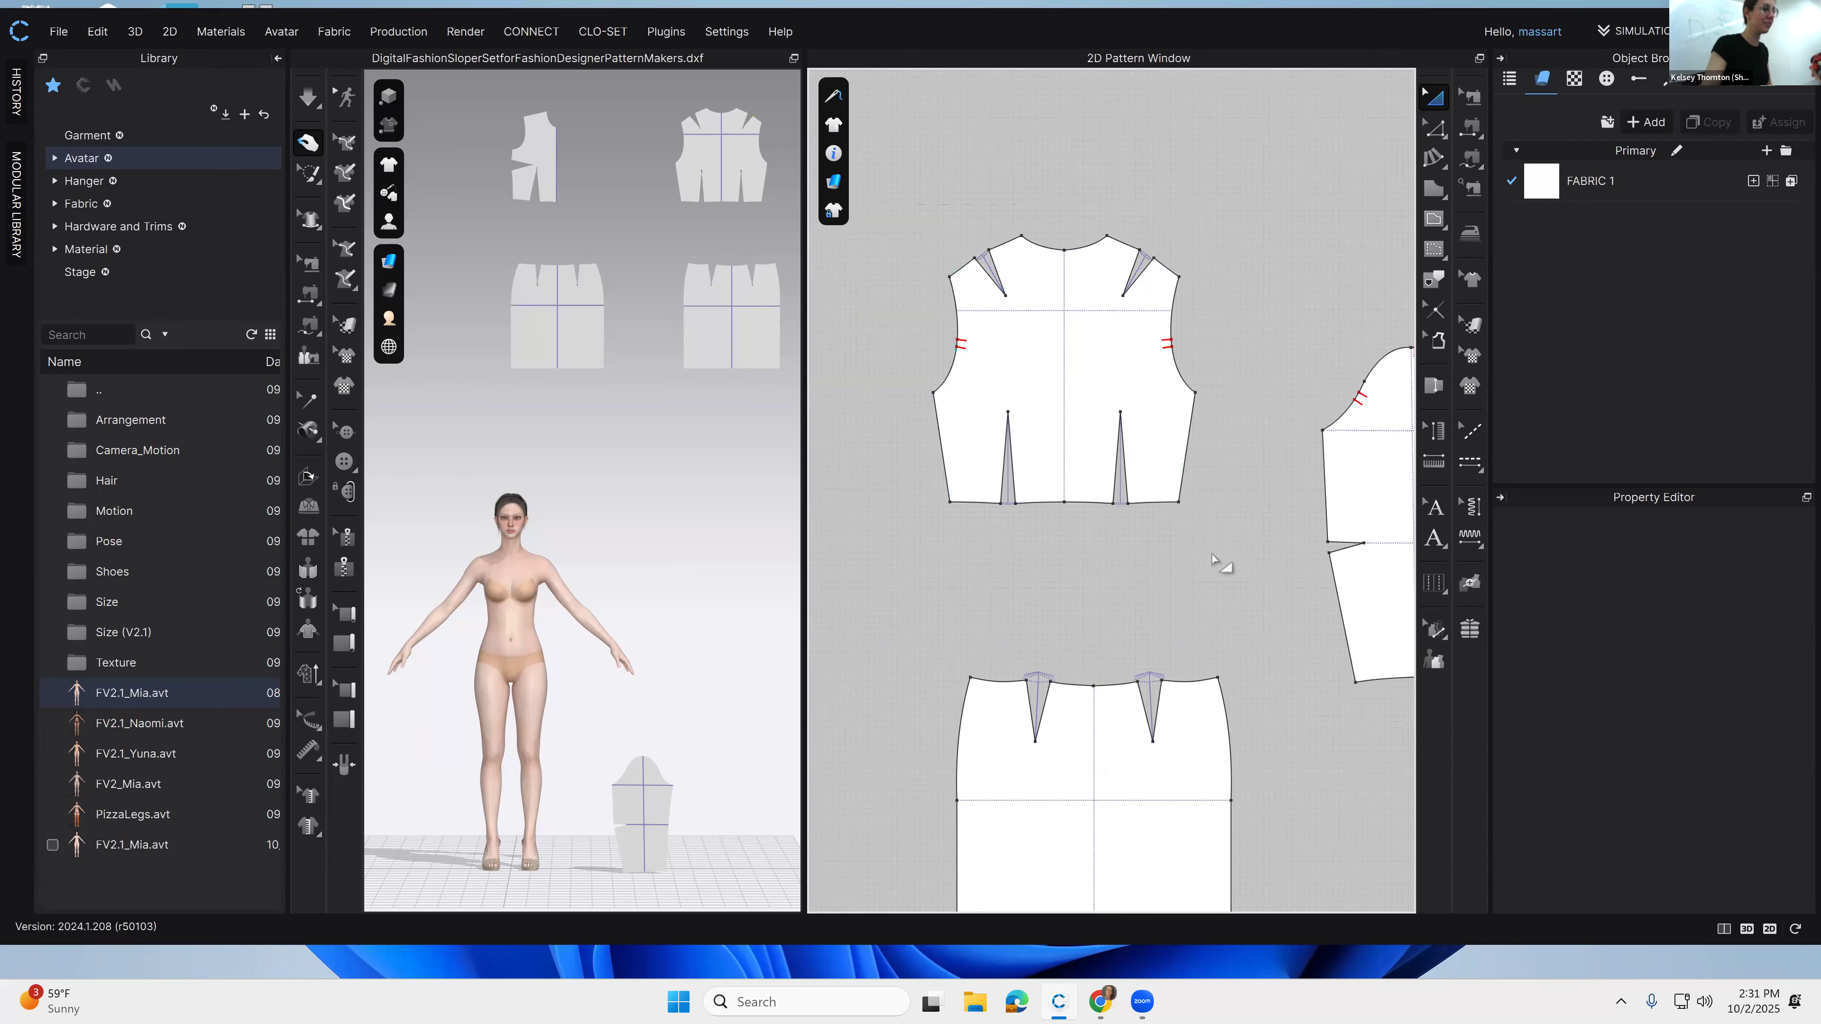
{"action": "left_click", "coordinate": [1434, 128]}
{"action": "left_click_drag", "start_coordinate": [1072, 195], "coordinate": [1232, 558]}
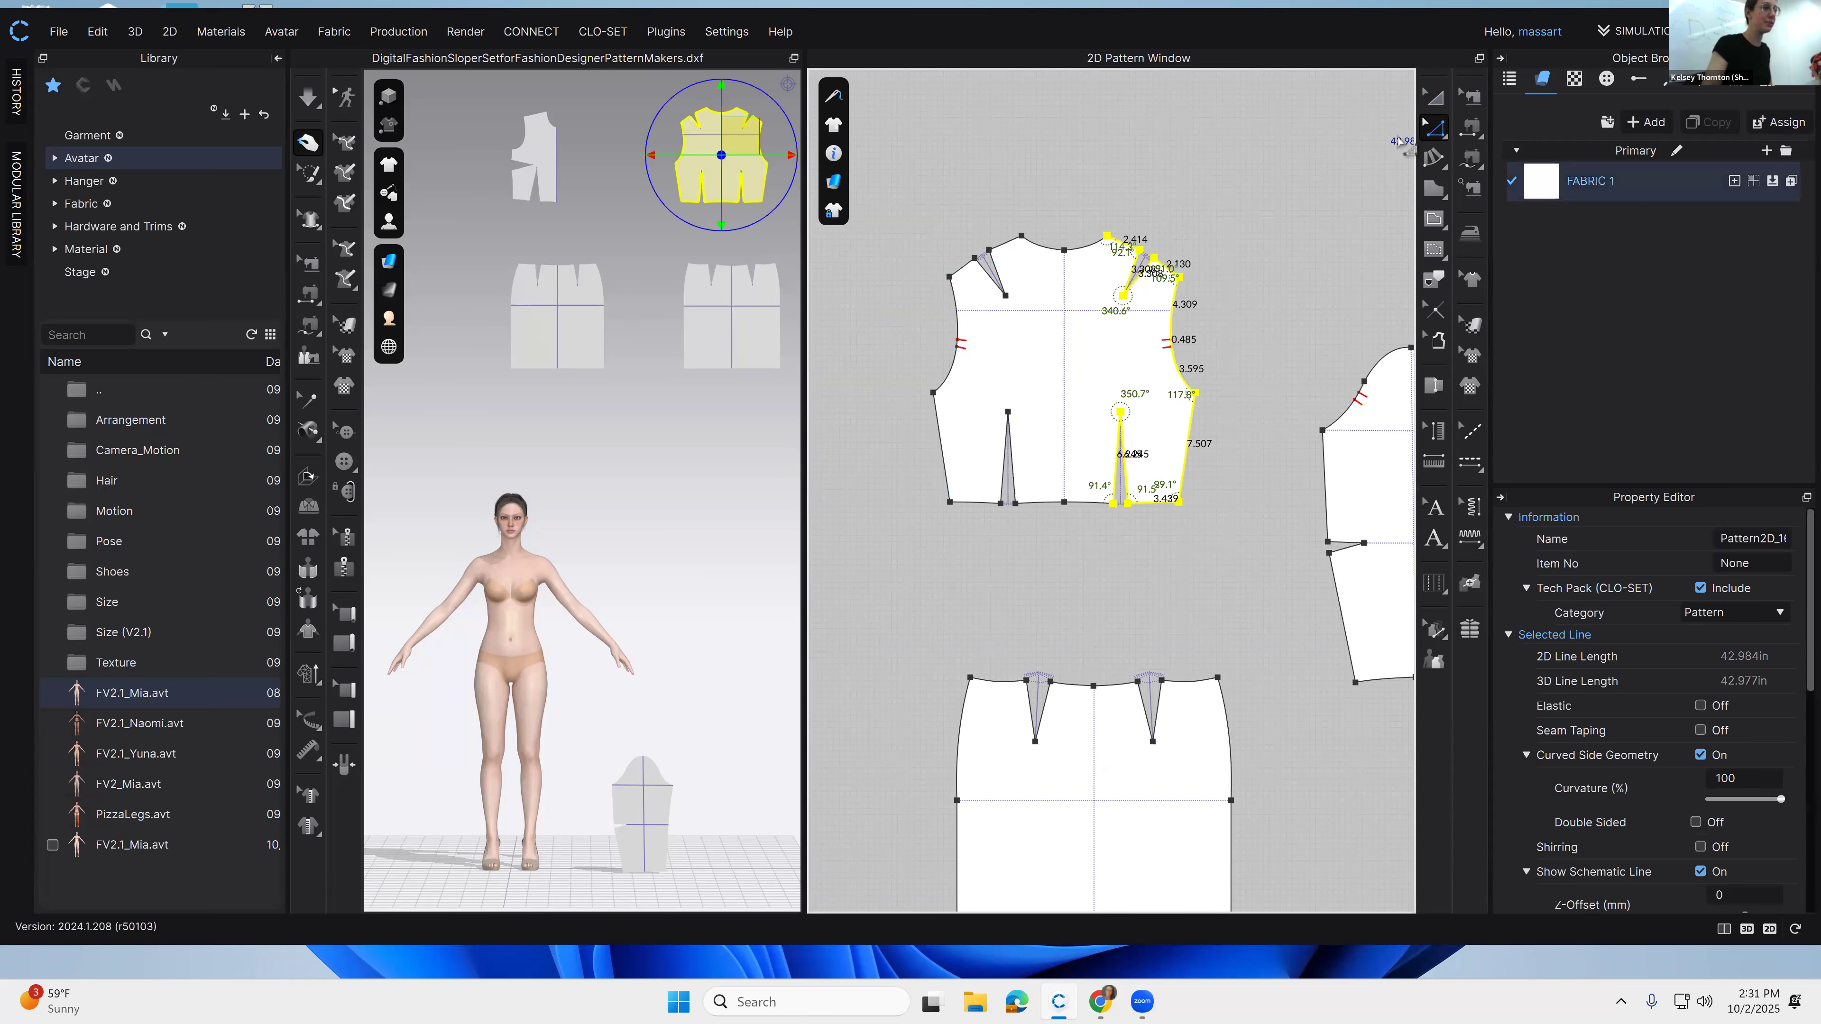
{"action": "left_click_drag", "start_coordinate": [1084, 197], "coordinate": [1255, 549]}
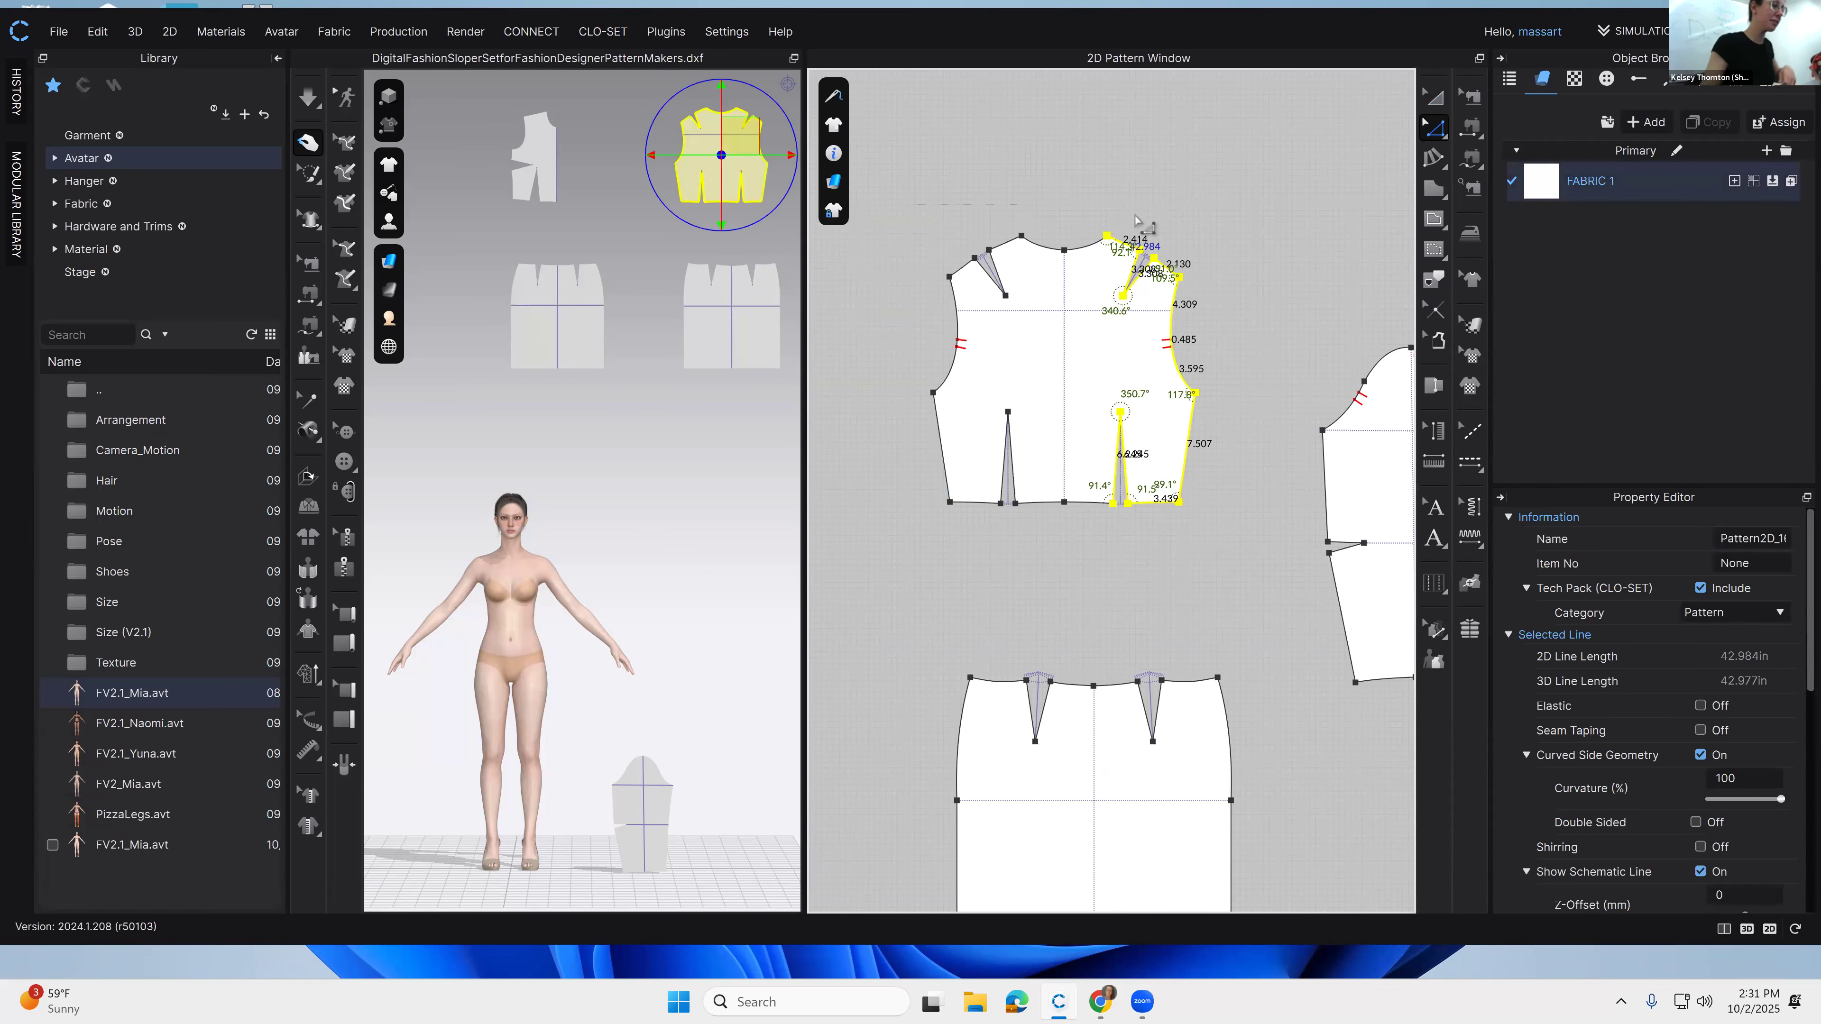
{"action": "left_click_drag", "start_coordinate": [1077, 191], "coordinate": [1253, 585]}
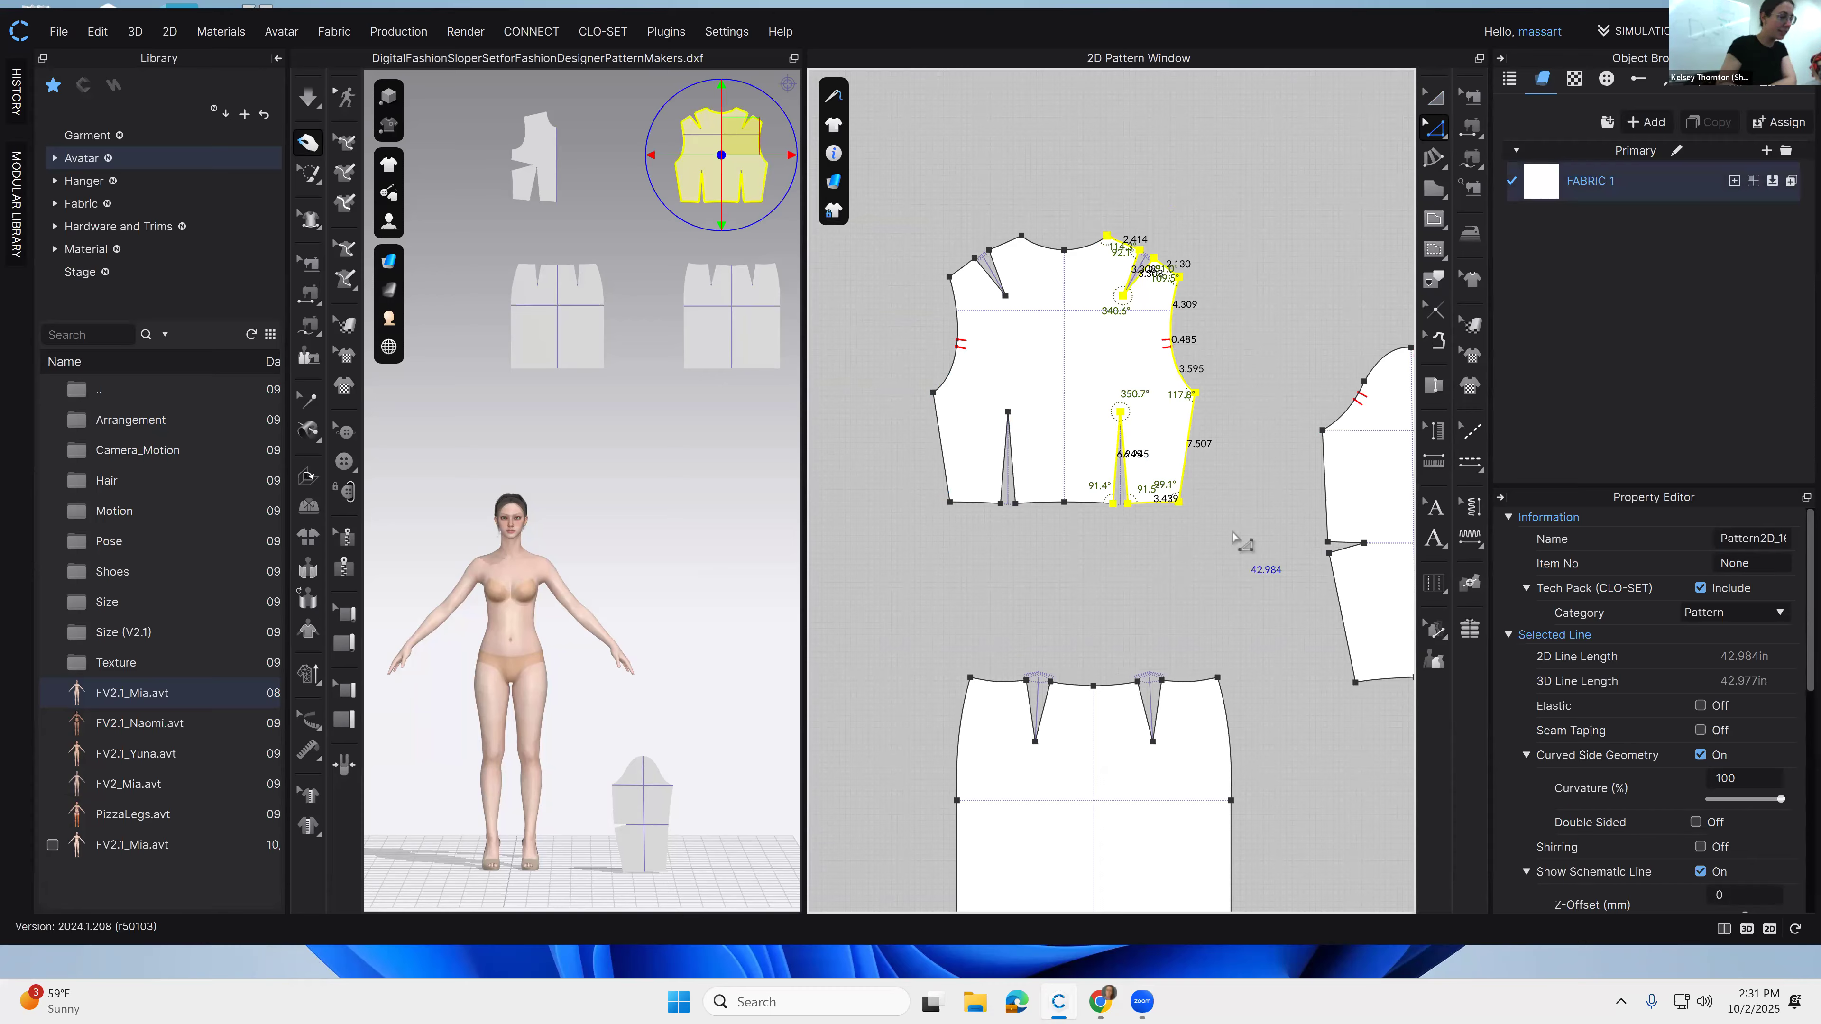
{"action": "key", "text": "Delete"}
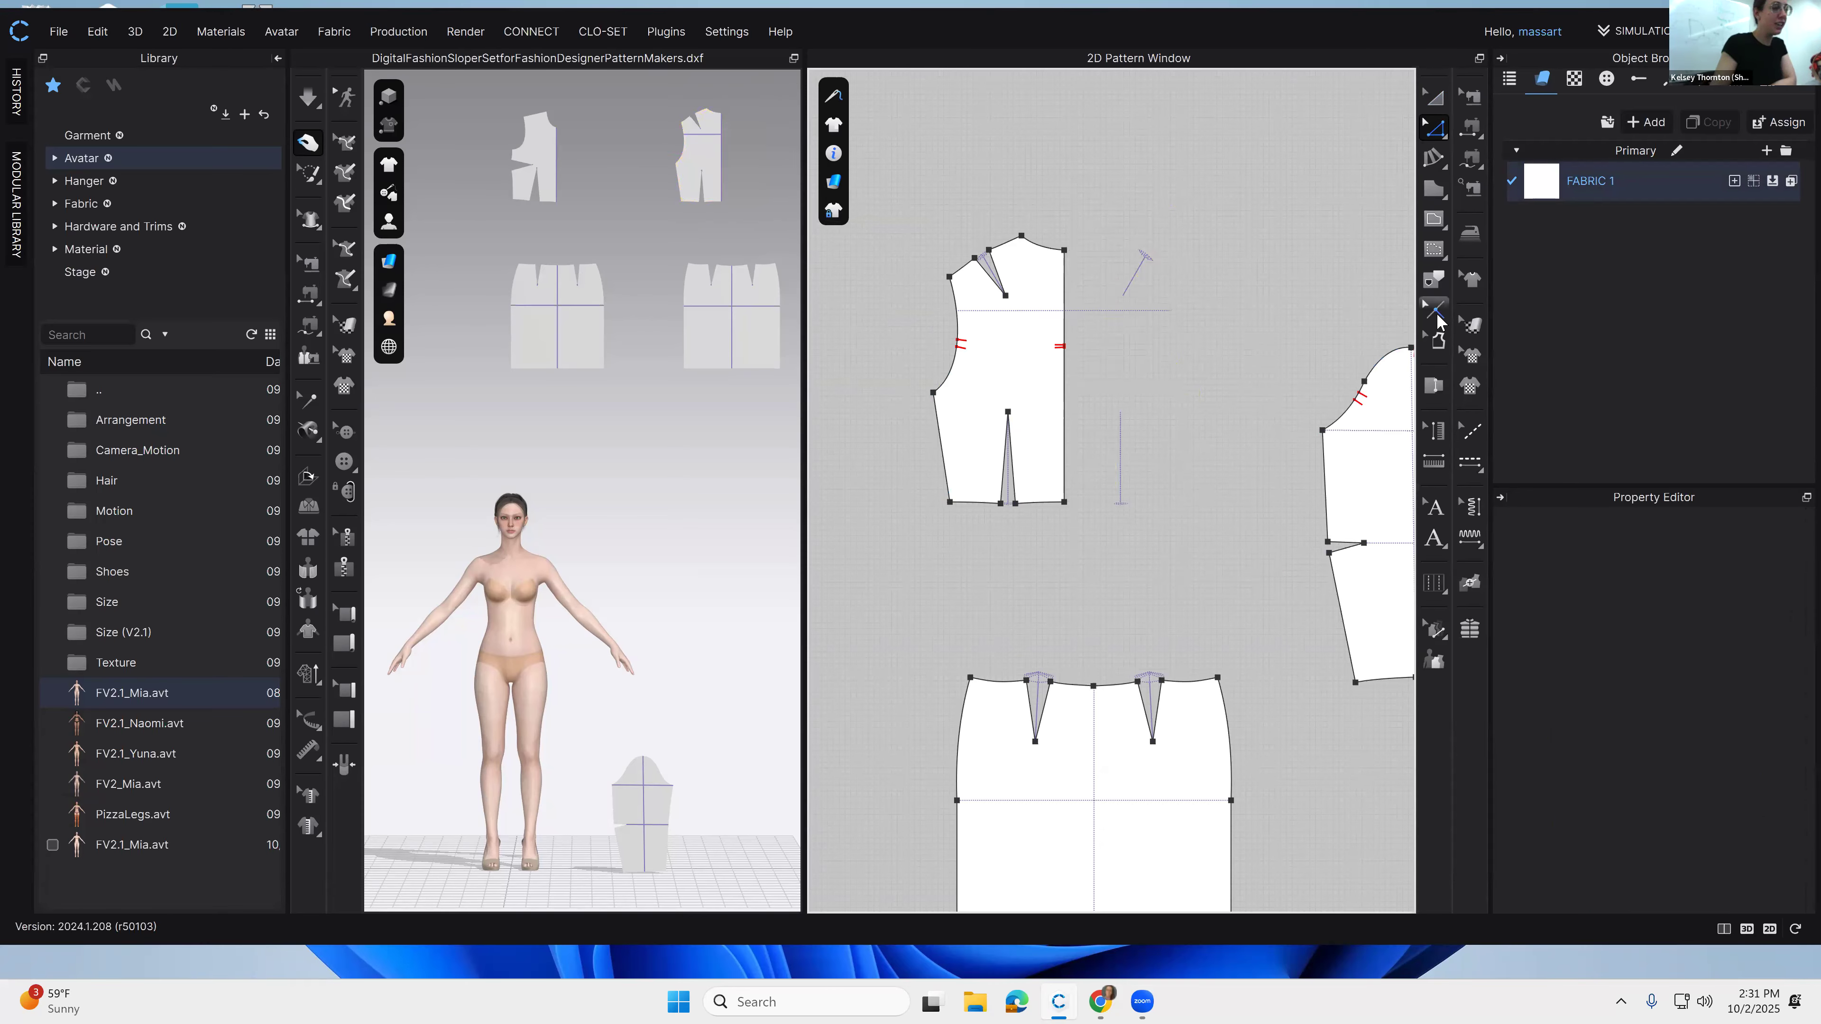
Step: Delete the two stray notches on the half back bodice's center back edge with the Notch tool
{"action": "left_click", "coordinate": [1436, 316]}
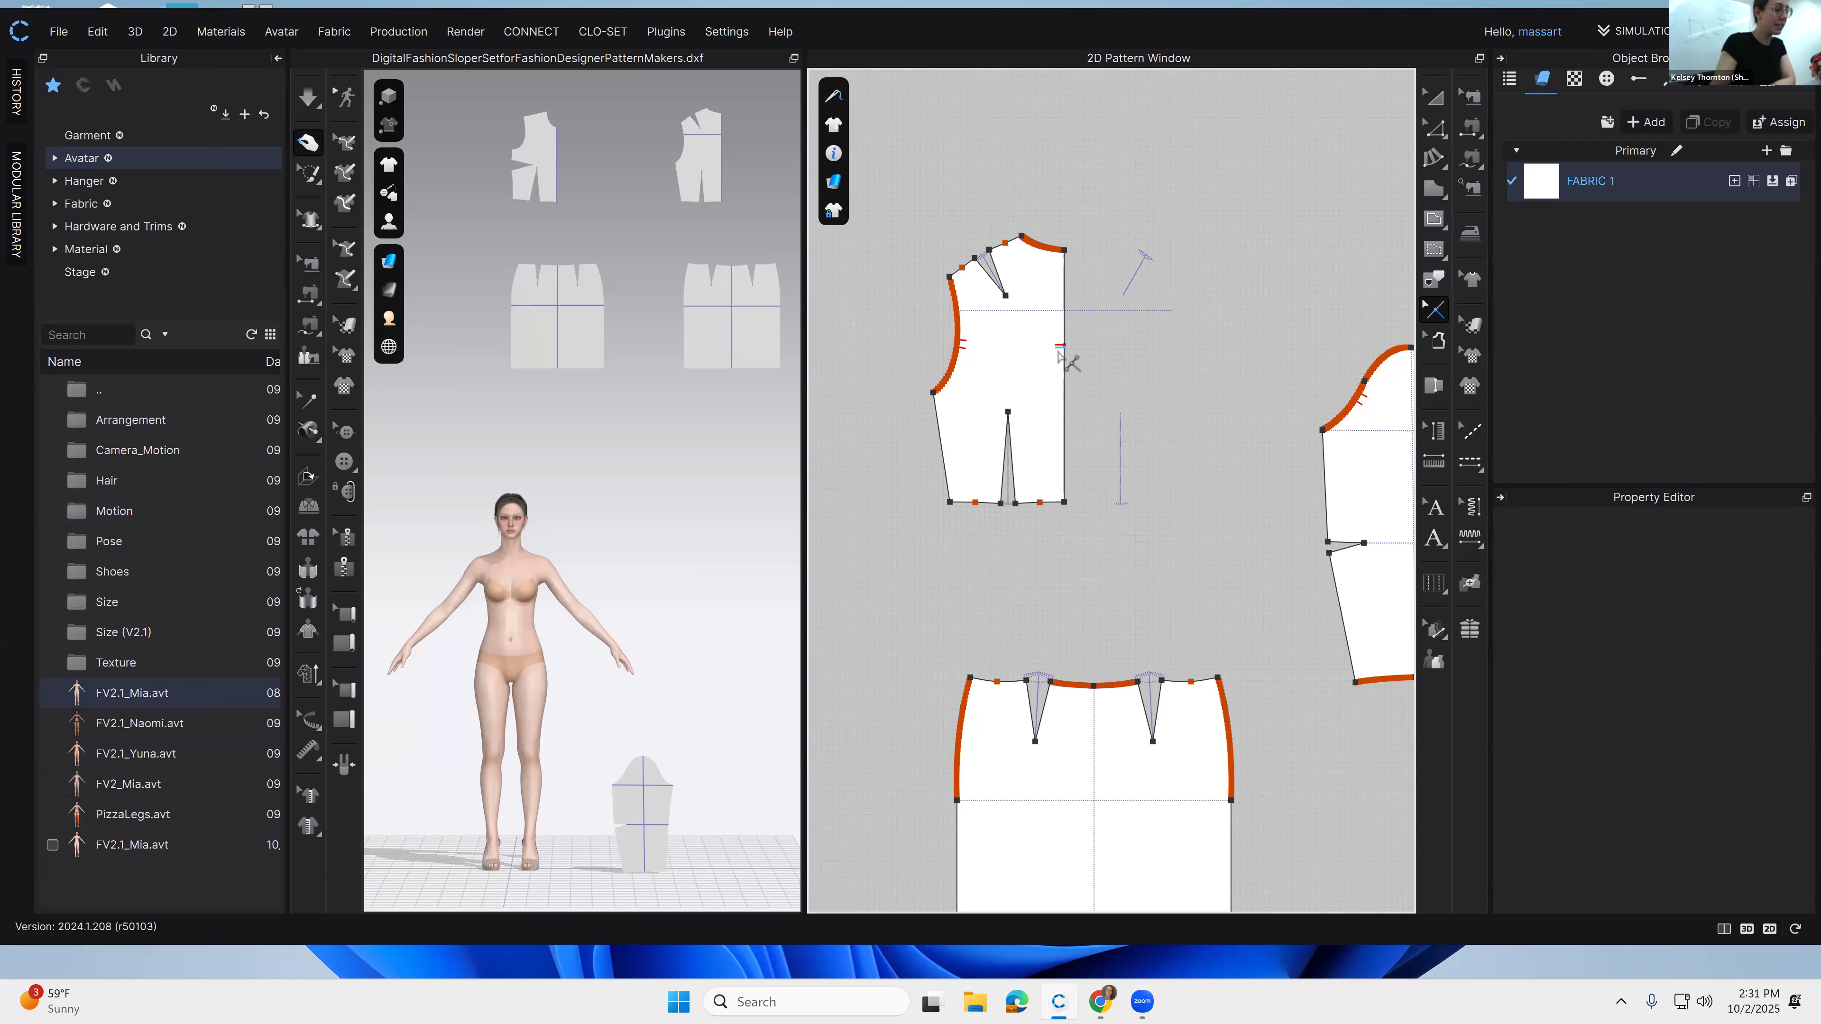
{"action": "scroll", "coordinate": [1066, 358], "scroll_direction": "up", "scroll_amount": 6}
{"action": "scroll", "coordinate": [1249, 316], "scroll_direction": "down", "scroll_amount": 4}
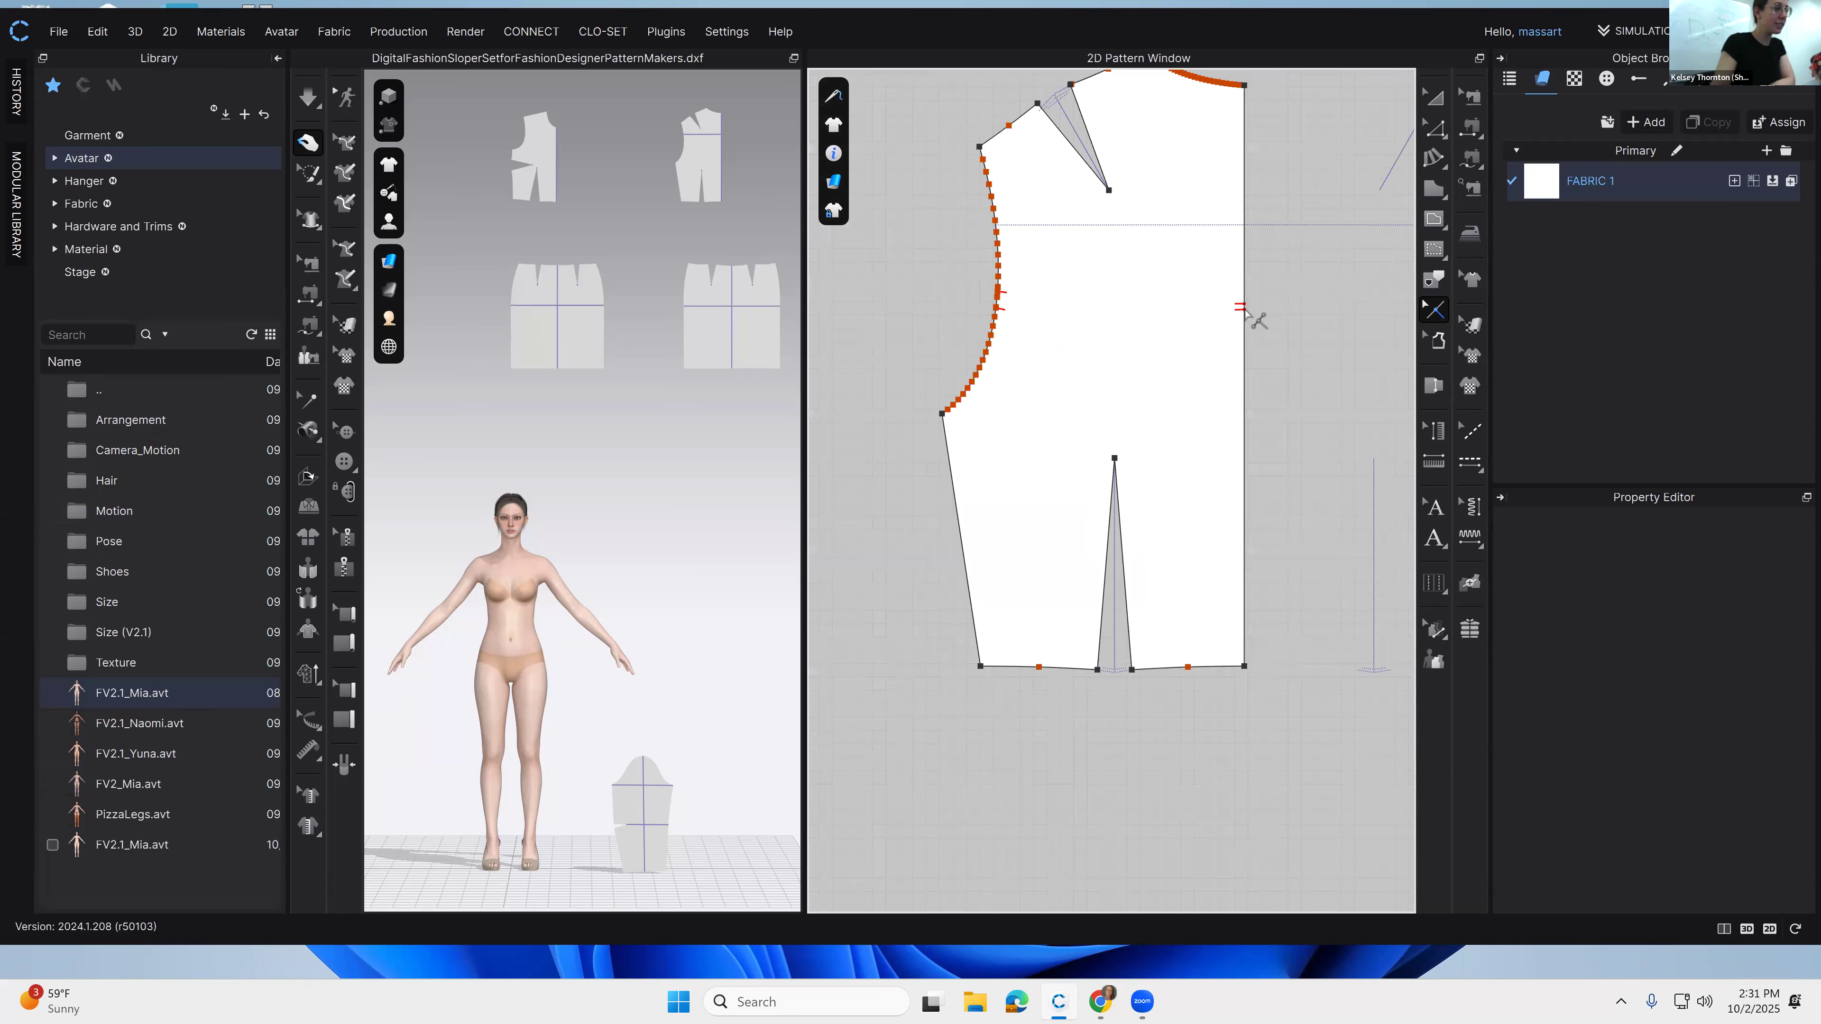
{"action": "left_click", "coordinate": [1238, 314]}
{"action": "key", "text": "Delete"}
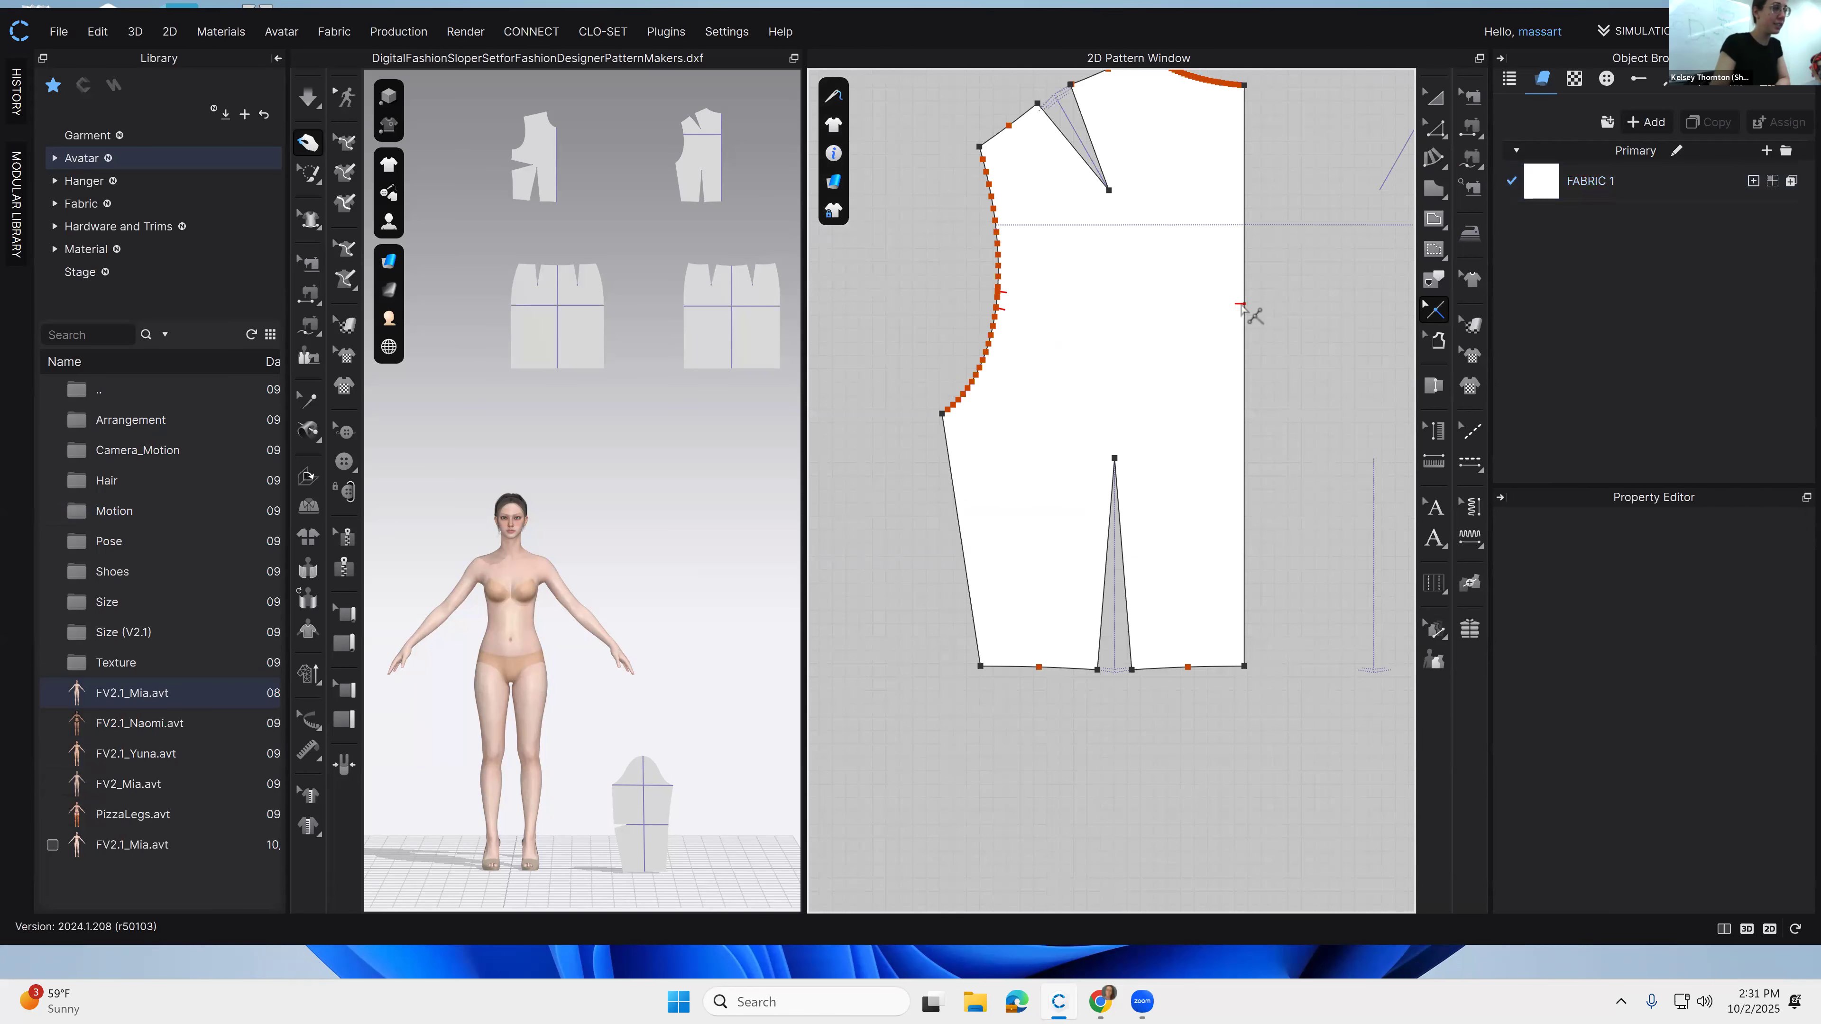
{"action": "scroll", "coordinate": [1139, 368], "scroll_direction": "up", "scroll_amount": 5}
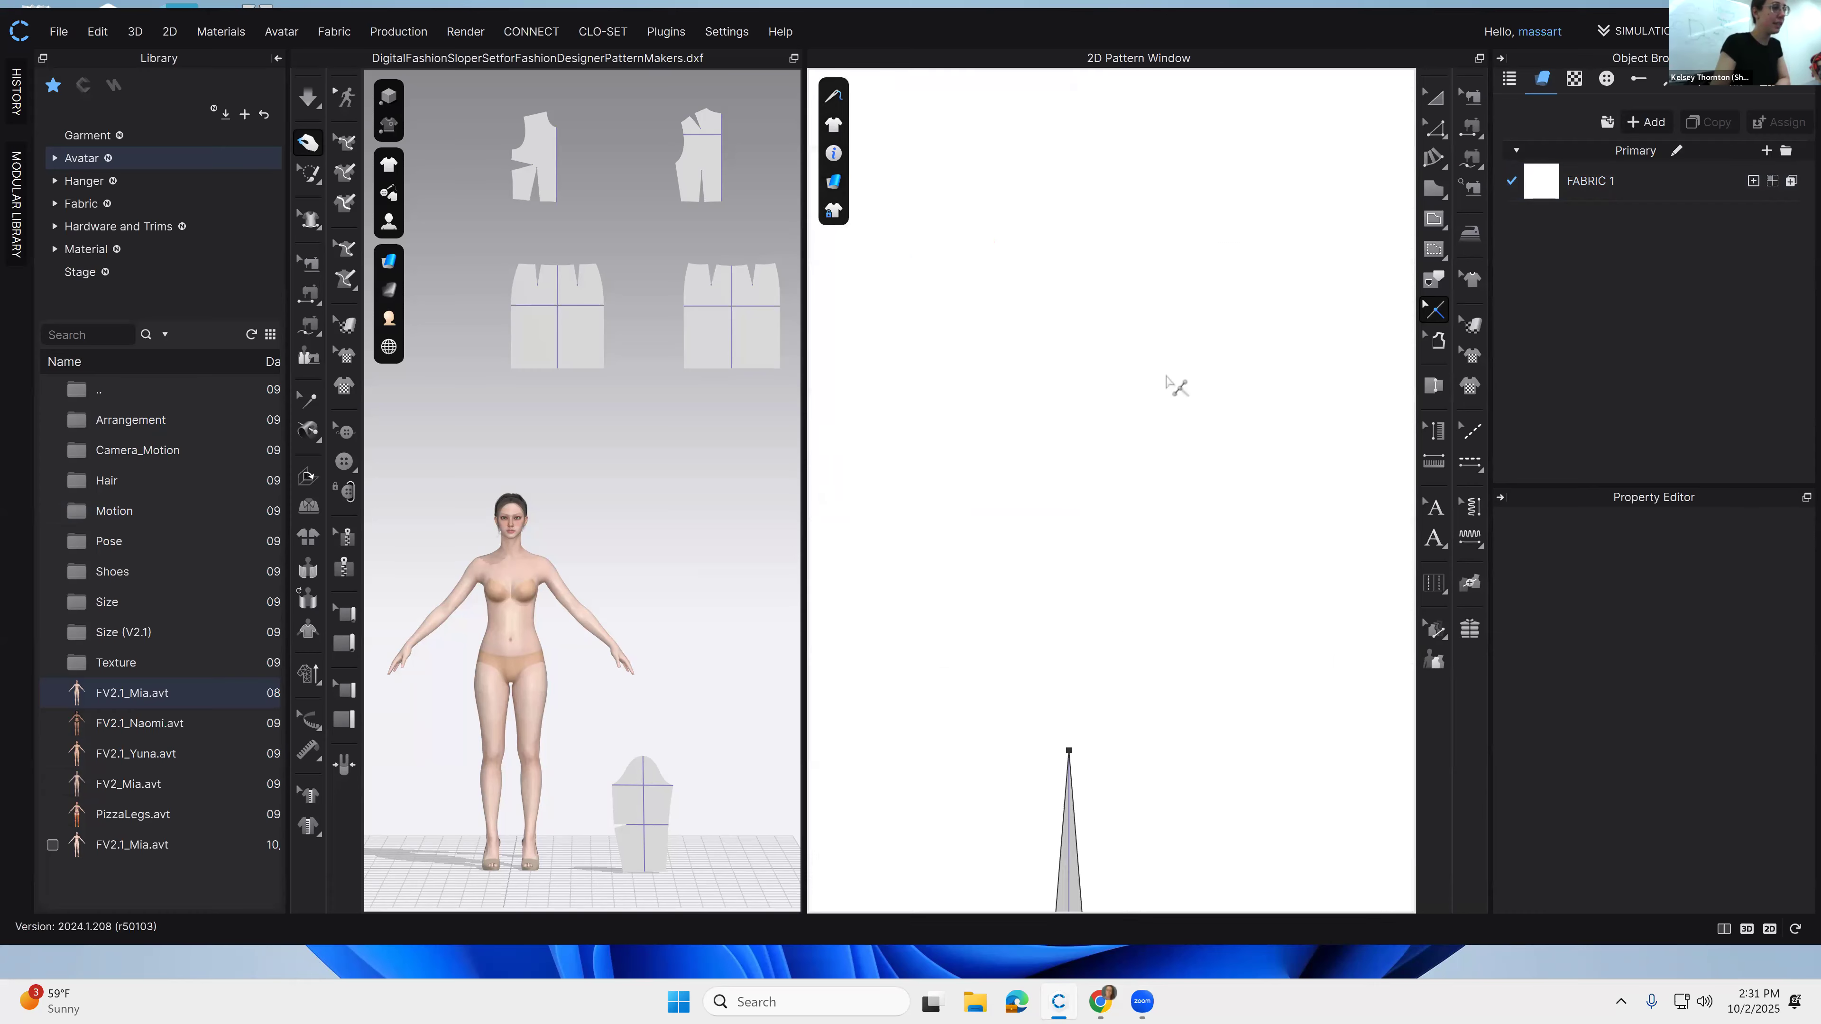
{"action": "scroll", "coordinate": [1176, 387], "scroll_direction": "down", "scroll_amount": 8}
{"action": "middle_click_drag", "start_coordinate": [1292, 472], "coordinate": [1068, 446]}
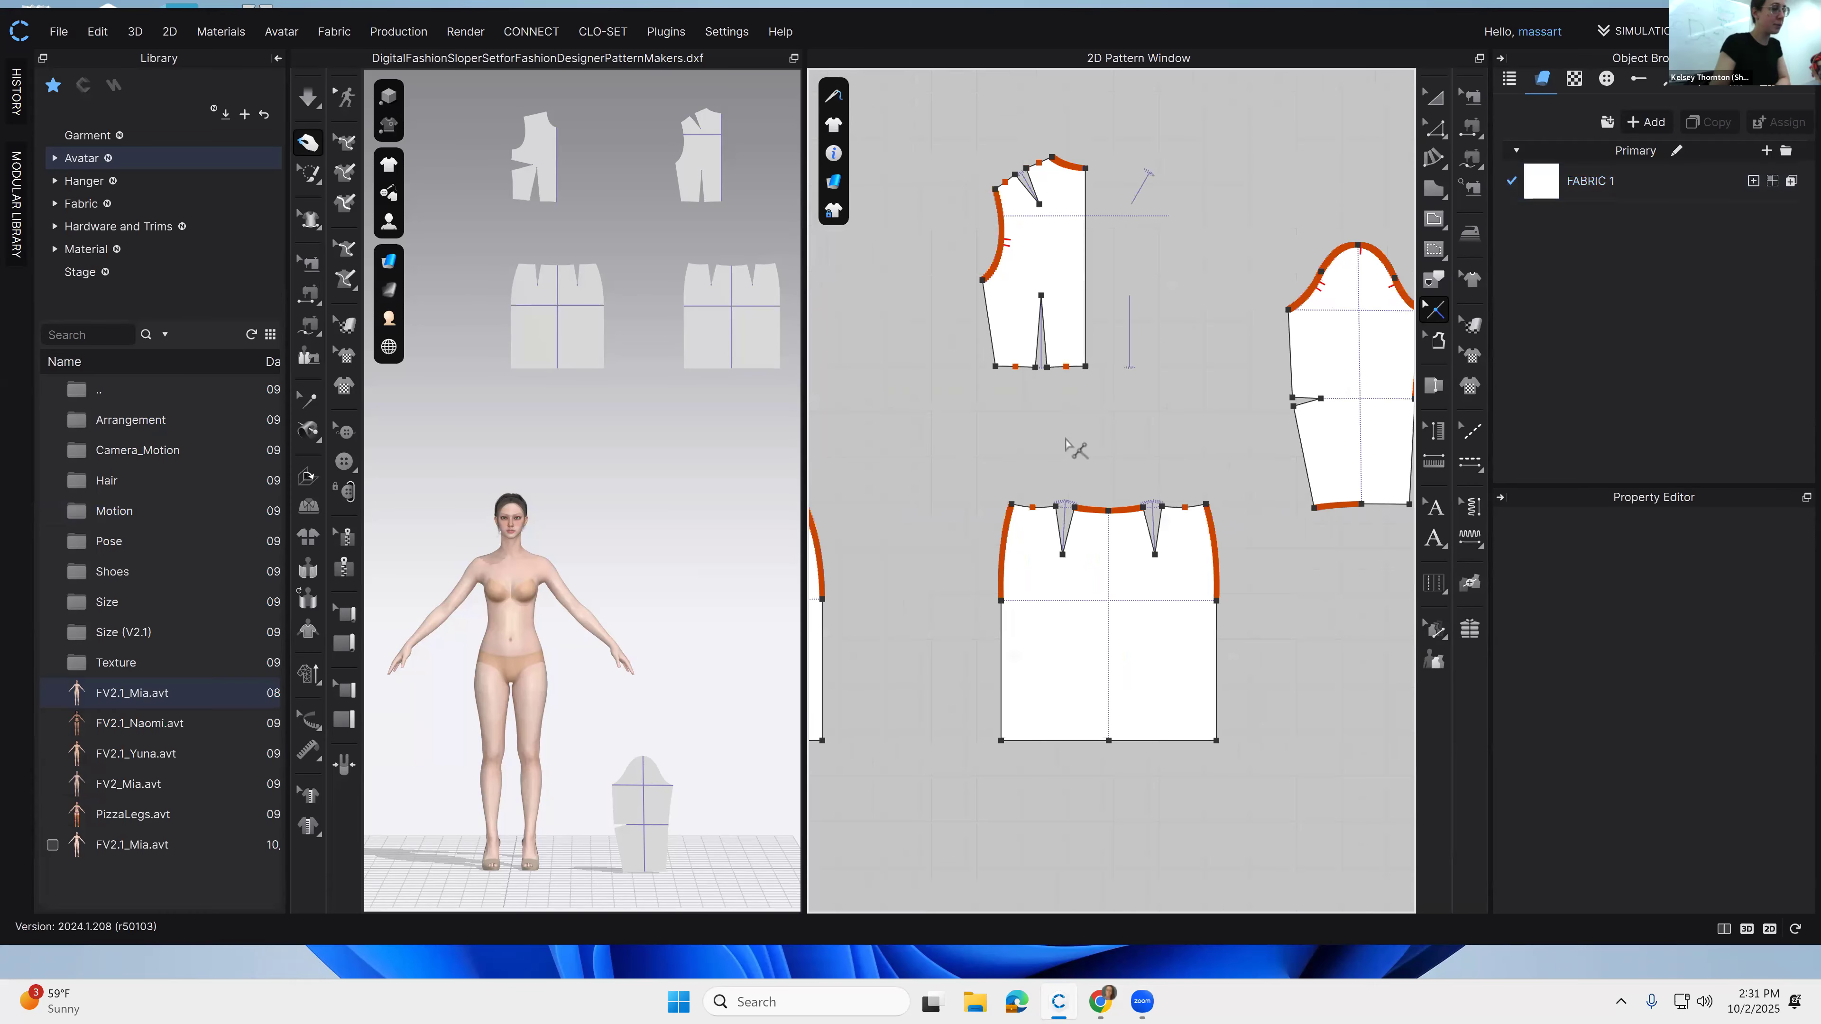
{"action": "scroll", "coordinate": [1057, 439], "scroll_direction": "down", "scroll_amount": 2}
{"action": "middle_click_drag", "start_coordinate": [1184, 410], "coordinate": [1264, 397]}
Step: Unlock all pattern baselines again and switch to the Transform Pattern tool
{"action": "left_click", "coordinate": [1433, 127]}
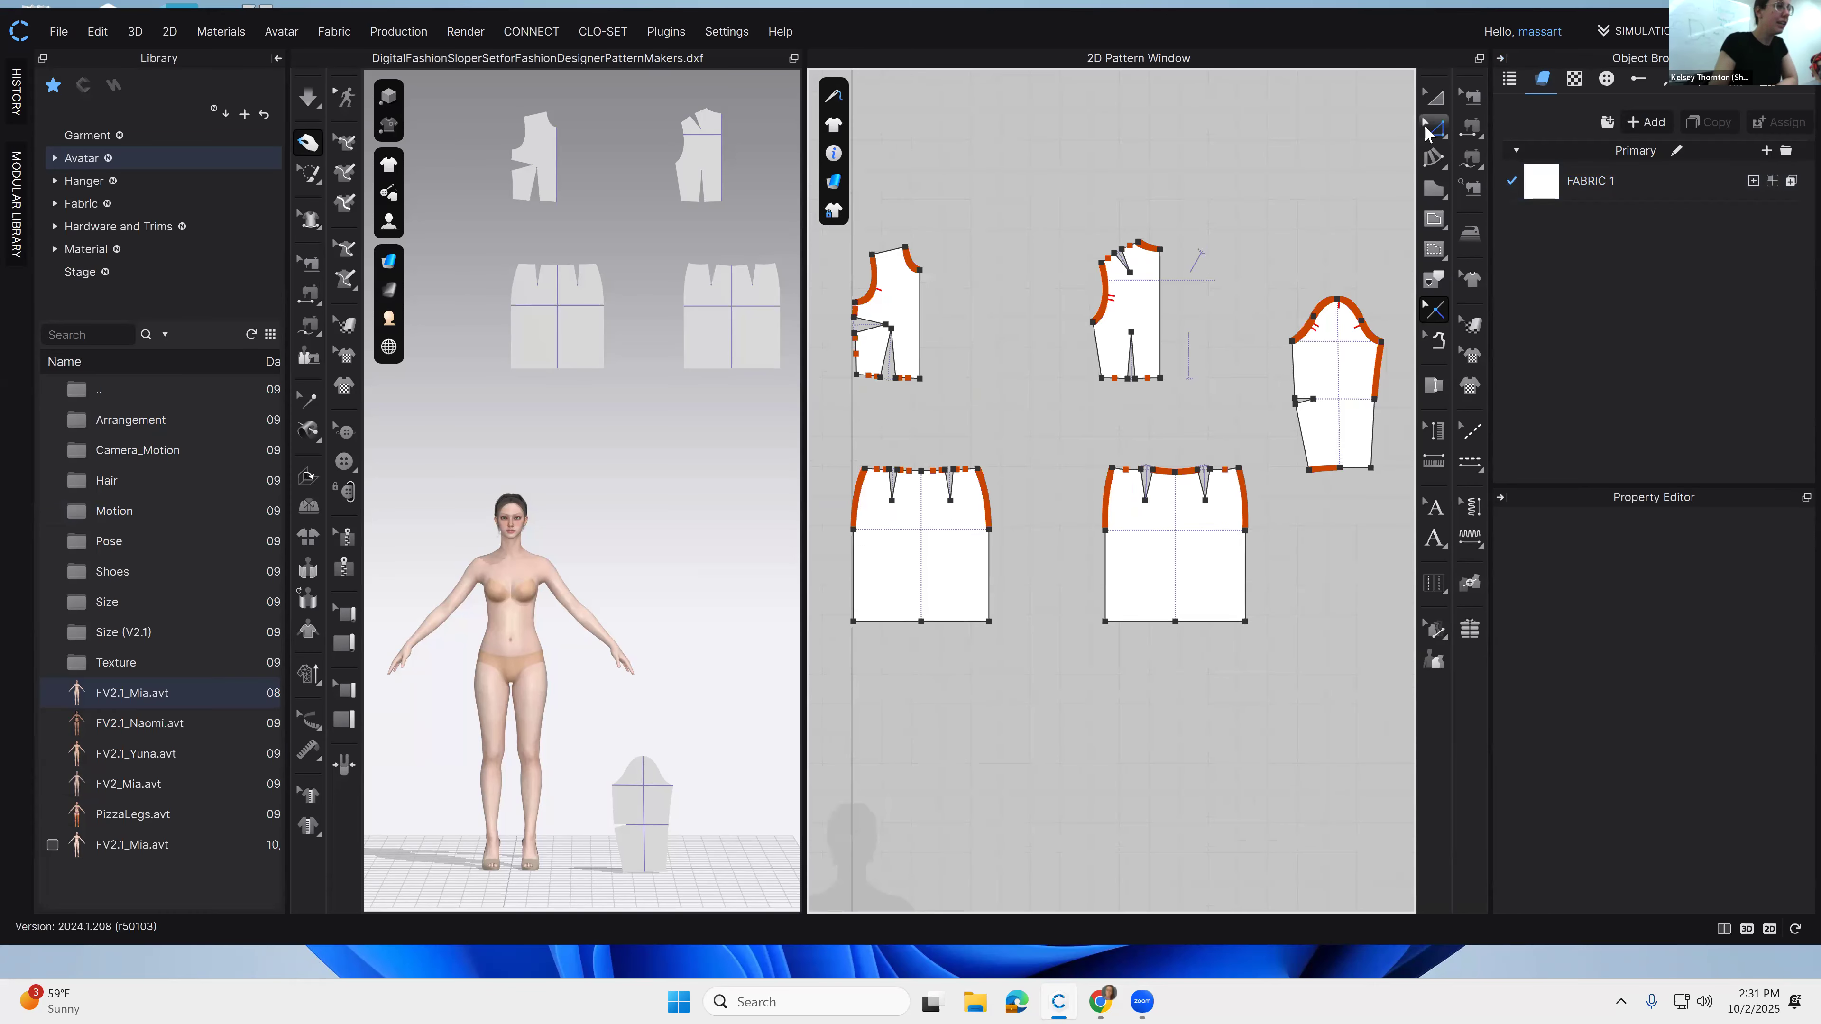
{"action": "left_click", "coordinate": [843, 219]}
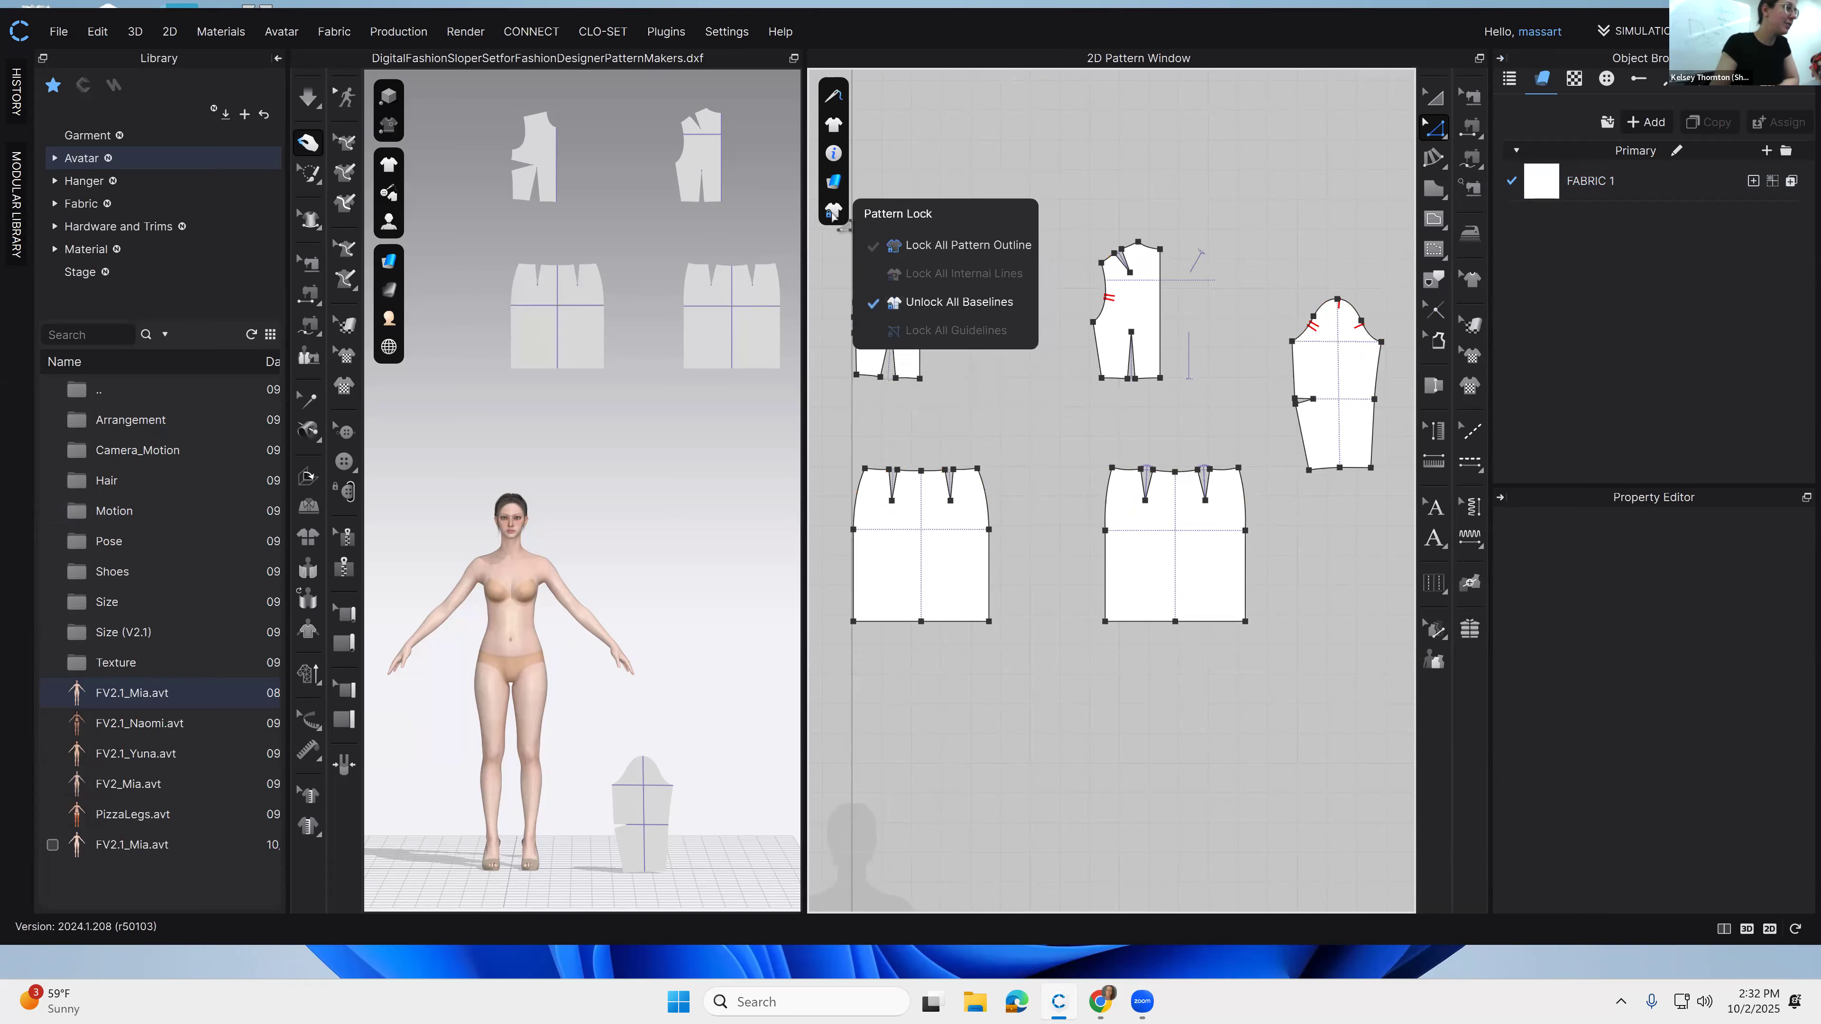
{"action": "mouse_move", "coordinate": [840, 209]}
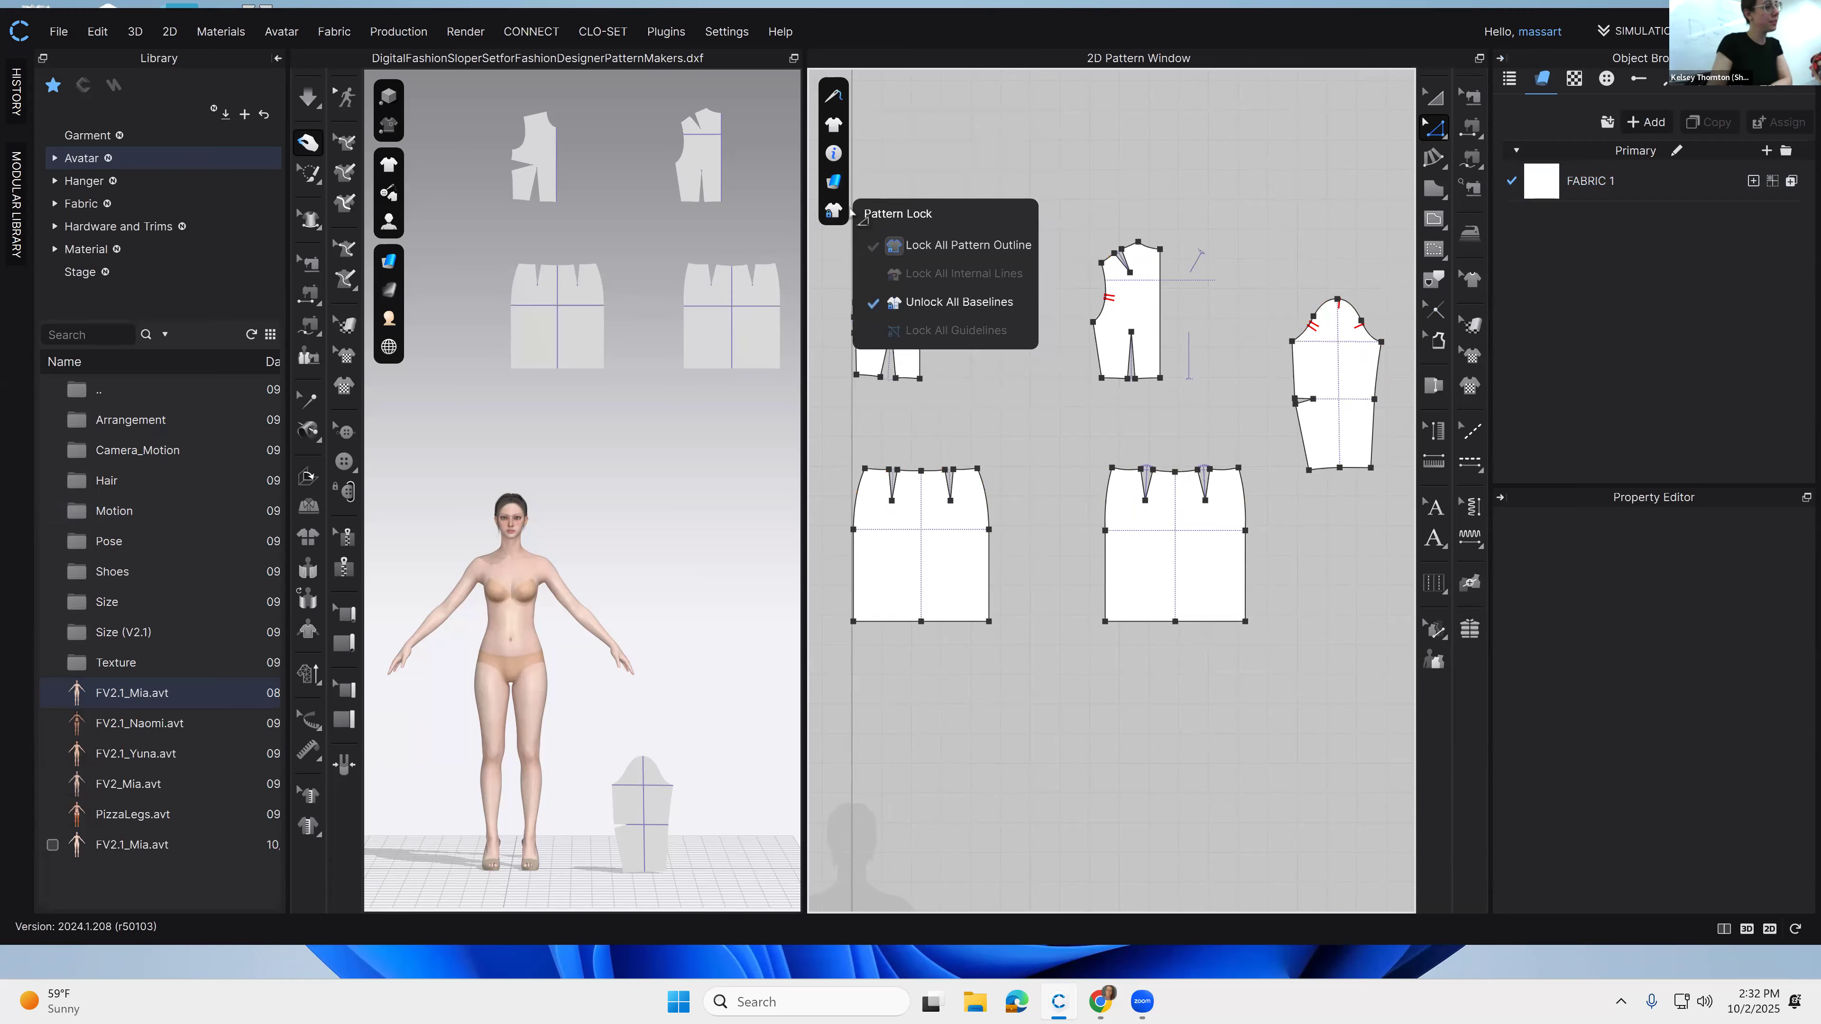
{"action": "key", "text": "a"}
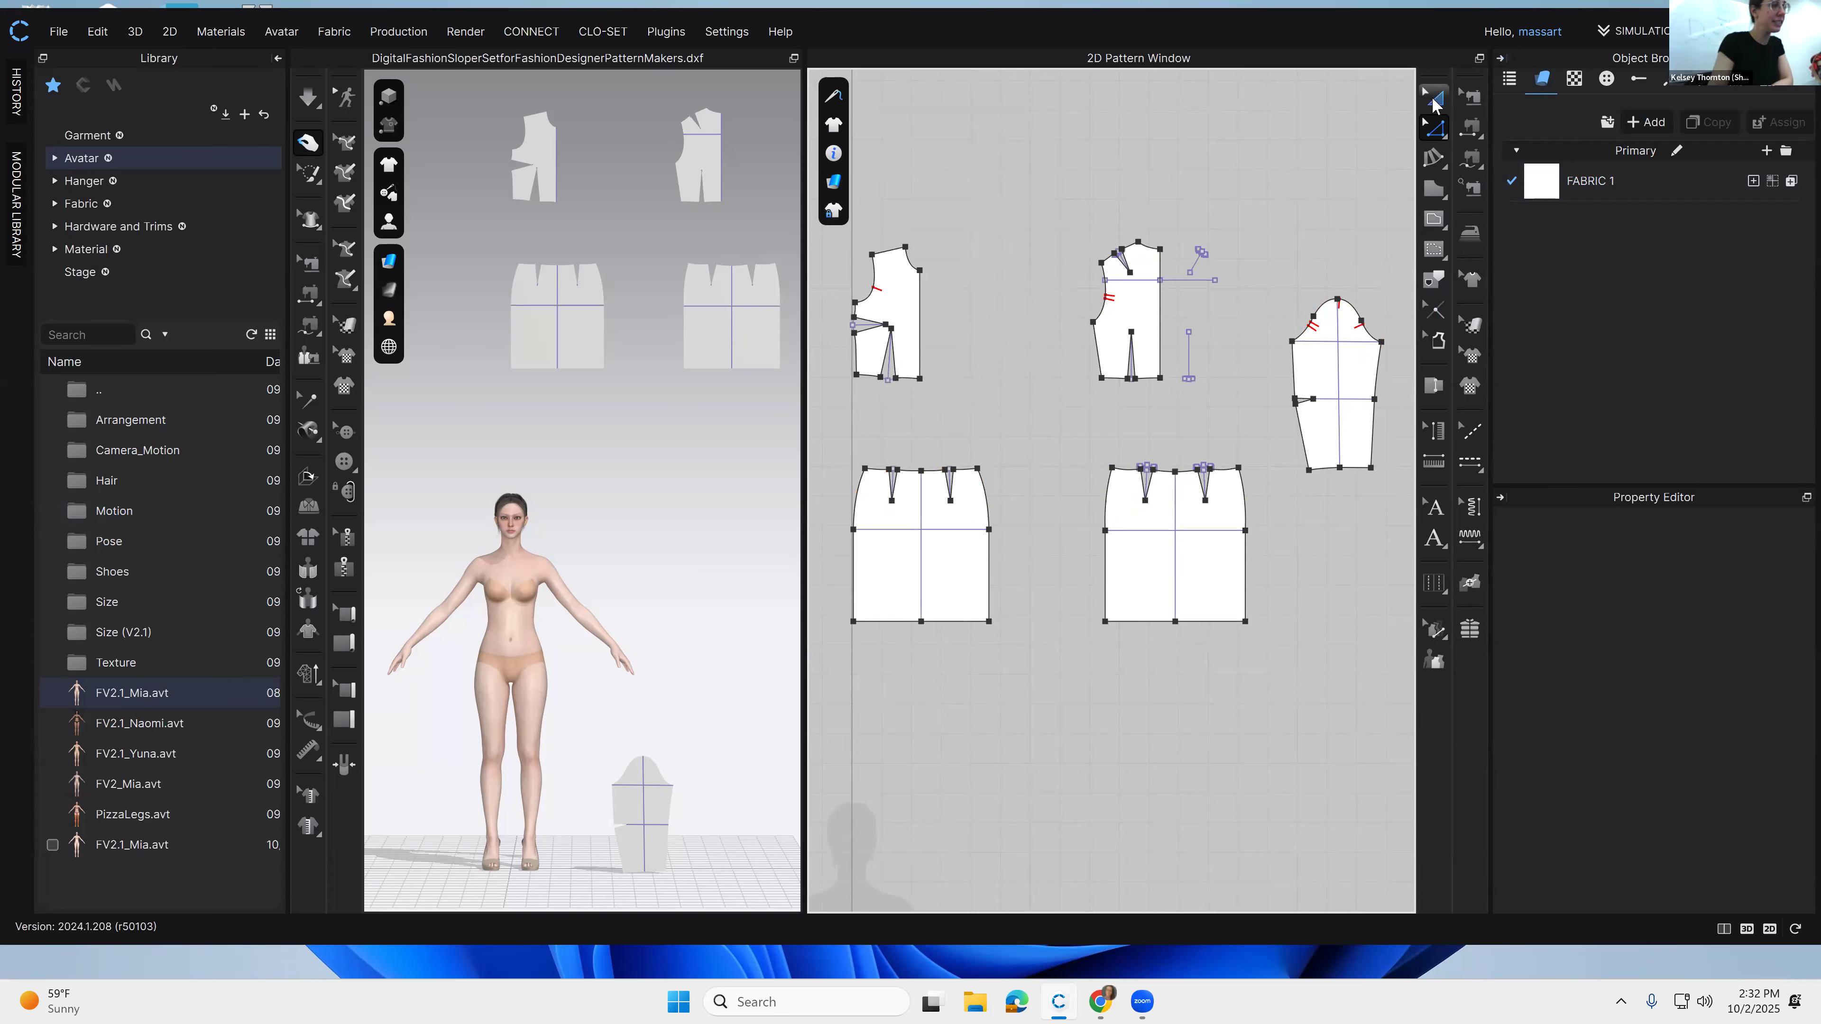
Step: Delete the leftover waist and shoulder dart baselines and the overhanging horizontal baseline beside the half back bodice
{"action": "left_click_drag", "start_coordinate": [1178, 307], "coordinate": [1263, 404]}
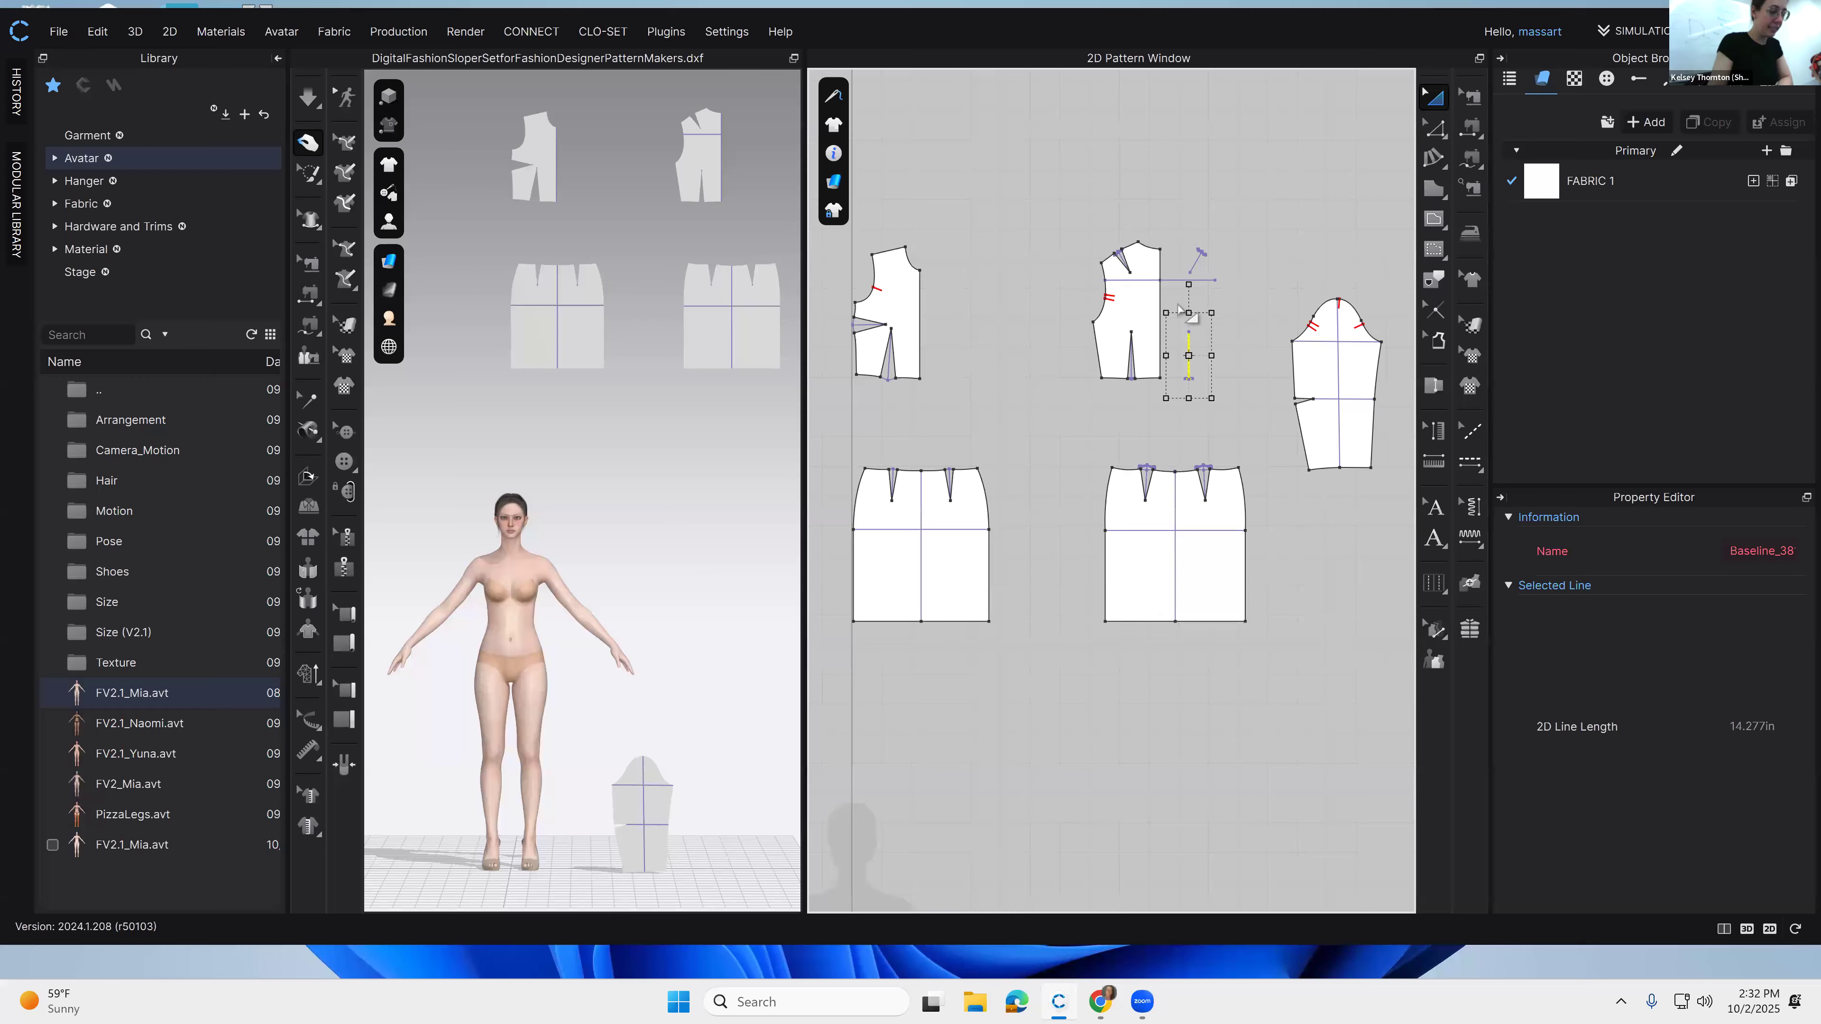
{"action": "key", "text": "Delete"}
{"action": "left_click_drag", "start_coordinate": [1184, 226], "coordinate": [1268, 321]}
{"action": "key", "text": "Delete"}
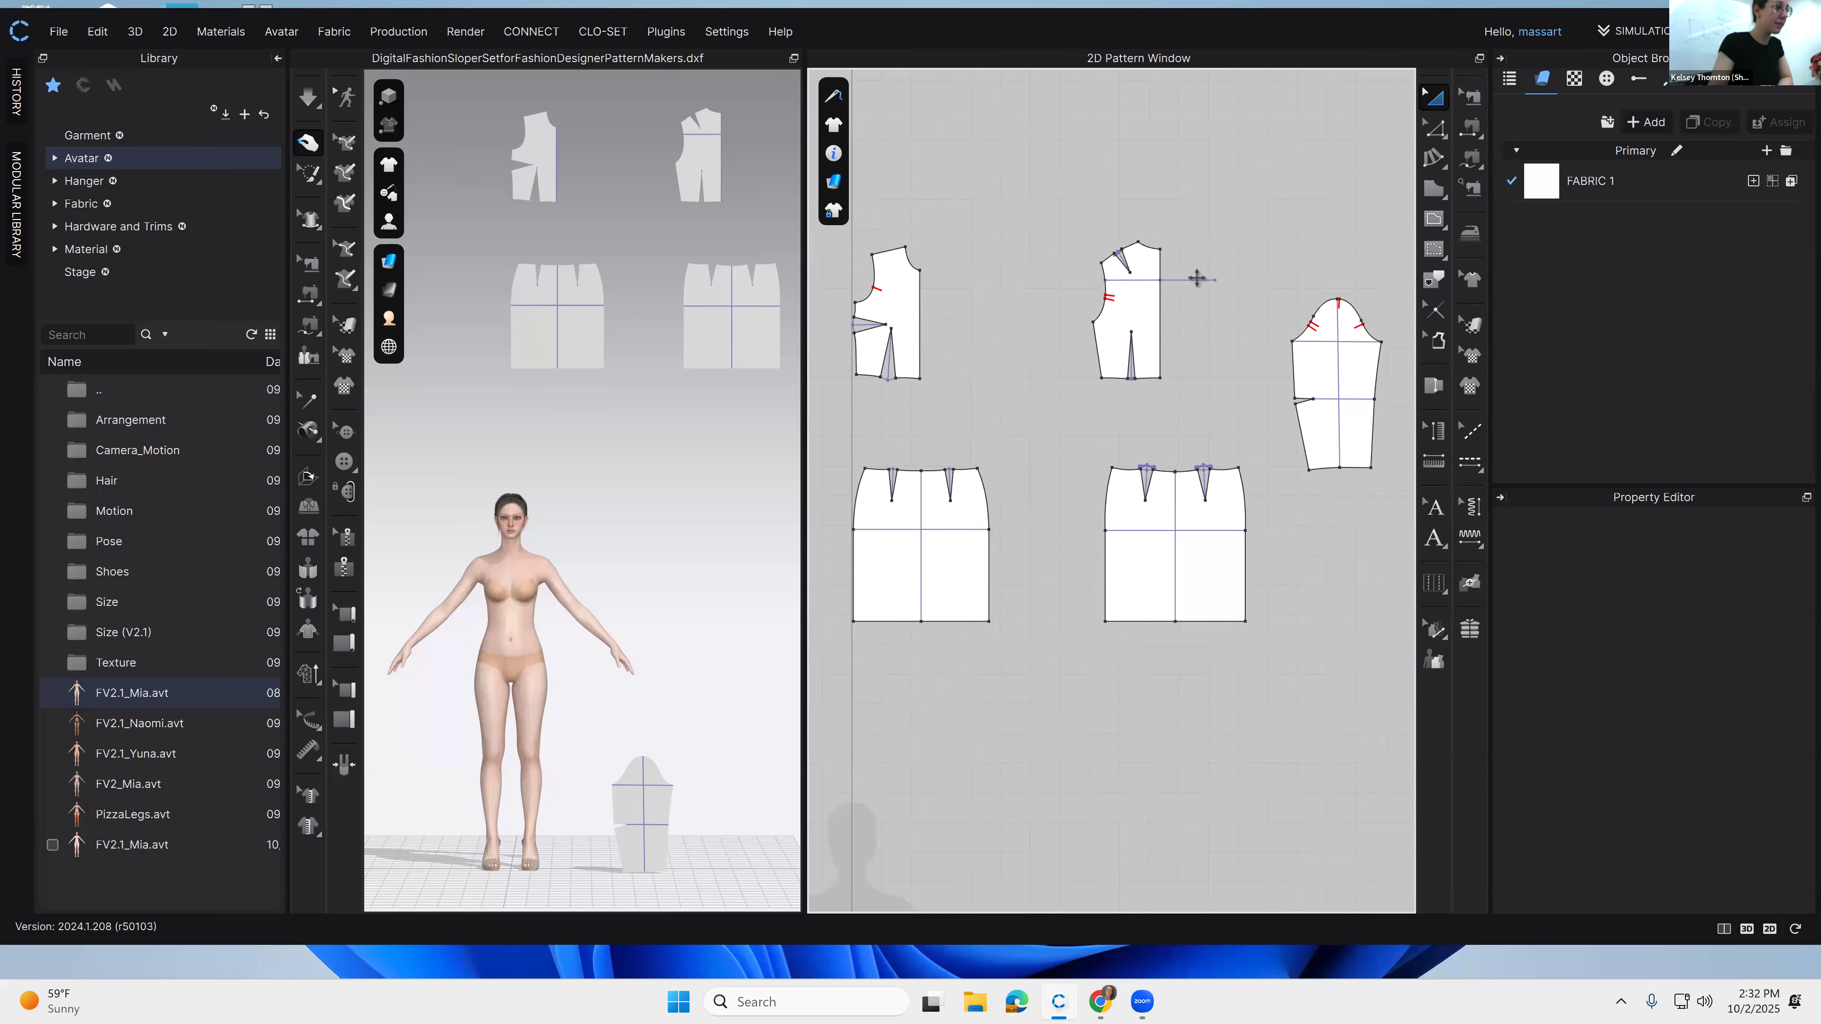
{"action": "left_click", "coordinate": [1198, 279]}
{"action": "key", "text": "Delete"}
Step: Move the vertical baseline off the half back bodice's center back edge and delete it
{"action": "left_click", "coordinate": [1160, 313]}
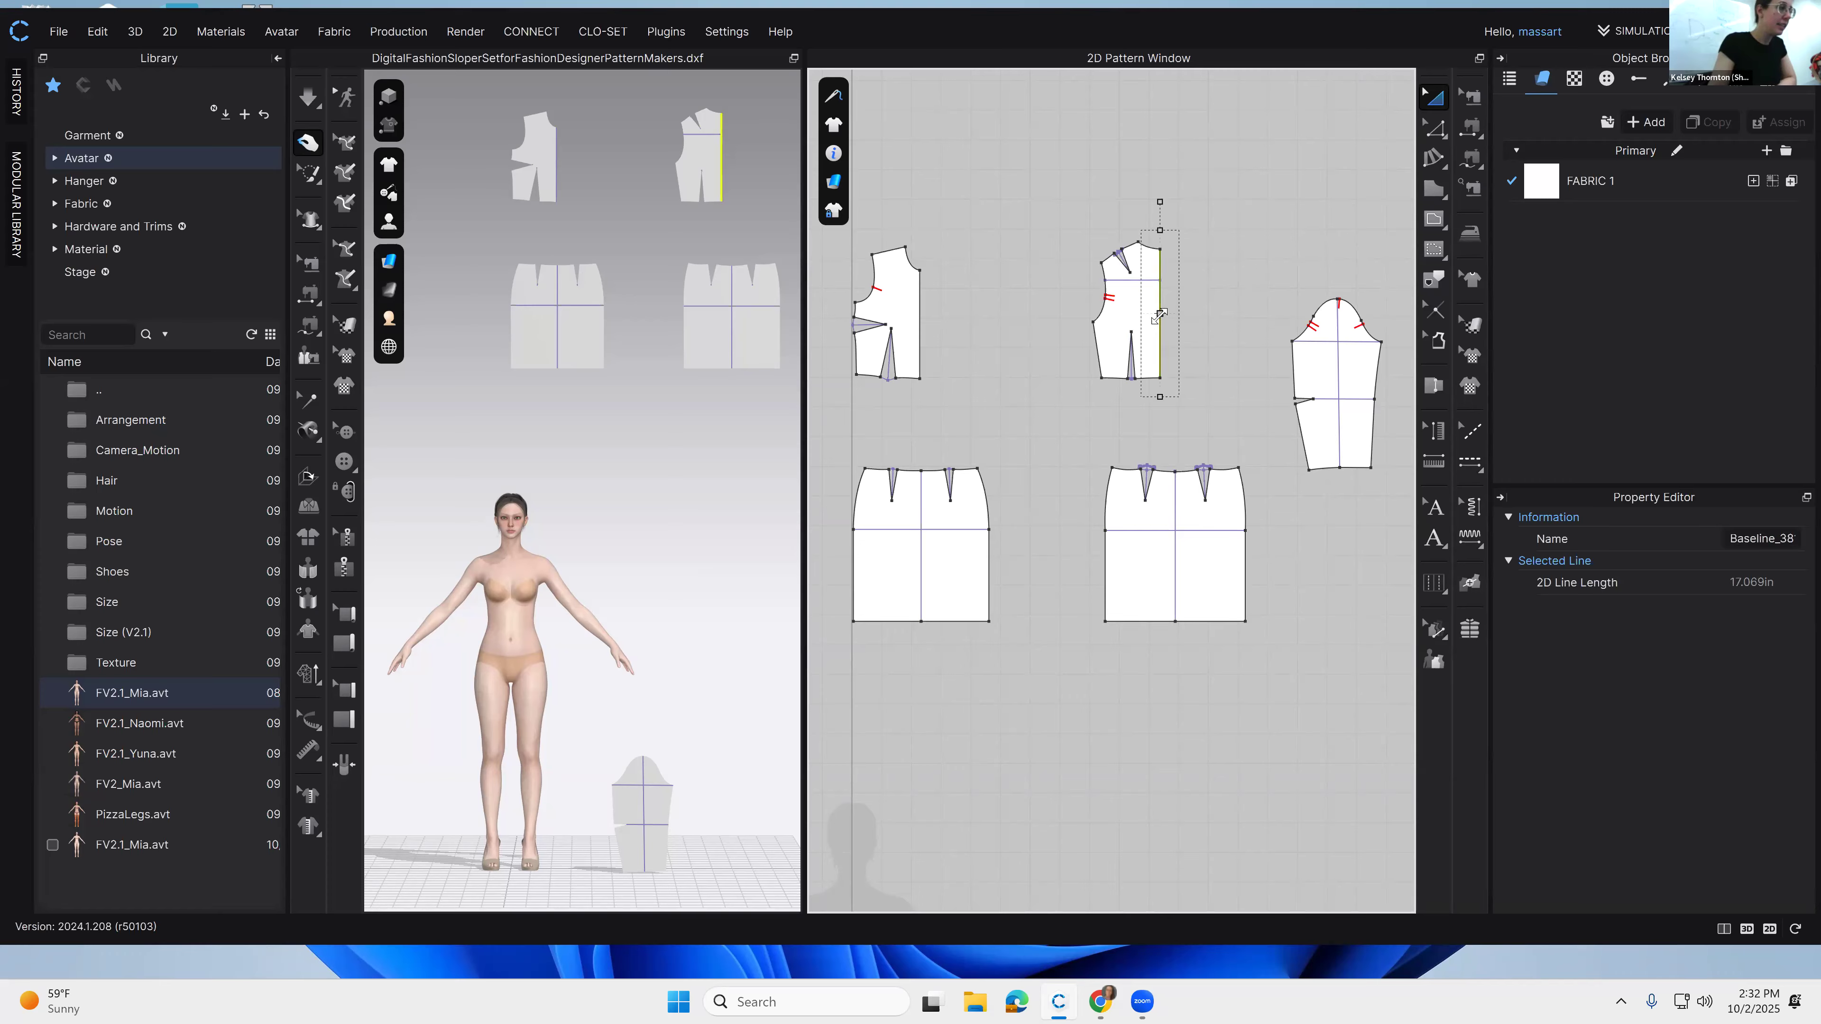
{"action": "left_click", "coordinate": [889, 308]}
{"action": "scroll", "coordinate": [969, 301], "scroll_direction": "up", "scroll_amount": 3}
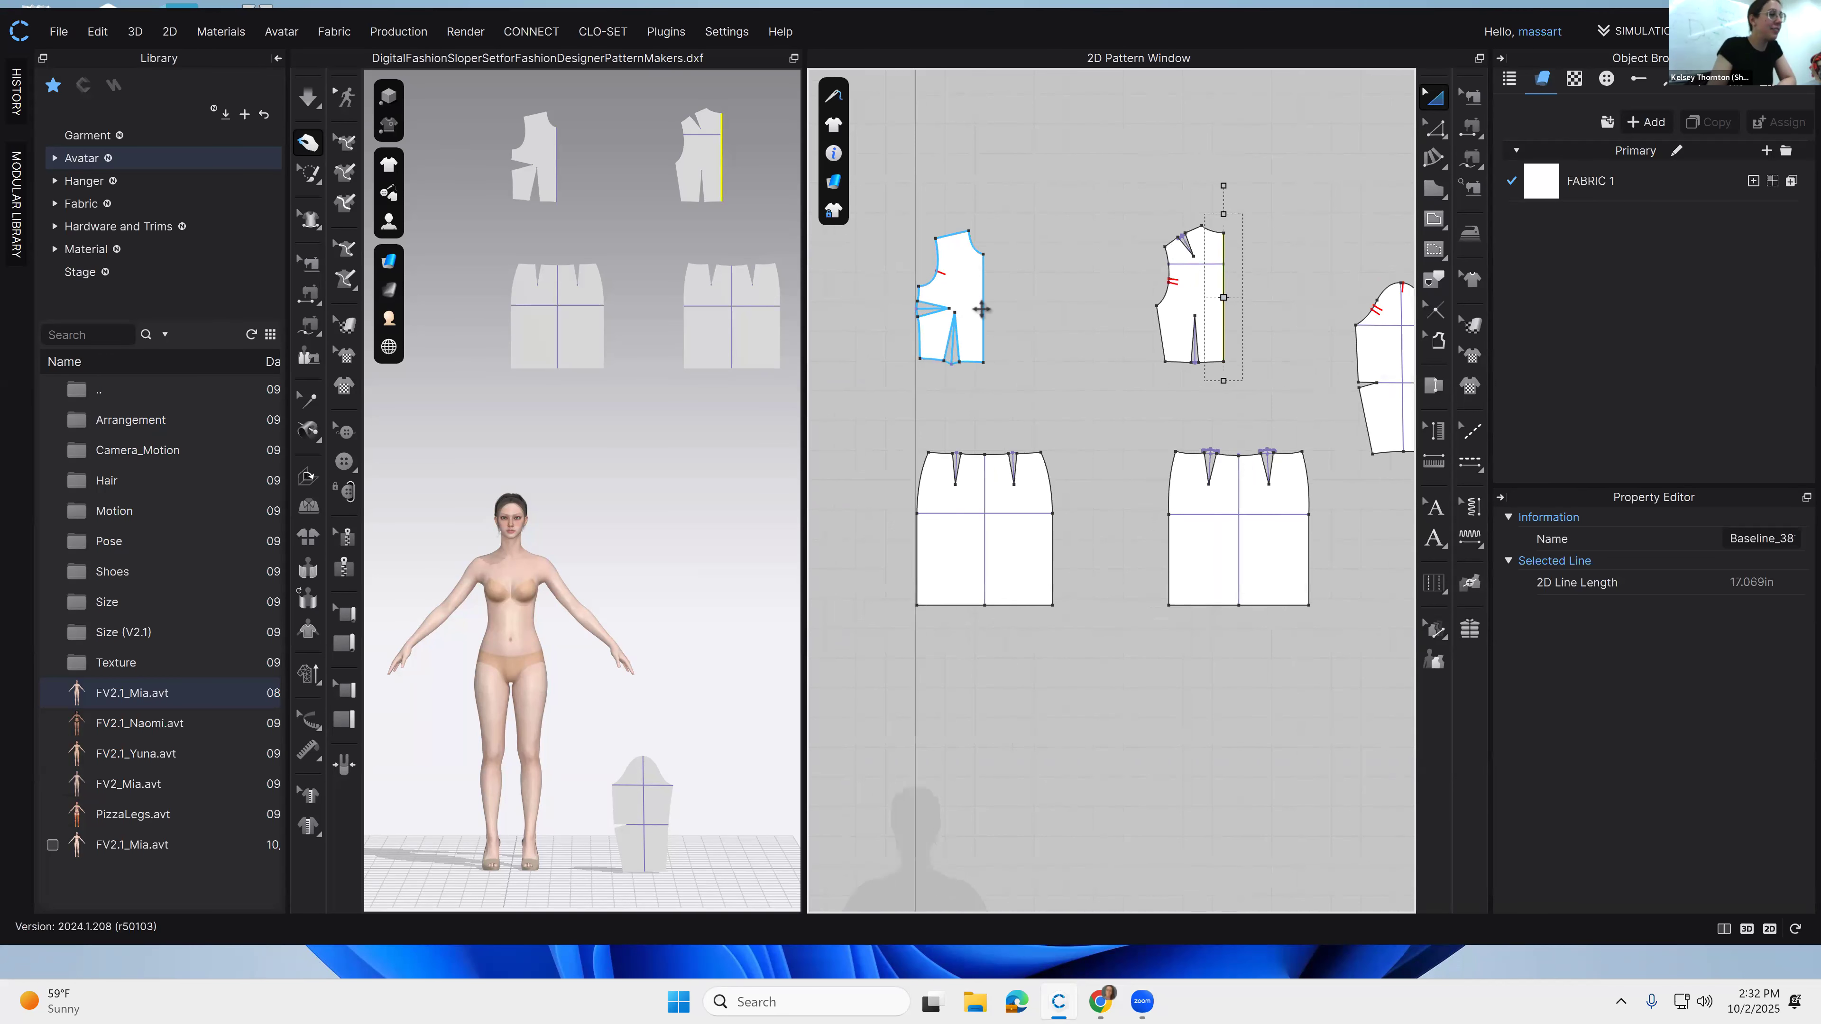
{"action": "scroll", "coordinate": [1167, 429], "scroll_direction": "down", "scroll_amount": 4}
{"action": "scroll", "coordinate": [1187, 358], "scroll_direction": "up", "scroll_amount": 2}
{"action": "left_click", "coordinate": [1083, 378]}
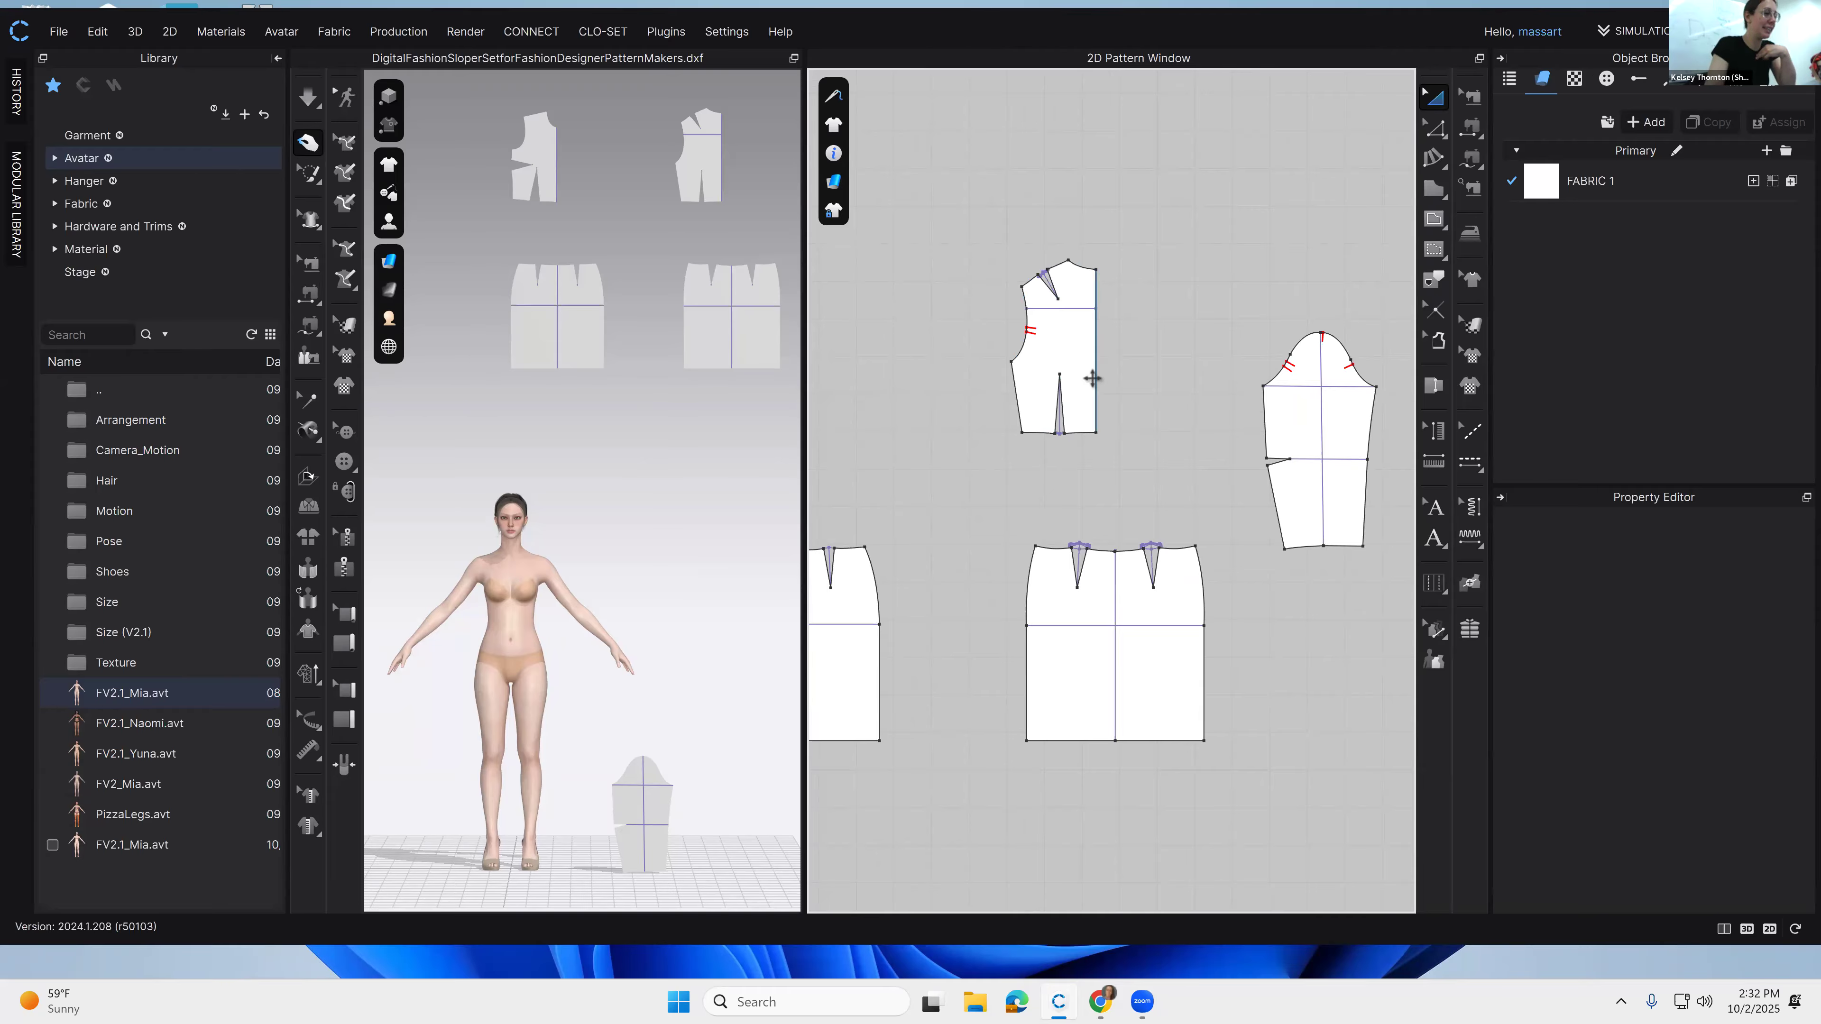
{"action": "left_click_drag", "start_coordinate": [1091, 378], "coordinate": [1141, 316]}
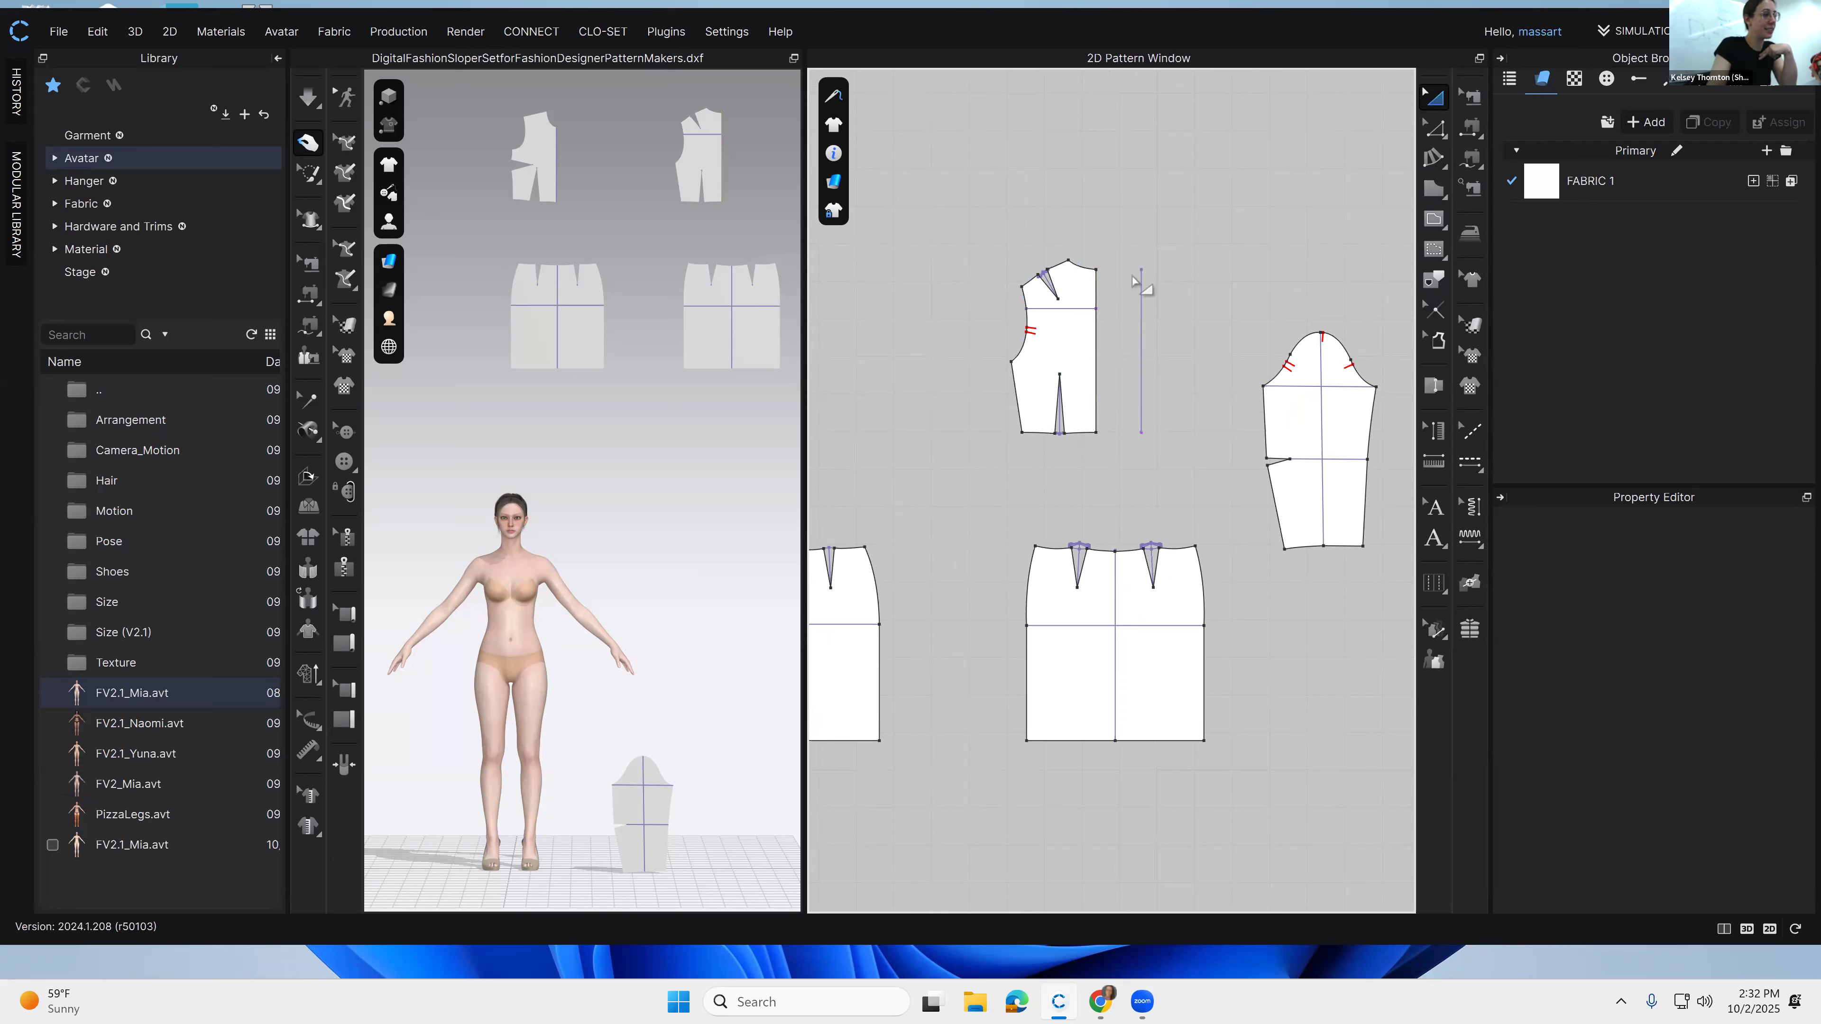
{"action": "left_click", "coordinate": [1138, 334]}
{"action": "key", "text": "Delete"}
Step: Check the half front bodice's center front edge for an overlapping baseline
{"action": "middle_click_drag", "start_coordinate": [1077, 460], "coordinate": [1203, 411]}
{"action": "left_click", "coordinate": [919, 328]}
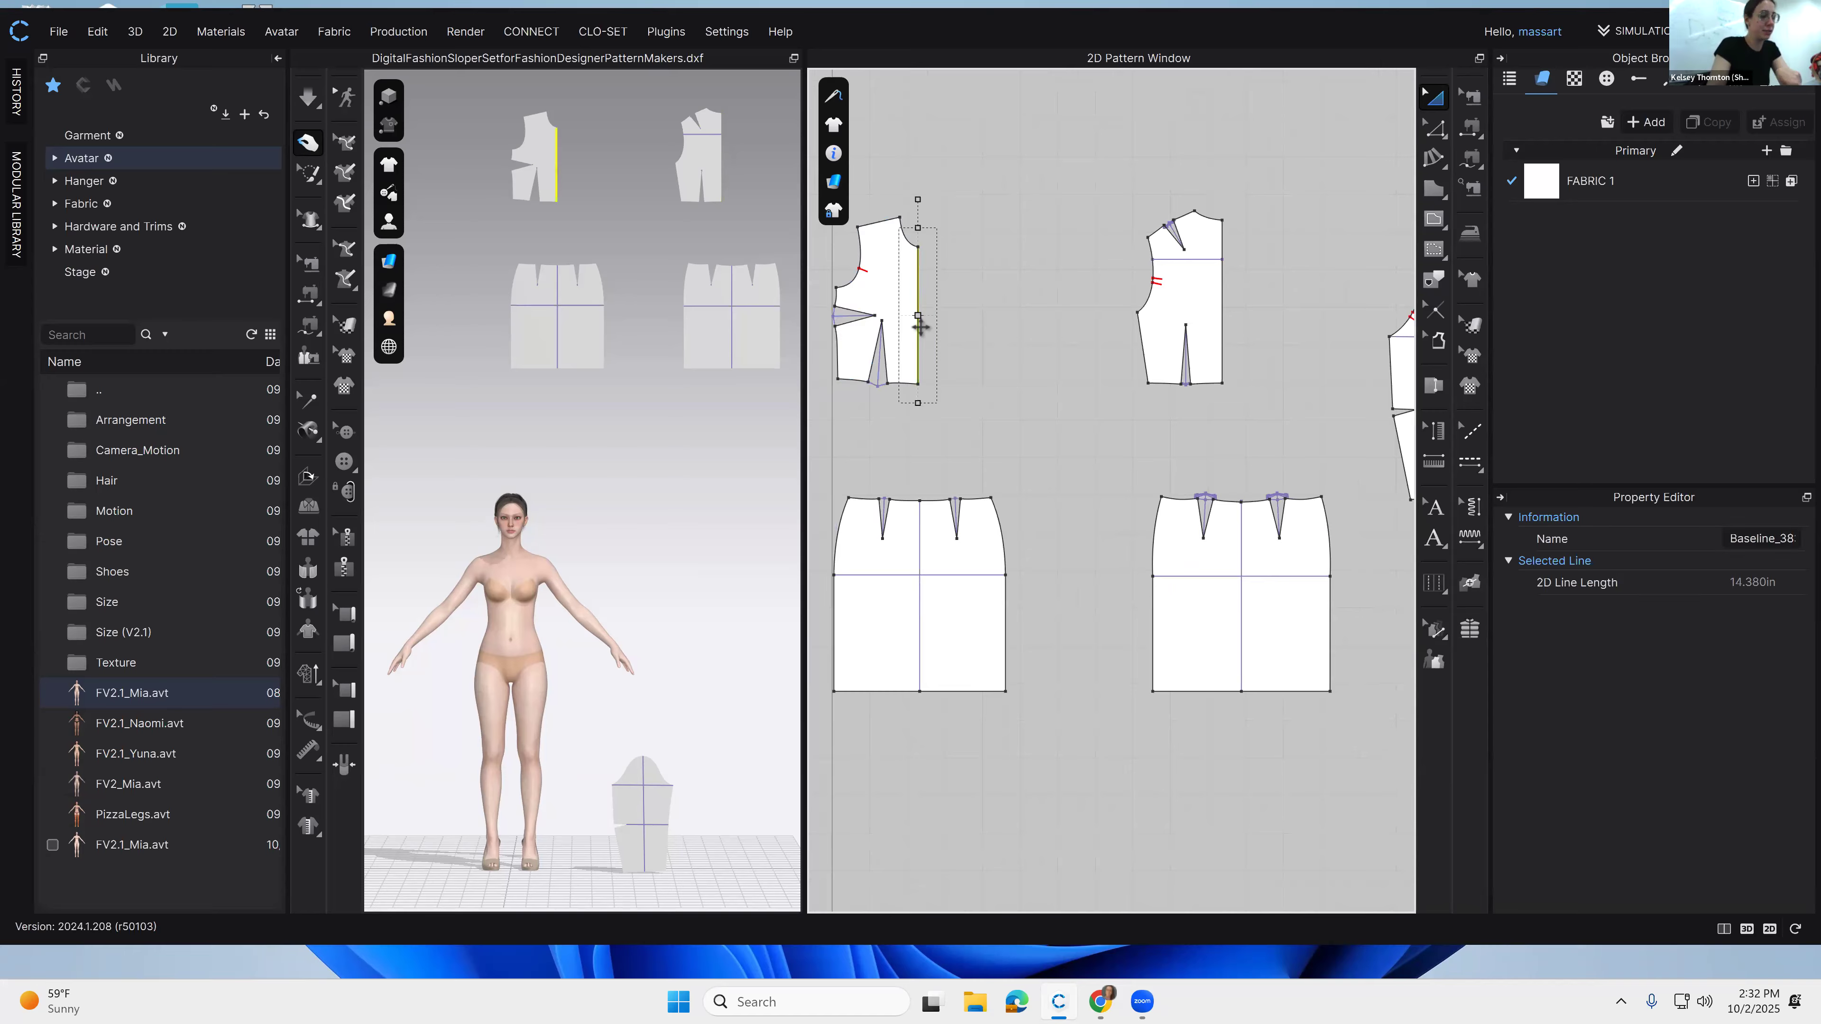
{"action": "left_click", "coordinate": [1051, 524]}
{"action": "middle_click_drag", "start_coordinate": [1100, 489], "coordinate": [1124, 365]}
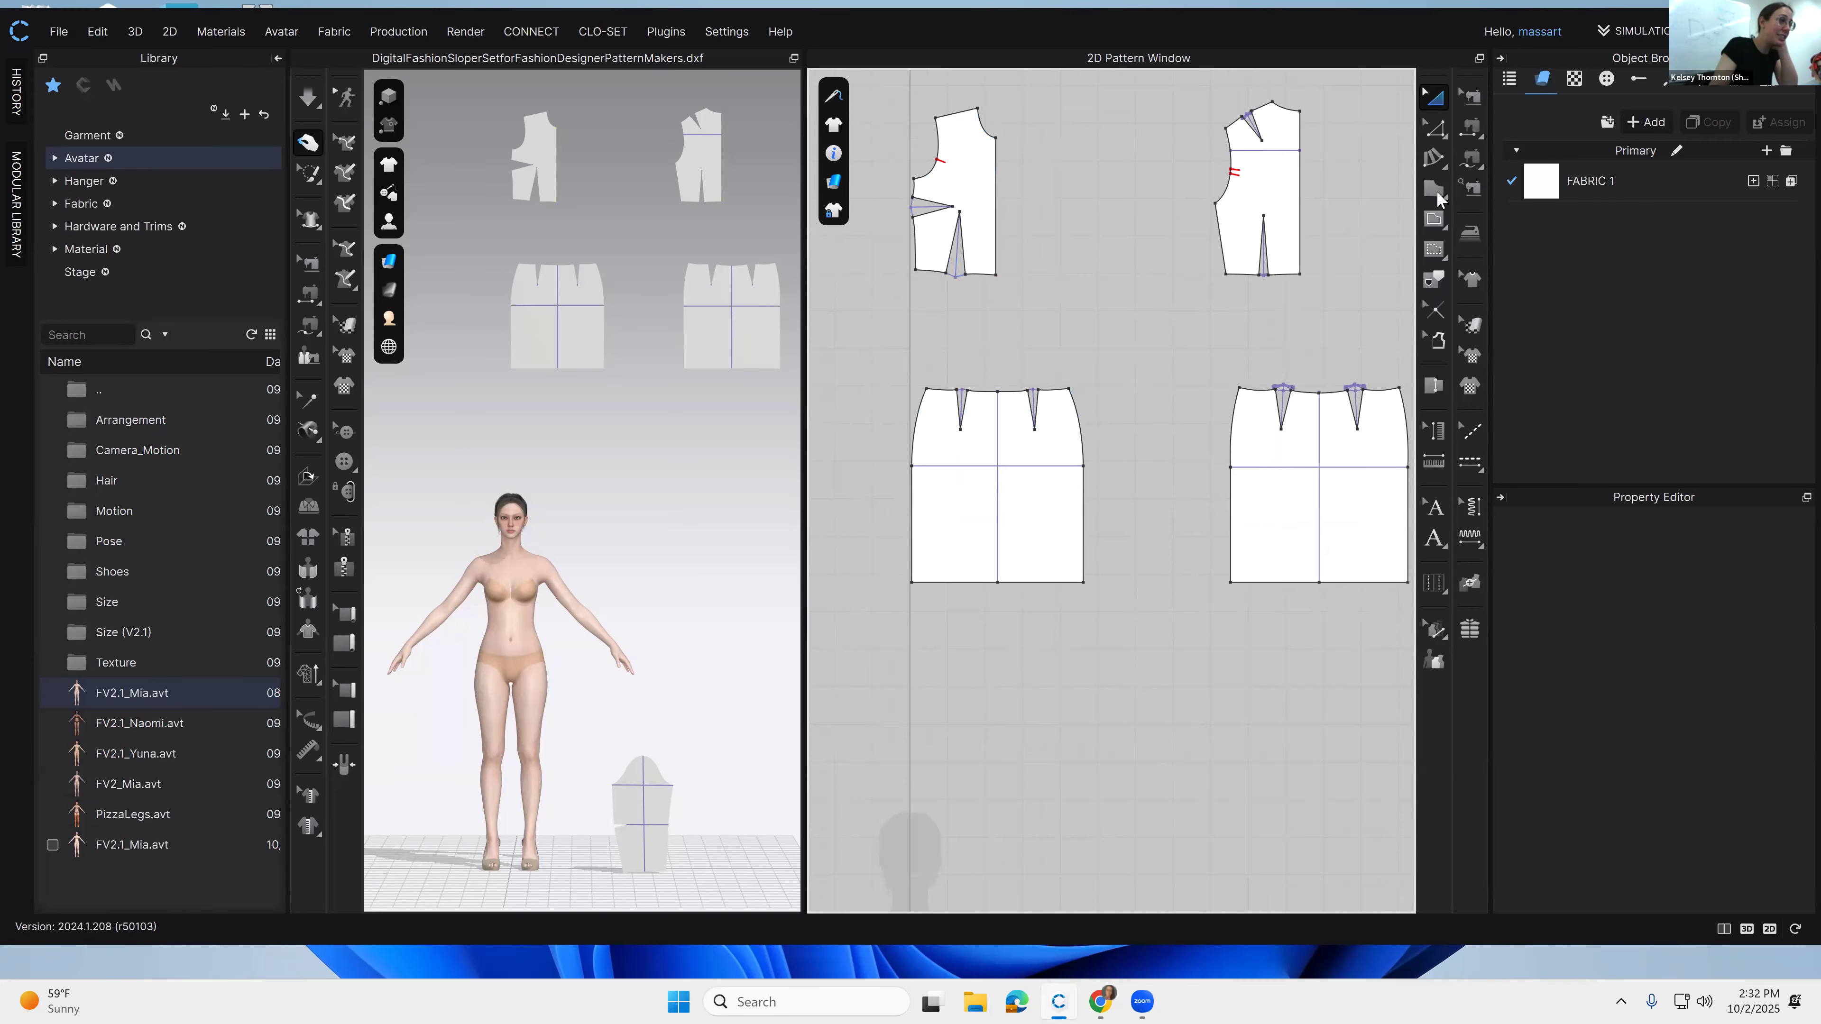
Step: Select the right half of the skirt pattern below the front bodice with Edit Pattern and delete it, leaving a half pattern
{"action": "left_click", "coordinate": [1432, 135]}
{"action": "middle_click_drag", "start_coordinate": [1126, 467], "coordinate": [1023, 348]}
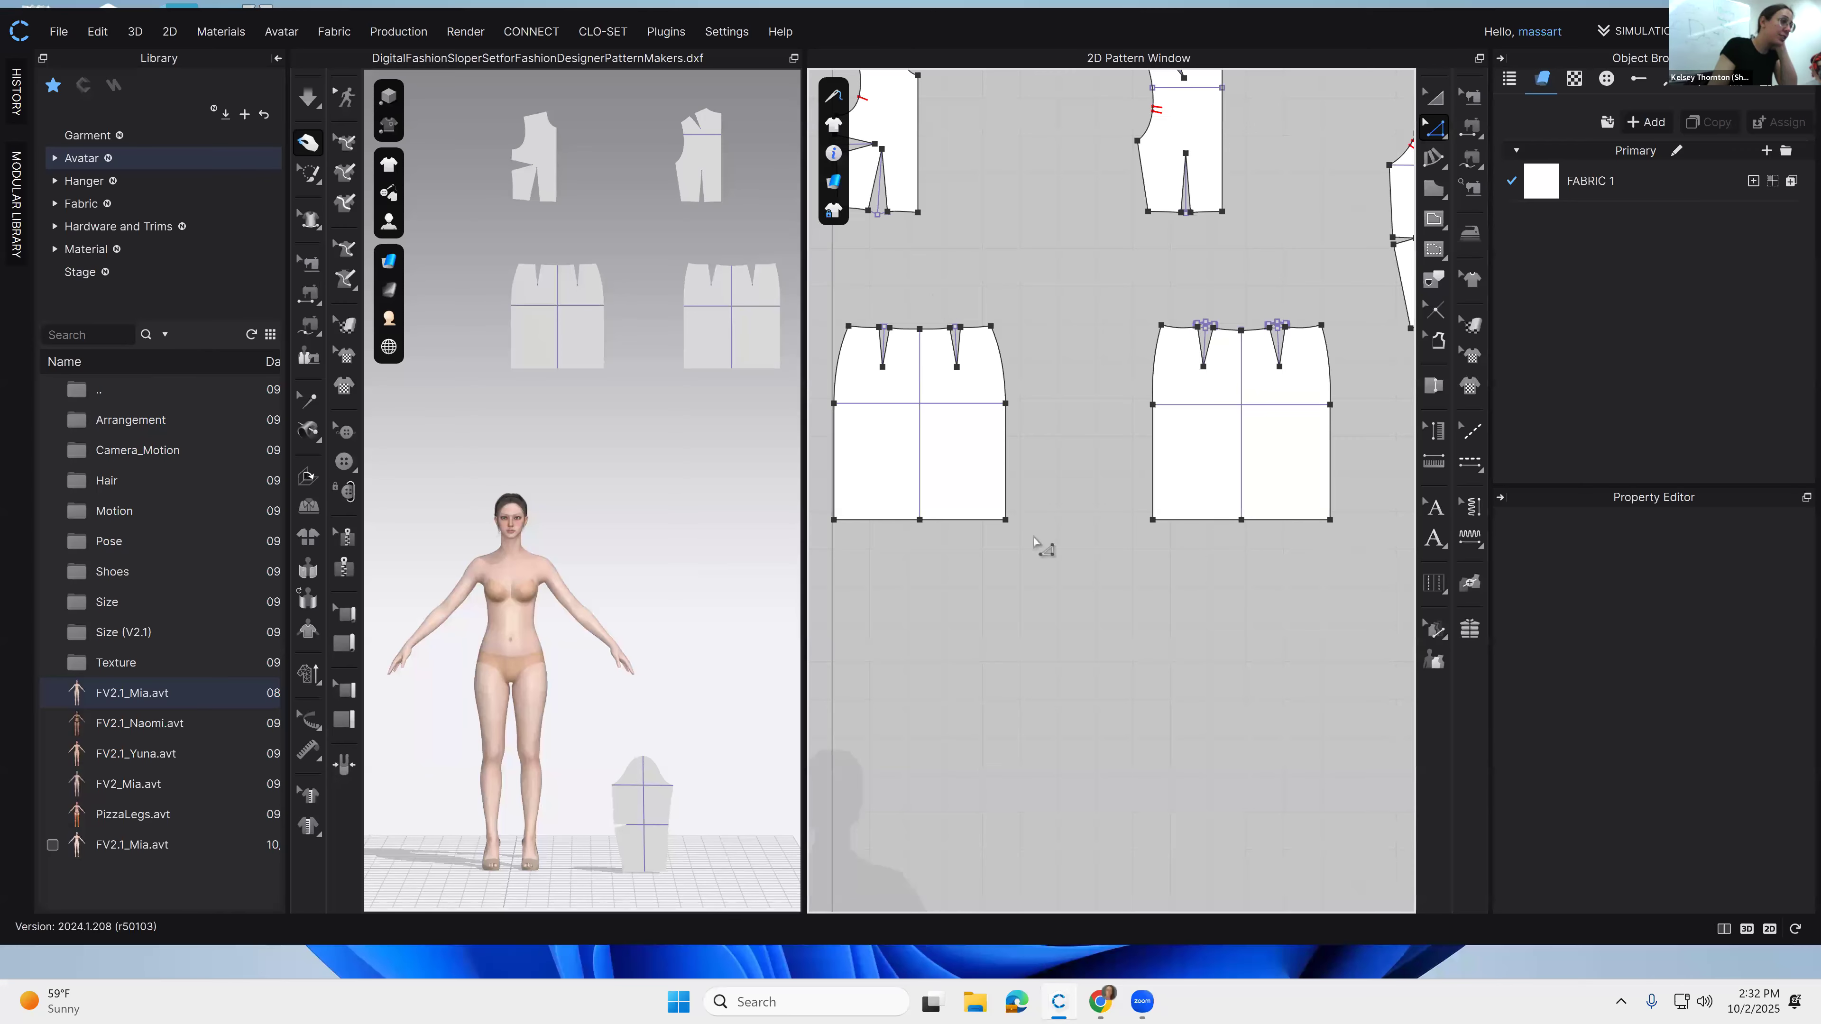
{"action": "left_click", "coordinate": [1006, 474]}
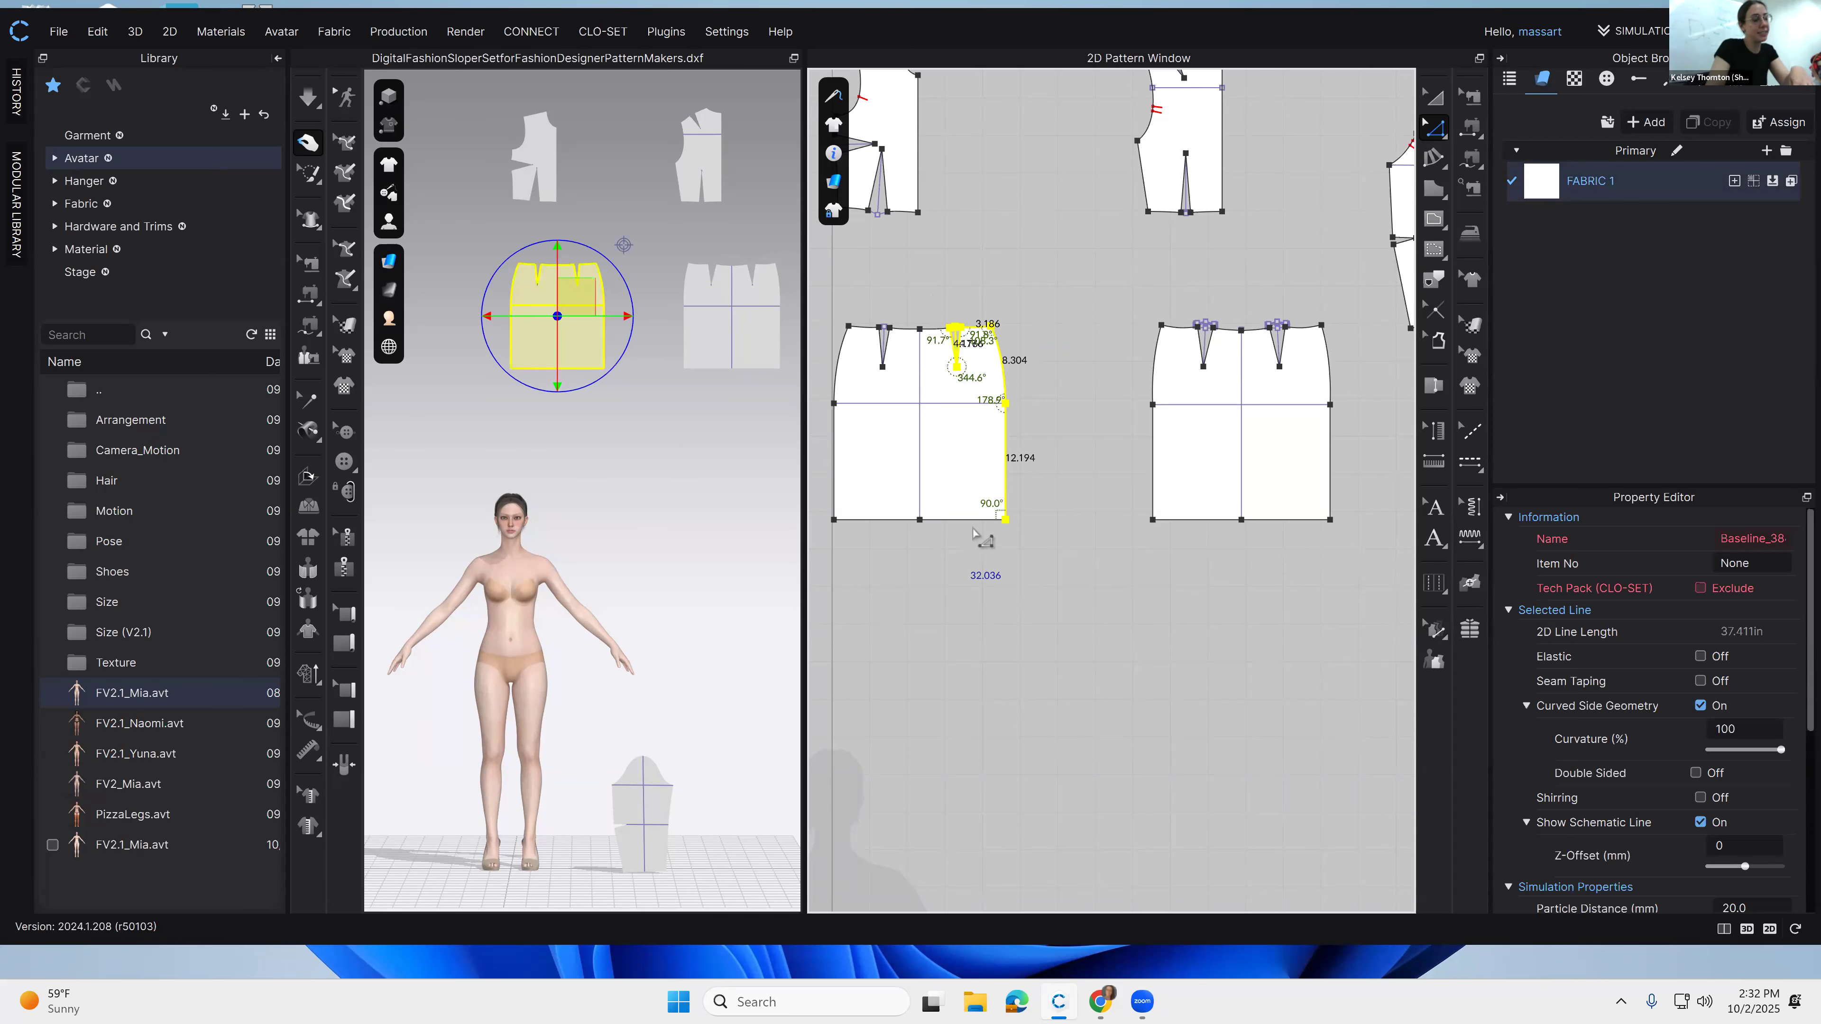
{"action": "key", "text": "Delete"}
{"action": "middle_click_drag", "start_coordinate": [1157, 491], "coordinate": [1064, 476]}
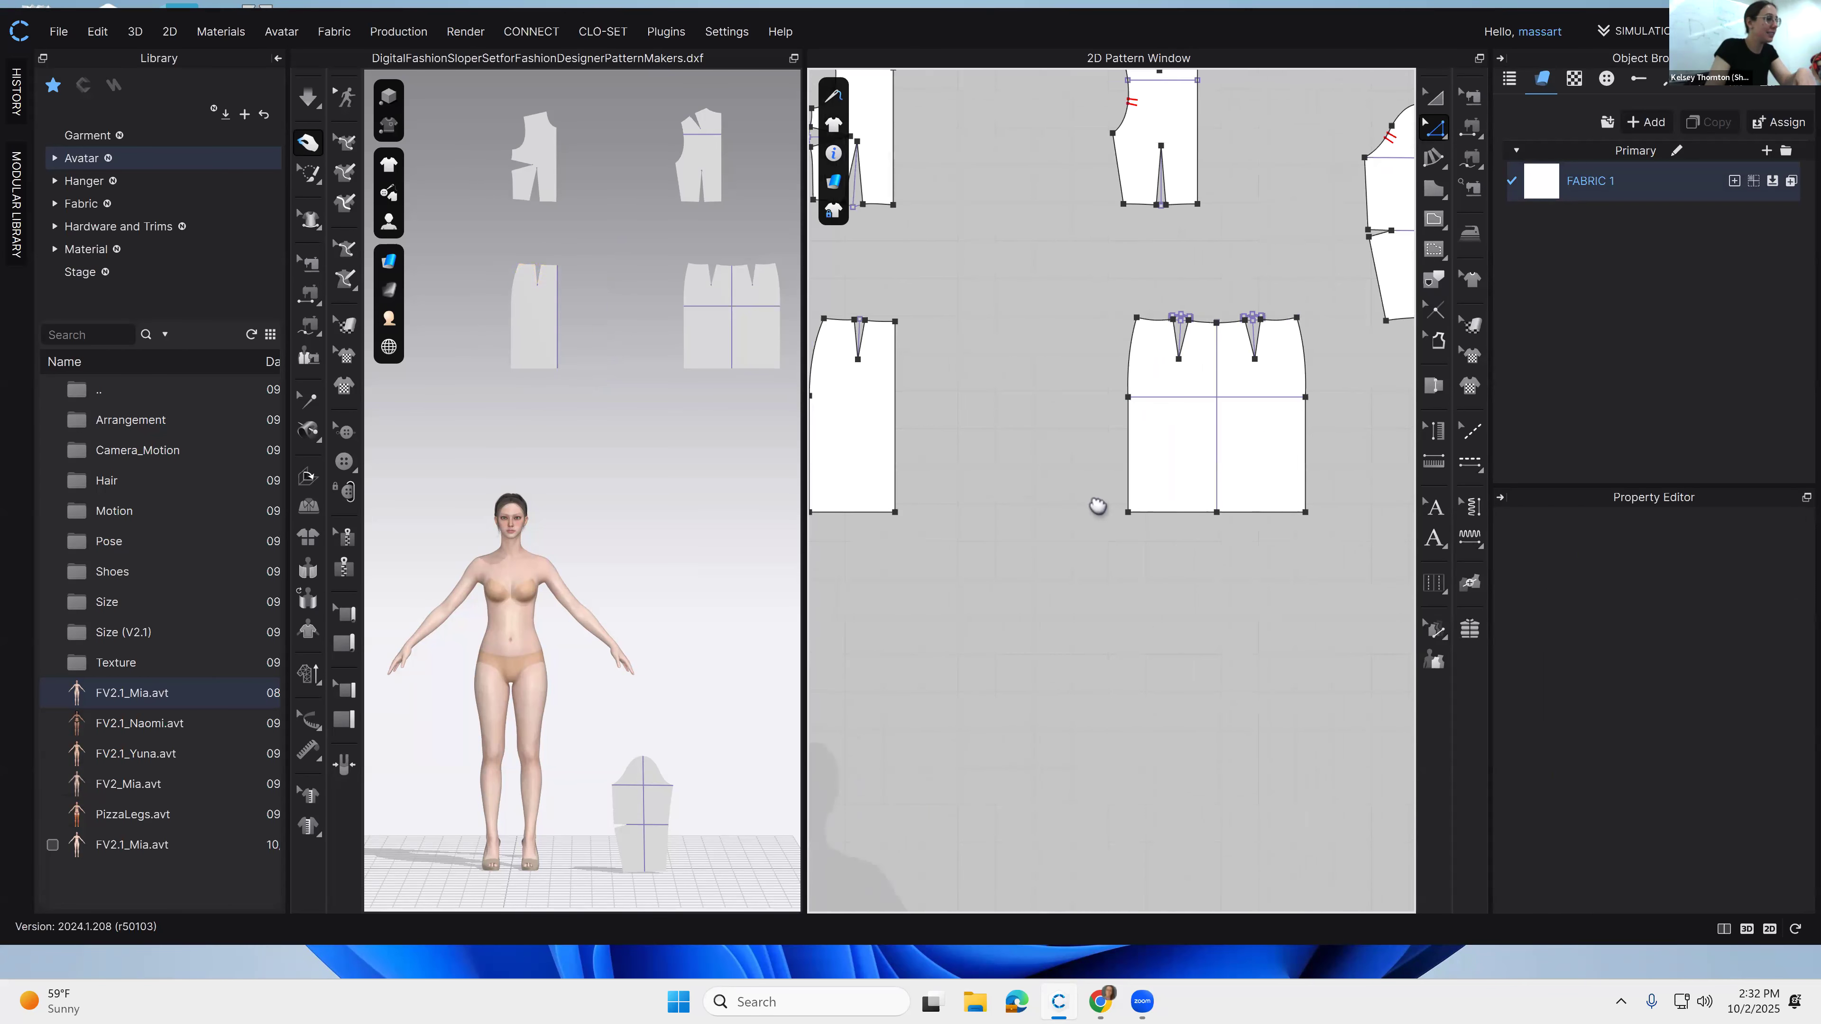
Step: Try deleting the right half of the back skirt pattern, and undo the half deletions on both skirt patterns
{"action": "left_click_drag", "start_coordinate": [1154, 261], "coordinate": [1256, 551]}
{"action": "key", "text": "Delete"}
{"action": "middle_click_drag", "start_coordinate": [782, 399], "coordinate": [1095, 503]}
{"action": "key", "text": "ctrl+z"}
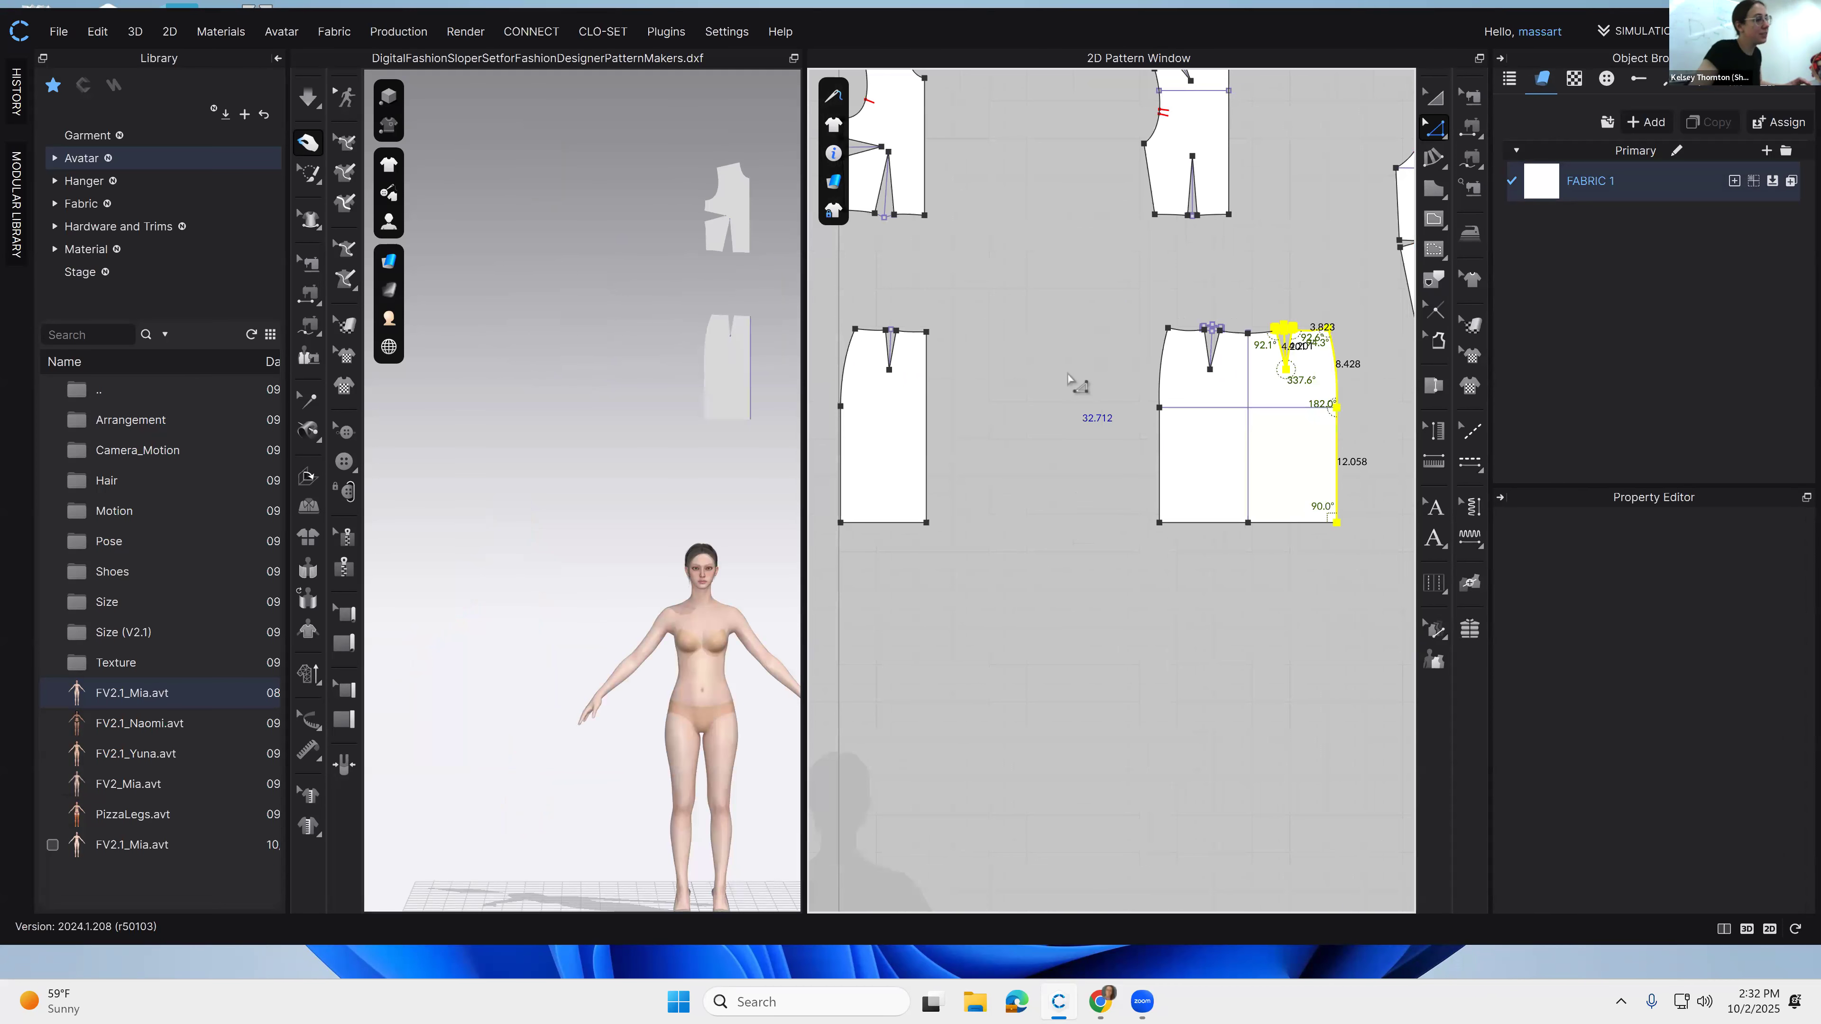
{"action": "left_click", "coordinate": [1001, 424]}
{"action": "key", "text": "ctrl+z"}
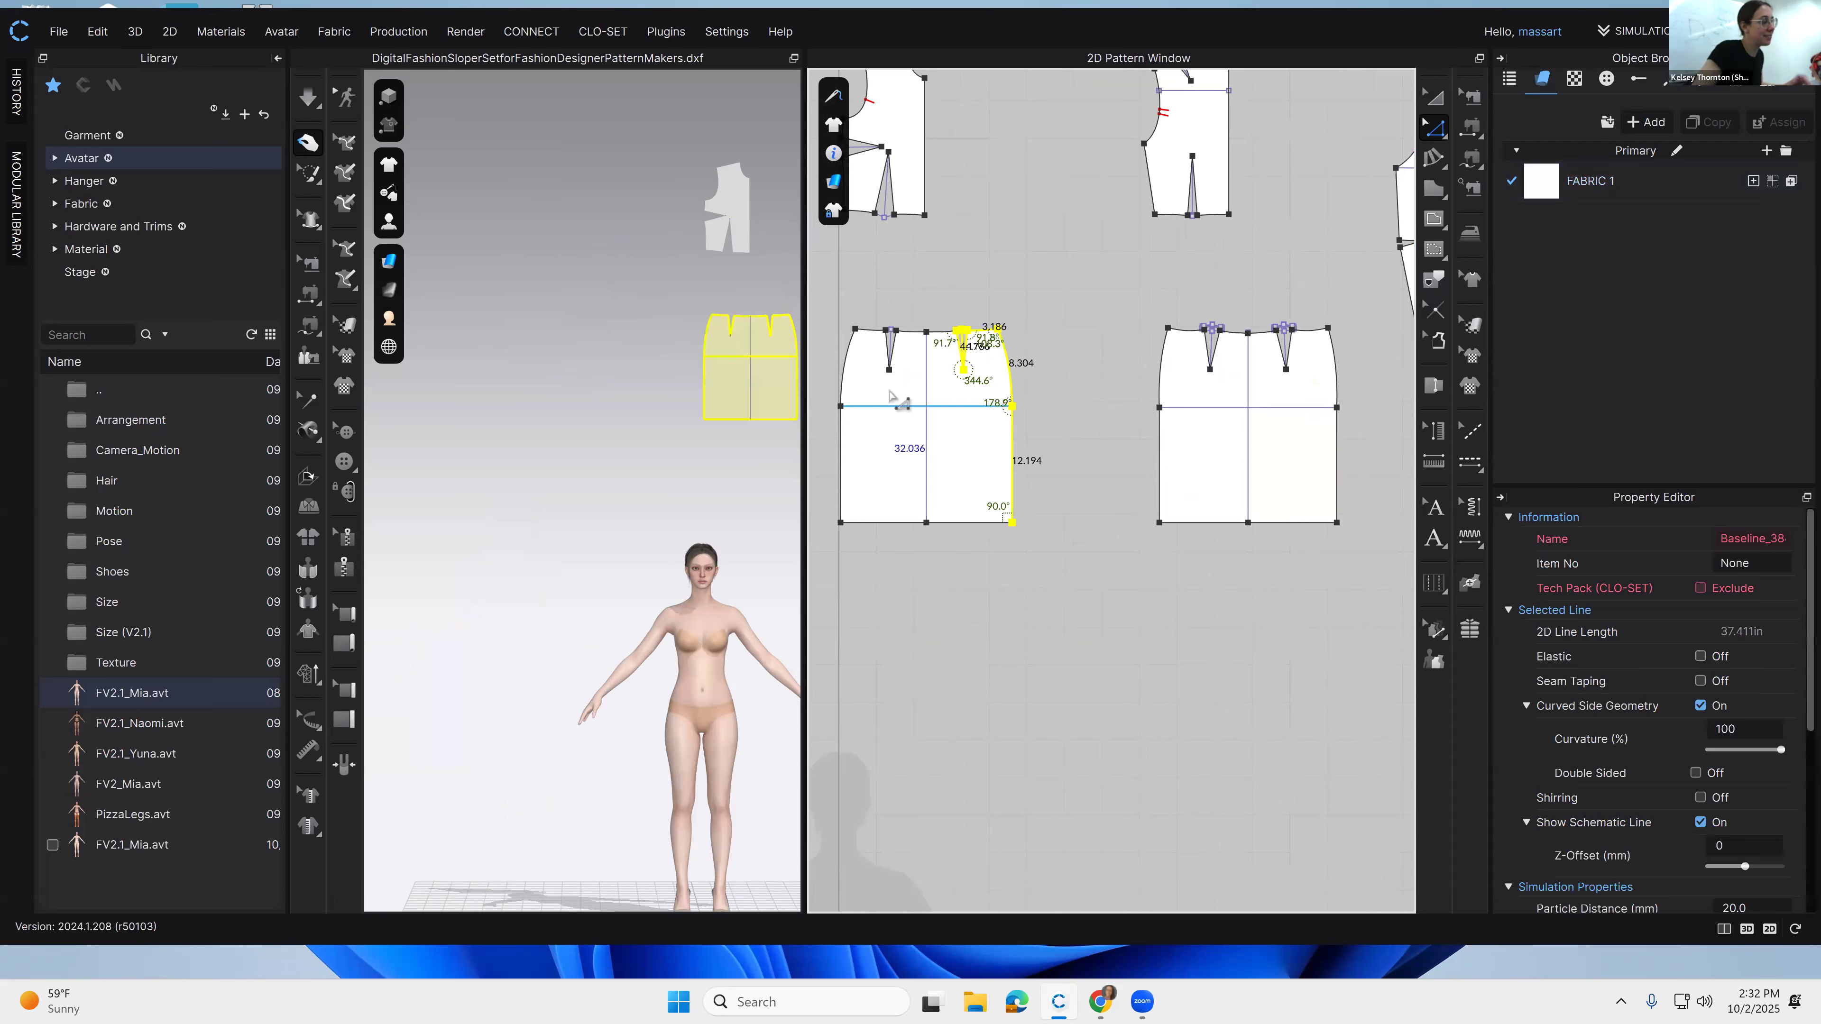
Step: Delete the right halves of the front and back skirt patterns, leaving two half skirts
{"action": "scroll", "coordinate": [905, 459], "scroll_direction": "up", "scroll_amount": 2}
{"action": "scroll", "coordinate": [986, 460], "scroll_direction": "down", "scroll_amount": 3}
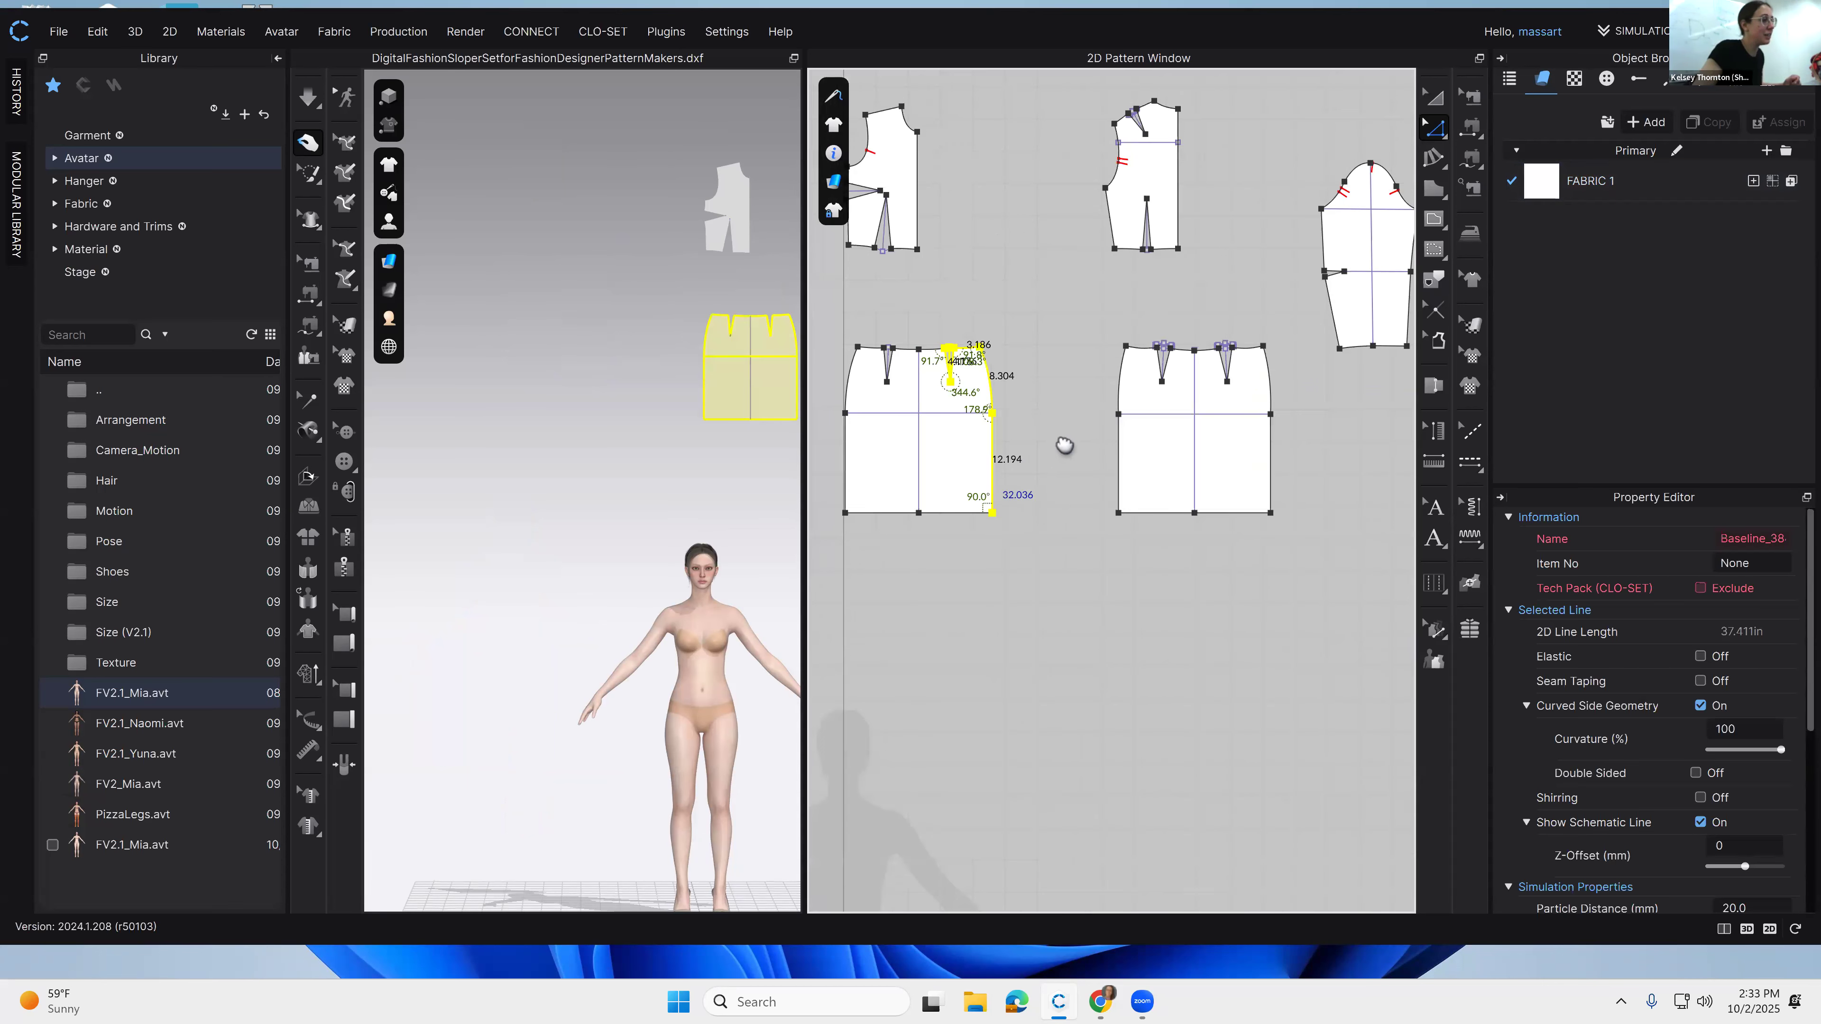
{"action": "middle_click_drag", "start_coordinate": [1064, 444], "coordinate": [1112, 427]}
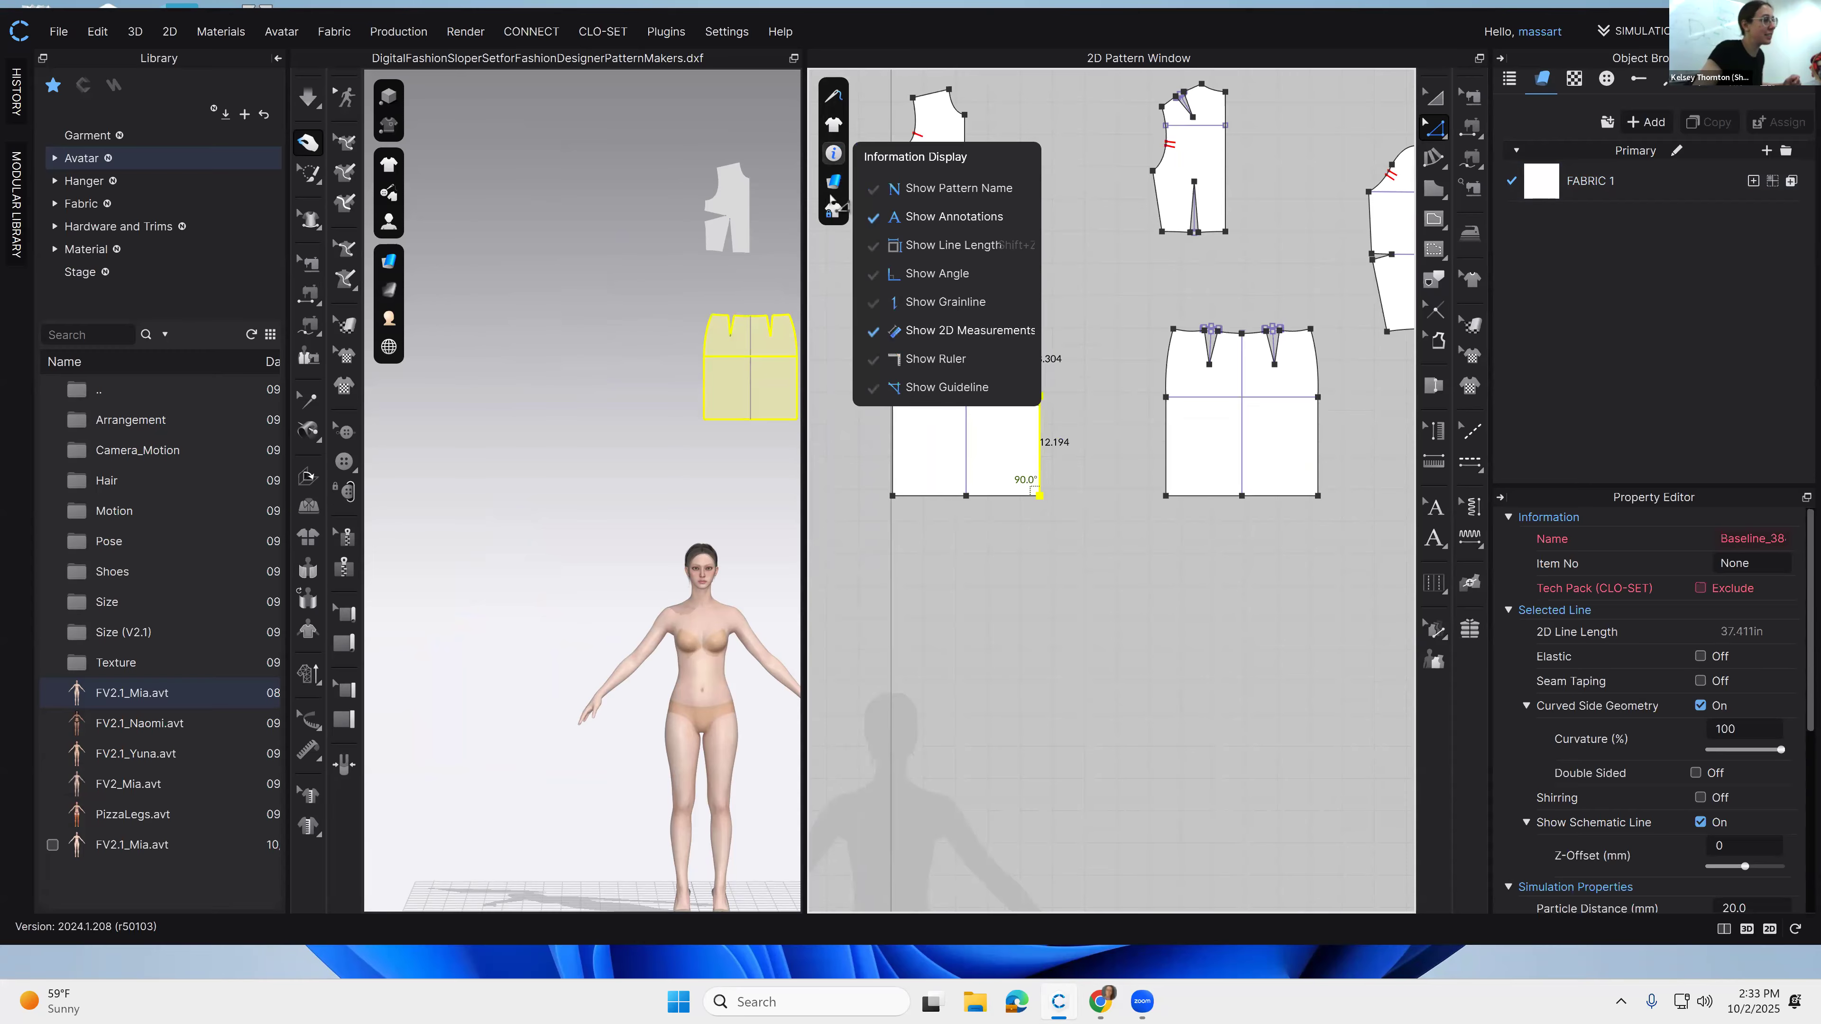
{"action": "mouse_move", "coordinate": [833, 210]}
{"action": "left_click_drag", "start_coordinate": [972, 305], "coordinate": [1085, 529]}
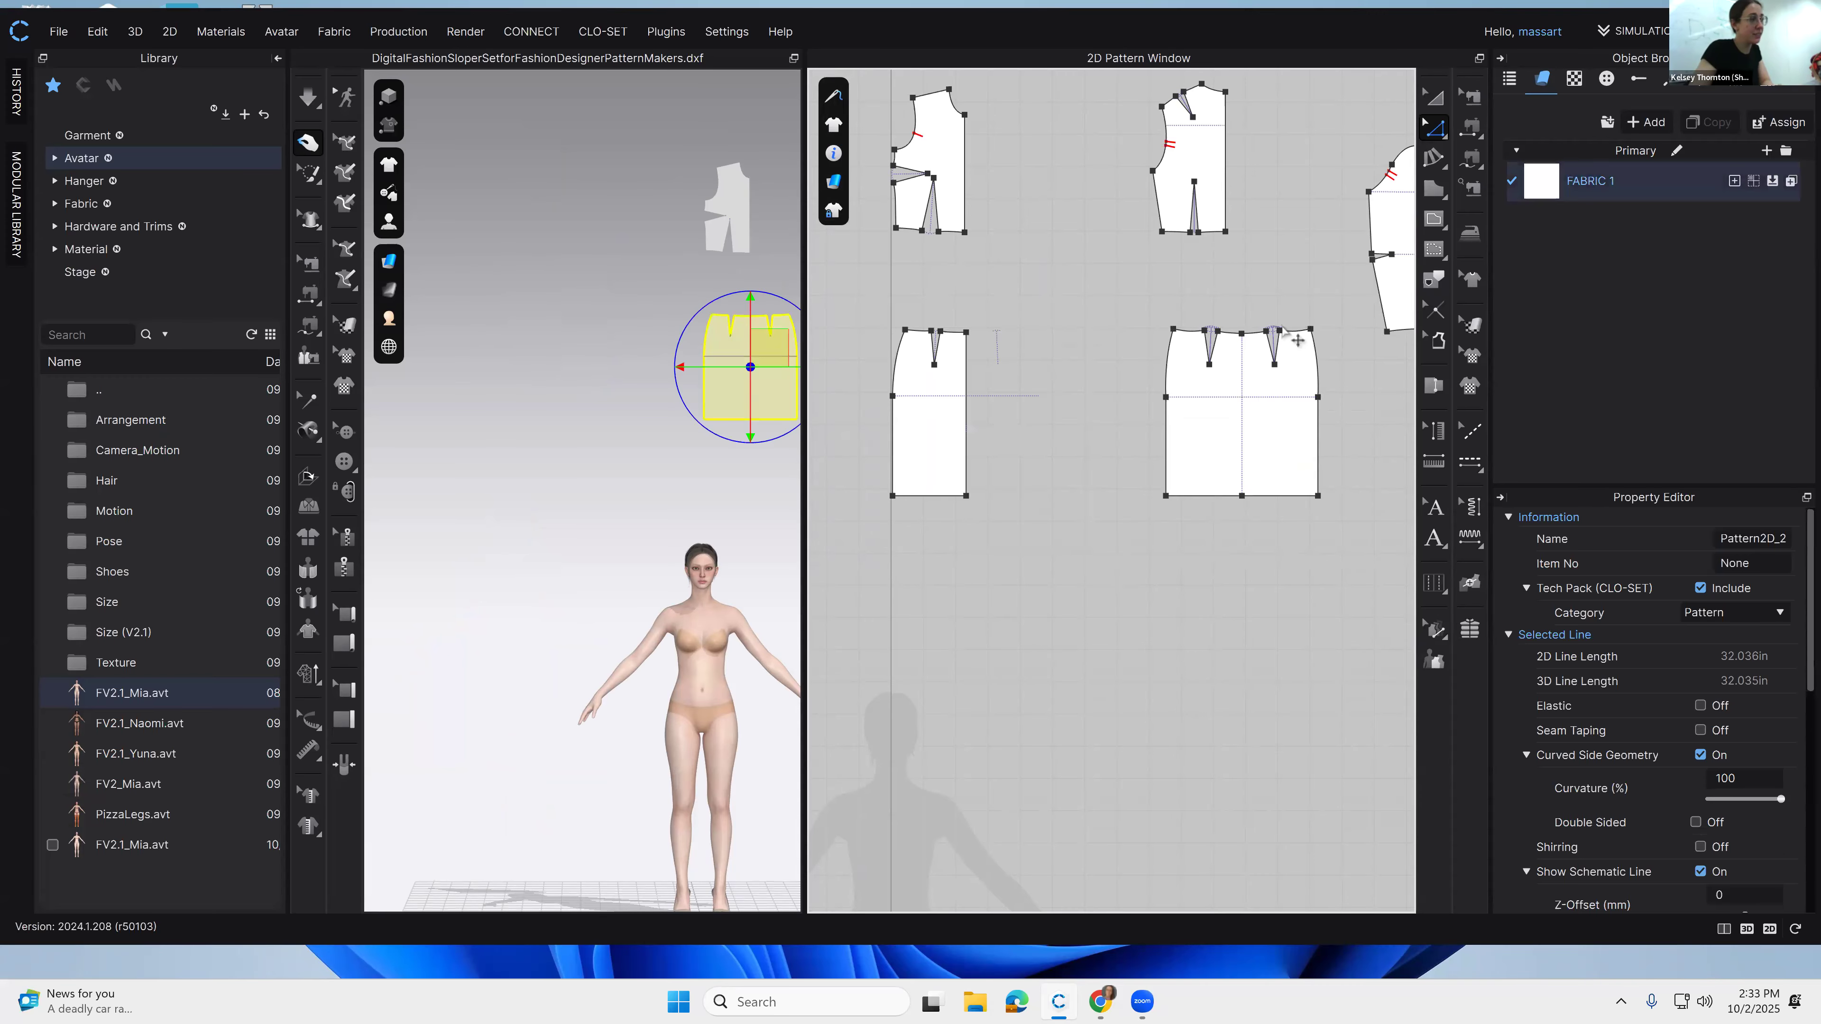
{"action": "key", "text": "Delete"}
Step: Move the end point of the front skirt's overhanging horizontal baseline onto the half skirt's center front edge
{"action": "left_click", "coordinate": [1039, 394]}
{"action": "left_click", "coordinate": [964, 395]}
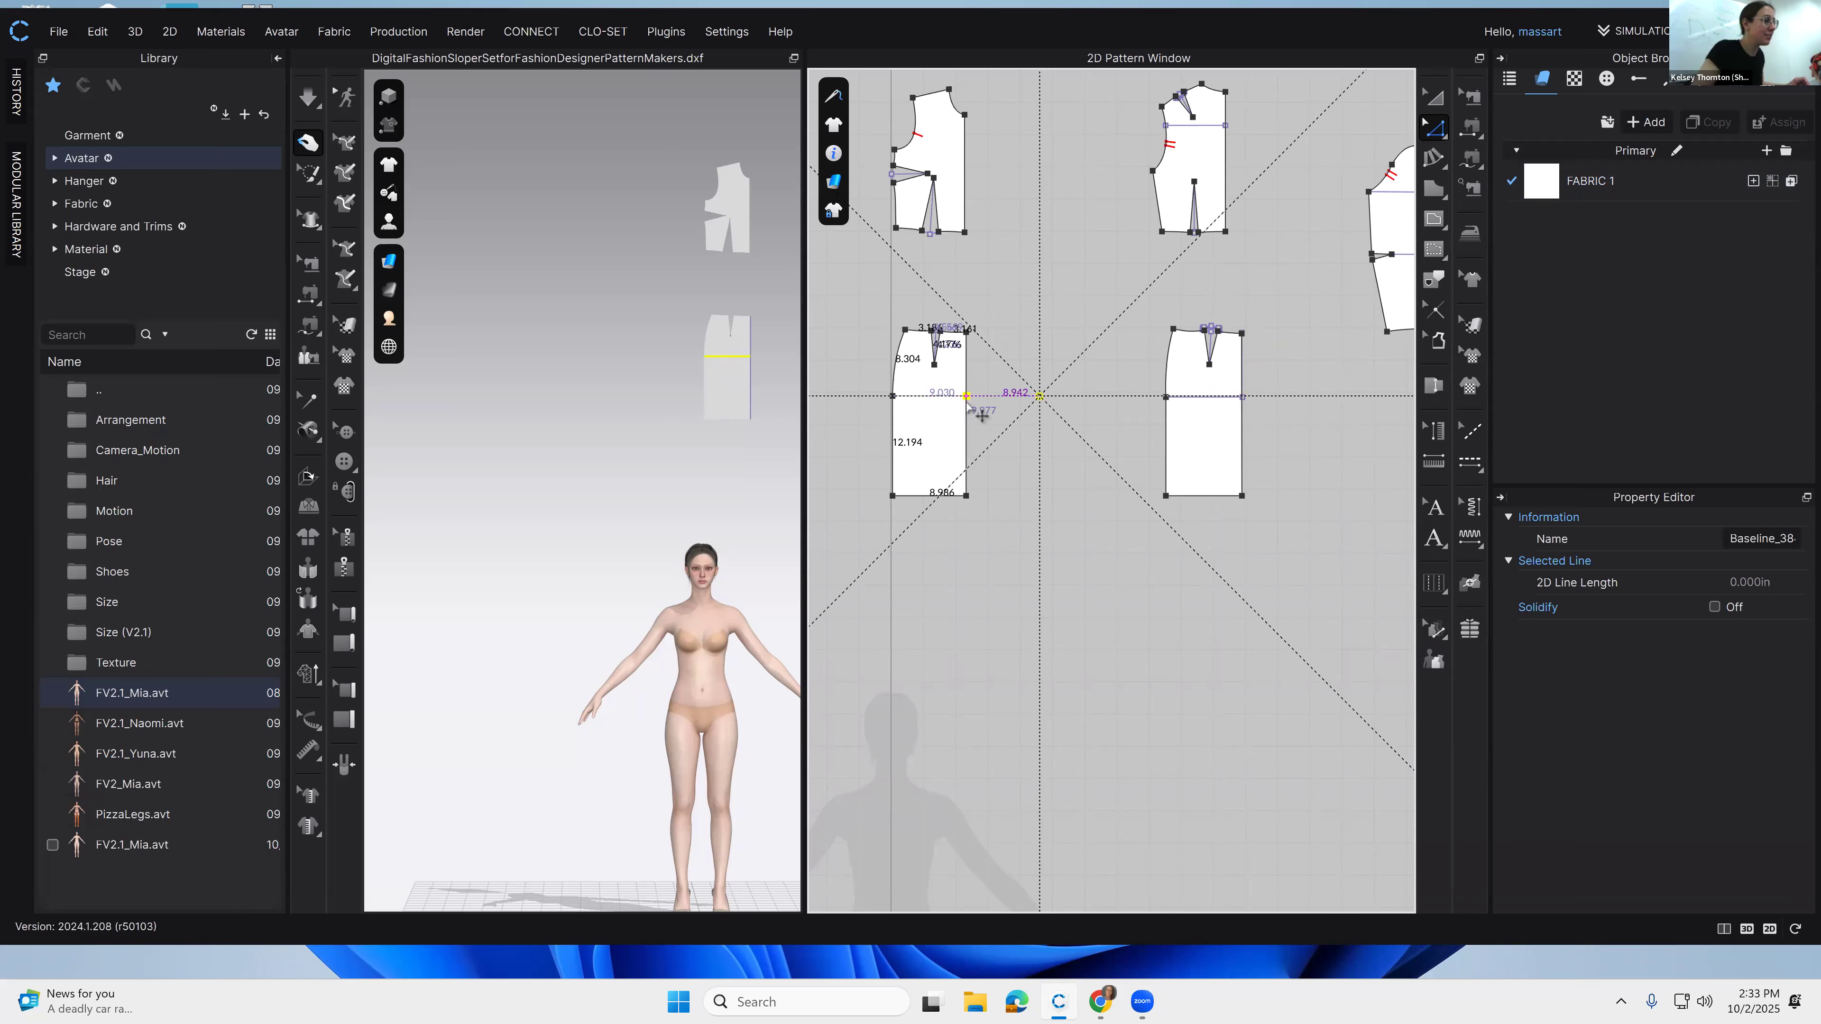
{"action": "scroll", "coordinate": [988, 488], "scroll_direction": "down", "scroll_amount": 3}
{"action": "scroll", "coordinate": [975, 459], "scroll_direction": "up", "scroll_amount": 3}
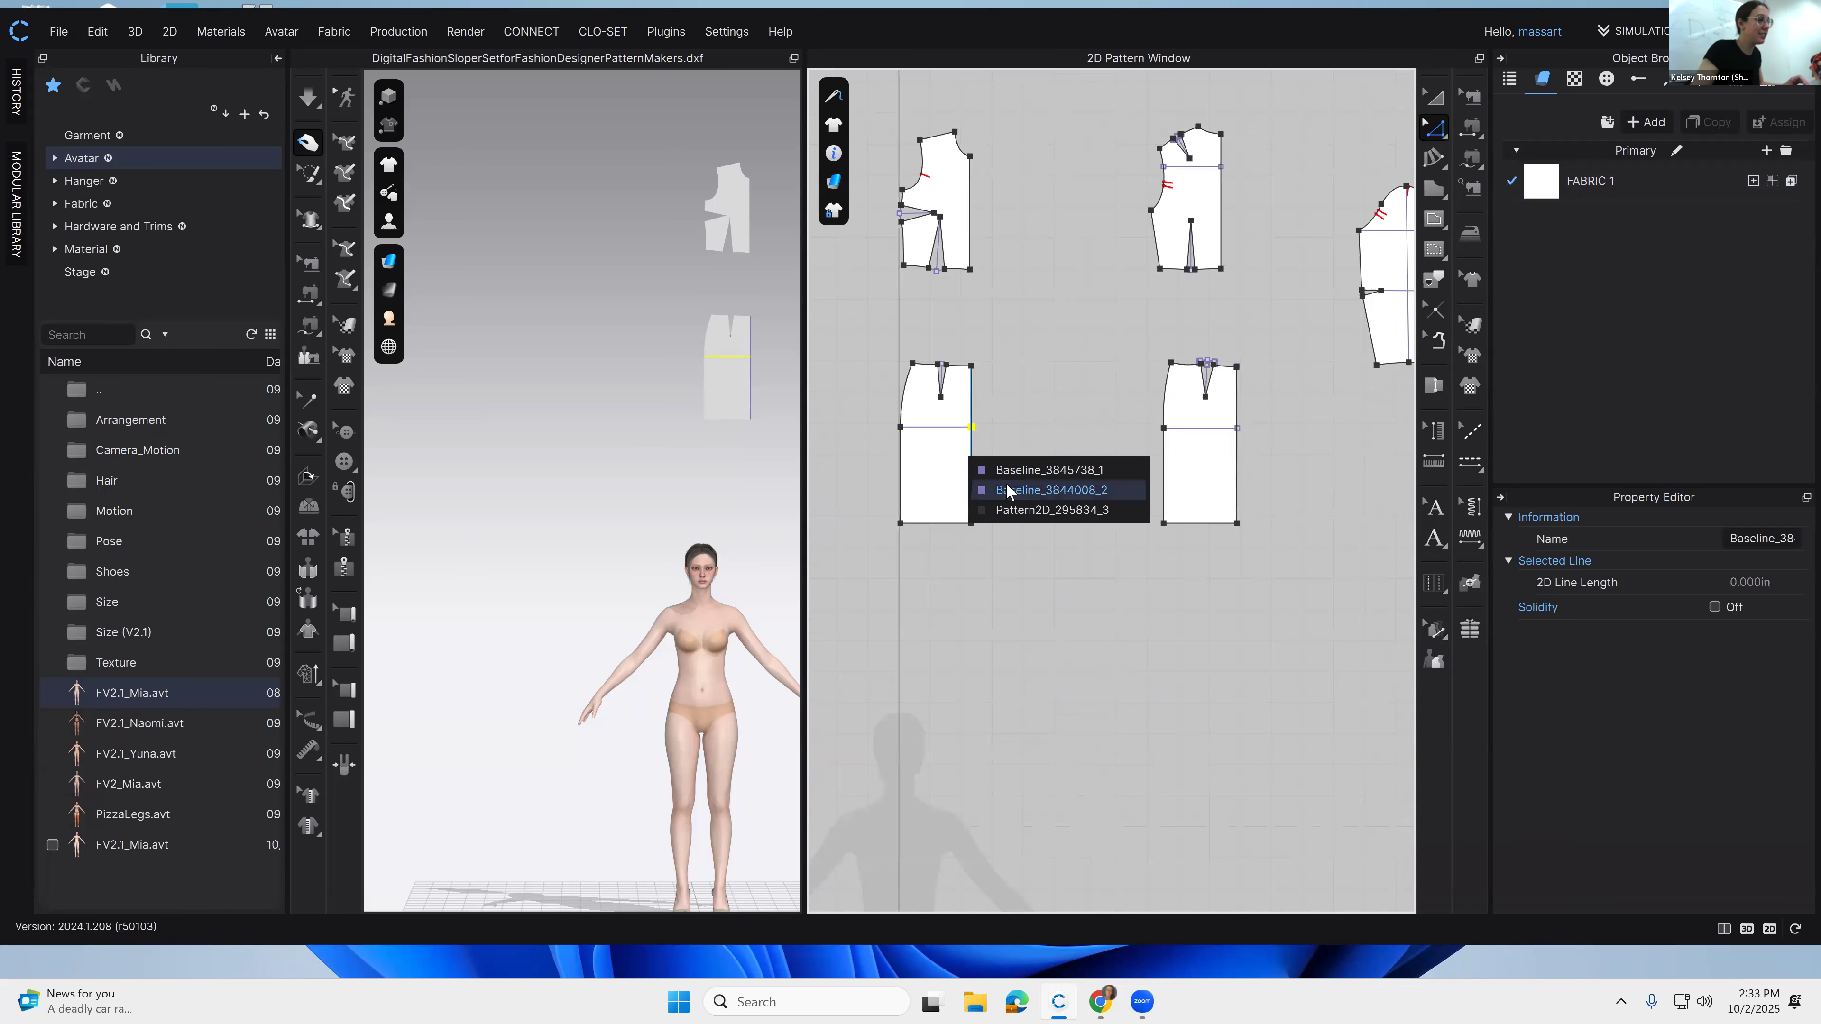
Step: Delete the vertical baselines overlapping the center edges of the half front and half back skirts
{"action": "key", "text": "Escape"}
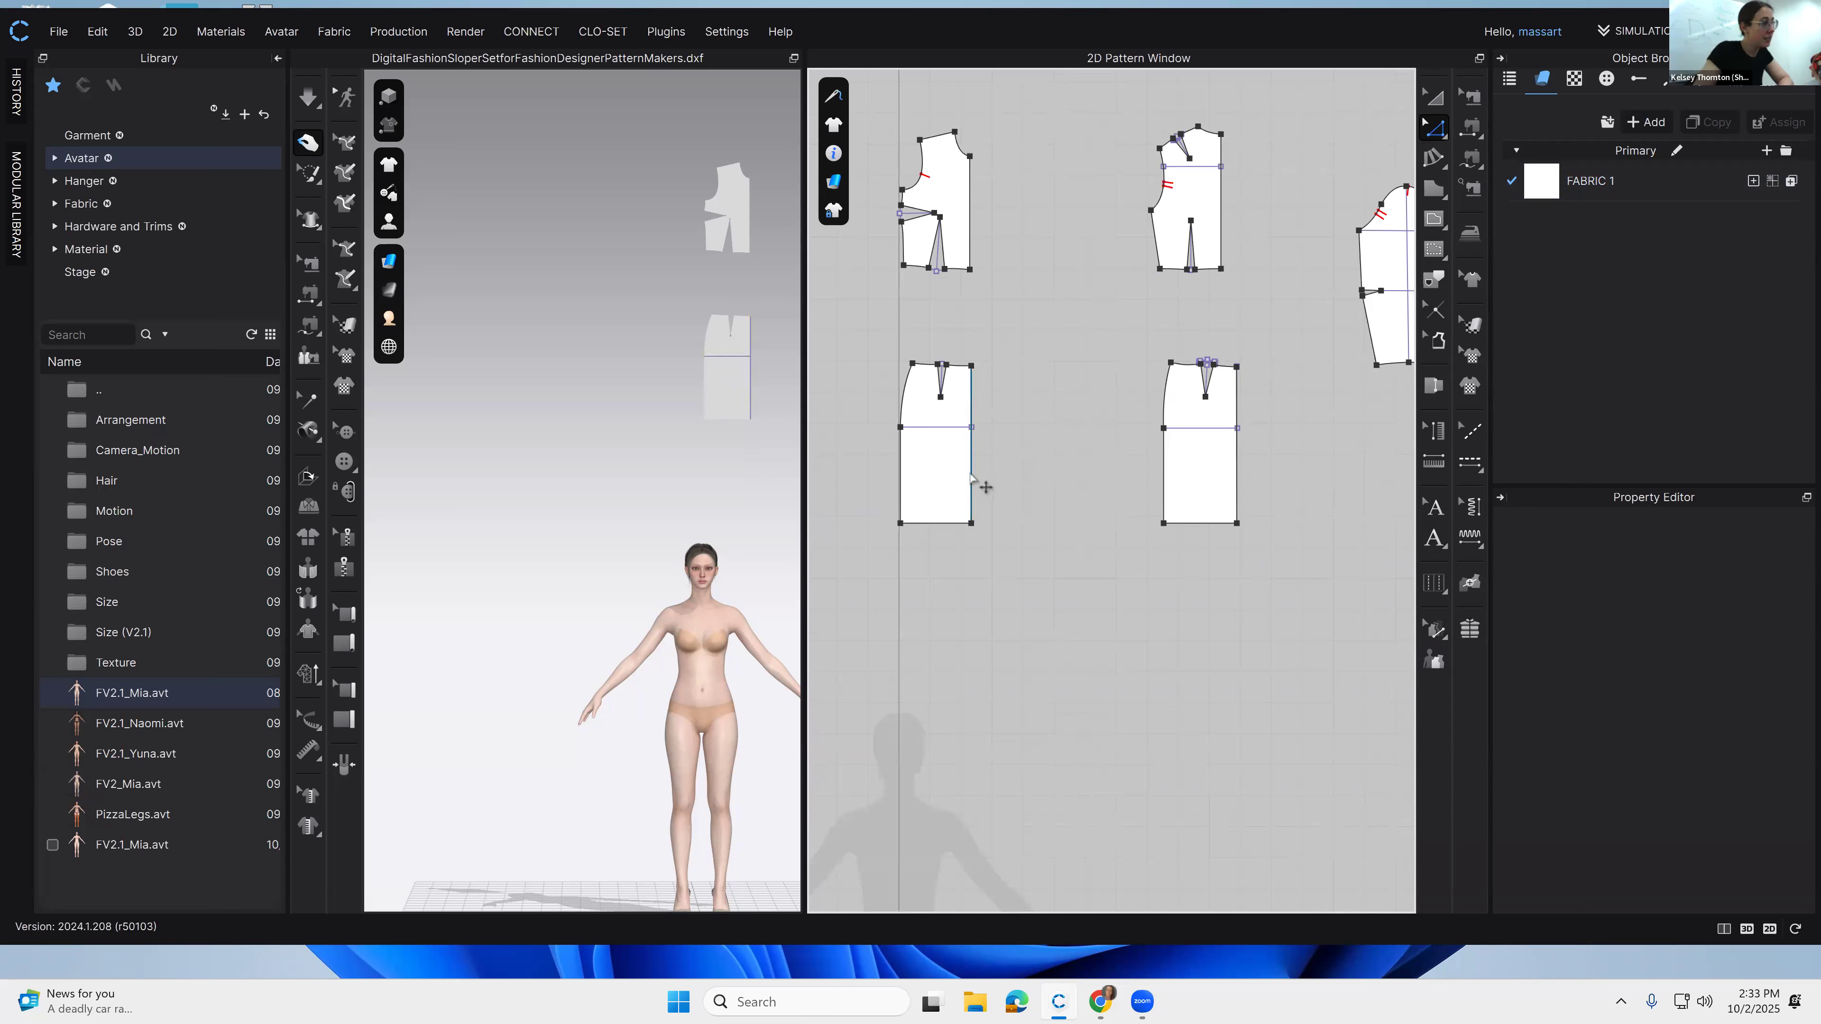
{"action": "left_click", "coordinate": [969, 481]}
{"action": "left_click", "coordinate": [1011, 479]}
{"action": "key", "text": "Delete"}
{"action": "left_click", "coordinate": [1236, 467]}
{"action": "left_click", "coordinate": [1252, 480]}
{"action": "key", "text": "Delete"}
{"action": "left_click", "coordinate": [1236, 472]}
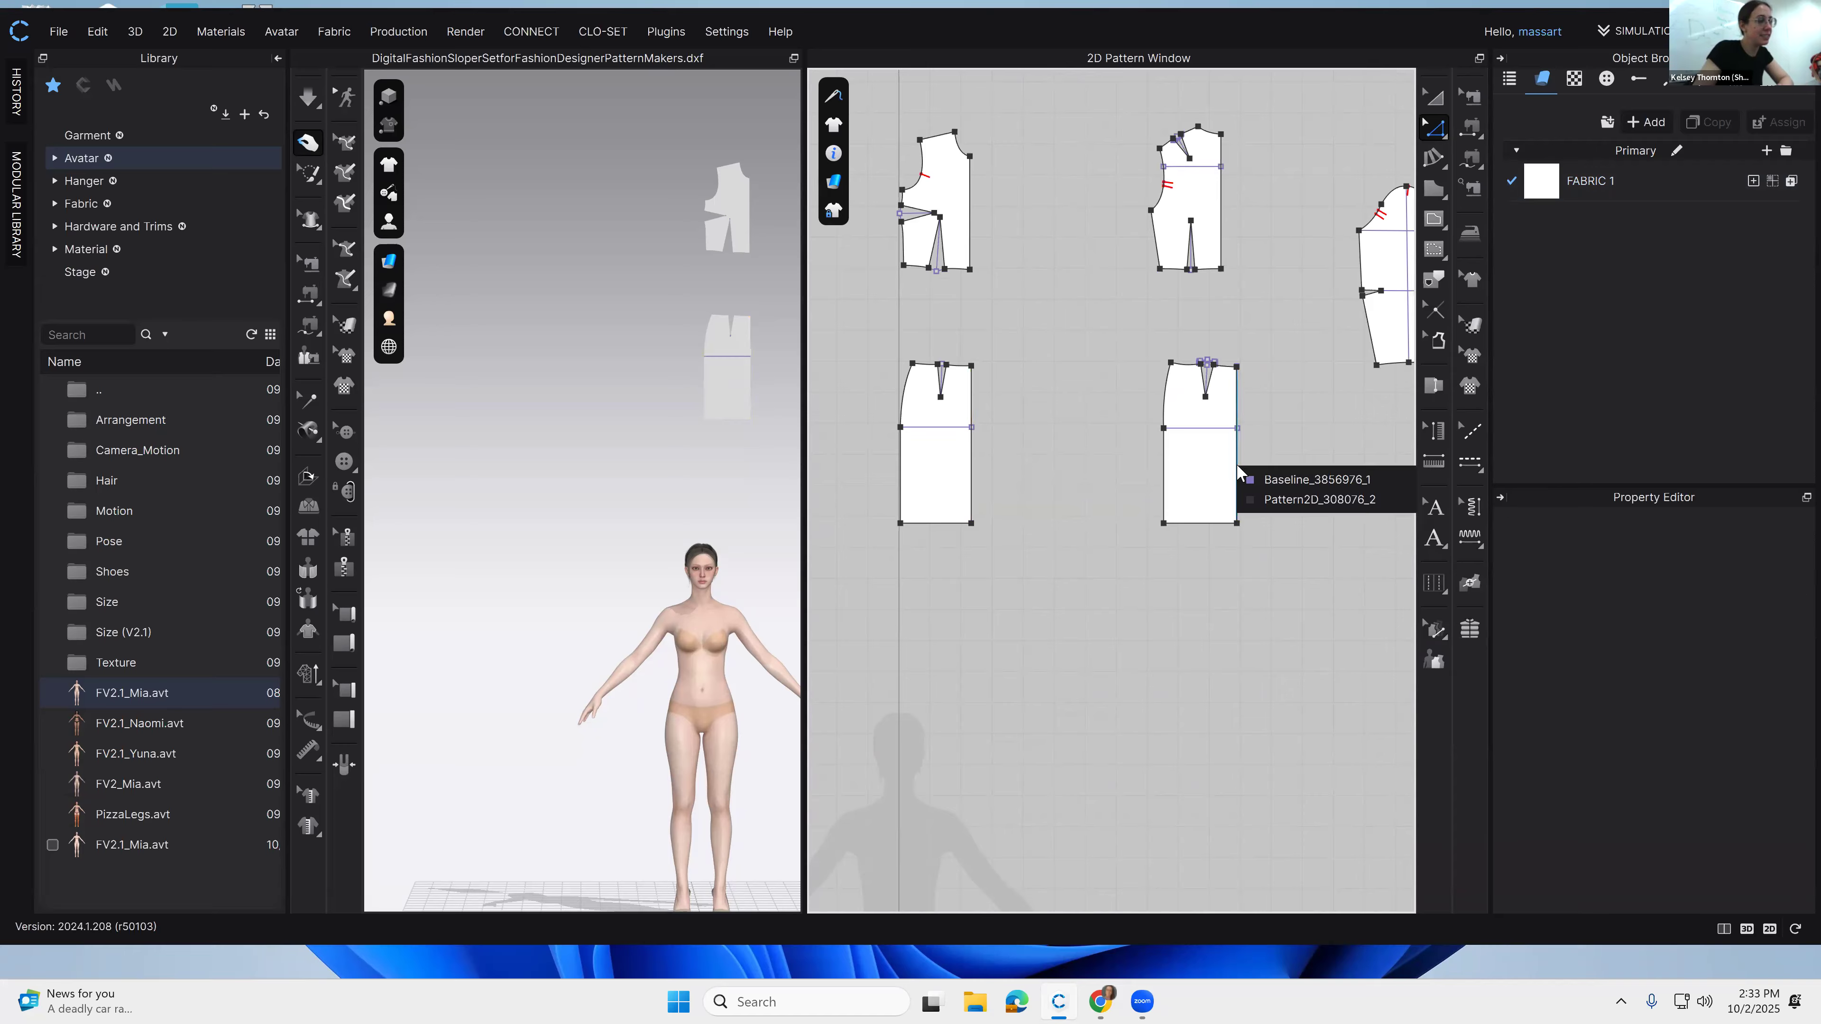
{"action": "left_click", "coordinate": [1255, 480]}
{"action": "key", "text": "Delete"}
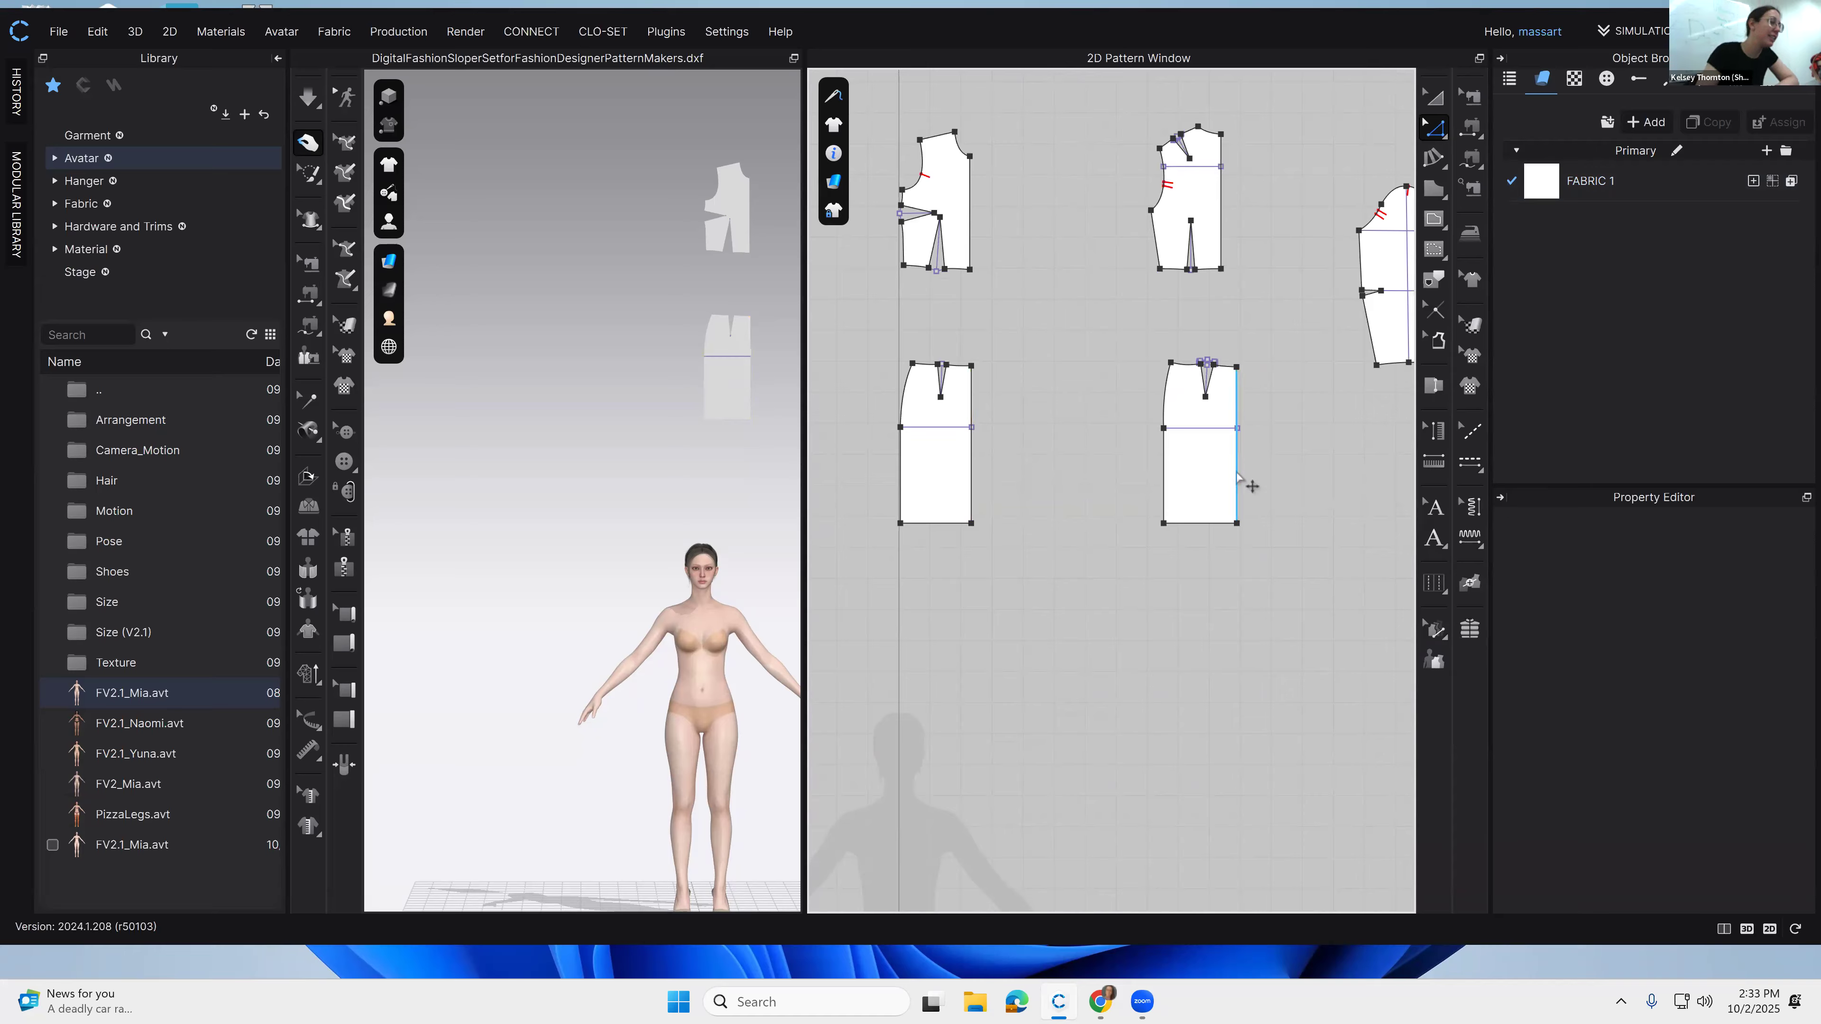
Step: Clone the half front bodice as a Symmetric Pattern (with Sewing), placing the copy about 12.7 in to its right
{"action": "scroll", "coordinate": [1066, 357], "scroll_direction": "down", "scroll_amount": 1}
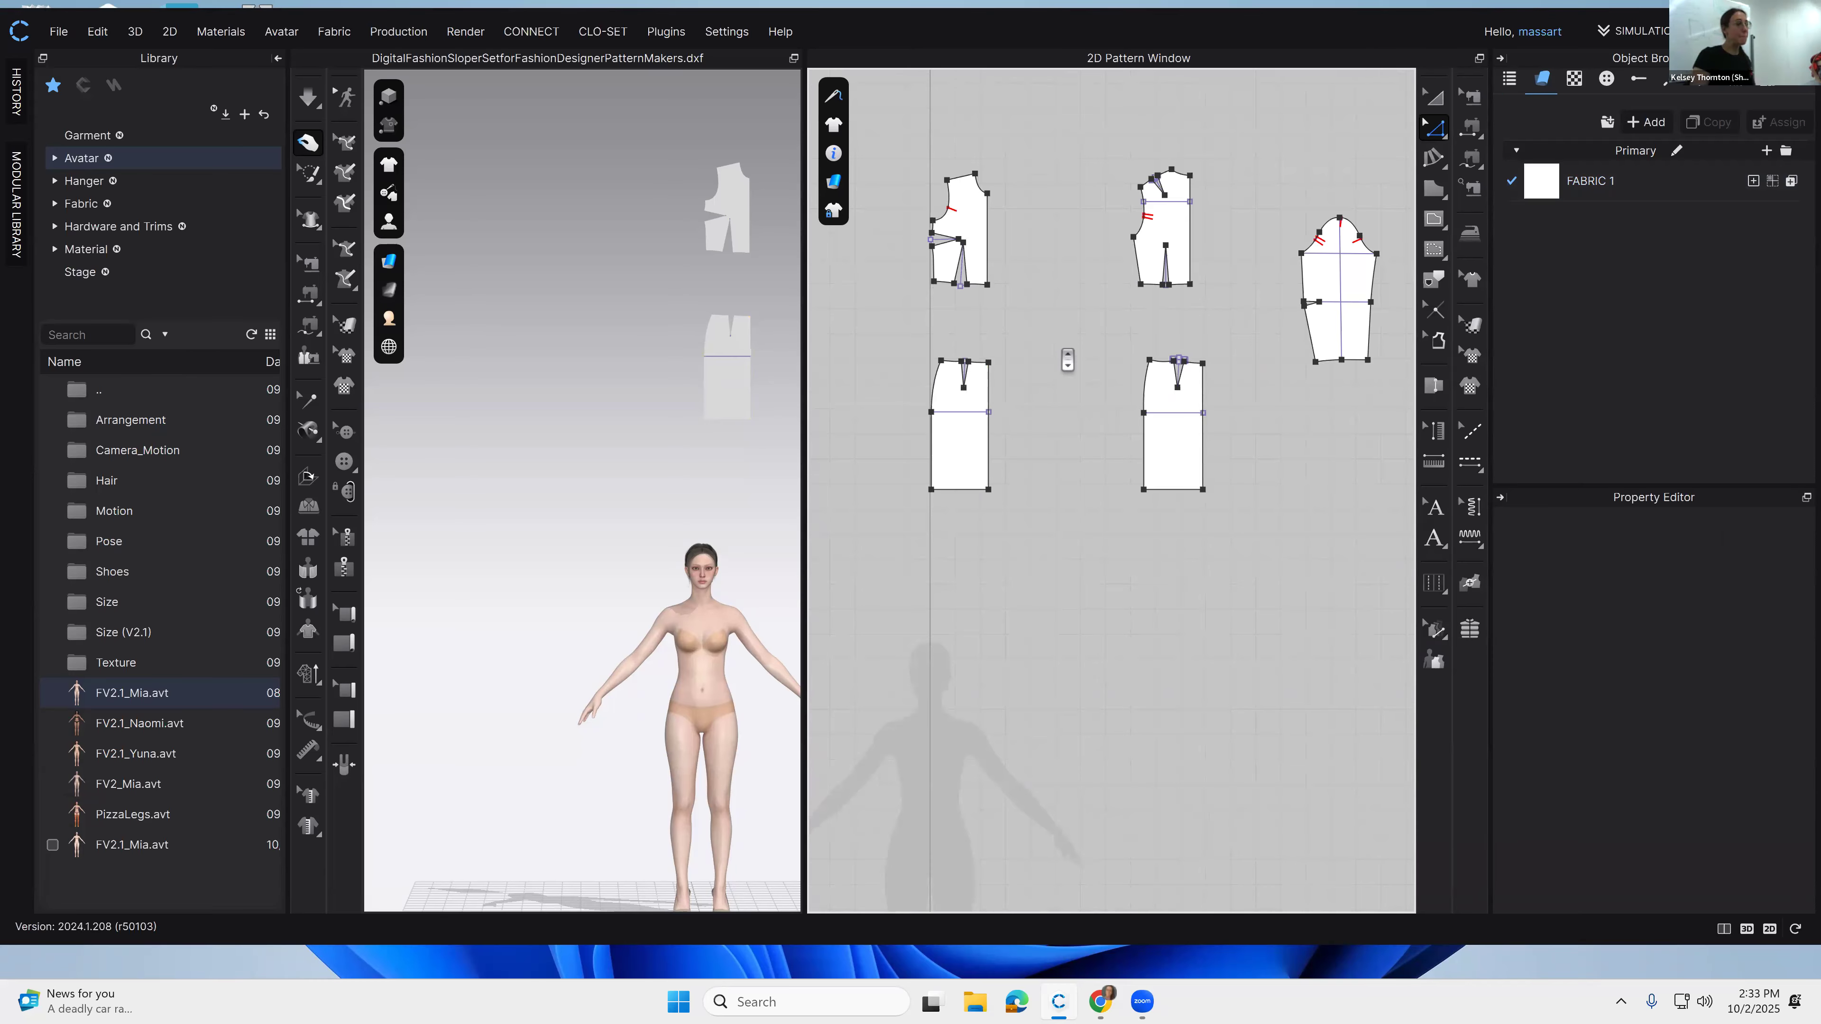
{"action": "middle_click_drag", "start_coordinate": [1124, 364], "coordinate": [1094, 470]}
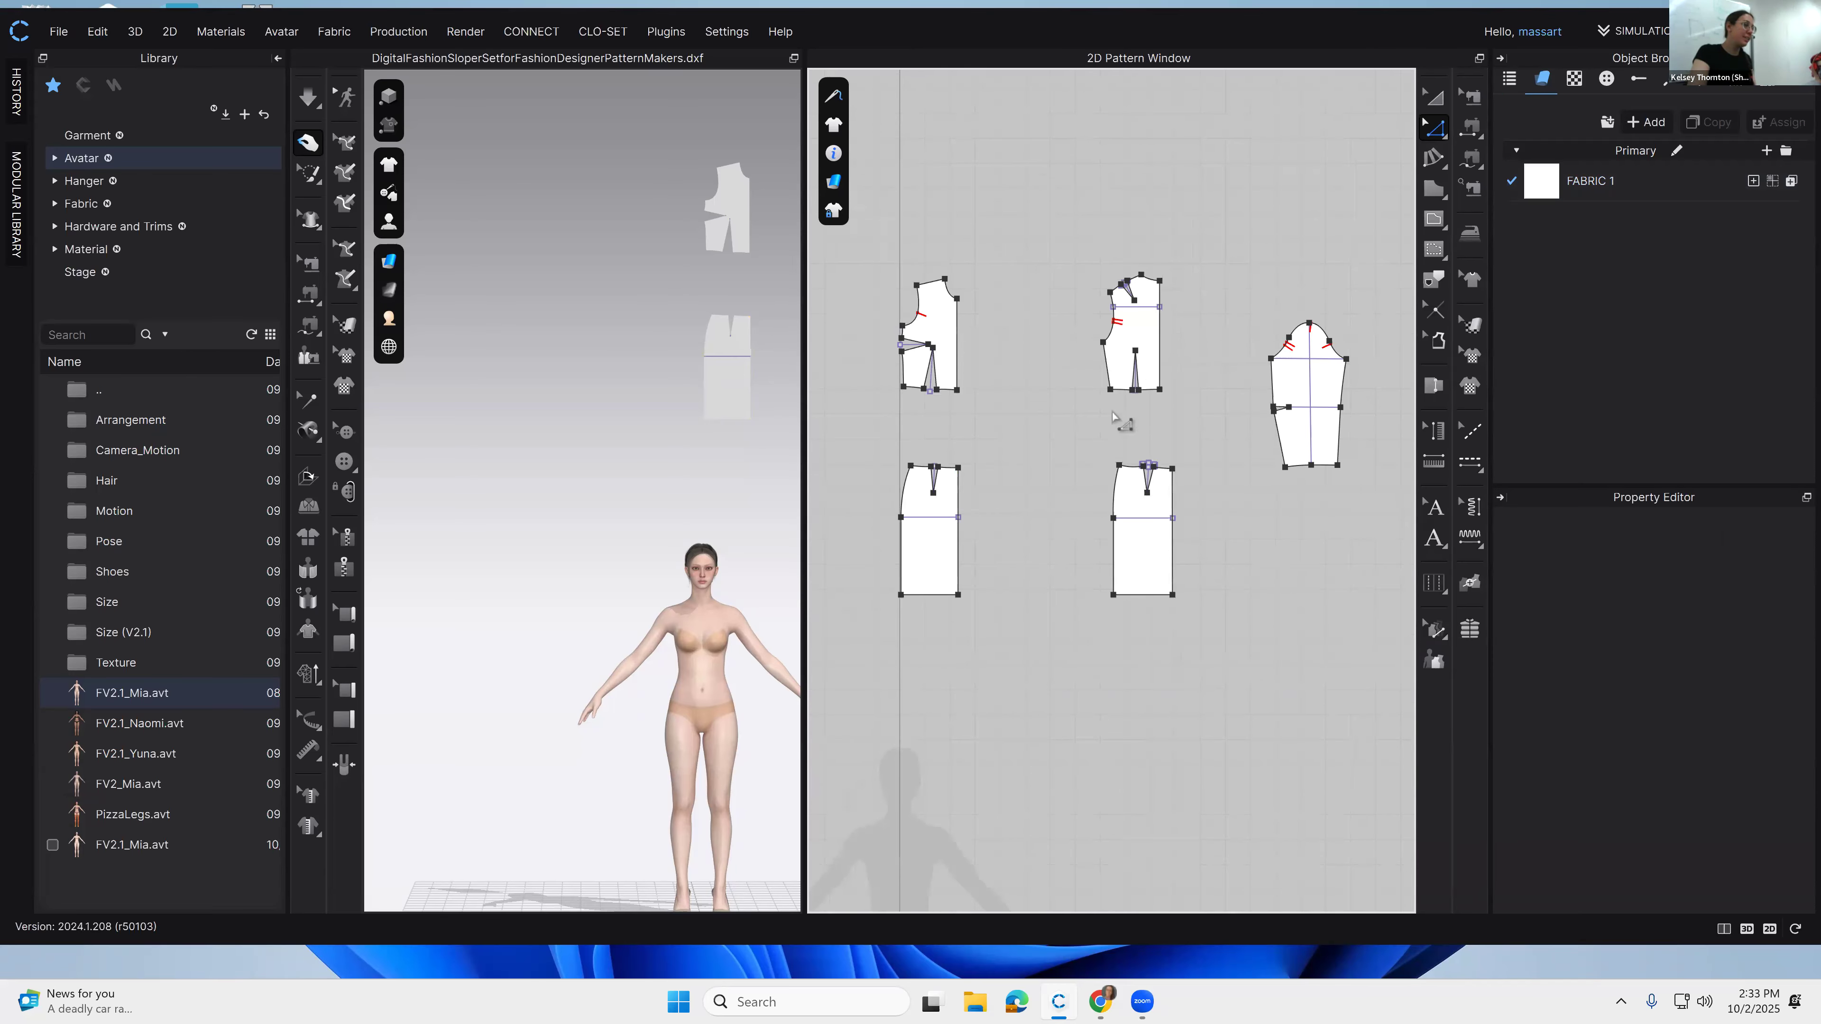
{"action": "left_click", "coordinate": [1439, 99]}
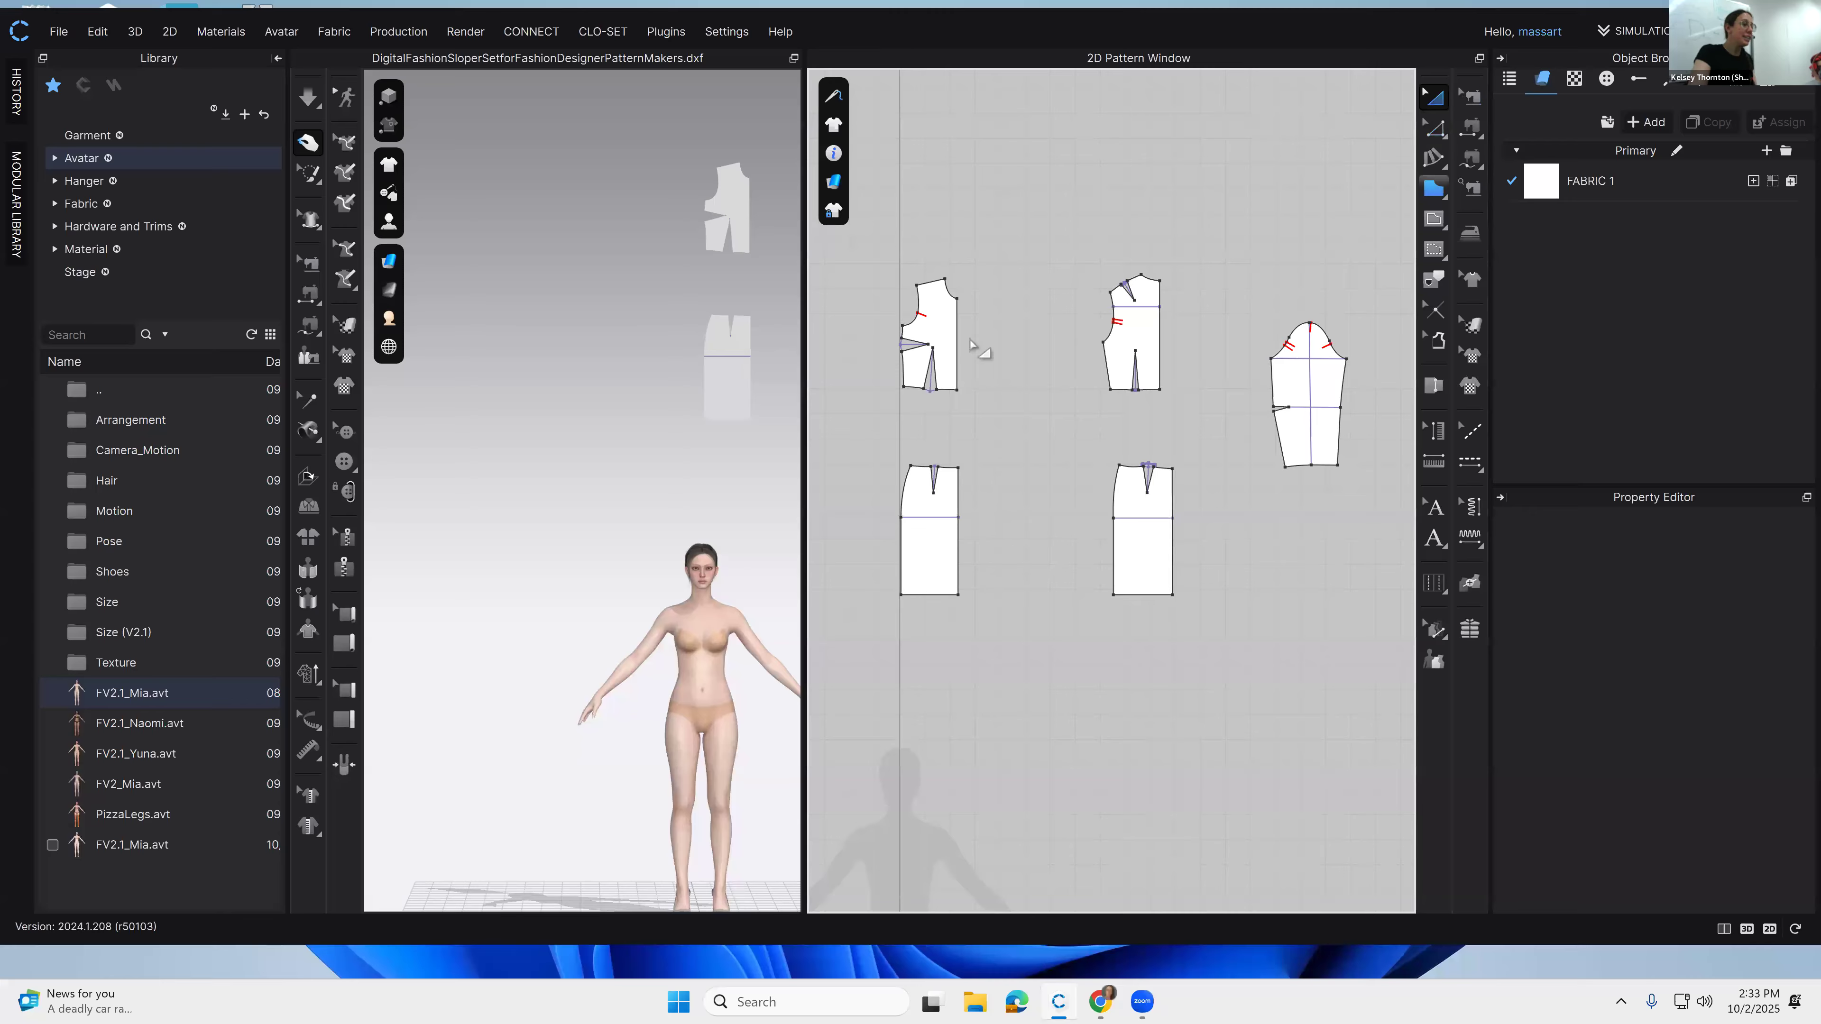
{"action": "left_click", "coordinate": [947, 327]}
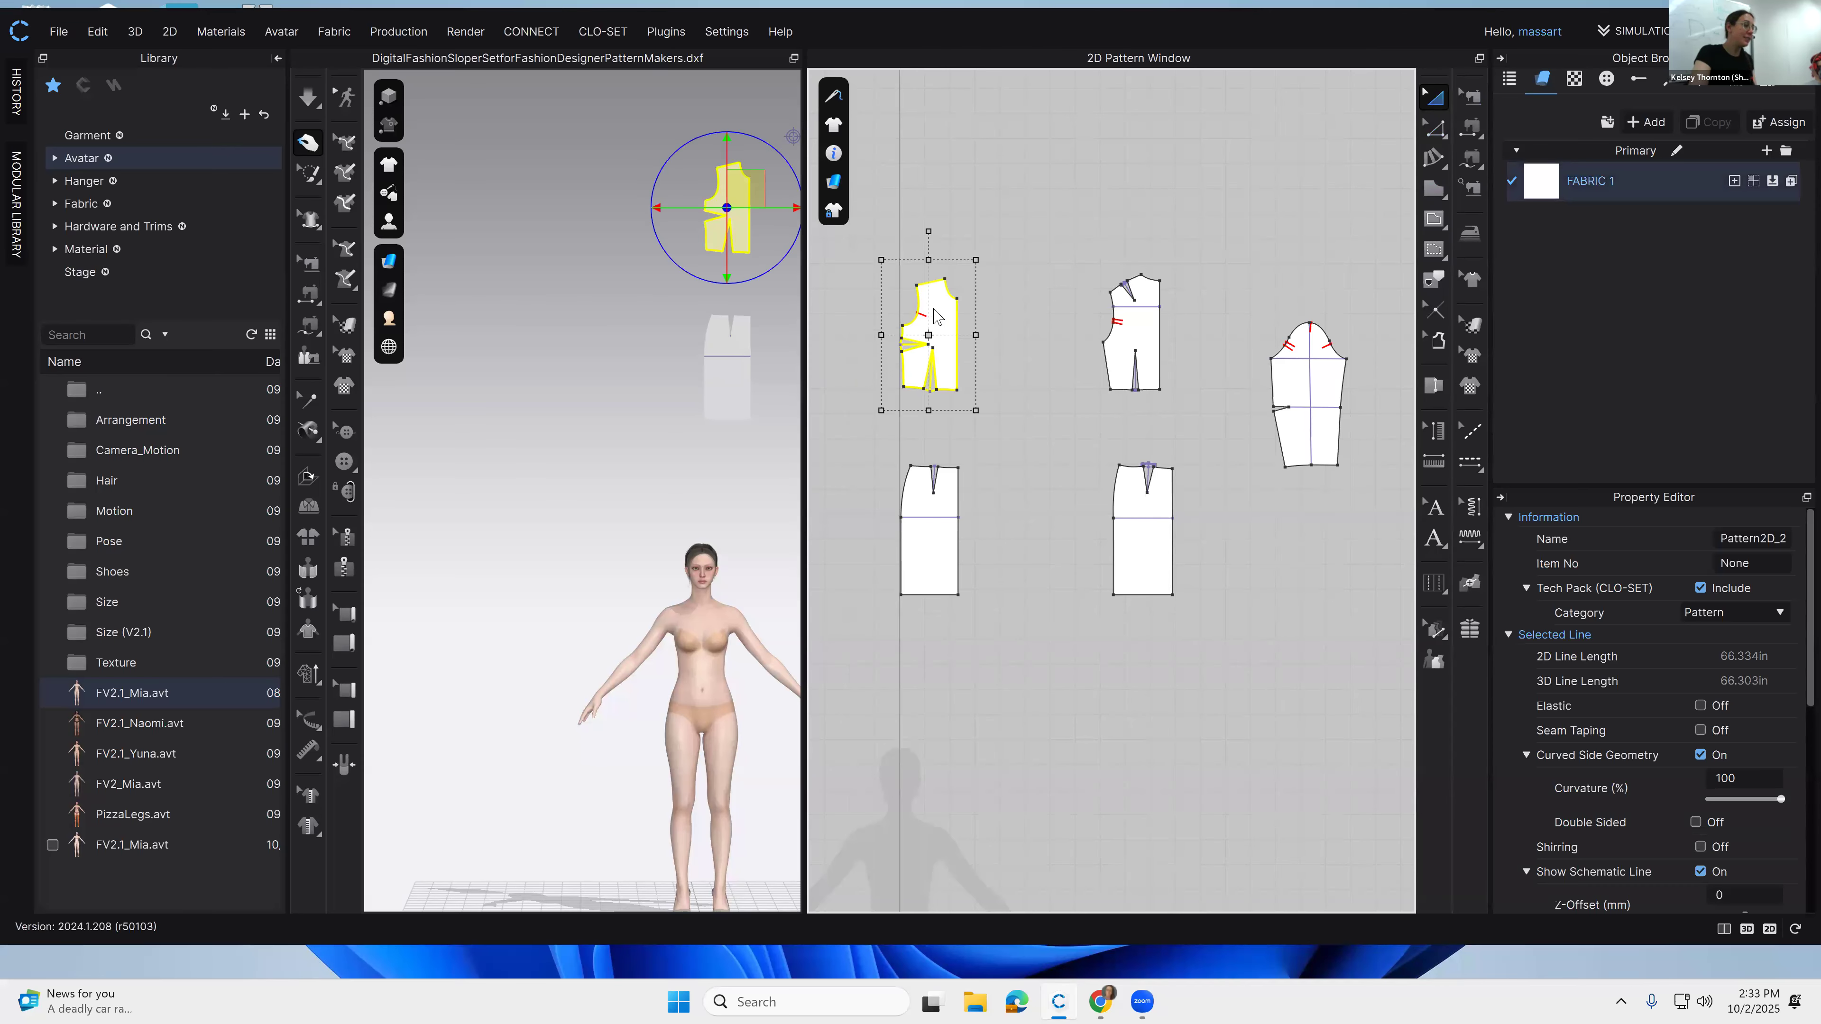
{"action": "right_click", "coordinate": [934, 287]}
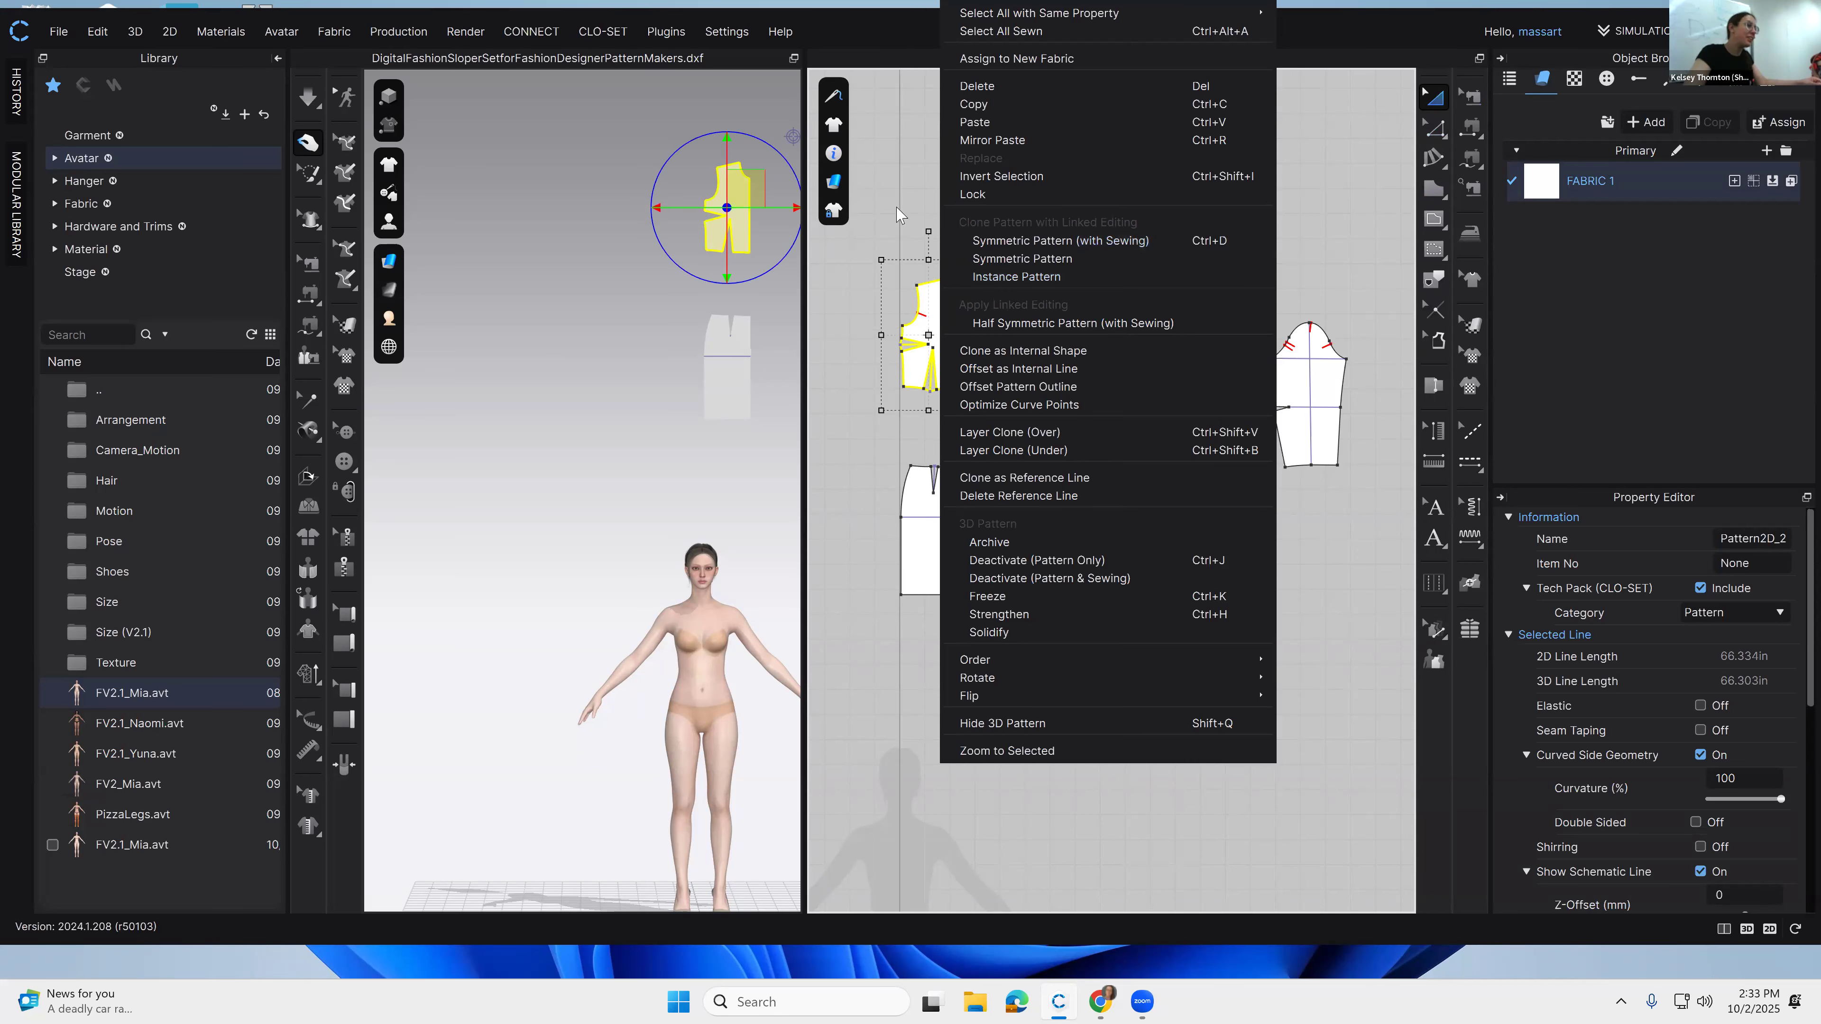
{"action": "left_click", "coordinate": [999, 294]}
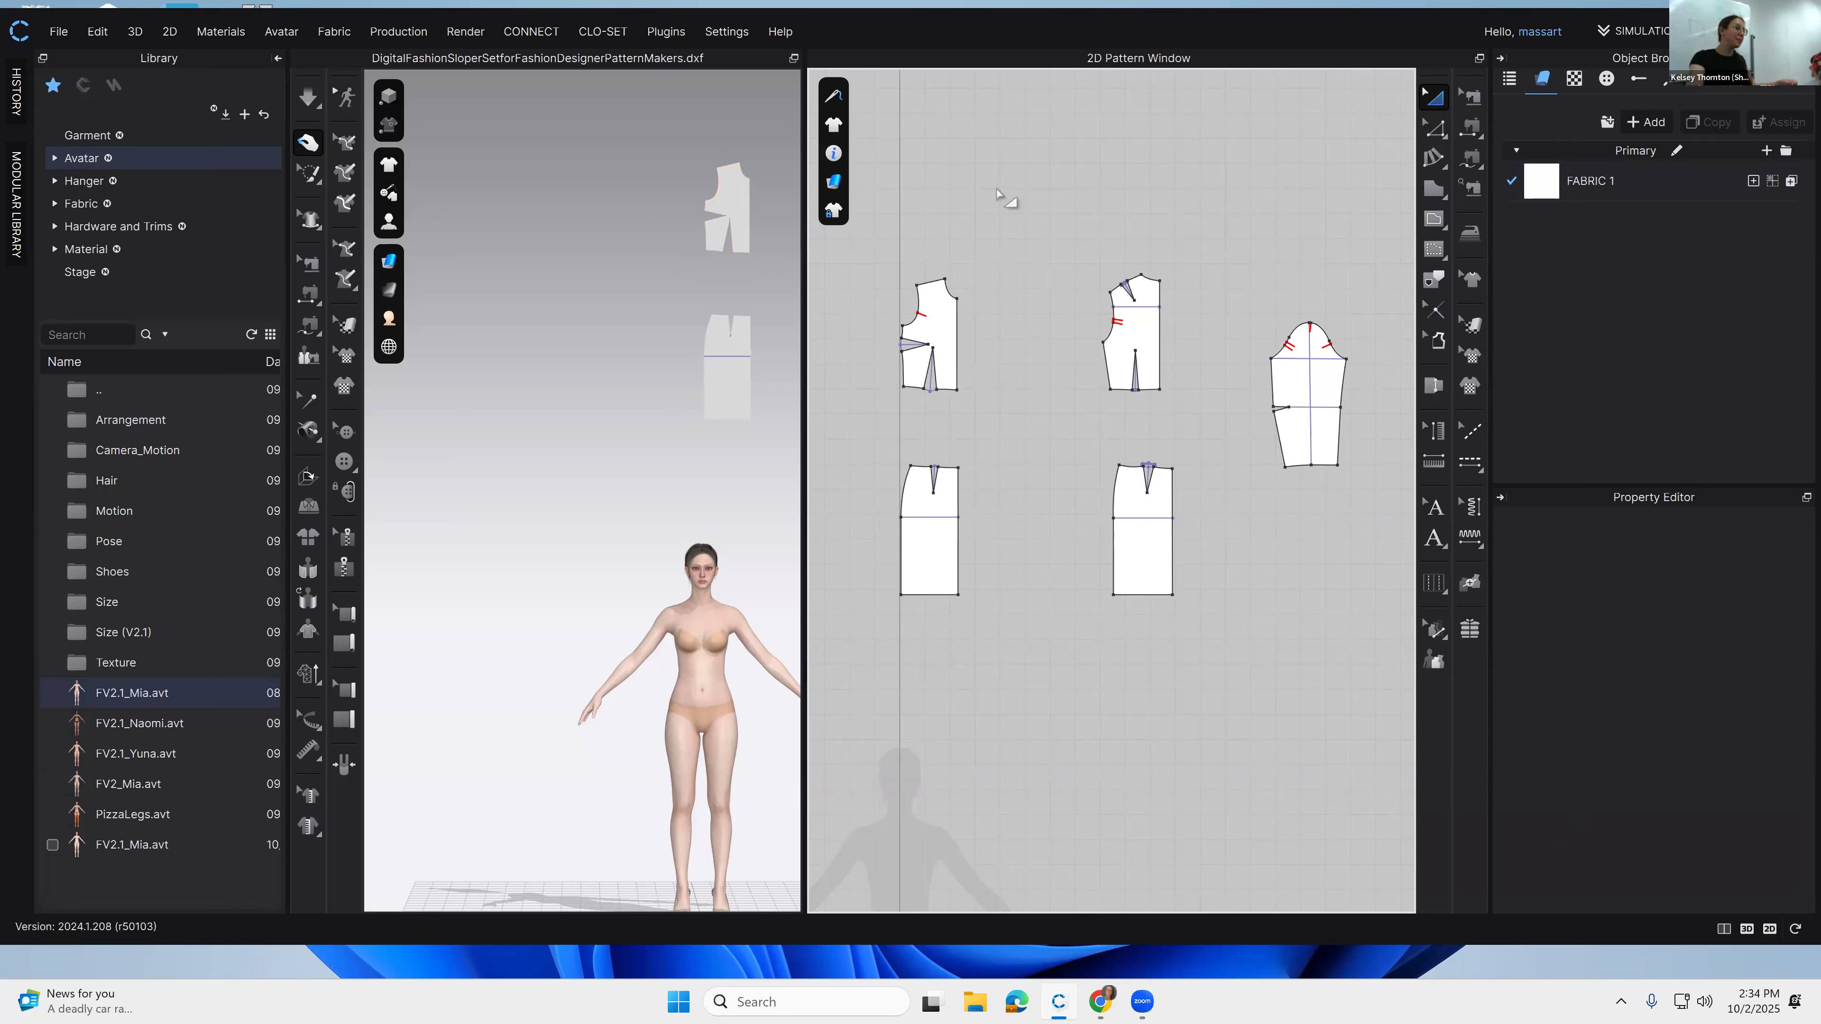
{"action": "left_click", "coordinate": [957, 312]}
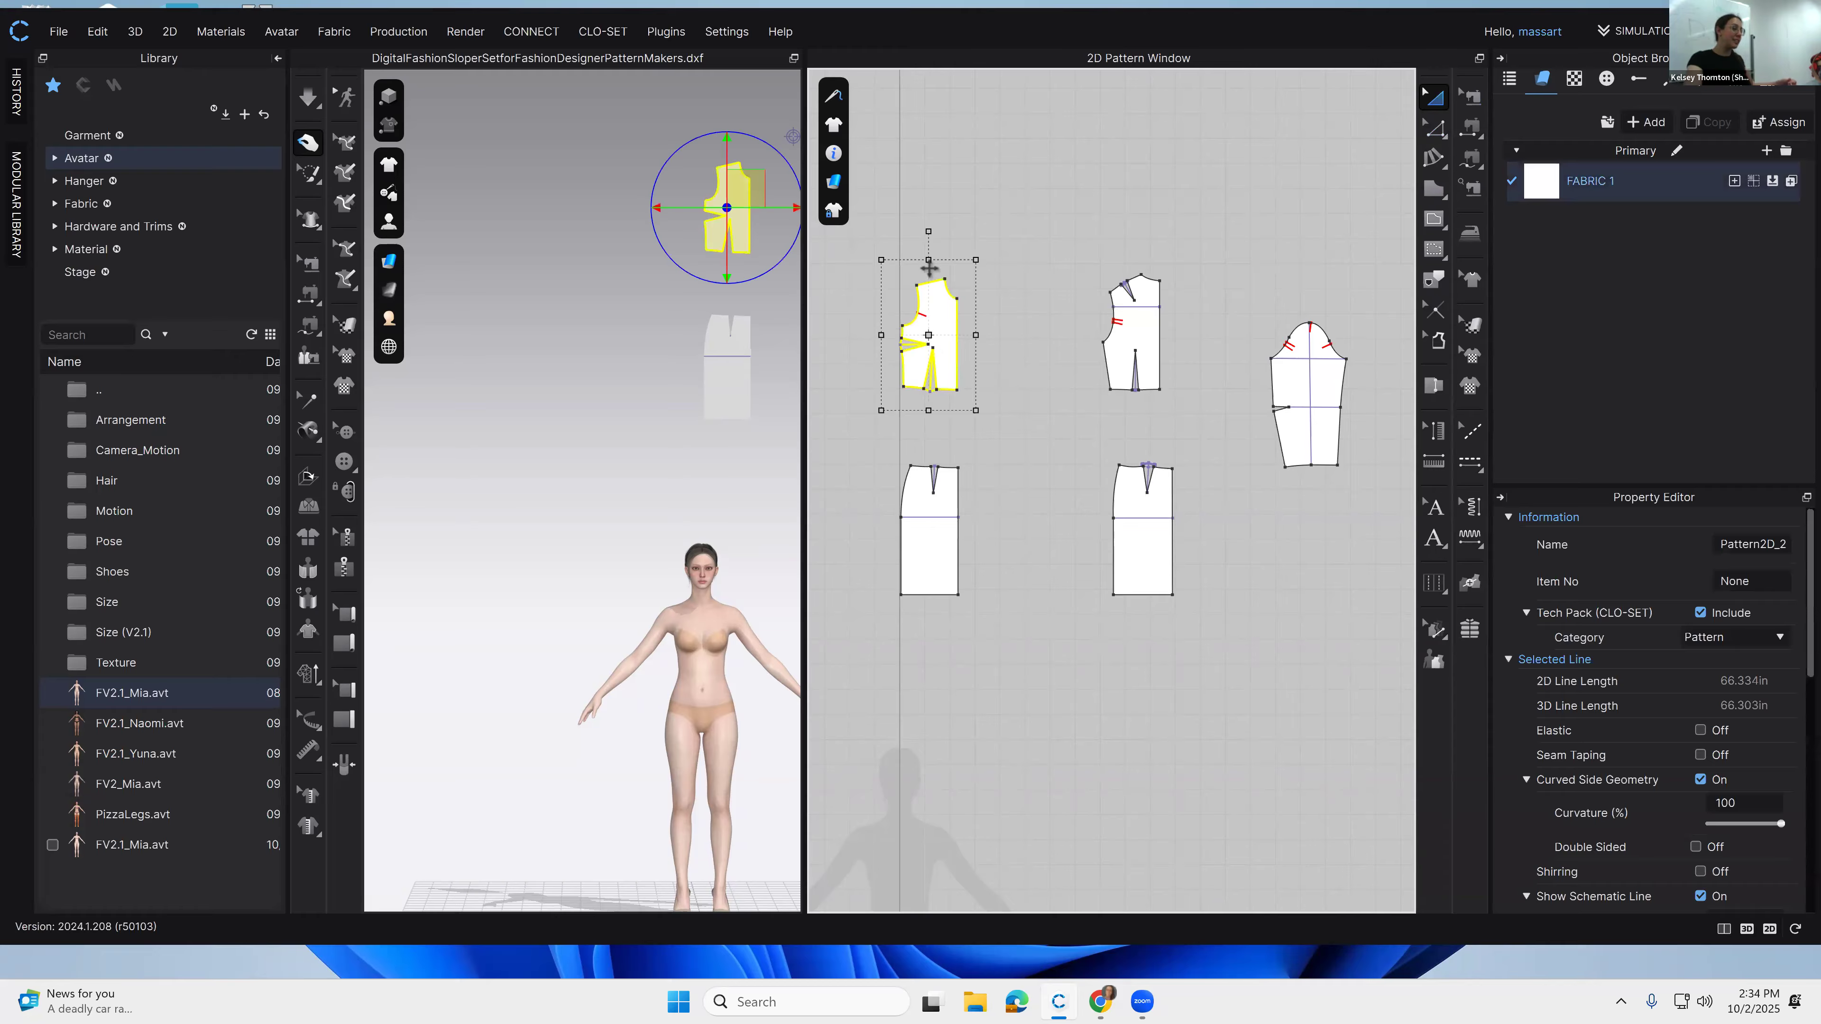
{"action": "right_click", "coordinate": [949, 316]}
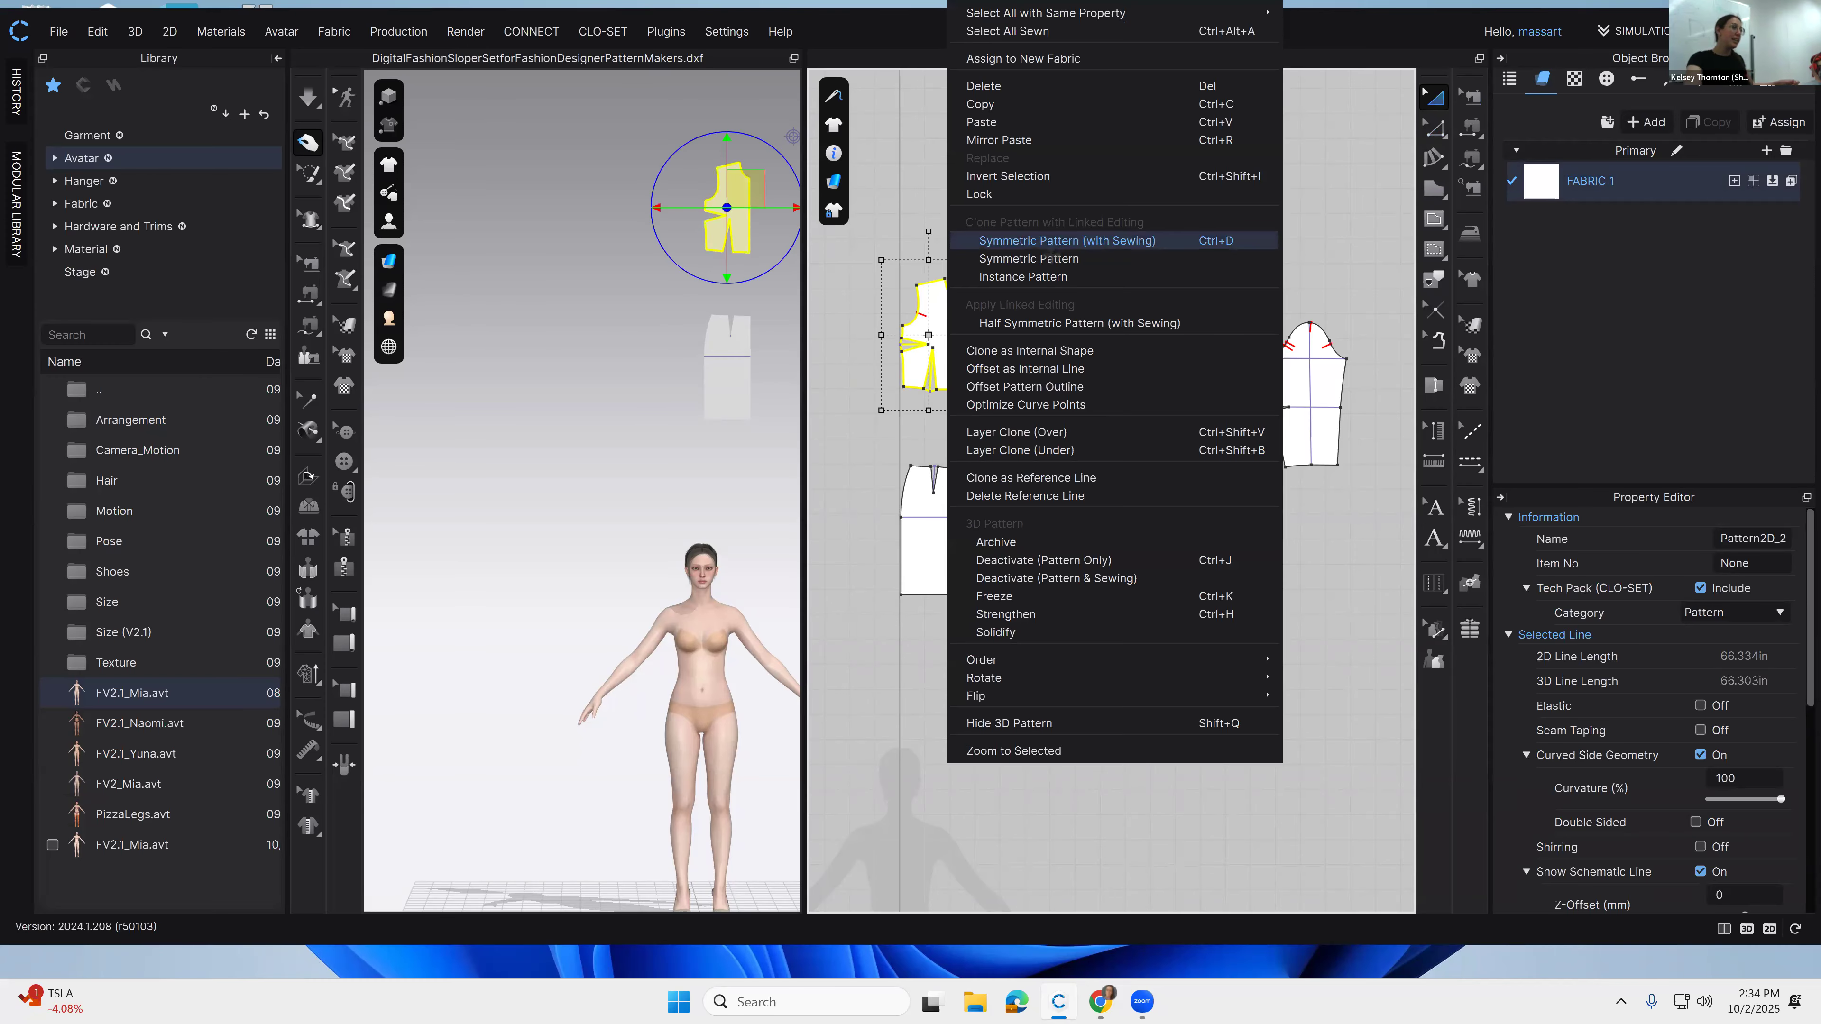
{"action": "left_click", "coordinate": [1084, 241]}
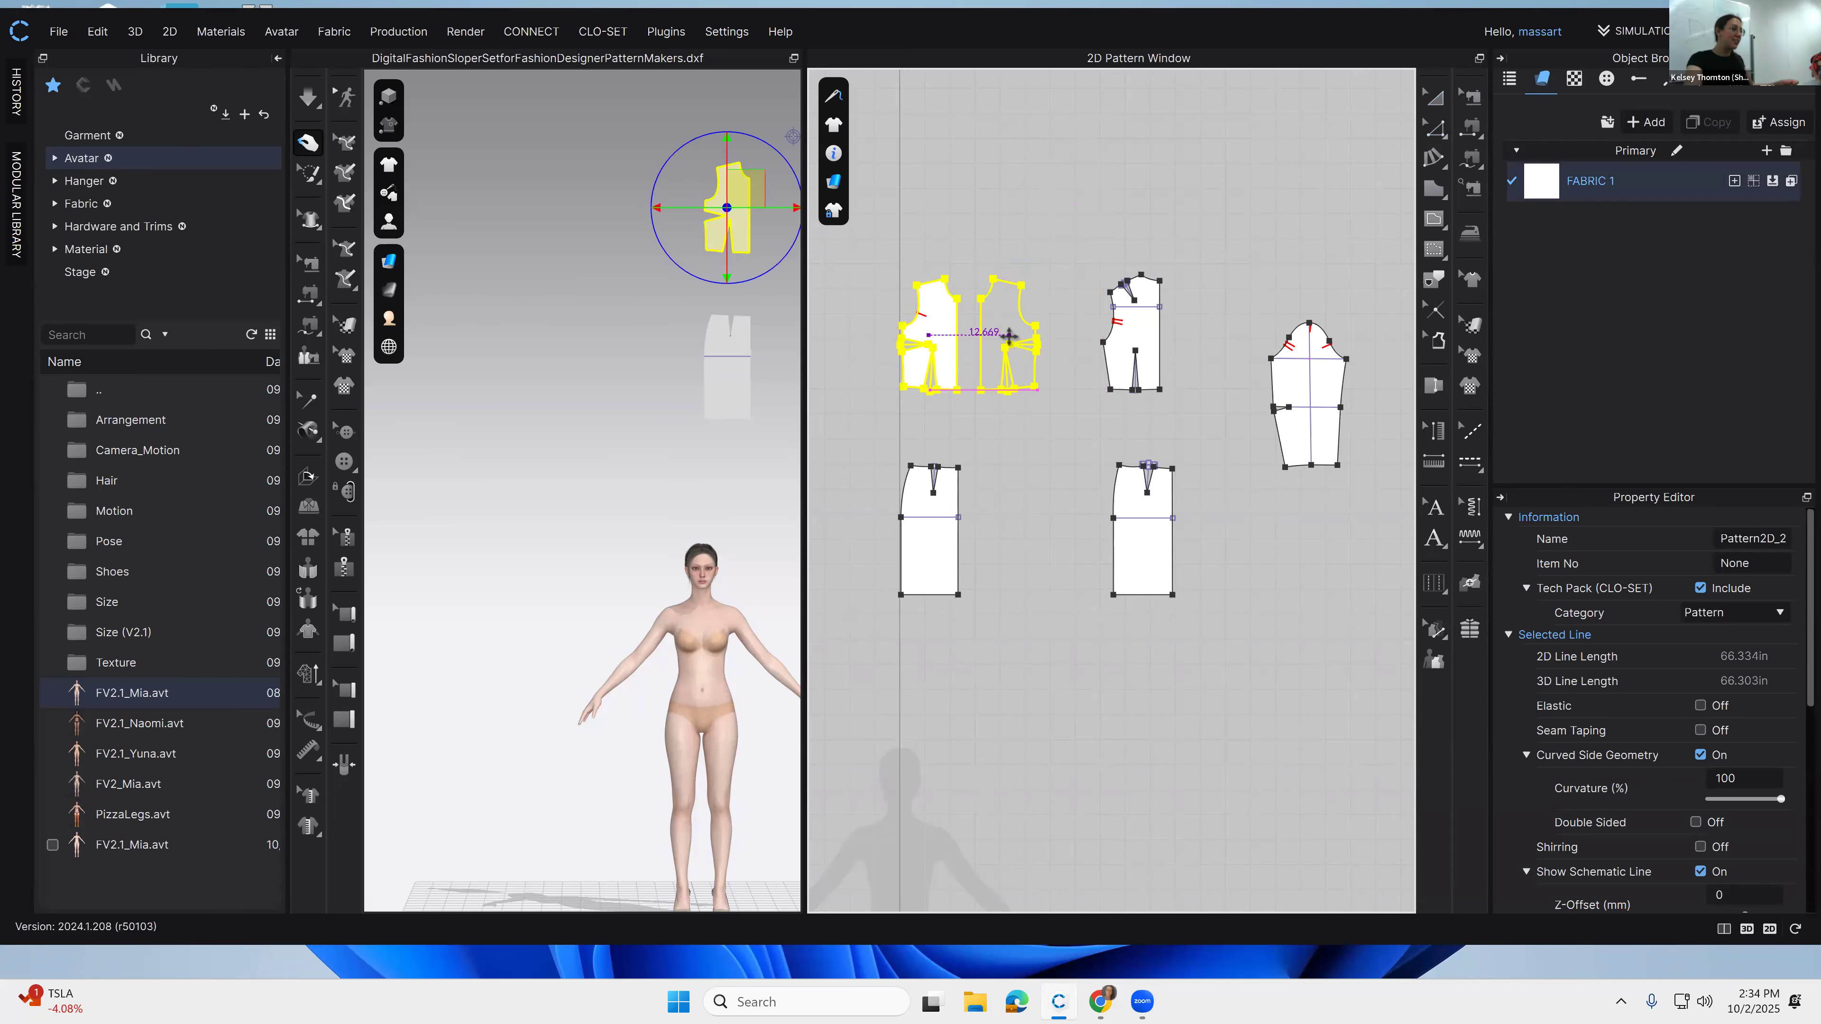
{"action": "left_click", "coordinate": [1012, 337]}
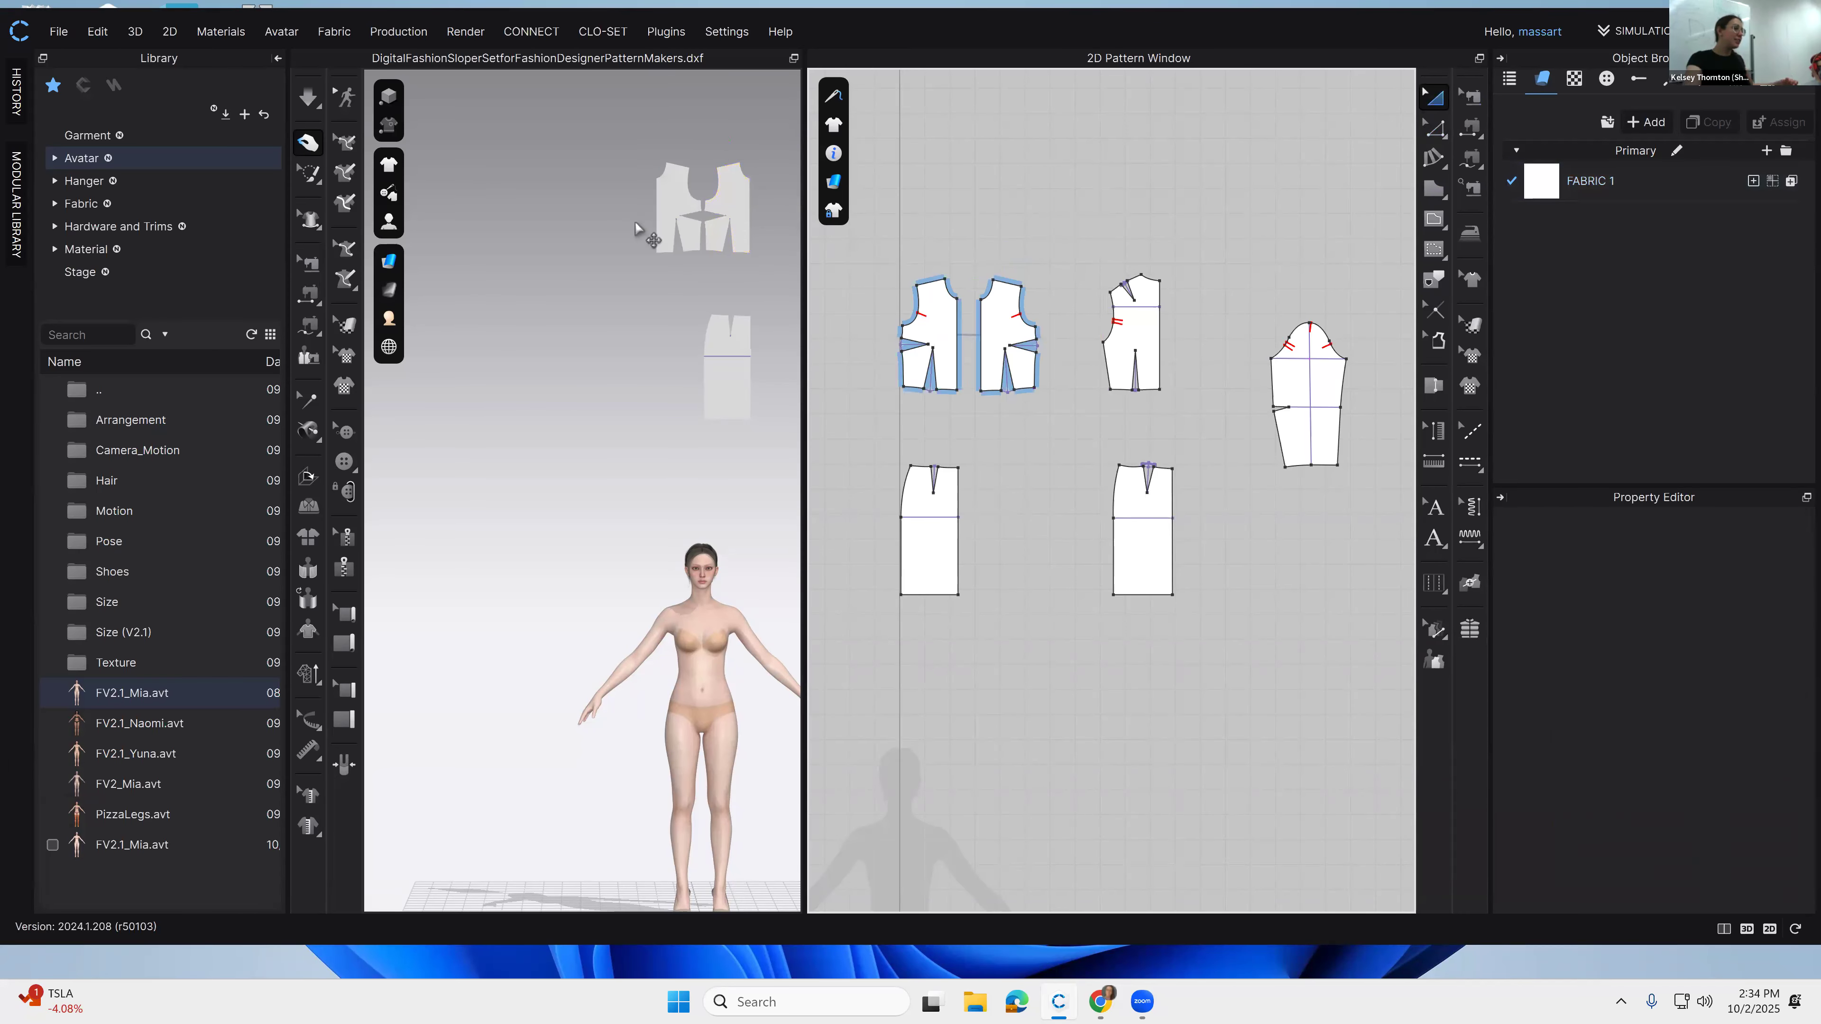
Step: Merge the two front bodice halves along their center front edges into one symmetric pattern
{"action": "scroll", "coordinate": [985, 344], "scroll_direction": "up", "scroll_amount": 3}
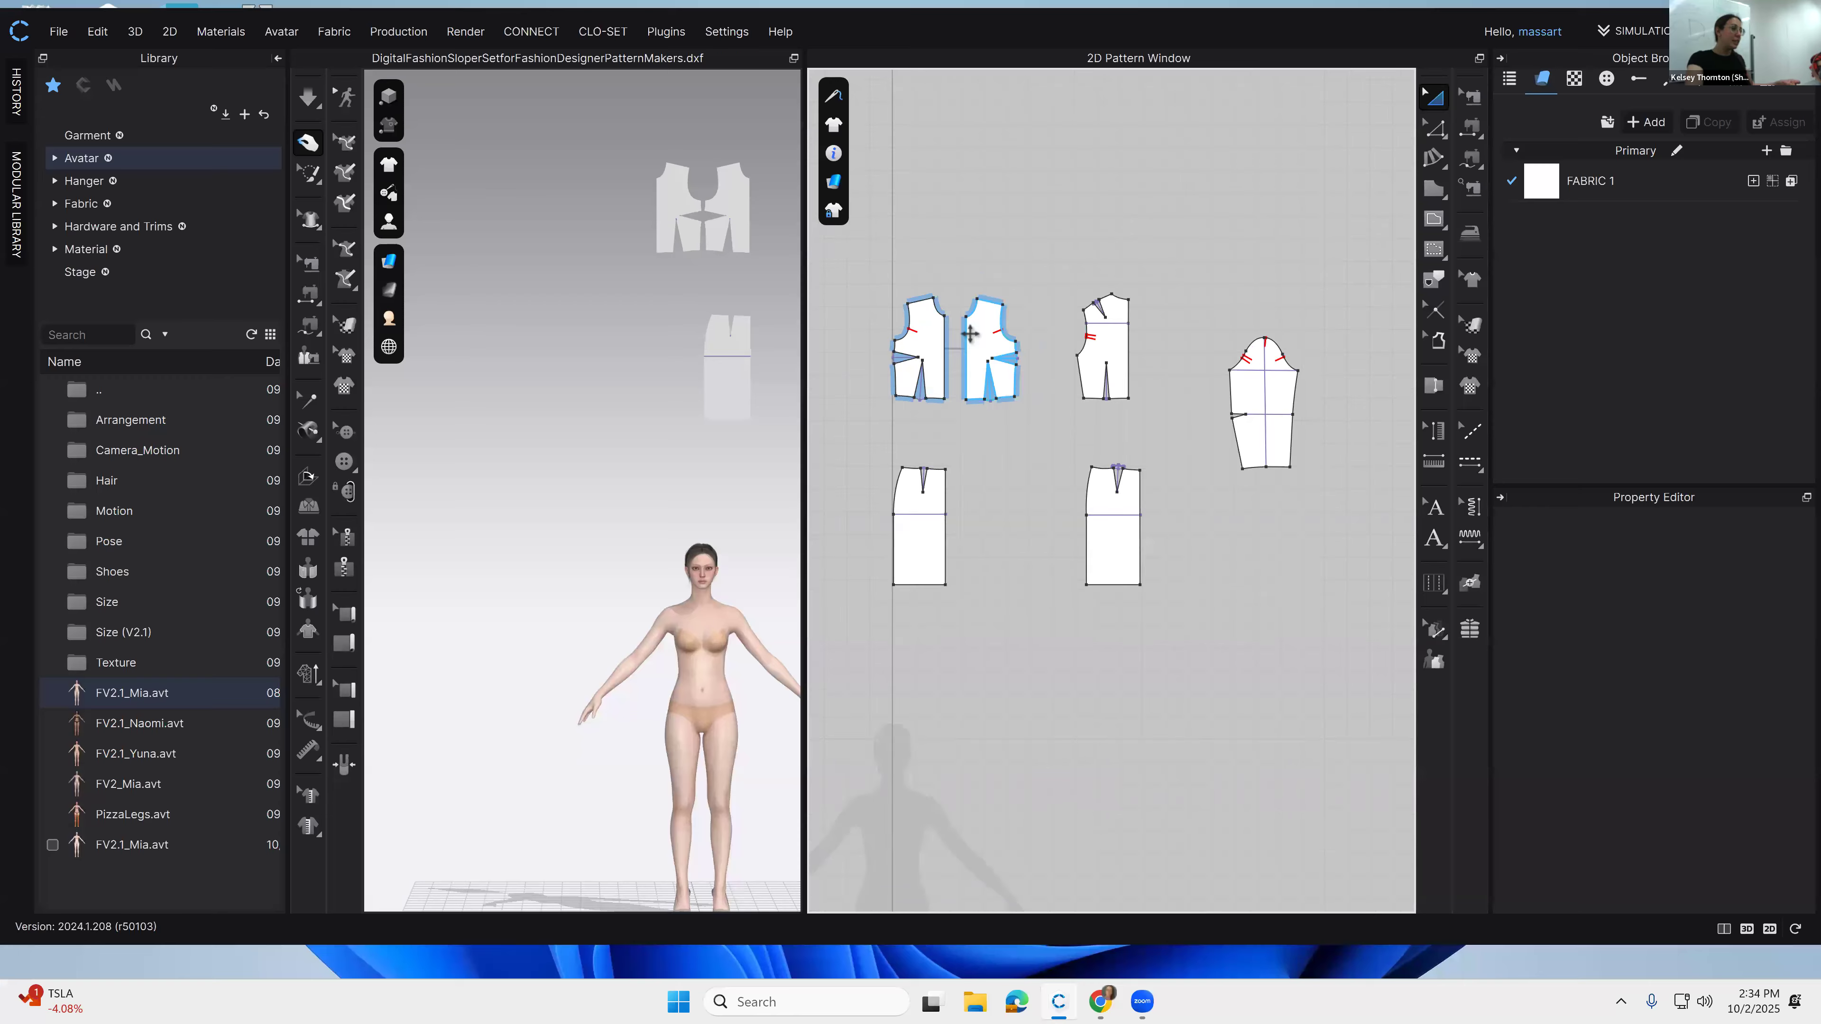
{"action": "middle_click_drag", "start_coordinate": [1009, 373], "coordinate": [1089, 380]}
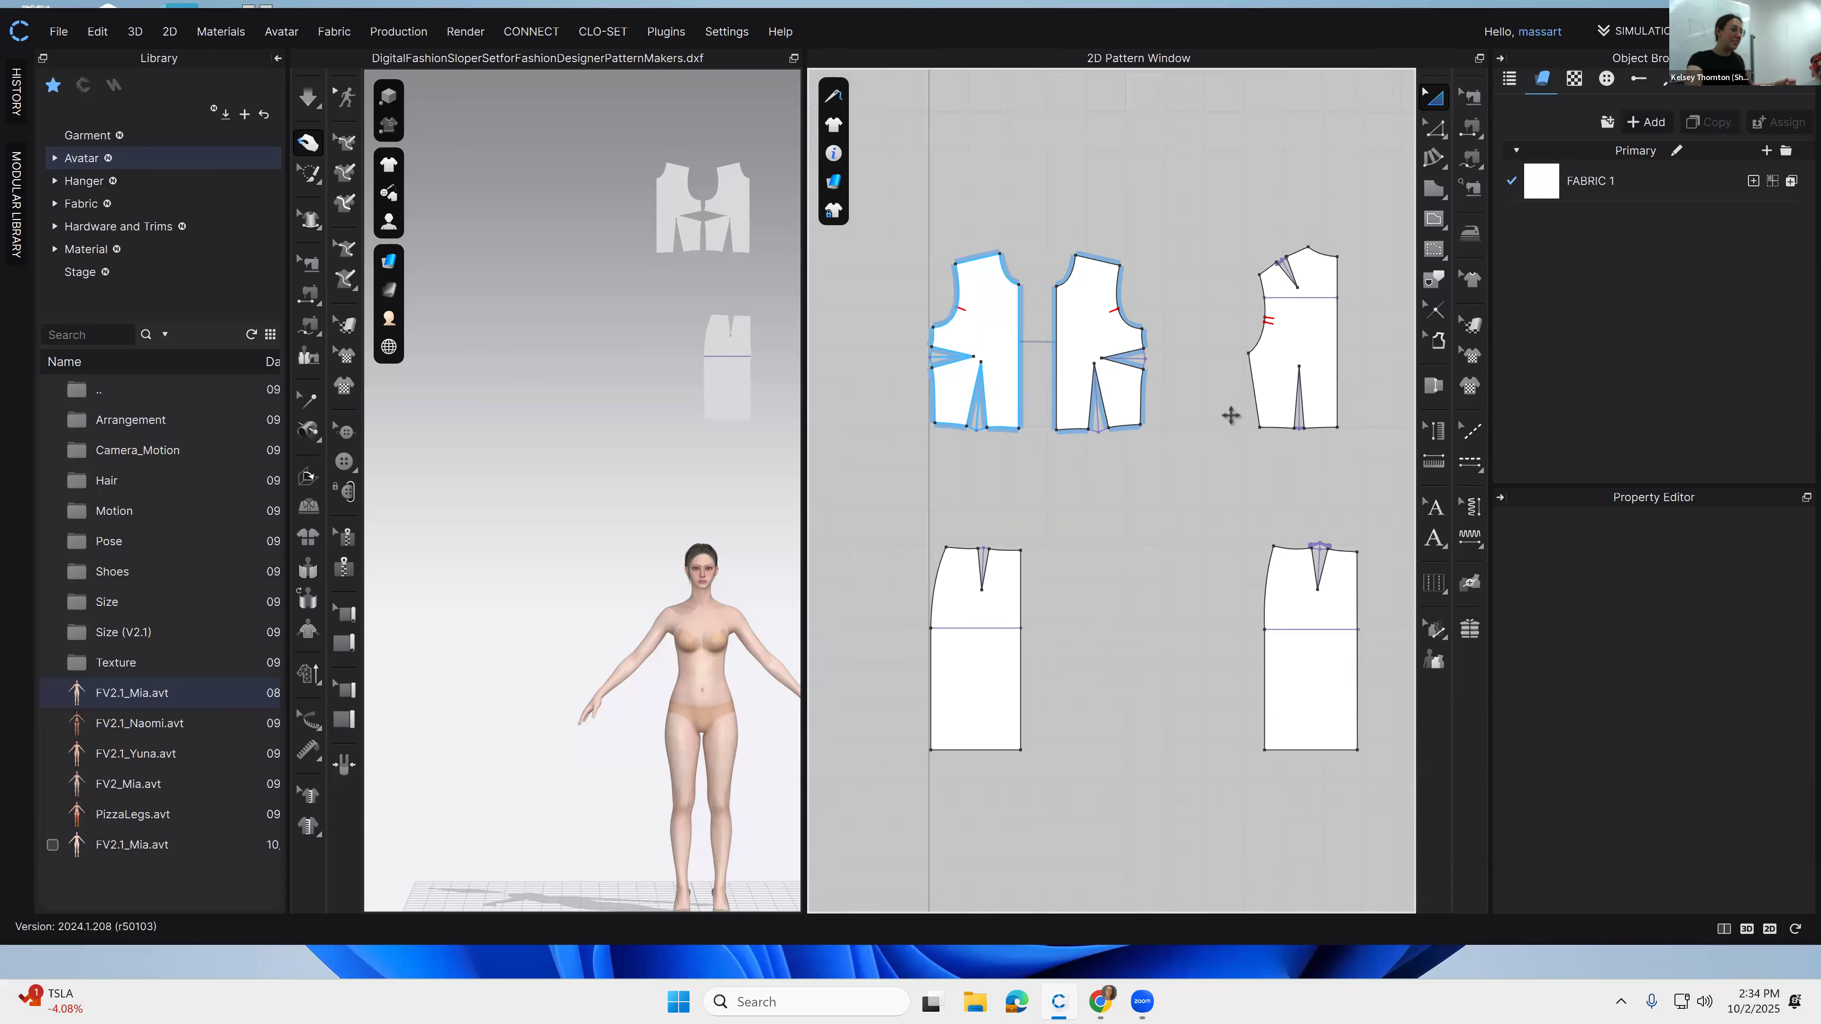
{"action": "left_click", "coordinate": [1434, 140]}
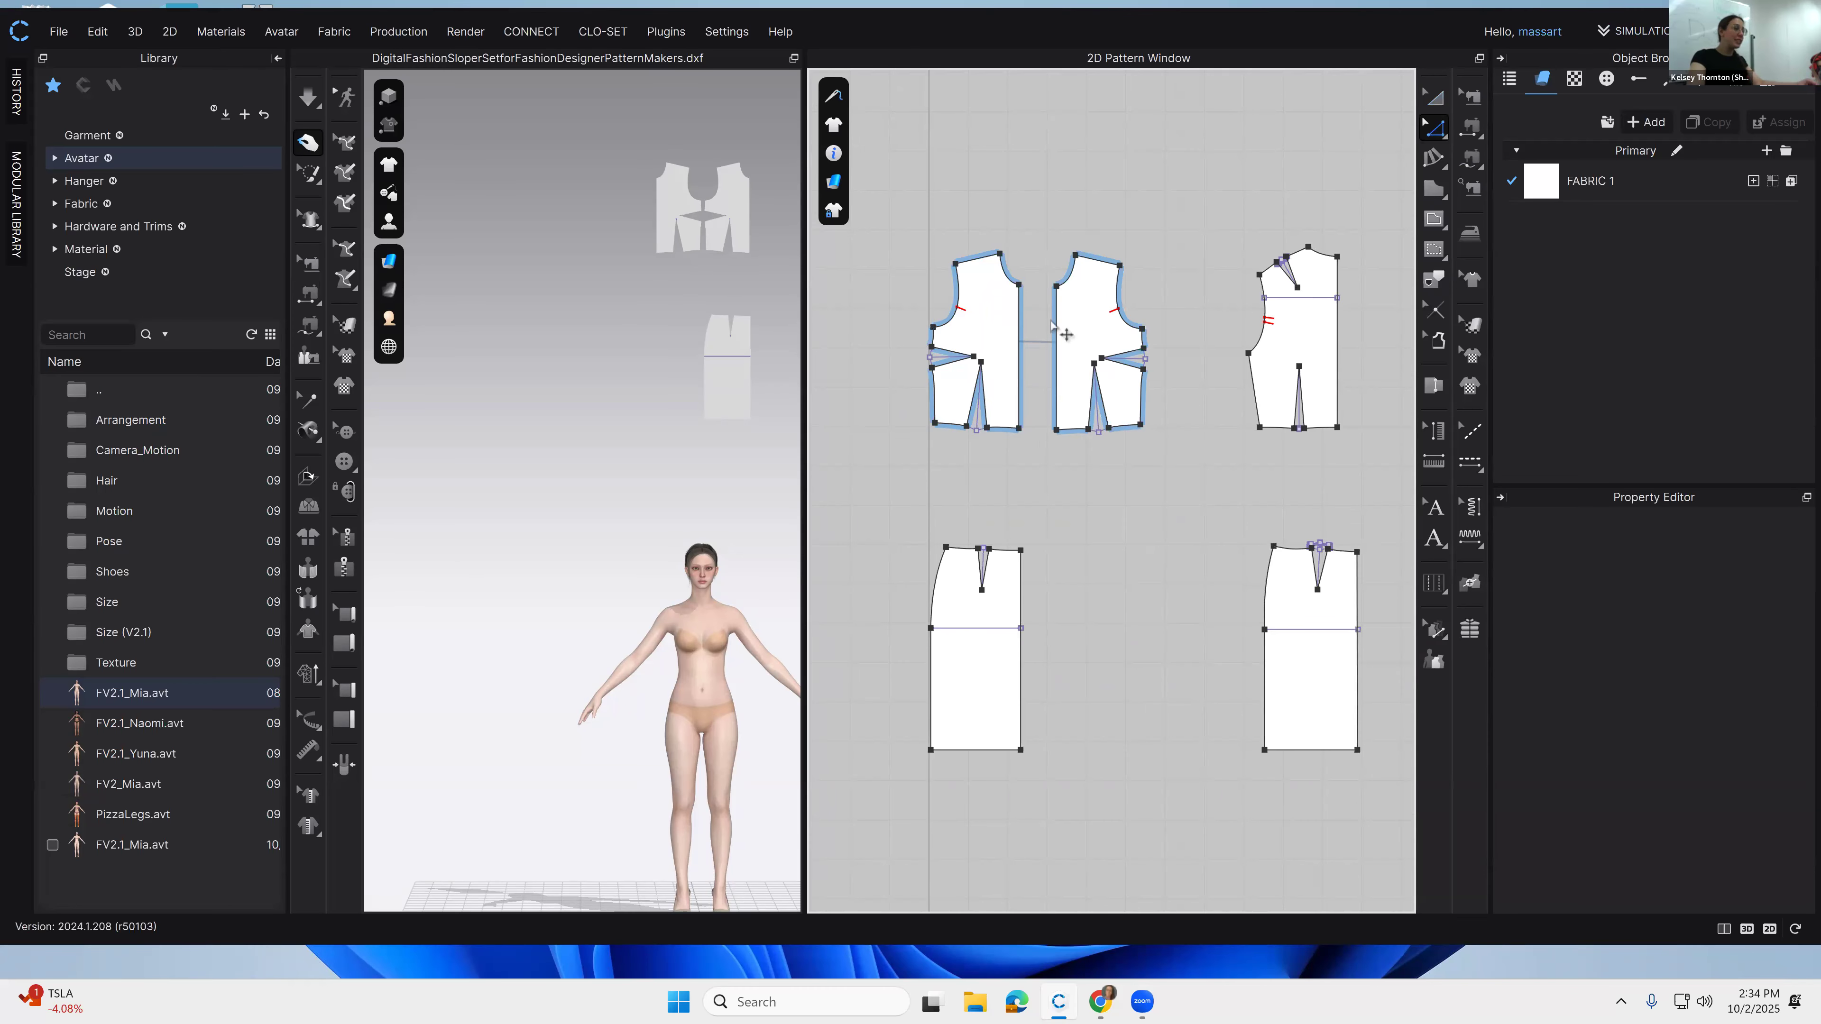
{"action": "left_click", "coordinate": [1055, 366]}
{"action": "scroll", "coordinate": [1053, 367], "scroll_direction": "up", "scroll_amount": 5}
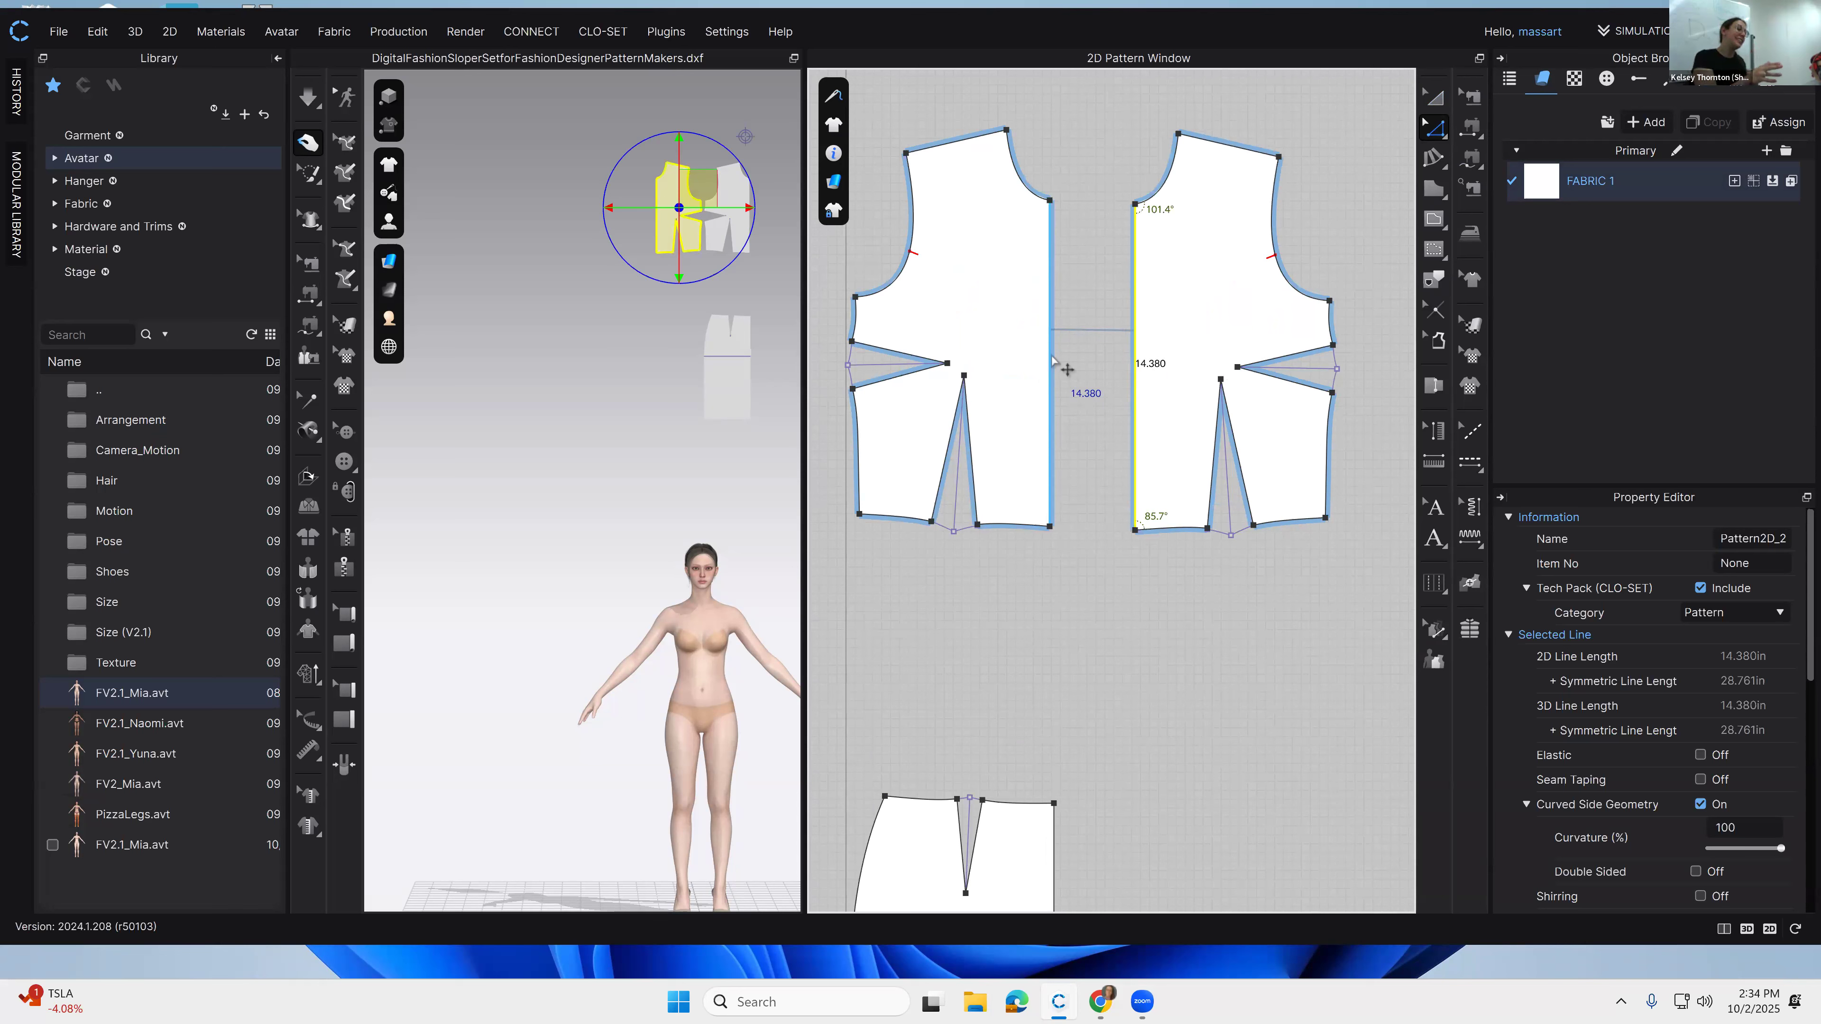
{"action": "right_click", "coordinate": [1052, 354]}
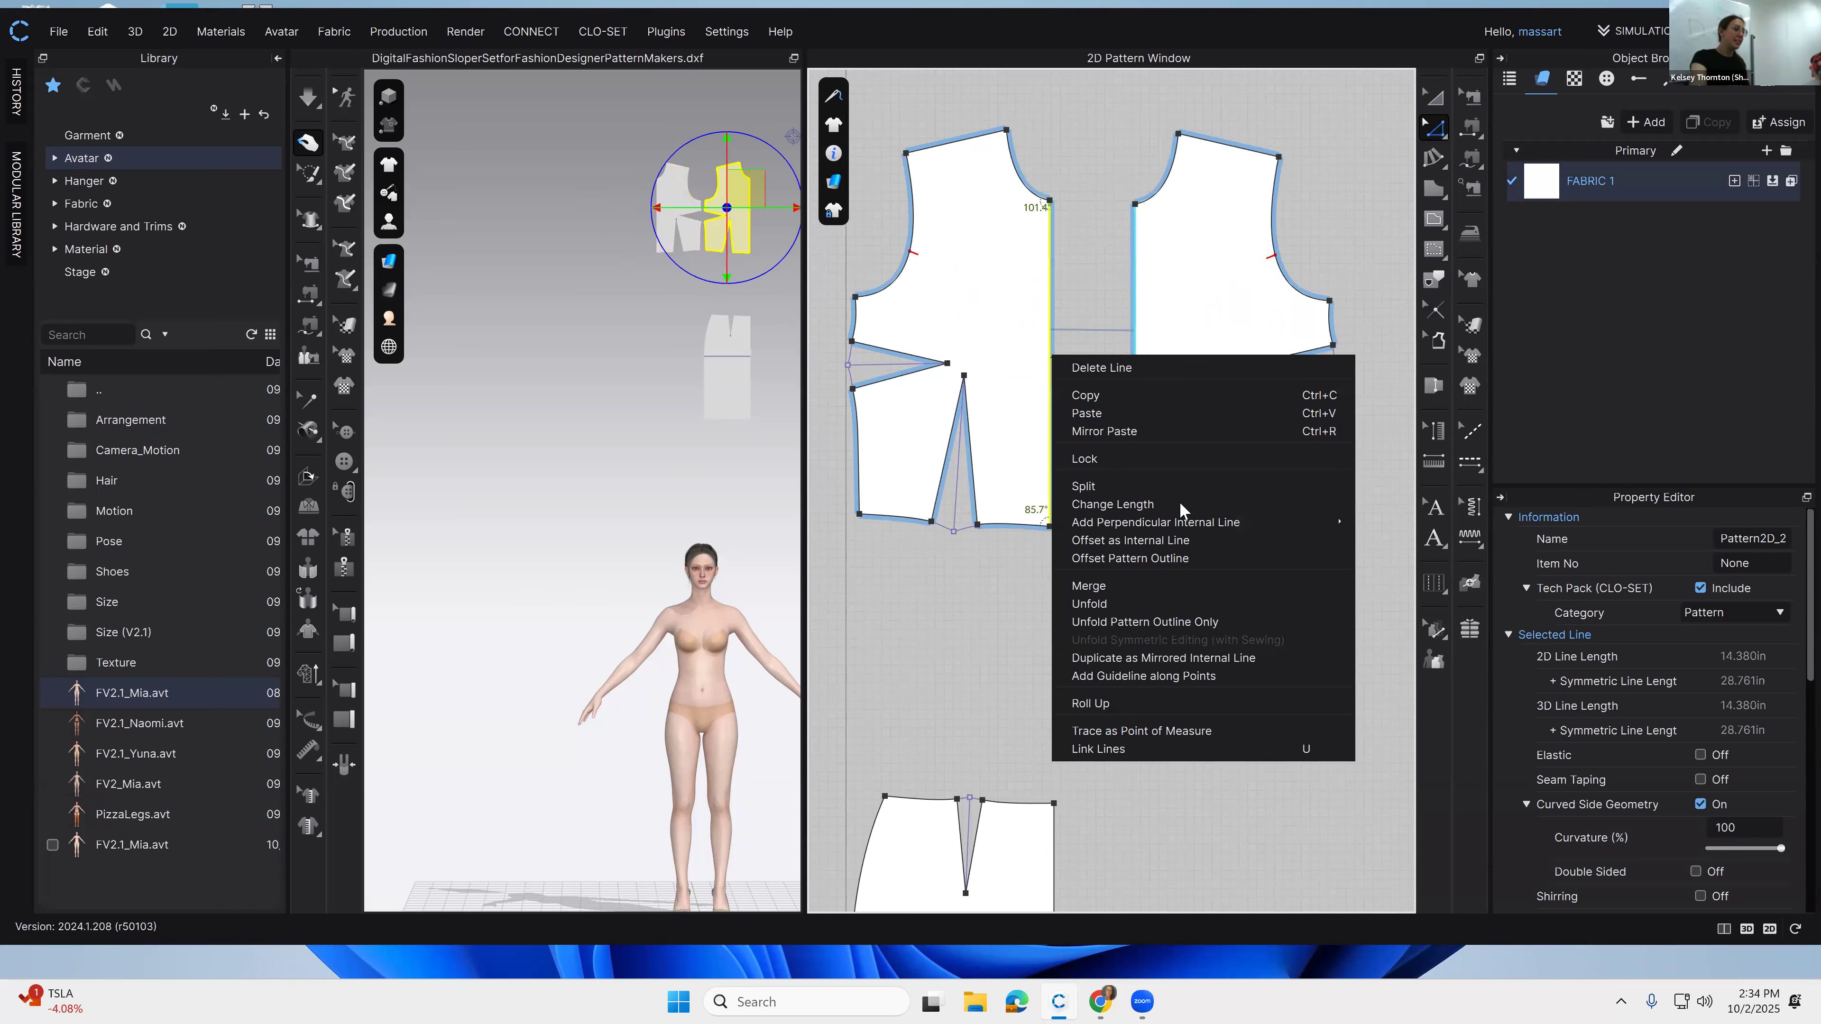
{"action": "left_click", "coordinate": [1127, 586]}
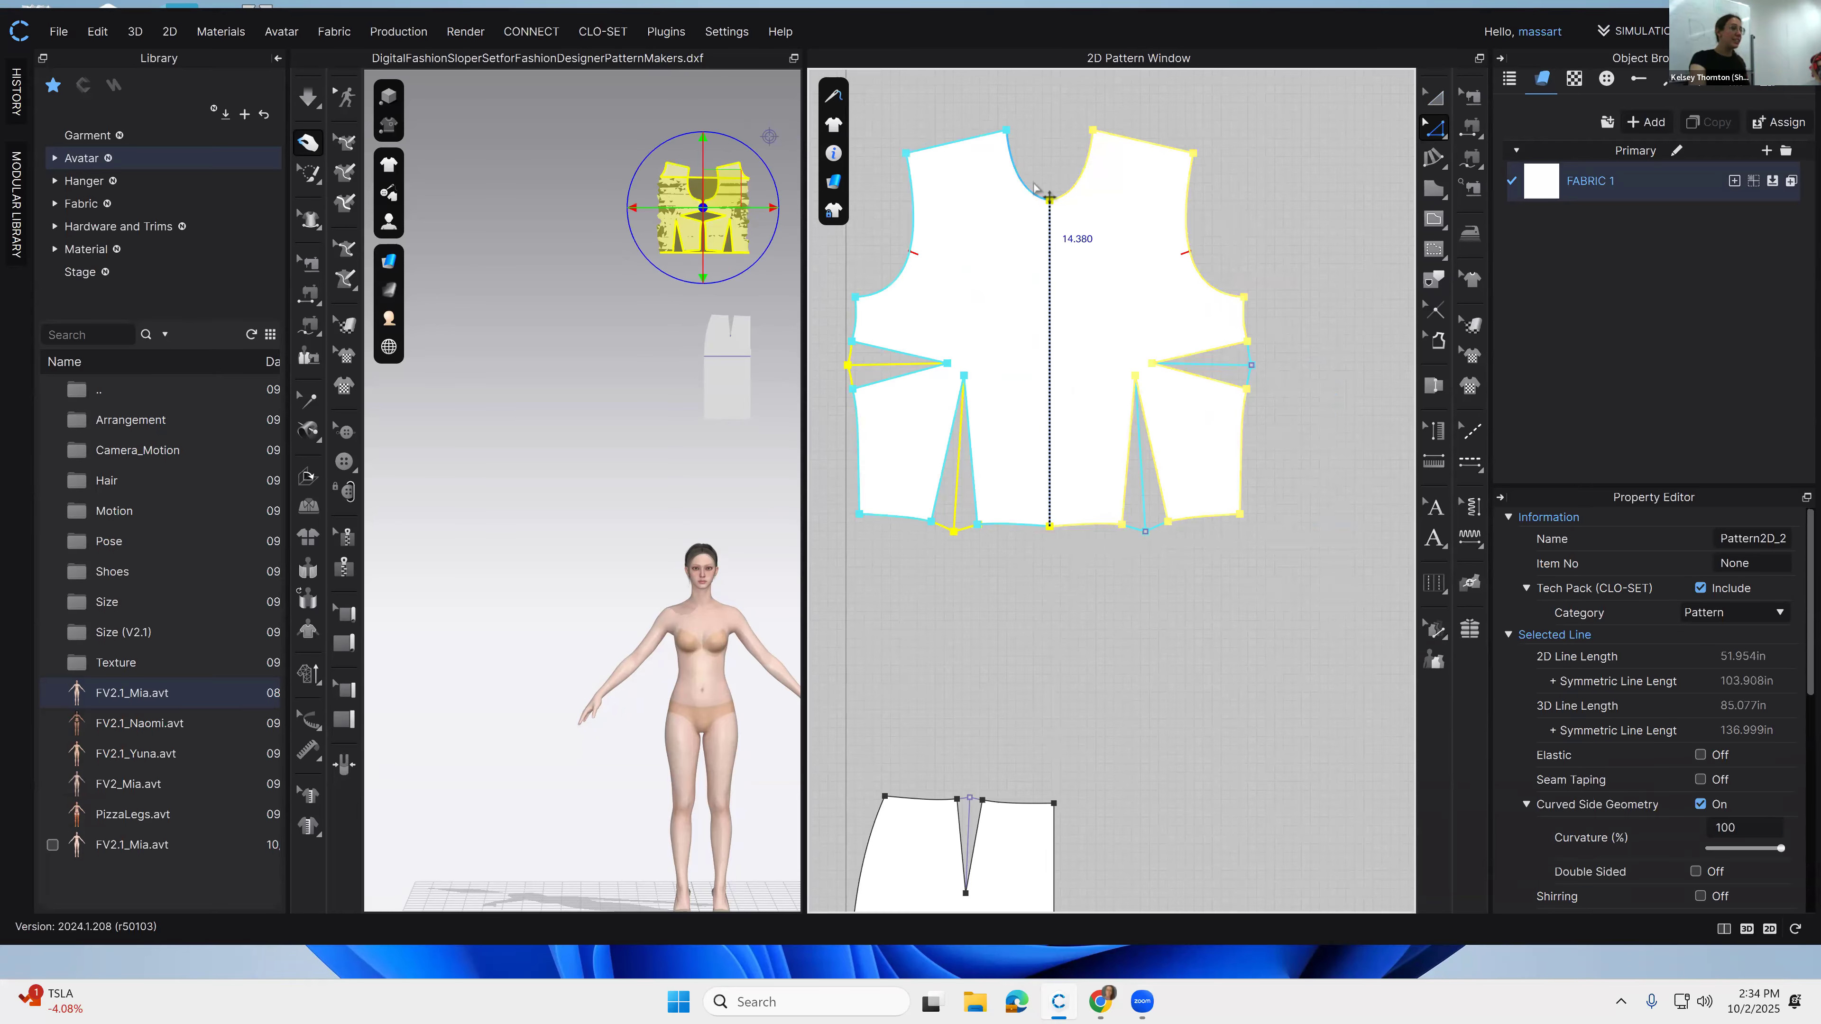
Step: Try moving the merged front bodice's right shoulder point up and outward to test the symmetric editing, and undo the move
{"action": "middle_click_drag", "start_coordinate": [1007, 416], "coordinate": [1070, 500]}
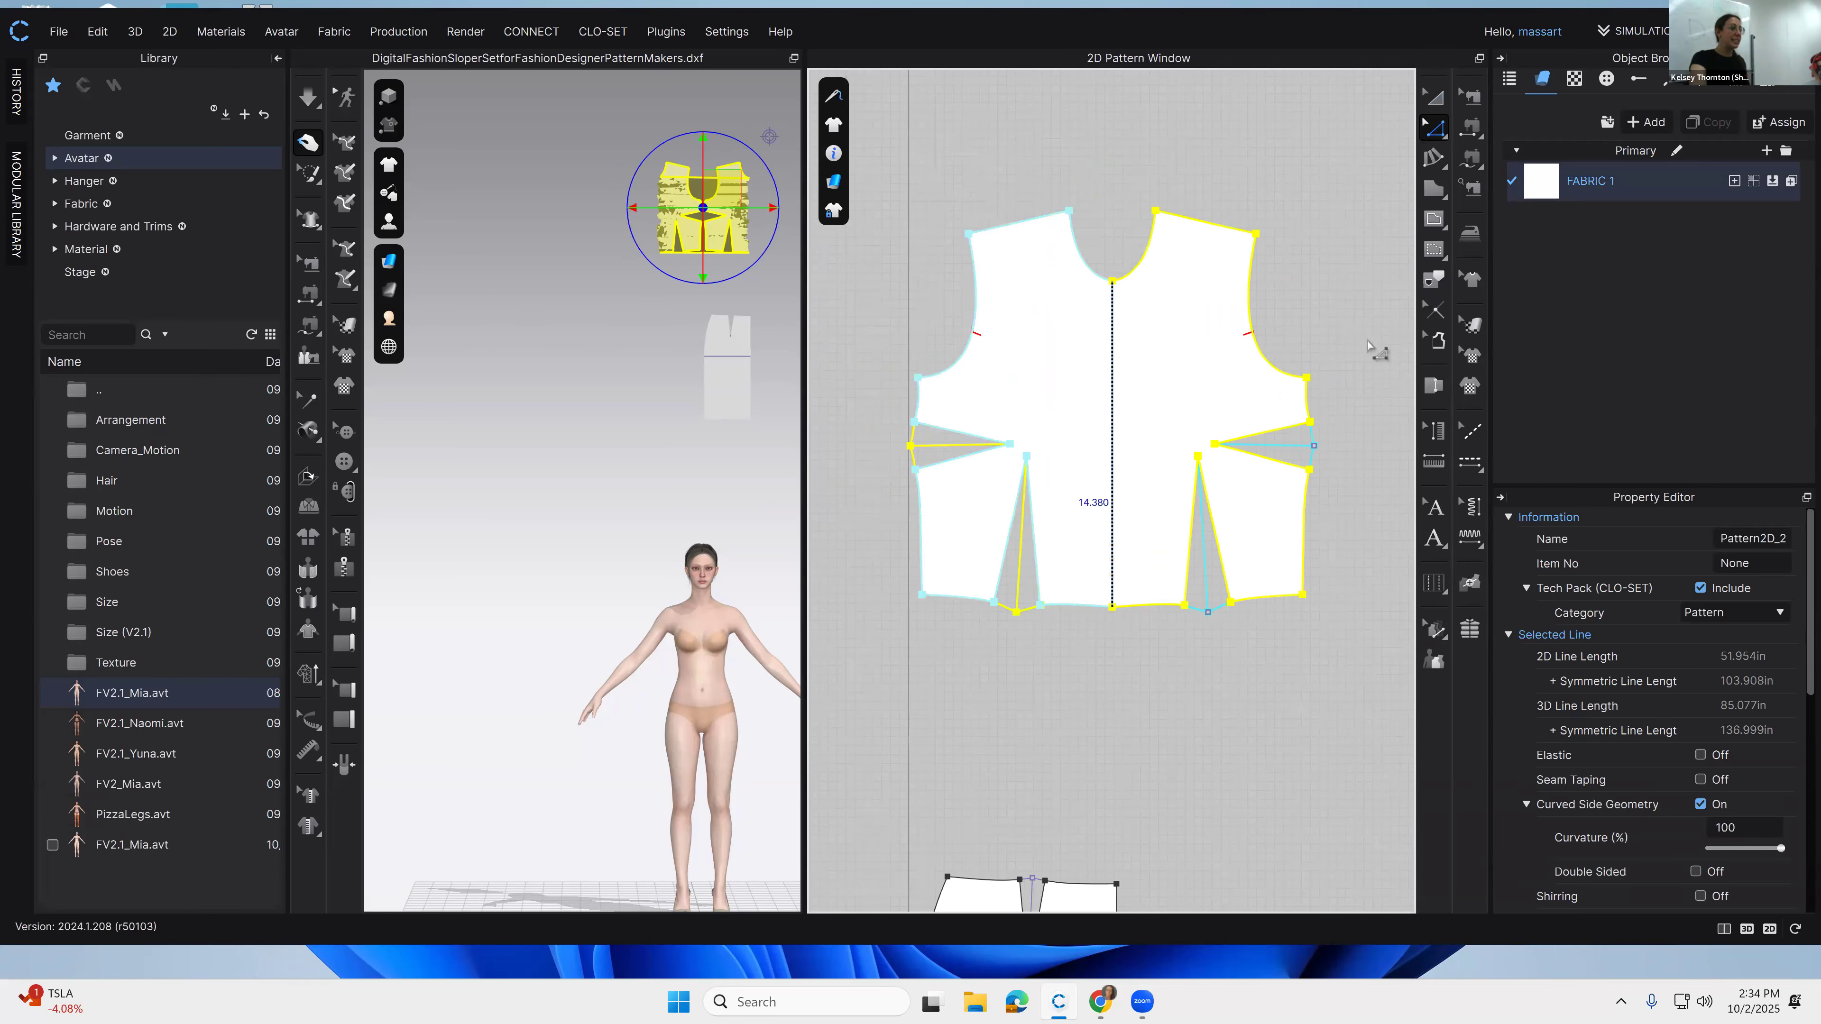
{"action": "scroll", "coordinate": [1073, 495], "scroll_direction": "up", "scroll_amount": 2}
{"action": "scroll", "coordinate": [1352, 251], "scroll_direction": "down", "scroll_amount": 4}
{"action": "middle_click_drag", "start_coordinate": [1384, 204], "coordinate": [1327, 310]}
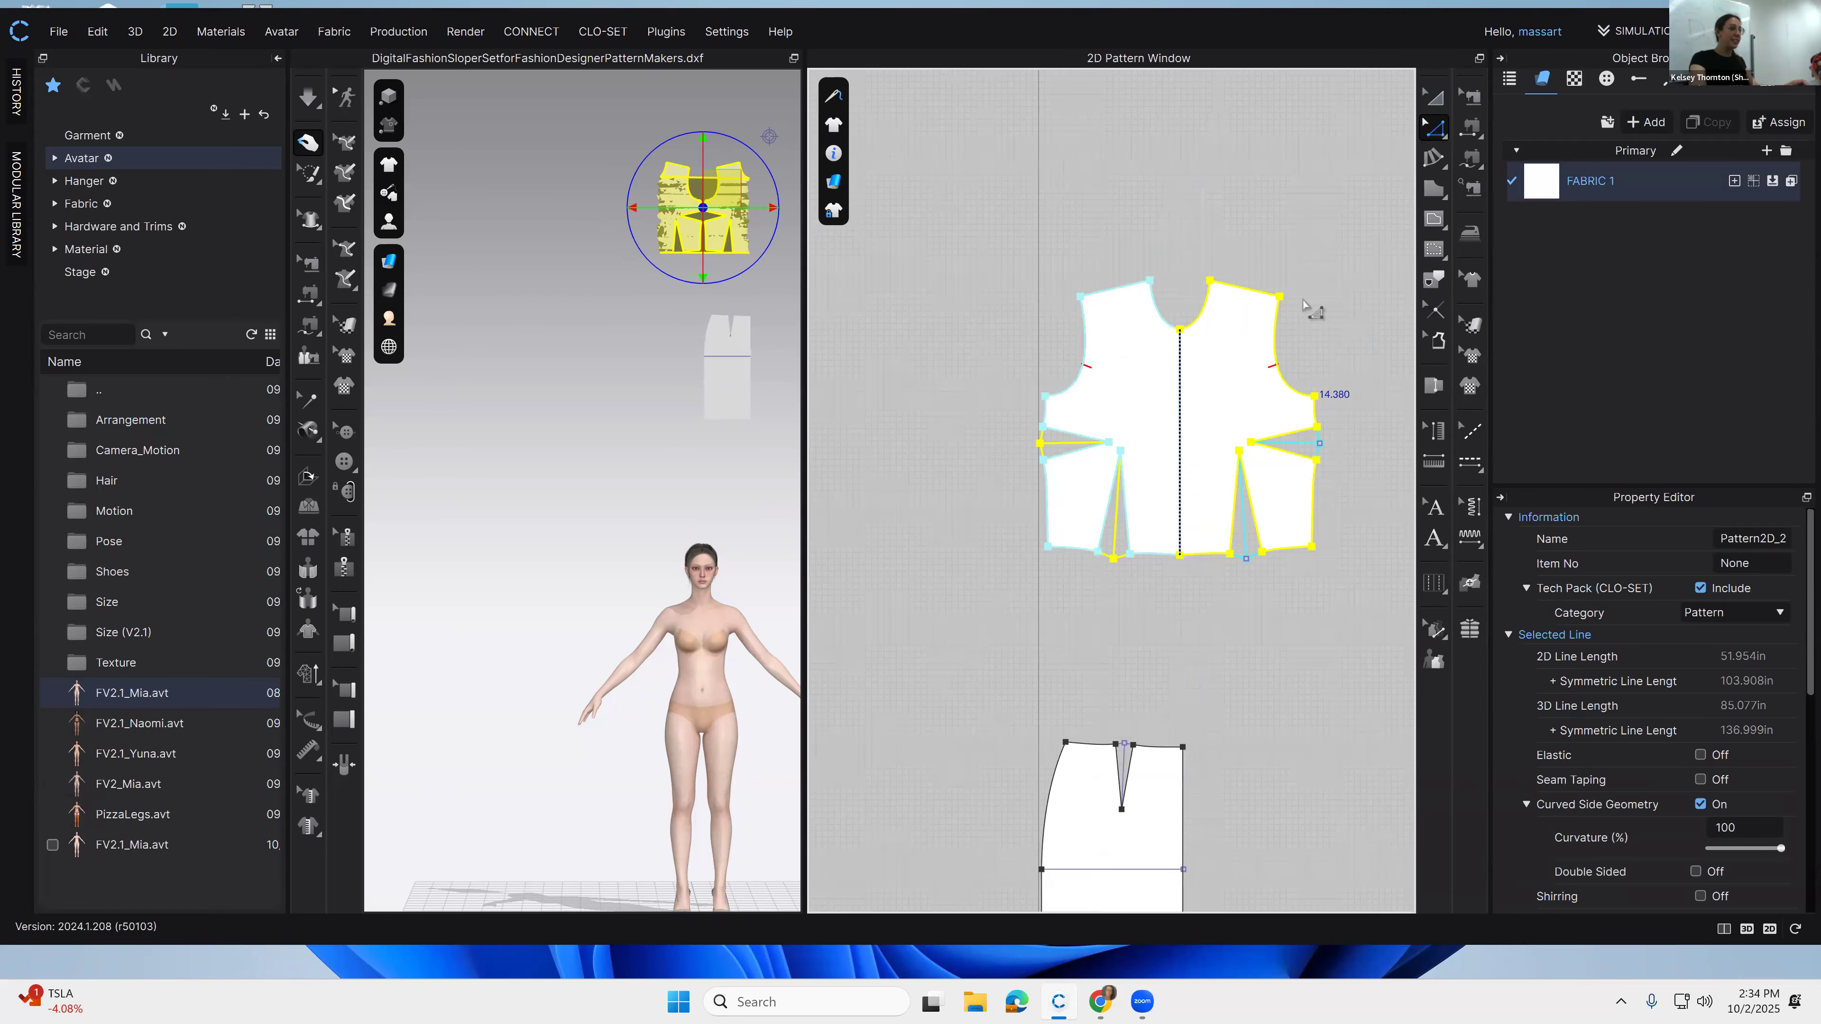
{"action": "left_click", "coordinate": [1306, 305]}
{"action": "left_click_drag", "start_coordinate": [1274, 306], "coordinate": [1309, 256]}
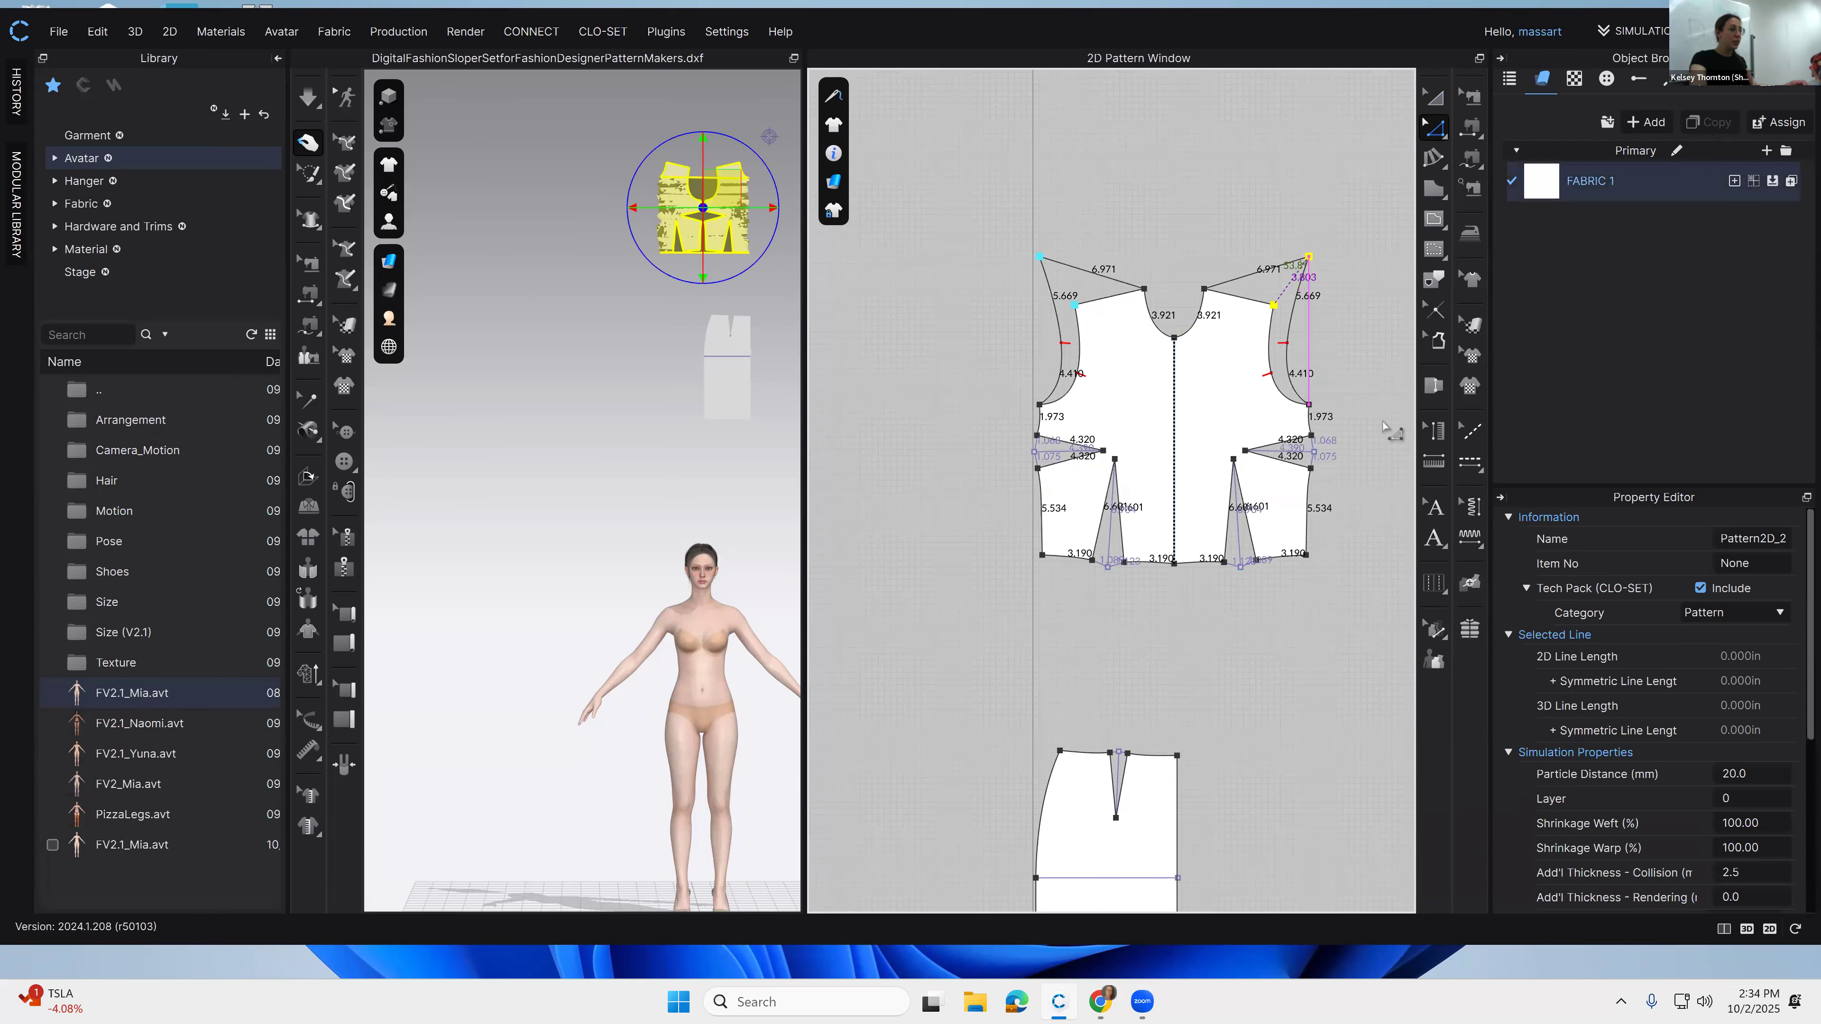
{"action": "middle_click_drag", "start_coordinate": [1262, 665], "coordinate": [1234, 703]}
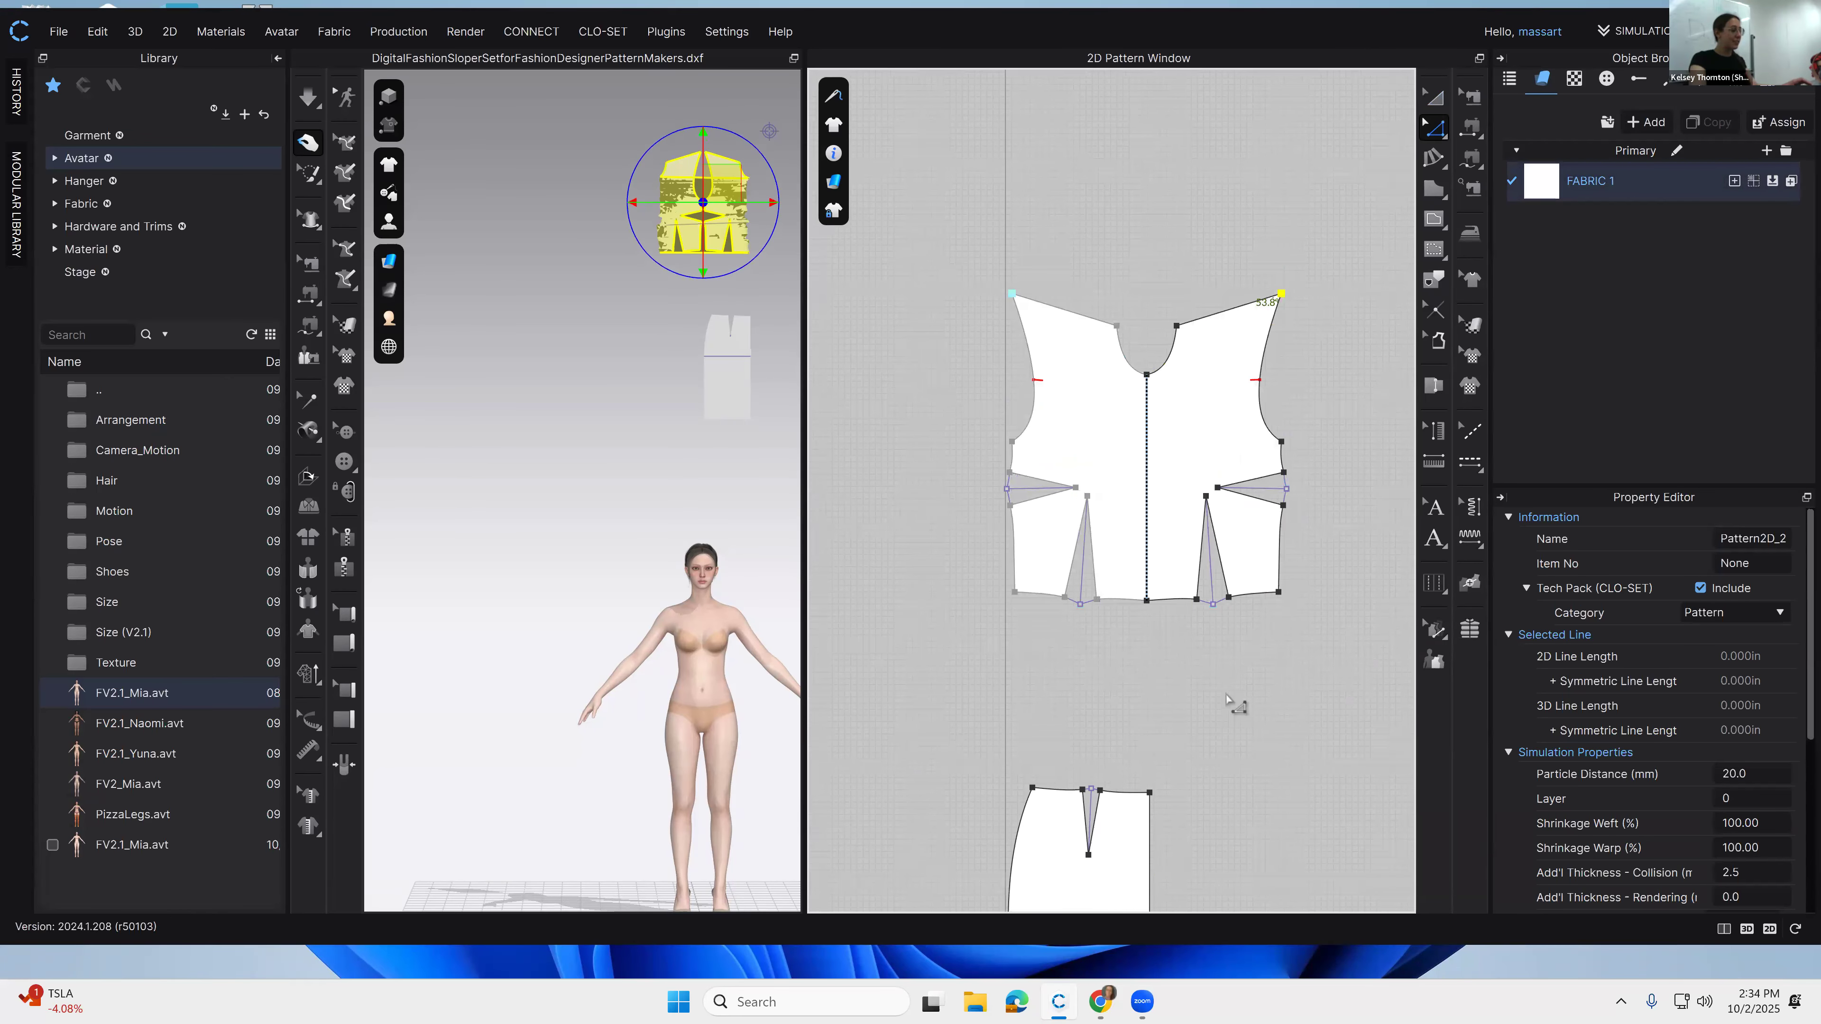
{"action": "key", "text": "ctrl+z"}
Step: Clone the half back bodice as a Symmetric Pattern (with Sewing), placing the copy beside its center back edge
{"action": "middle_click_drag", "start_coordinate": [1317, 635], "coordinate": [979, 615]}
{"action": "middle_click_drag", "start_coordinate": [1225, 683], "coordinate": [1144, 686]}
{"action": "key", "text": "a"}
{"action": "left_click", "coordinate": [1075, 431]}
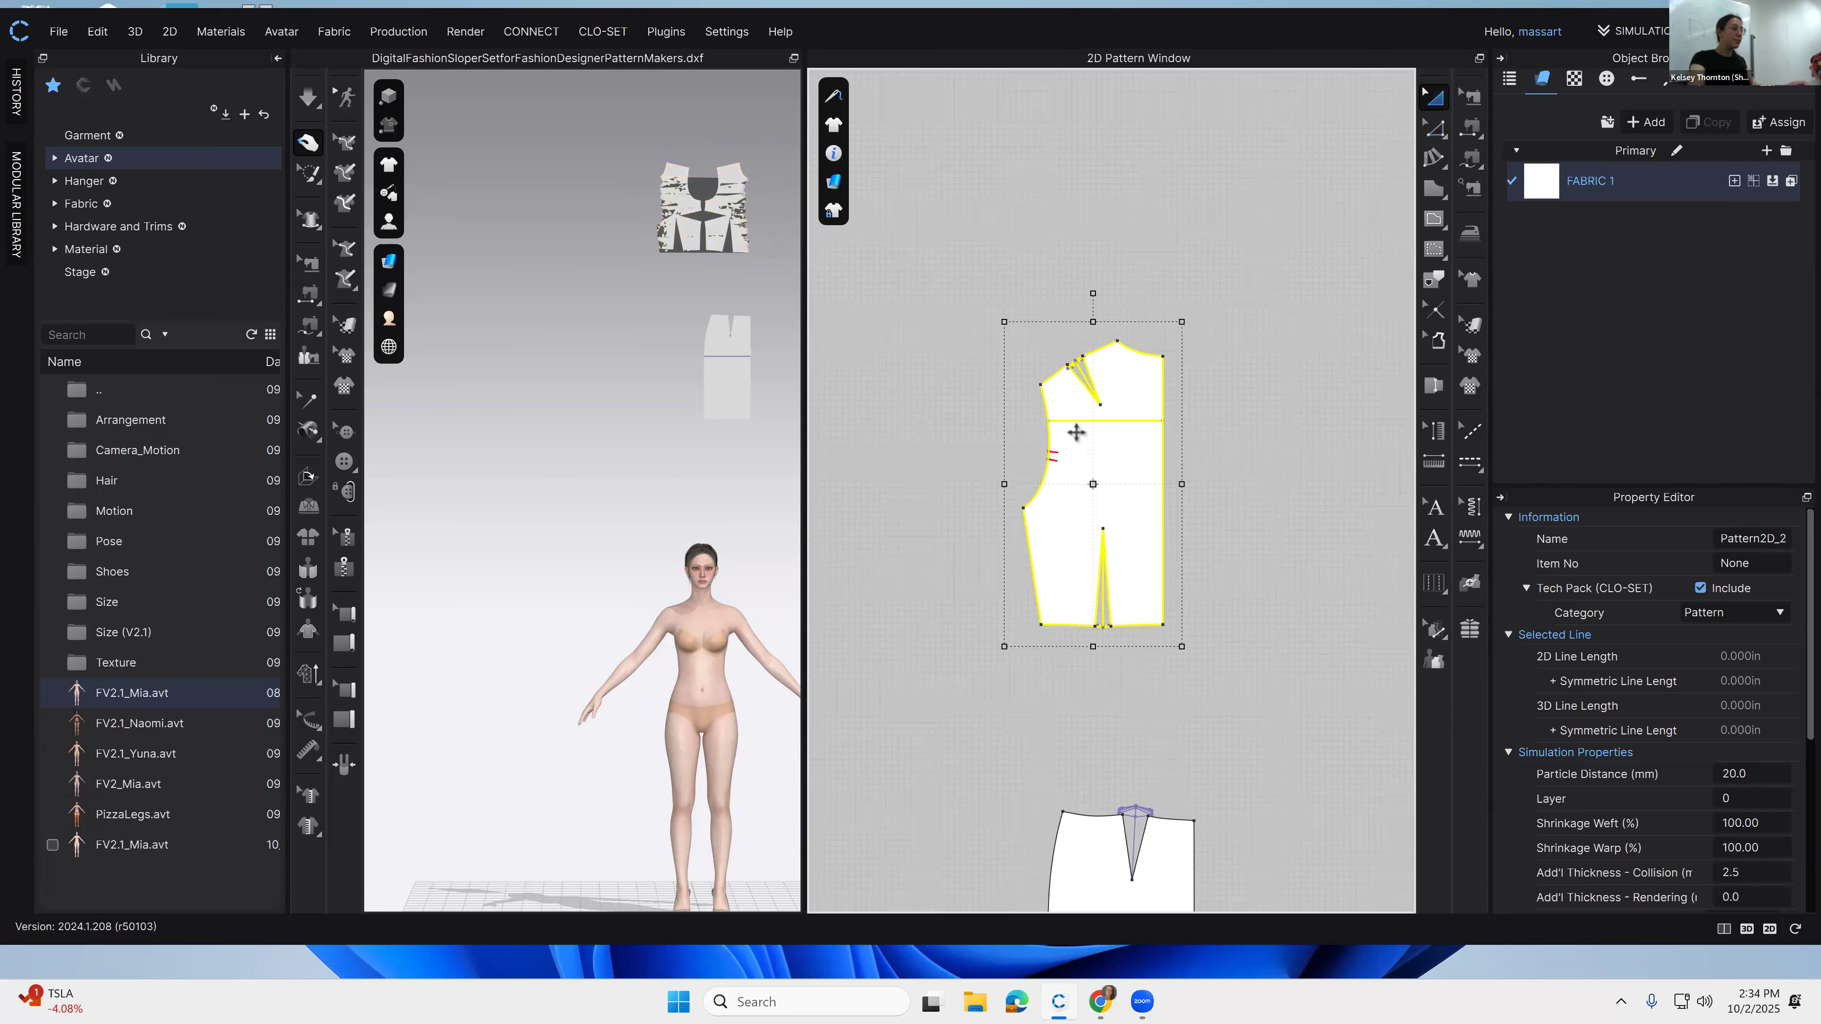
{"action": "middle_click_drag", "start_coordinate": [1107, 518], "coordinate": [952, 480]}
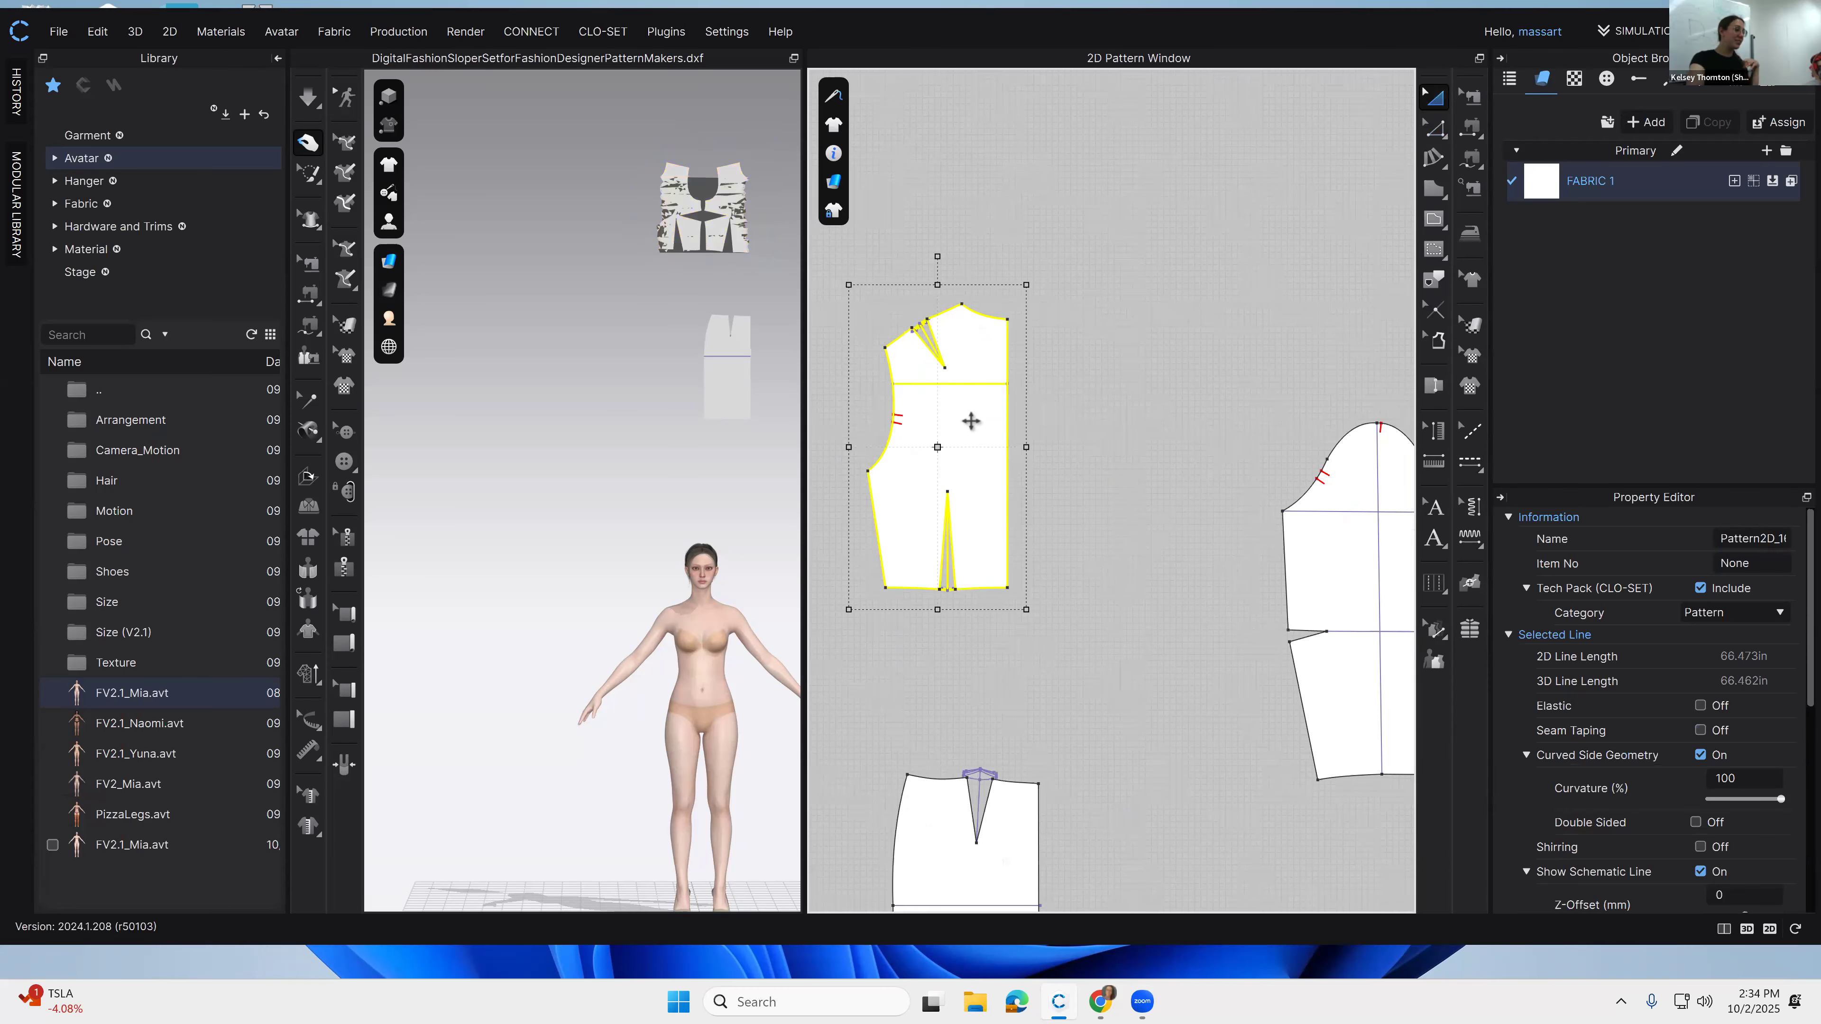
{"action": "right_click", "coordinate": [978, 428]}
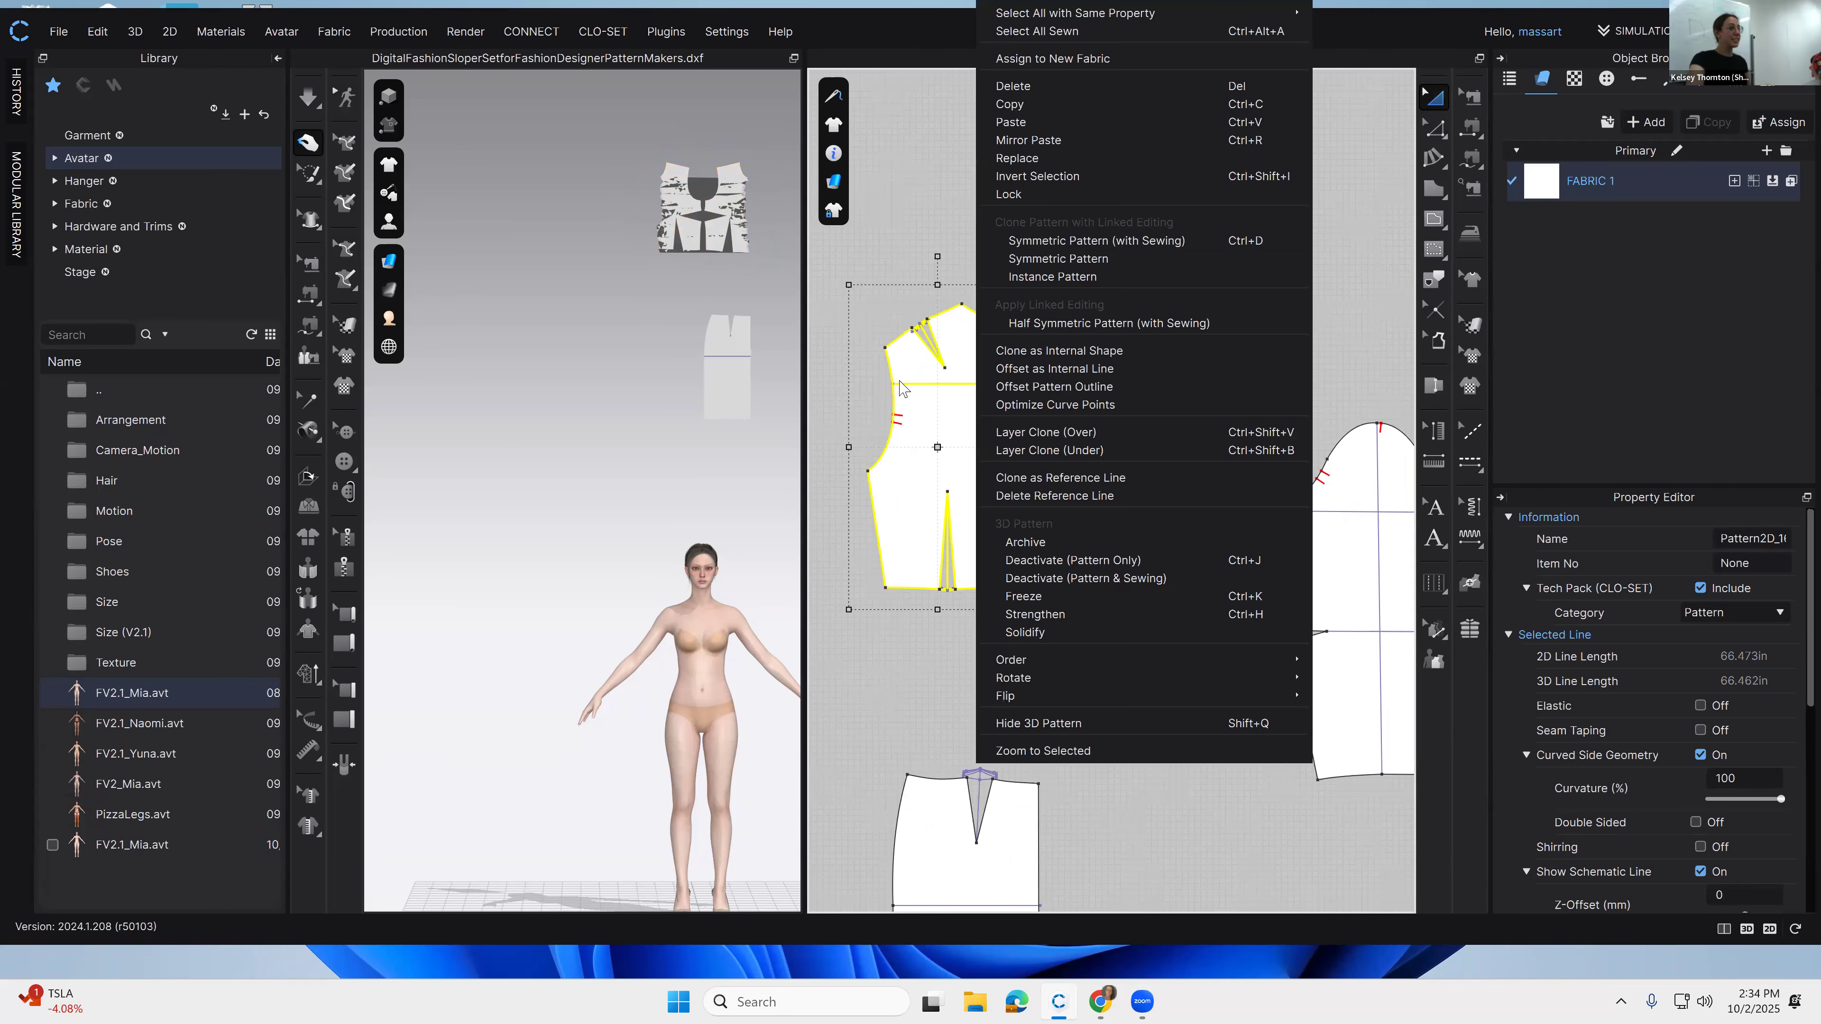
{"action": "left_click", "coordinate": [1088, 239]}
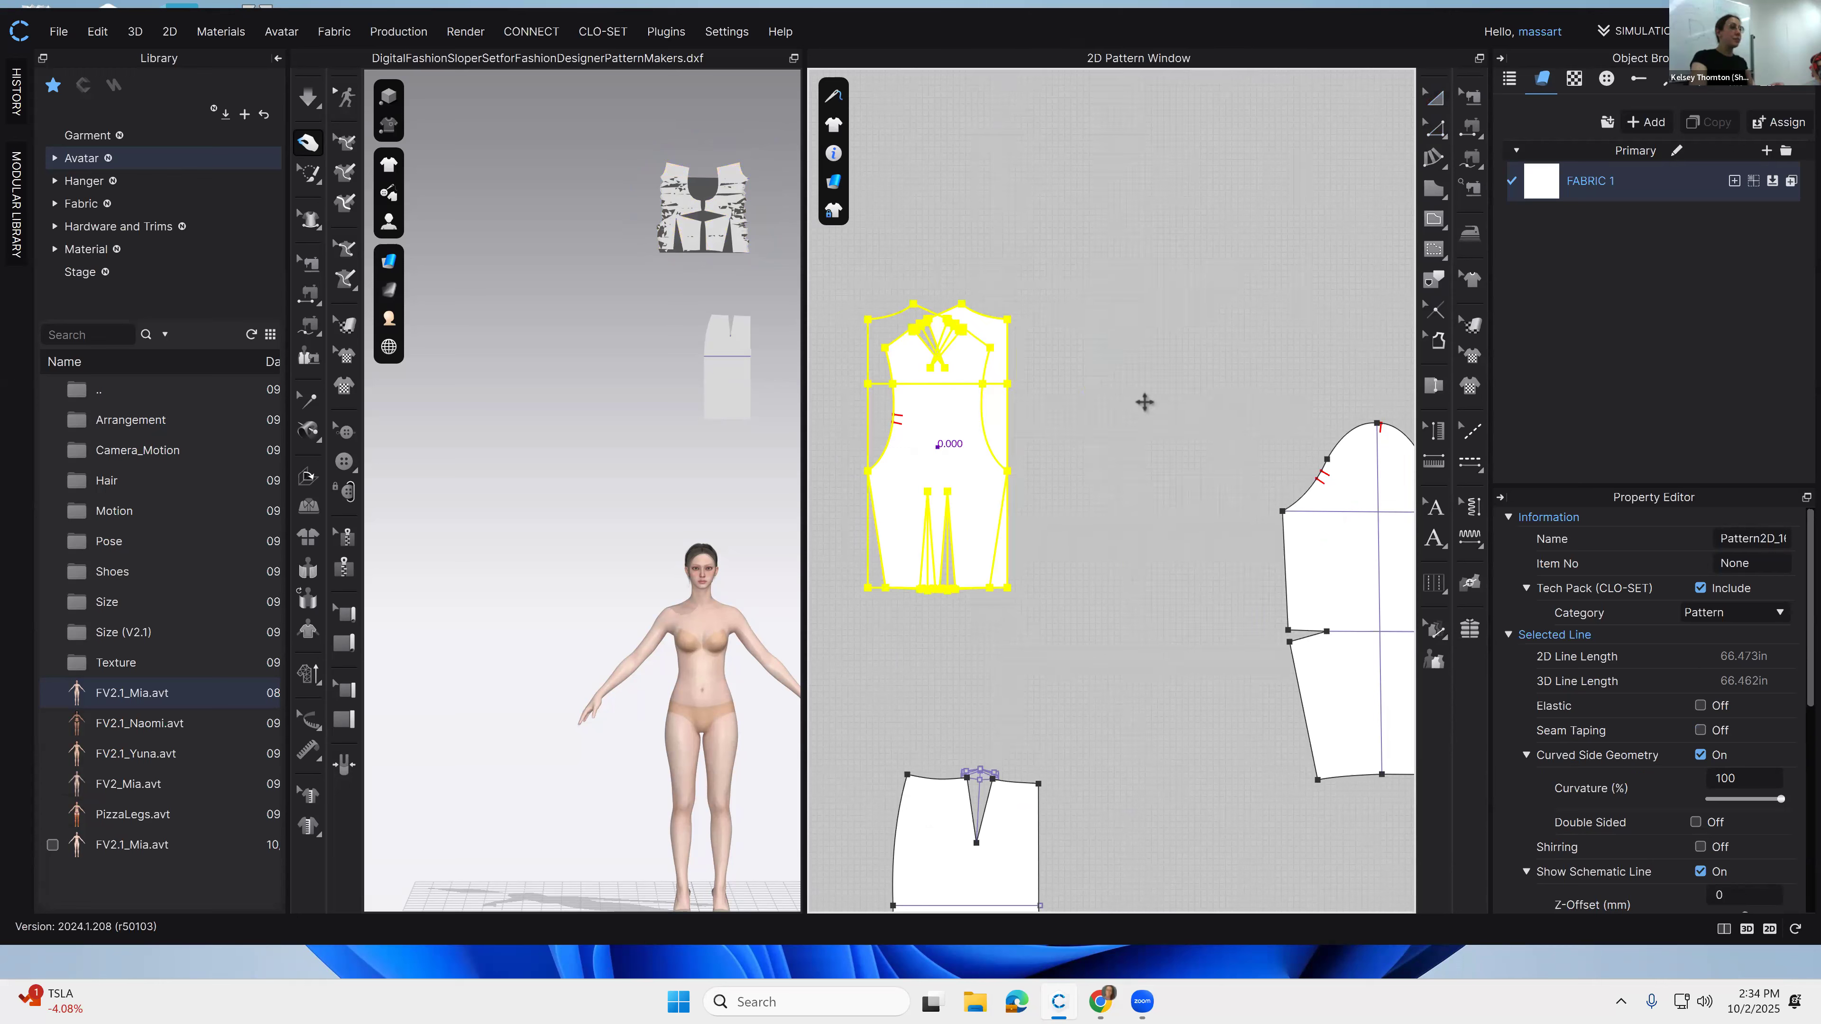
{"action": "left_click", "coordinate": [1140, 448]}
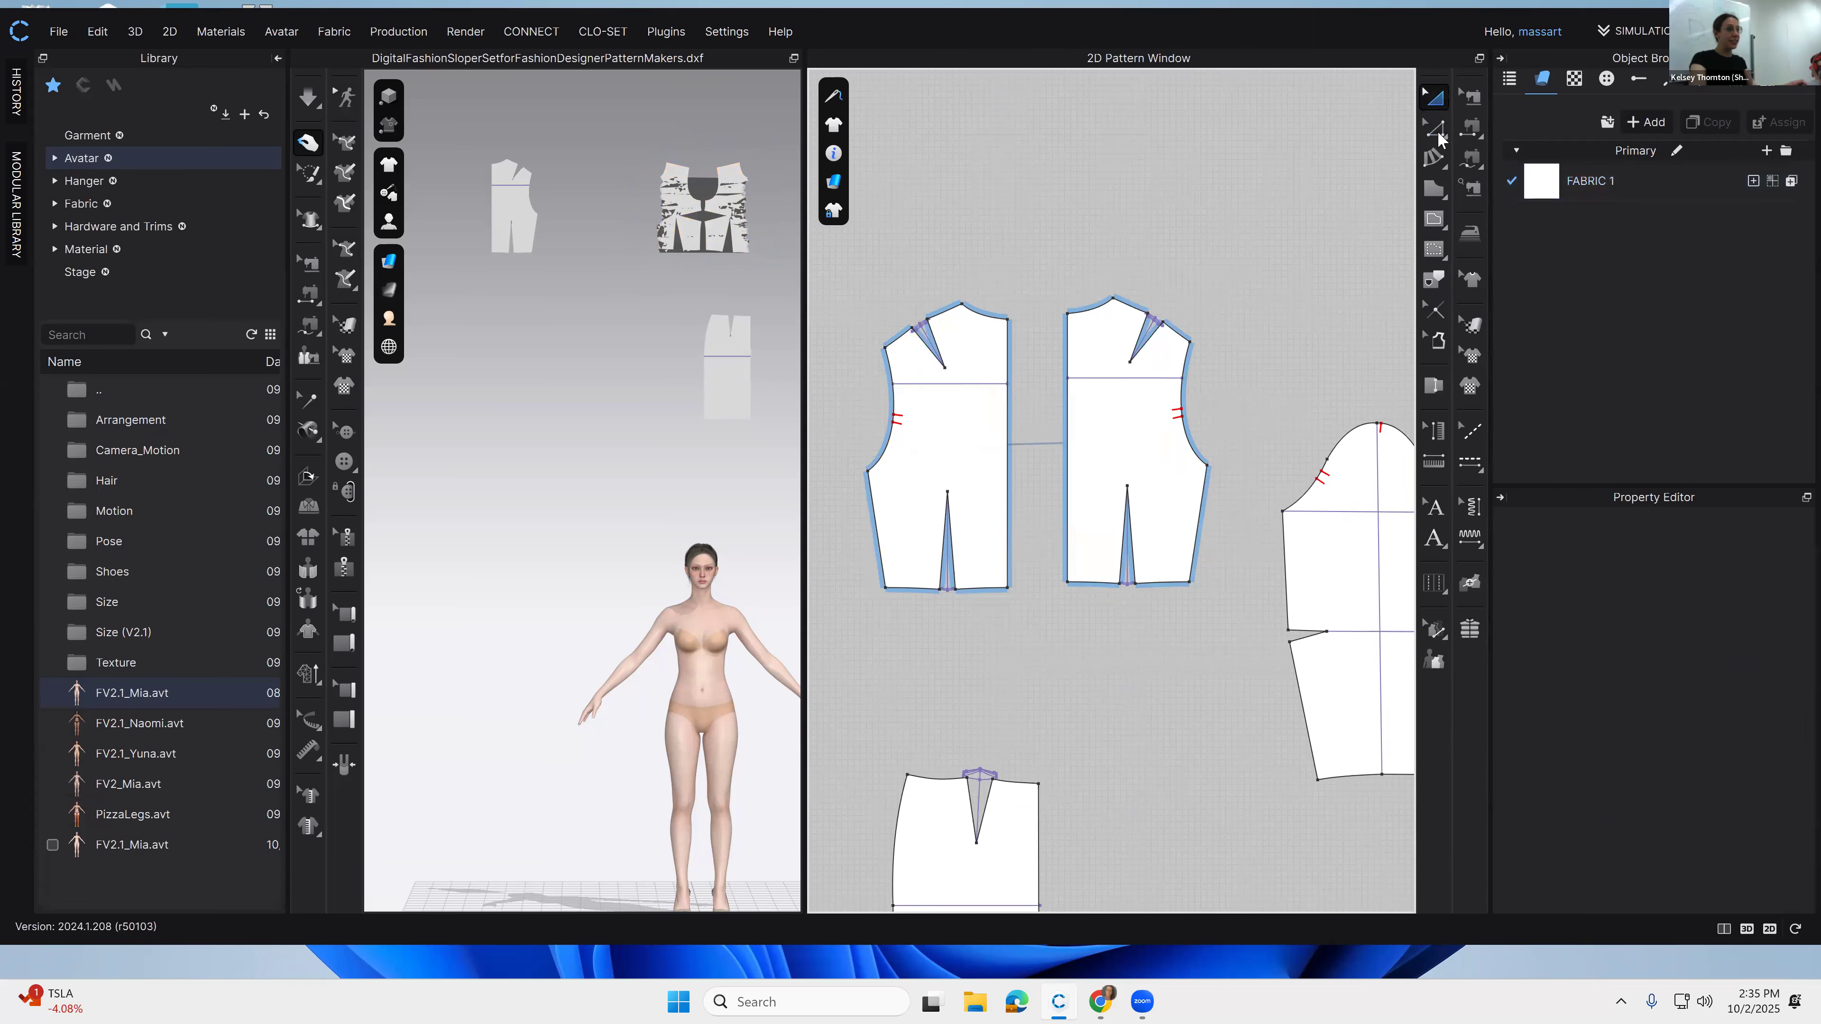
Step: Merge the two back bodice halves along their center back edges into one symmetric pattern
{"action": "left_click", "coordinate": [1434, 129]}
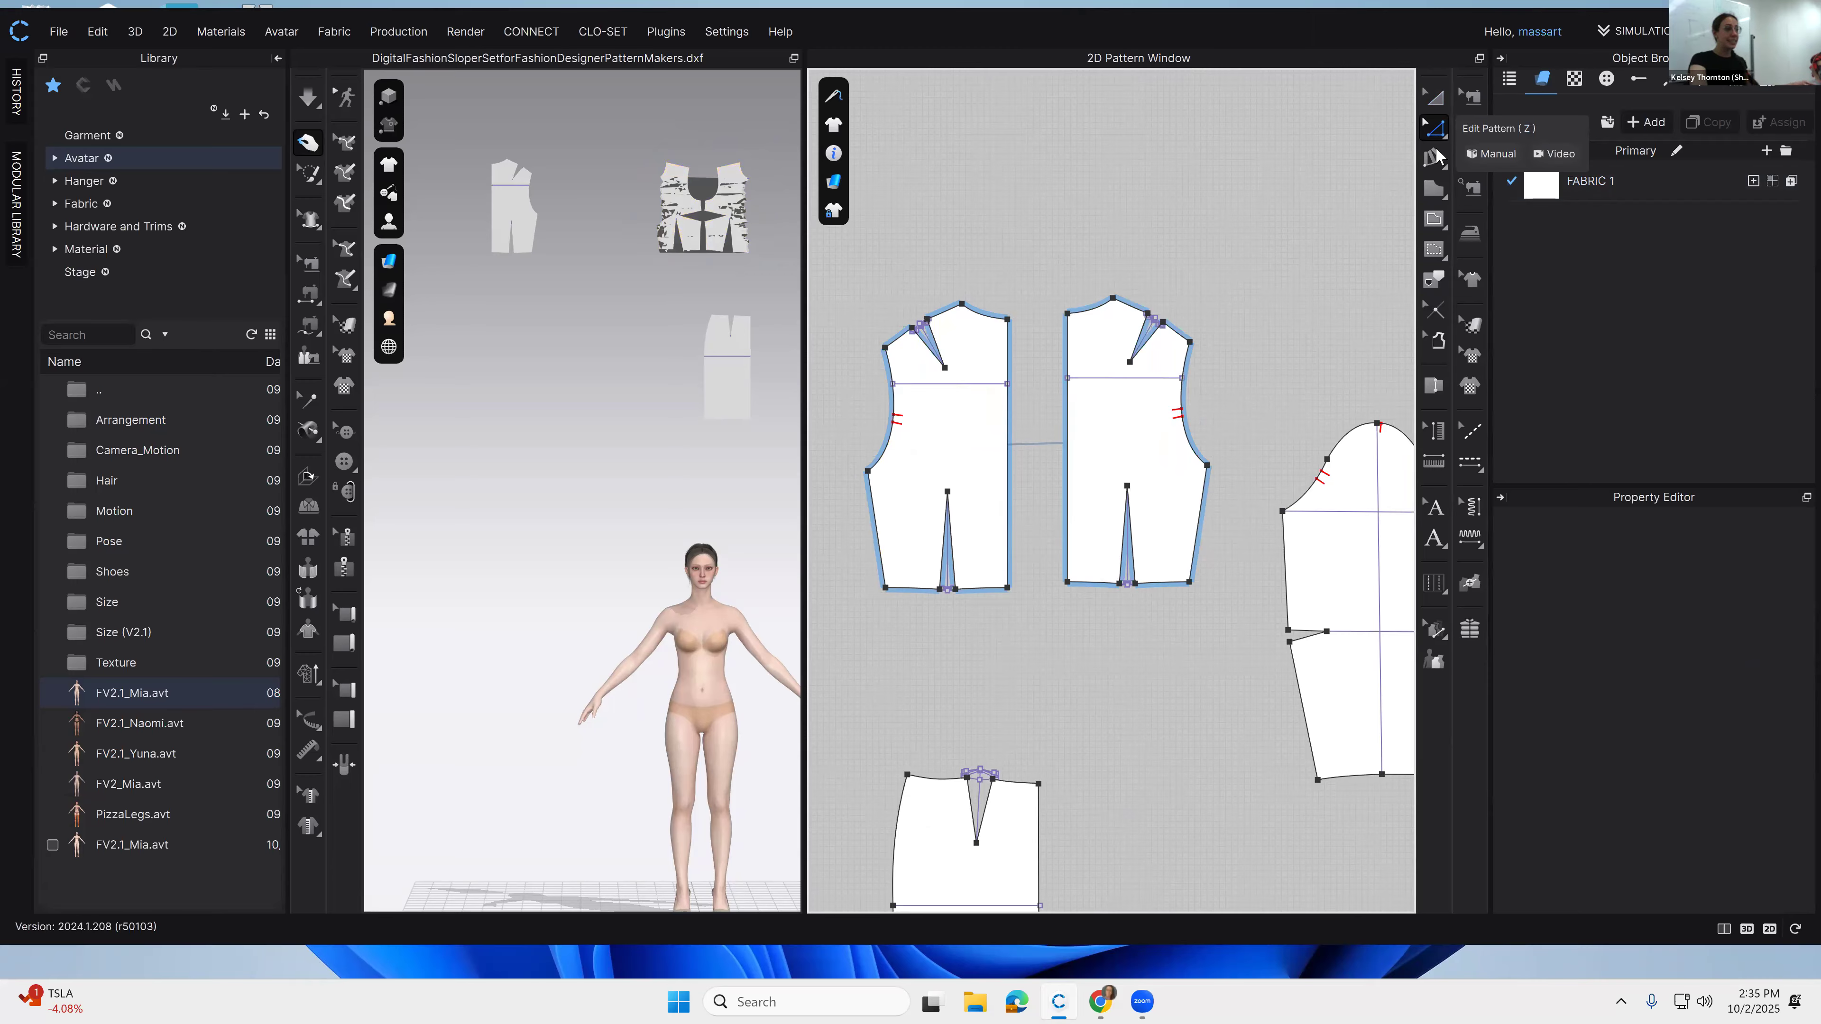
{"action": "left_click", "coordinate": [1069, 480]}
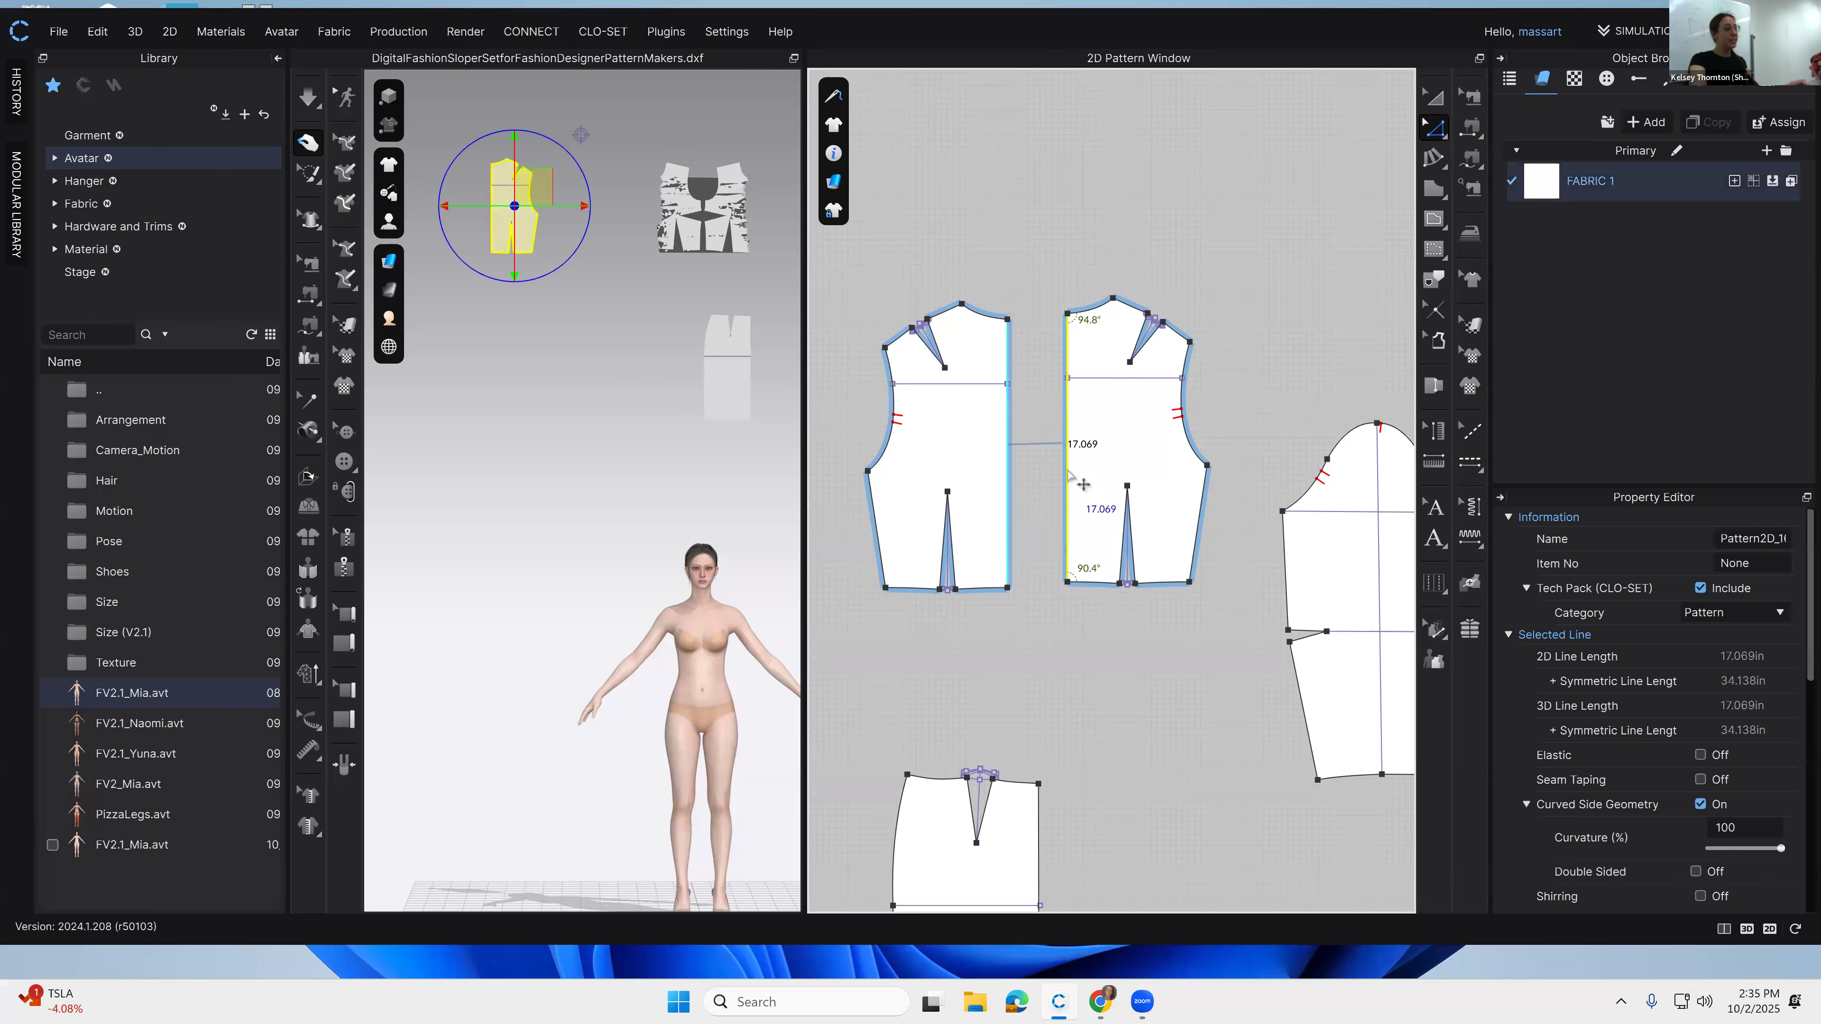
{"action": "right_click", "coordinate": [1008, 489]}
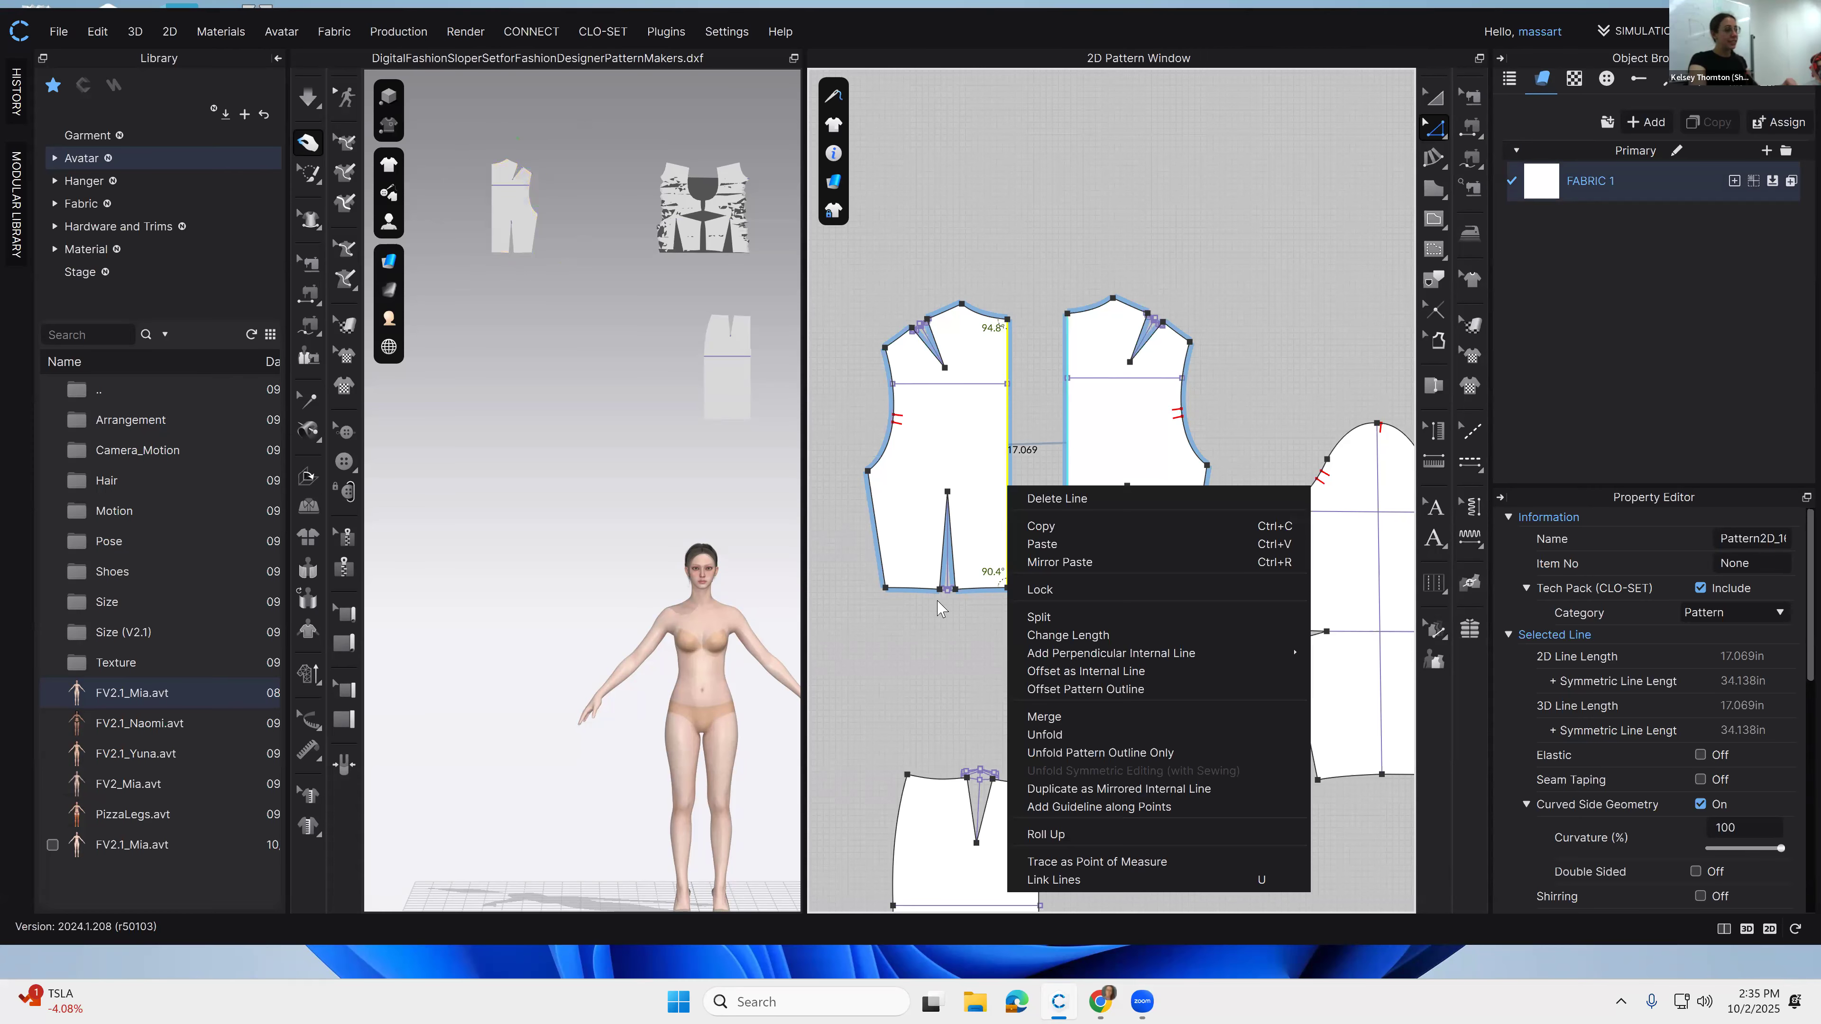
{"action": "left_click", "coordinate": [1075, 719]}
Step: Clone the half skirt below the back bodice as a Symmetric Pattern (with Sewing), placing the copy to its right
{"action": "middle_click_drag", "start_coordinate": [1301, 784], "coordinate": [1075, 531]}
{"action": "middle_click_drag", "start_coordinate": [853, 601], "coordinate": [1247, 488]}
{"action": "scroll", "coordinate": [1191, 574], "scroll_direction": "down", "scroll_amount": 3}
{"action": "scroll", "coordinate": [1117, 552], "scroll_direction": "down", "scroll_amount": 3}
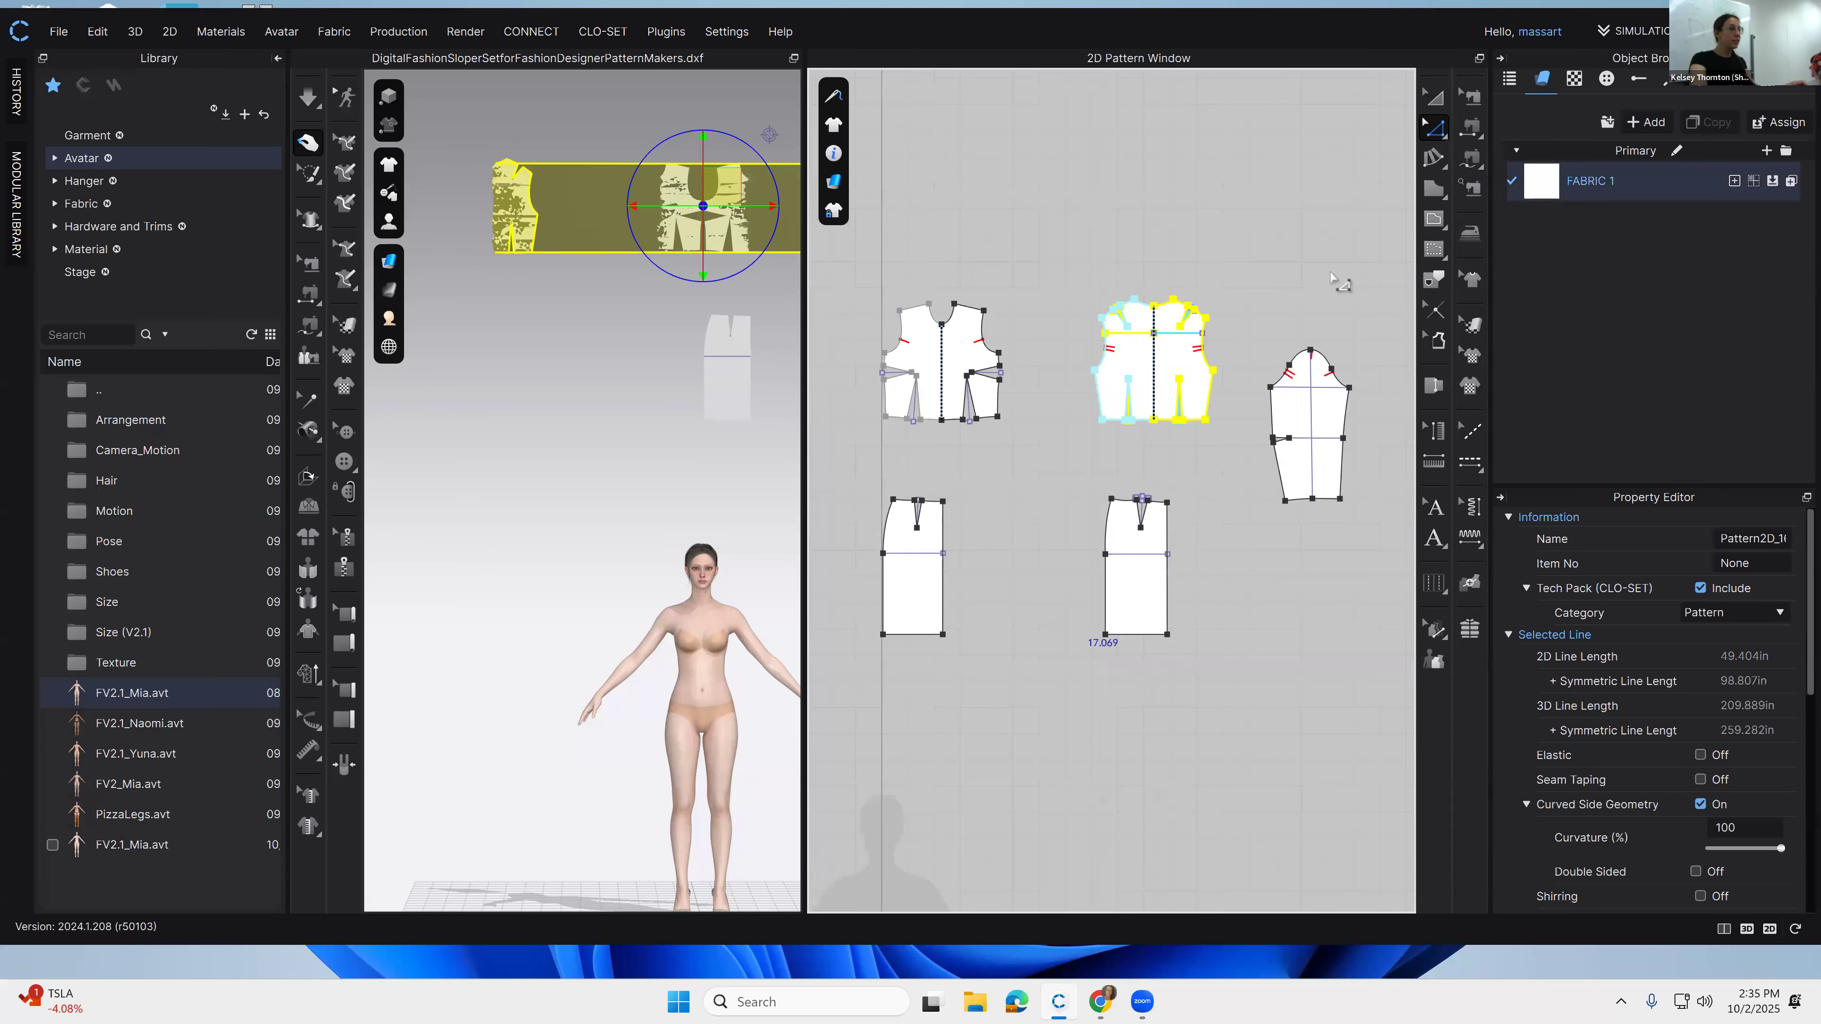
{"action": "key", "text": "a"}
{"action": "left_click", "coordinate": [1165, 514]}
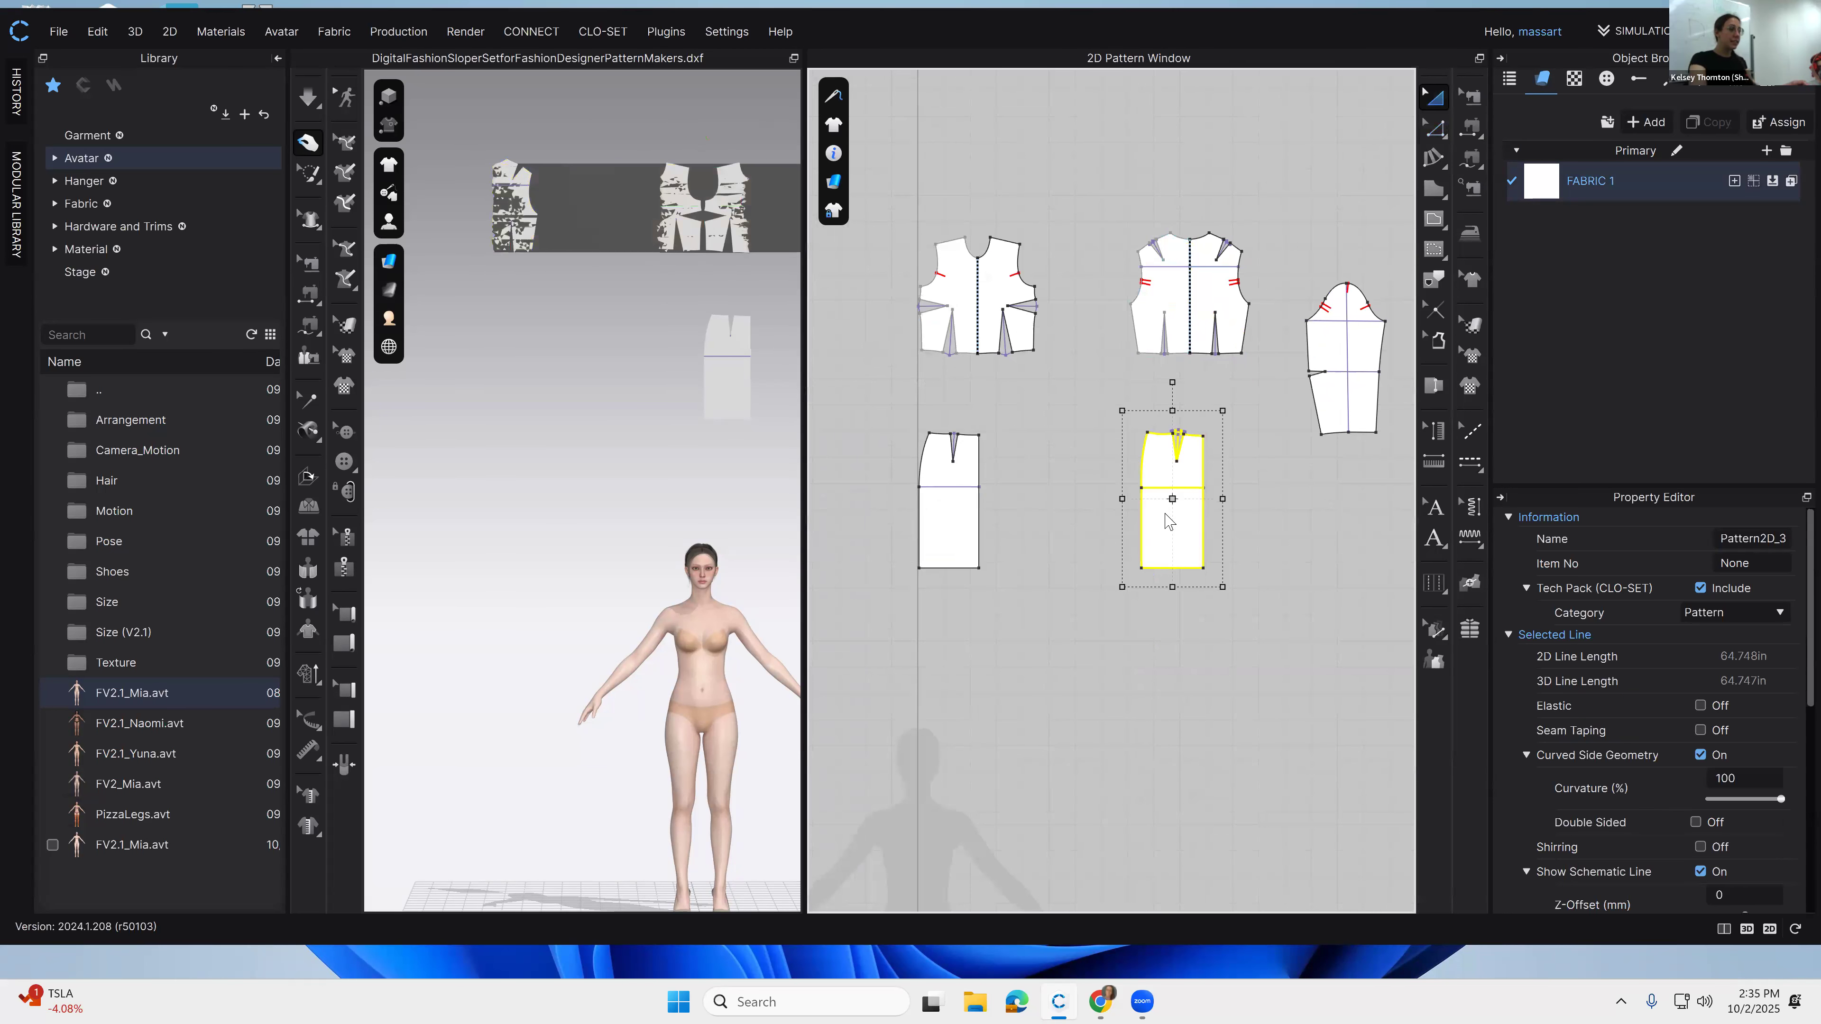
{"action": "right_click", "coordinate": [1165, 513]}
{"action": "left_click", "coordinate": [1275, 243]}
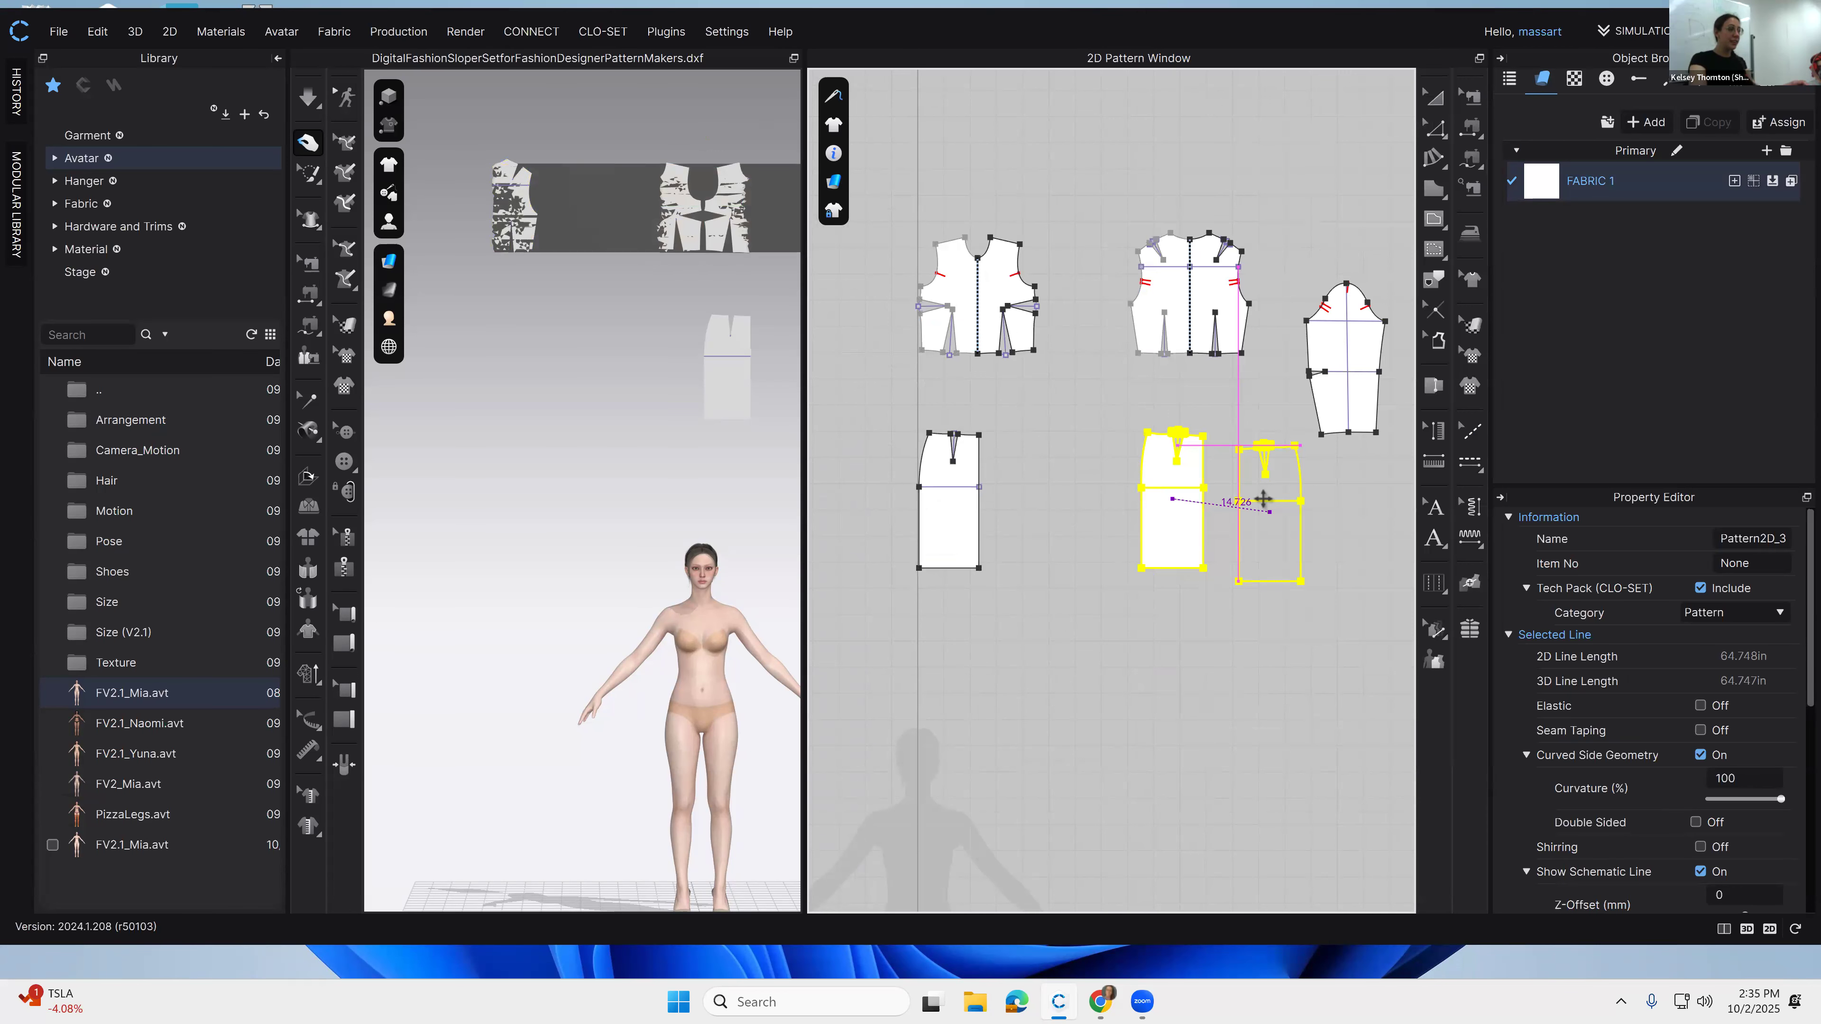
{"action": "left_click", "coordinate": [1254, 537]}
Step: Merge the two halves of the skirt below the back bodice along their facing center edges
{"action": "scroll", "coordinate": [1197, 466], "scroll_direction": "up", "scroll_amount": 1}
{"action": "scroll", "coordinate": [1256, 537], "scroll_direction": "up", "scroll_amount": 2}
{"action": "key", "text": "z"}
{"action": "left_click", "coordinate": [1210, 504]}
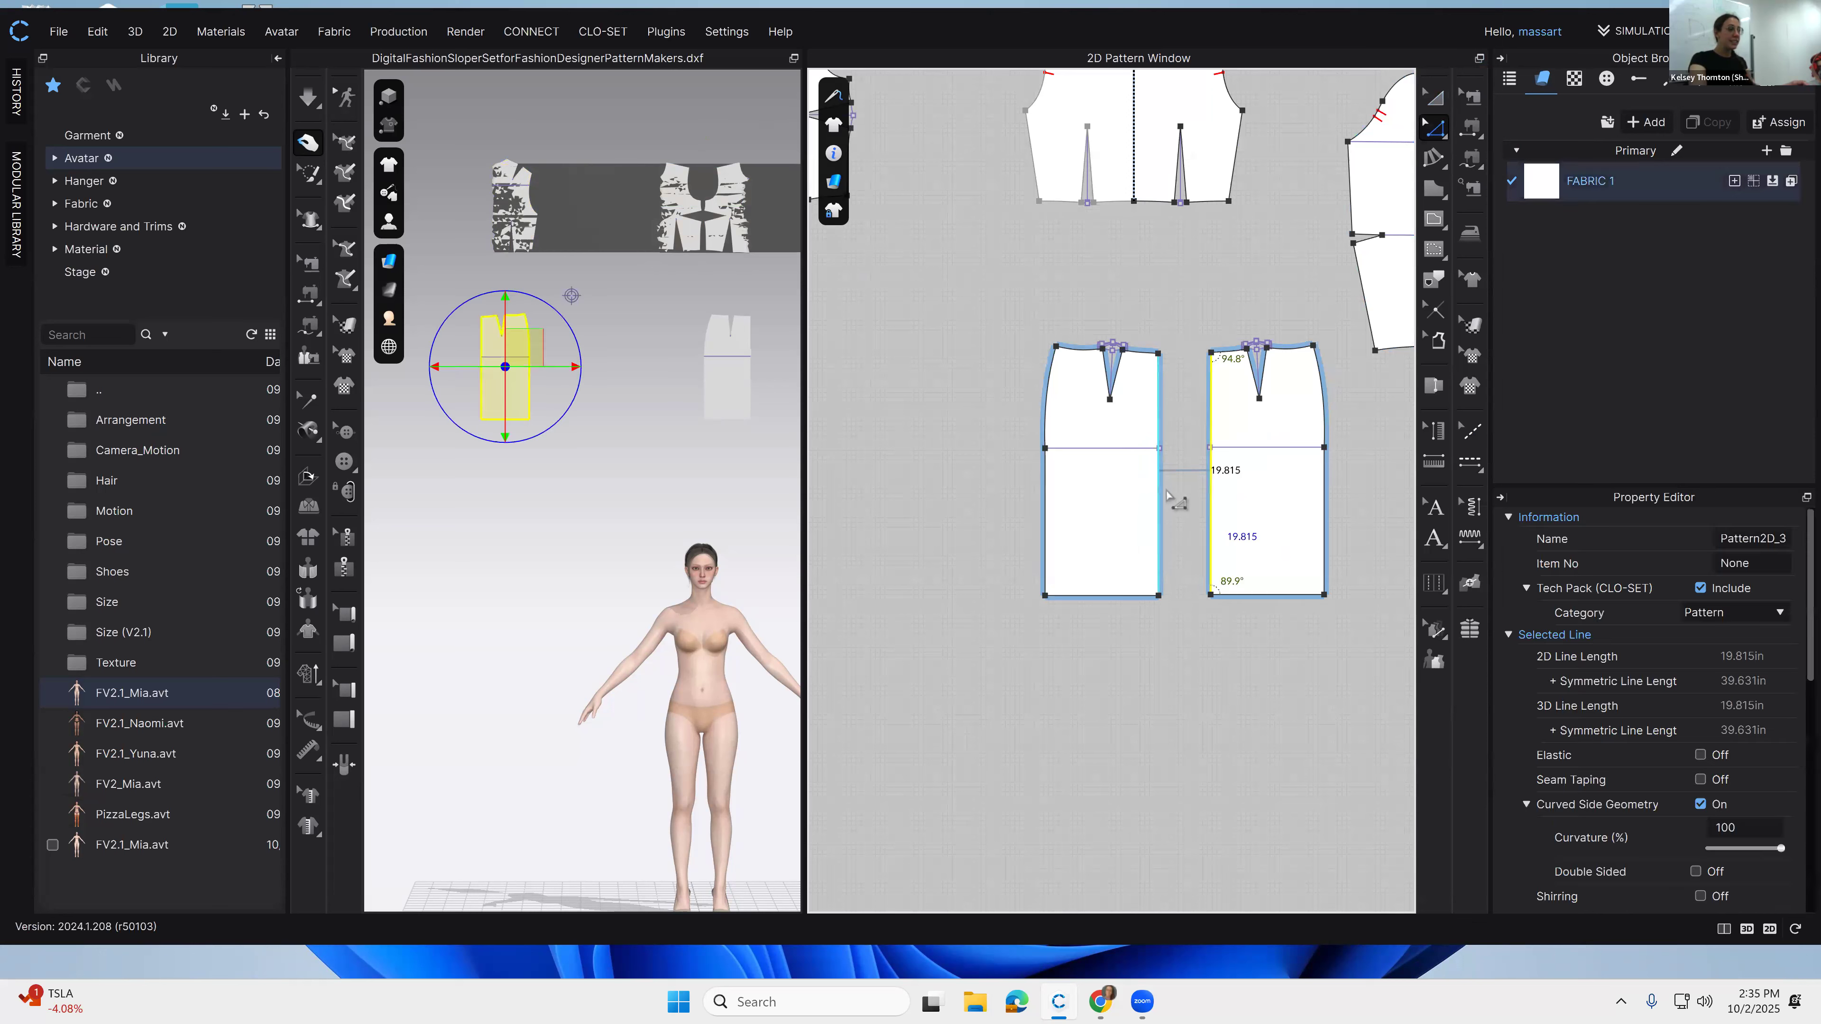
{"action": "right_click", "coordinate": [1155, 492]}
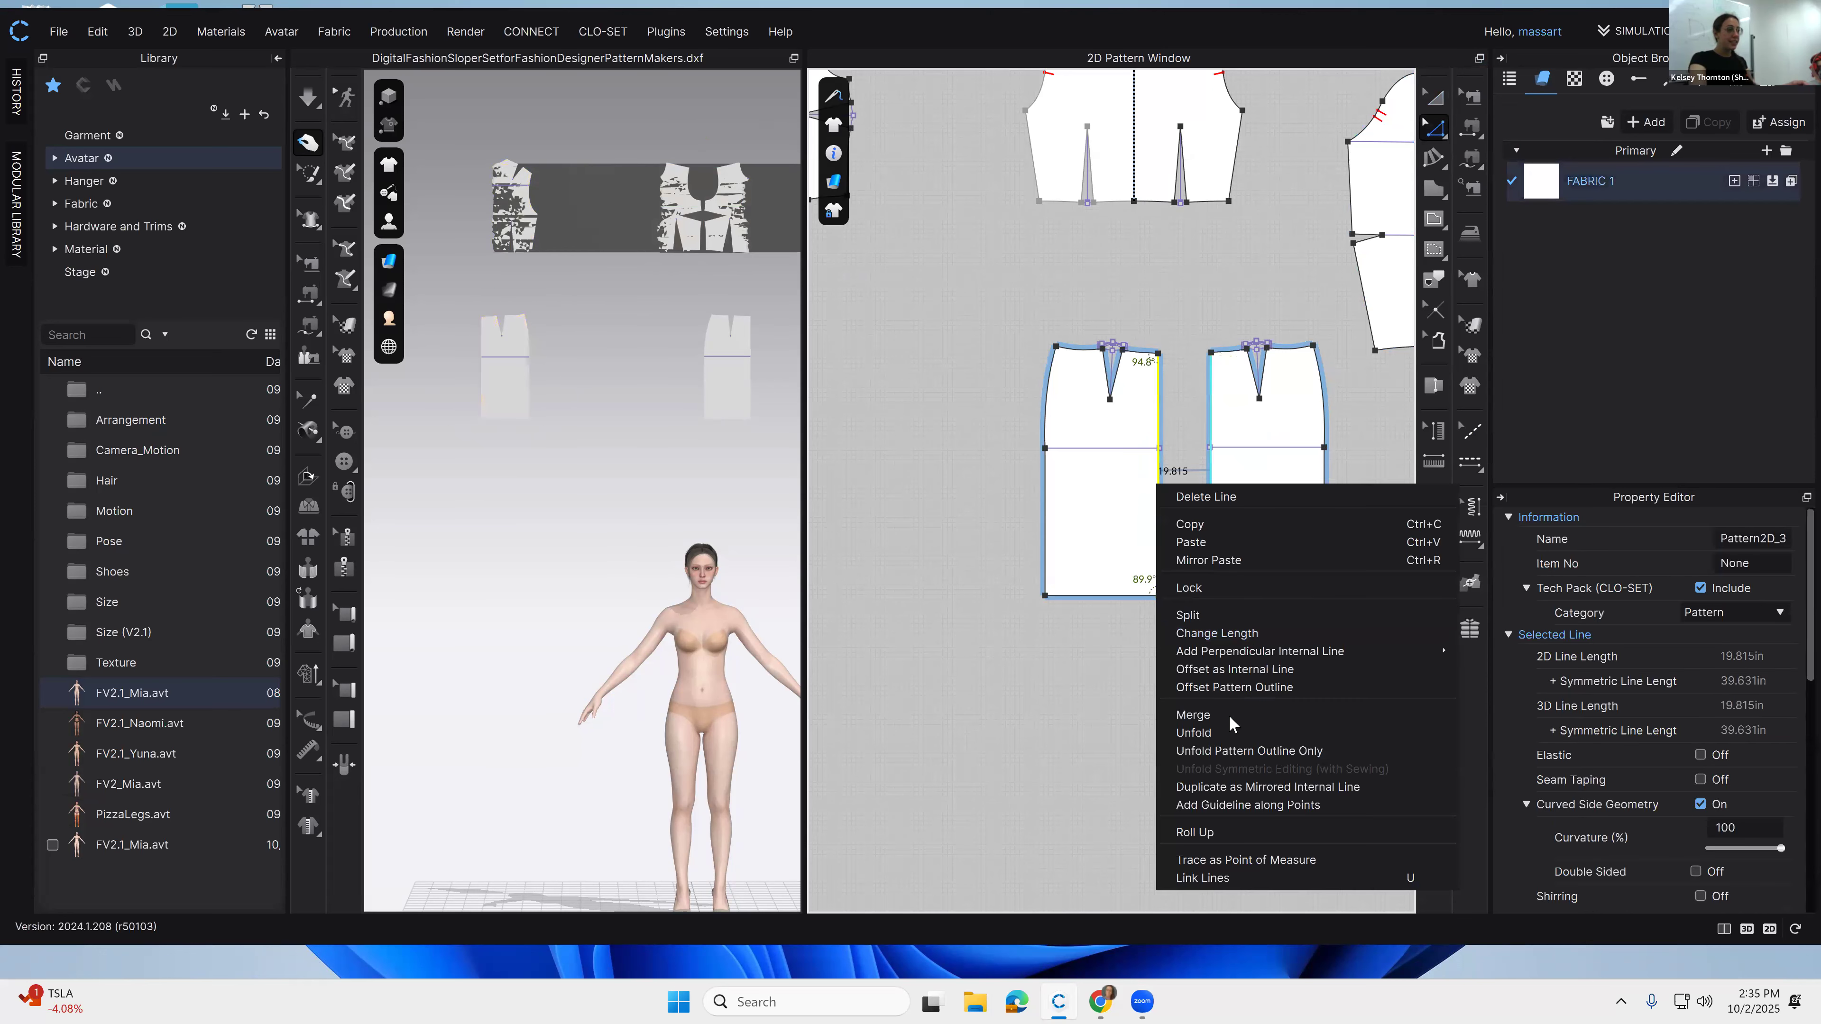
{"action": "left_click", "coordinate": [1228, 715]}
{"action": "left_click", "coordinate": [1149, 515]}
Step: Clone the half skirt below the front bodice as a Symmetric Pattern (with Sewing), placing the copy beside its straight center edge
{"action": "middle_click_drag", "start_coordinate": [1008, 545], "coordinate": [1191, 553]}
{"action": "scroll", "coordinate": [1174, 567], "scroll_direction": "down", "scroll_amount": 2}
{"action": "left_click", "coordinate": [1433, 97]}
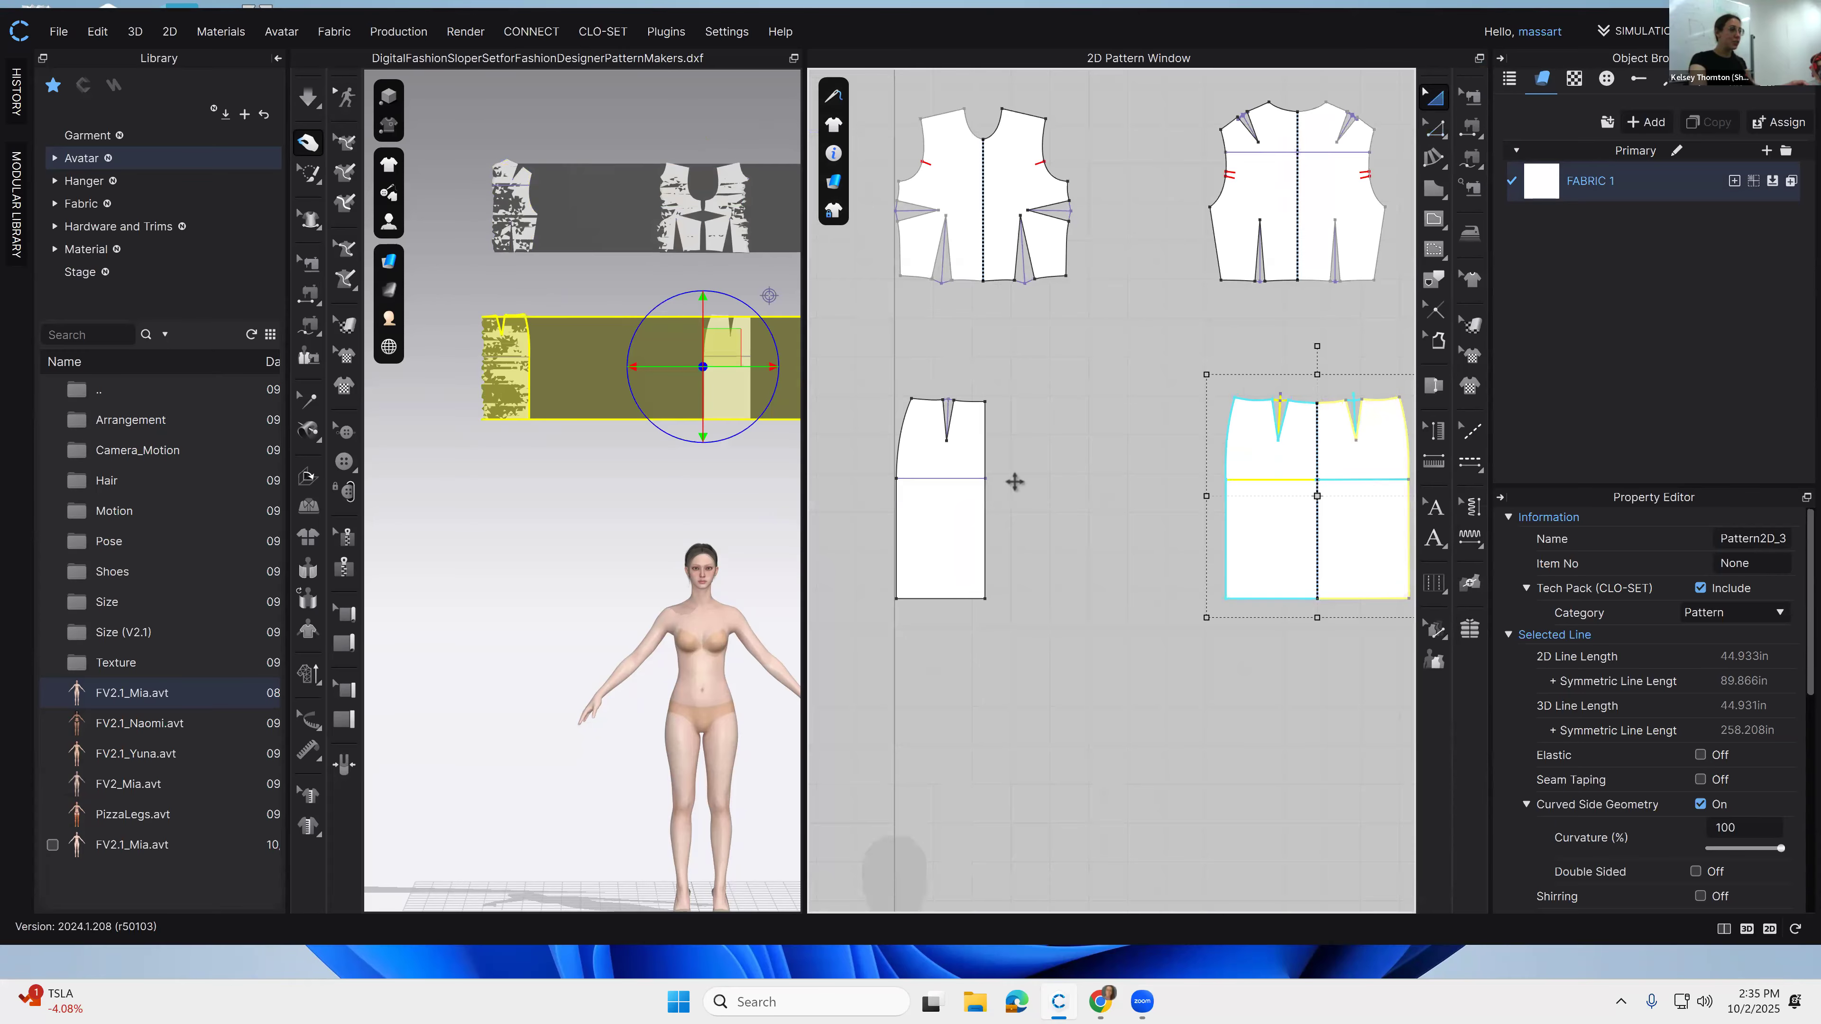
{"action": "left_click", "coordinate": [968, 509]}
{"action": "right_click", "coordinate": [972, 506]}
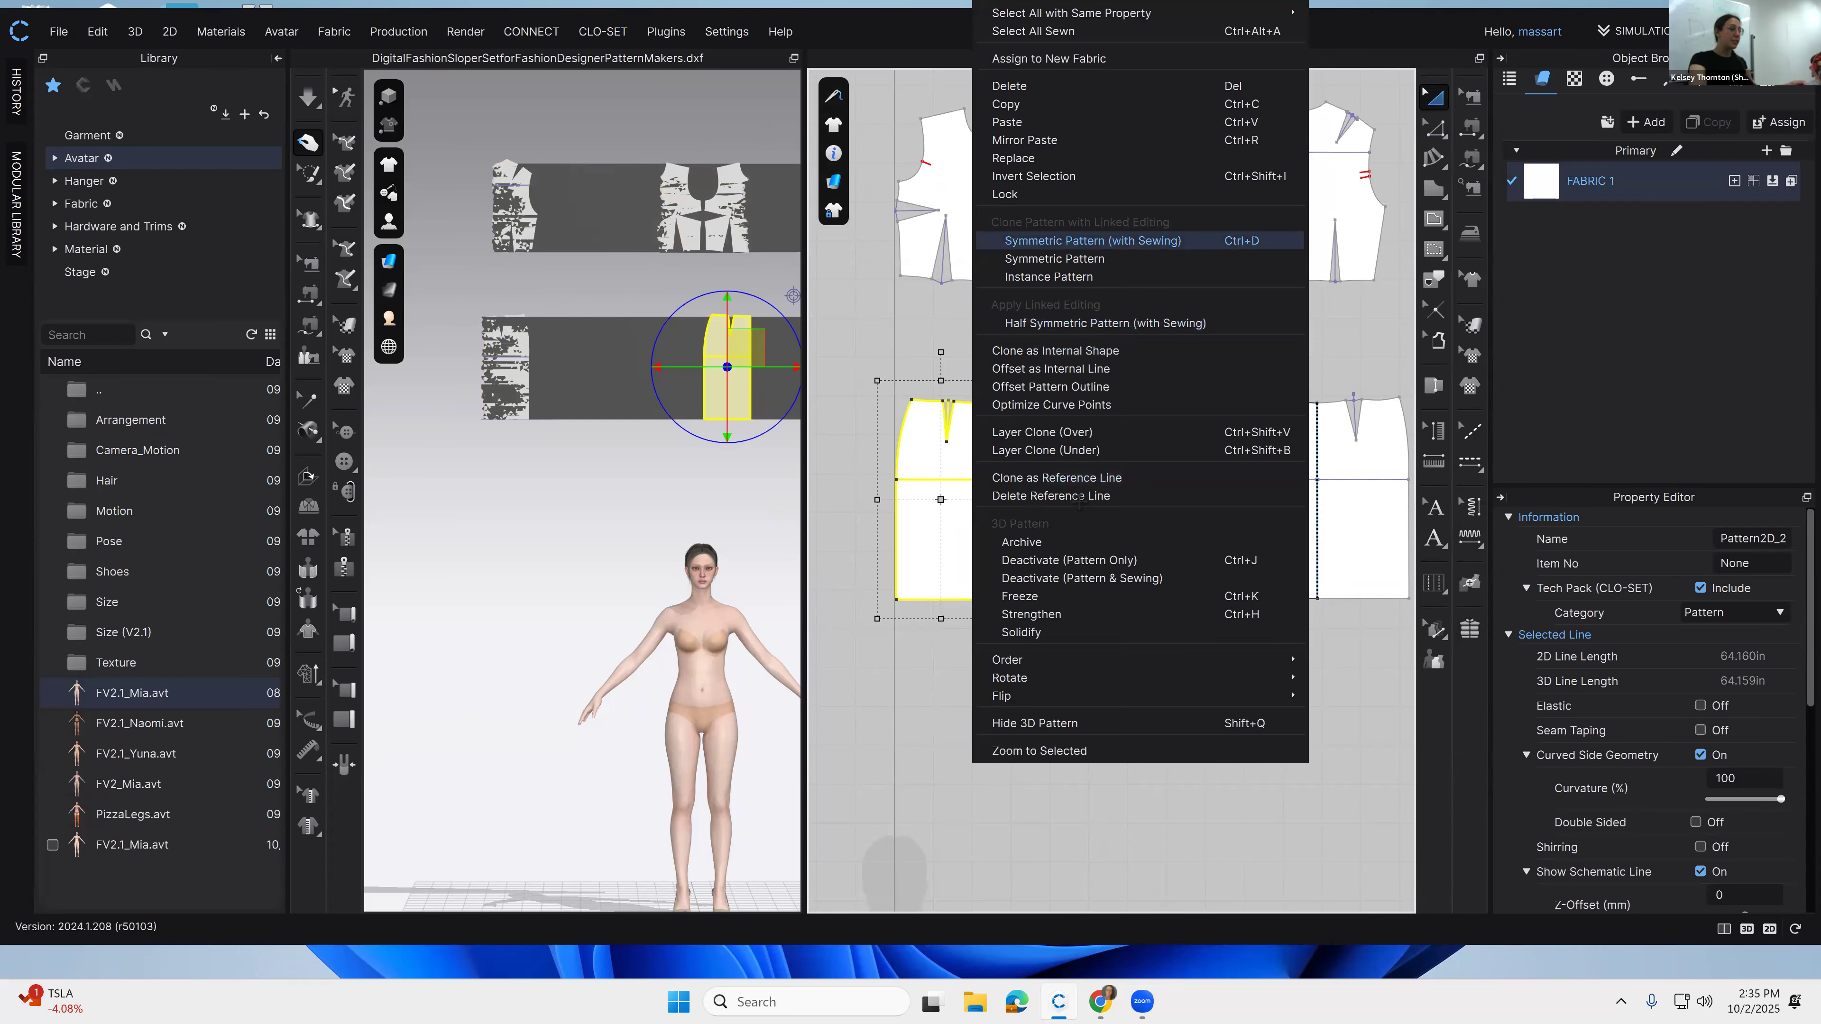
{"action": "left_click", "coordinate": [1092, 241]}
{"action": "left_click", "coordinate": [1071, 508]}
Step: Merge the two halves of the skirt below the front bodice along their facing center edges
{"action": "left_click", "coordinate": [1435, 128]}
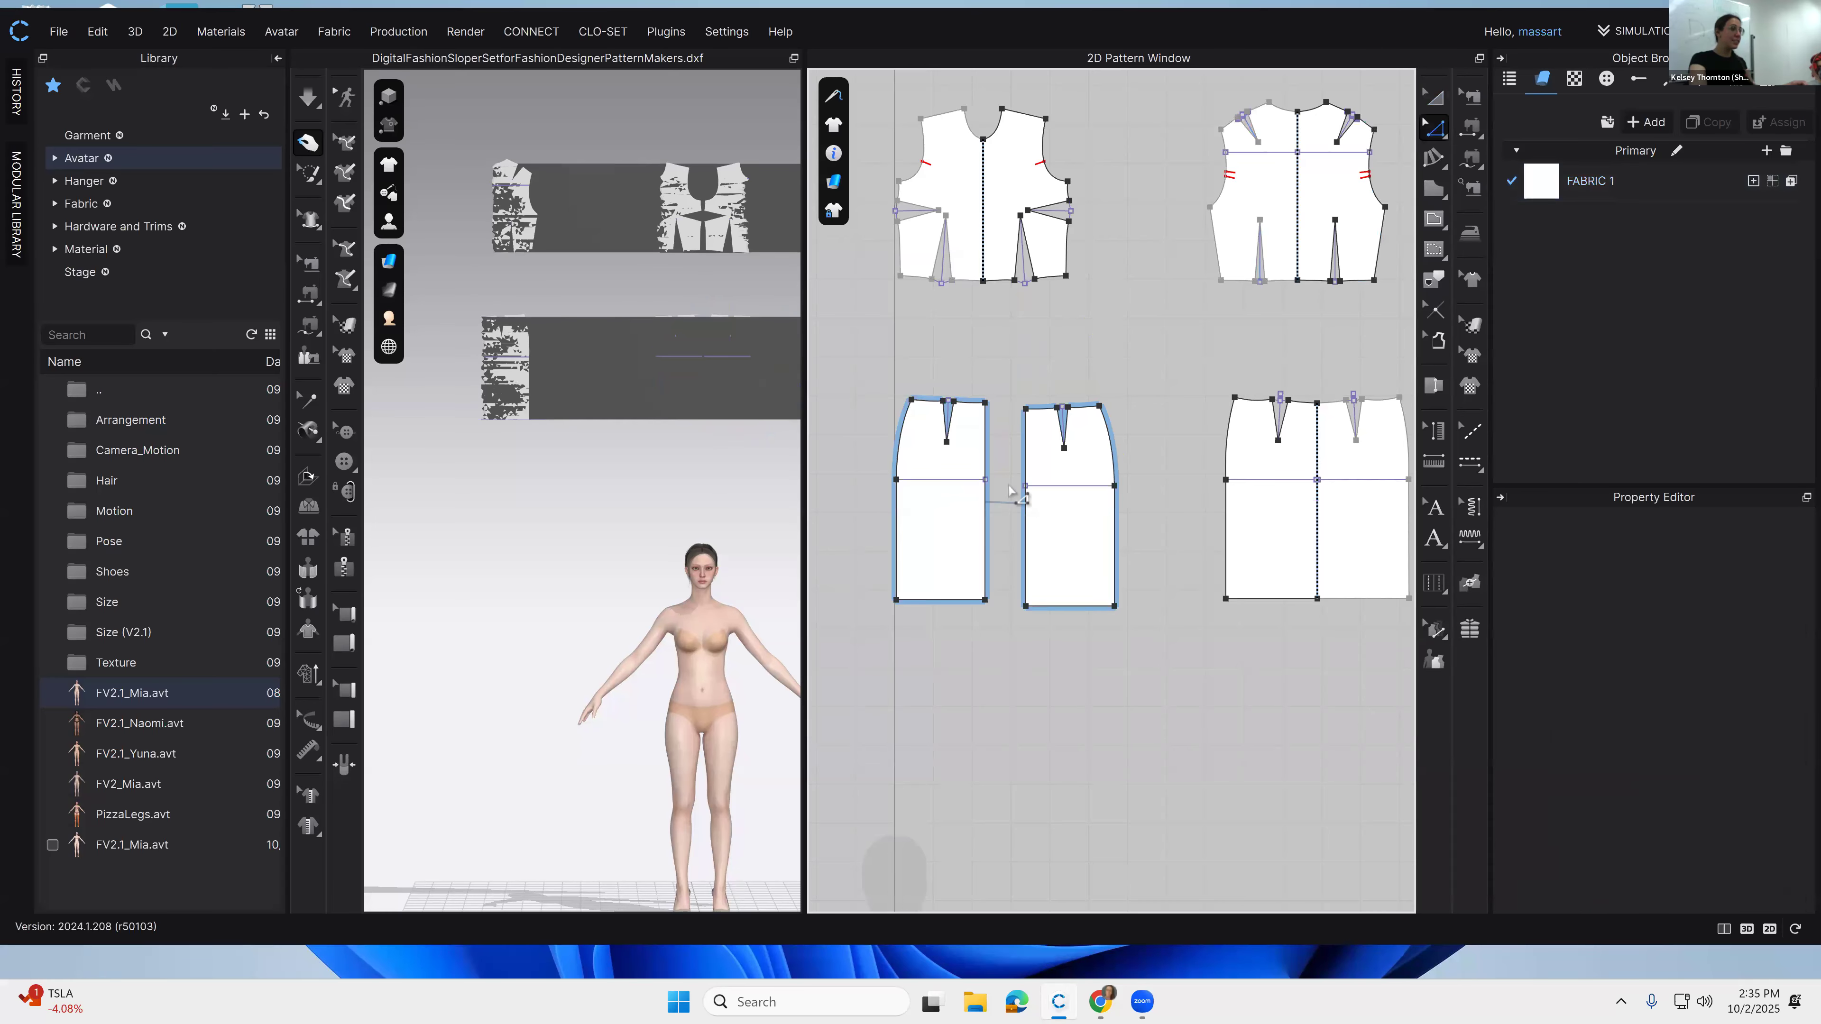
{"action": "left_click", "coordinate": [1025, 509]}
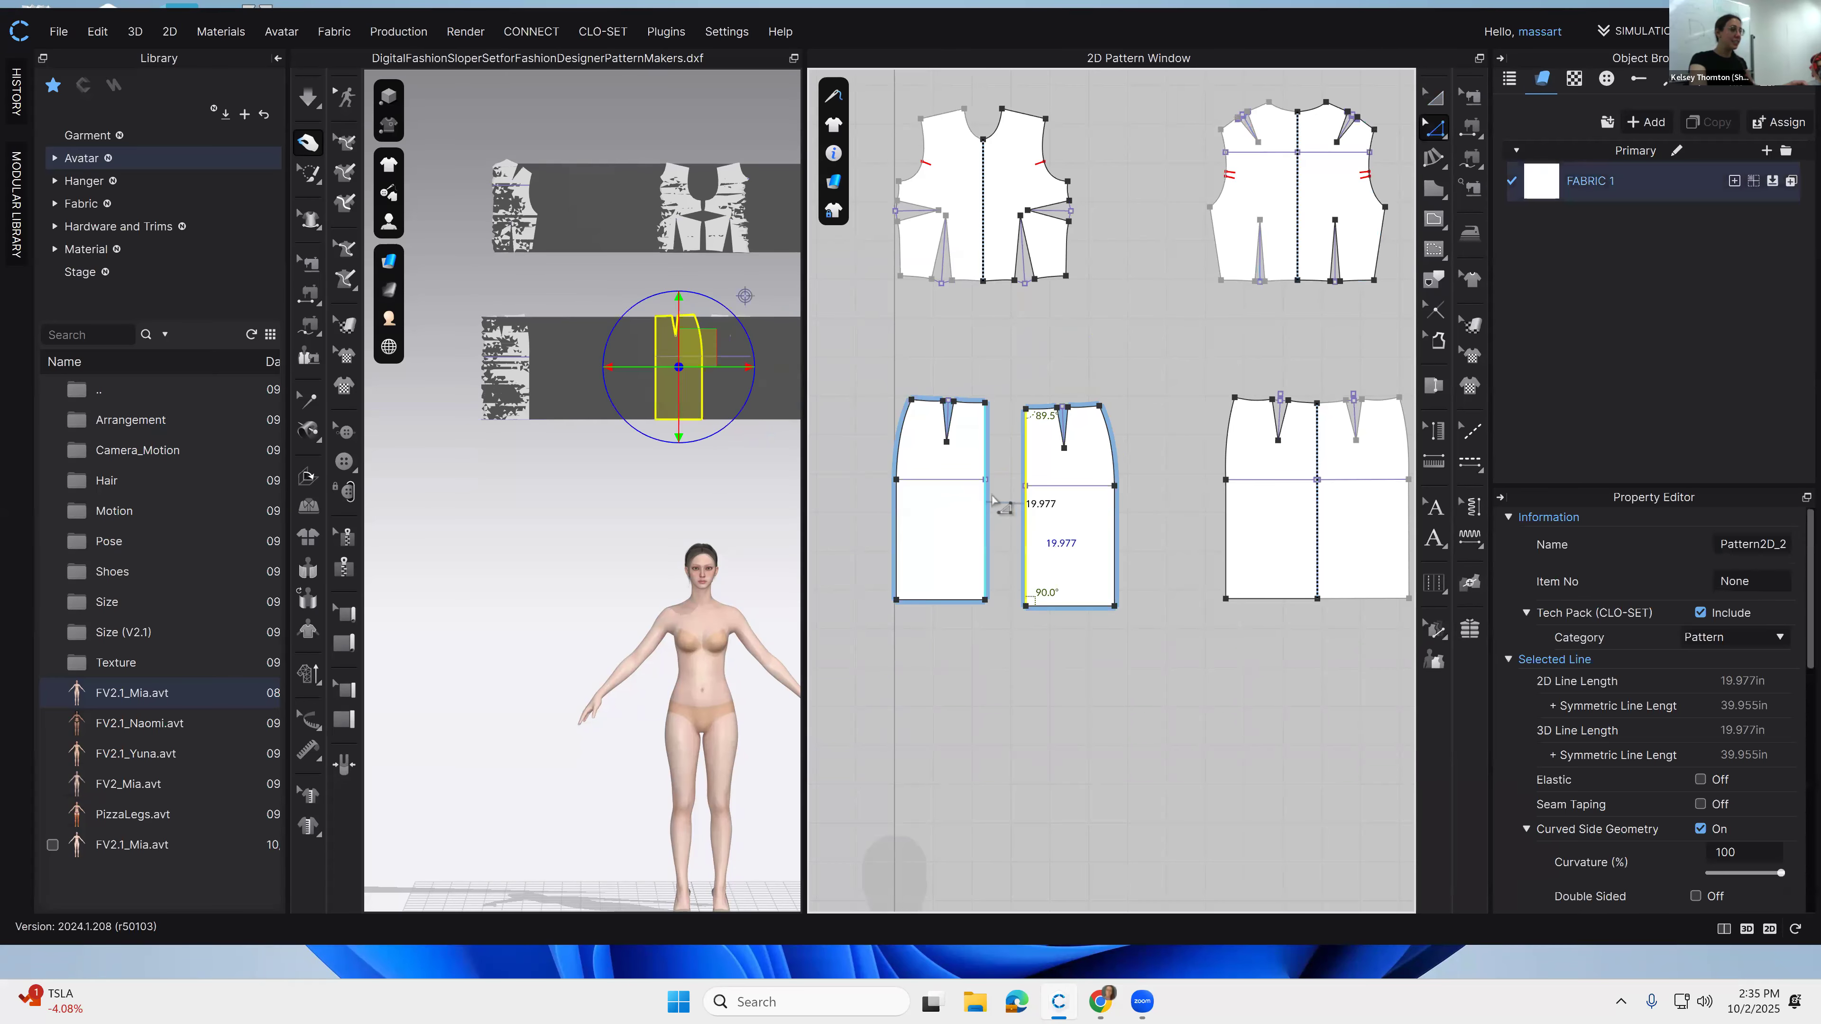
{"action": "right_click", "coordinate": [997, 522]}
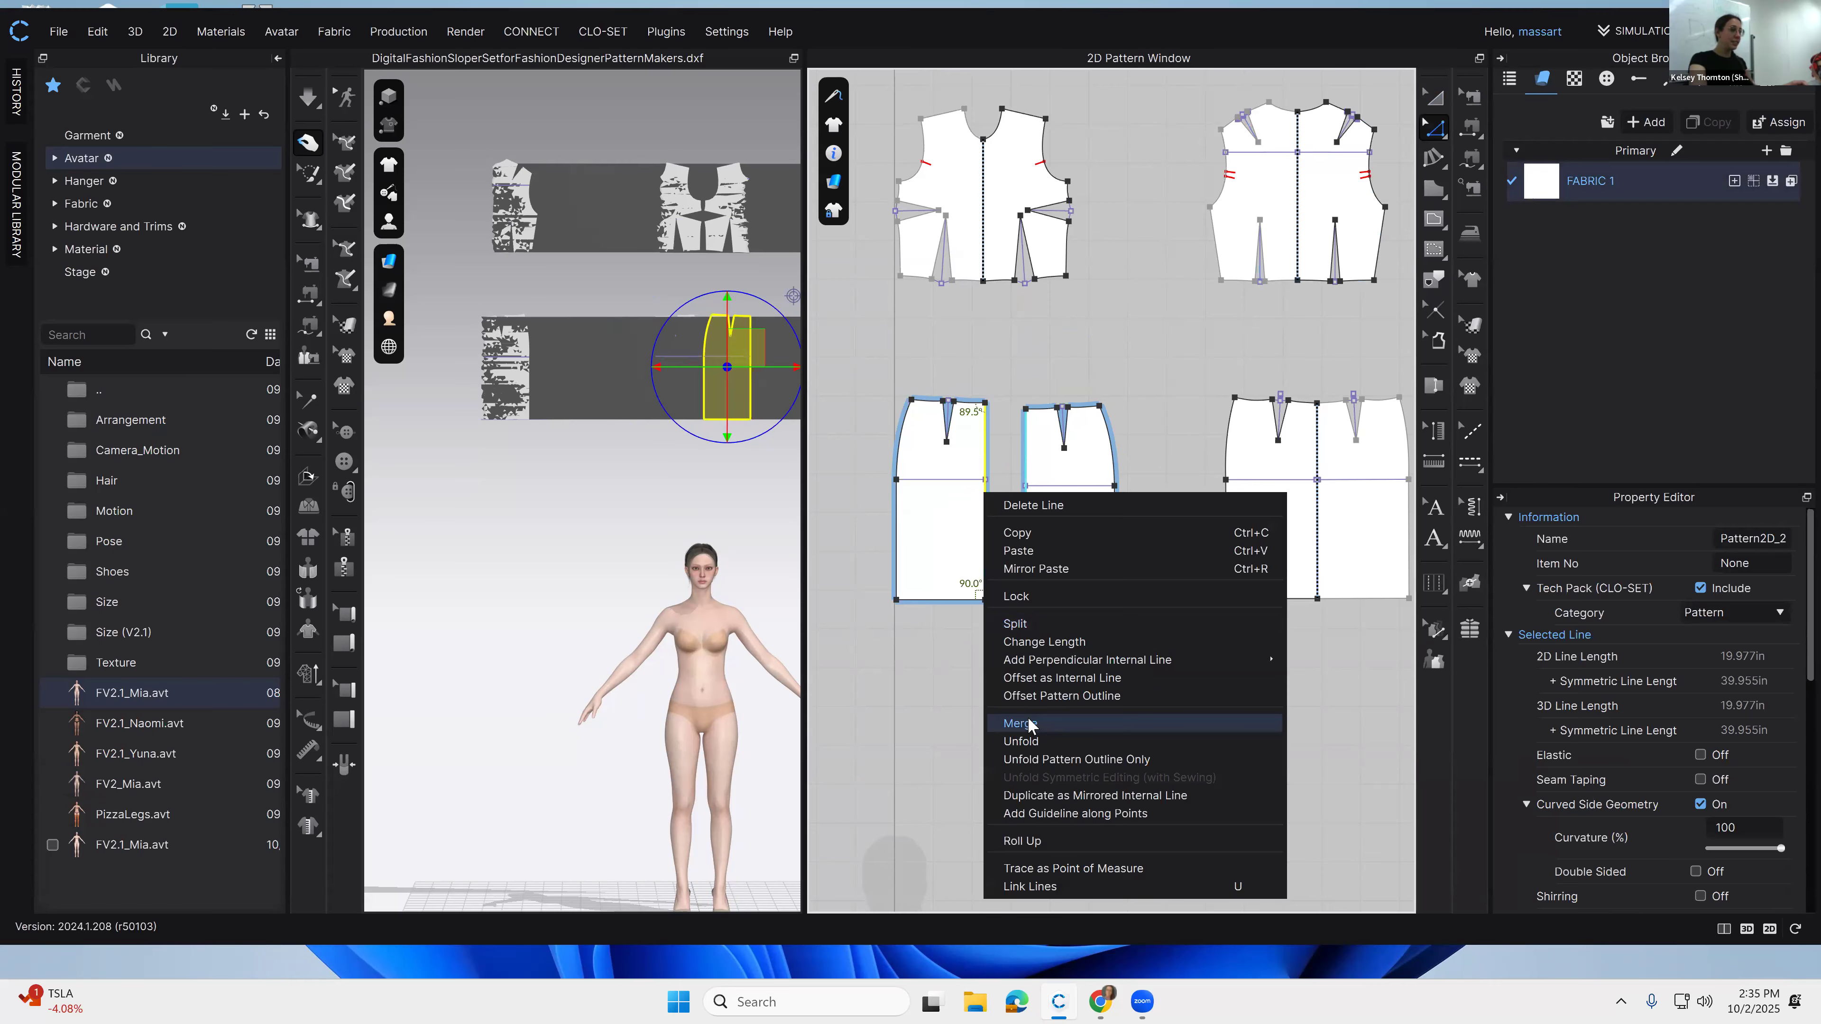
{"action": "left_click", "coordinate": [1025, 723]}
Step: Clone the sleeve as a Symmetric Pattern (with Sewing), placing the copy to the left of the front bodice
{"action": "scroll", "coordinate": [1069, 666], "scroll_direction": "down", "scroll_amount": 5}
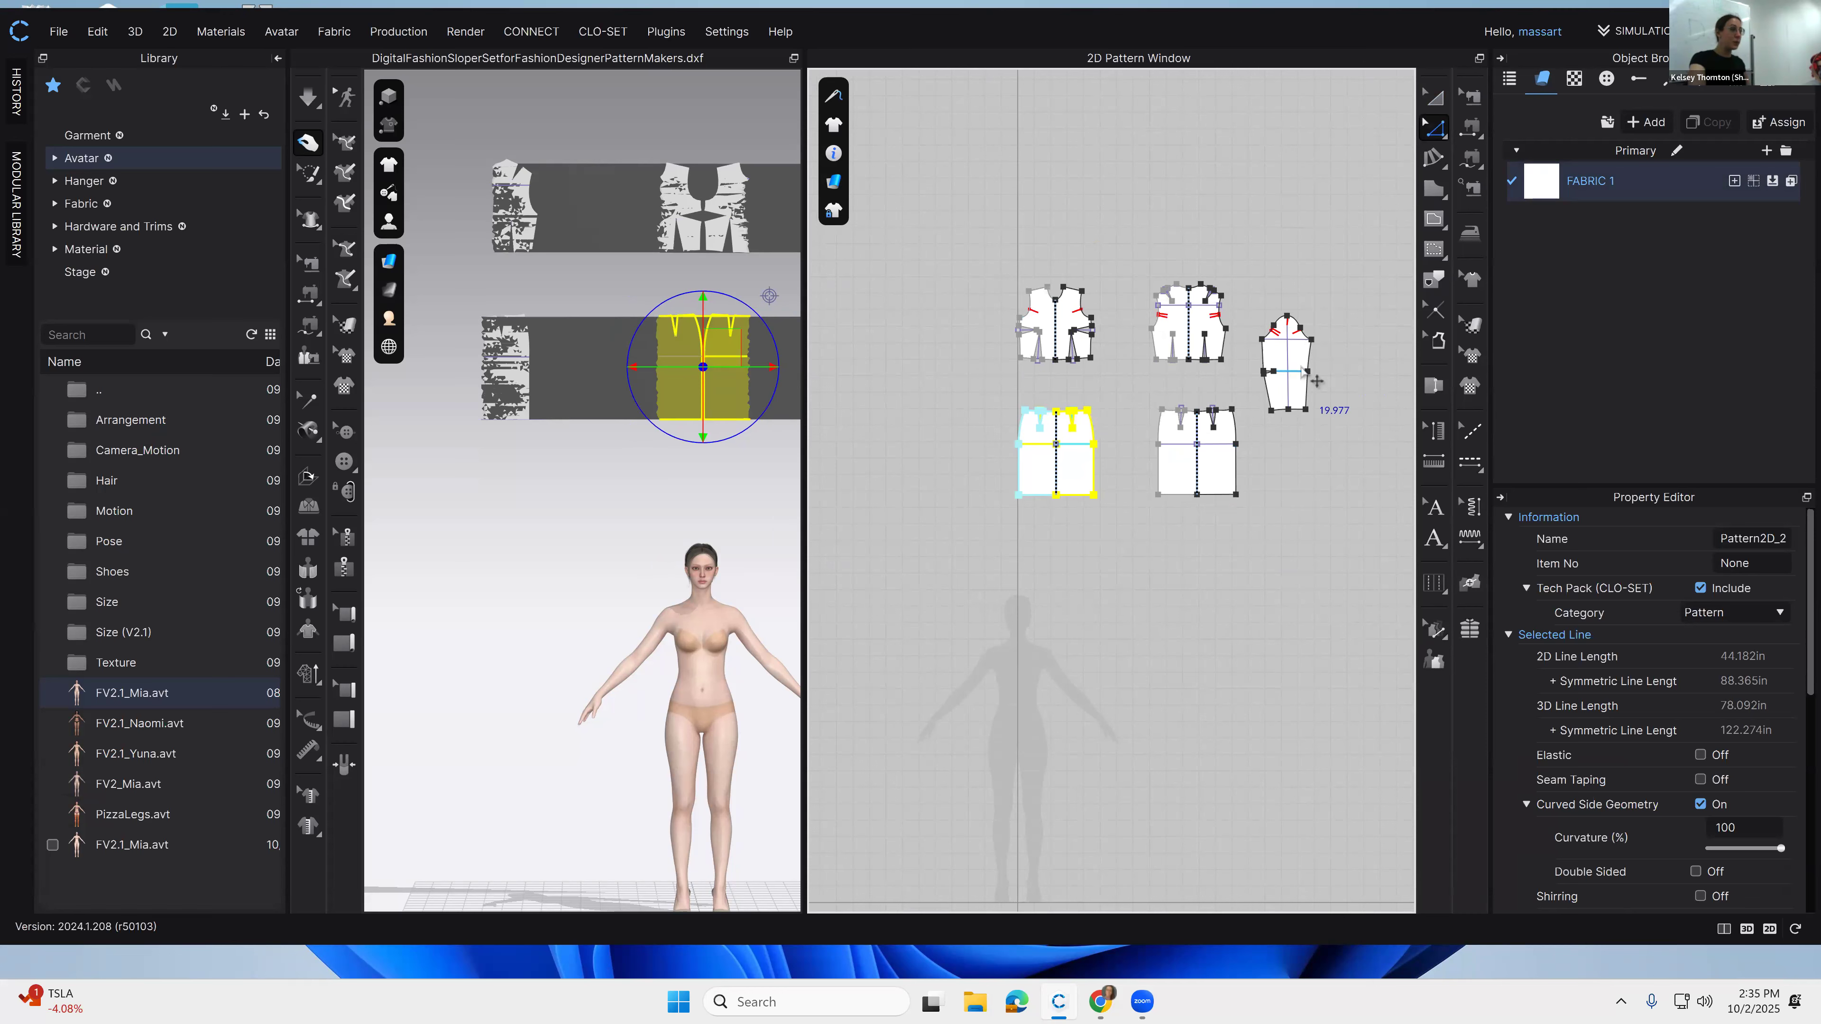
{"action": "left_click", "coordinate": [1437, 96]}
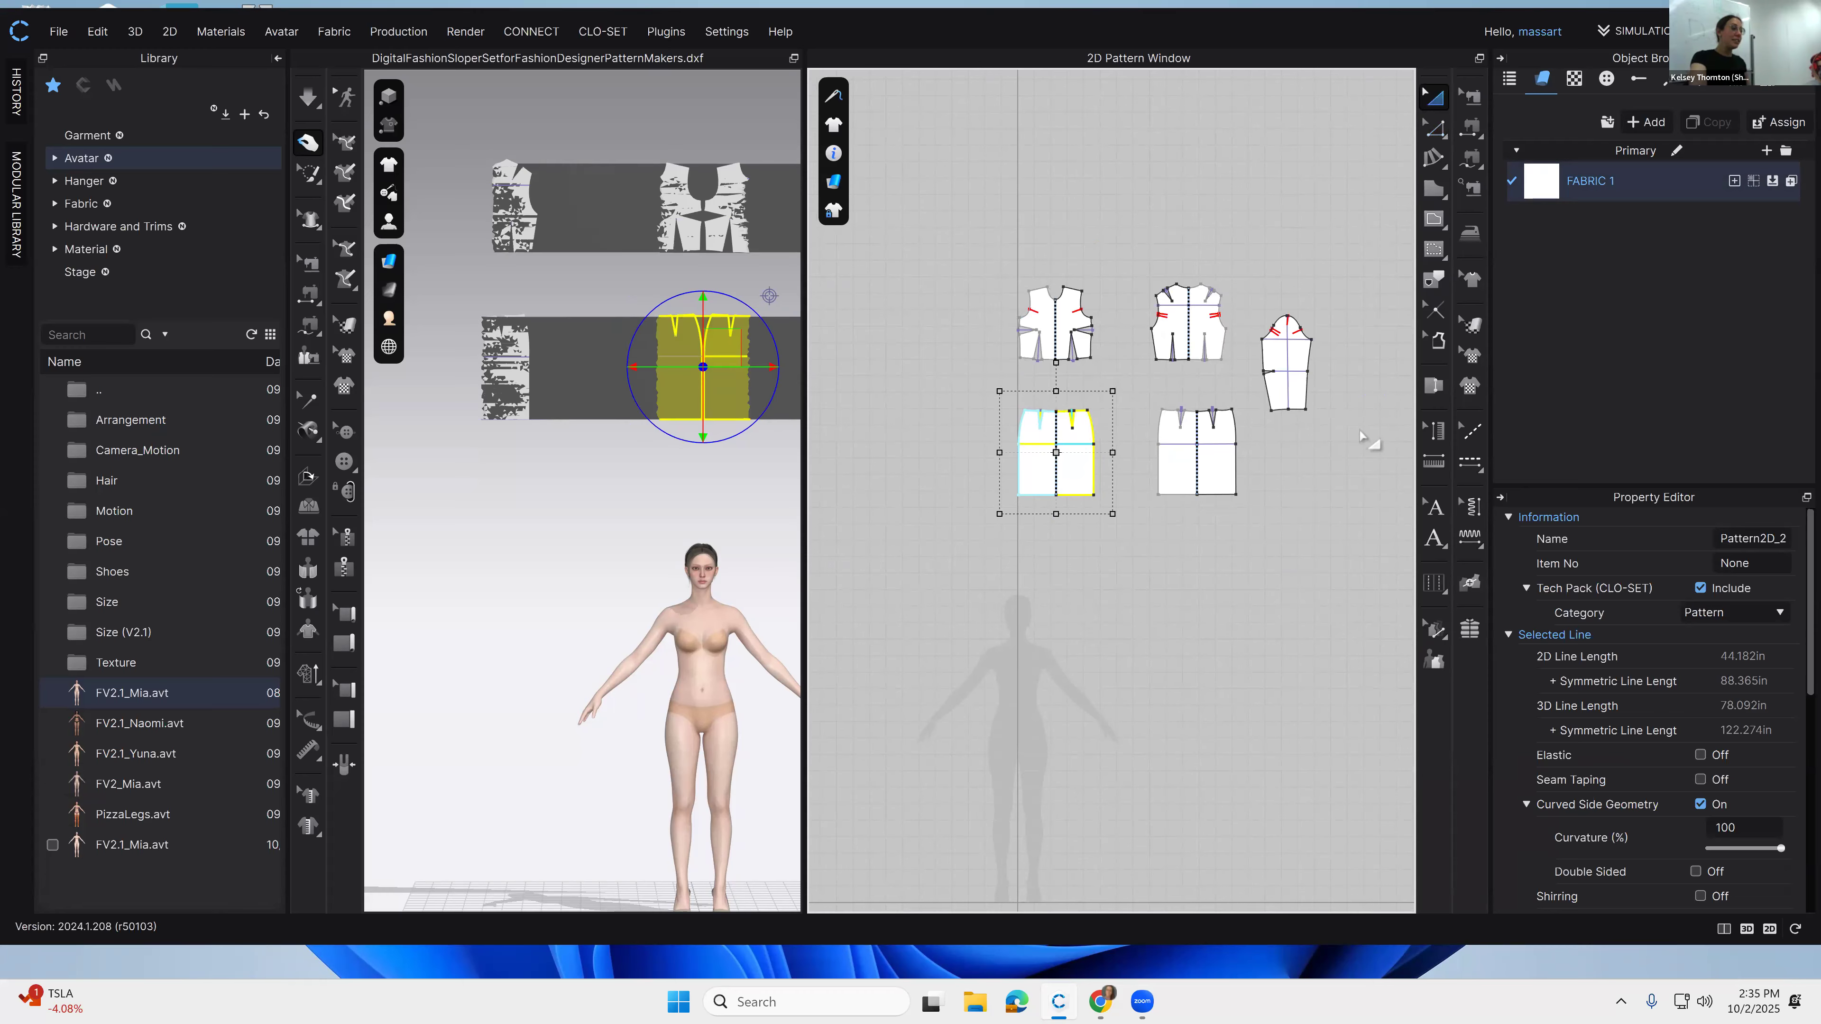
{"action": "middle_click_drag", "start_coordinate": [1375, 362], "coordinate": [1339, 412]}
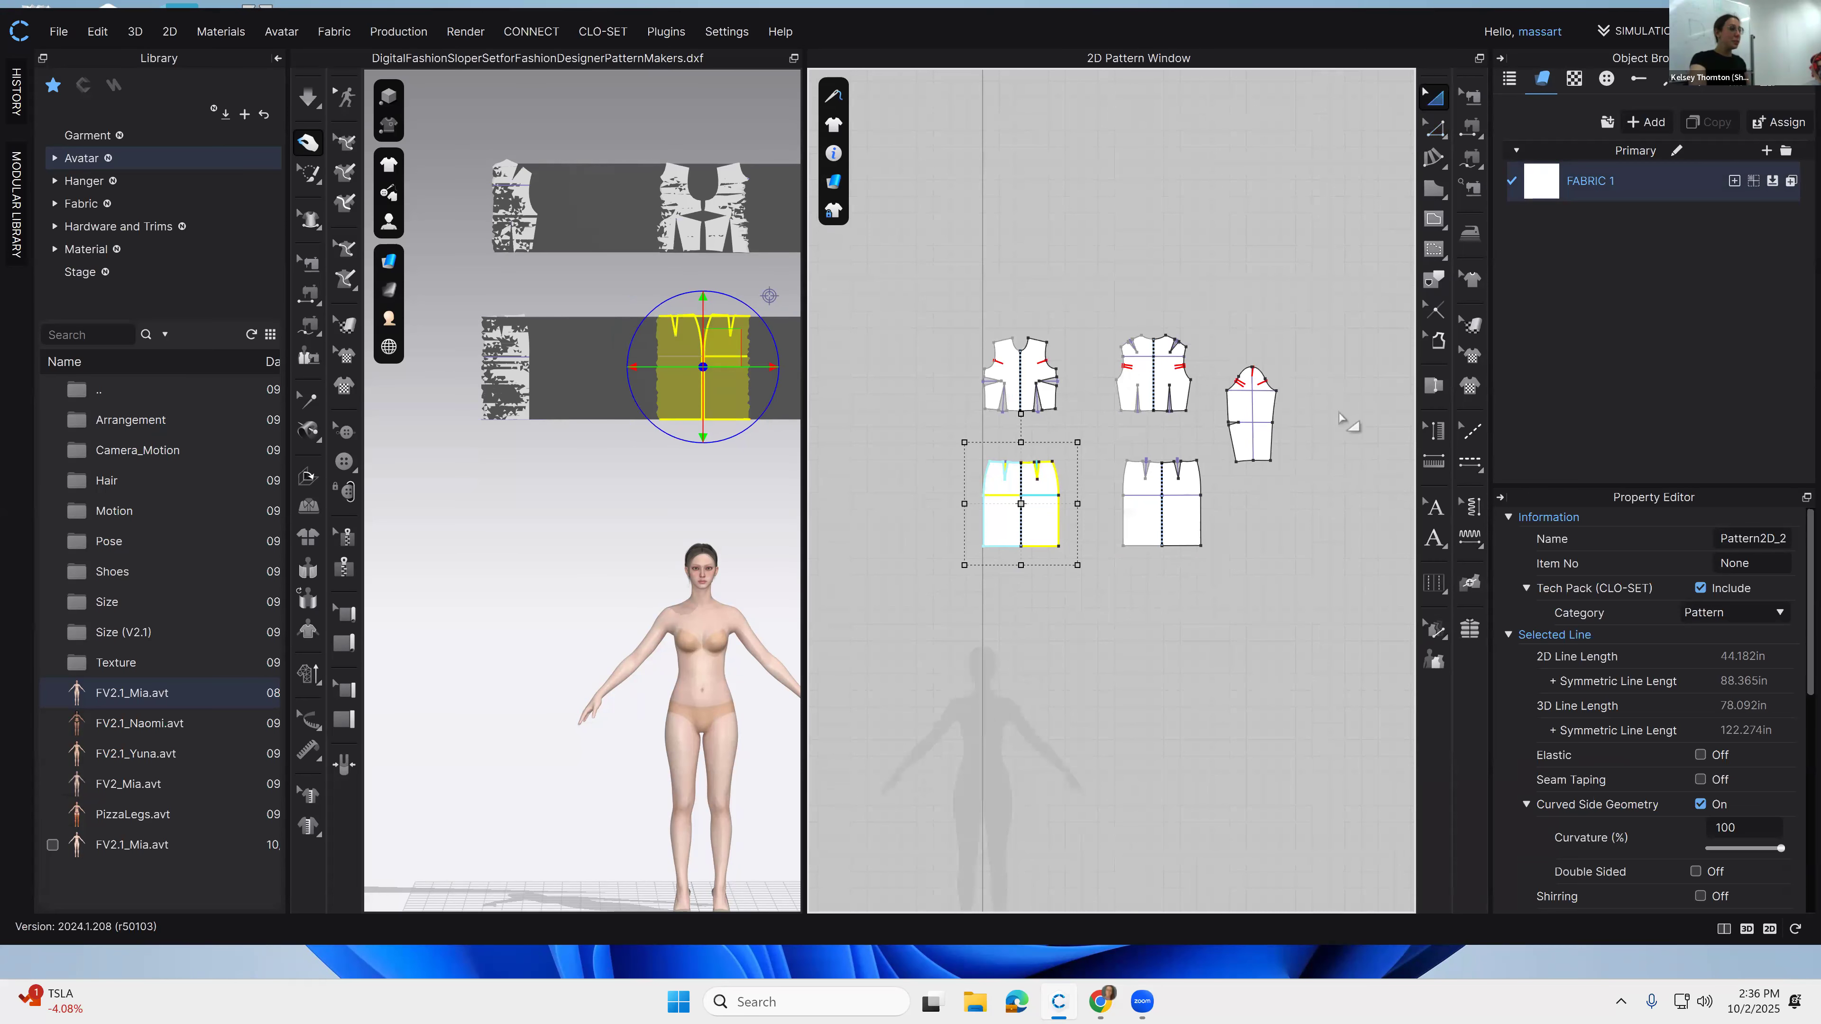
{"action": "left_click", "coordinate": [1257, 404]}
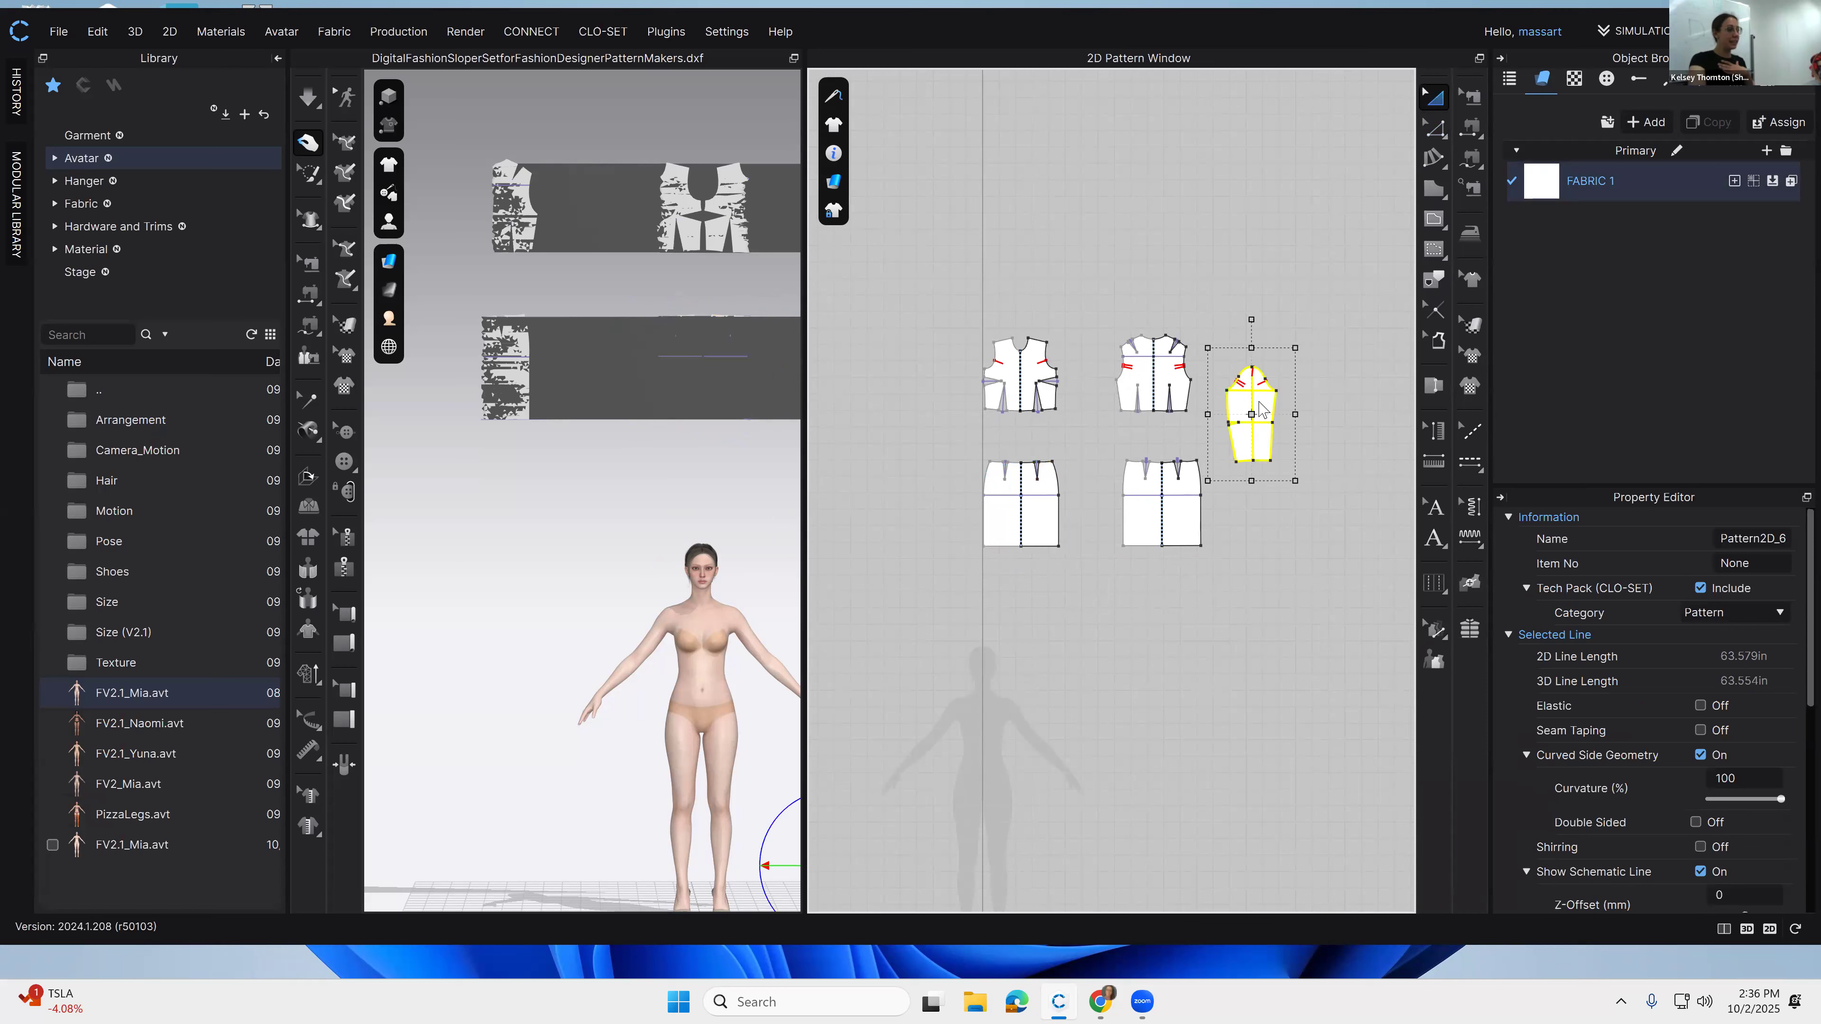
{"action": "right_click", "coordinate": [1256, 391]}
{"action": "left_click", "coordinate": [1342, 246]}
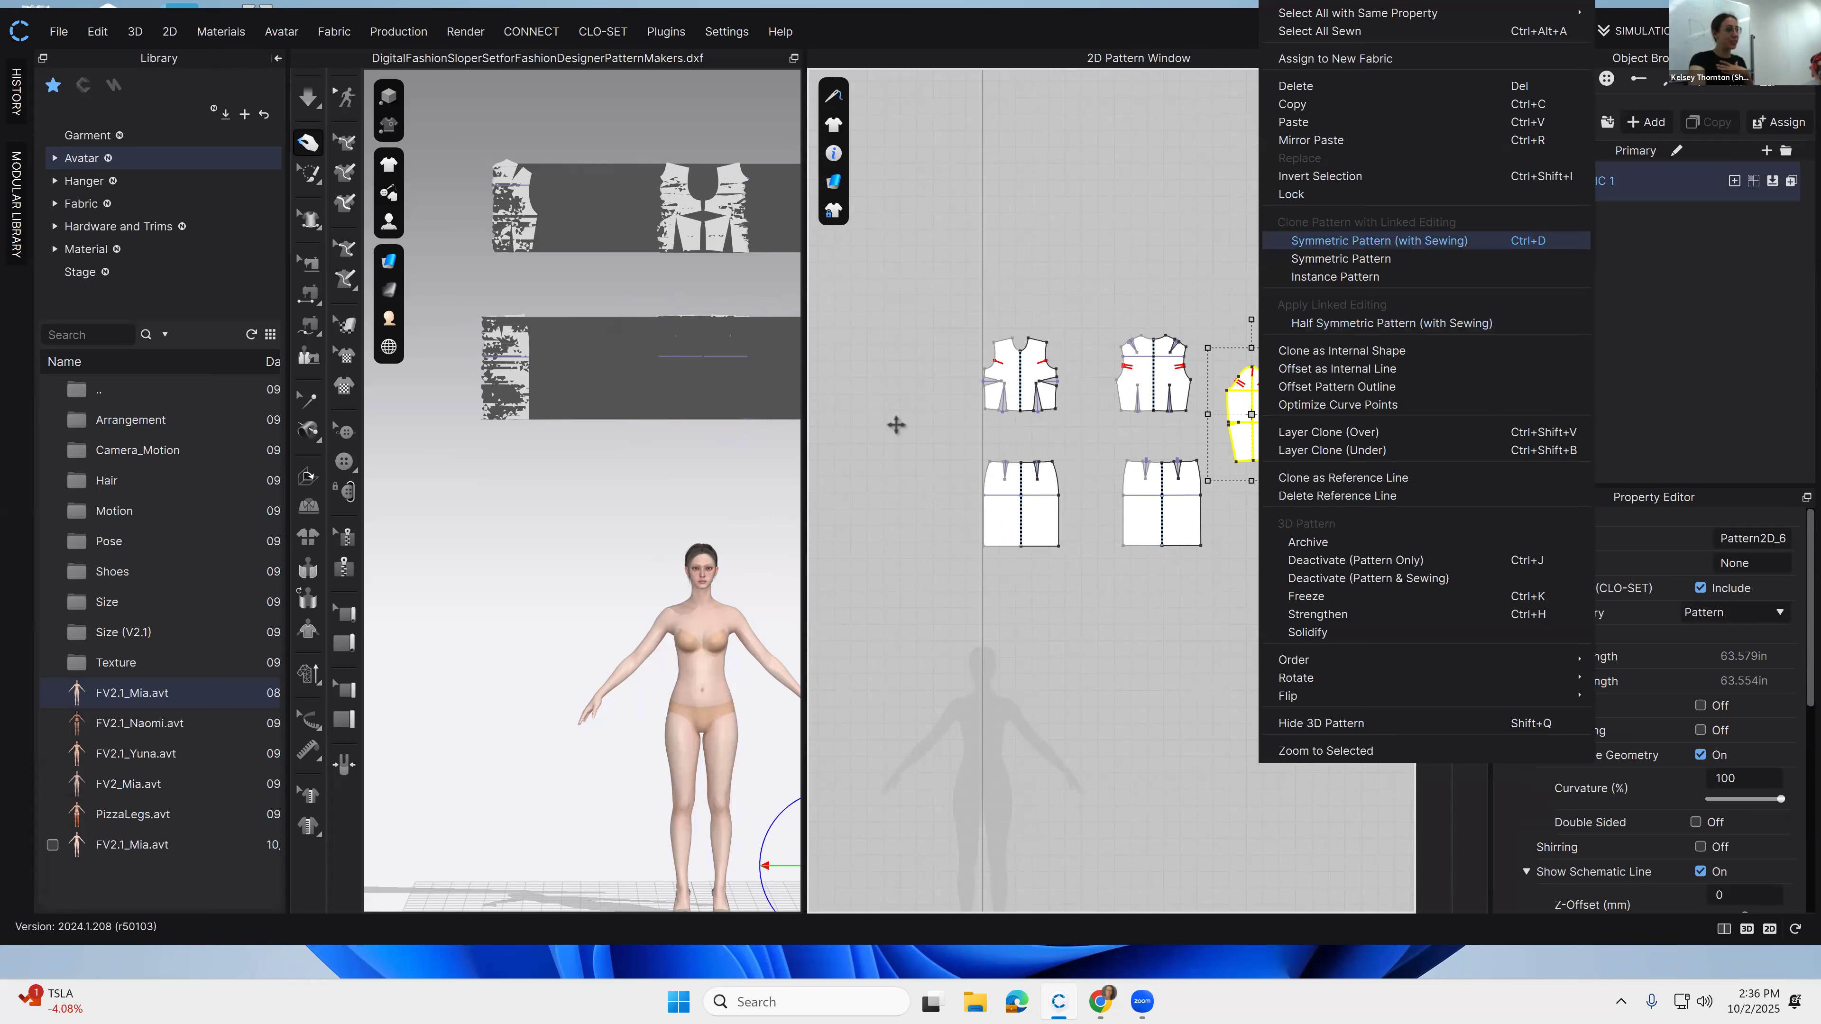
{"action": "left_click", "coordinate": [921, 426]}
Step: Try moving the original sleeve's outer hem corner outward to test the linked editing, and undo the move
{"action": "right_click_drag", "start_coordinate": [1016, 638], "coordinate": [1029, 578]}
{"action": "middle_click_drag", "start_coordinate": [1029, 578], "coordinate": [1025, 599]}
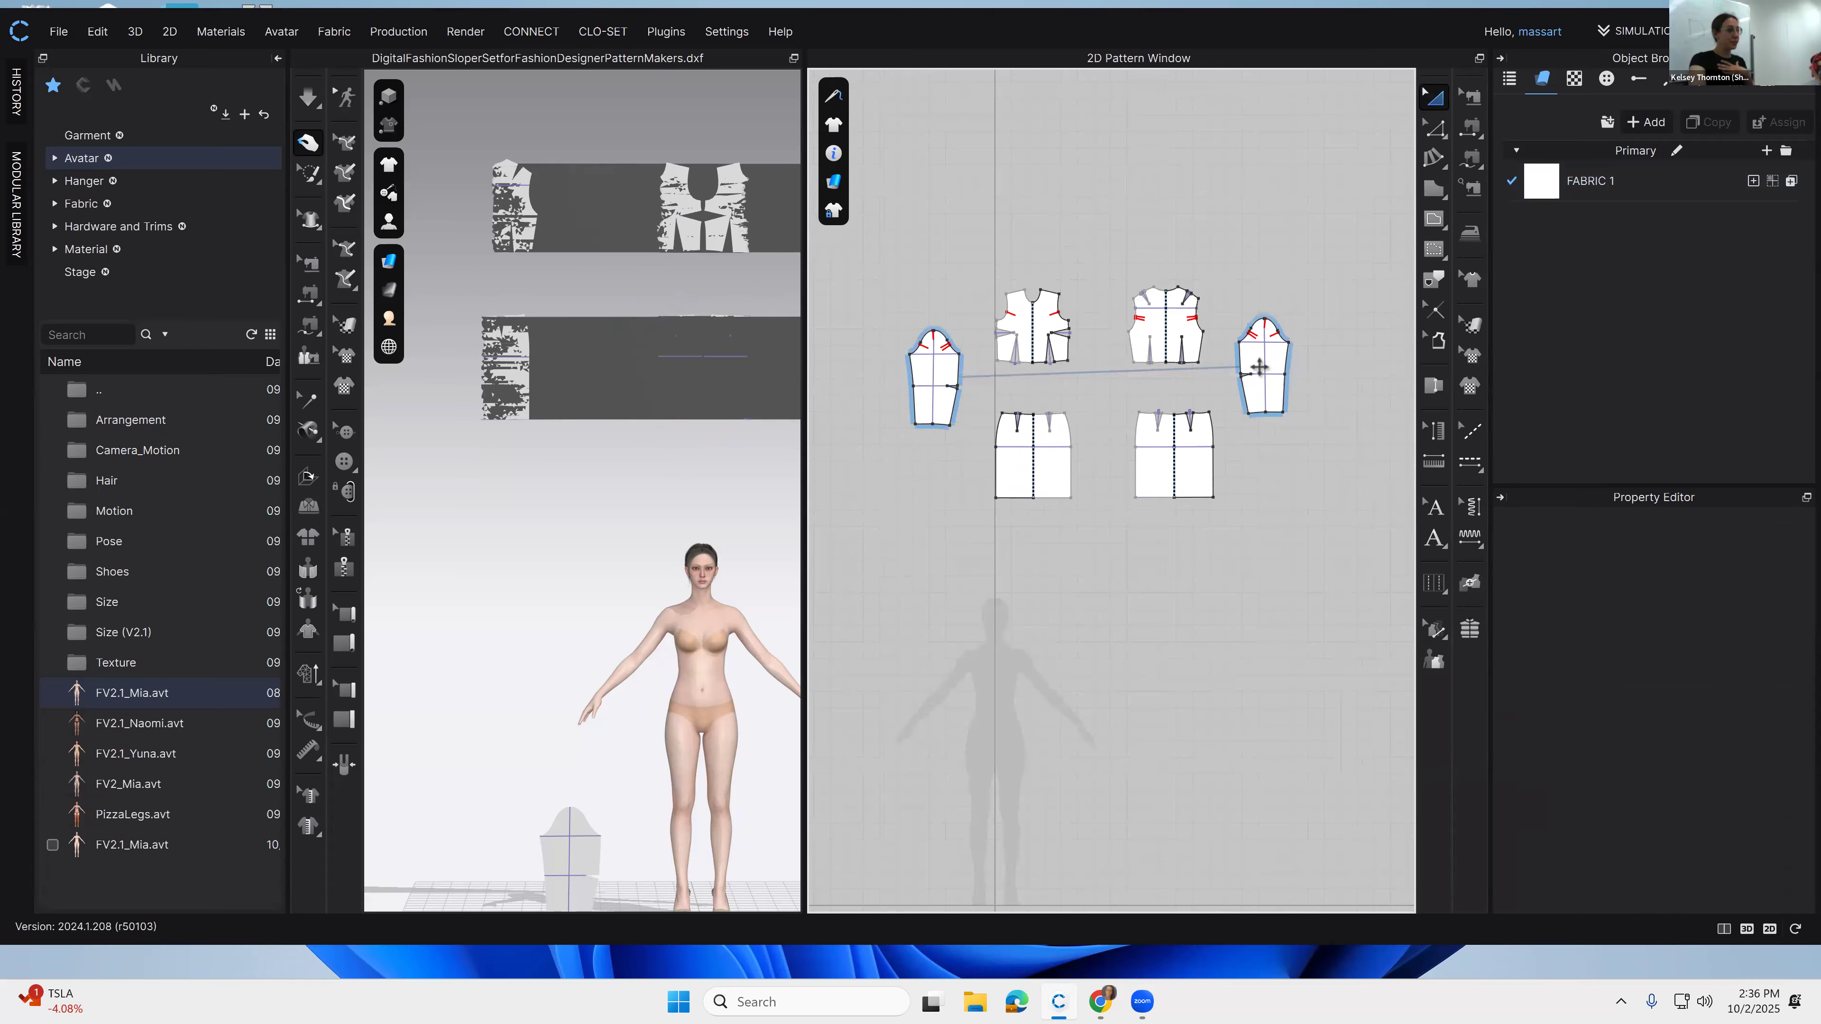
{"action": "left_click_drag", "start_coordinate": [1276, 369], "coordinate": [1277, 350]}
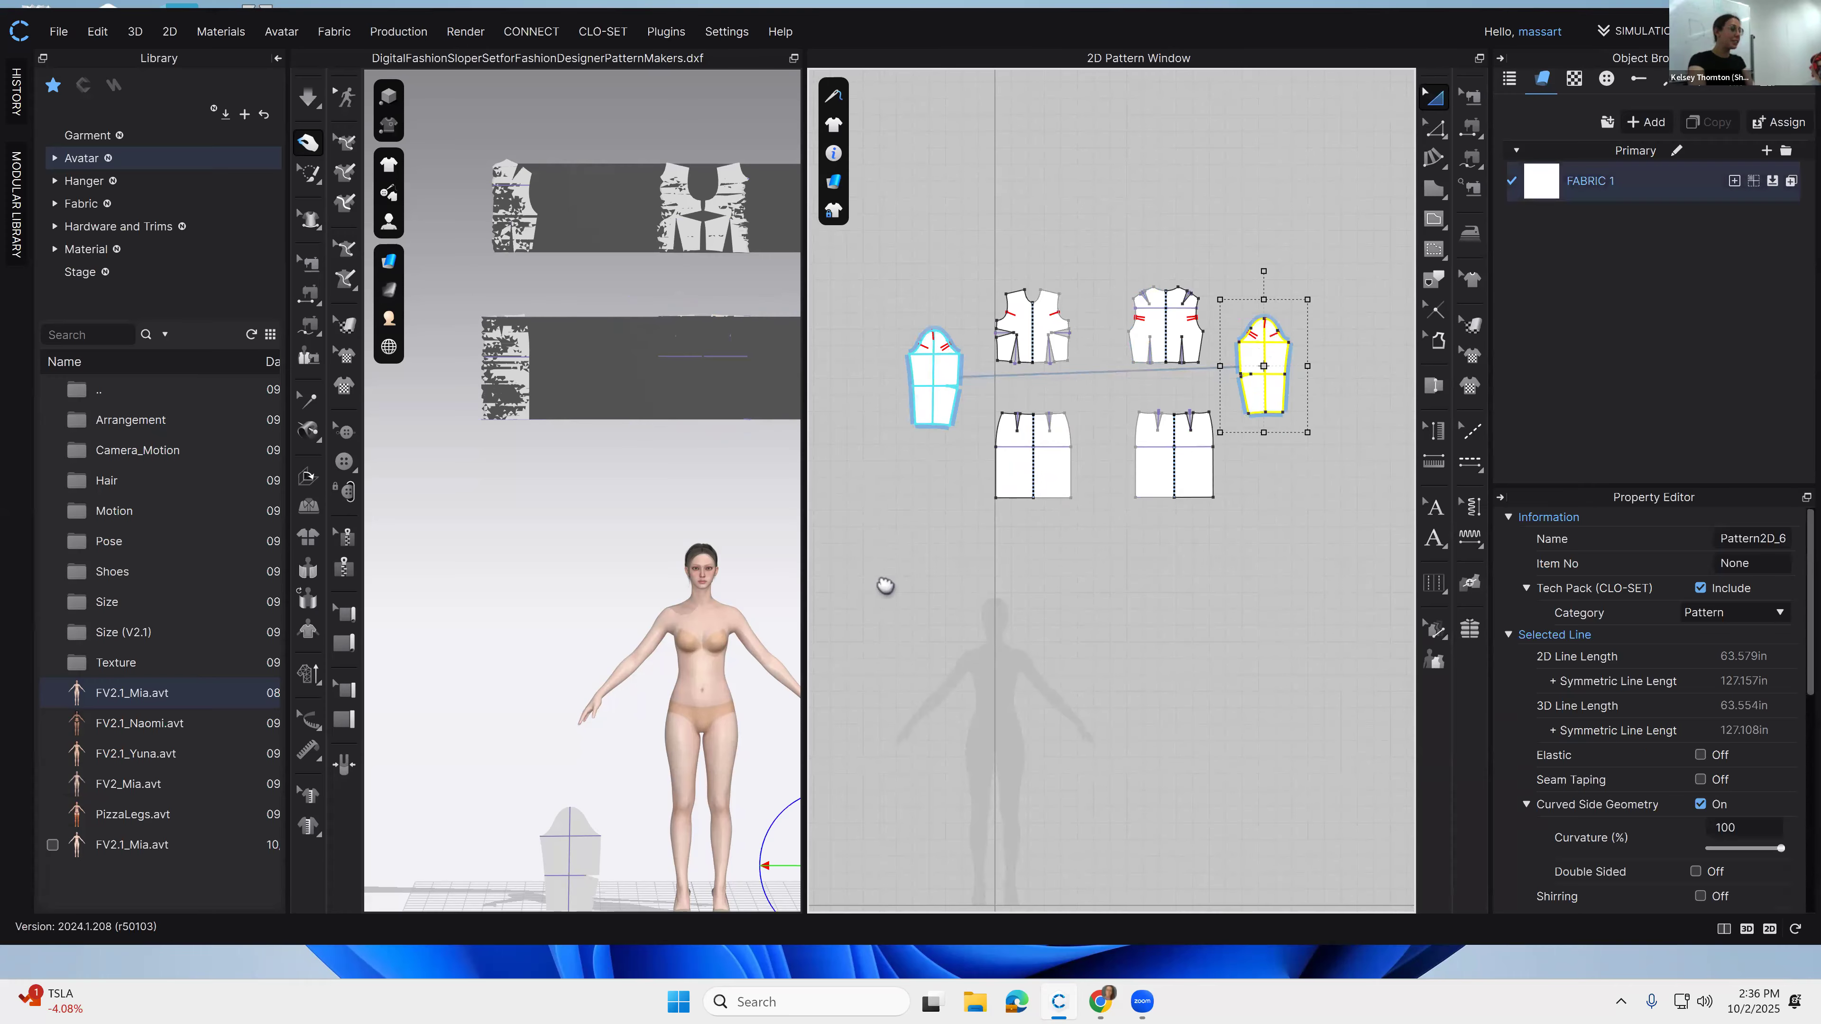
{"action": "middle_click_drag", "start_coordinate": [878, 585], "coordinate": [910, 547]}
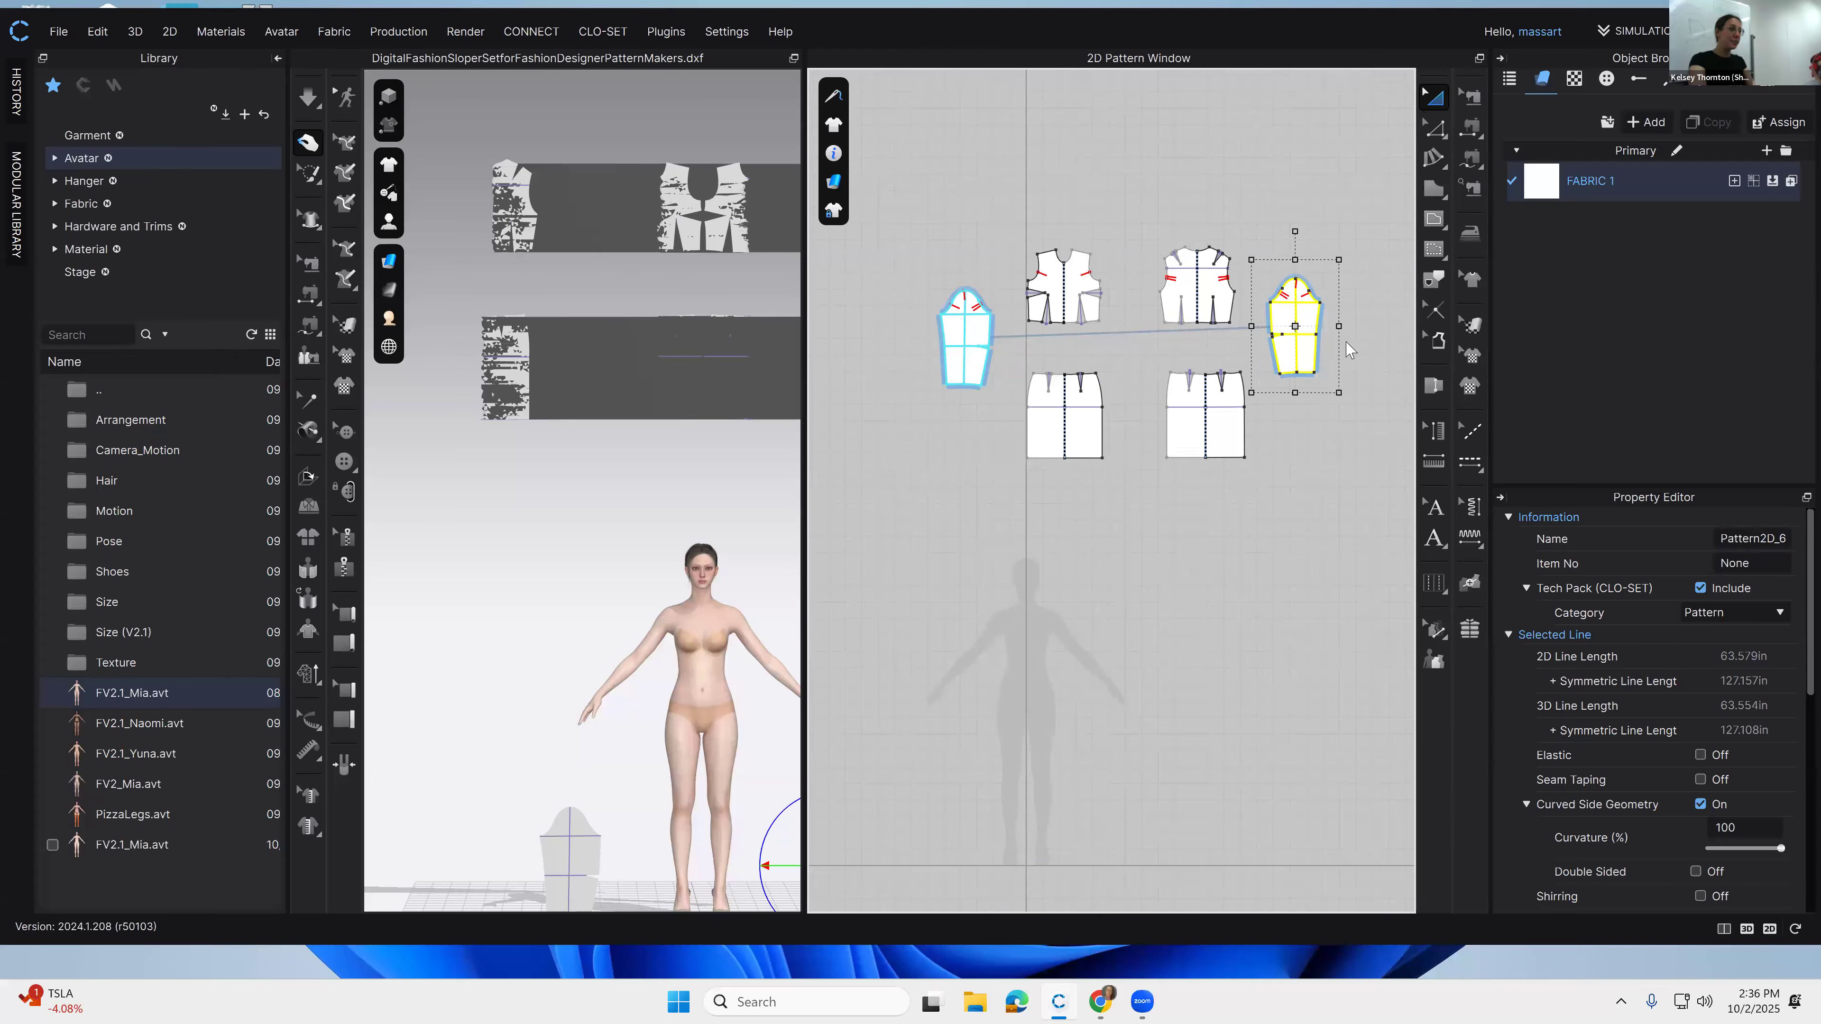
{"action": "key", "text": "z"}
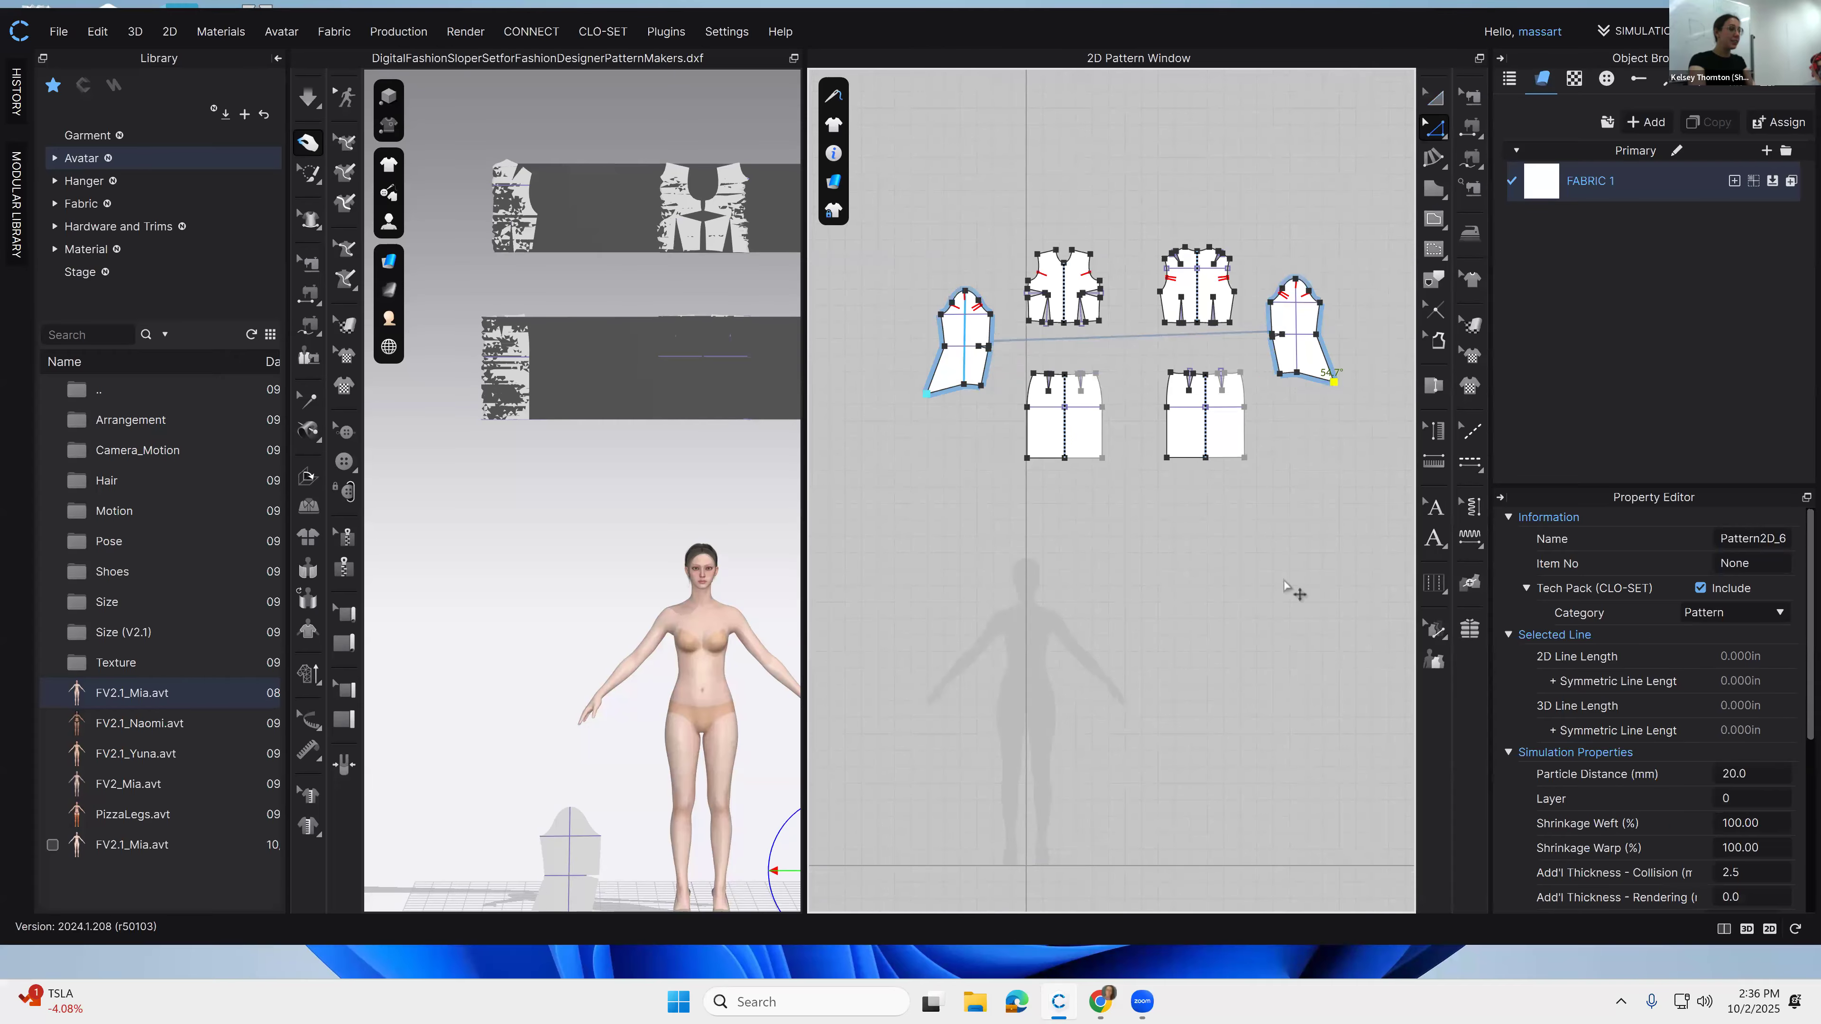
{"action": "key", "text": "ctrl+z"}
Step: Try moving the original sleeve to several spots left of the front bodice, and return it to the right of the back bodice
{"action": "left_click", "coordinate": [1432, 108]}
{"action": "left_click_drag", "start_coordinate": [1306, 348], "coordinate": [917, 206]}
{"action": "middle_click_drag", "start_coordinate": [1031, 221], "coordinate": [1223, 281]}
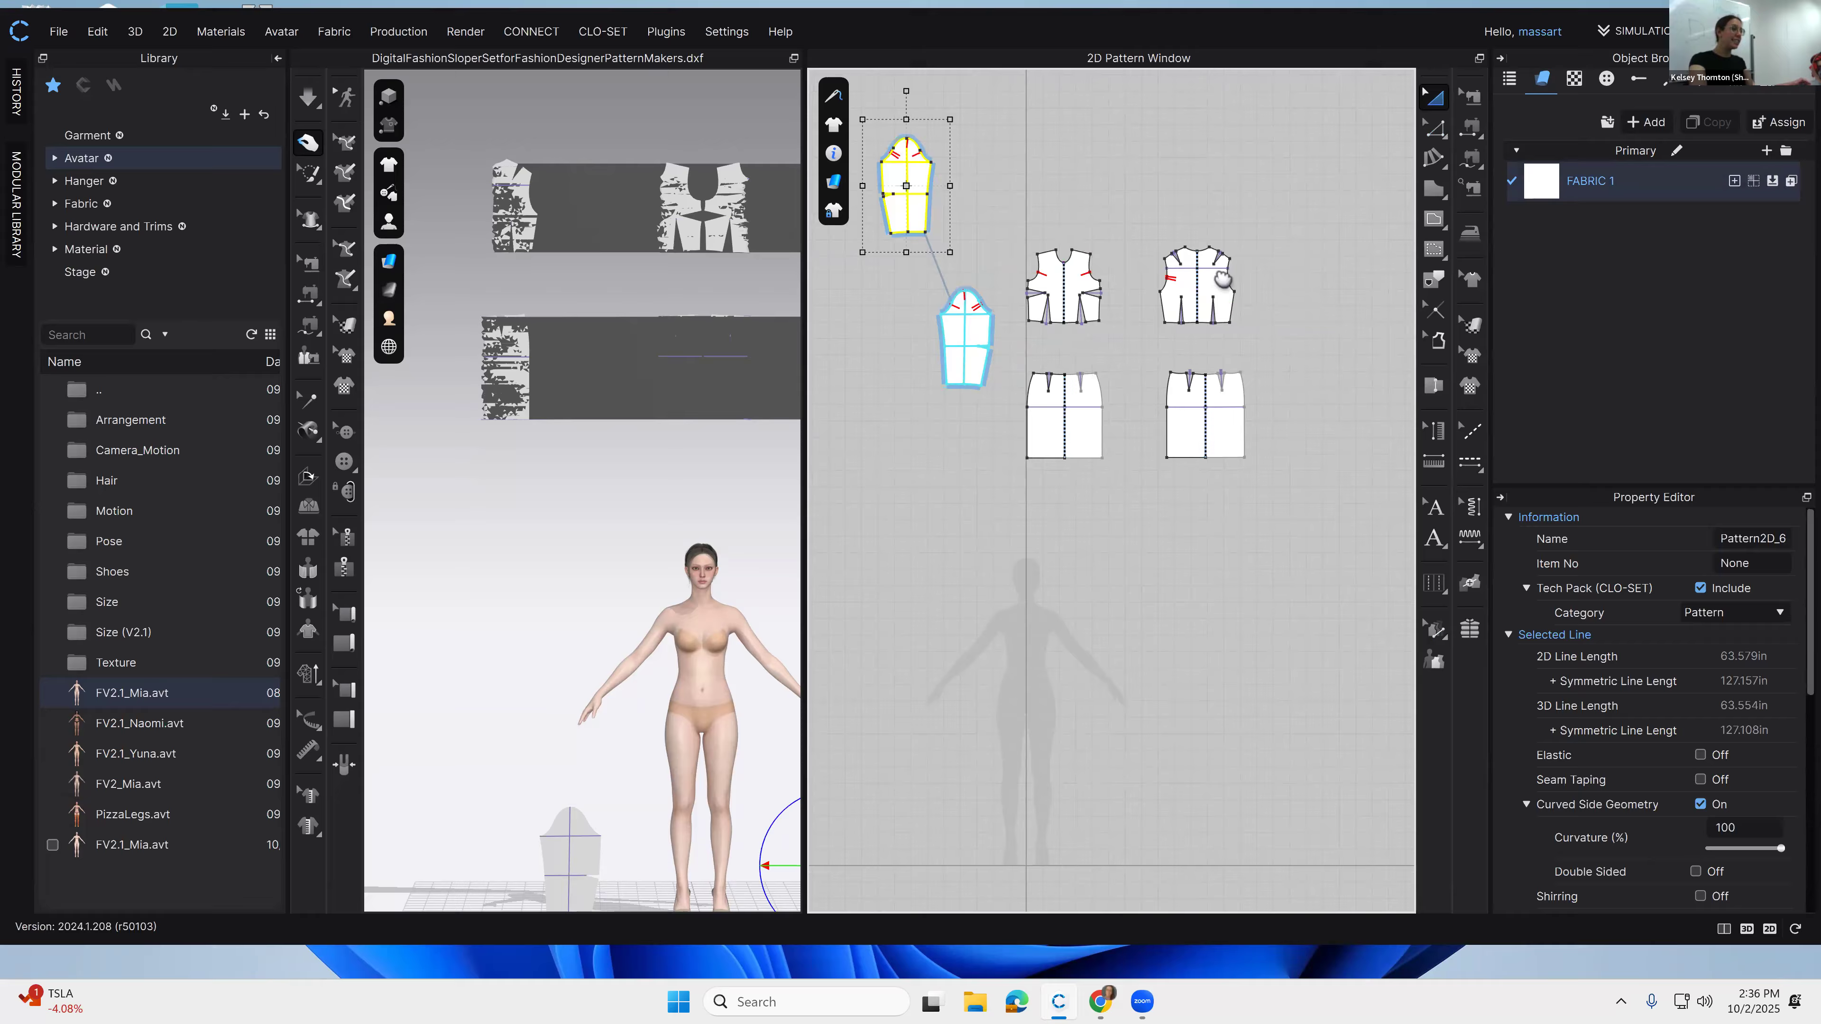
{"action": "left_click_drag", "start_coordinate": [1097, 280], "coordinate": [979, 584]}
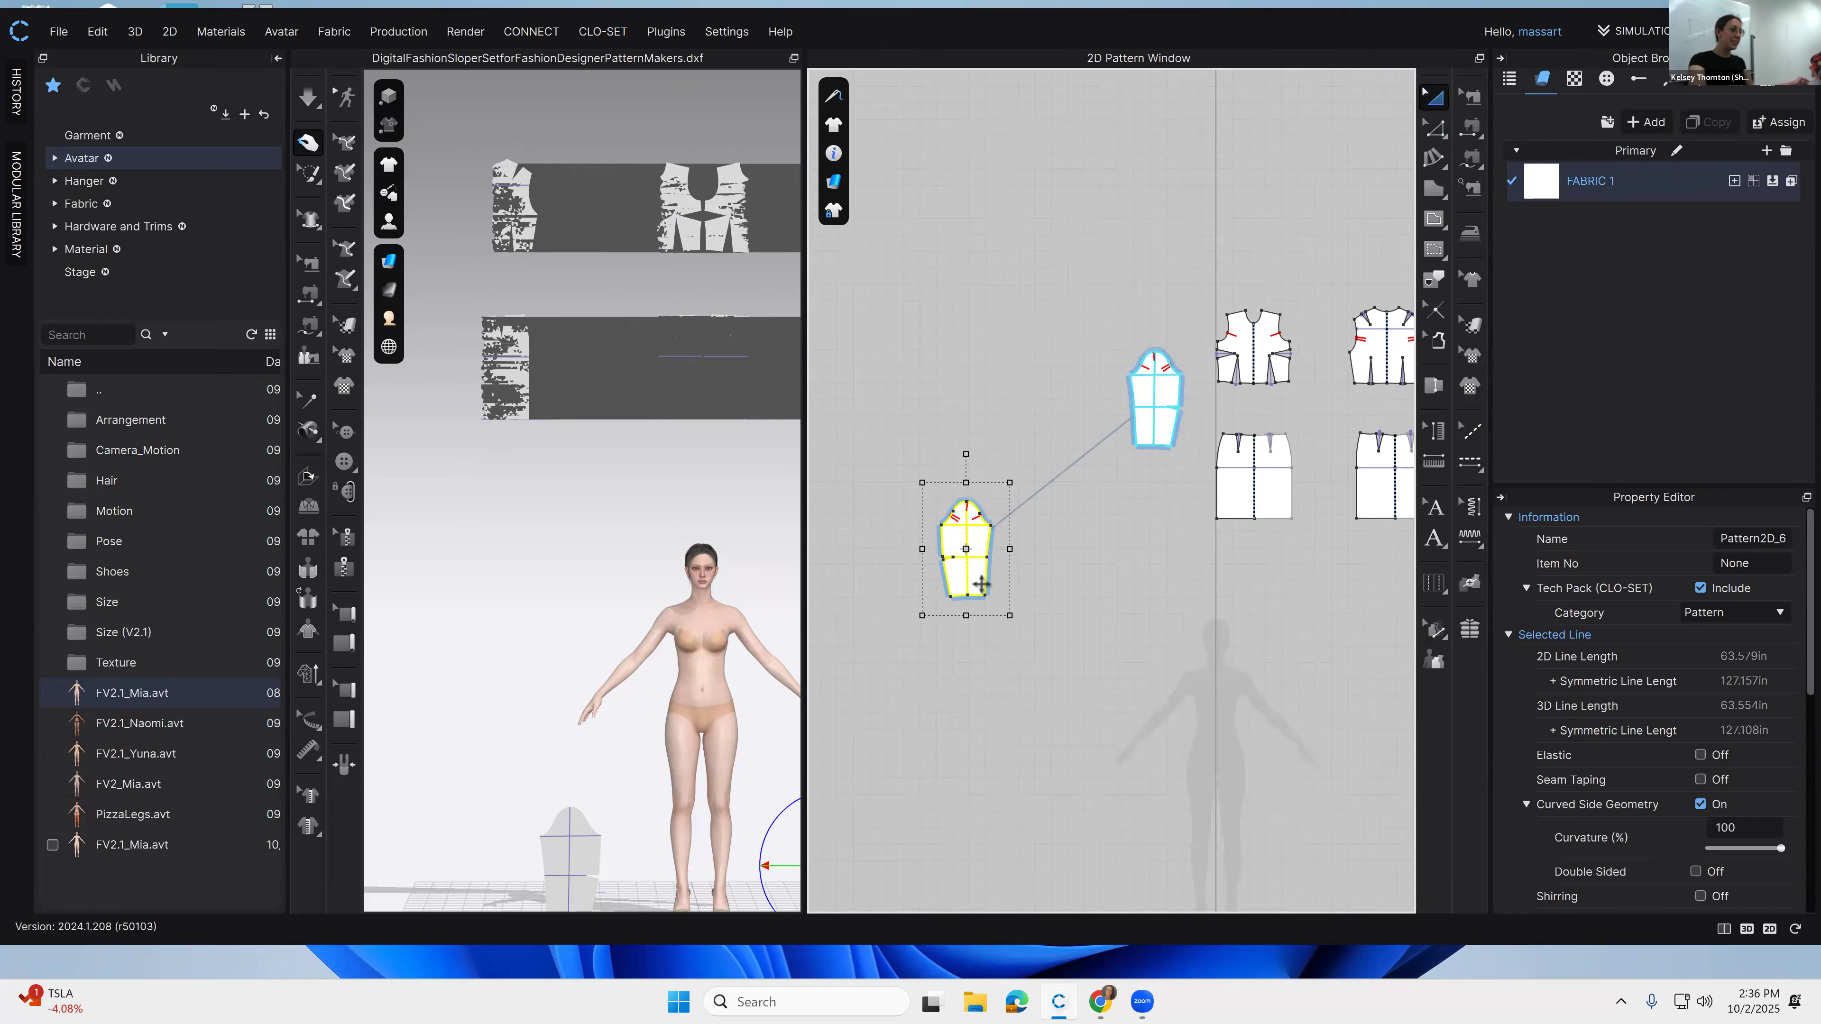
{"action": "left_click_drag", "start_coordinate": [1024, 327], "coordinate": [1081, 310]}
{"action": "middle_click_drag", "start_coordinate": [1152, 324], "coordinate": [944, 320]}
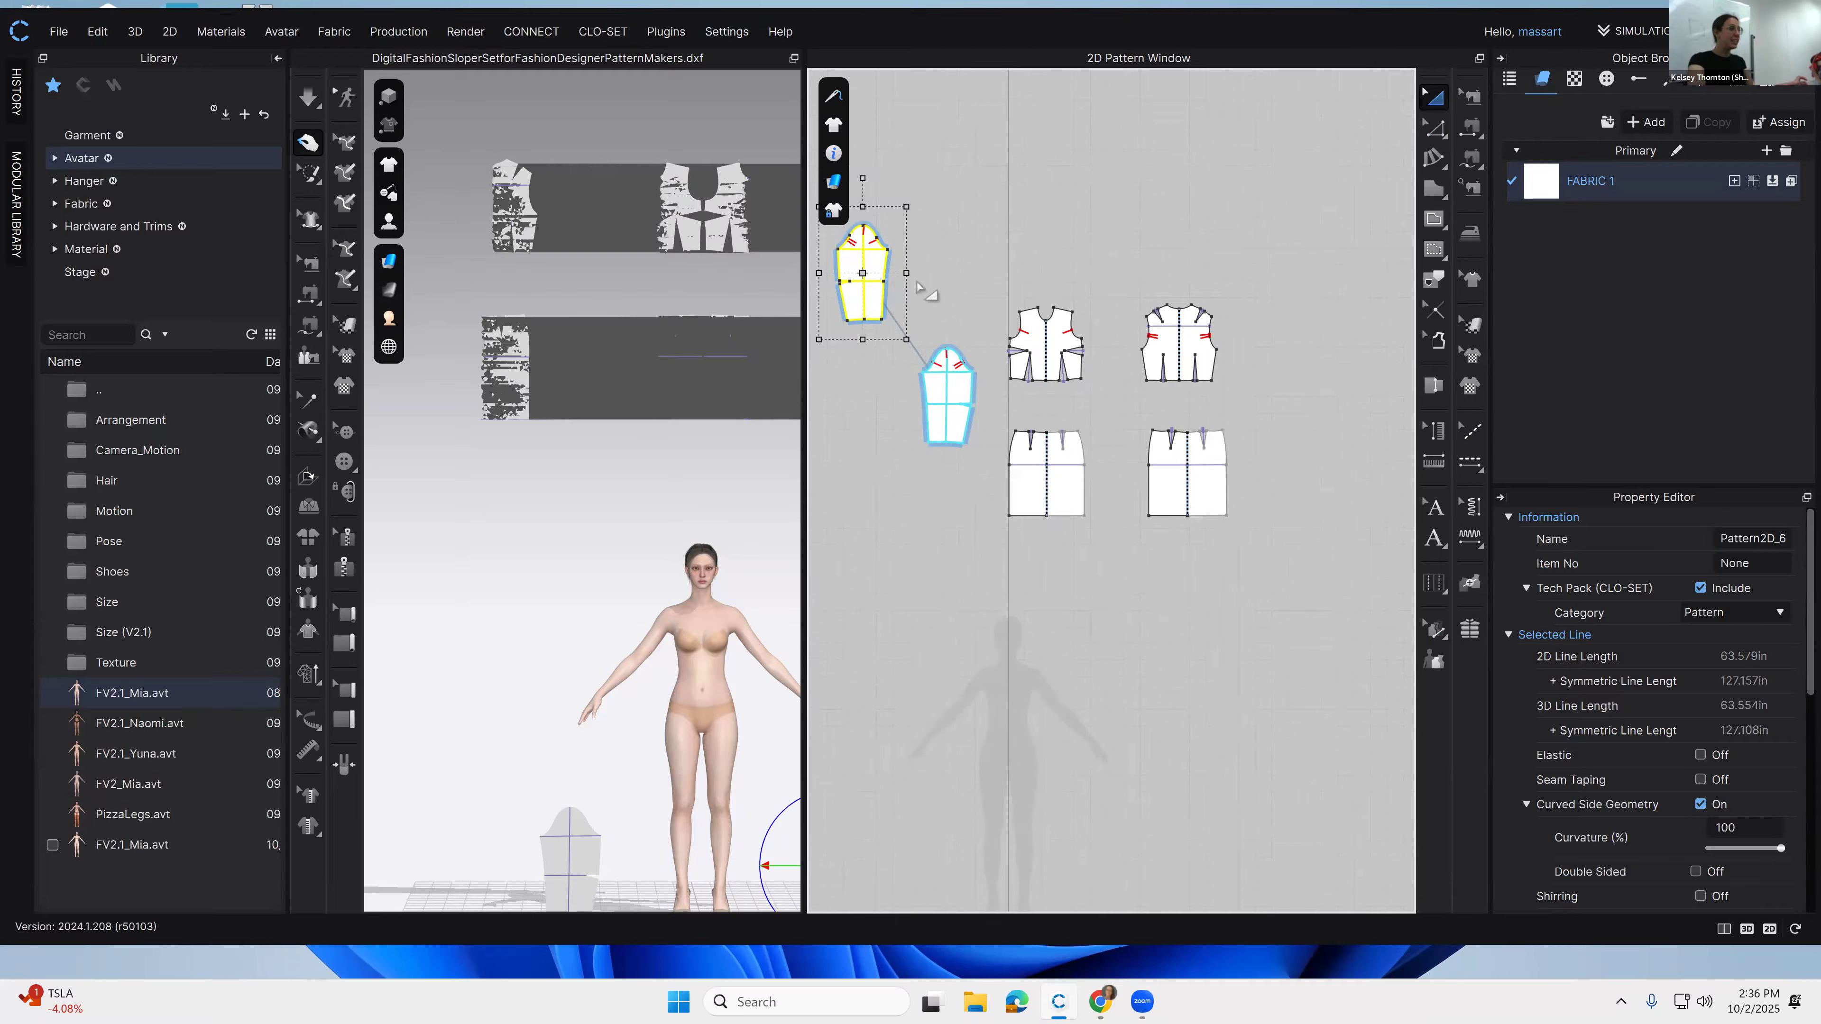
{"action": "left_click_drag", "start_coordinate": [874, 295], "coordinate": [1294, 422]}
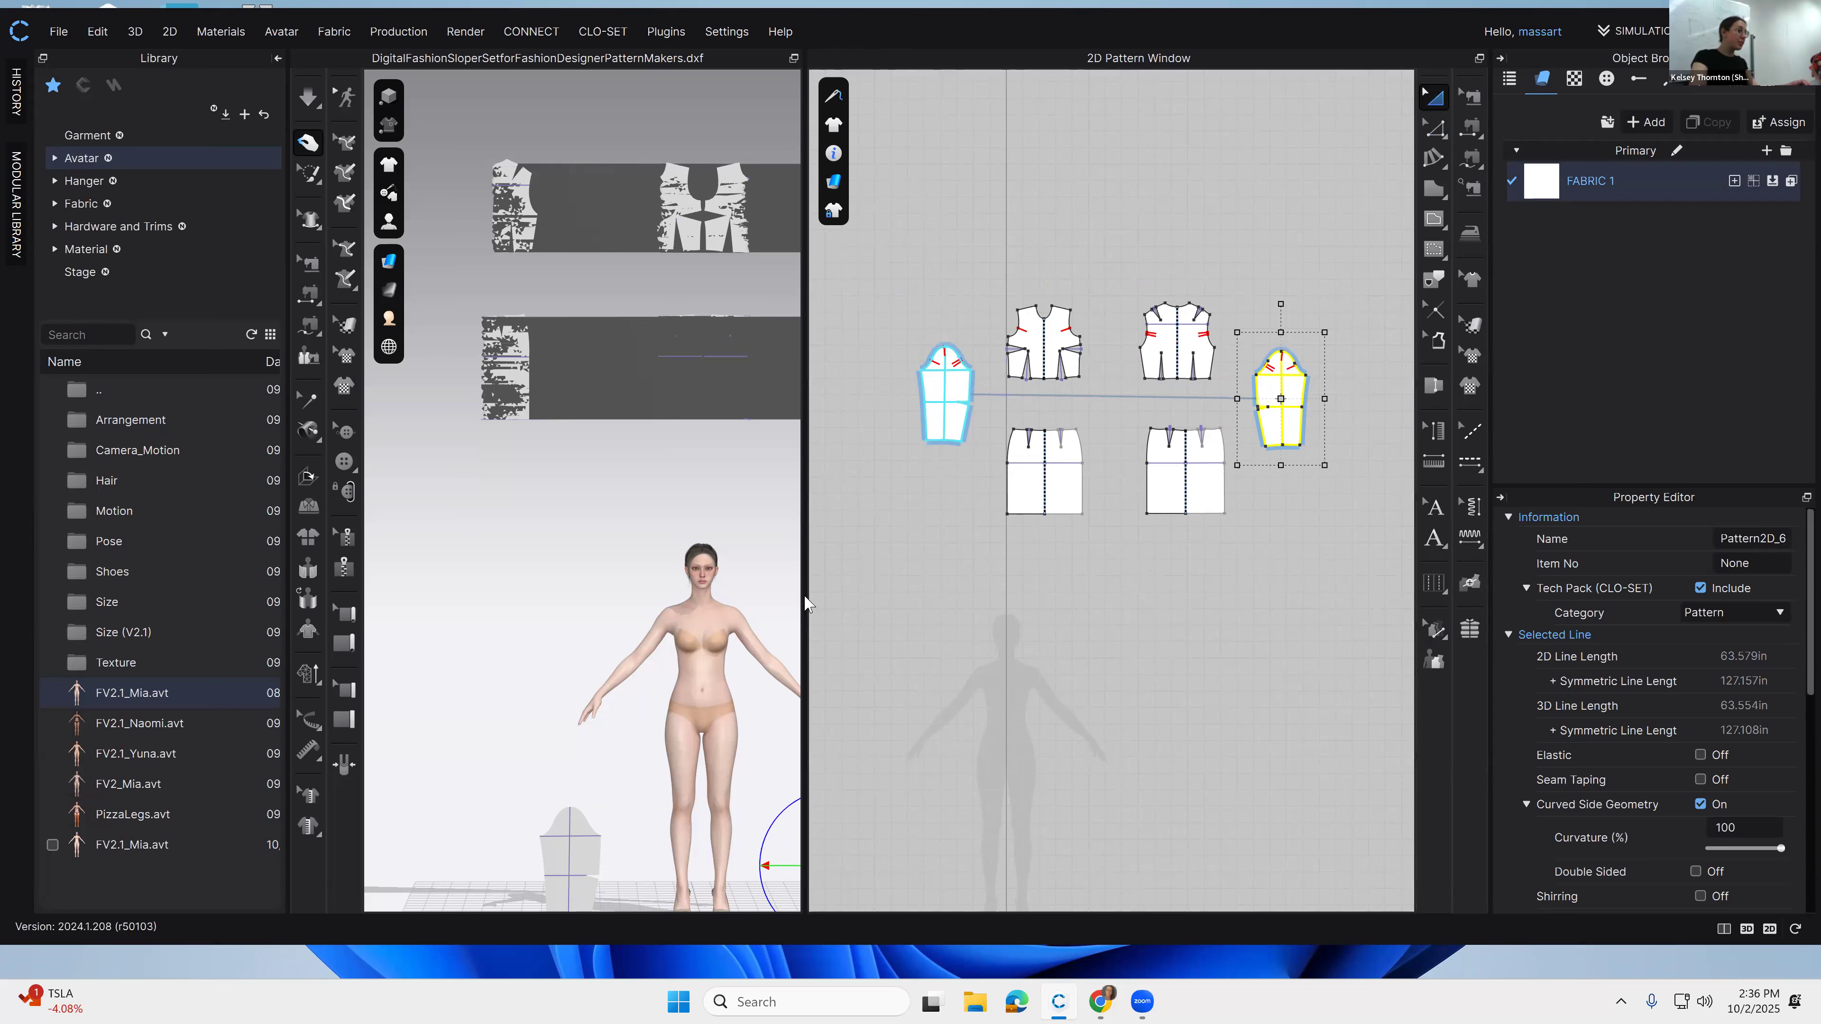
Step: Widen the 3D window and show the avatar's arrangement points
{"action": "left_click_drag", "start_coordinate": [804, 602], "coordinate": [1073, 583]}
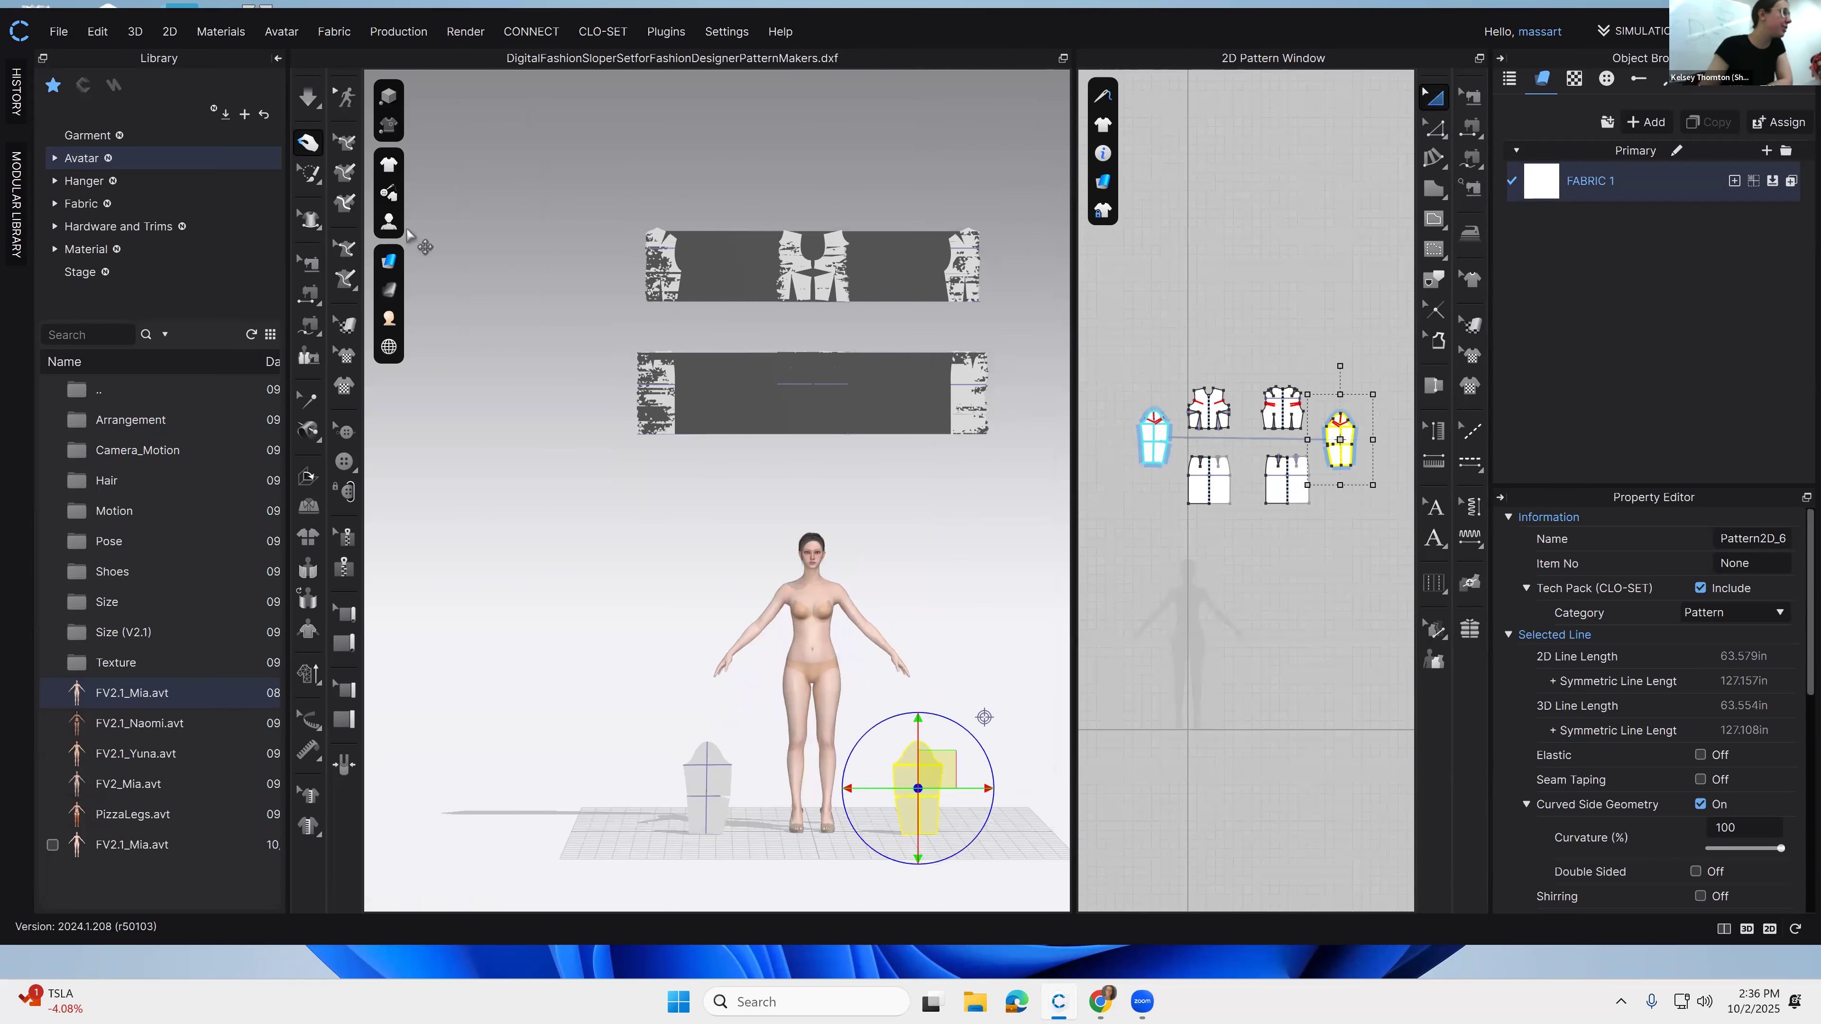
{"action": "mouse_move", "coordinate": [393, 223]}
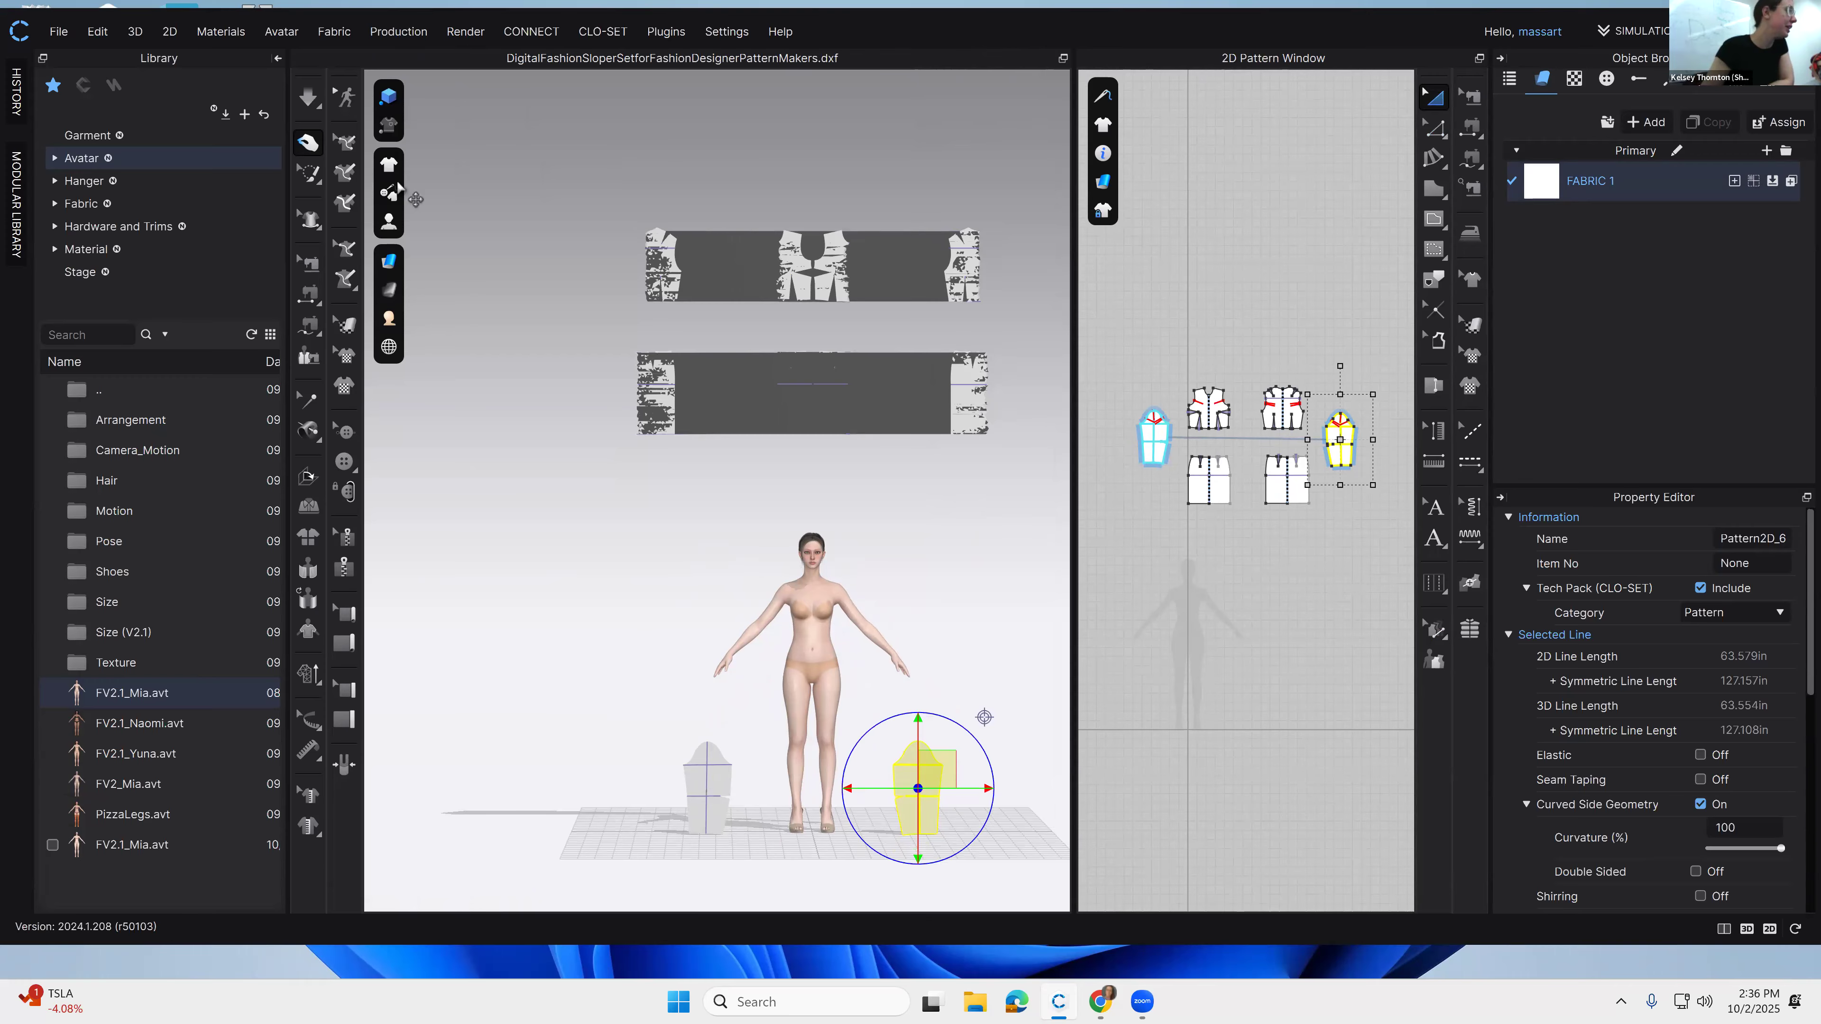
{"action": "mouse_move", "coordinate": [391, 165]}
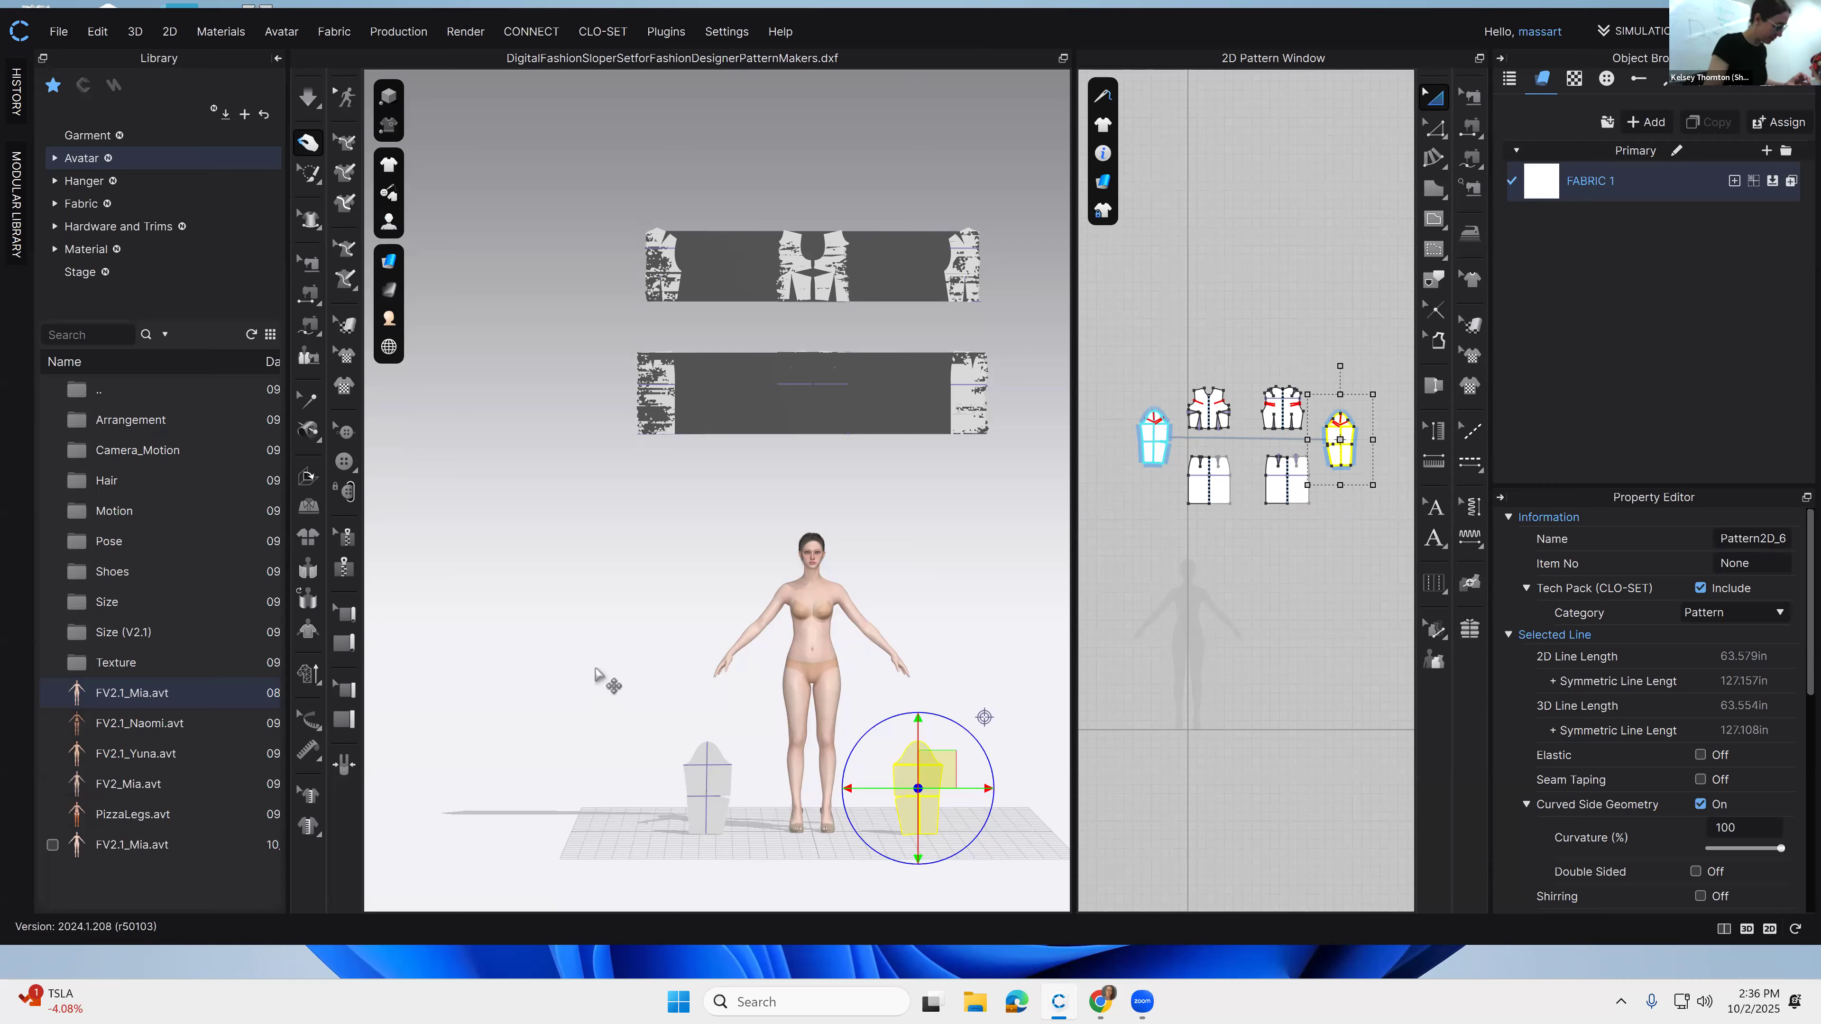
{"action": "key", "text": "shift+f"}
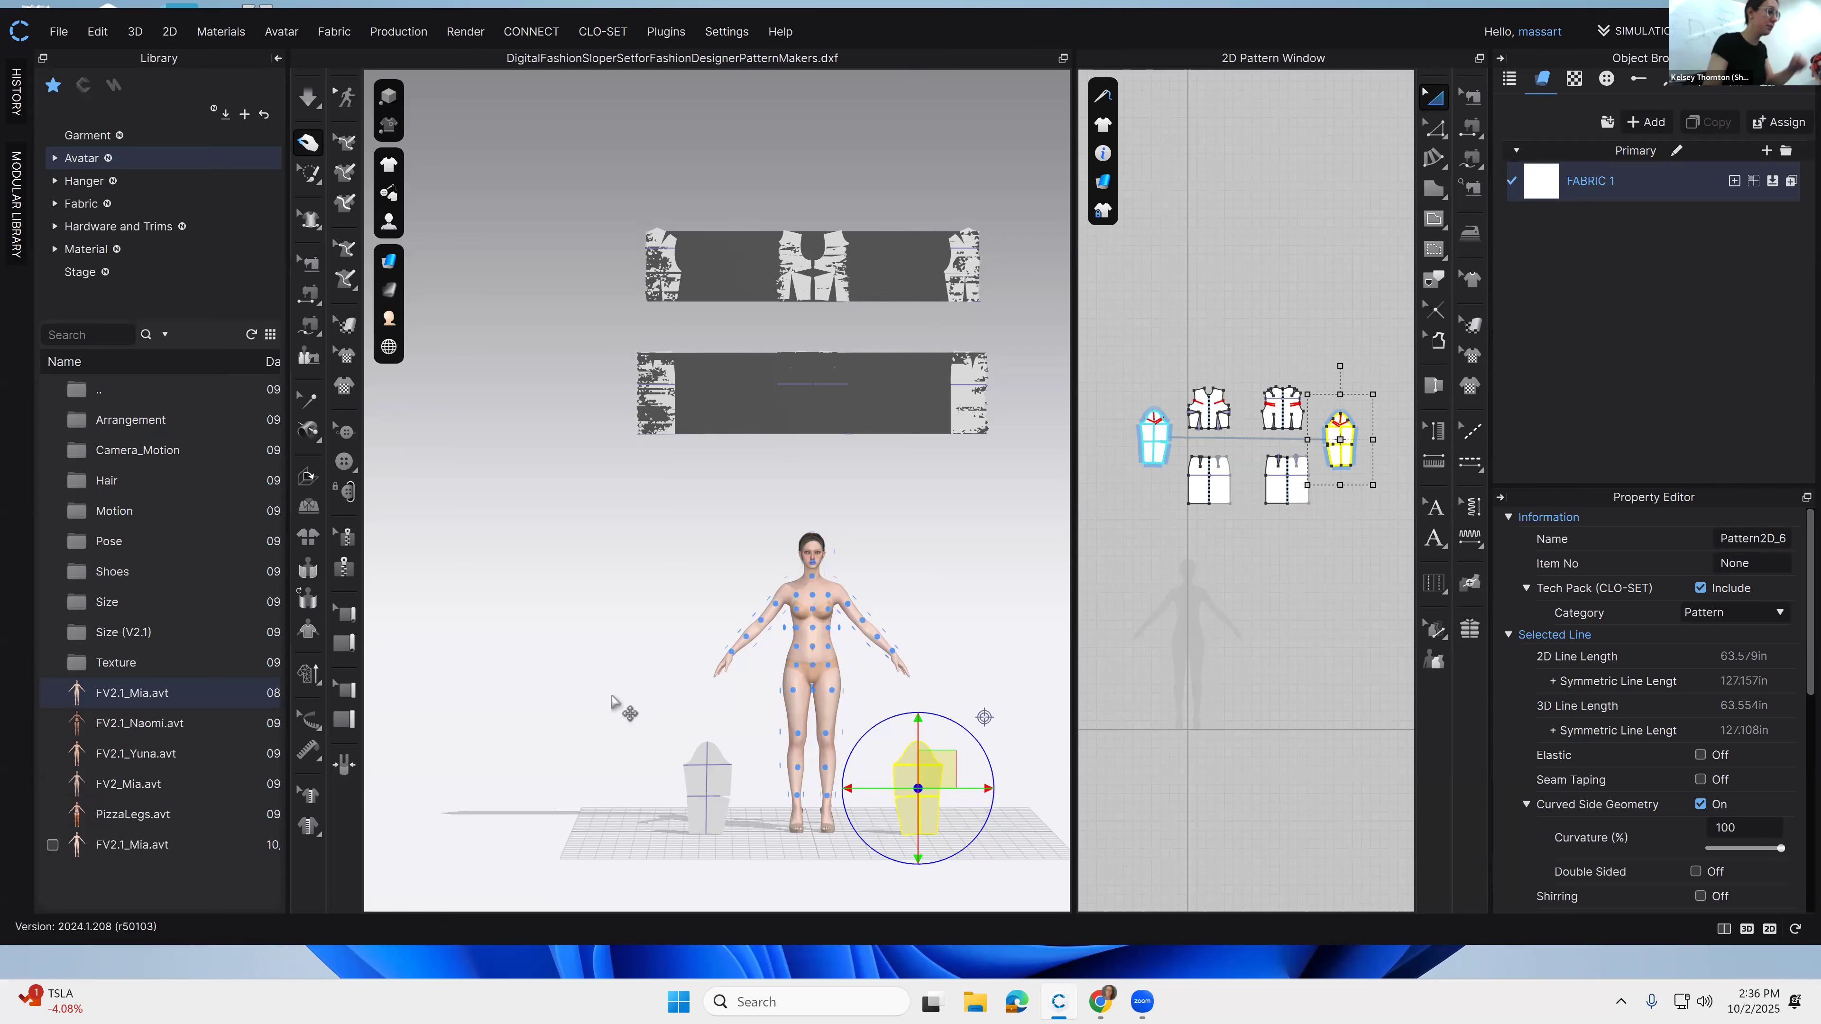
Step: Examine the arrangement points around the avatar's body in the 3D window from close up and at an angle
{"action": "scroll", "coordinate": [925, 767], "scroll_direction": "up", "scroll_amount": 2}
{"action": "middle_click_drag", "start_coordinate": [896, 509], "coordinate": [867, 478]}
{"action": "scroll", "coordinate": [980, 549], "scroll_direction": "up", "scroll_amount": 3}
{"action": "scroll", "coordinate": [992, 542], "scroll_direction": "up", "scroll_amount": 1}
{"action": "middle_click_drag", "start_coordinate": [985, 551], "coordinate": [855, 528]}
{"action": "scroll", "coordinate": [695, 350], "scroll_direction": "up", "scroll_amount": 1}
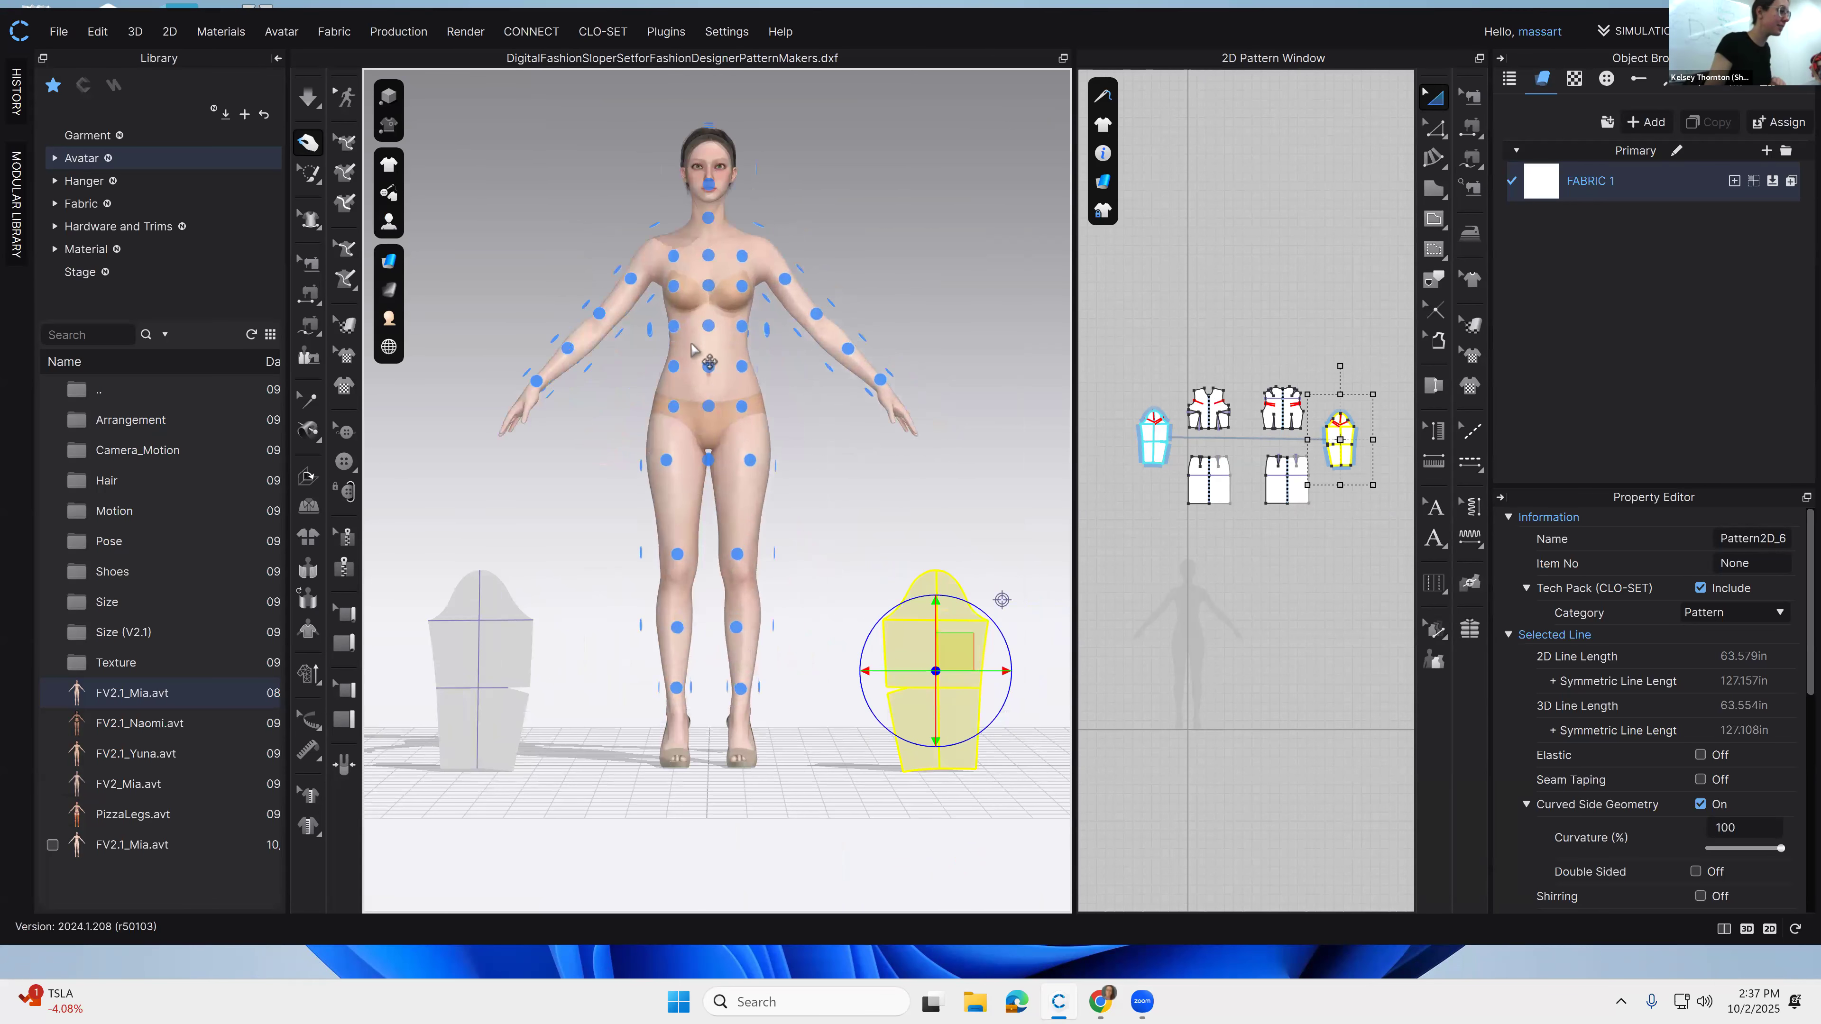
{"action": "middle_click_drag", "start_coordinate": [975, 468], "coordinate": [976, 466]}
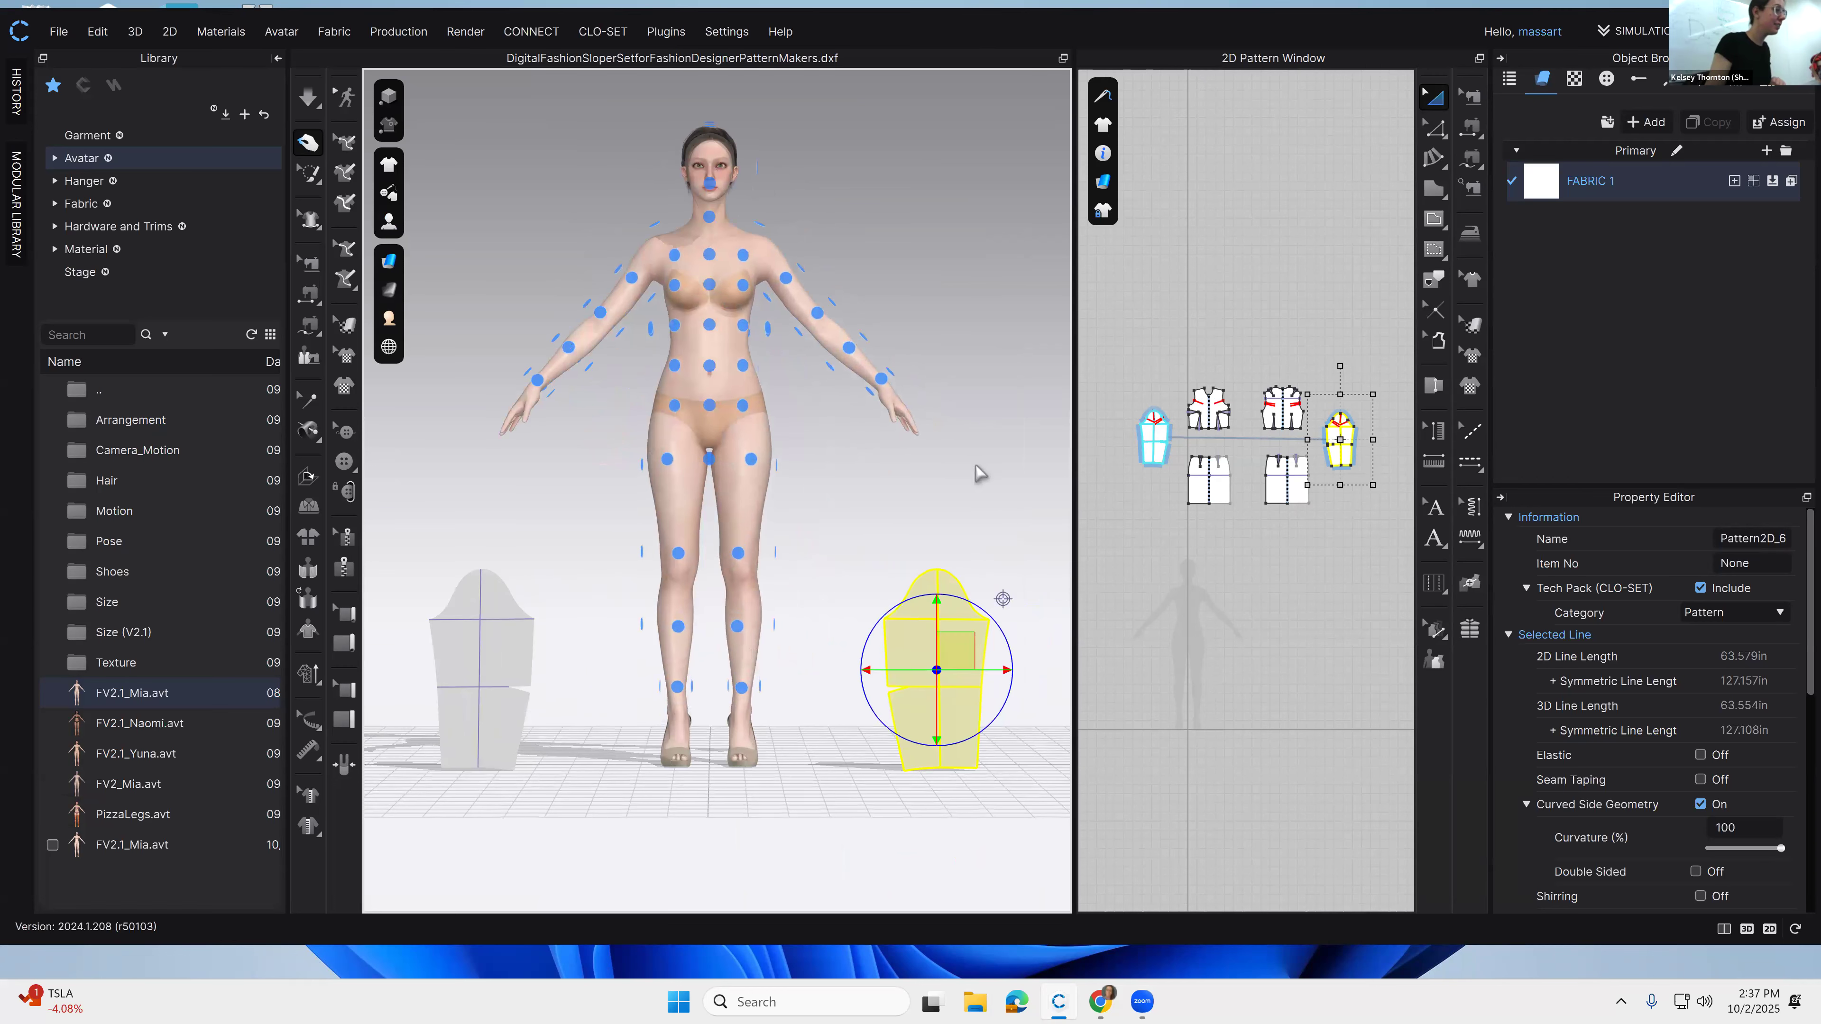
{"action": "right_click_drag", "start_coordinate": [893, 486], "coordinate": [1220, 410]}
Step: Select the front bodice and examine the avatar's arrangement points from the front and side, previewing its placement over the chest
{"action": "left_click", "coordinate": [1220, 409]}
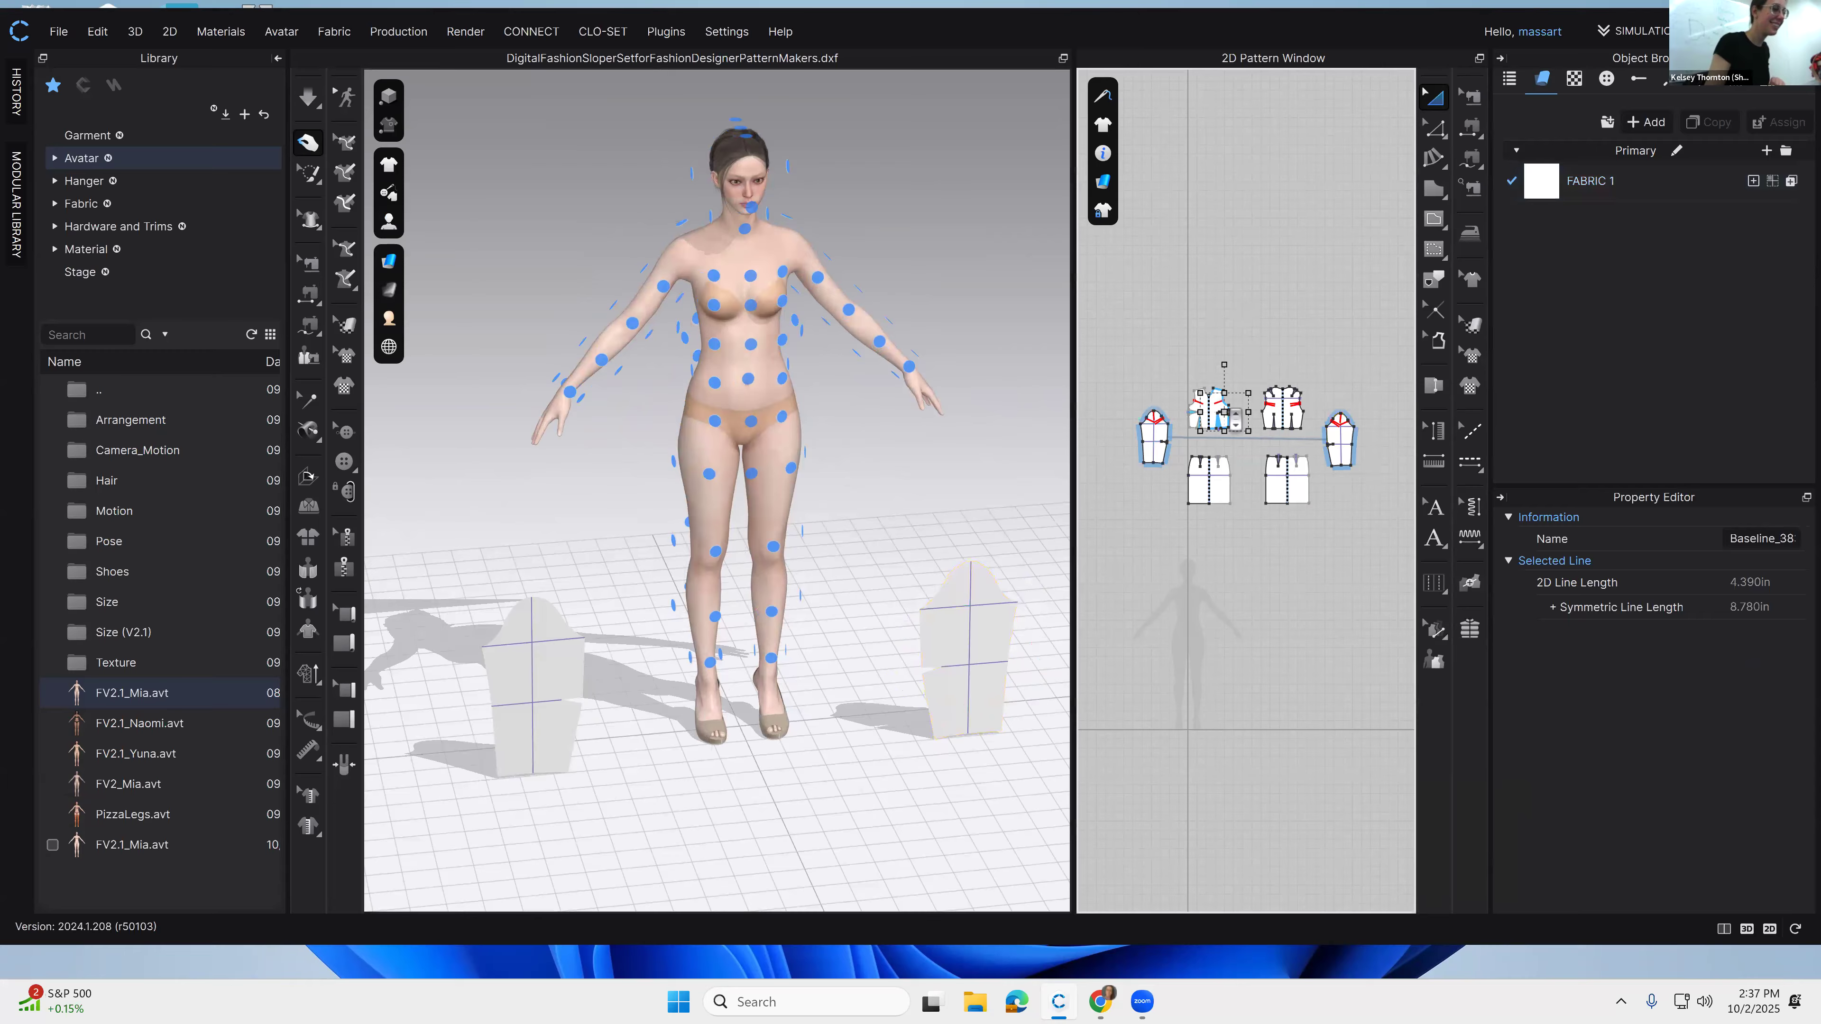
{"action": "scroll", "coordinate": [1219, 410], "scroll_direction": "up", "scroll_amount": 5}
{"action": "left_click", "coordinate": [1174, 389]}
{"action": "middle_click_drag", "start_coordinate": [783, 585], "coordinate": [832, 500]}
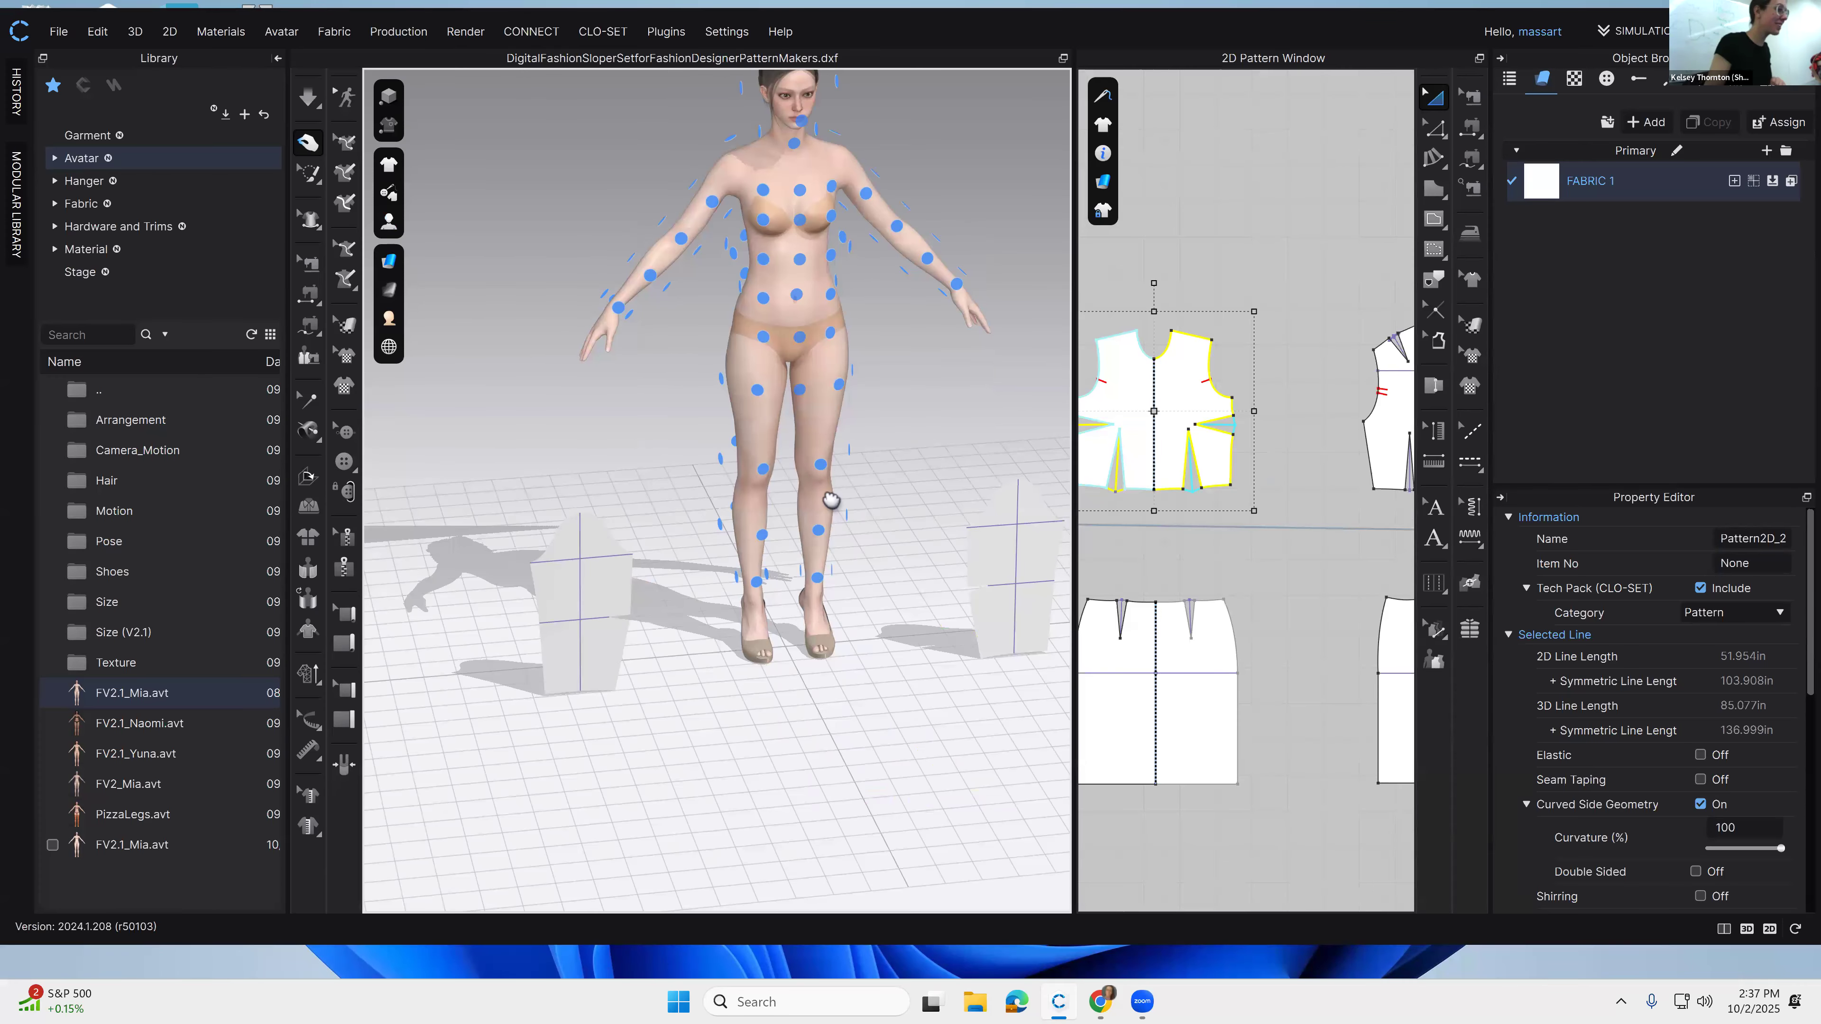
{"action": "right_click_drag", "start_coordinate": [827, 498], "coordinate": [766, 503]}
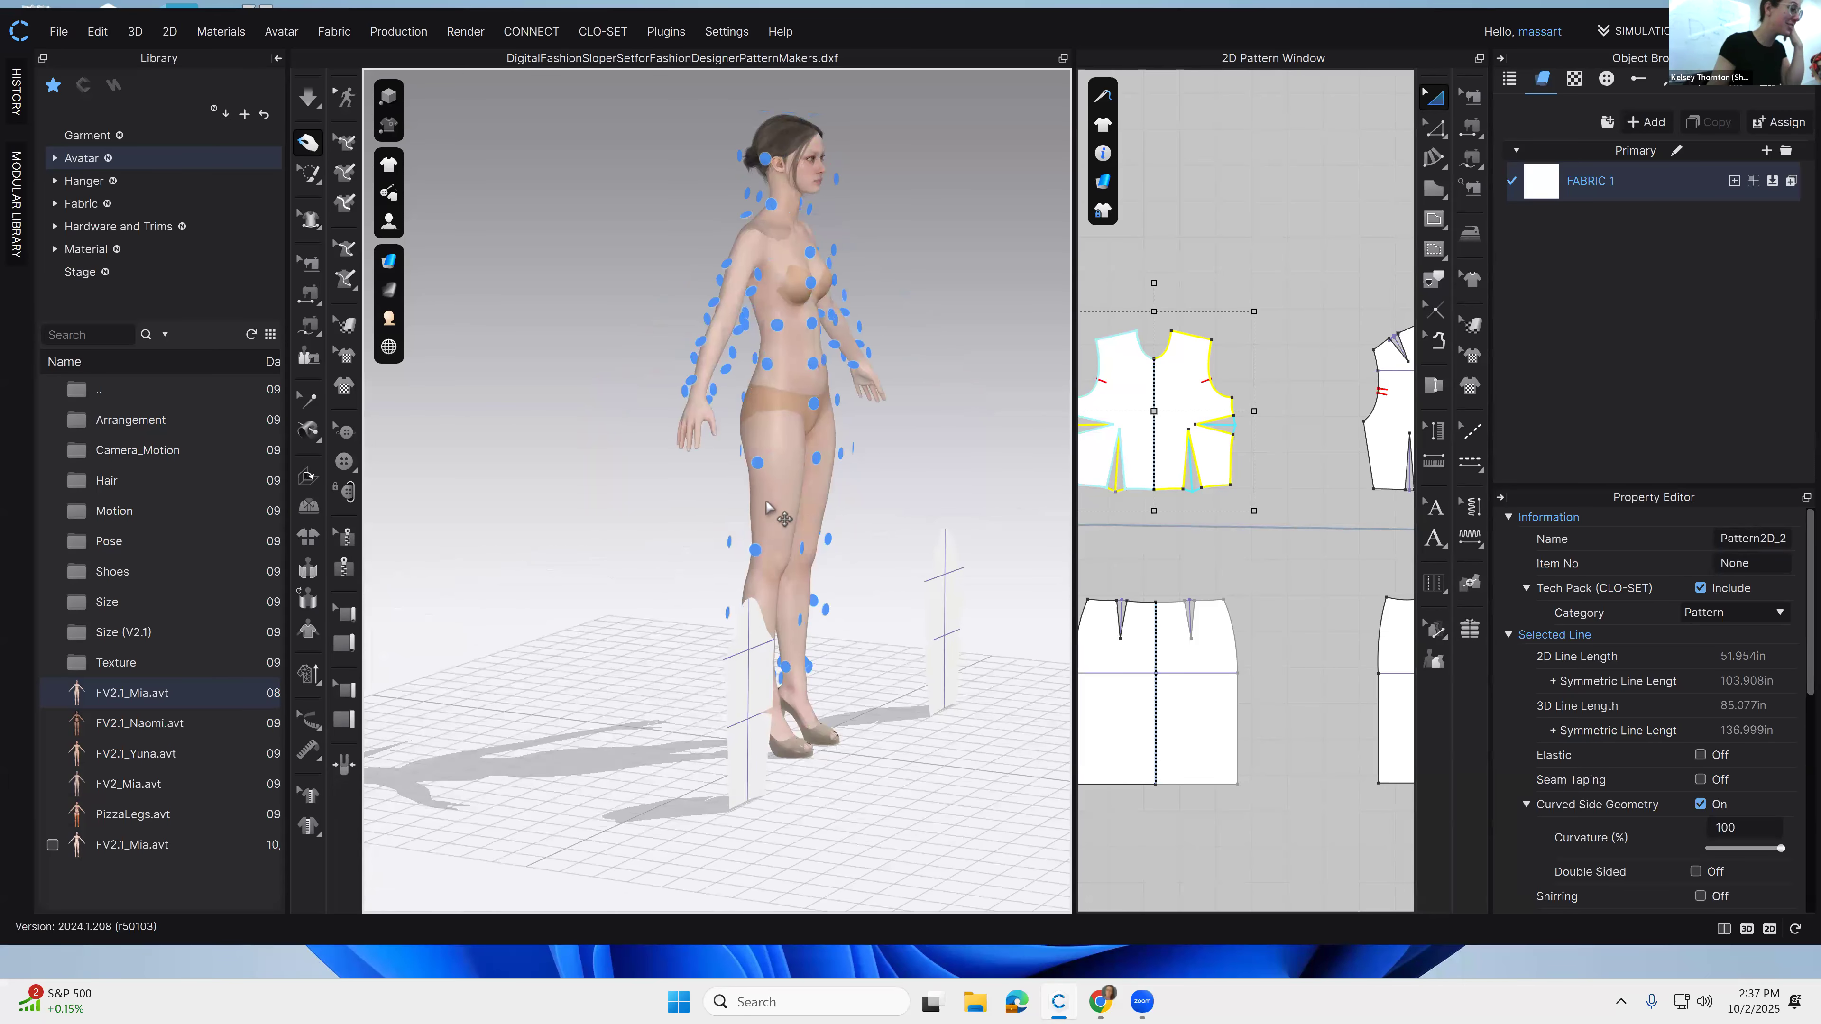
{"action": "scroll", "coordinate": [784, 454], "scroll_direction": "up", "scroll_amount": 2}
{"action": "right_click_drag", "start_coordinate": [932, 510], "coordinate": [825, 539]}
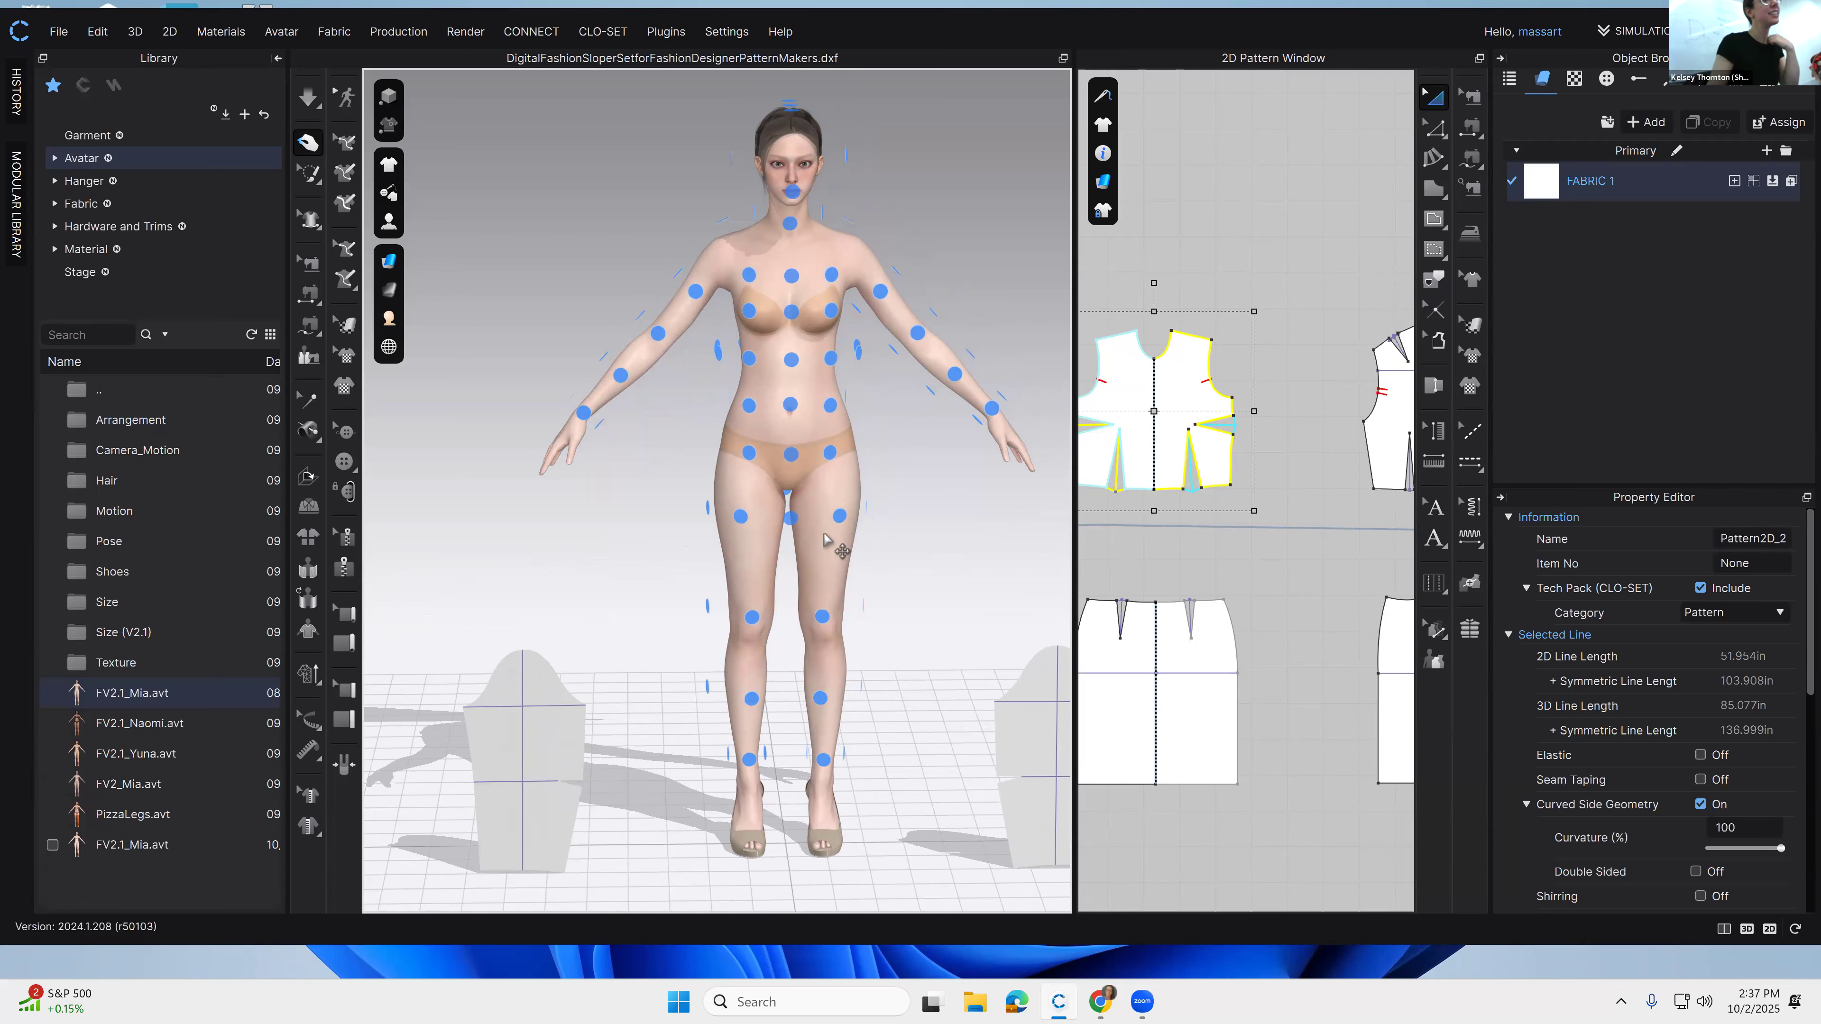
{"action": "left_click", "coordinate": [797, 316]}
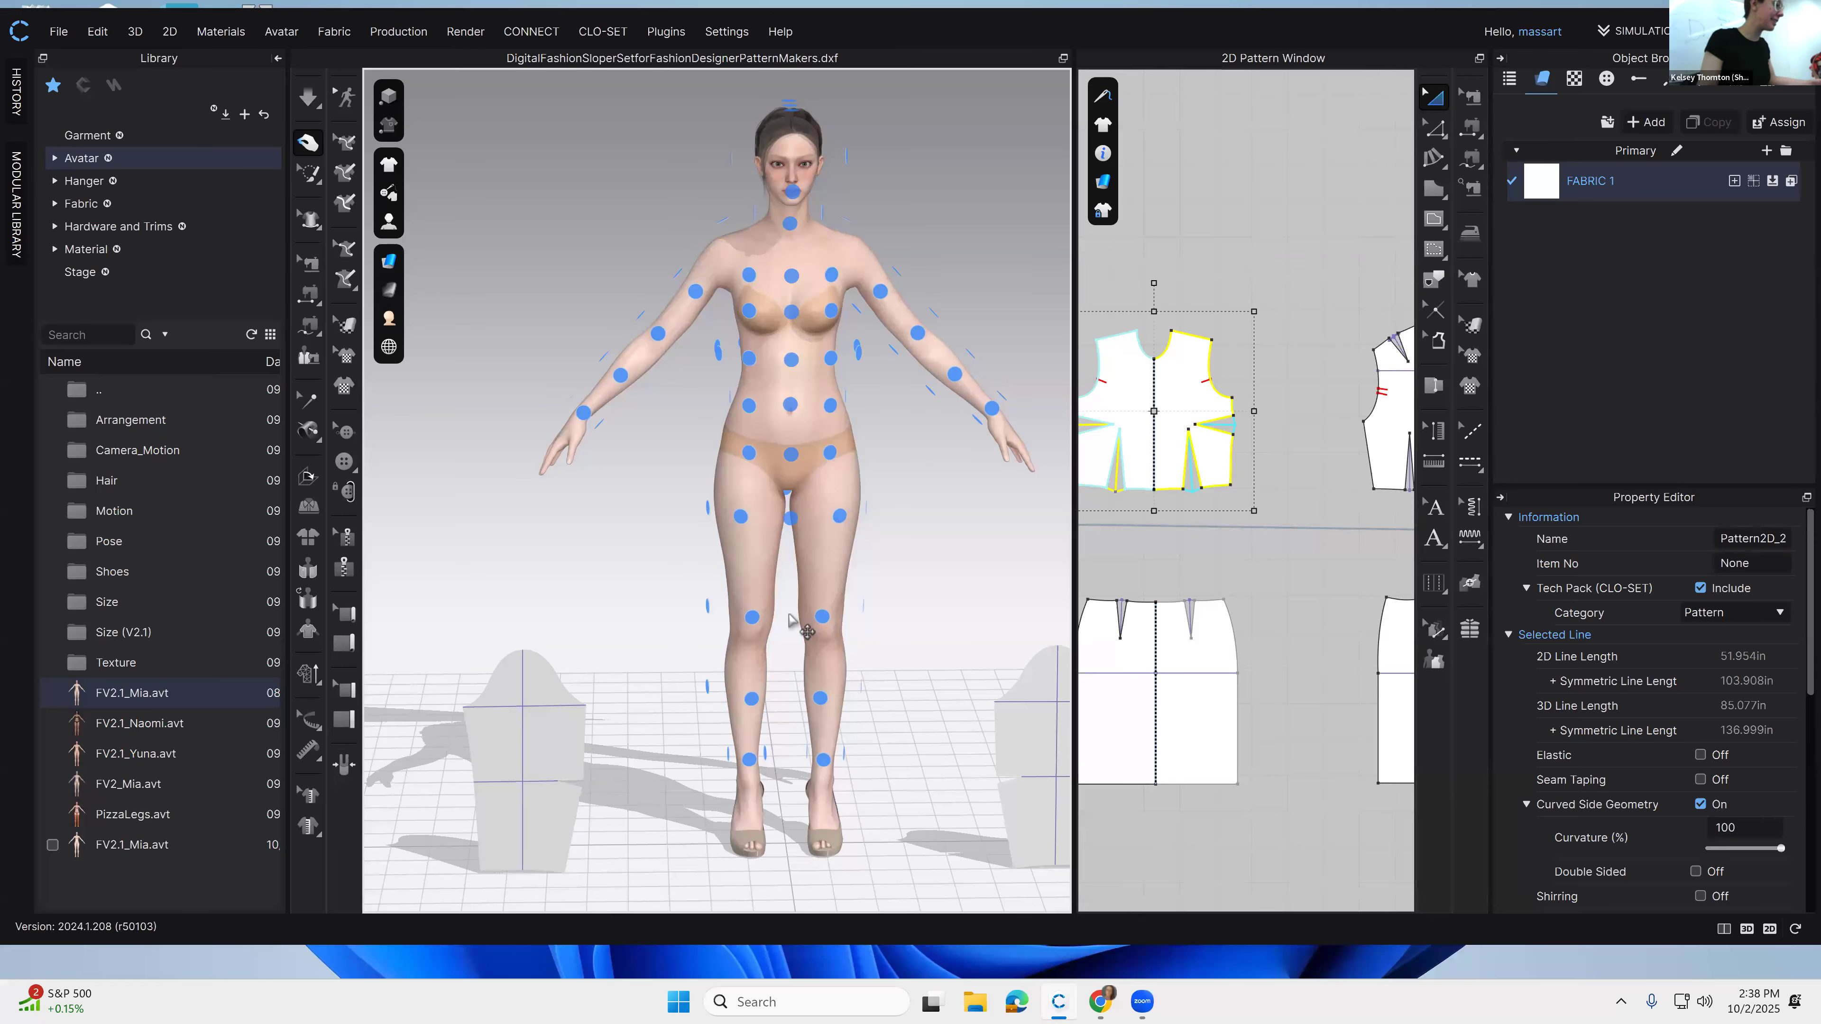
{"action": "mouse_move", "coordinate": [794, 463]}
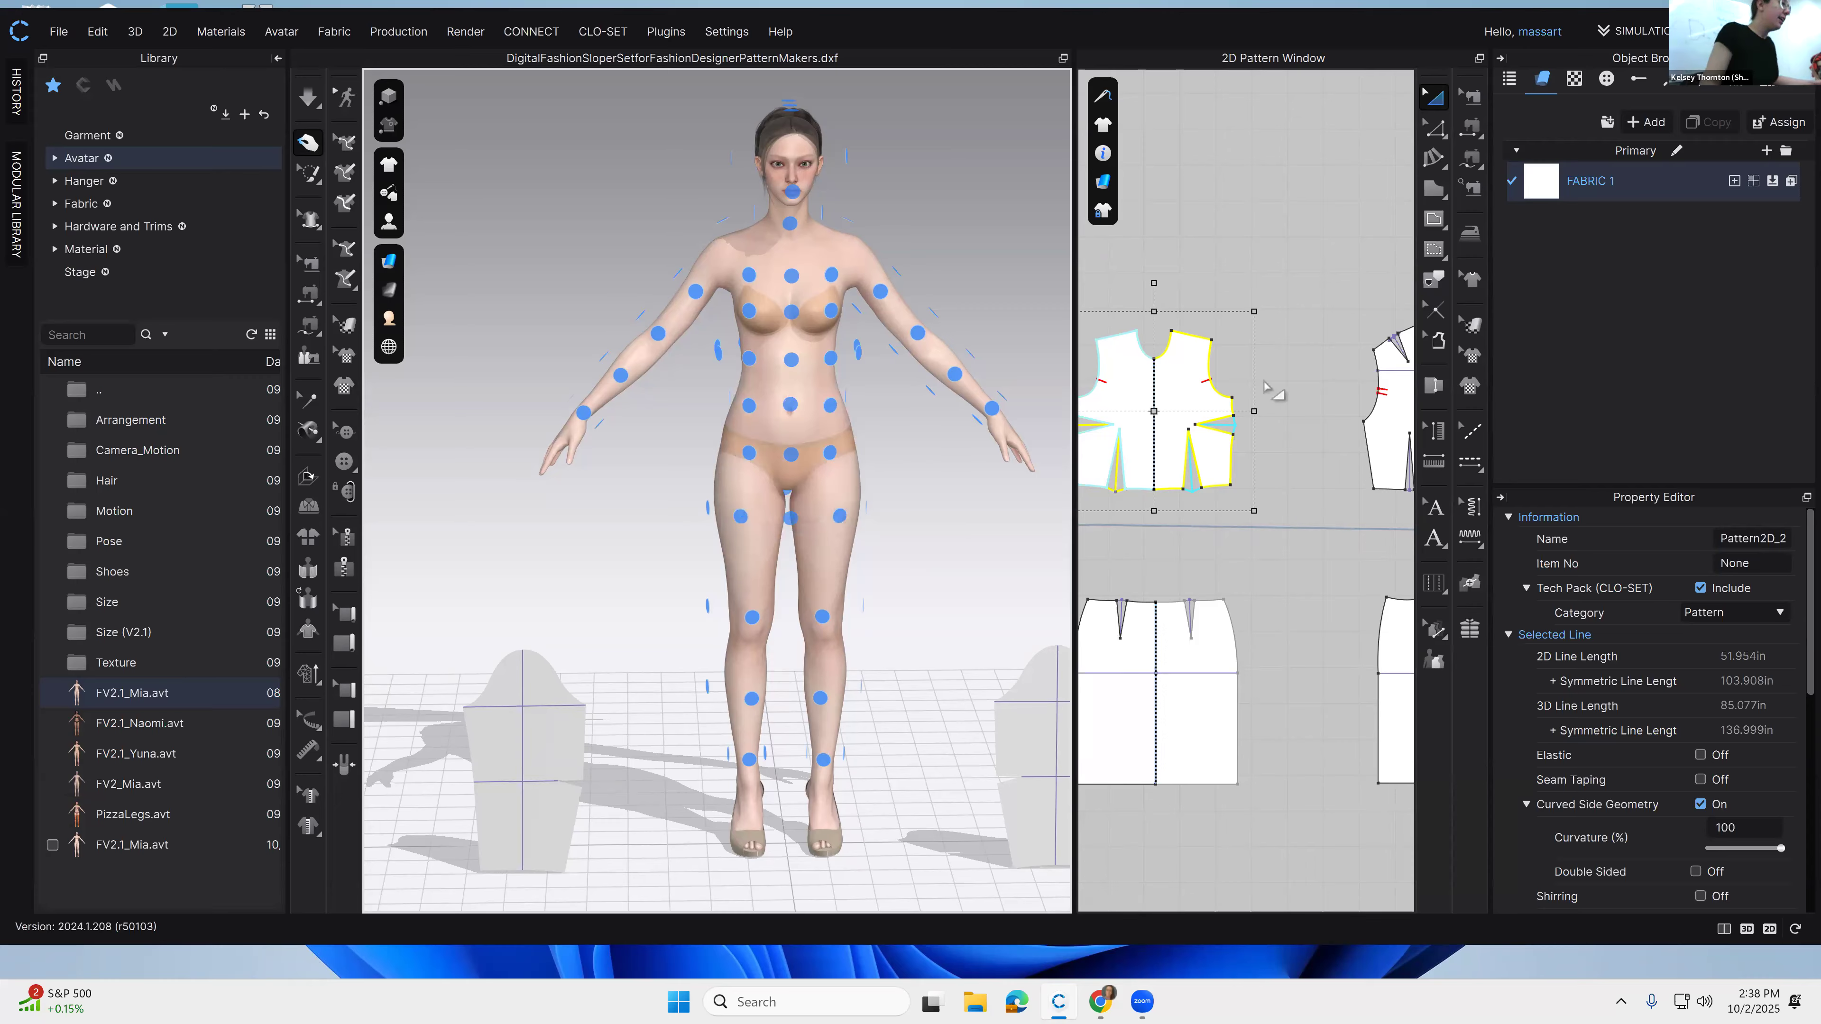
{"action": "mouse_move", "coordinate": [387, 222]}
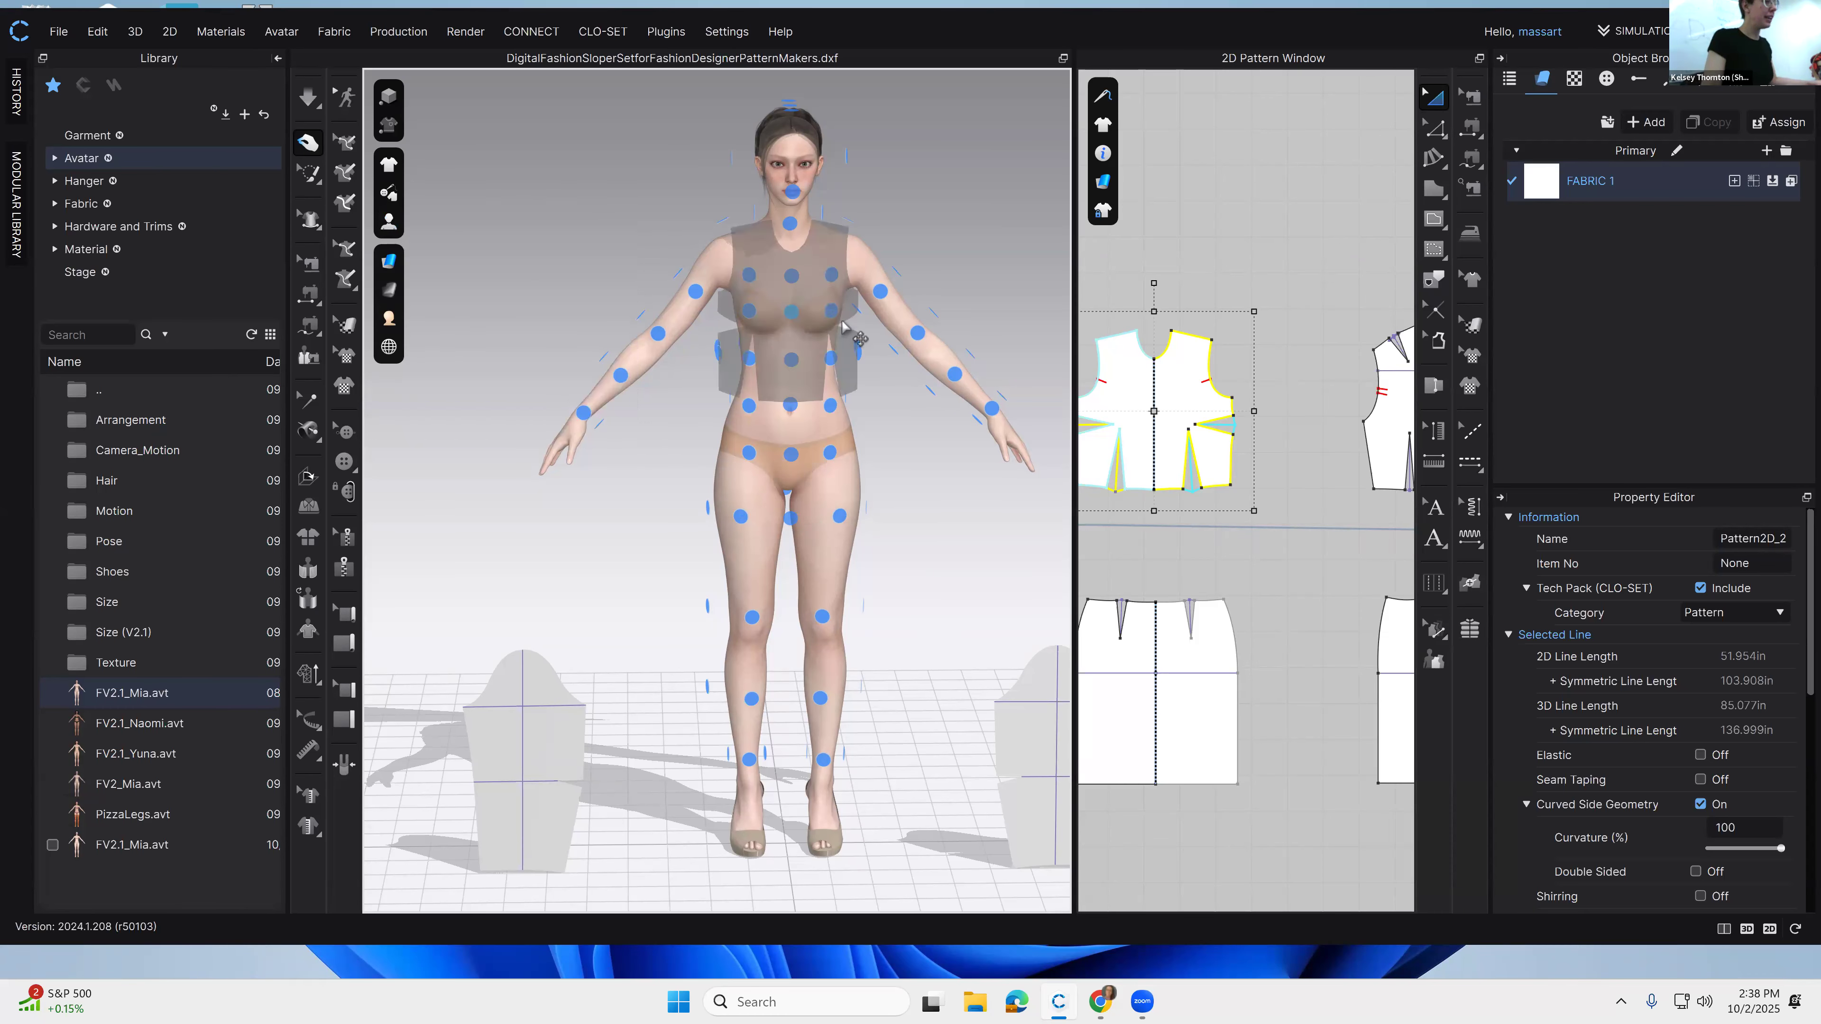
Step: Place the front bodice on the arrangement point at the centre of the avatar's chest
{"action": "left_click", "coordinate": [1270, 407]}
{"action": "scroll", "coordinate": [1258, 522], "scroll_direction": "down", "scroll_amount": 3}
{"action": "scroll", "coordinate": [1225, 466], "scroll_direction": "up", "scroll_amount": 2}
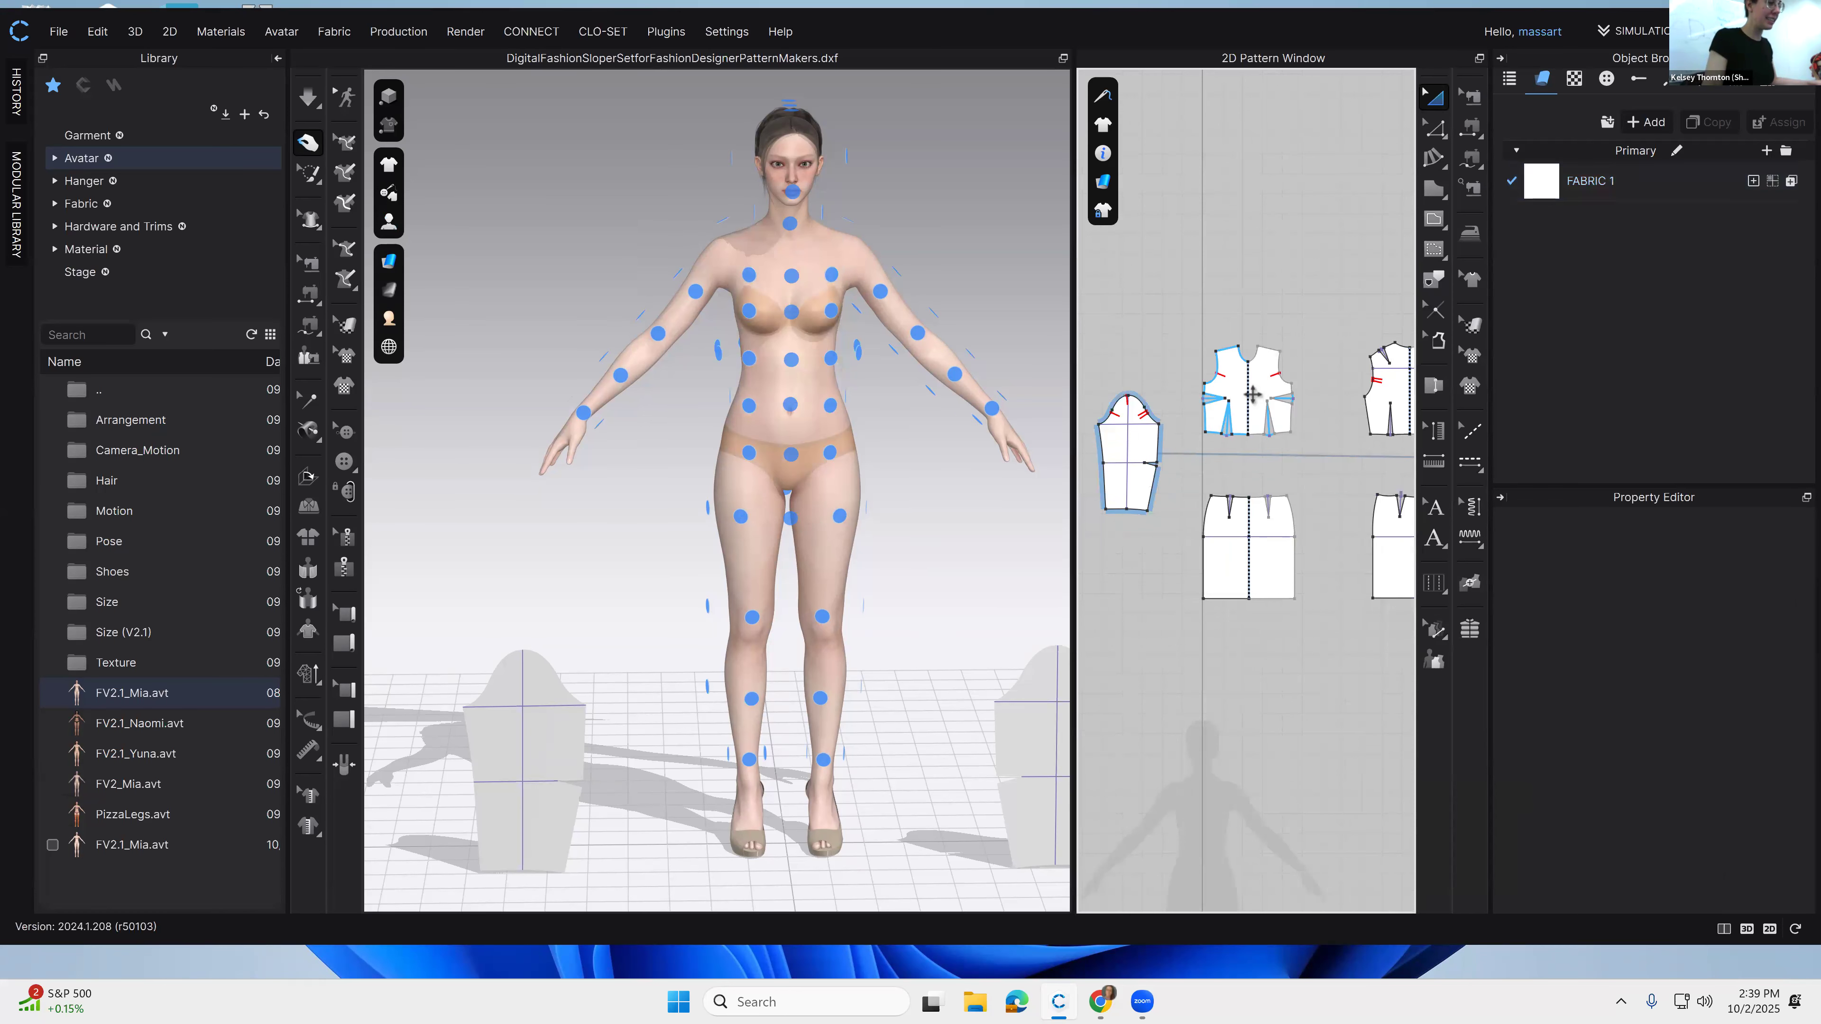
{"action": "left_click", "coordinate": [1253, 397]}
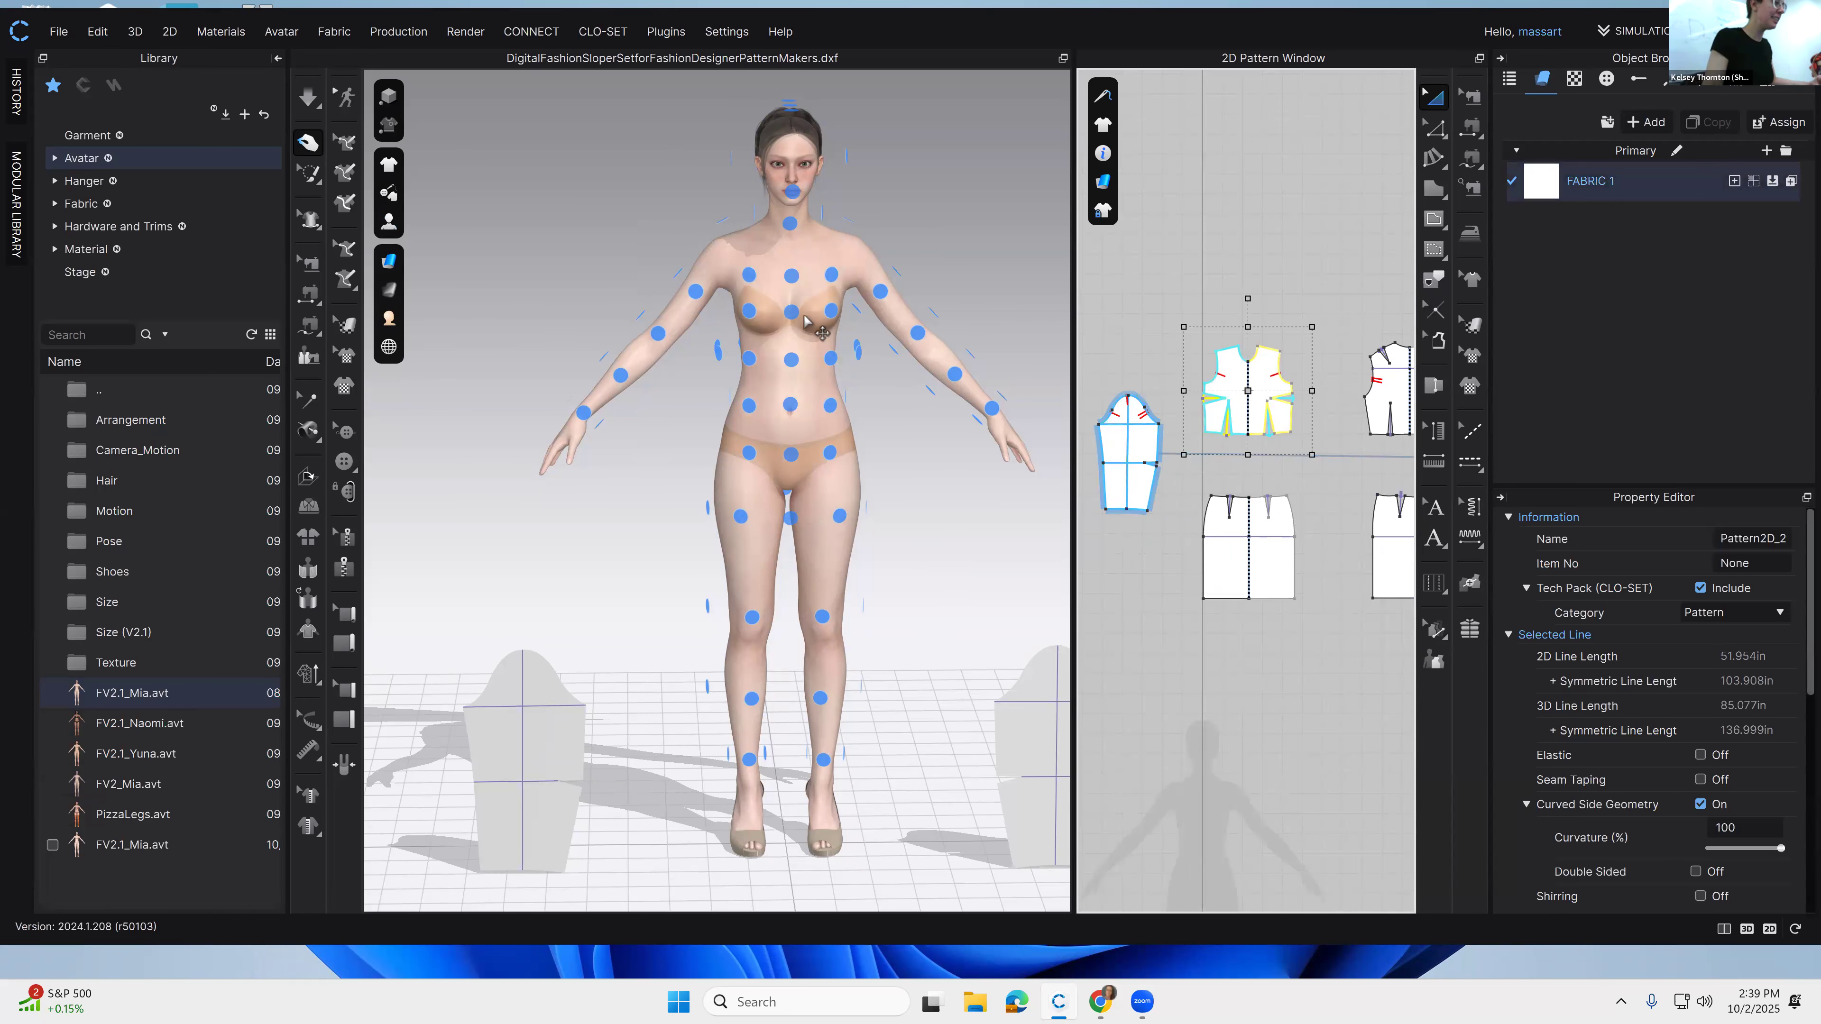
{"action": "mouse_move", "coordinate": [791, 319]}
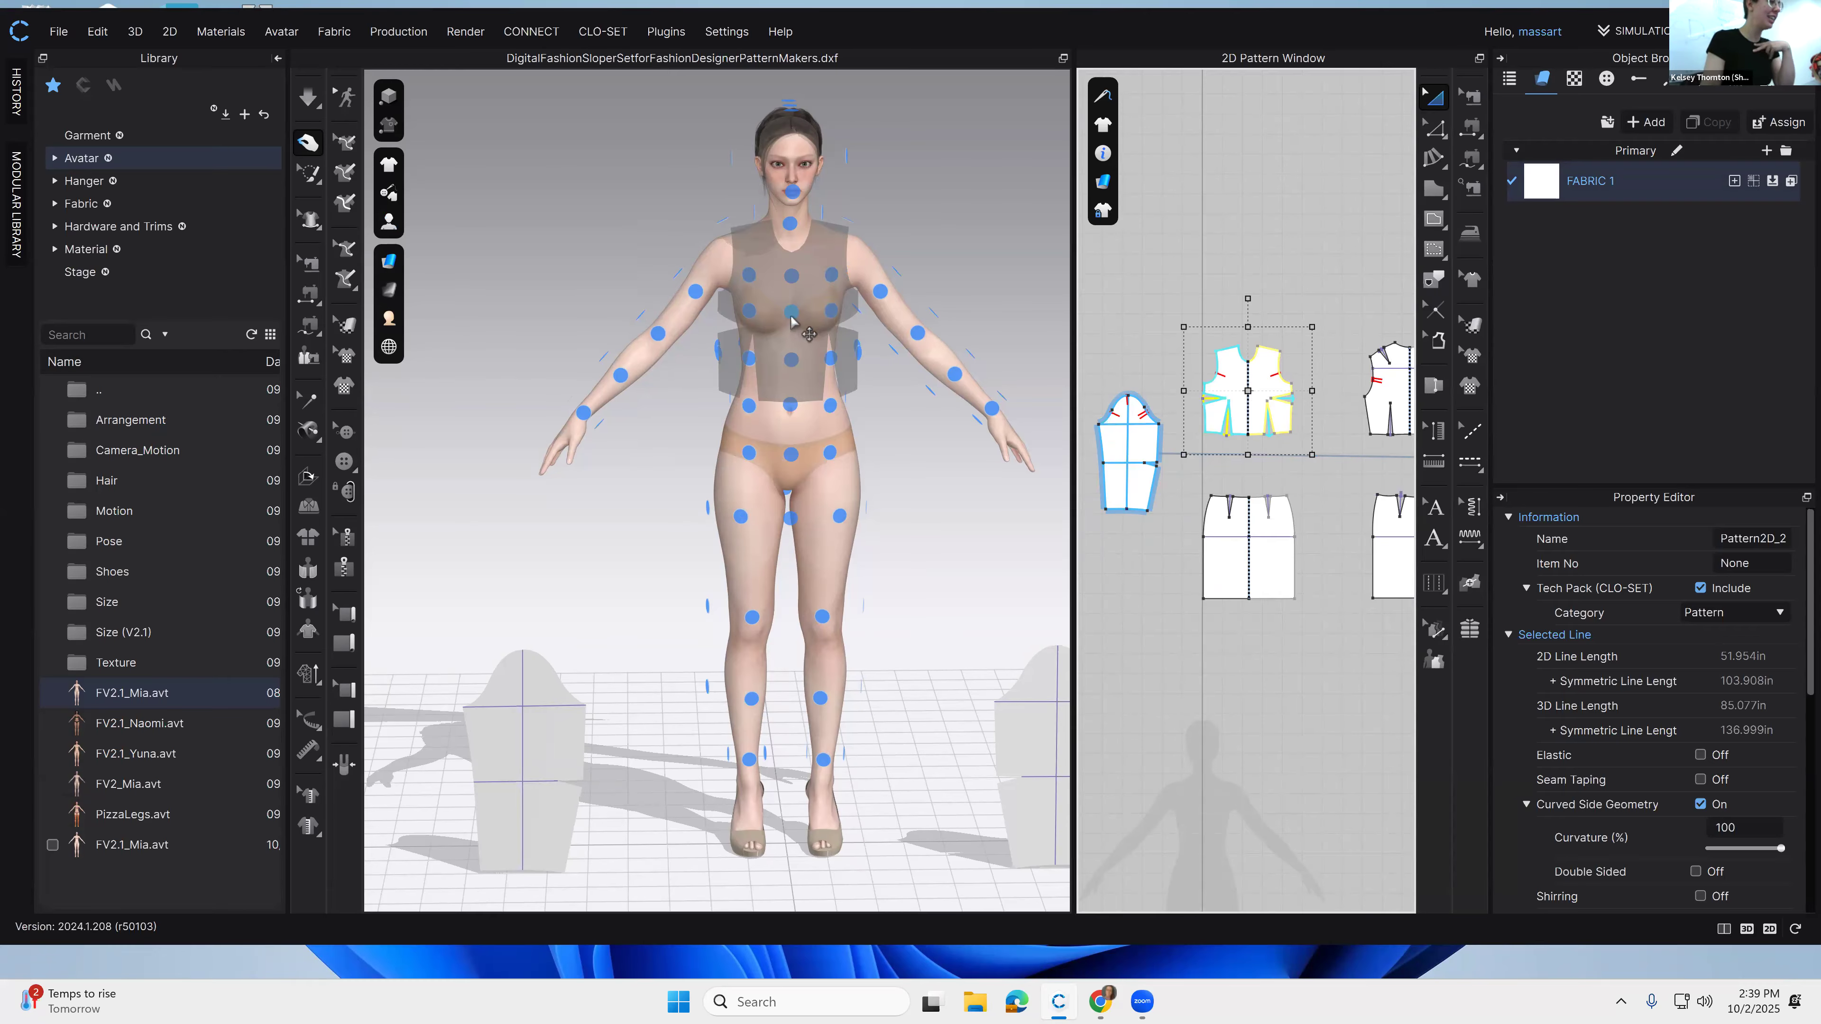
{"action": "left_click", "coordinate": [791, 318]}
Step: Try moving the sleeve beside the avatar's legs up towards her body by hand, and undo the move
{"action": "left_click", "coordinate": [1386, 391]}
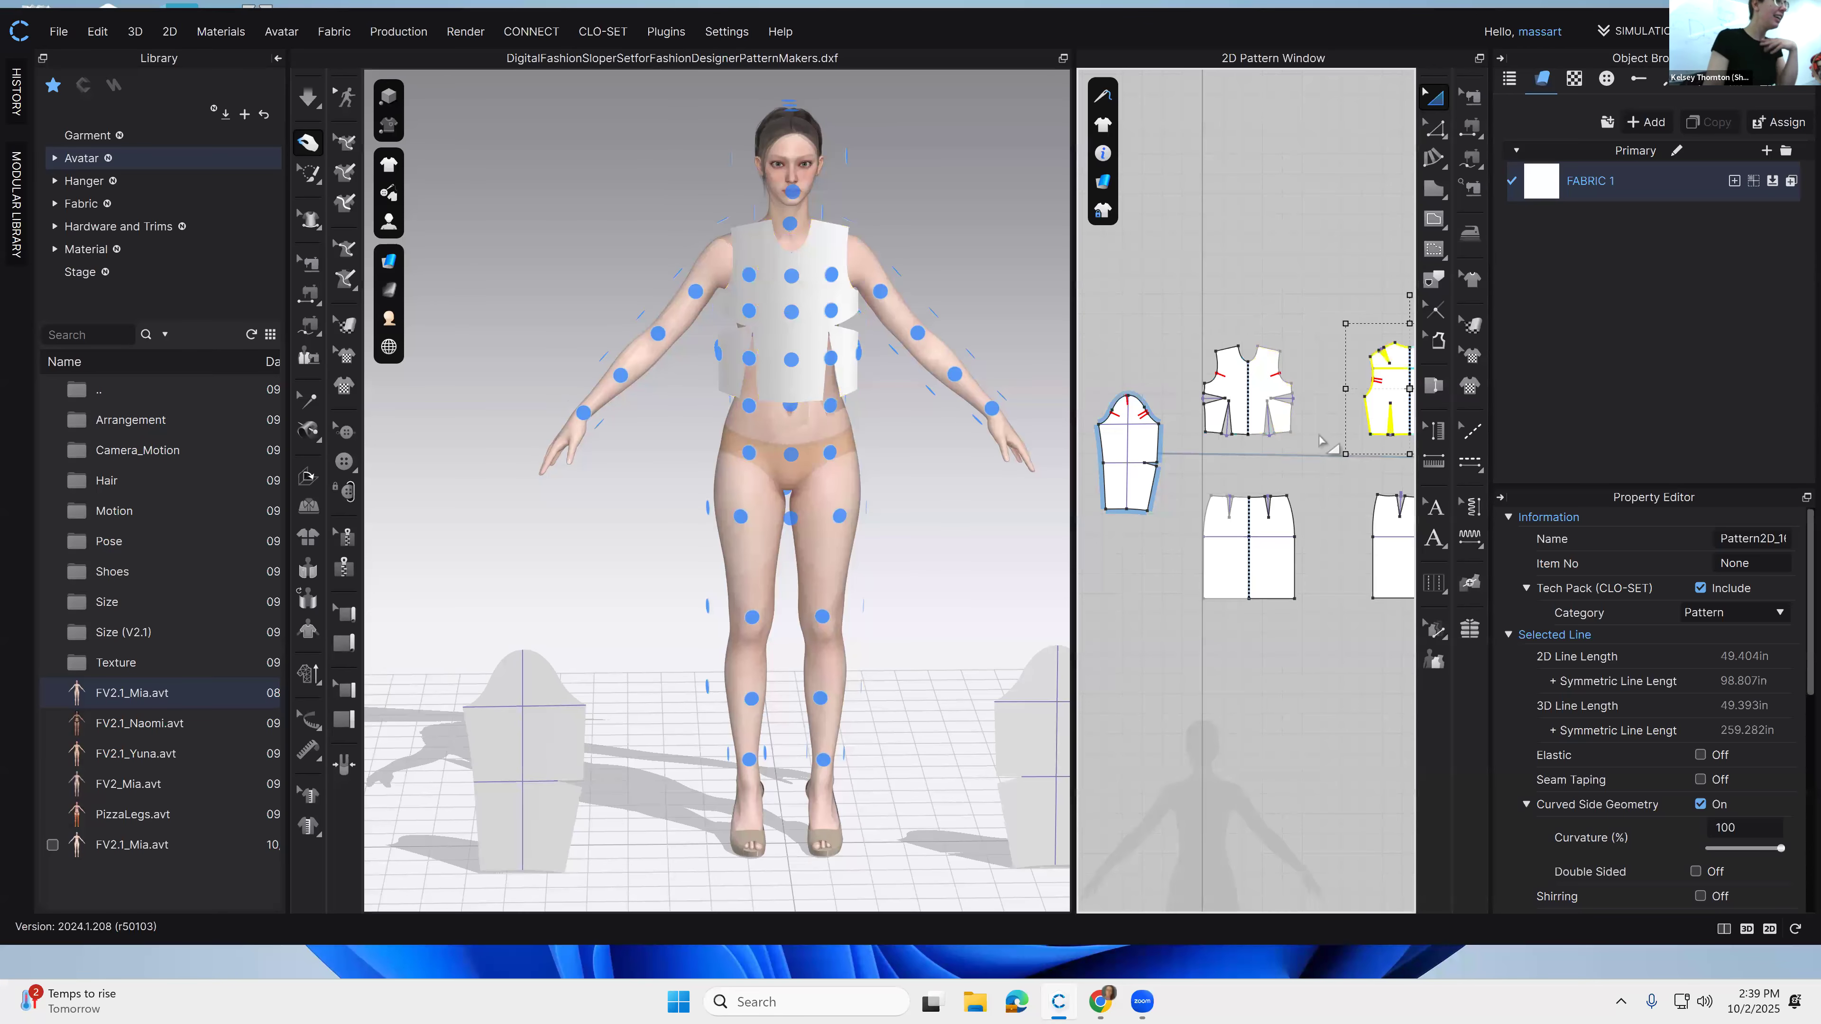
{"action": "scroll", "coordinate": [809, 600], "scroll_direction": "down", "scroll_amount": 3}
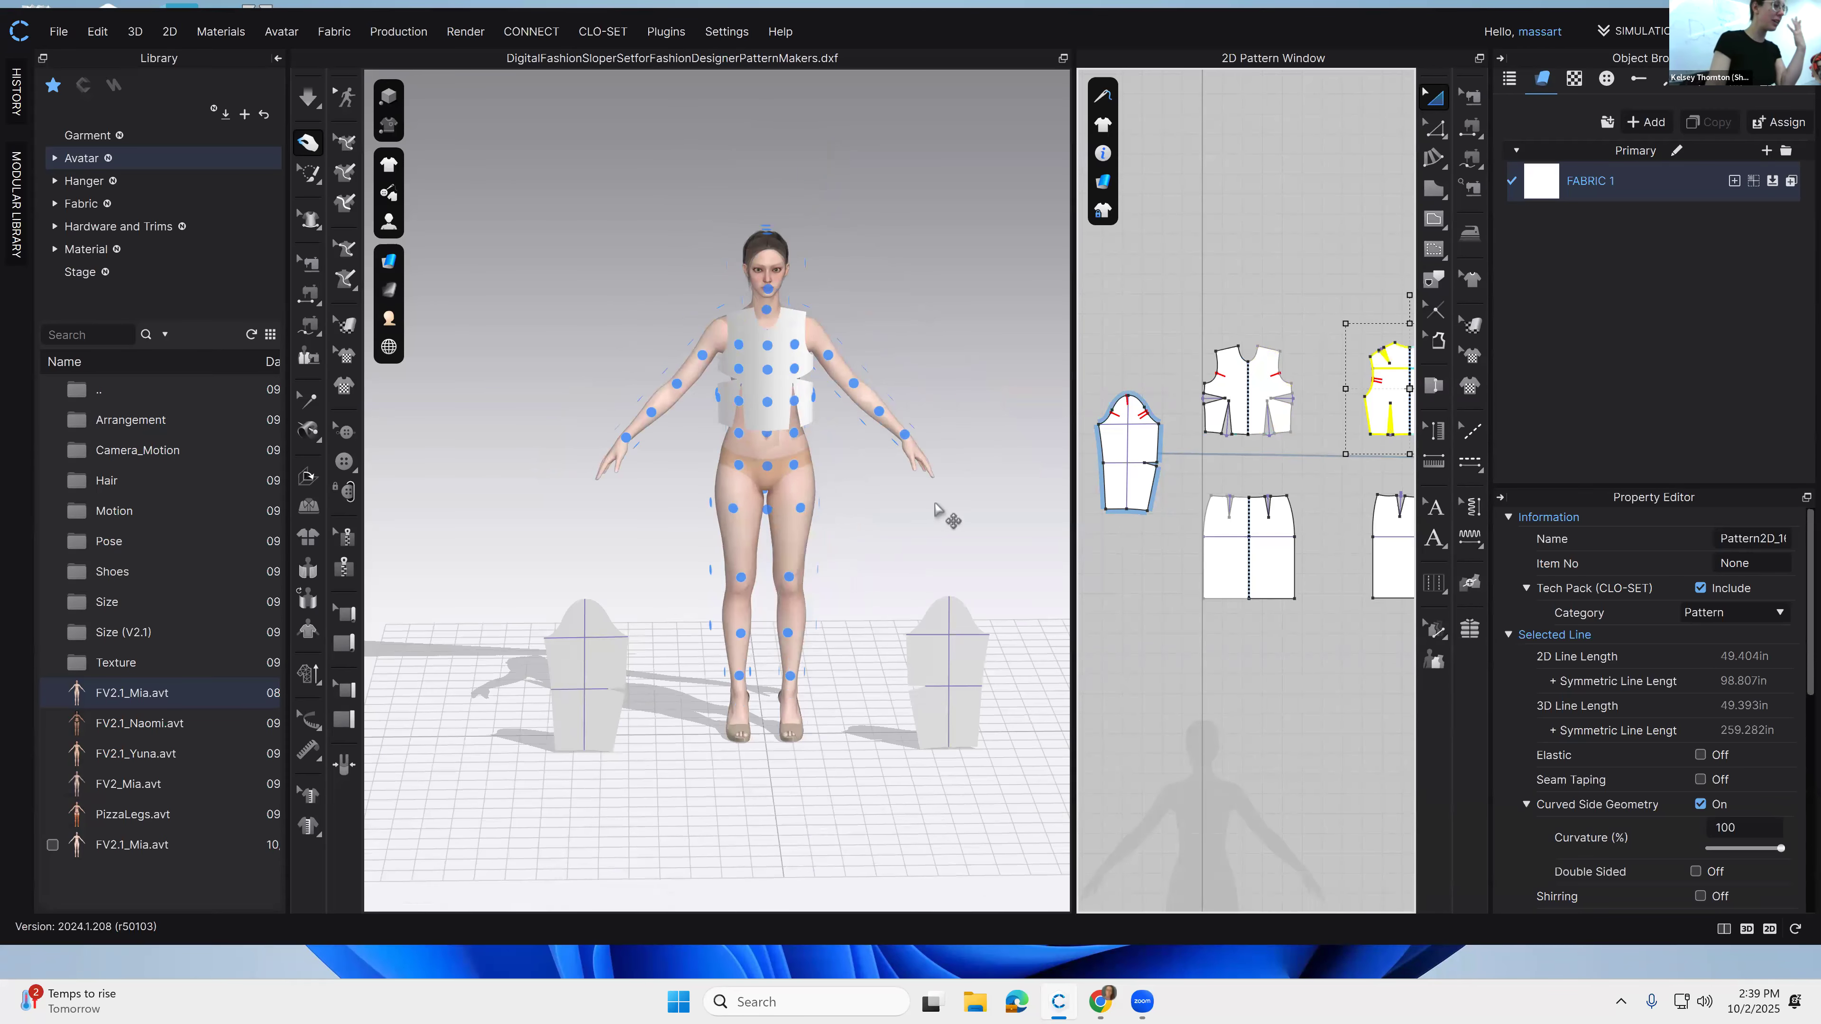
{"action": "scroll", "coordinate": [906, 500], "scroll_direction": "down", "scroll_amount": 2}
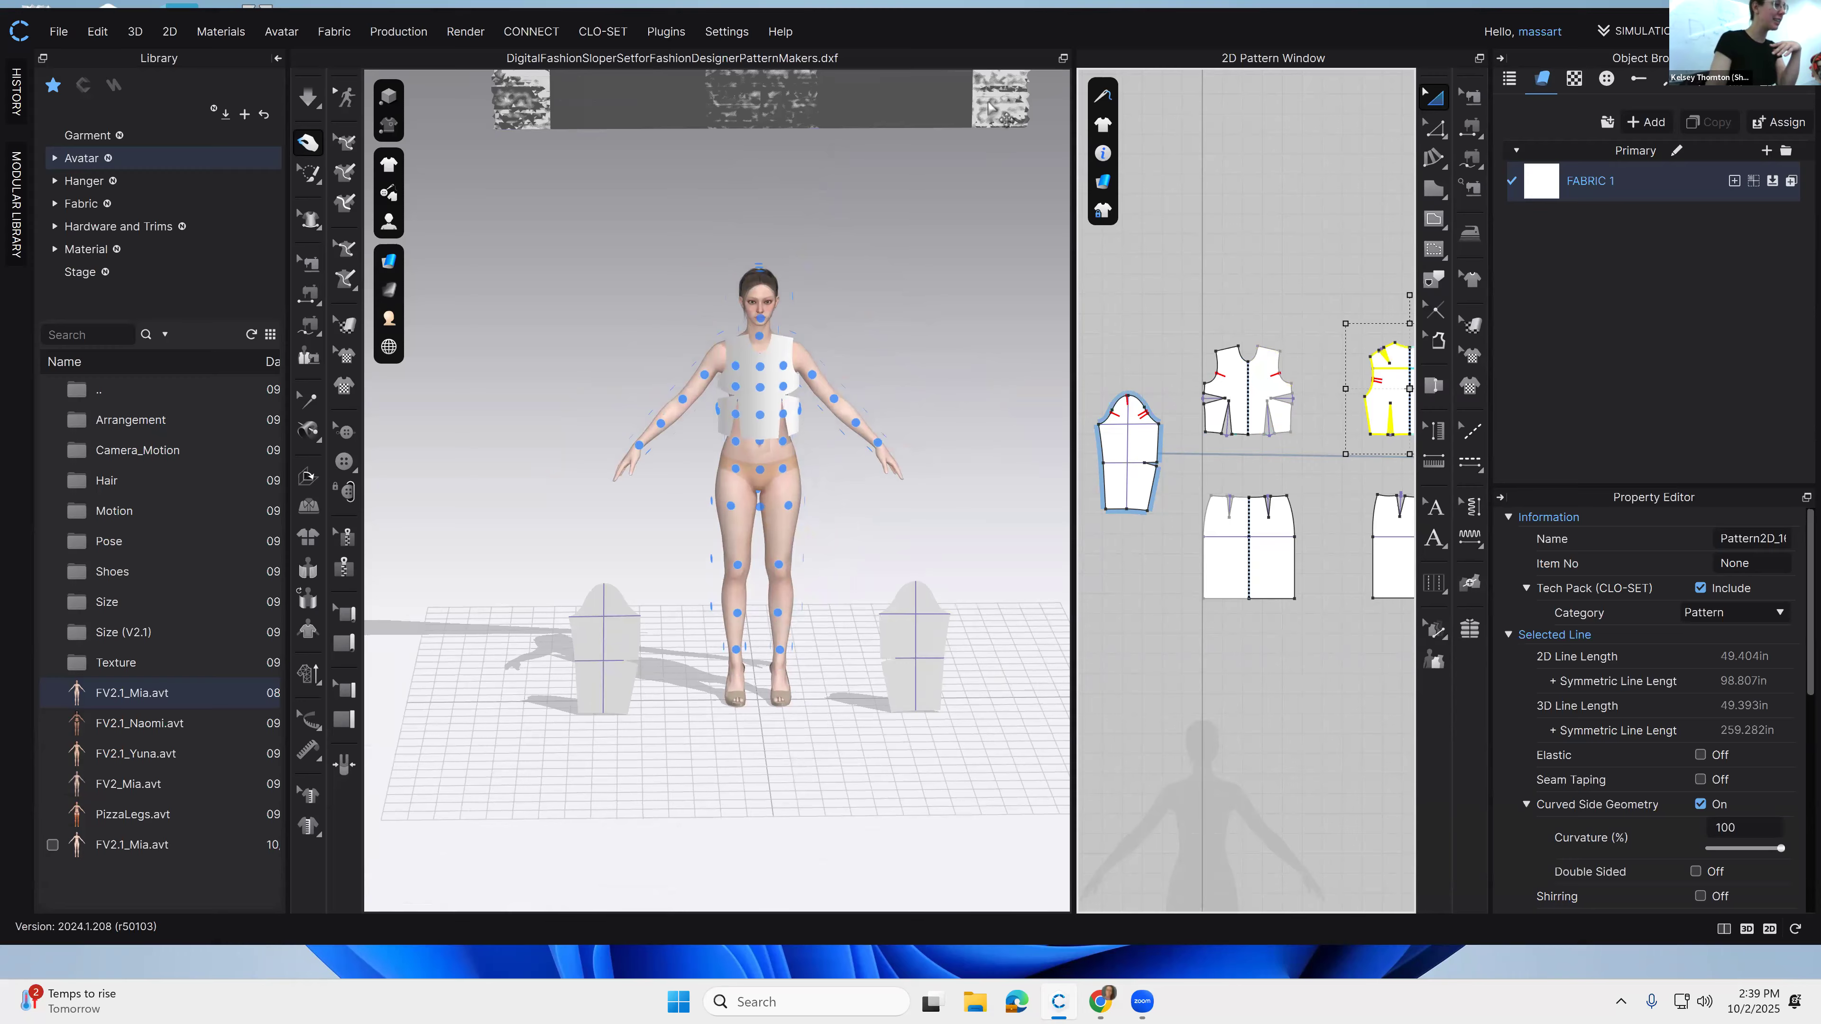
{"action": "left_click_drag", "start_coordinate": [921, 635], "coordinate": [835, 409]}
{"action": "right_click_drag", "start_coordinate": [774, 487], "coordinate": [757, 538]}
{"action": "key", "text": "ctrl+z"}
Step: Place the back bodice on the centre arrangement point of the avatar's upper back, working from the back view
{"action": "scroll", "coordinate": [948, 470], "scroll_direction": "down", "scroll_amount": 1}
{"action": "middle_click_drag", "start_coordinate": [949, 472], "coordinate": [963, 424]}
{"action": "scroll", "coordinate": [976, 423], "scroll_direction": "down", "scroll_amount": 3}
{"action": "scroll", "coordinate": [989, 417], "scroll_direction": "up", "scroll_amount": 2}
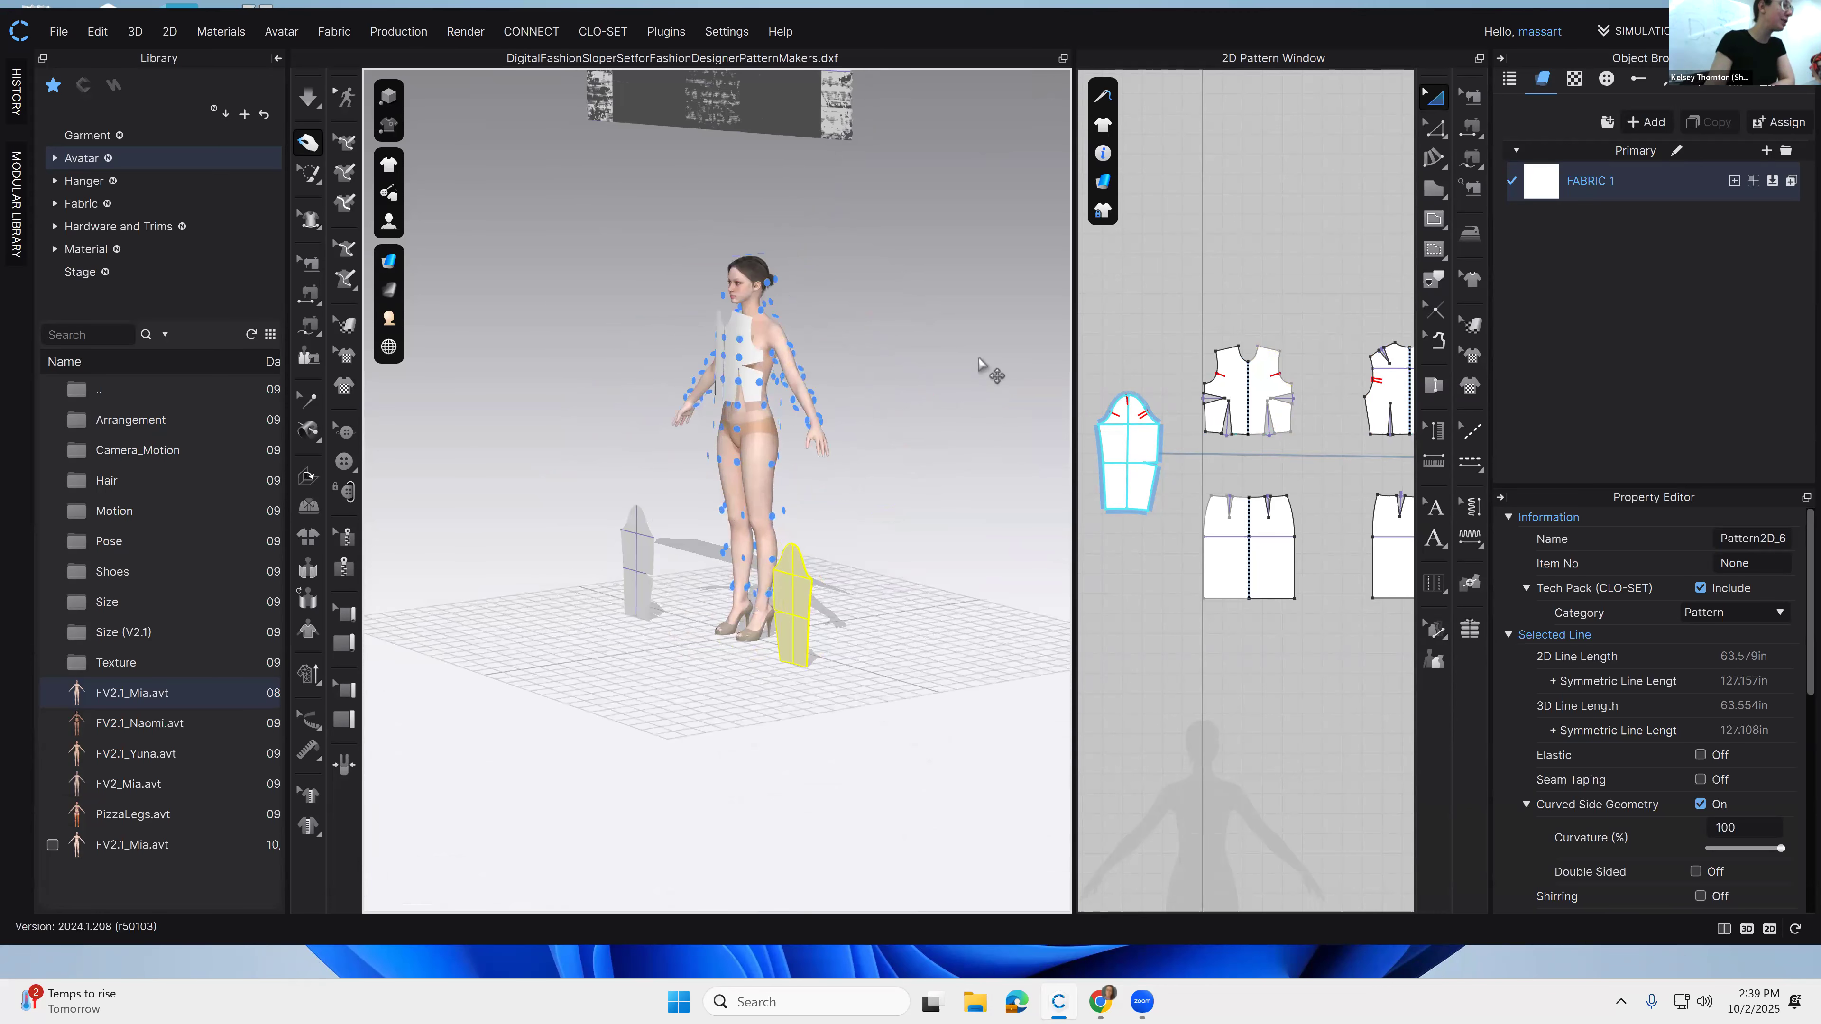
{"action": "scroll", "coordinate": [993, 401], "scroll_direction": "up", "scroll_amount": 3}
{"action": "right_click_drag", "start_coordinate": [918, 474], "coordinate": [861, 475]}
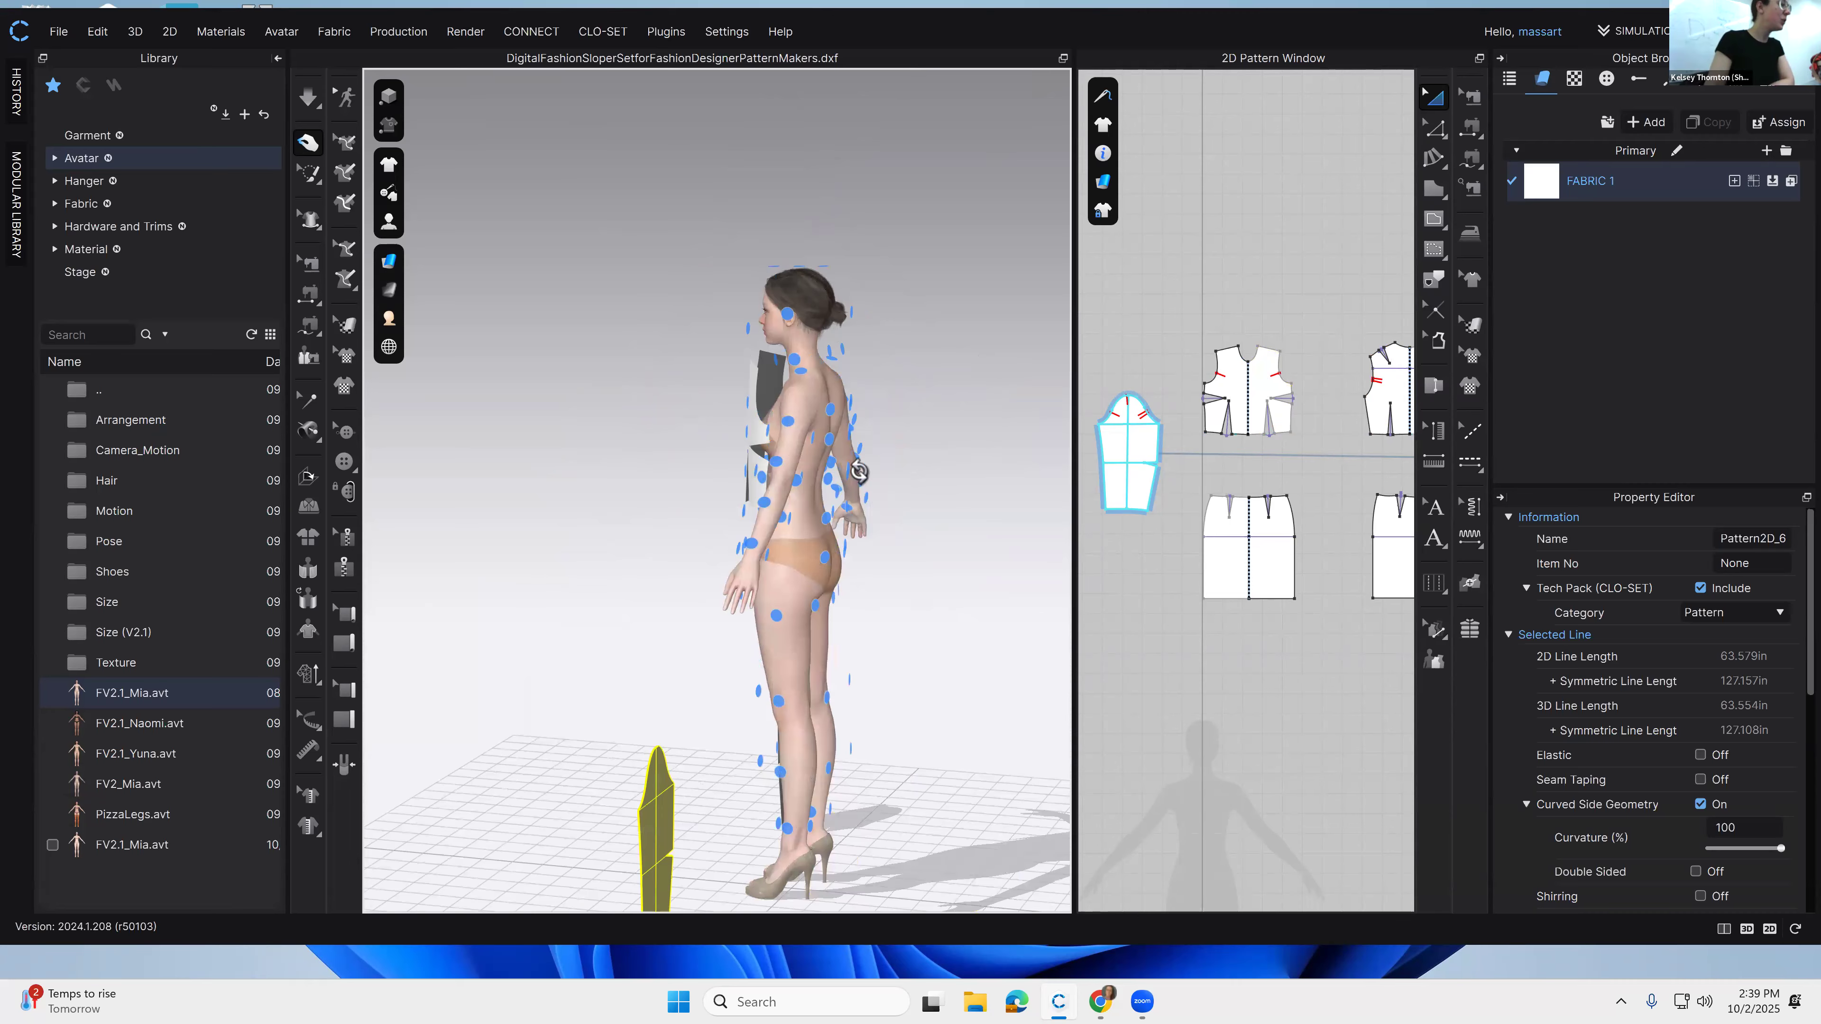
{"action": "key", "text": "8"}
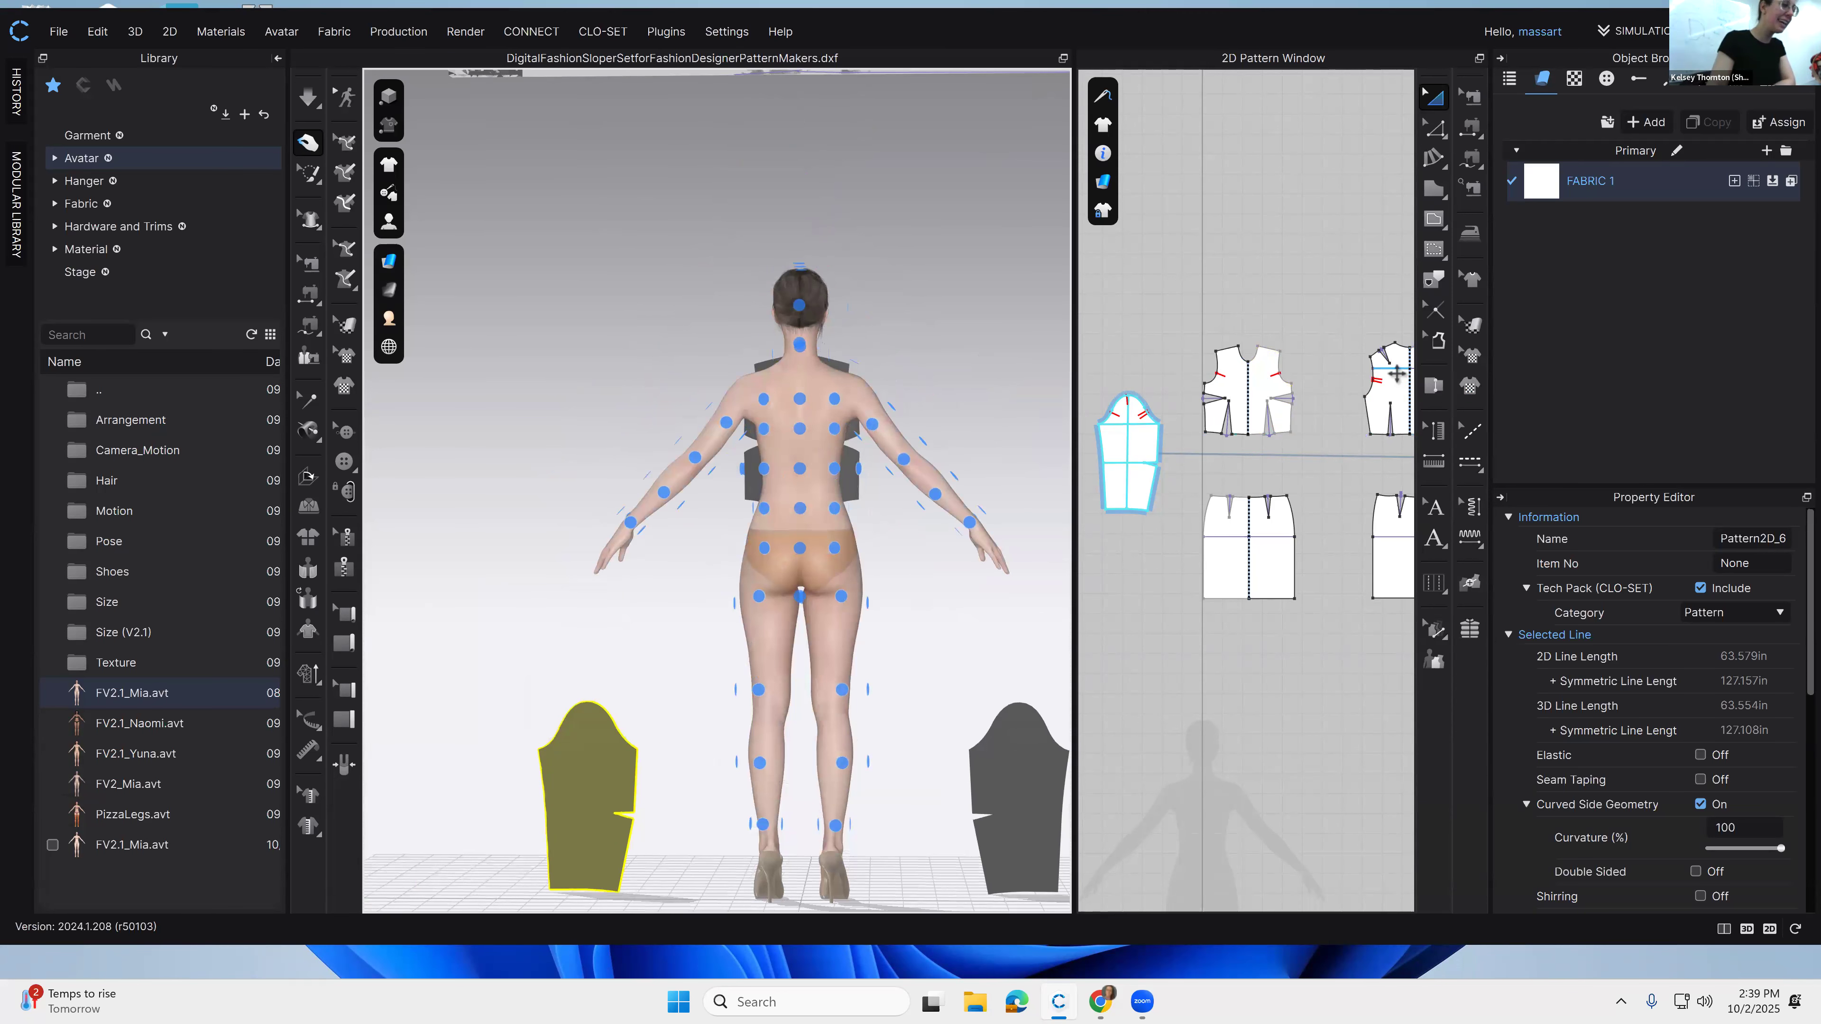
{"action": "left_click", "coordinate": [1396, 374]}
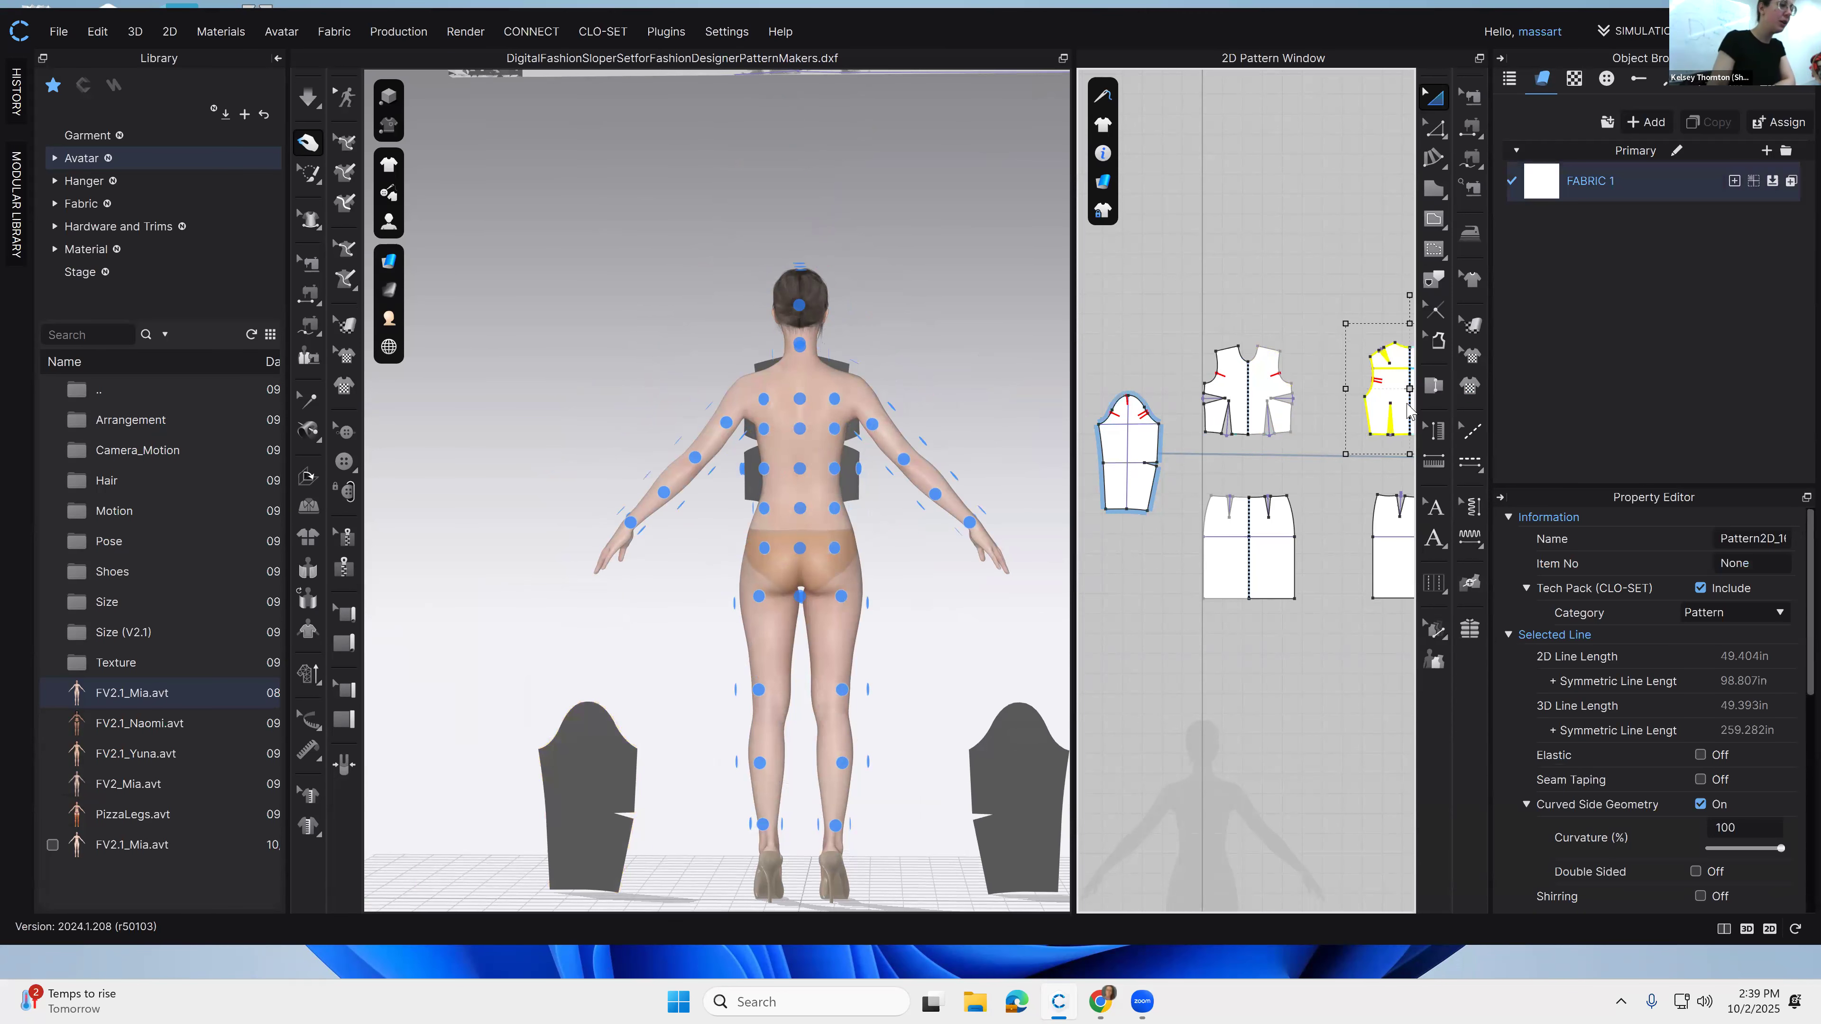
{"action": "left_click", "coordinate": [804, 467]}
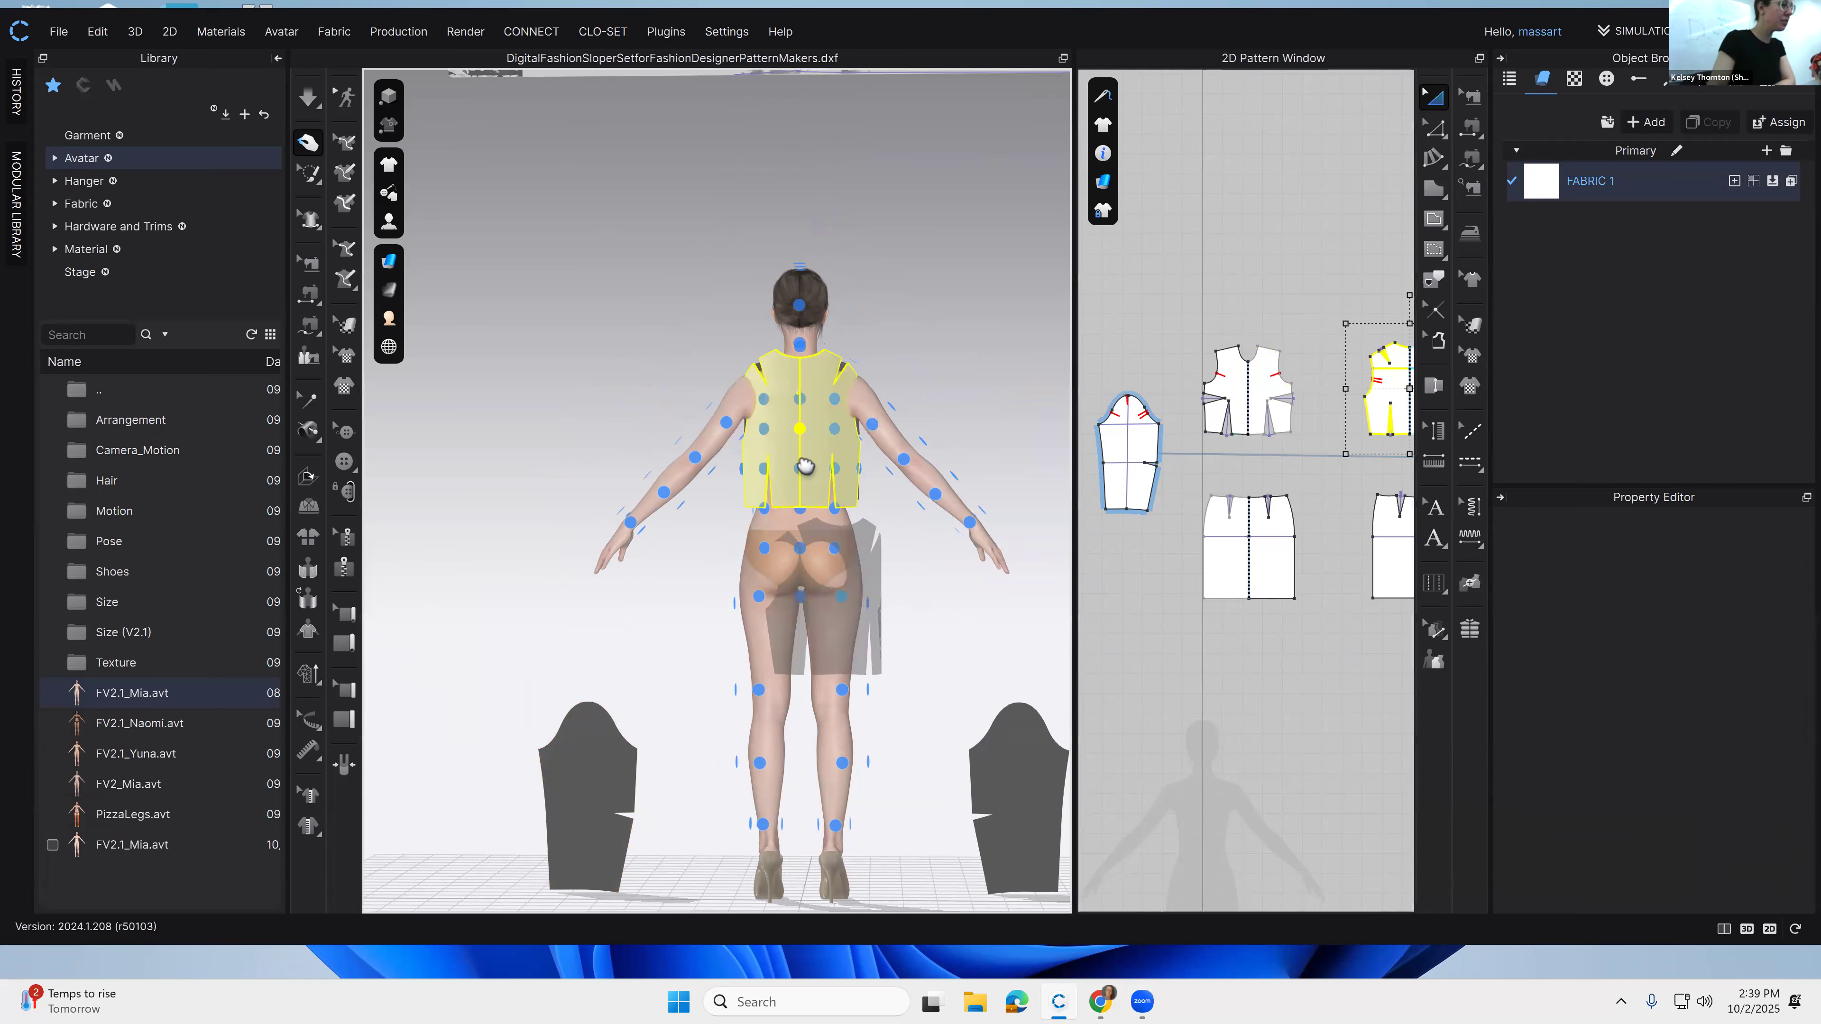
{"action": "left_click", "coordinate": [1204, 516]}
Step: Place the back skirt on the centre-back arrangement point just below the hips, undoing a first placement on the higher hip point
{"action": "left_click", "coordinate": [1376, 557]}
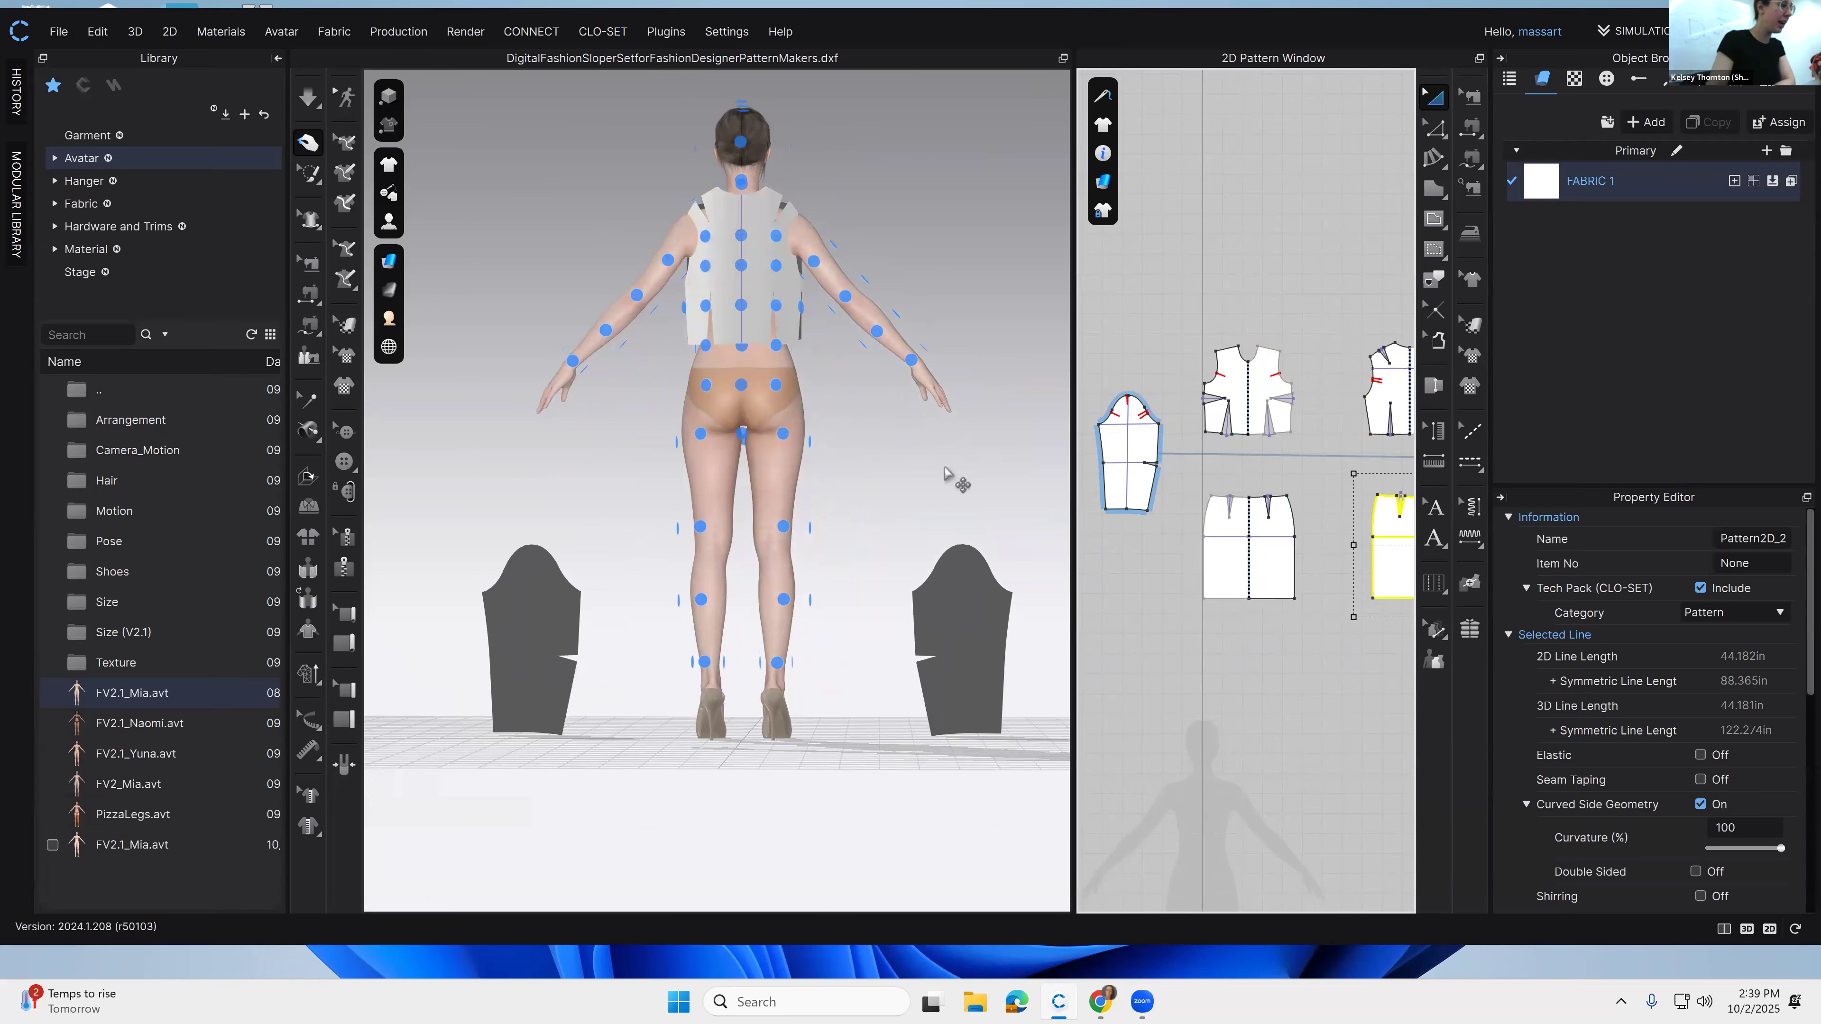
{"action": "left_click", "coordinate": [744, 390]}
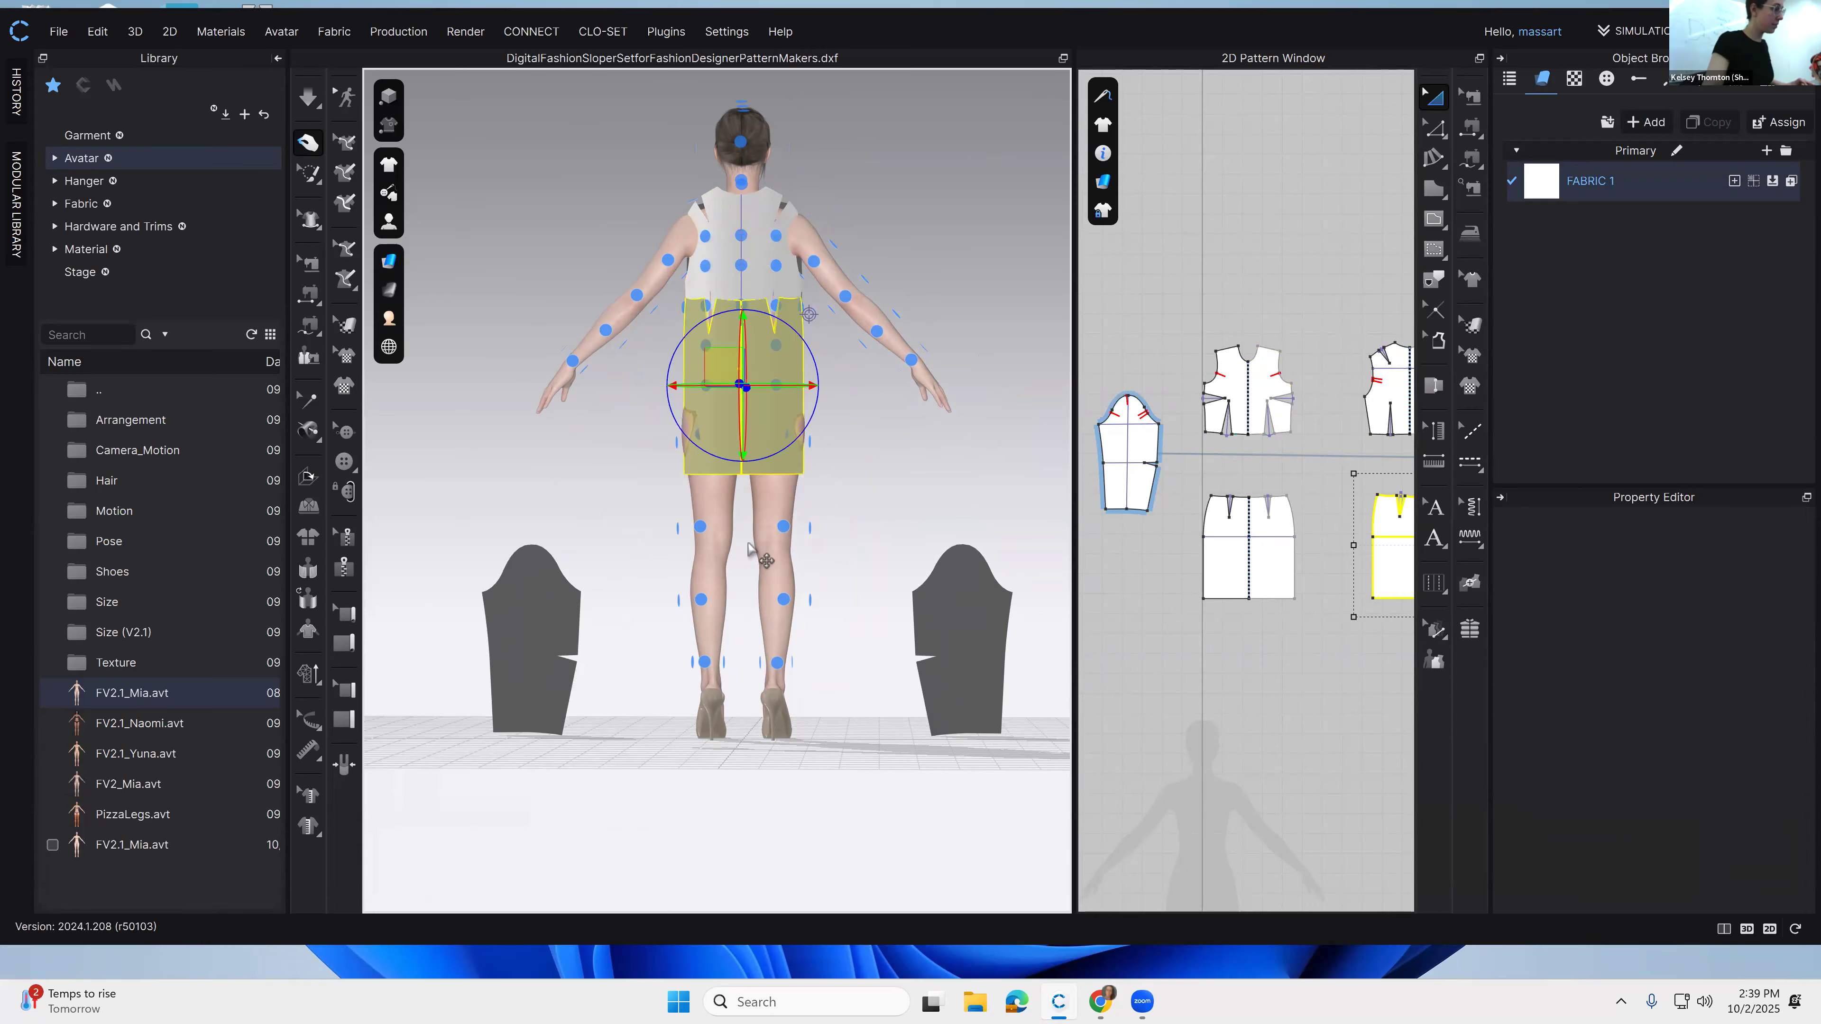
{"action": "key", "text": "ctrl+z"}
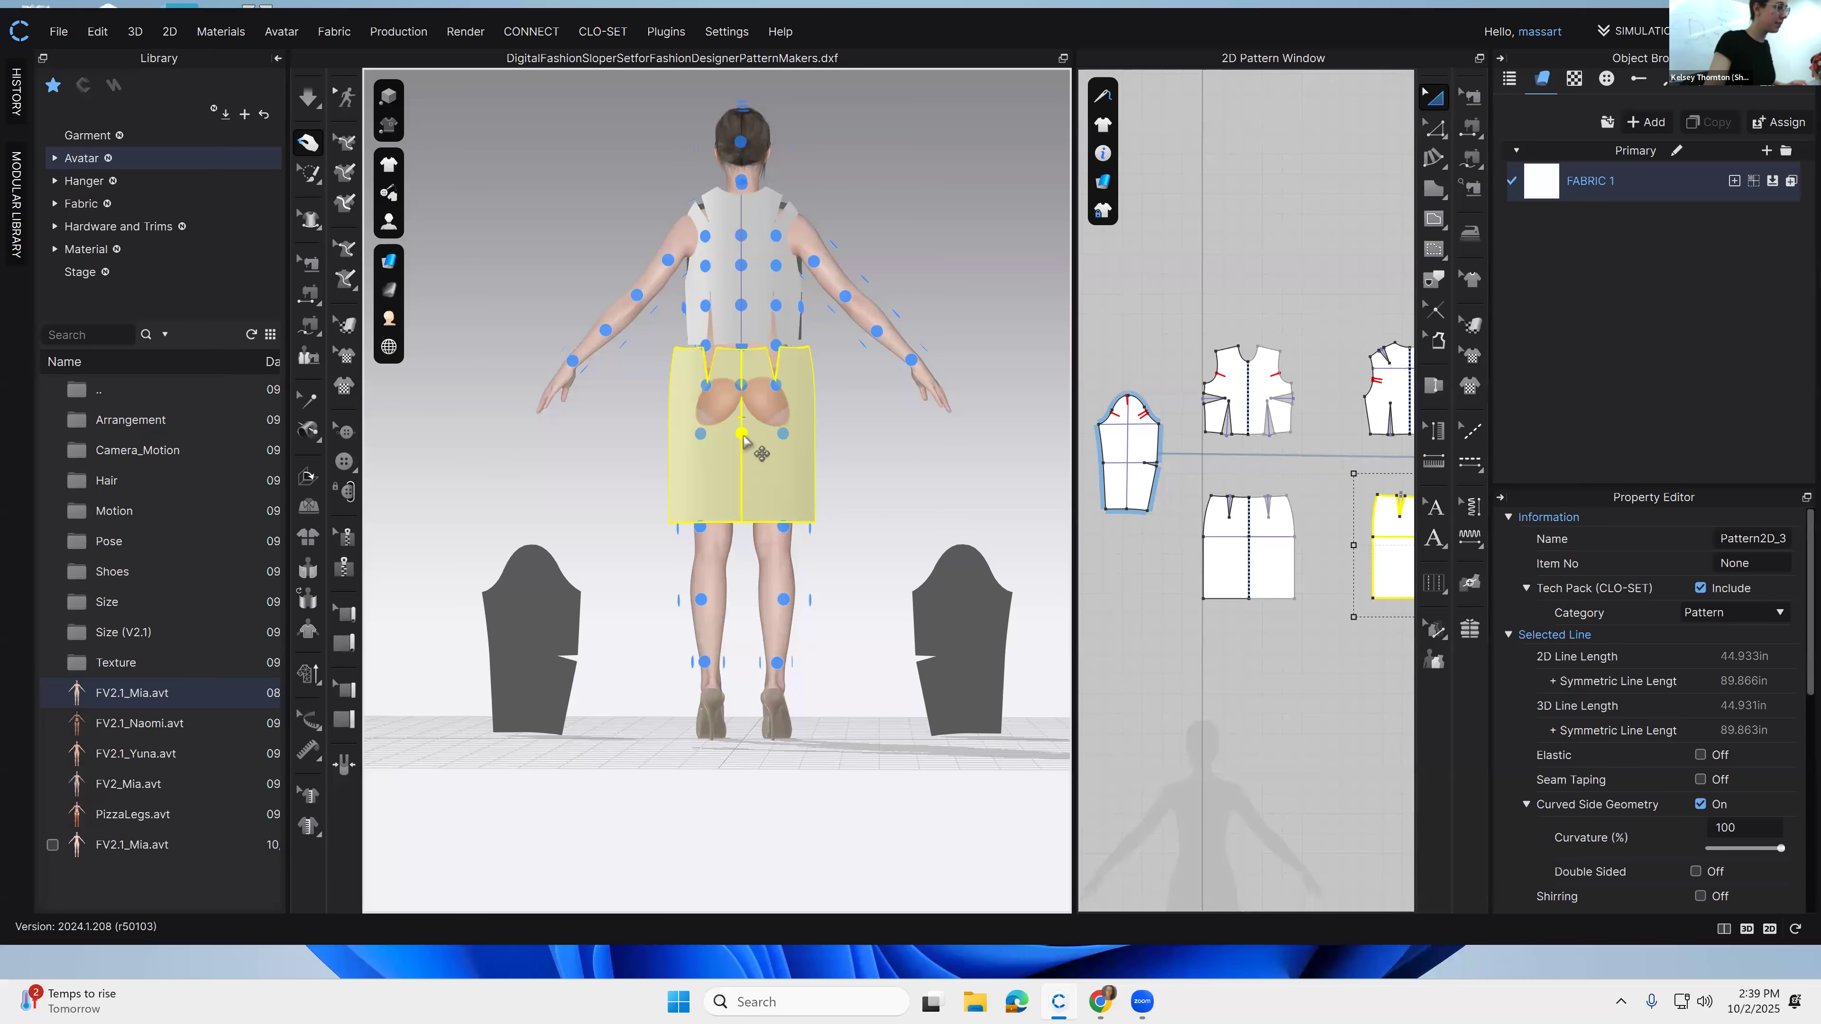
{"action": "left_click", "coordinate": [742, 435]}
{"action": "right_click_drag", "start_coordinate": [678, 568], "coordinate": [907, 568]}
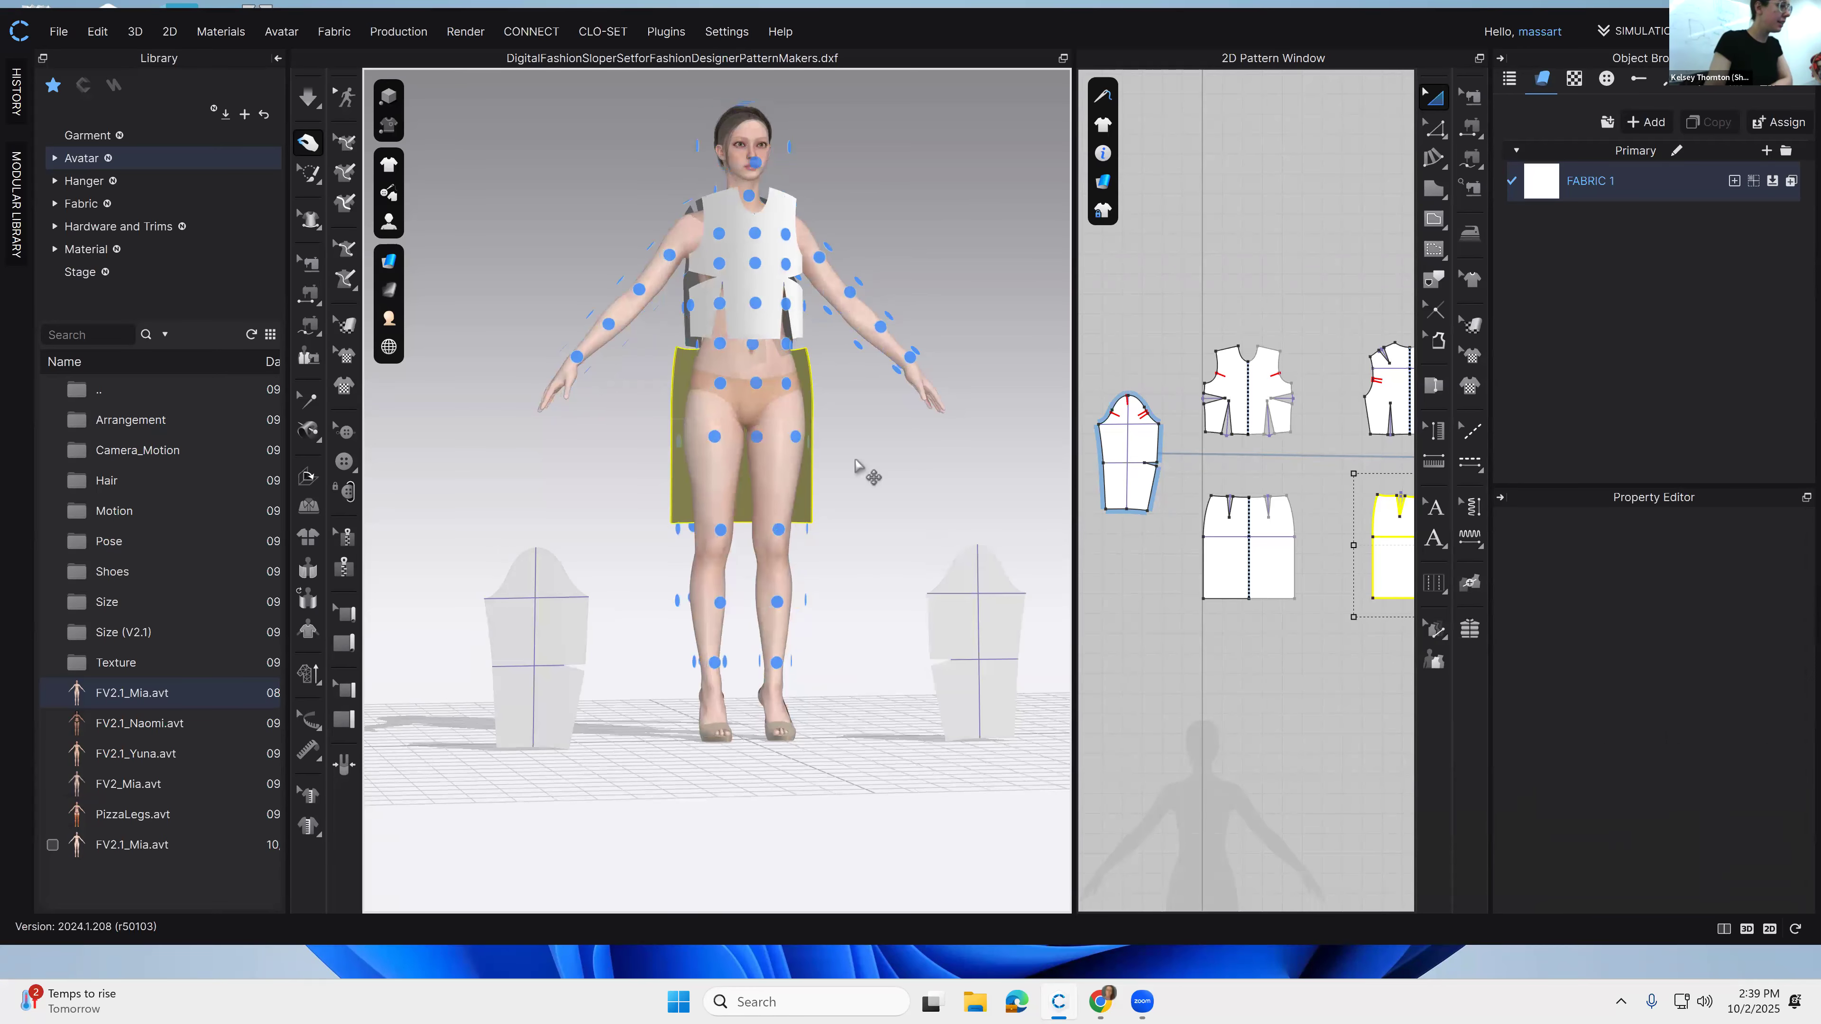
Step: Place the front skirt on the centre-front arrangement point just below the hips
{"action": "left_click", "coordinate": [1227, 557]}
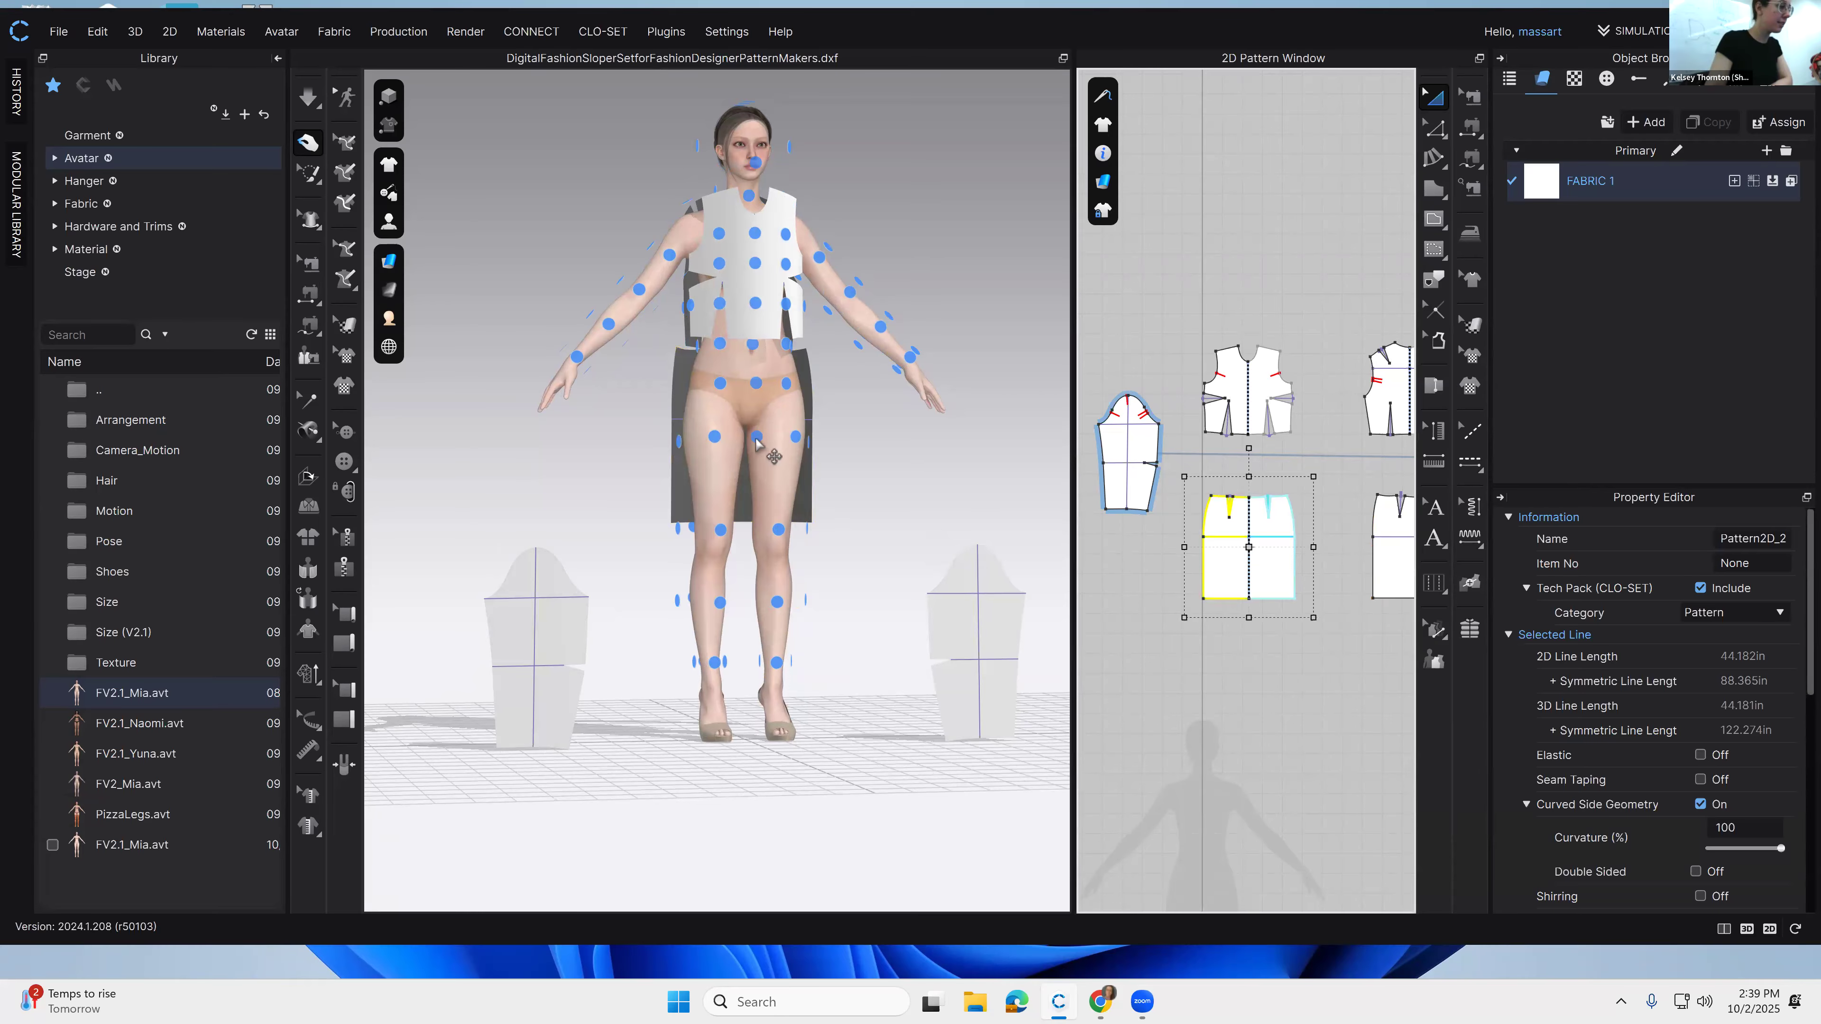
{"action": "mouse_move", "coordinate": [833, 513]}
{"action": "right_mouse_down"}
{"action": "mouse_move", "coordinate": [860, 516]}
{"action": "mouse_move", "coordinate": [843, 520]}
{"action": "right_mouse_up"}
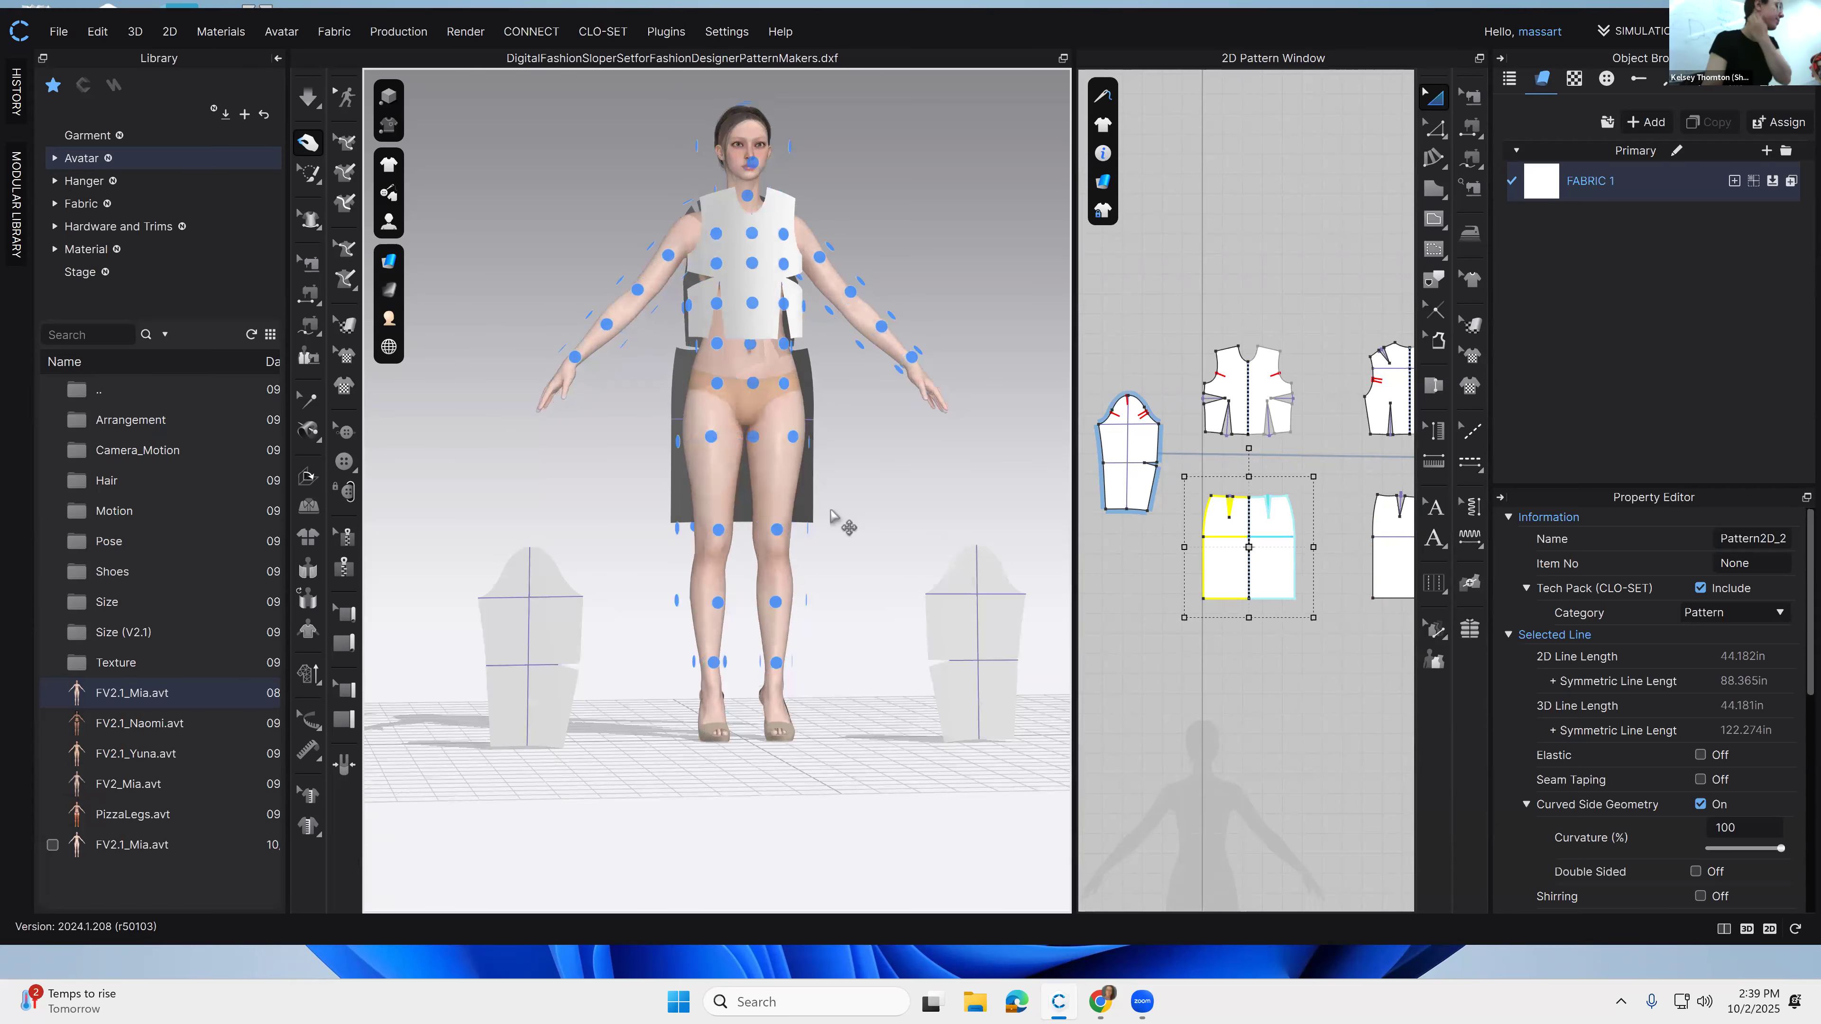
{"action": "left_click", "coordinate": [754, 441]}
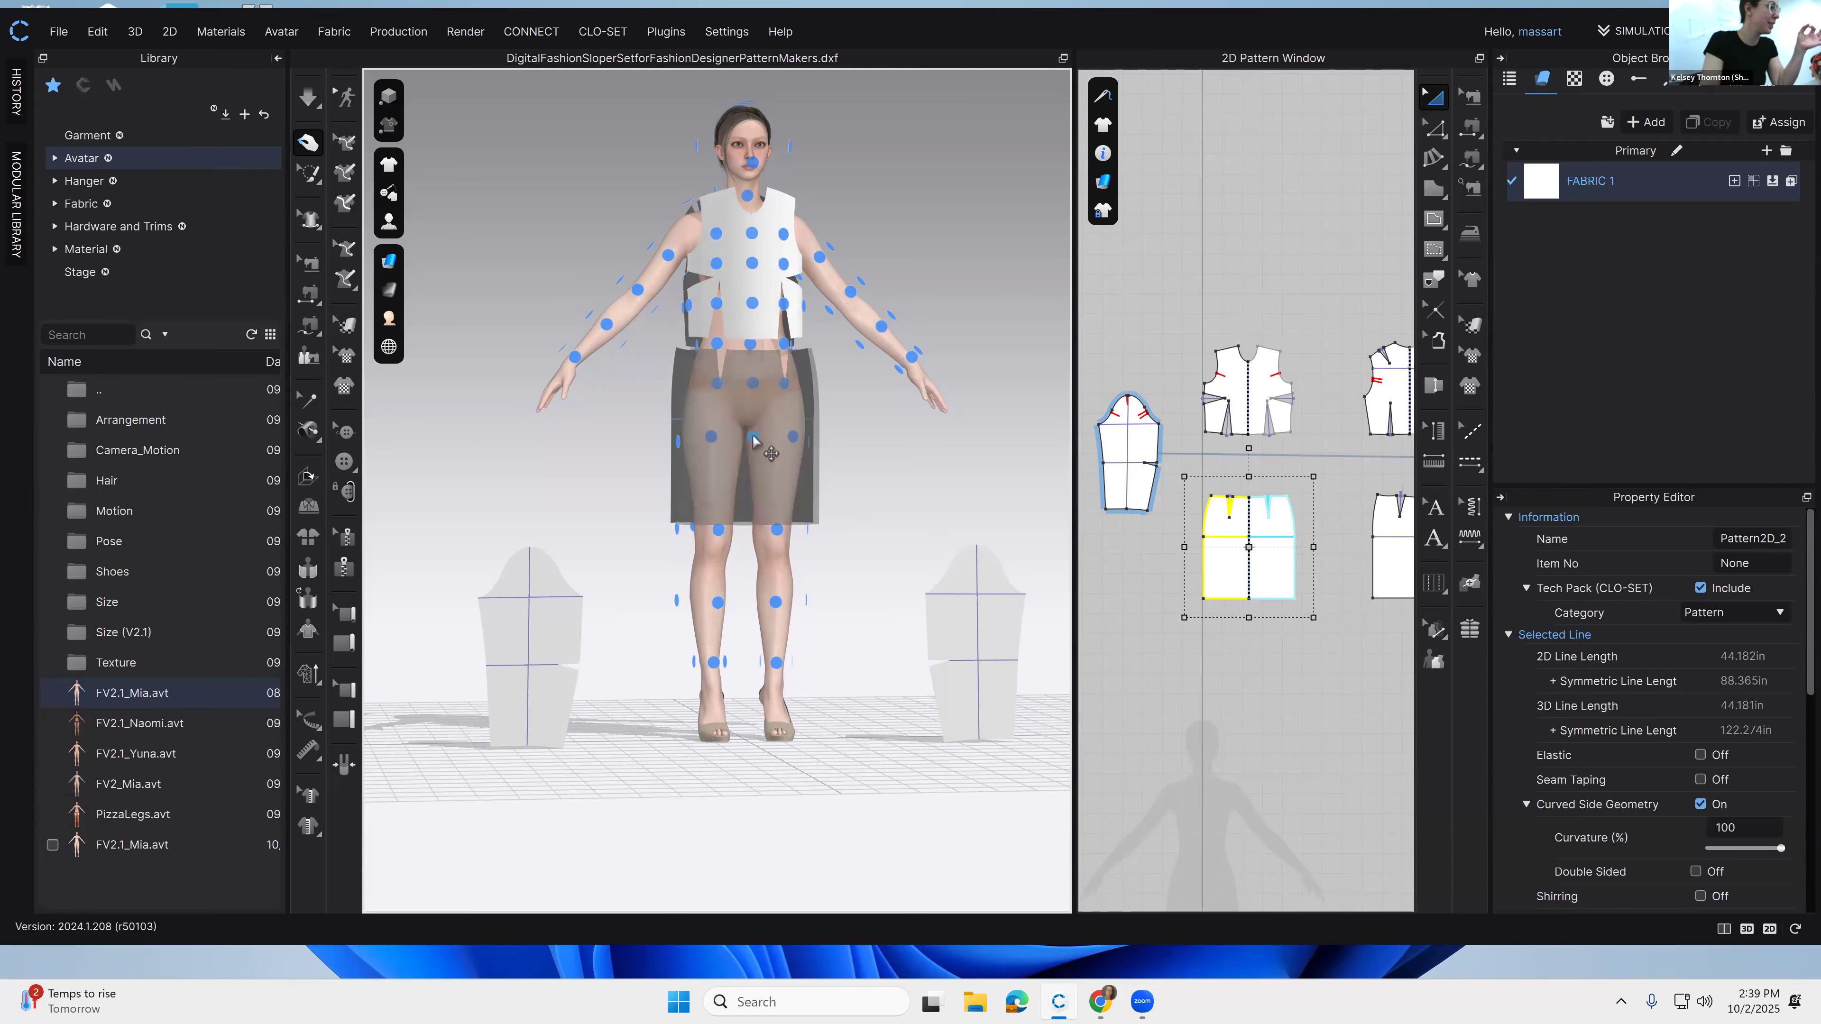
{"action": "left_click", "coordinate": [750, 441]}
{"action": "left_click", "coordinate": [750, 440]}
{"action": "right_click_drag", "start_coordinate": [944, 465], "coordinate": [824, 502]}
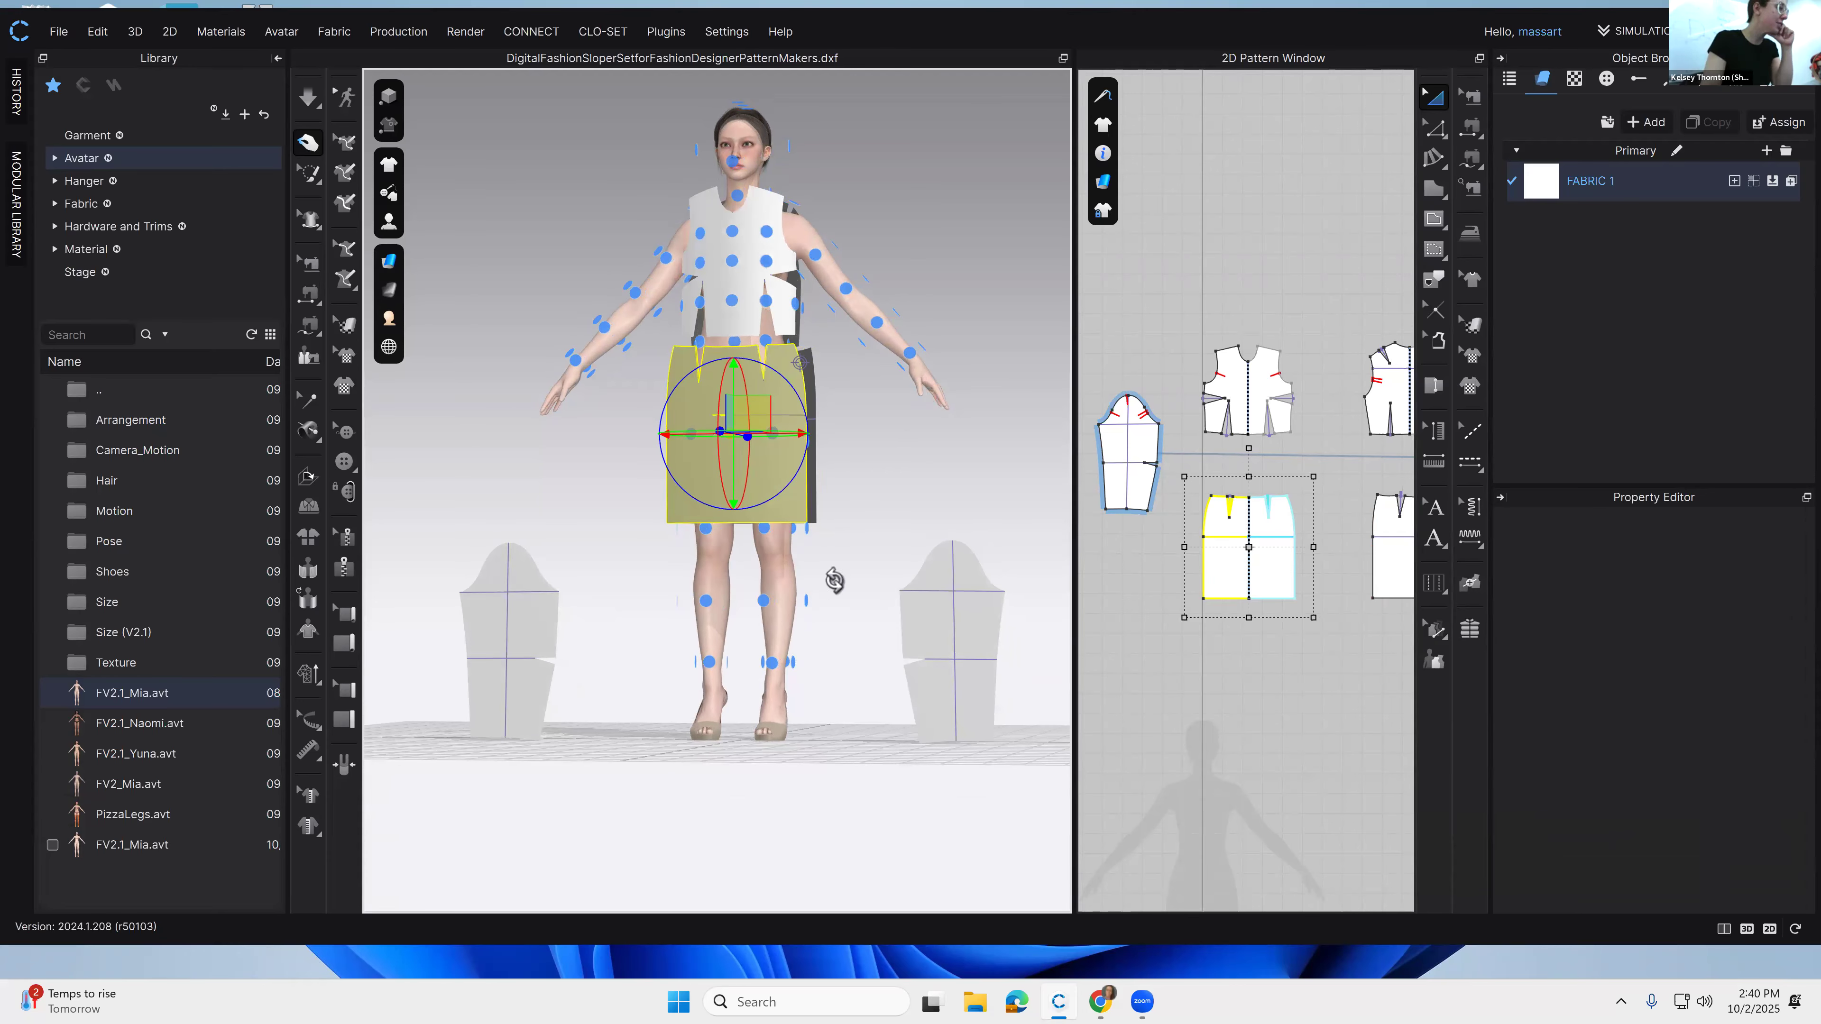
Step: Try placing the front skirt on a lower-leg arrangement point, and return it to the centre-front point below the hips
{"action": "right_click_drag", "start_coordinate": [835, 581], "coordinate": [805, 613]}
{"action": "left_click", "coordinate": [776, 600]}
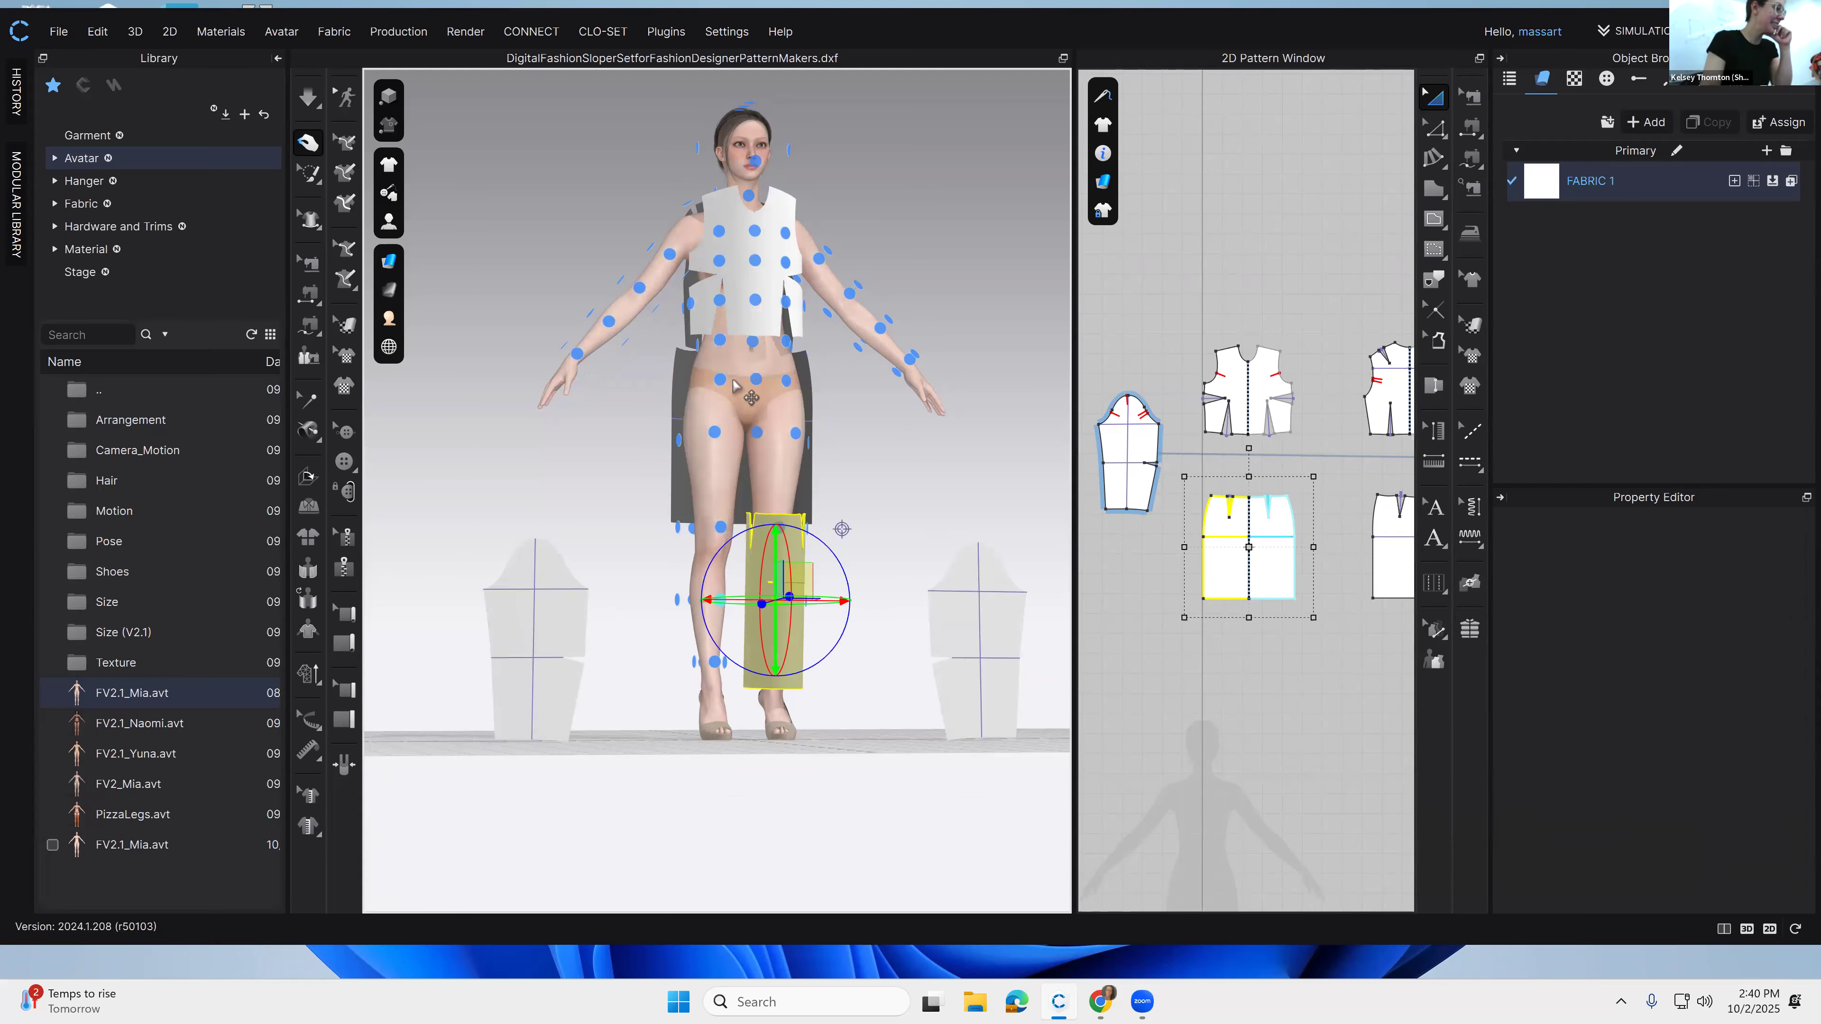
{"action": "left_click", "coordinate": [756, 432]}
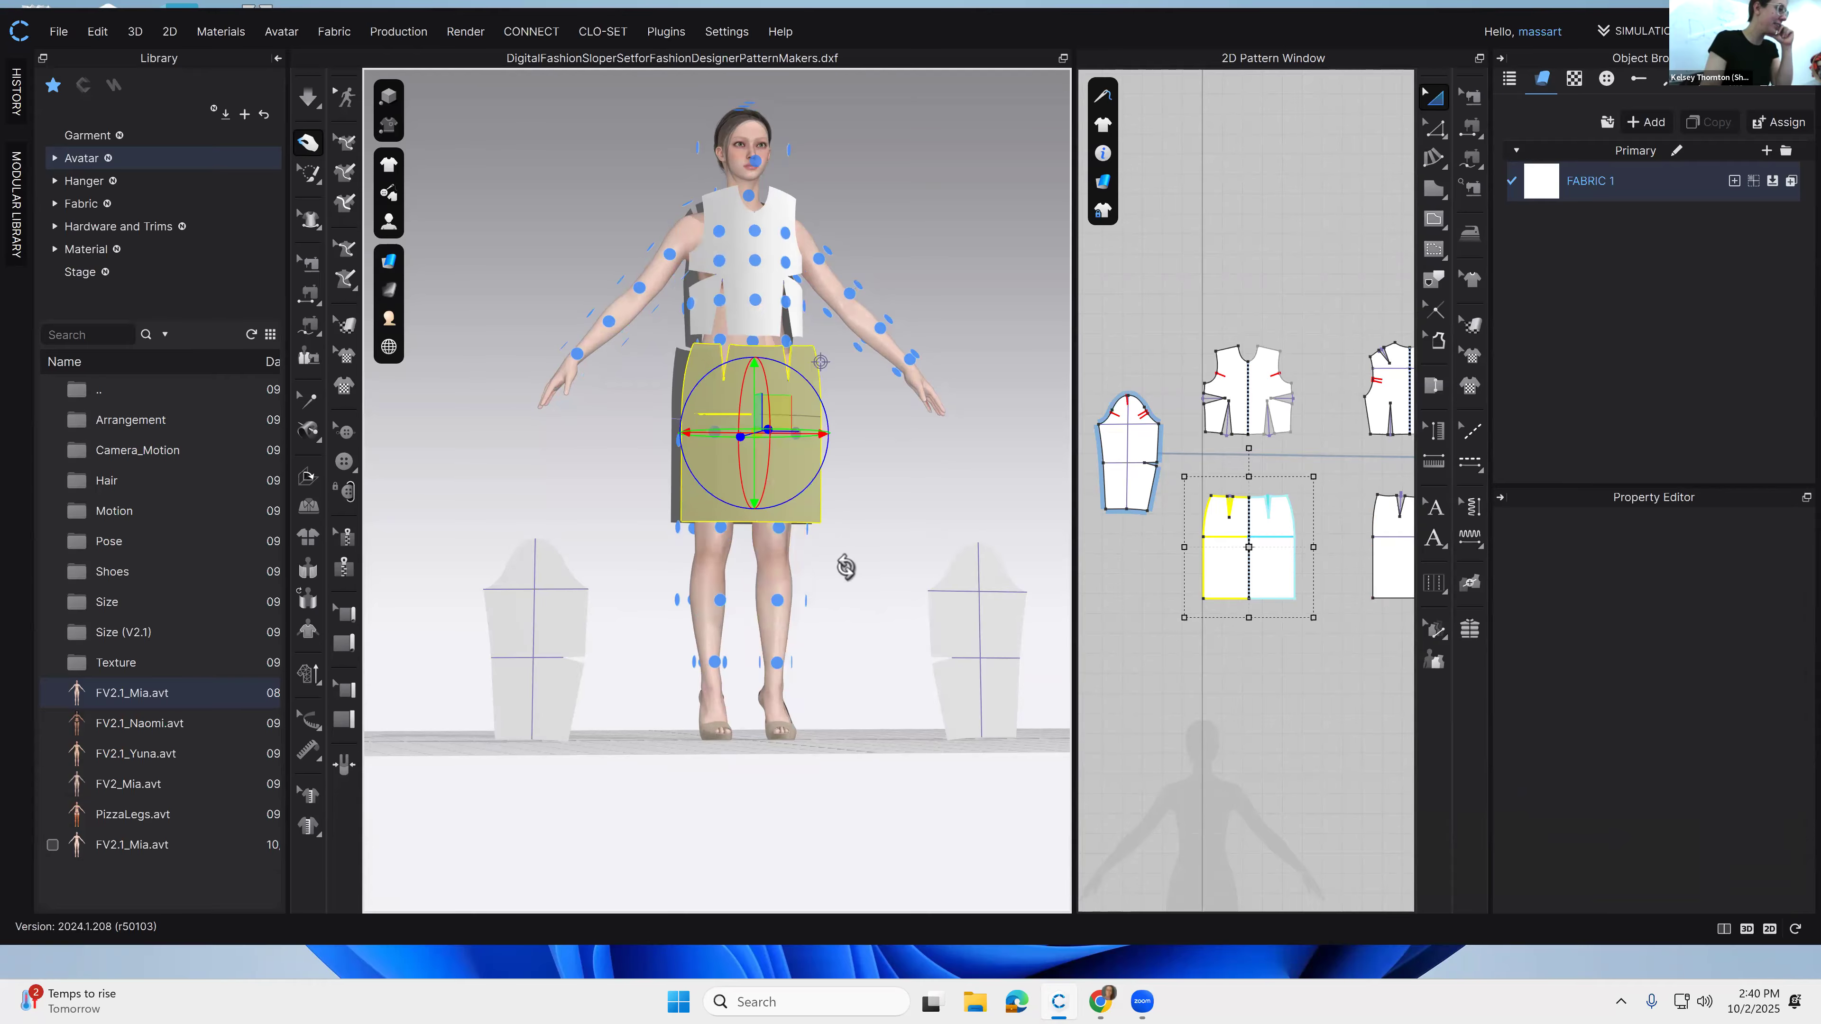
Step: Select each sleeve in turn in the 3D window and examine its matching 2D pattern to tell which arm it belongs to
{"action": "right_click_drag", "start_coordinate": [846, 567], "coordinate": [985, 647]}
{"action": "left_click", "coordinate": [987, 648]}
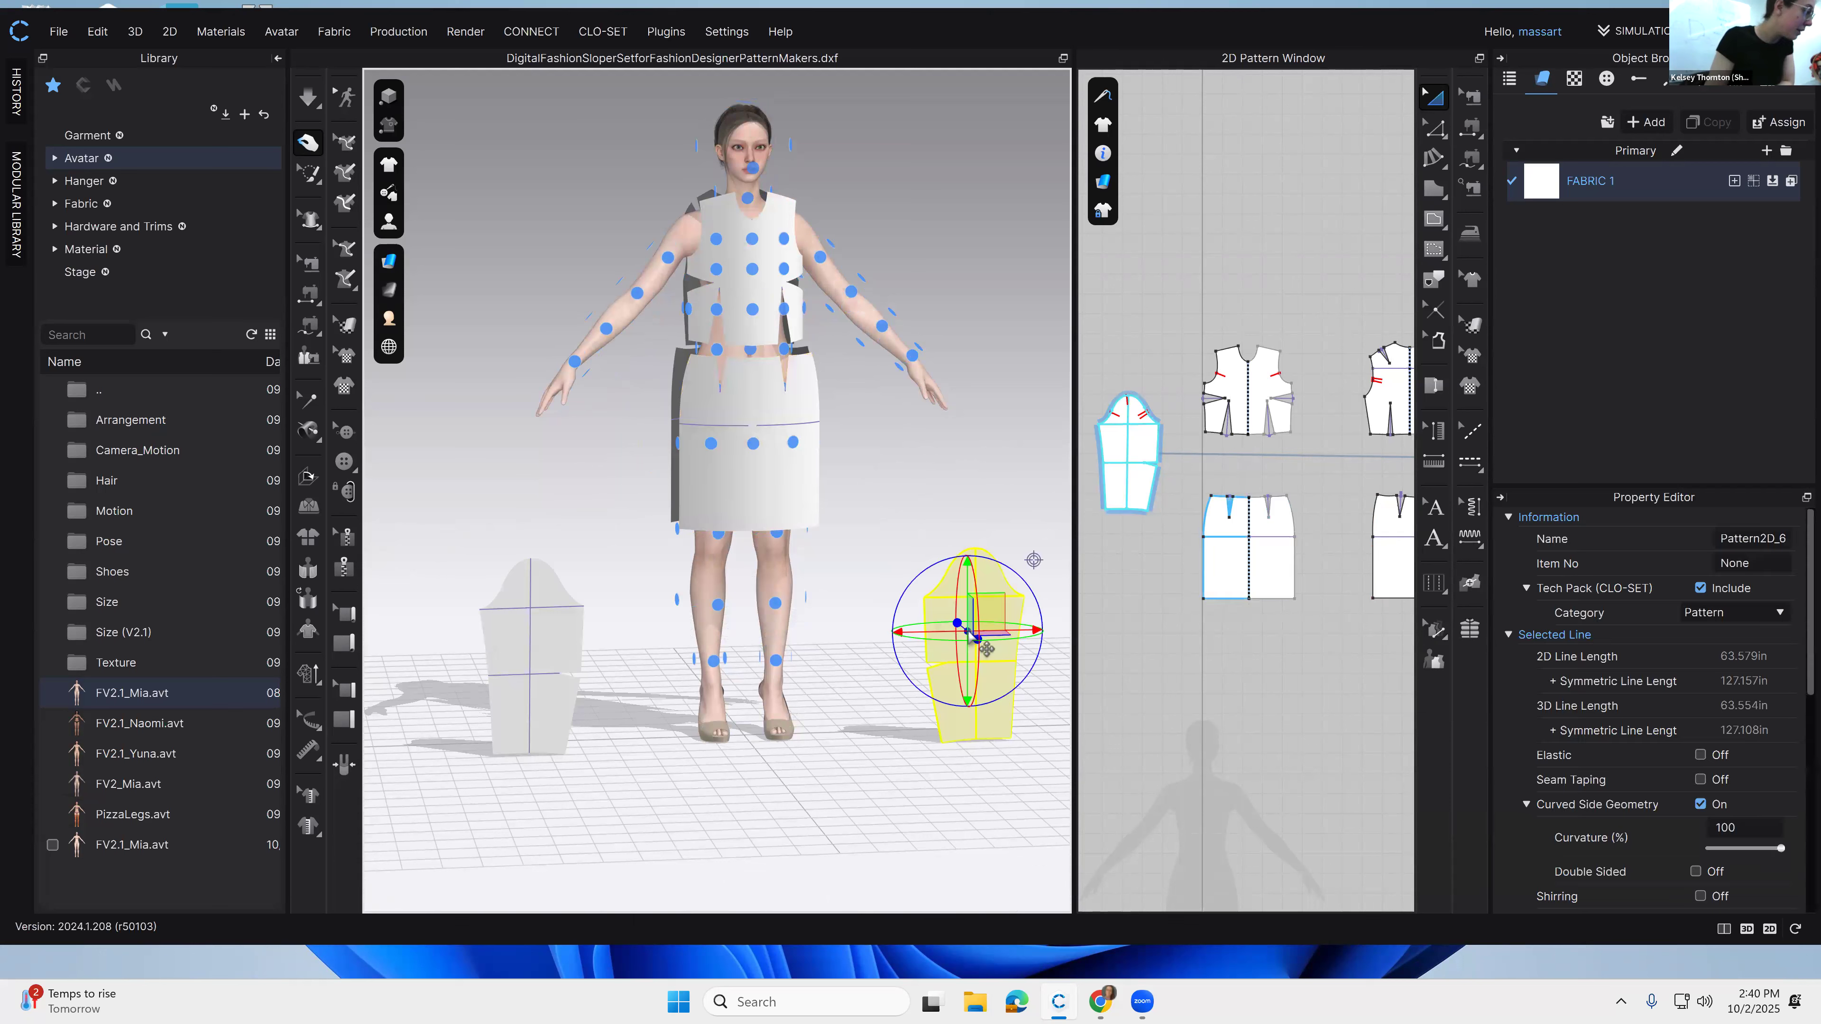
{"action": "left_click", "coordinate": [566, 634]}
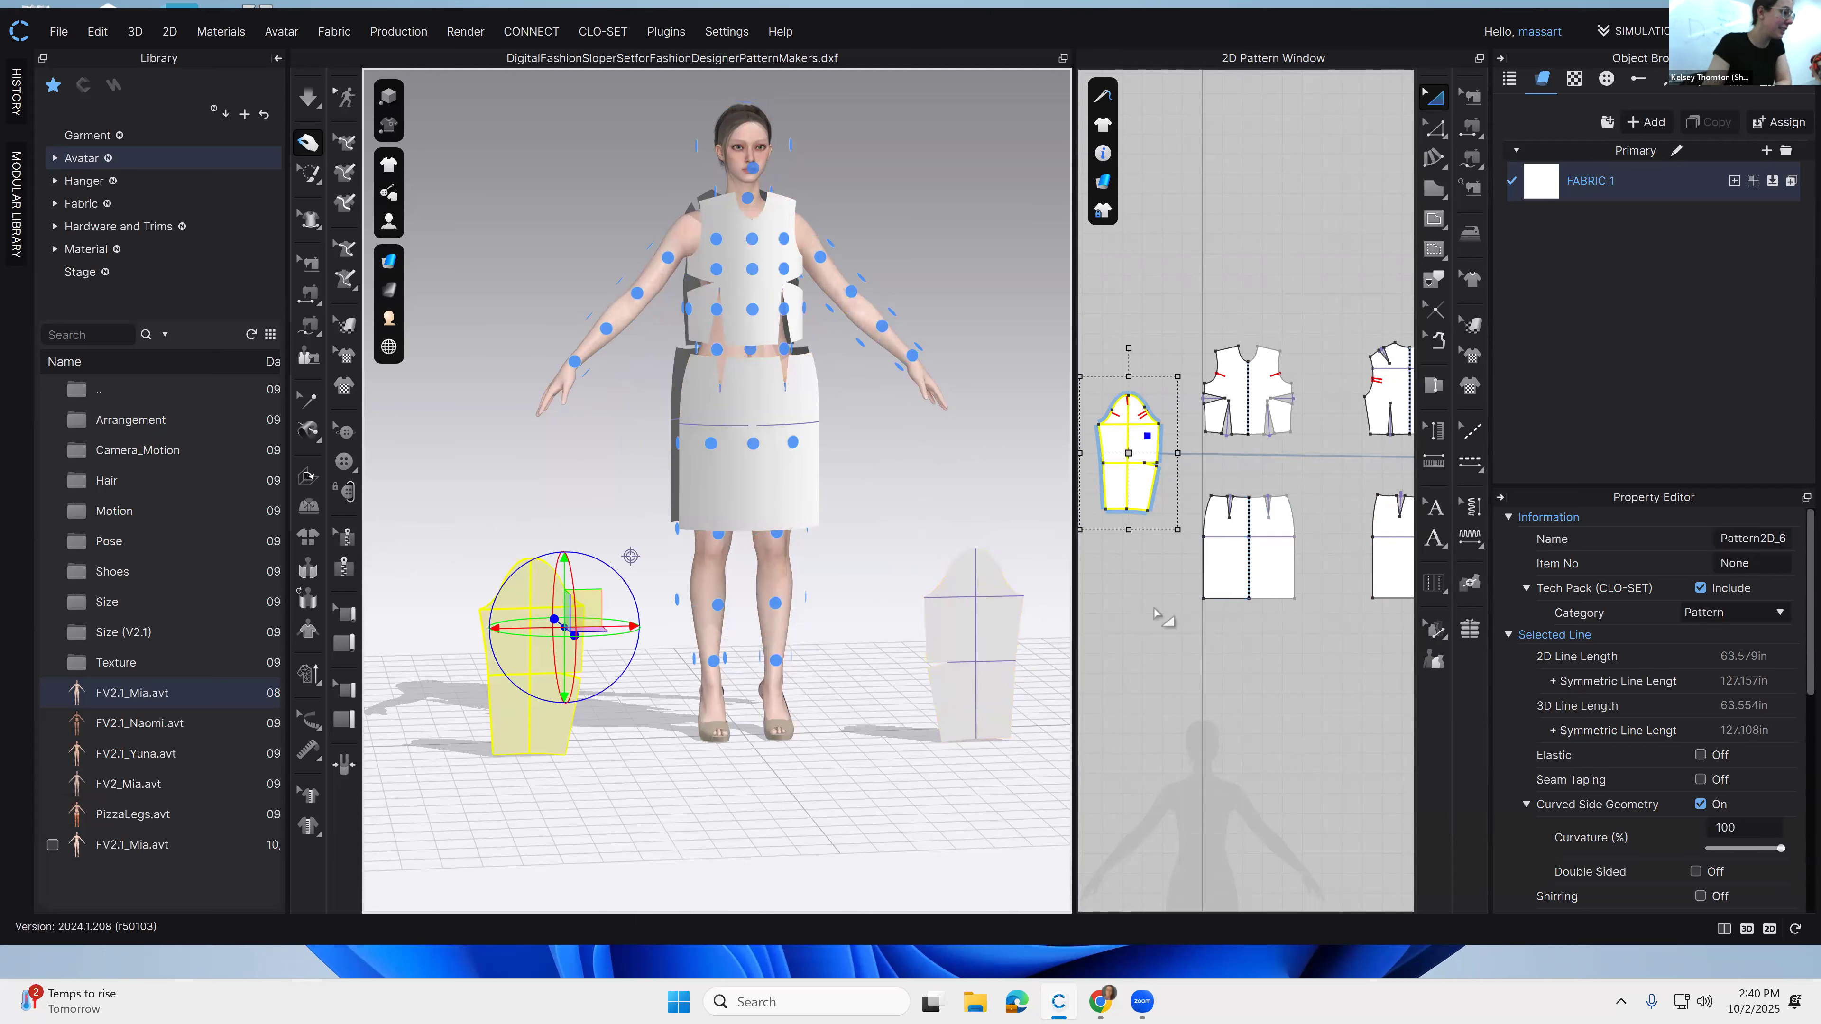
{"action": "left_click", "coordinate": [573, 614]}
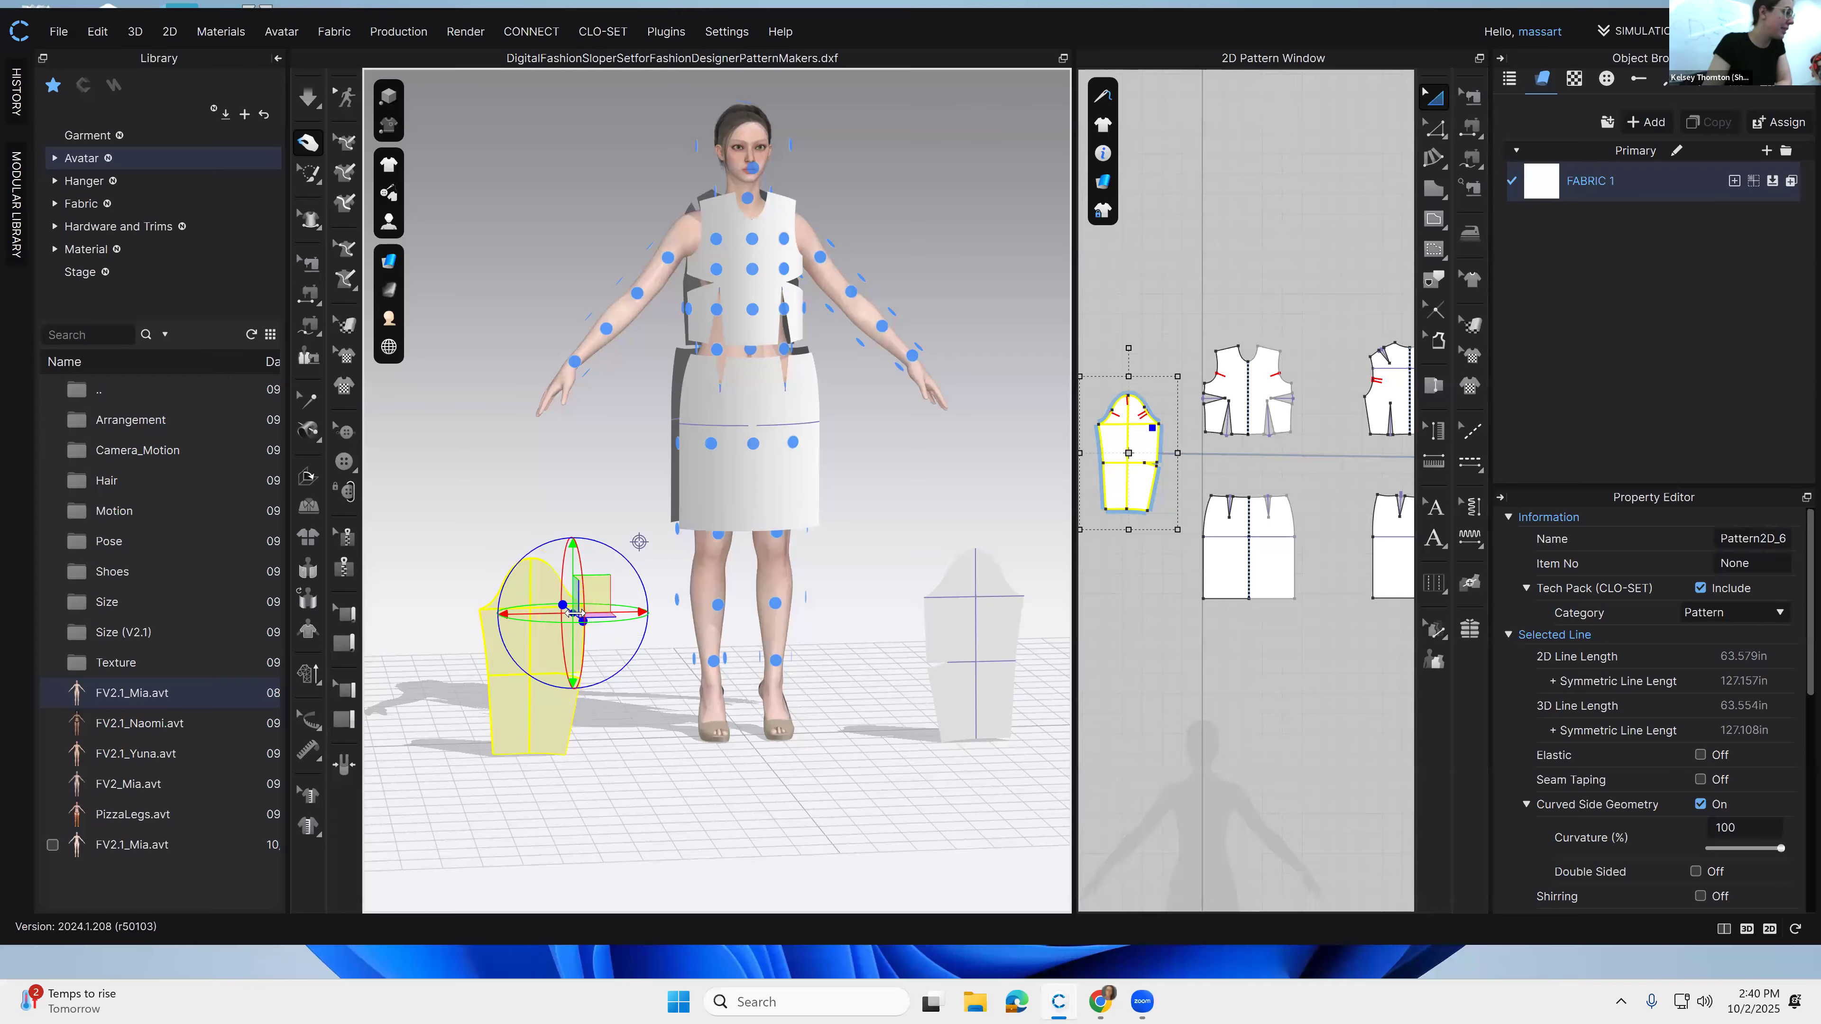
{"action": "scroll", "coordinate": [1155, 430], "scroll_direction": "up", "scroll_amount": 3}
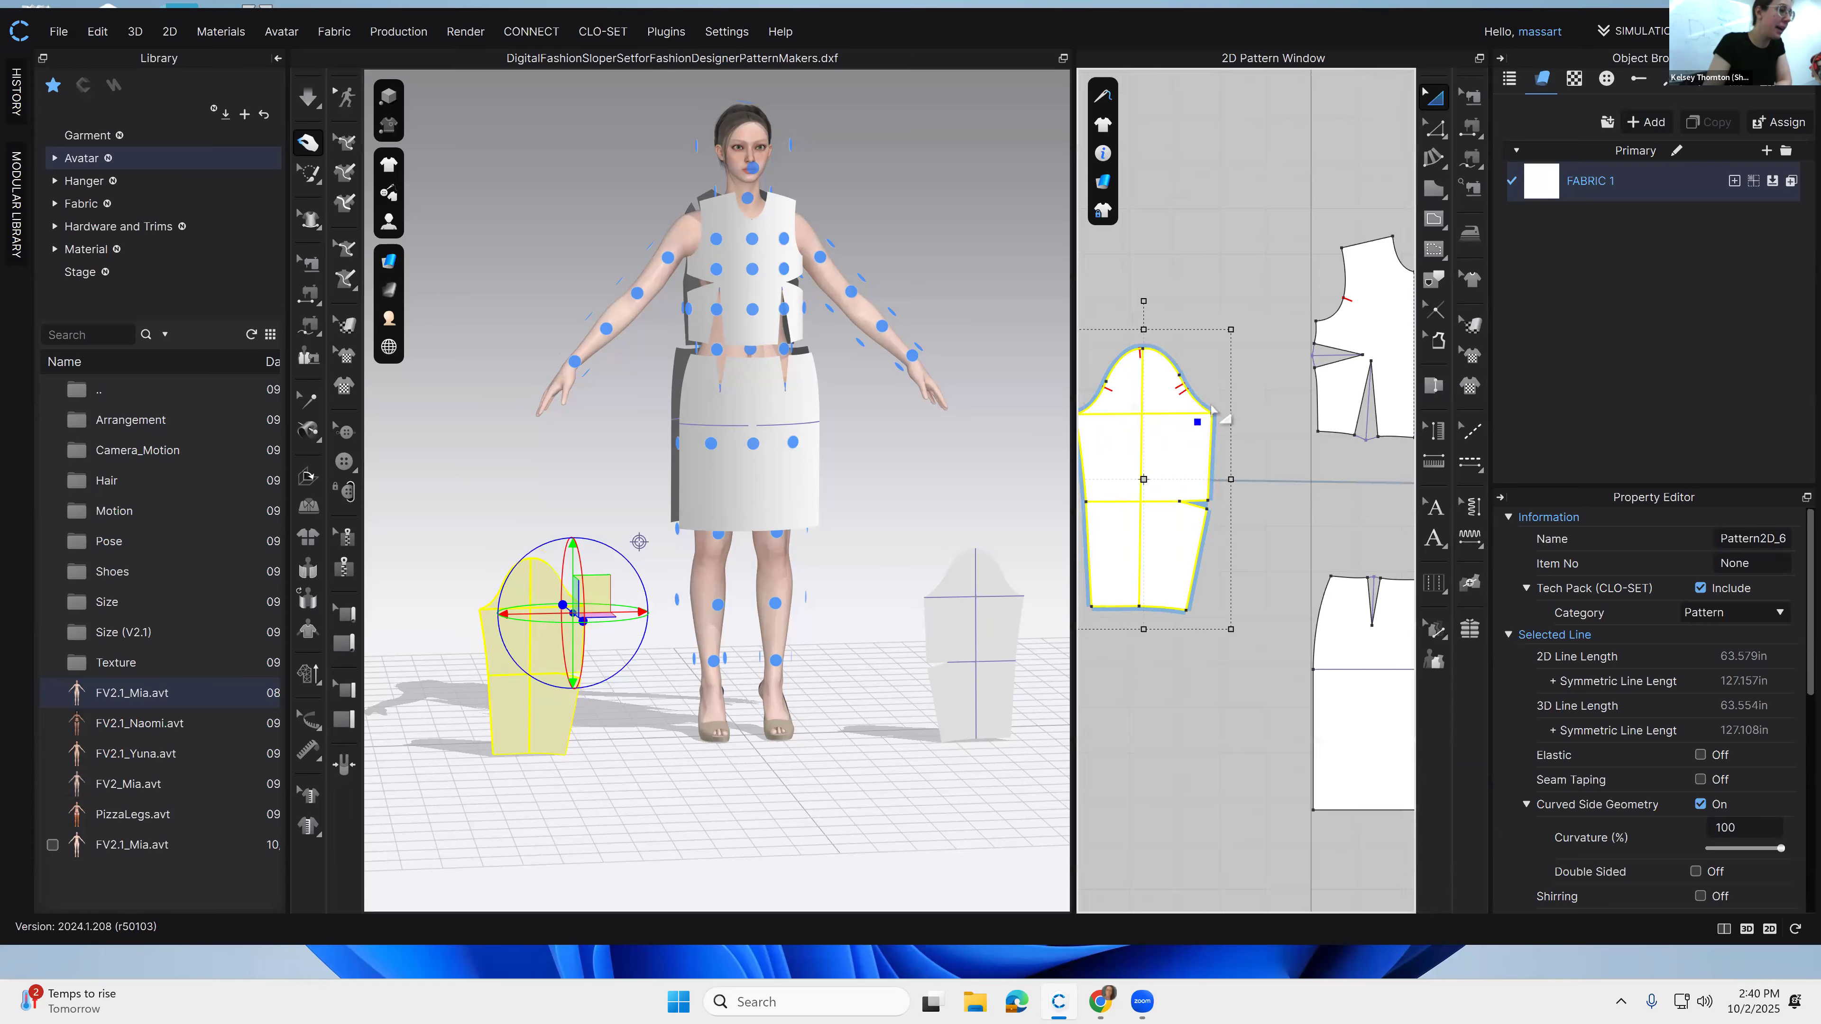
{"action": "left_click", "coordinate": [1001, 575]}
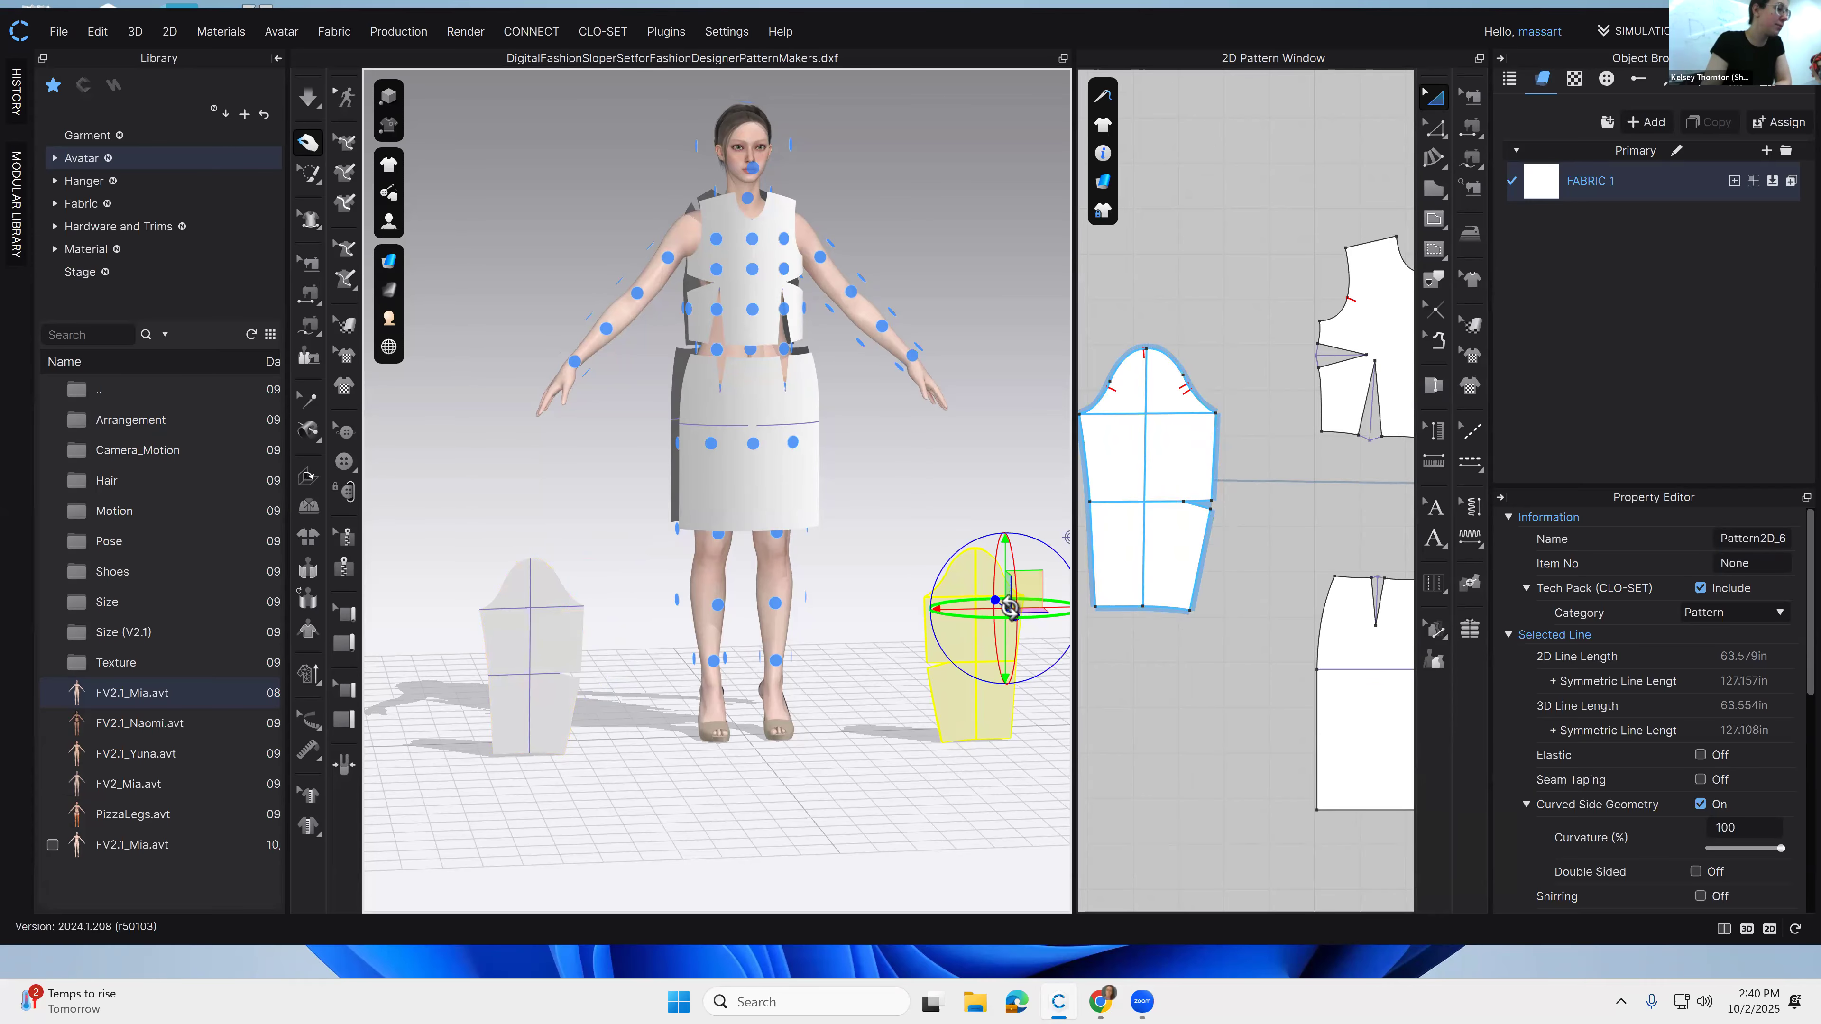
{"action": "scroll", "coordinate": [1150, 634], "scroll_direction": "down", "scroll_amount": 5}
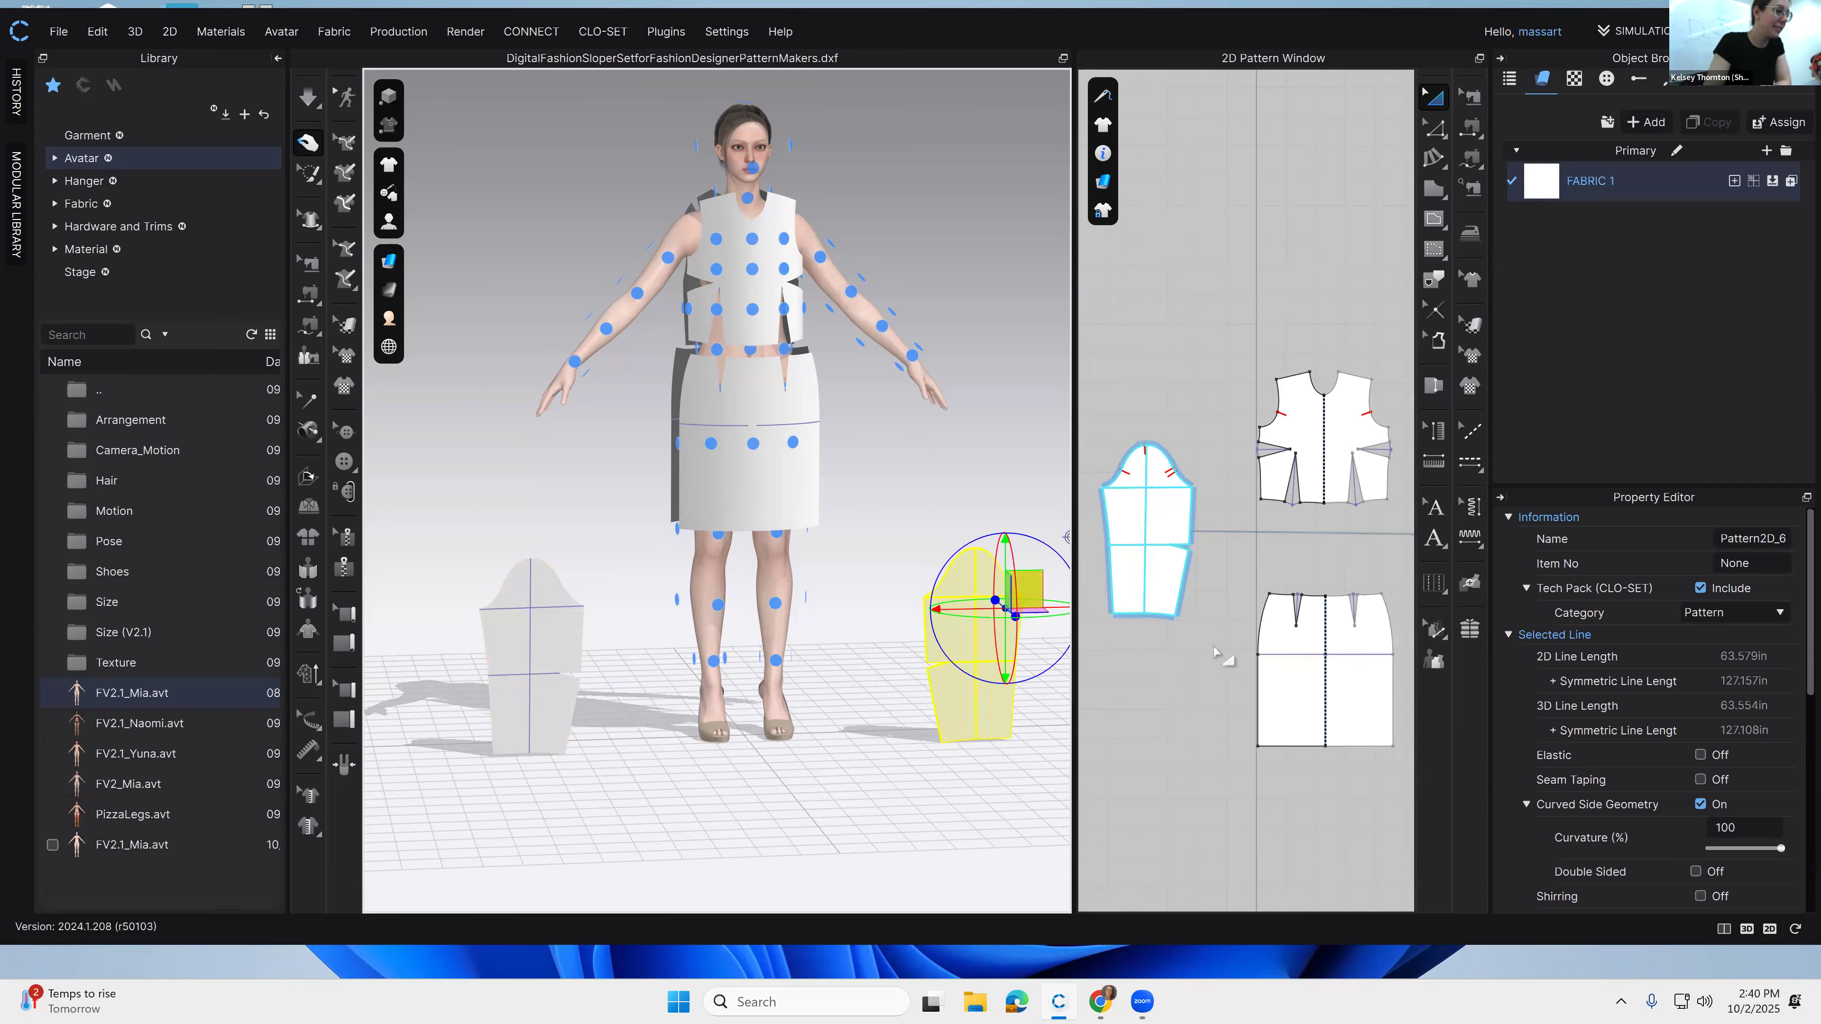
{"action": "scroll", "coordinate": [1308, 510], "scroll_direction": "up", "scroll_amount": 3}
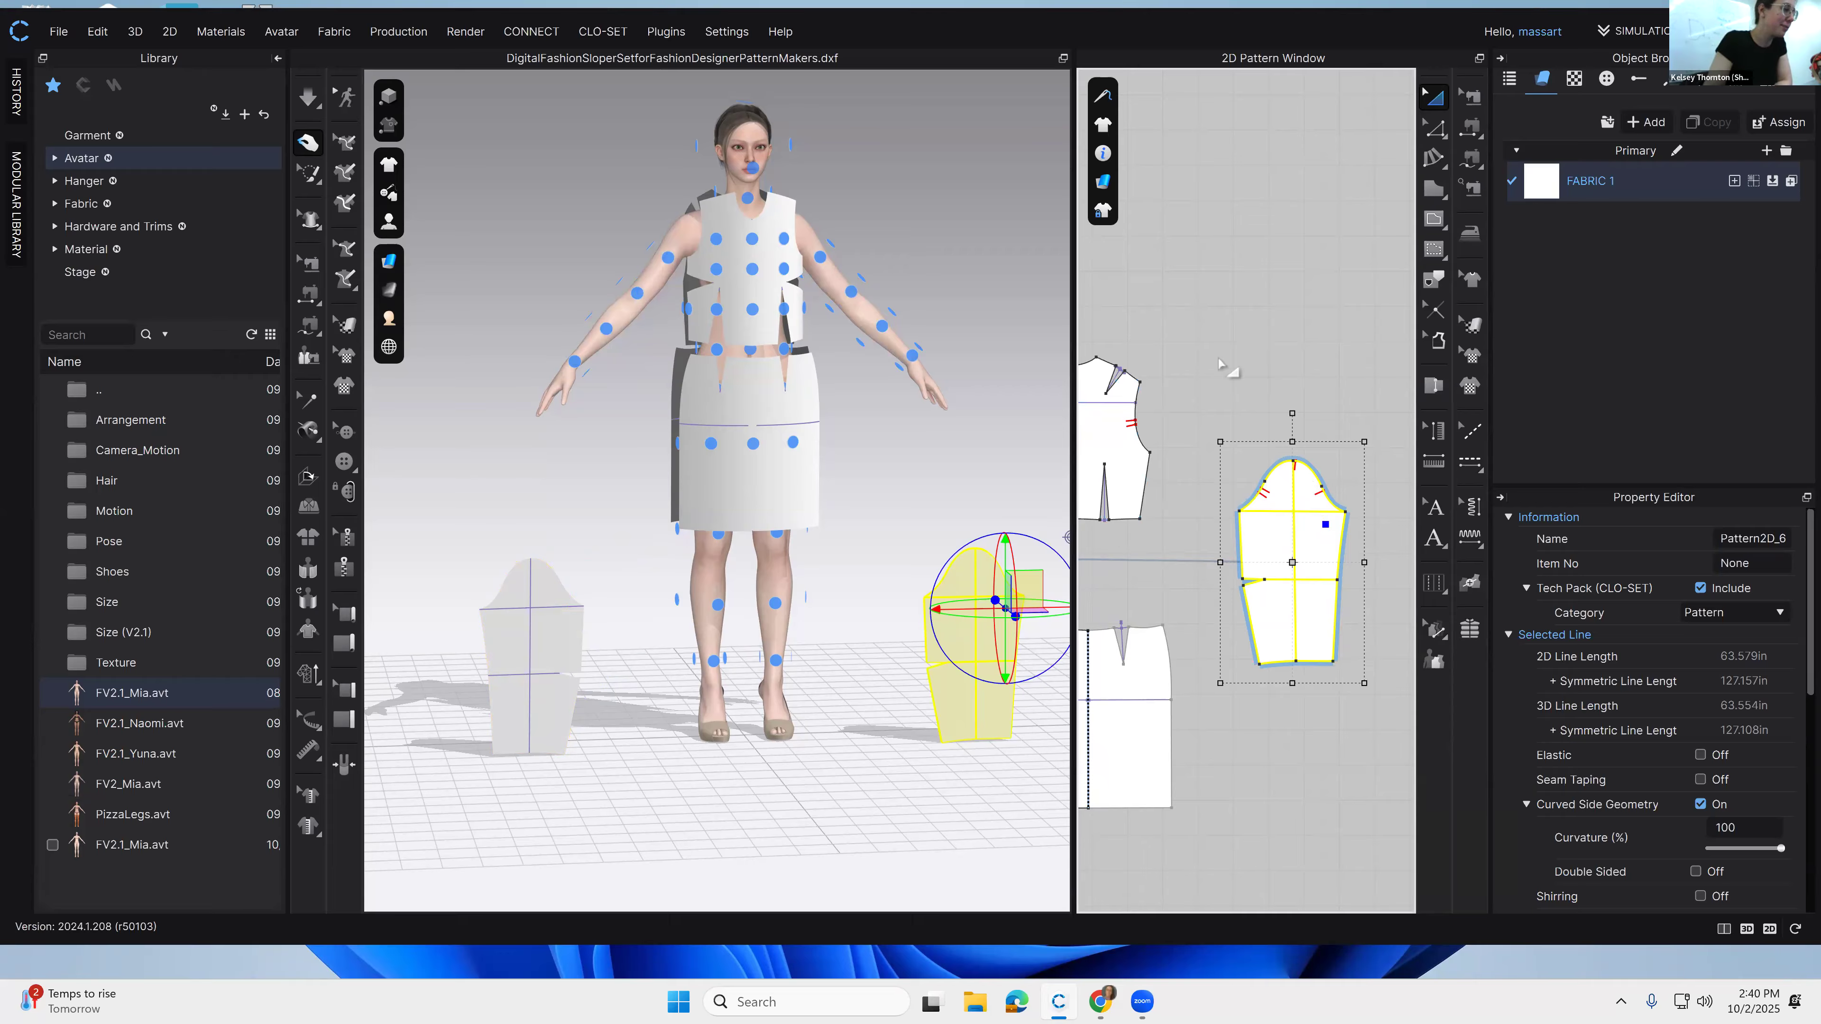
Step: Place the selected sleeve on the outer upper-arm arrangement point of the avatar's right arm, and check which 2D piece it matches
{"action": "mouse_move", "coordinate": [672, 370]}
{"action": "right_mouse_down"}
{"action": "mouse_move", "coordinate": [685, 433]}
{"action": "mouse_move", "coordinate": [687, 355]}
{"action": "right_mouse_up"}
{"action": "right_click_drag", "start_coordinate": [745, 470], "coordinate": [696, 353]}
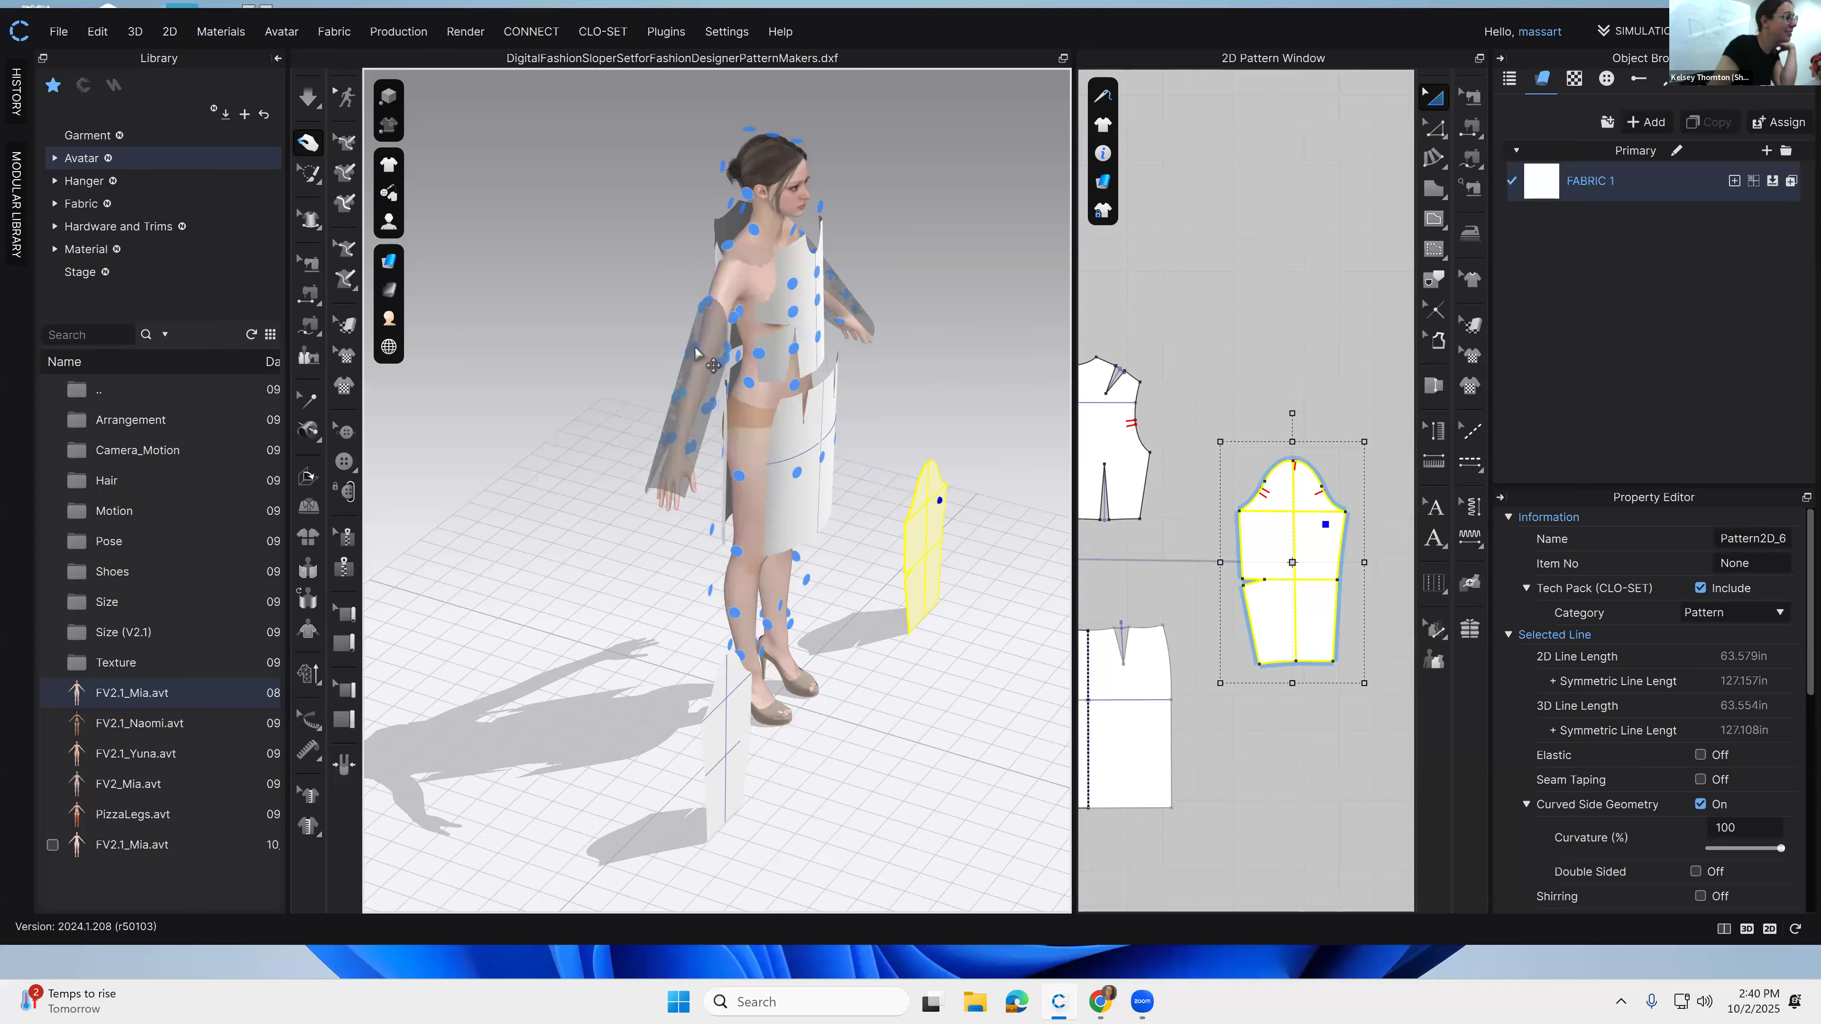
{"action": "left_click", "coordinate": [695, 351]}
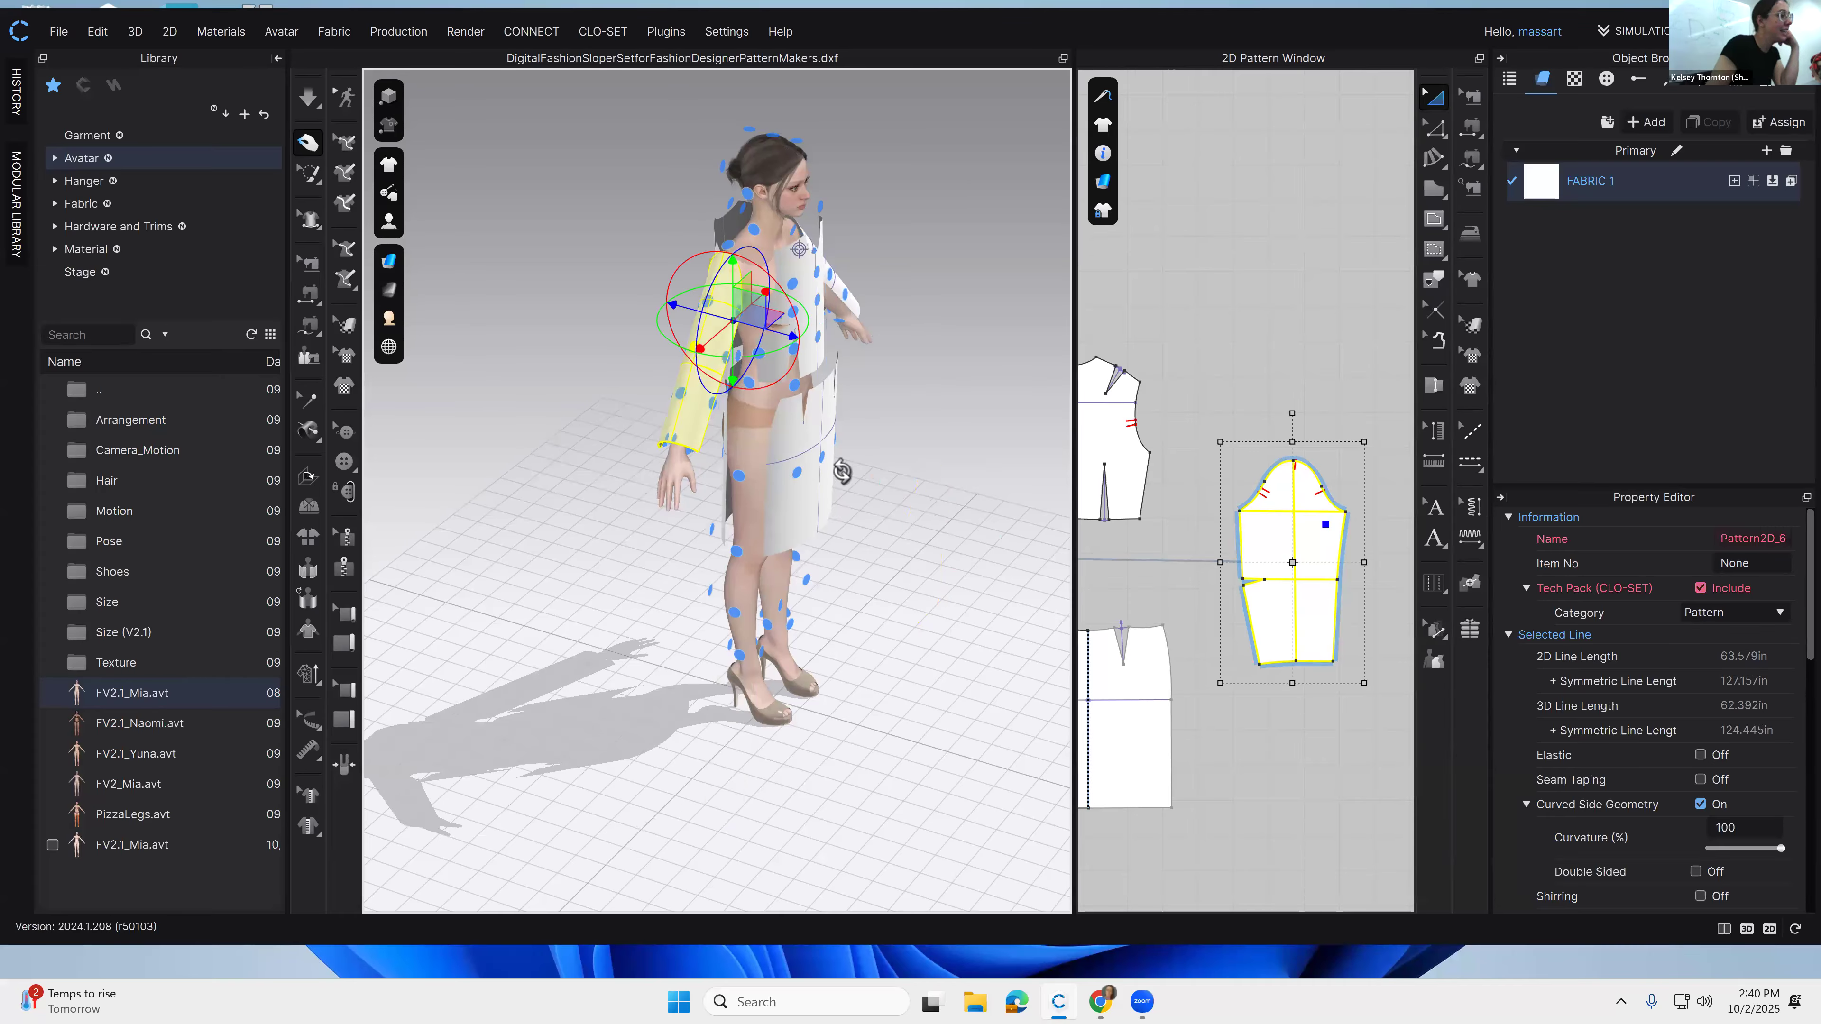
{"action": "left_click", "coordinate": [1328, 357]}
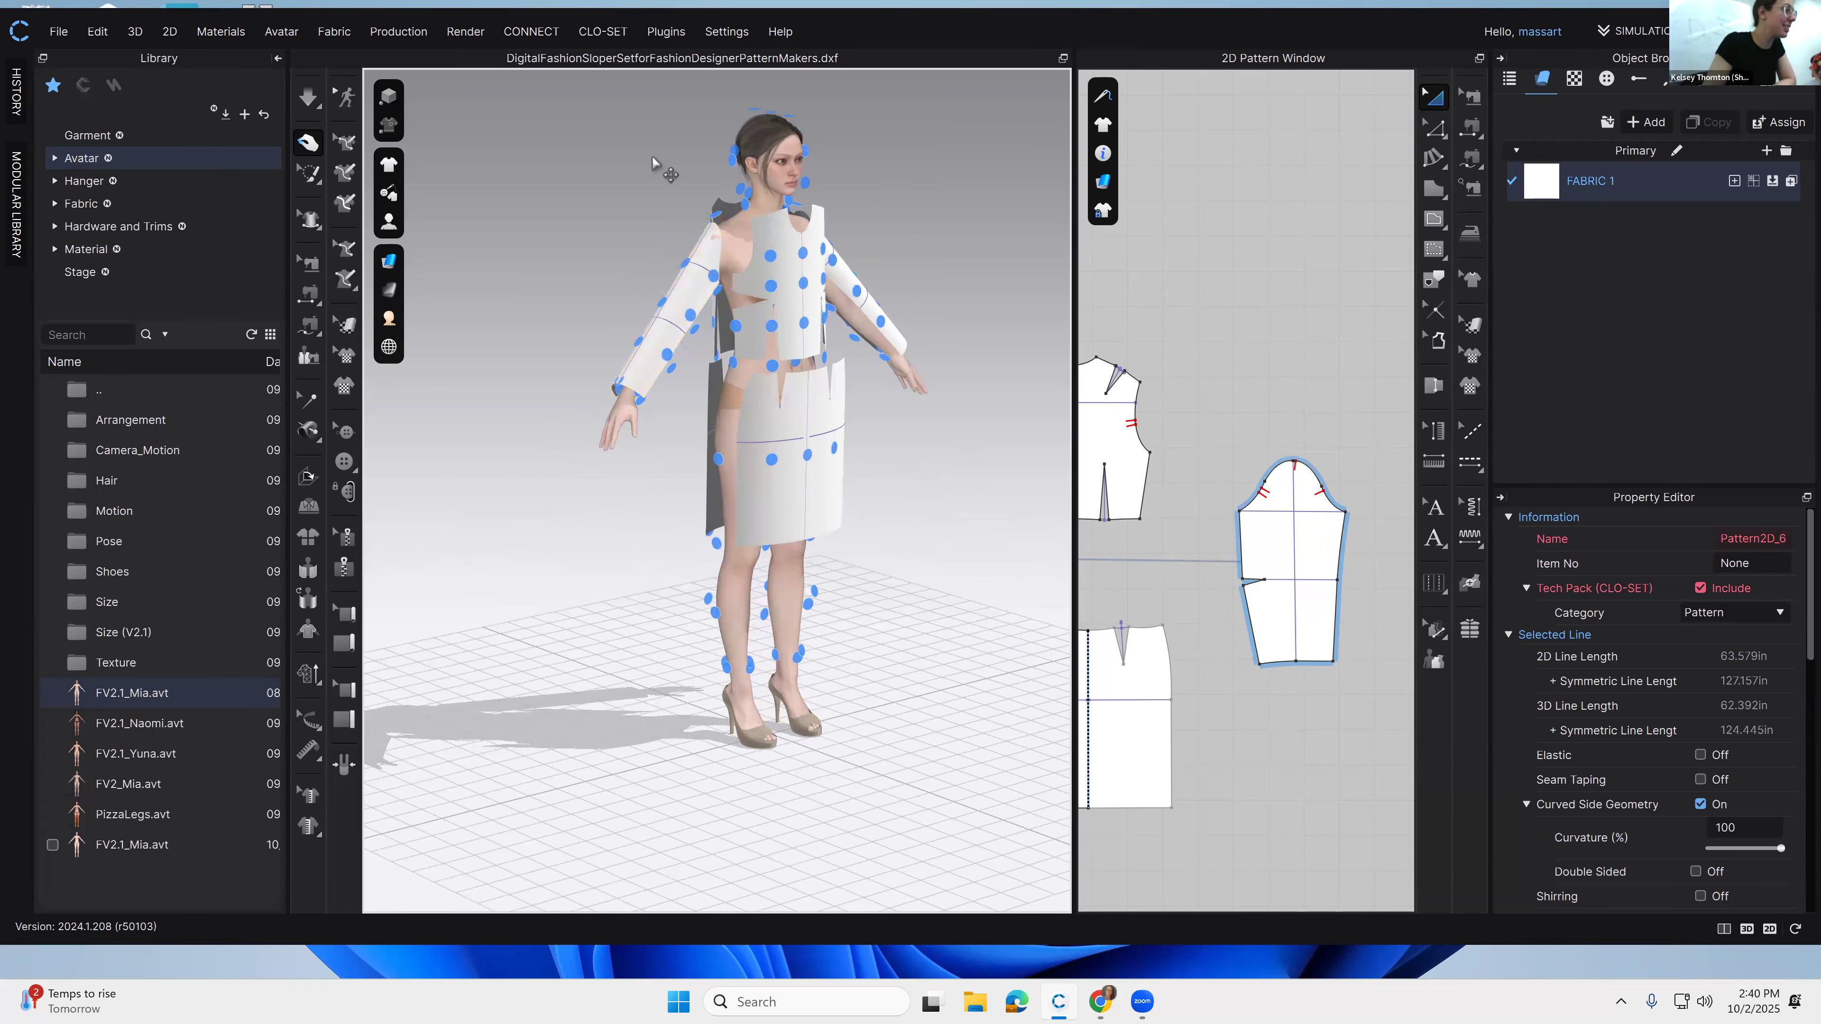
{"action": "left_click", "coordinate": [726, 302]}
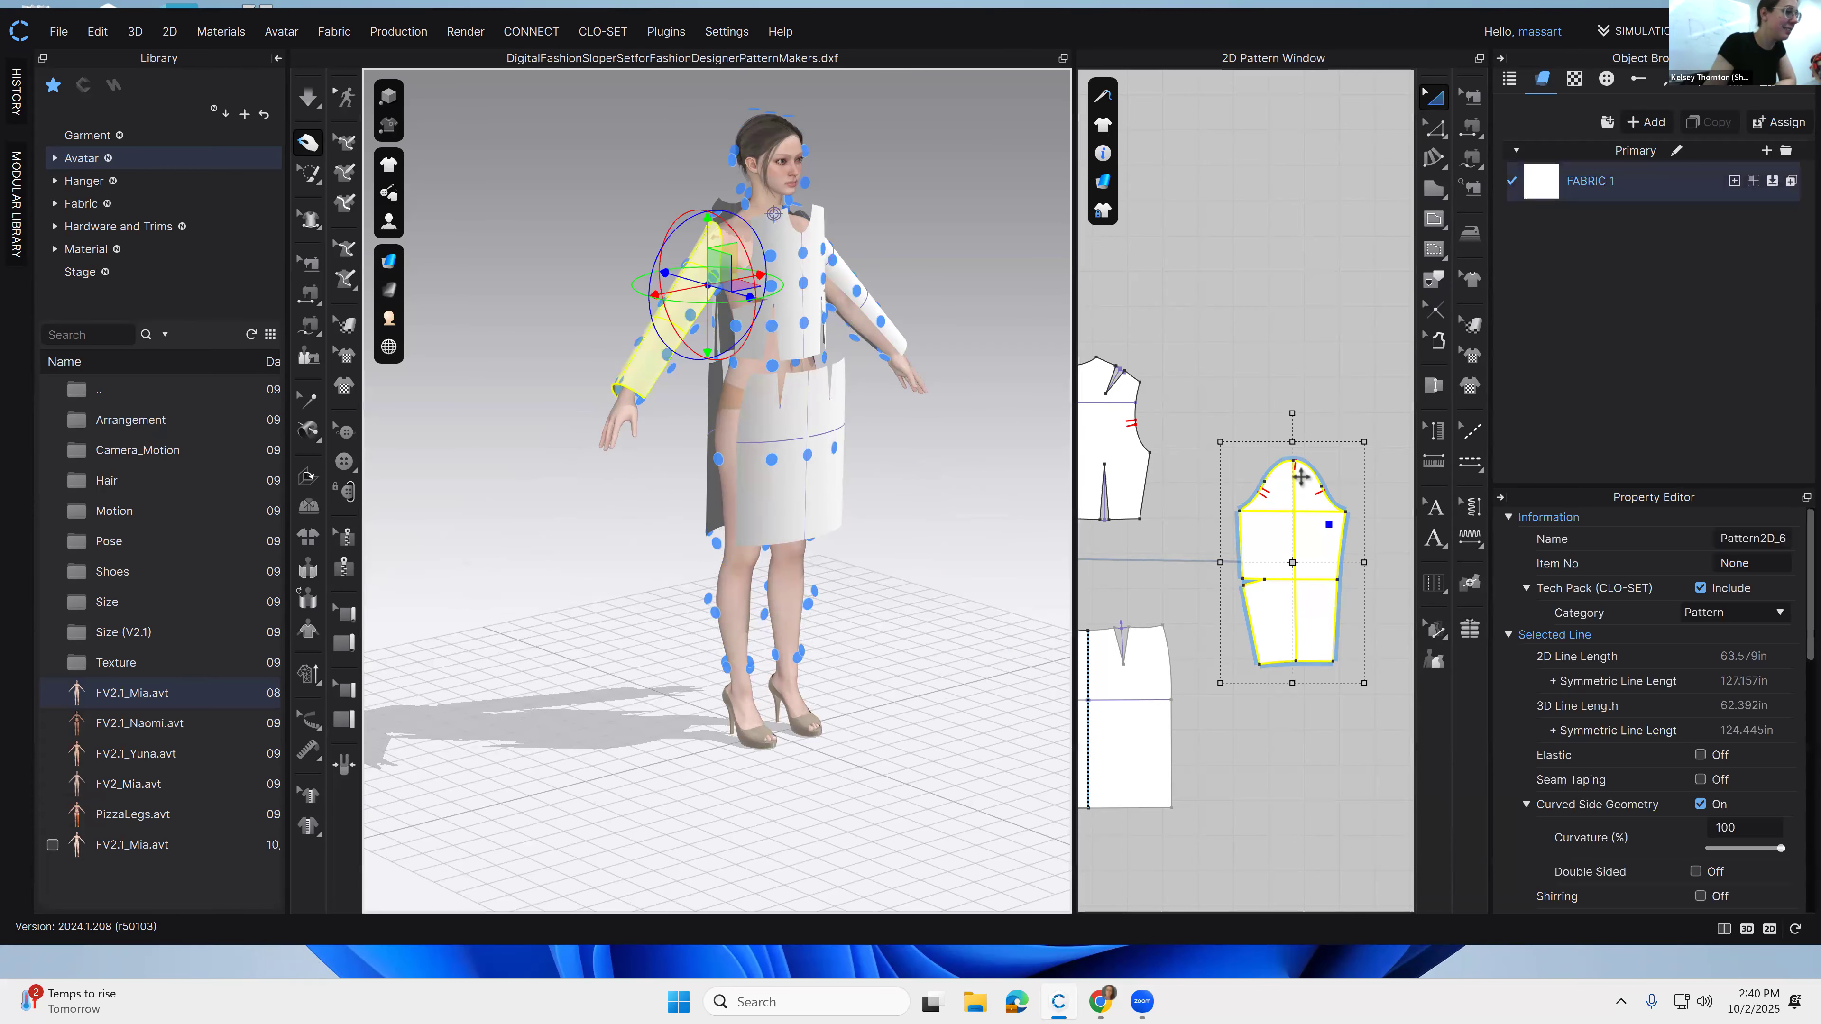
{"action": "left_click", "coordinate": [766, 241]}
Step: Hide the avatar's arrangement points and widen the 2D Pattern Window to fit all bodice, skirt and sleeve pieces
{"action": "scroll", "coordinate": [1187, 653], "scroll_direction": "down", "scroll_amount": 3}
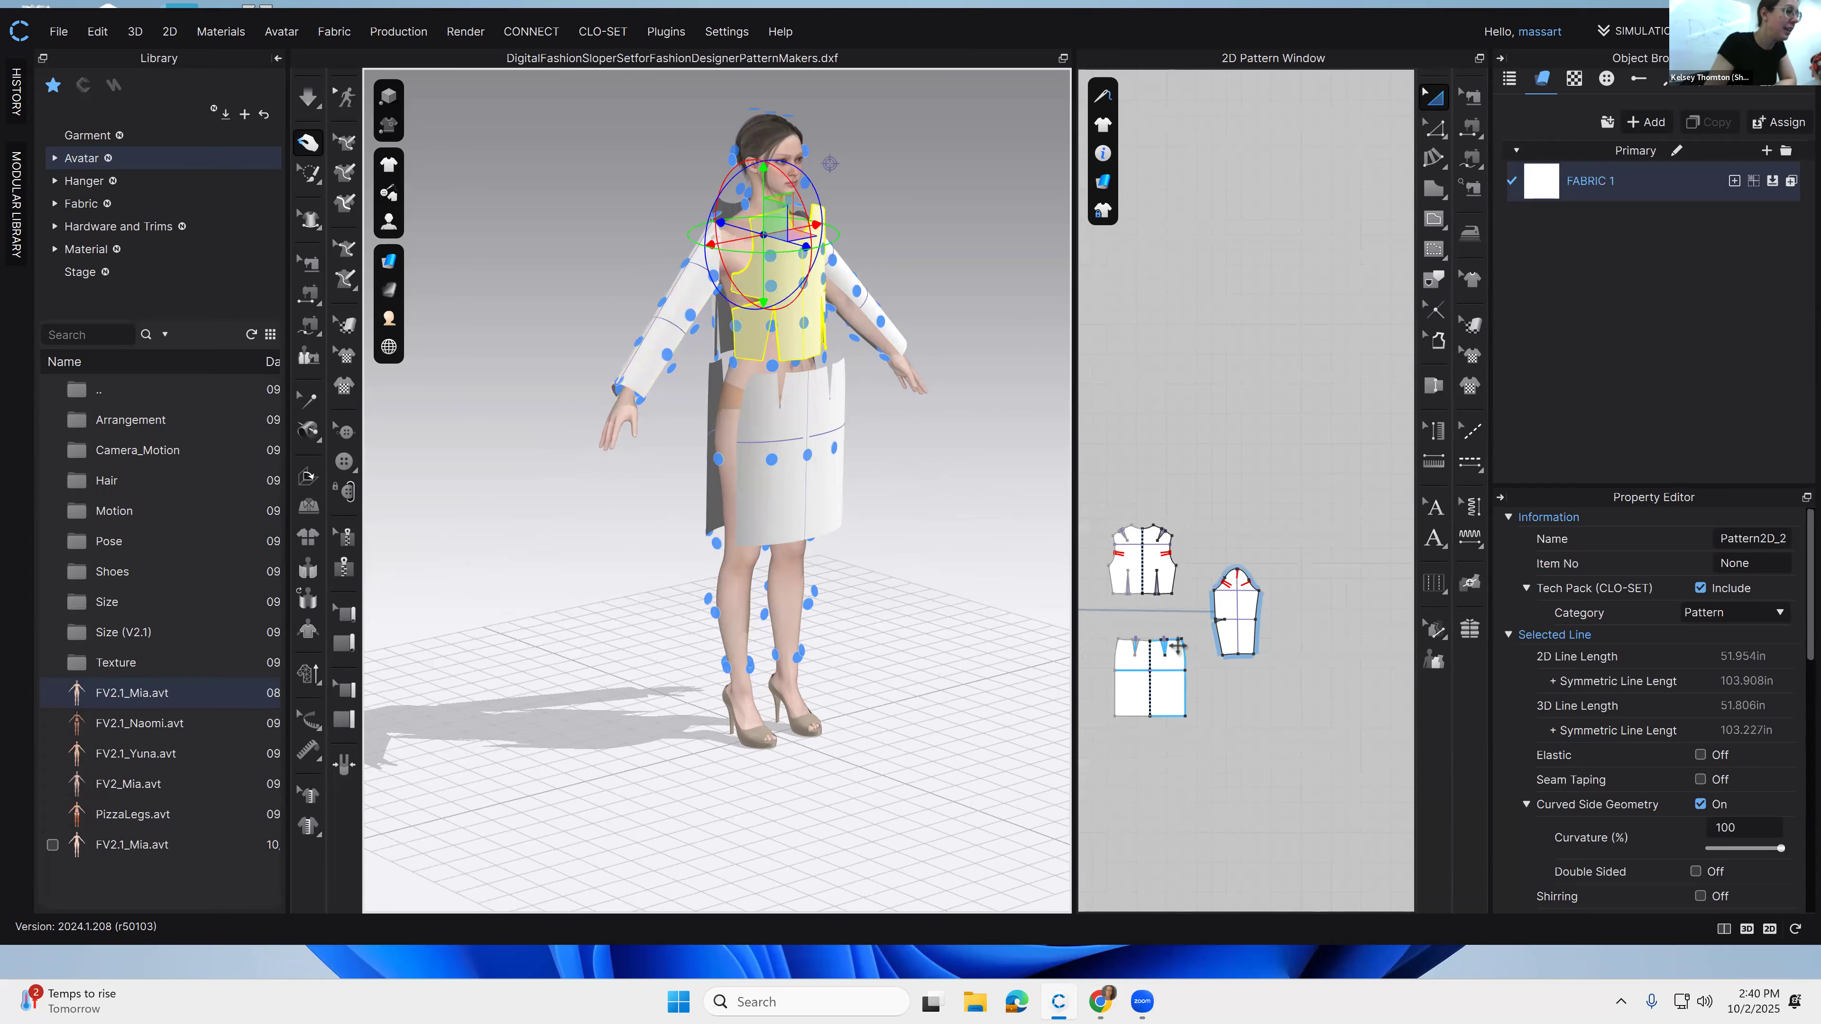
{"action": "middle_click_drag", "start_coordinate": [1187, 654], "coordinate": [1258, 575]}
{"action": "scroll", "coordinate": [1258, 567], "scroll_direction": "down", "scroll_amount": 2}
{"action": "scroll", "coordinate": [1257, 560], "scroll_direction": "up", "scroll_amount": 3}
{"action": "mouse_move", "coordinate": [396, 225]}
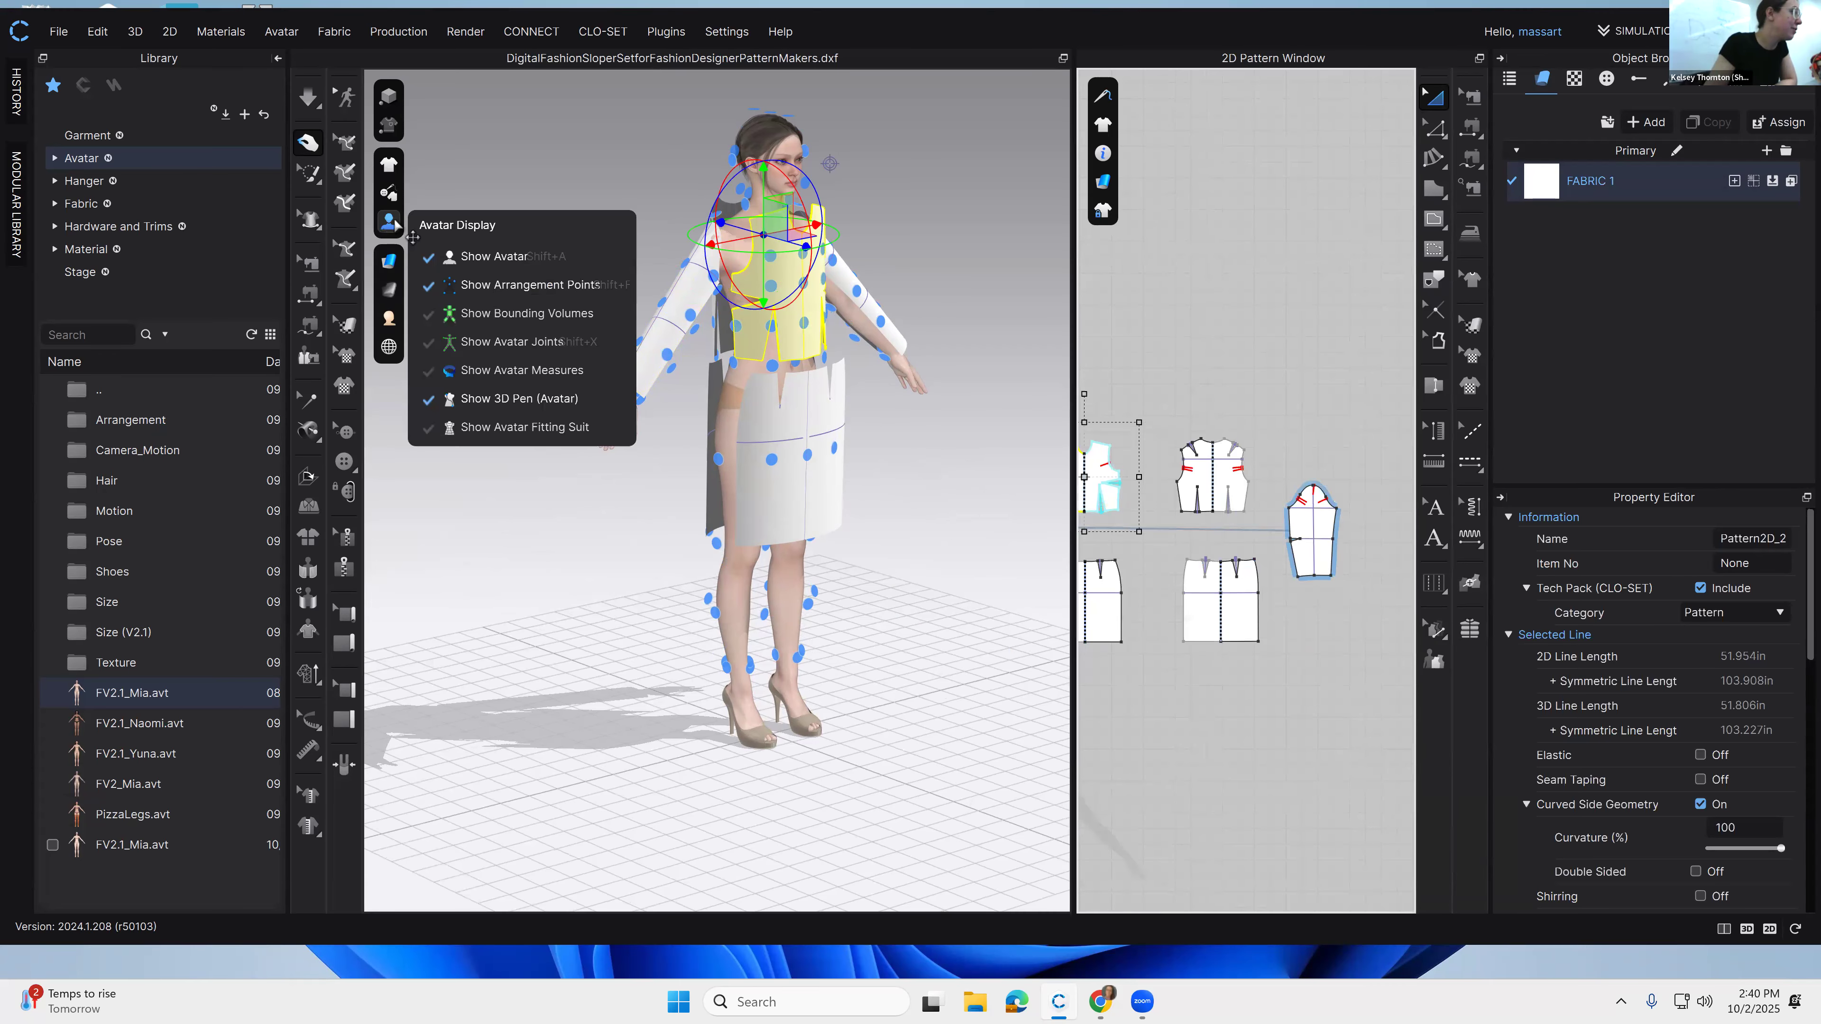
{"action": "left_click", "coordinate": [477, 285]}
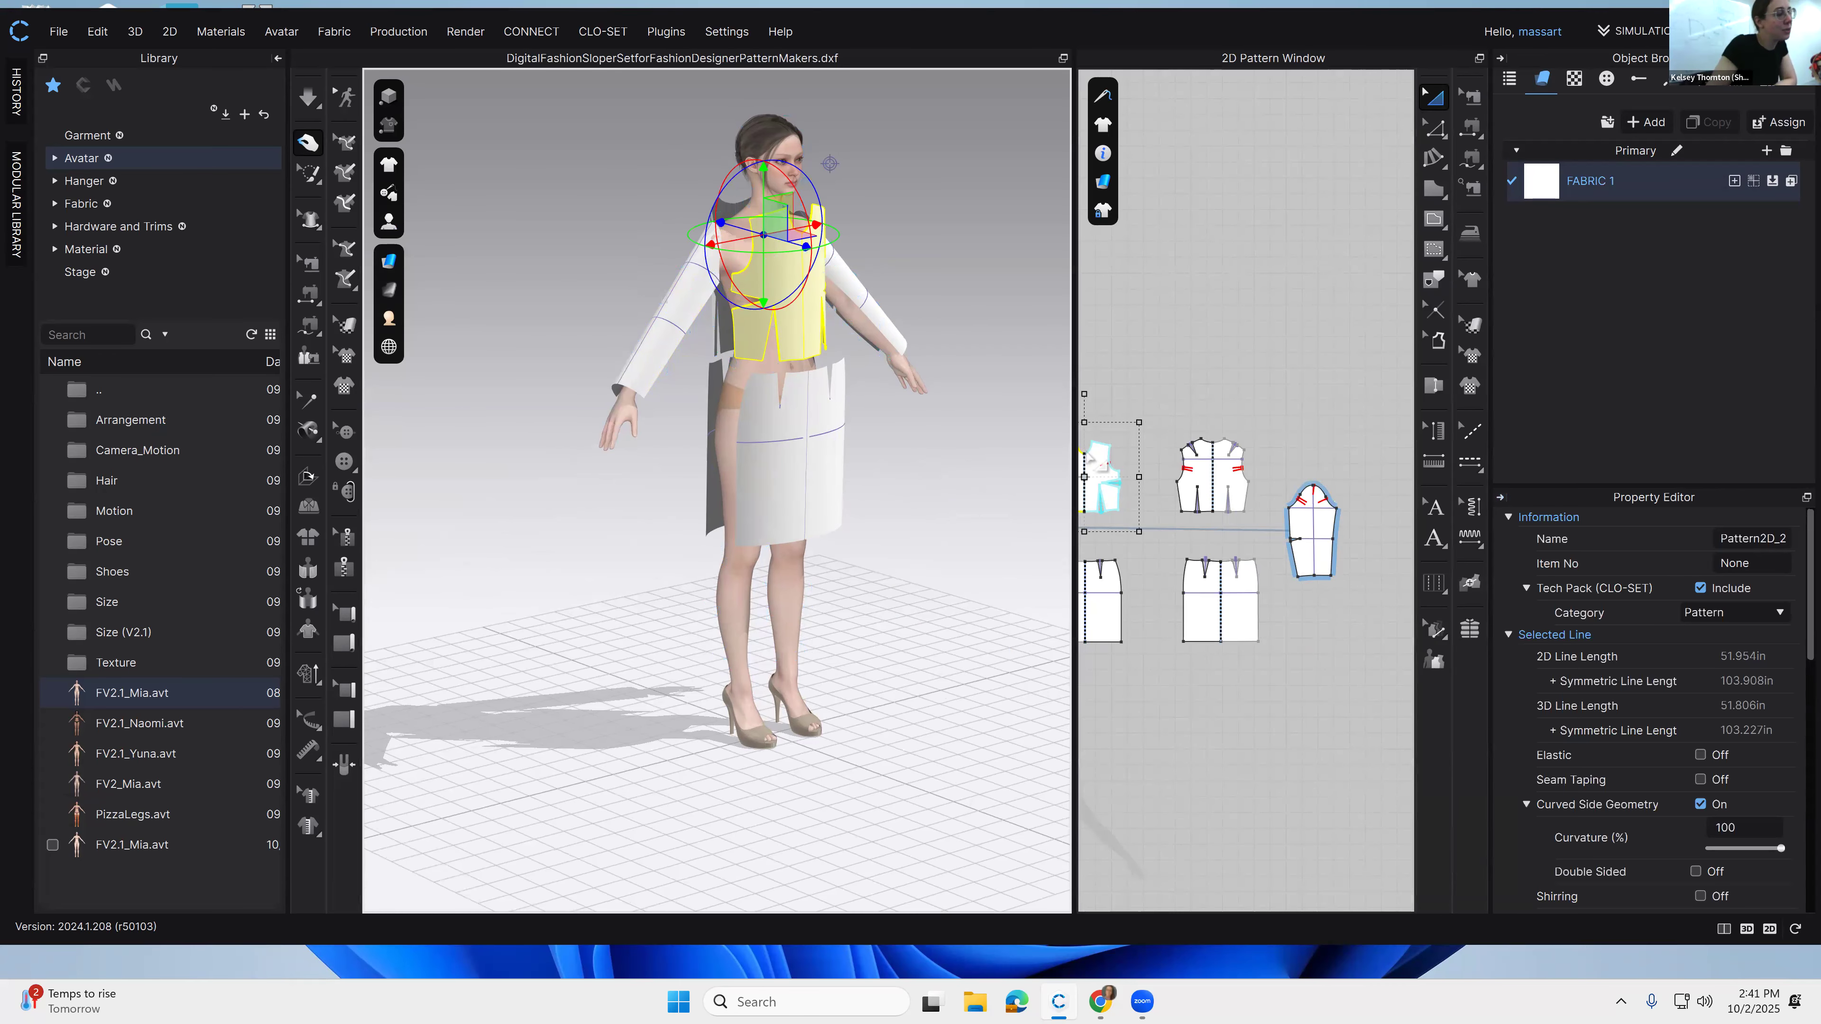
{"action": "left_click_drag", "start_coordinate": [1073, 453], "coordinate": [795, 458]}
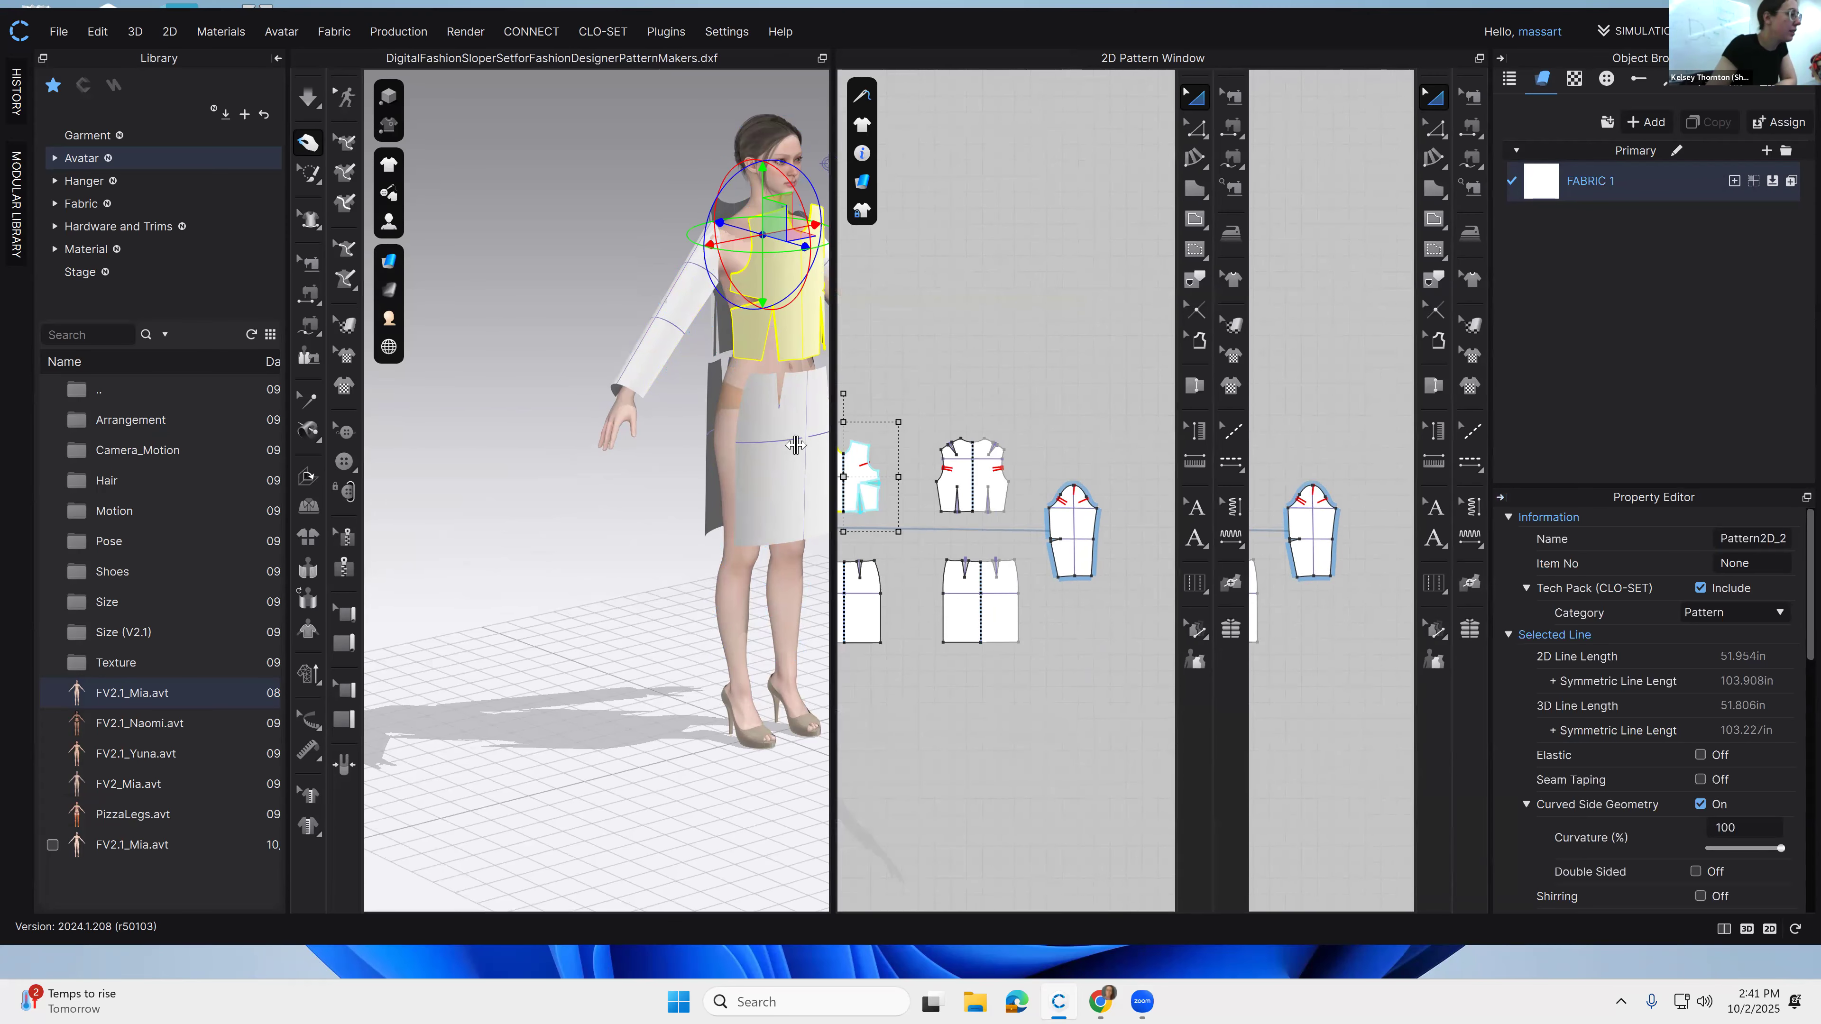
{"action": "middle_click_drag", "start_coordinate": [1050, 615], "coordinate": [1207, 550]}
{"action": "scroll", "coordinate": [1207, 551], "scroll_direction": "down", "scroll_amount": 2}
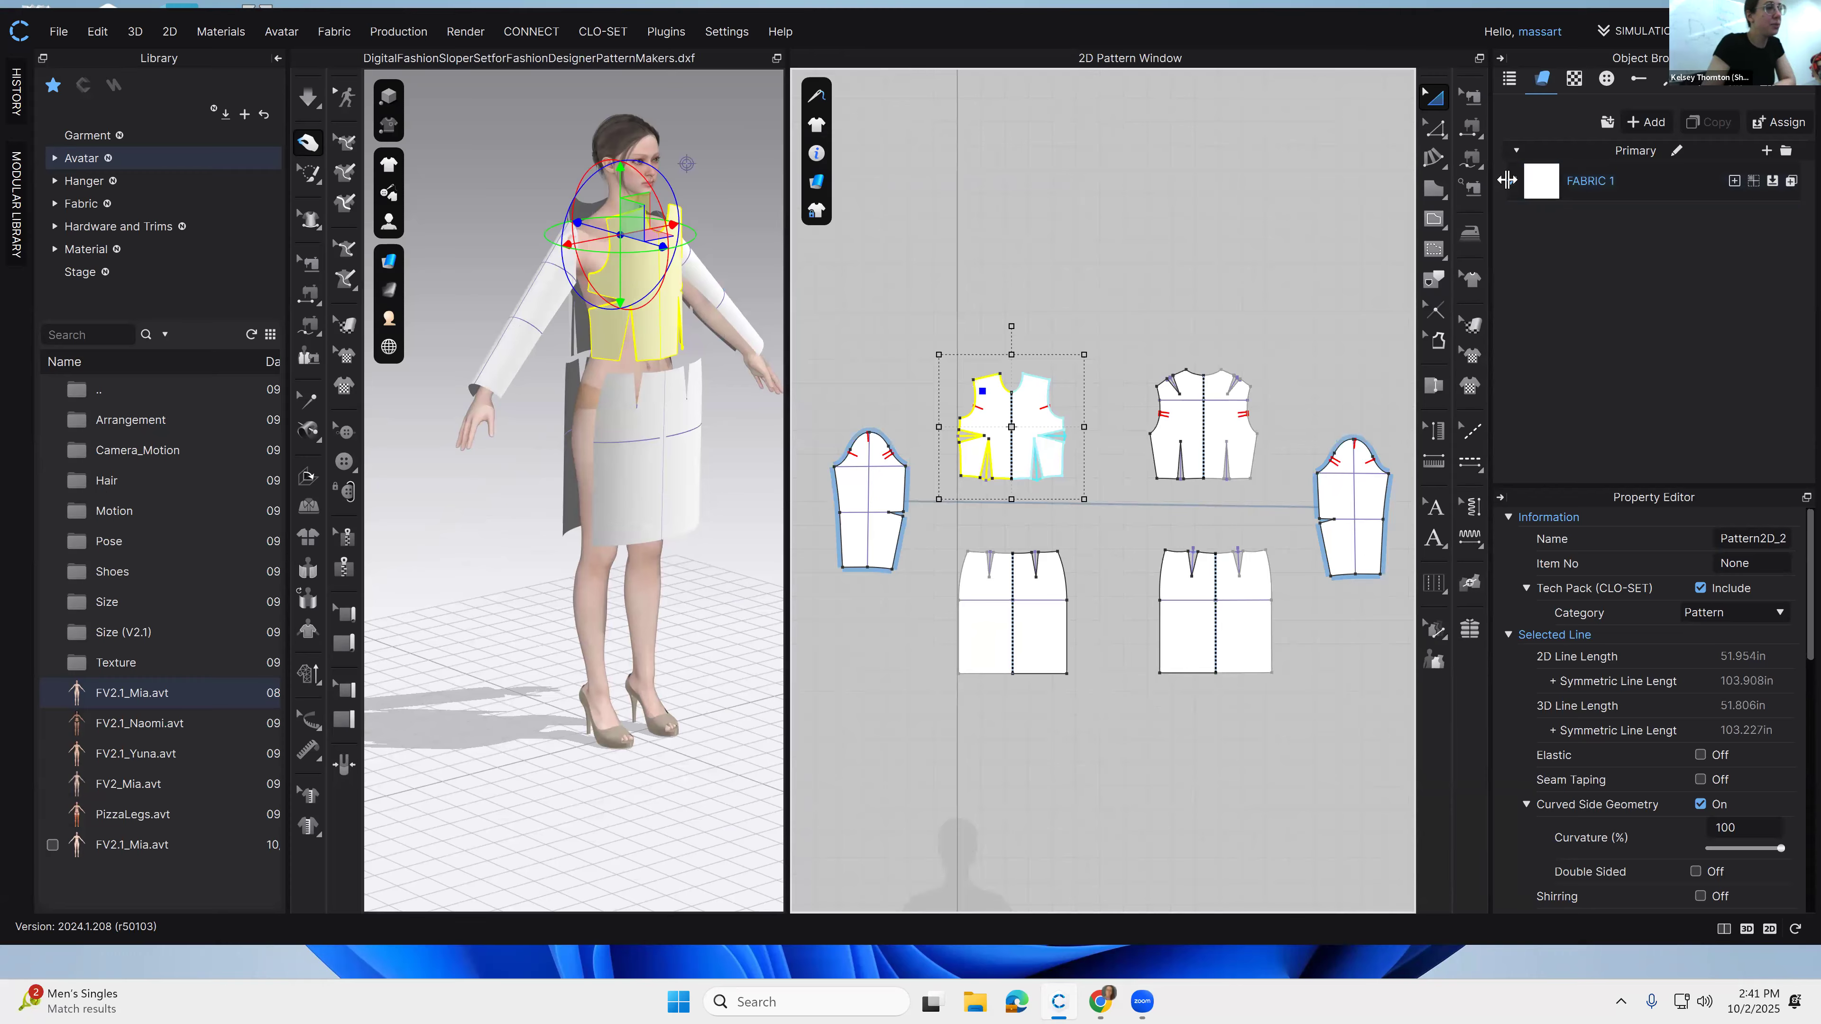
{"action": "left_click", "coordinate": [817, 210]}
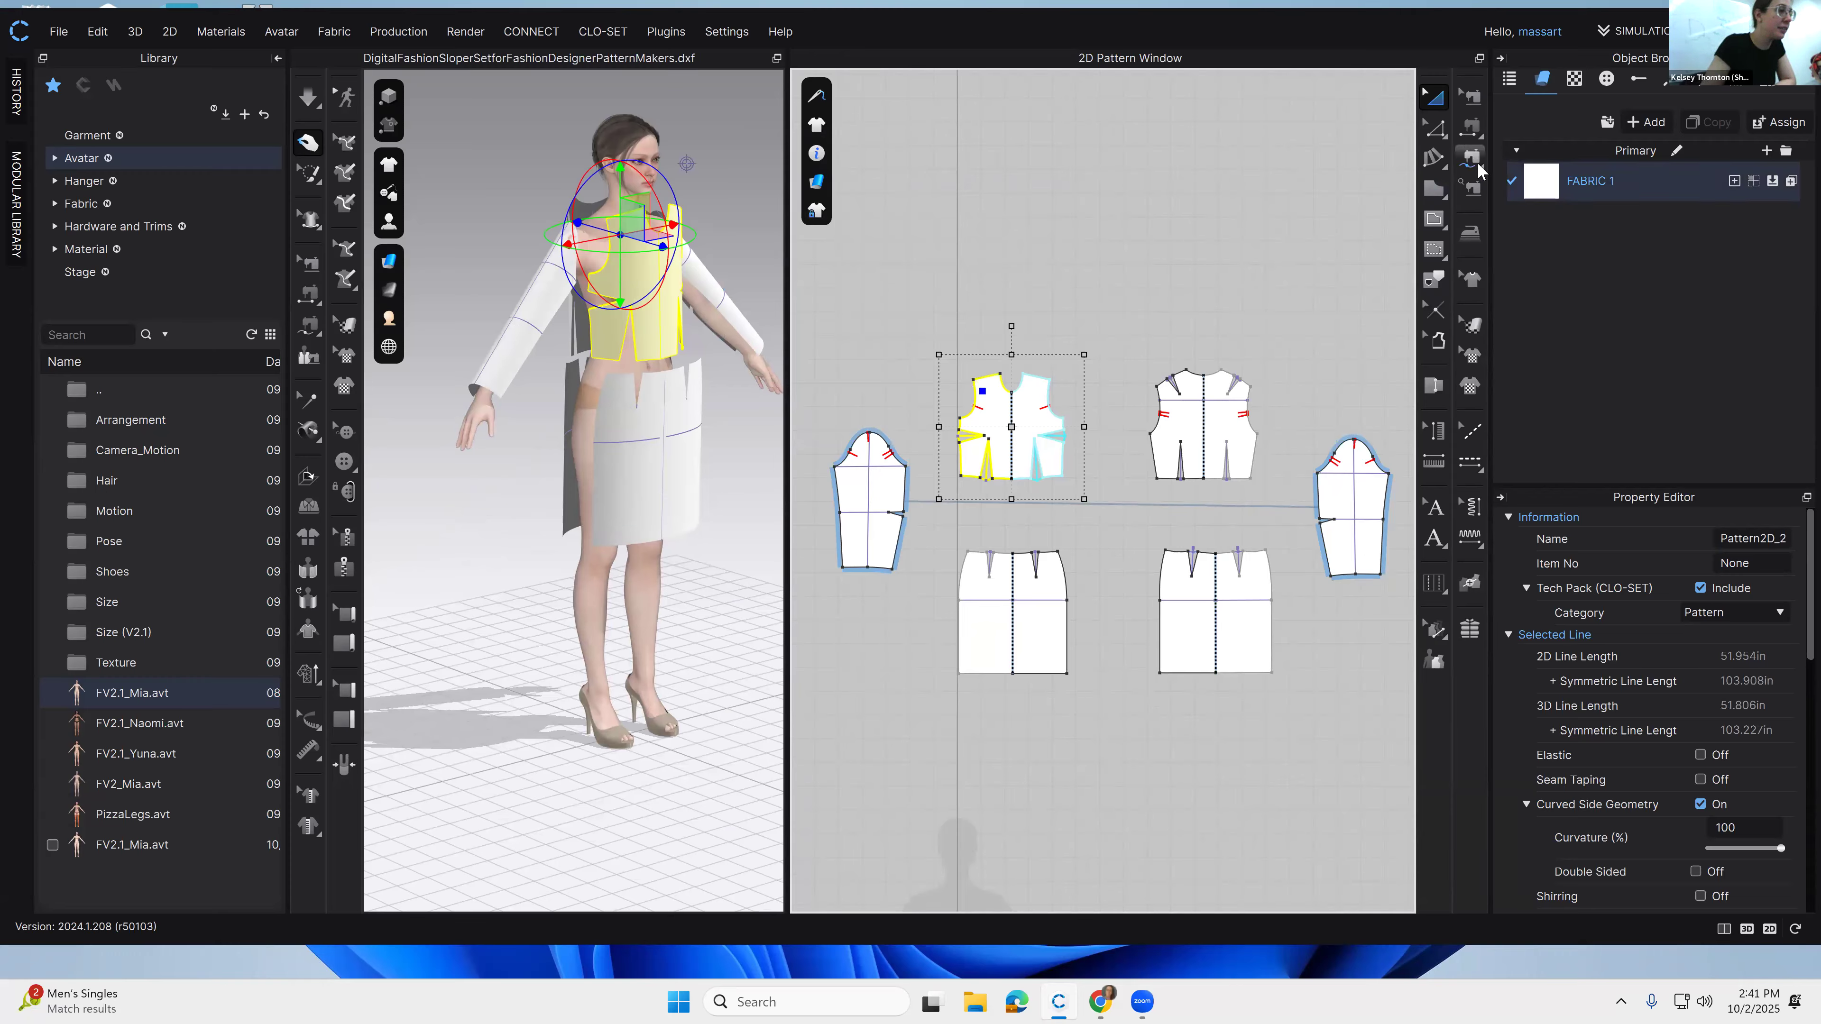
Step: Sew the two legs of the front bodice's waist dart together with Segment Sewing, starting both from the waist end
{"action": "left_click", "coordinate": [1471, 134]}
{"action": "middle_click_drag", "start_coordinate": [1004, 543], "coordinate": [1101, 508]}
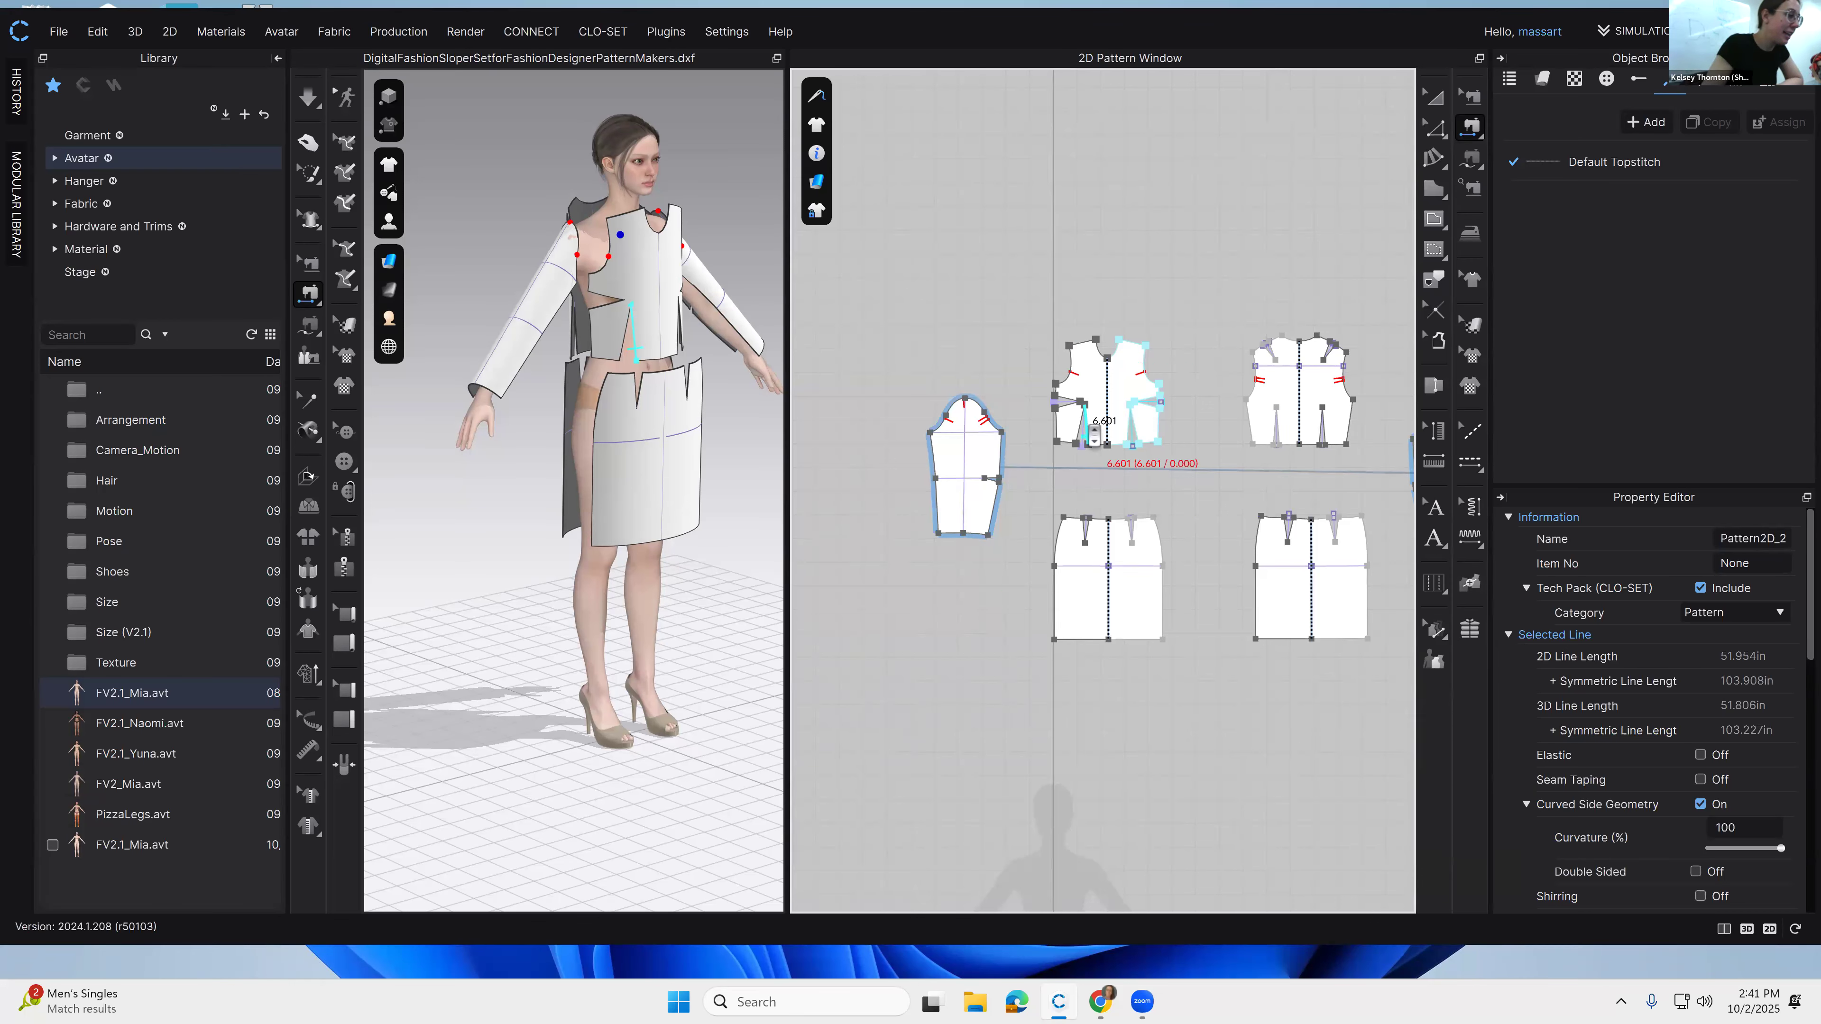
{"action": "scroll", "coordinate": [1093, 435], "scroll_direction": "up", "scroll_amount": 3}
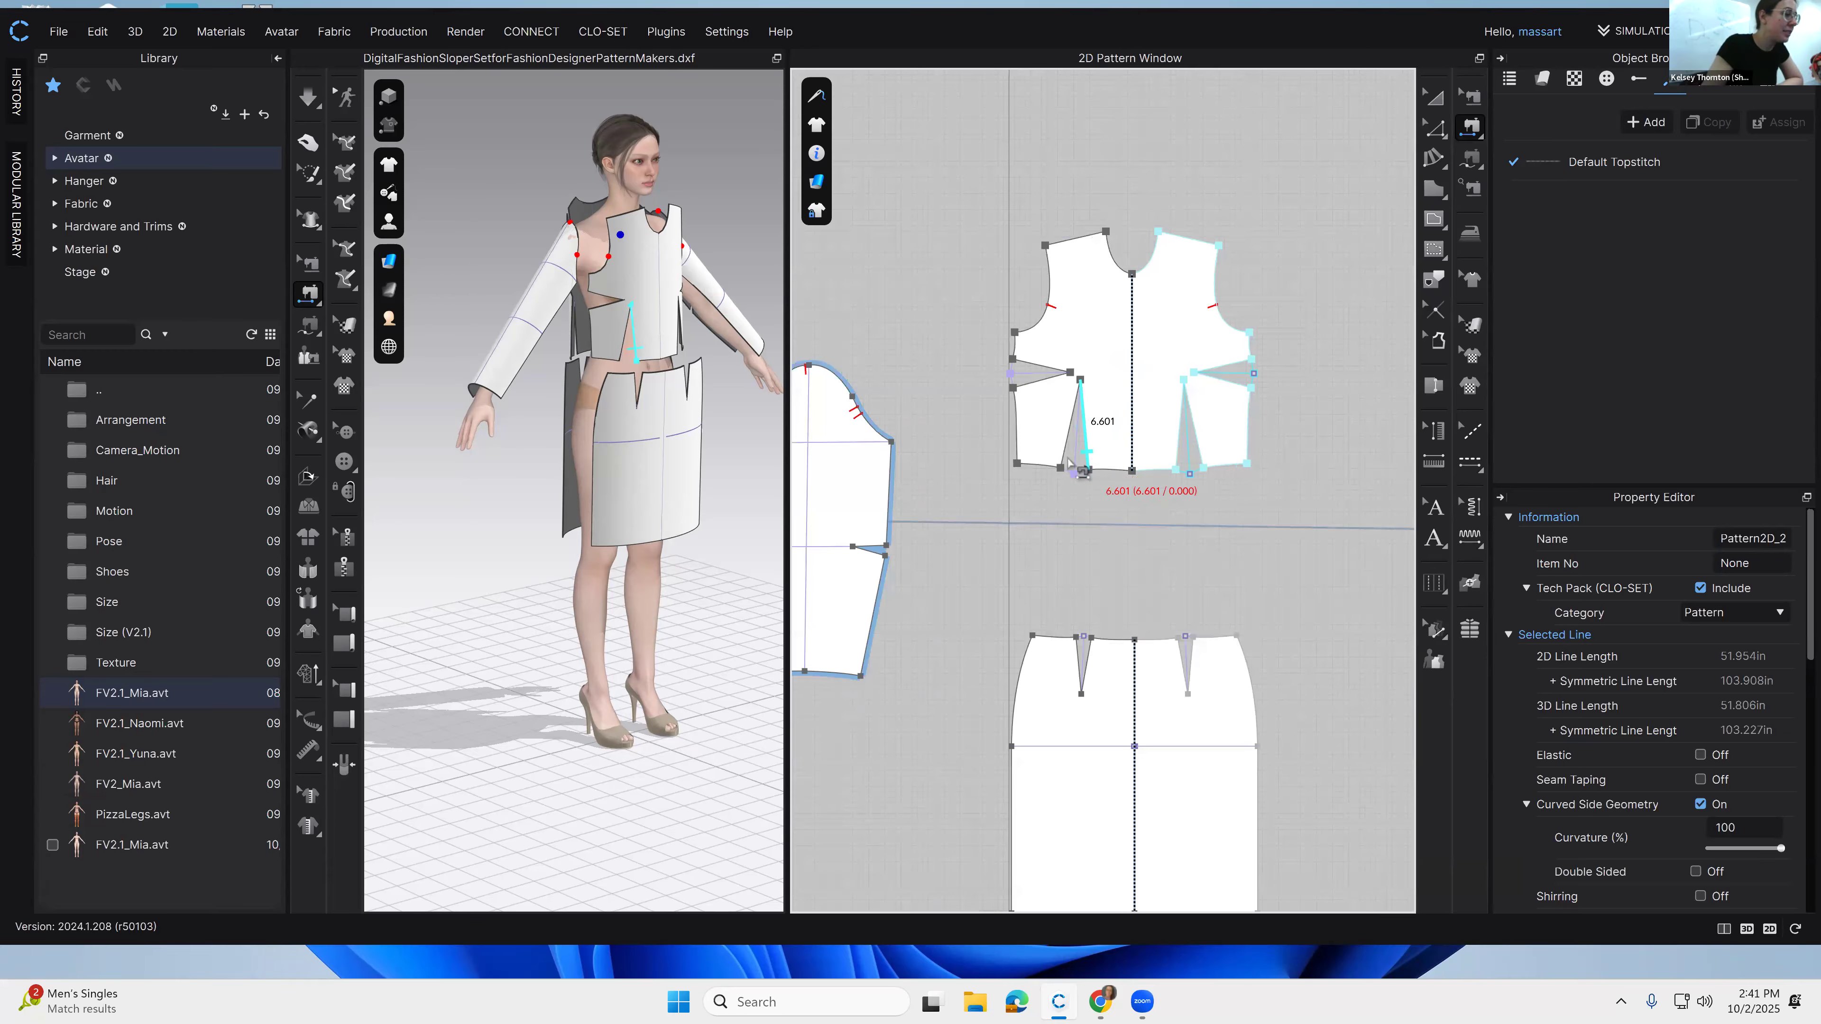
{"action": "left_click", "coordinate": [1087, 463]}
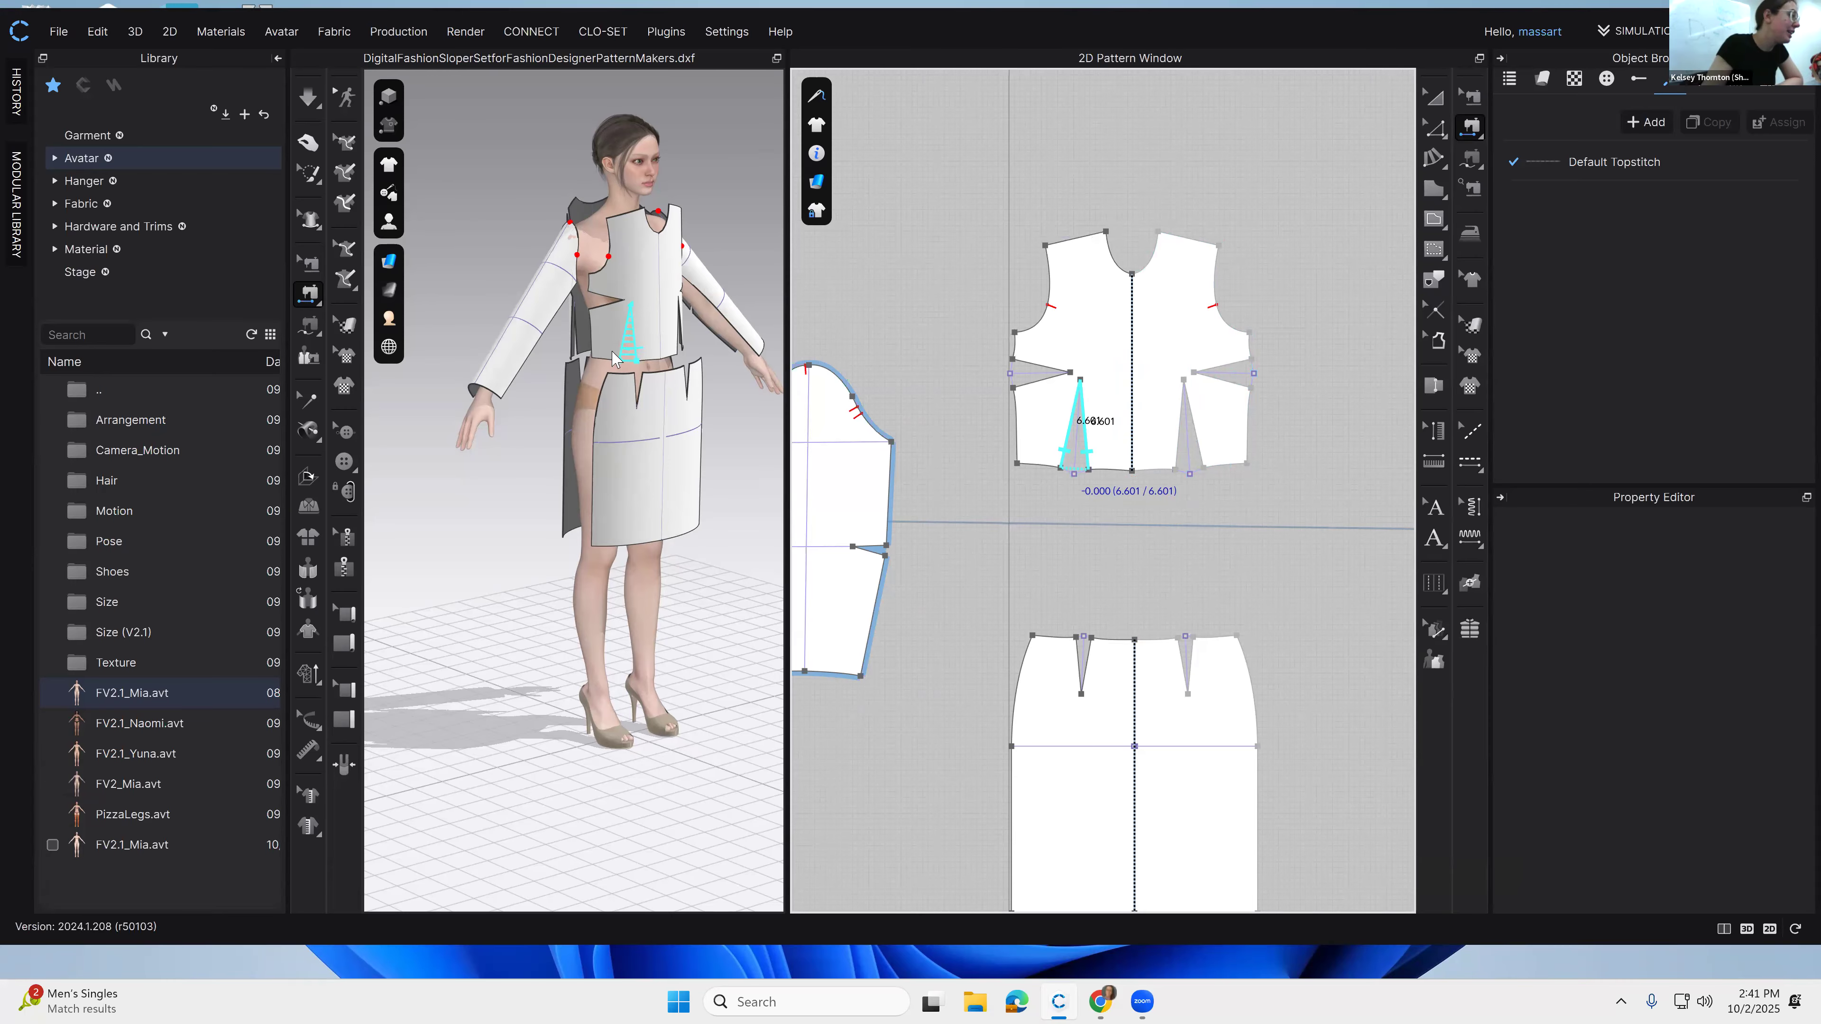
{"action": "left_click", "coordinate": [638, 367]}
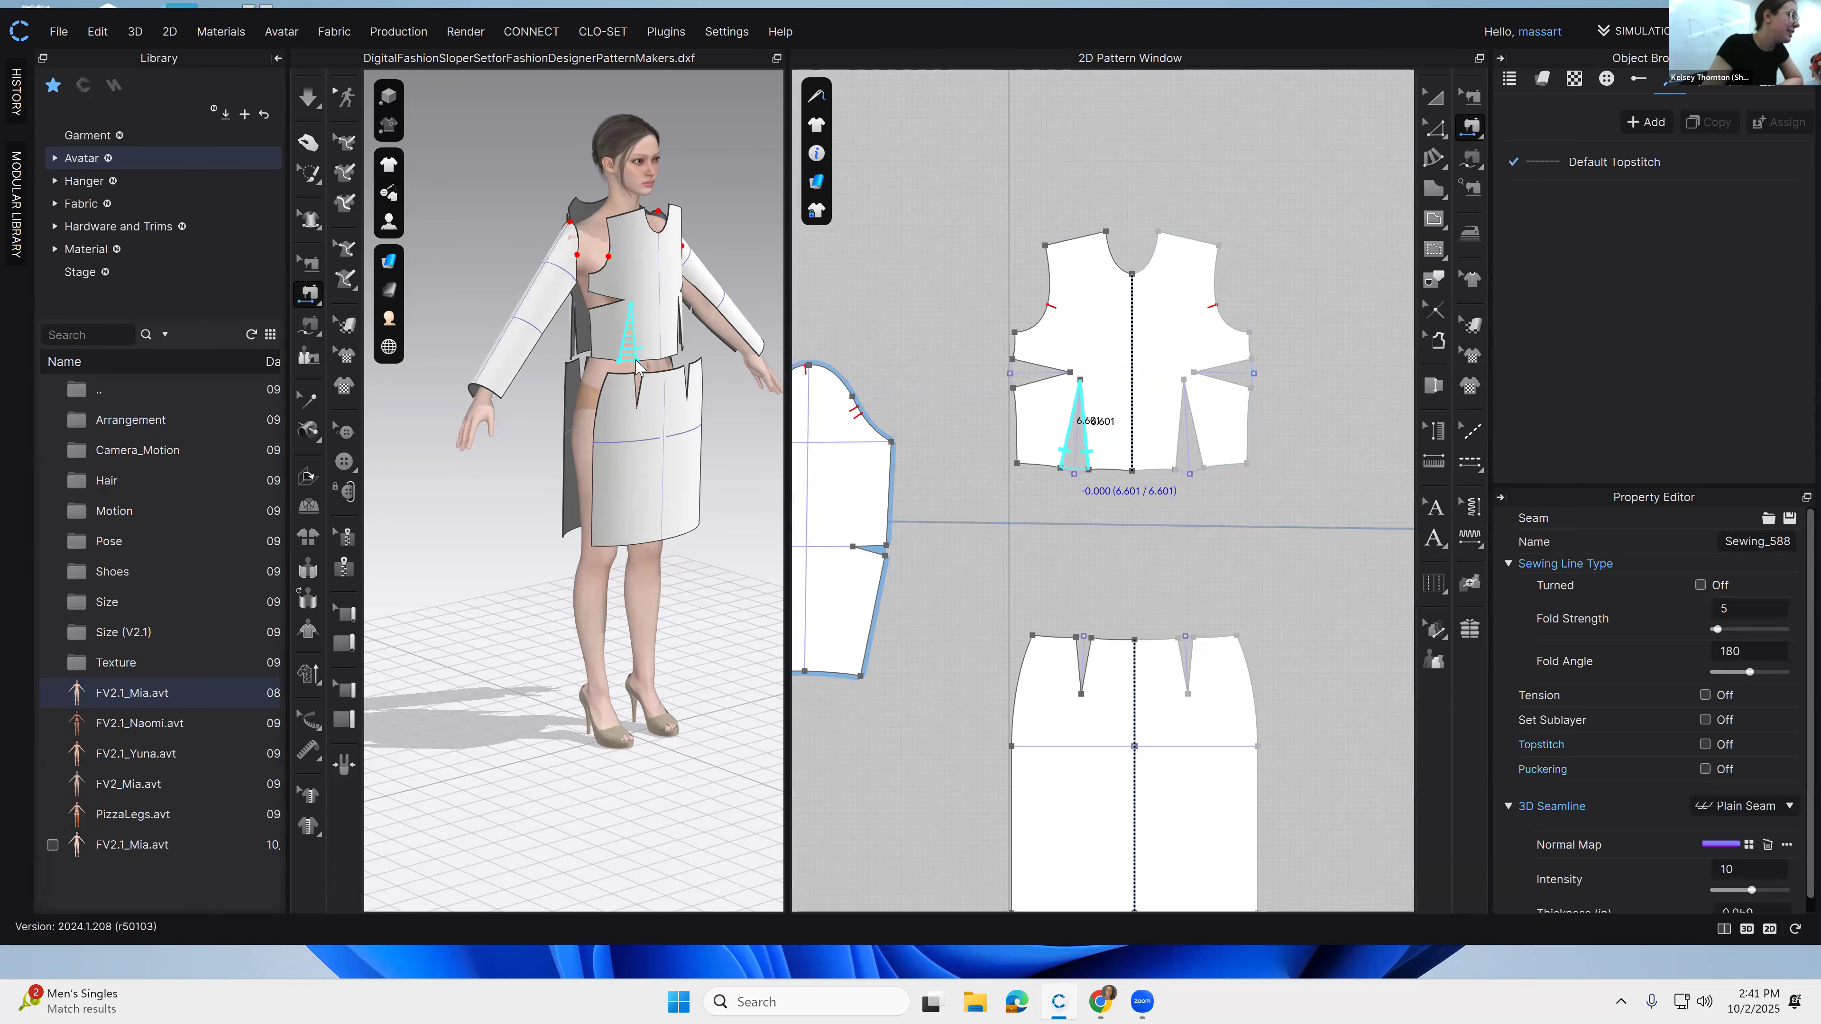
{"action": "left_click", "coordinate": [1091, 459]}
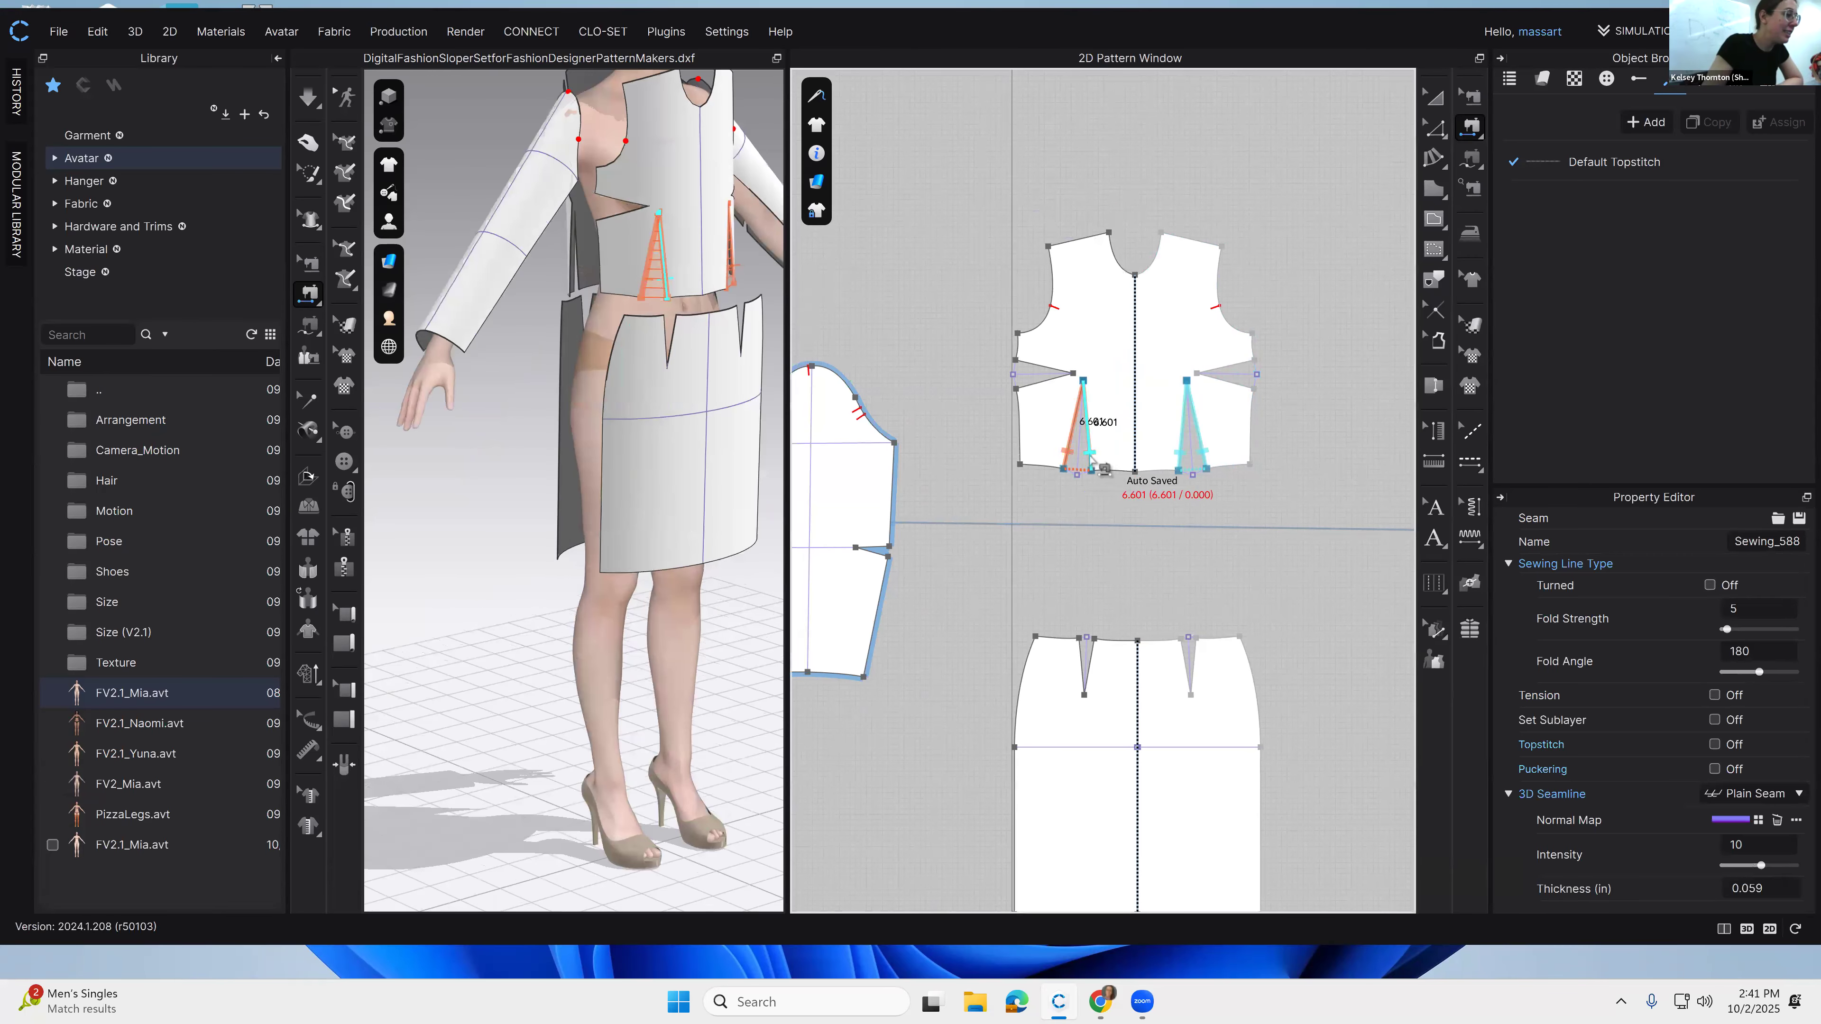
{"action": "left_click", "coordinate": [1068, 456]}
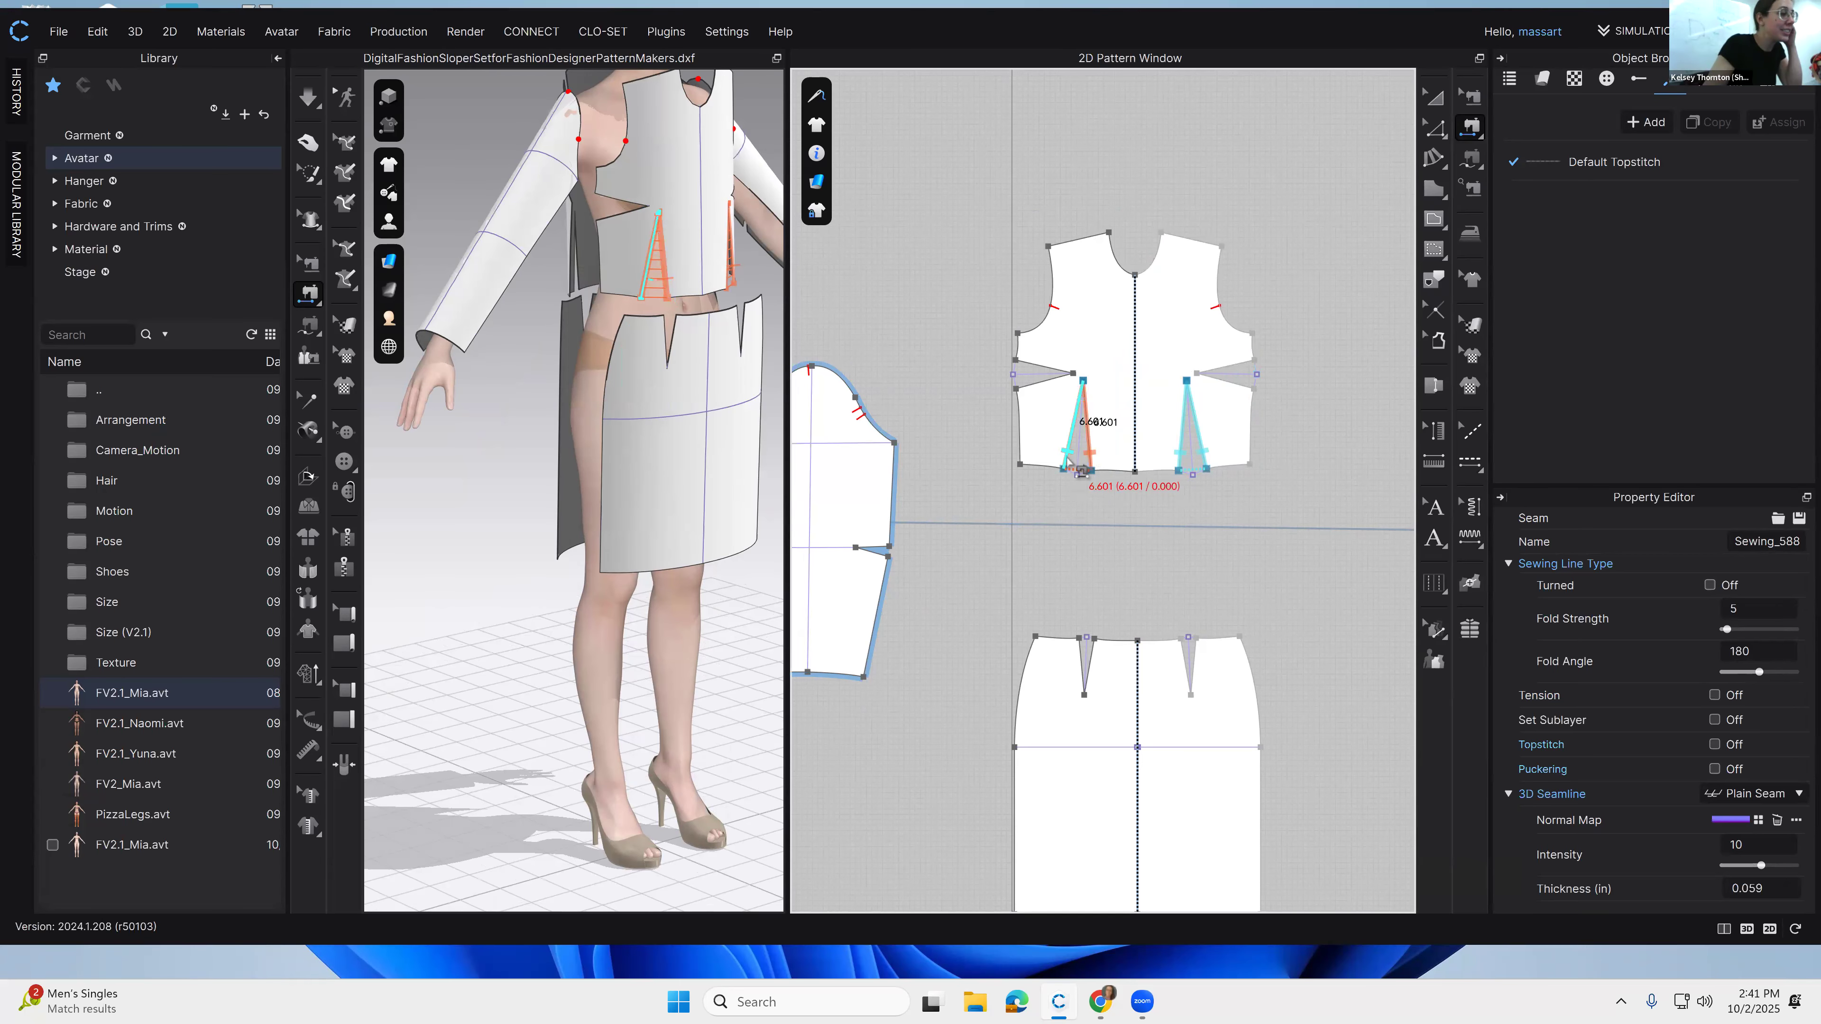
Step: Sew the two legs of the front skirt's waist dart together, starting both from the waist end
{"action": "scroll", "coordinate": [1108, 560], "scroll_direction": "up", "scroll_amount": 3}
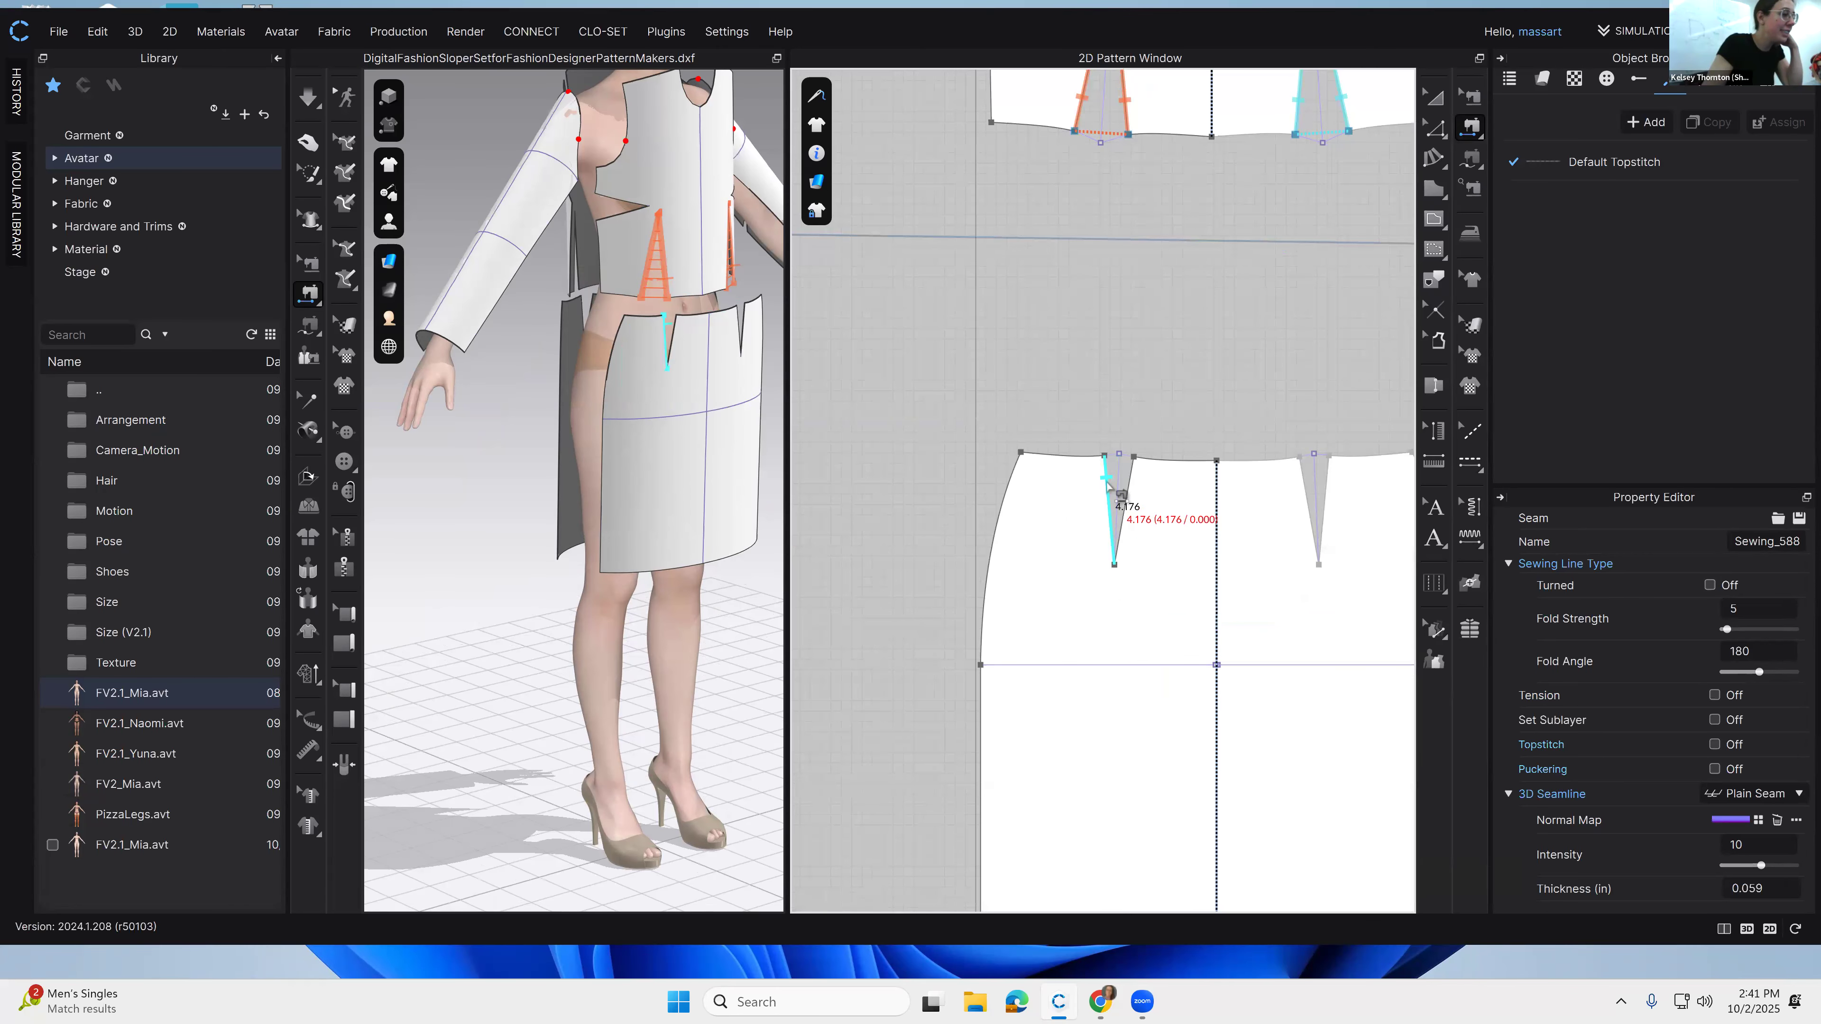
{"action": "left_click", "coordinate": [1102, 486]}
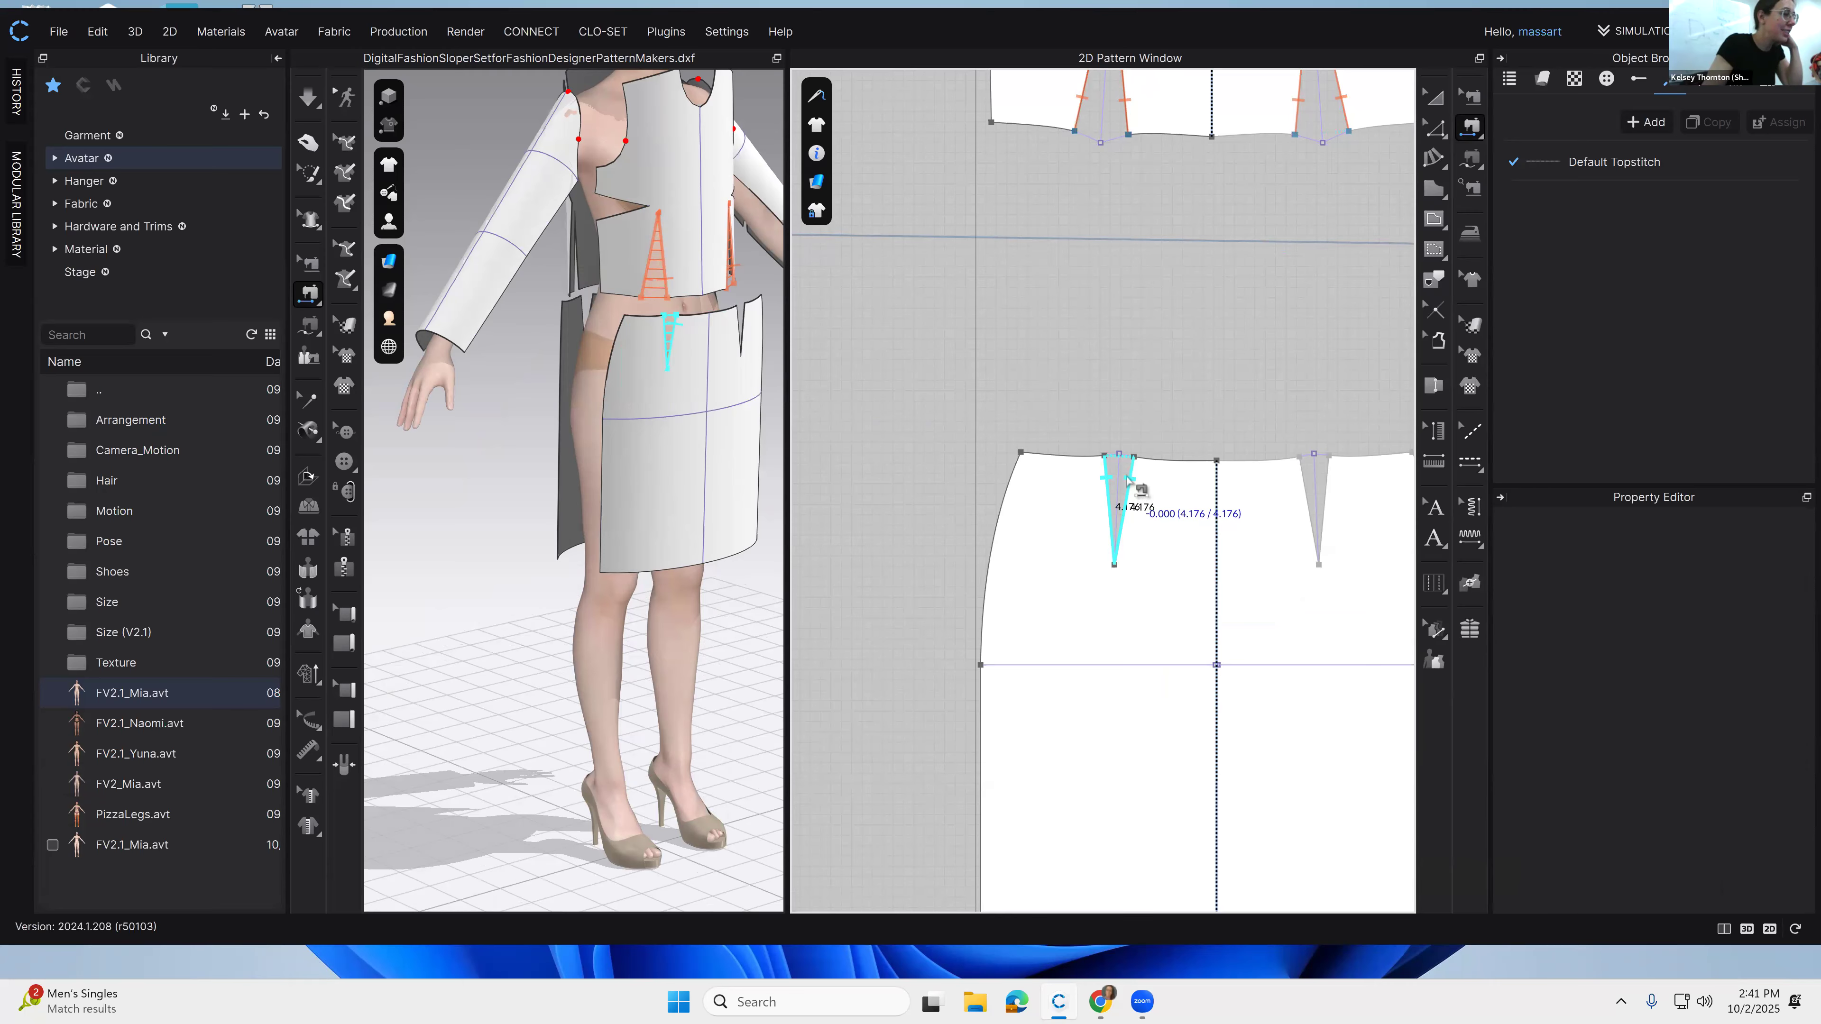
{"action": "left_click", "coordinate": [1127, 480]}
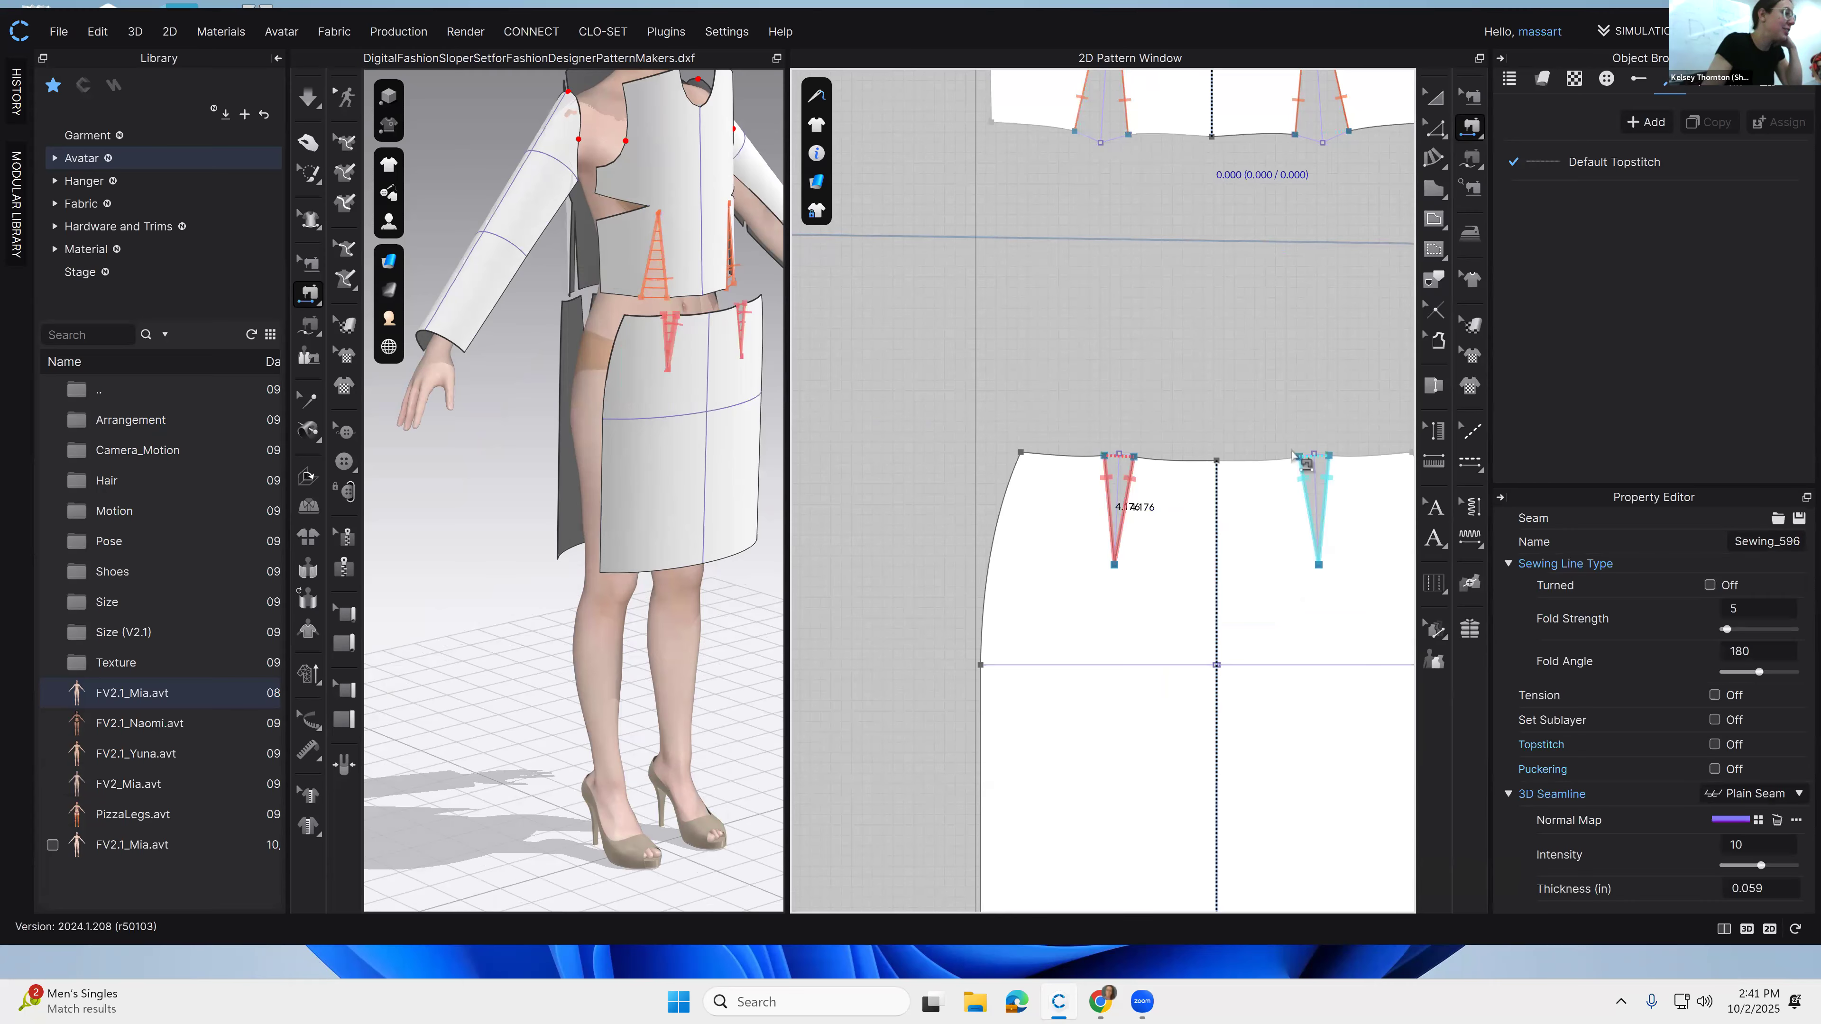
Step: Sew the back skirt's waist dart legs together, starting one leg at the waist and the other at the dart point
{"action": "scroll", "coordinate": [1251, 439], "scroll_direction": "down", "scroll_amount": 3}
{"action": "scroll", "coordinate": [1290, 441], "scroll_direction": "up", "scroll_amount": 3}
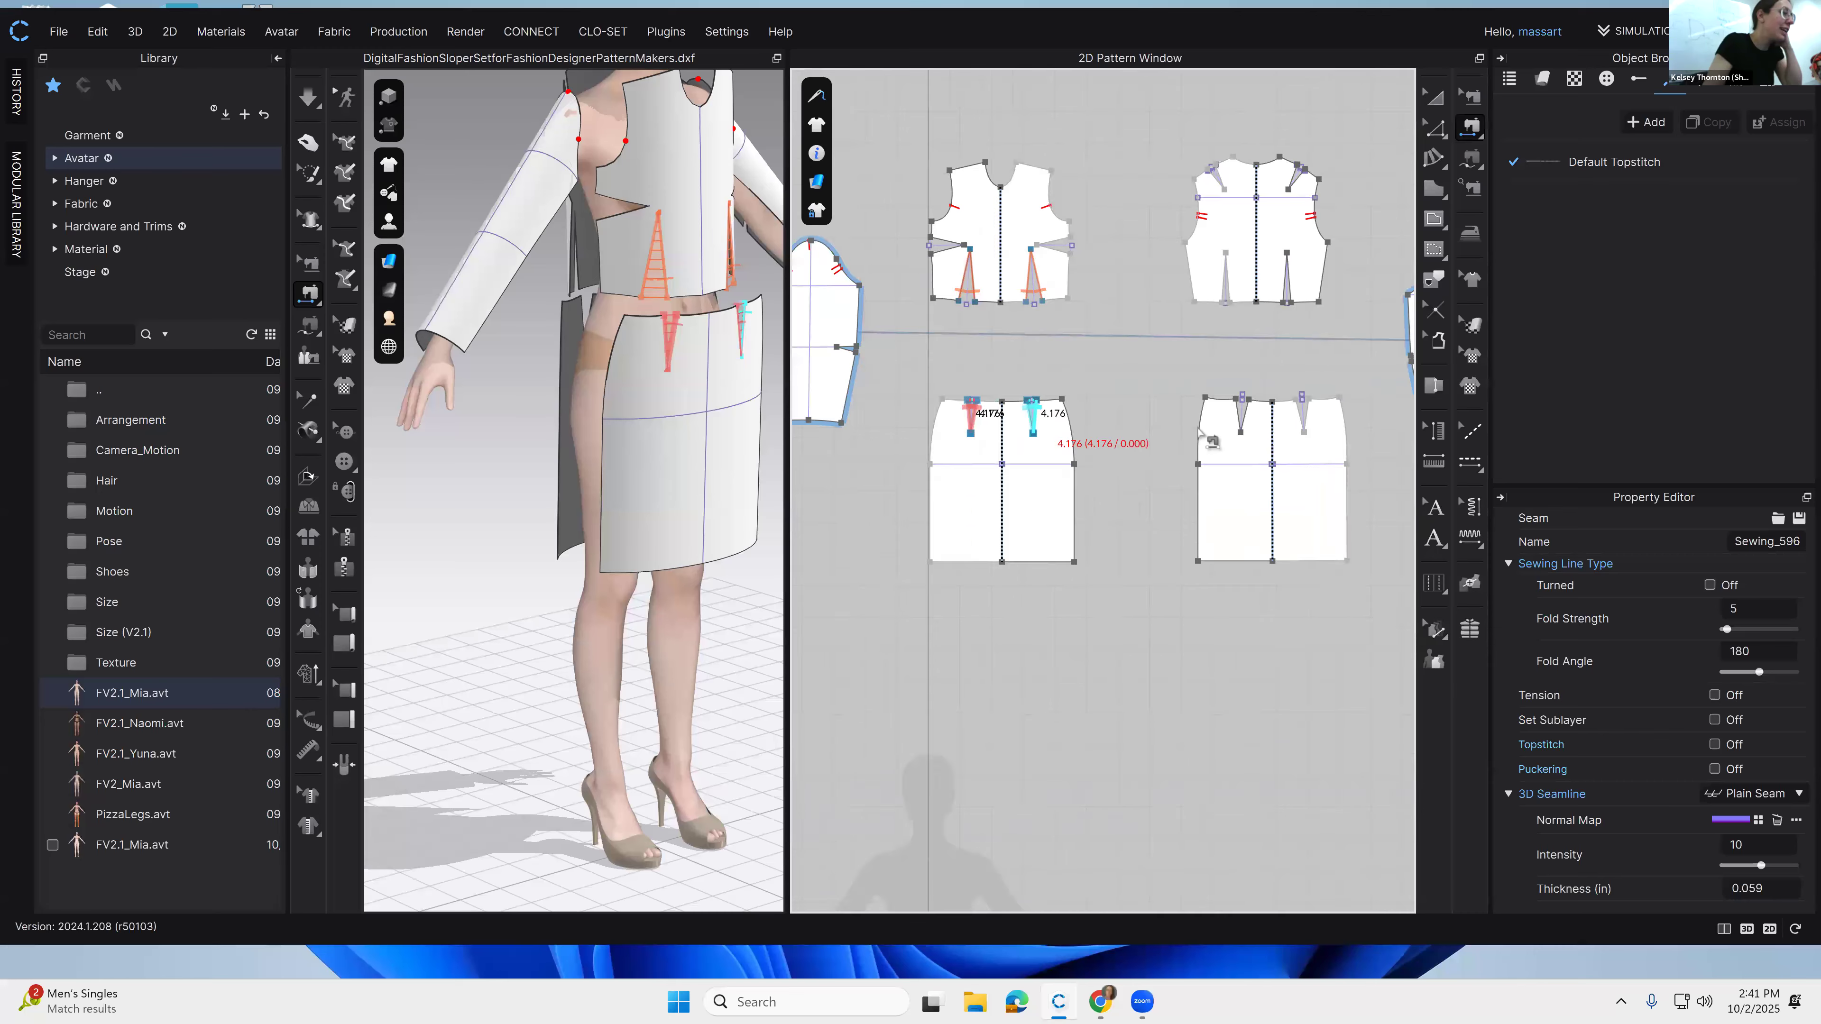
{"action": "scroll", "coordinate": [1311, 445], "scroll_direction": "up", "scroll_amount": 4}
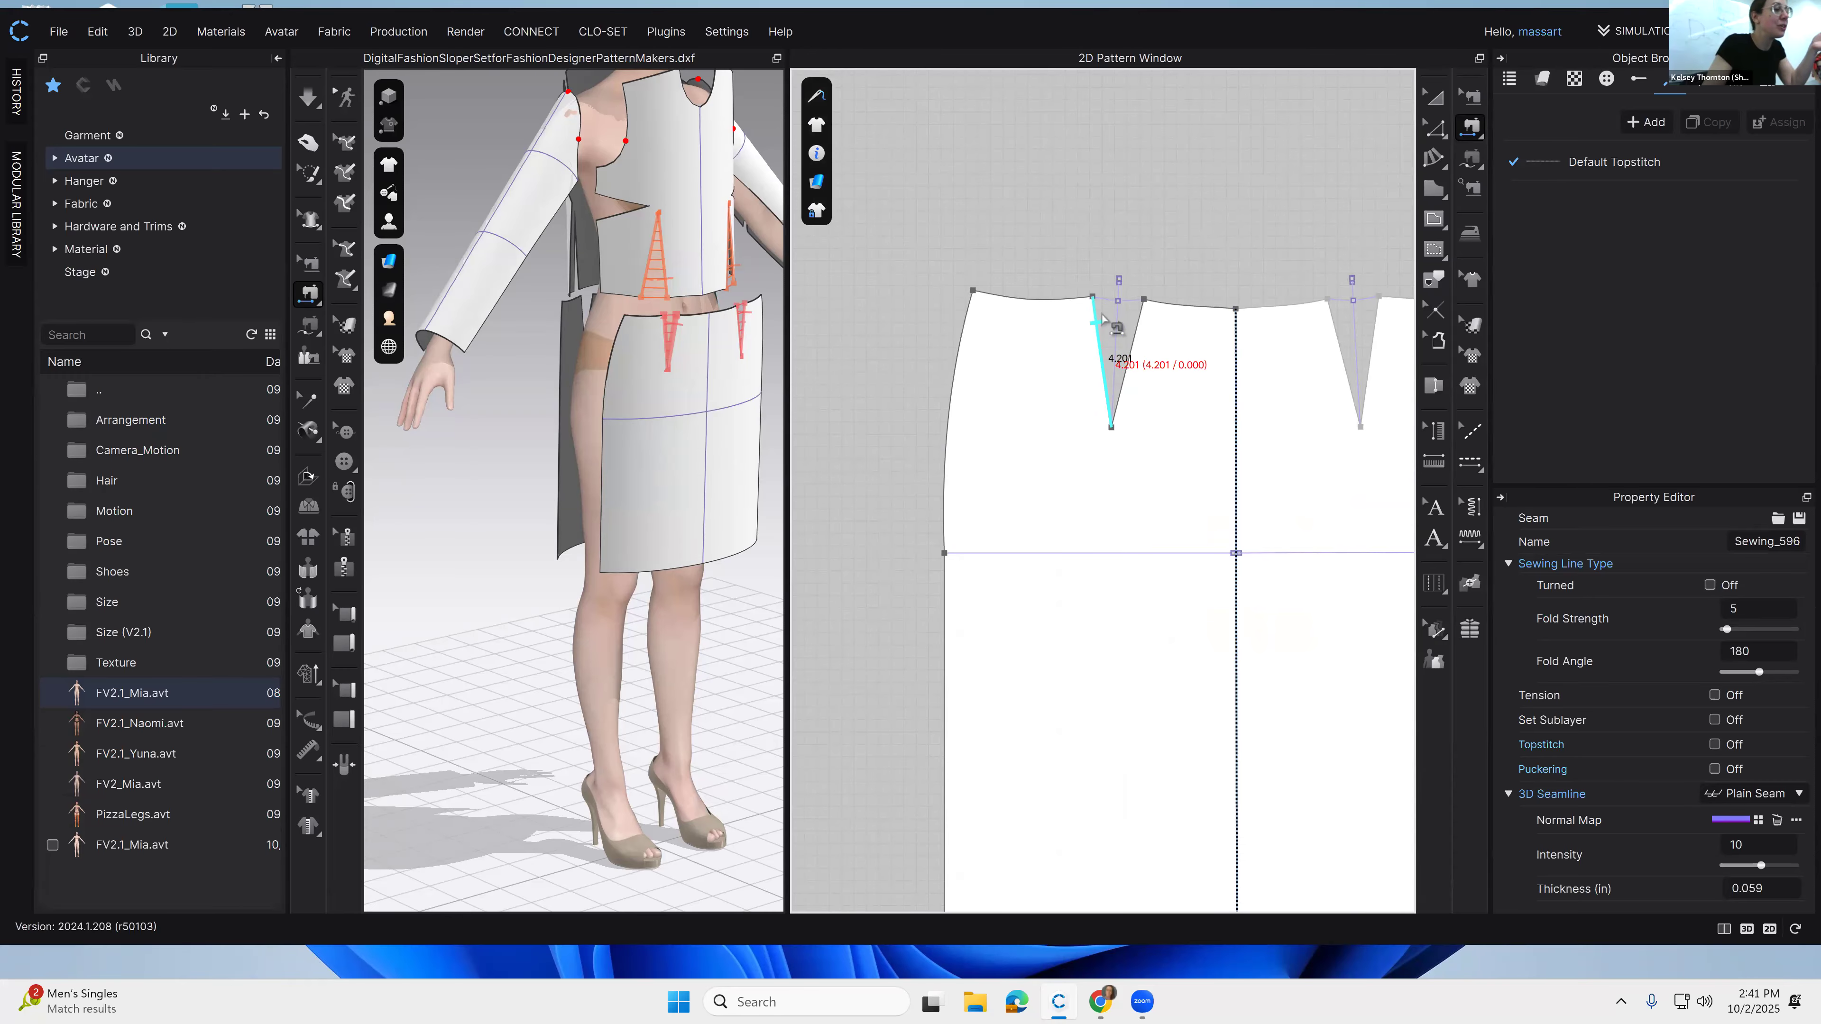
{"action": "left_click", "coordinate": [1094, 326]}
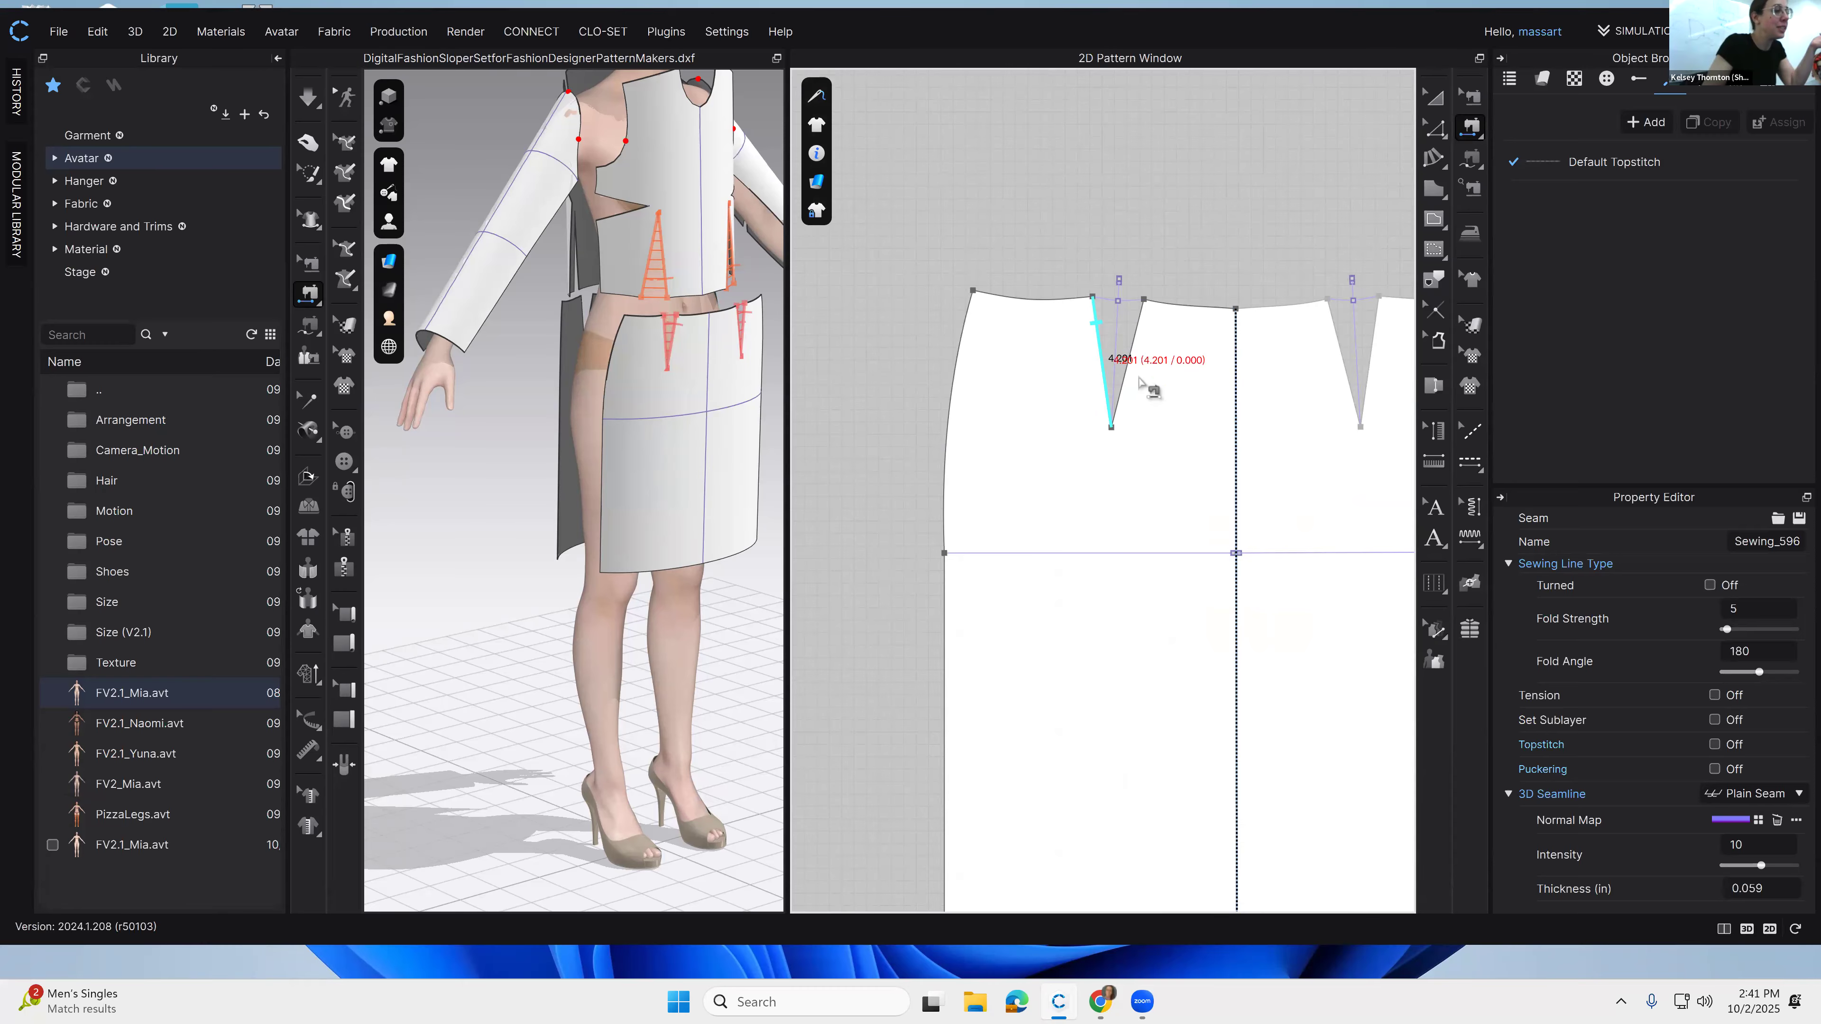
{"action": "left_click", "coordinate": [1116, 407]}
Step: Move the back skirt away from the avatar so her body does not poke through it, and inspect its dart seams
{"action": "right_click_drag", "start_coordinate": [532, 394], "coordinate": [704, 377]}
{"action": "right_click_drag", "start_coordinate": [516, 269], "coordinate": [688, 269]}
{"action": "scroll", "coordinate": [572, 203], "scroll_direction": "up", "scroll_amount": 3}
{"action": "middle_click_drag", "start_coordinate": [571, 203], "coordinate": [472, 448]}
{"action": "scroll", "coordinate": [557, 435], "scroll_direction": "up", "scroll_amount": 2}
{"action": "right_click_drag", "start_coordinate": [472, 447], "coordinate": [721, 485]}
{"action": "key", "text": "a"}
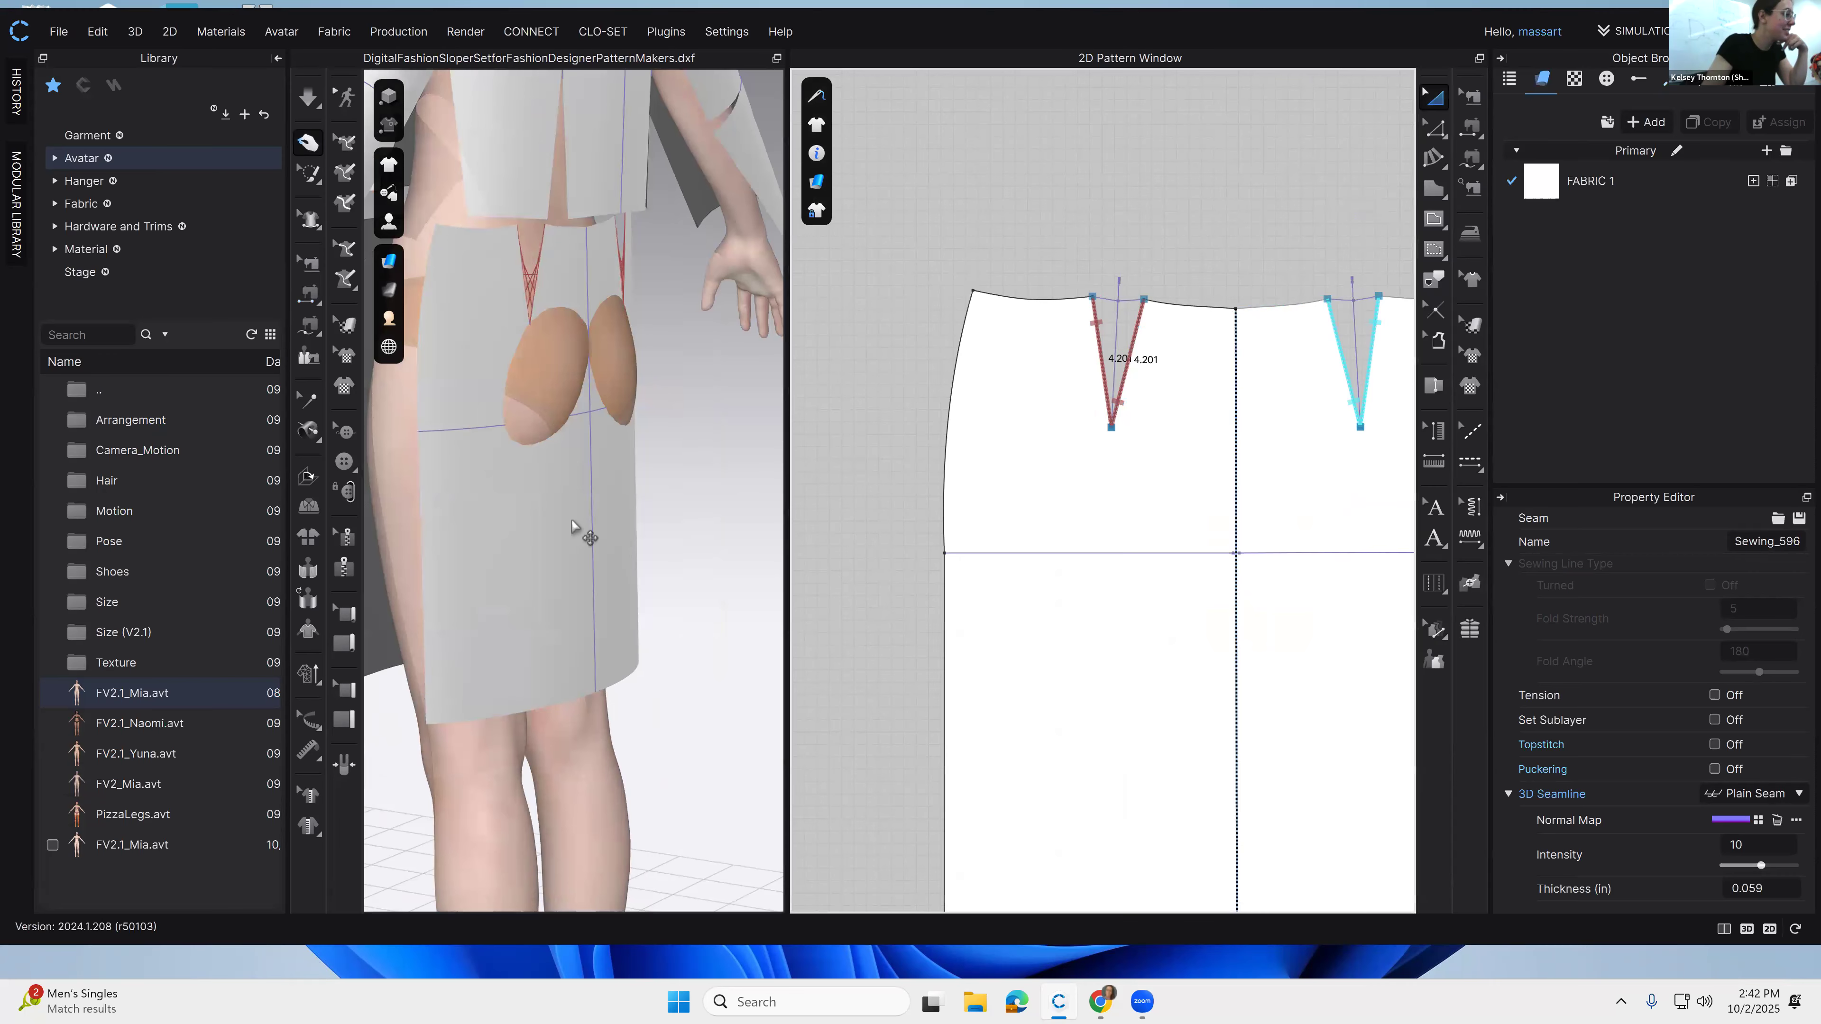
{"action": "left_click", "coordinate": [572, 519]}
{"action": "scroll", "coordinate": [619, 475], "scroll_direction": "up", "scroll_amount": 2}
{"action": "middle_click_drag", "start_coordinate": [618, 476], "coordinate": [609, 369]}
{"action": "left_click", "coordinate": [596, 463]}
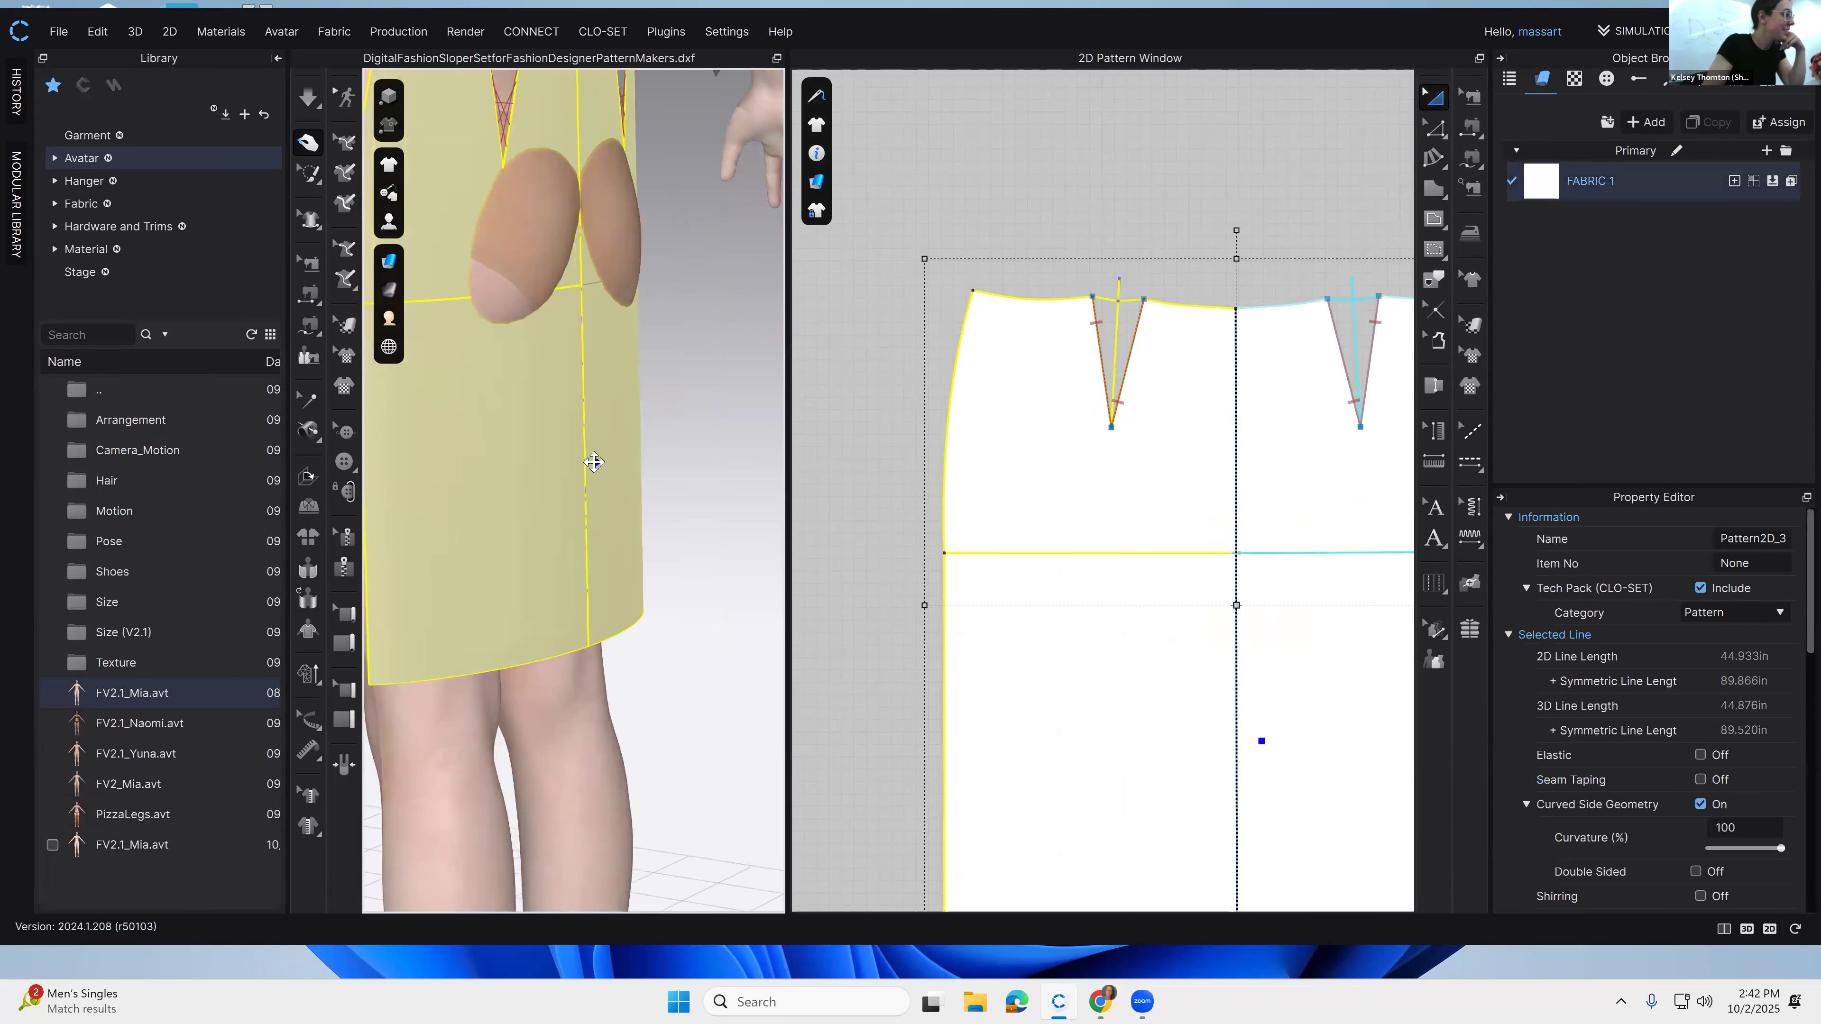
{"action": "left_click_drag", "start_coordinate": [644, 464], "coordinate": [695, 476]}
{"action": "scroll", "coordinate": [694, 473], "scroll_direction": "up", "scroll_amount": 2}
{"action": "scroll", "coordinate": [700, 432], "scroll_direction": "down", "scroll_amount": 3}
{"action": "middle_click_drag", "start_coordinate": [634, 248], "coordinate": [643, 310]}
{"action": "right_click_drag", "start_coordinate": [516, 313], "coordinate": [534, 289]}
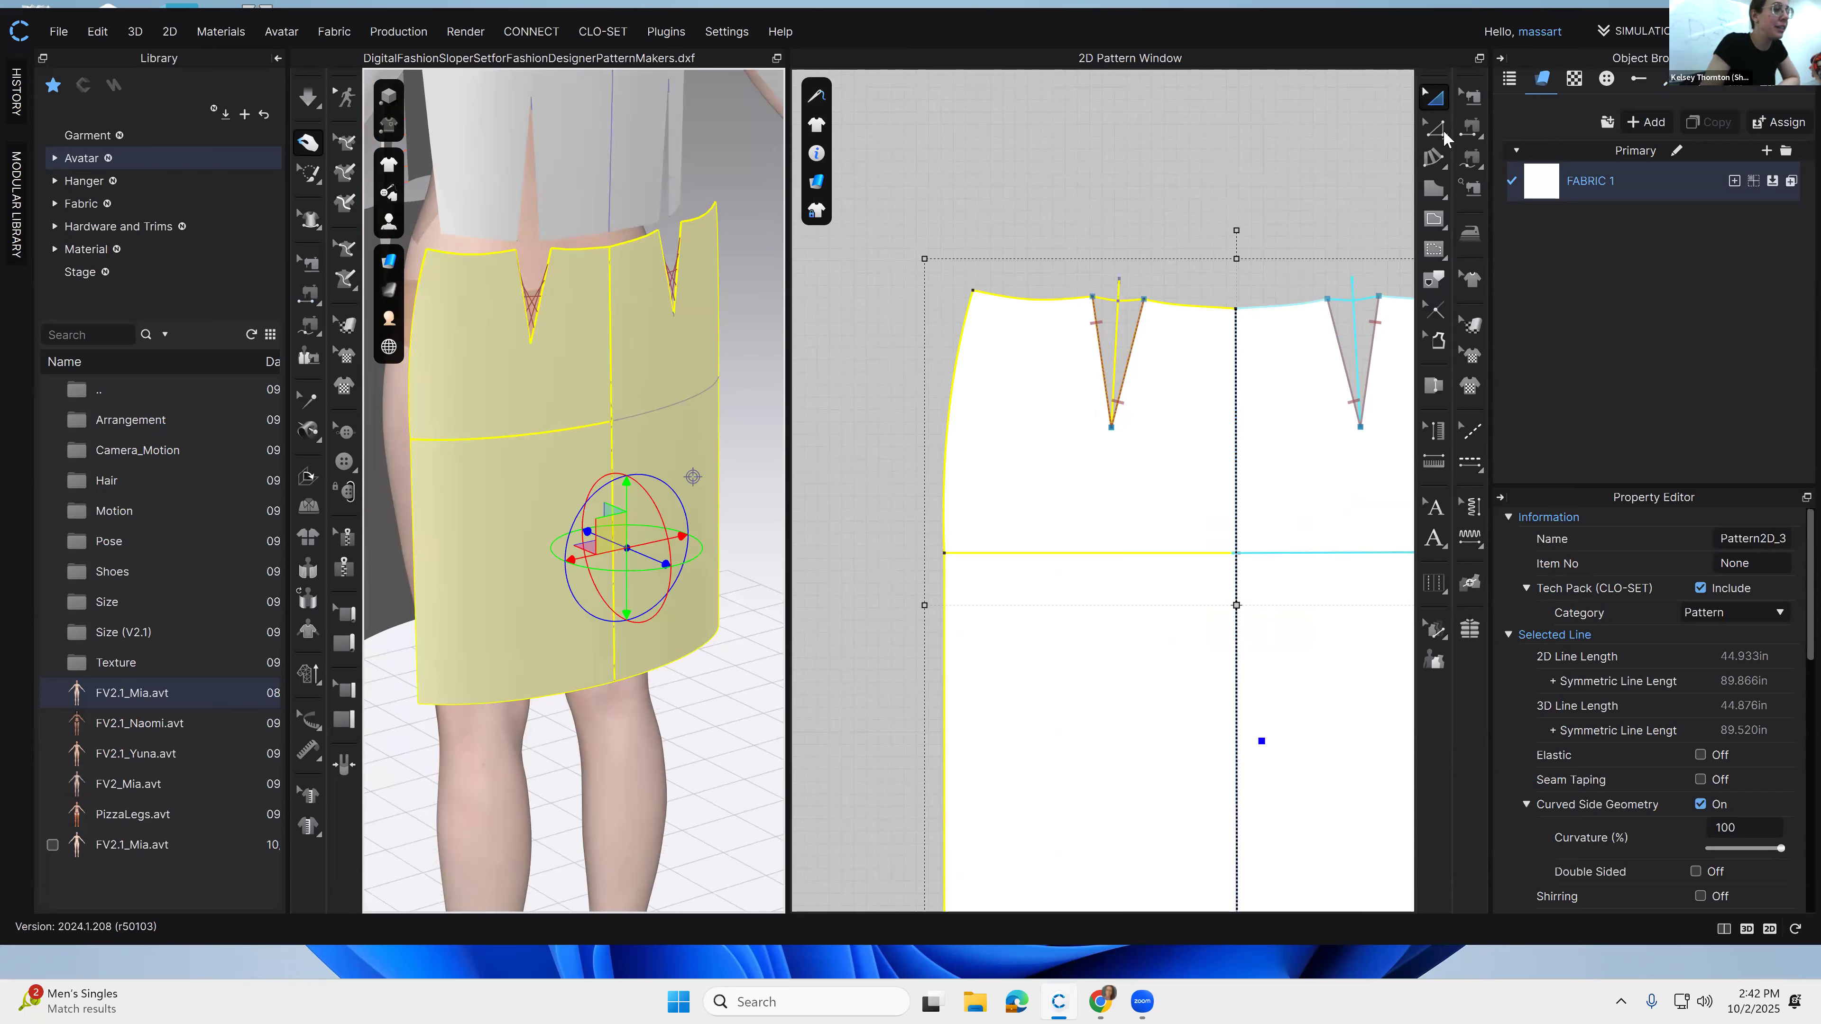
Step: Reverse the sewing direction of the back skirt's waist dart seam with Edit Sewing
{"action": "left_click", "coordinate": [1471, 98]}
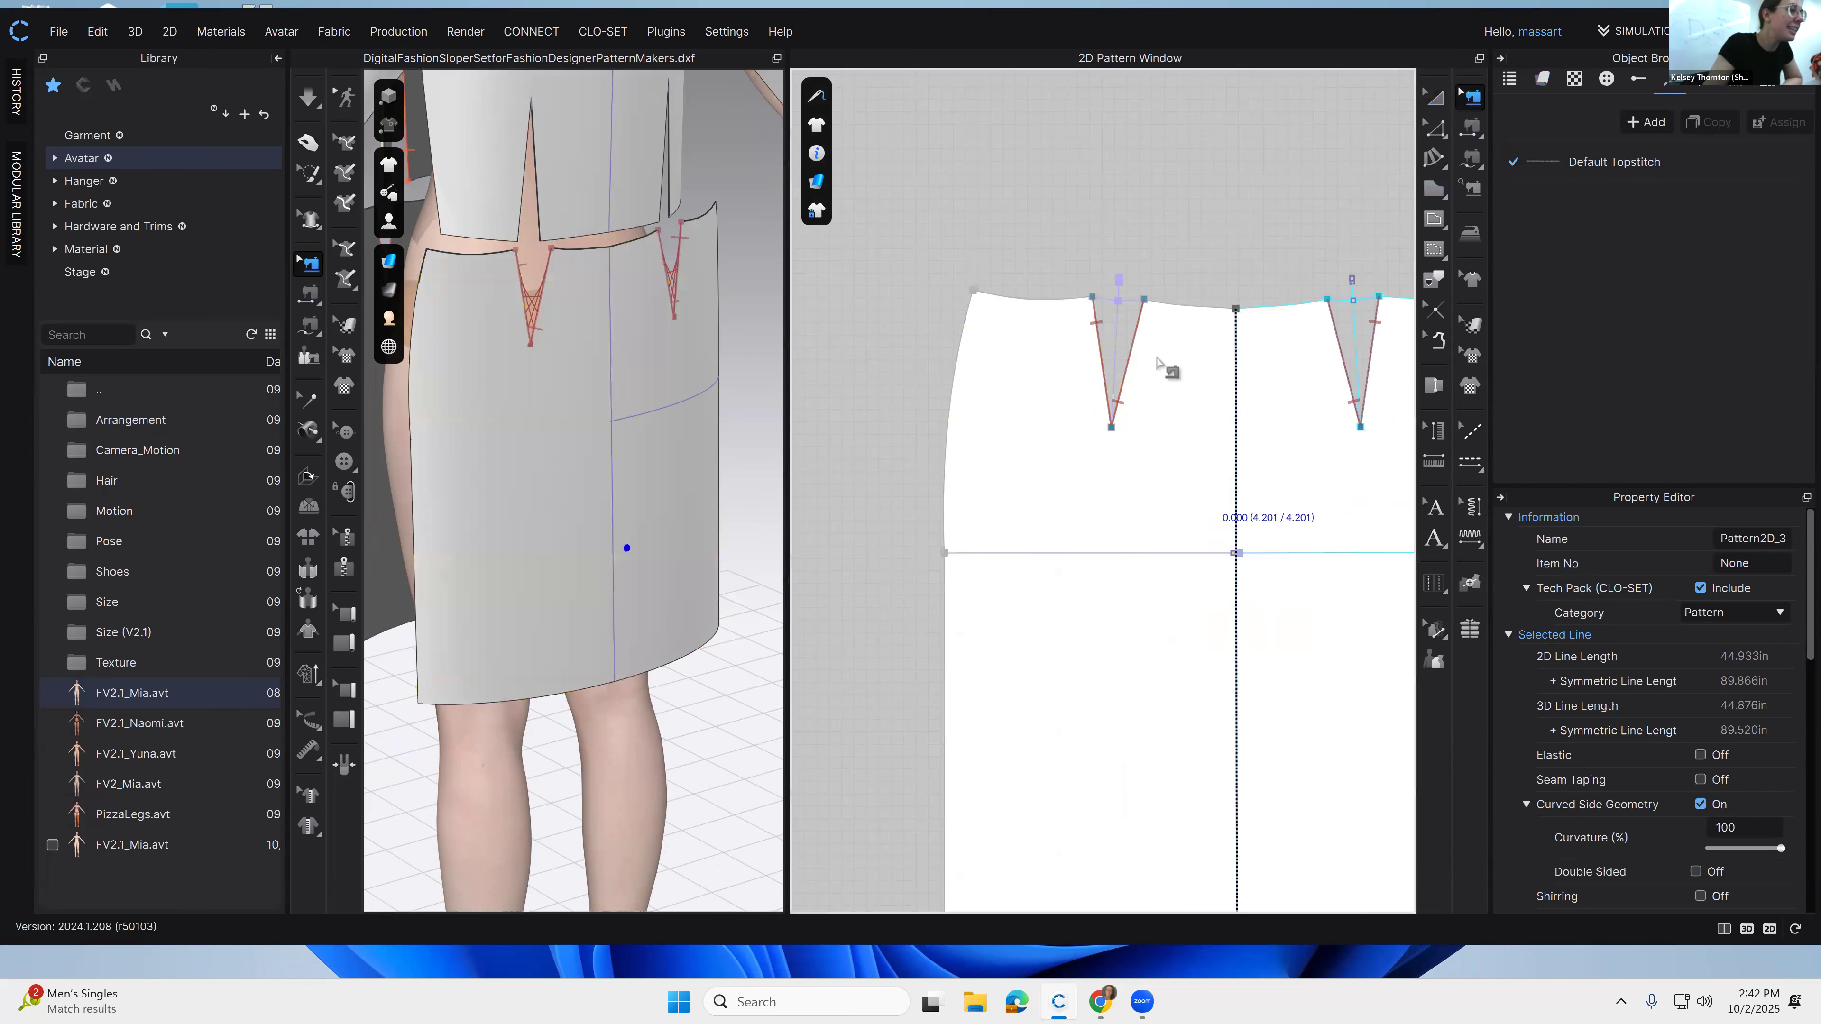
{"action": "right_click", "coordinate": [1128, 364]}
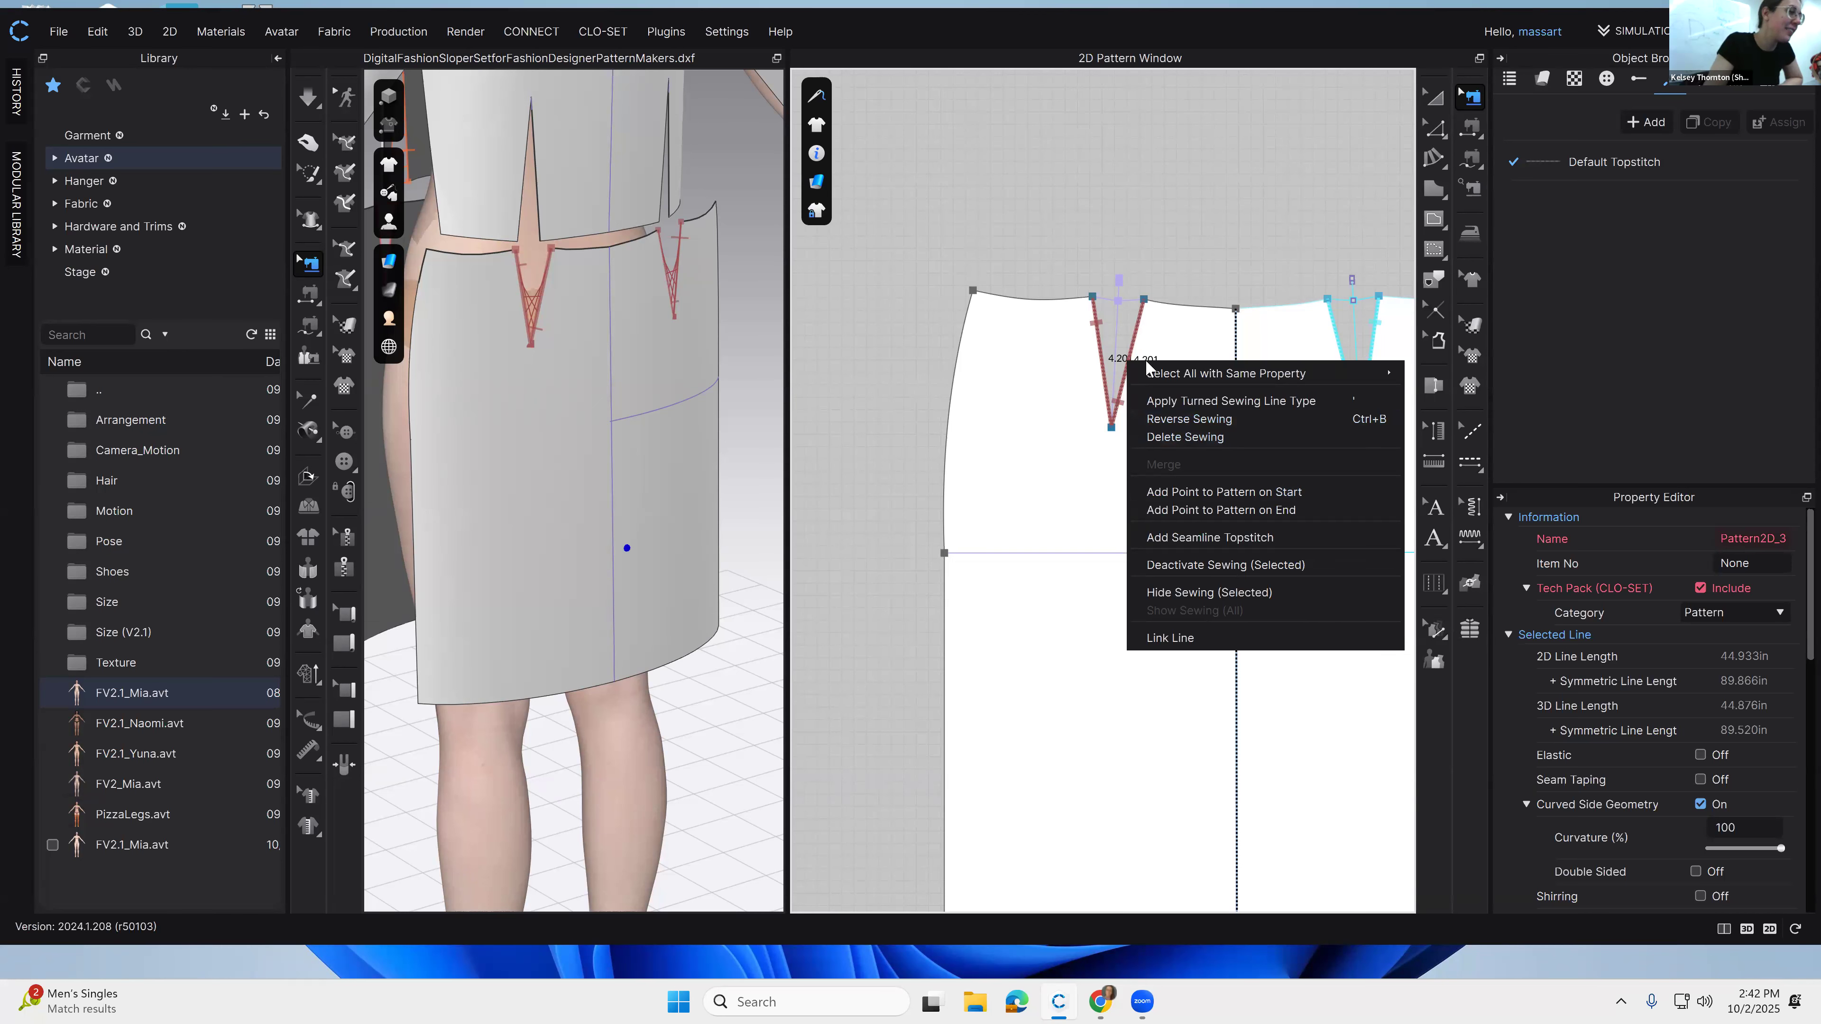
{"action": "left_click", "coordinate": [1179, 417]}
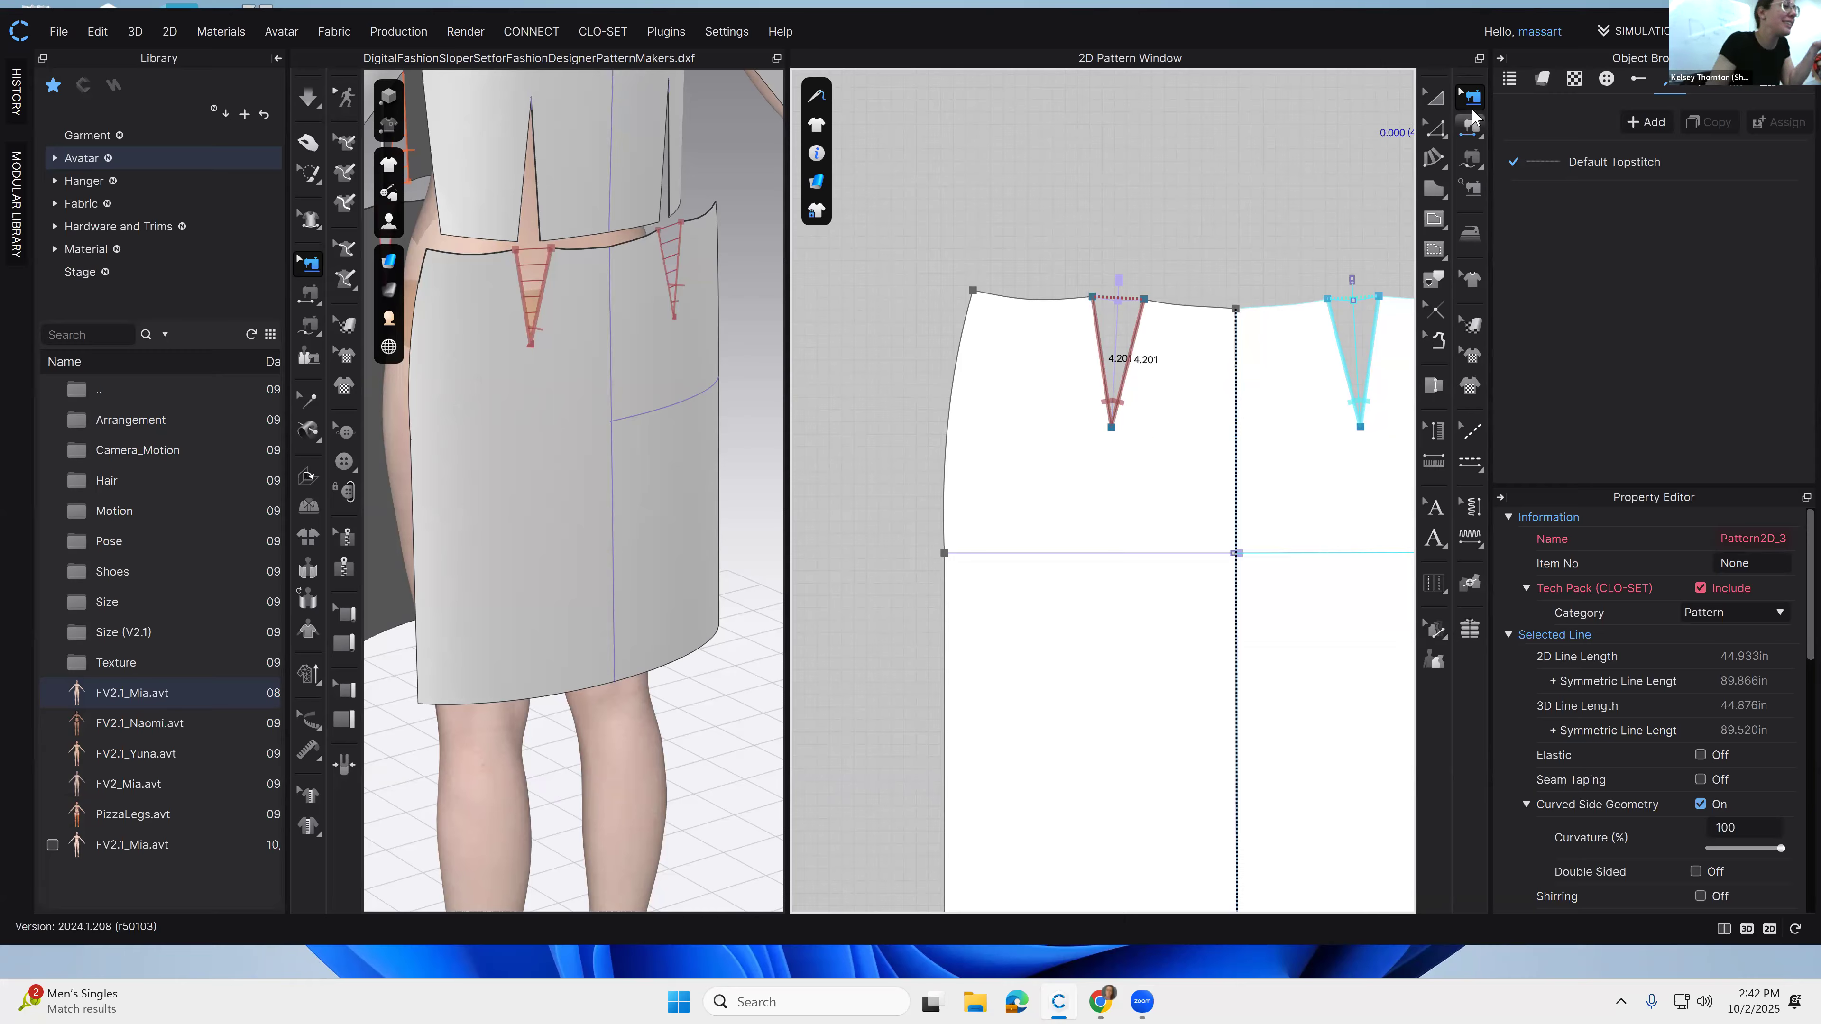
{"action": "scroll", "coordinate": [1130, 459], "scroll_direction": "down", "scroll_amount": 5}
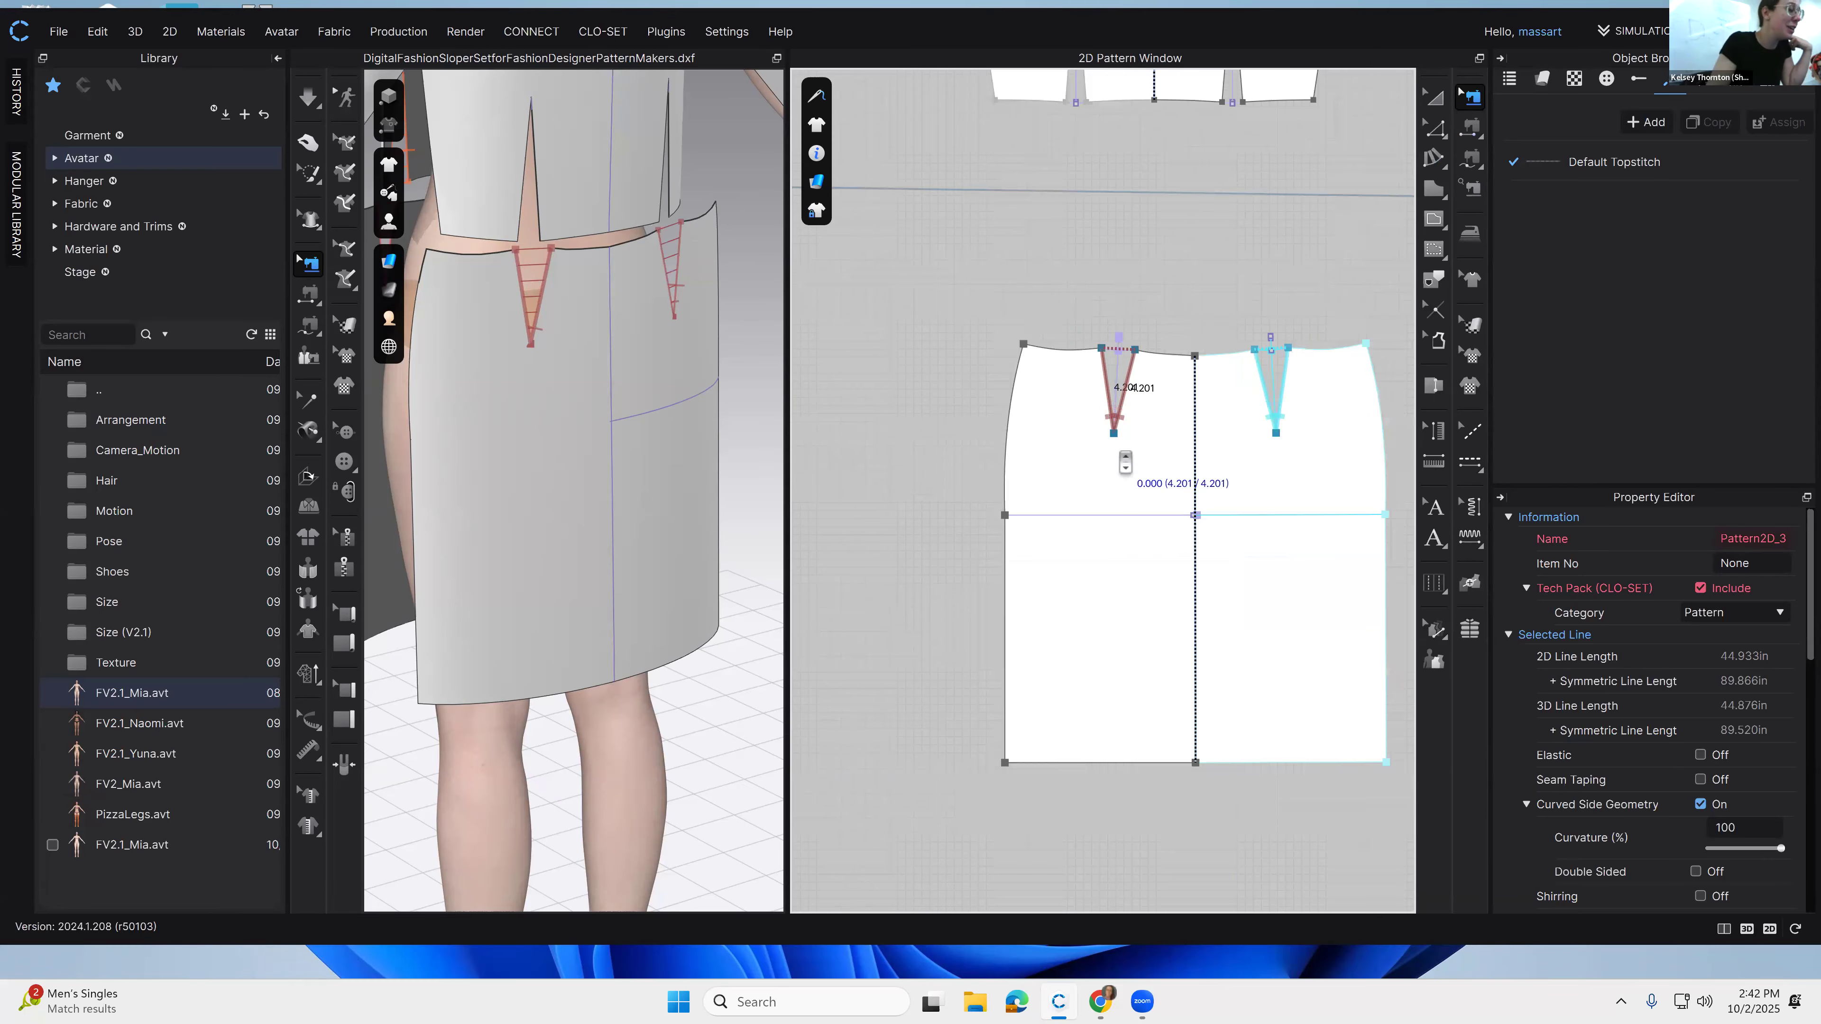
{"action": "middle_click_drag", "start_coordinate": [1141, 563], "coordinate": [1135, 645]}
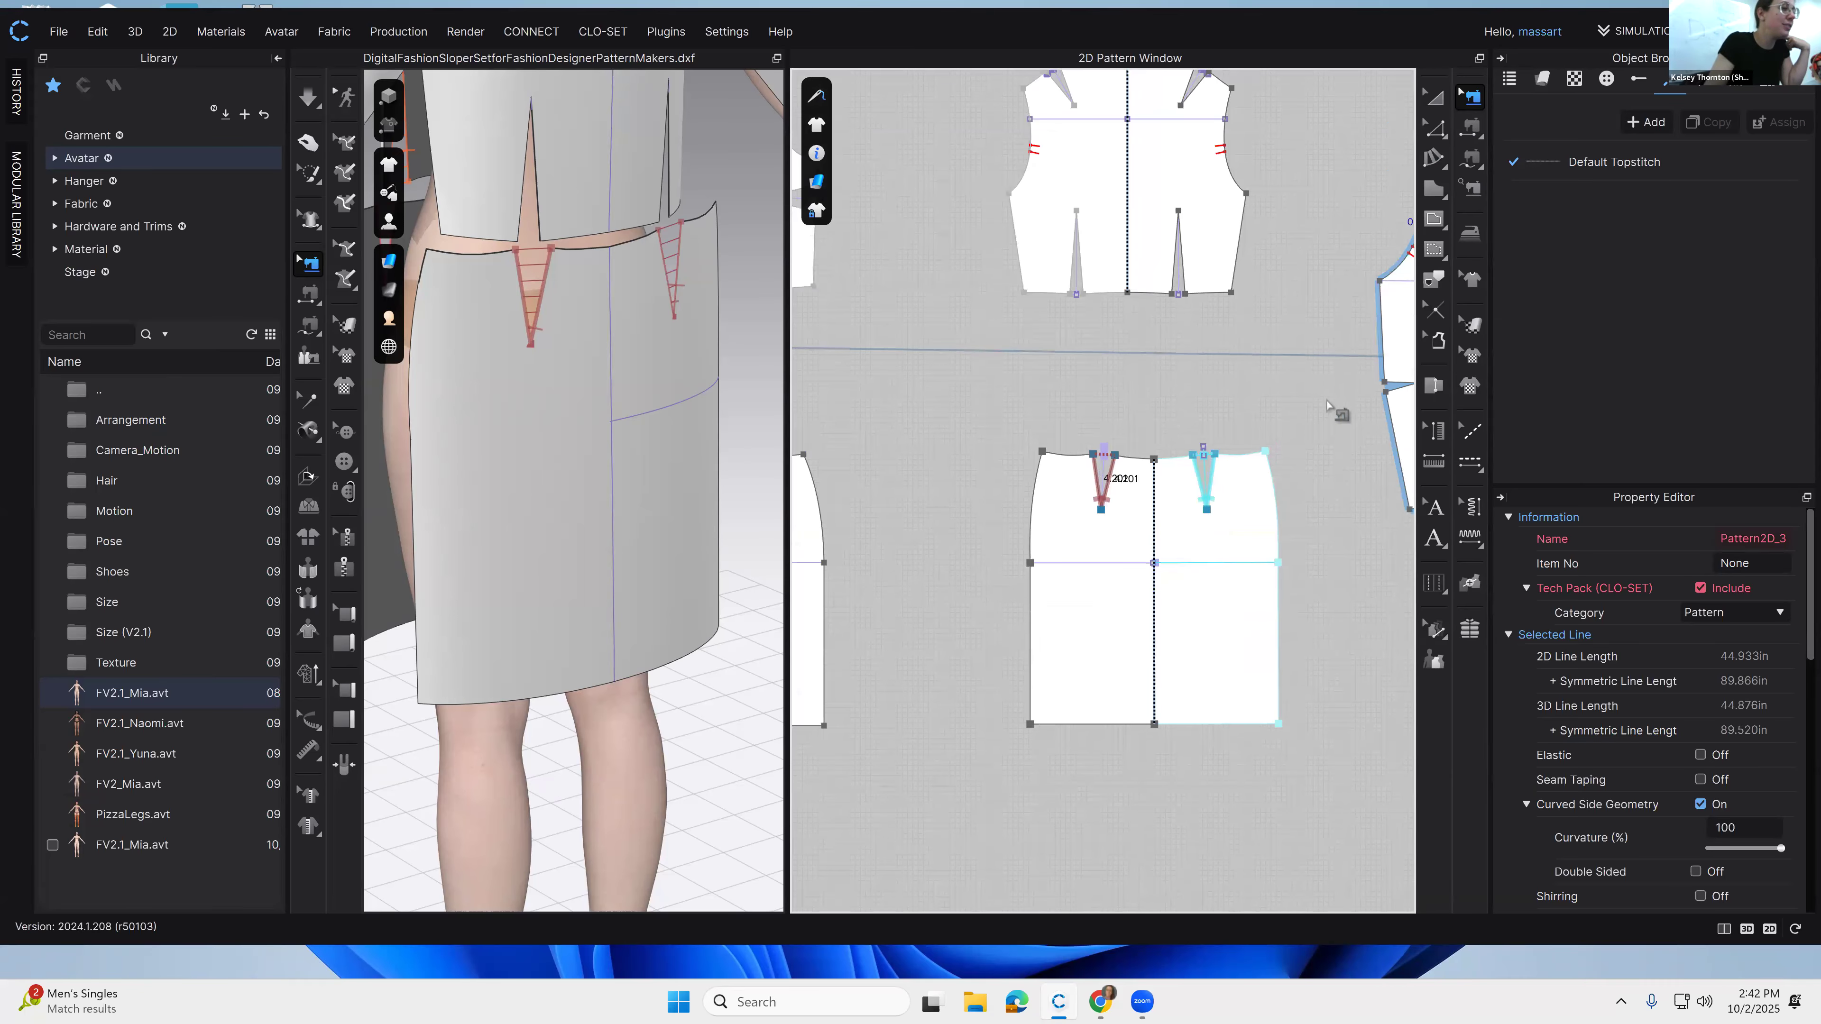
Step: Delete the dart seam on the back skirt piece, and undo the deletion
{"action": "middle_click_drag", "start_coordinate": [1306, 431], "coordinate": [1263, 361]}
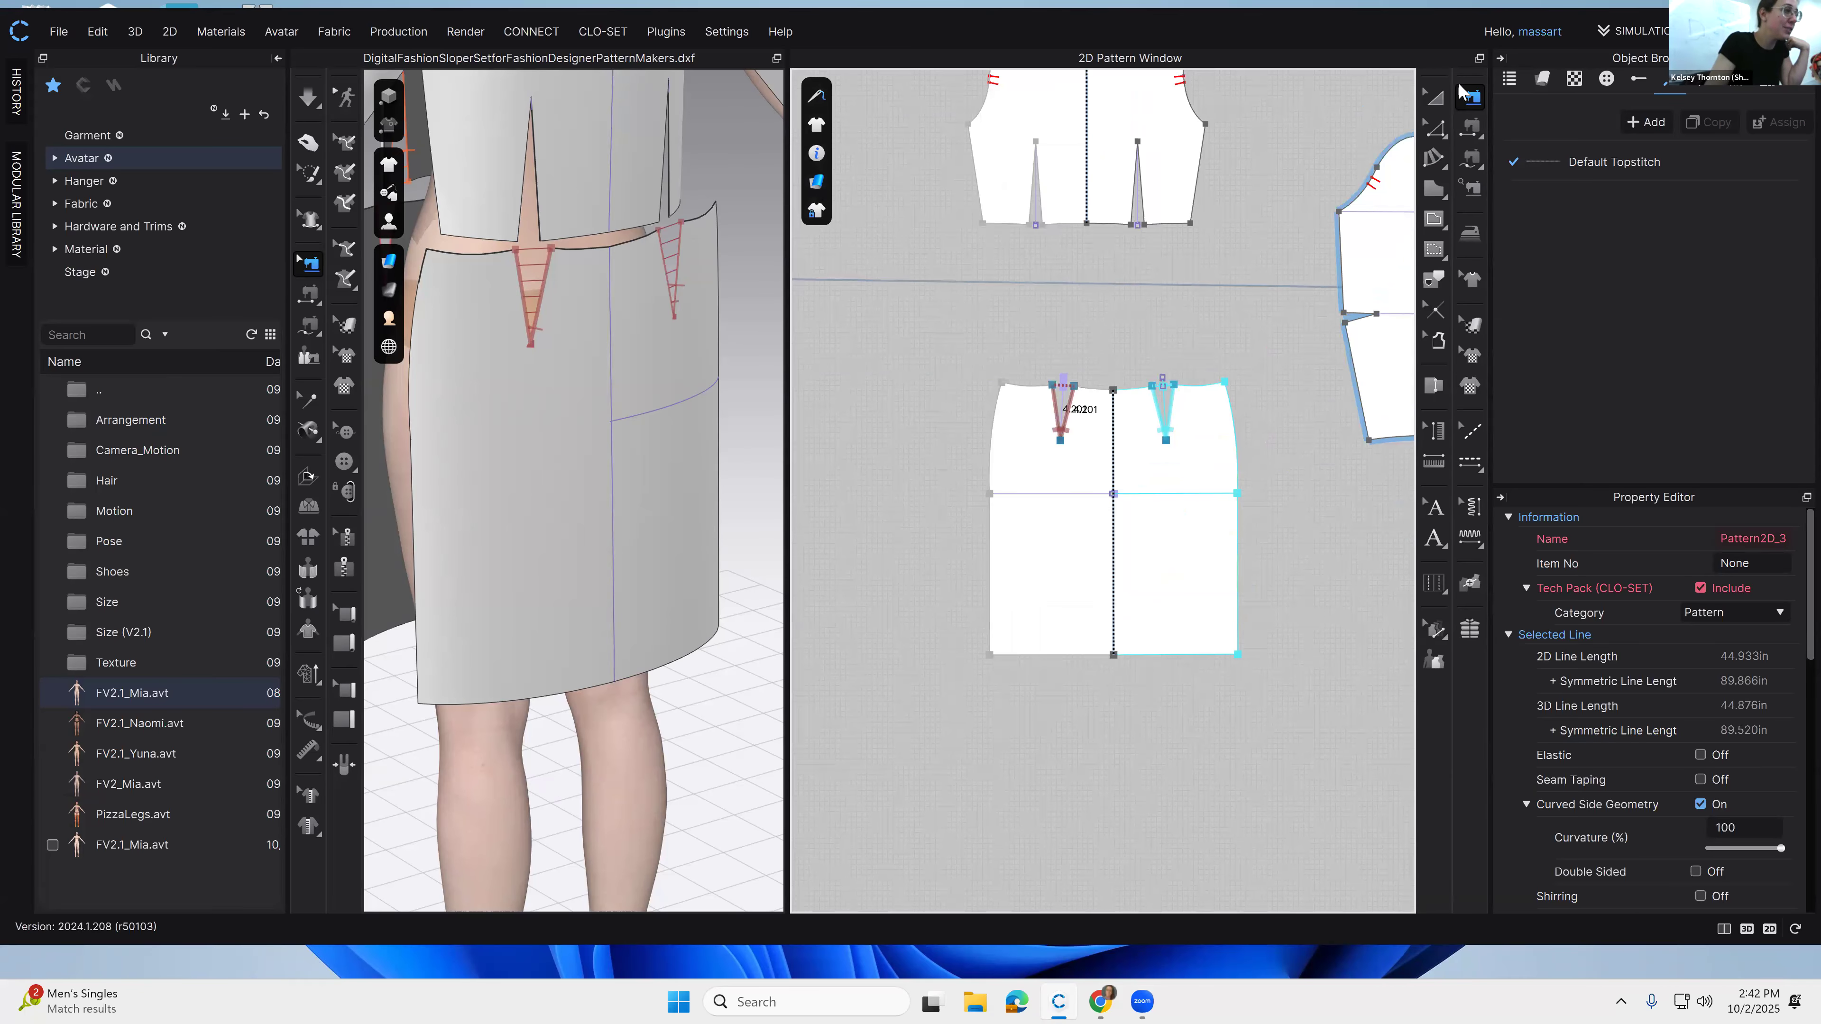
{"action": "left_click", "coordinate": [1053, 403]}
{"action": "left_click", "coordinate": [1064, 427]}
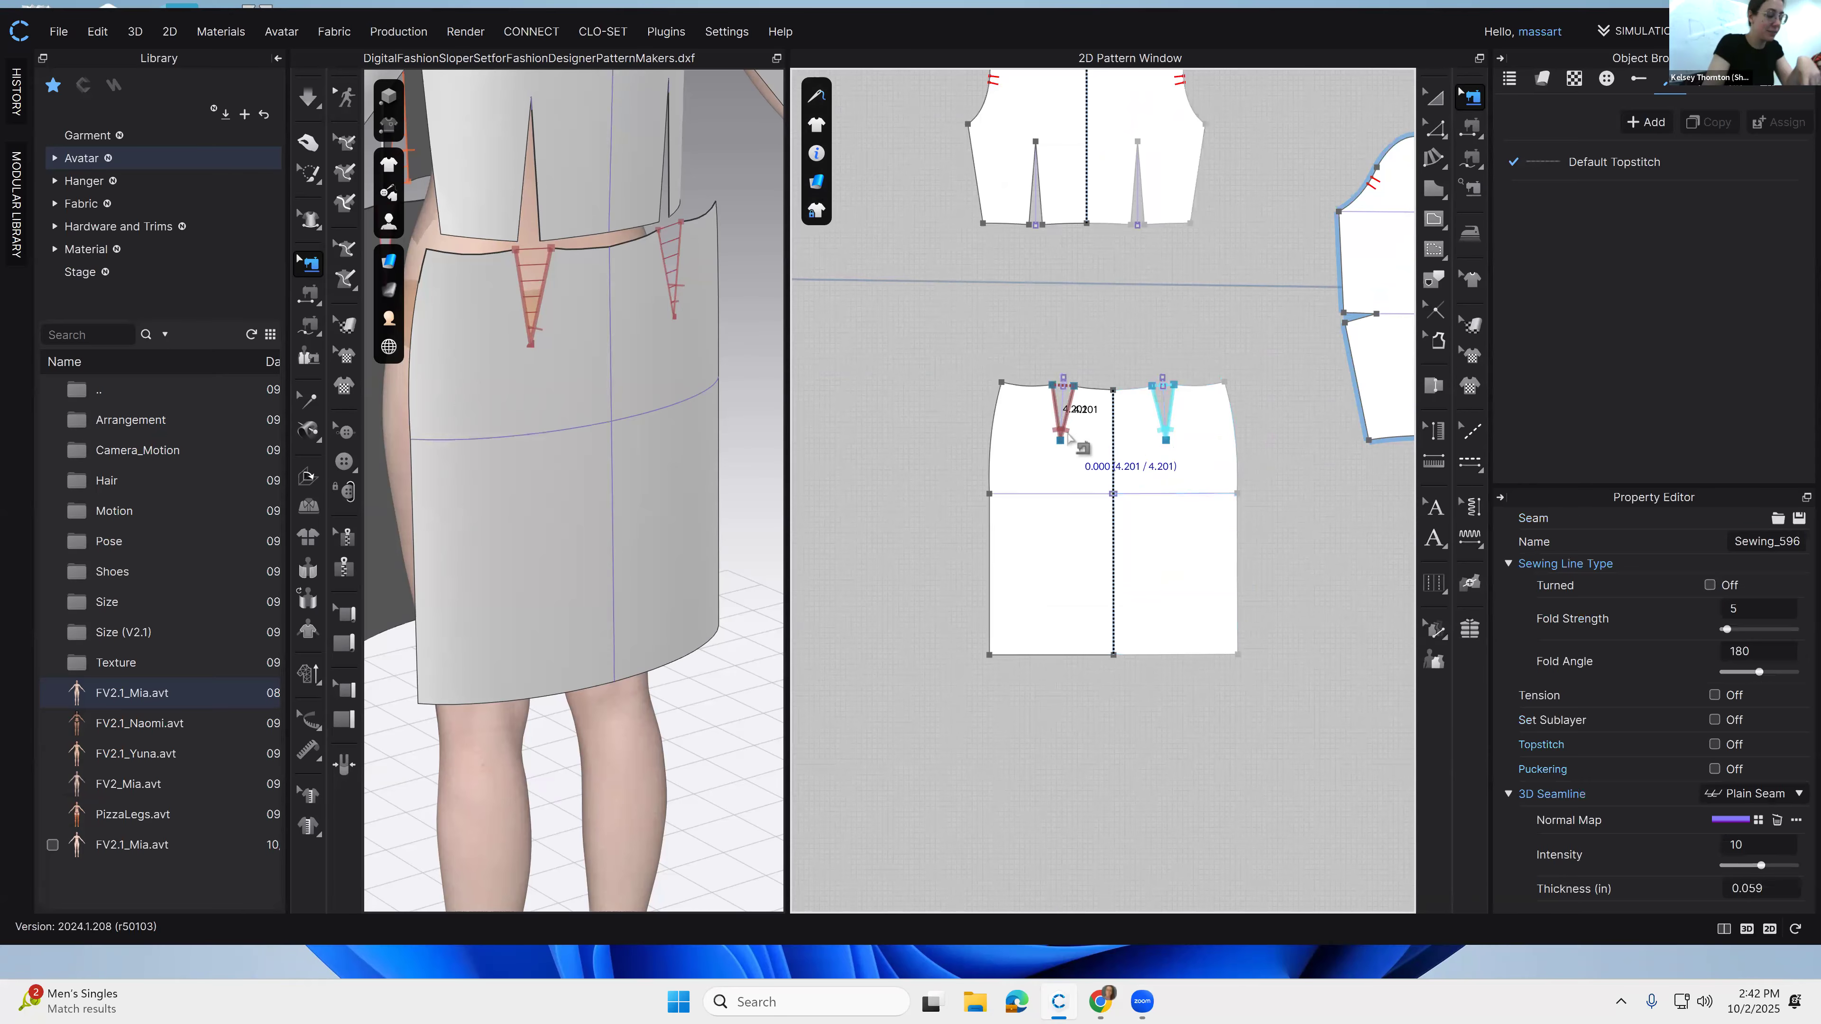
{"action": "key", "text": "Delete"}
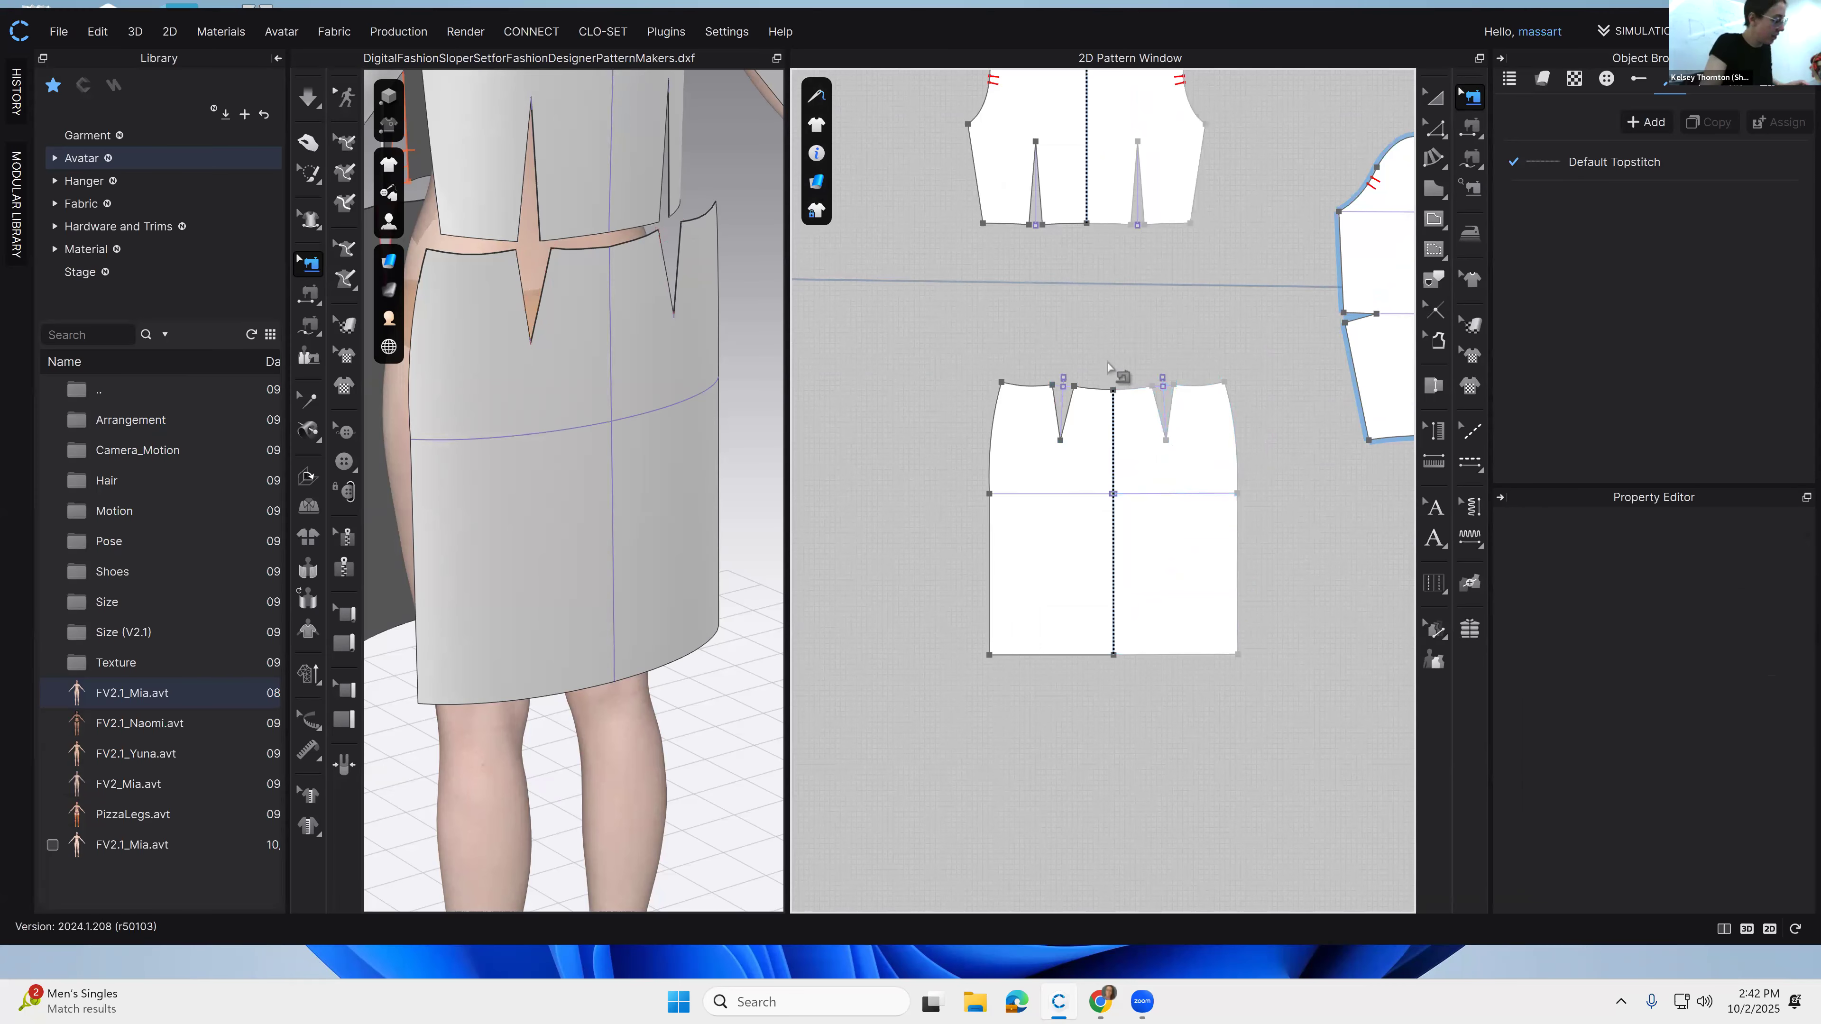
{"action": "key", "text": "ctrl+z"}
Step: Select the existing dart seams across all bodice and skirt pieces at once
{"action": "scroll", "coordinate": [1183, 502], "scroll_direction": "down", "scroll_amount": 5}
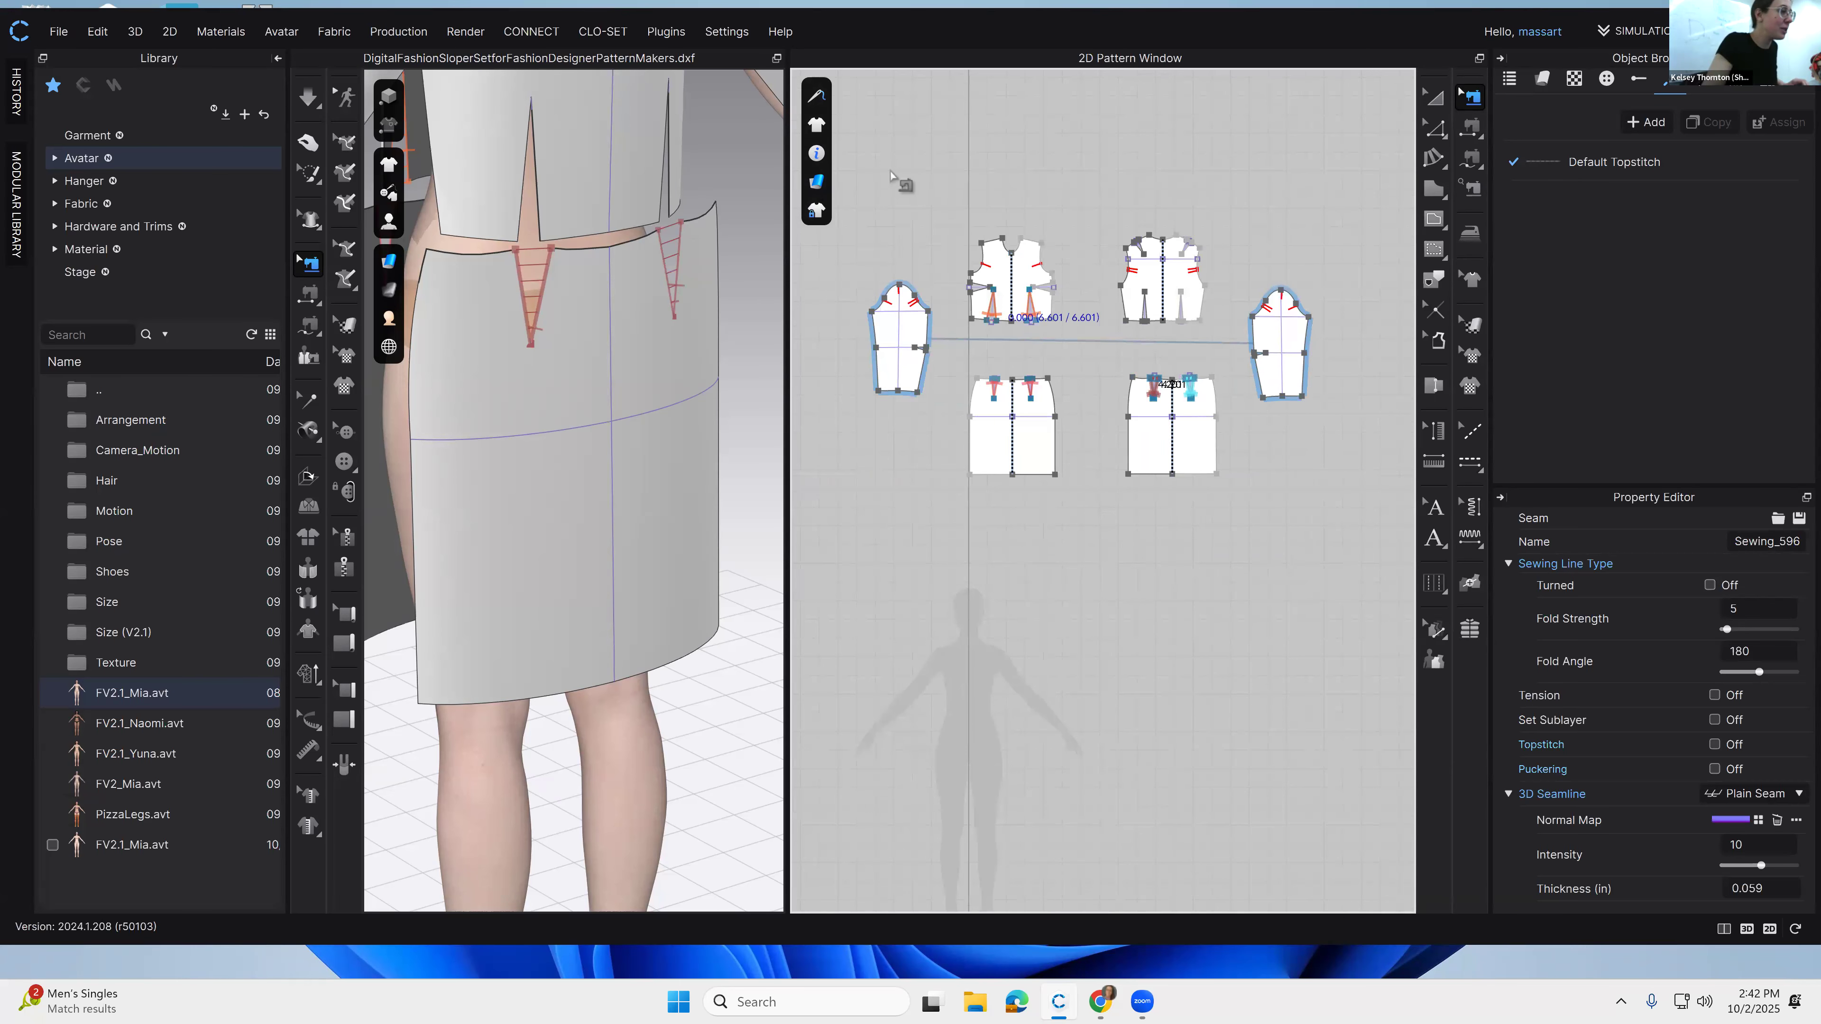
{"action": "left_click_drag", "start_coordinate": [863, 185], "coordinate": [1373, 541]}
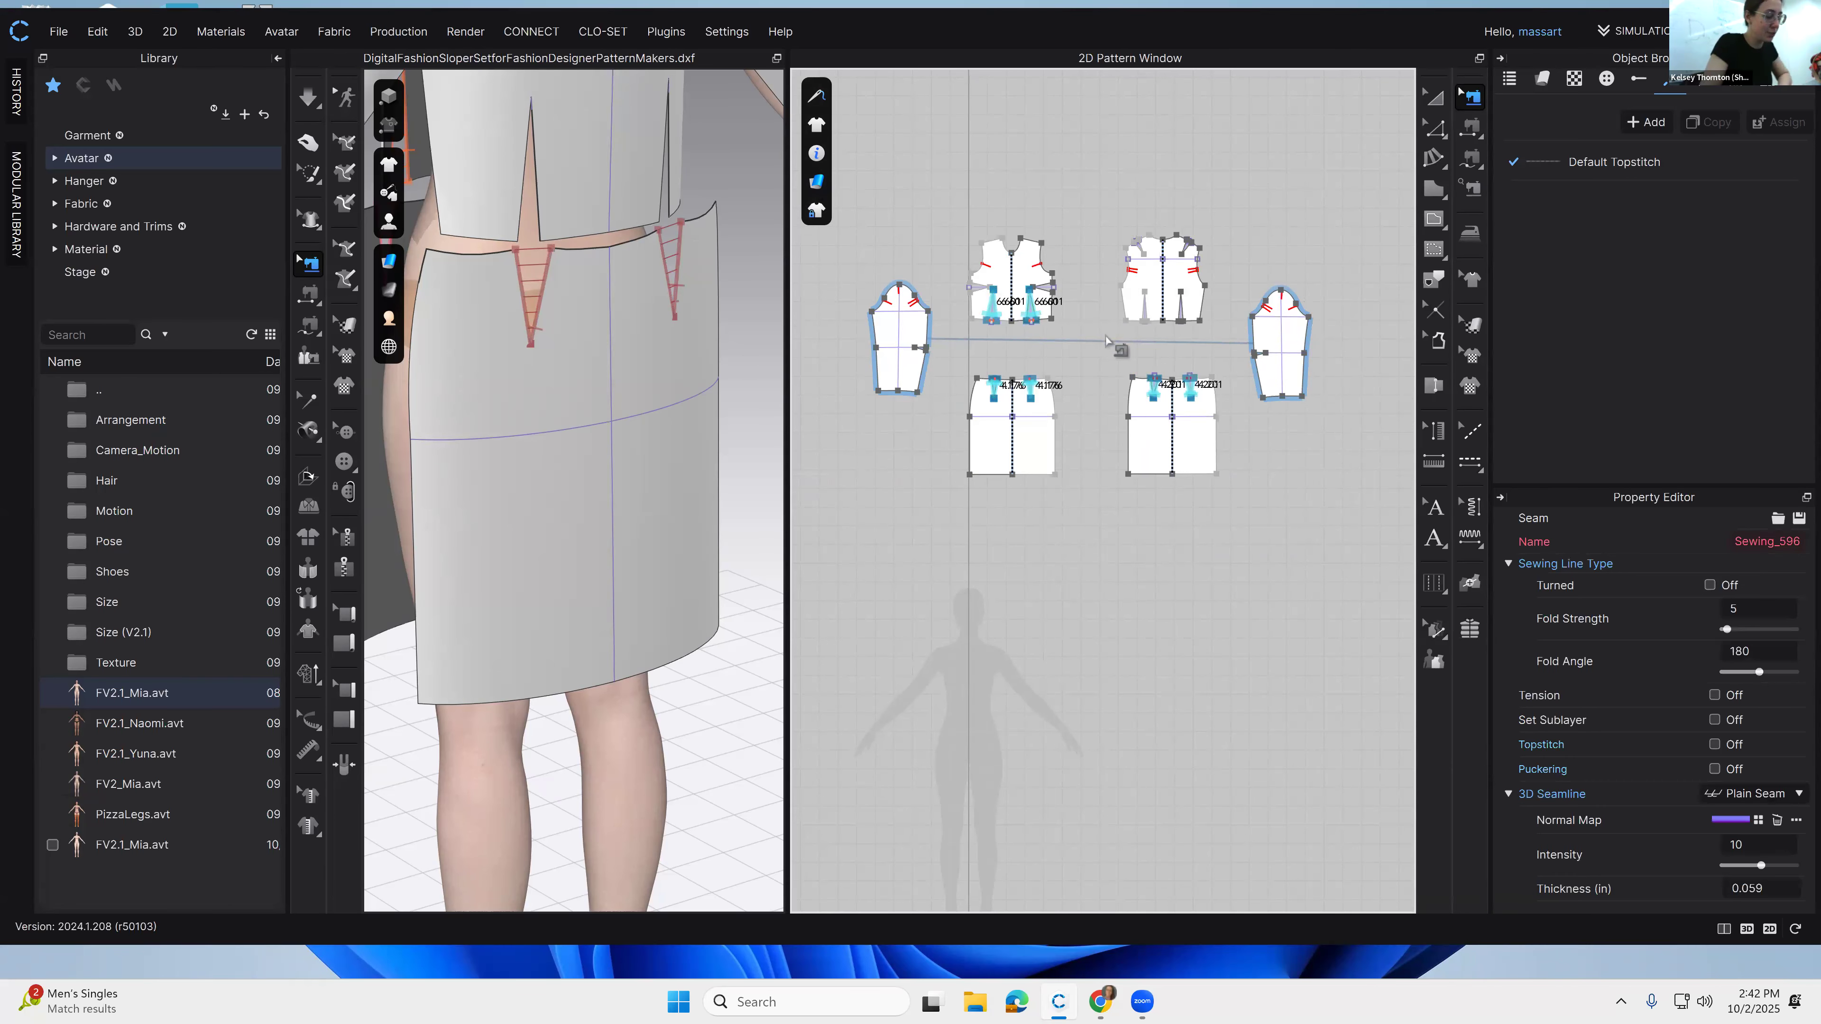
{"action": "scroll", "coordinate": [1180, 366], "scroll_direction": "up", "scroll_amount": 8}
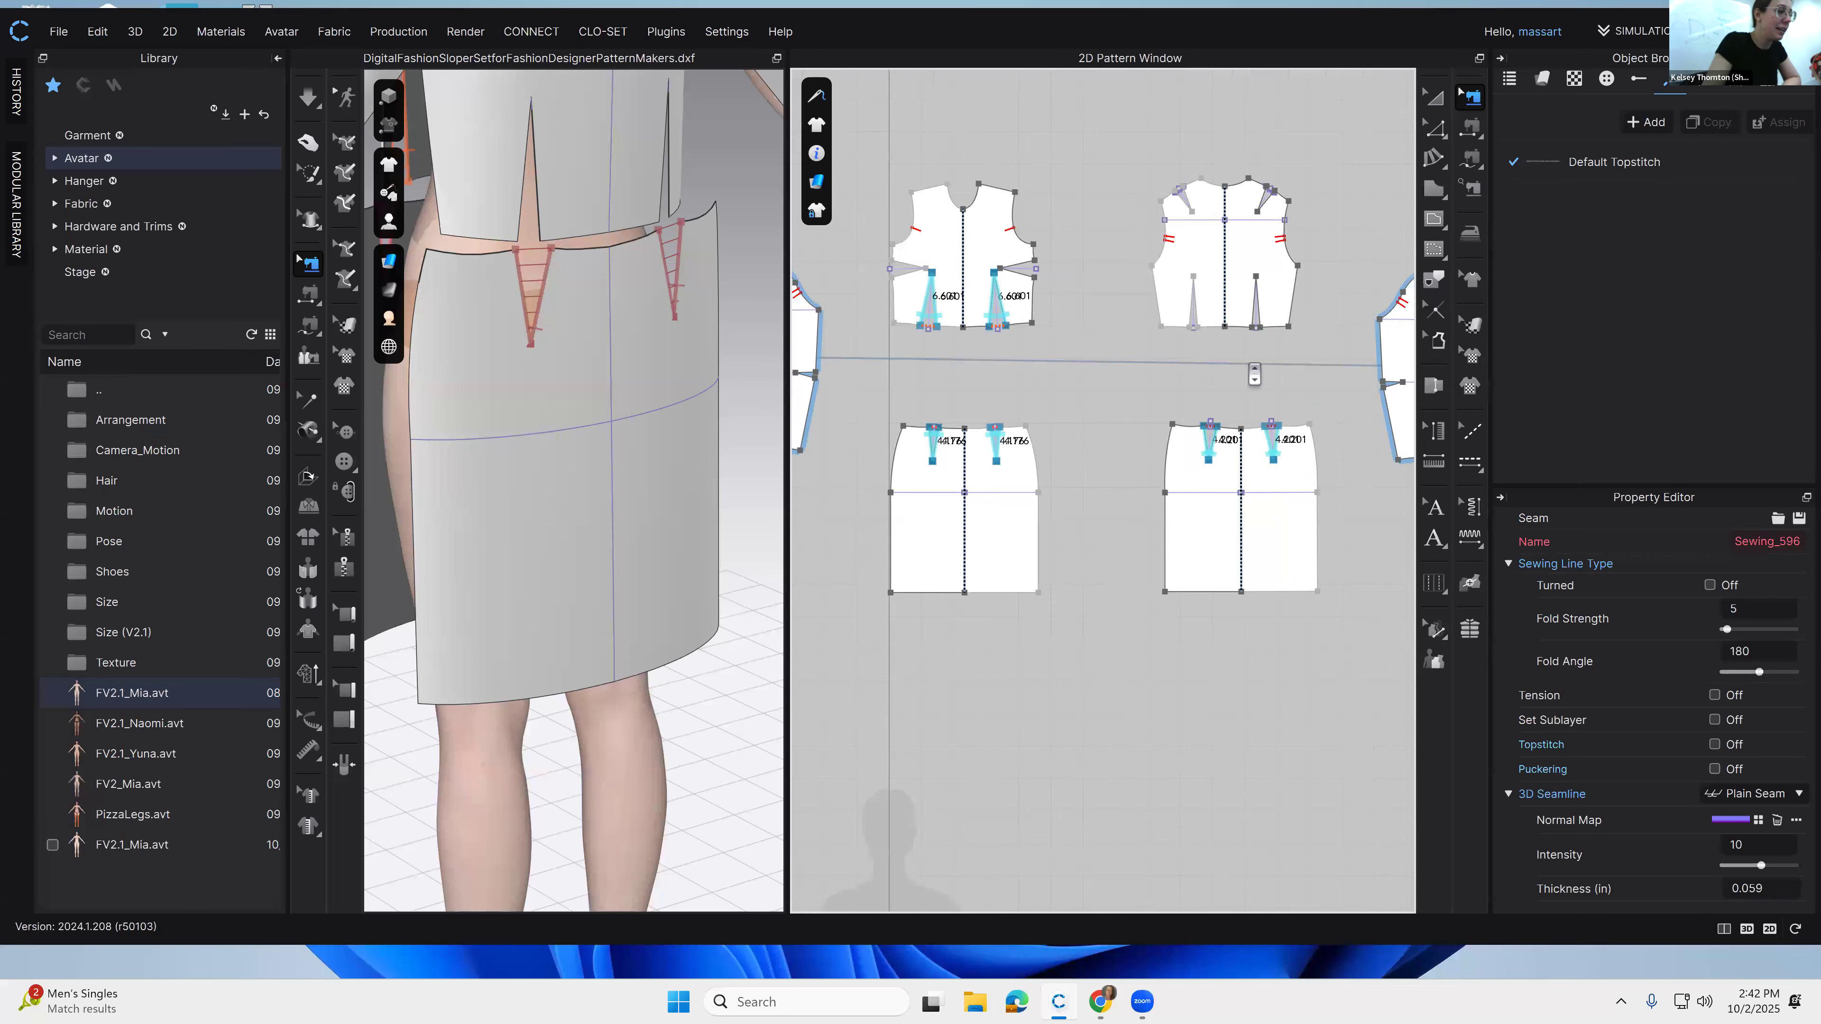
Step: Sew the legs of the waist darts and shoulder darts together on the back bodice with Segment Sewing
{"action": "left_click", "coordinate": [1470, 127]}
{"action": "left_click", "coordinate": [1073, 396]}
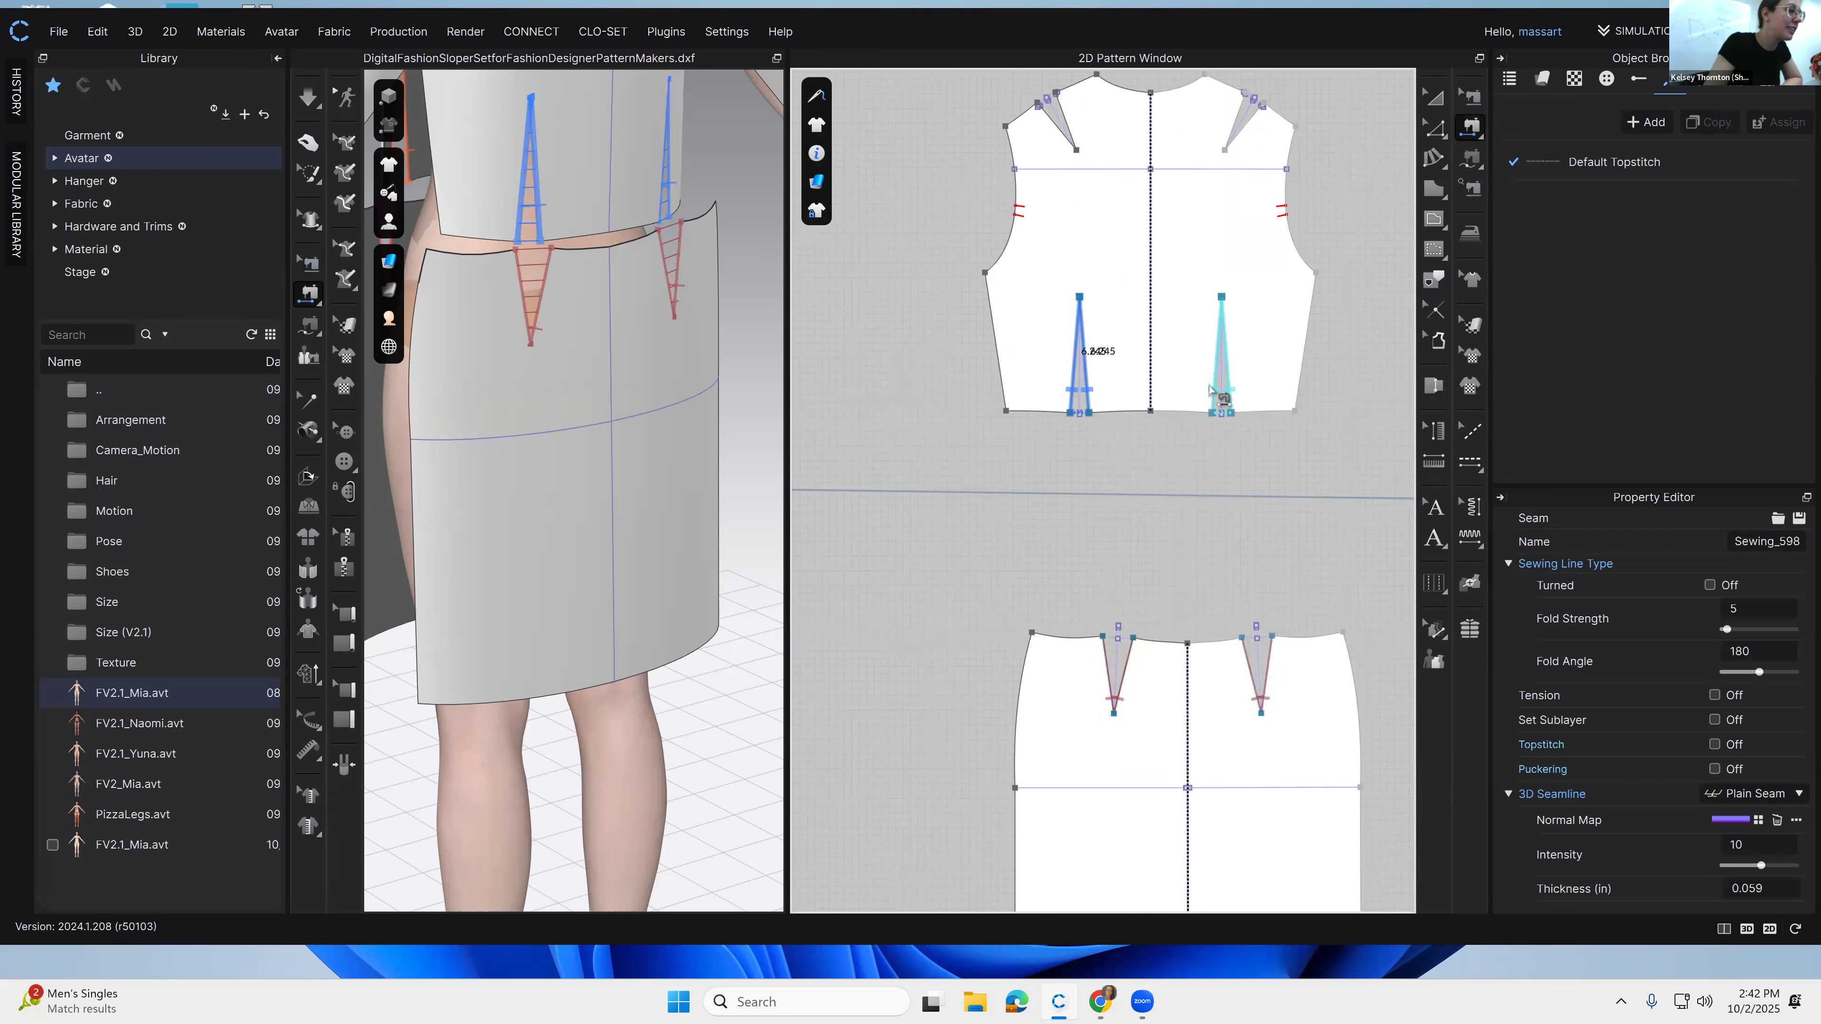
{"action": "middle_click_drag", "start_coordinate": [1118, 140], "coordinate": [1152, 220]}
{"action": "left_click", "coordinate": [1094, 185]}
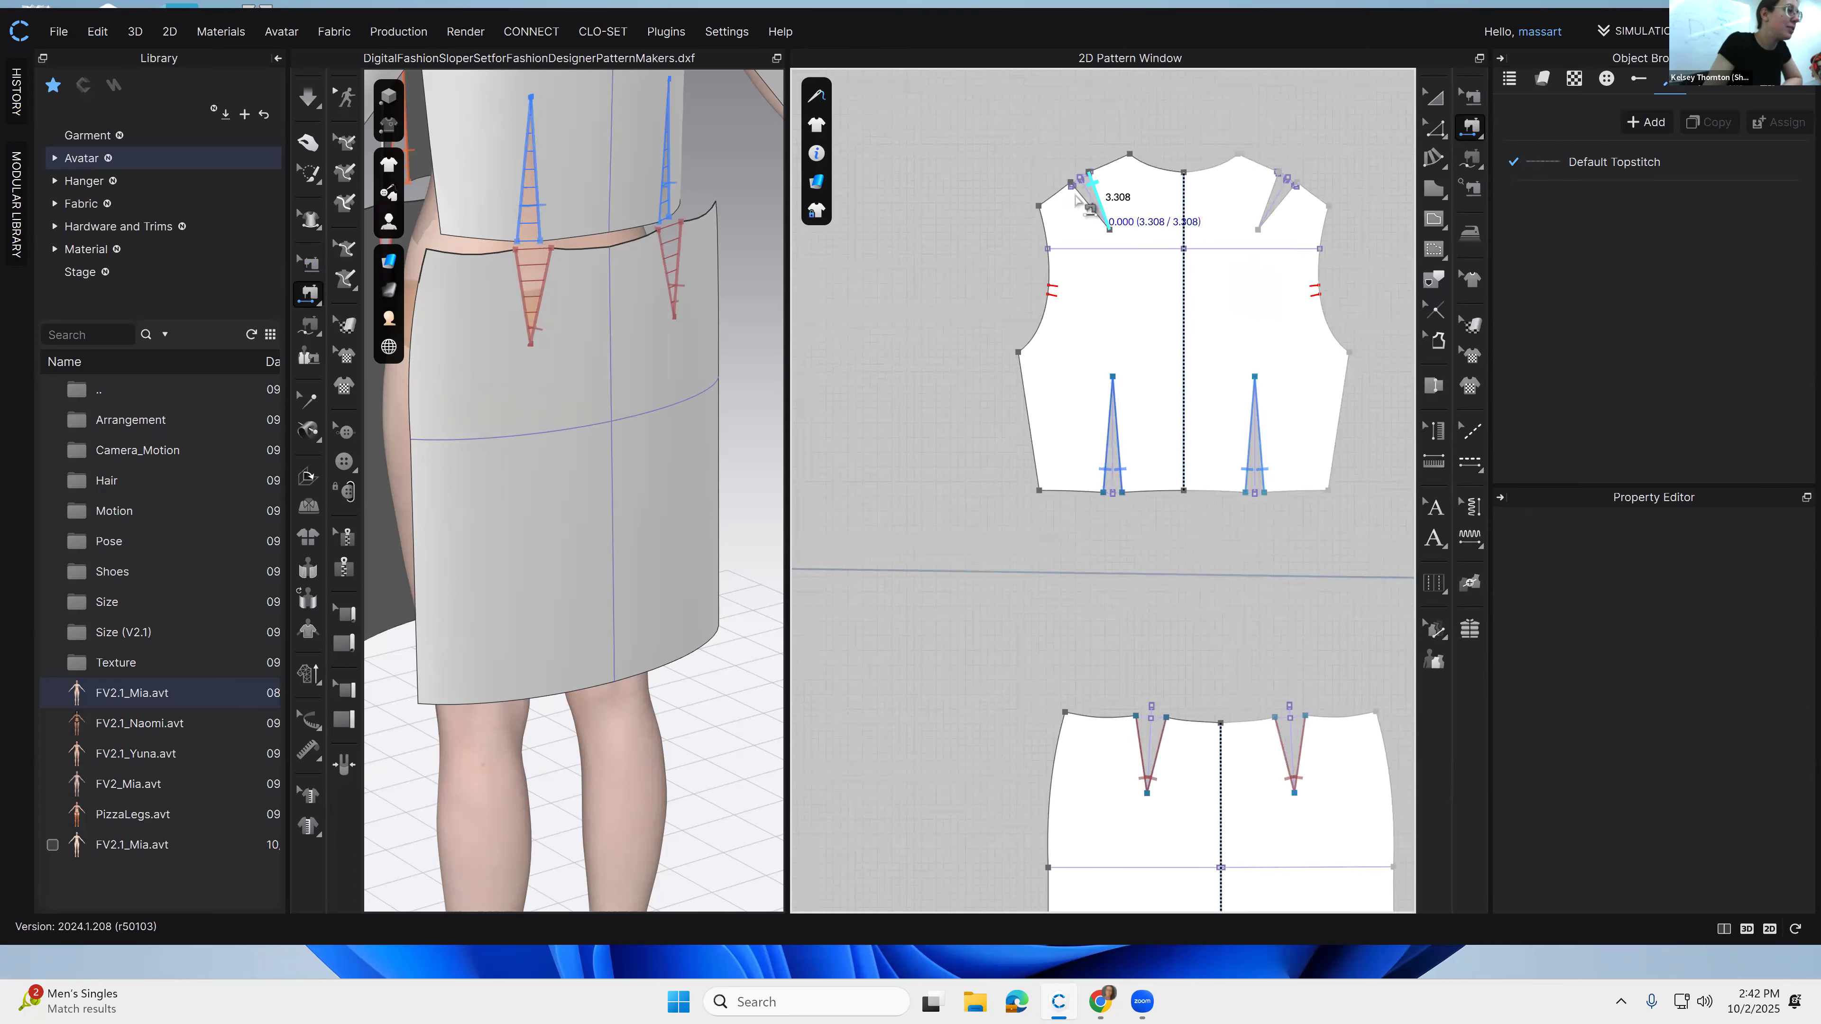
Step: Sew the two legs of the elbow dart together on the sleeve piece
{"action": "scroll", "coordinate": [1167, 602], "scroll_direction": "down", "scroll_amount": 4}
{"action": "middle_click_drag", "start_coordinate": [1152, 541], "coordinate": [1306, 506]}
{"action": "scroll", "coordinate": [1034, 456], "scroll_direction": "up", "scroll_amount": 4}
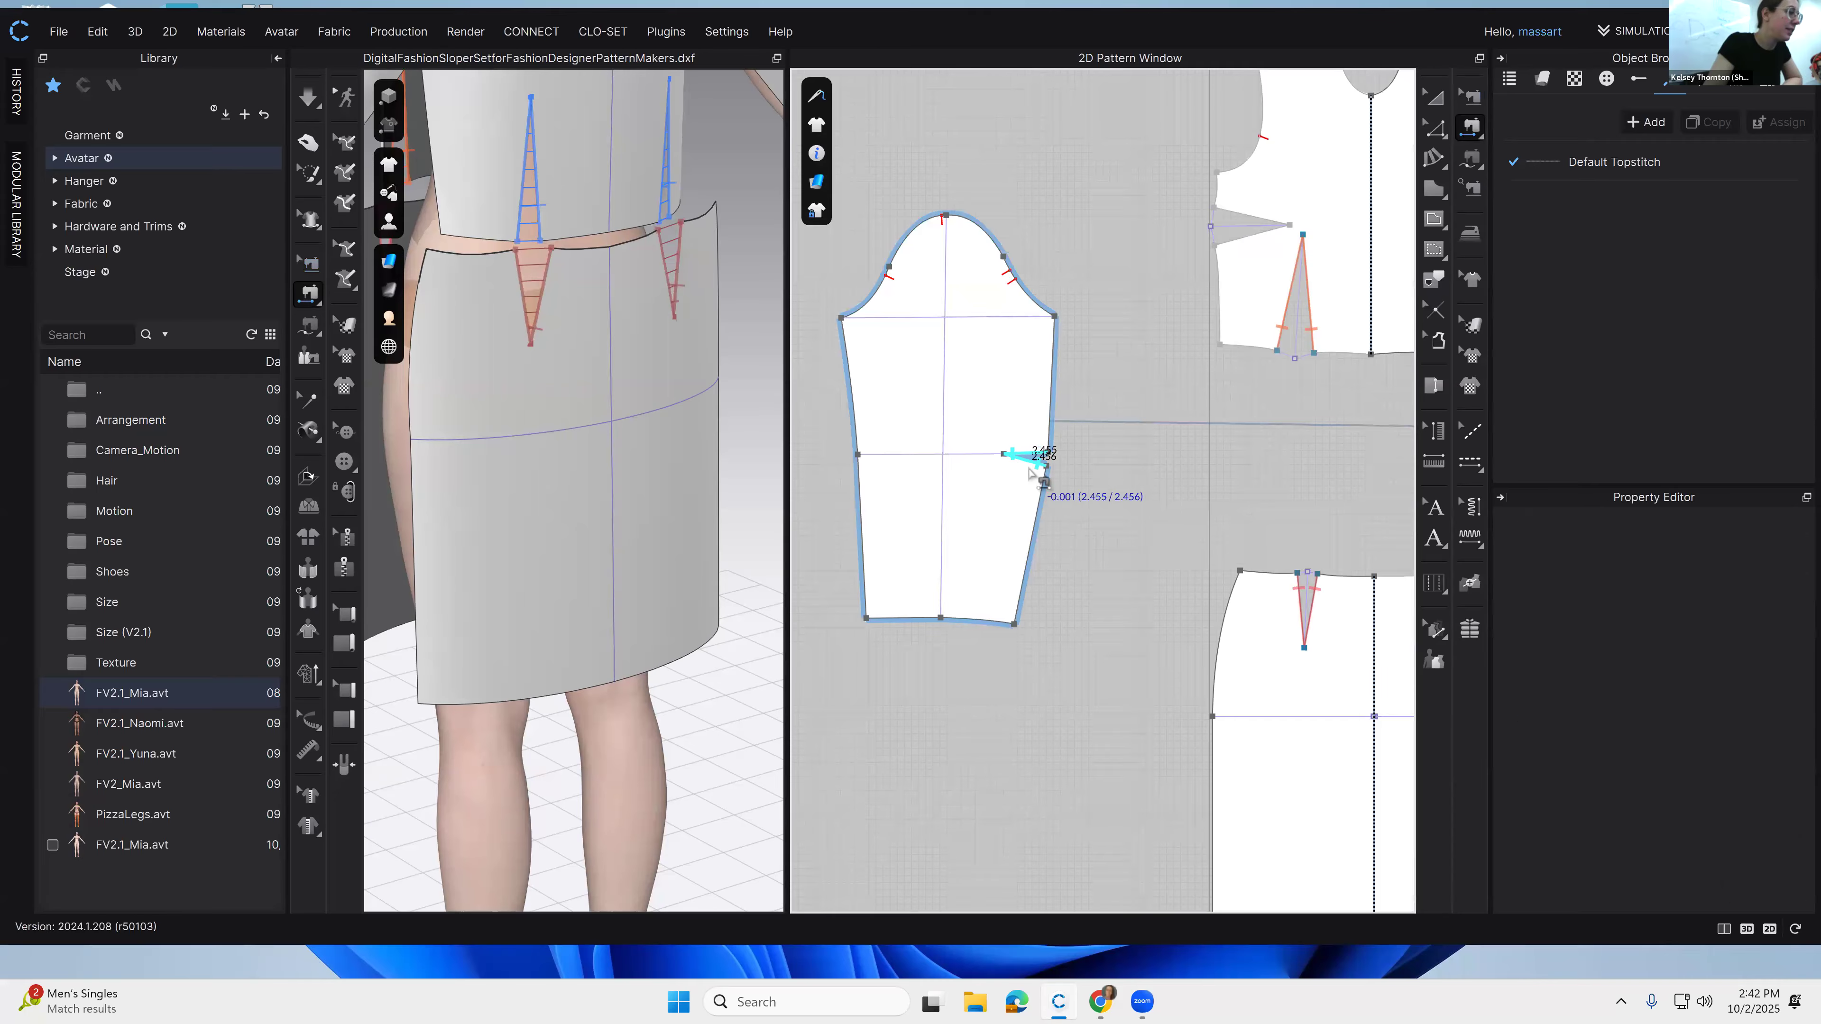
{"action": "left_click", "coordinate": [1011, 453]}
{"action": "left_click", "coordinate": [1088, 432]}
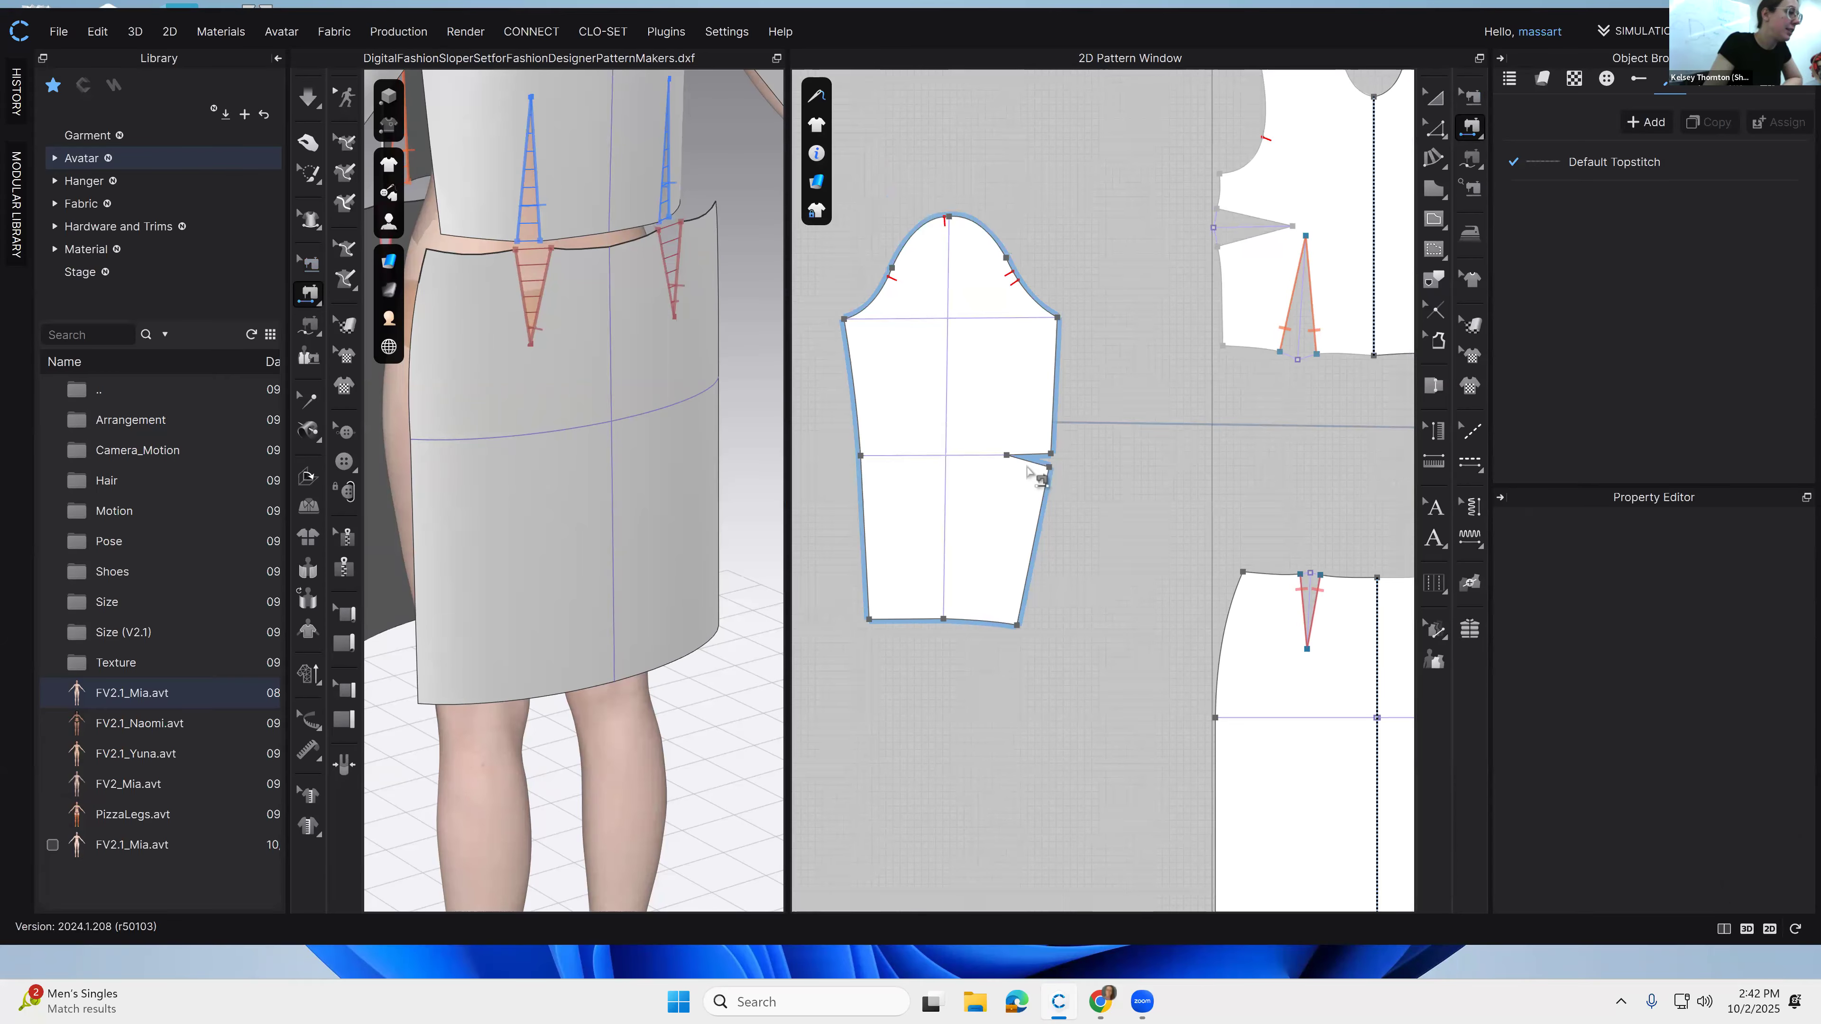
{"action": "left_click", "coordinate": [1045, 466]}
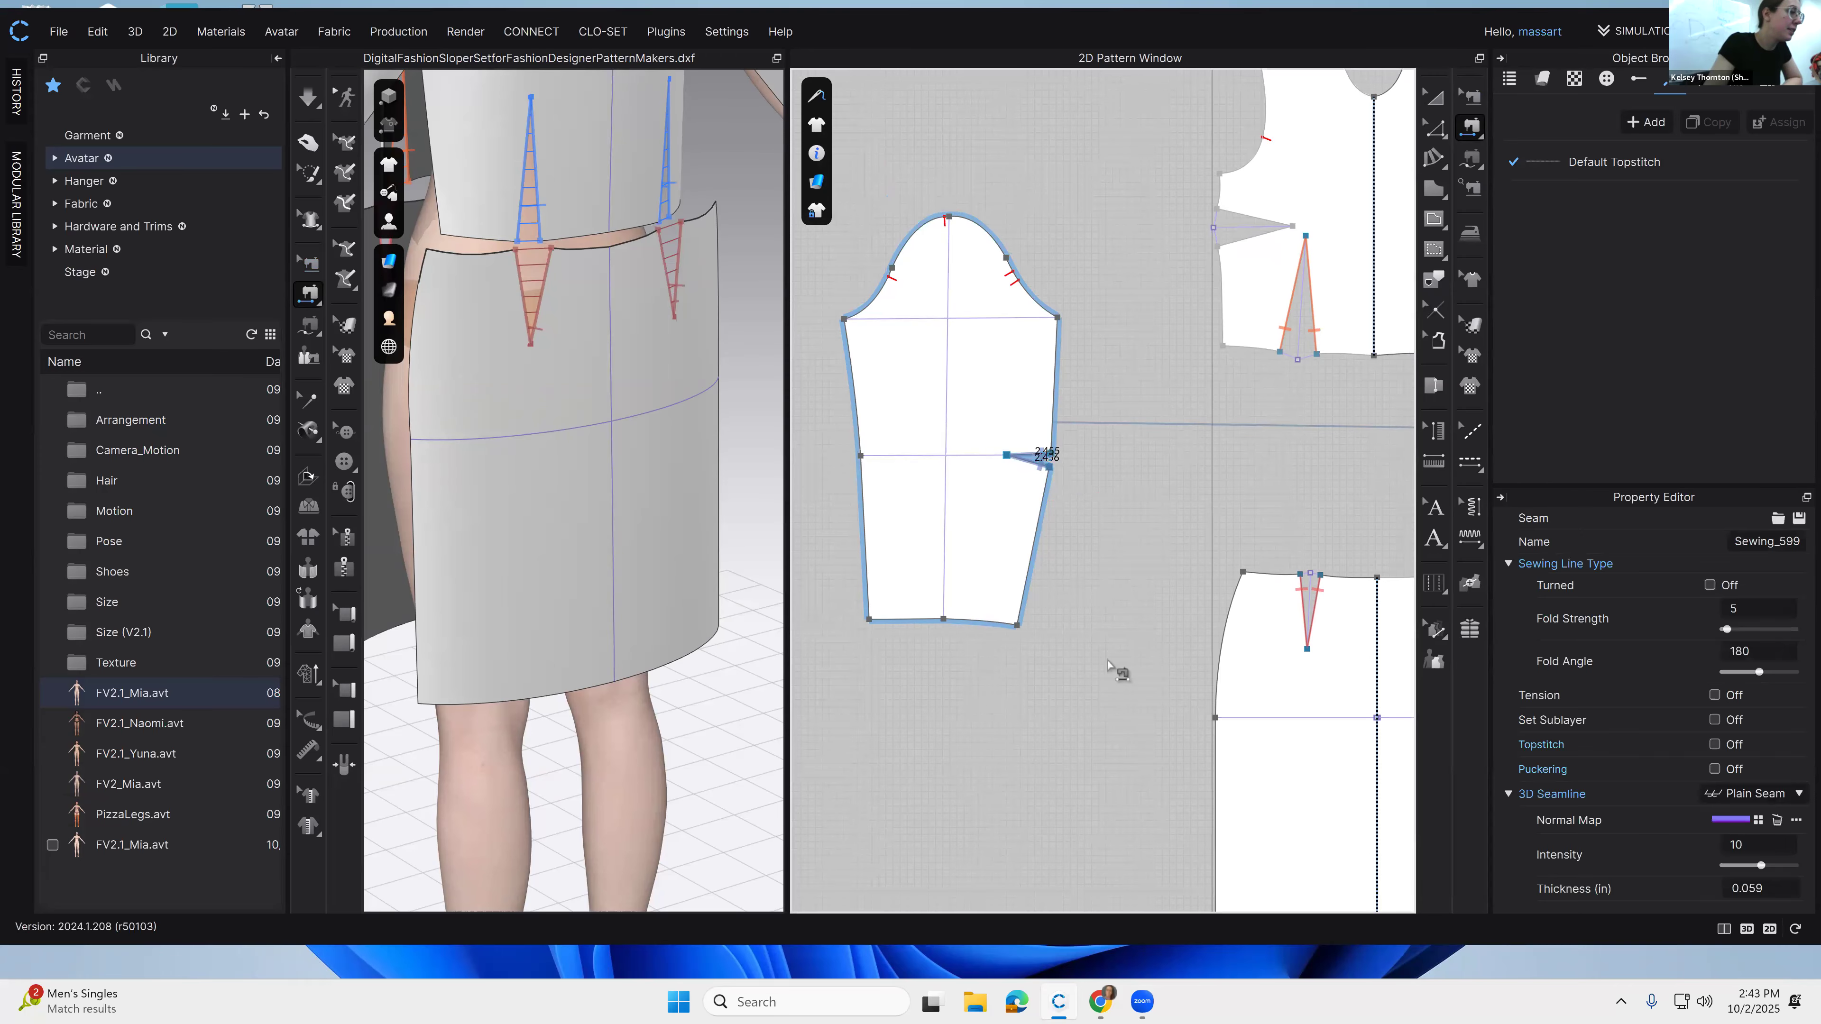
Step: Sew the legs of the side bust darts together on the front bodice
{"action": "scroll", "coordinate": [1118, 671], "scroll_direction": "down", "scroll_amount": 3}
{"action": "right_click_drag", "start_coordinate": [1228, 647], "coordinate": [1114, 445]}
{"action": "left_click", "coordinate": [1215, 239]}
{"action": "left_click", "coordinate": [1217, 223]}
{"action": "mouse_move", "coordinate": [1166, 424]}
{"action": "middle_mouse_down"}
{"action": "mouse_move", "coordinate": [902, 427]}
{"action": "mouse_move", "coordinate": [1136, 411]}
{"action": "middle_mouse_up"}
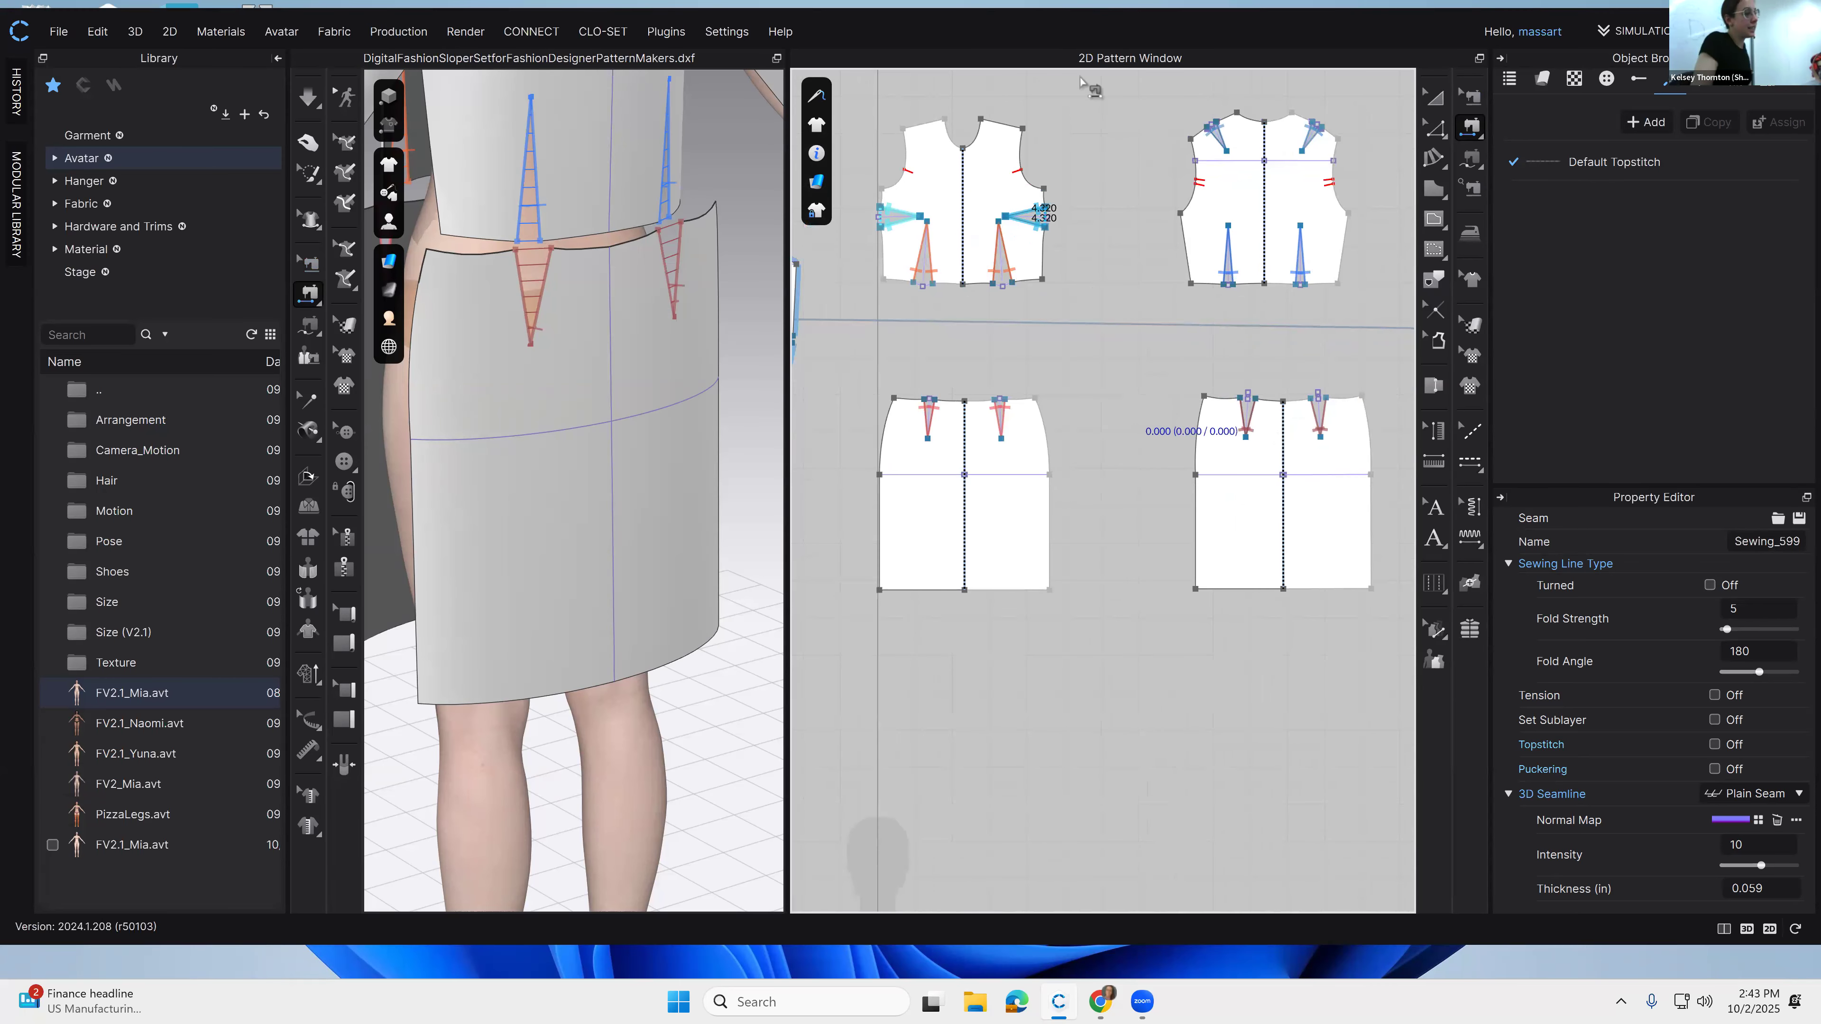
Step: Sew the front skirt's side edges to the back skirt's side edges, both above and below the hip line
{"action": "scroll", "coordinate": [1140, 388], "scroll_direction": "up", "scroll_amount": 3}
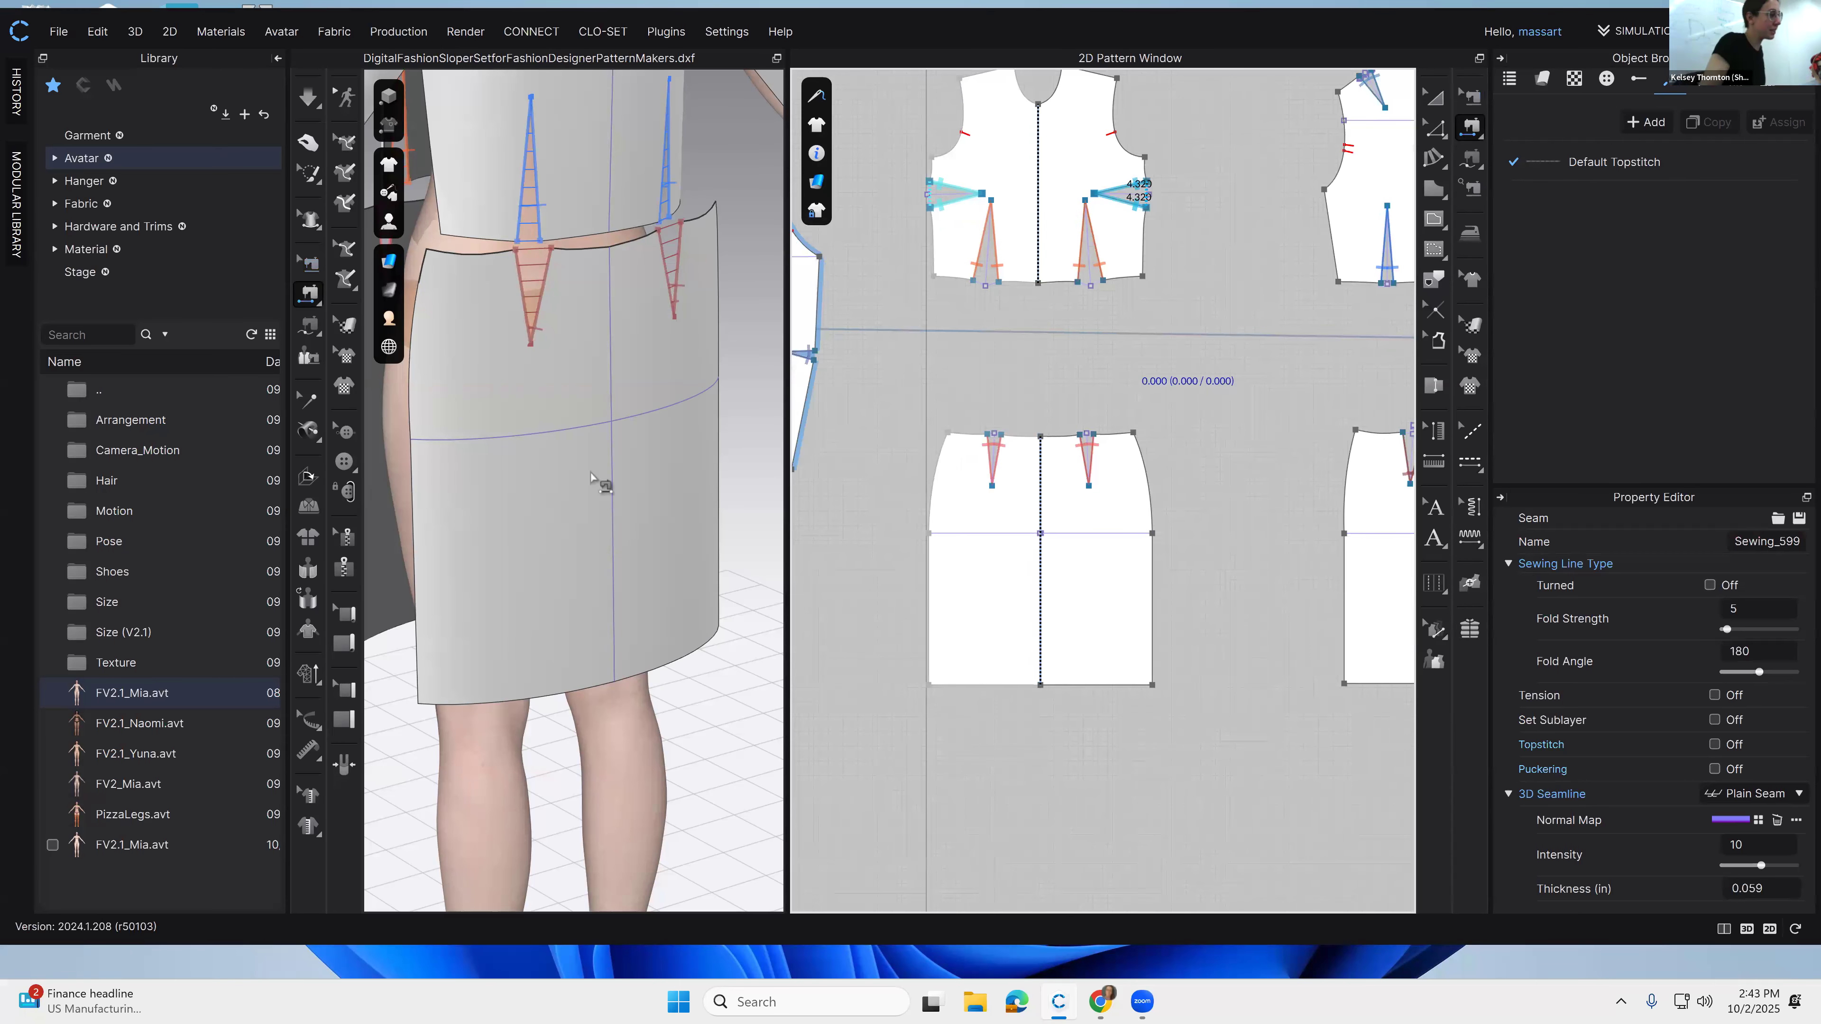
{"action": "scroll", "coordinate": [604, 473], "scroll_direction": "down", "scroll_amount": 3}
{"action": "middle_click_drag", "start_coordinate": [607, 446], "coordinate": [640, 449]}
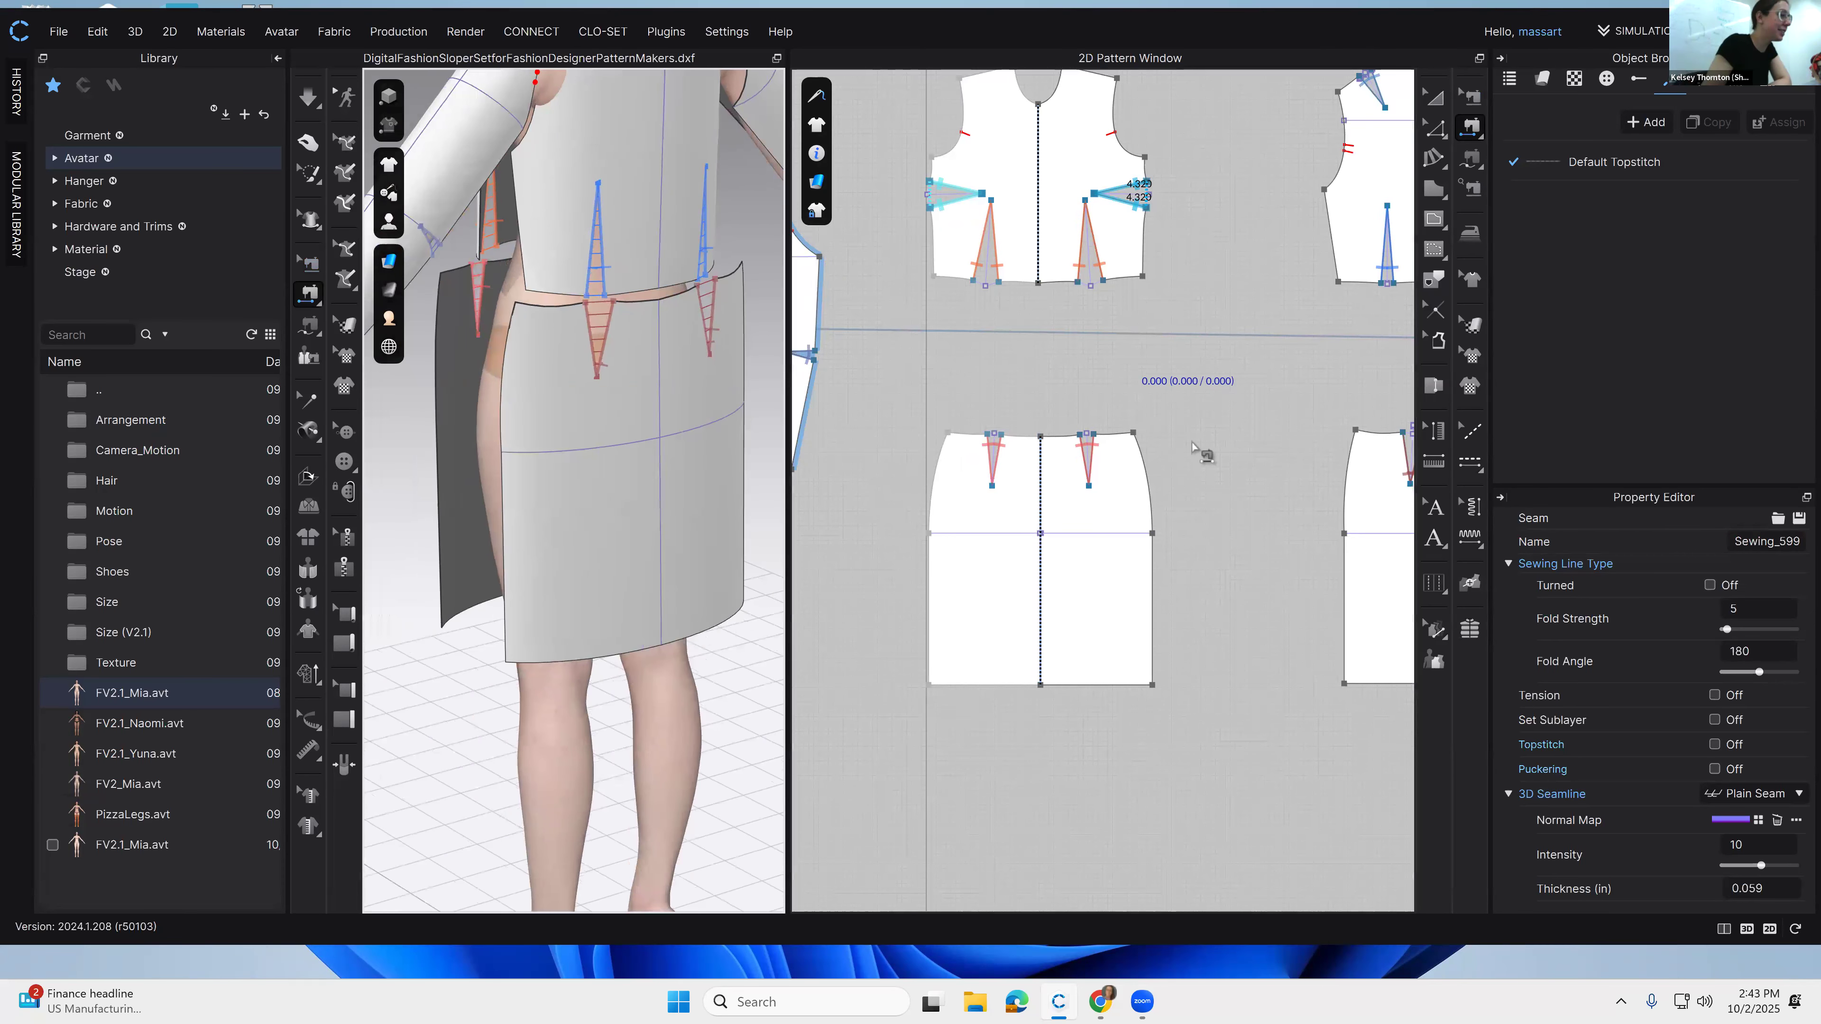
{"action": "middle_click_drag", "start_coordinate": [1359, 548], "coordinate": [1239, 470]}
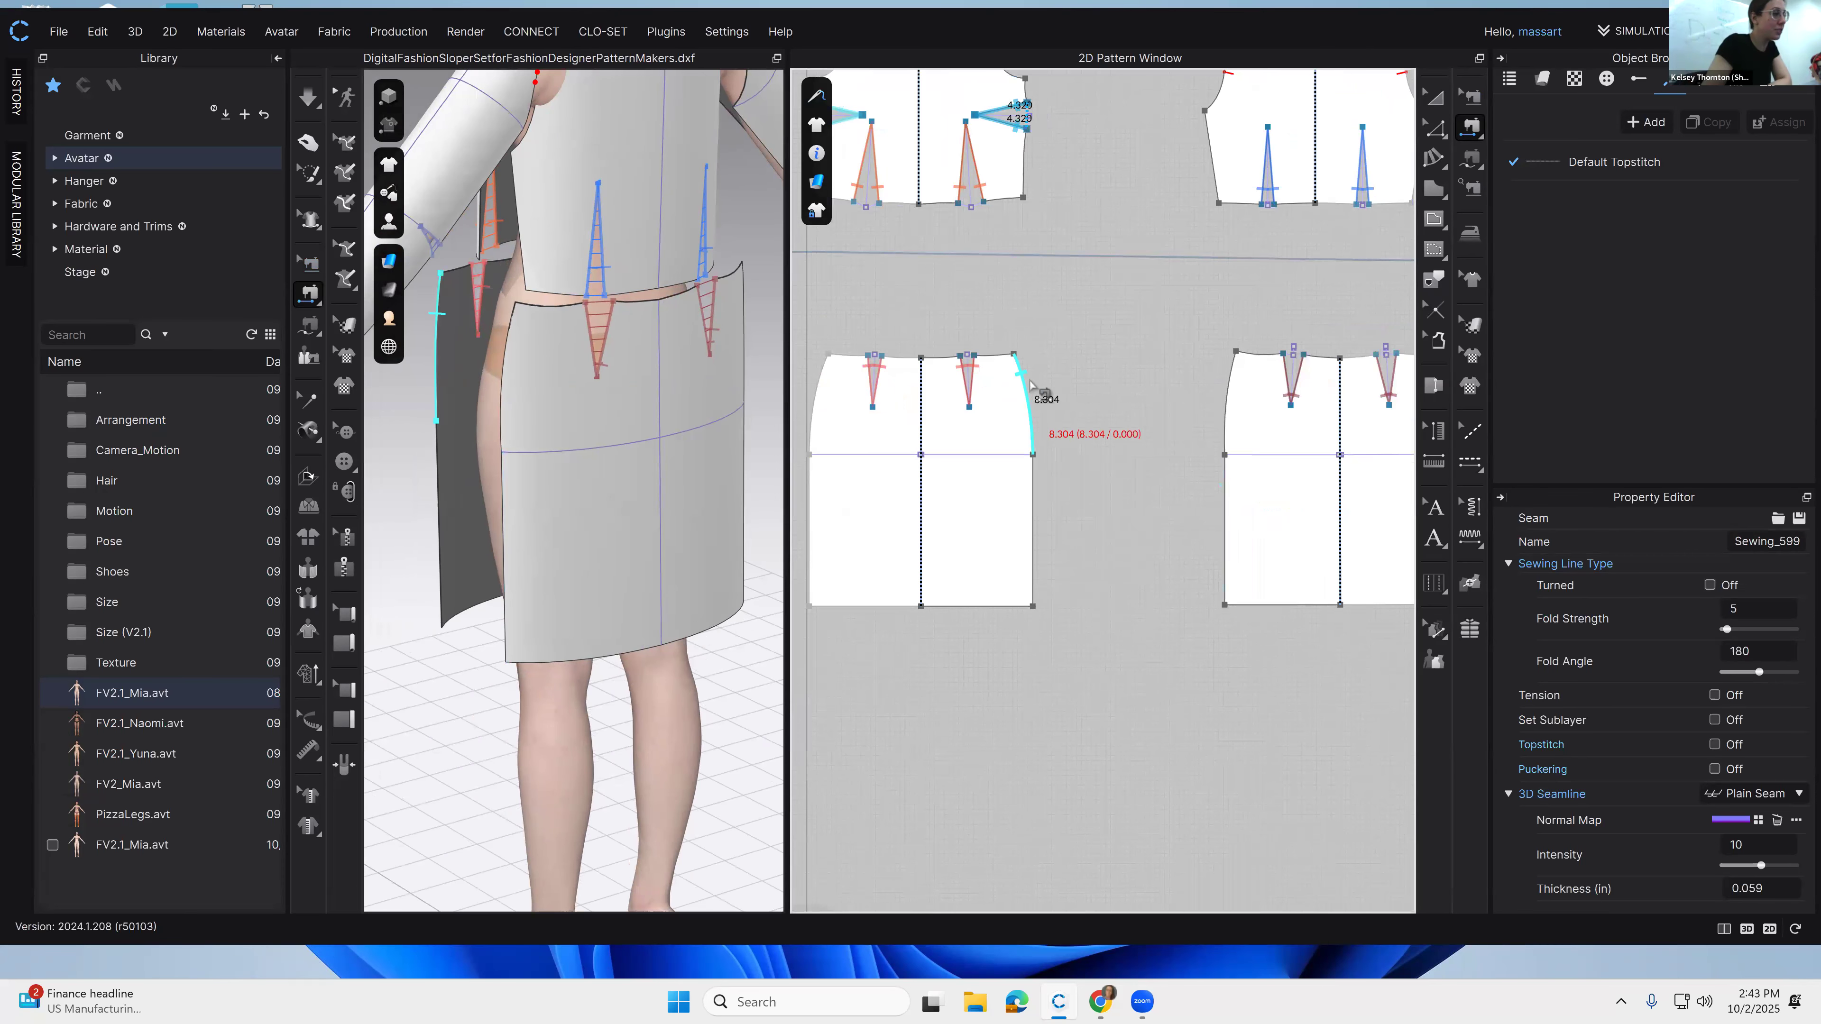
{"action": "left_click", "coordinate": [1030, 402]}
{"action": "left_click", "coordinate": [1225, 380]}
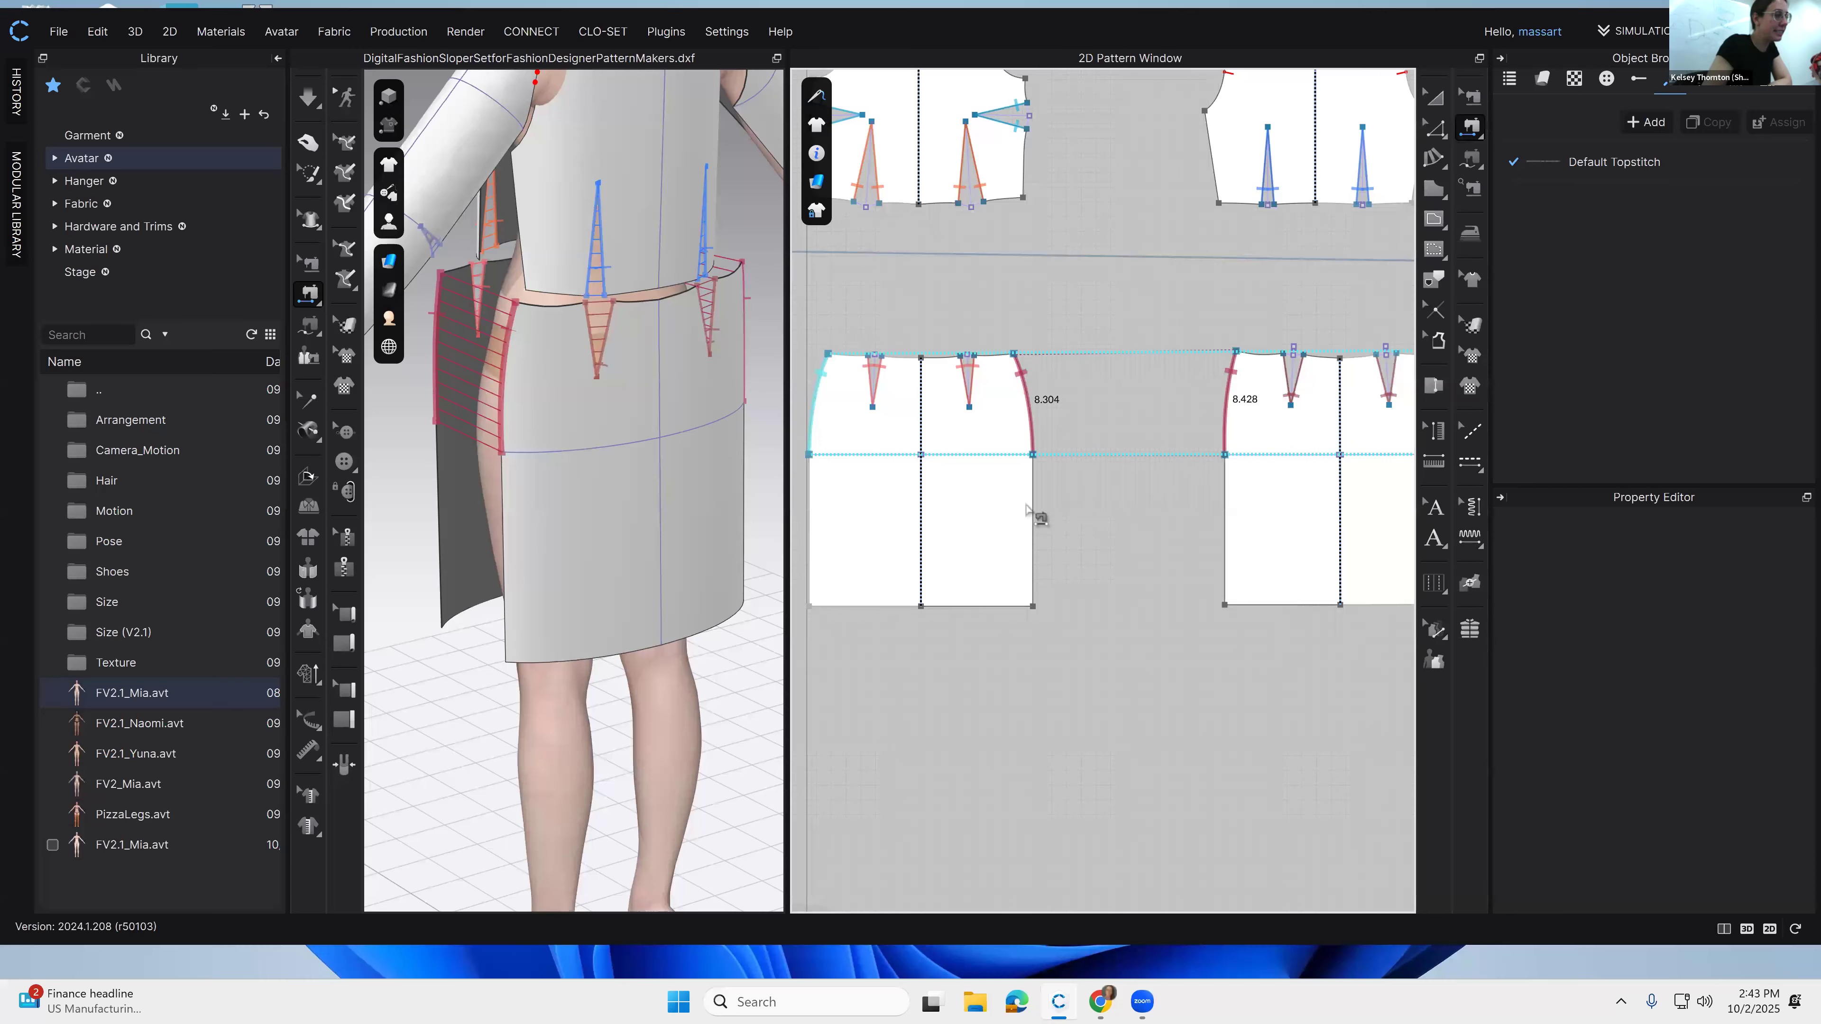
{"action": "left_click", "coordinate": [1032, 495]}
{"action": "left_click", "coordinate": [1222, 493]}
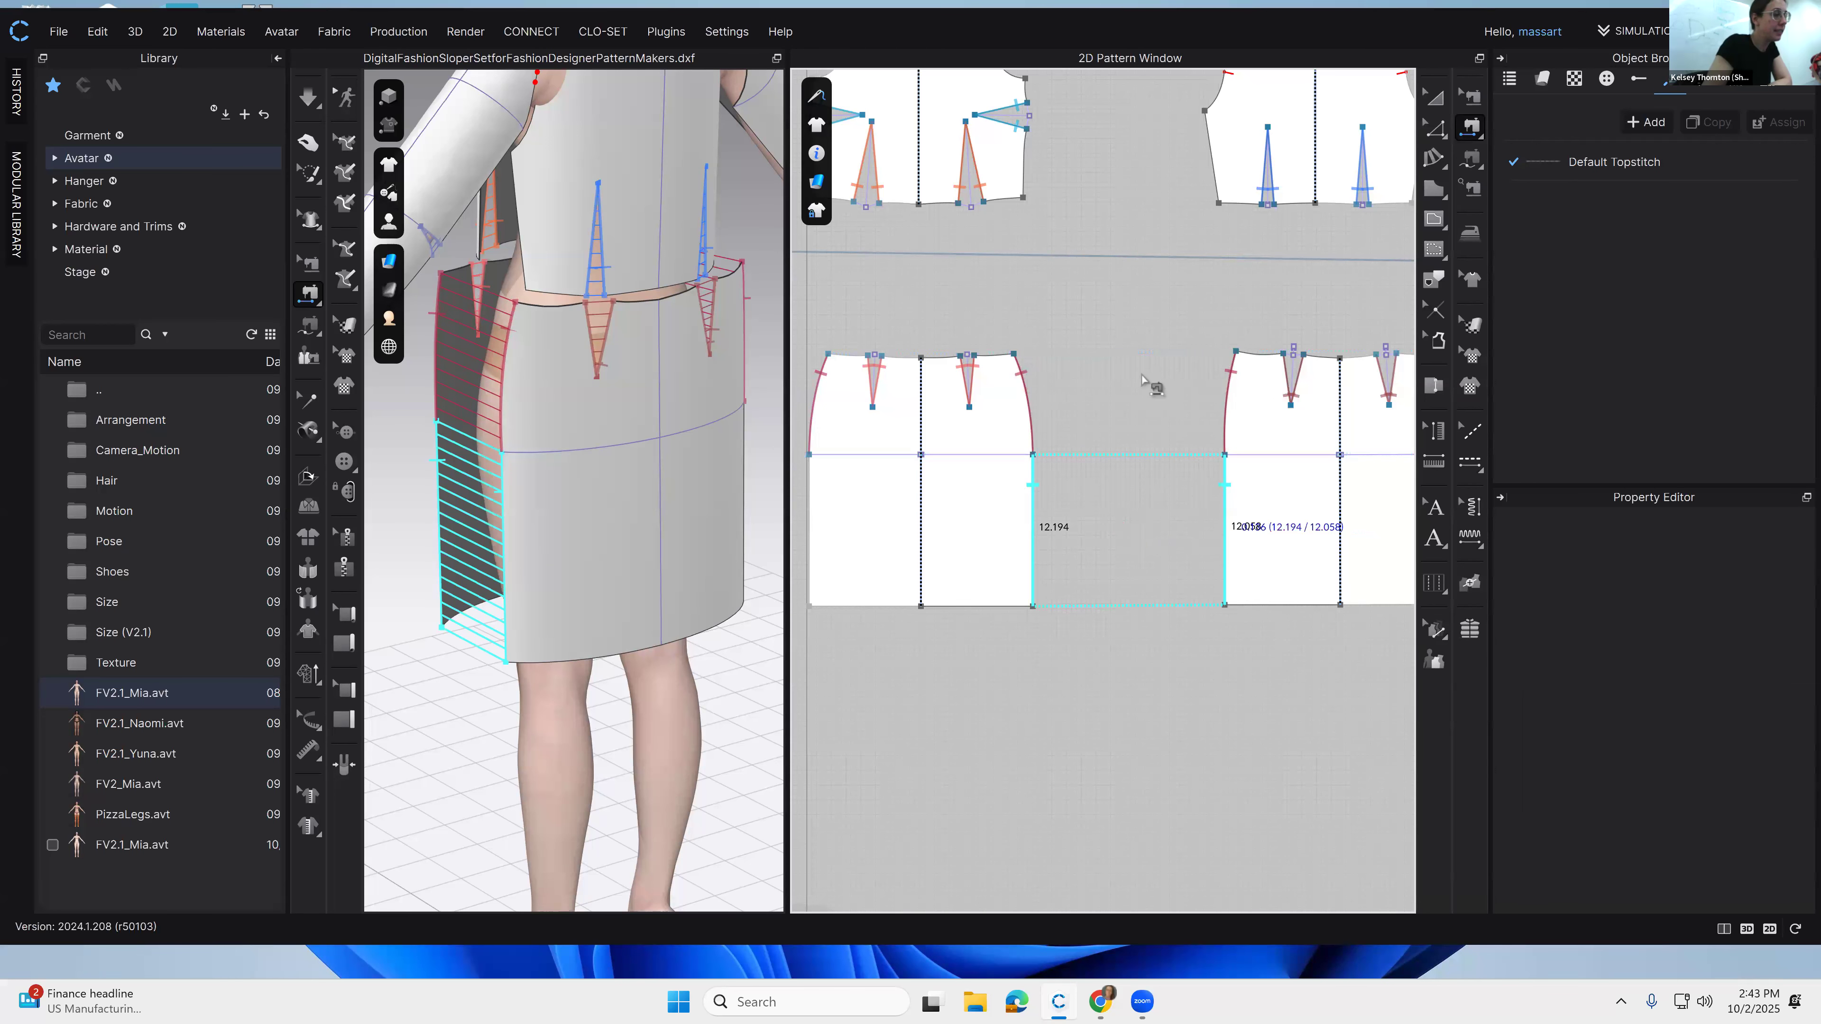
Step: Sew the front bodice waist to the front skirt waist, from side to dart and from dart to center
{"action": "scroll", "coordinate": [1154, 353], "scroll_direction": "down", "scroll_amount": 4}
{"action": "middle_click_drag", "start_coordinate": [1145, 343], "coordinate": [1126, 419]}
{"action": "scroll", "coordinate": [1140, 405], "scroll_direction": "up", "scroll_amount": 5}
{"action": "left_click", "coordinate": [1021, 272]}
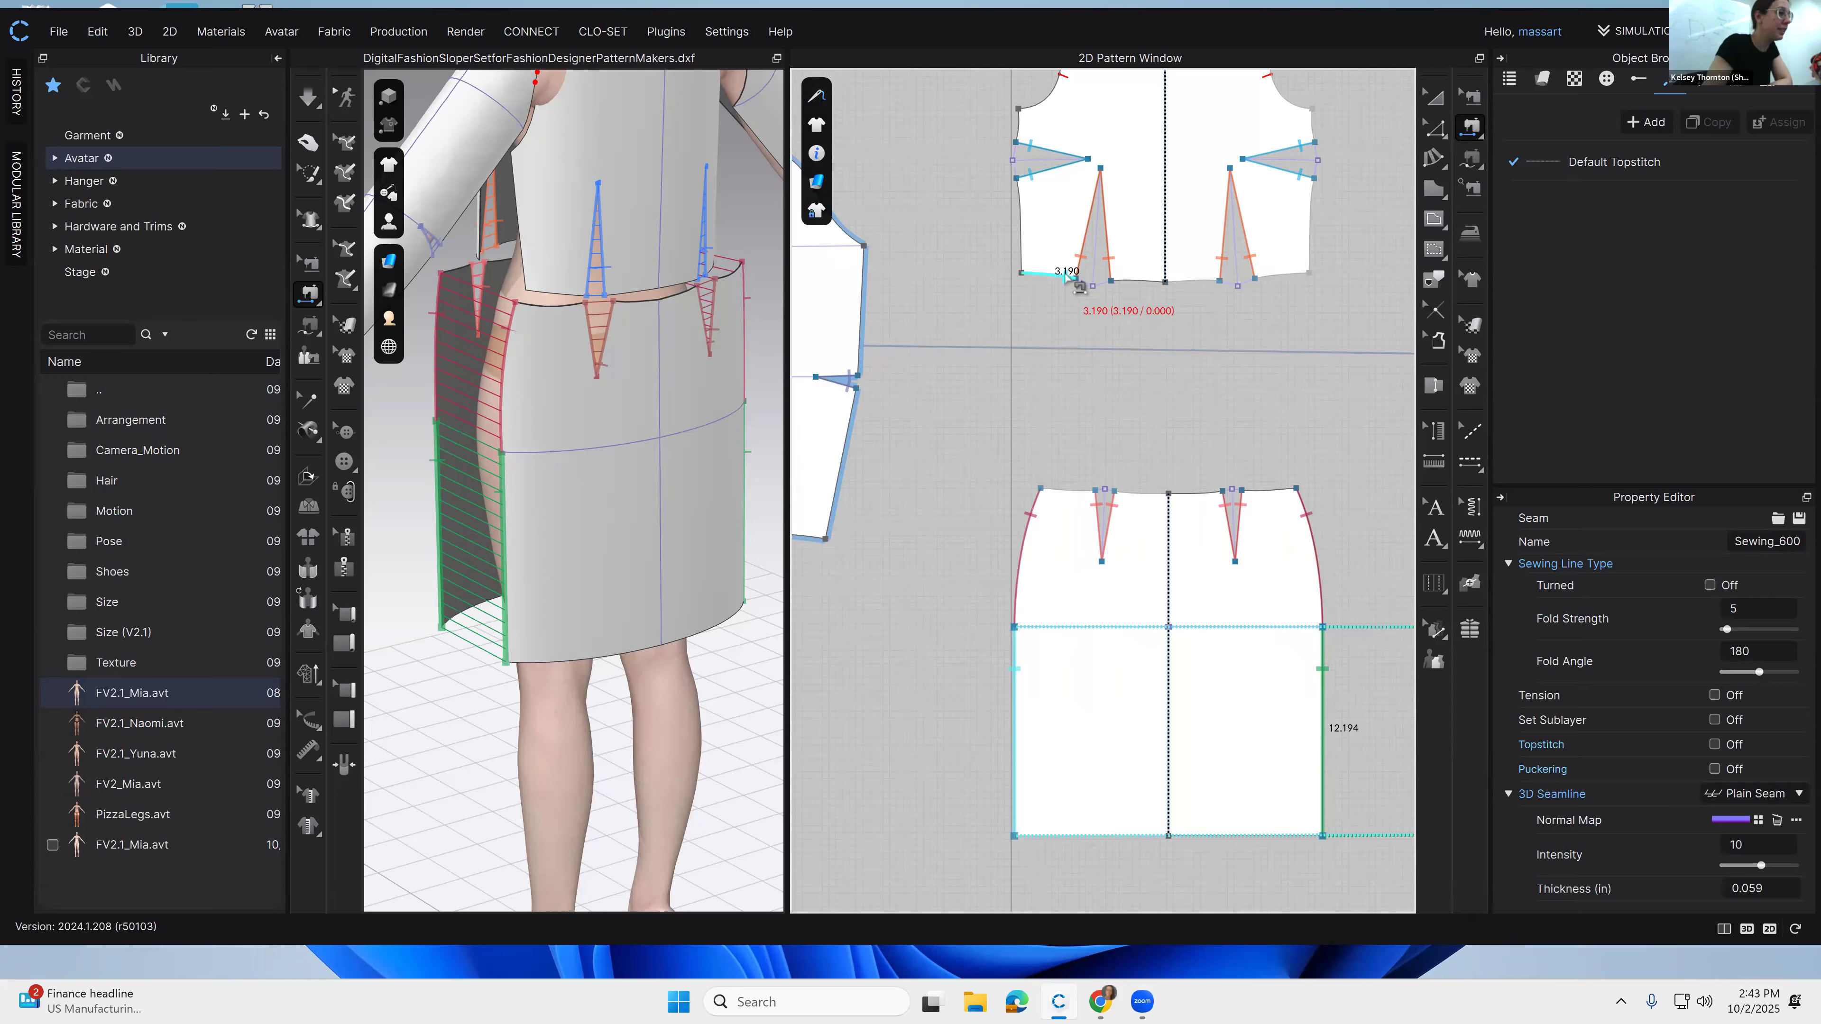
{"action": "left_click", "coordinate": [1075, 278]}
{"action": "left_click", "coordinate": [1041, 488]}
{"action": "left_click", "coordinate": [1086, 488]}
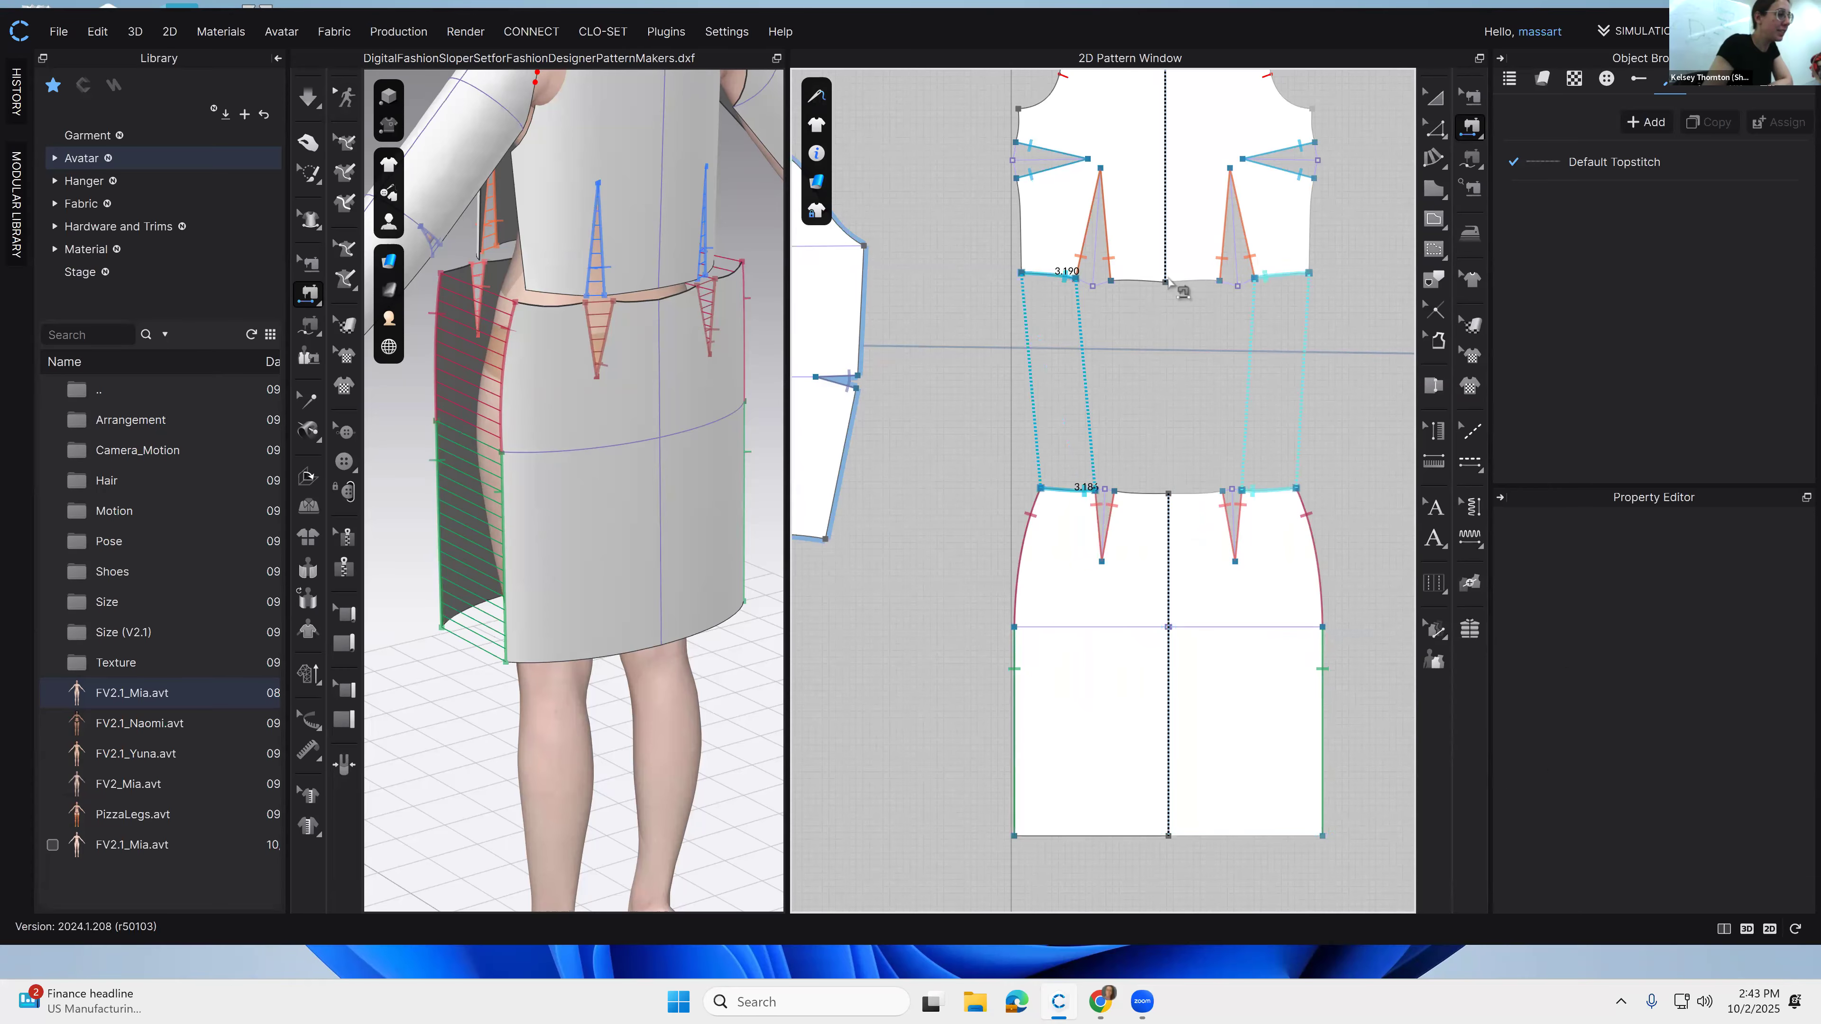
{"action": "left_click", "coordinate": [1151, 281]}
{"action": "left_click", "coordinate": [1154, 492]}
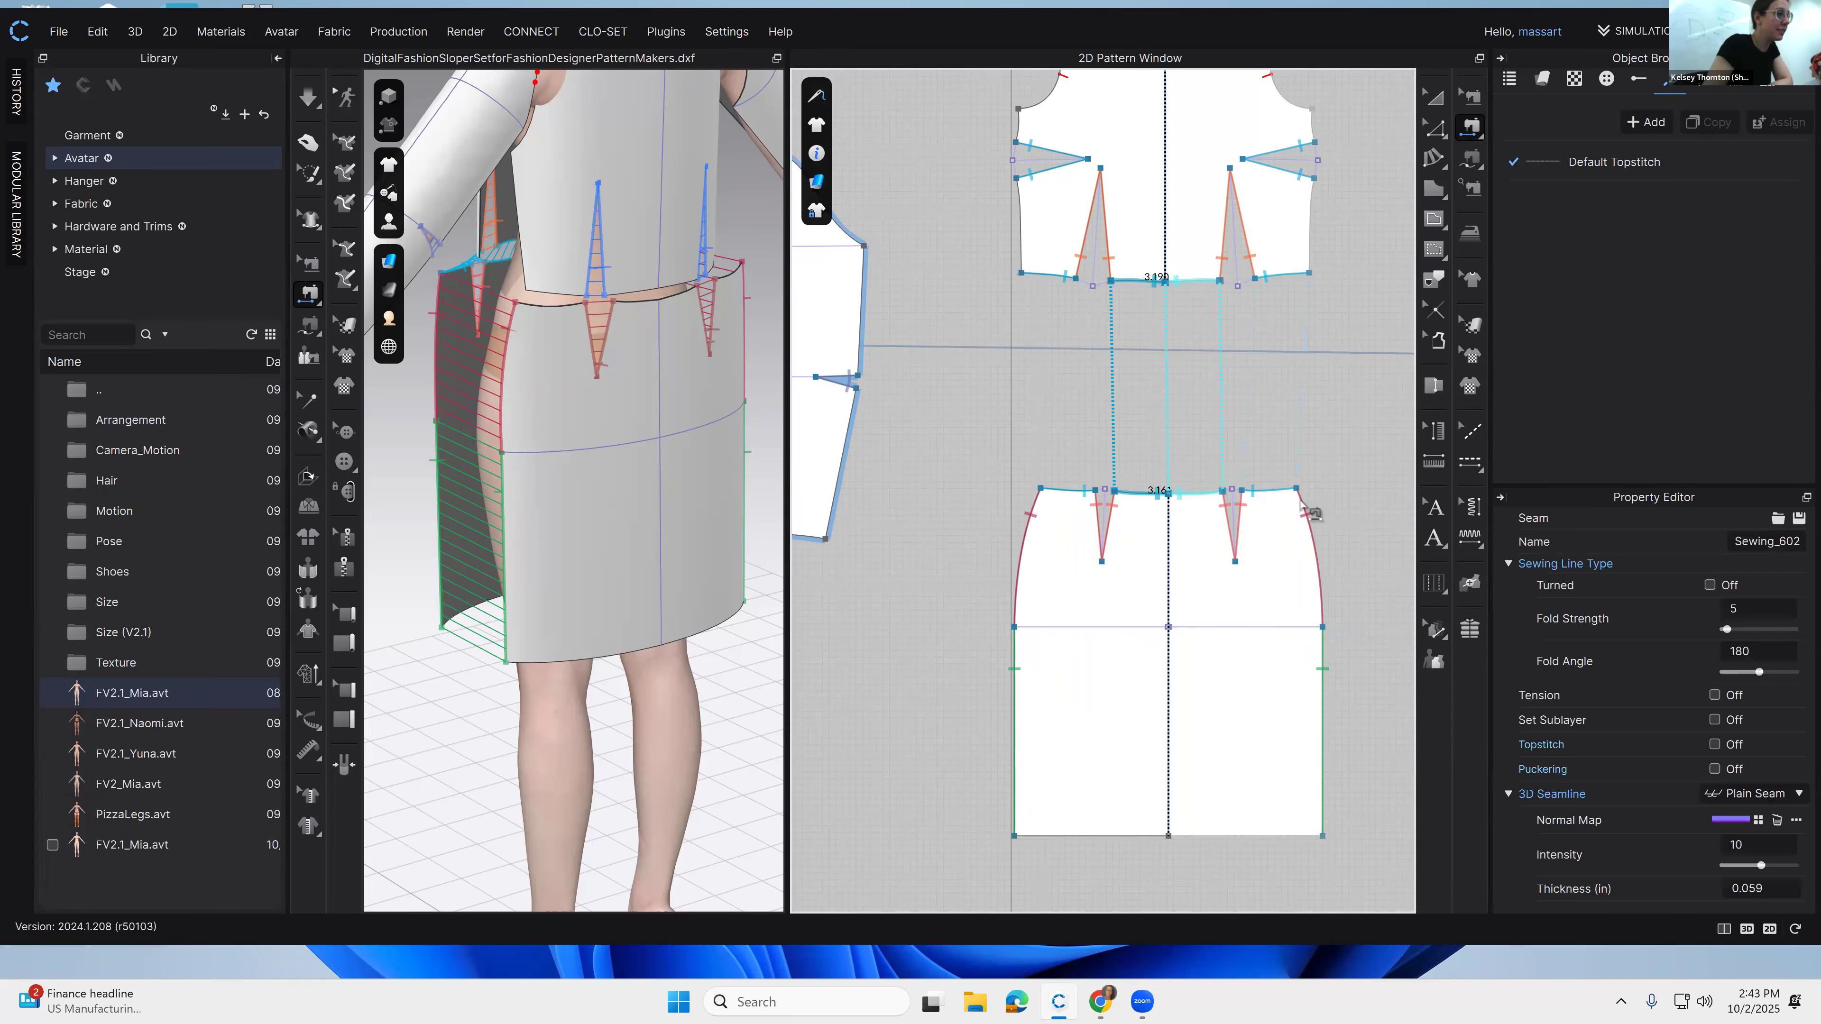
Step: Sew the back bodice waist to the back skirt waist, from side to dart and from dart to center
{"action": "middle_click_drag", "start_coordinate": [1267, 495], "coordinate": [994, 458]}
{"action": "left_click", "coordinate": [1086, 254]}
{"action": "left_click", "coordinate": [1119, 463]}
{"action": "left_click", "coordinate": [1162, 252]}
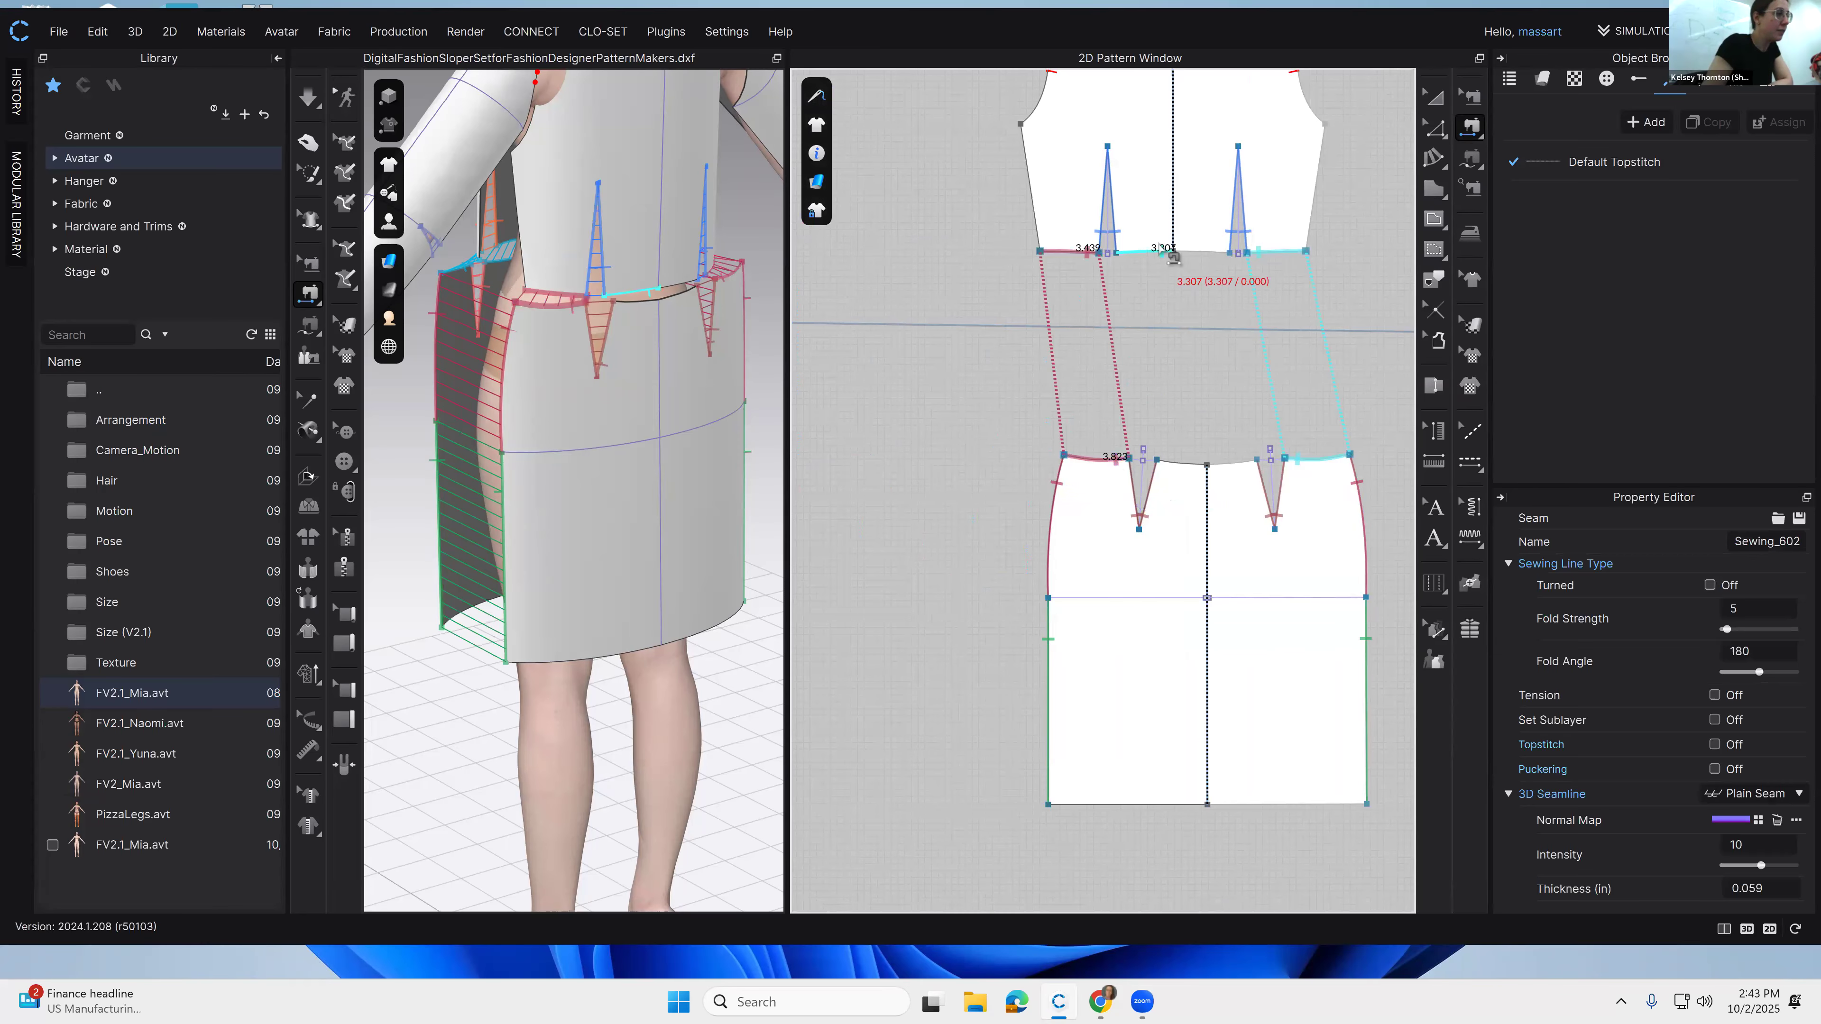
{"action": "left_click", "coordinate": [1184, 463]}
{"action": "scroll", "coordinate": [976, 590], "scroll_direction": "down", "scroll_amount": 4}
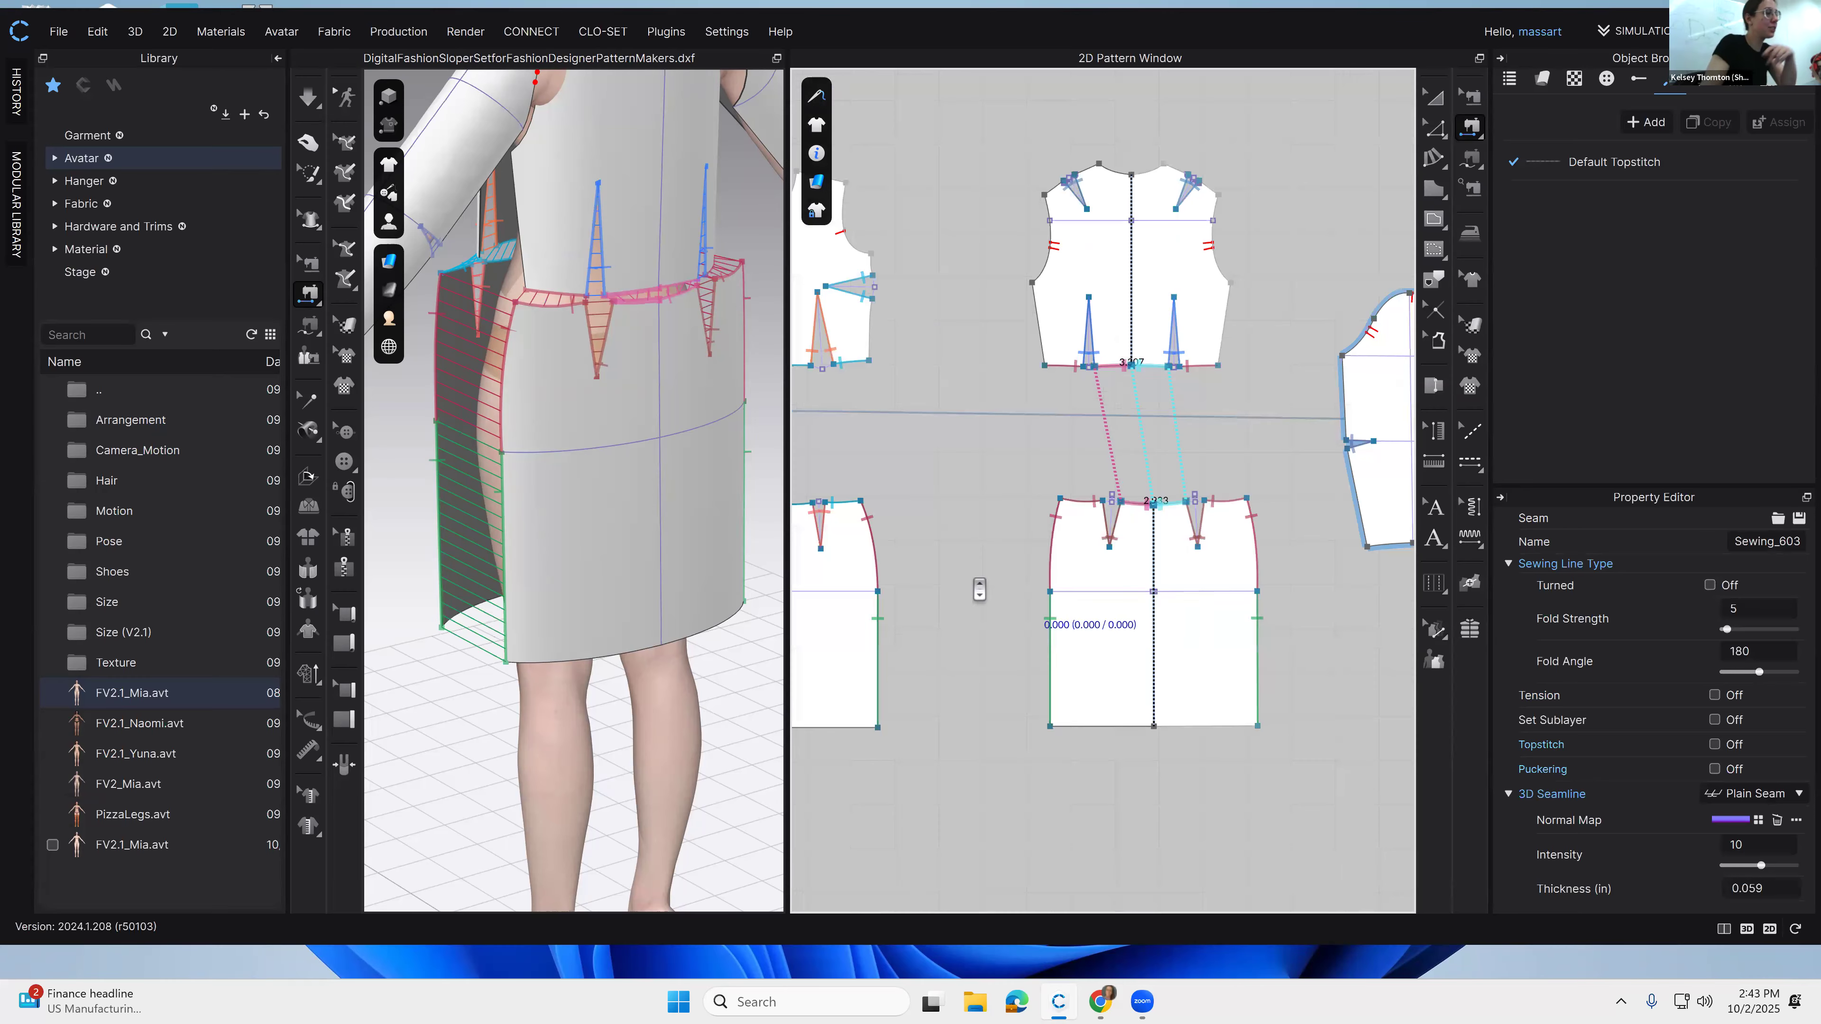
Step: Try to start a shoulder seam on the front bodice's shoulder edge in the 3D view with Segment Sewing
{"action": "middle_click_drag", "start_coordinate": [1083, 537], "coordinate": [1152, 521]}
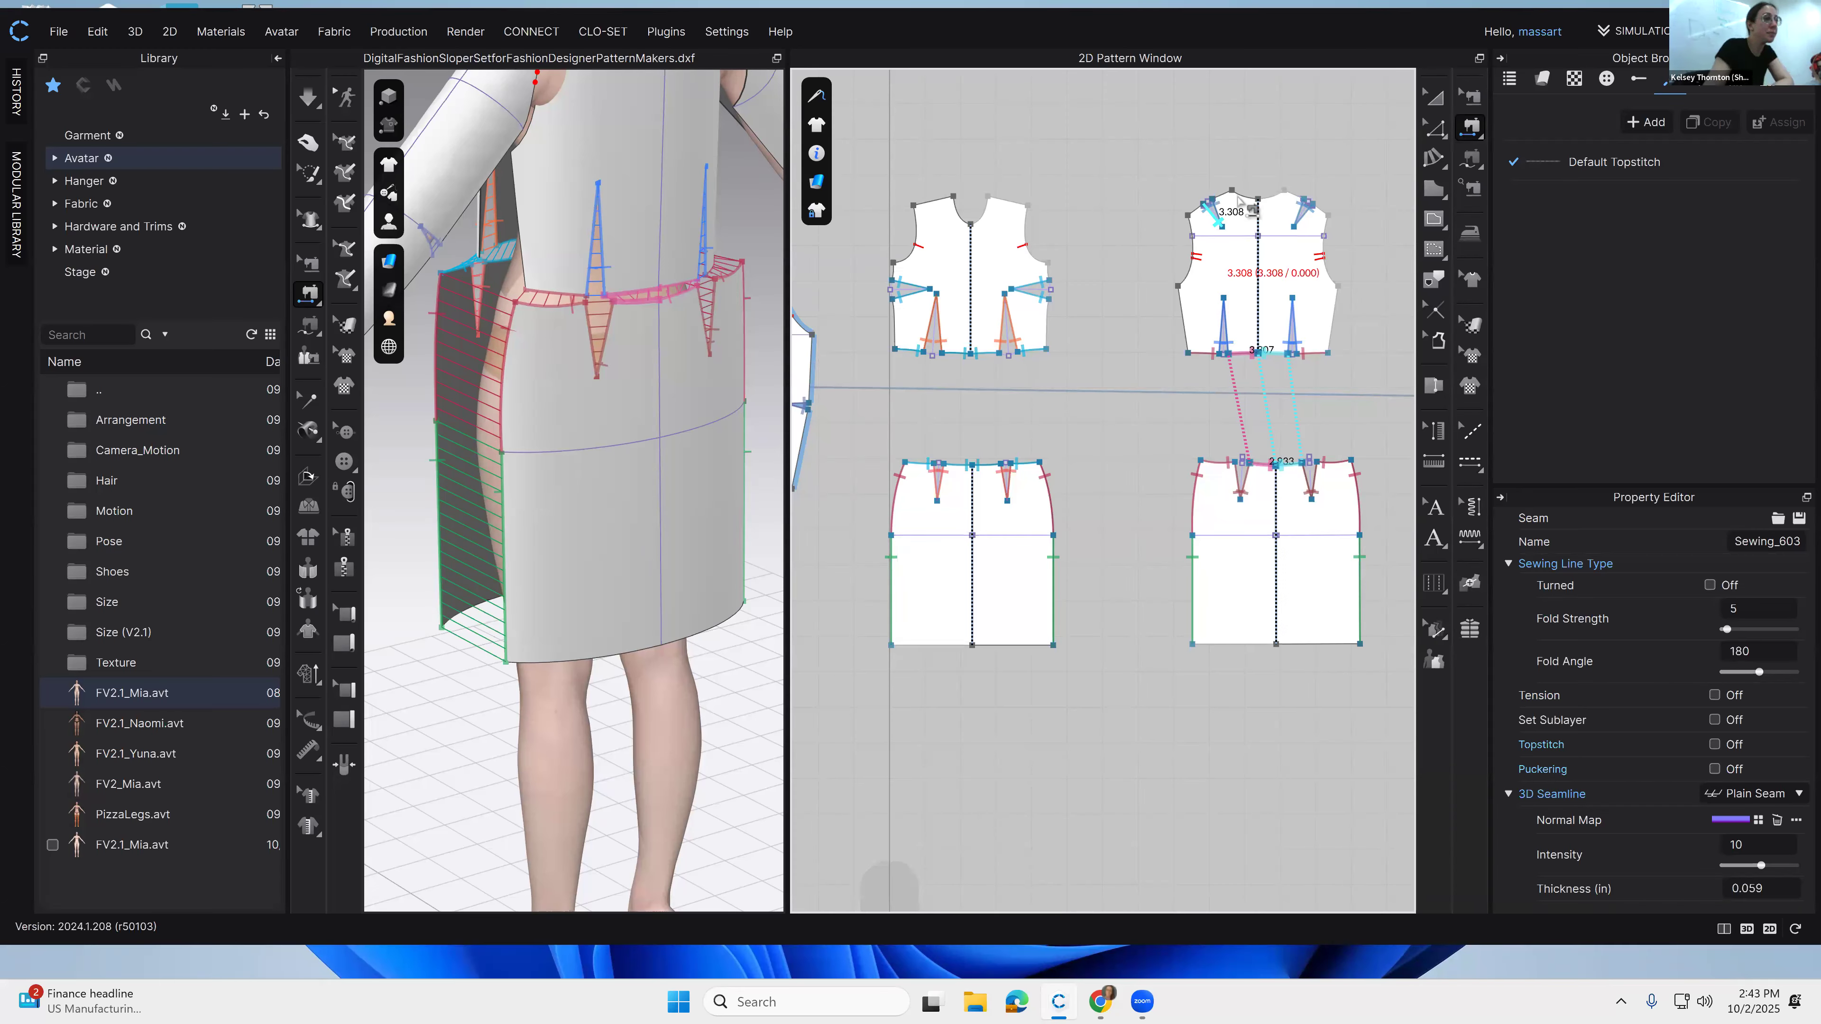
{"action": "left_click", "coordinate": [1470, 163]}
{"action": "middle_click_drag", "start_coordinate": [965, 441], "coordinate": [1128, 435]}
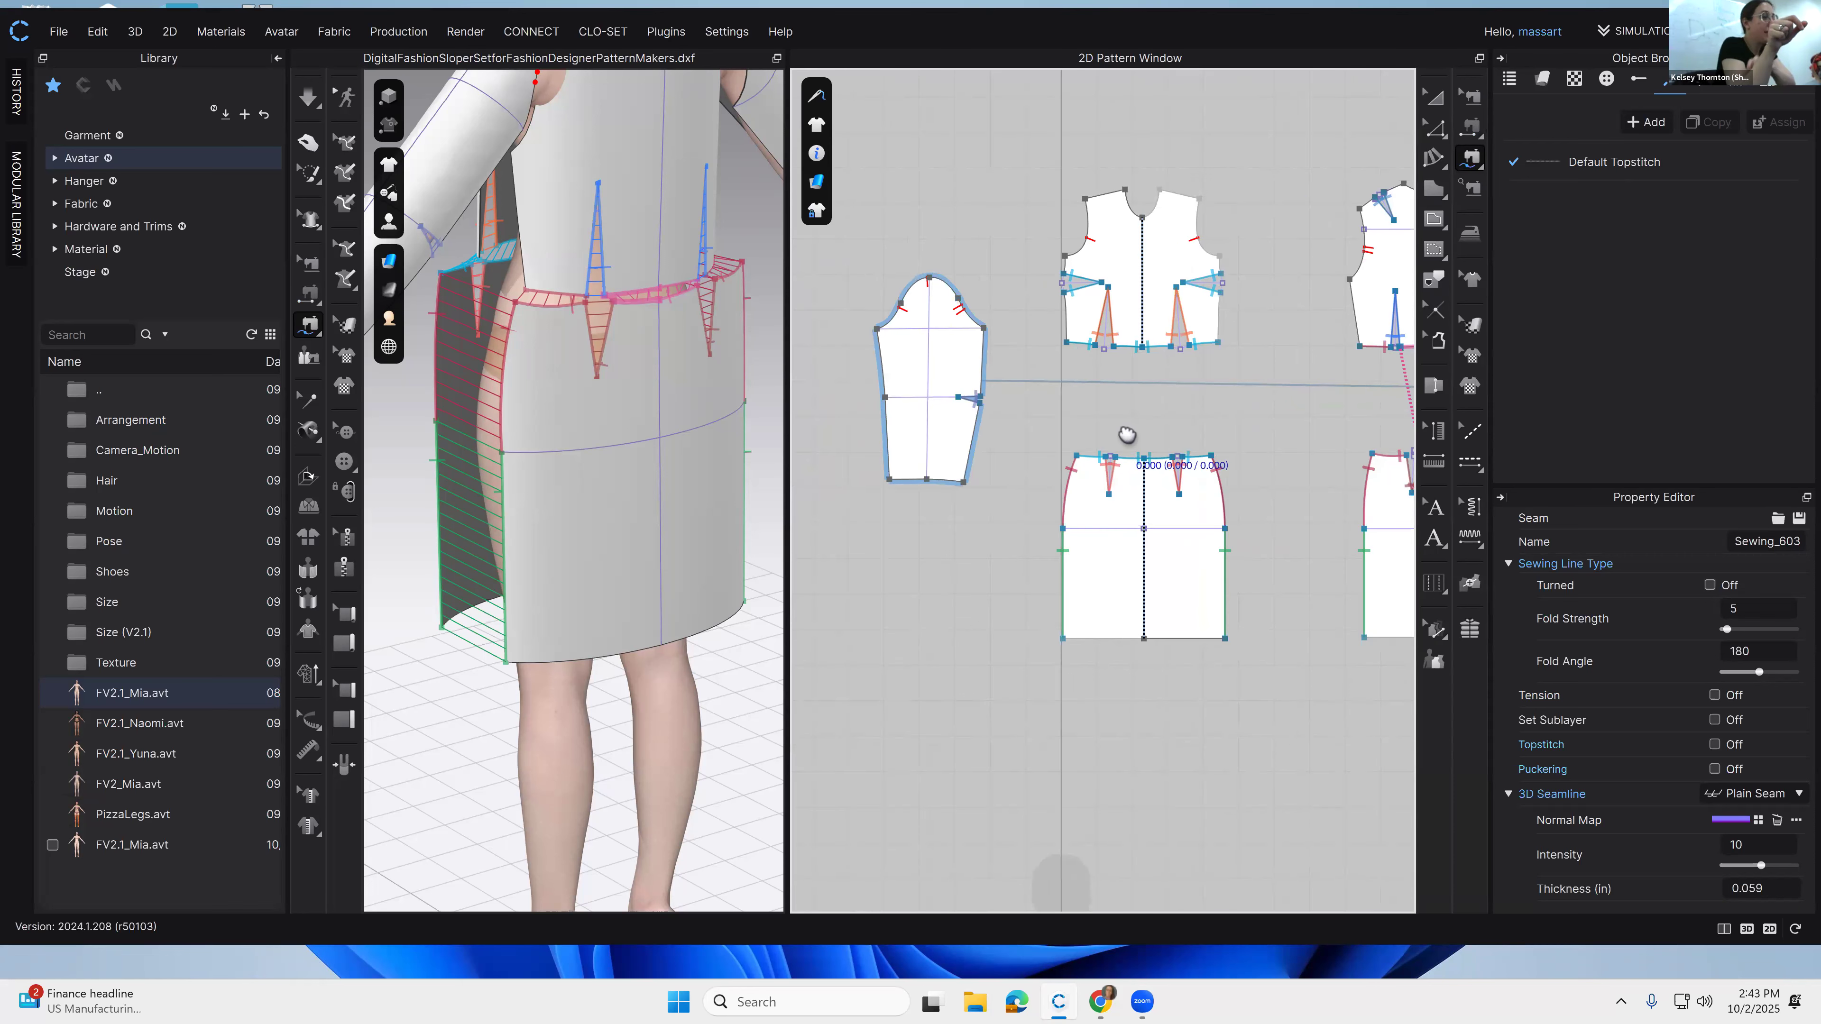
{"action": "middle_click_drag", "start_coordinate": [628, 107], "coordinate": [656, 344]}
{"action": "scroll", "coordinate": [622, 266], "scroll_direction": "up", "scroll_amount": 2}
{"action": "middle_click_drag", "start_coordinate": [624, 265], "coordinate": [699, 464]}
{"action": "middle_click_drag", "start_coordinate": [654, 403], "coordinate": [662, 492]}
{"action": "right_click_drag", "start_coordinate": [656, 430], "coordinate": [646, 500]}
{"action": "middle_click_drag", "start_coordinate": [681, 527], "coordinate": [601, 532]}
{"action": "left_click", "coordinate": [513, 530]}
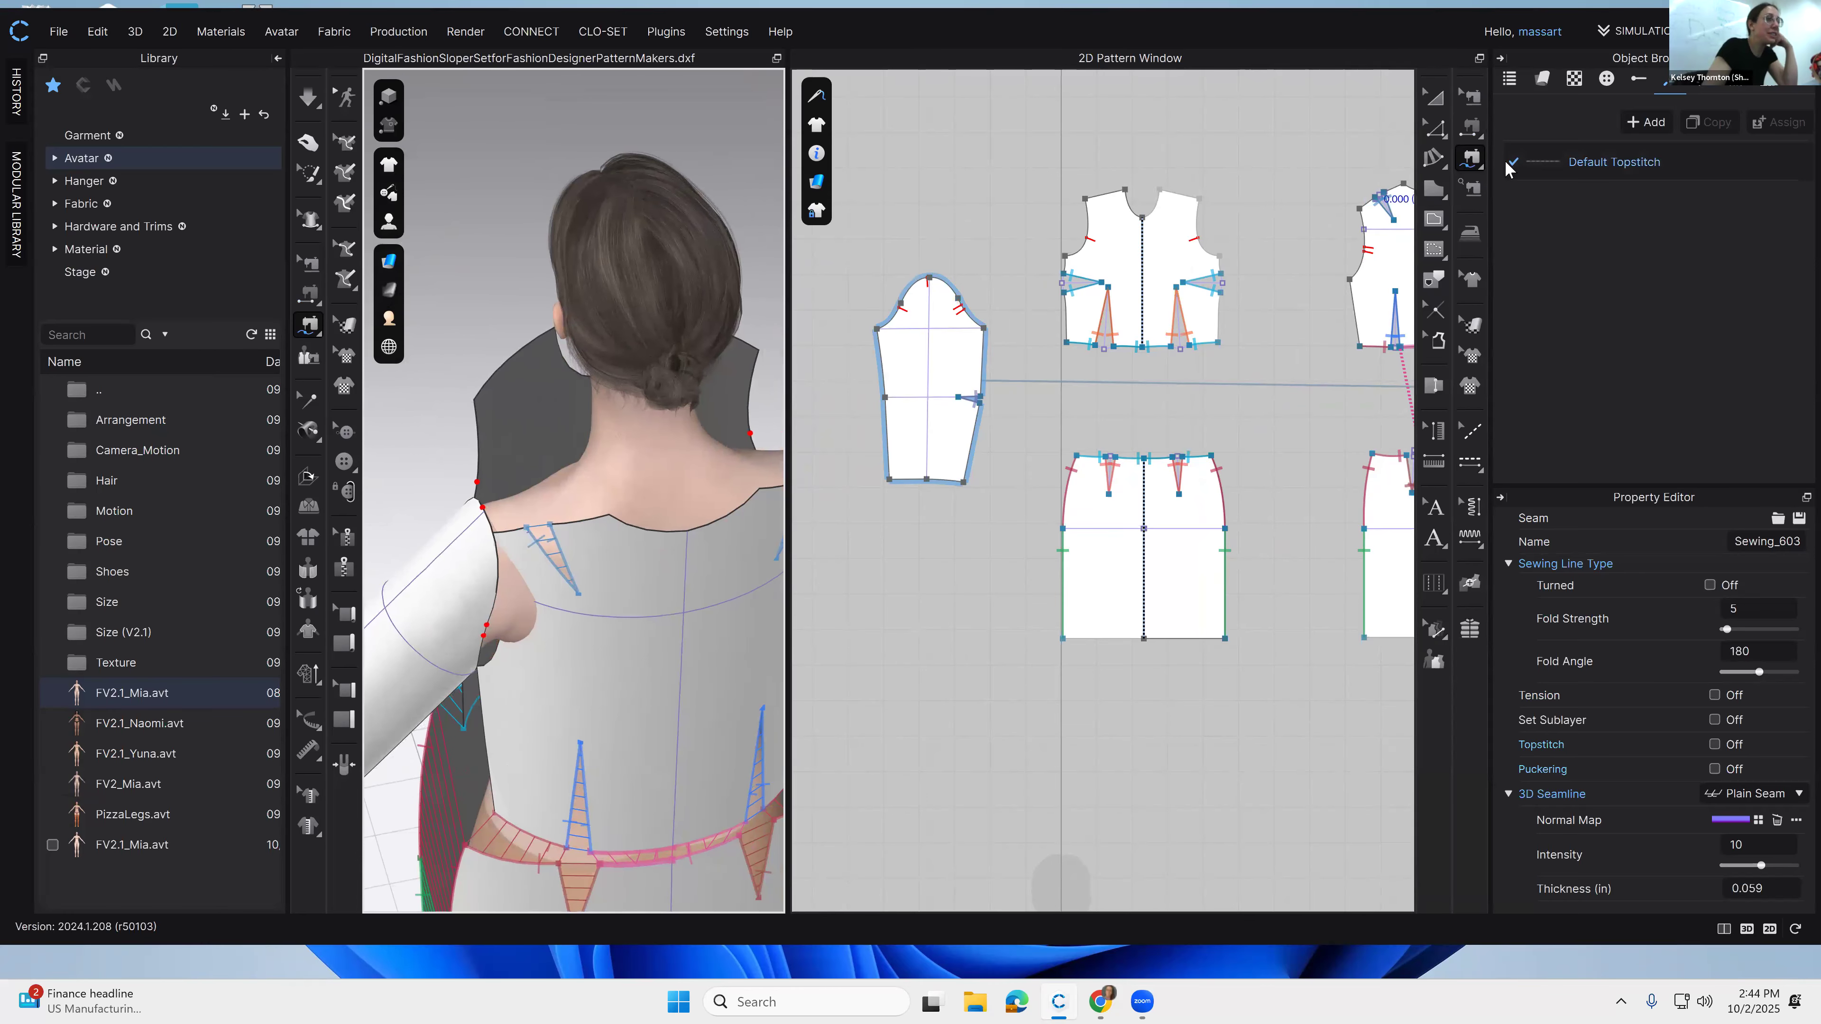
{"action": "left_click", "coordinate": [1468, 132]}
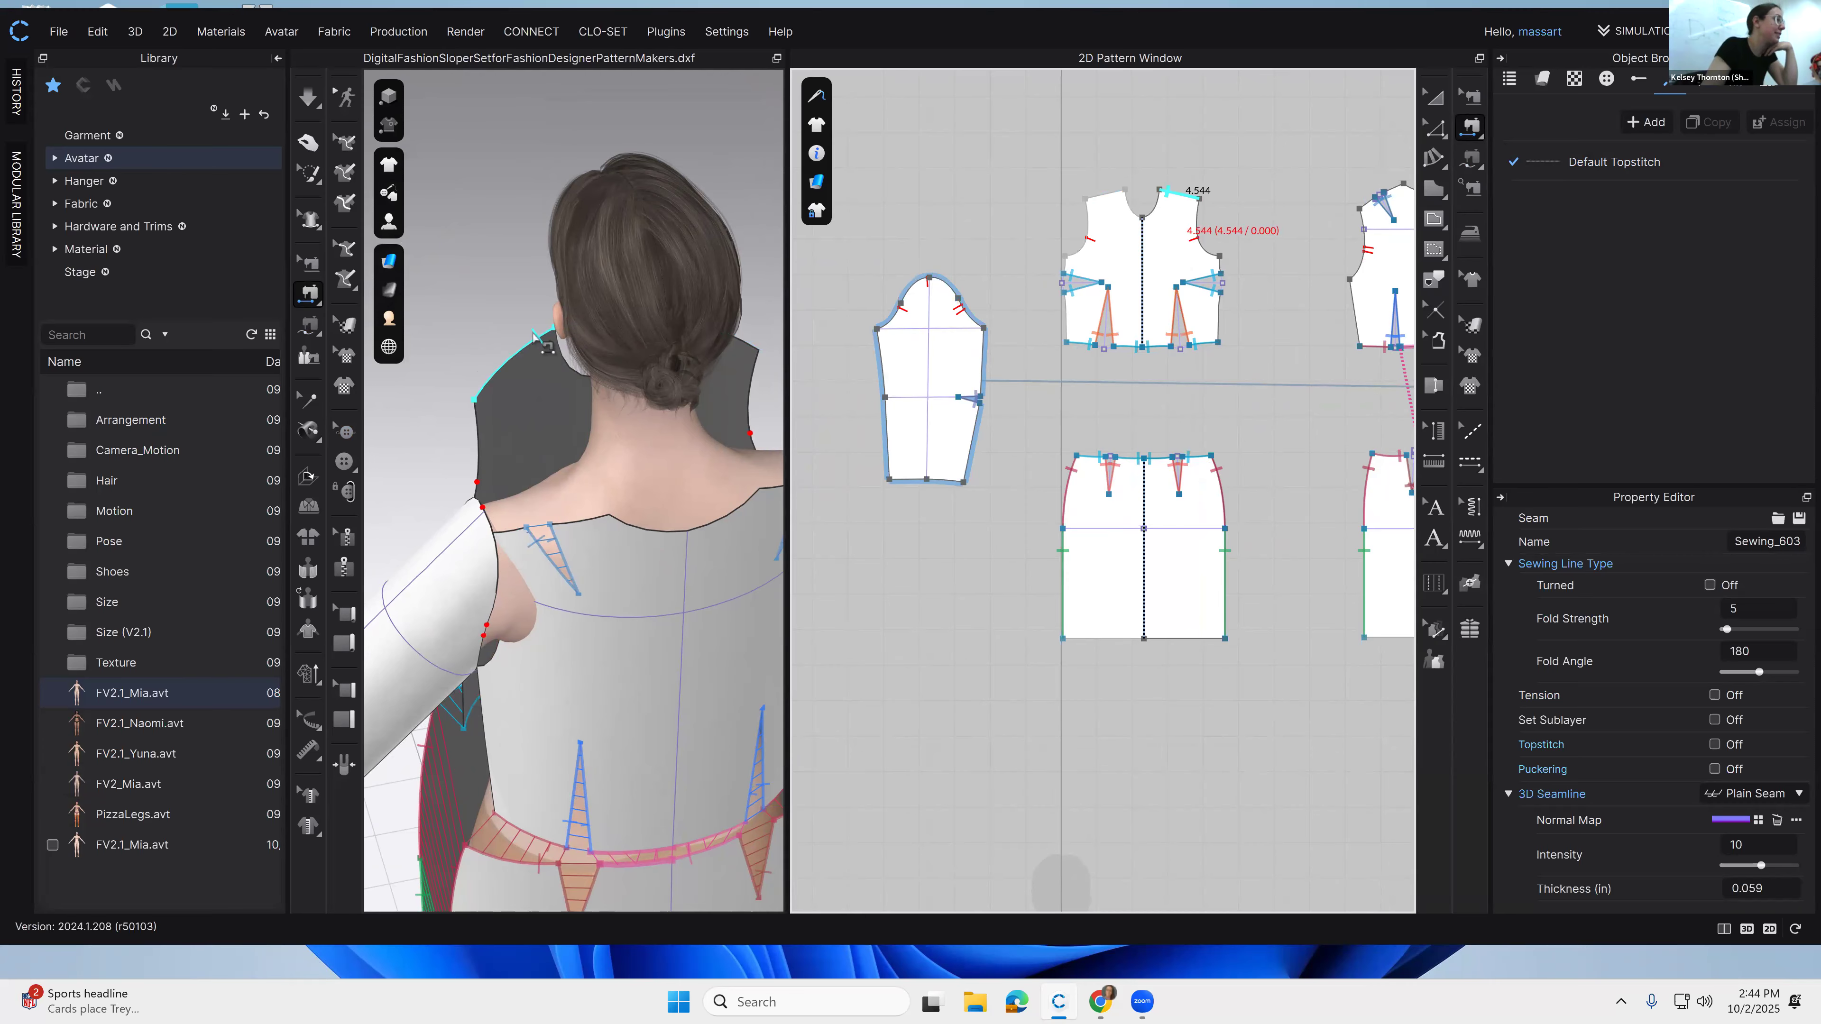
{"action": "left_click", "coordinate": [495, 371]}
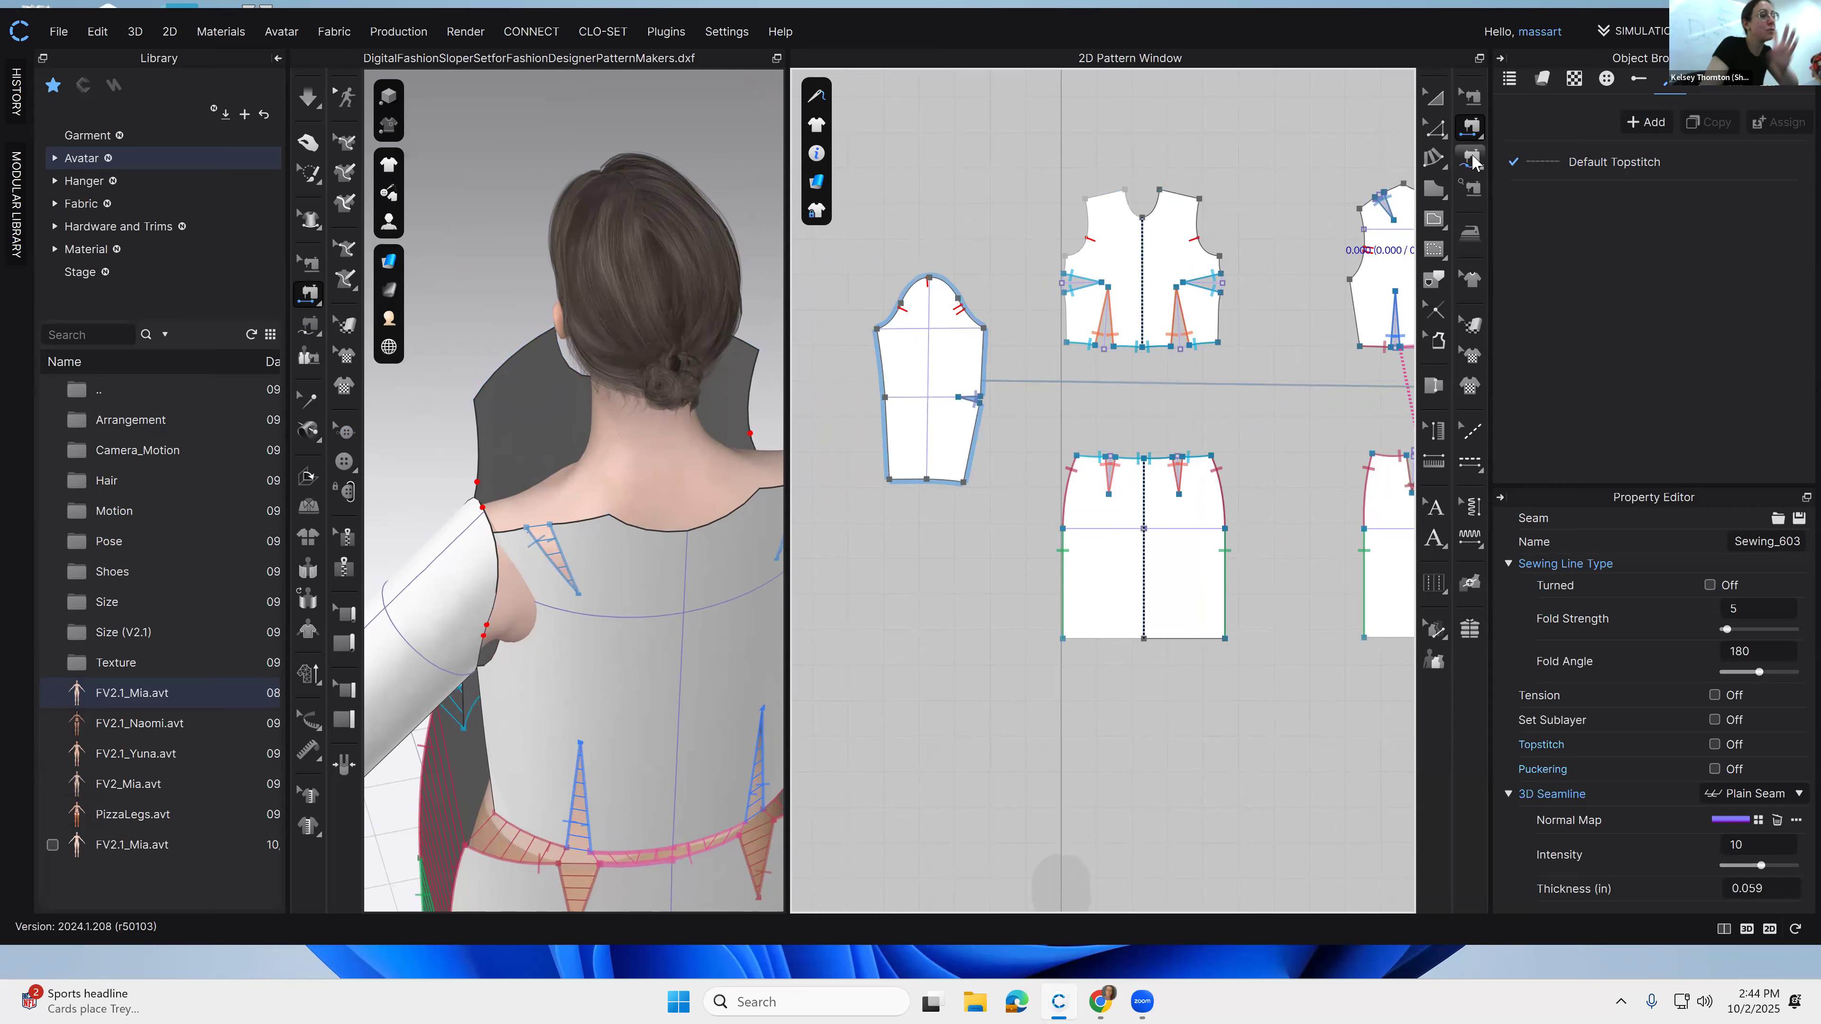
Step: Sew the back shoulder edge between neck point and shoulder dart to the neck-side part of the front shoulder with Free Sewing
{"action": "left_click", "coordinate": [1461, 167]}
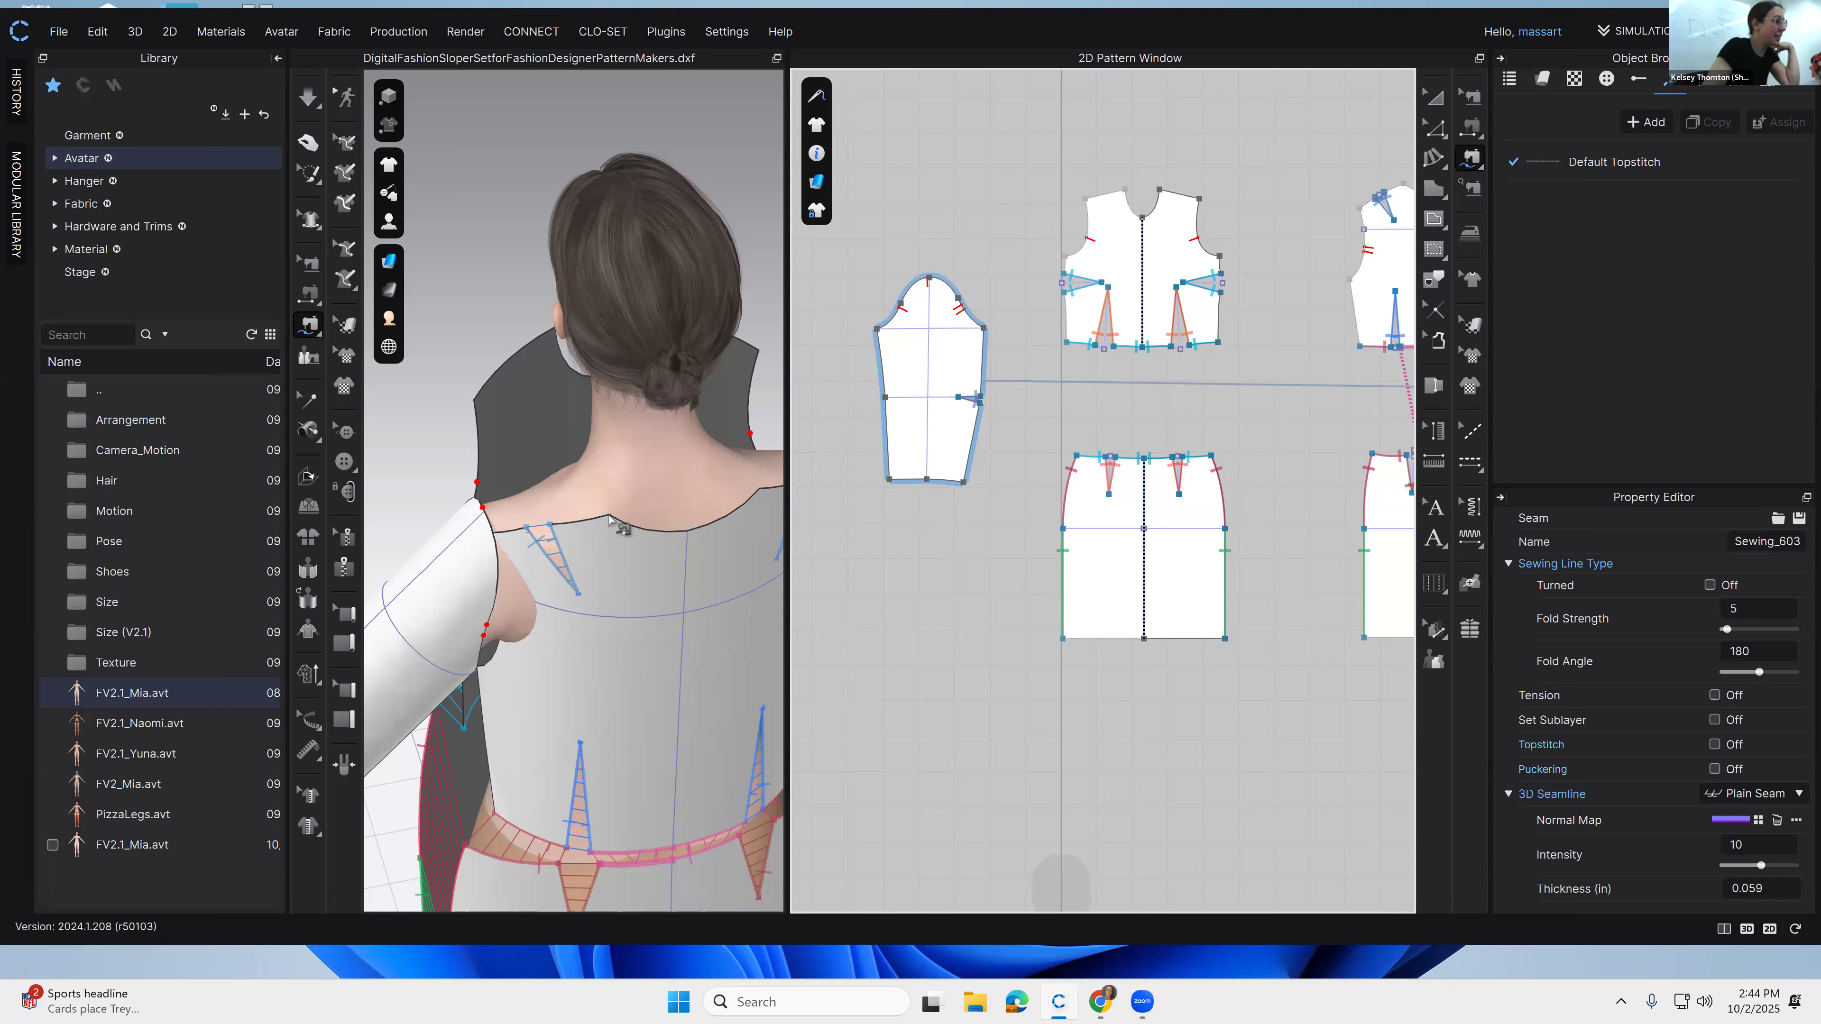
{"action": "left_click", "coordinate": [577, 537]}
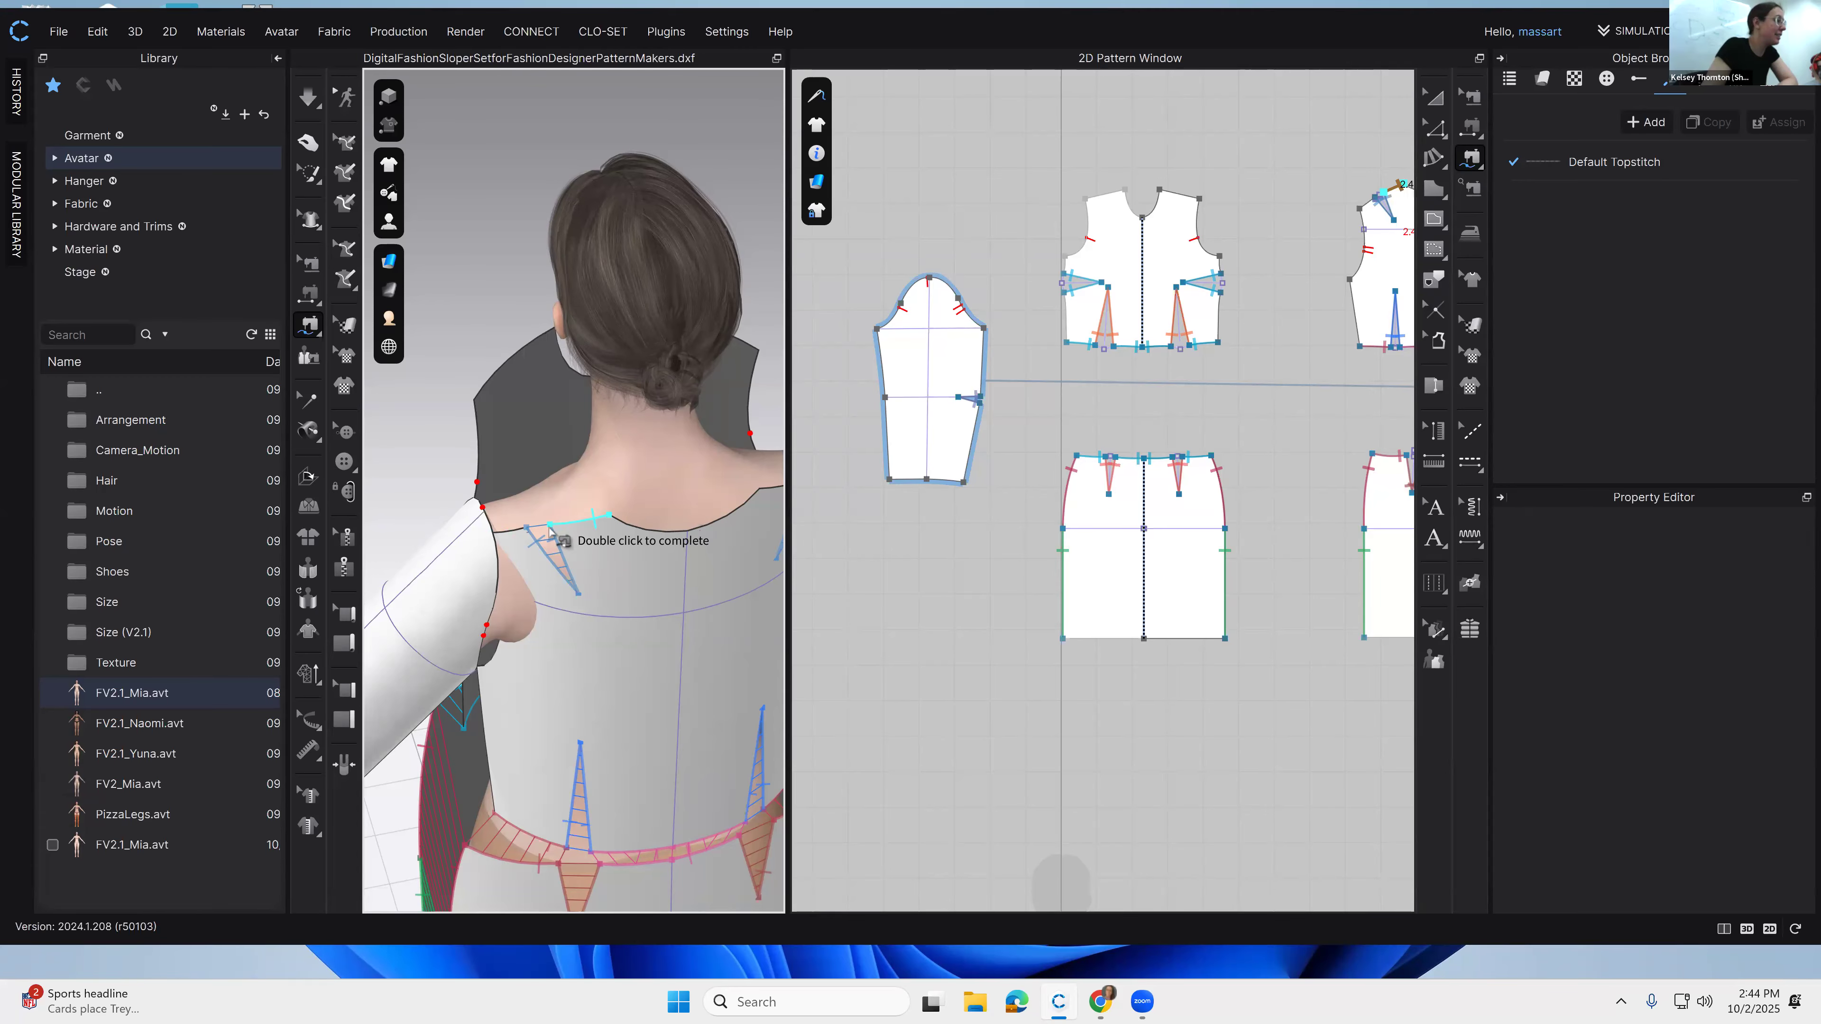
{"action": "middle_click_drag", "start_coordinate": [553, 529], "coordinate": [565, 600]}
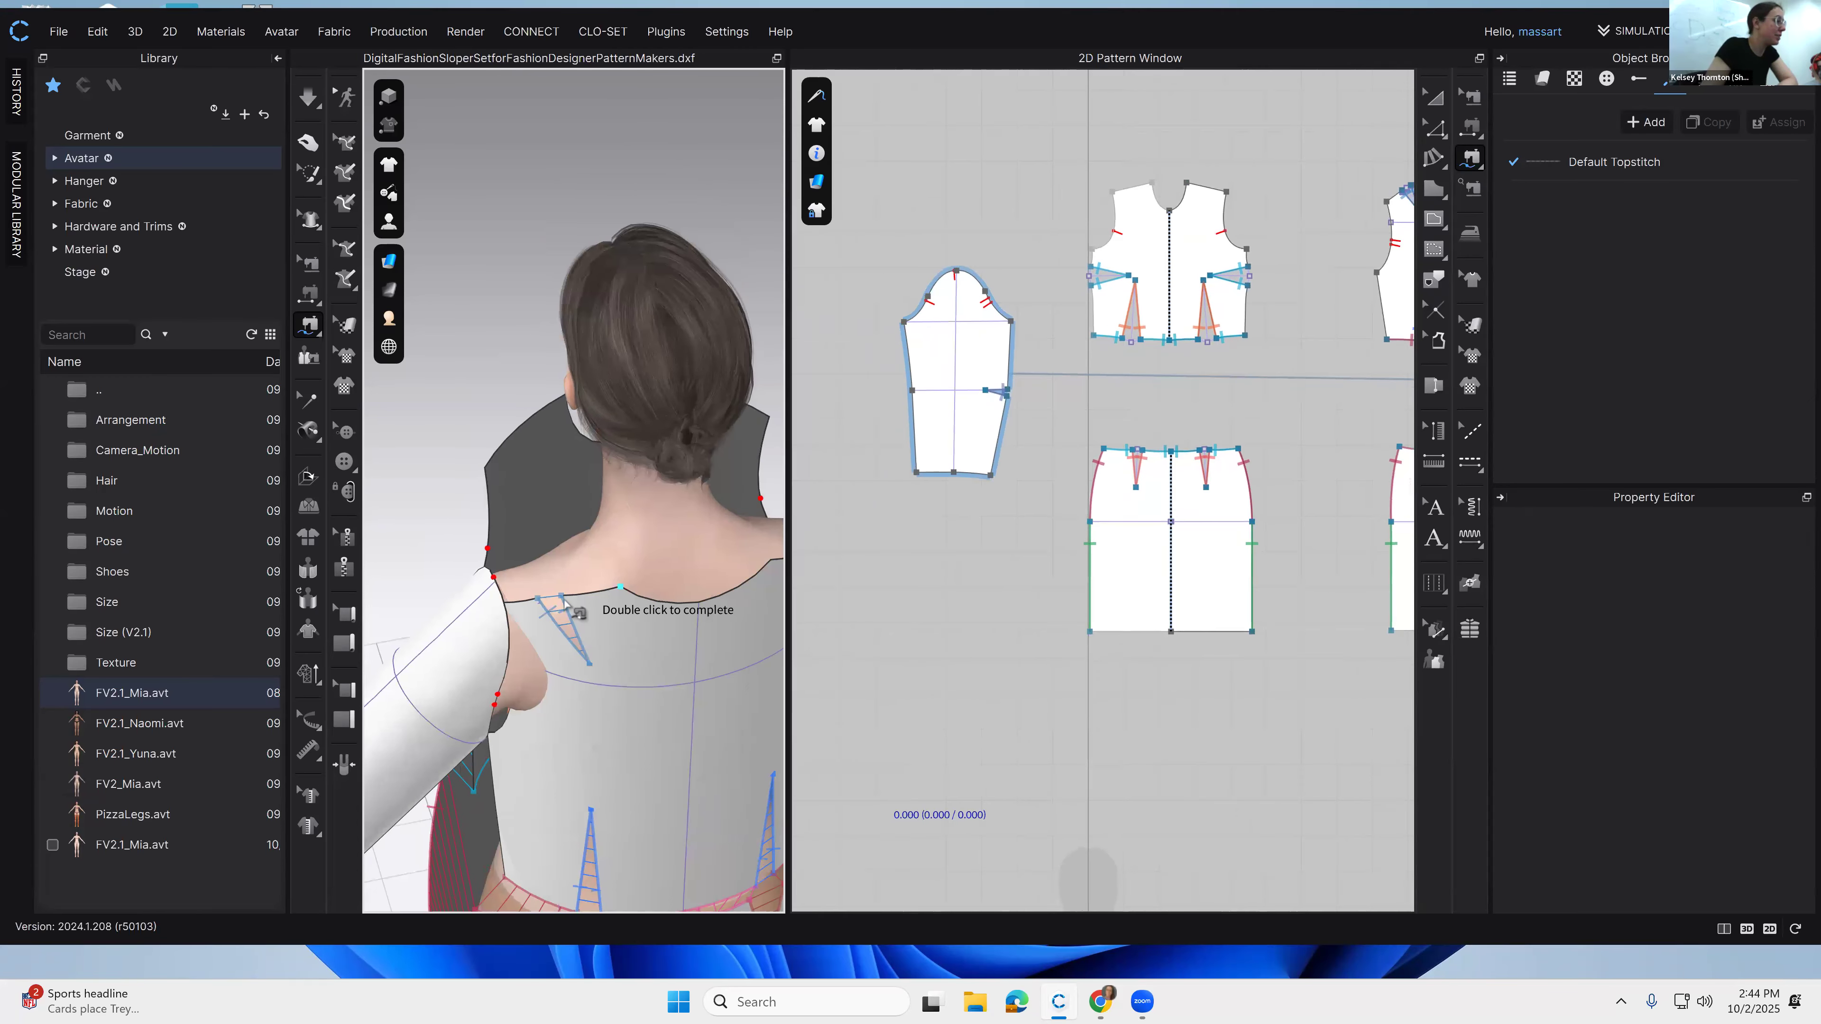
{"action": "double_click", "coordinate": [564, 600]}
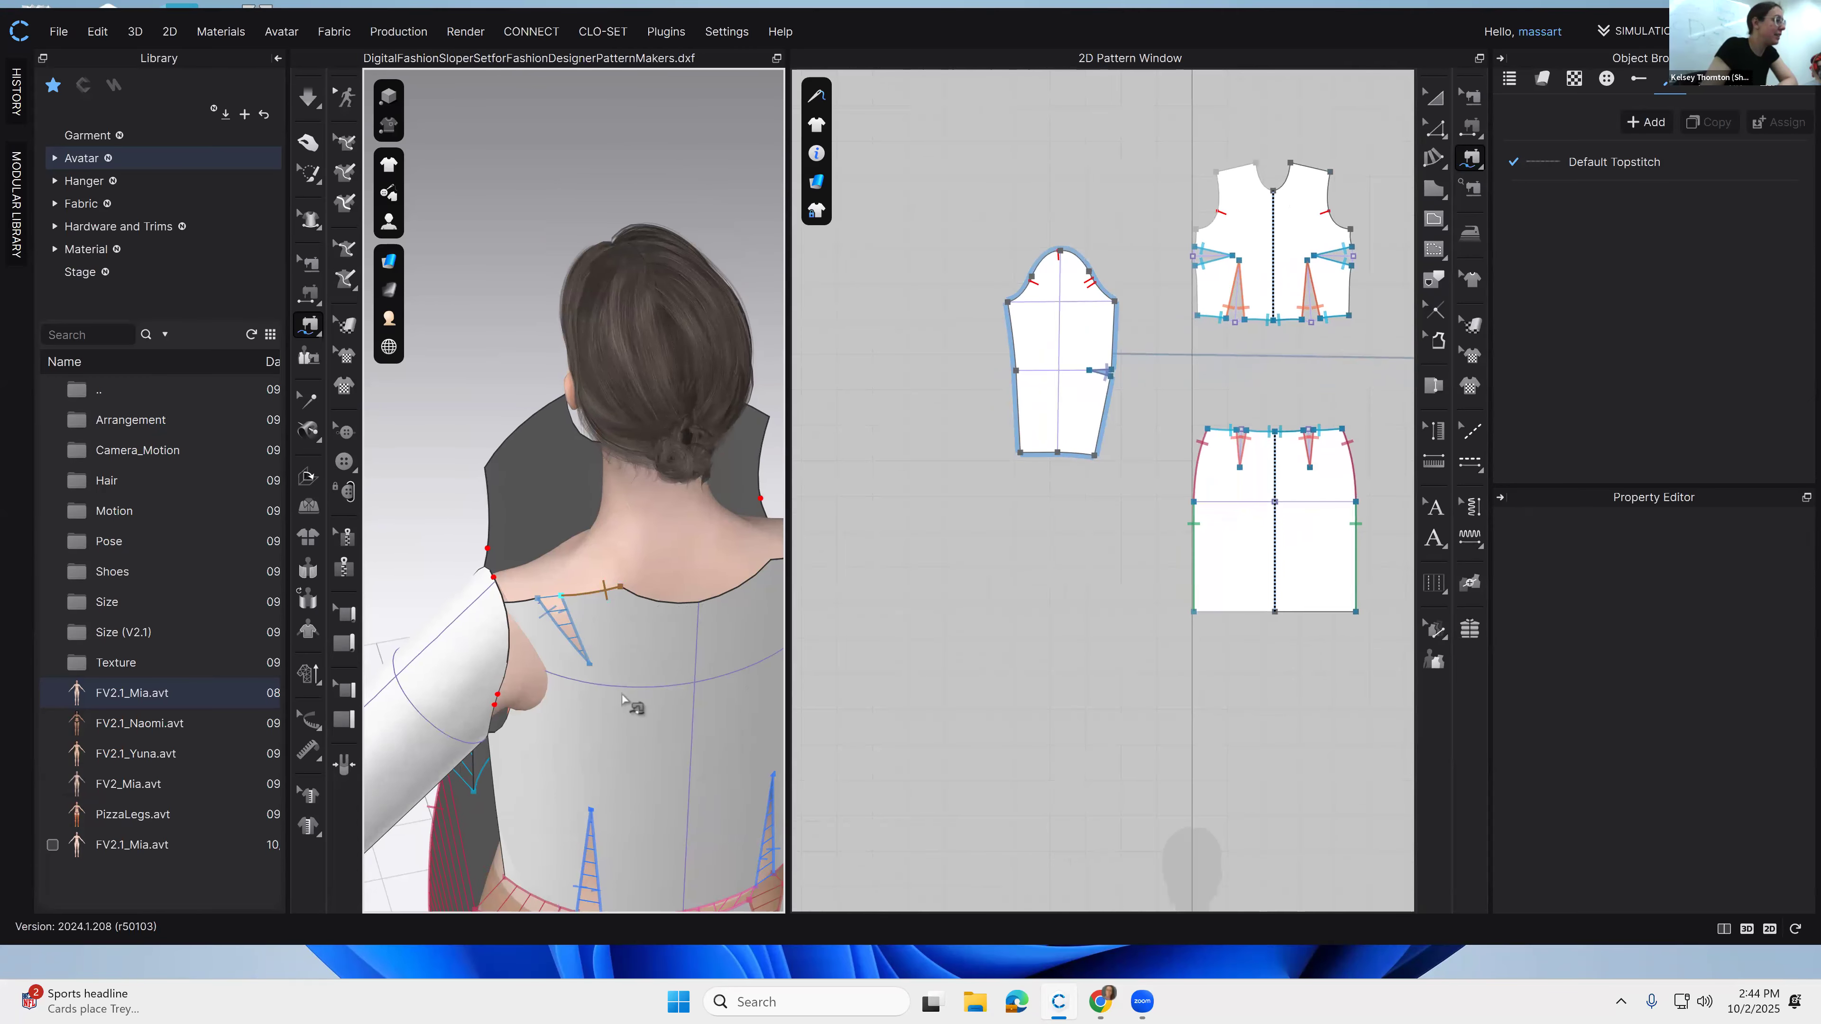
{"action": "right_click_drag", "start_coordinate": [549, 651], "coordinate": [634, 647]}
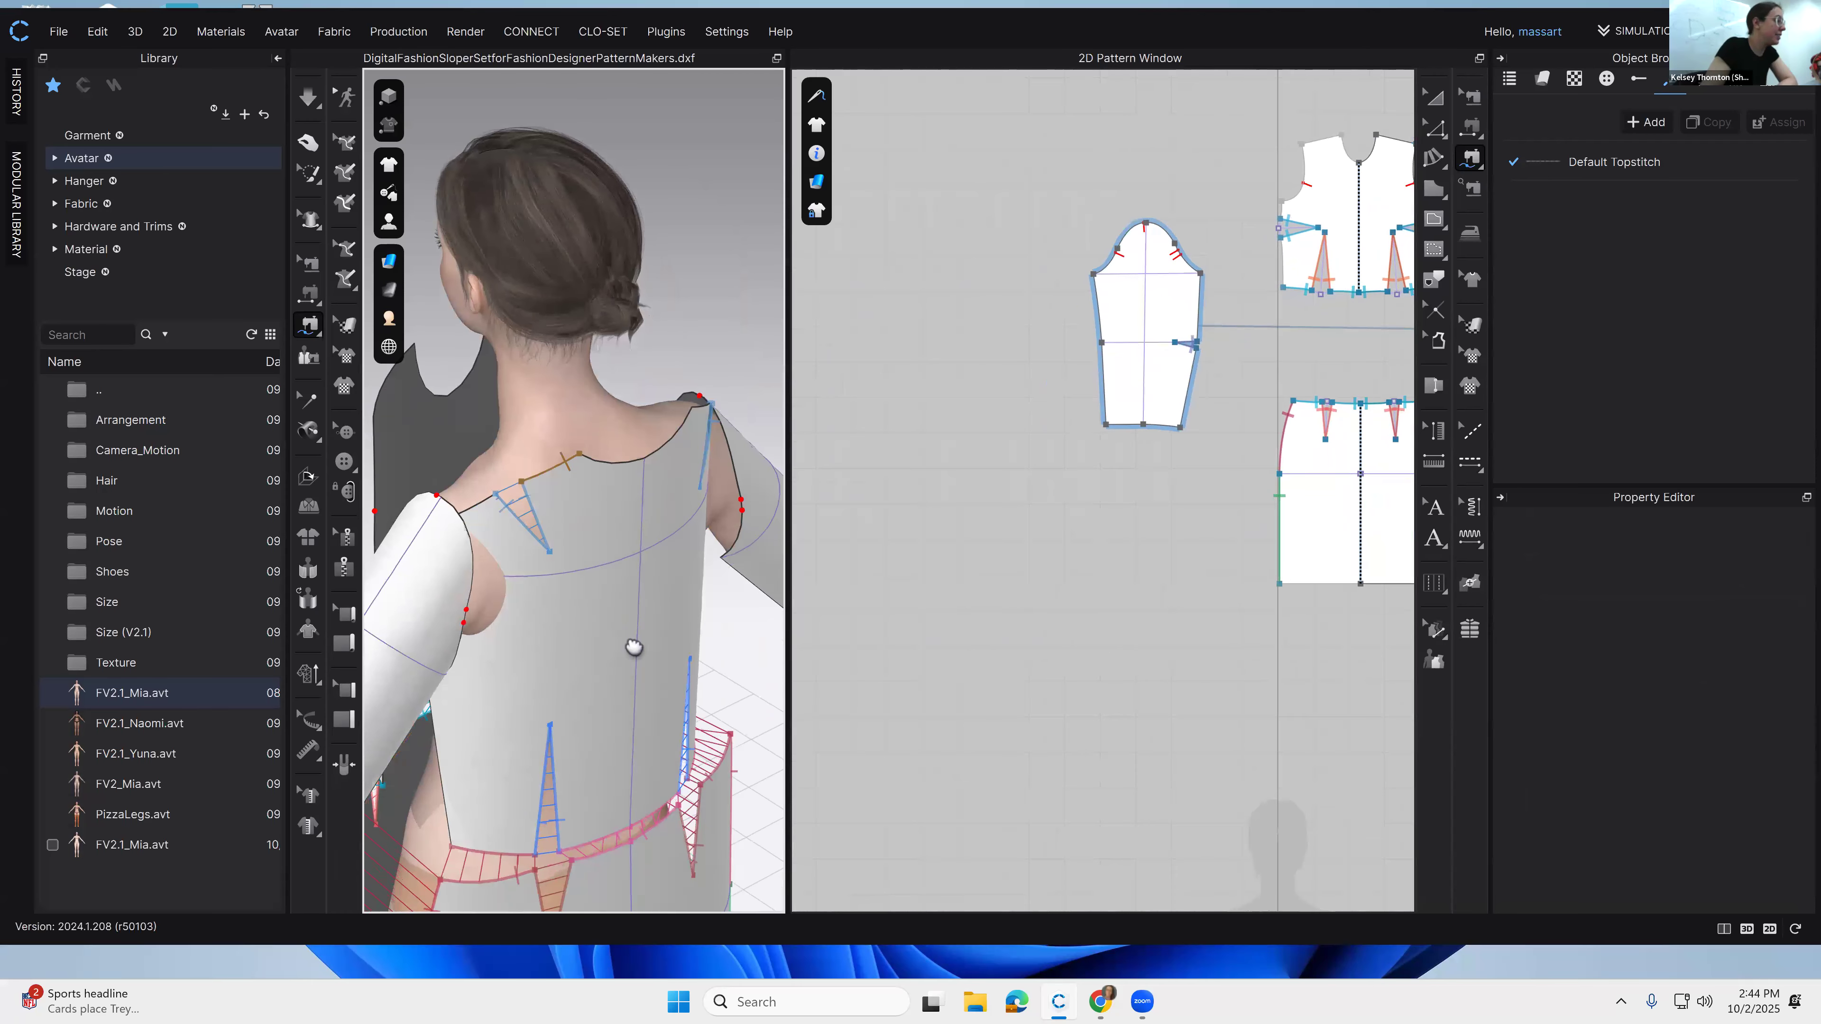
{"action": "middle_click_drag", "start_coordinate": [576, 609], "coordinate": [633, 647]}
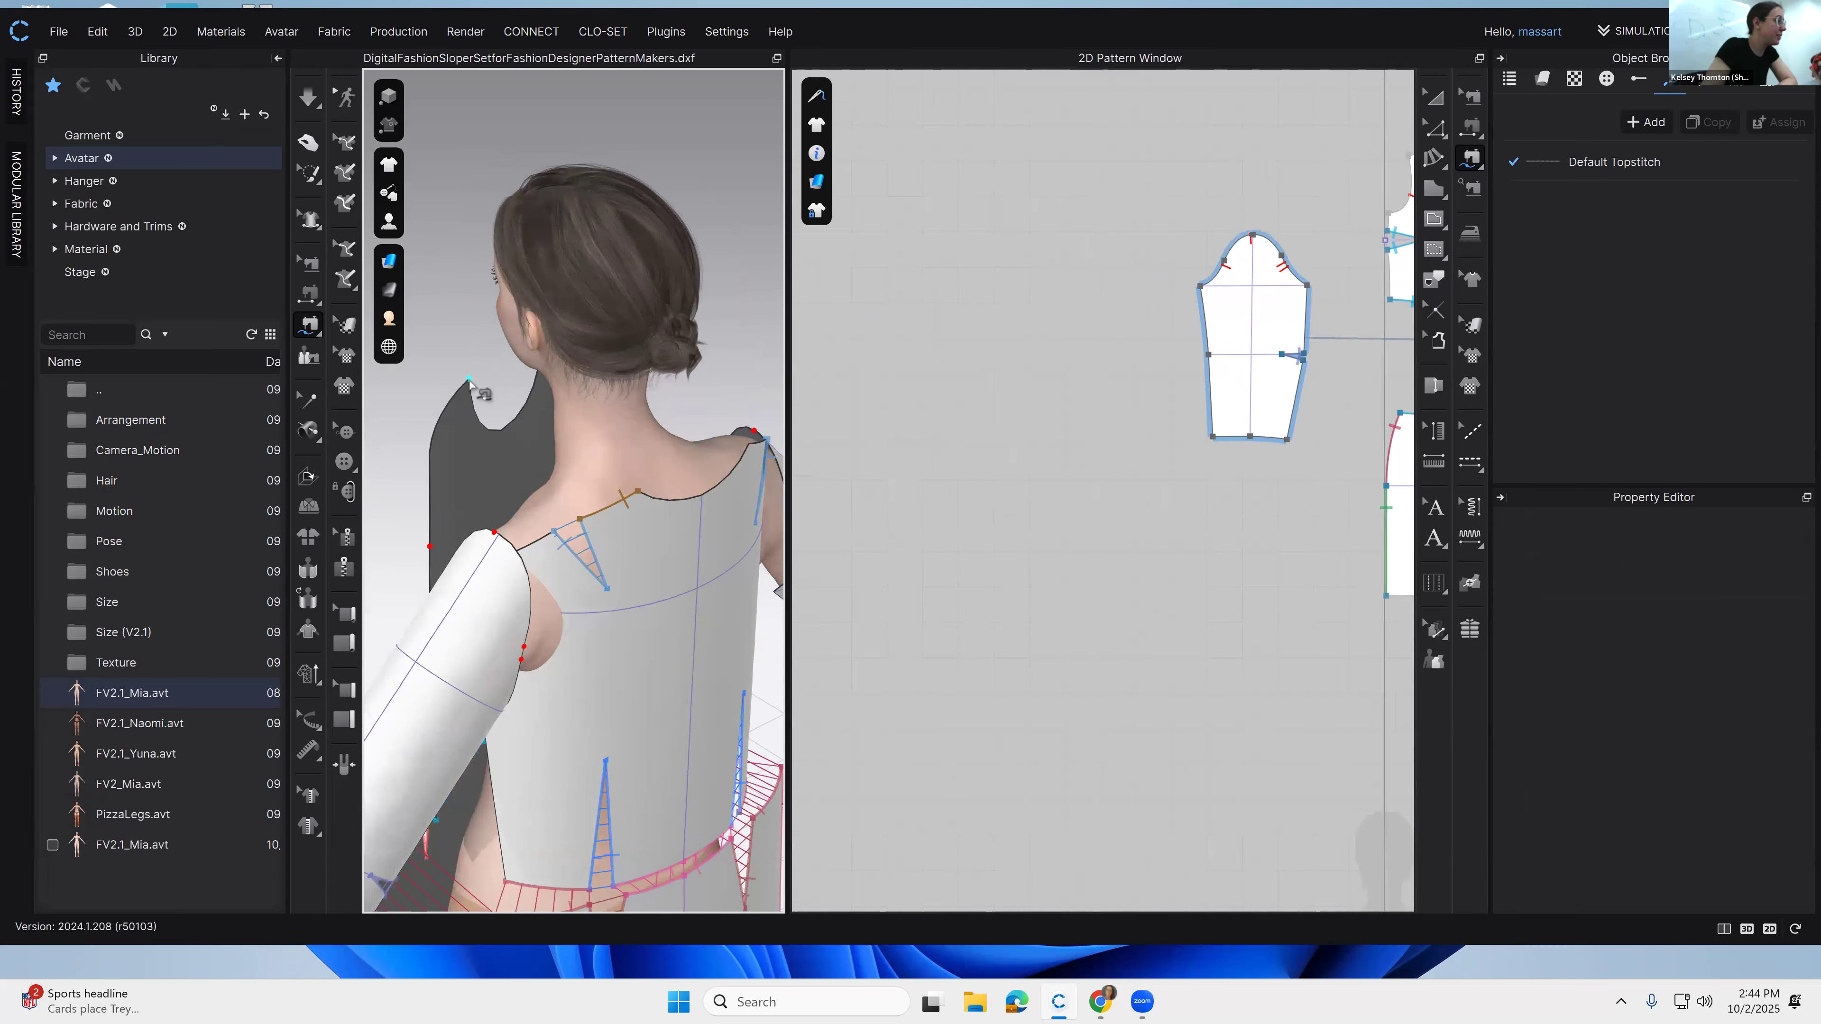
{"action": "left_click", "coordinate": [470, 381]}
{"action": "right_click_drag", "start_coordinate": [452, 406], "coordinate": [423, 416]}
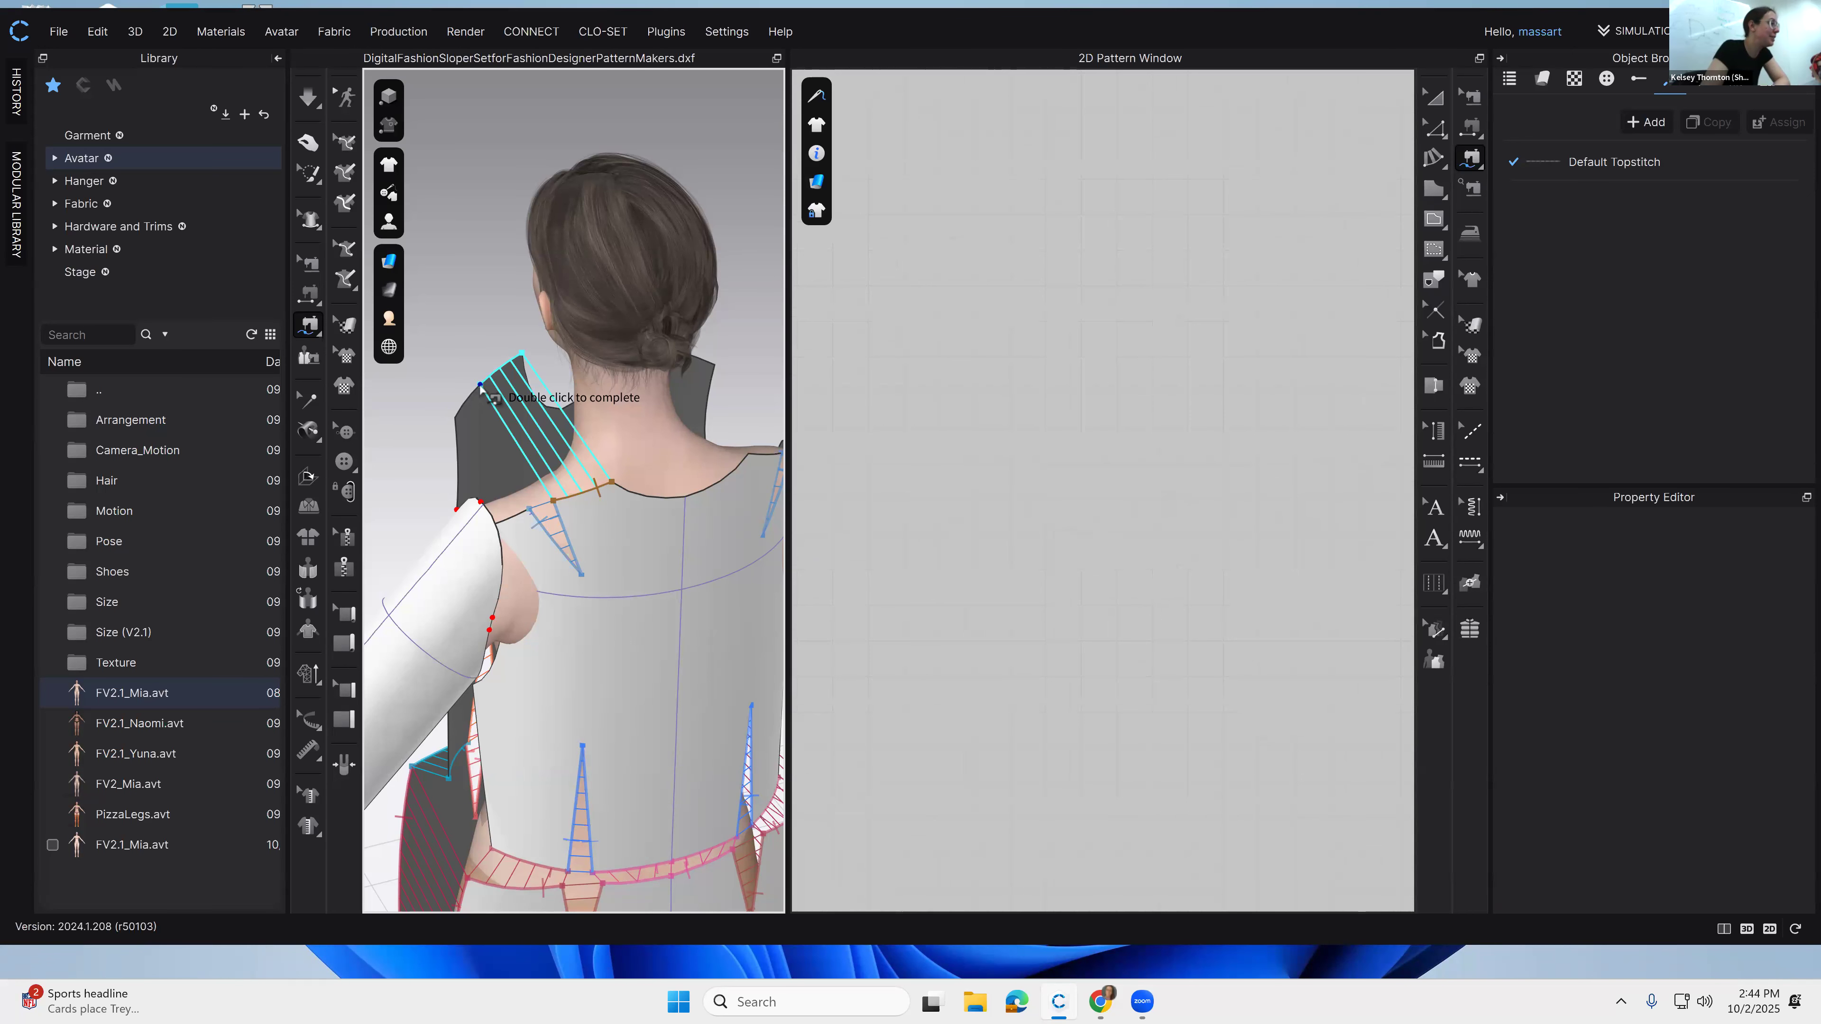
{"action": "double_click", "coordinate": [480, 384]}
{"action": "scroll", "coordinate": [1097, 444], "scroll_direction": "down", "scroll_amount": 10}
{"action": "scroll", "coordinate": [1142, 449], "scroll_direction": "up", "scroll_amount": 10}
{"action": "middle_click_drag", "start_coordinate": [1154, 448], "coordinate": [859, 435]}
{"action": "middle_click_drag", "start_coordinate": [1299, 507], "coordinate": [1193, 473]}
{"action": "middle_click_drag", "start_coordinate": [1344, 385], "coordinate": [1246, 351]}
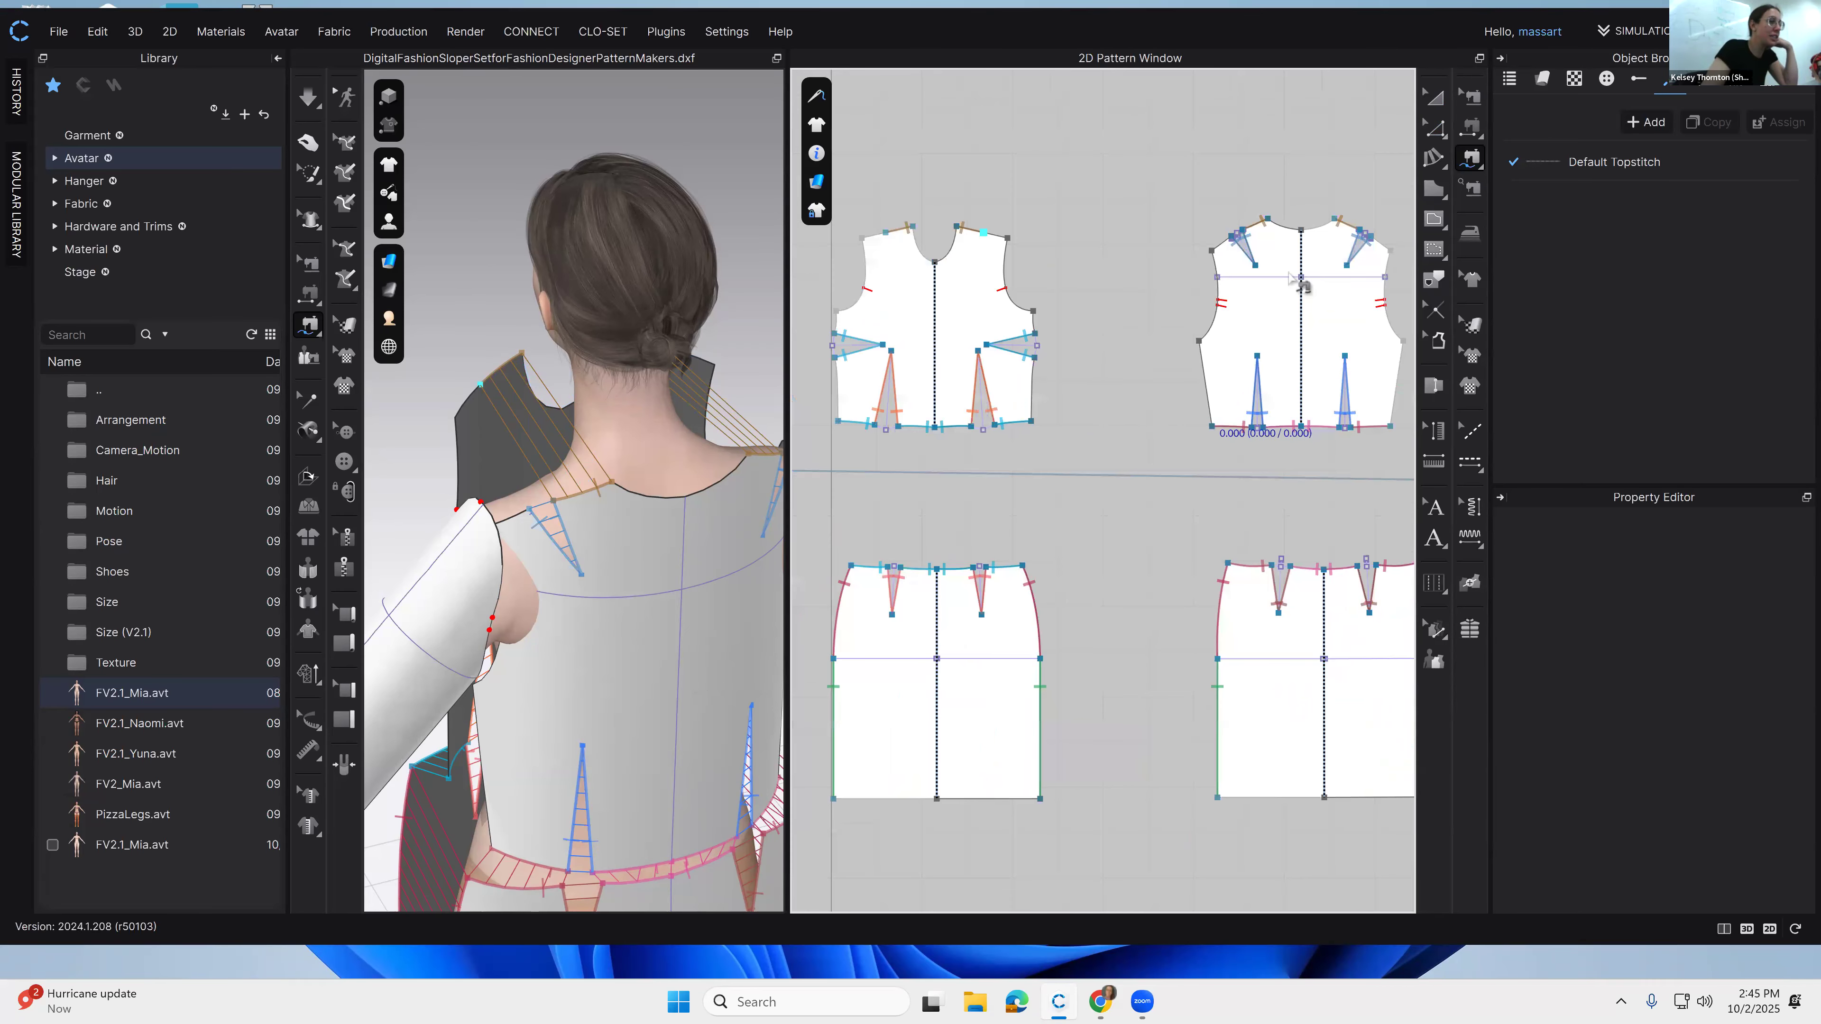
Step: Select the front and back bodices in turn to identify which shoulders belong to the same side of the body
{"action": "middle_click_drag", "start_coordinate": [1402, 129], "coordinate": [1372, 165]}
{"action": "left_click", "coordinate": [1434, 97]}
{"action": "middle_click_drag", "start_coordinate": [886, 551], "coordinate": [899, 538]}
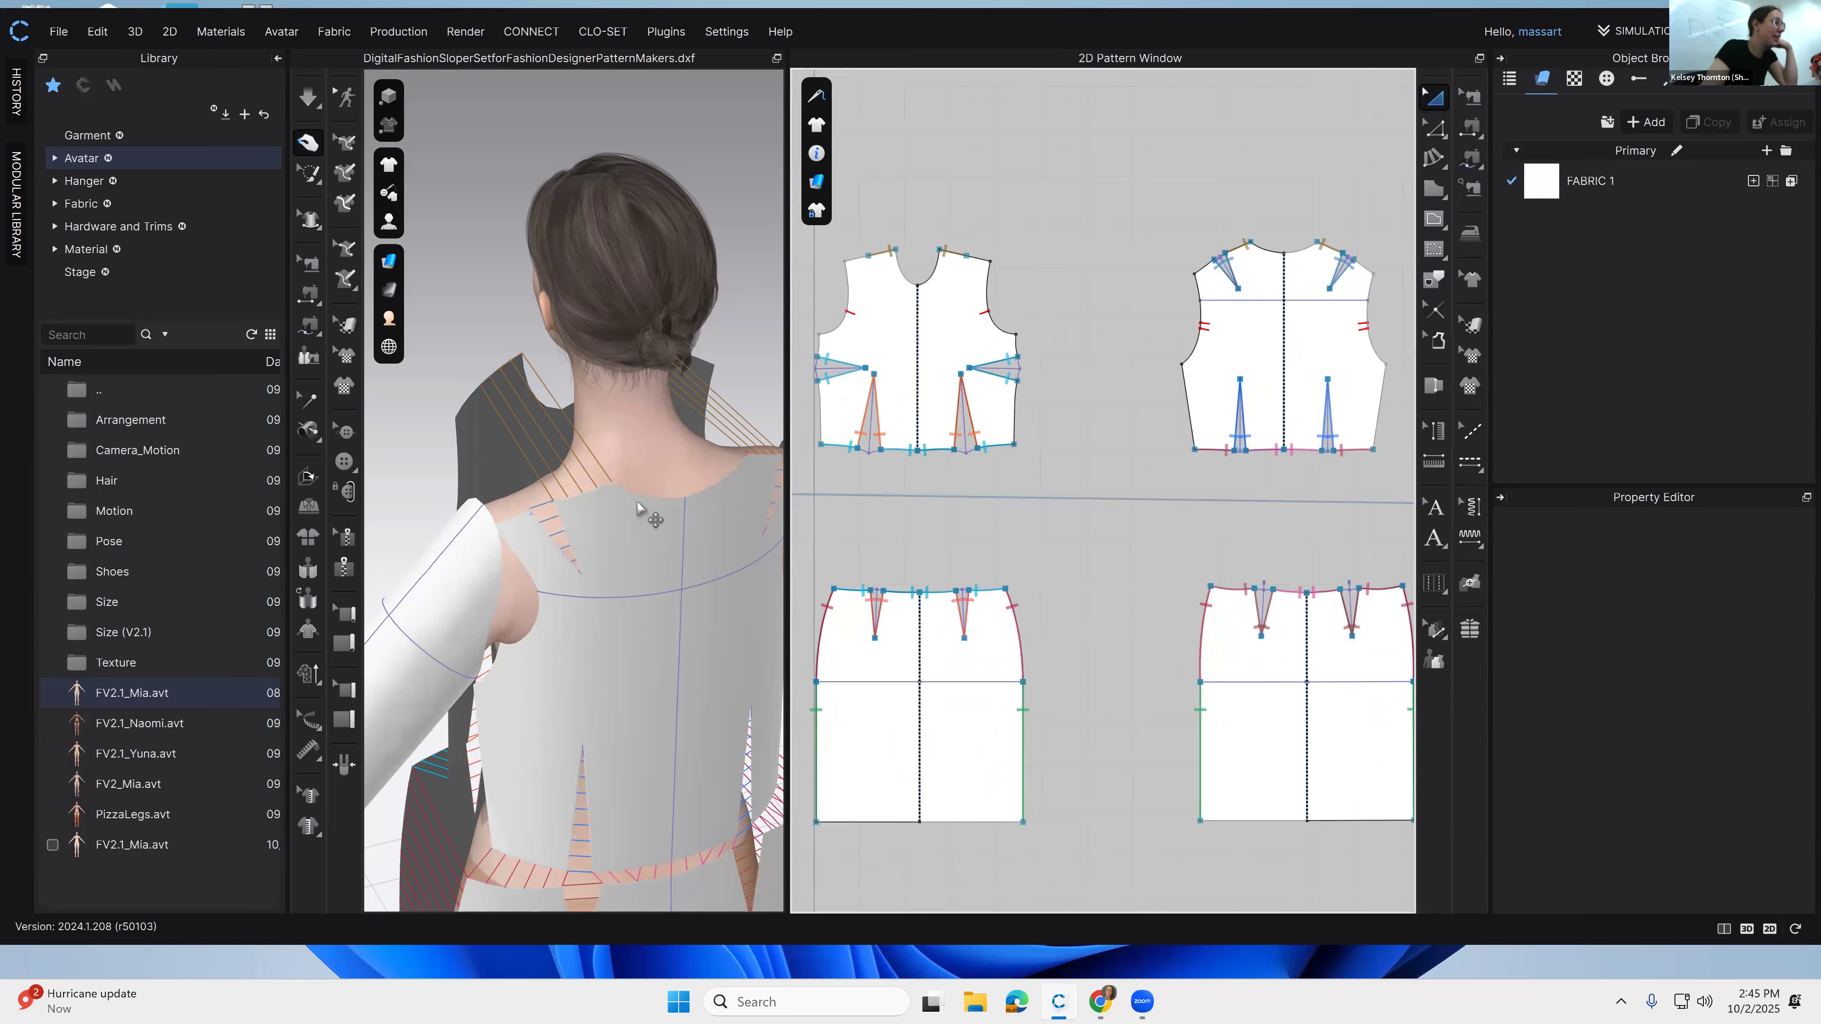
{"action": "scroll", "coordinate": [889, 507], "scroll_direction": "up", "scroll_amount": 1}
{"action": "left_click", "coordinate": [528, 538]}
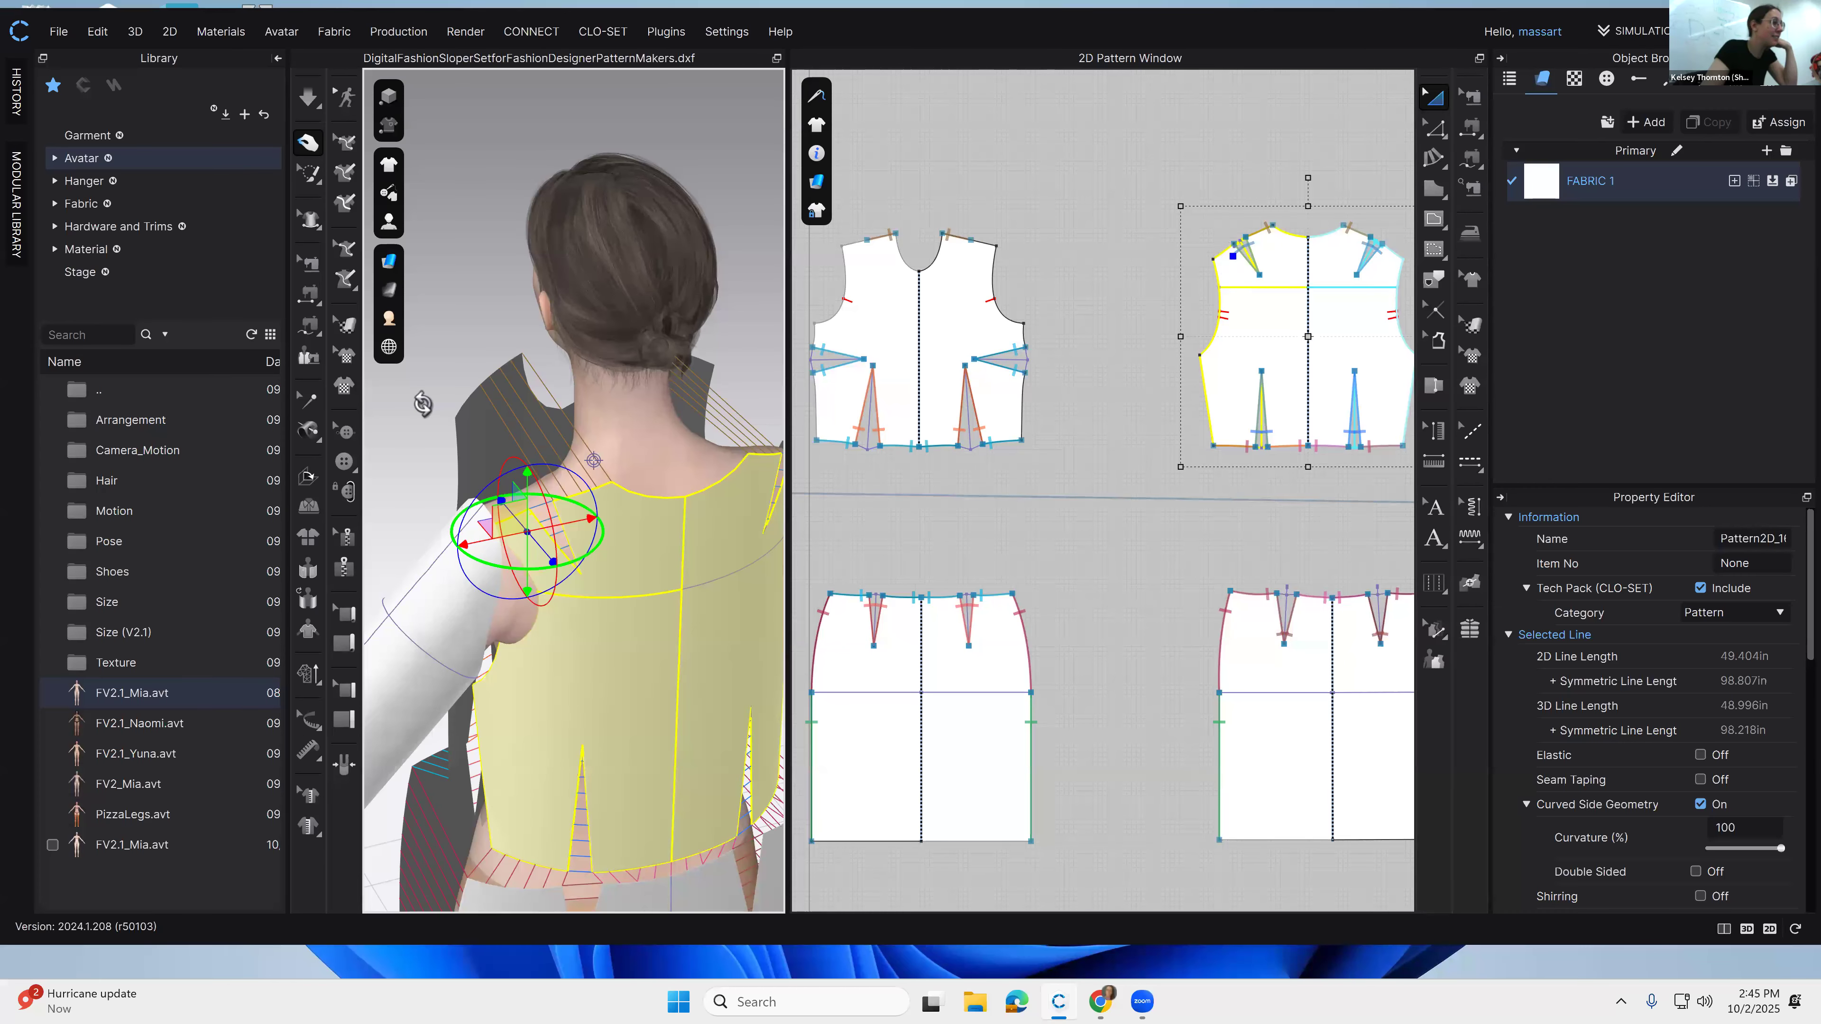
{"action": "left_click", "coordinate": [464, 410]}
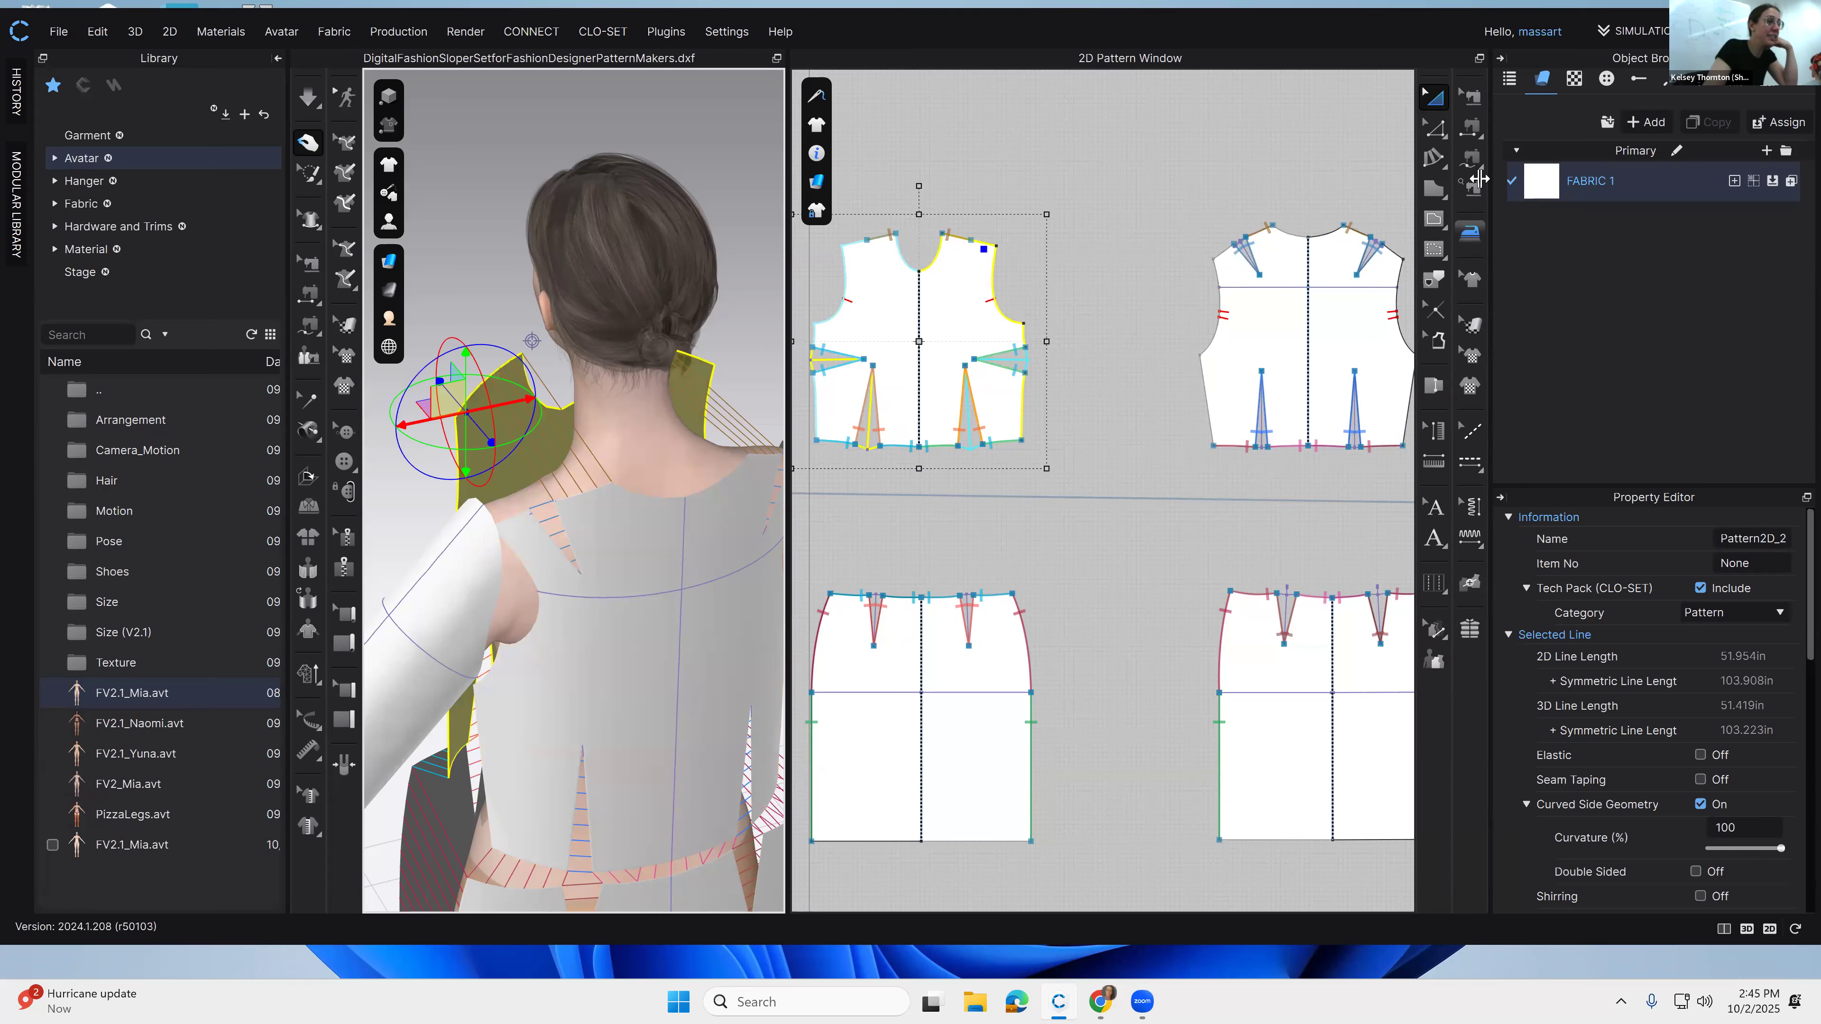
{"action": "left_click", "coordinate": [1226, 267]}
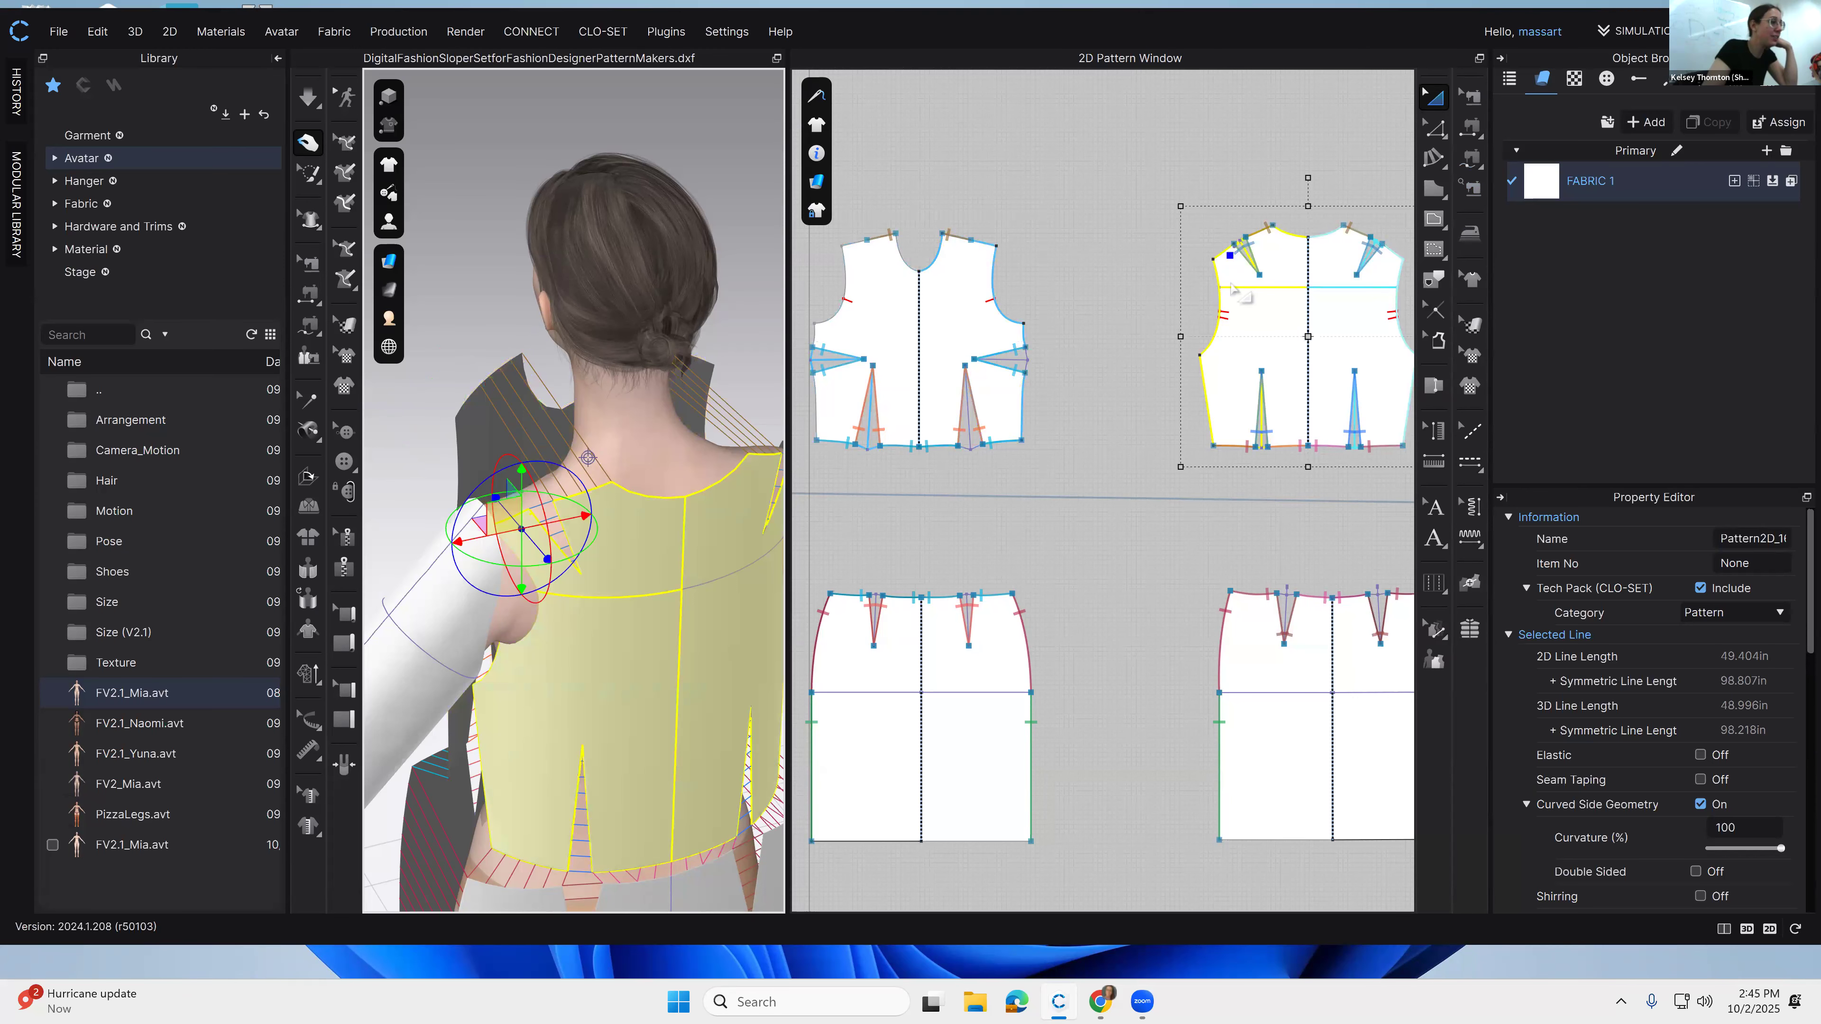
{"action": "left_click", "coordinate": [471, 407]}
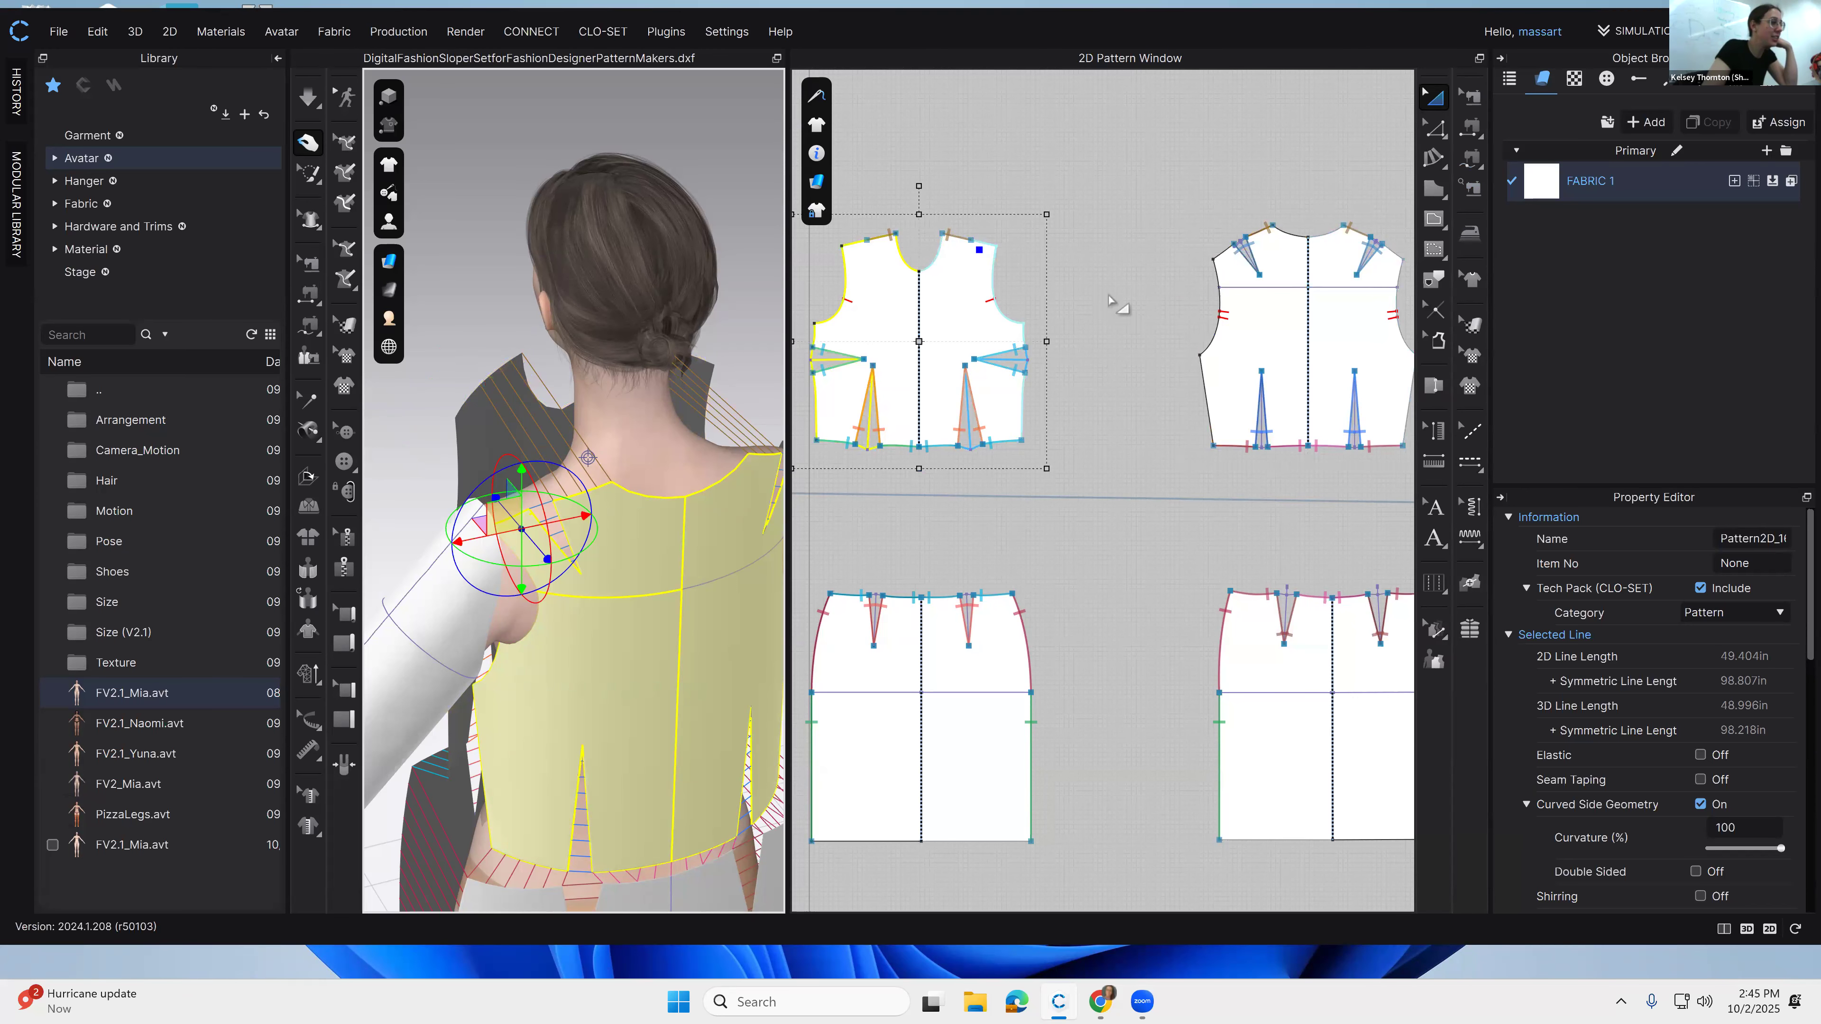
Step: Sew the armhole-side part of the front shoulder to the back shoulder between shoulder dart and armhole with Free Sewing
{"action": "left_click", "coordinate": [1469, 158]}
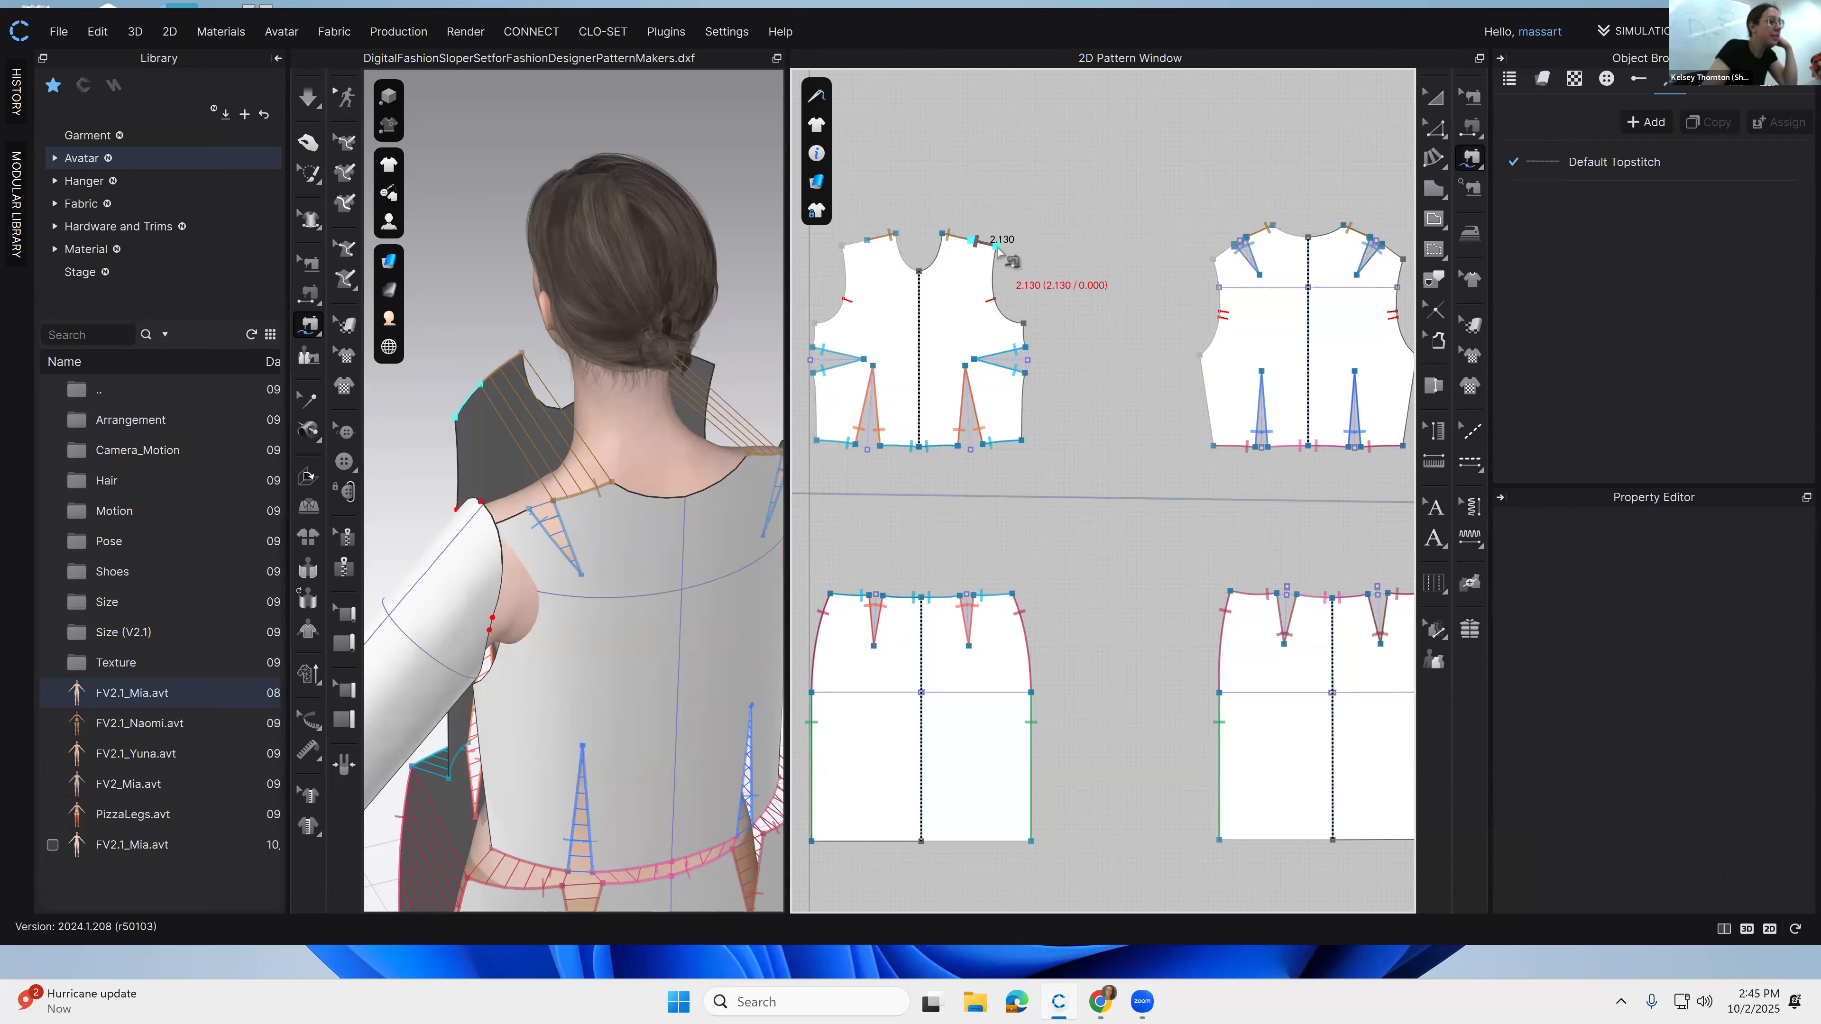
{"action": "left_click", "coordinate": [1234, 245]}
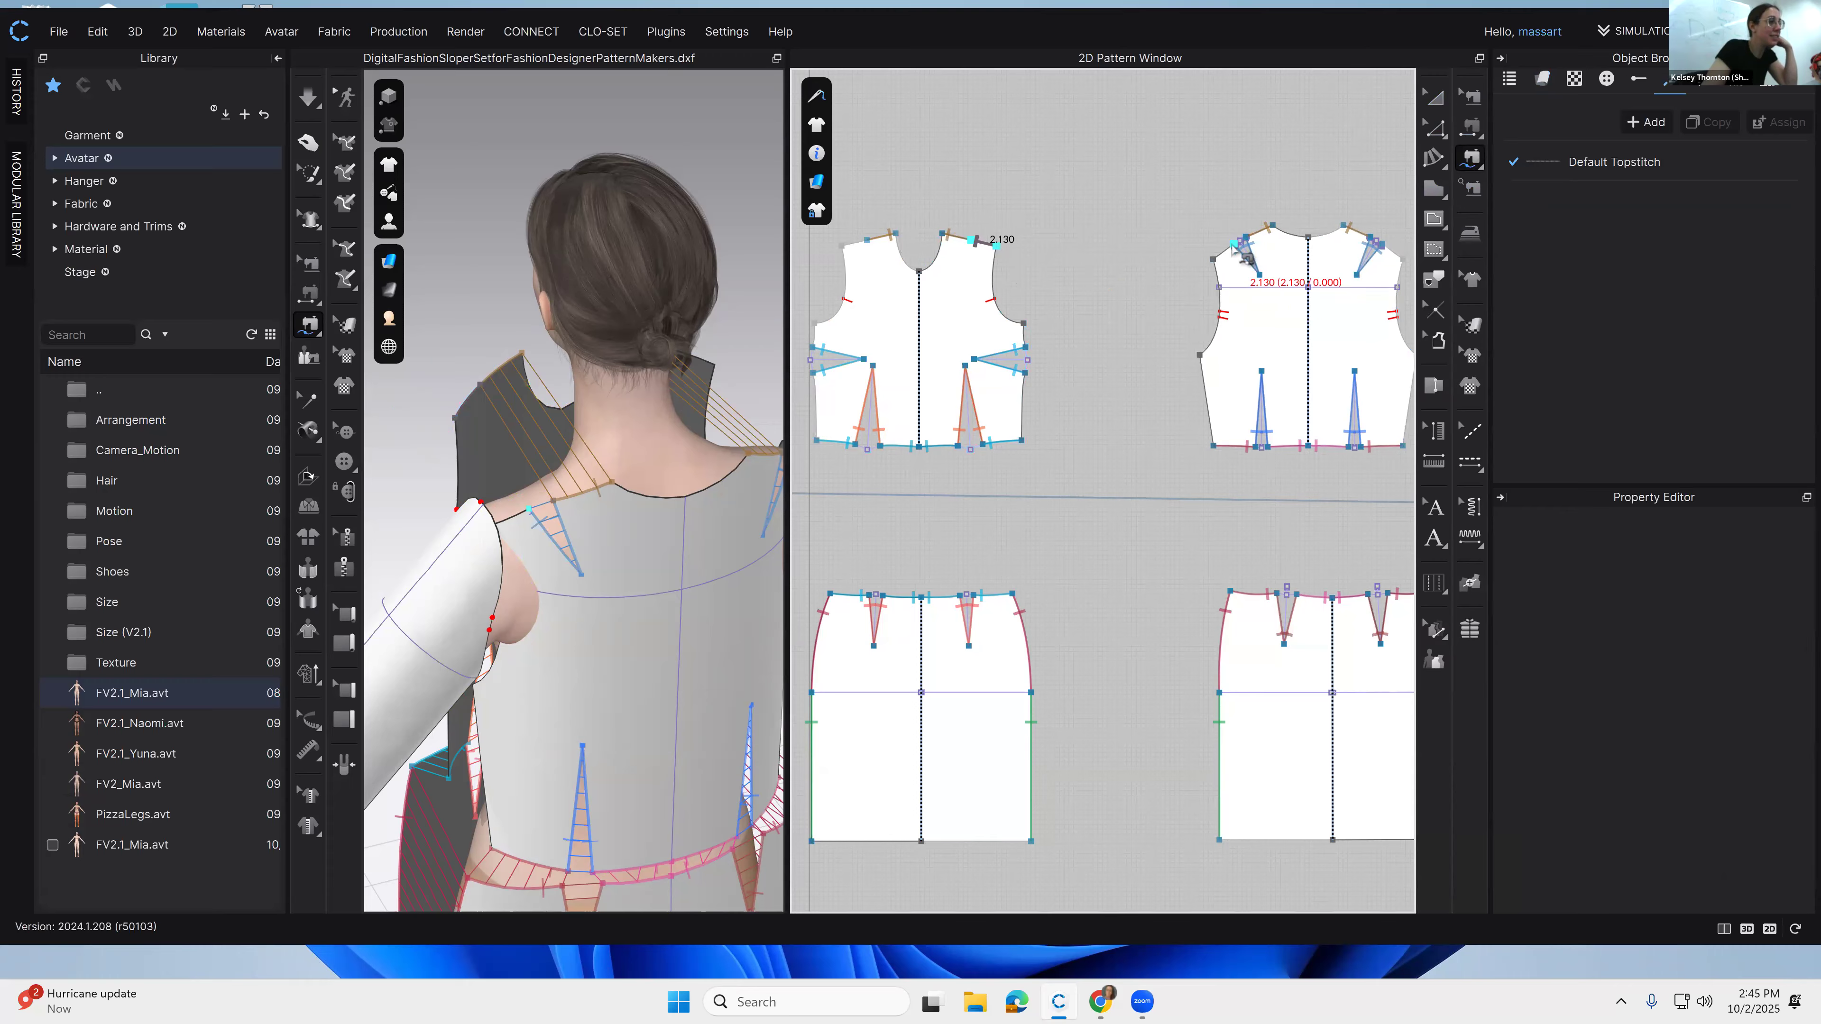
{"action": "left_click", "coordinate": [1212, 260]}
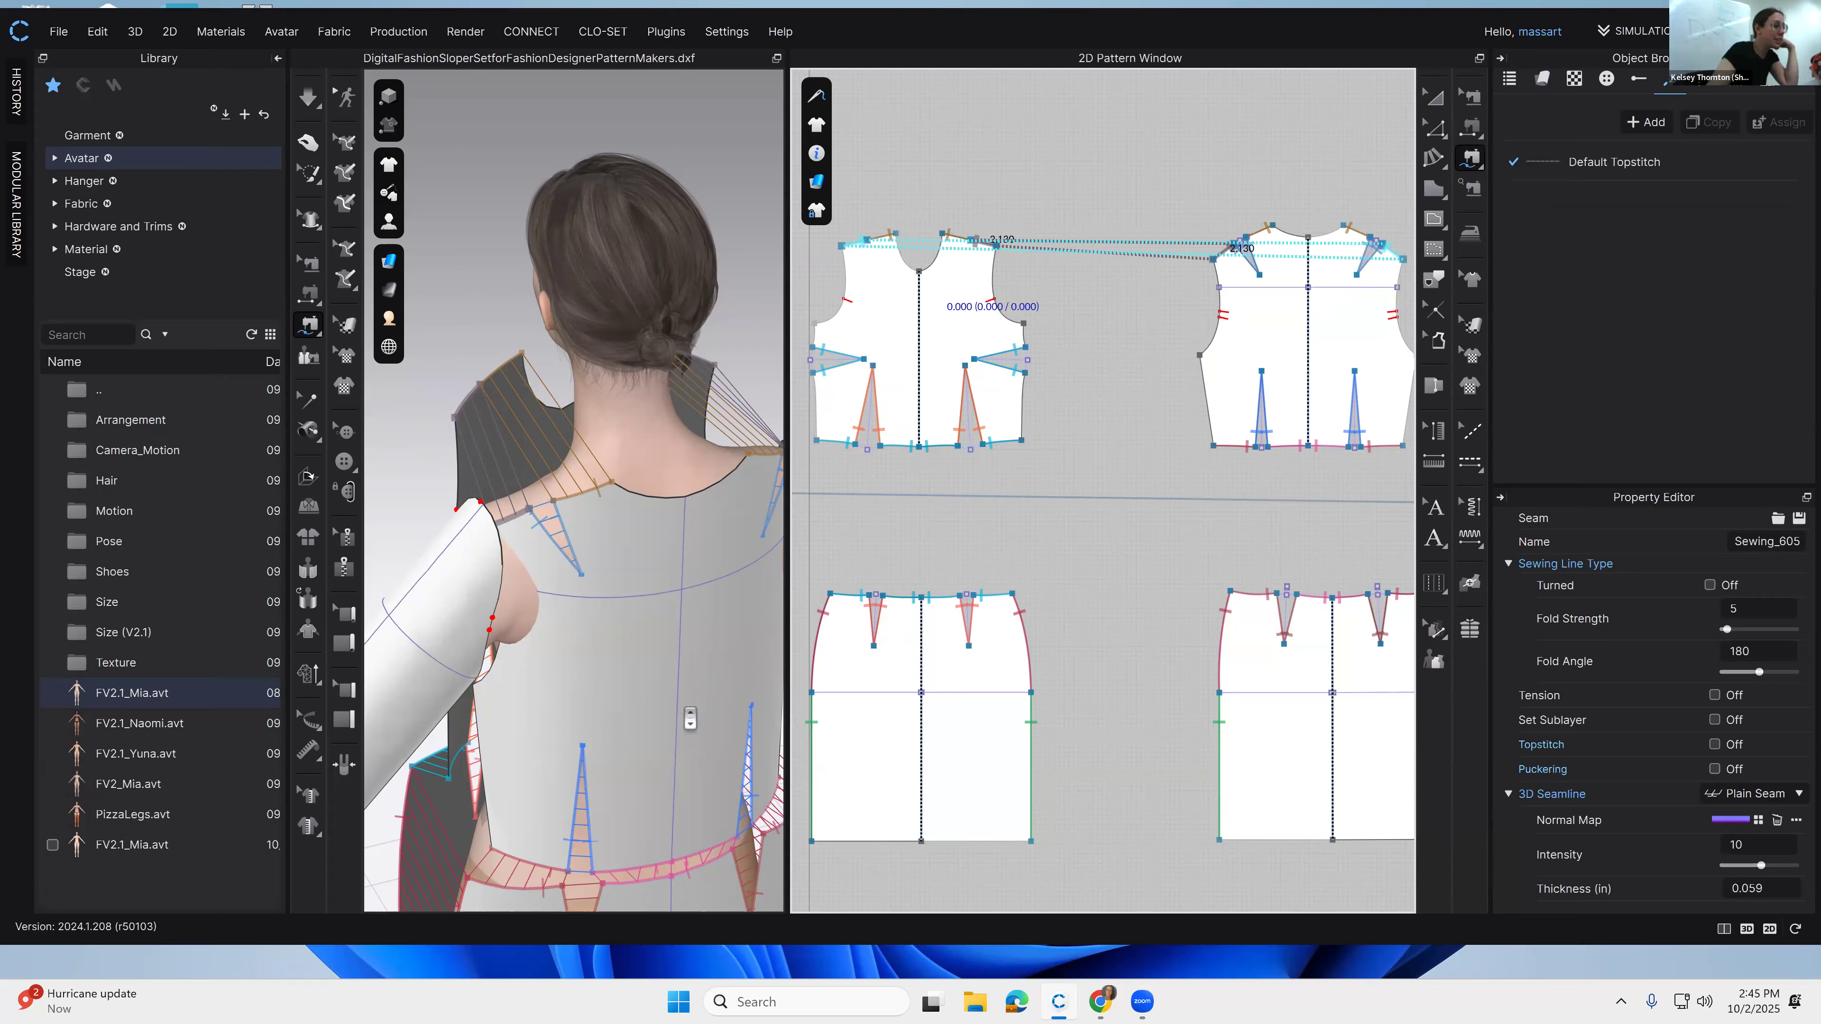
Step: Sew the front bodice side edge above the side dart to the matching length of the back side edge below the armhole
{"action": "scroll", "coordinate": [677, 701], "scroll_direction": "down", "scroll_amount": 1}
{"action": "scroll", "coordinate": [673, 751], "scroll_direction": "down", "scroll_amount": 2}
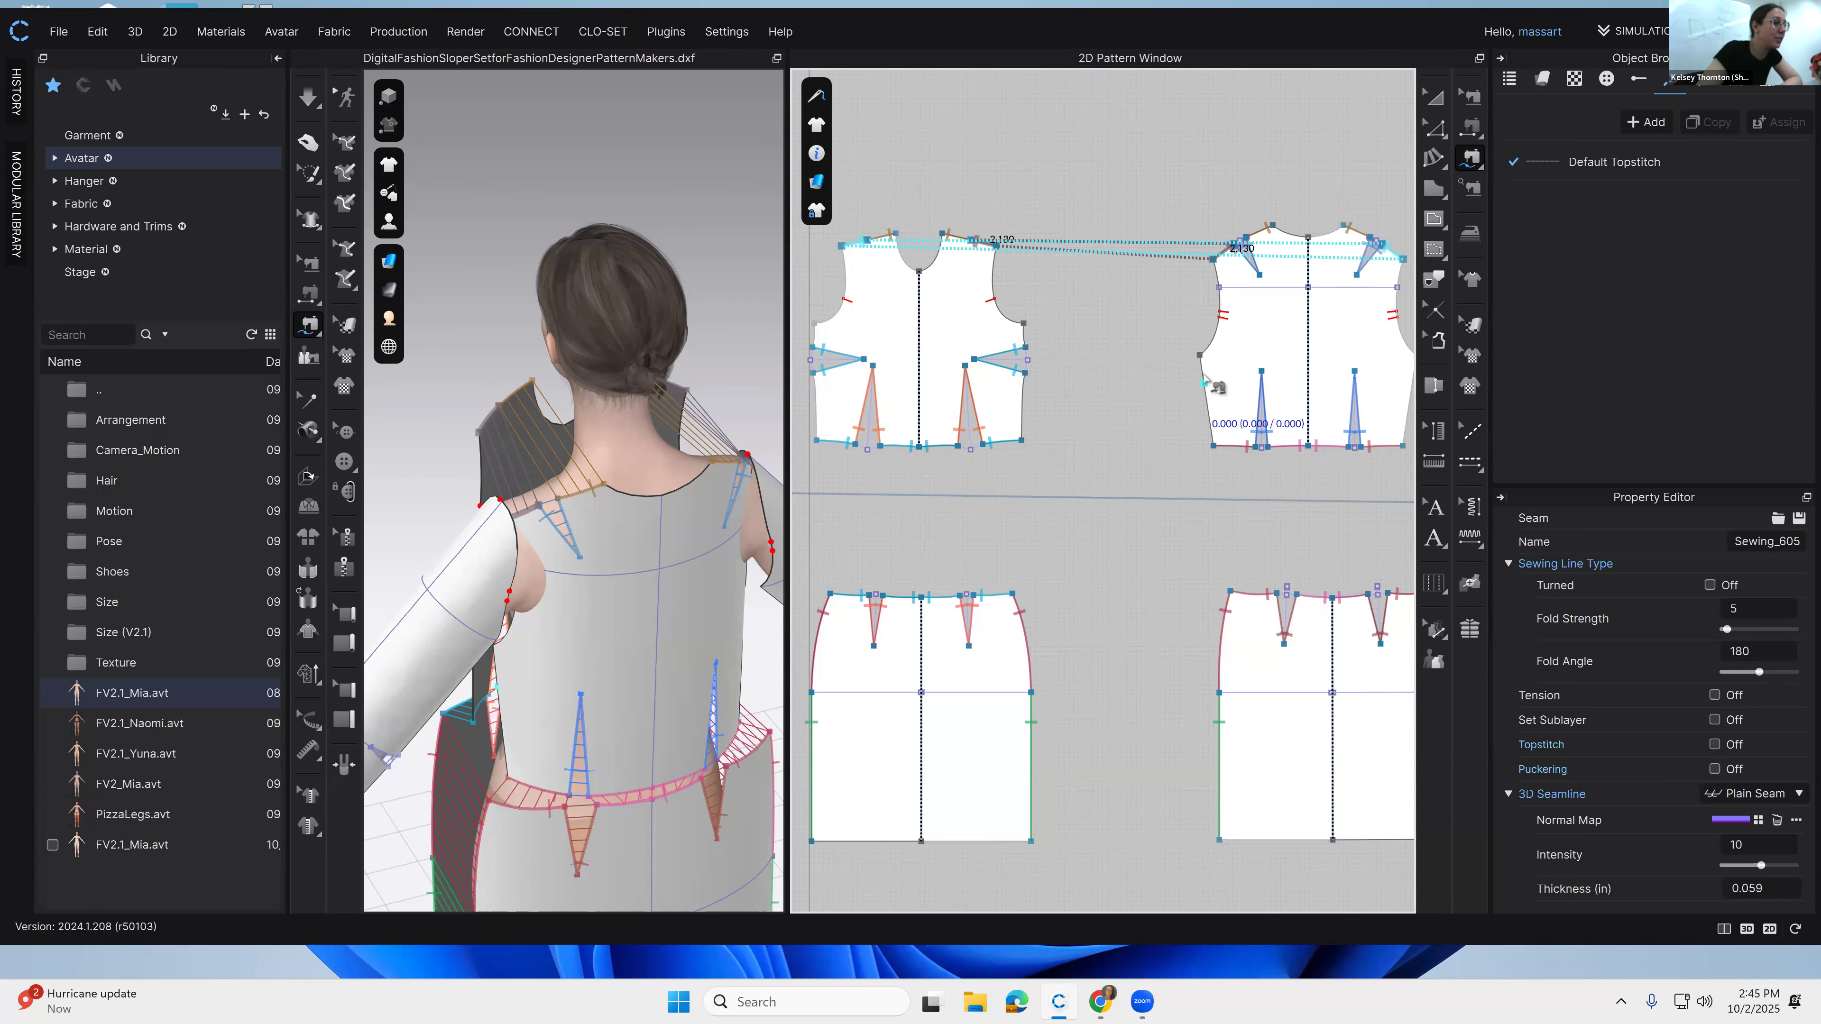
{"action": "left_click", "coordinate": [1029, 344]}
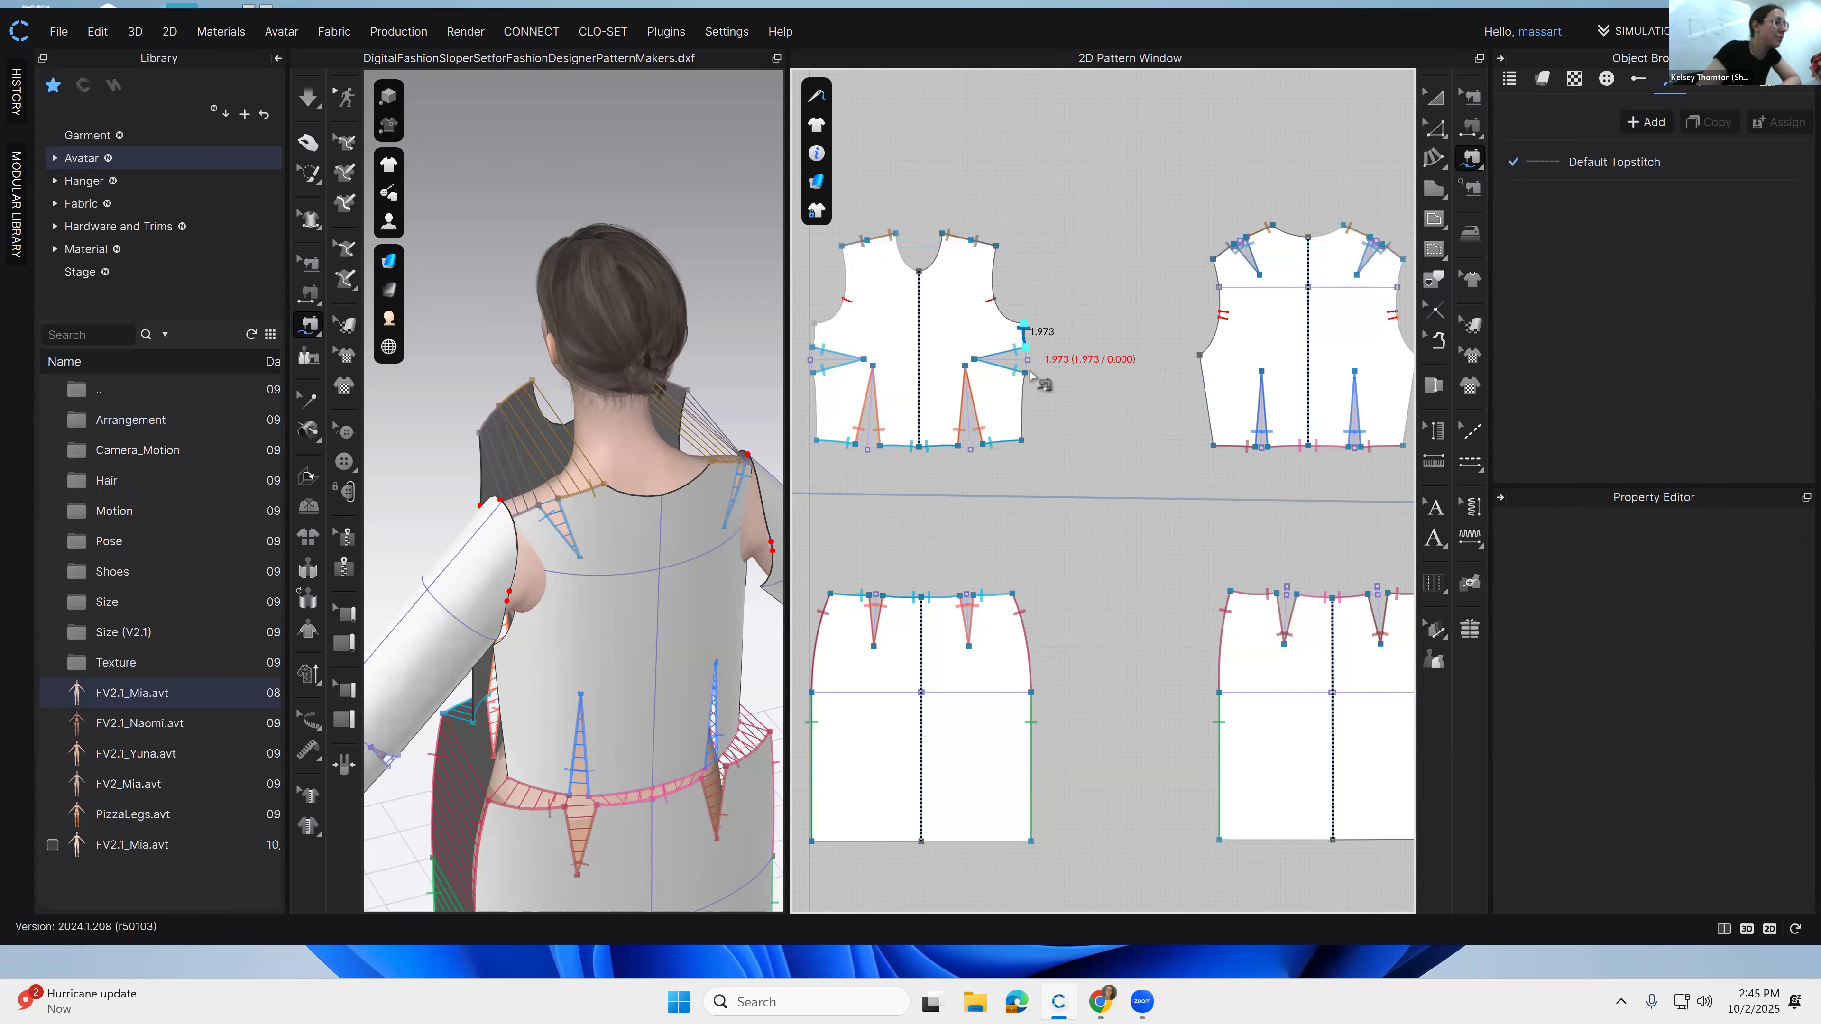
{"action": "left_click", "coordinate": [1206, 383]}
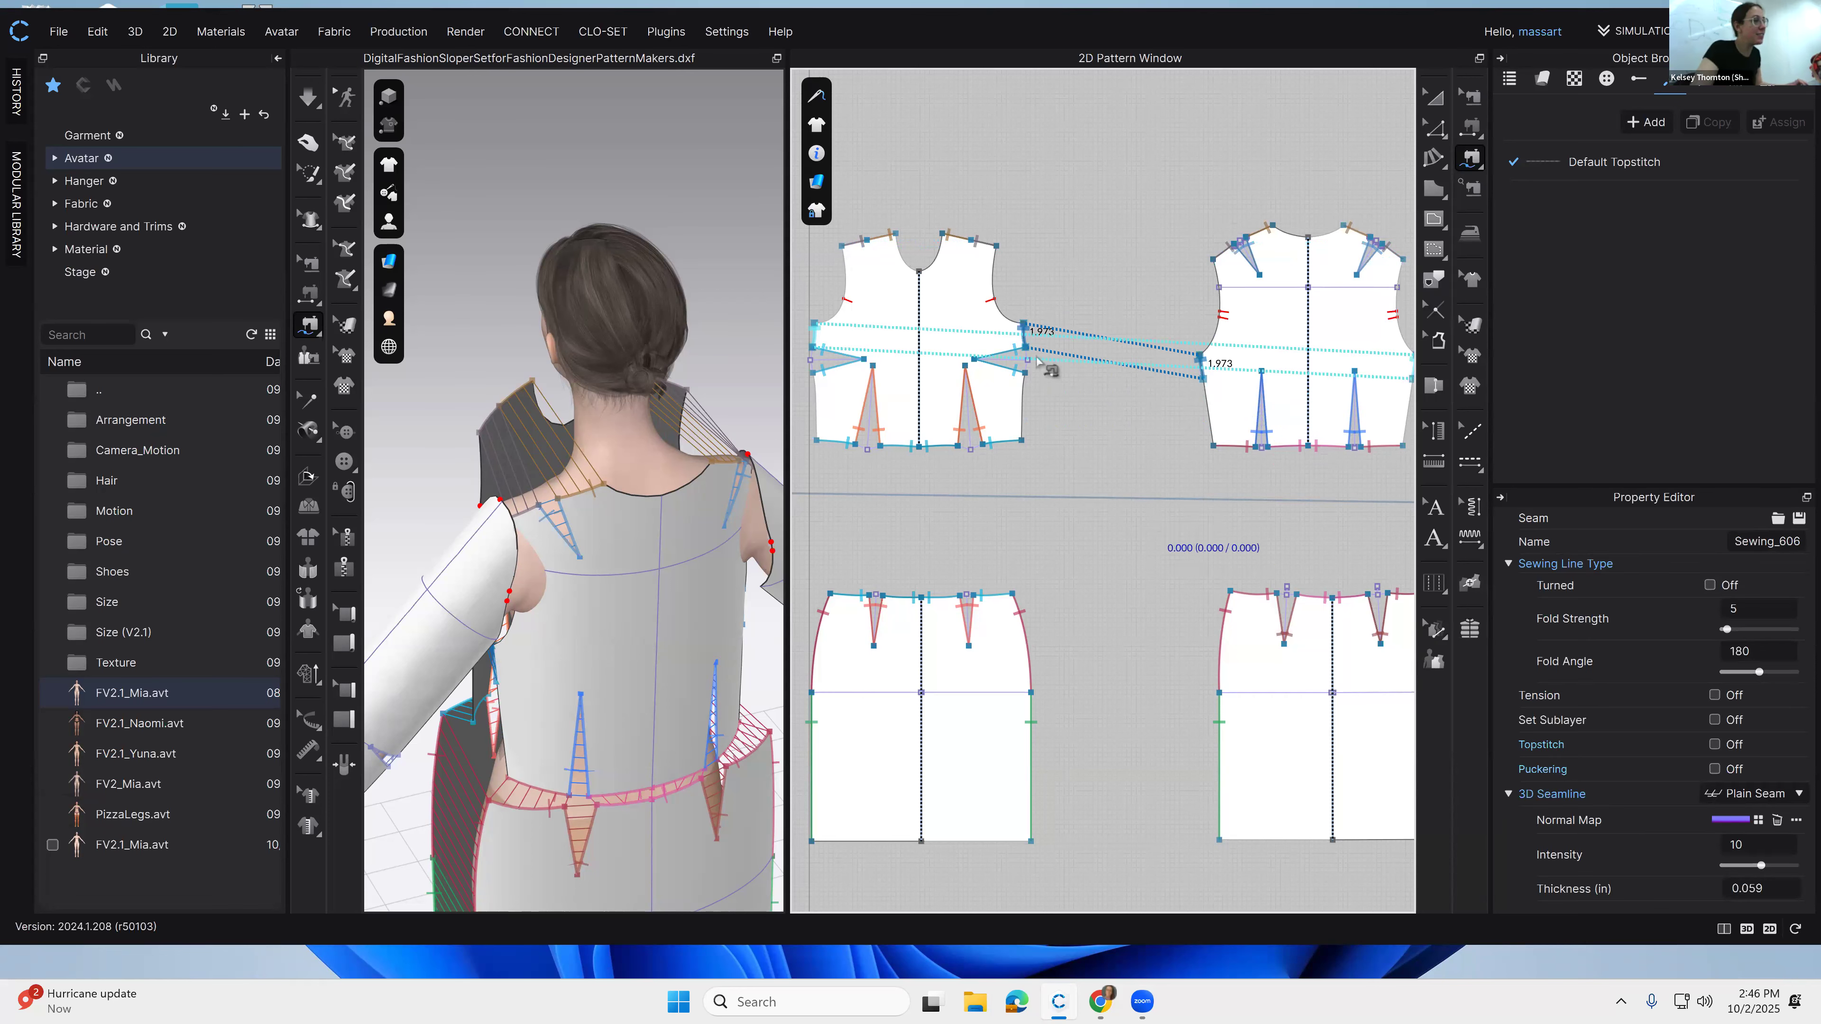
{"action": "left_click", "coordinate": [1026, 337]}
{"action": "left_click", "coordinate": [1200, 355]}
{"action": "left_click", "coordinate": [1203, 380]}
Step: Sew the front bodice side edge from the side dart to the waist to the remaining lower part of the back side edge
{"action": "left_click", "coordinate": [1024, 373]}
{"action": "left_click", "coordinate": [1021, 441]}
{"action": "left_click", "coordinate": [1203, 381]}
{"action": "left_click", "coordinate": [1212, 445]}
Step: Sew the sleeve's two underarm edges together from the armhole level down to the elbow line
{"action": "right_click_drag", "start_coordinate": [660, 533], "coordinate": [577, 522]}
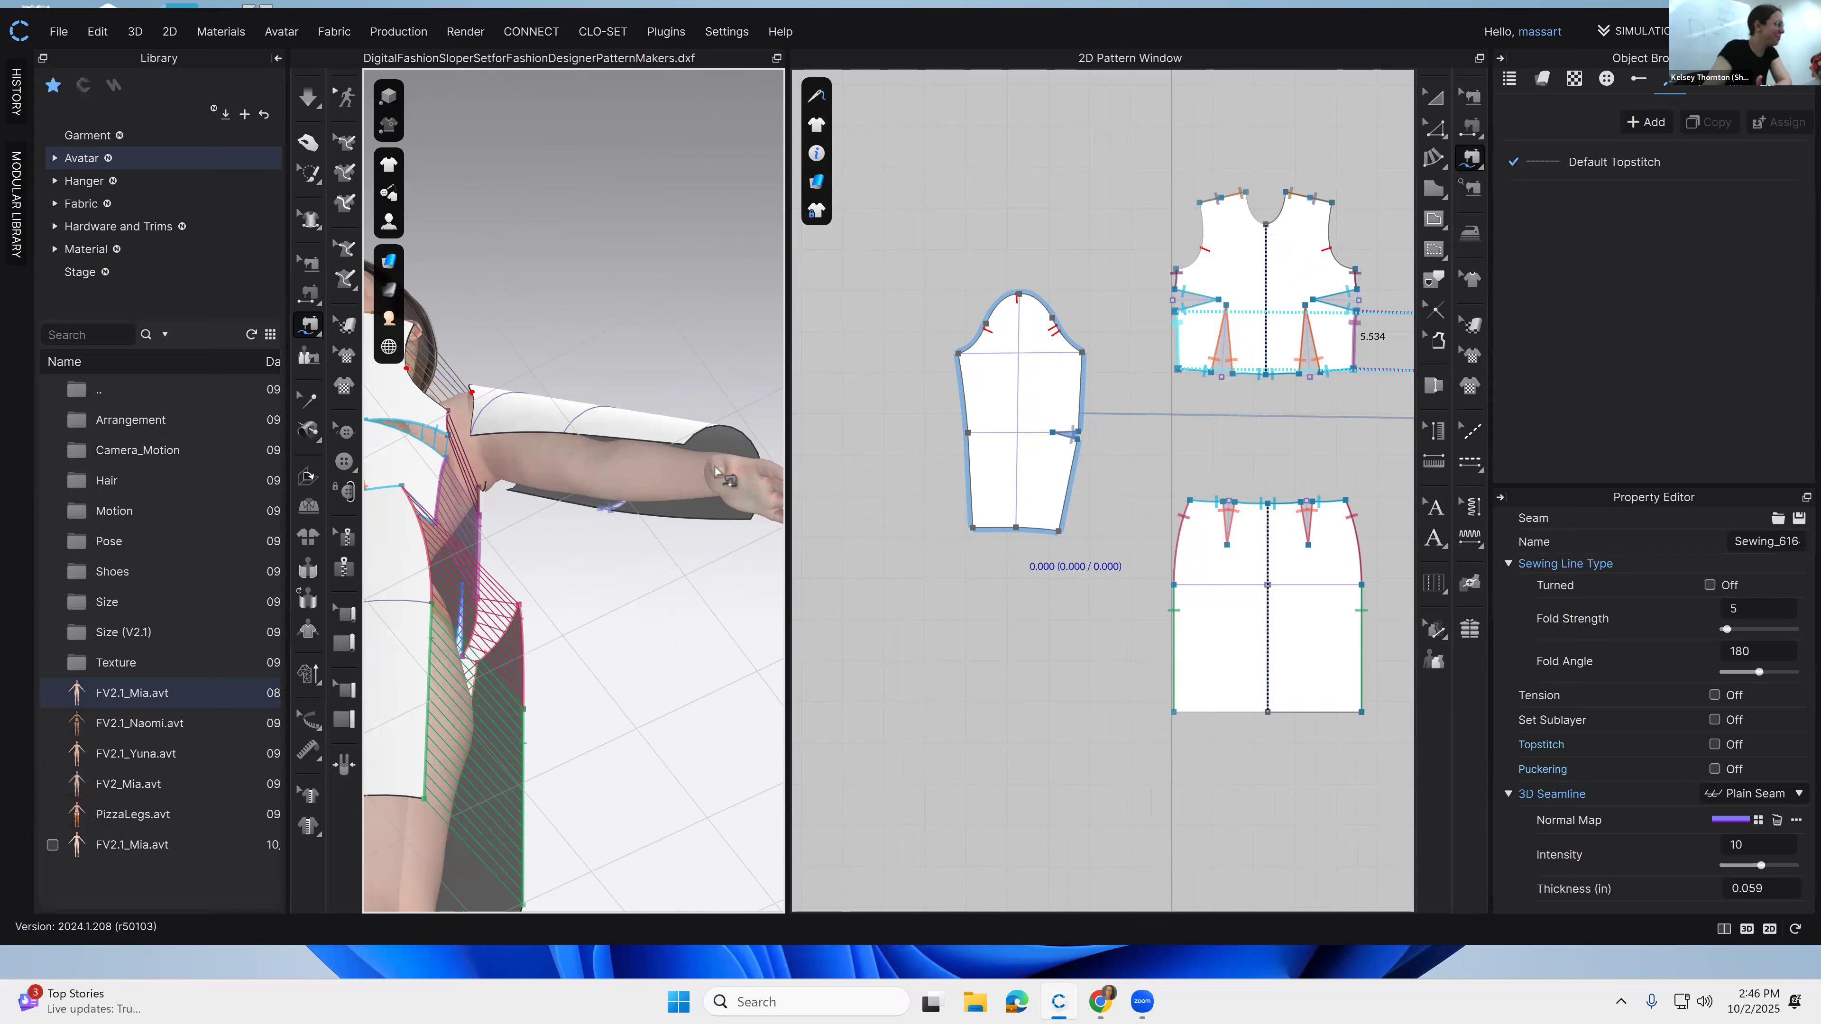
{"action": "left_click", "coordinate": [1082, 352]}
{"action": "left_click", "coordinate": [1078, 432]}
{"action": "left_click", "coordinate": [958, 353]}
{"action": "left_click", "coordinate": [967, 432]}
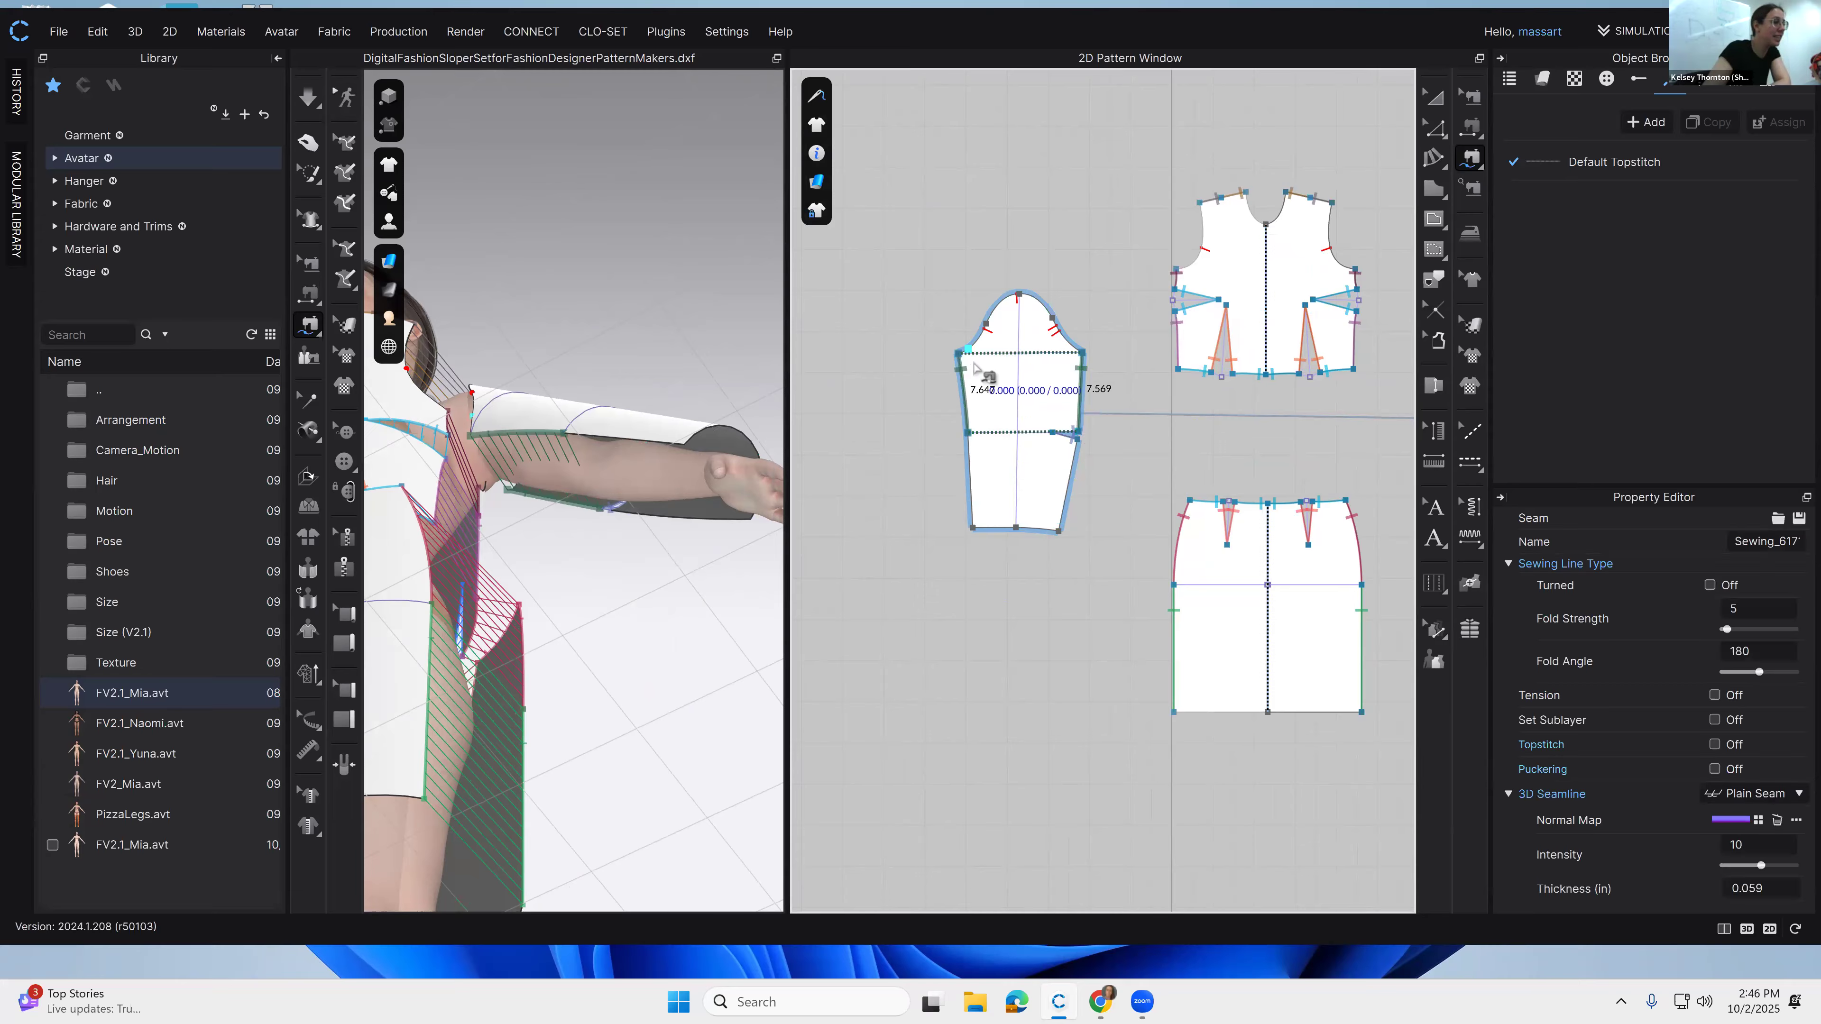
Step: Sew the sleeve's two underarm edges together from the elbow down to the wrist
{"action": "left_click", "coordinate": [1078, 438]}
{"action": "left_click", "coordinate": [1059, 531]}
{"action": "left_click", "coordinate": [967, 432]}
{"action": "left_click", "coordinate": [972, 529]}
Step: Identify the side the sleeve belongs to and move its pattern beside the matching front bodice armhole in the 2D window
{"action": "right_click_drag", "start_coordinate": [679, 358], "coordinate": [682, 423]}
{"action": "key", "text": "2"}
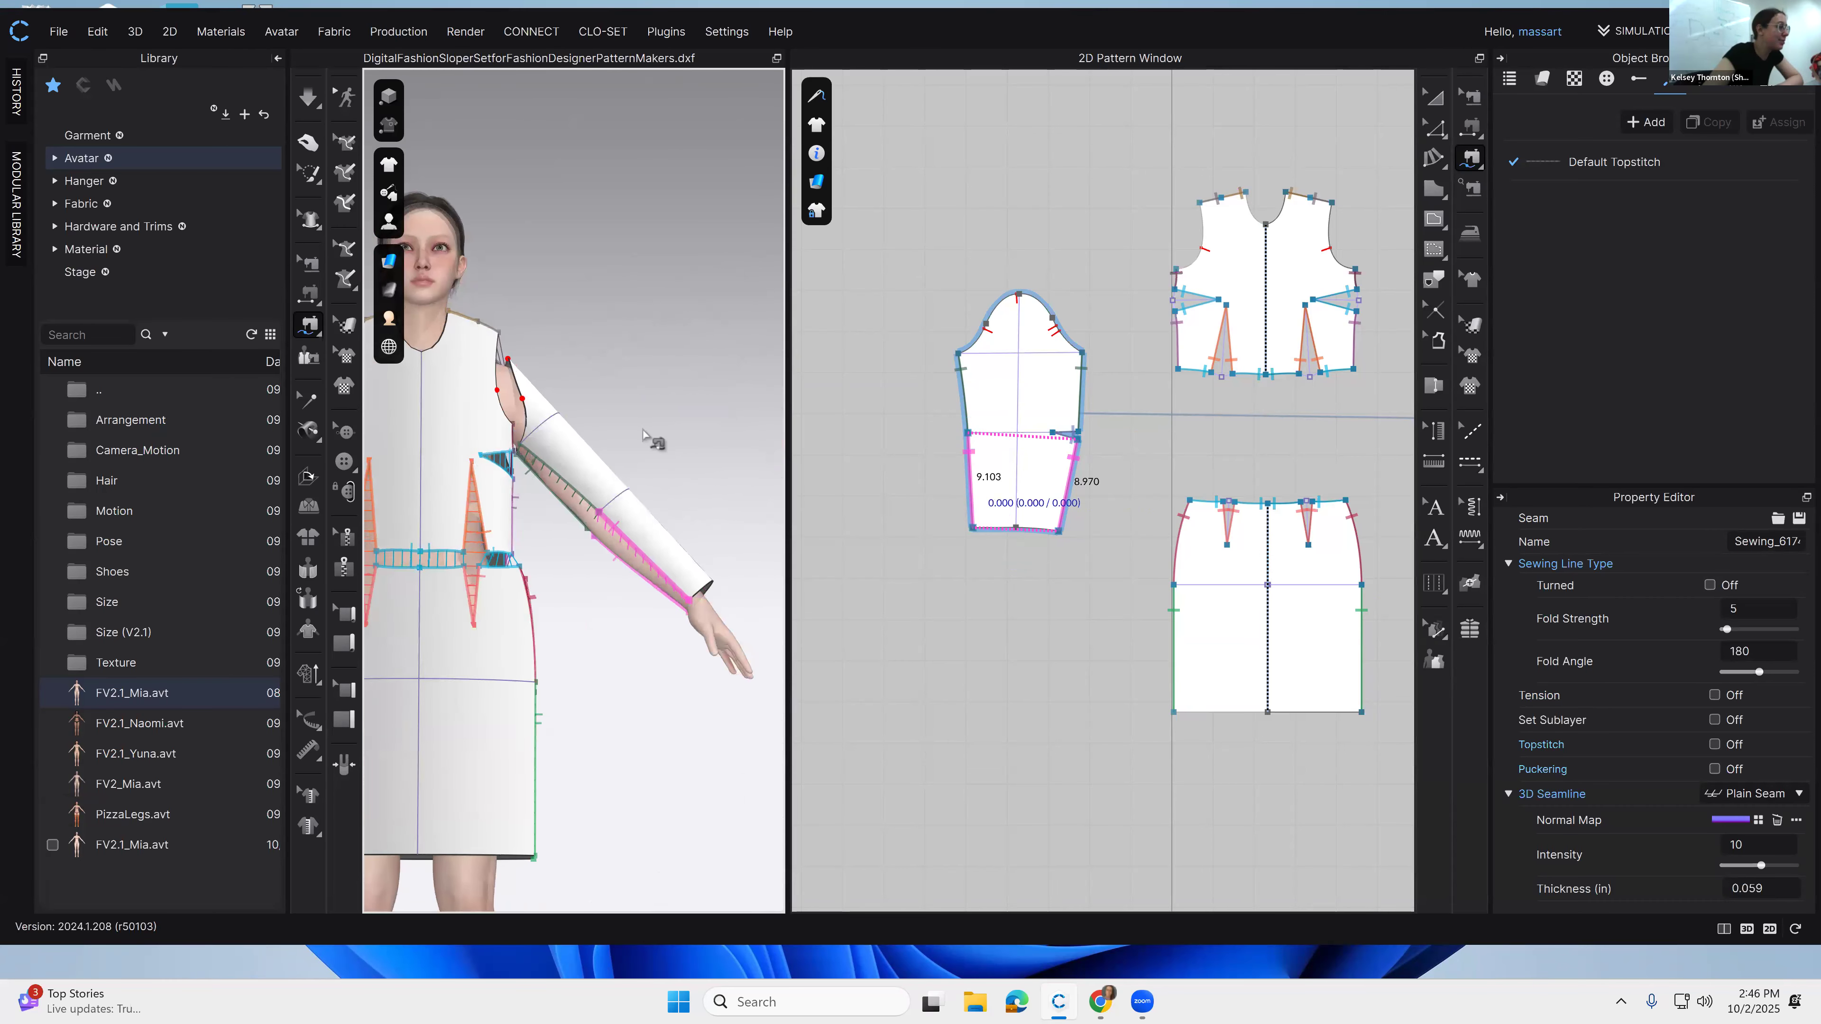
{"action": "left_click", "coordinate": [1428, 97]}
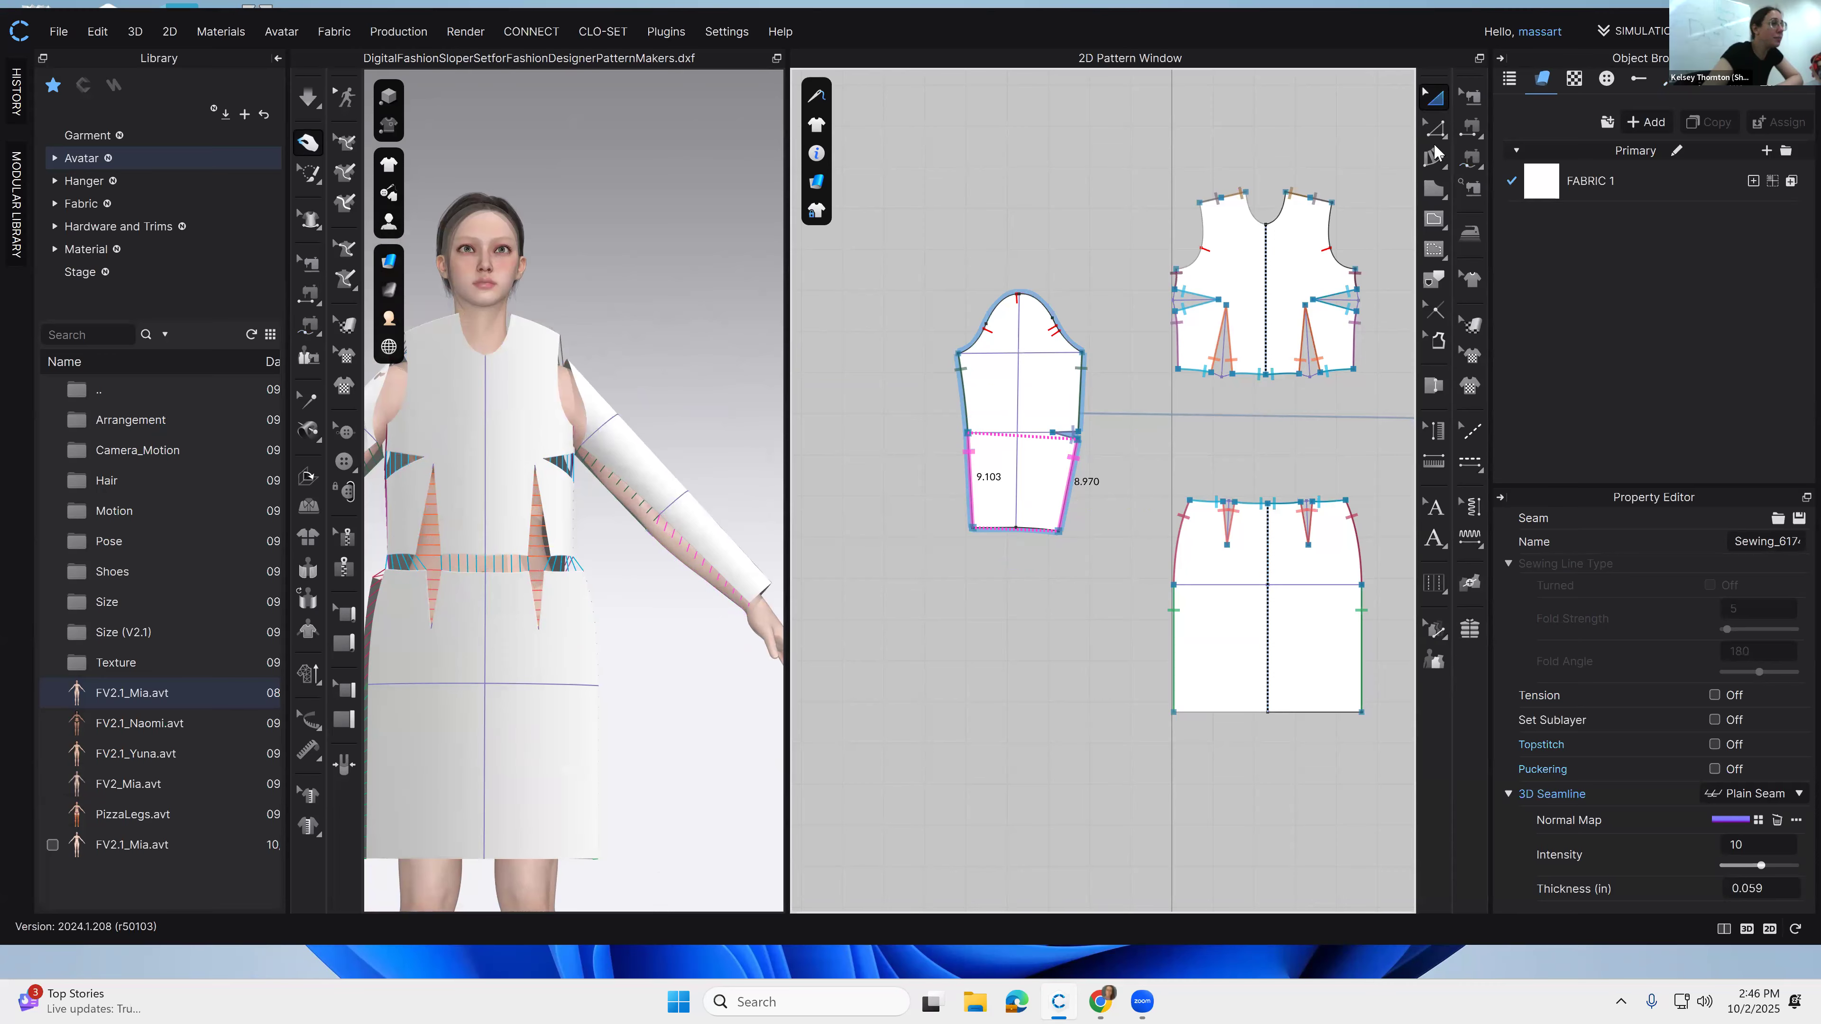
{"action": "right_click_drag", "start_coordinate": [686, 360], "coordinate": [640, 360]}
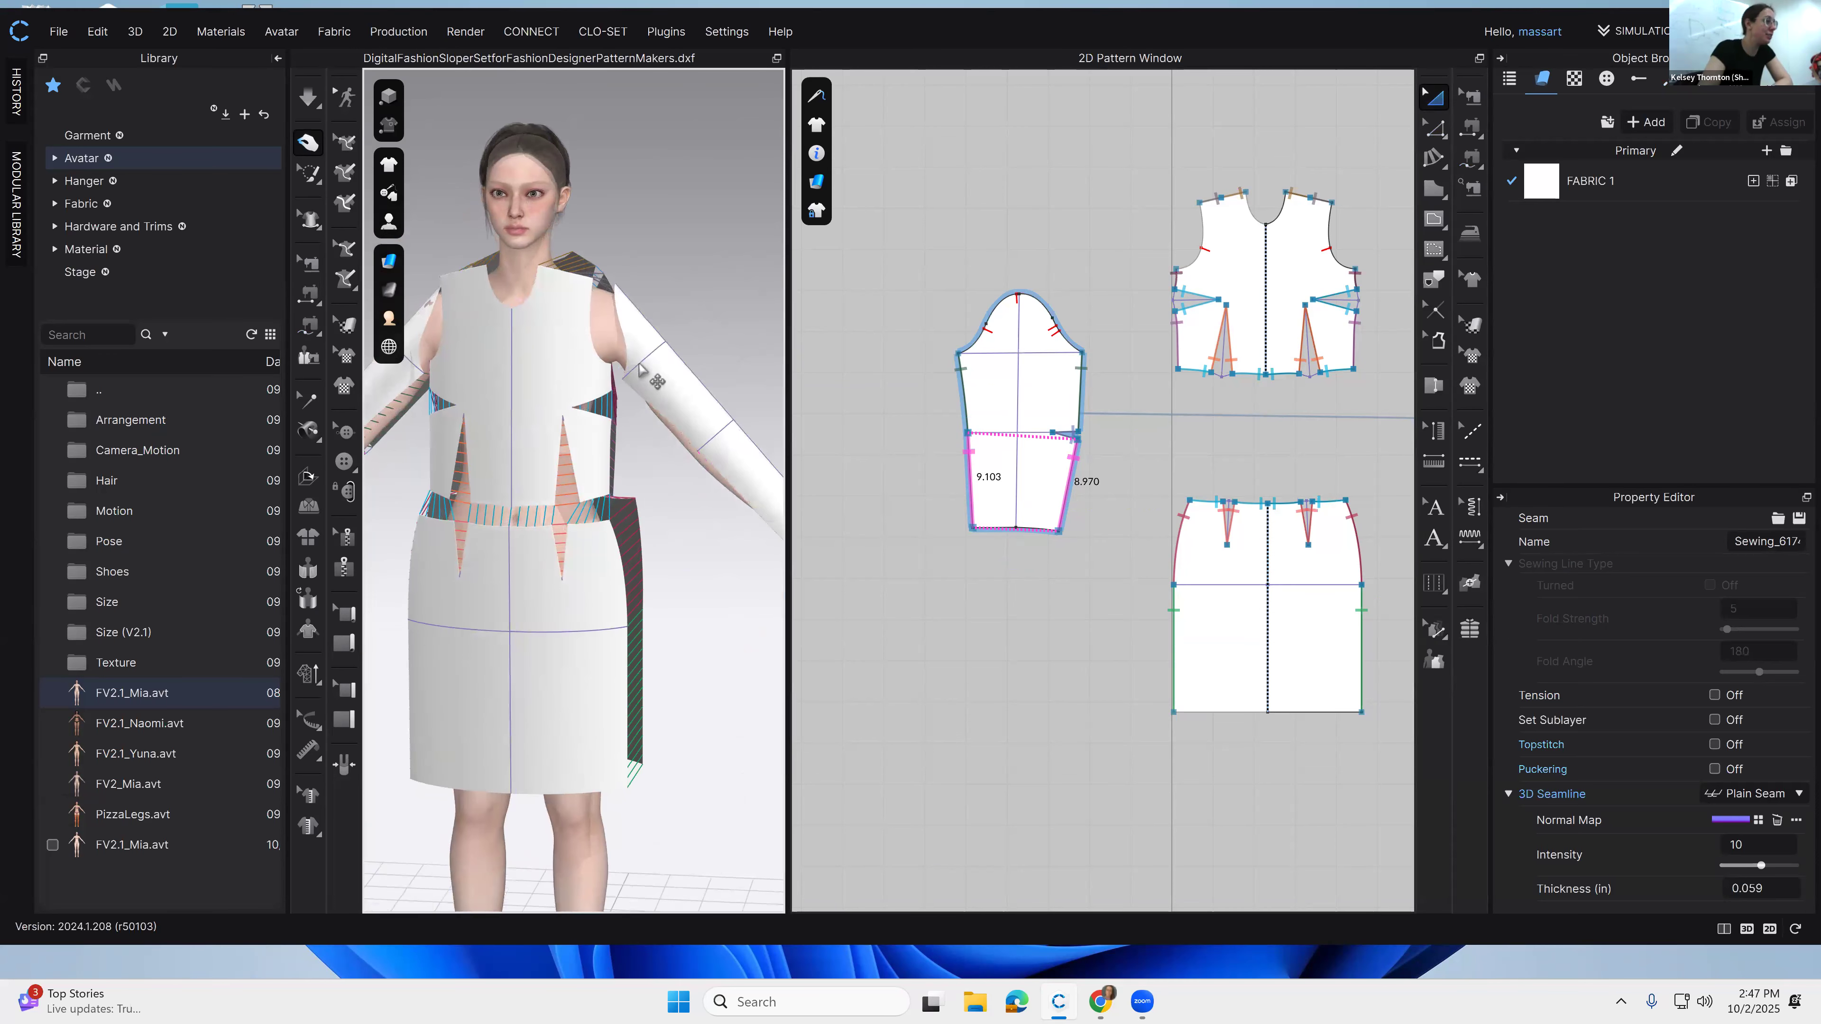
{"action": "left_click", "coordinate": [640, 362]}
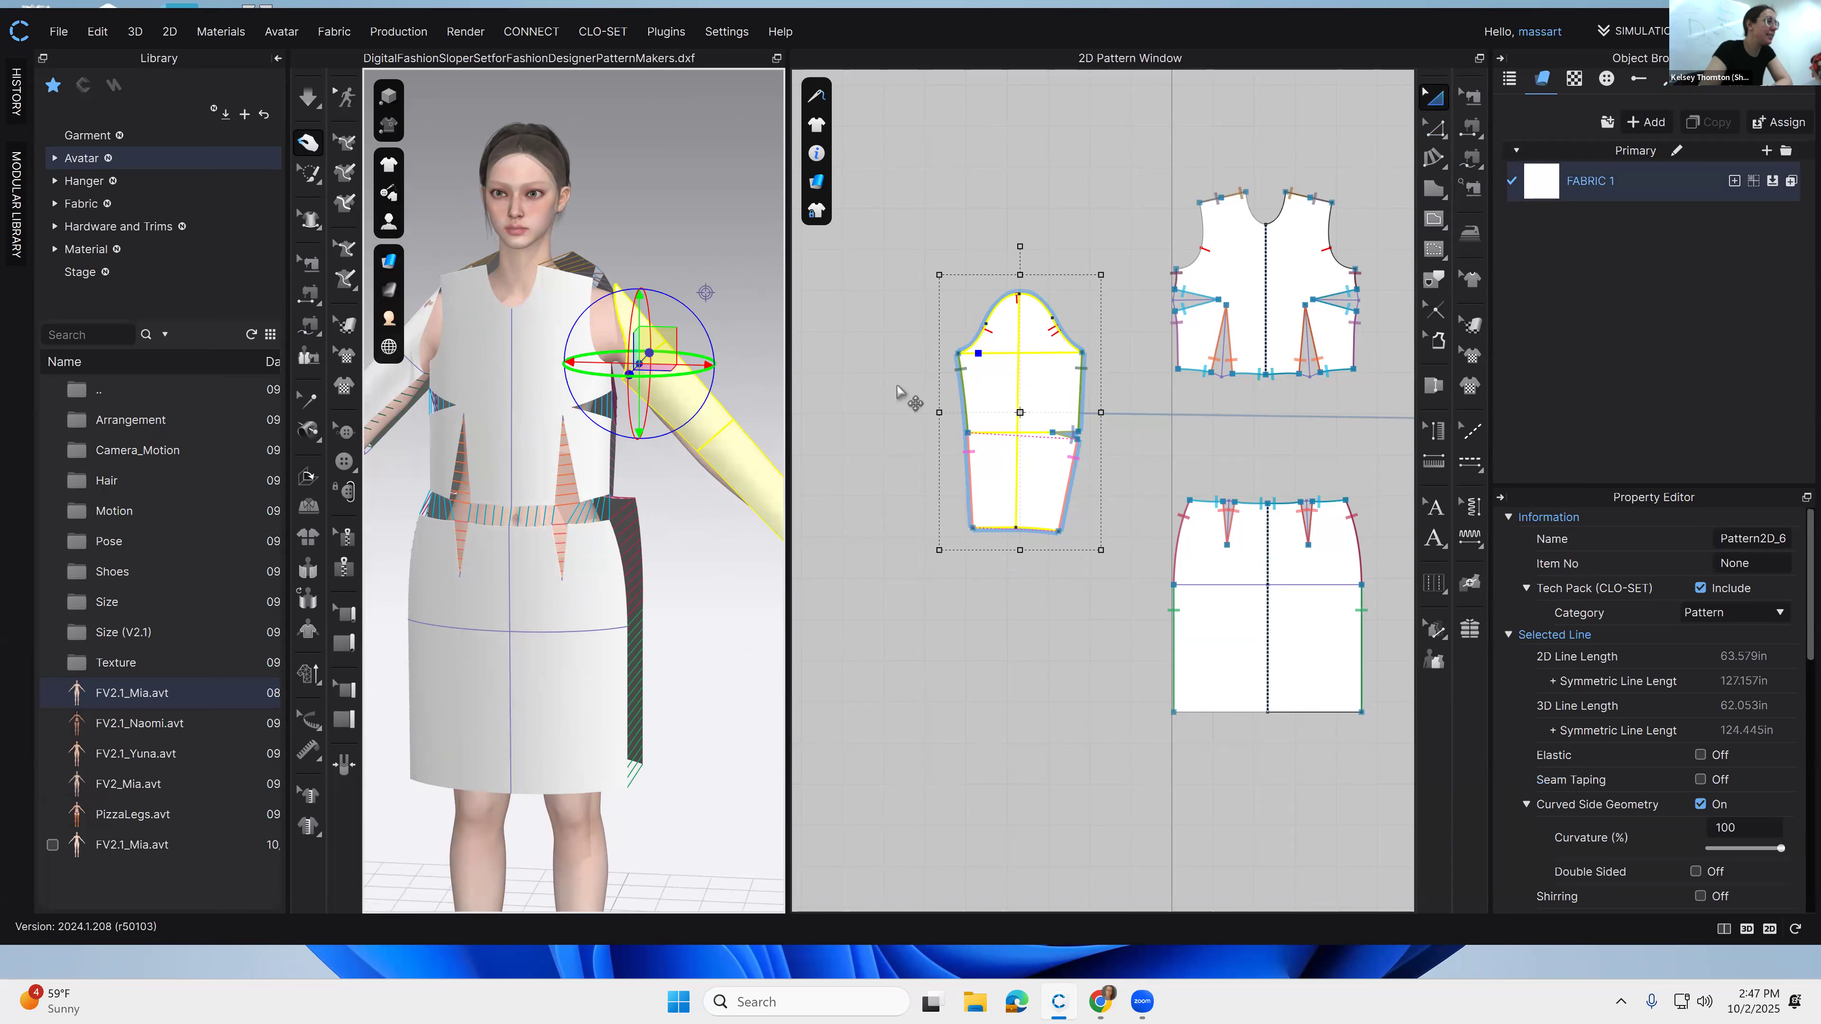
{"action": "left_click", "coordinate": [901, 259]}
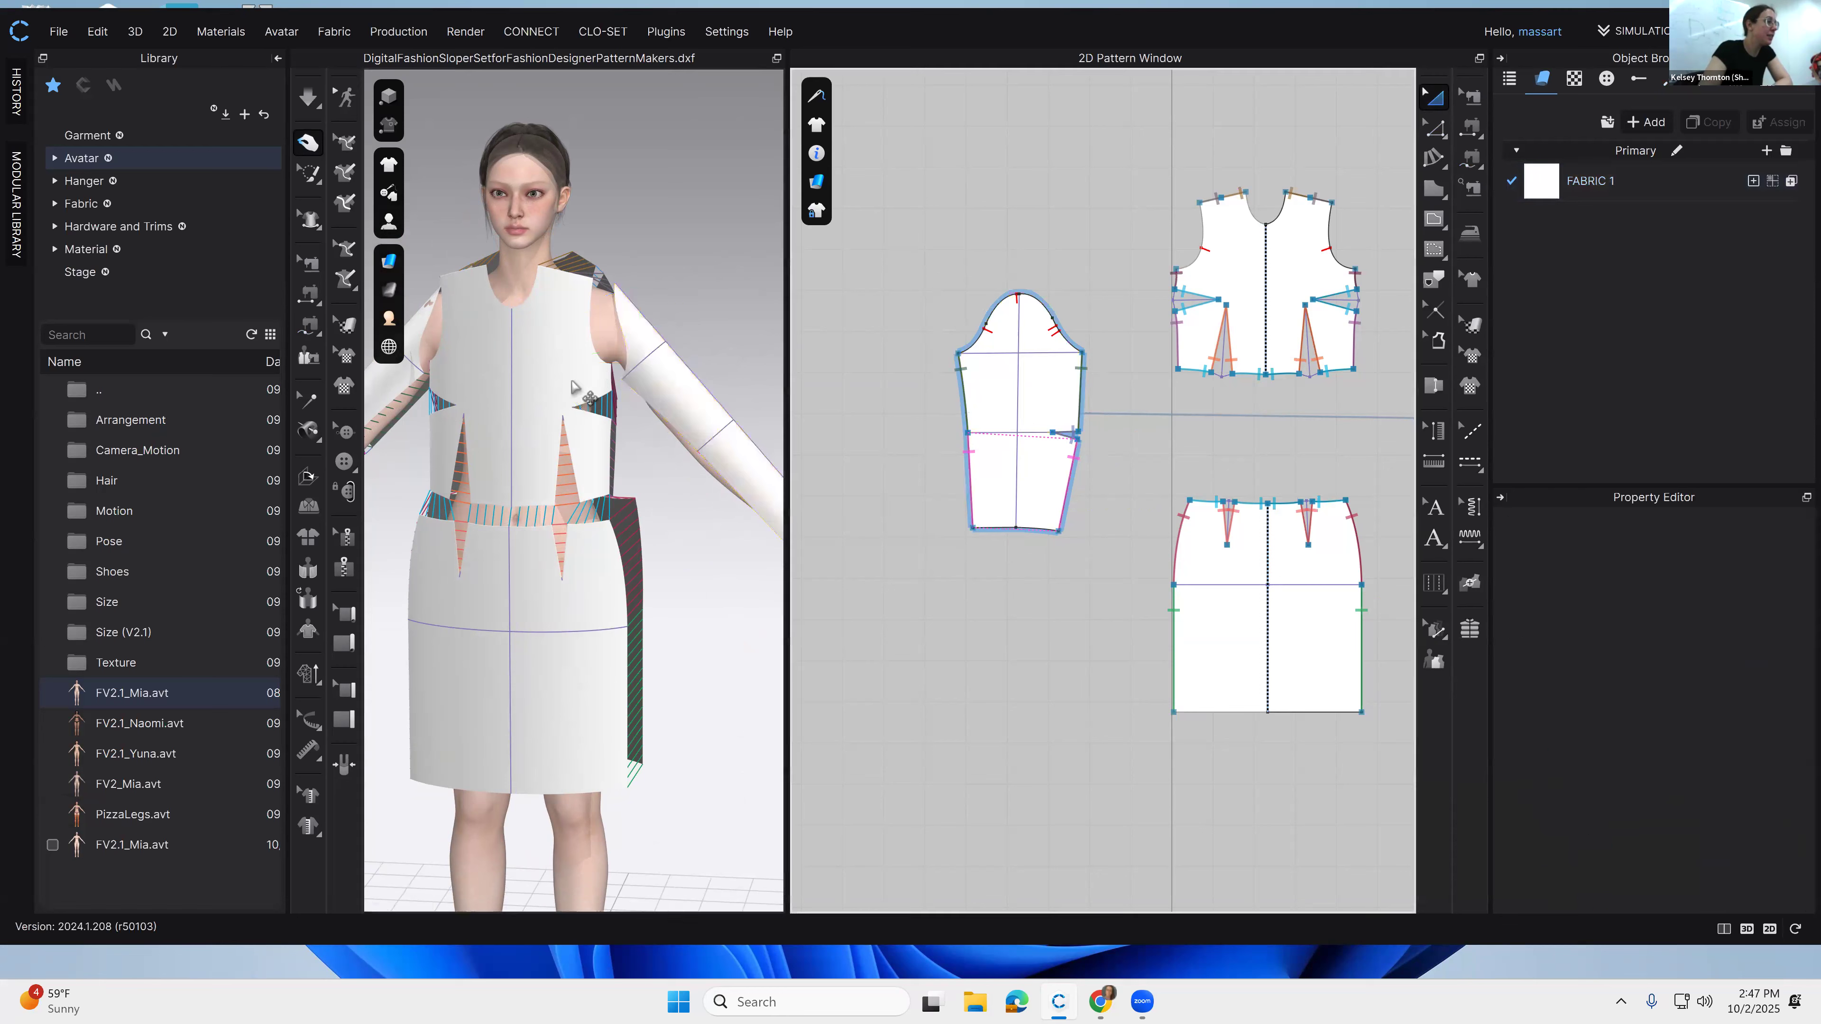
{"action": "left_click", "coordinate": [601, 373]}
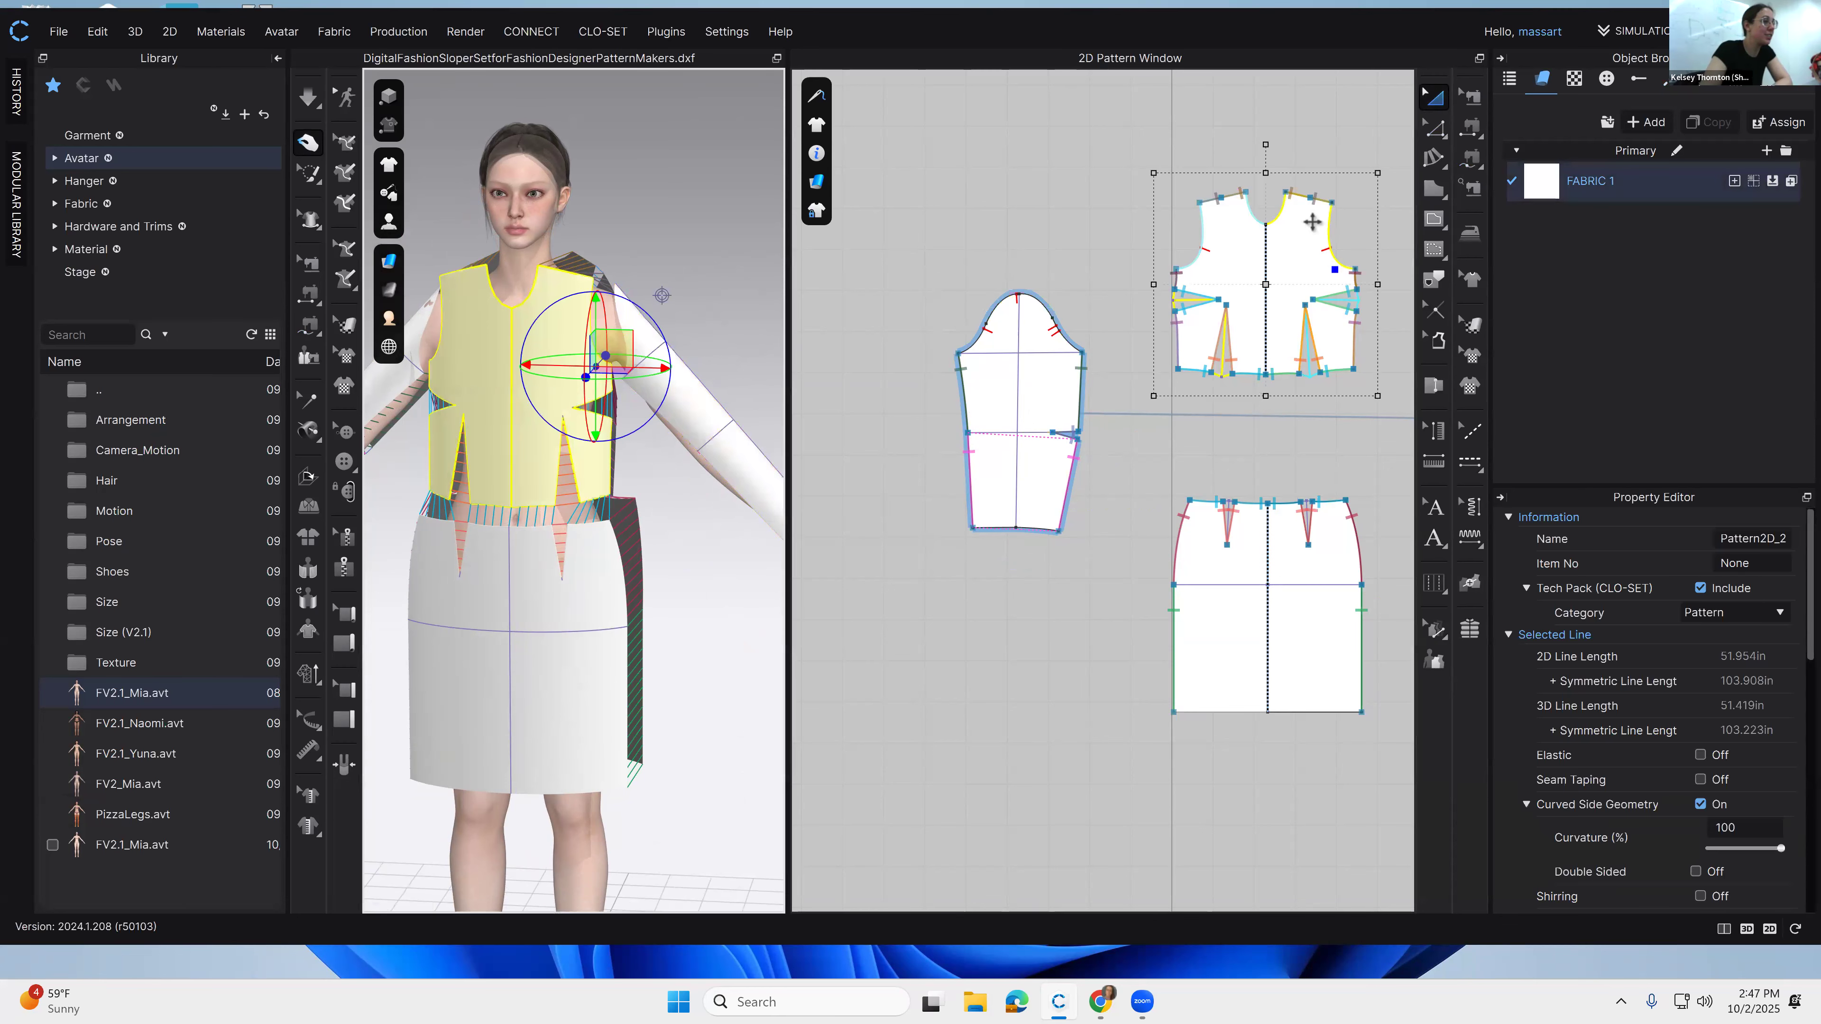
{"action": "middle_click_drag", "start_coordinate": [1311, 348], "coordinate": [1130, 386]}
{"action": "left_click_drag", "start_coordinate": [860, 429], "coordinate": [1276, 343]}
Step: Sew the front bodice armhole, from underarm to shoulder, to the front sleeve cap starting at the underarm with Free Sewing
{"action": "scroll", "coordinate": [1258, 208], "scroll_direction": "up", "scroll_amount": 5}
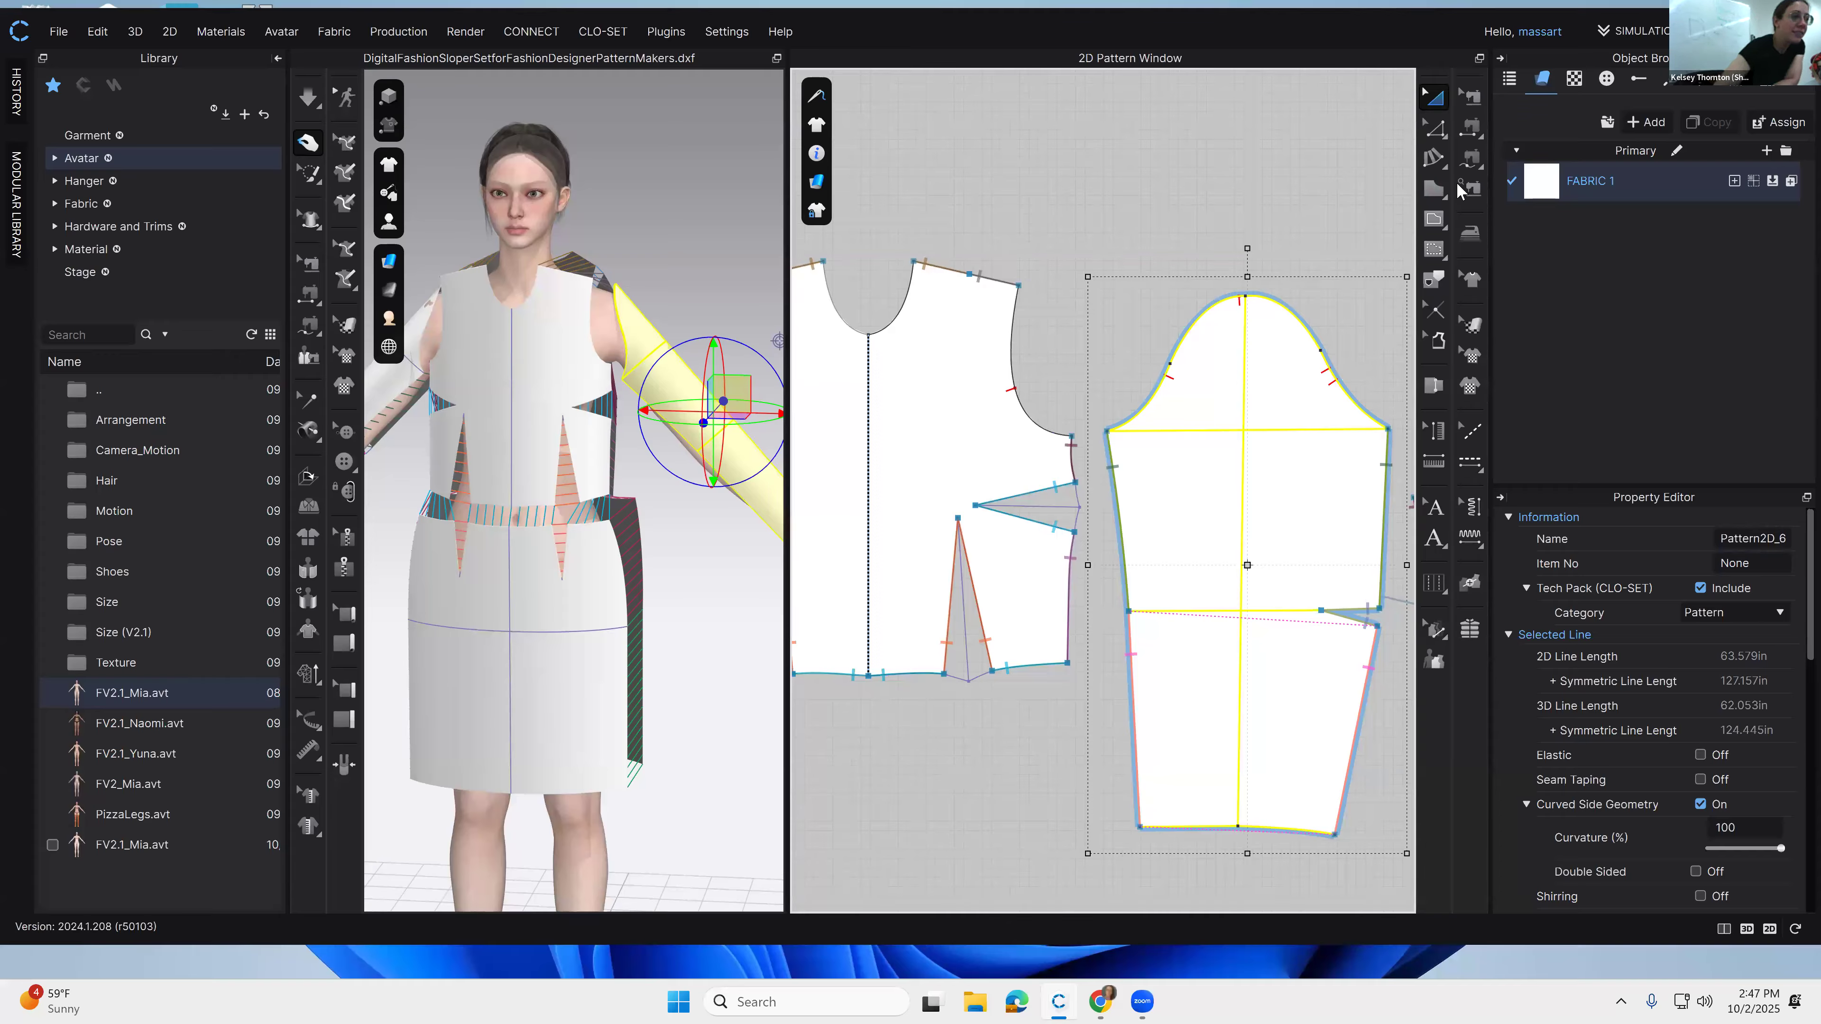
{"action": "left_click", "coordinate": [1464, 163]}
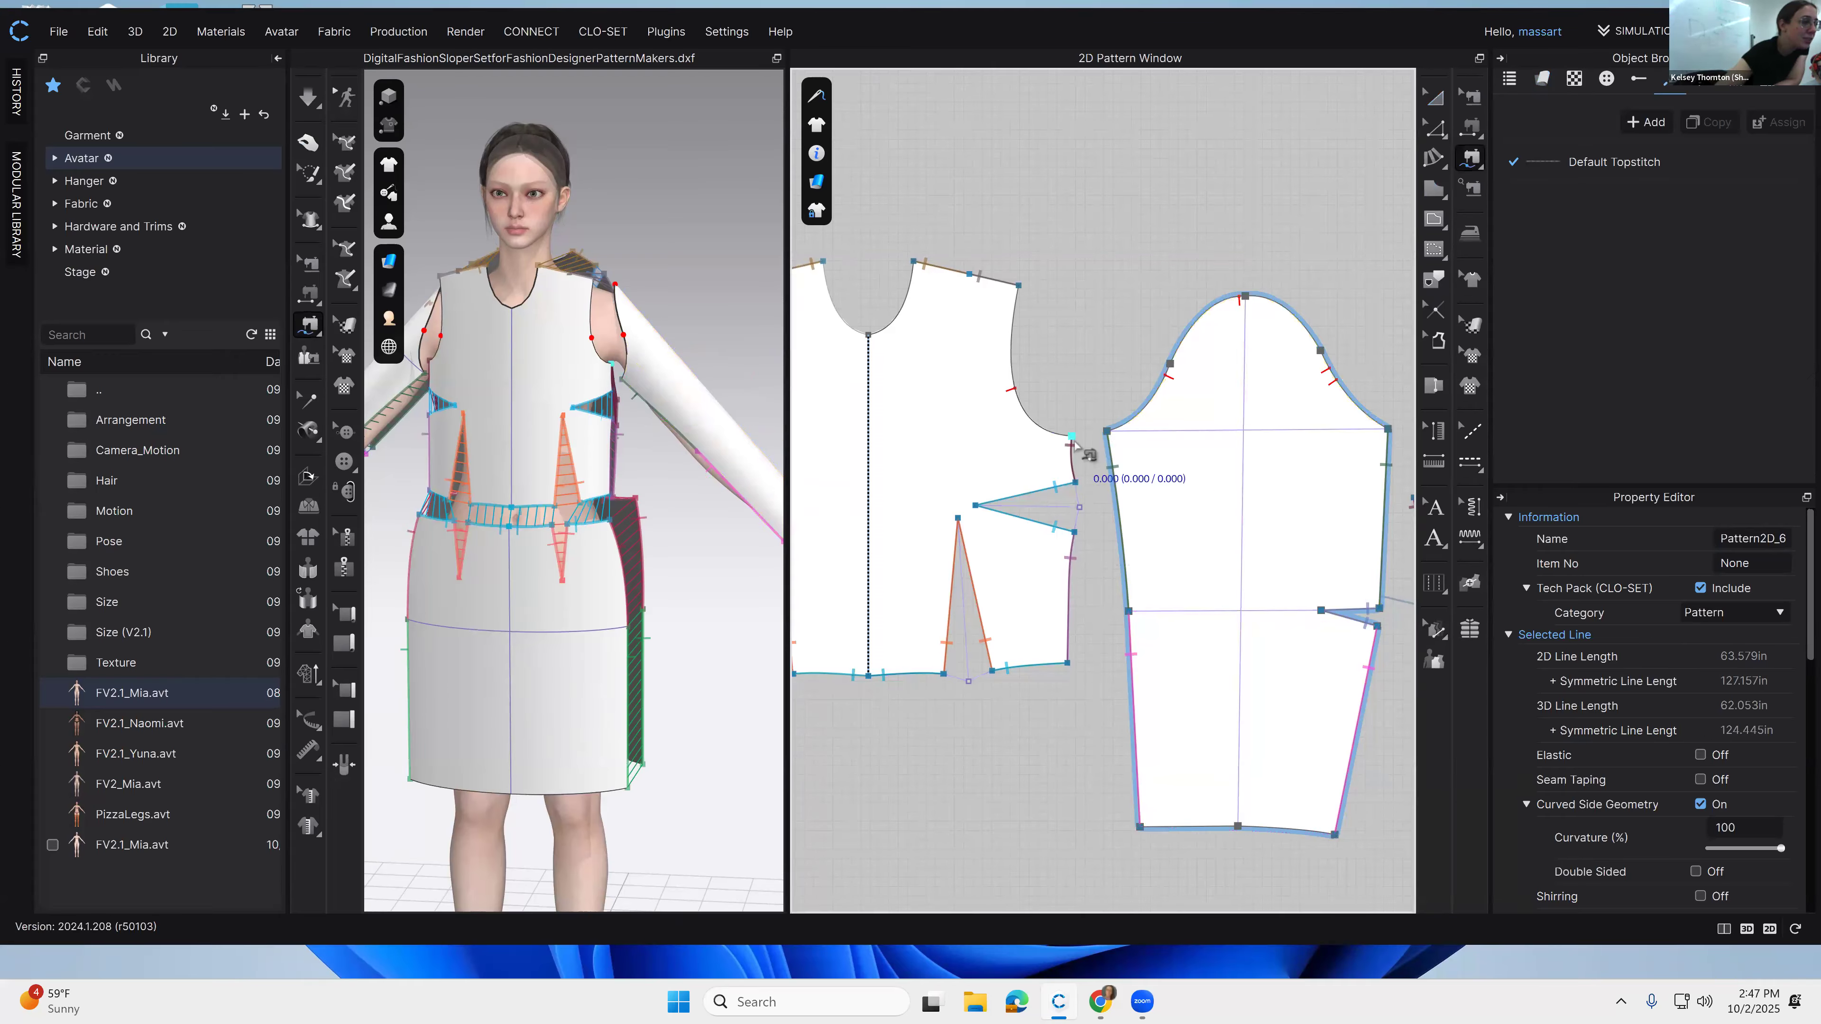
{"action": "left_click", "coordinate": [1018, 287]}
{"action": "left_click", "coordinate": [1108, 432]}
{"action": "left_click", "coordinate": [1196, 319]}
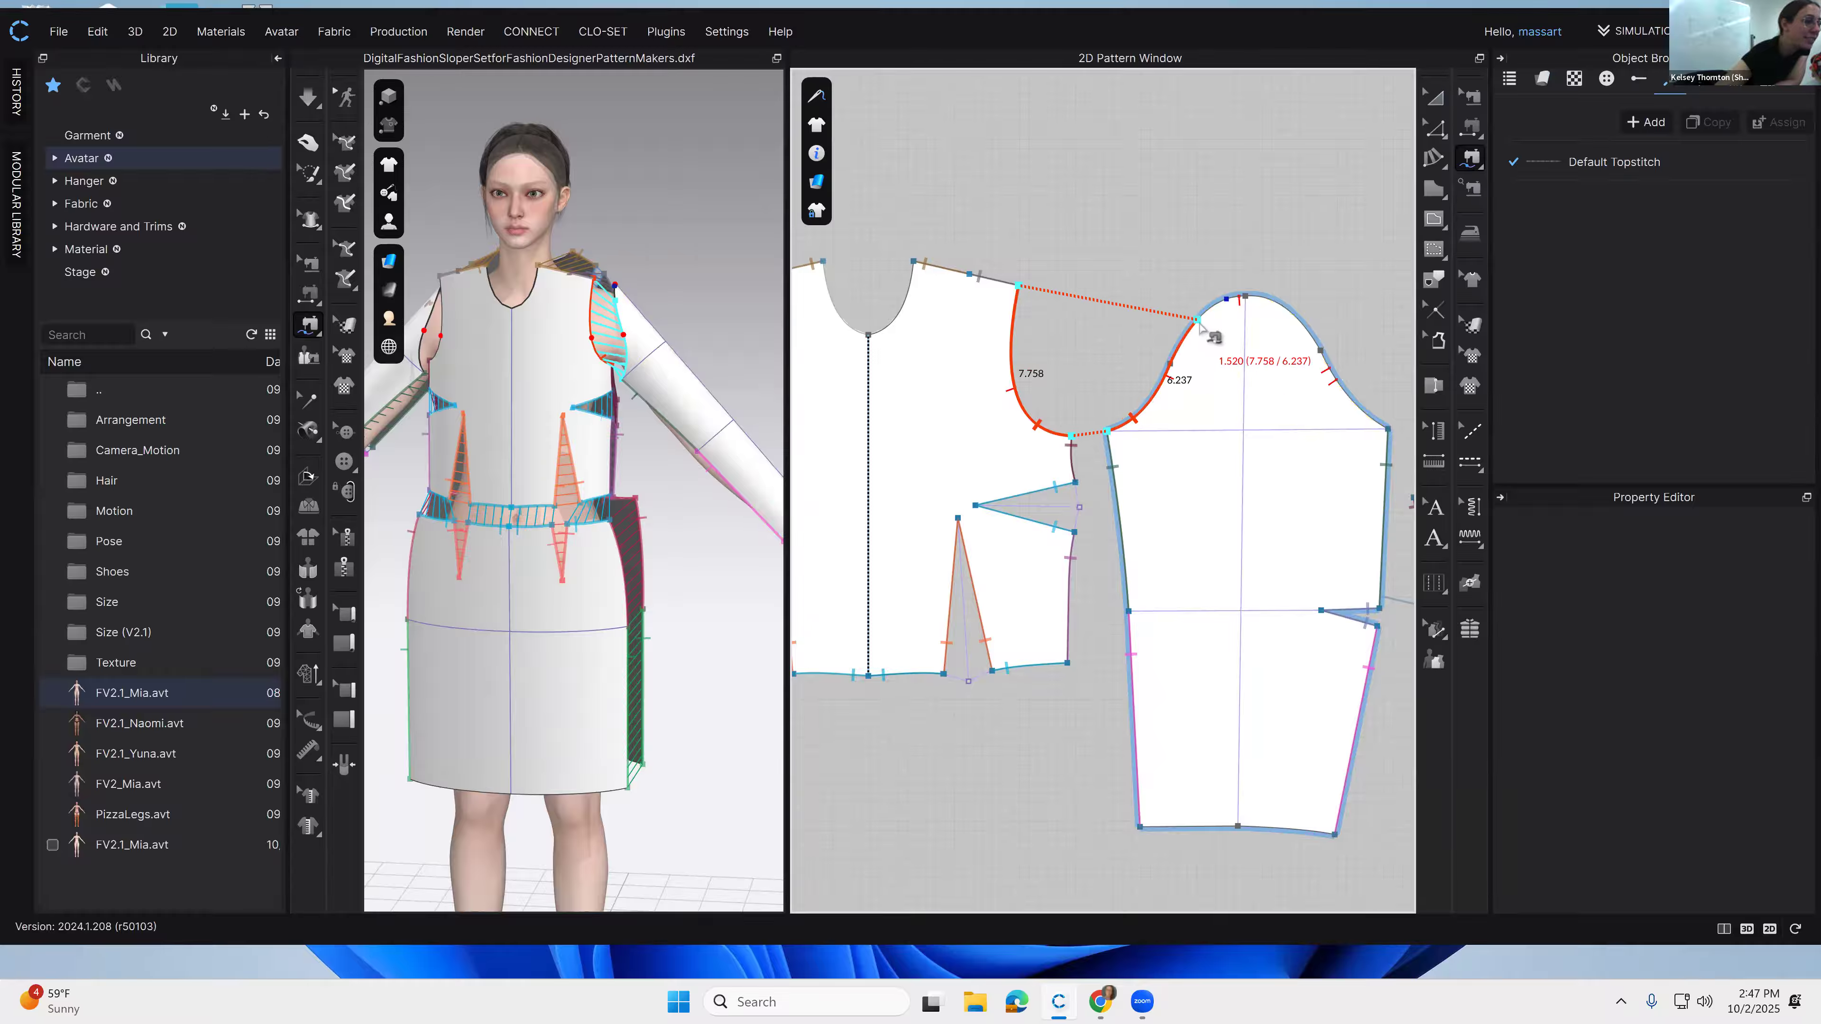
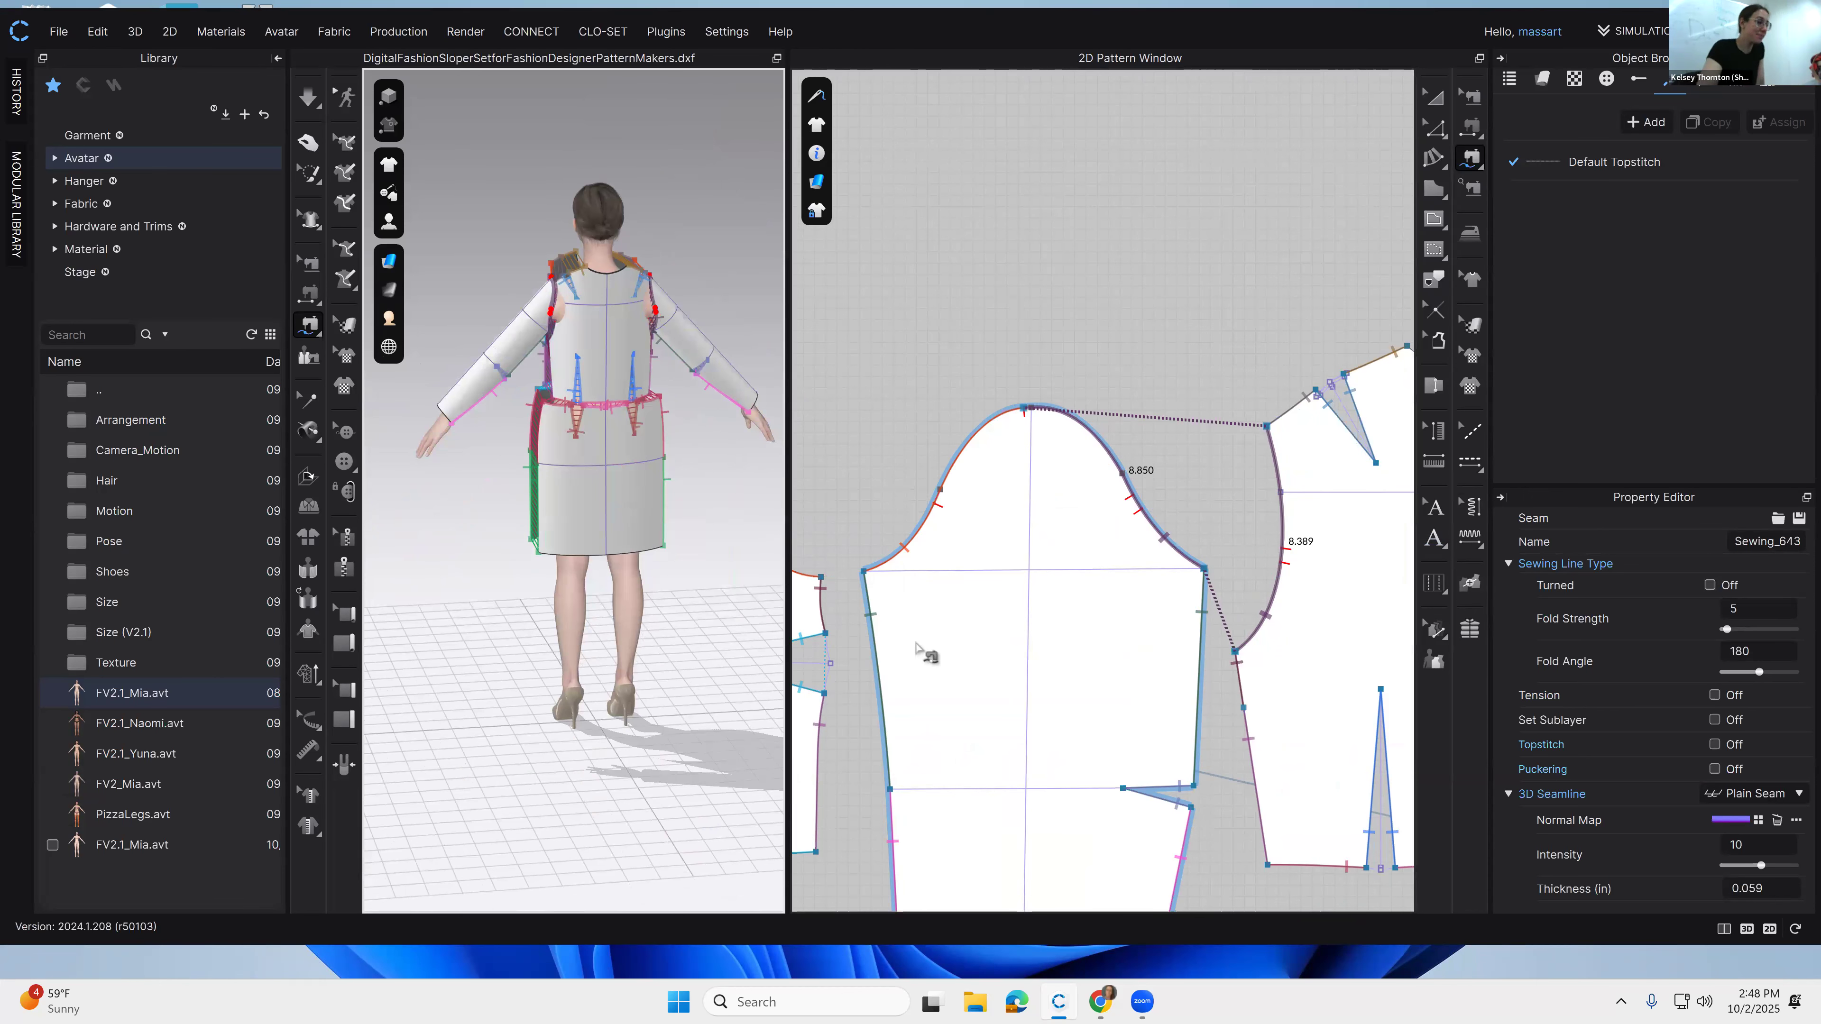
Step: Check the sewing lines around the garment and simulate it to drape the sewn sloper on the avatar
{"action": "scroll", "coordinate": [566, 609], "scroll_direction": "down", "scroll_amount": 2}
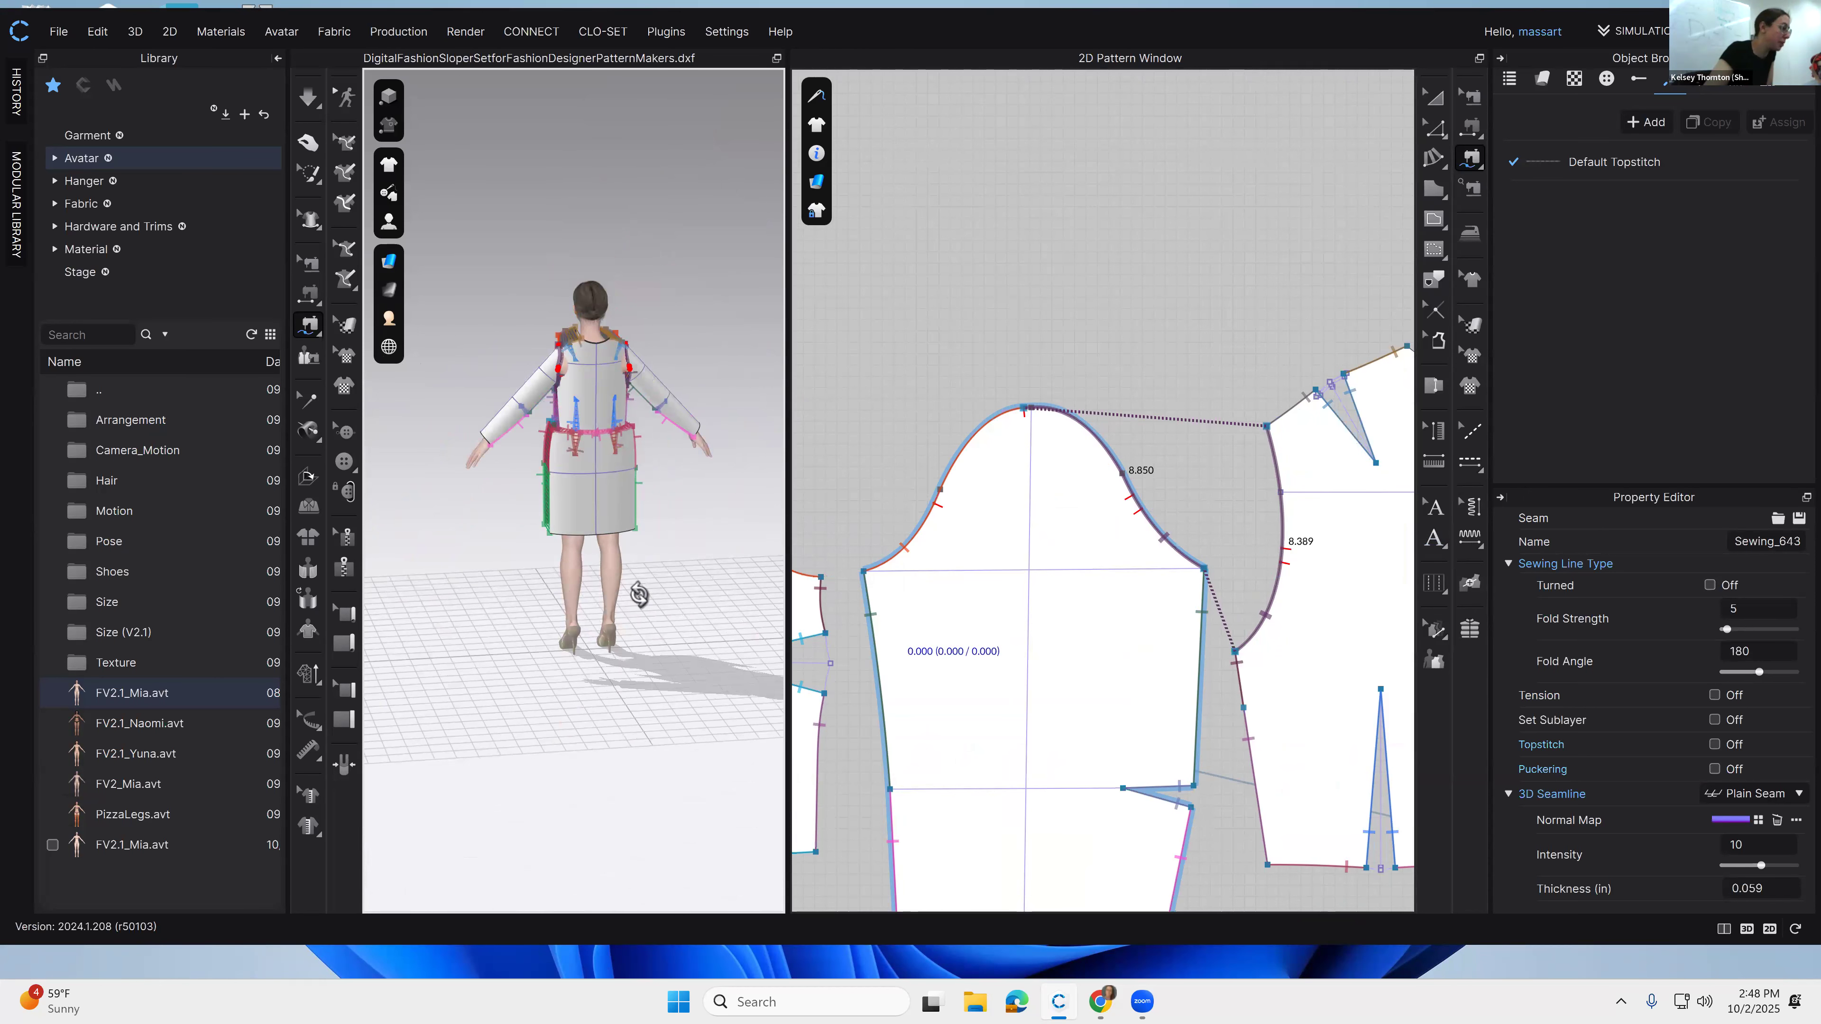
{"action": "right_click_drag", "start_coordinate": [638, 598], "coordinate": [730, 590]}
{"action": "scroll", "coordinate": [563, 383], "scroll_direction": "up", "scroll_amount": 4}
{"action": "right_click_drag", "start_coordinate": [574, 445], "coordinate": [532, 468]}
{"action": "middle_click_drag", "start_coordinate": [532, 469], "coordinate": [606, 500]}
{"action": "mouse_move", "coordinate": [518, 496]}
{"action": "right_mouse_down"}
{"action": "mouse_move", "coordinate": [568, 477]}
{"action": "mouse_move", "coordinate": [528, 486]}
{"action": "right_mouse_up"}
{"action": "scroll", "coordinate": [558, 547], "scroll_direction": "down", "scroll_amount": 4}
{"action": "middle_click_drag", "start_coordinate": [593, 479], "coordinate": [622, 383]}
{"action": "scroll", "coordinate": [451, 268], "scroll_direction": "down", "scroll_amount": 1}
{"action": "left_click", "coordinate": [308, 101]}
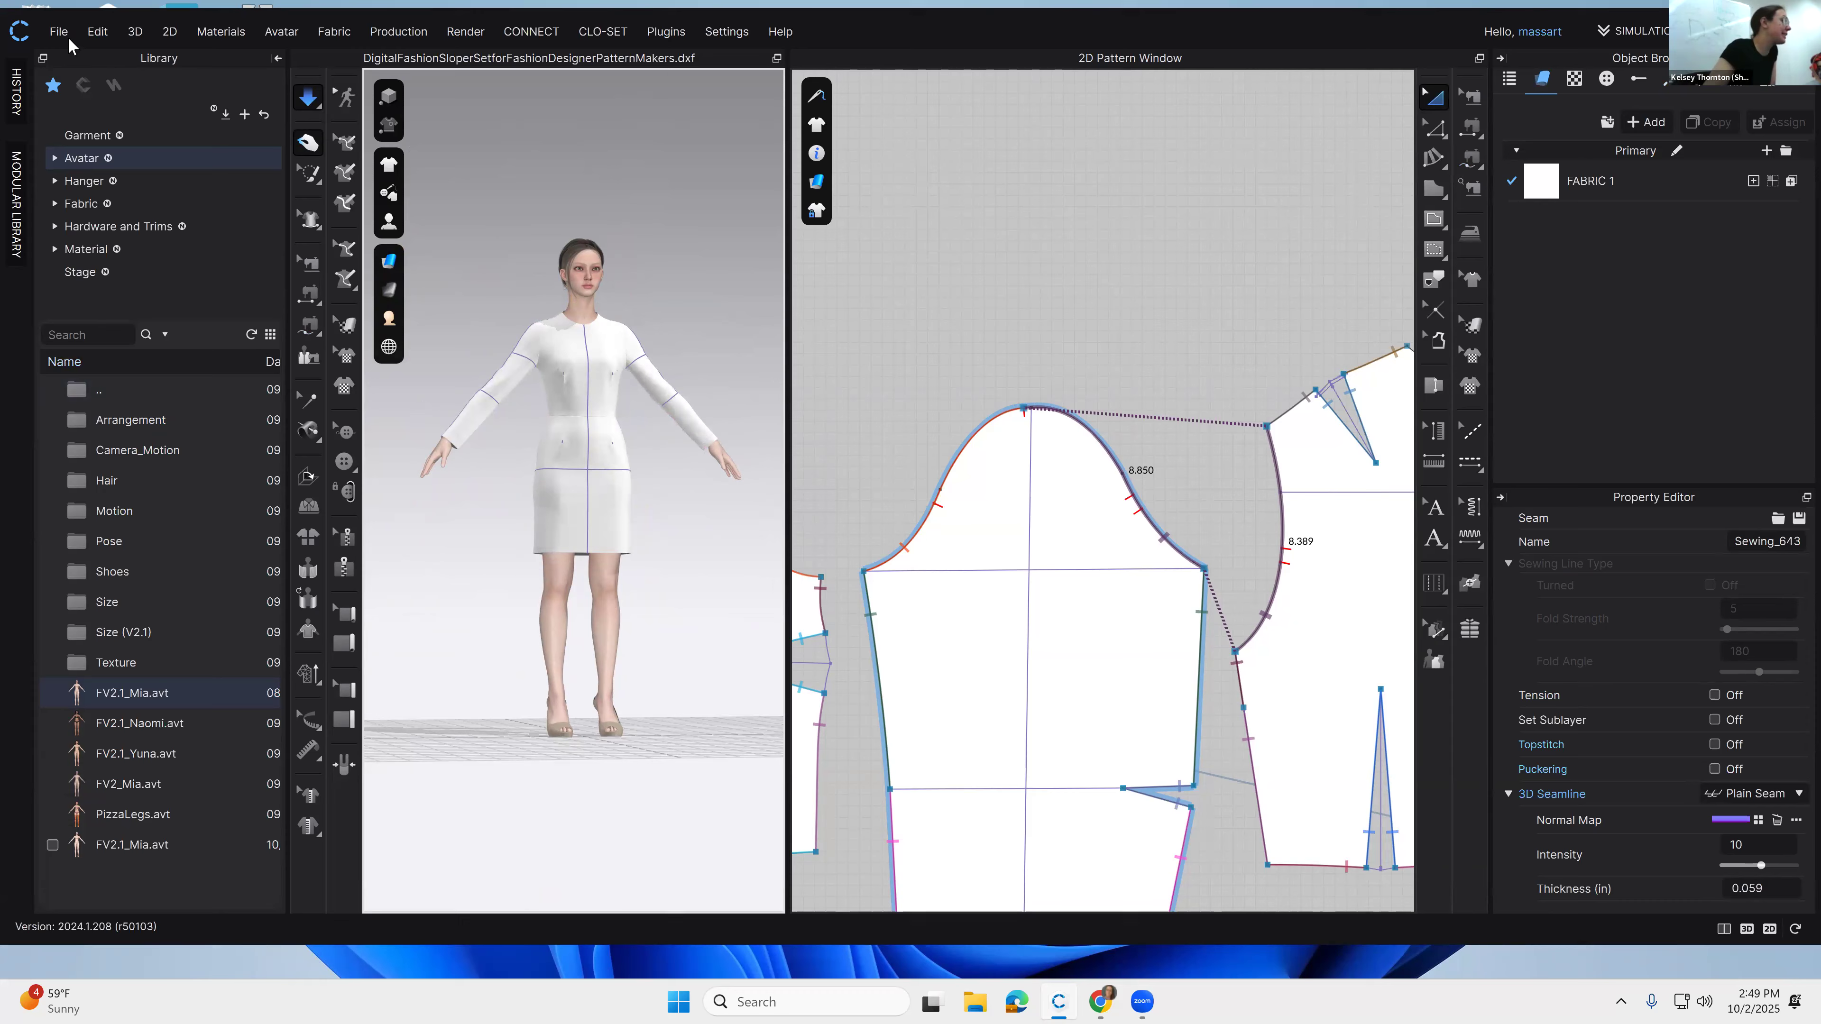
Step: Preview the Sweatpants and Sloper garments in the Garment library and close the preview
{"action": "left_click", "coordinate": [101, 137]}
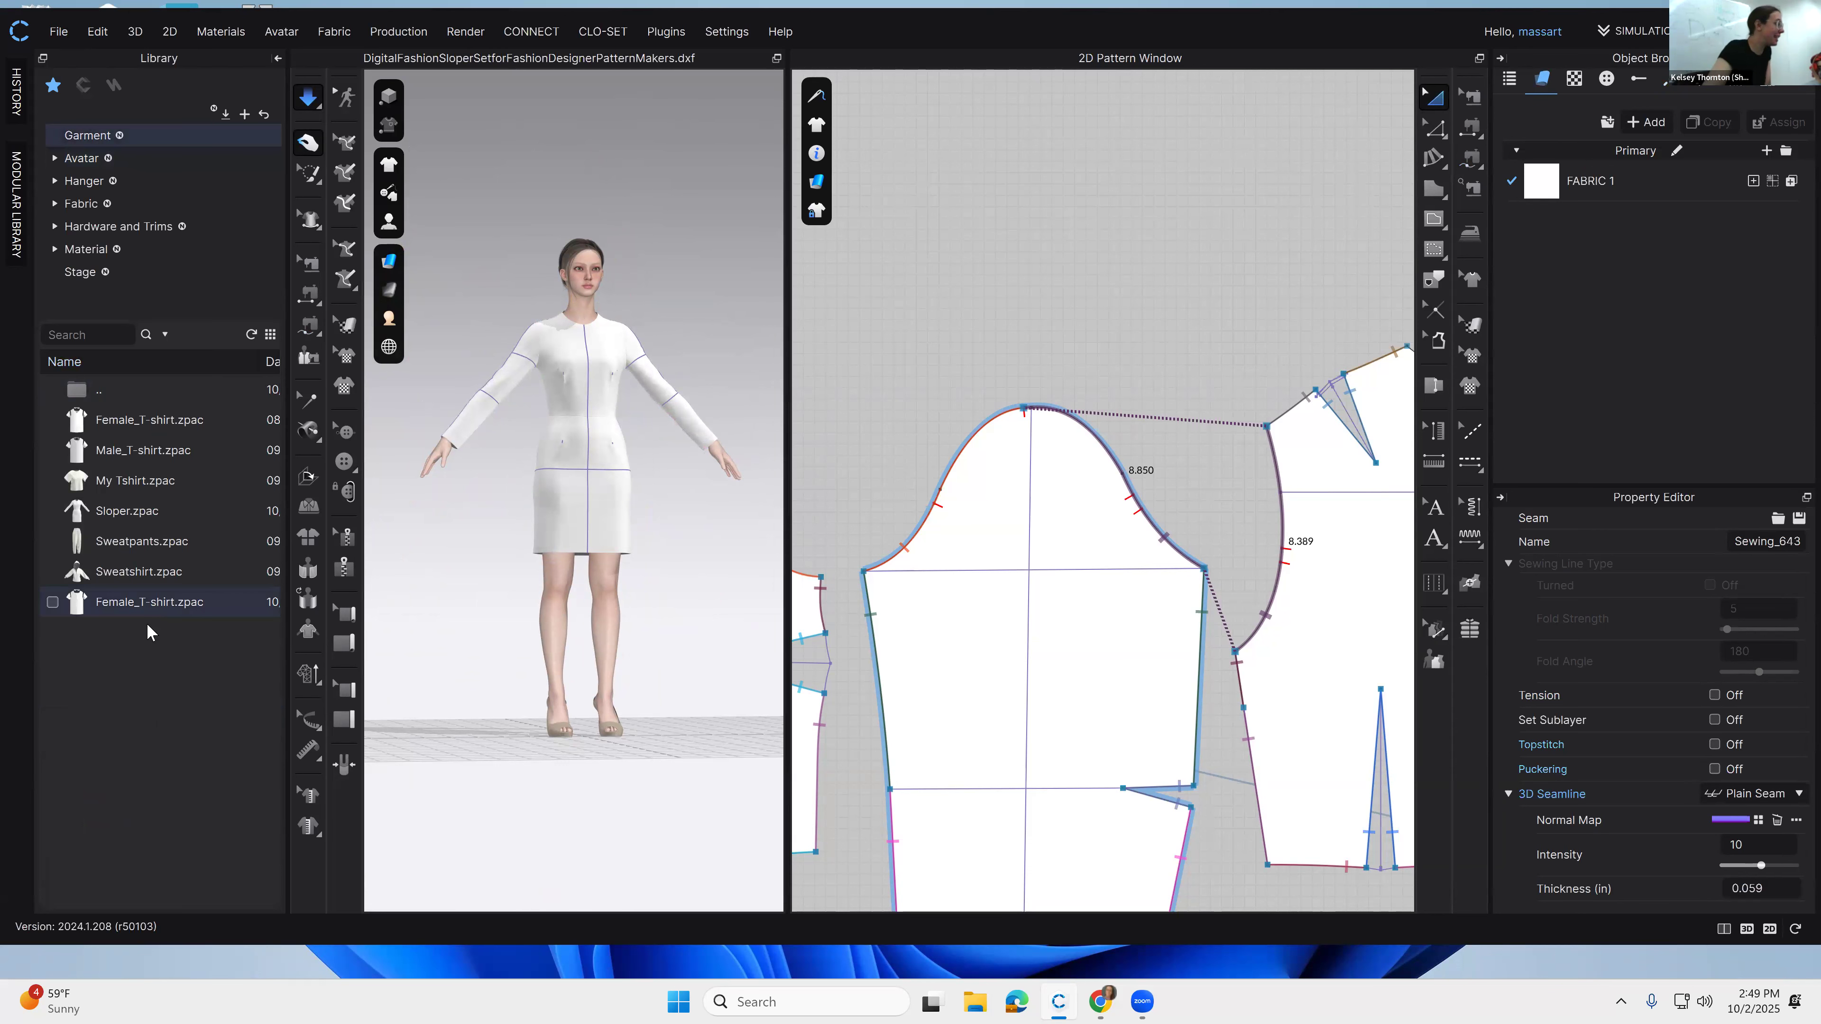
{"action": "left_click", "coordinate": [123, 542]}
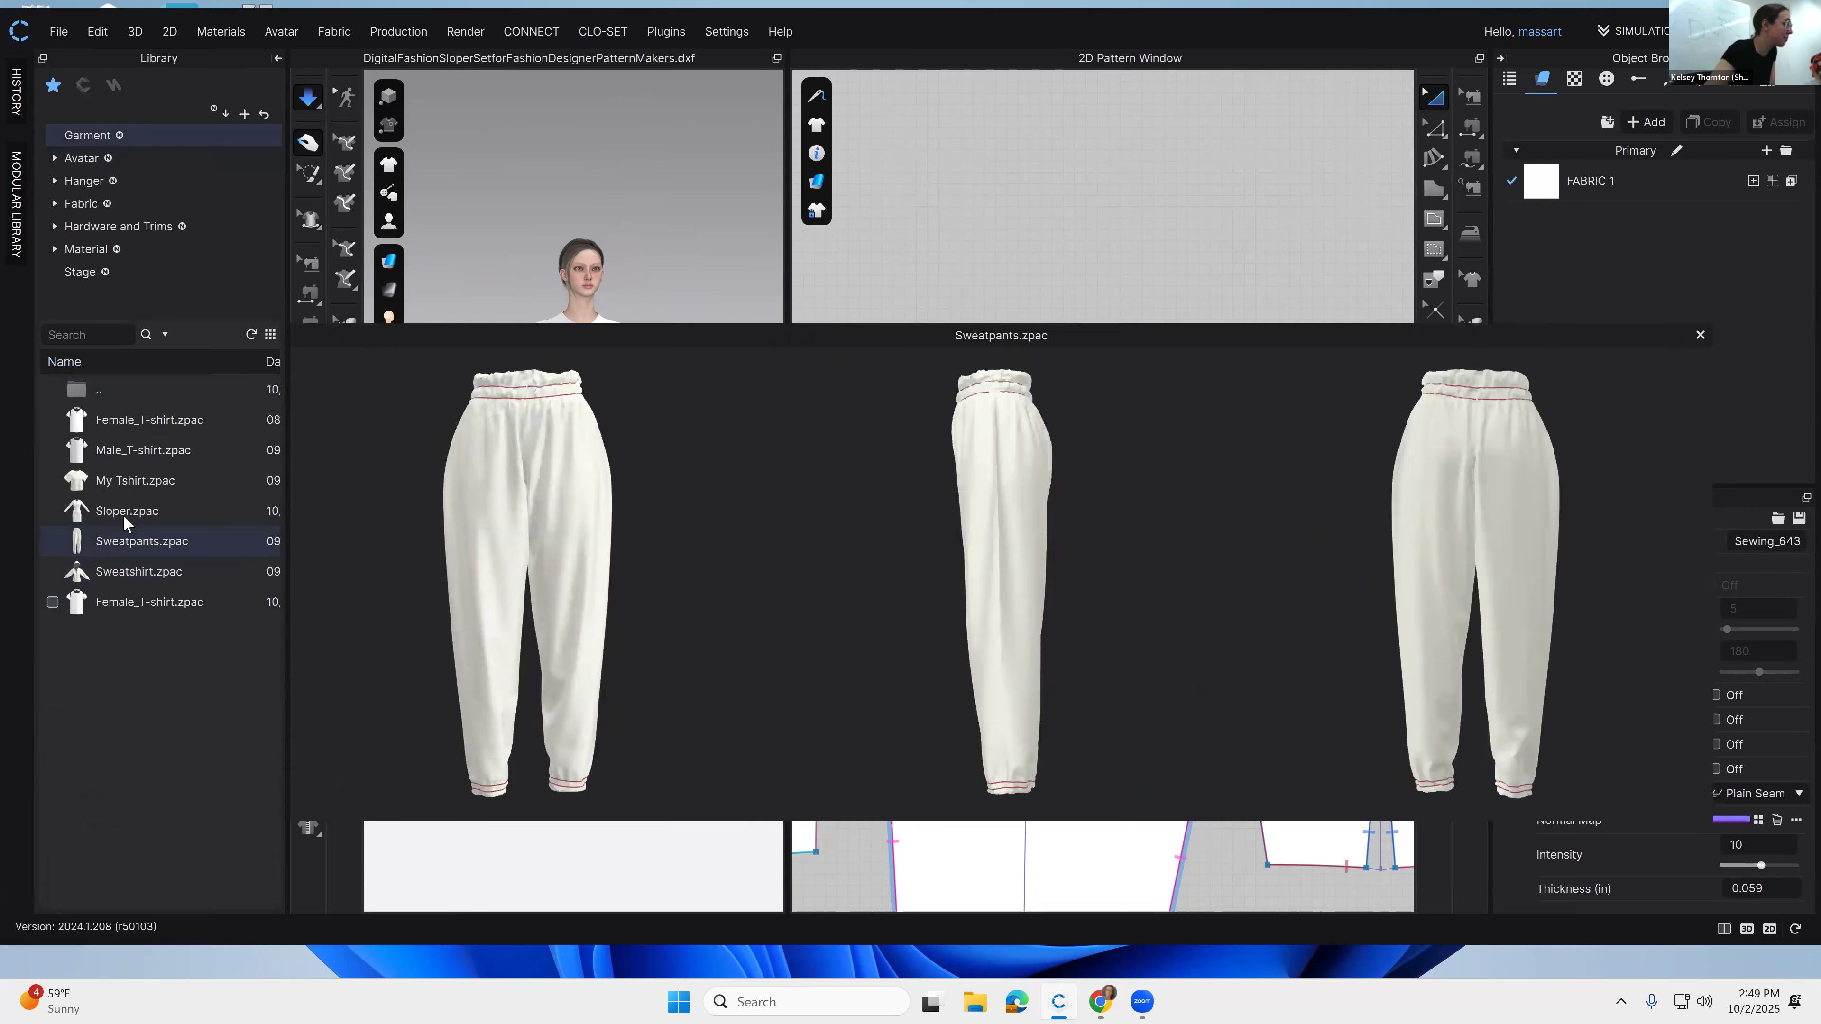
{"action": "left_click", "coordinate": [123, 513]}
{"action": "left_click", "coordinate": [774, 543]}
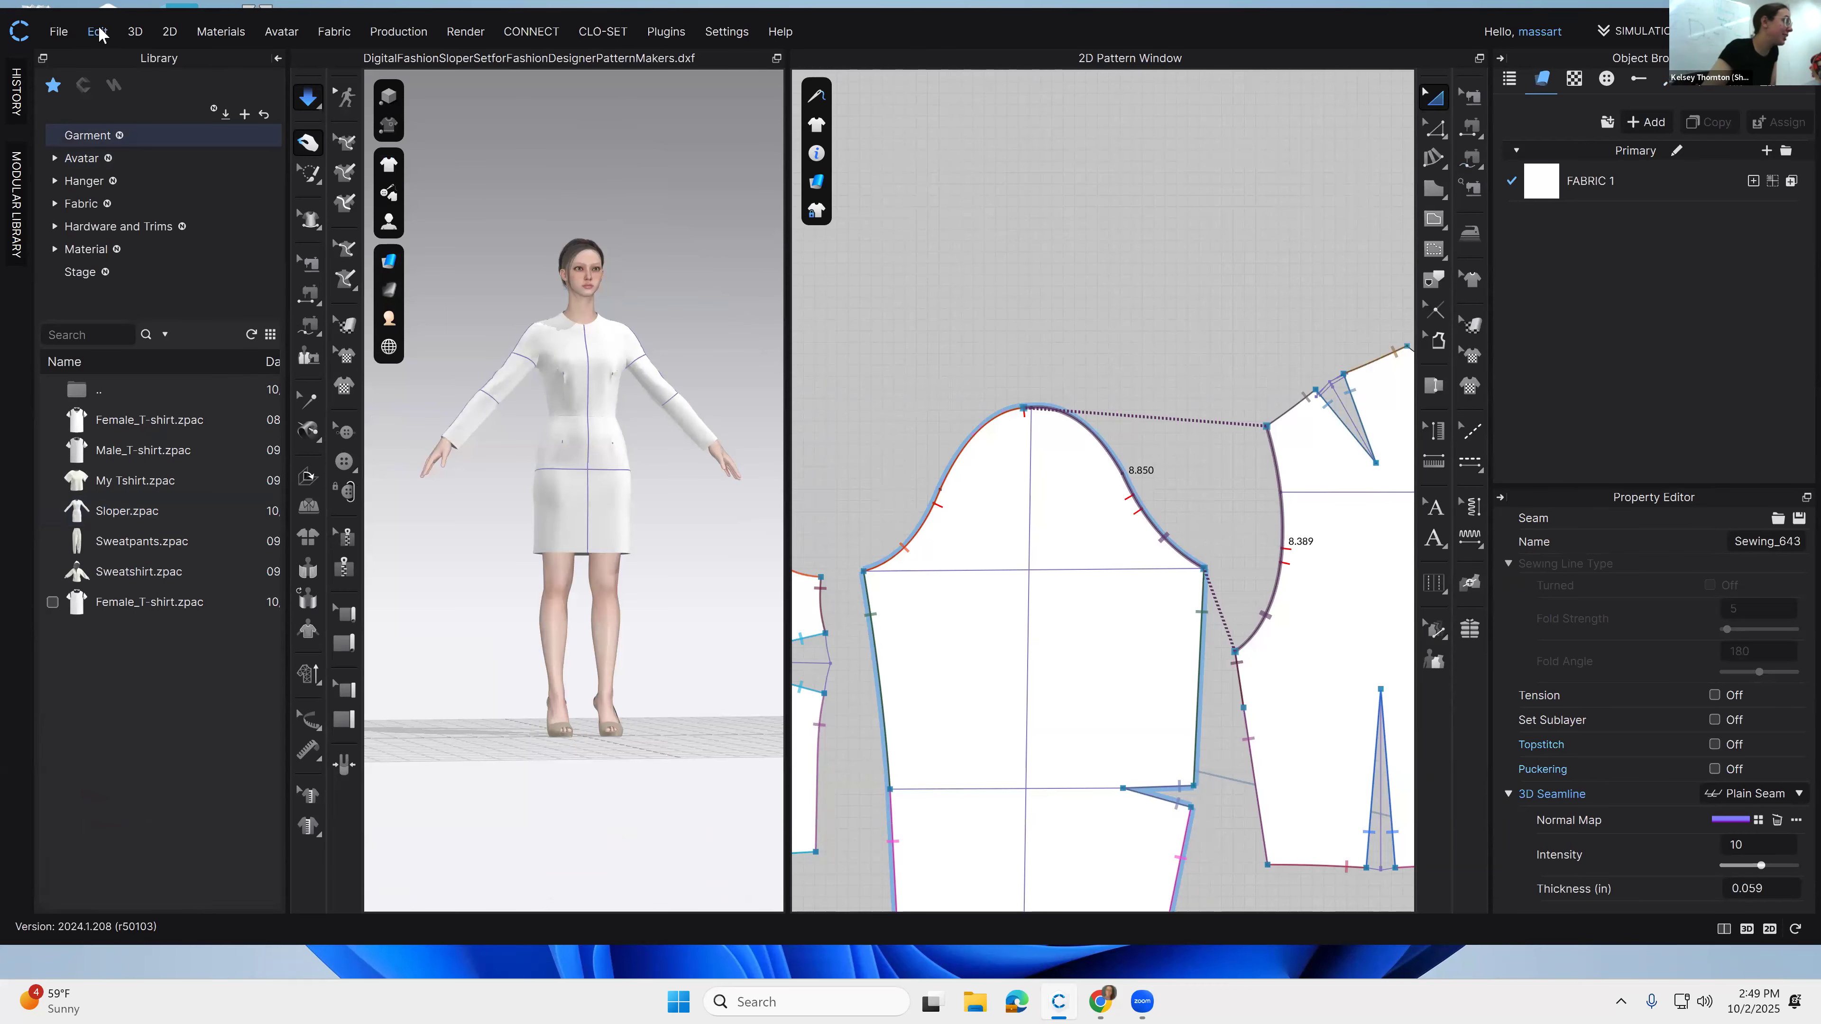
Step: Arrange the two sleeve patterns at the outer sides of the front and back bodices in the 2D window
{"action": "scroll", "coordinate": [1115, 385], "scroll_direction": "down", "scroll_amount": 8}
{"action": "left_click_drag", "start_coordinate": [1109, 496], "coordinate": [898, 536]}
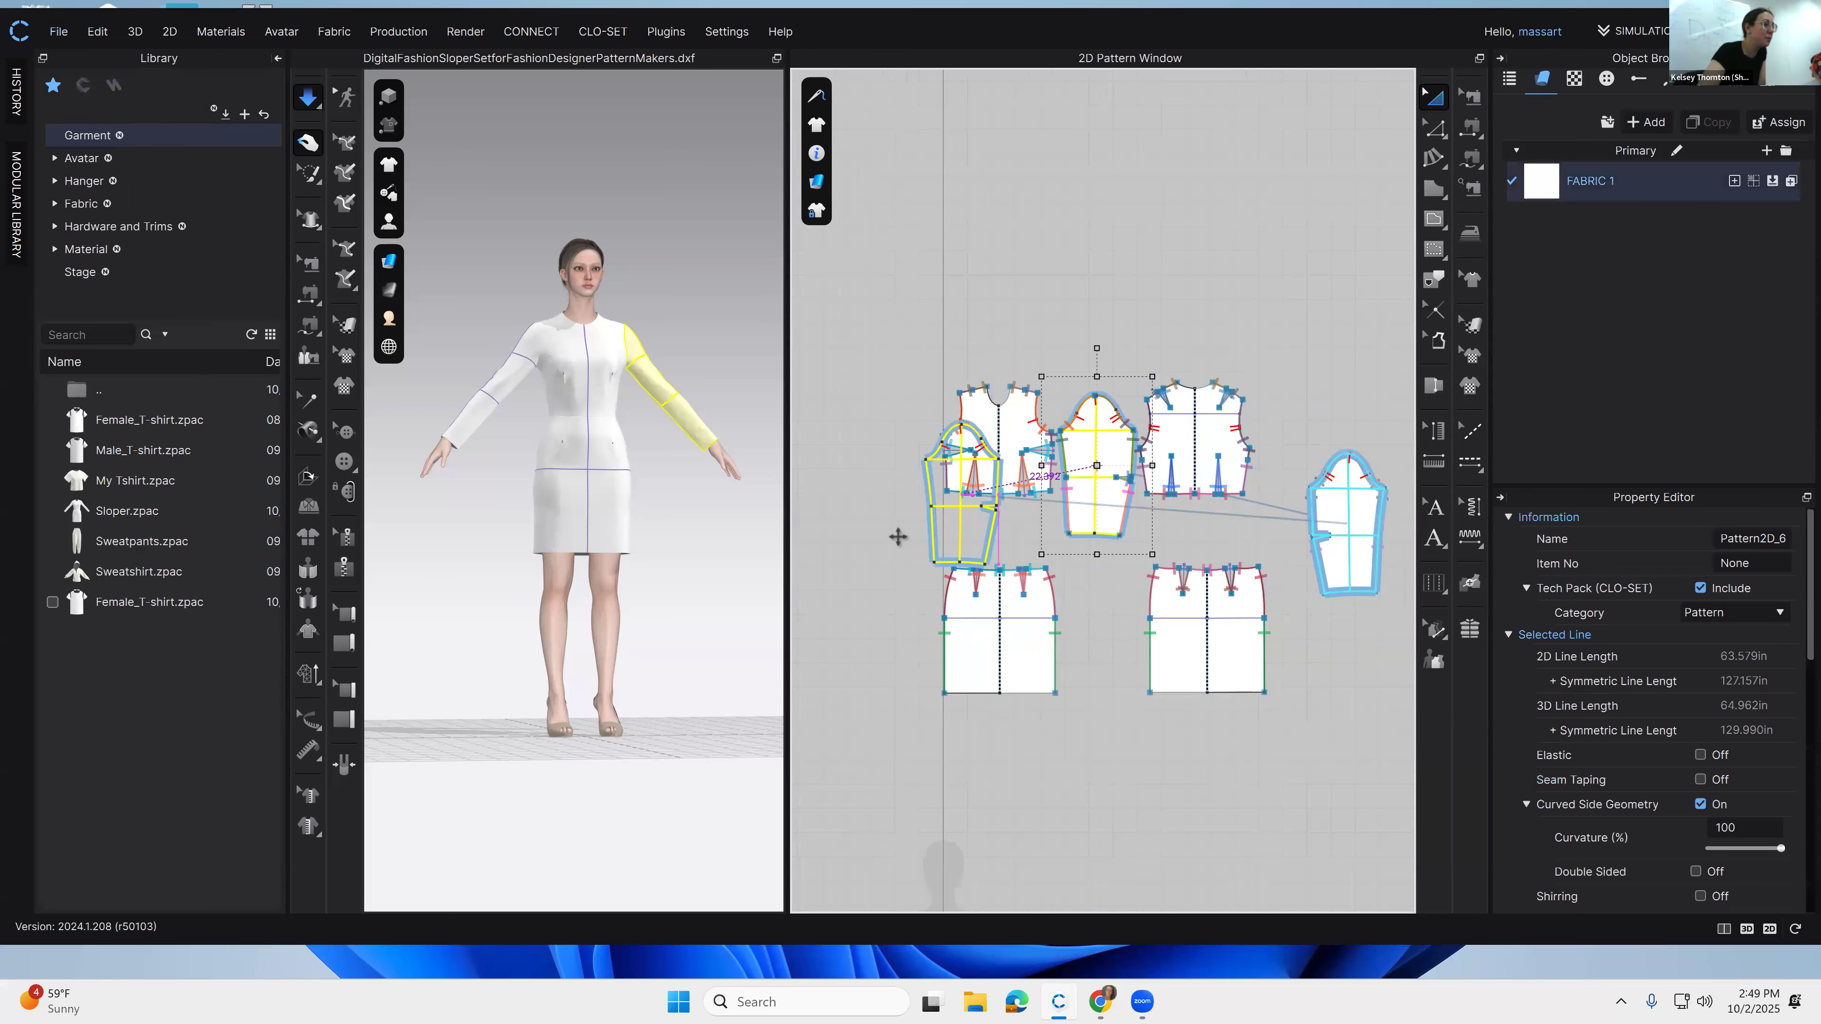
{"action": "left_click", "coordinate": [1315, 539]}
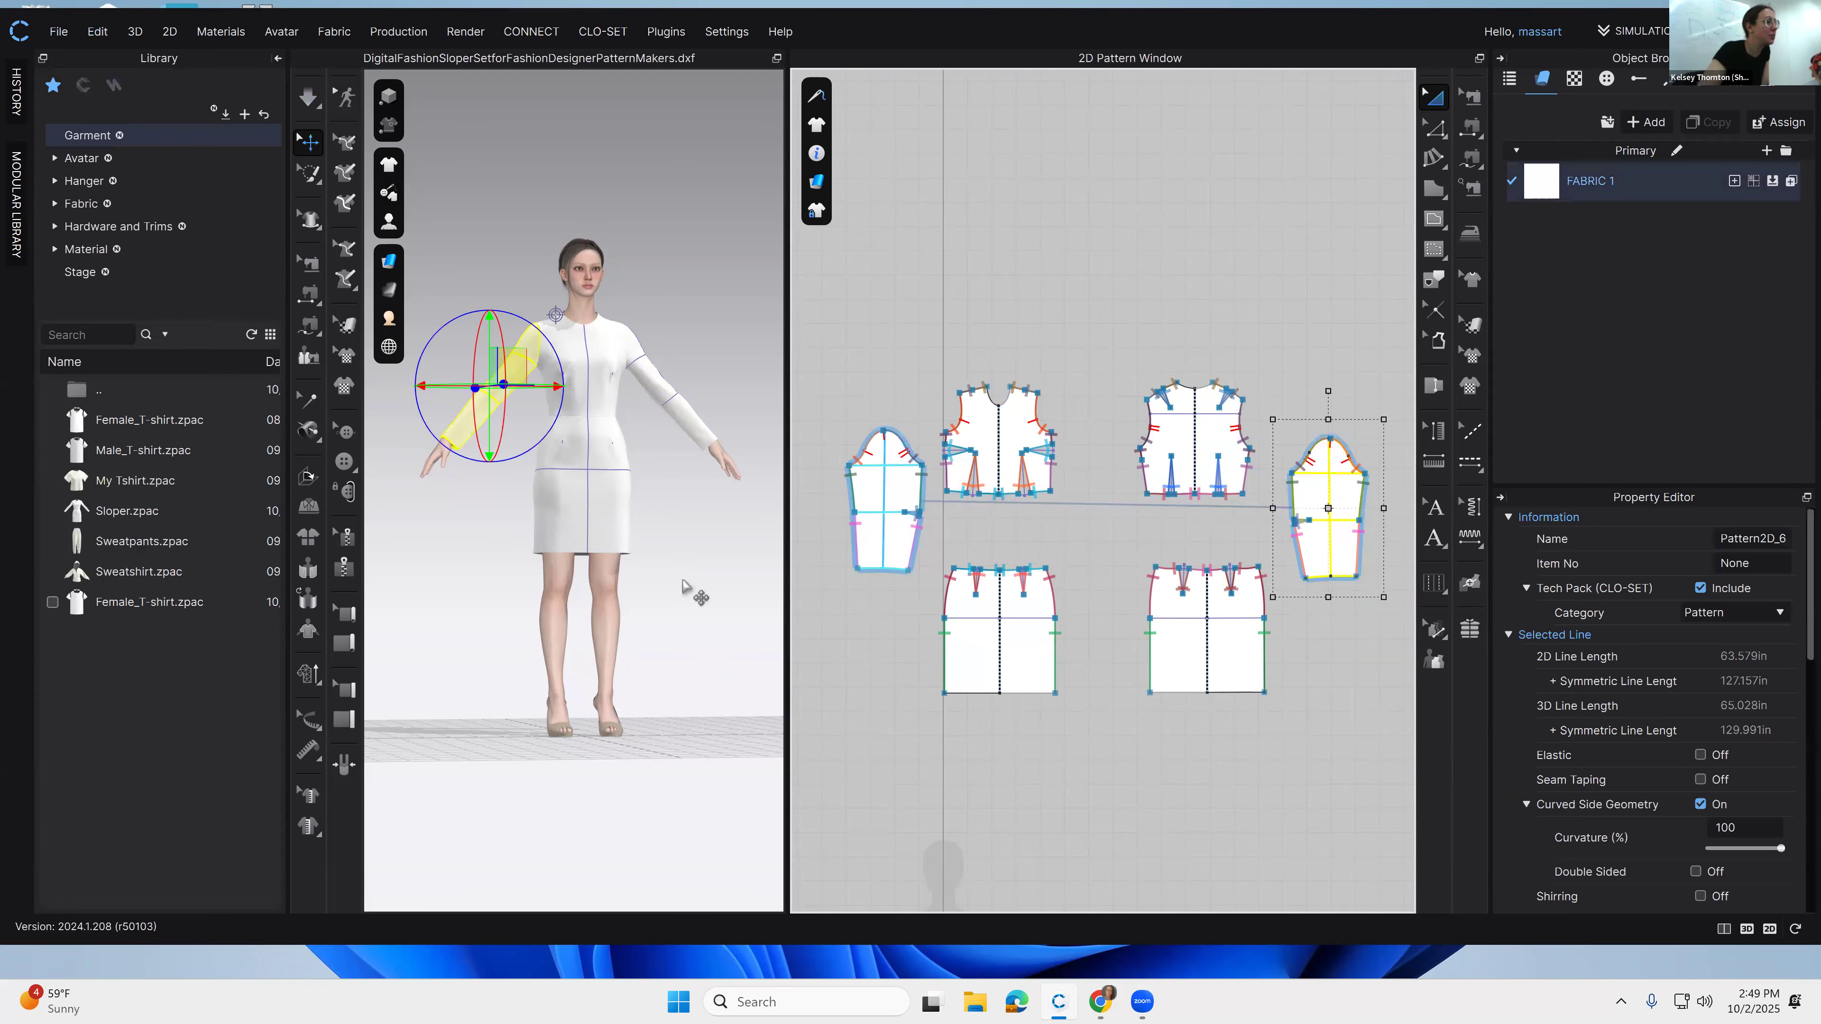
{"action": "left_click", "coordinate": [734, 582]}
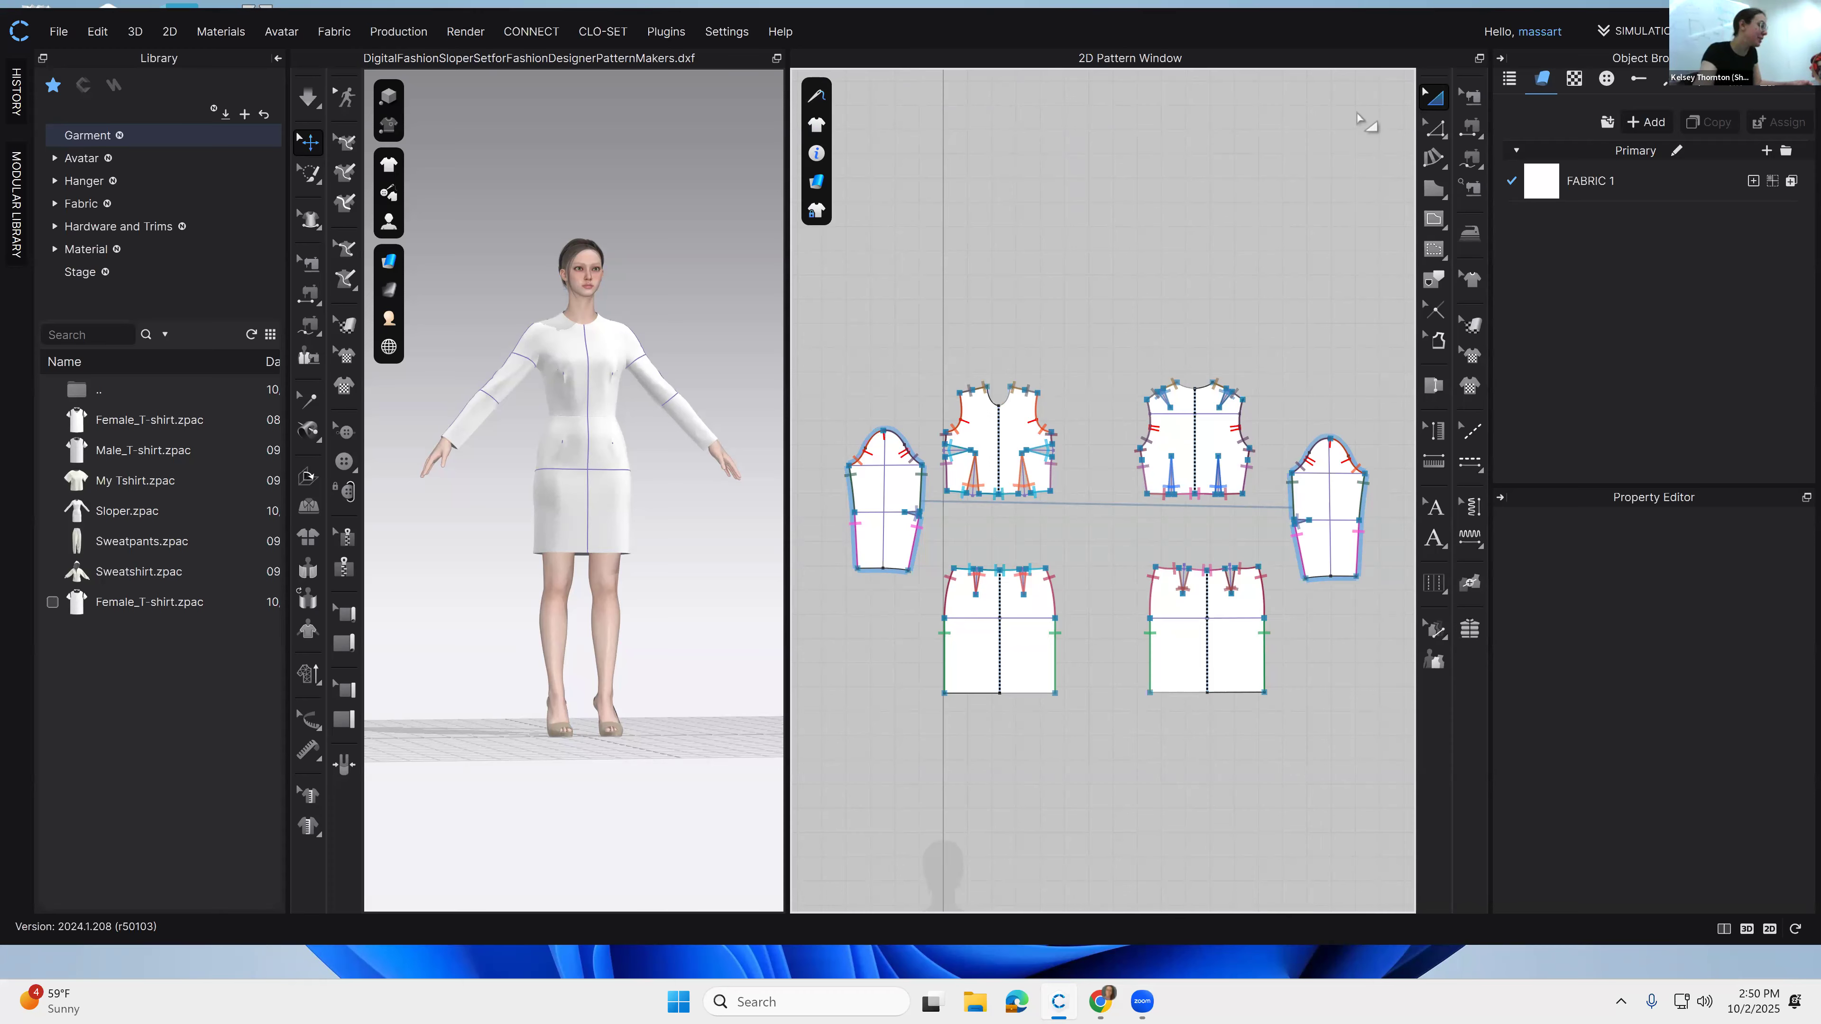
Step: Capture a screenshot of the area containing all the sewn sloper patterns in the 2D window
{"action": "key", "text": "super+shift+s"}
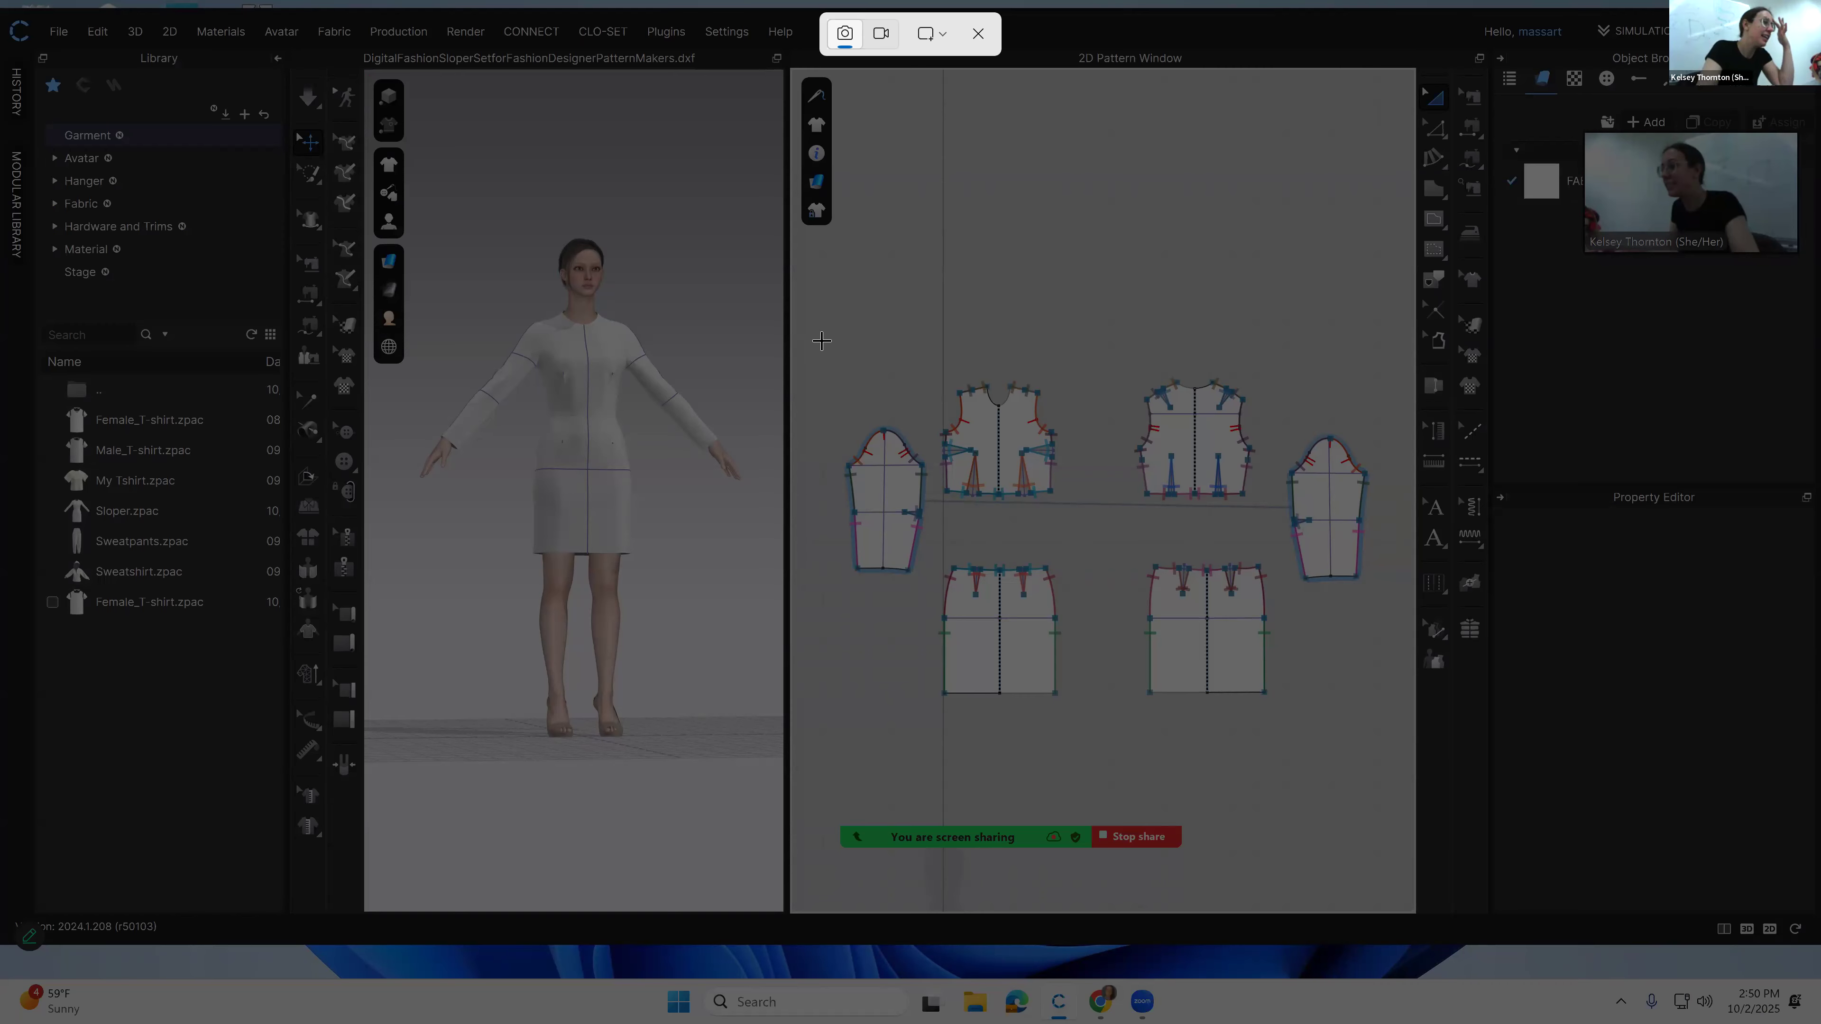
{"action": "left_click_drag", "start_coordinate": [818, 339], "coordinate": [1402, 739]}
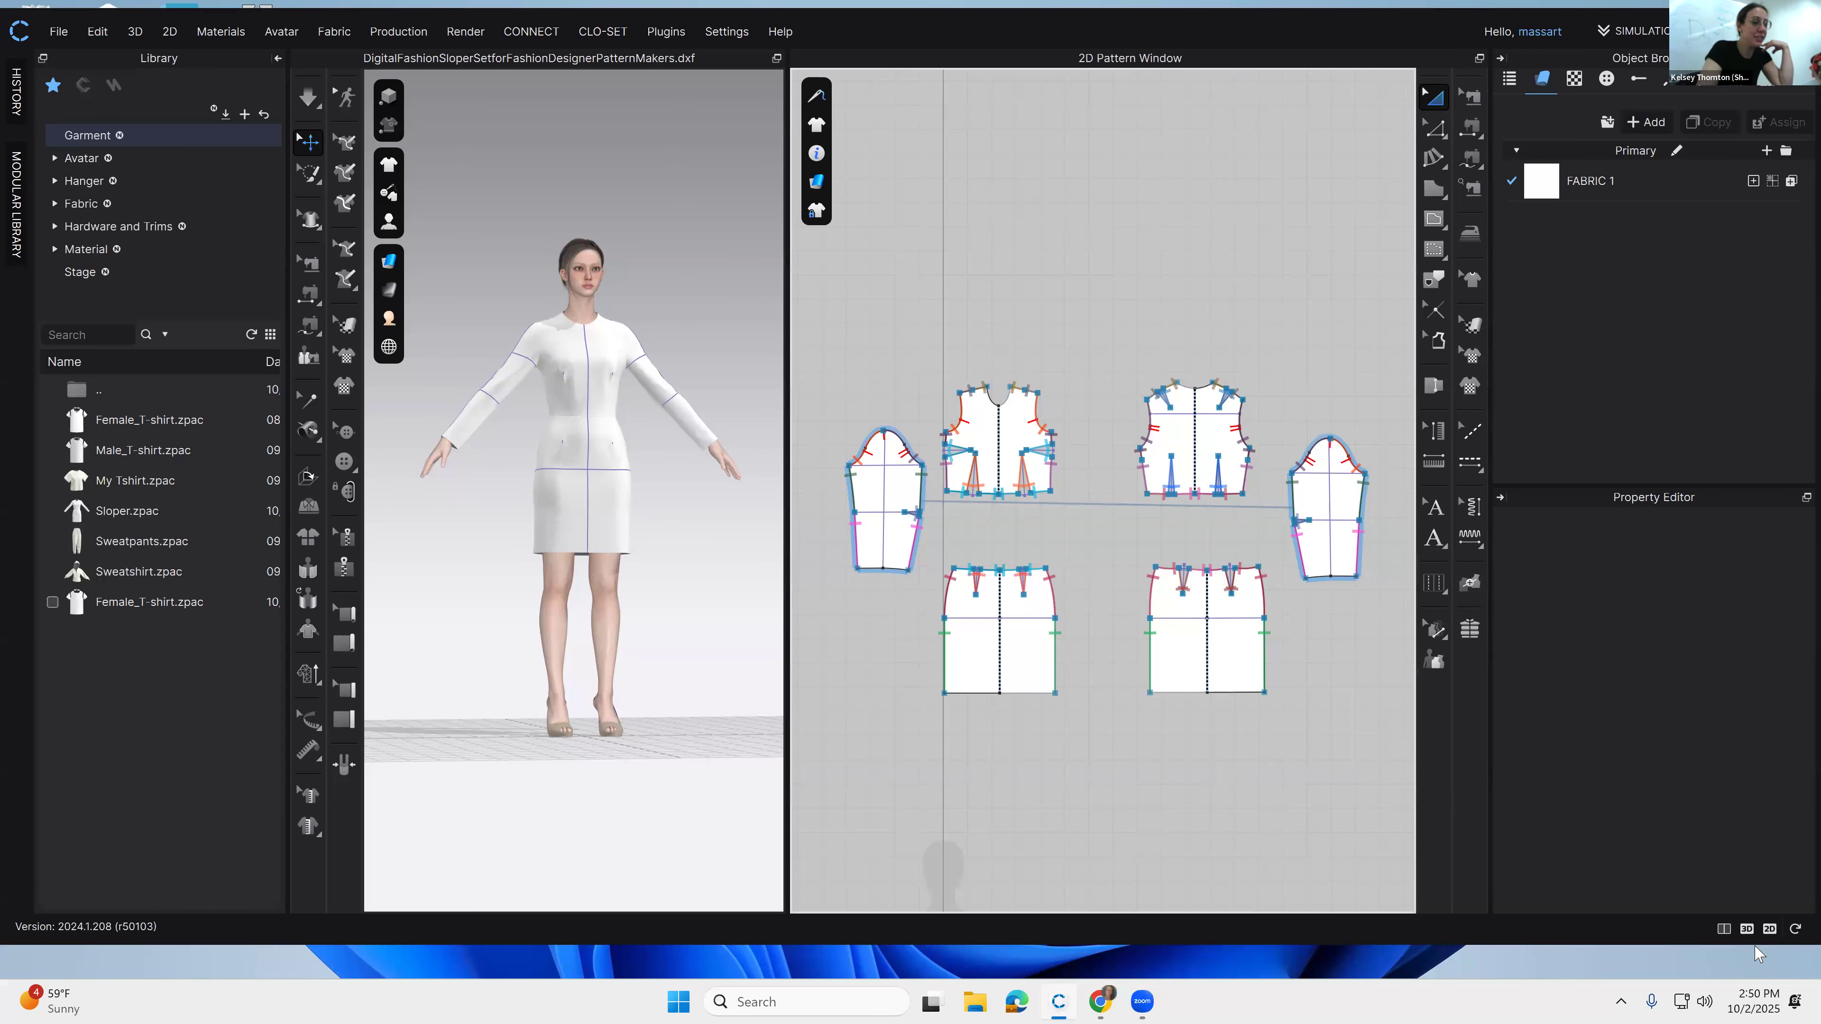
Step: Open the Screenshots folder inside Pictures in File Explorer to view the saved captures
{"action": "left_click", "coordinate": [975, 1002]}
{"action": "left_click", "coordinate": [815, 471]}
{"action": "double_click", "coordinate": [1187, 308]}
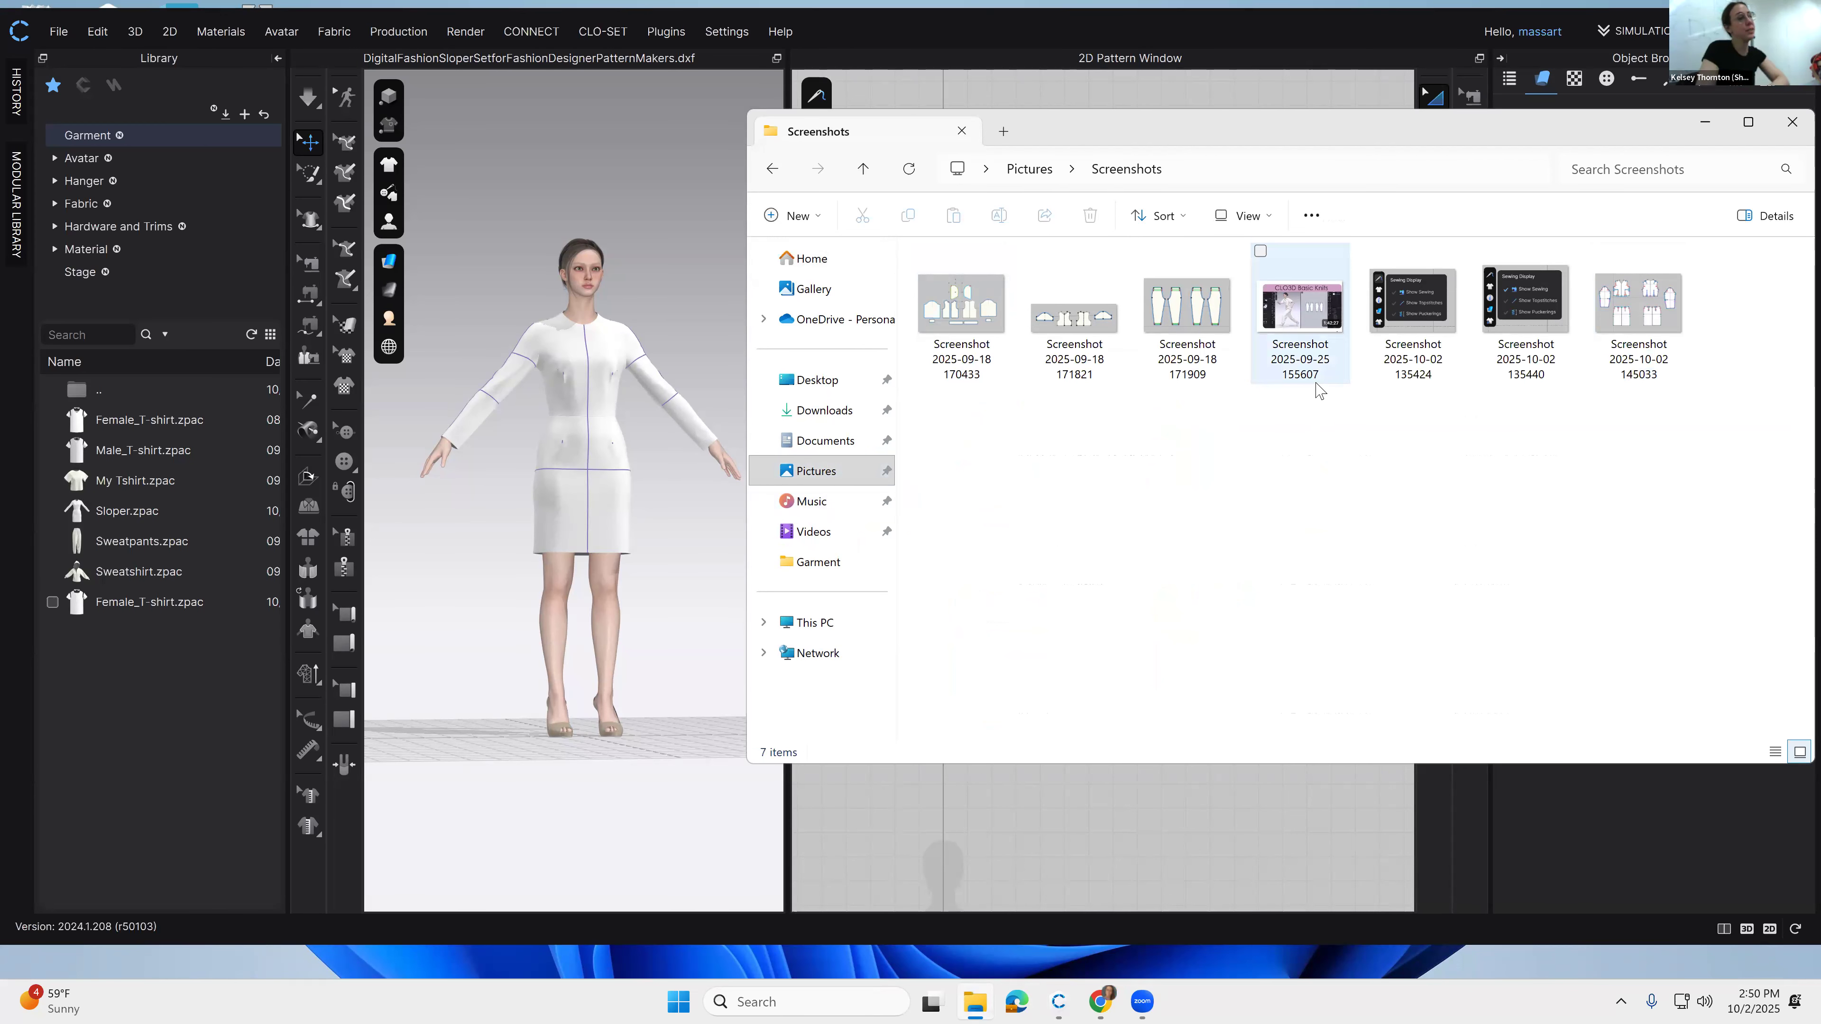
Step: Switch back to CLO, restore its window from full size and move it against the upper edge of the desktop
{"action": "double_click", "coordinate": [941, 41]}
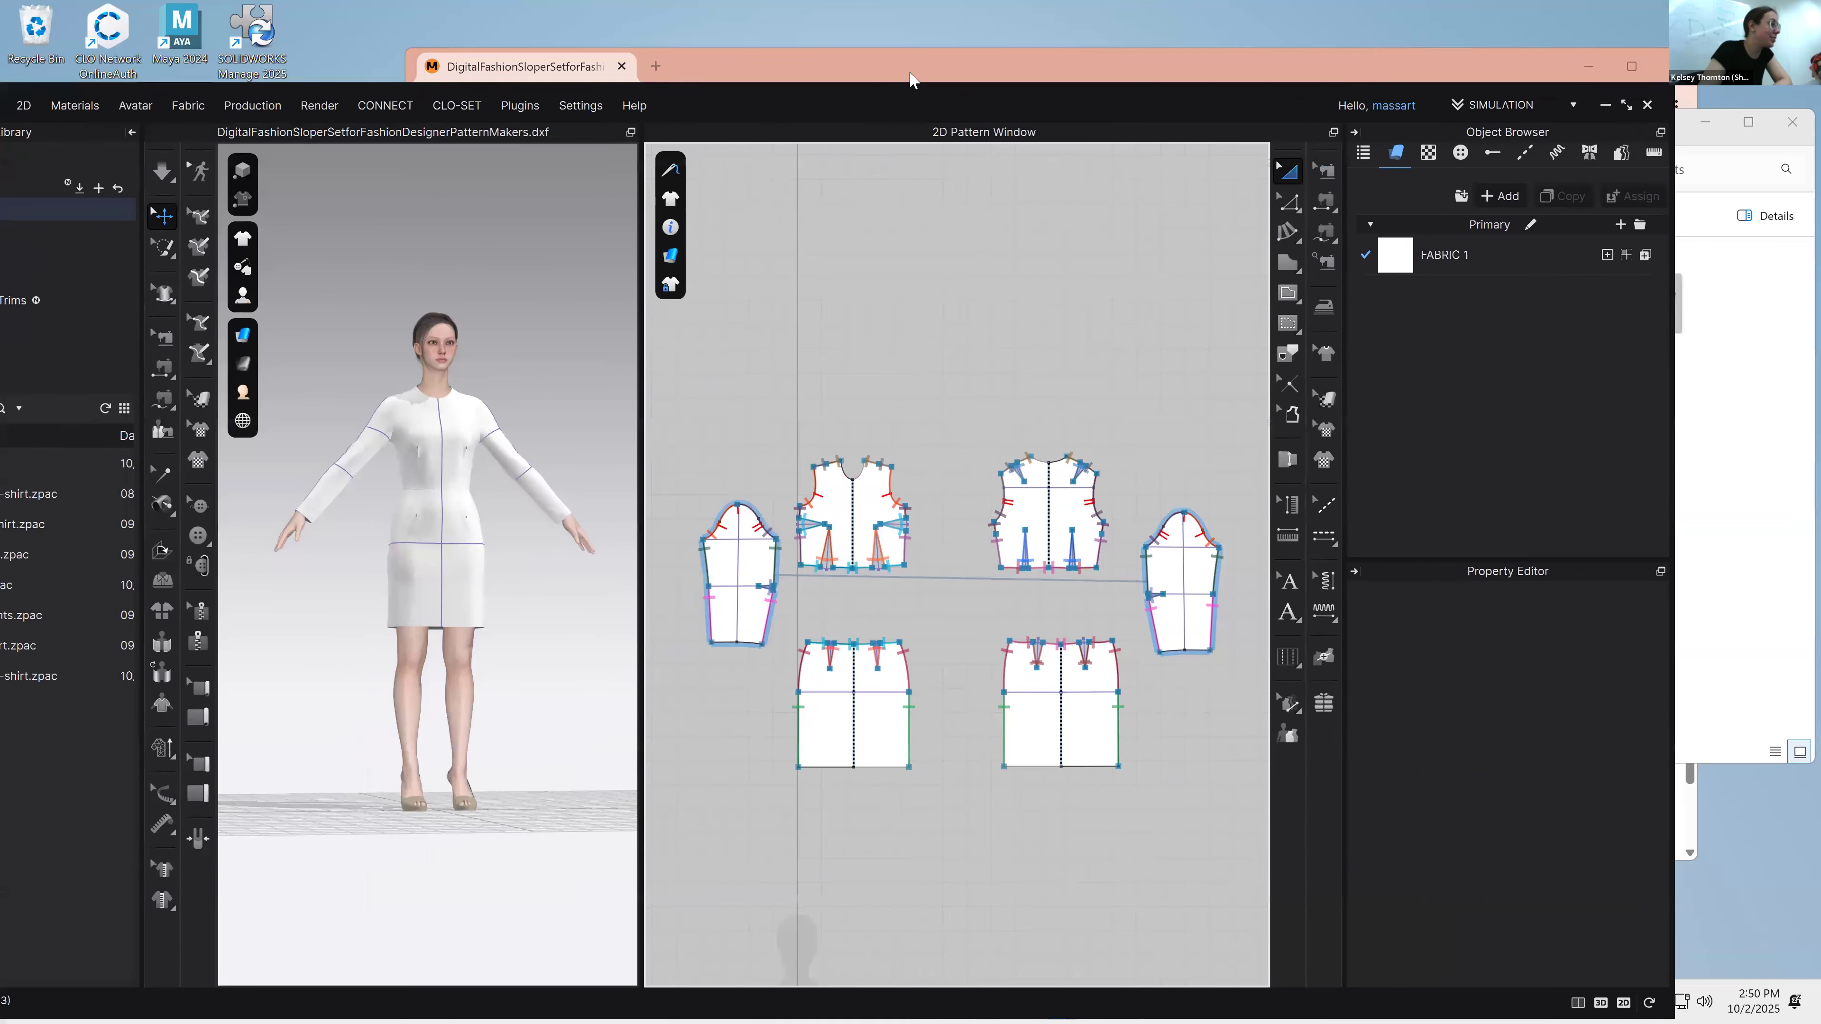
{"action": "left_click_drag", "start_coordinate": [910, 73], "coordinate": [1004, 3]}
{"action": "mouse_move", "coordinate": [1100, 1002]}
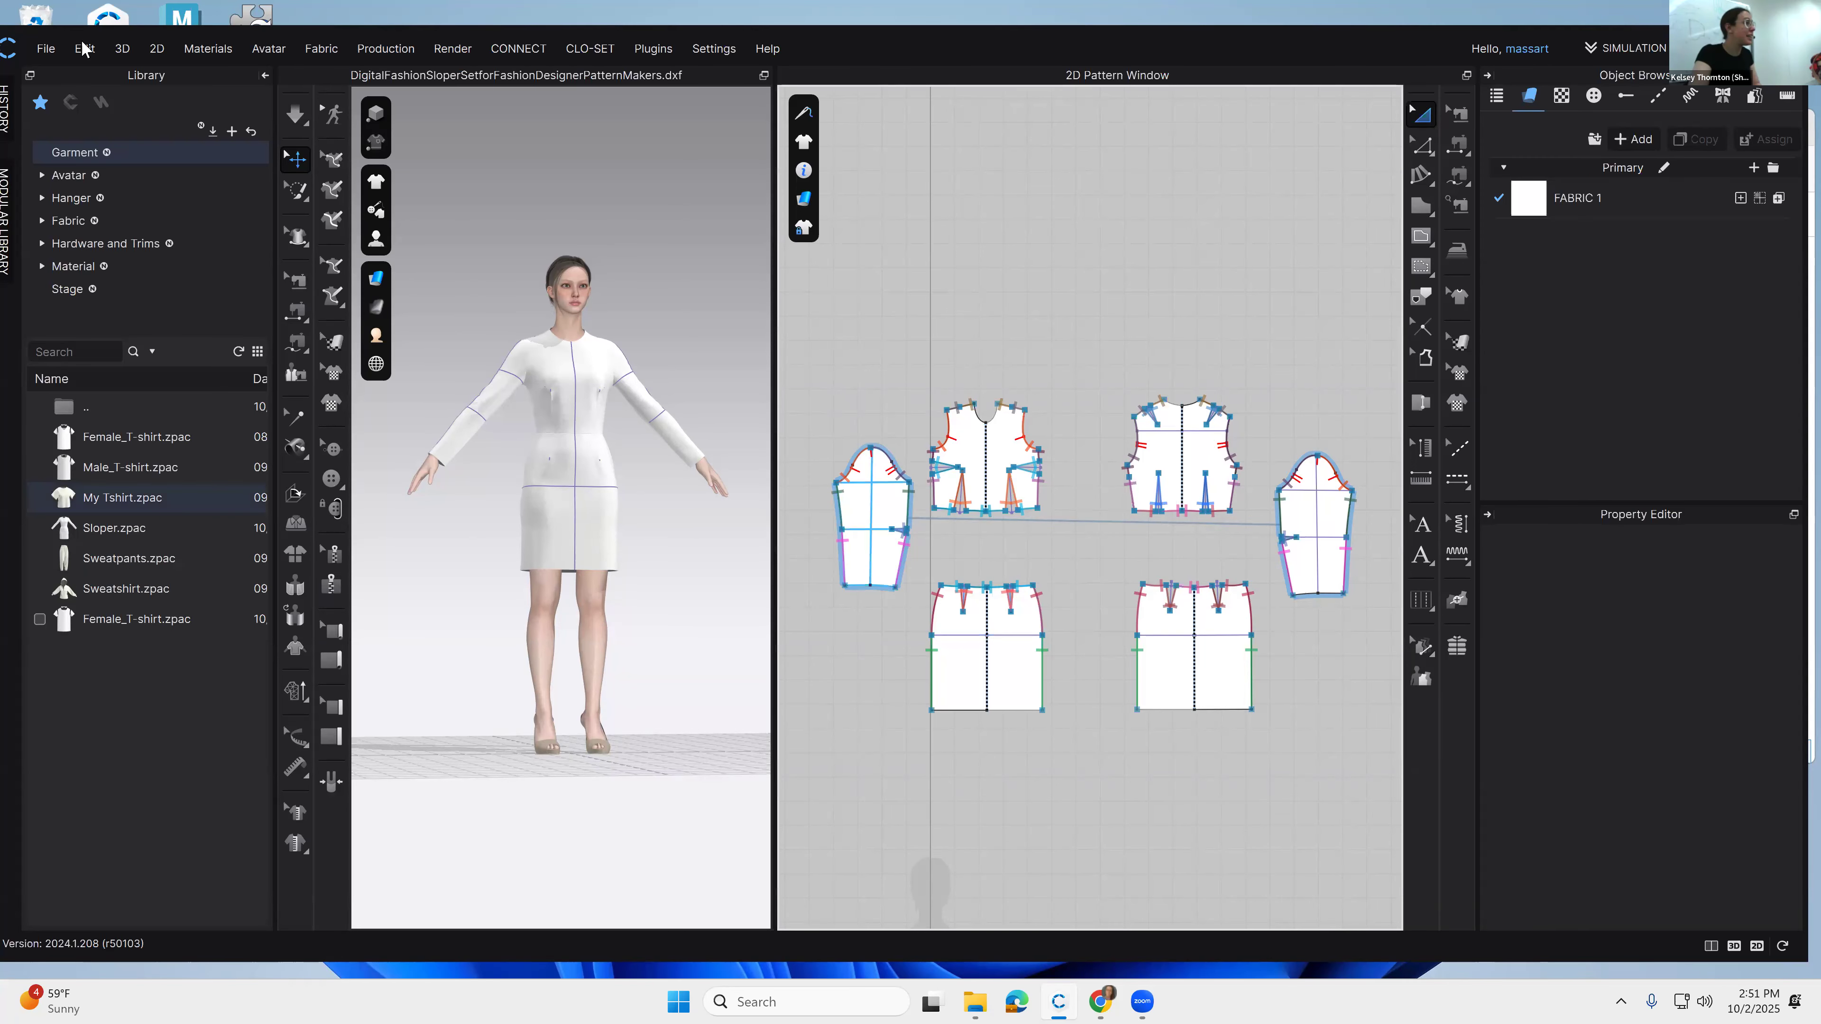
{"action": "left_click", "coordinate": [45, 49]}
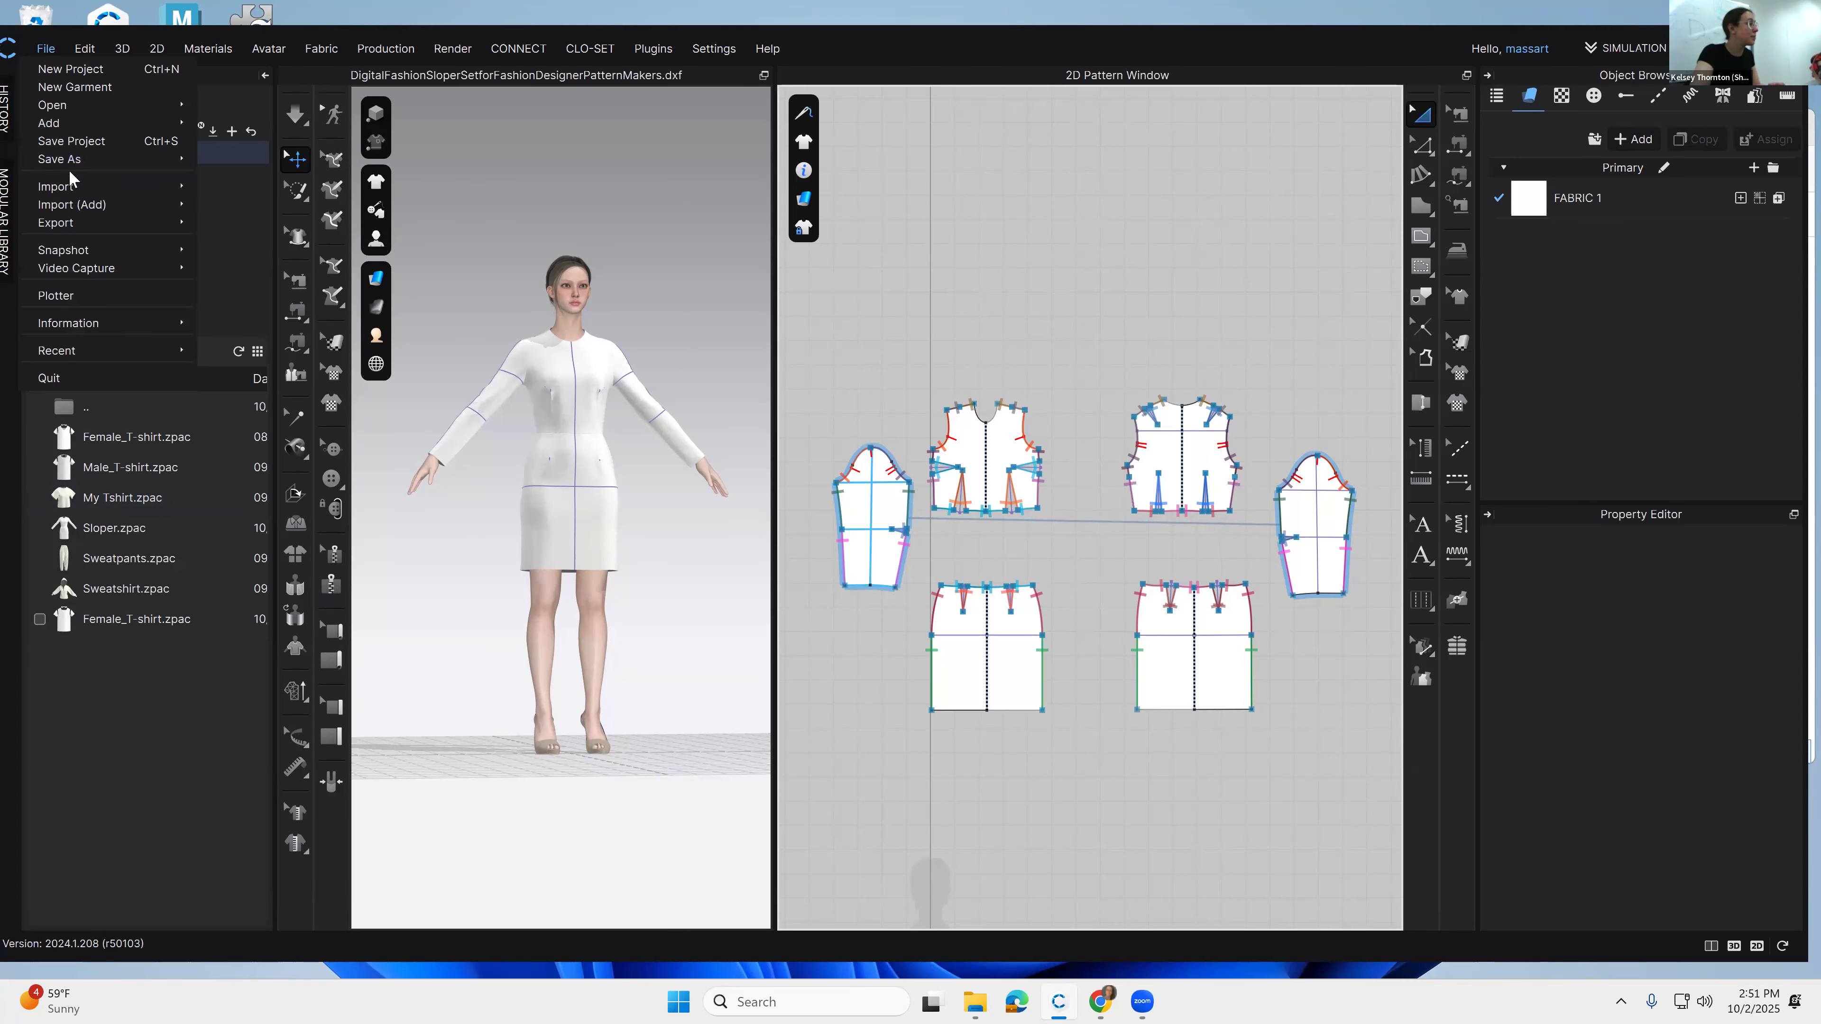
{"action": "key", "text": "Escape"}
{"action": "left_click", "coordinate": [173, 527]}
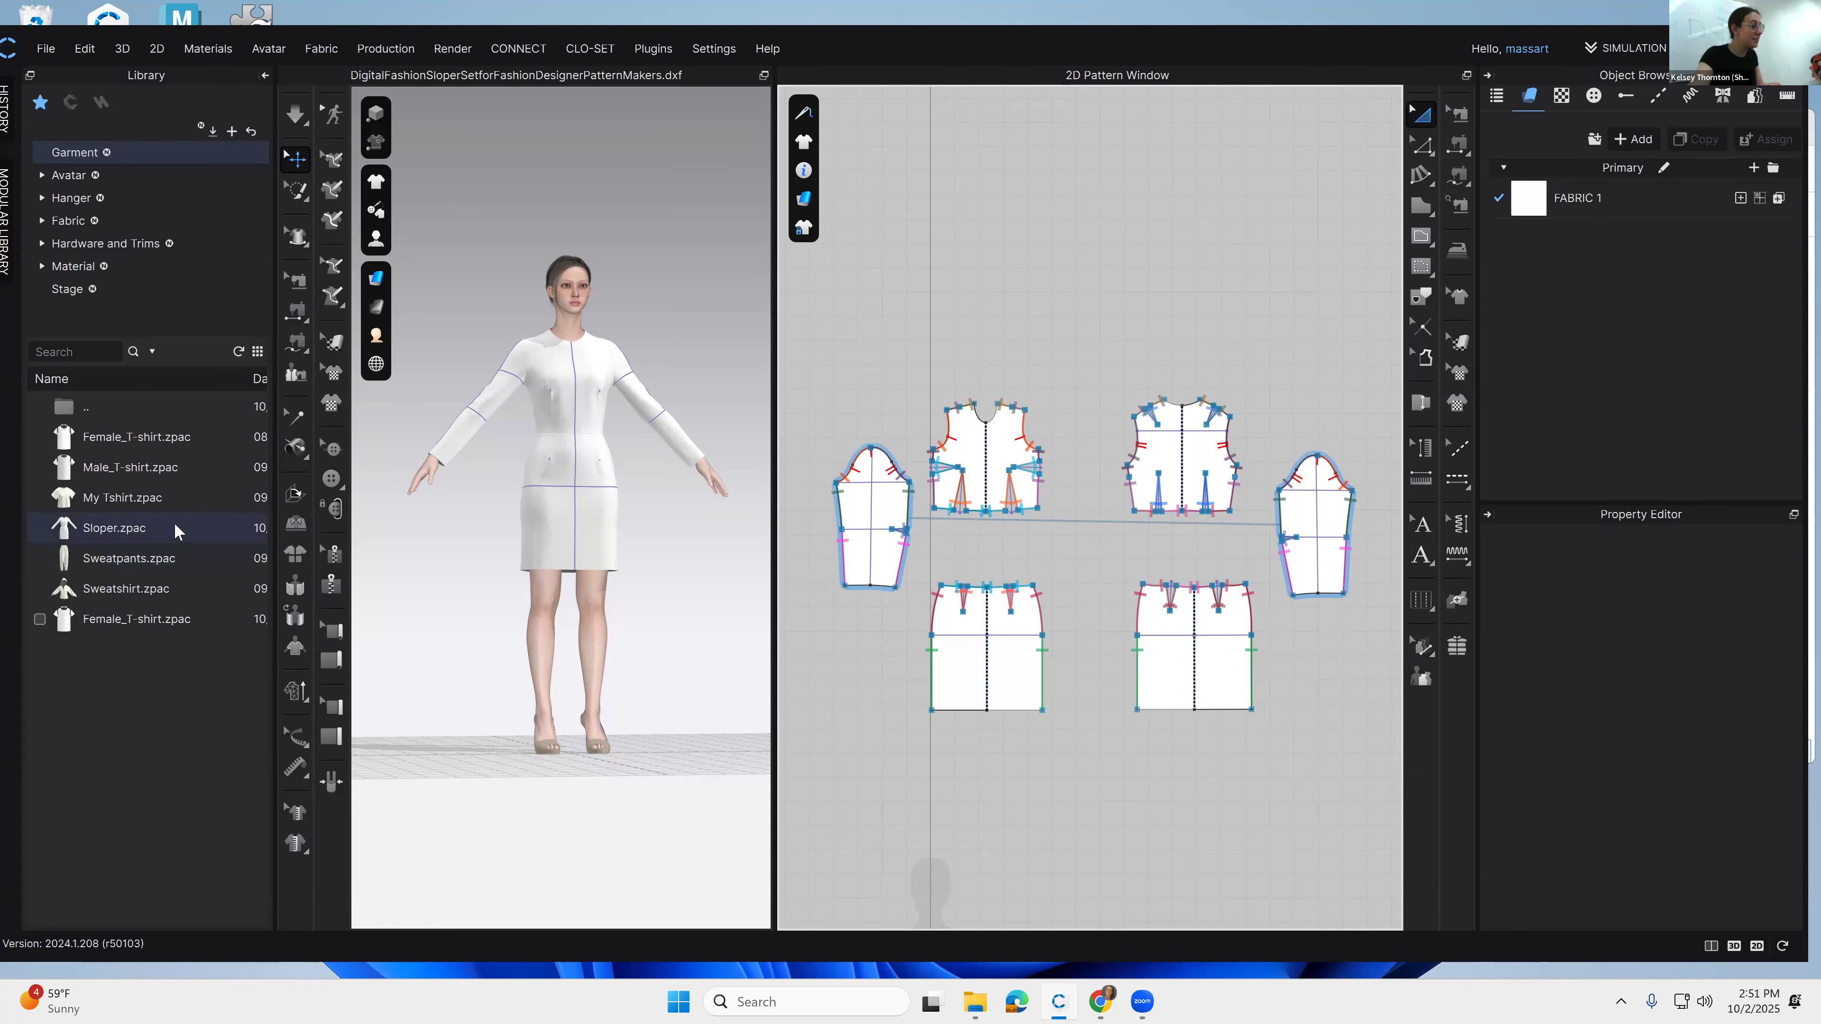
{"action": "scroll", "coordinate": [1190, 671], "scroll_direction": "up", "scroll_amount": 2}
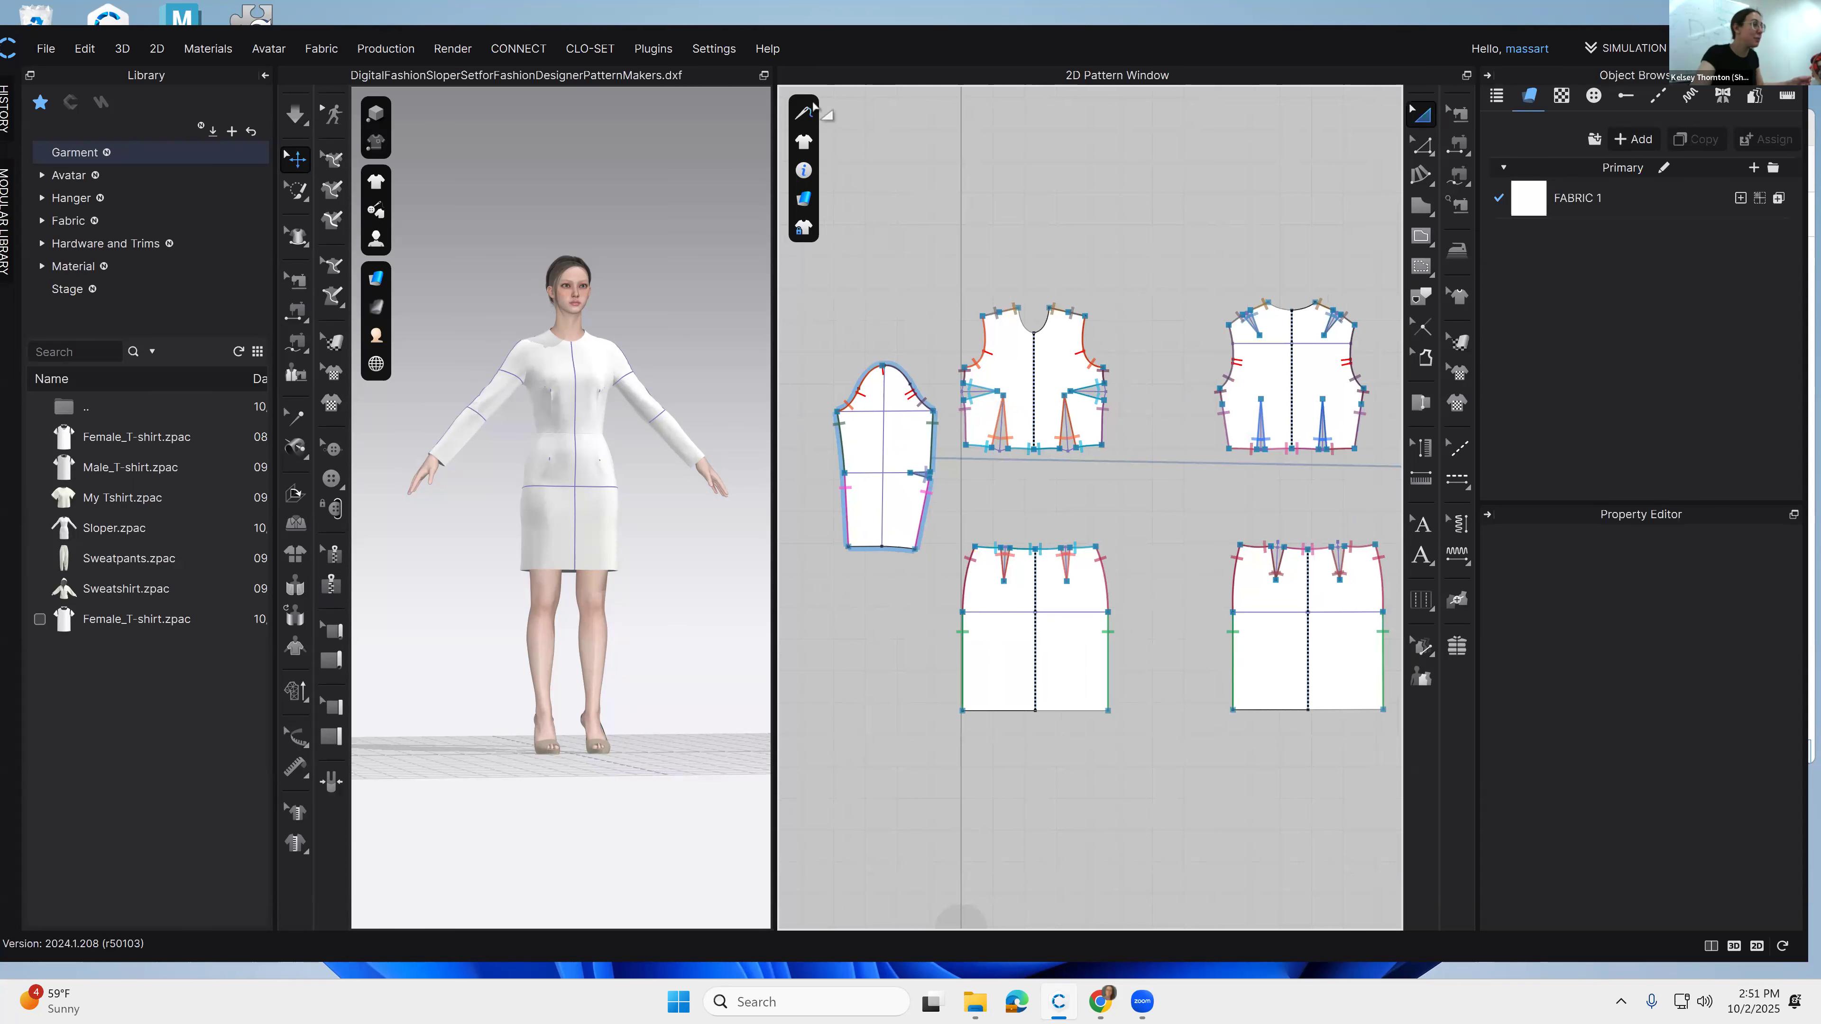
{"action": "scroll", "coordinate": [1104, 430], "scroll_direction": "down", "scroll_amount": 2}
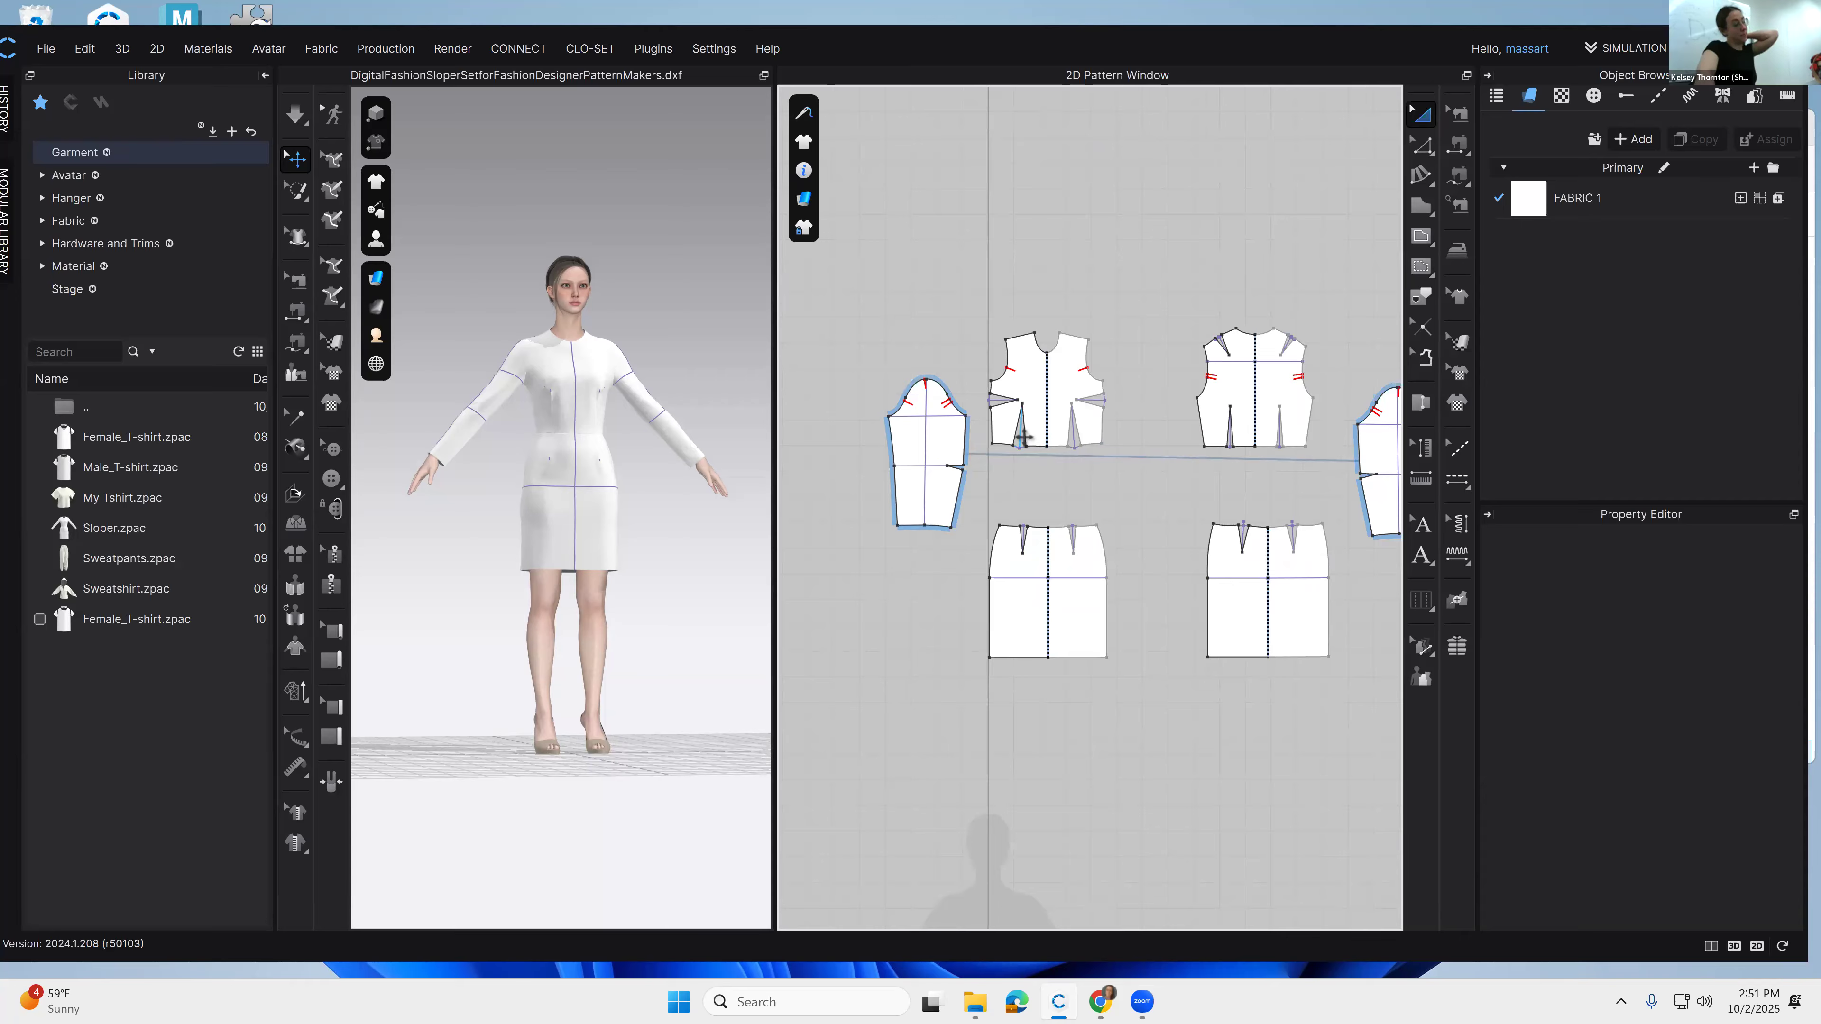
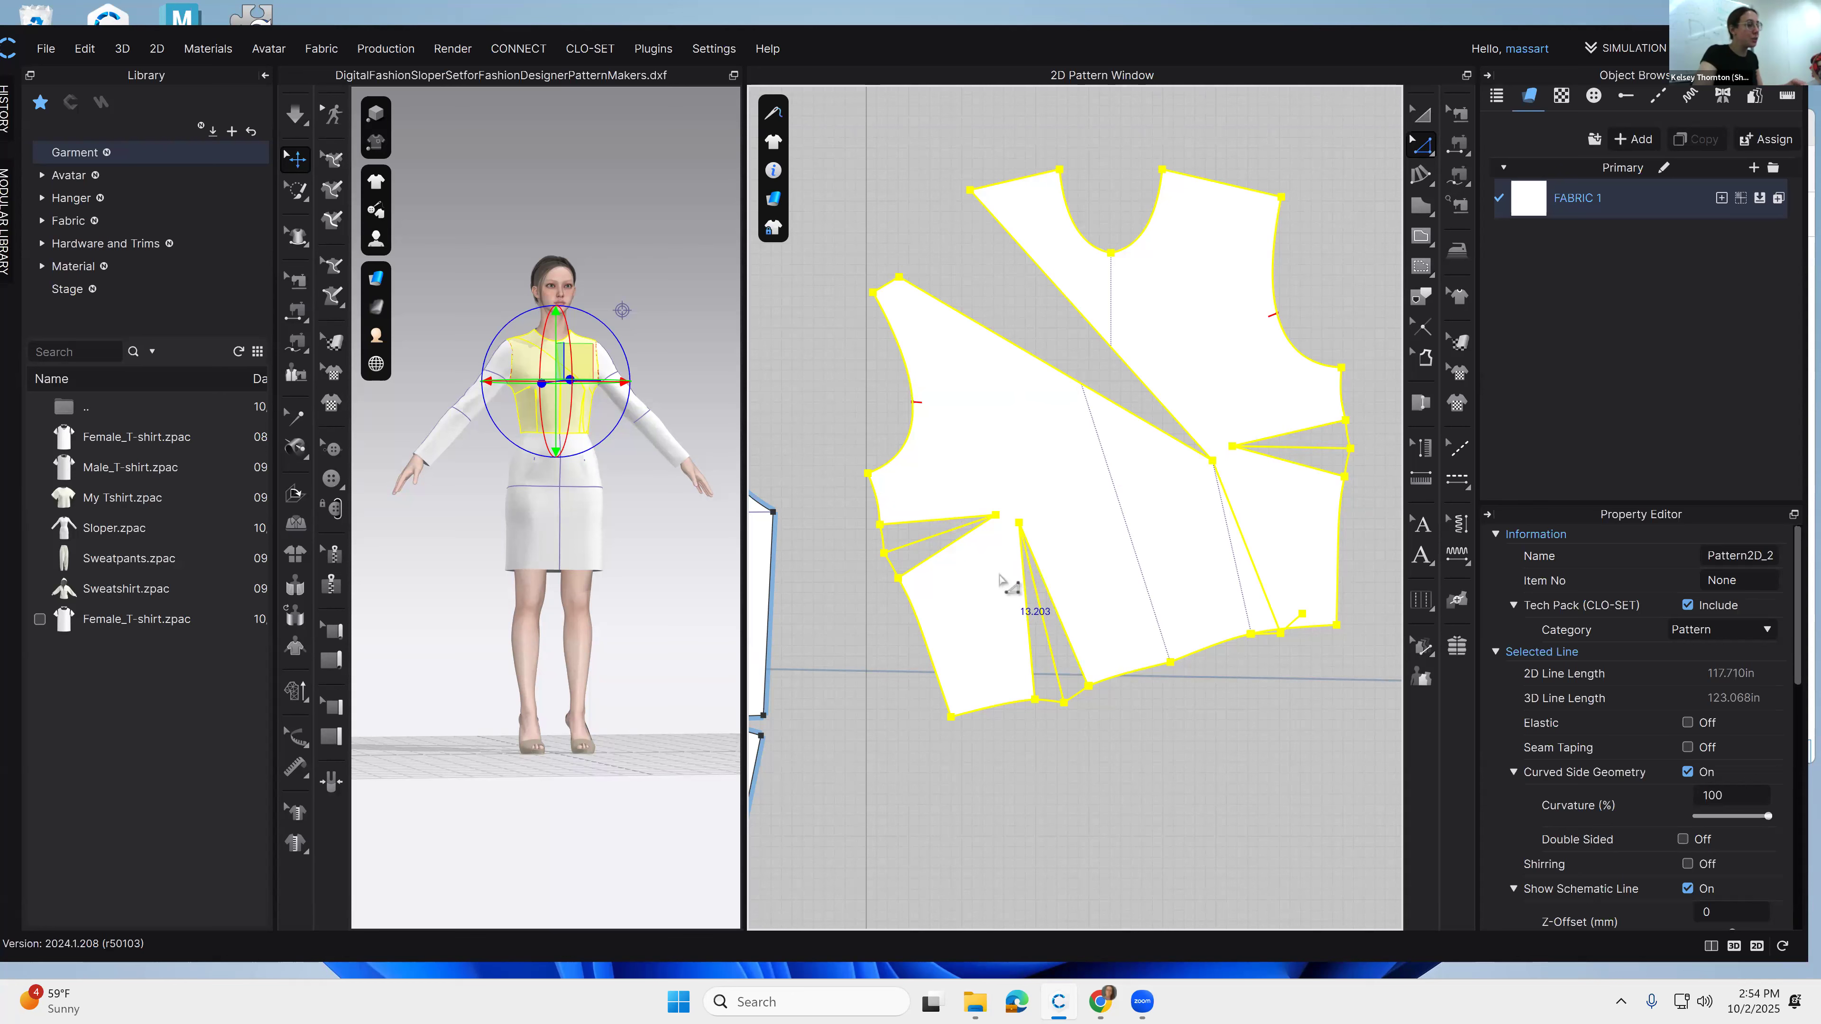
Step: Draw an internal line about 0.91 in long joining the left side dart's tip to the adjacent waist dart's tip on the front bodice
{"action": "middle_click_drag", "start_coordinate": [1106, 626], "coordinate": [1143, 547]}
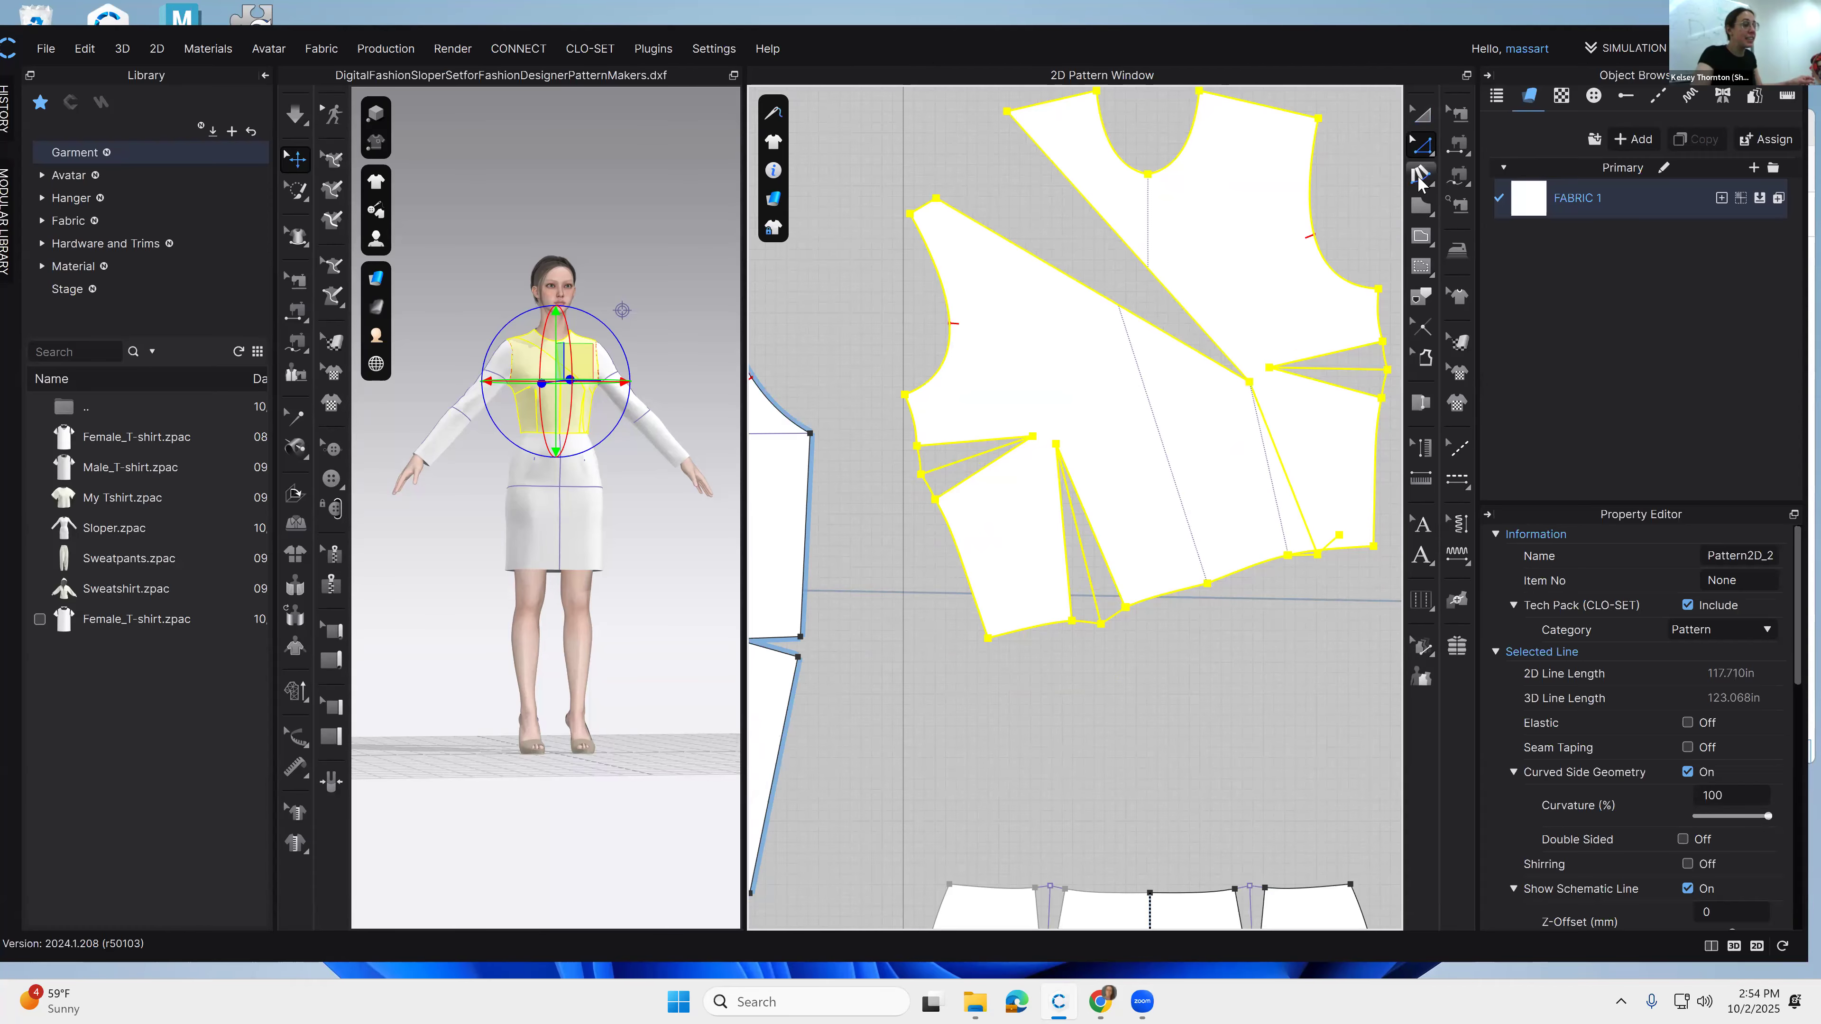
{"action": "left_click", "coordinate": [1420, 235]}
{"action": "scroll", "coordinate": [1013, 415], "scroll_direction": "up", "scroll_amount": 6}
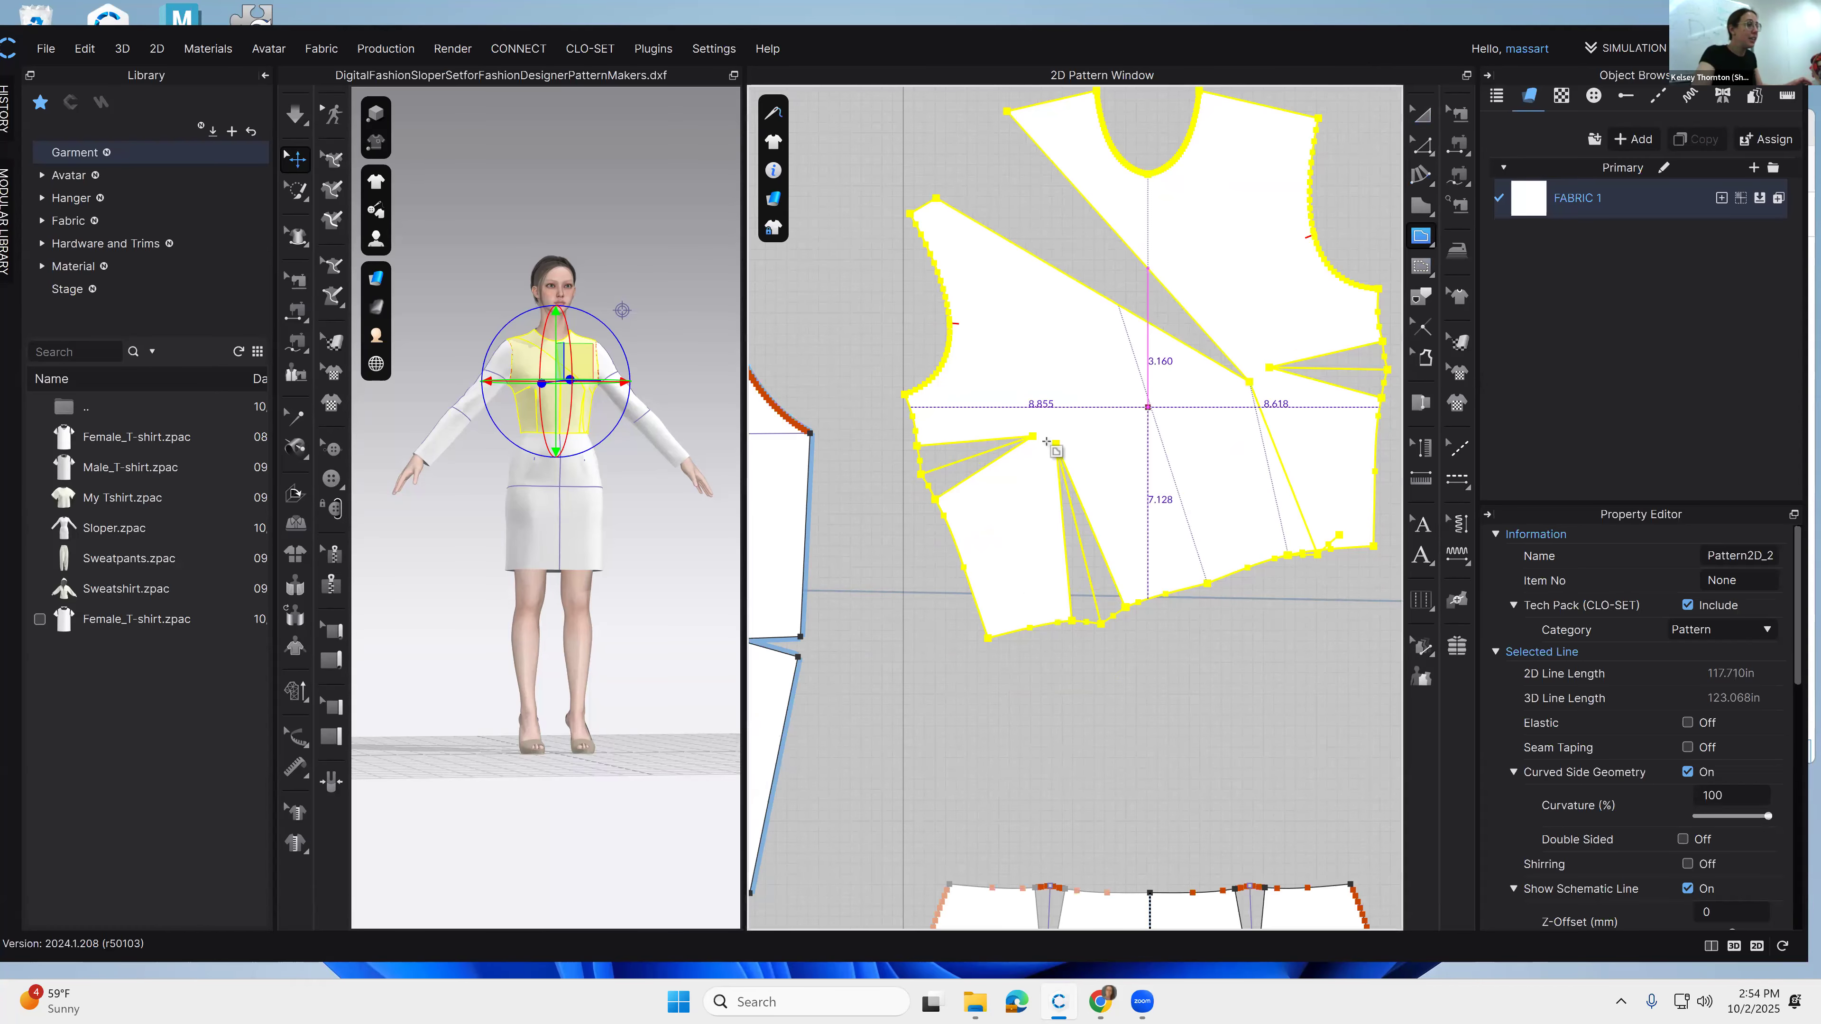
{"action": "left_click", "coordinate": [986, 418]}
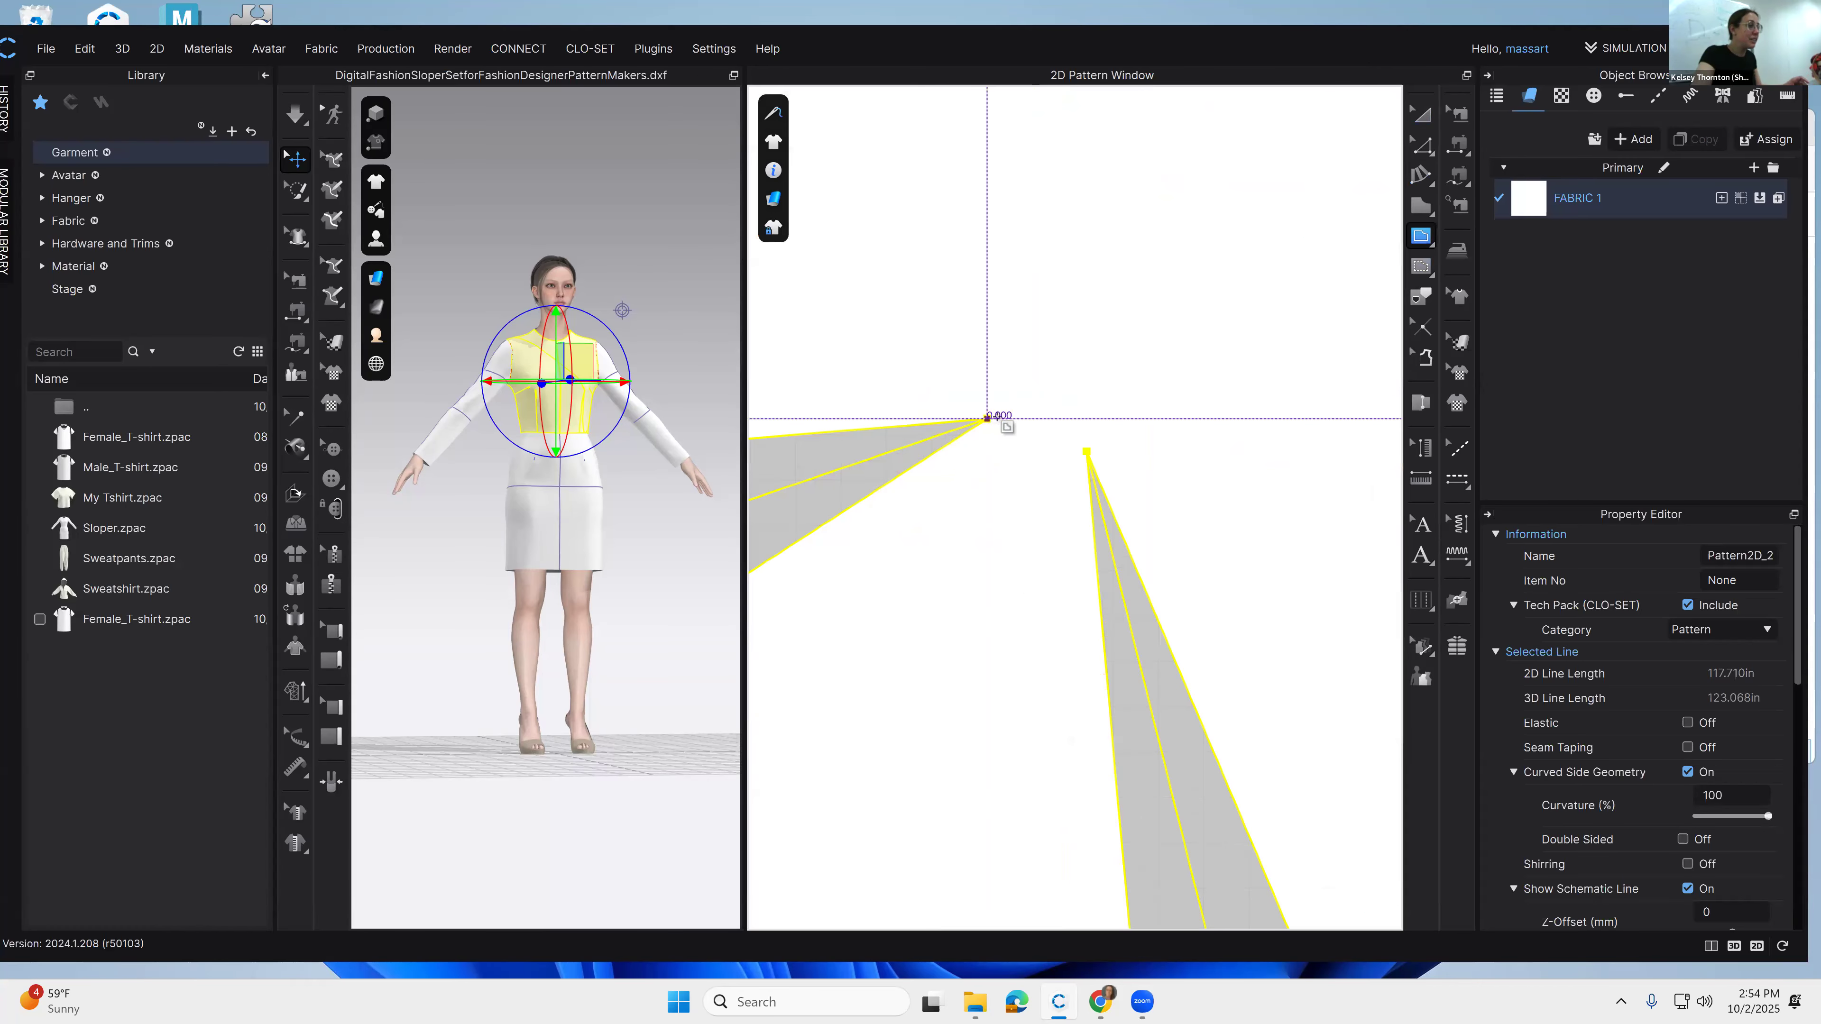
{"action": "double_click", "coordinate": [1087, 452]}
{"action": "scroll", "coordinate": [1146, 684], "scroll_direction": "down", "scroll_amount": 6}
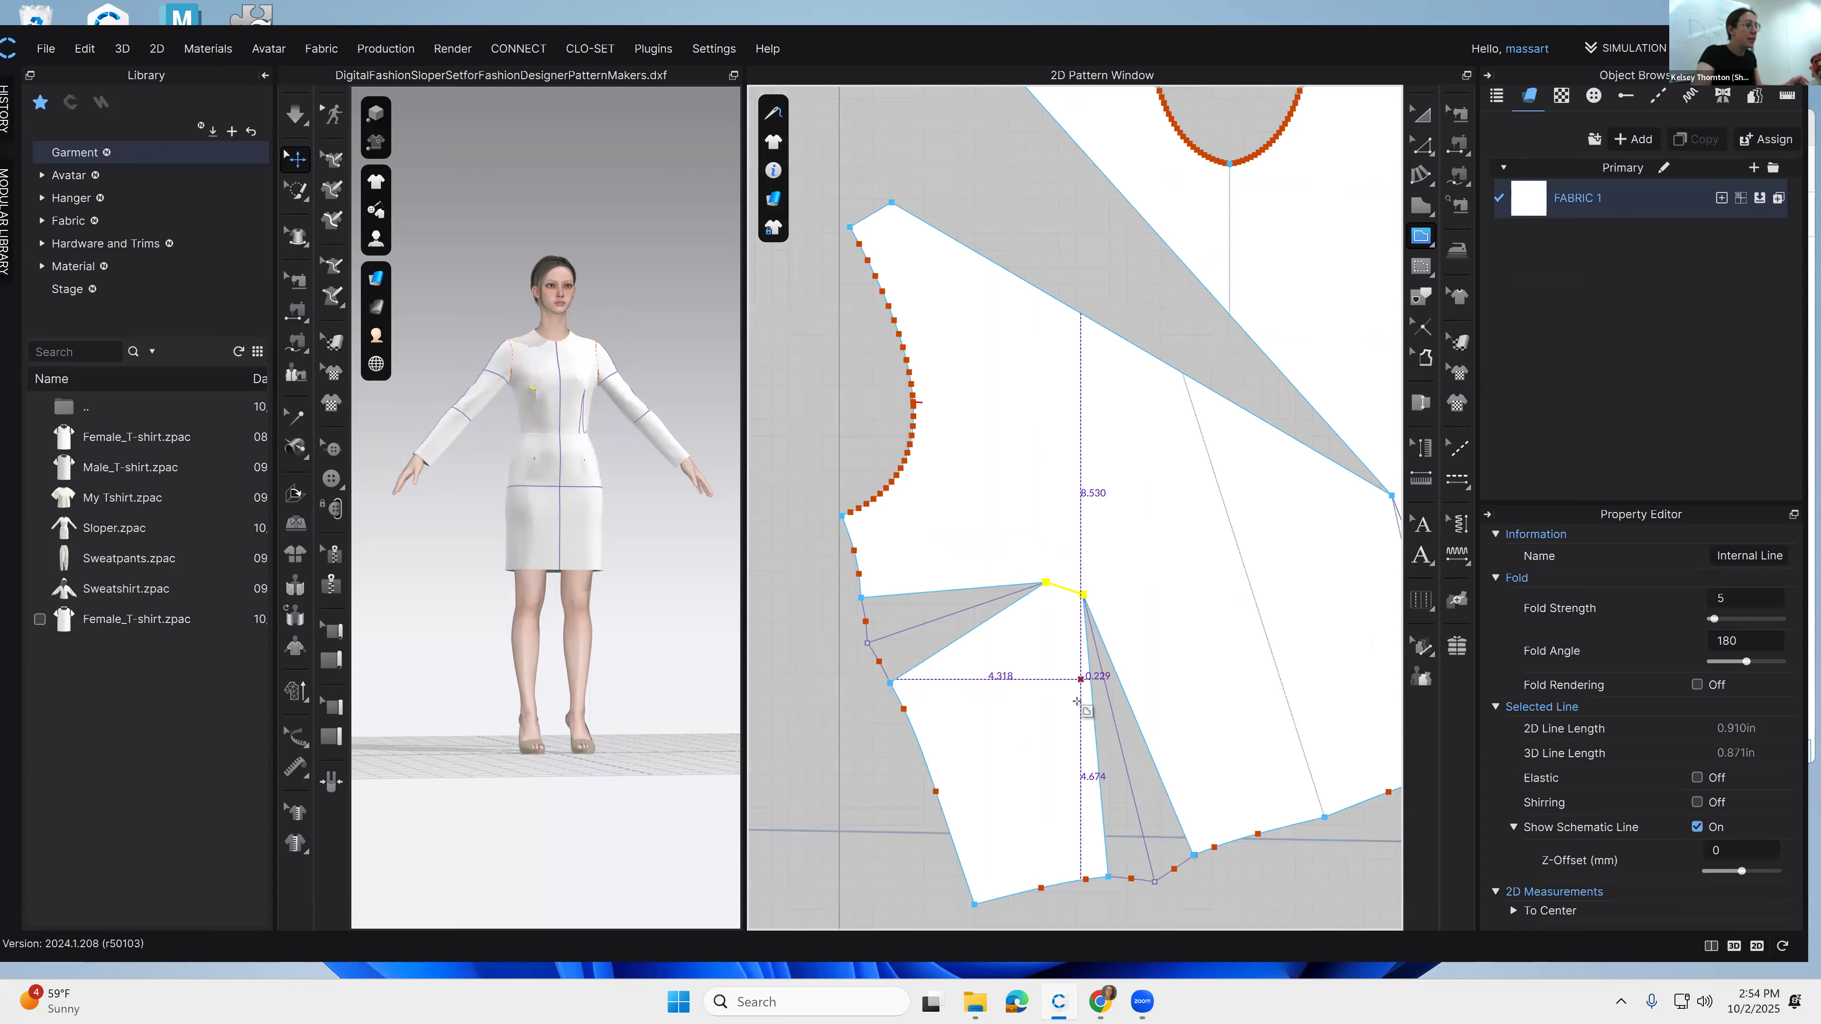
Step: Cut the front bodice along the short internal line between the dart tips, separating the lower side piece
{"action": "left_click", "coordinate": [1420, 115]}
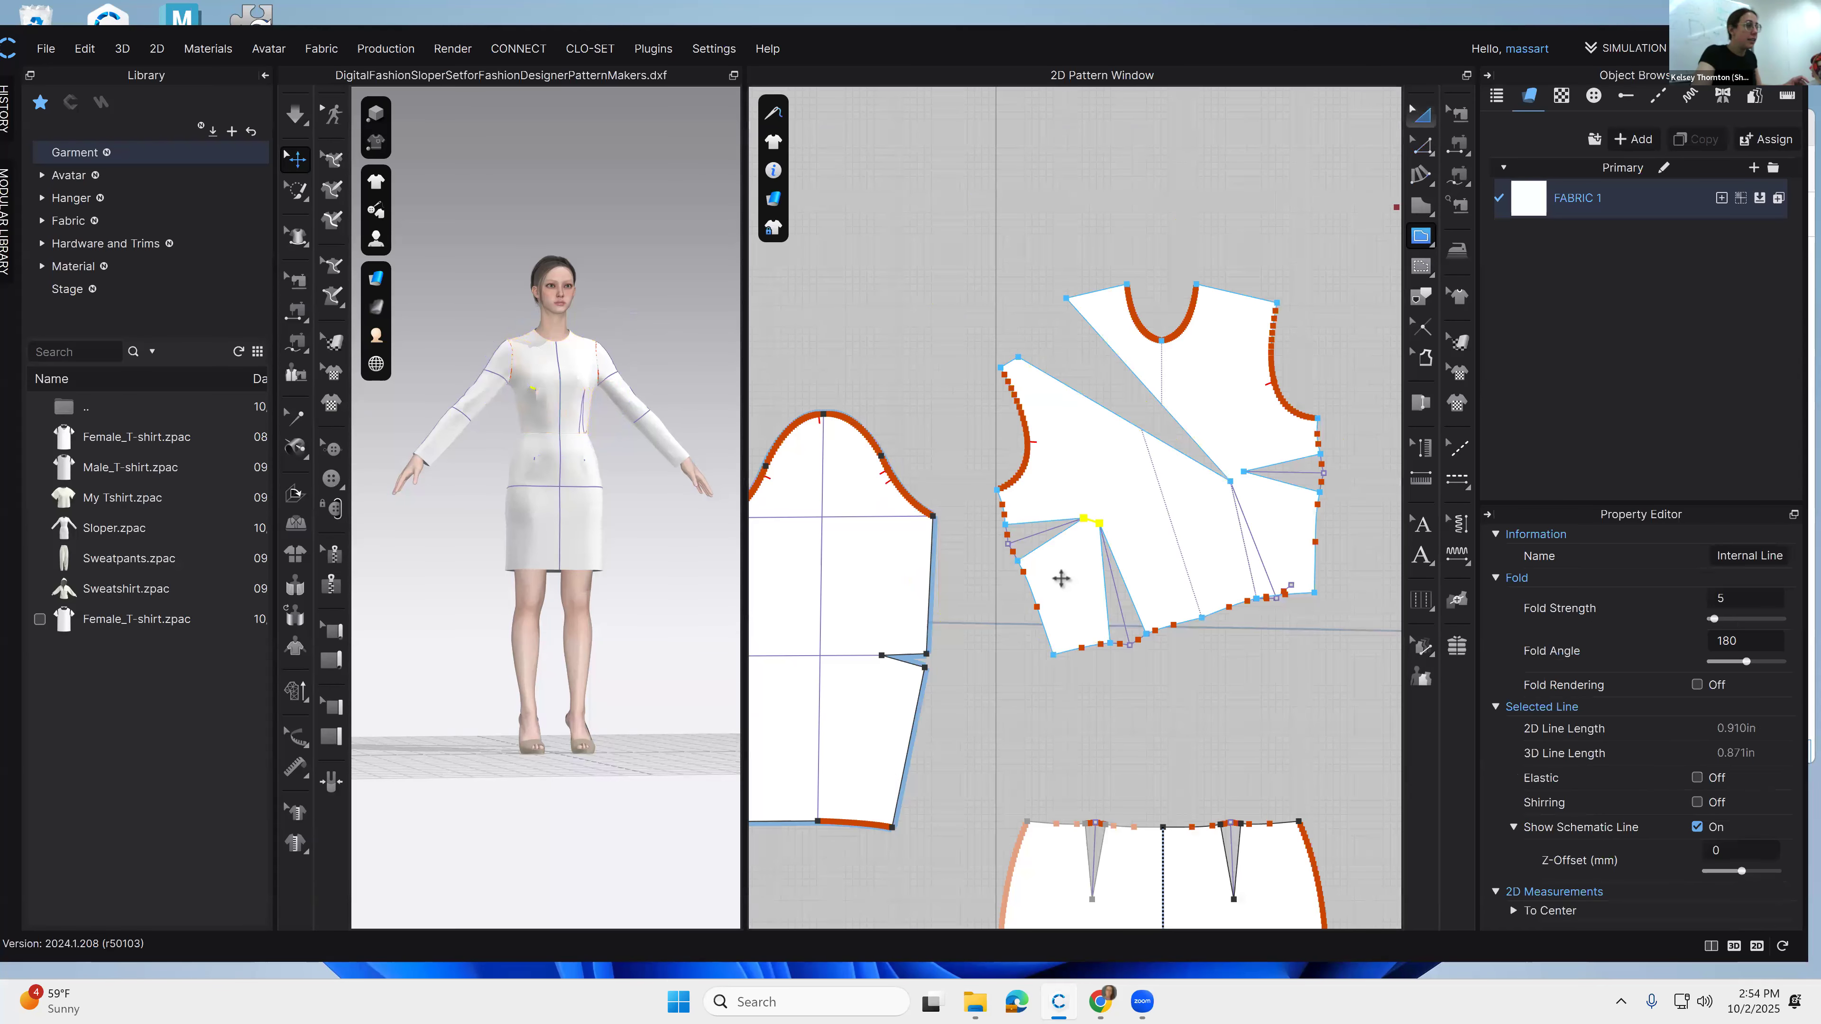
{"action": "scroll", "coordinate": [1107, 544], "scroll_direction": "up", "scroll_amount": 6}
{"action": "right_click", "coordinate": [1054, 460]}
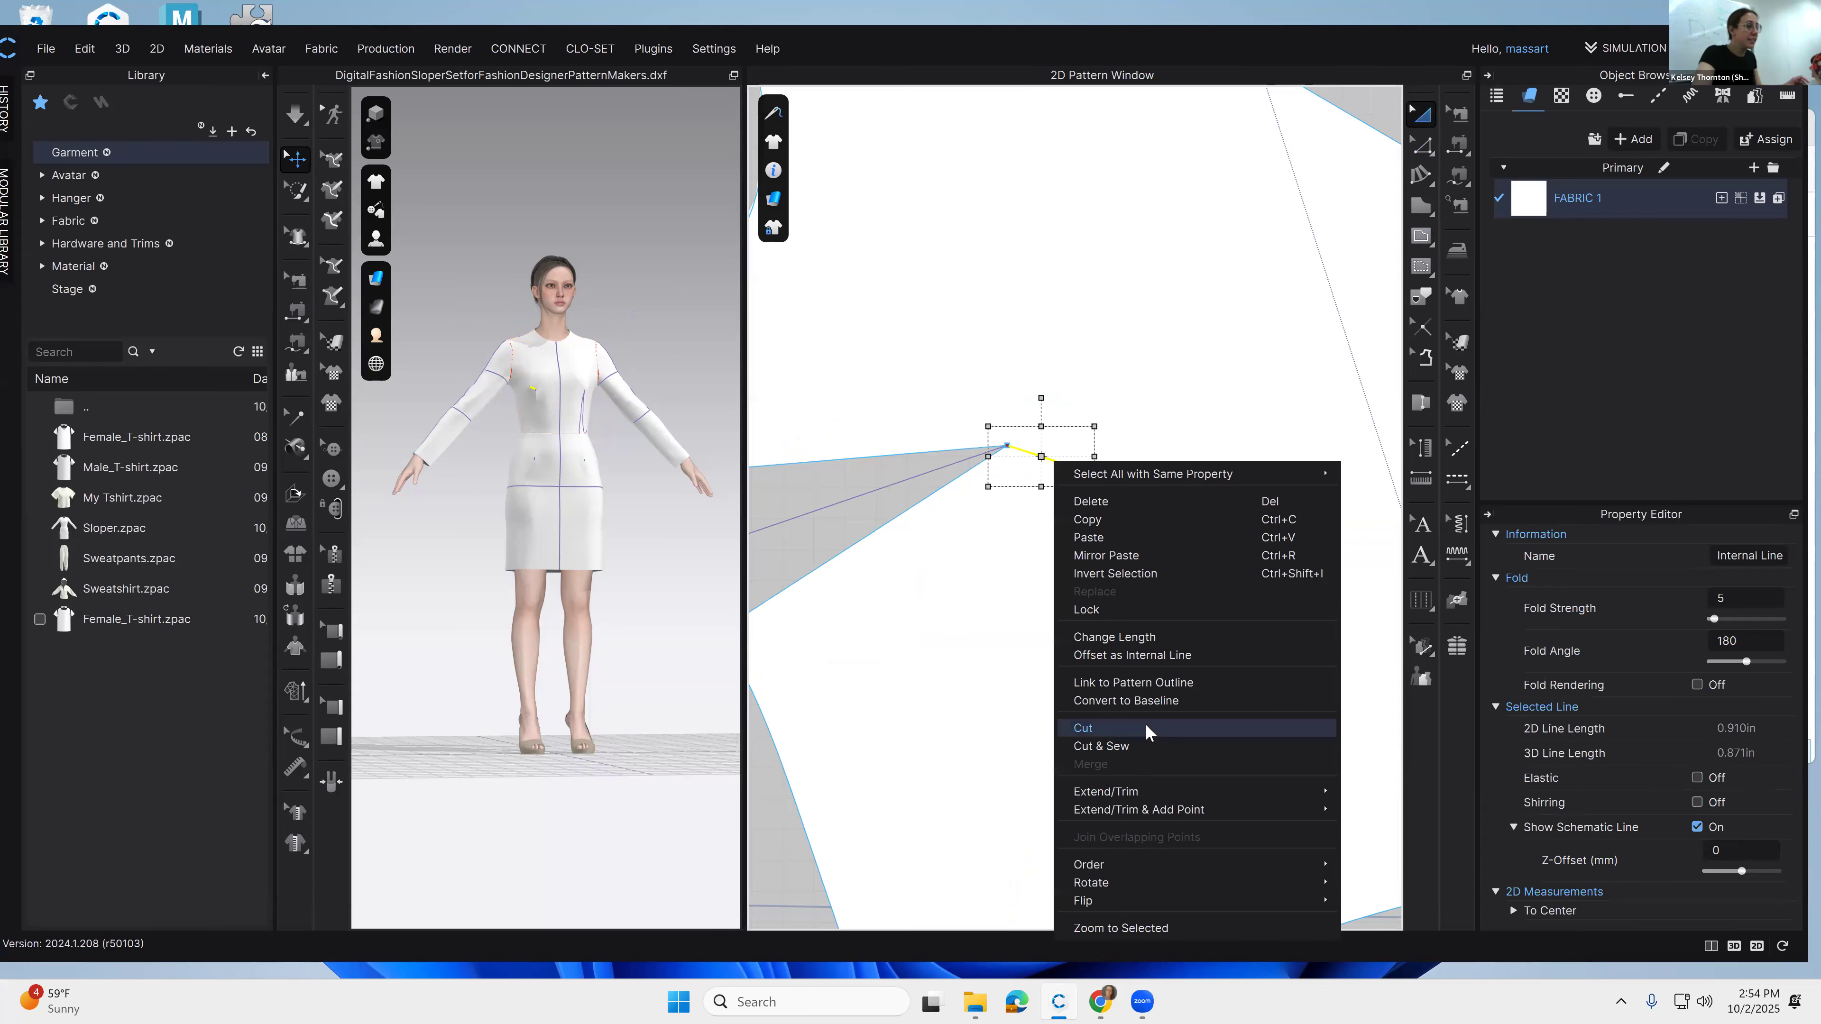
{"action": "left_click", "coordinate": [1145, 729]}
{"action": "scroll", "coordinate": [1048, 760], "scroll_direction": "down", "scroll_amount": 3}
{"action": "scroll", "coordinate": [1178, 671], "scroll_direction": "up", "scroll_amount": 2}
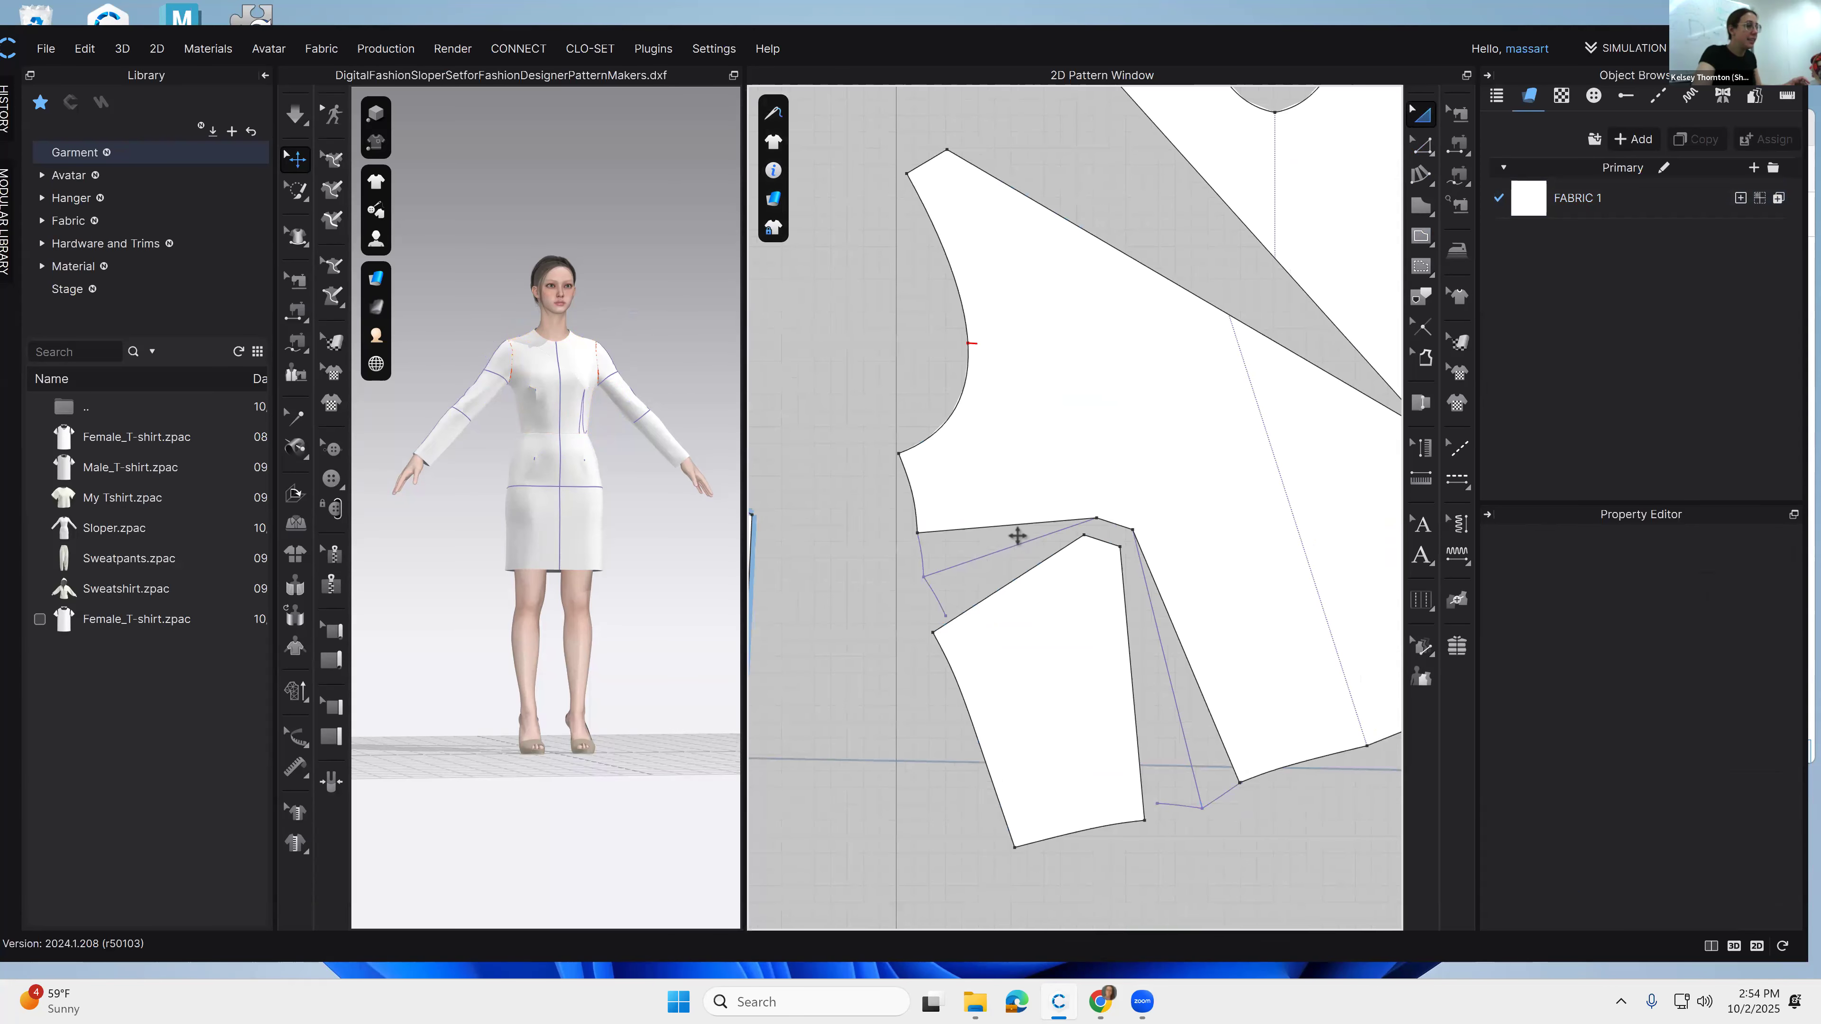
Step: Merge the separated side piece back onto the front bodice along the two side dart legs, closing that dart
{"action": "left_click", "coordinate": [1421, 145]}
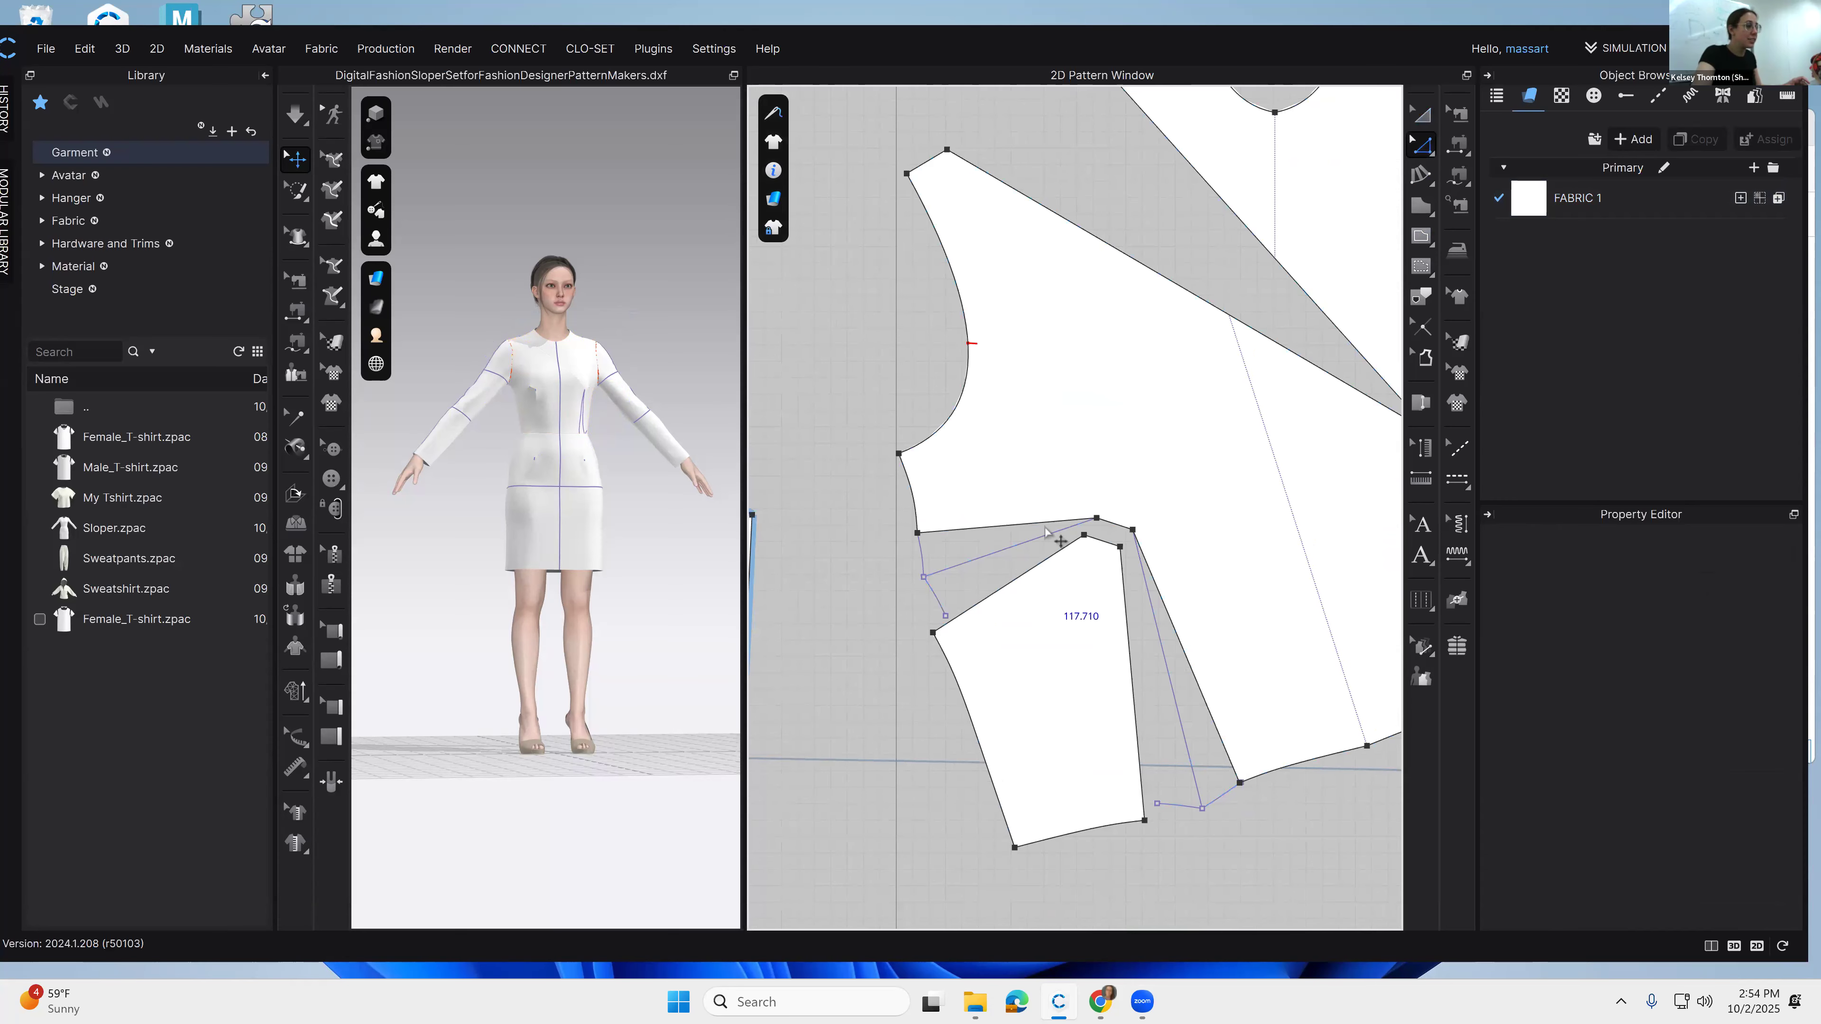
{"action": "left_click", "coordinate": [1023, 525]}
{"action": "left_click", "coordinate": [1008, 584], "text": "shift"}
{"action": "right_click", "coordinate": [1008, 583]}
{"action": "left_click", "coordinate": [1075, 717]}
Step: Delete the two leftover pattern points beside the widened waist dart's tip so the dart ends in a single point
{"action": "scroll", "coordinate": [1117, 706], "scroll_direction": "up", "scroll_amount": 3}
{"action": "left_click", "coordinate": [1127, 410]}
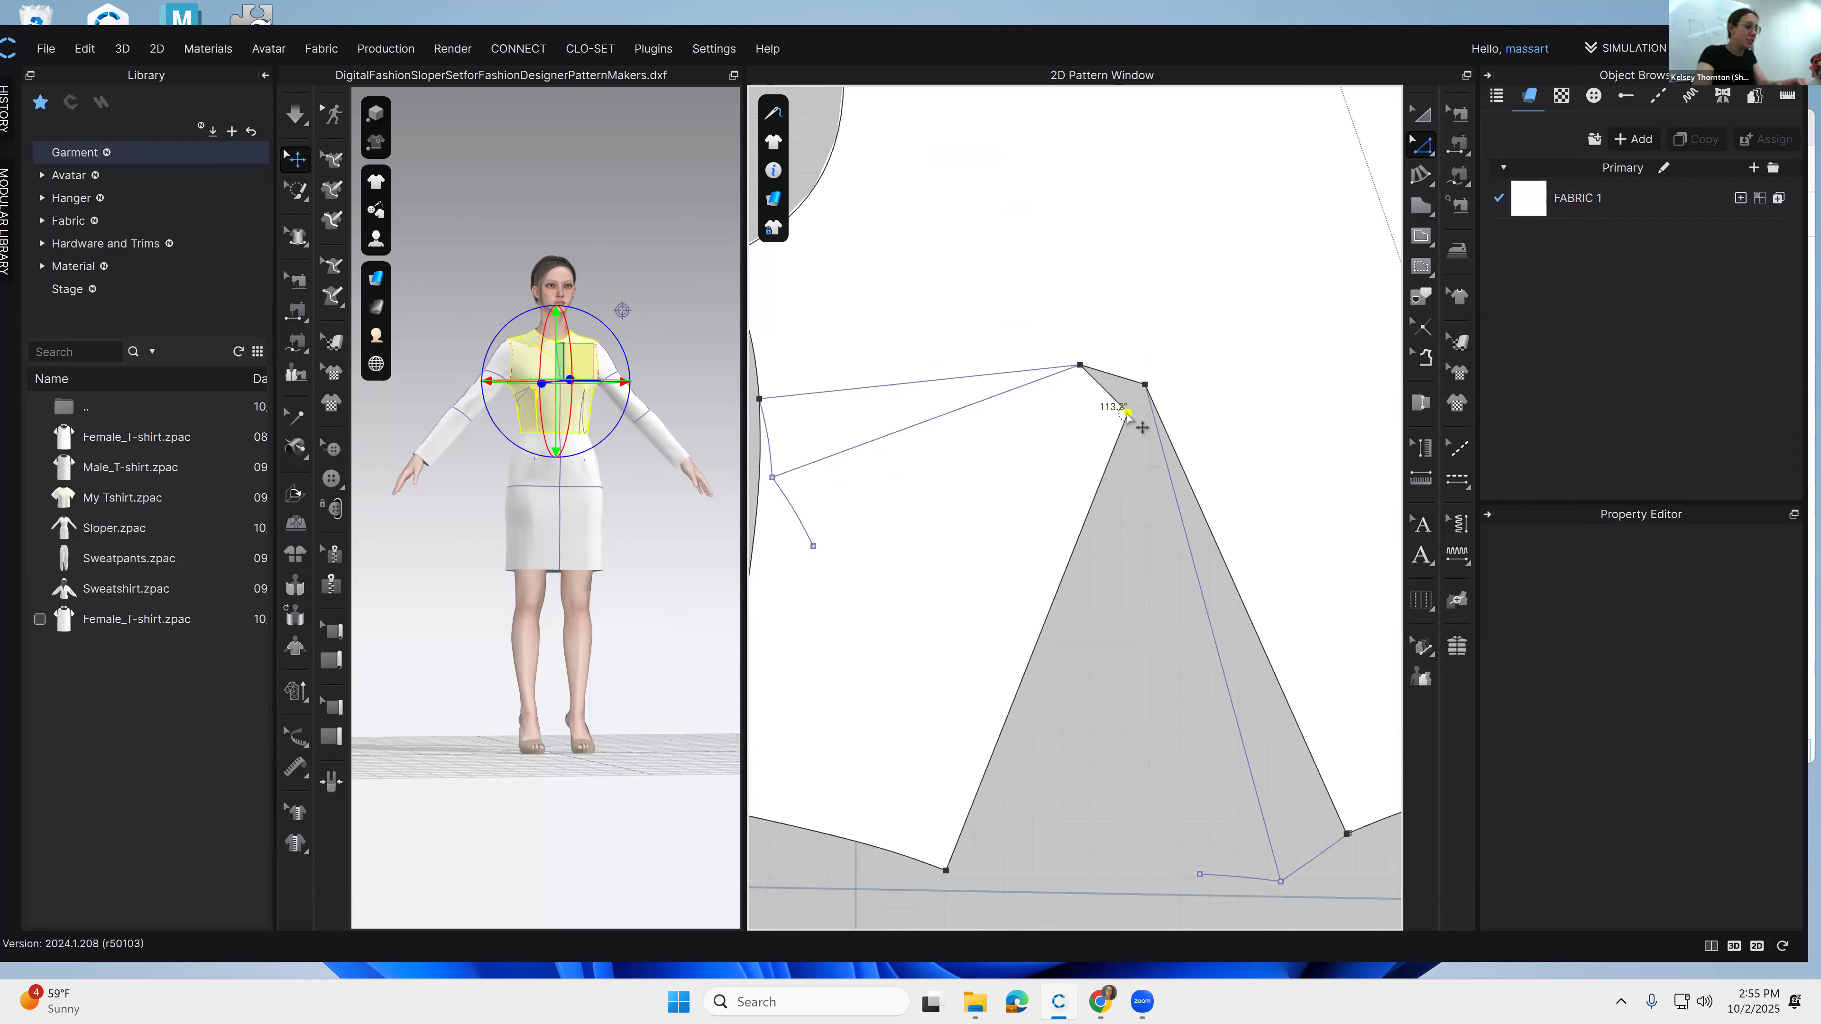
{"action": "key", "text": "Delete"}
{"action": "left_click", "coordinate": [1081, 367]}
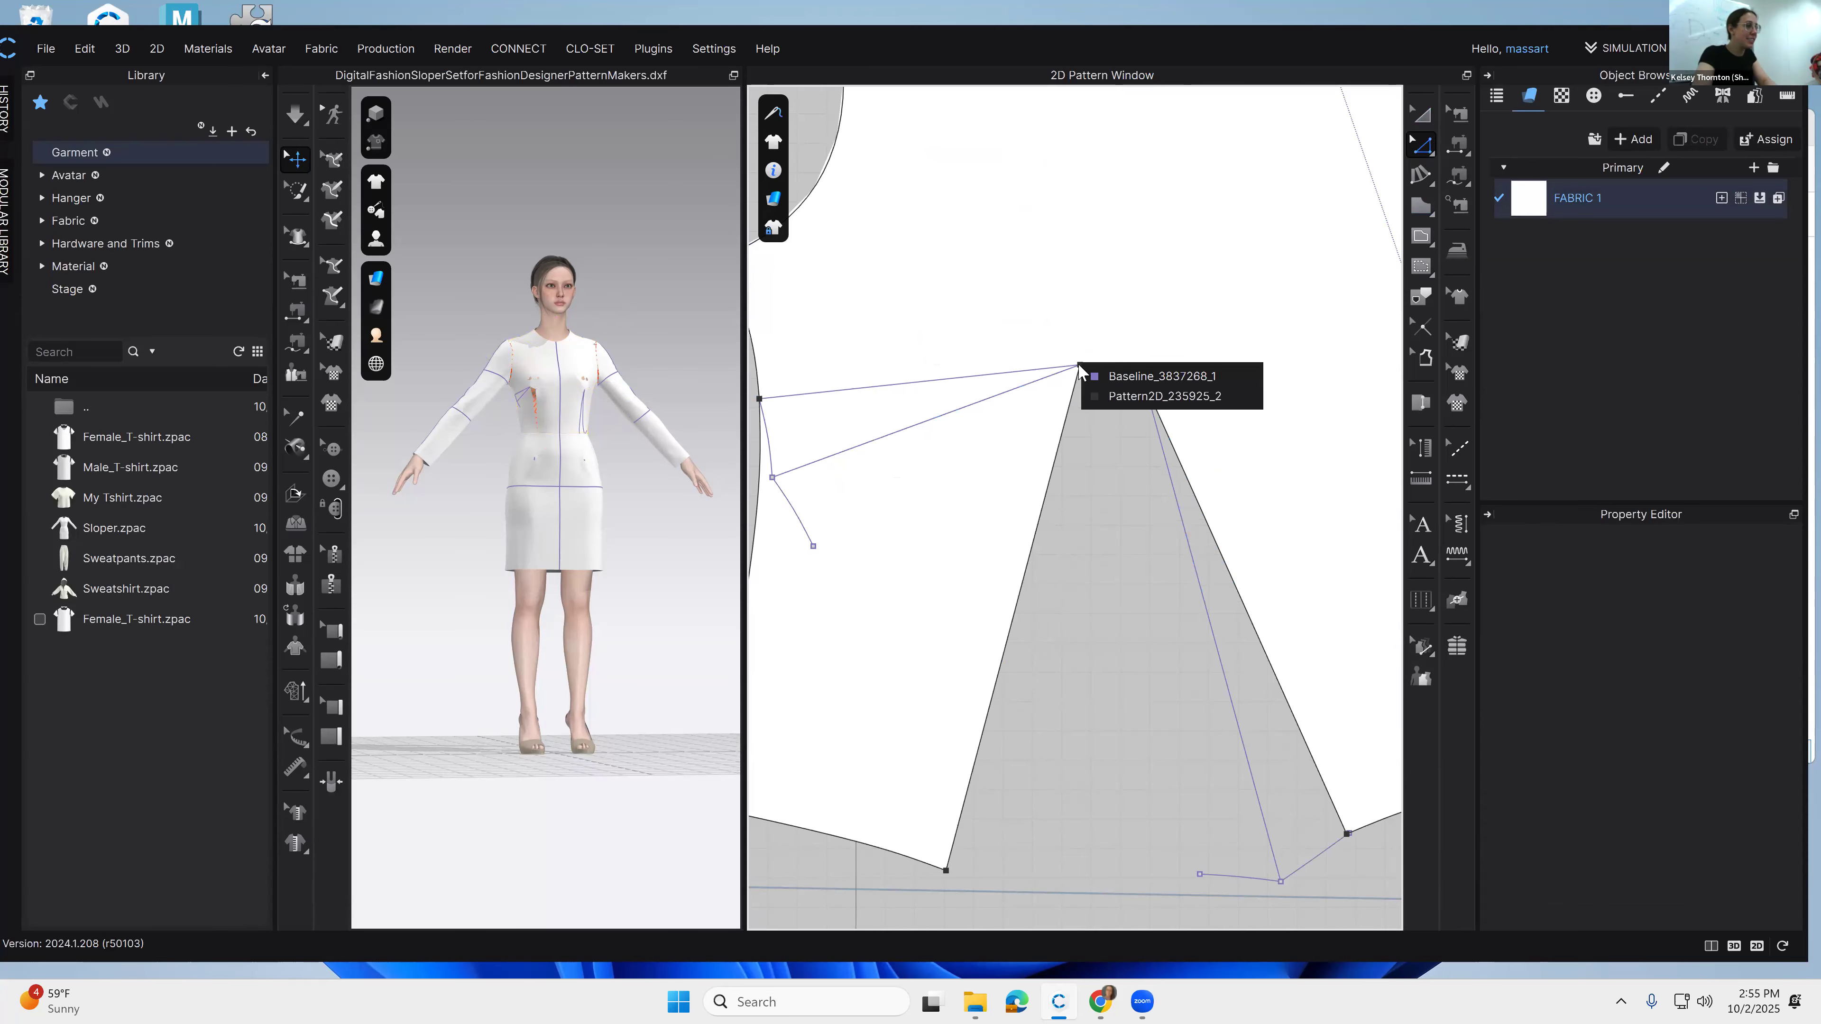
{"action": "left_click", "coordinate": [1127, 399]}
{"action": "left_click", "coordinate": [1104, 446]}
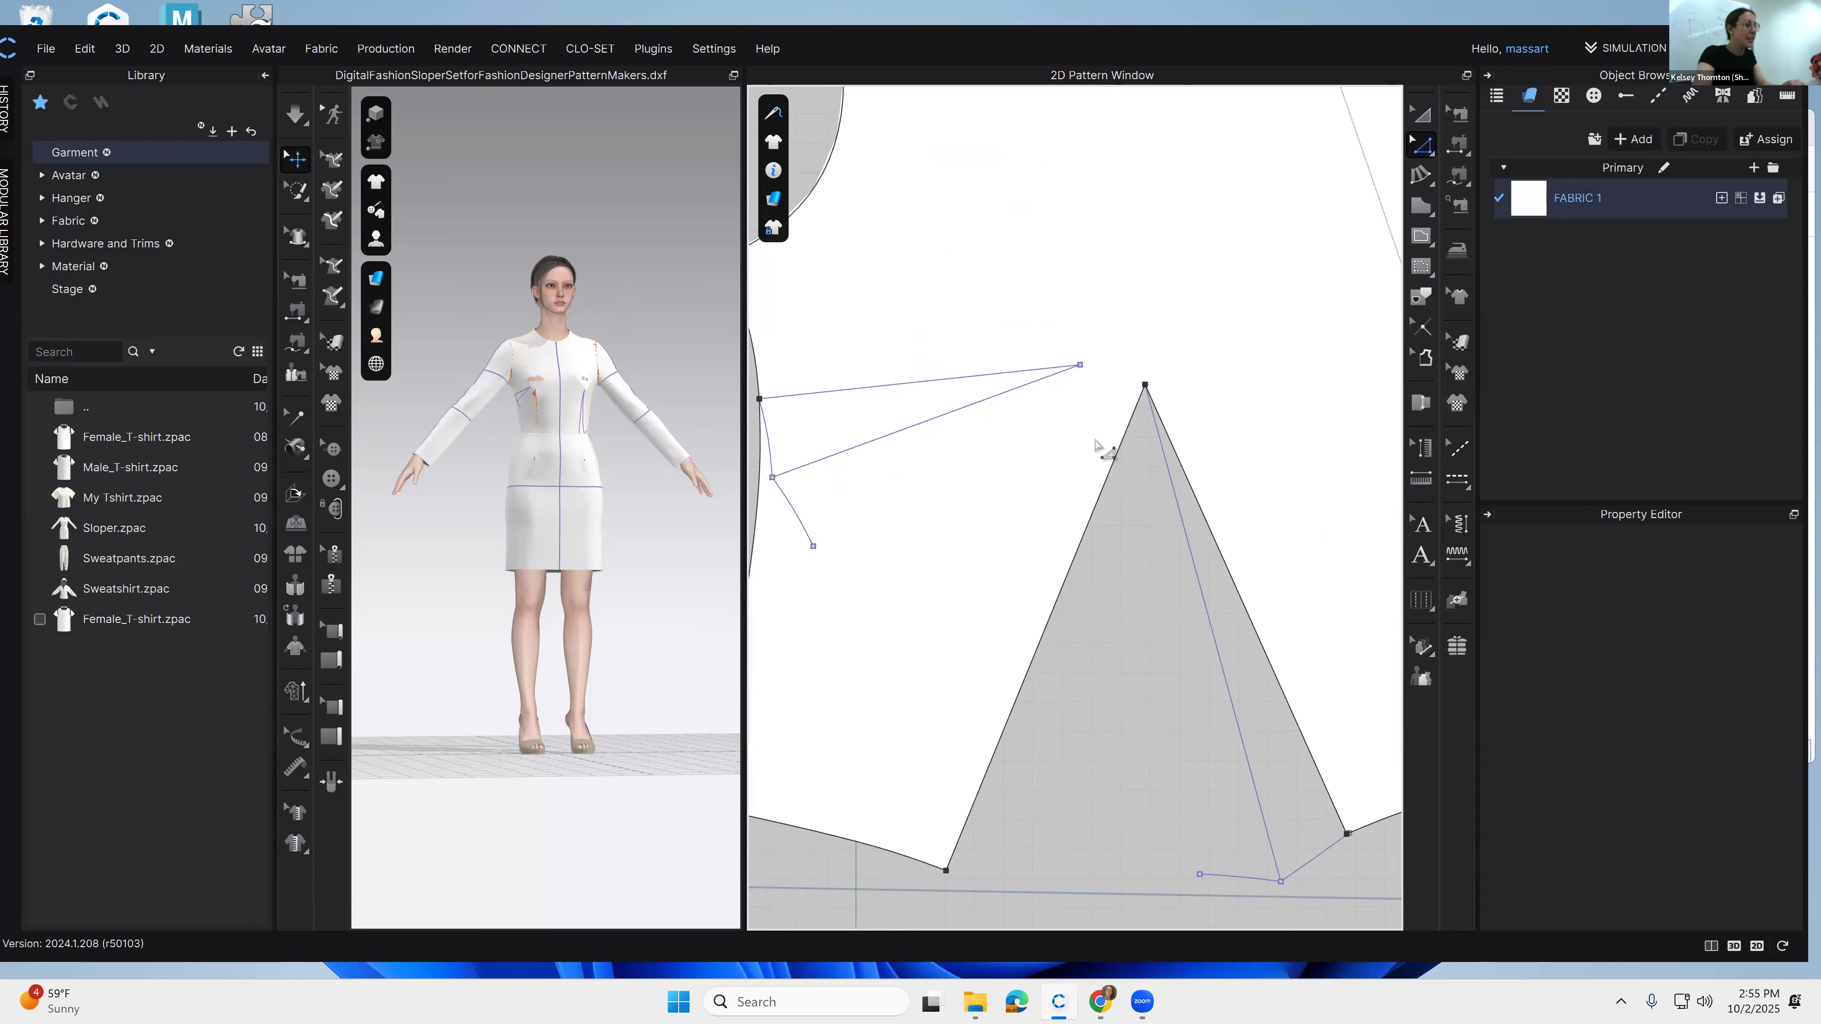
Step: Draw an internal line about 5.715 in long from the waist dart's tip to the diagonal edge above it and open the line's editing options
{"action": "scroll", "coordinate": [1166, 690], "scroll_direction": "down", "scroll_amount": 5}
{"action": "middle_click_drag", "start_coordinate": [1116, 608], "coordinate": [967, 550]}
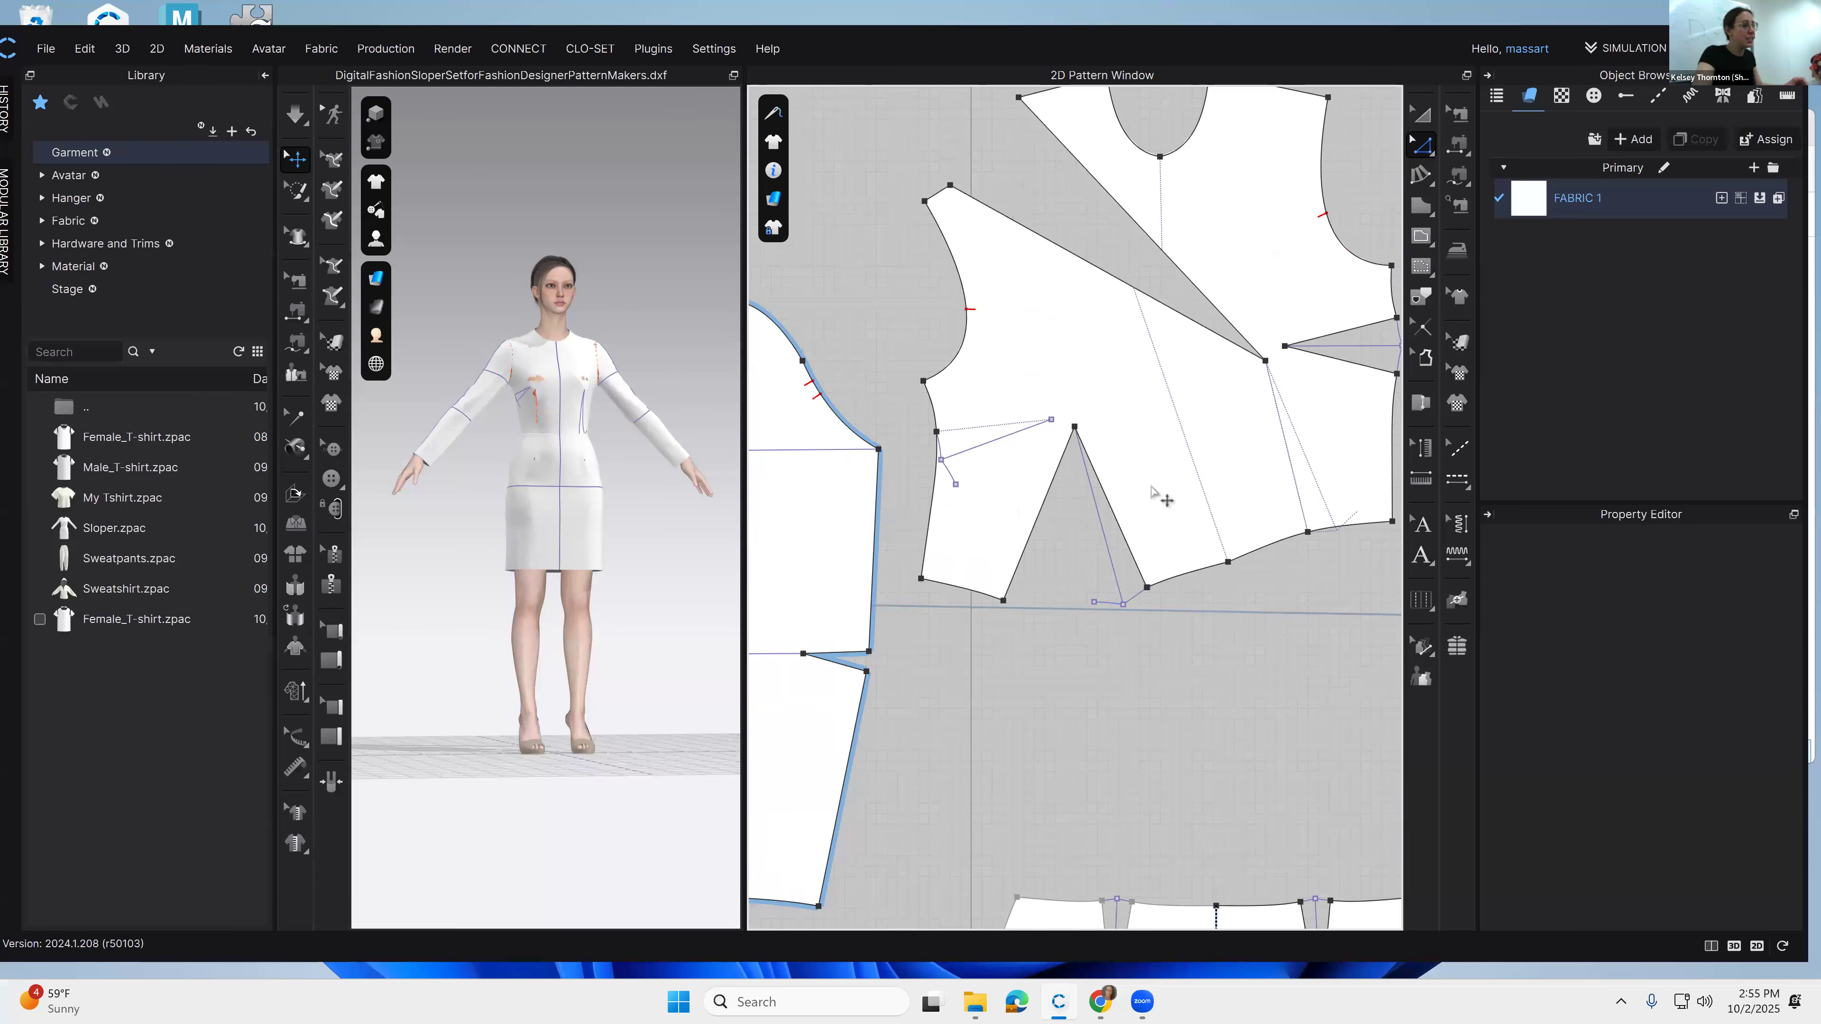
{"action": "scroll", "coordinate": [1054, 585], "scroll_direction": "down", "scroll_amount": 1}
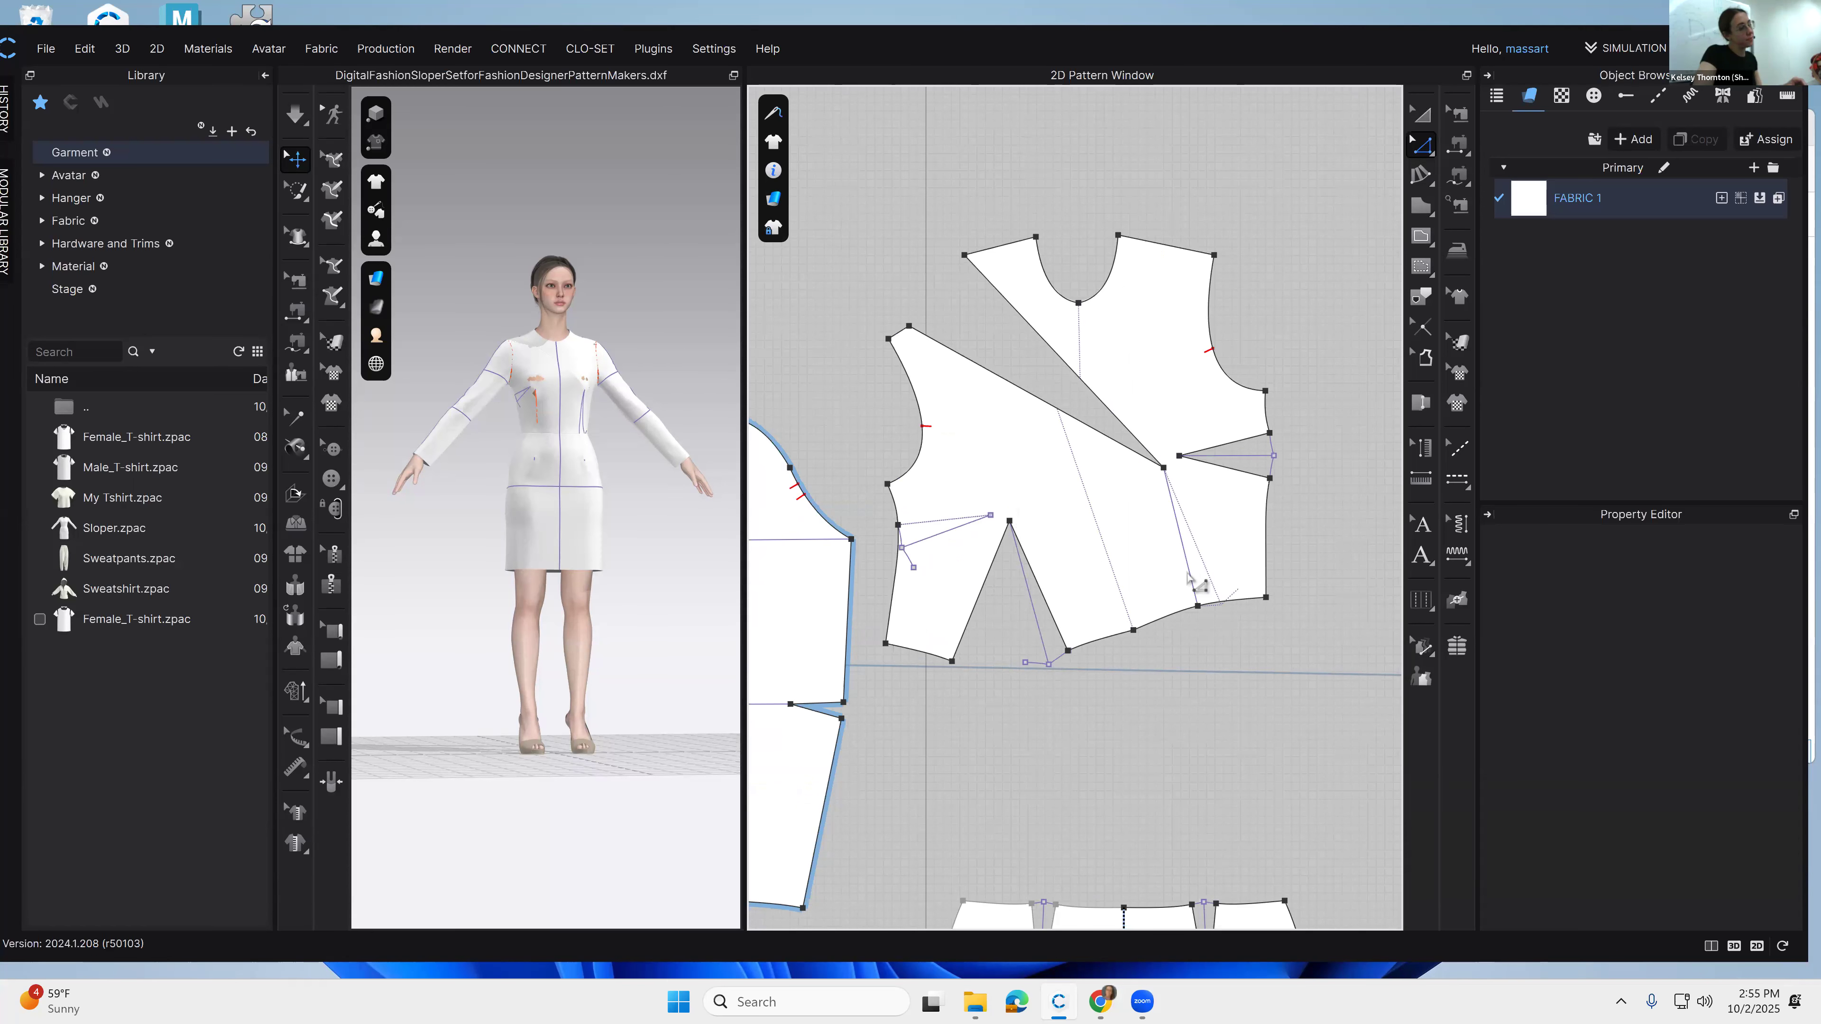
{"action": "middle_click_drag", "start_coordinate": [1141, 556], "coordinate": [1198, 557]}
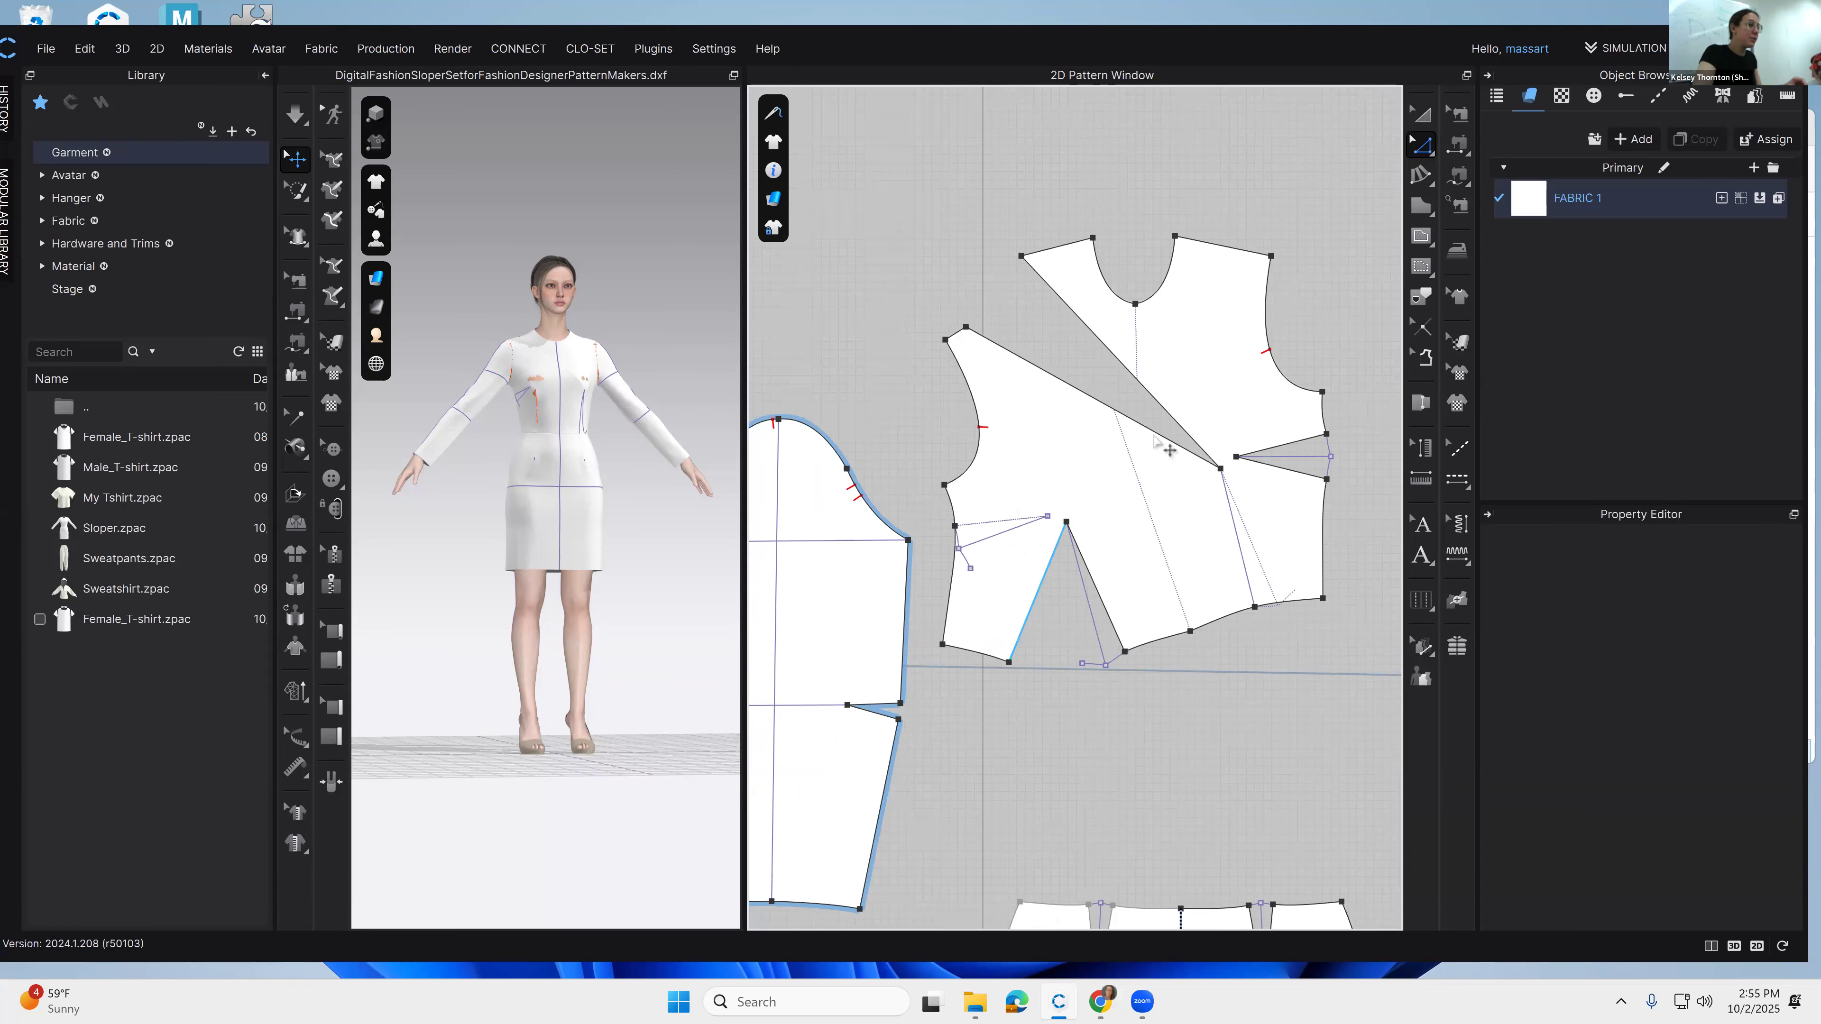
{"action": "left_click", "coordinate": [1421, 235]}
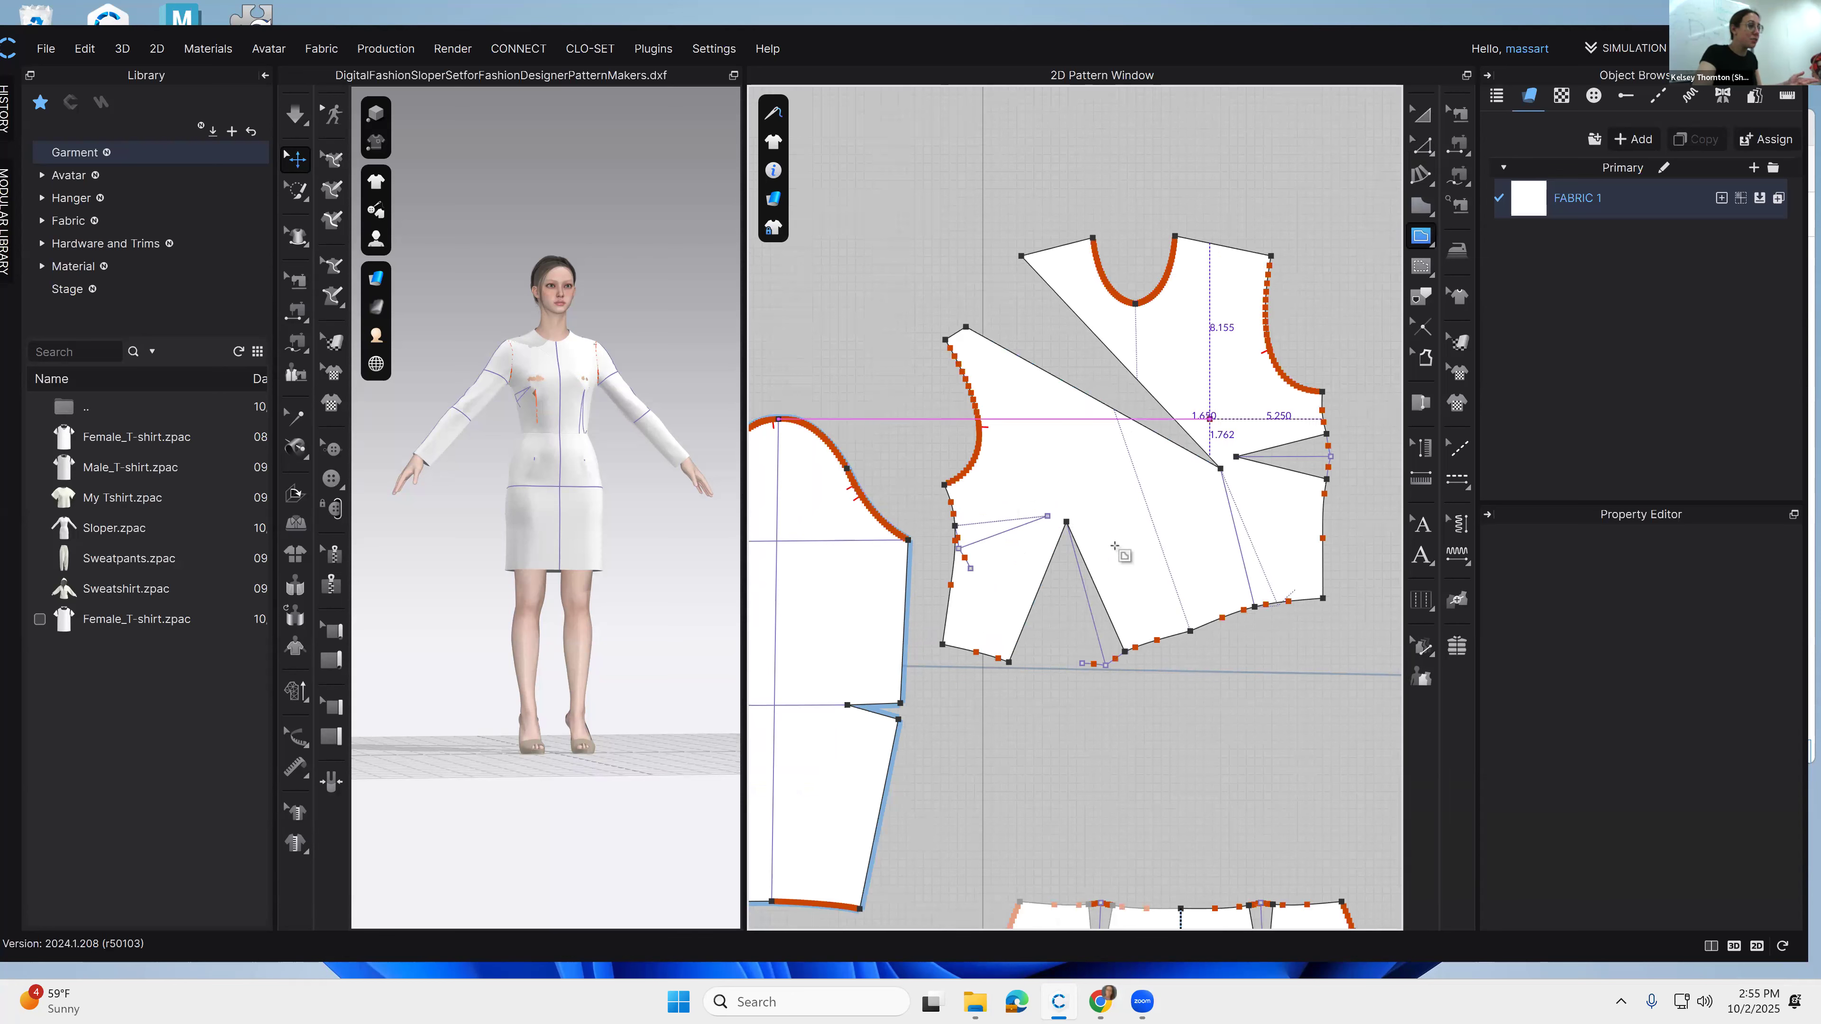
{"action": "left_click", "coordinate": [1067, 519]}
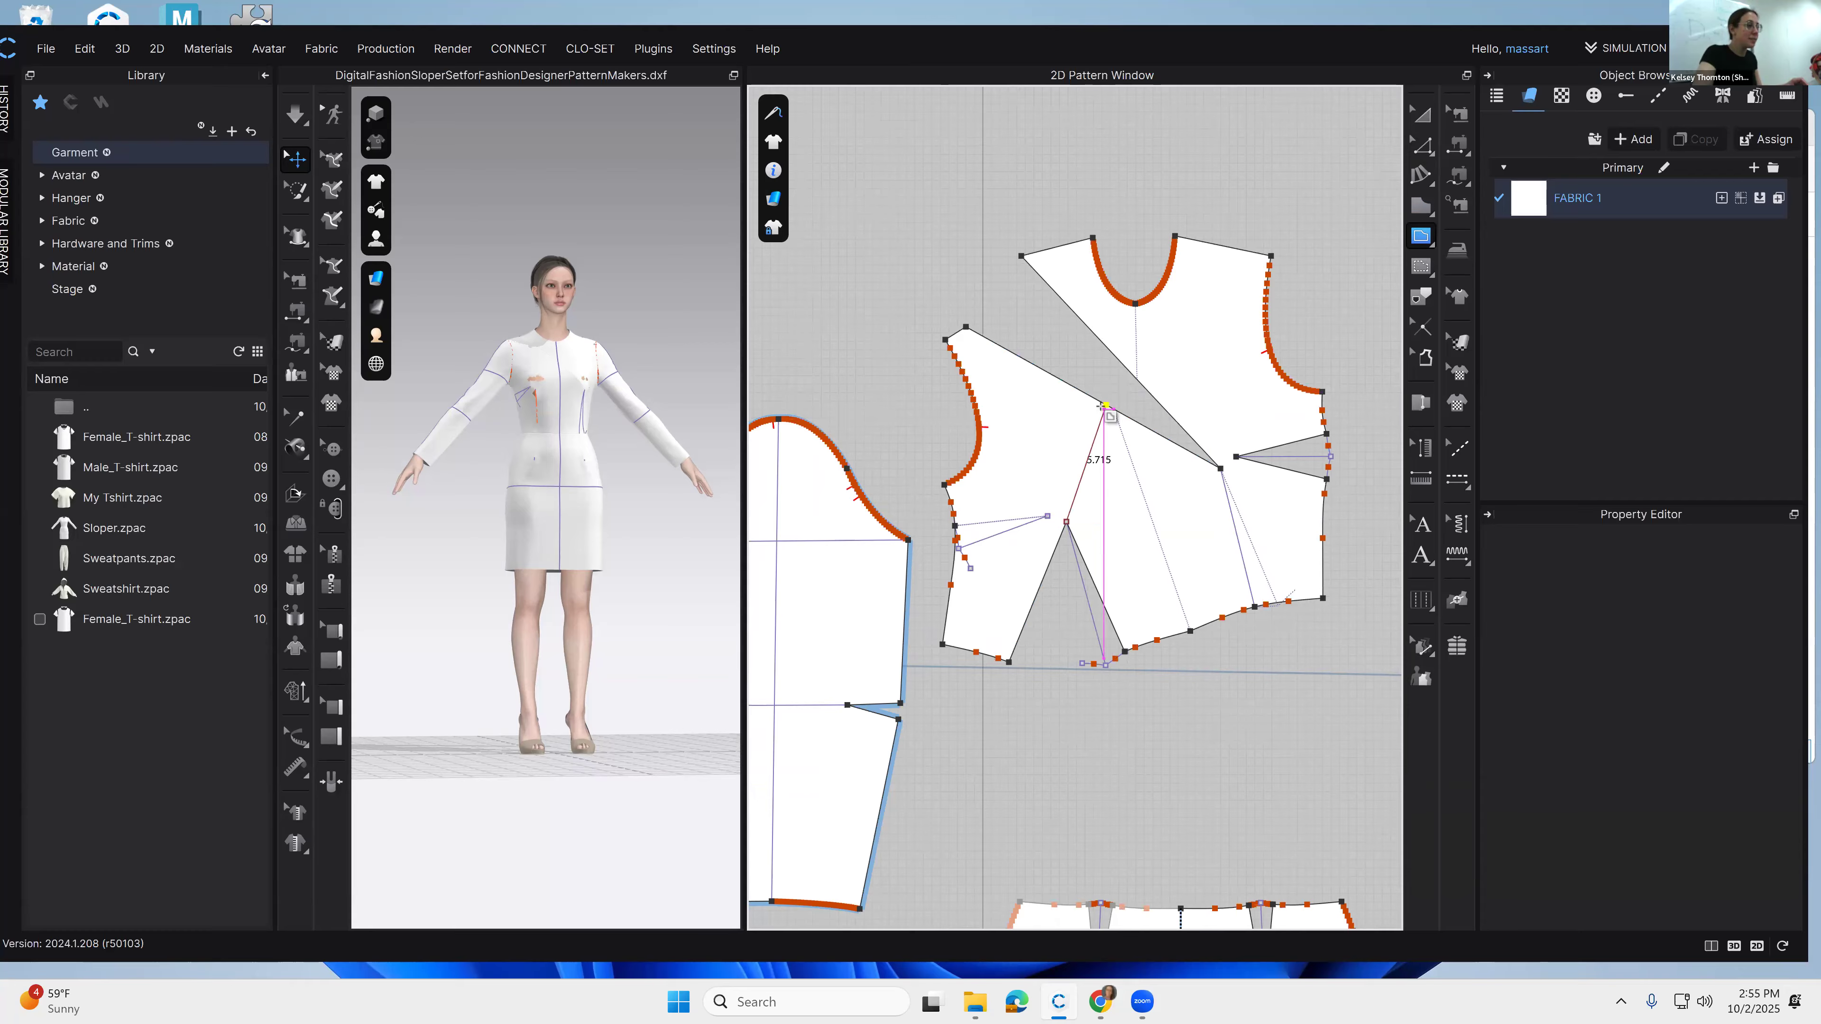
{"action": "left_click", "coordinate": [1105, 406]}
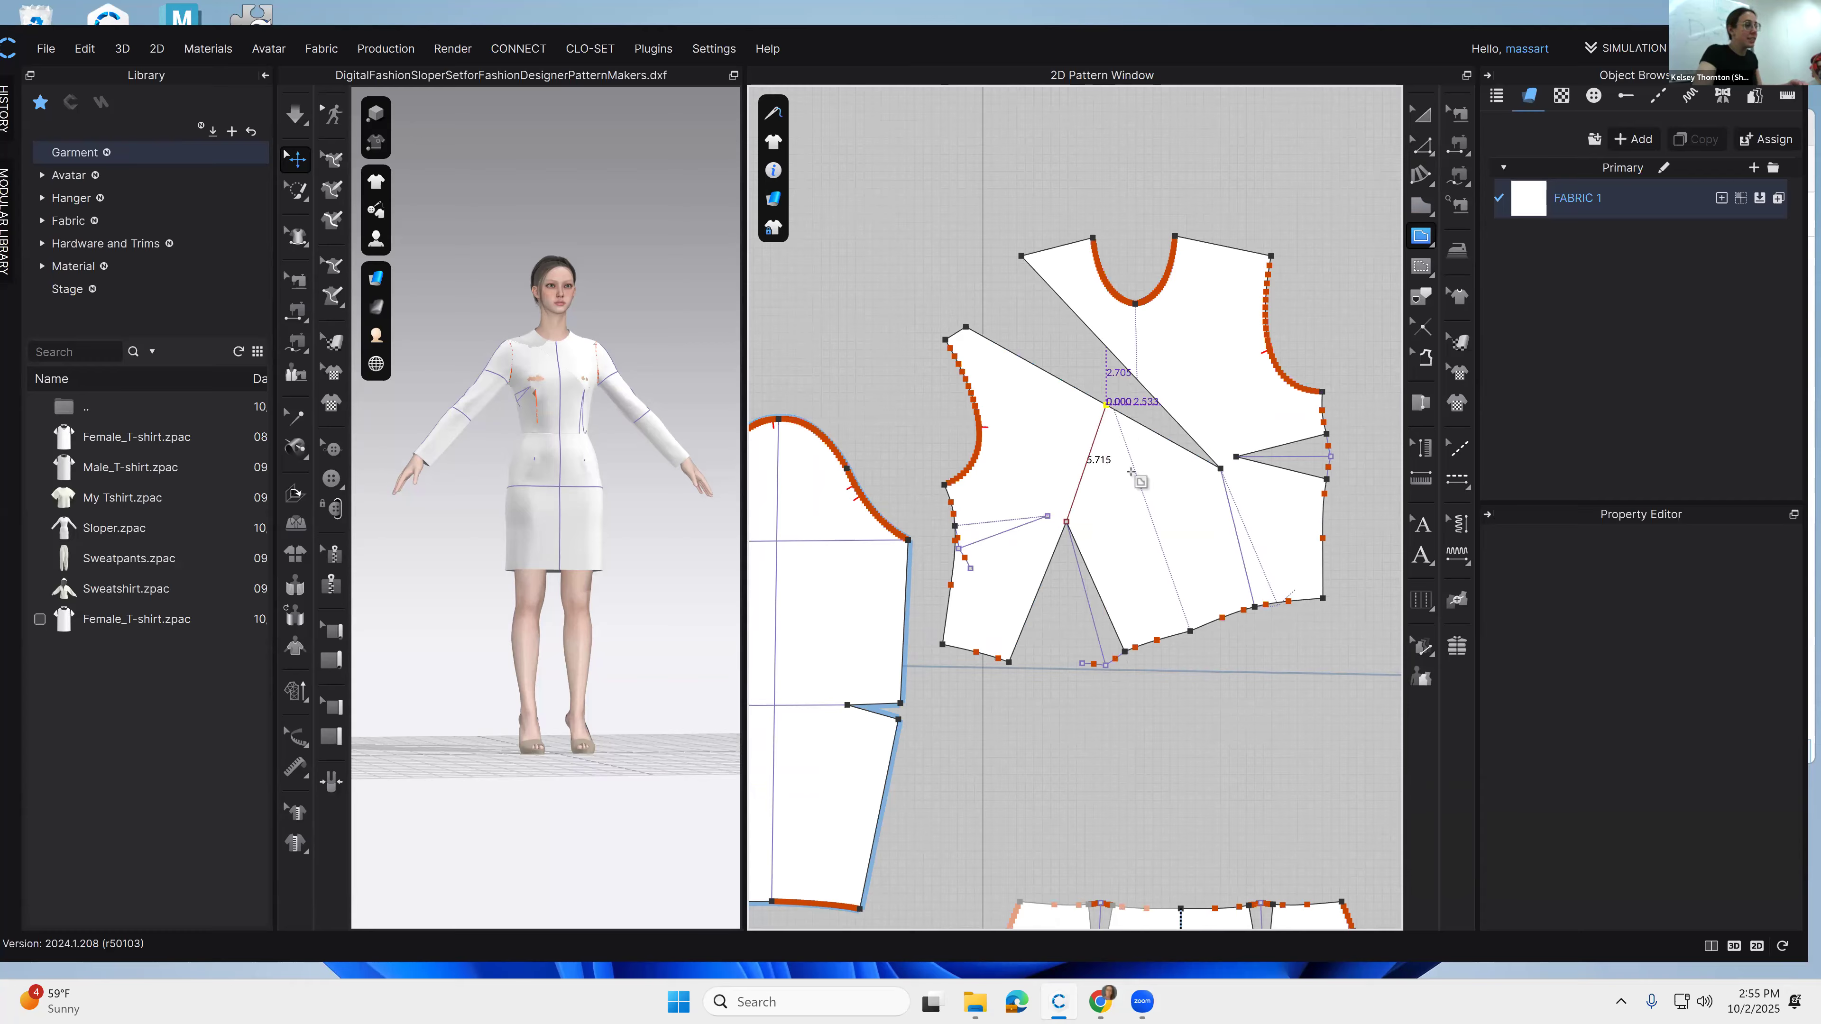
{"action": "key", "text": "Return"}
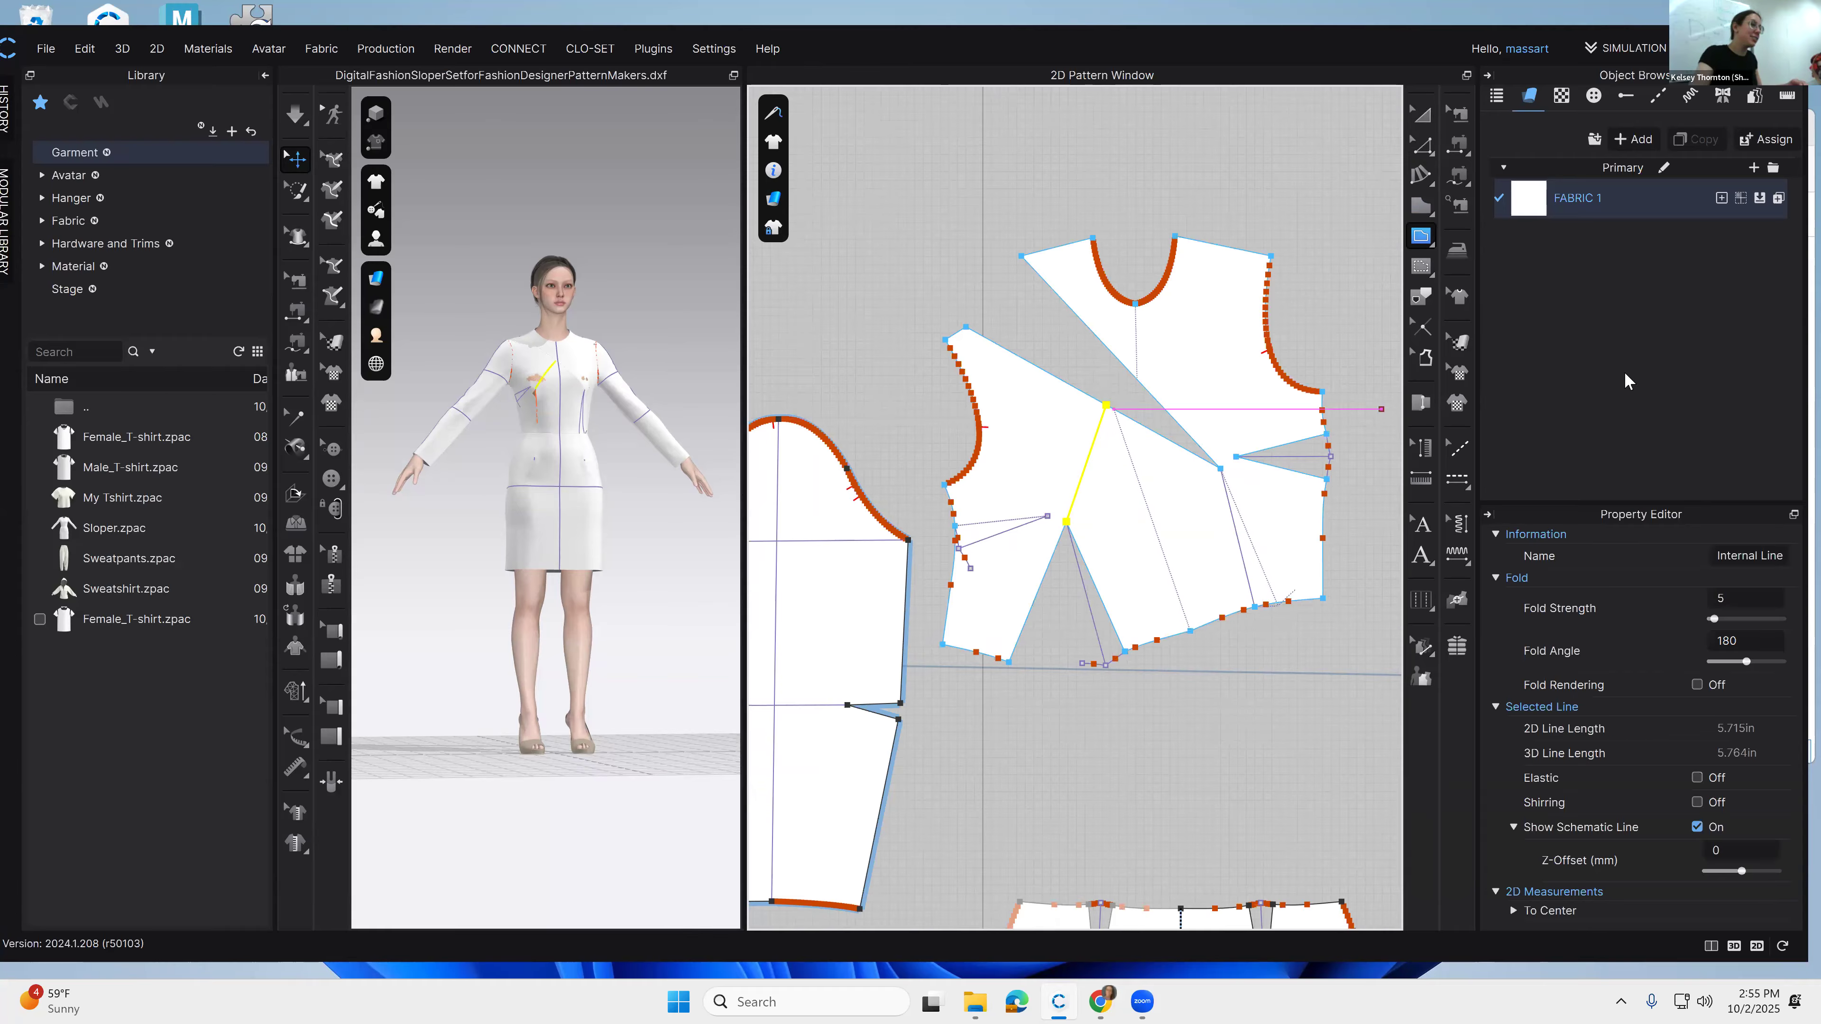
{"action": "key", "text": "a"}
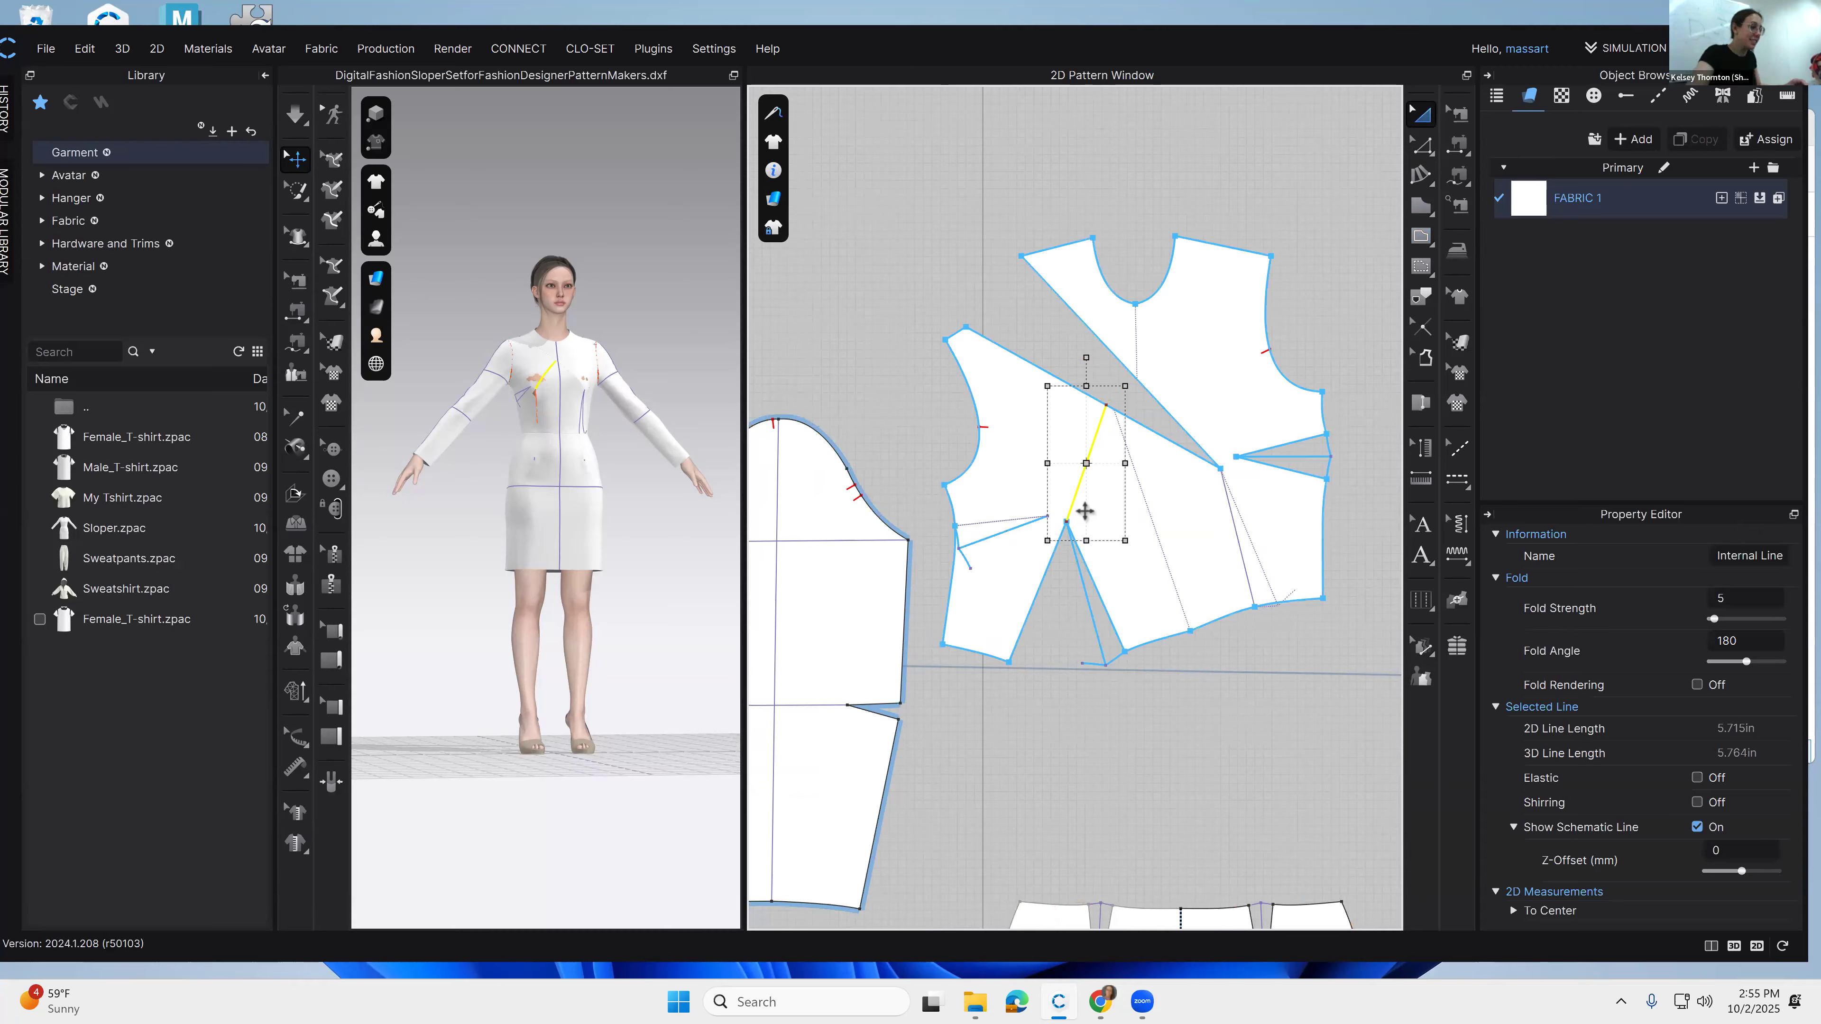
{"action": "right_click", "coordinate": [1075, 500]}
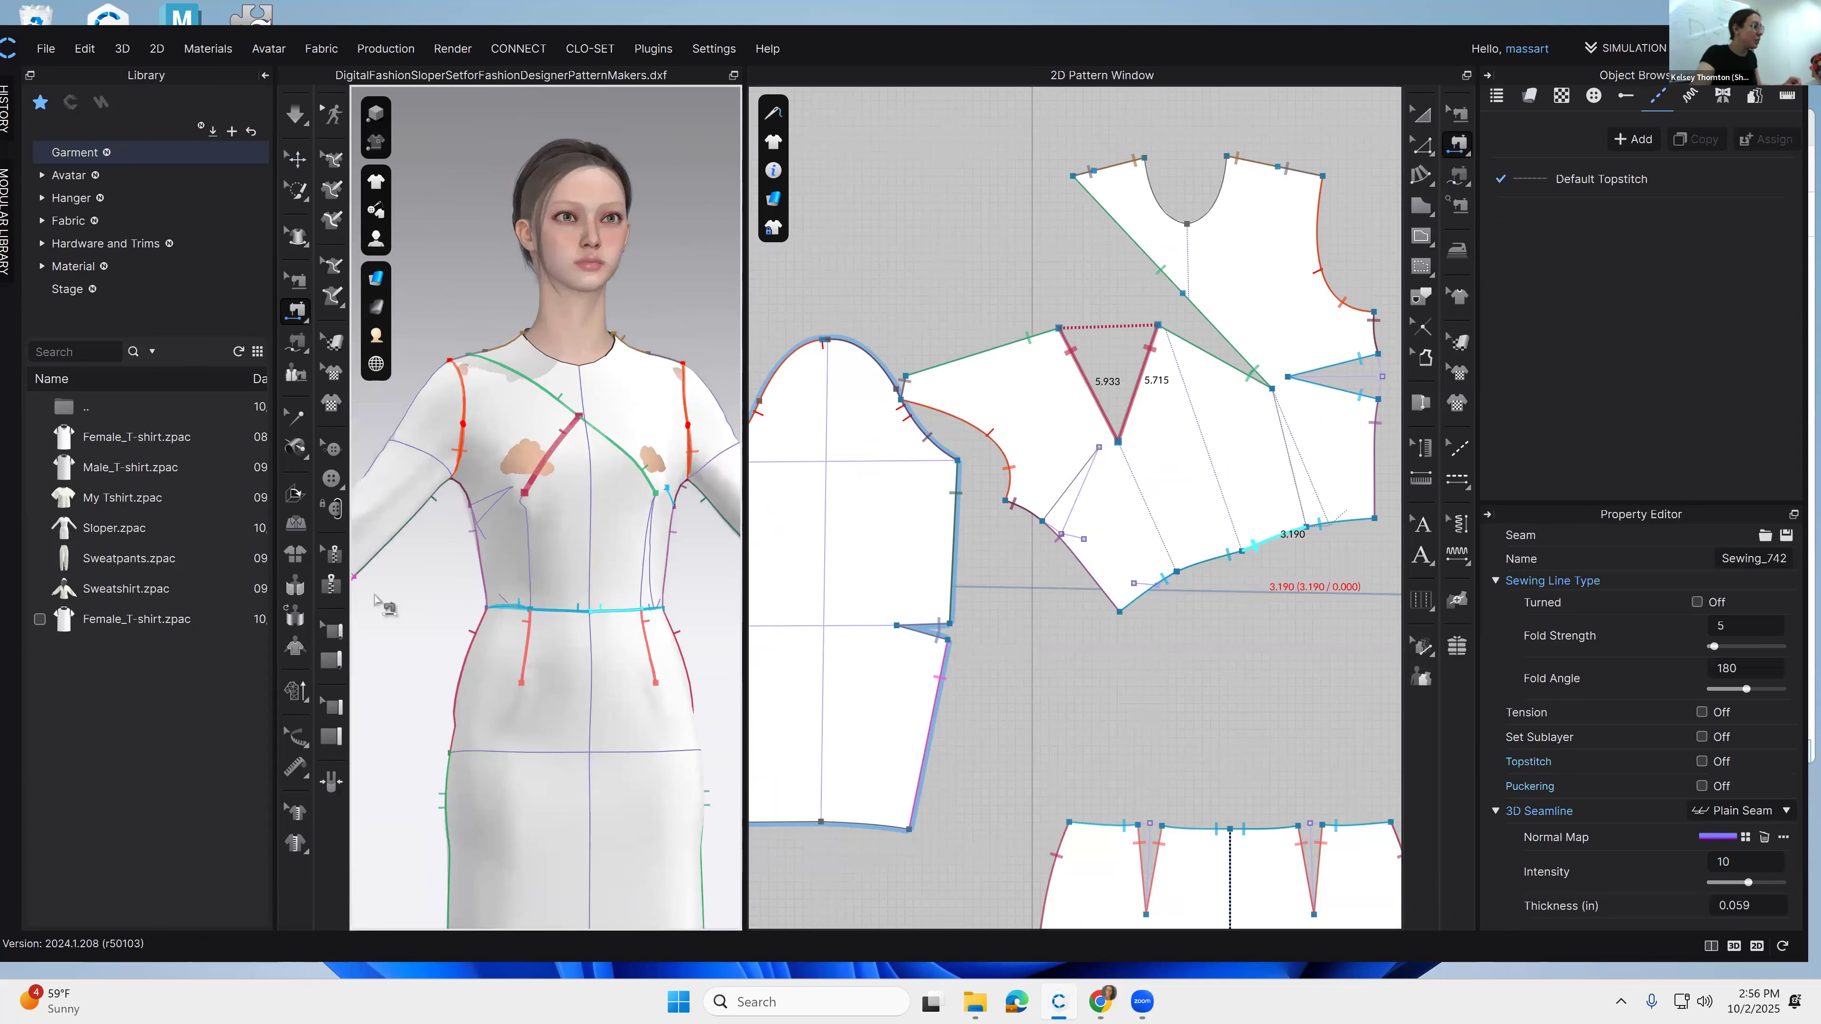
Step: Simulate the re-sewn front bodice on the avatar in a widened 3D window and hide the internal lines on the garment
{"action": "left_click", "coordinate": [295, 114]}
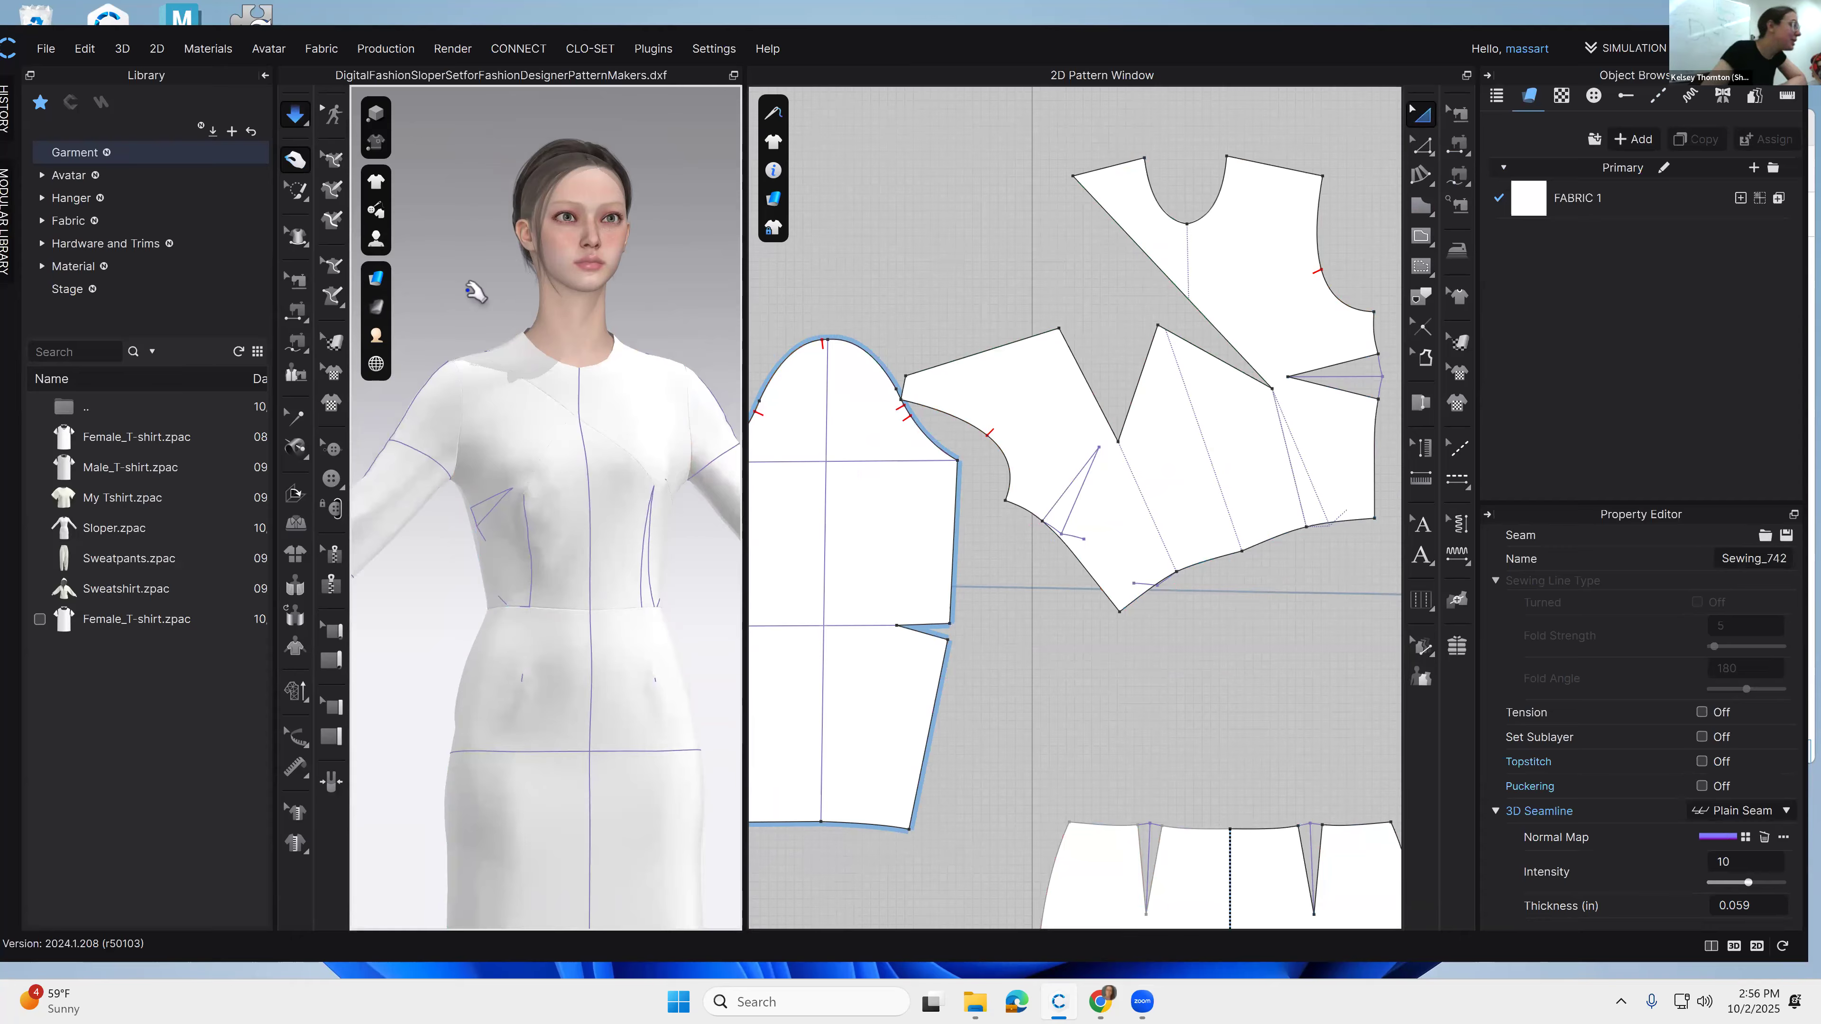
{"action": "scroll", "coordinate": [581, 466], "scroll_direction": "up", "scroll_amount": 5}
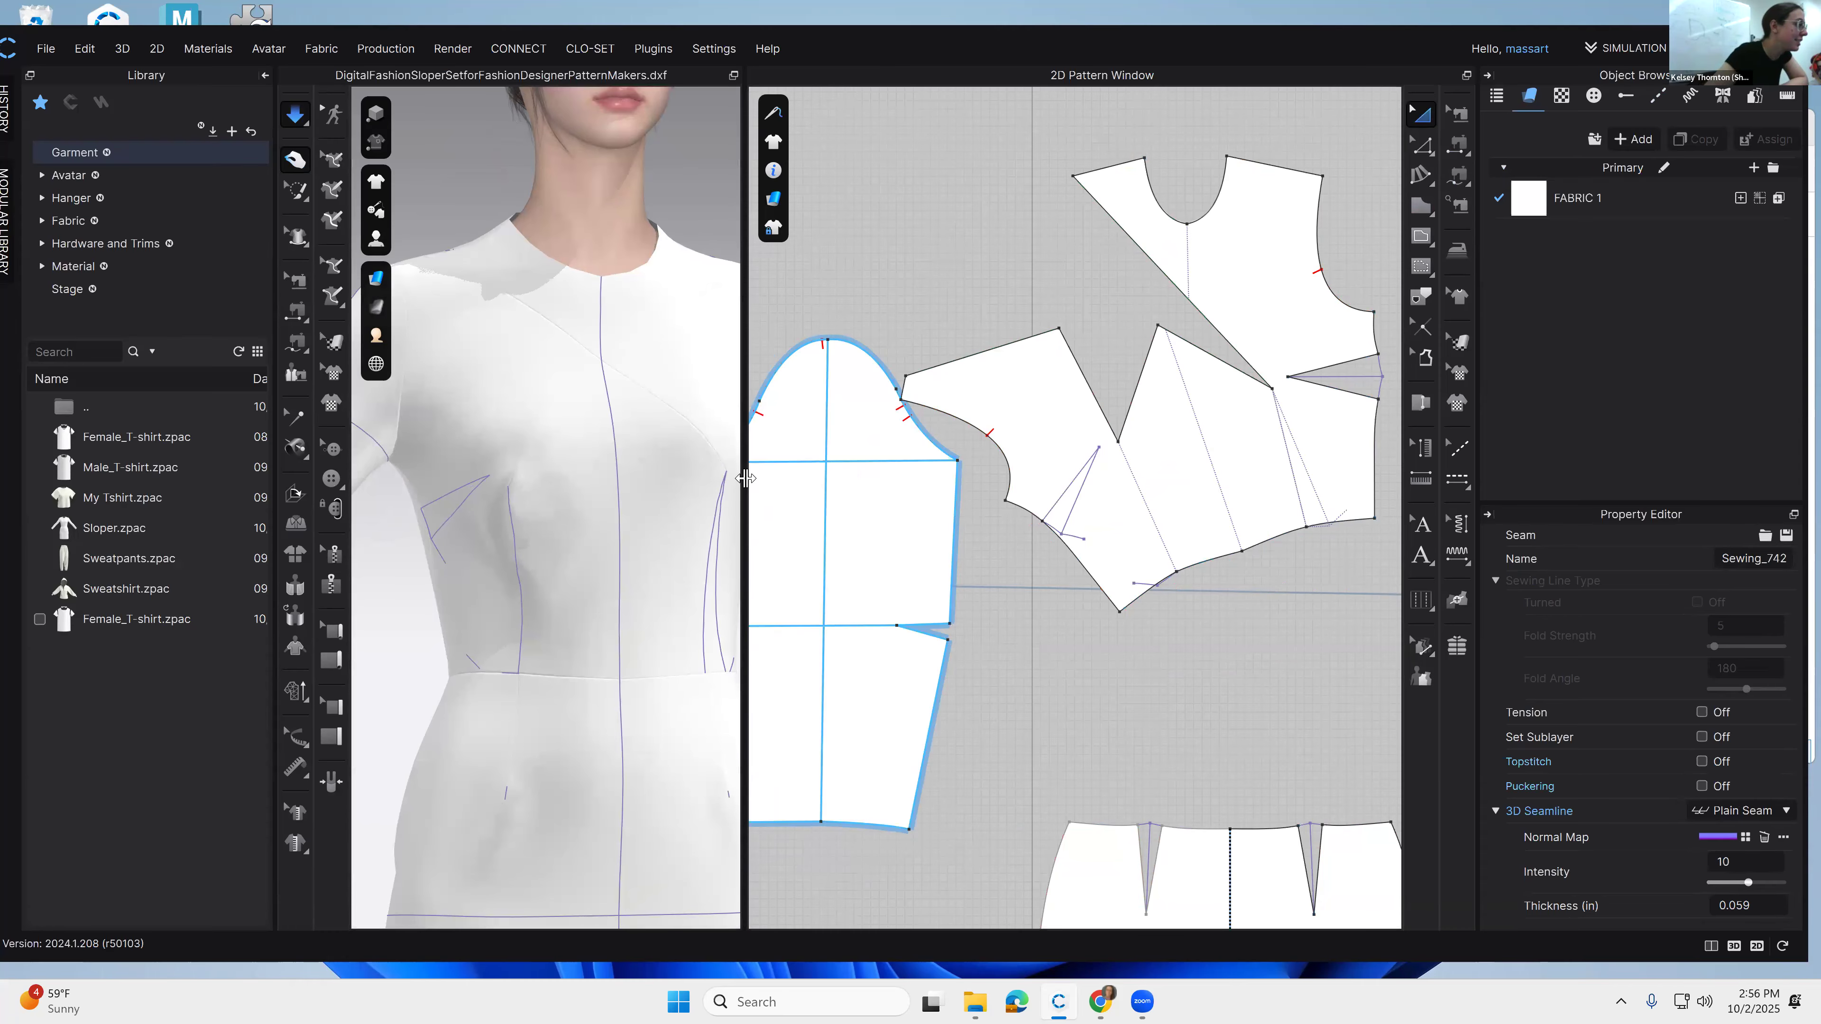
{"action": "left_click_drag", "start_coordinate": [743, 474], "coordinate": [1053, 475]}
{"action": "right_click_drag", "start_coordinate": [717, 502], "coordinate": [760, 524]}
{"action": "mouse_move", "coordinate": [380, 182]}
{"action": "left_click", "coordinate": [490, 331]}
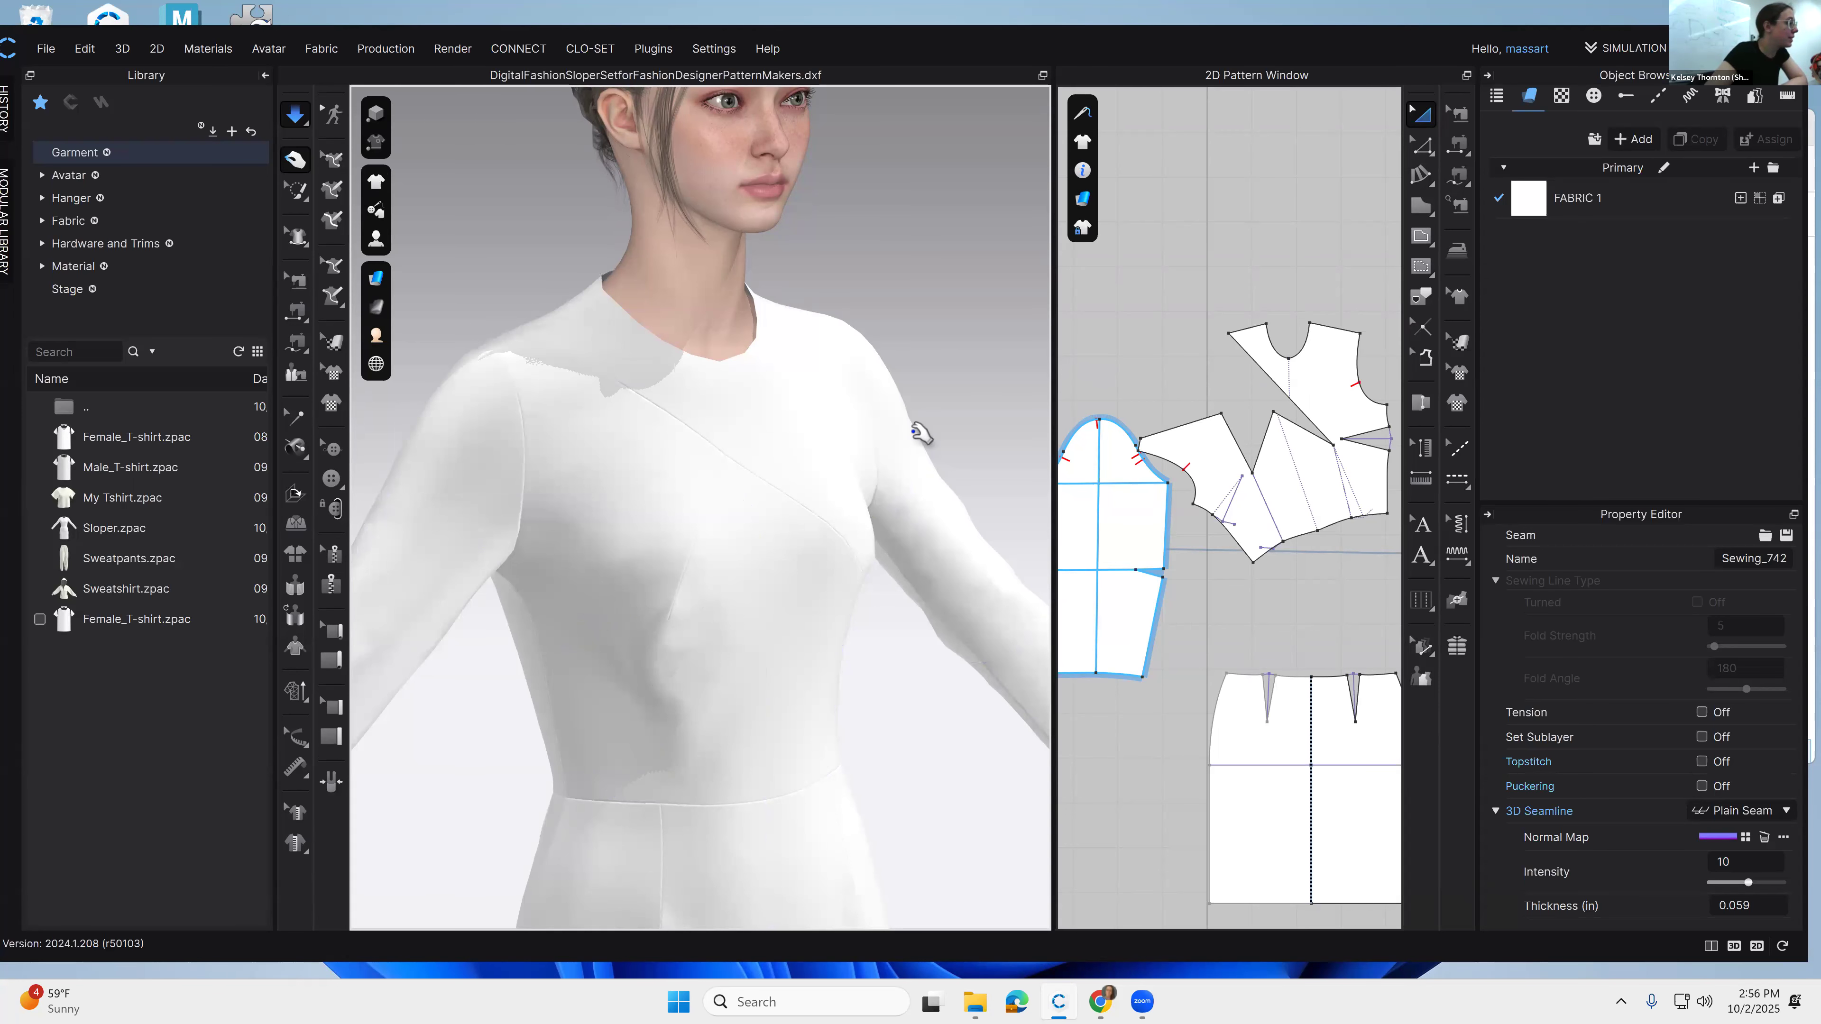
{"action": "right_click_drag", "start_coordinate": [861, 602], "coordinate": [856, 496]}
{"action": "middle_click_drag", "start_coordinate": [856, 496], "coordinate": [858, 398]}
{"action": "right_click_drag", "start_coordinate": [876, 549], "coordinate": [794, 572]}
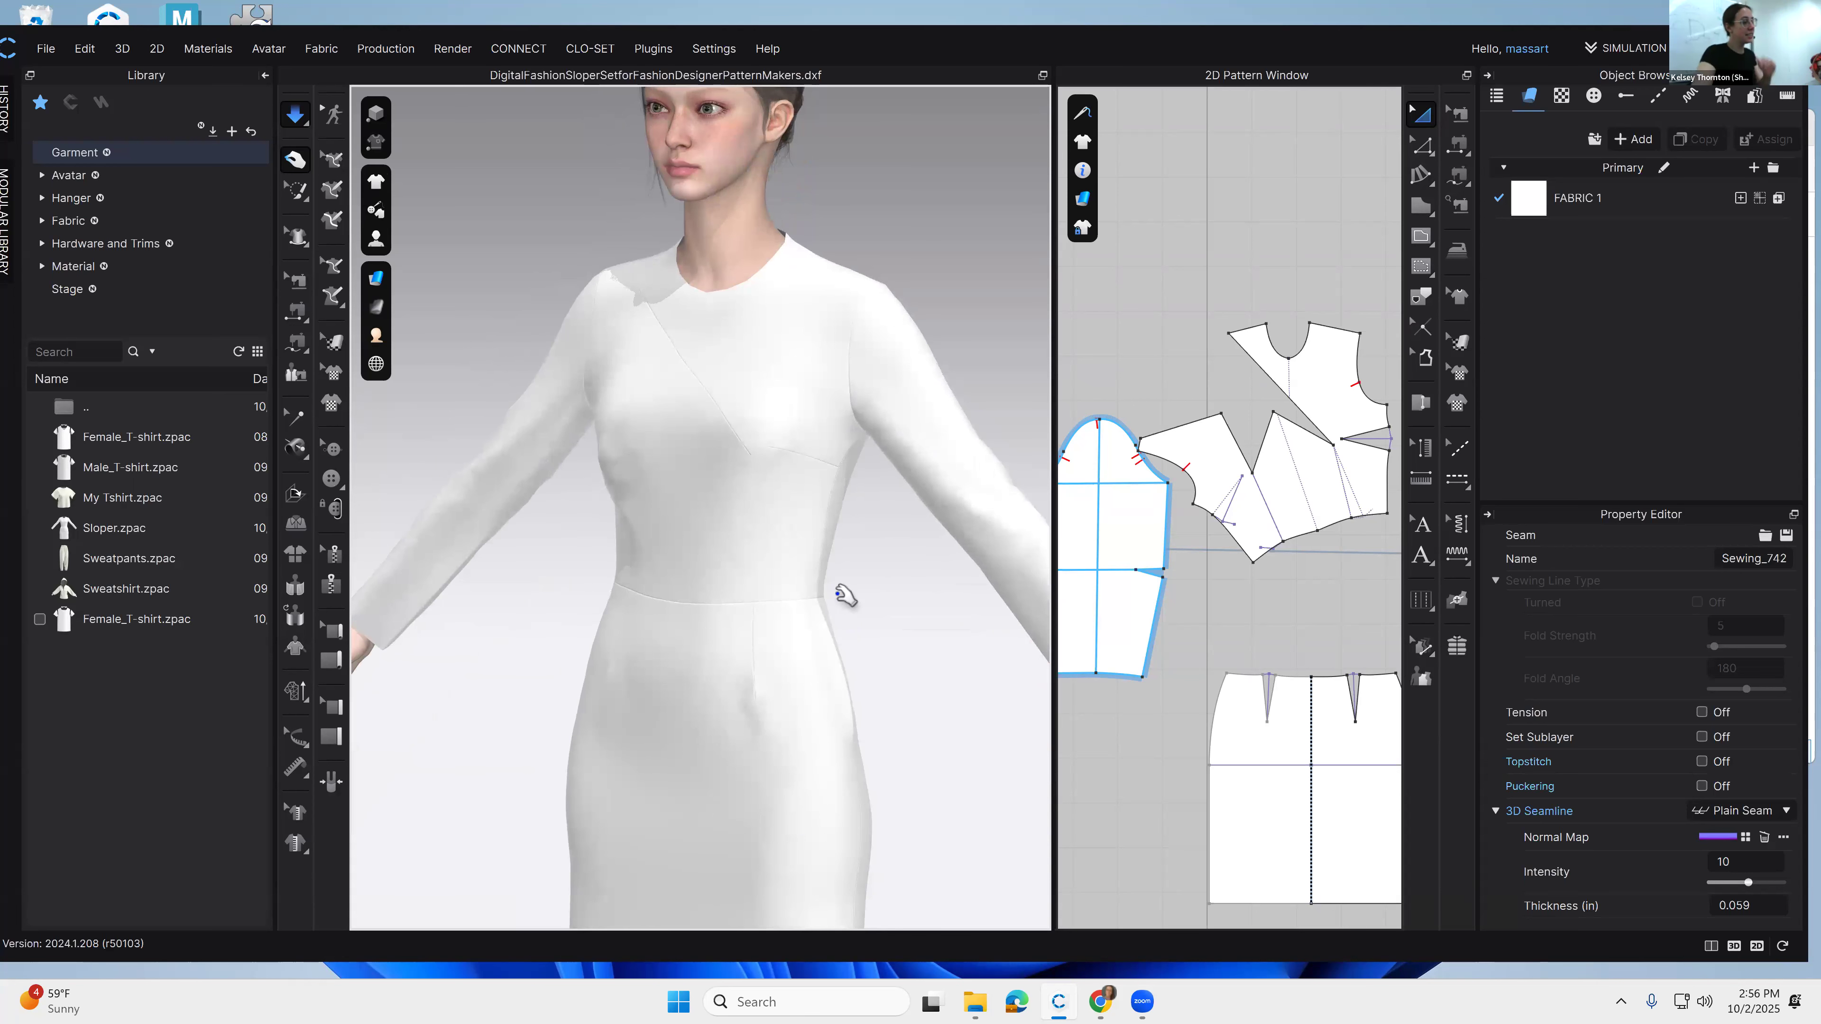
Step: Narrow the 3D window and move the reshaped front bodice pattern up so it sits centred above the front skirt
{"action": "right_click_drag", "start_coordinate": [1252, 548], "coordinate": [1242, 409]}
{"action": "left_click_drag", "start_coordinate": [959, 577], "coordinate": [820, 557]}
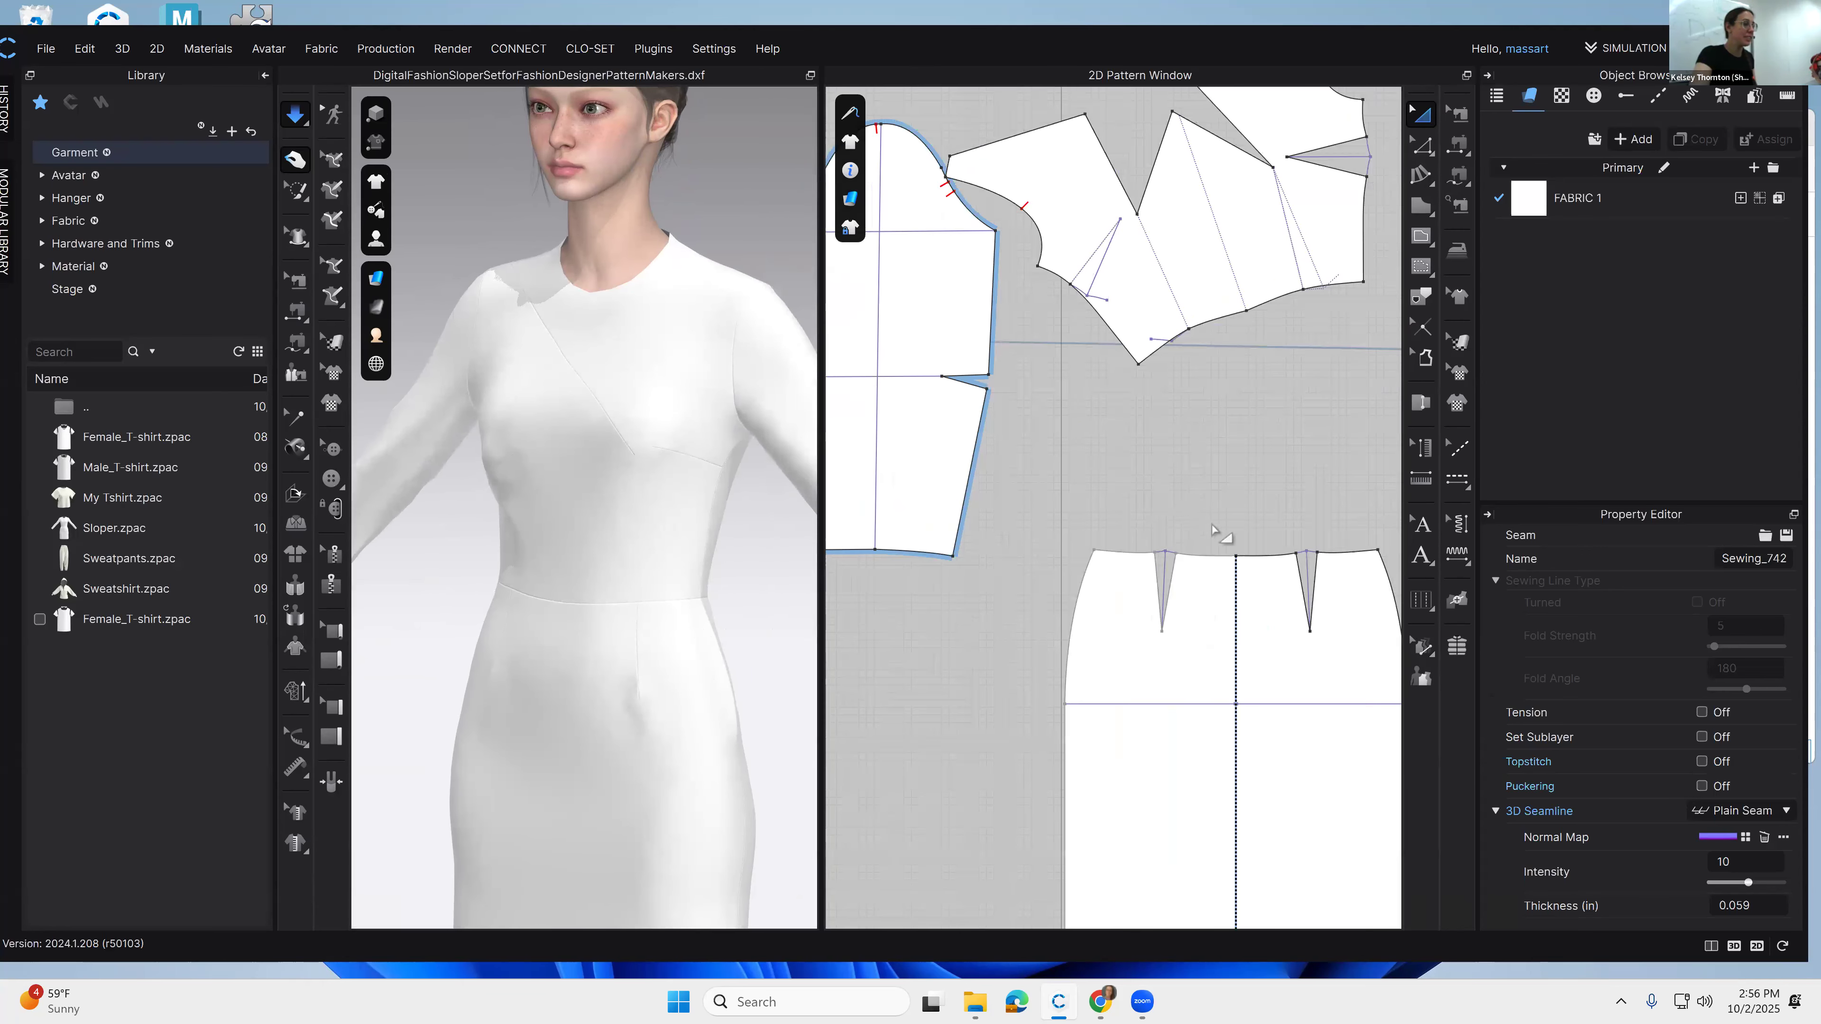
{"action": "scroll", "coordinate": [1212, 502], "scroll_direction": "down", "scroll_amount": 4}
{"action": "left_click_drag", "start_coordinate": [1187, 309], "coordinate": [1198, 583]}
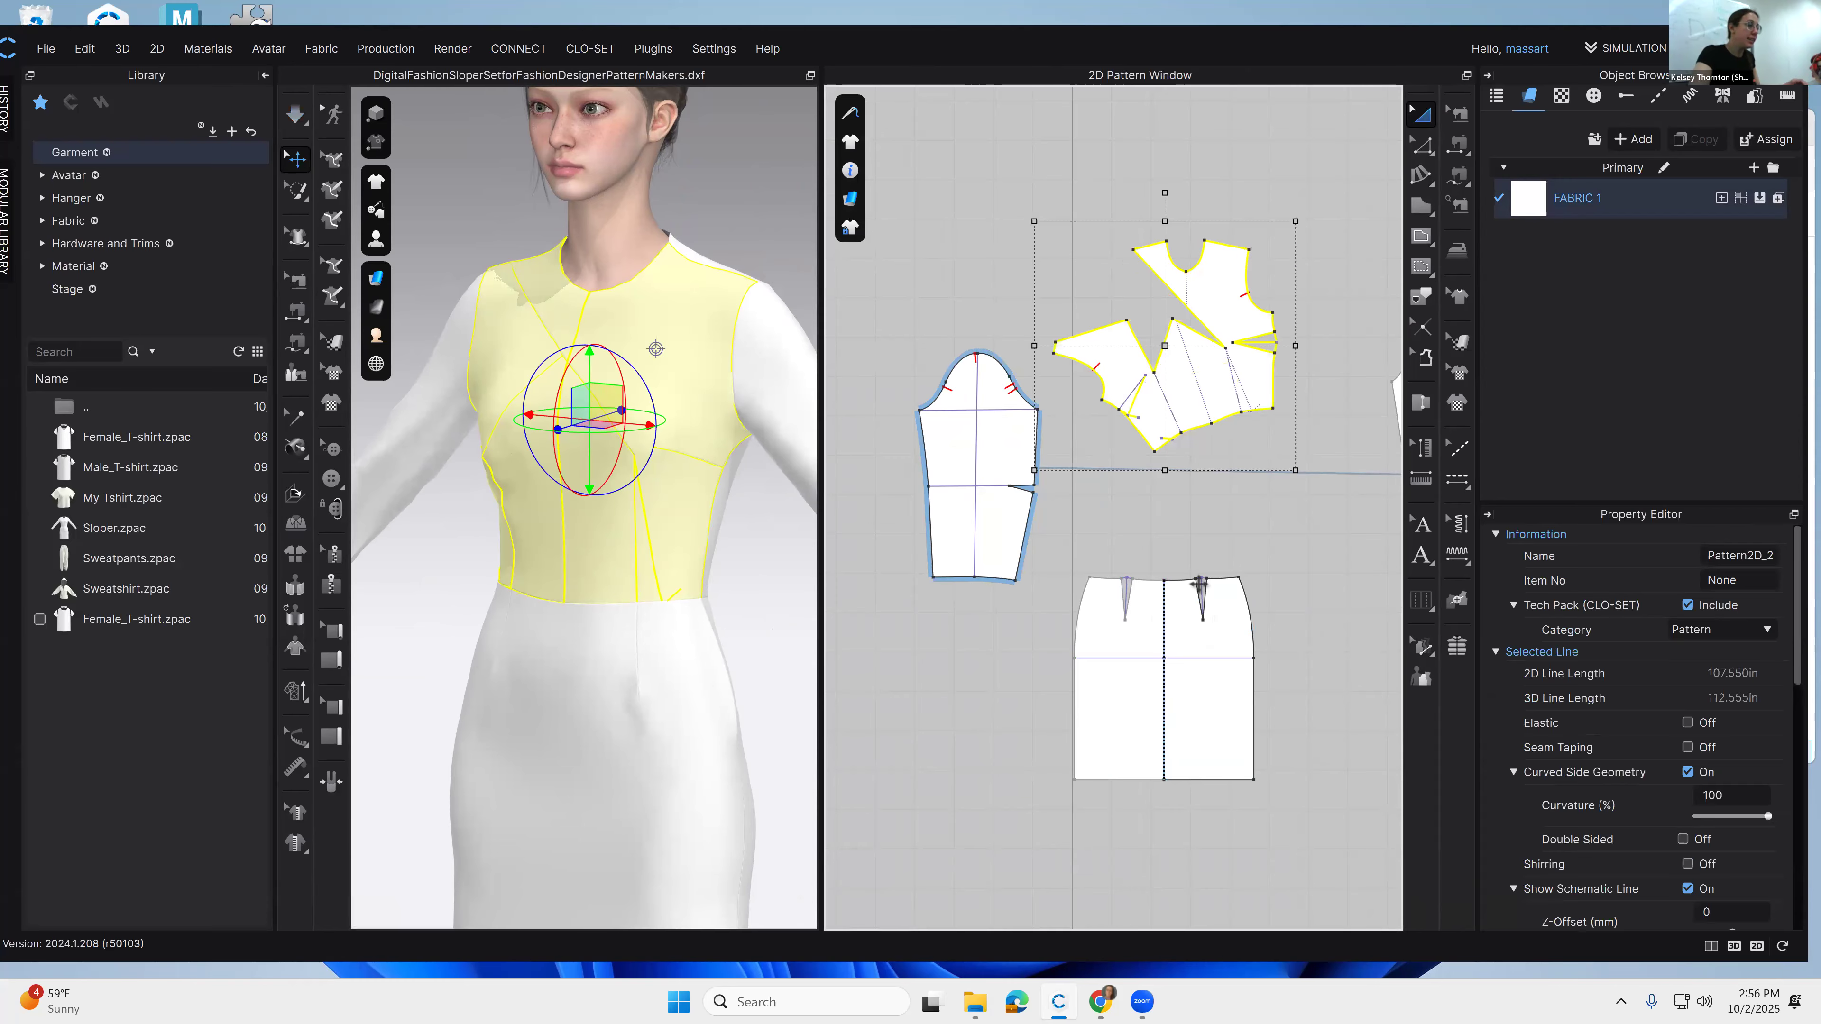
{"action": "scroll", "coordinate": [1198, 584], "scroll_direction": "down", "scroll_amount": 1}
{"action": "middle_click_drag", "start_coordinate": [1198, 583], "coordinate": [1178, 506]}
{"action": "middle_click_drag", "start_coordinate": [484, 692], "coordinate": [500, 468]}
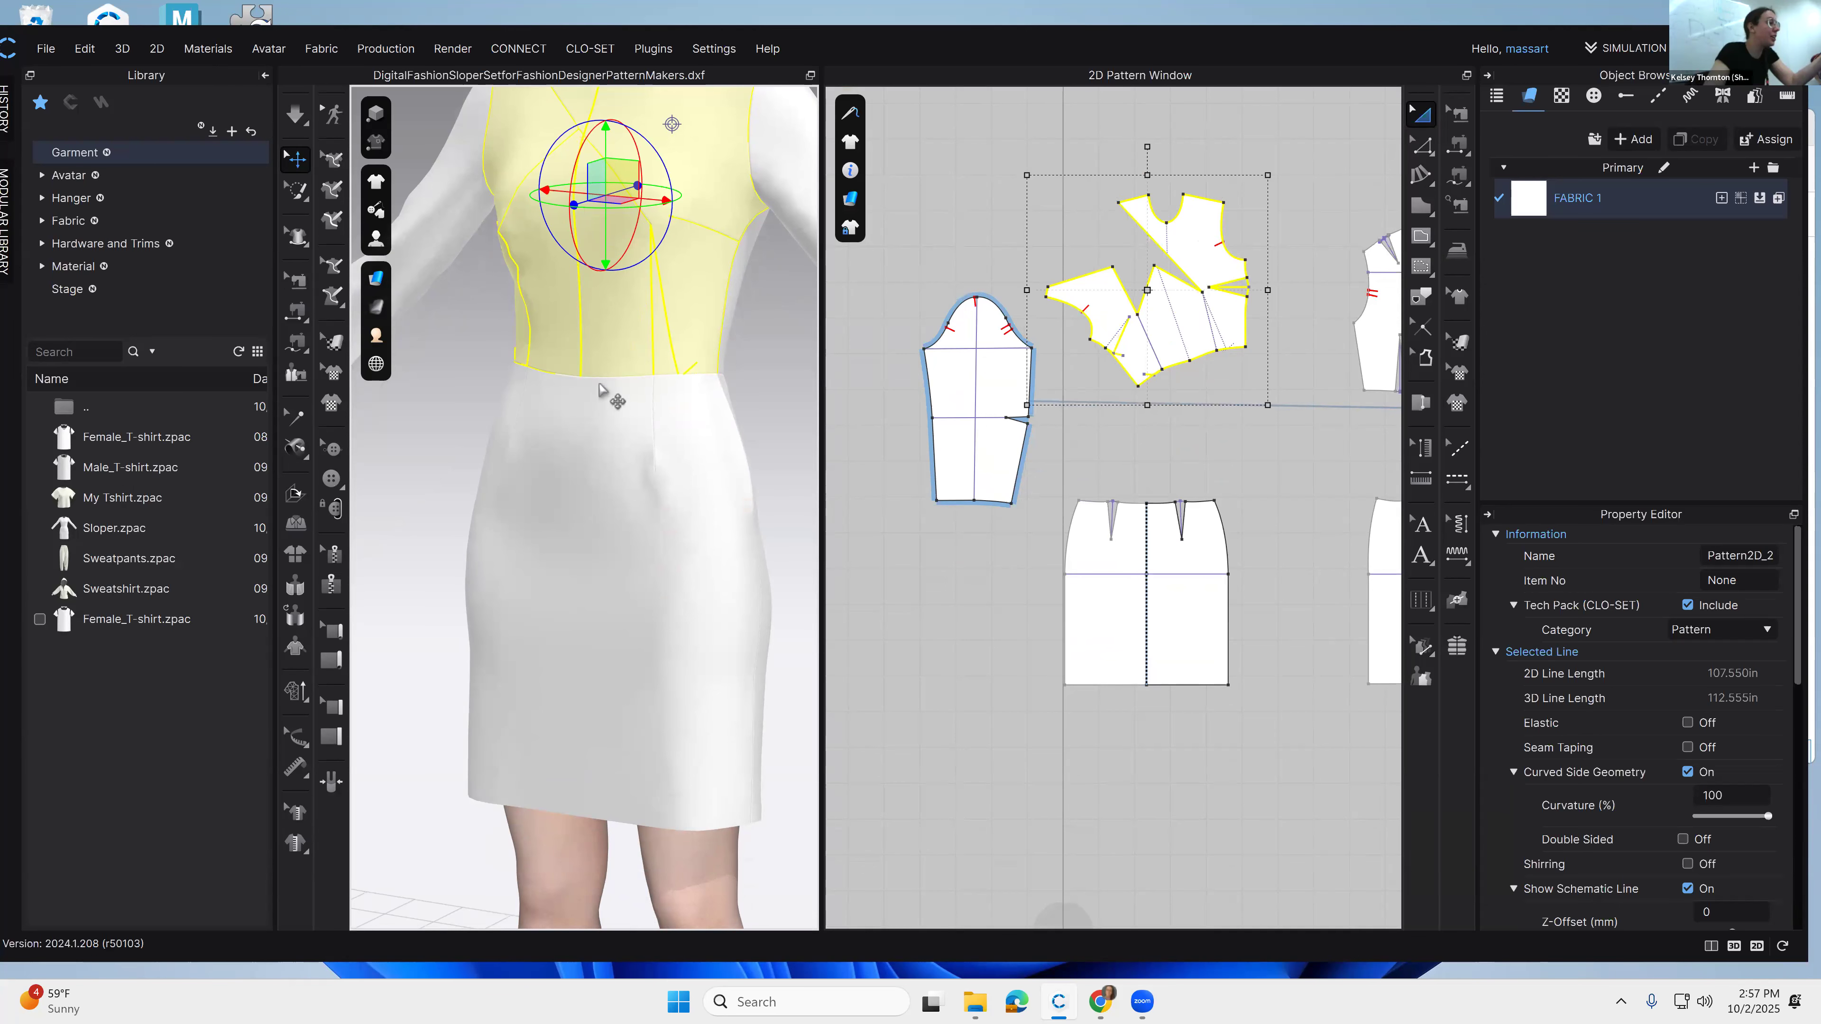
Step: Reopen the original Sloper.zpac garment from the library
{"action": "mouse_move", "coordinate": [97, 533]}
{"action": "double_click", "coordinate": [96, 529]}
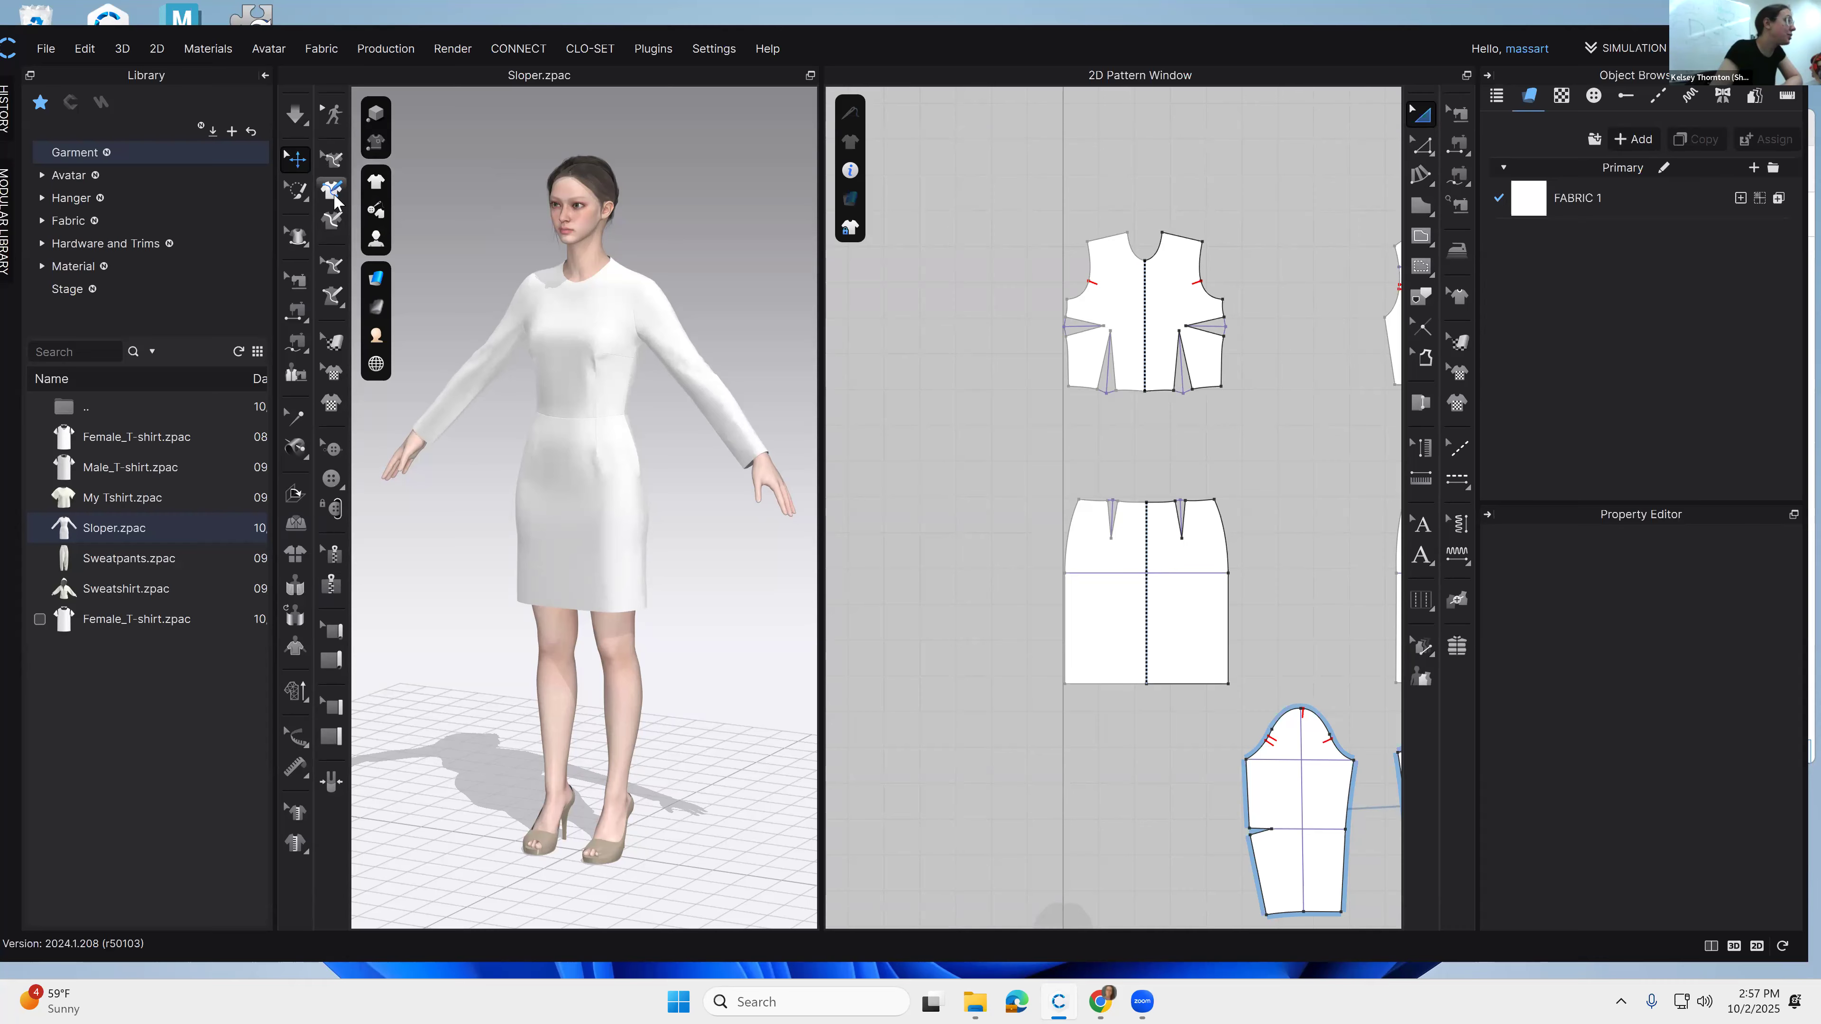
Step: Start a 3D pen line on the garment, running diagonally from the avatar's right shoulder across the front bodice to the left waist
{"action": "left_click_drag", "start_coordinate": [327, 223], "coordinate": [333, 195]}
{"action": "left_click", "coordinate": [332, 192]}
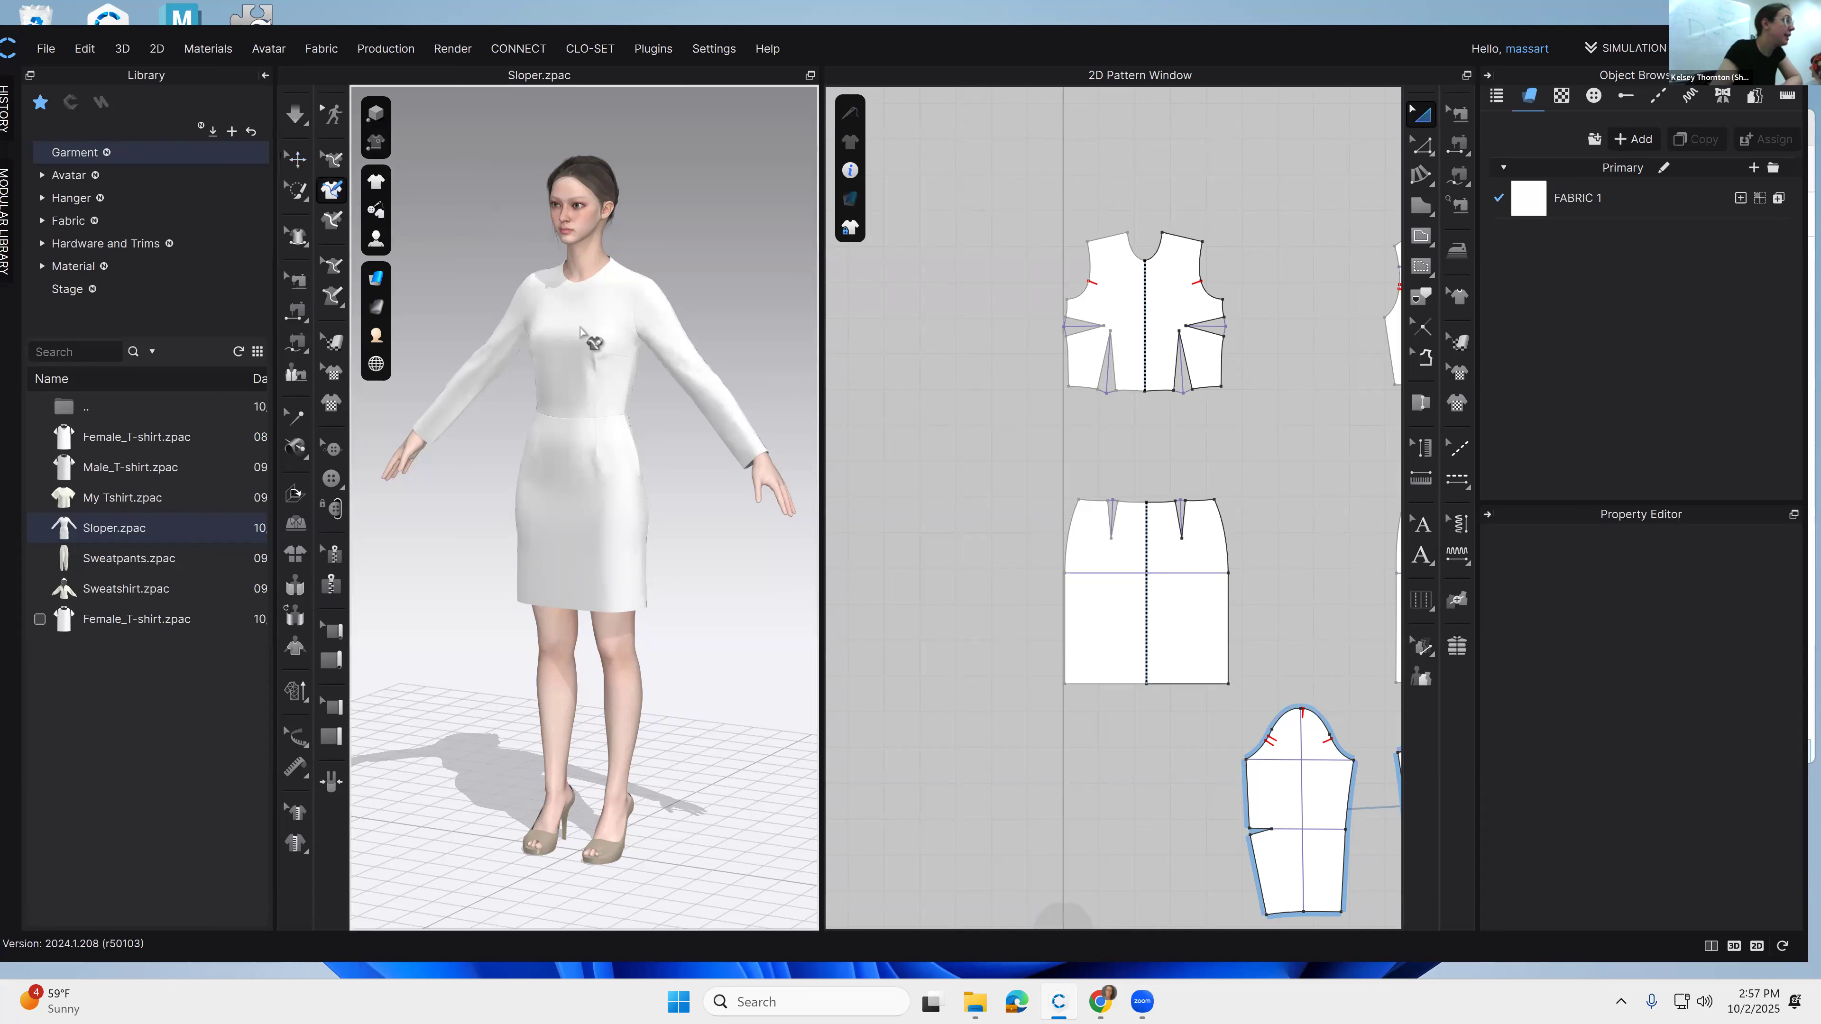
{"action": "right_click_drag", "start_coordinate": [543, 328], "coordinate": [573, 275]}
{"action": "scroll", "coordinate": [530, 230], "scroll_direction": "up", "scroll_amount": 5}
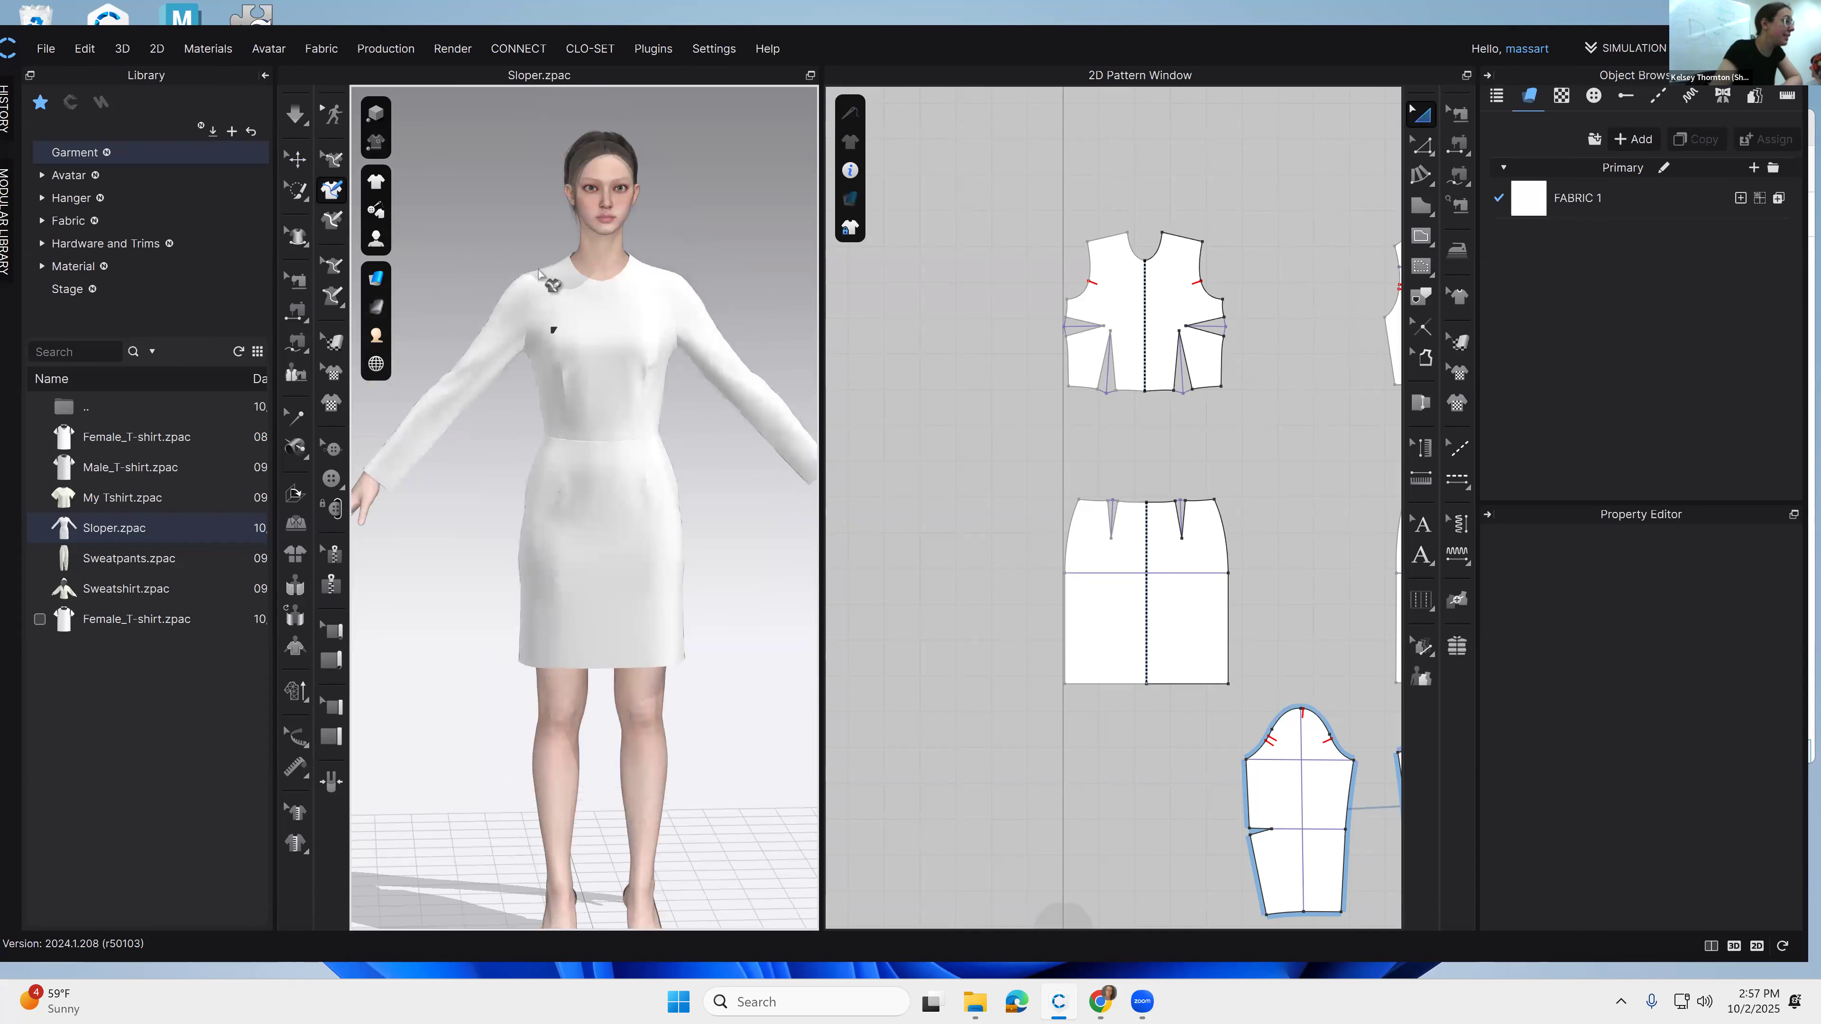
{"action": "left_click", "coordinate": [539, 264]}
{"action": "left_click", "coordinate": [566, 294]}
{"action": "left_click", "coordinate": [610, 345]}
{"action": "left_click", "coordinate": [651, 422]}
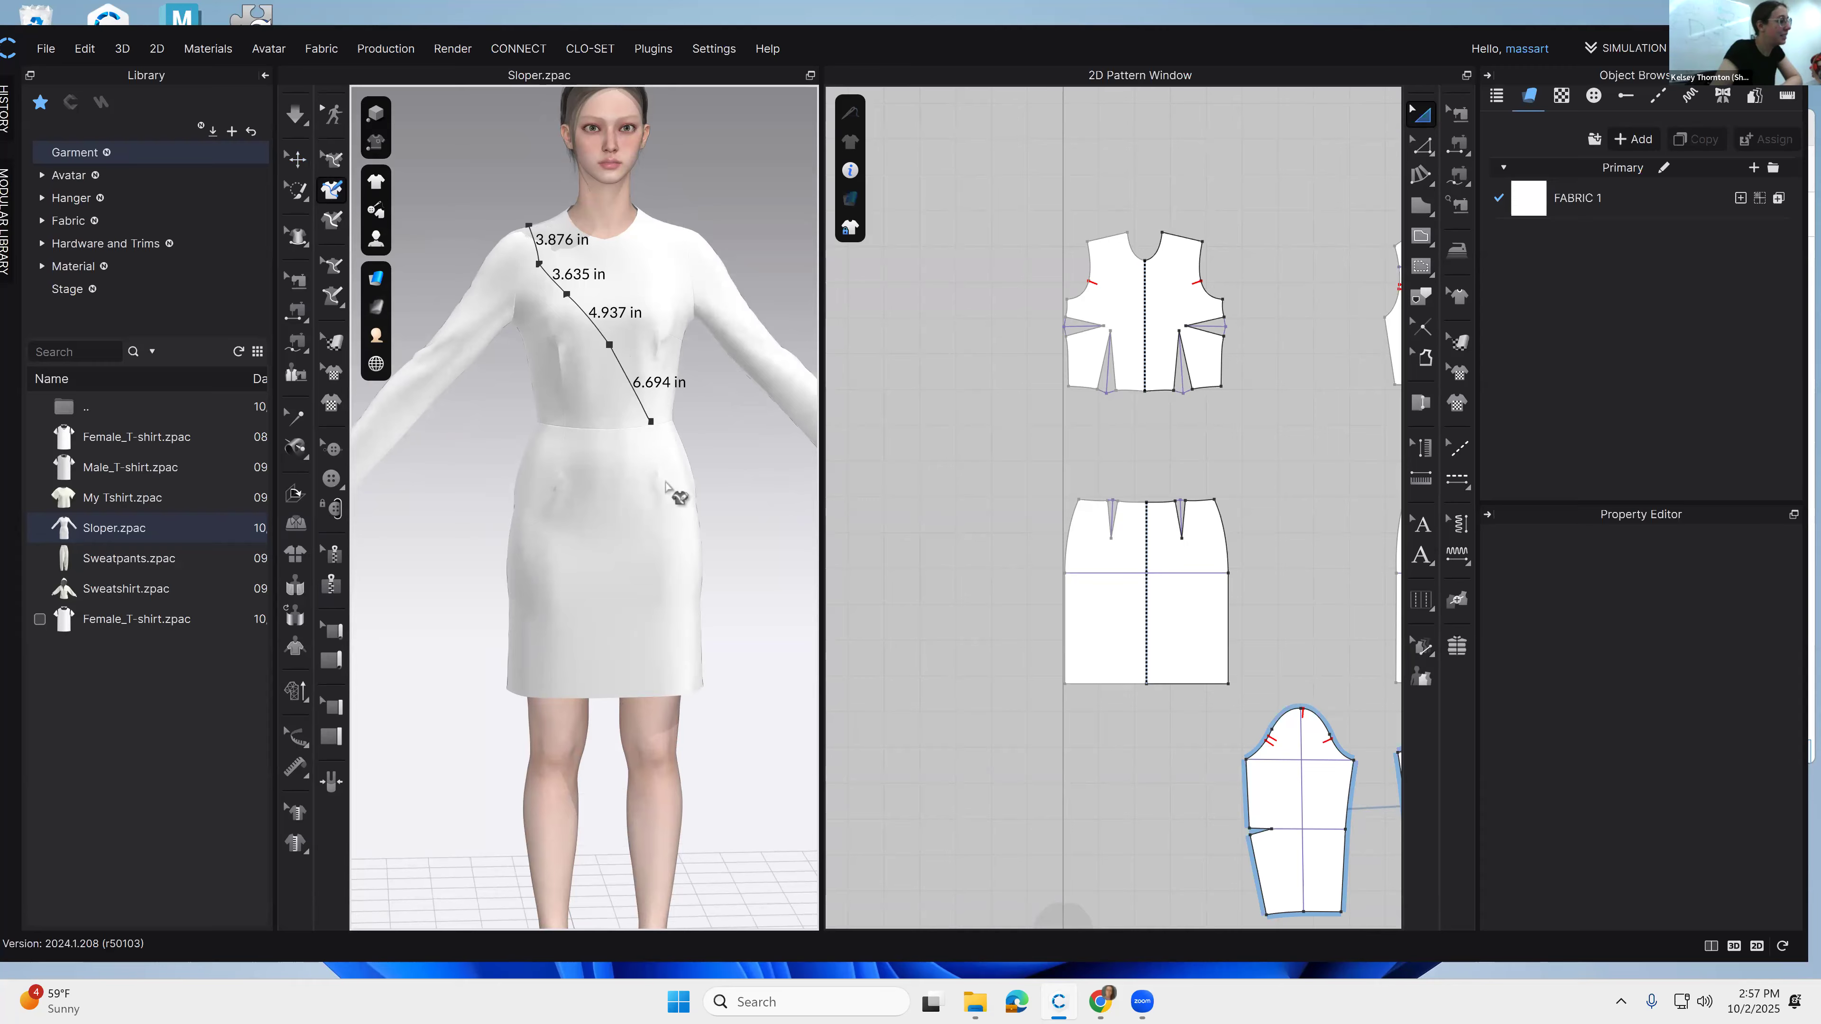
Step: Continue the 3D line from the waist over the avatar's left hip onto the back skirt, replacing the misplaced point on the front skirt
{"action": "left_click", "coordinate": [689, 520]}
{"action": "right_click_drag", "start_coordinate": [690, 593], "coordinate": [604, 583]}
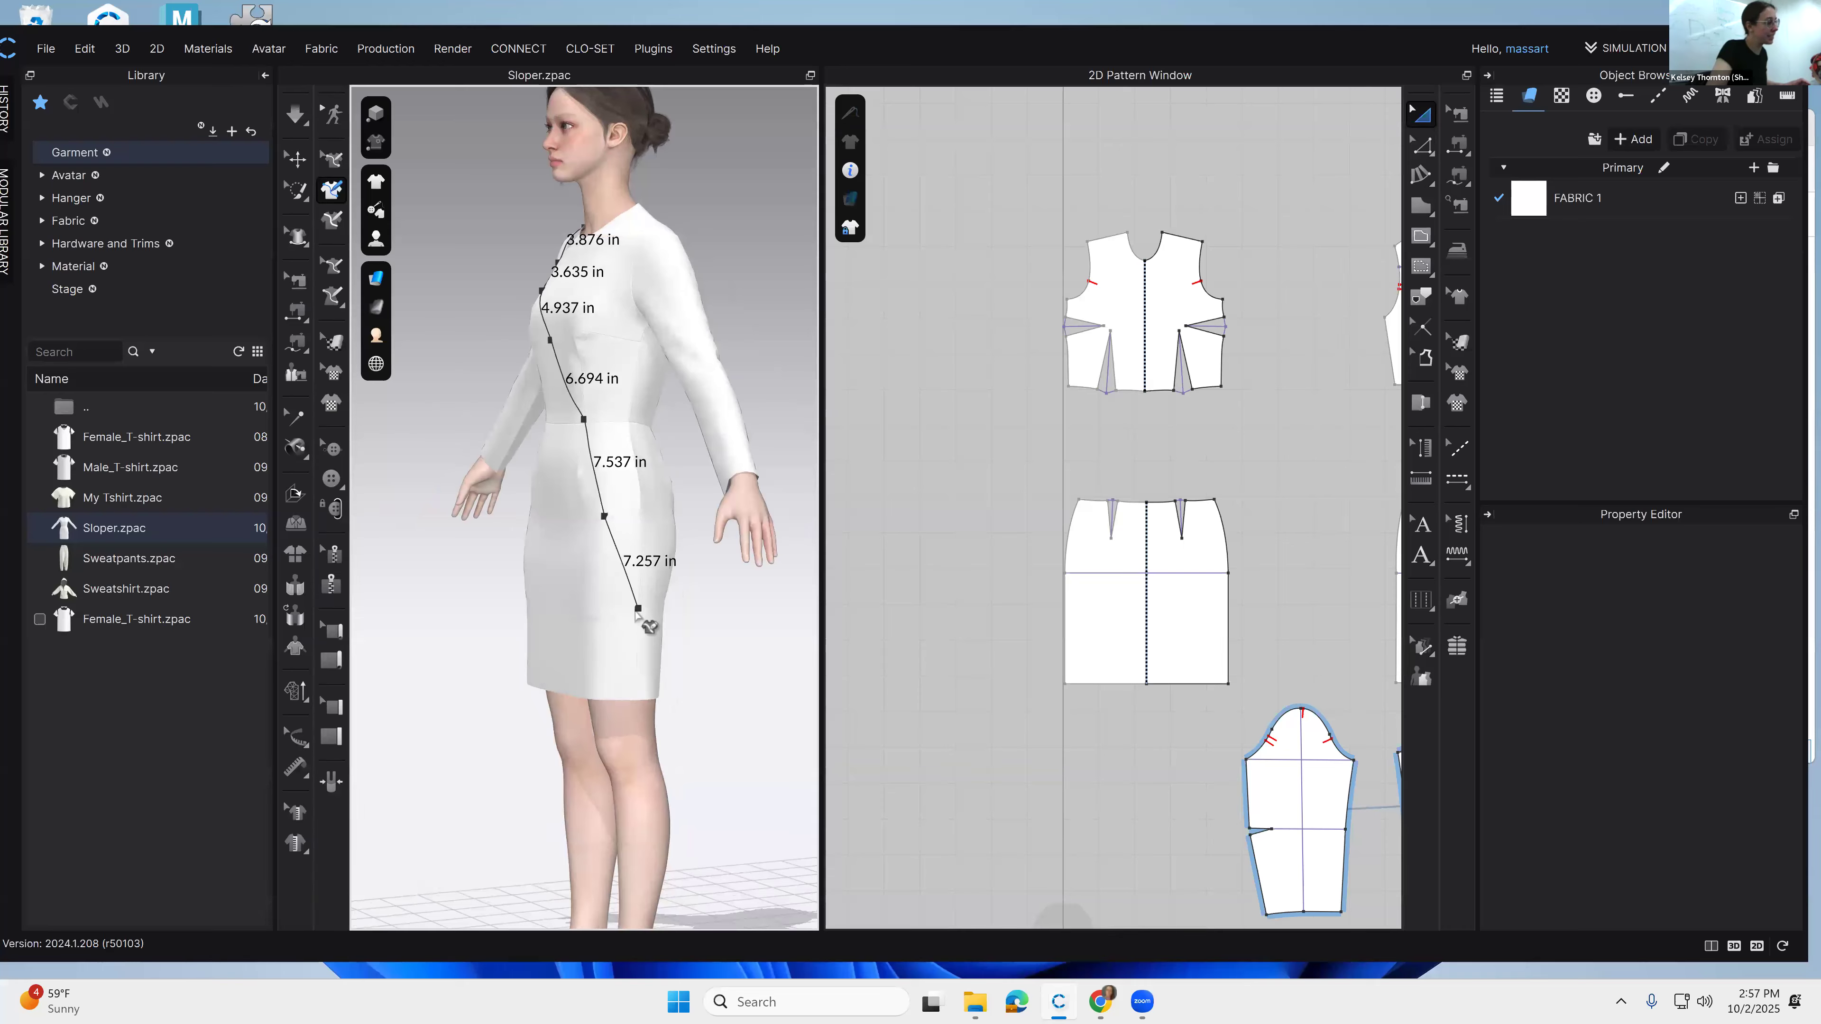
{"action": "key", "text": "ctrl+z"}
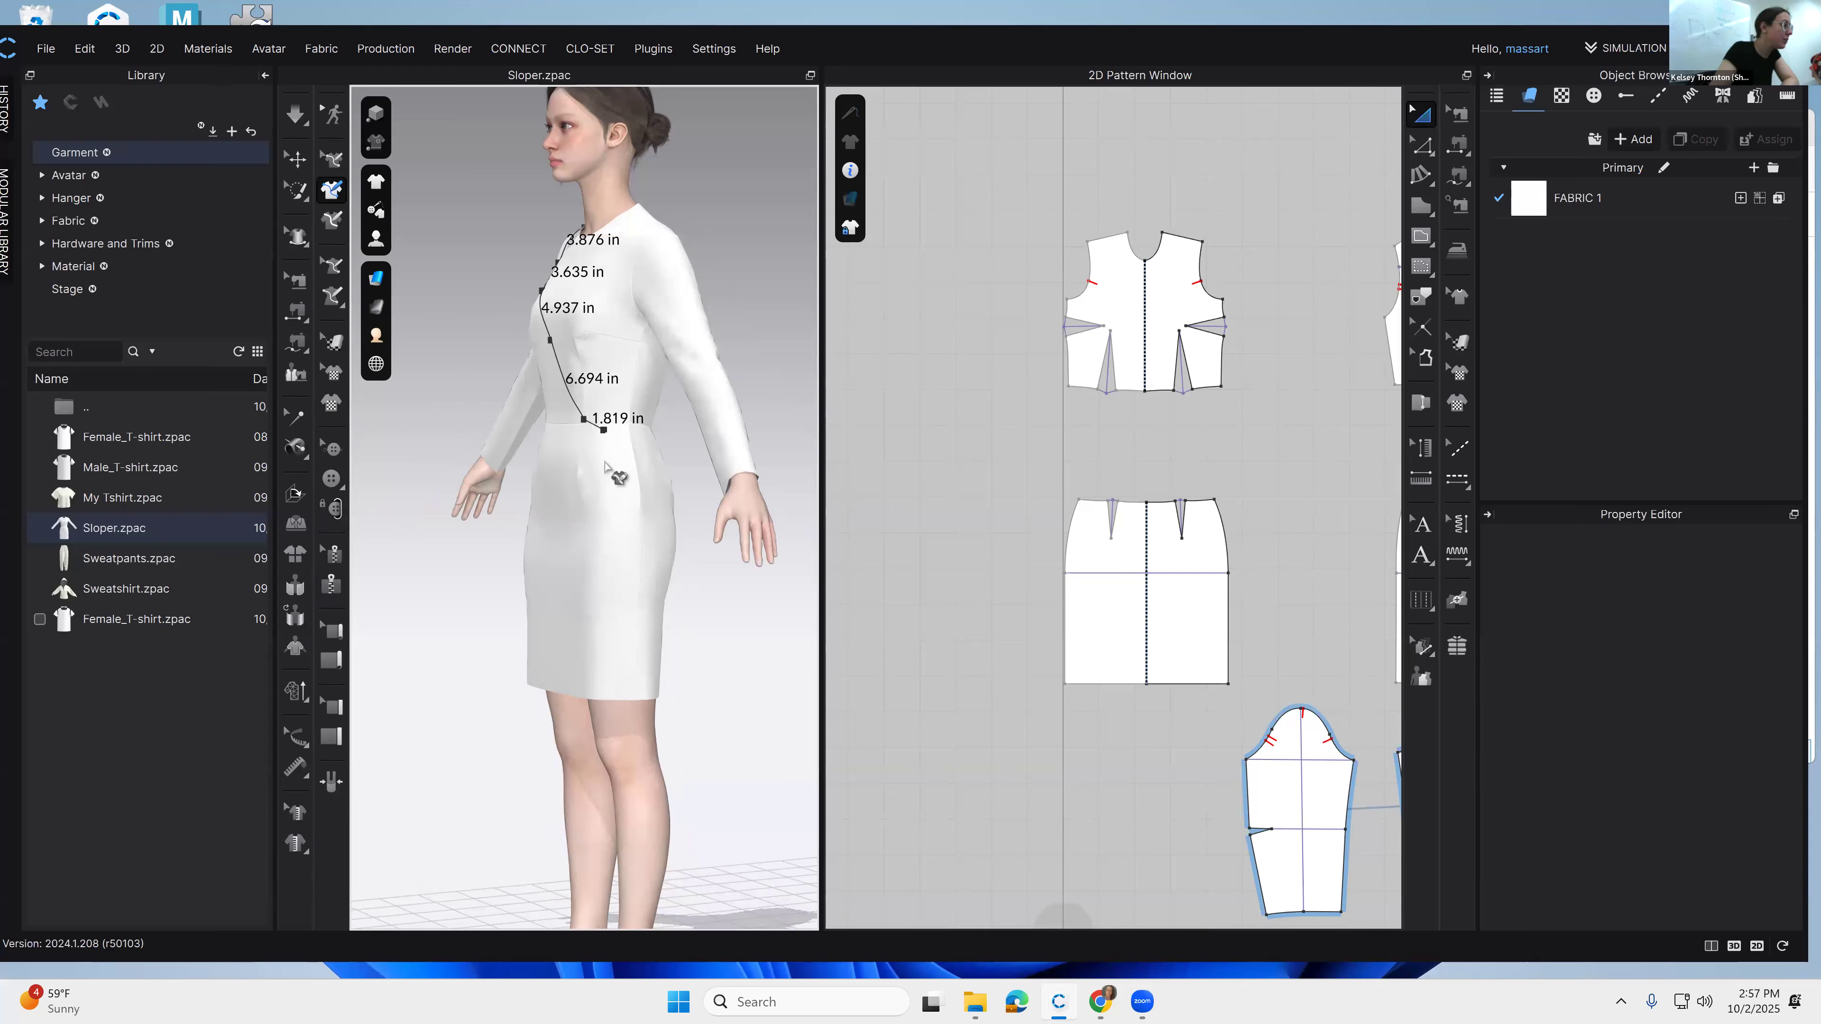
{"action": "left_click", "coordinate": [617, 480]}
{"action": "double_click", "coordinate": [643, 556]}
Step: Carry the 3D line across the back skirt and around the right side, and end it at the front skirt's hem
{"action": "right_click_drag", "start_coordinate": [557, 557], "coordinate": [469, 616]}
{"action": "left_click", "coordinate": [550, 543]}
{"action": "left_click", "coordinate": [600, 588]}
{"action": "left_click", "coordinate": [633, 612]}
{"action": "left_click", "coordinate": [560, 629]}
{"action": "left_click", "coordinate": [617, 652]}
{"action": "right_click_drag", "start_coordinate": [637, 656], "coordinate": [577, 656]}
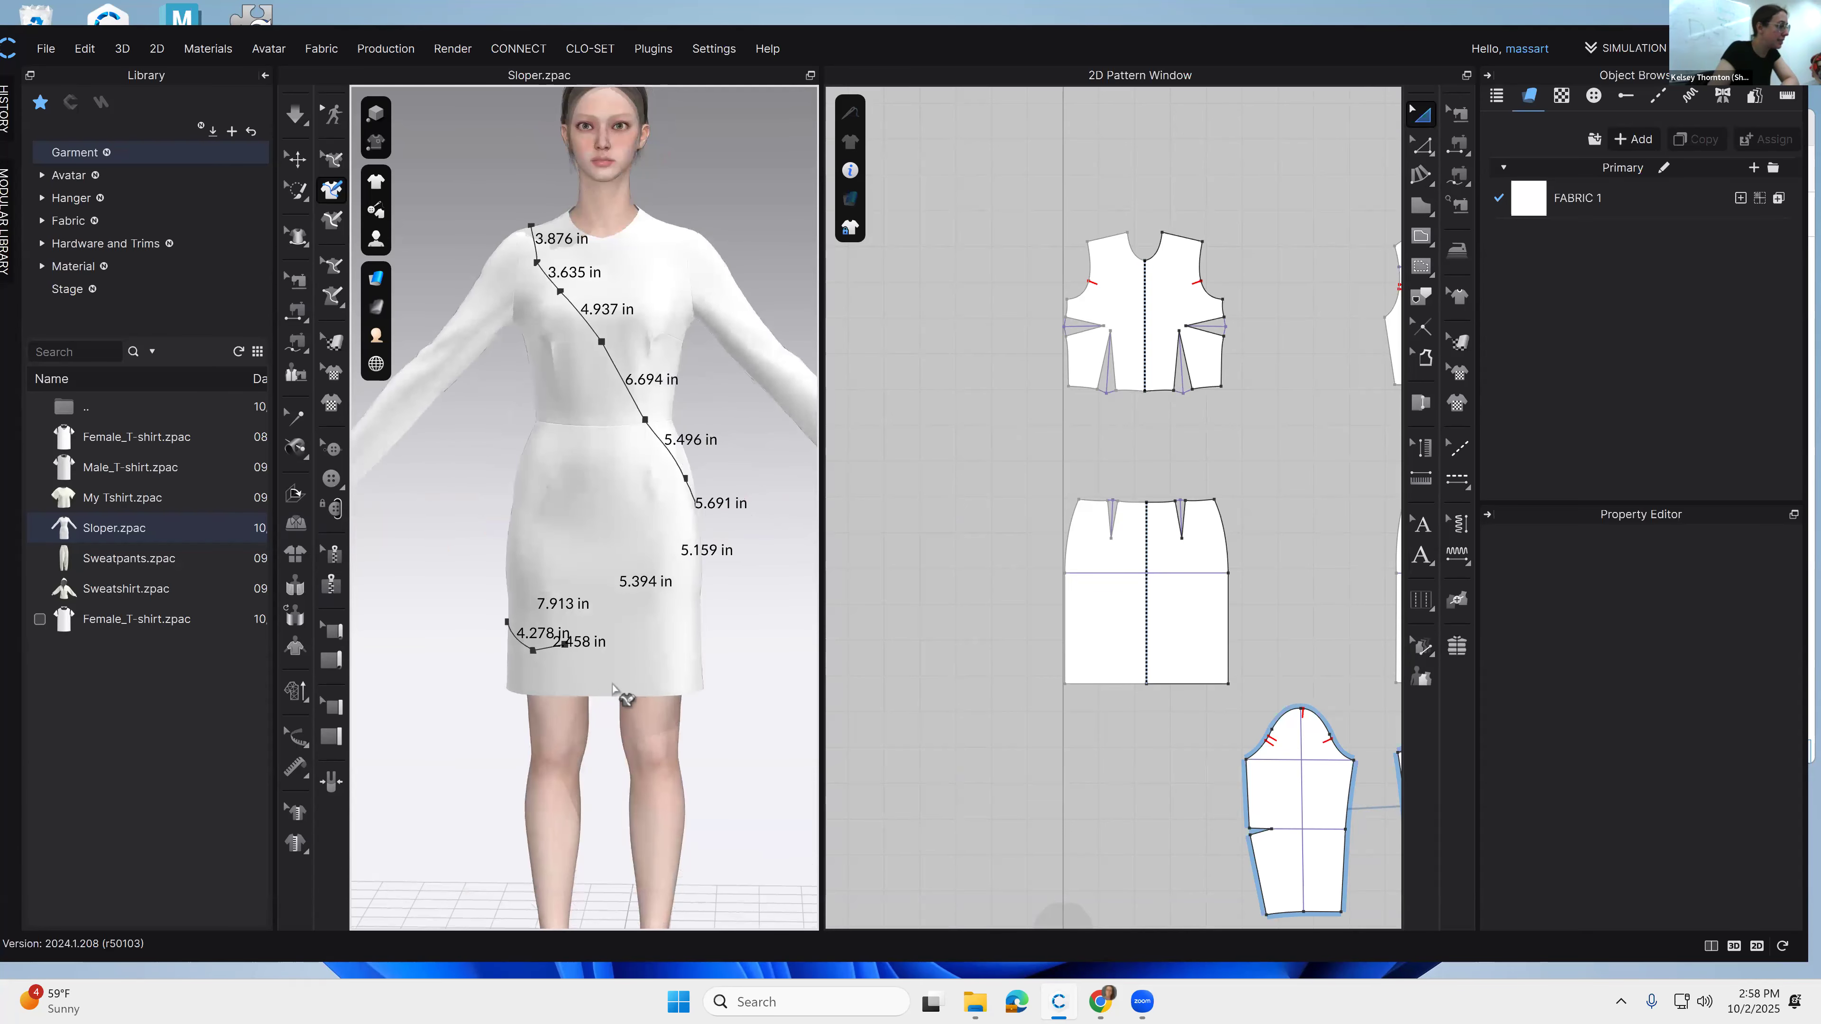
{"action": "left_click", "coordinate": [628, 681]}
{"action": "double_click", "coordinate": [682, 695]}
Step: Trace the diagonal 3D line on the front bodice pattern as a curved internal line from the shoulder to the waist dart's corner
{"action": "left_click", "coordinate": [1421, 145]}
{"action": "middle_click_drag", "start_coordinate": [1262, 459], "coordinate": [1171, 500]}
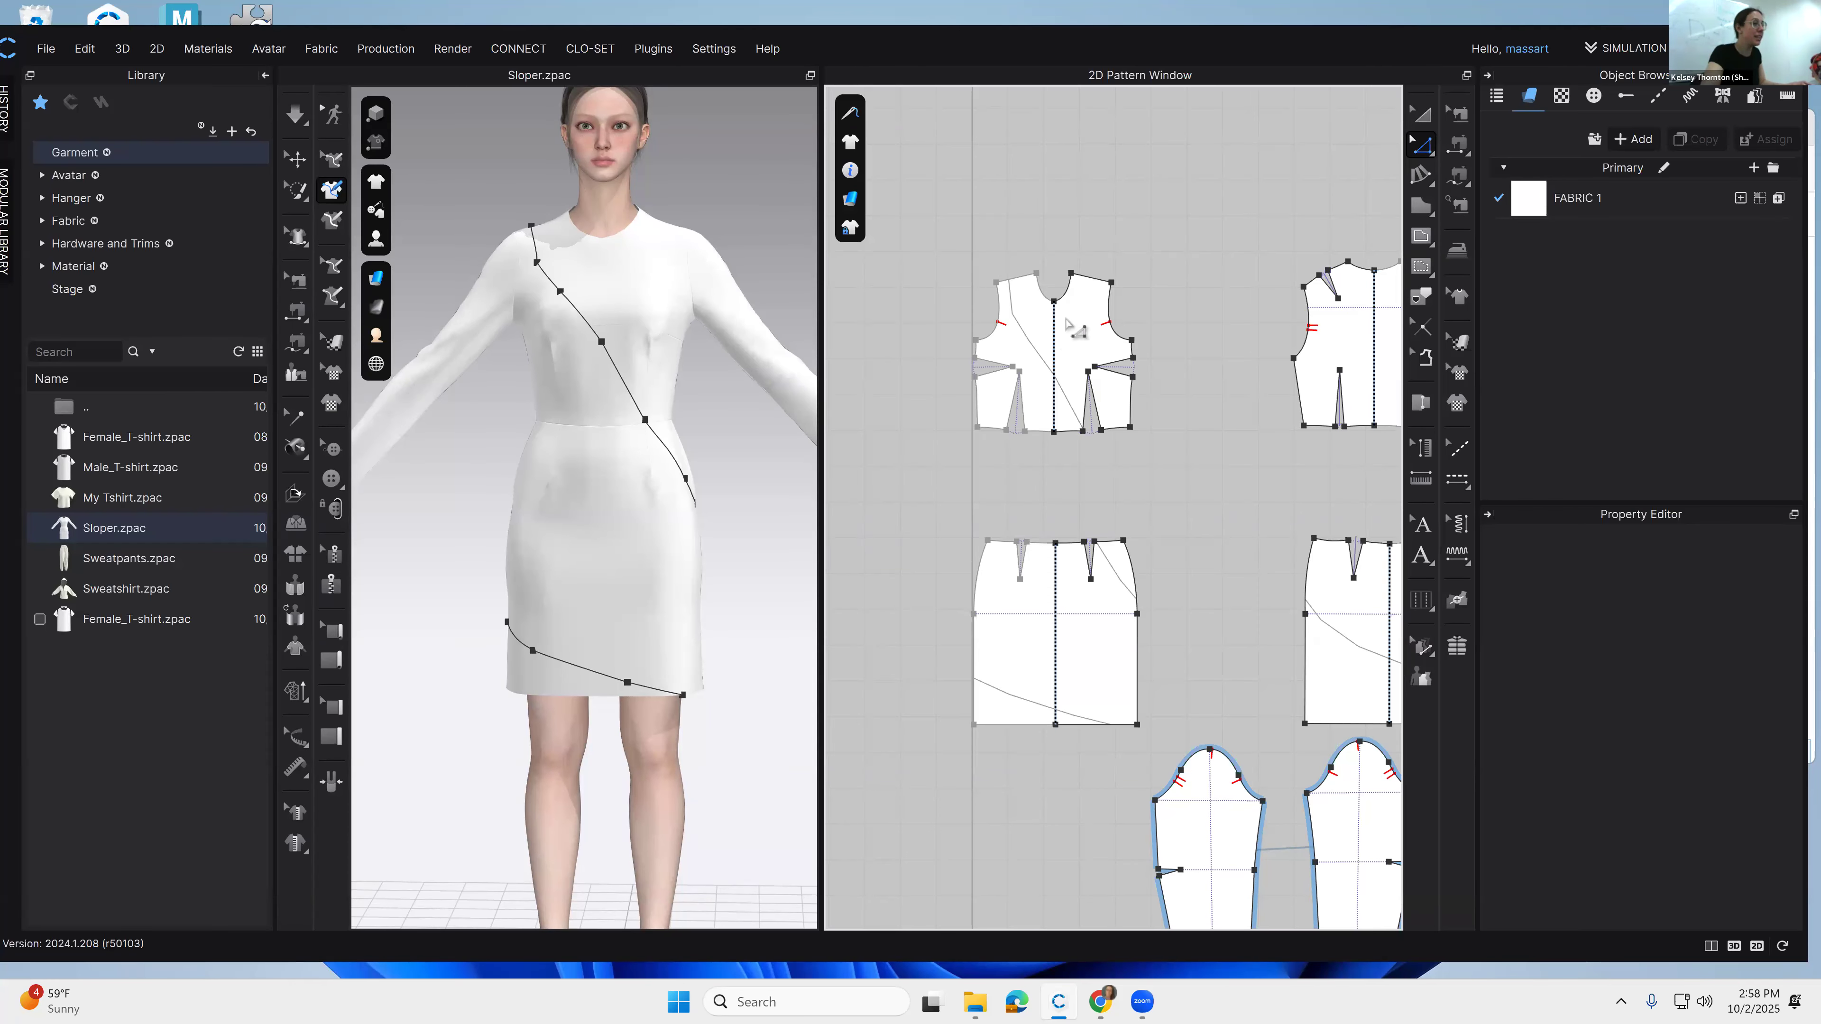
{"action": "scroll", "coordinate": [989, 323], "scroll_direction": "up", "scroll_amount": 4}
{"action": "middle_click_drag", "start_coordinate": [1018, 370], "coordinate": [962, 429]}
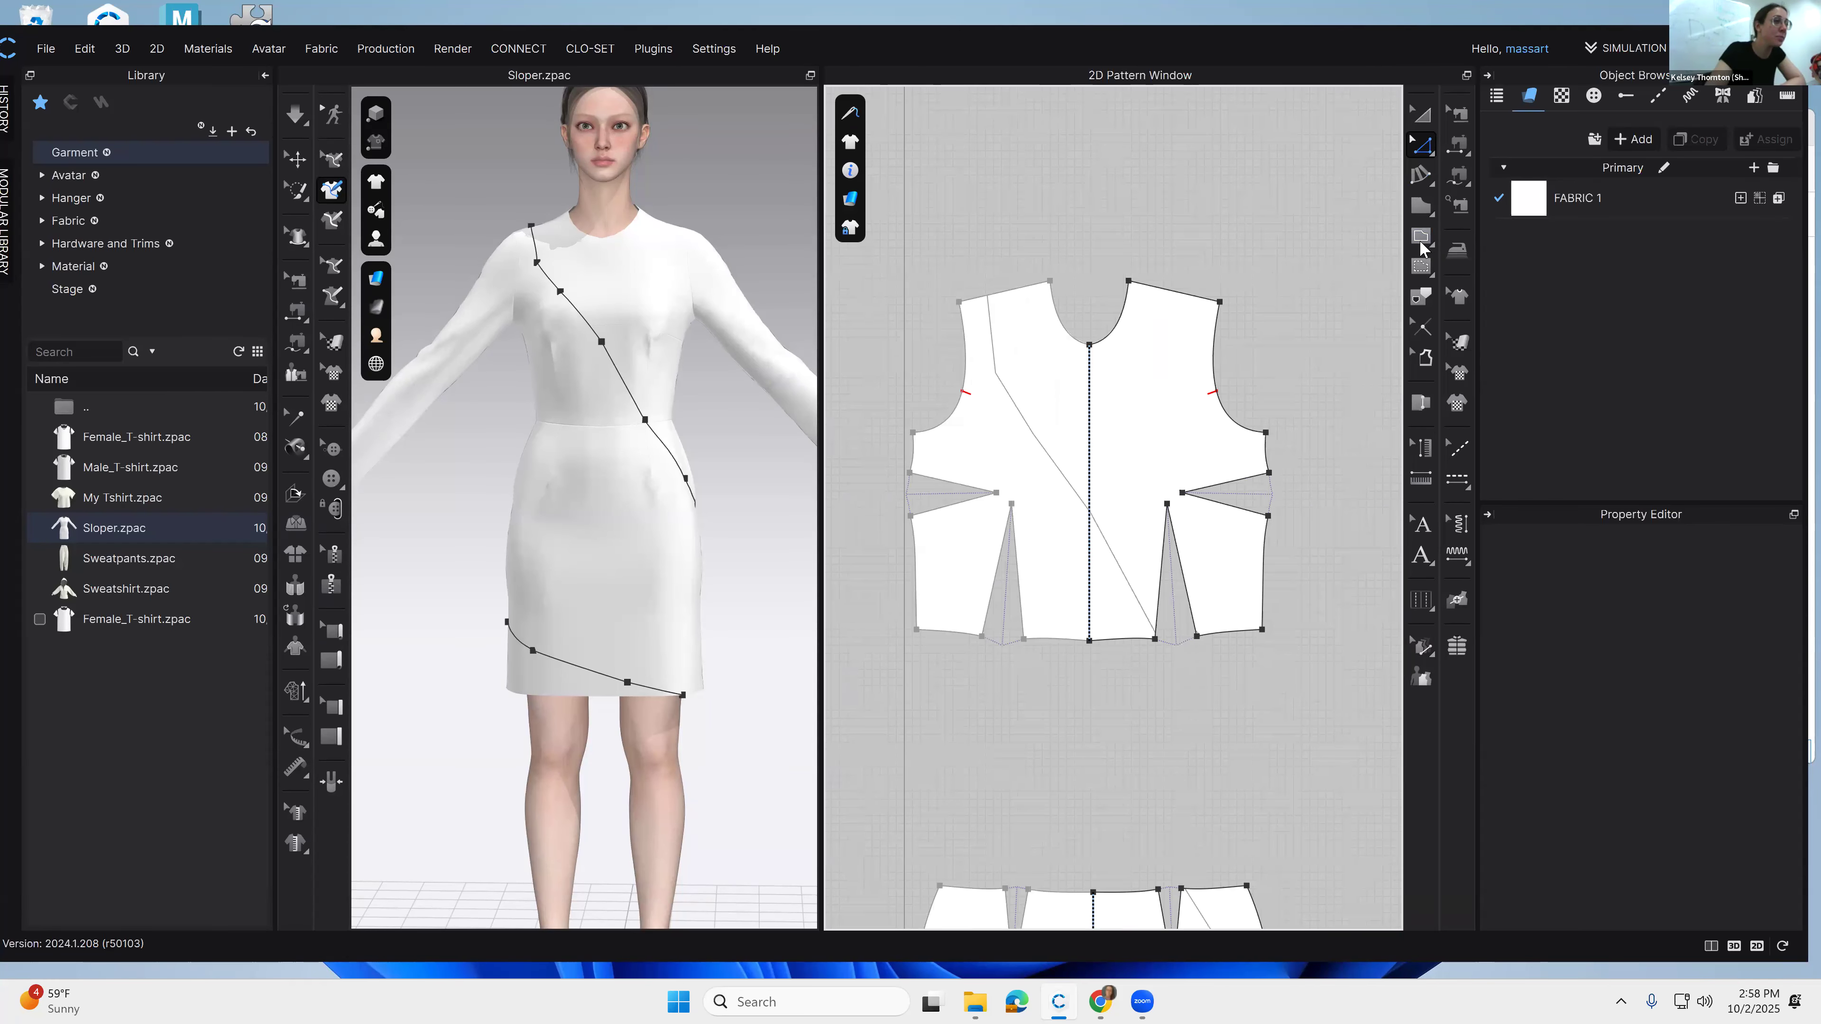
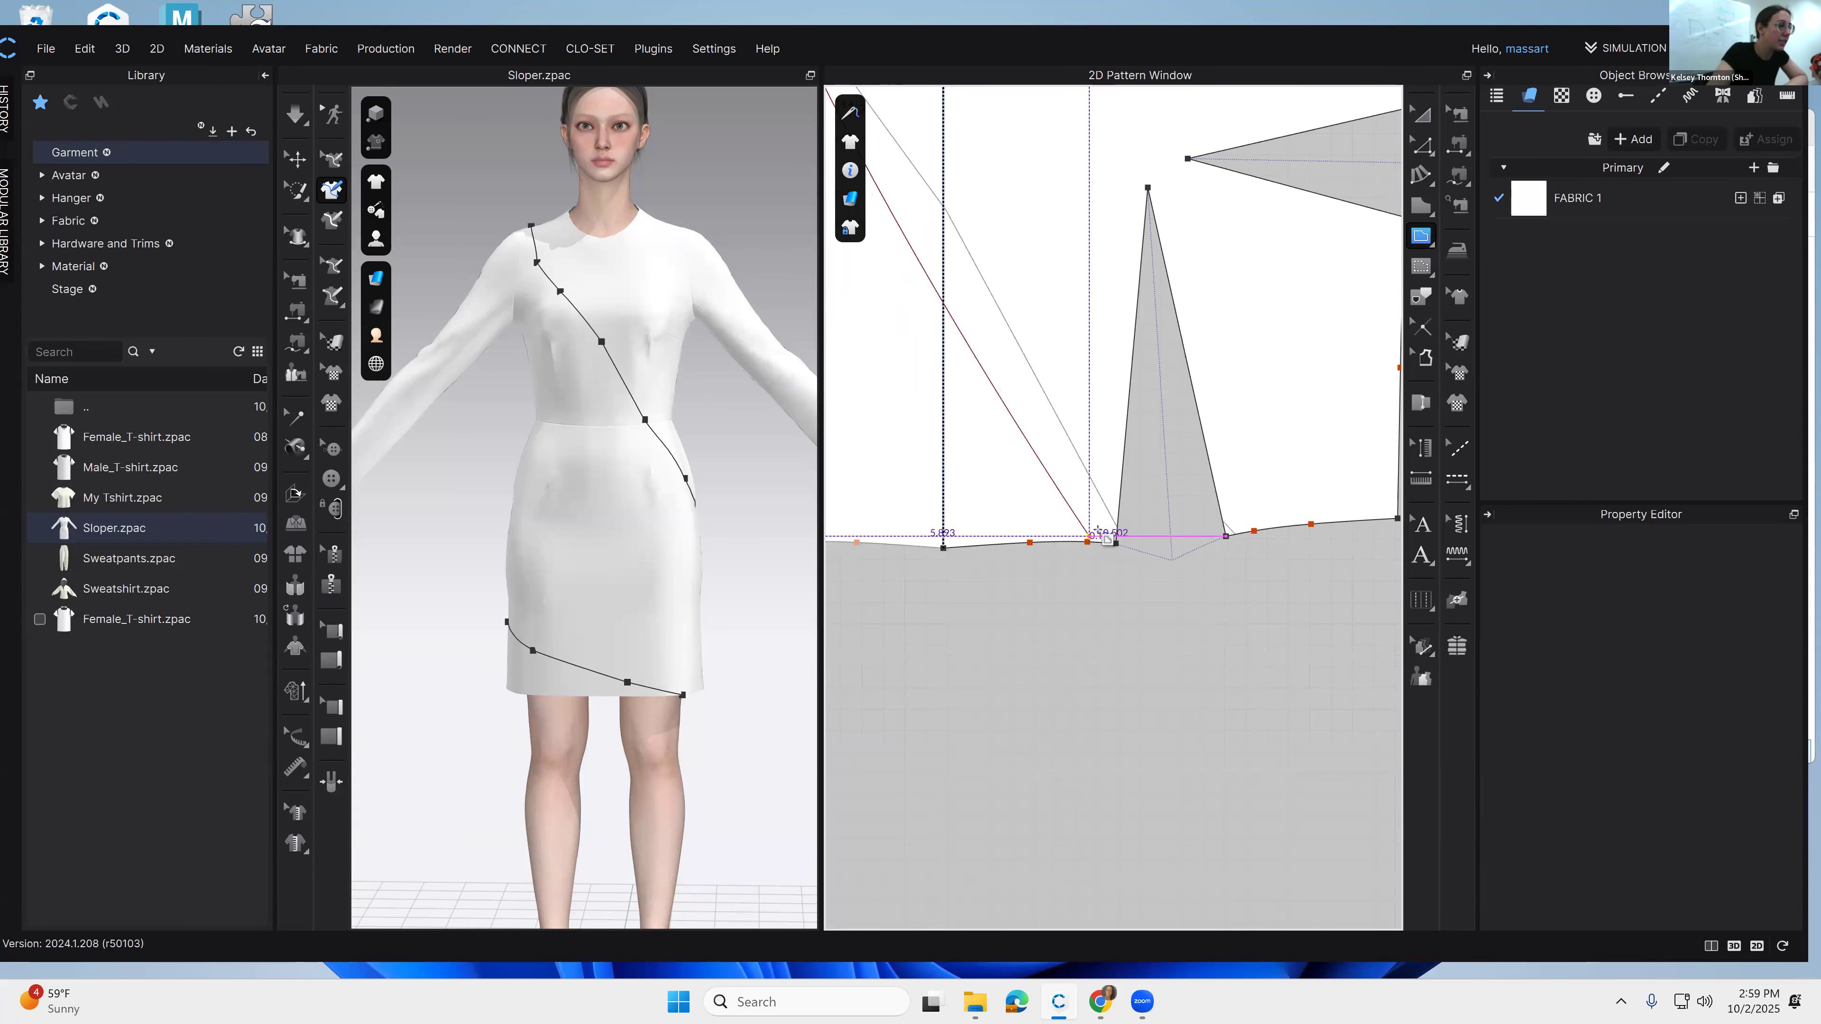
{"action": "left_click_drag", "start_coordinate": [1100, 542], "coordinate": [1240, 739]}
{"action": "scroll", "coordinate": [1188, 638], "scroll_direction": "down", "scroll_amount": 3}
{"action": "scroll", "coordinate": [1147, 607], "scroll_direction": "up", "scroll_amount": 10}
{"action": "double_click", "coordinate": [1213, 321]}
{"action": "key", "text": "z"}
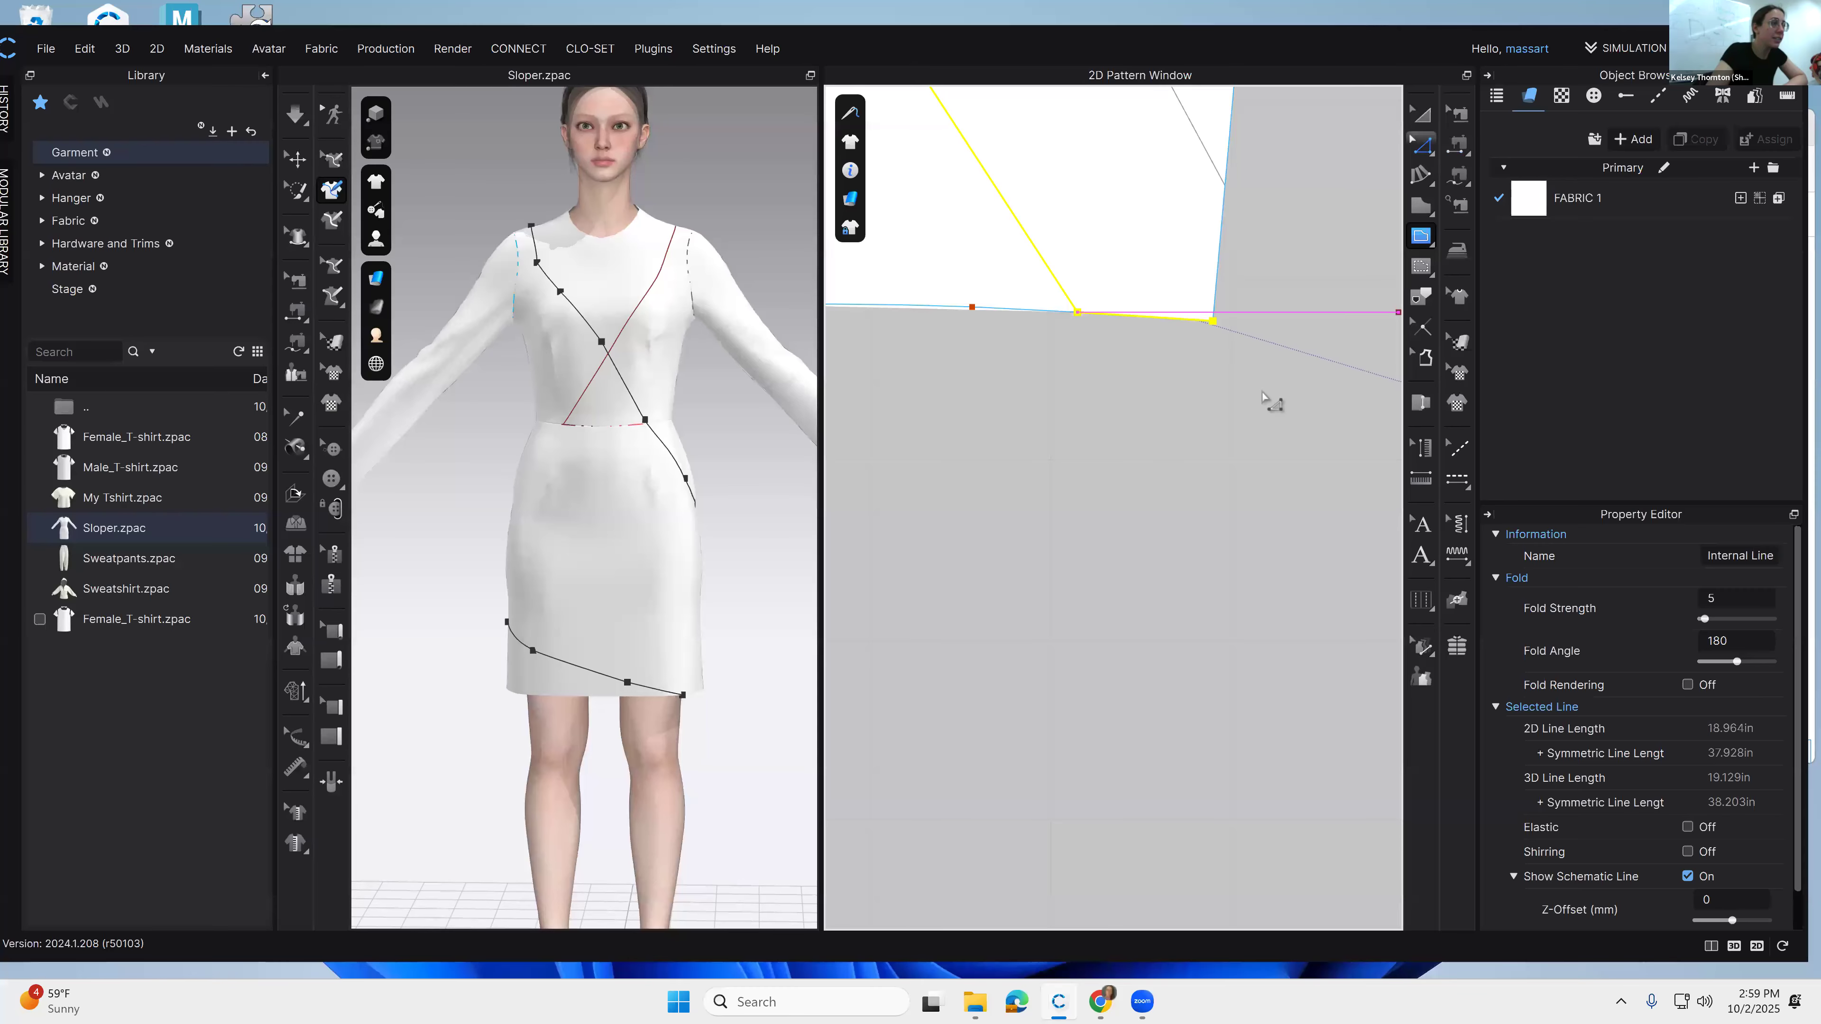
Step: Delete the extra internal line point that sits on the front bodice's waist dart corner
{"action": "left_click", "coordinate": [1215, 317]}
{"action": "left_click", "coordinate": [1215, 324]}
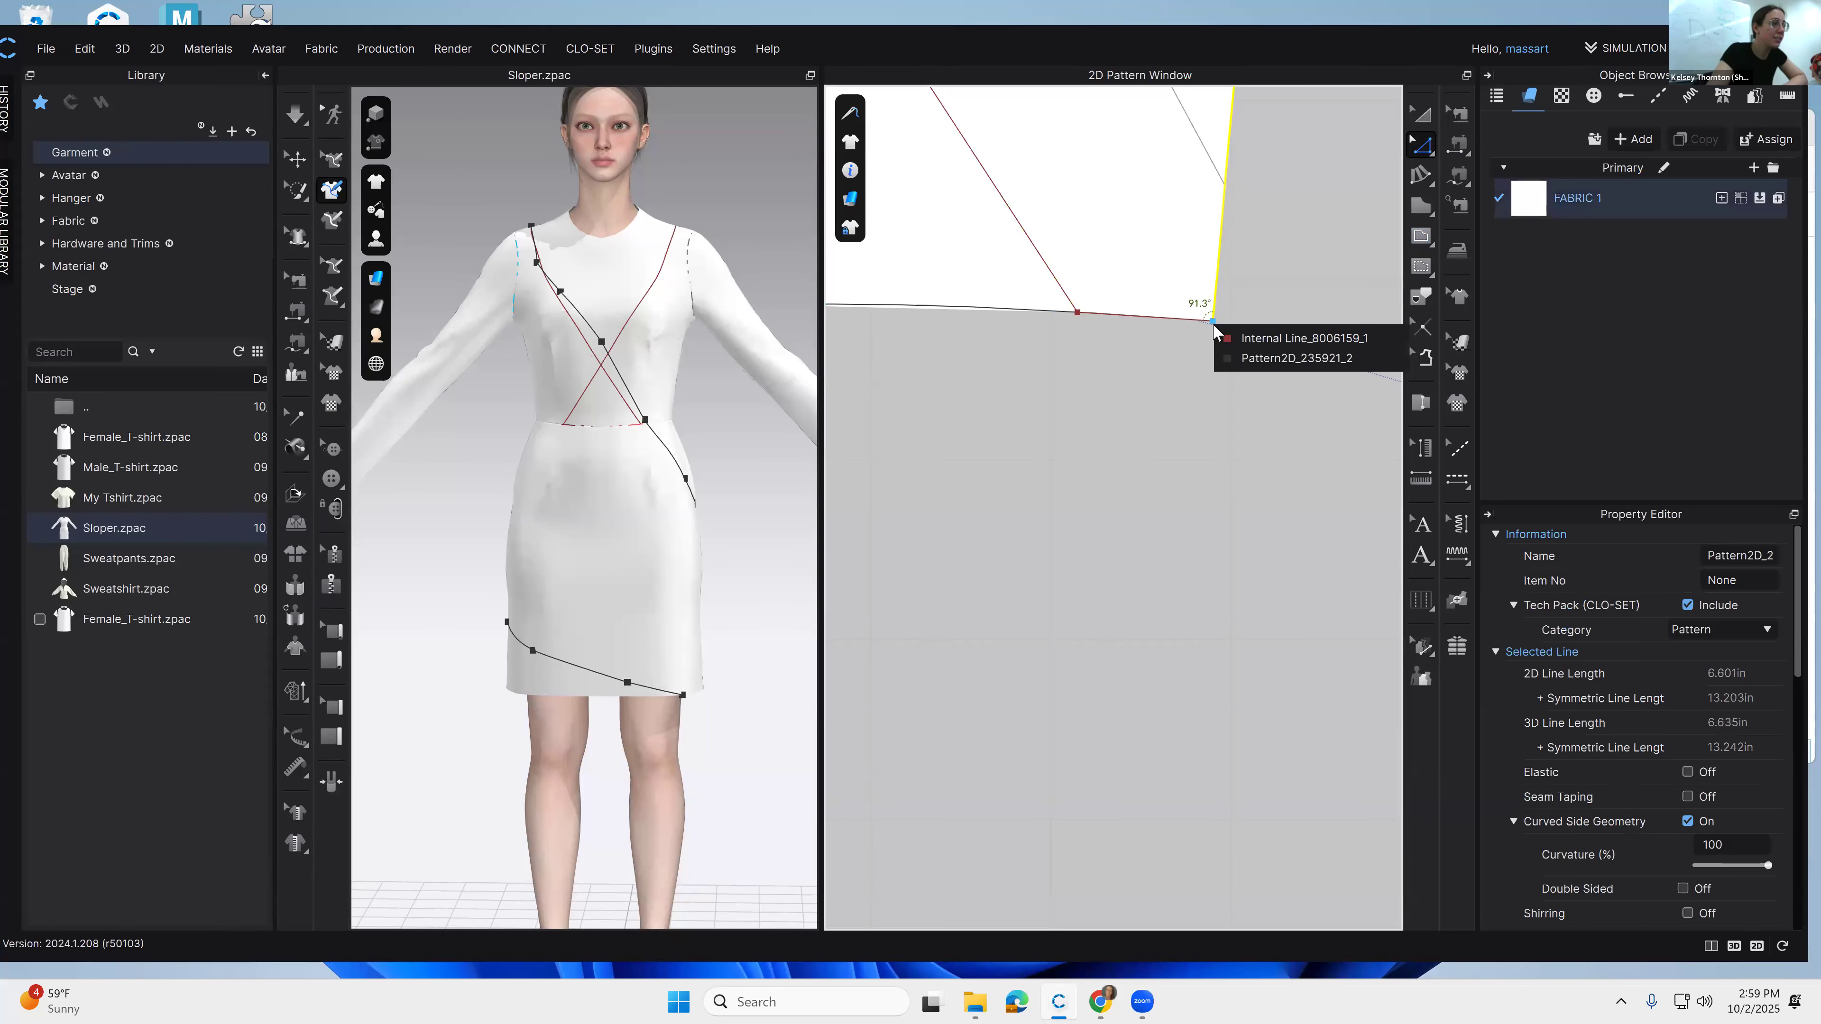
{"action": "left_click", "coordinate": [1262, 344]}
{"action": "key", "text": "Delete"}
{"action": "scroll", "coordinate": [1144, 498], "scroll_direction": "down", "scroll_amount": 15}
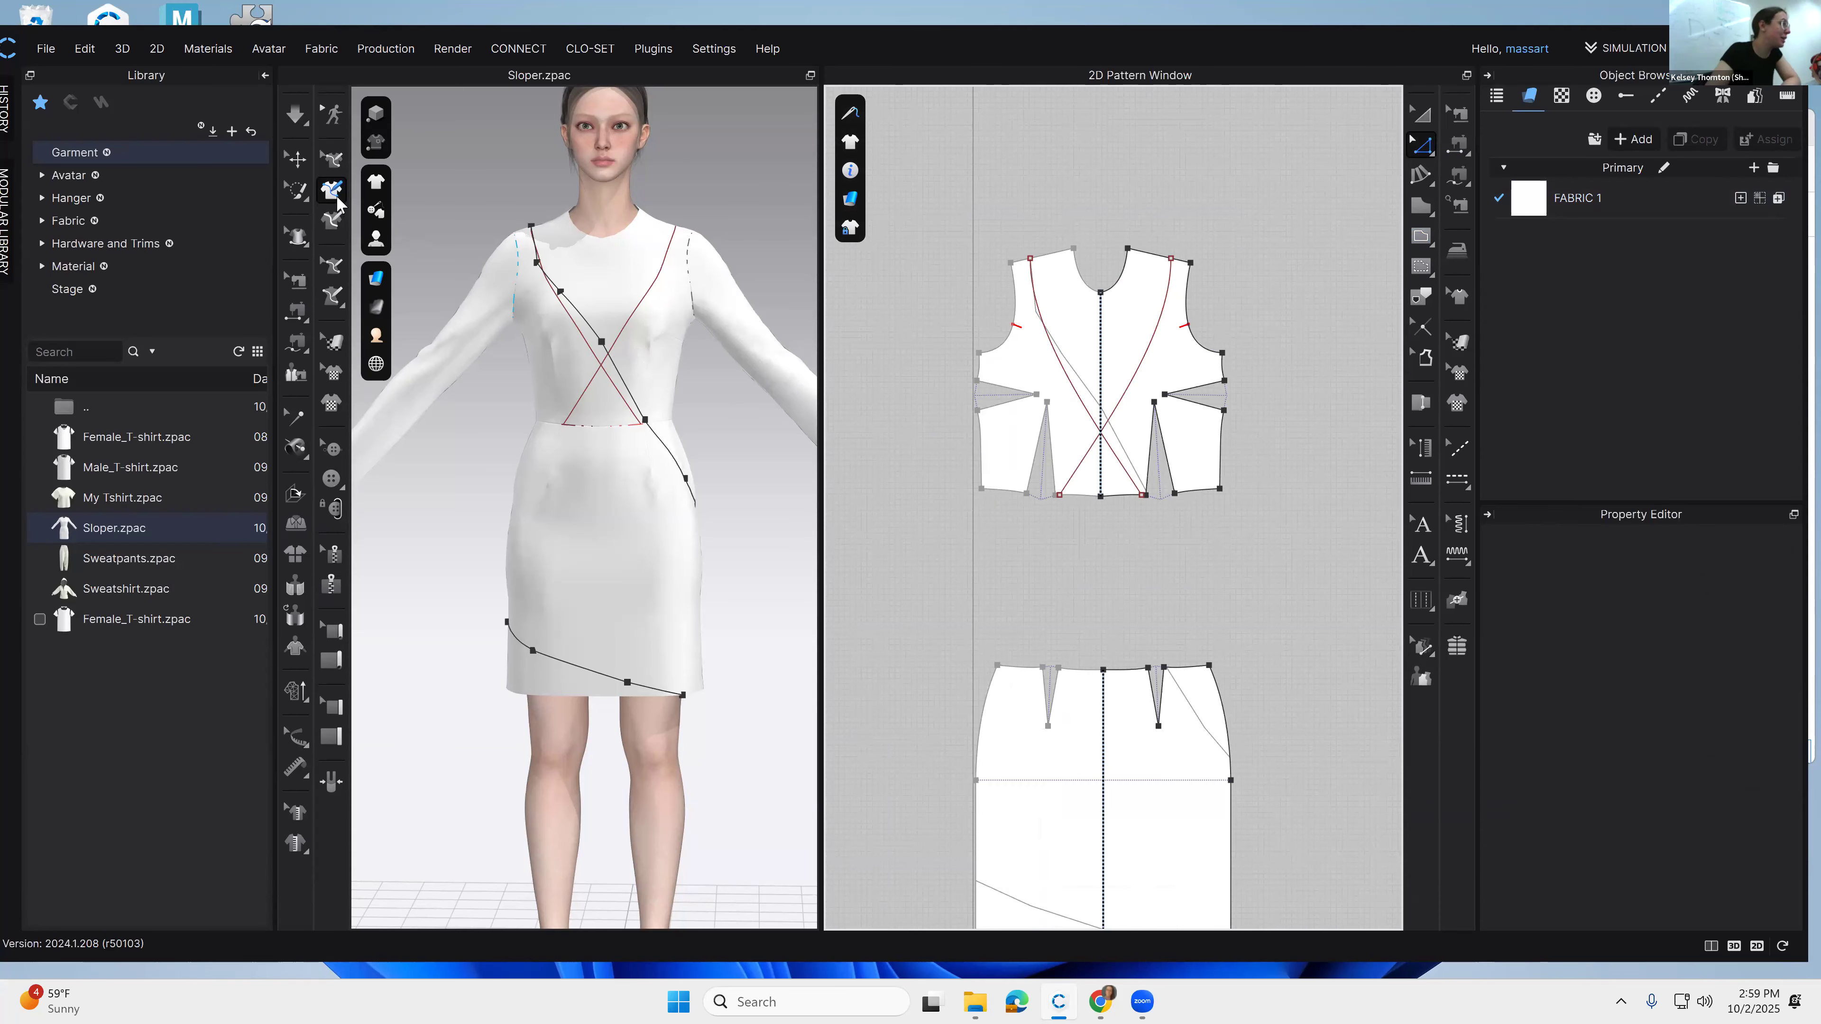
Step: Adjust three points of the 3D line on the front bodice to follow the traced internal line
{"action": "left_click", "coordinate": [331, 160]}
{"action": "left_click_drag", "start_coordinate": [601, 342], "coordinate": [592, 352]}
{"action": "left_click_drag", "start_coordinate": [560, 291], "coordinate": [563, 295]}
{"action": "left_click_drag", "start_coordinate": [645, 419], "coordinate": [645, 423]}
{"action": "scroll", "coordinate": [721, 535], "scroll_direction": "down", "scroll_amount": 3}
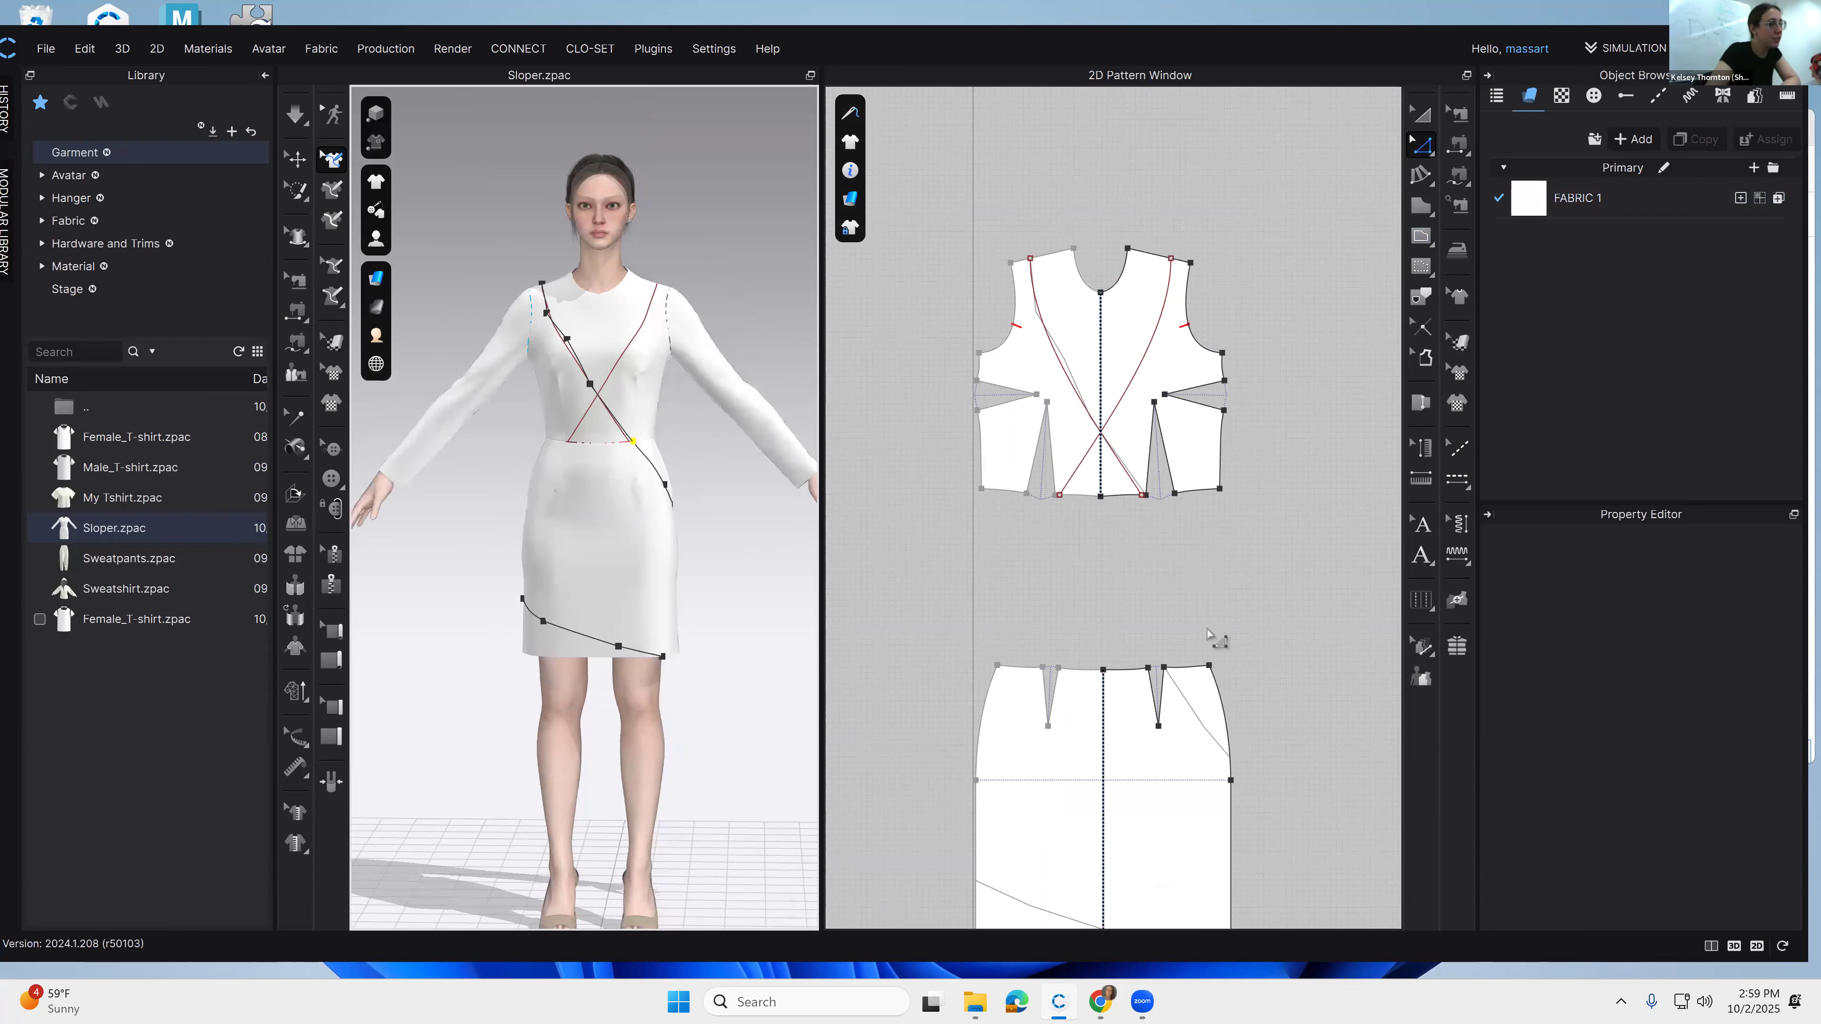
Step: Try to trace the 3D style line on the front skirt pattern as a curved internal line
{"action": "middle_click_drag", "start_coordinate": [1198, 538], "coordinate": [1182, 429]}
{"action": "middle_click_drag", "start_coordinate": [1197, 493], "coordinate": [1022, 316]}
{"action": "scroll", "coordinate": [1136, 455], "scroll_direction": "up", "scroll_amount": 5}
{"action": "left_click", "coordinate": [1415, 238]}
{"action": "left_click_drag", "start_coordinate": [988, 304], "coordinate": [1026, 389]}
{"action": "double_click", "coordinate": [1185, 572]}
{"action": "scroll", "coordinate": [1154, 706], "scroll_direction": "down", "scroll_amount": 5}
{"action": "mouse_move", "coordinate": [1103, 712]}
{"action": "middle_mouse_down"}
{"action": "mouse_move", "coordinate": [1192, 504]}
{"action": "mouse_move", "coordinate": [1129, 372]}
{"action": "middle_mouse_up"}
{"action": "scroll", "coordinate": [1139, 507], "scroll_direction": "up", "scroll_amount": 3}
{"action": "scroll", "coordinate": [1129, 372], "scroll_direction": "down", "scroll_amount": 1}
{"action": "key", "text": "ctrl+z"}
Step: Remove linked editing from the front skirt, front bodice, back bodice and back skirt patterns
{"action": "left_click", "coordinate": [1421, 113]}
{"action": "left_click", "coordinate": [1211, 391]}
{"action": "scroll", "coordinate": [1214, 431], "scroll_direction": "down", "scroll_amount": 2}
{"action": "right_click", "coordinate": [1247, 499]}
{"action": "left_click", "coordinate": [1361, 317]}
{"action": "scroll", "coordinate": [1175, 401], "scroll_direction": "down", "scroll_amount": 2}
{"action": "right_click", "coordinate": [1032, 305]}
{"action": "left_click", "coordinate": [1154, 317]}
{"action": "right_click", "coordinate": [1280, 308]}
{"action": "left_click", "coordinate": [1410, 317]}
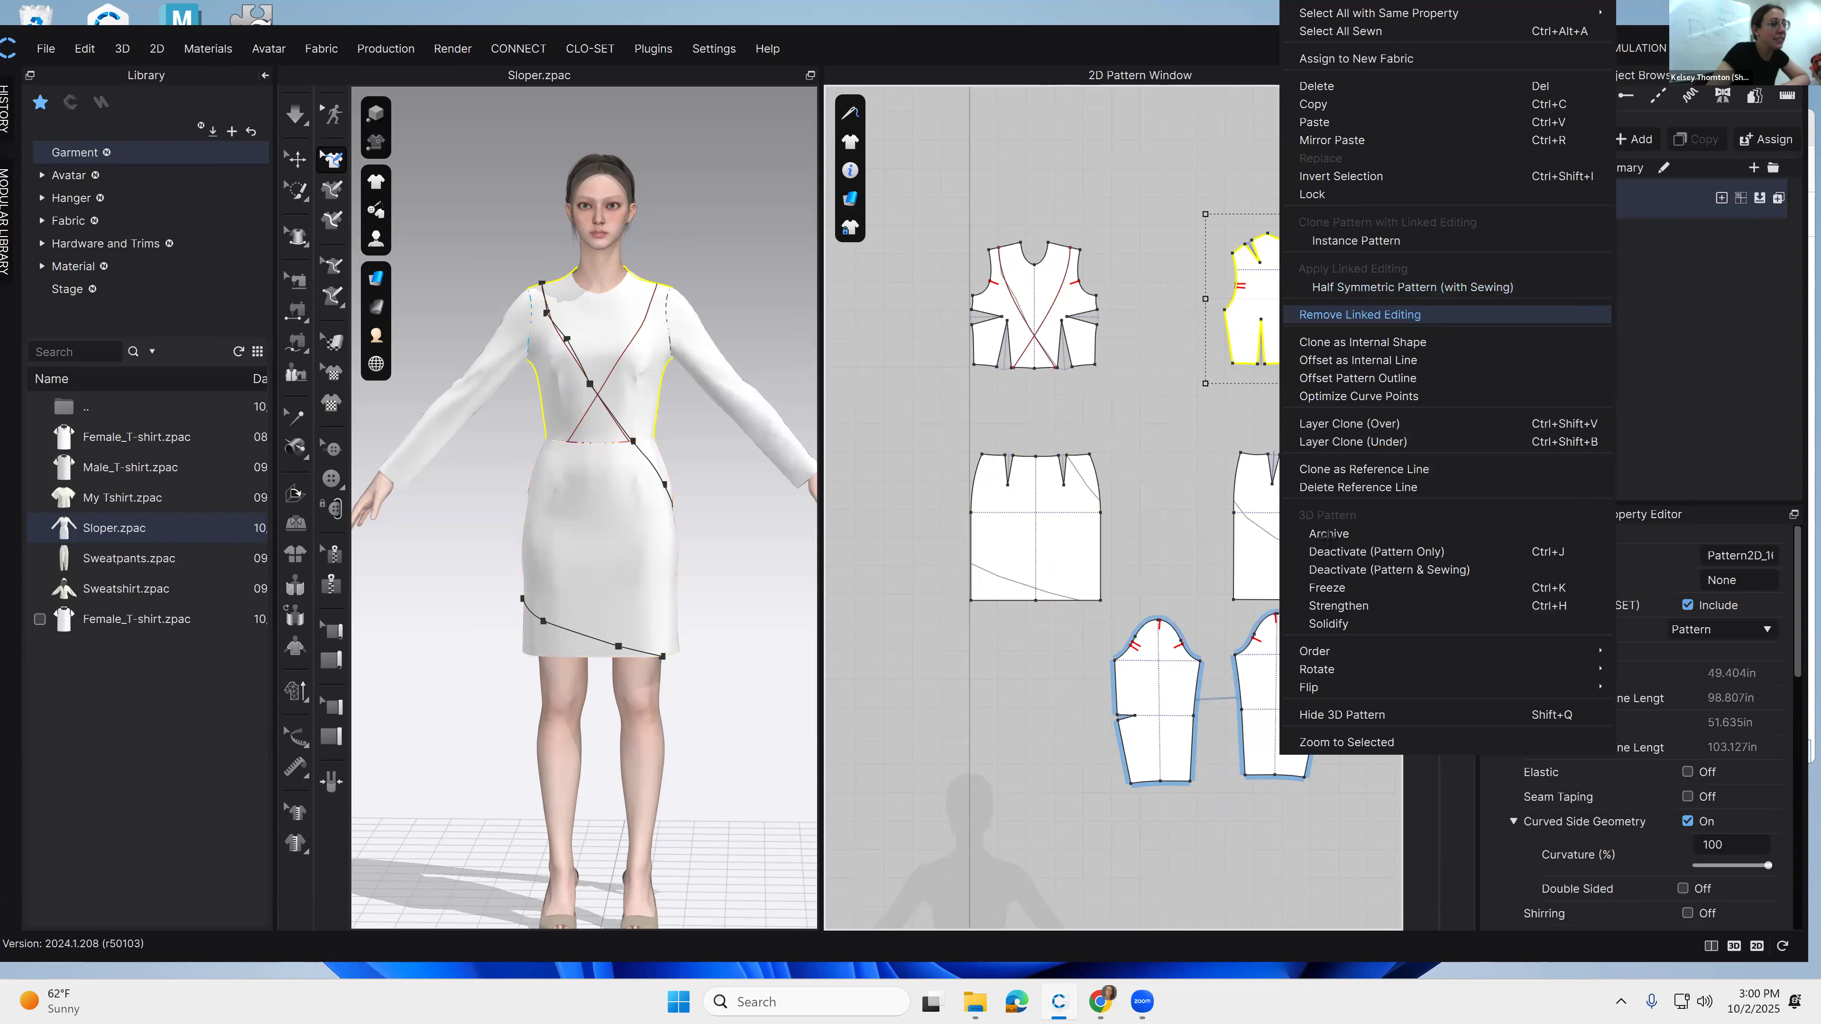
{"action": "right_click", "coordinate": [1327, 537]}
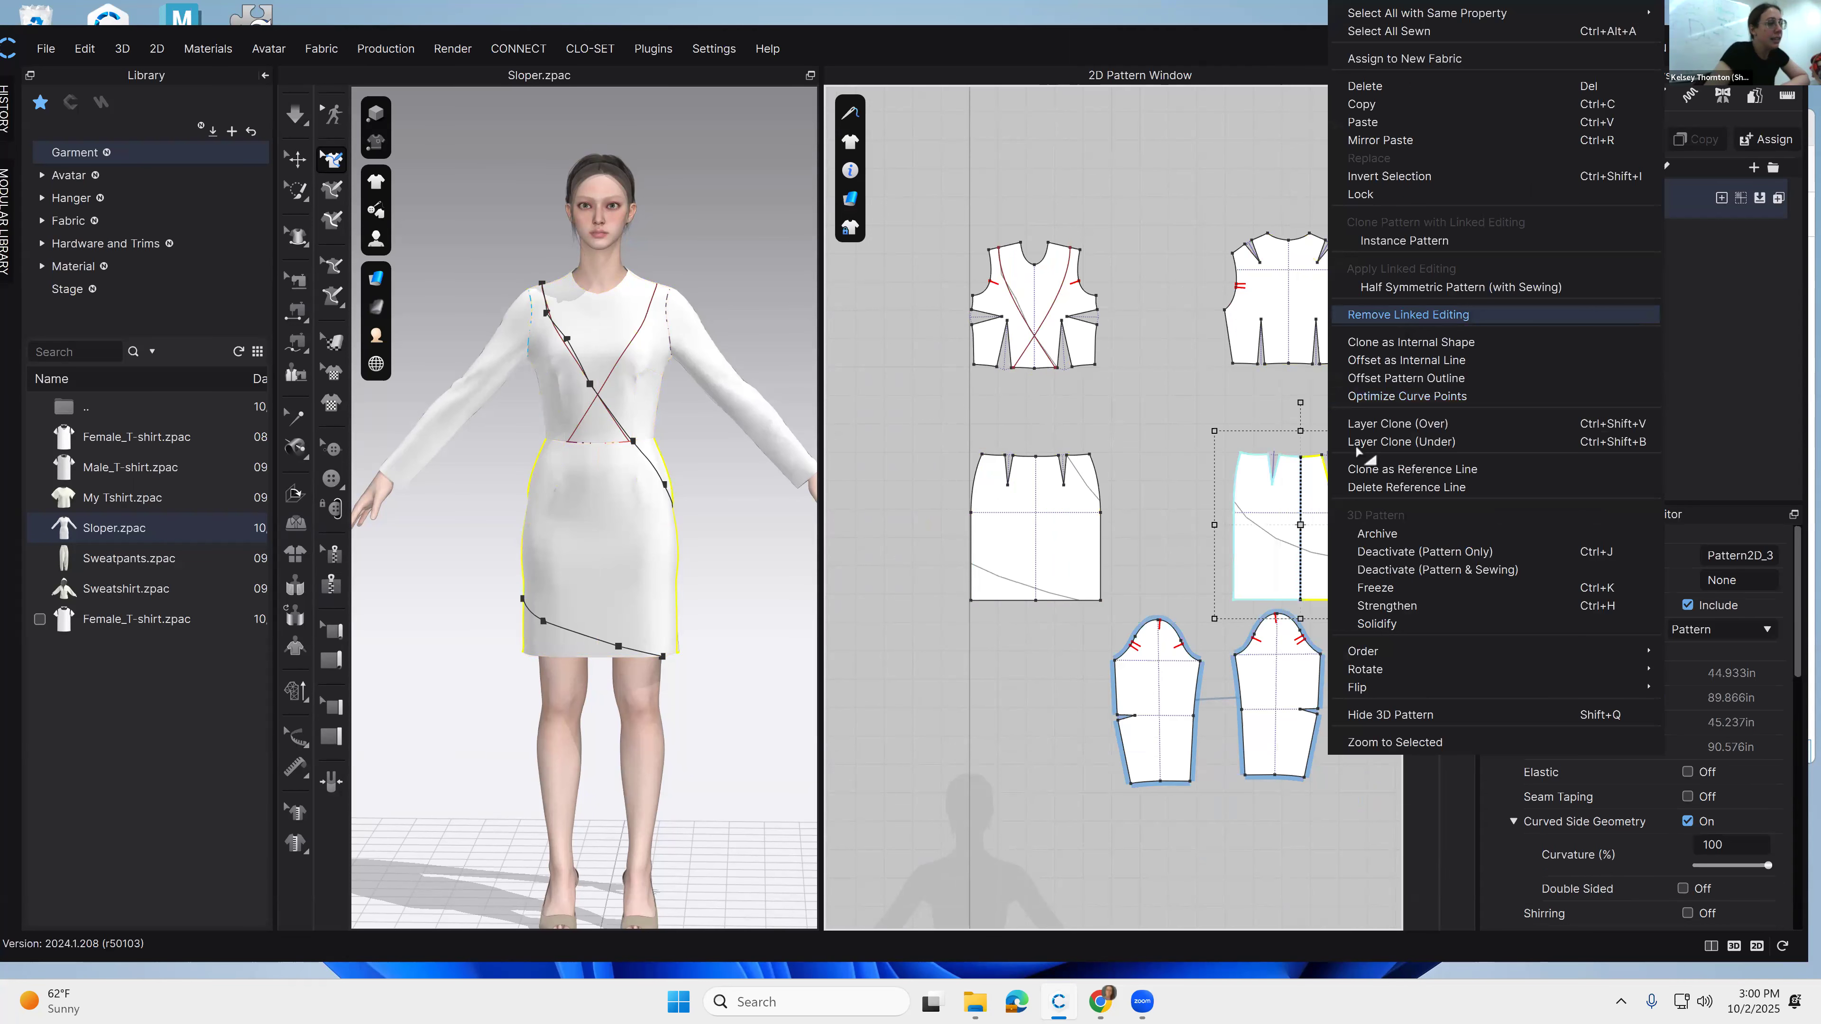
{"action": "left_click", "coordinate": [1406, 328]}
Step: Delete the mirrored diagonal internal line from the front bodice, keeping only the one starting at the avatar's right shoulder
{"action": "middle_click_drag", "start_coordinate": [1142, 451], "coordinate": [1175, 472]}
{"action": "left_click", "coordinate": [1063, 346]}
{"action": "left_click", "coordinate": [1183, 343]}
{"action": "left_click", "coordinate": [1085, 307]}
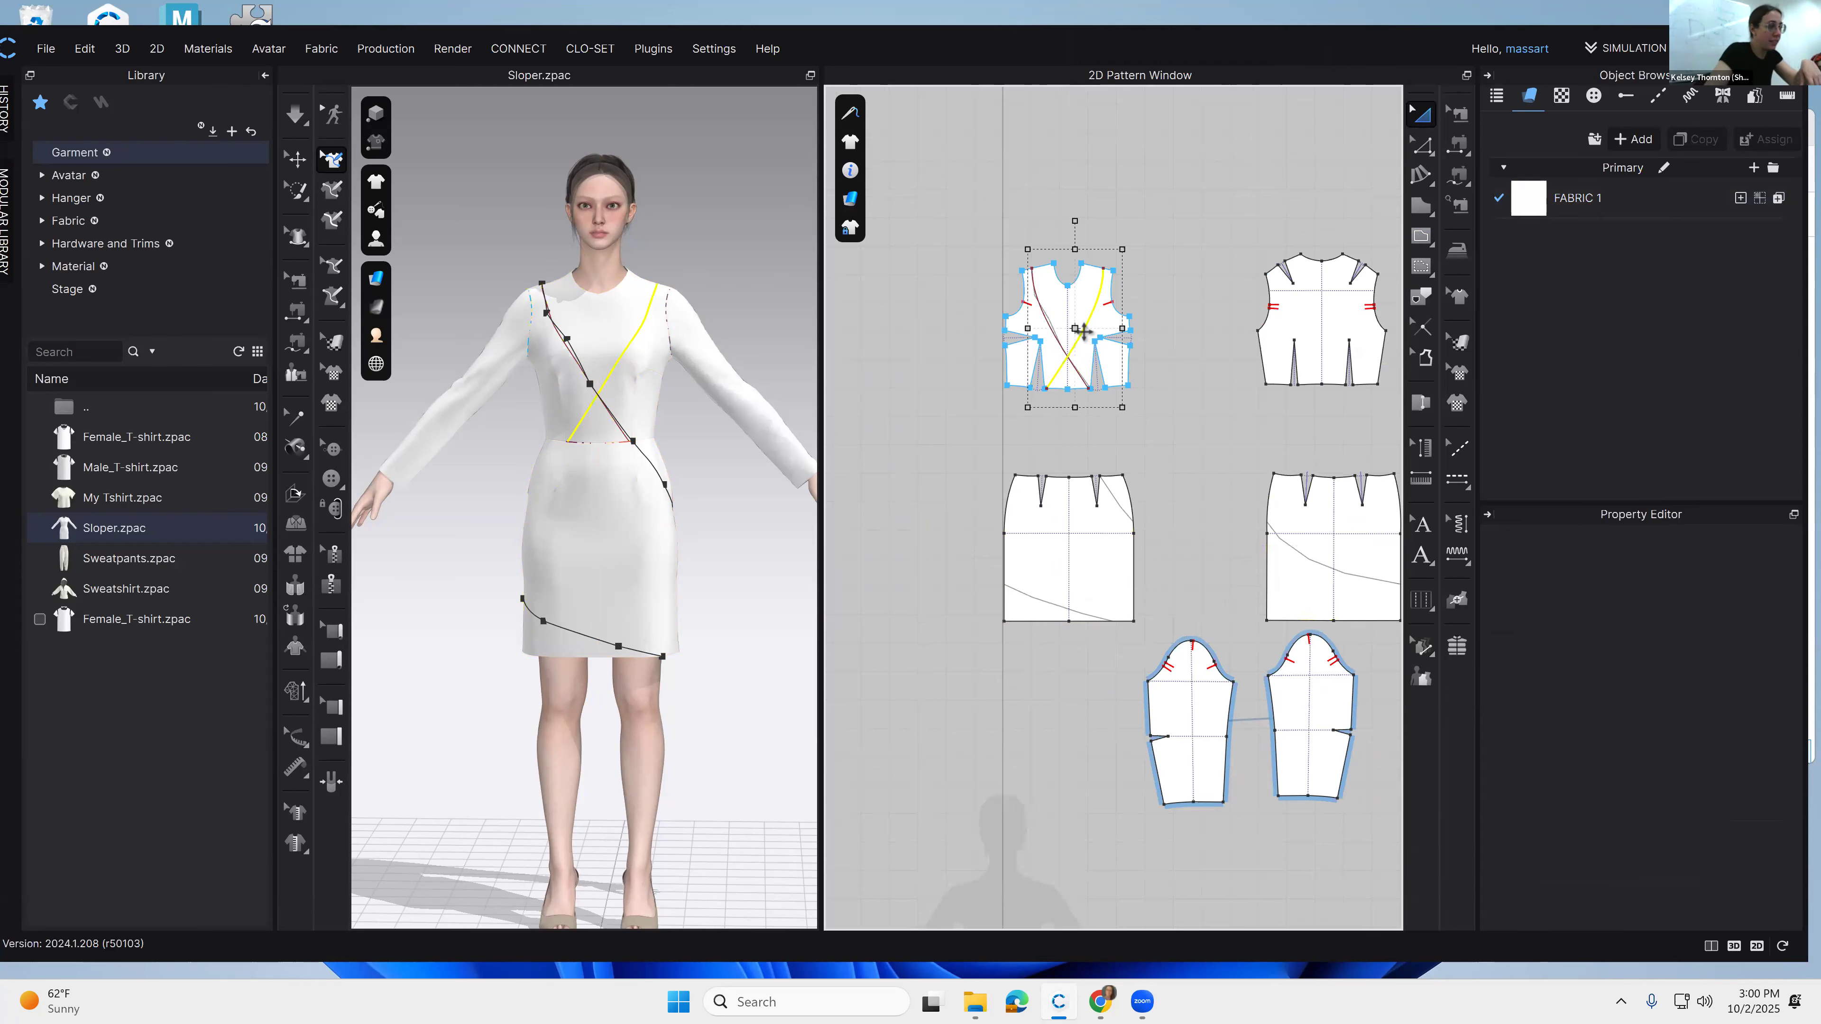
{"action": "left_click", "coordinate": [1164, 543]}
Step: Trace internal lines on the front skirt from the waist dart to the nearby side seam and from the opposite side seam to the hem
{"action": "scroll", "coordinate": [1206, 516], "scroll_direction": "up", "scroll_amount": 5}
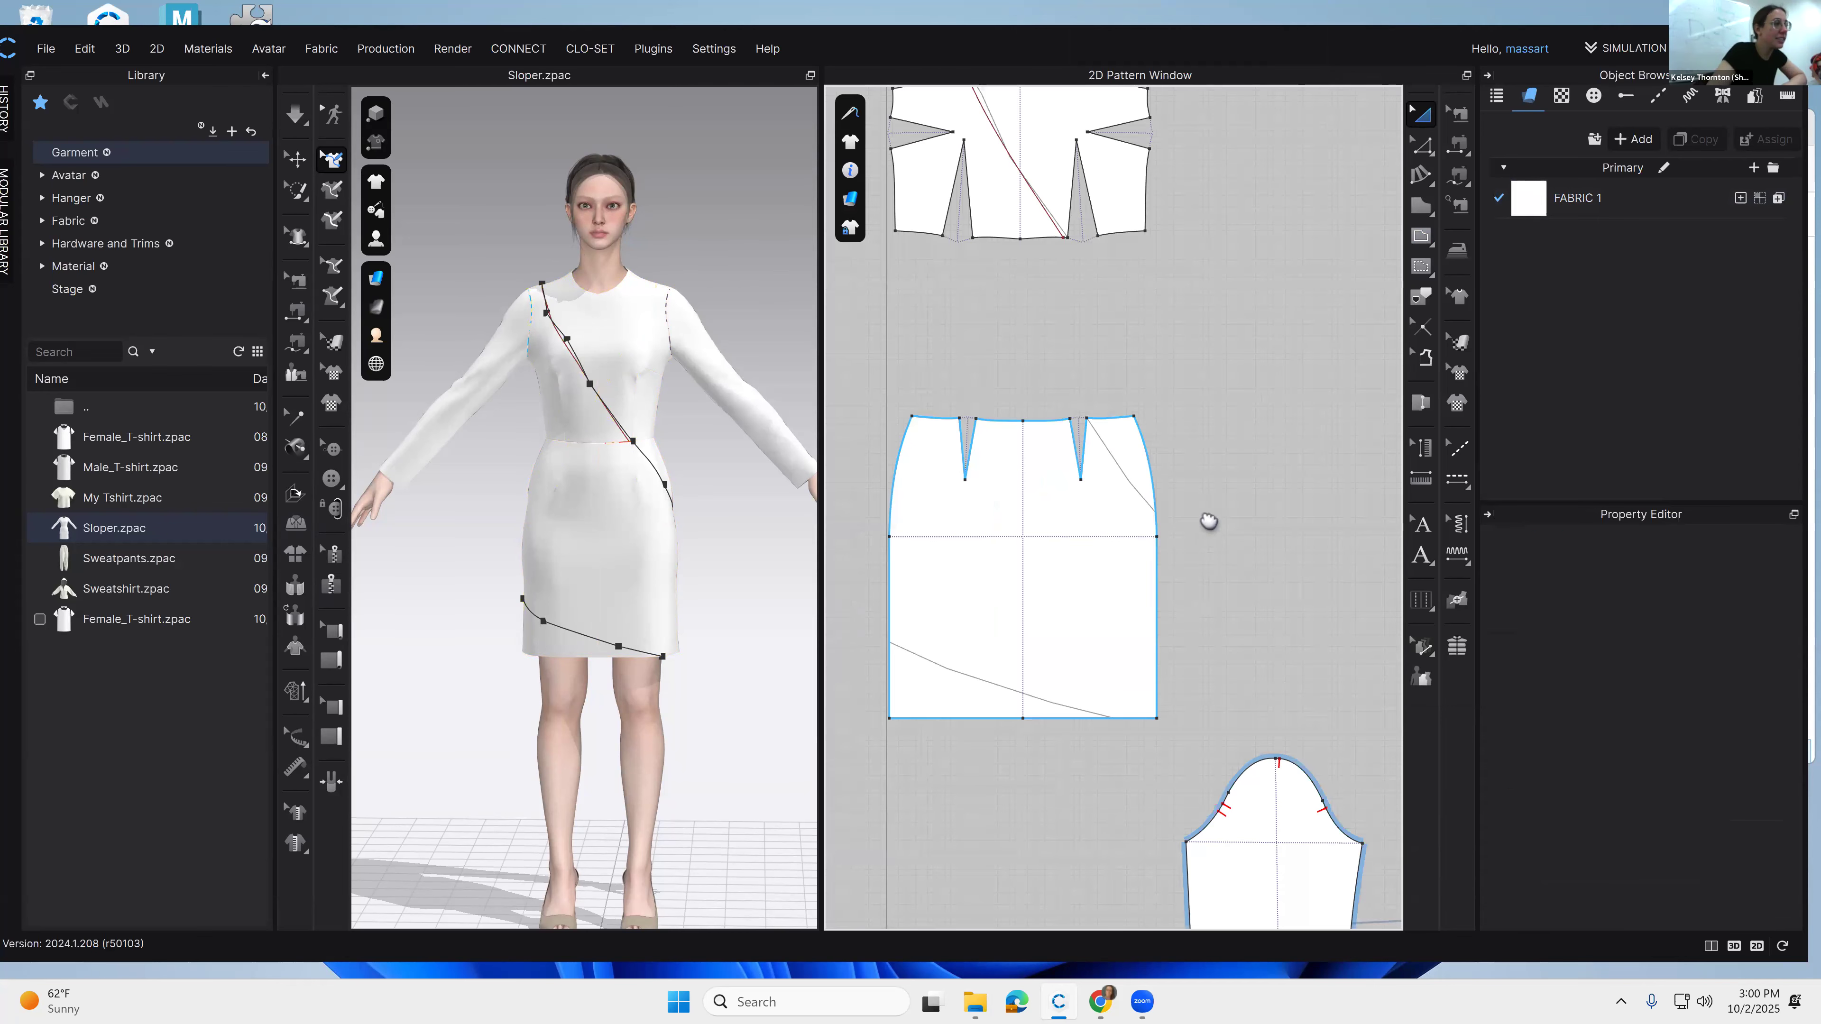
{"action": "left_click", "coordinate": [1421, 235]}
{"action": "left_click", "coordinate": [1174, 389]}
{"action": "double_click", "coordinate": [1244, 484]}
{"action": "left_click", "coordinate": [977, 614]}
{"action": "scroll", "coordinate": [1205, 702], "scroll_direction": "up", "scroll_amount": 8}
{"action": "mouse_move", "coordinate": [1182, 648]}
{"action": "left_mouse_down"}
{"action": "mouse_move", "coordinate": [1288, 664]}
{"action": "mouse_move", "coordinate": [1273, 669]}
{"action": "left_mouse_up"}
{"action": "scroll", "coordinate": [1277, 717], "scroll_direction": "down", "scroll_amount": 6}
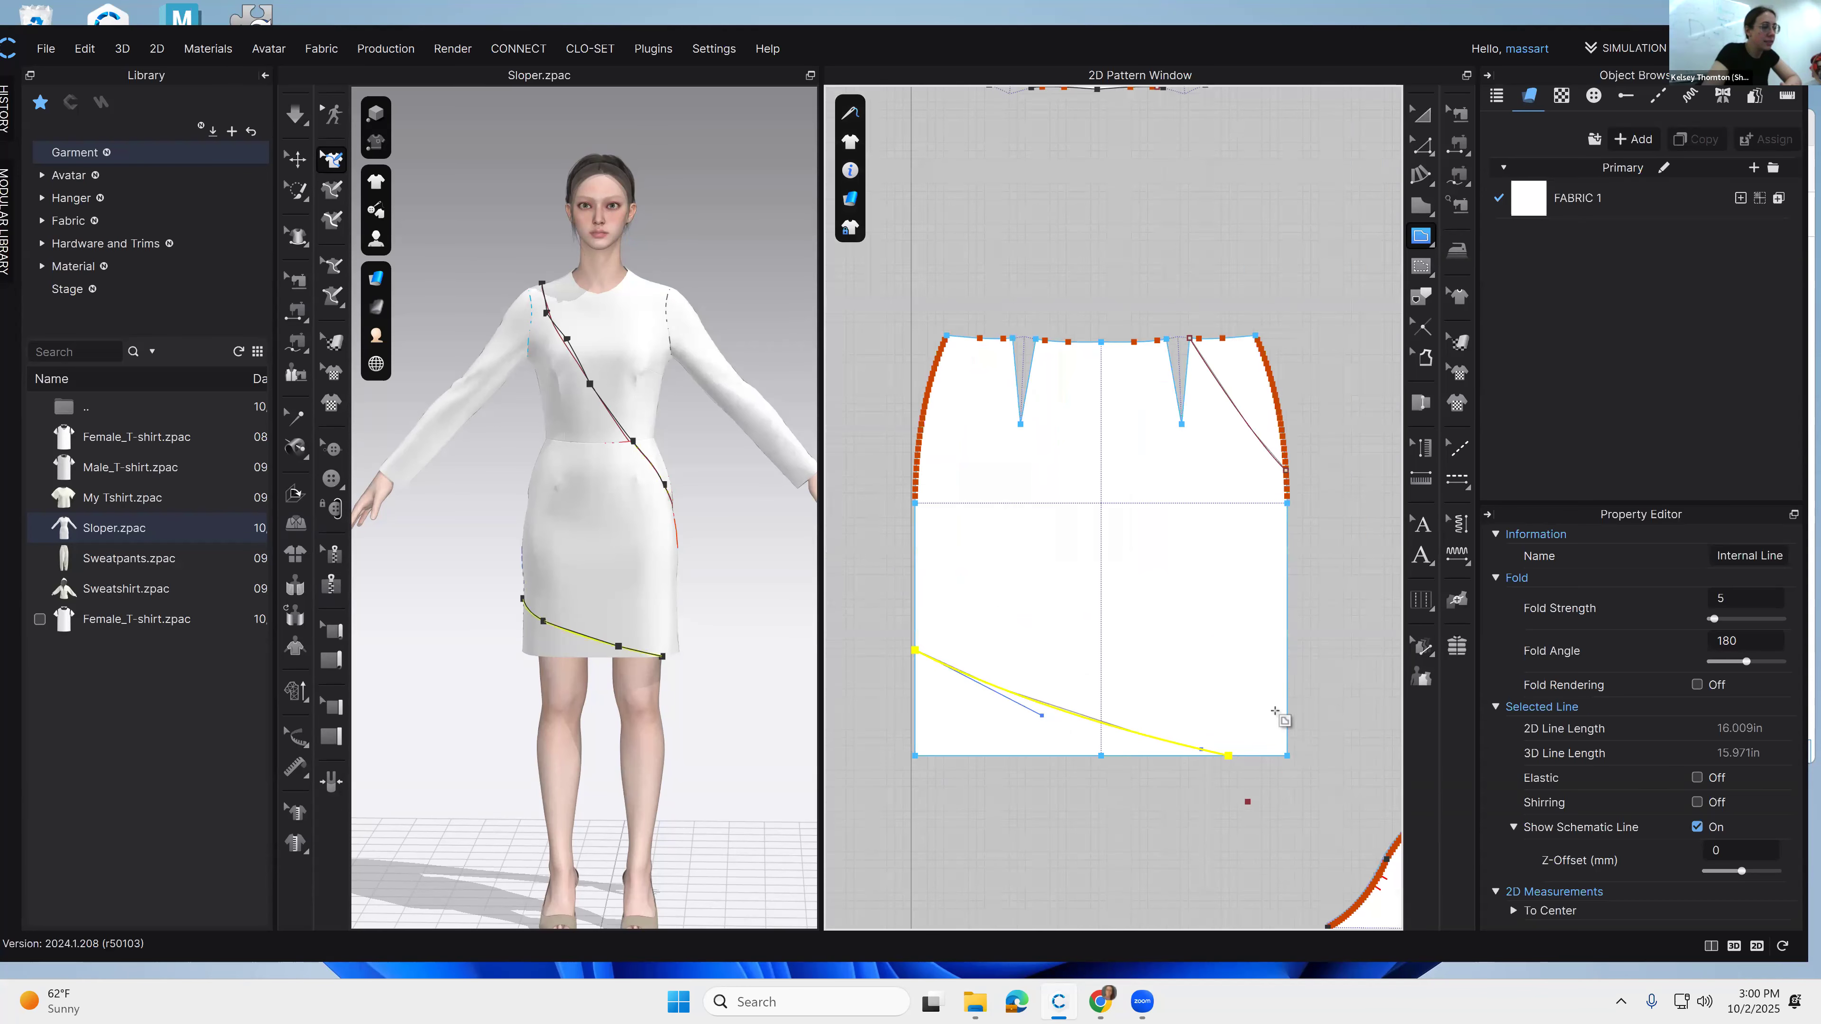
Step: Trace the 3D line on the back skirt as a curved internal line about 21 in long between the two side seams
{"action": "middle_click_drag", "start_coordinate": [1175, 674], "coordinate": [859, 742]}
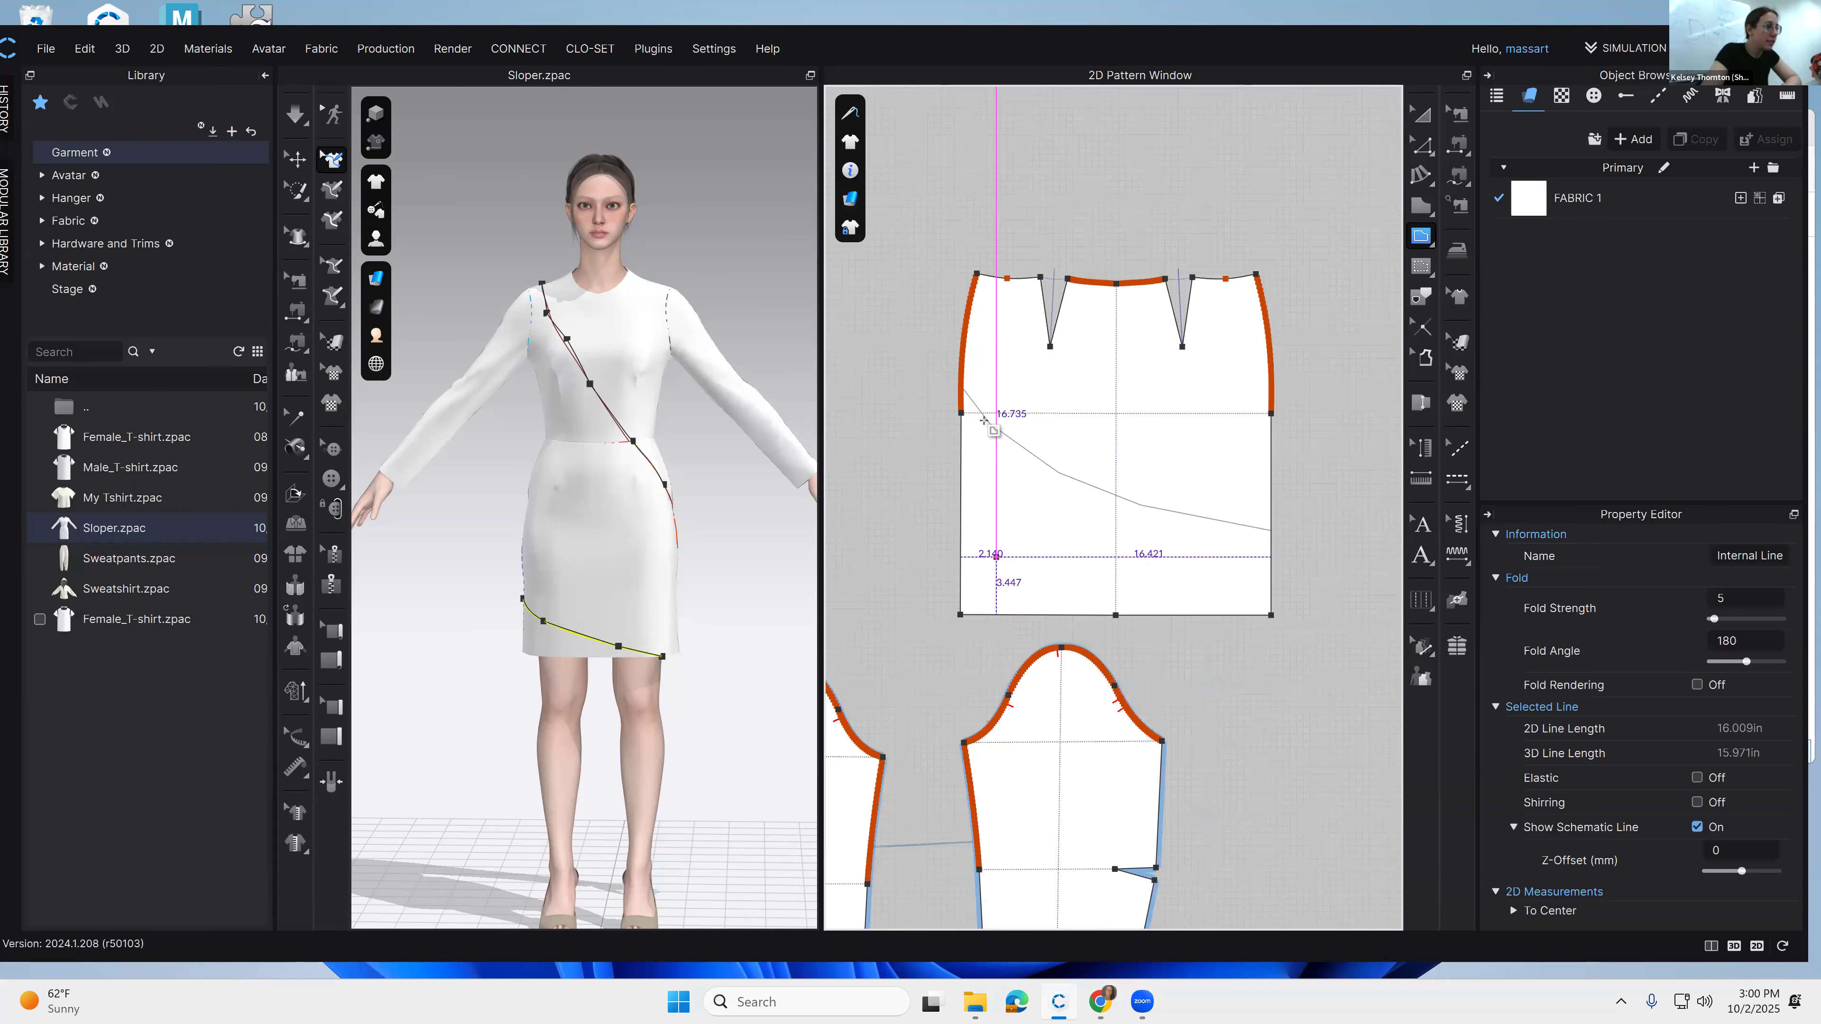
{"action": "scroll", "coordinate": [975, 429], "scroll_direction": "up", "scroll_amount": 5}
{"action": "left_click", "coordinate": [959, 327]}
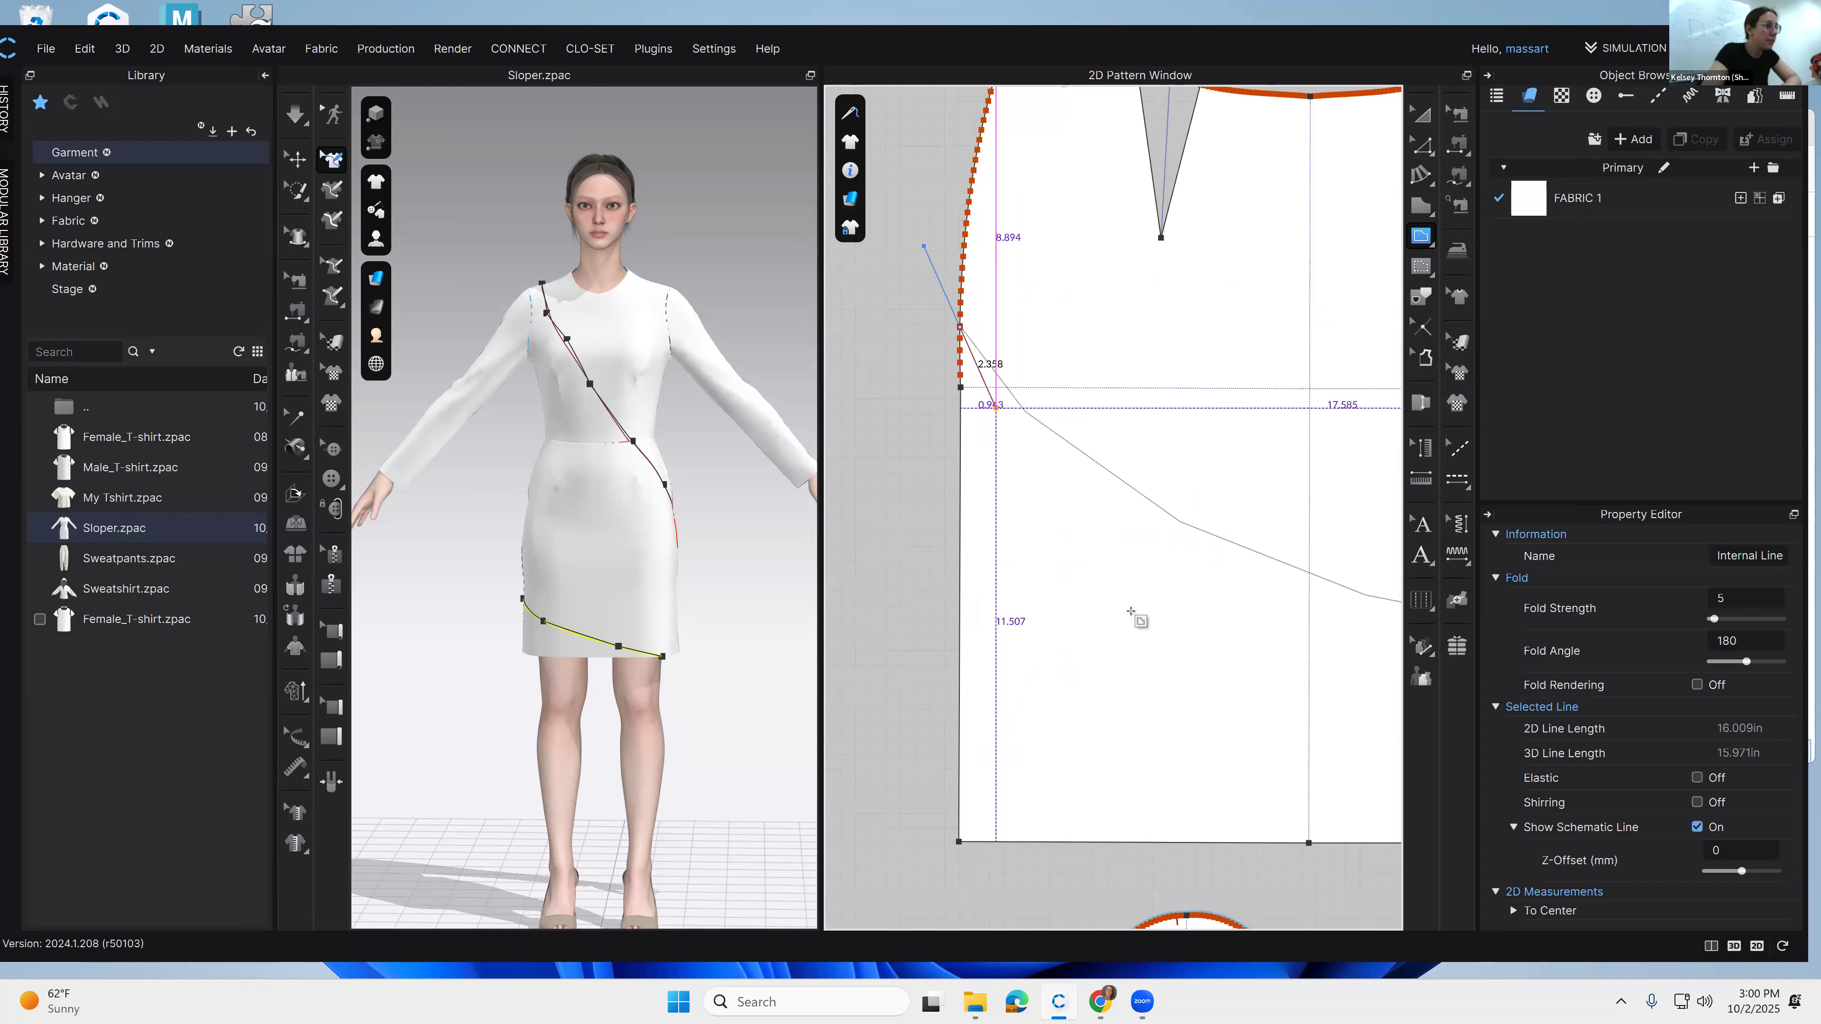
{"action": "scroll", "coordinate": [1256, 721], "scroll_direction": "down", "scroll_amount": 5}
{"action": "middle_click_drag", "start_coordinate": [1256, 722], "coordinate": [976, 620]}
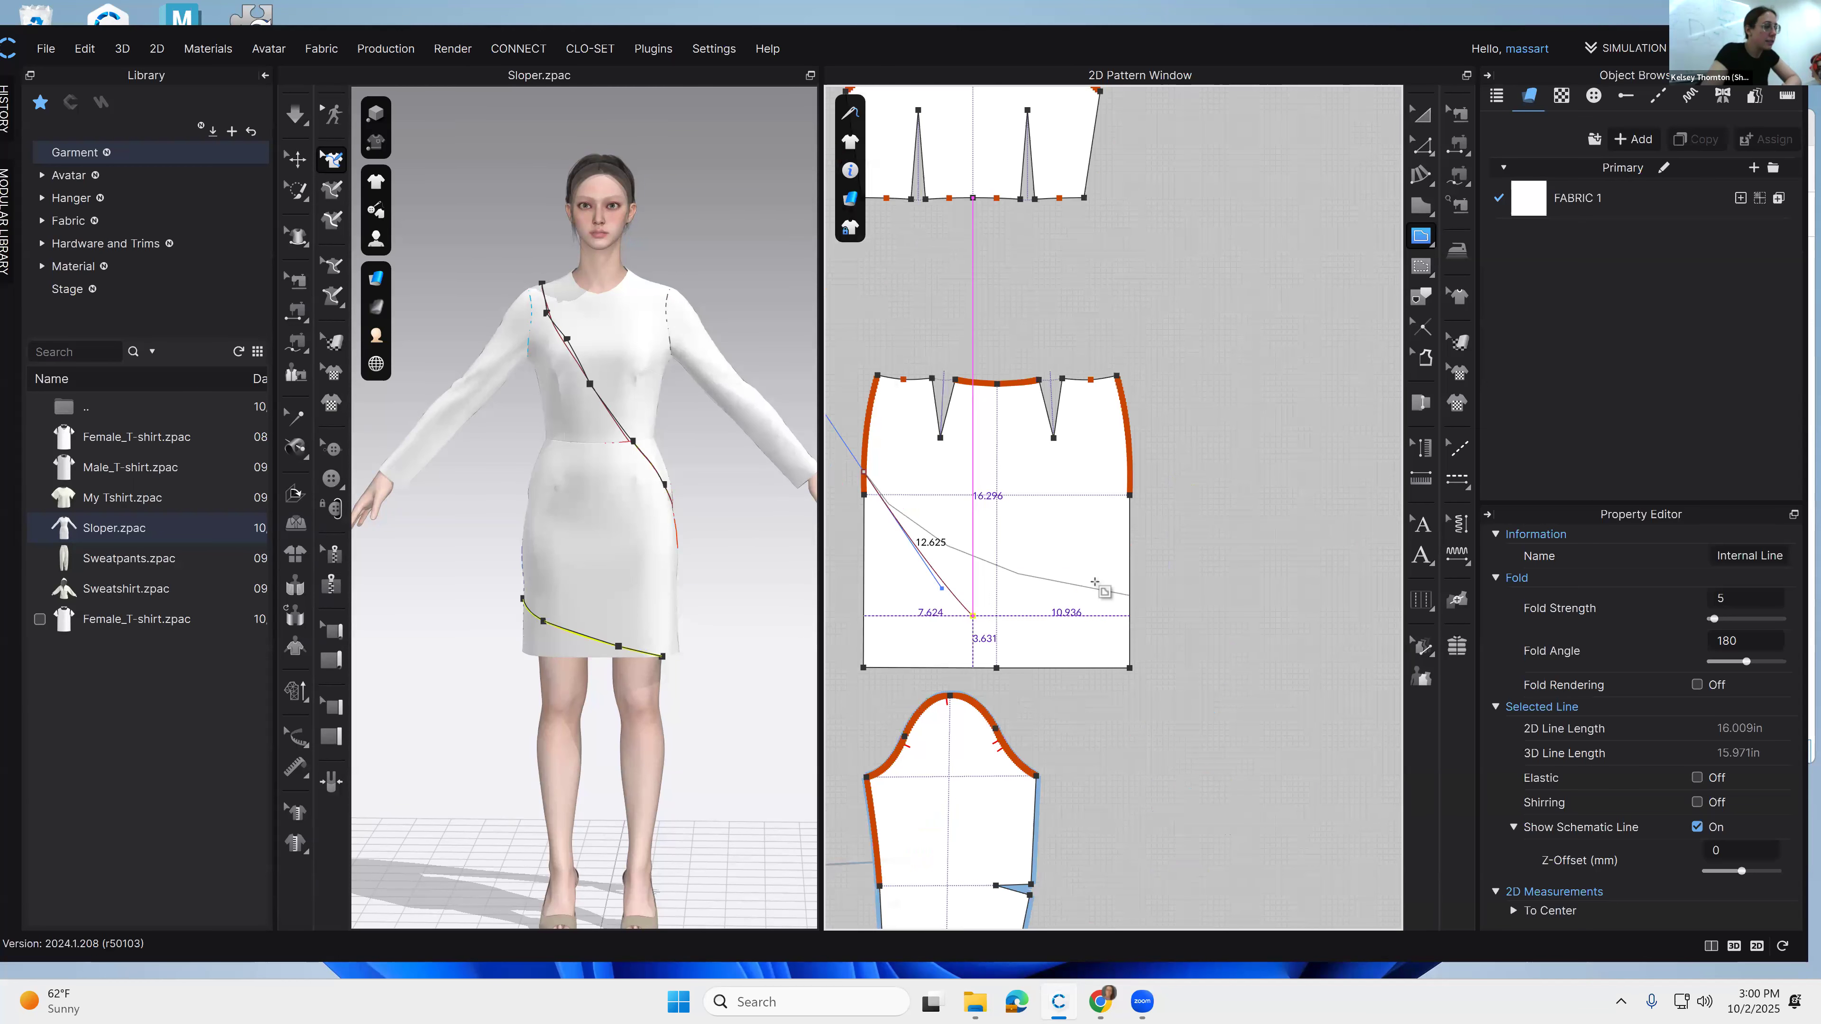
{"action": "scroll", "coordinate": [1107, 591], "scroll_direction": "up", "scroll_amount": 5}
{"action": "double_click", "coordinate": [1178, 614]}
{"action": "scroll", "coordinate": [1290, 645], "scroll_direction": "down", "scroll_amount": 4}
Step: Adjust the curve handle of the back skirt's internal line so it follows the 3D guide line more closely
{"action": "left_click", "coordinate": [1420, 145]}
{"action": "left_click_drag", "start_coordinate": [993, 621], "coordinate": [992, 611]}
{"action": "scroll", "coordinate": [738, 239], "scroll_direction": "down", "scroll_amount": 3}
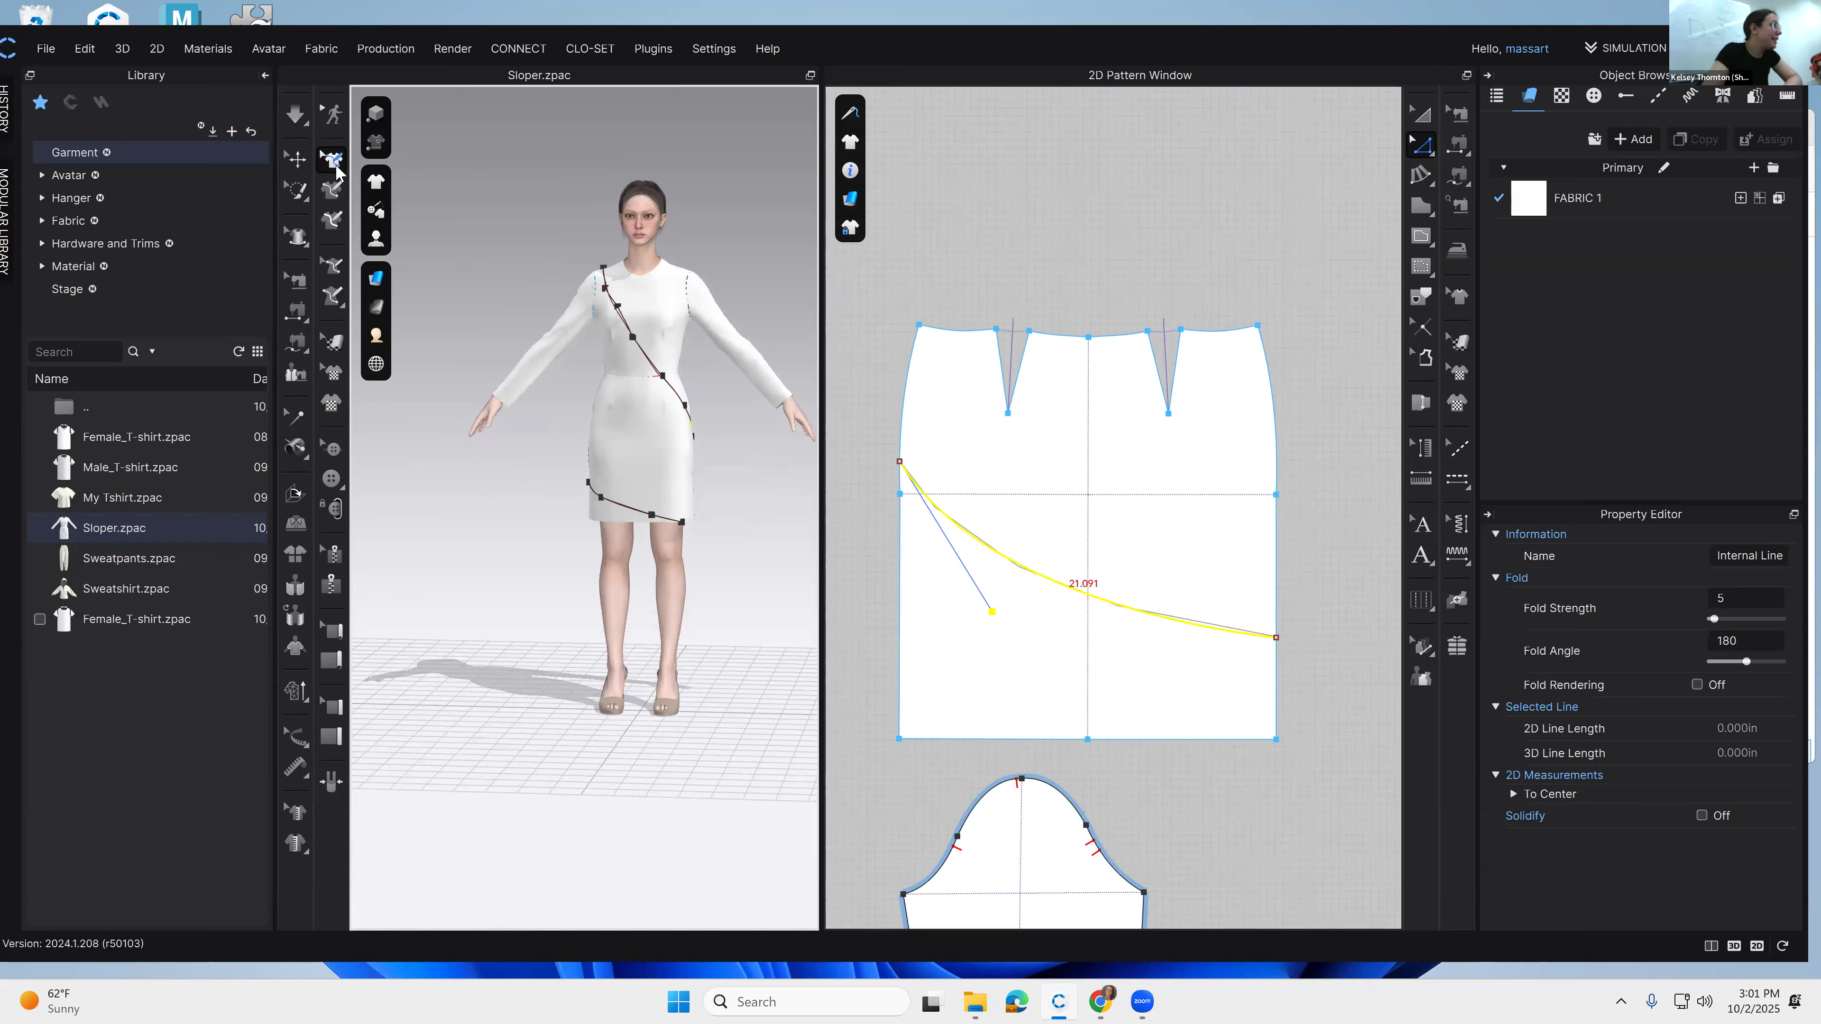
Step: Delete the 3D guide line from the front bodice and upper front skirt
{"action": "left_click", "coordinate": [646, 354]}
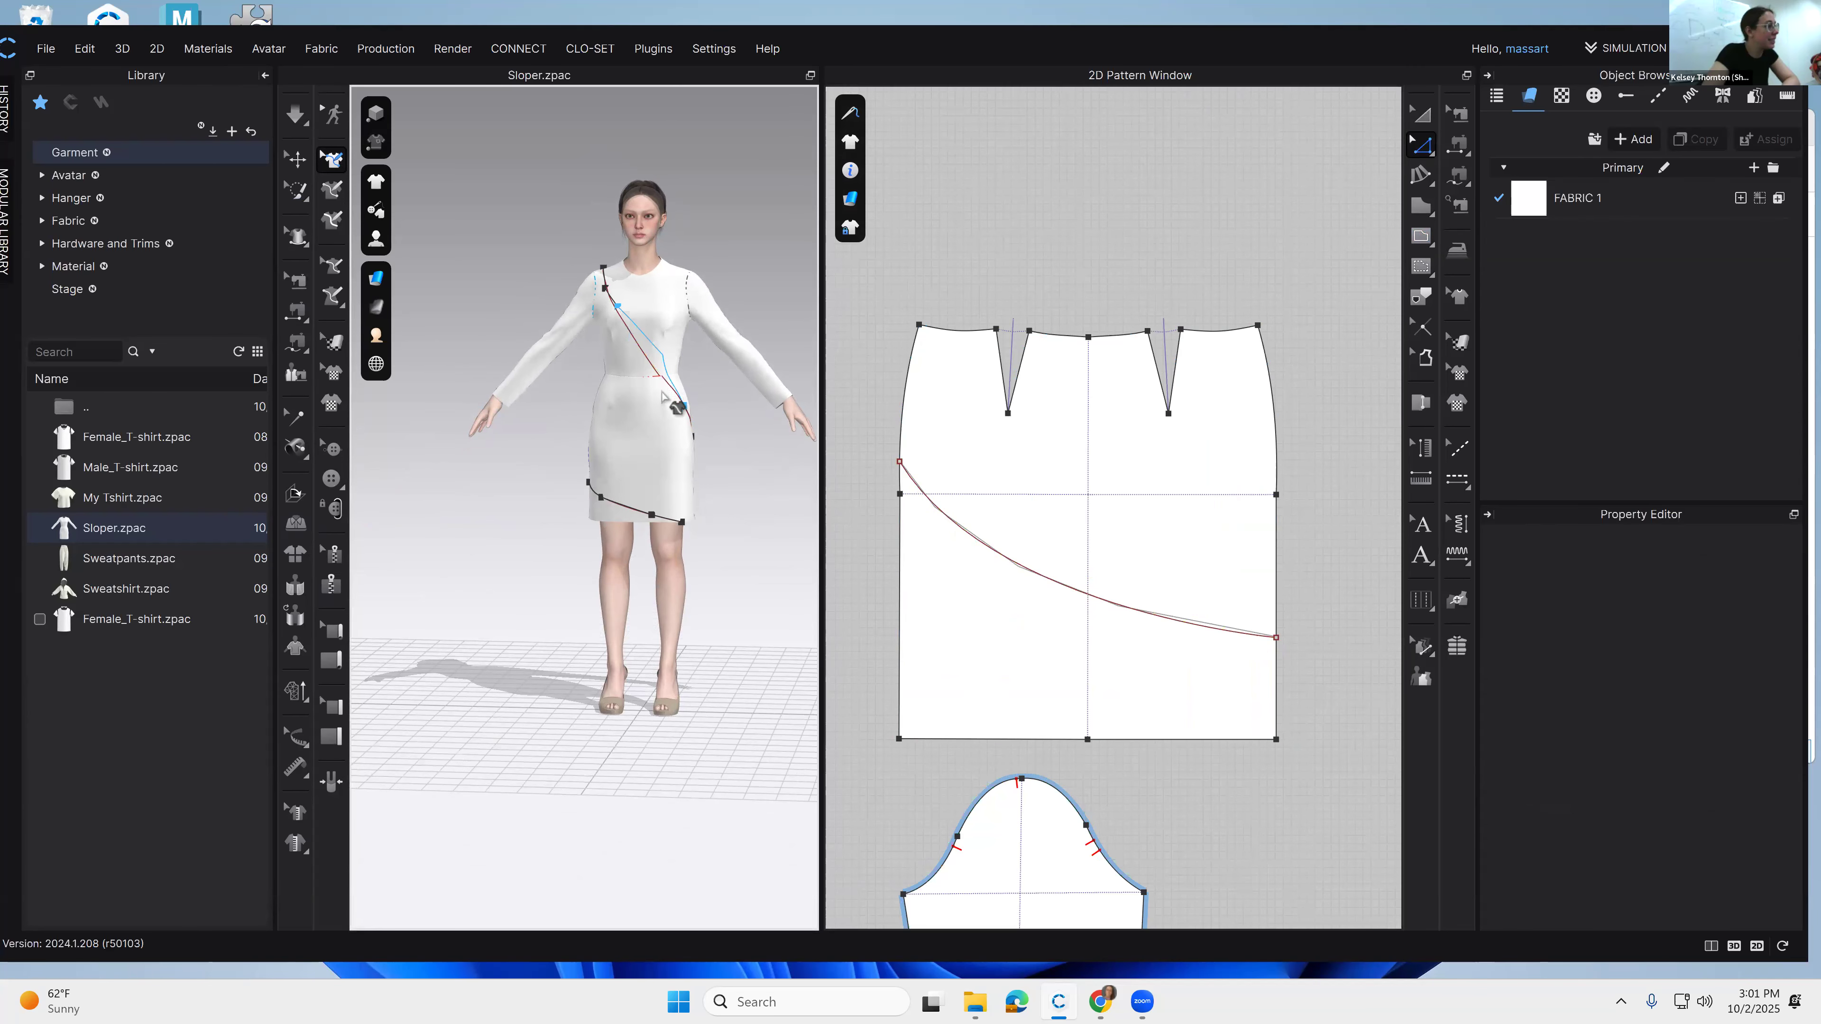
{"action": "right_click", "coordinate": [662, 353]}
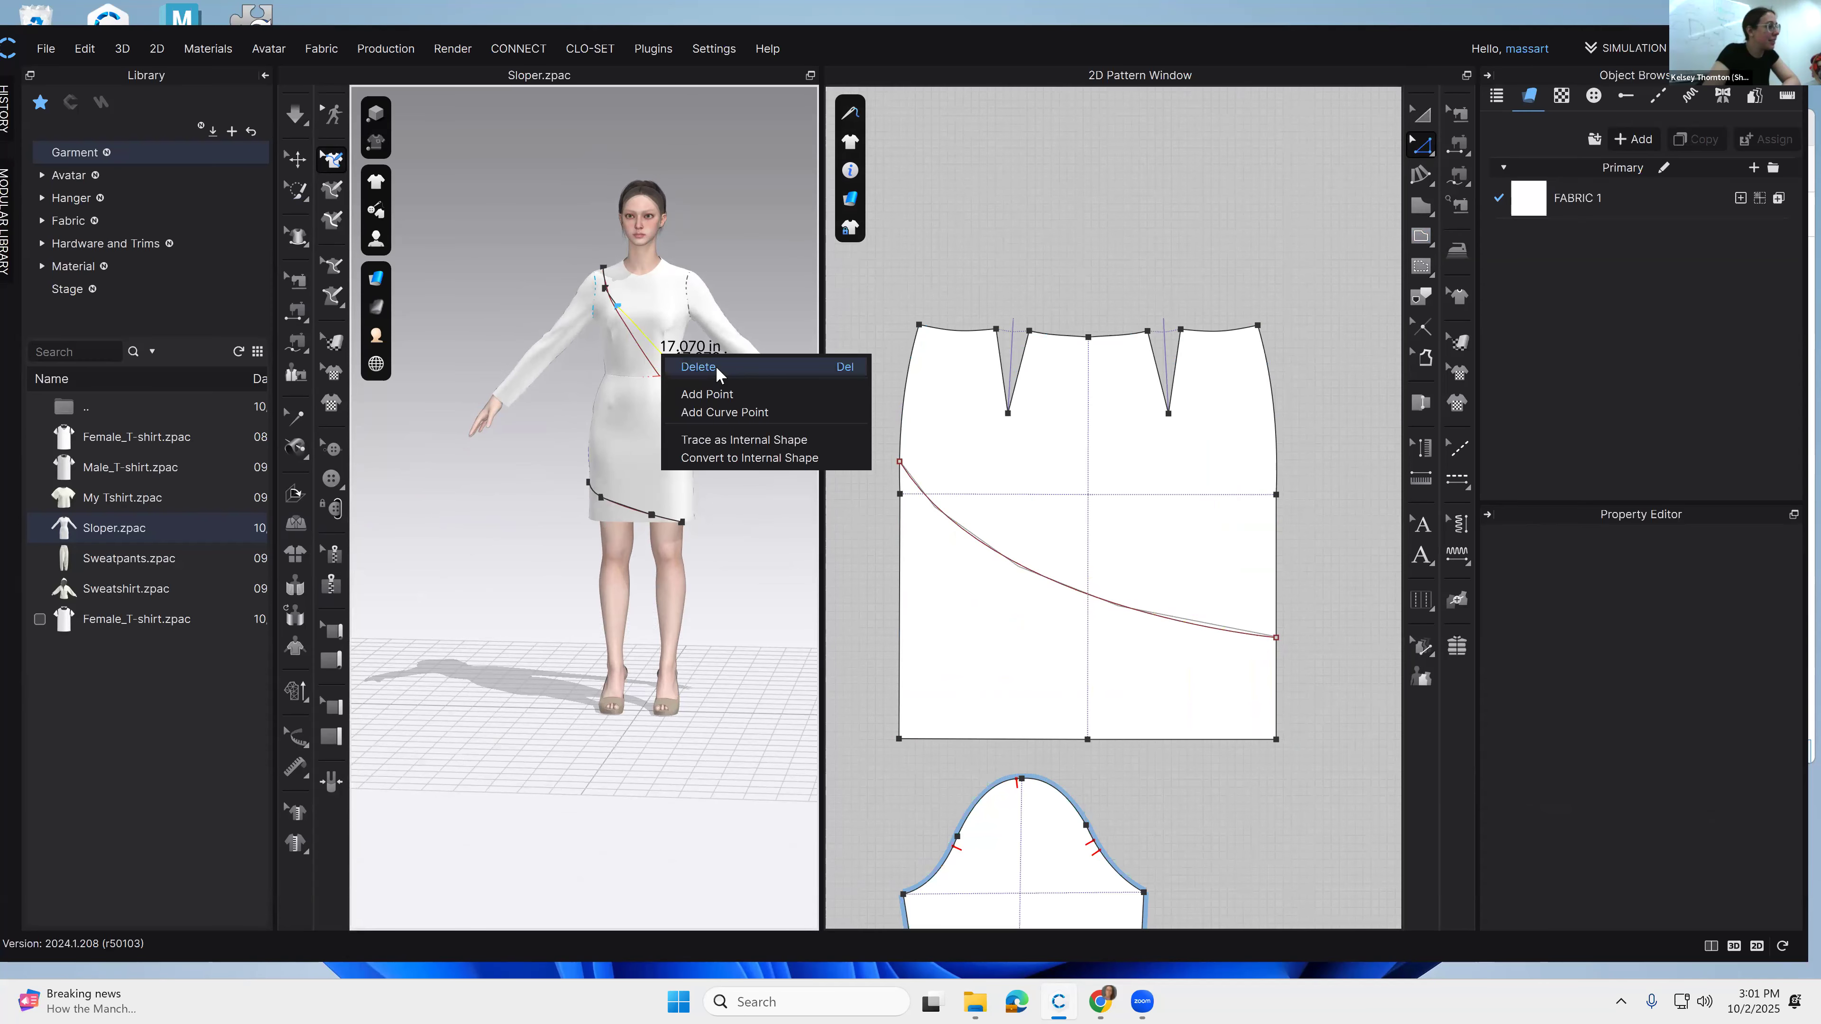
{"action": "key", "text": "Escape"}
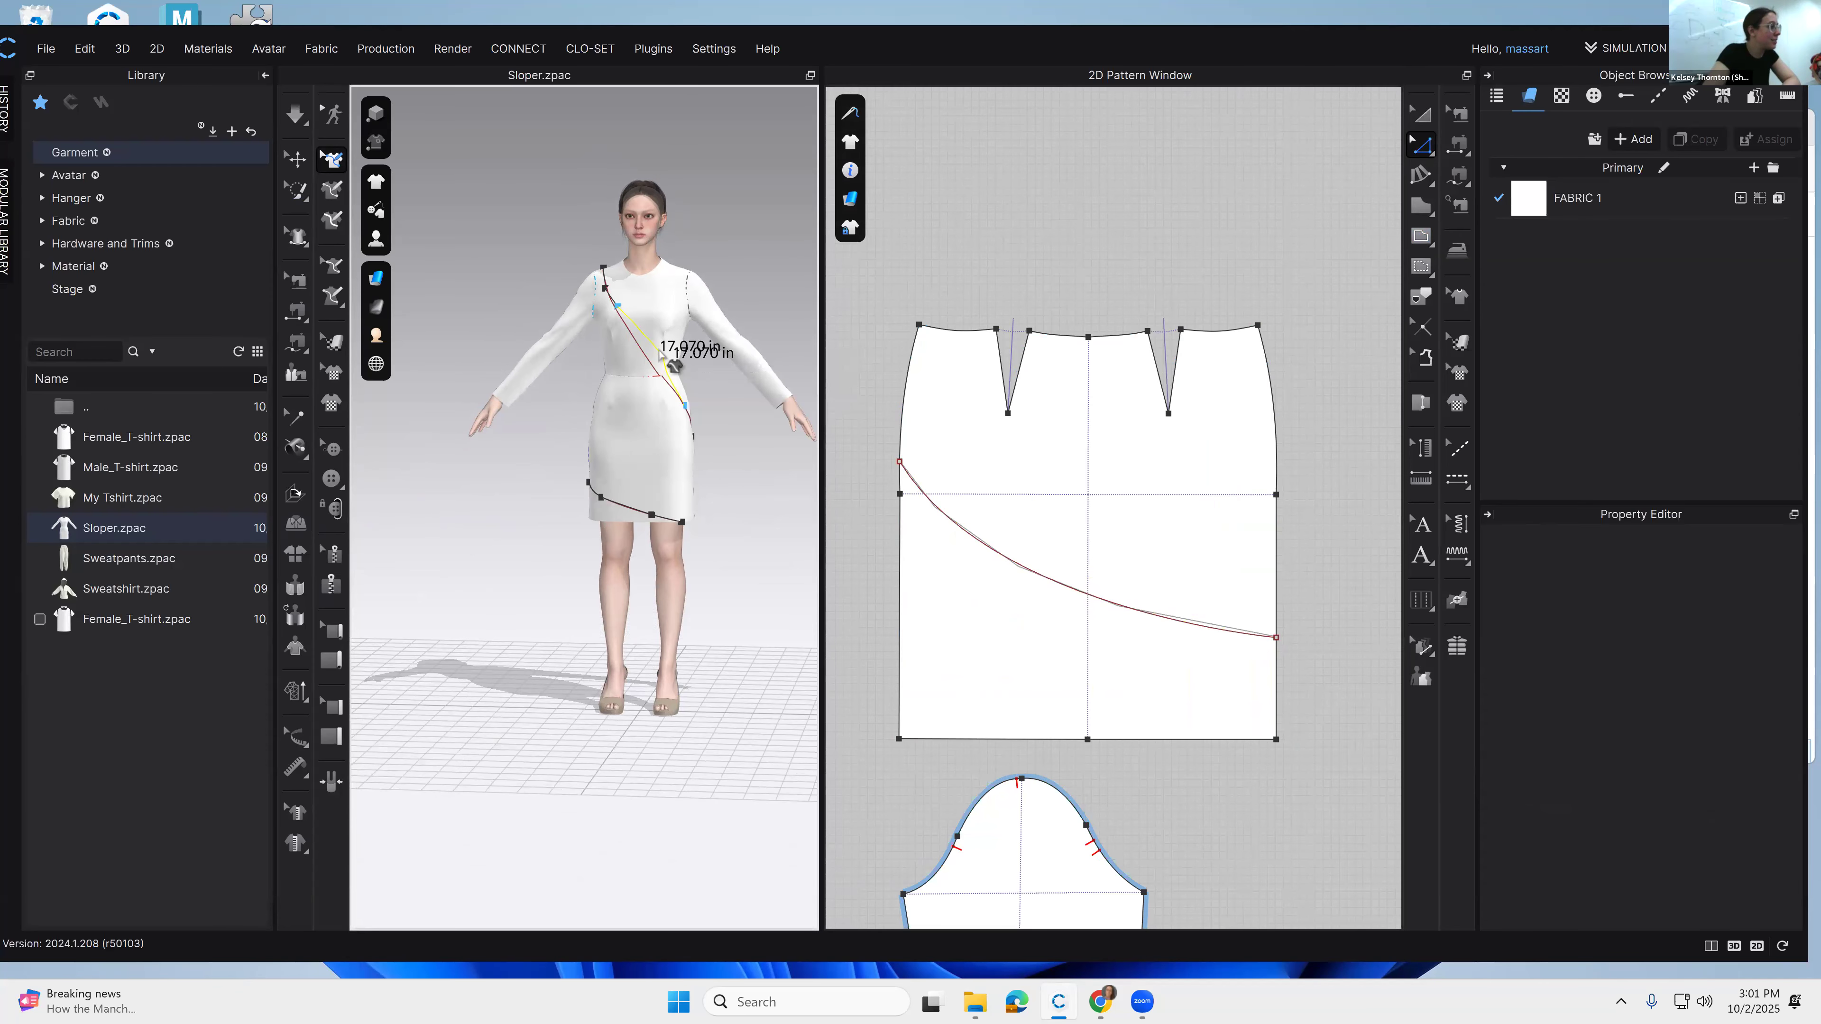
{"action": "right_click", "coordinate": [659, 350]}
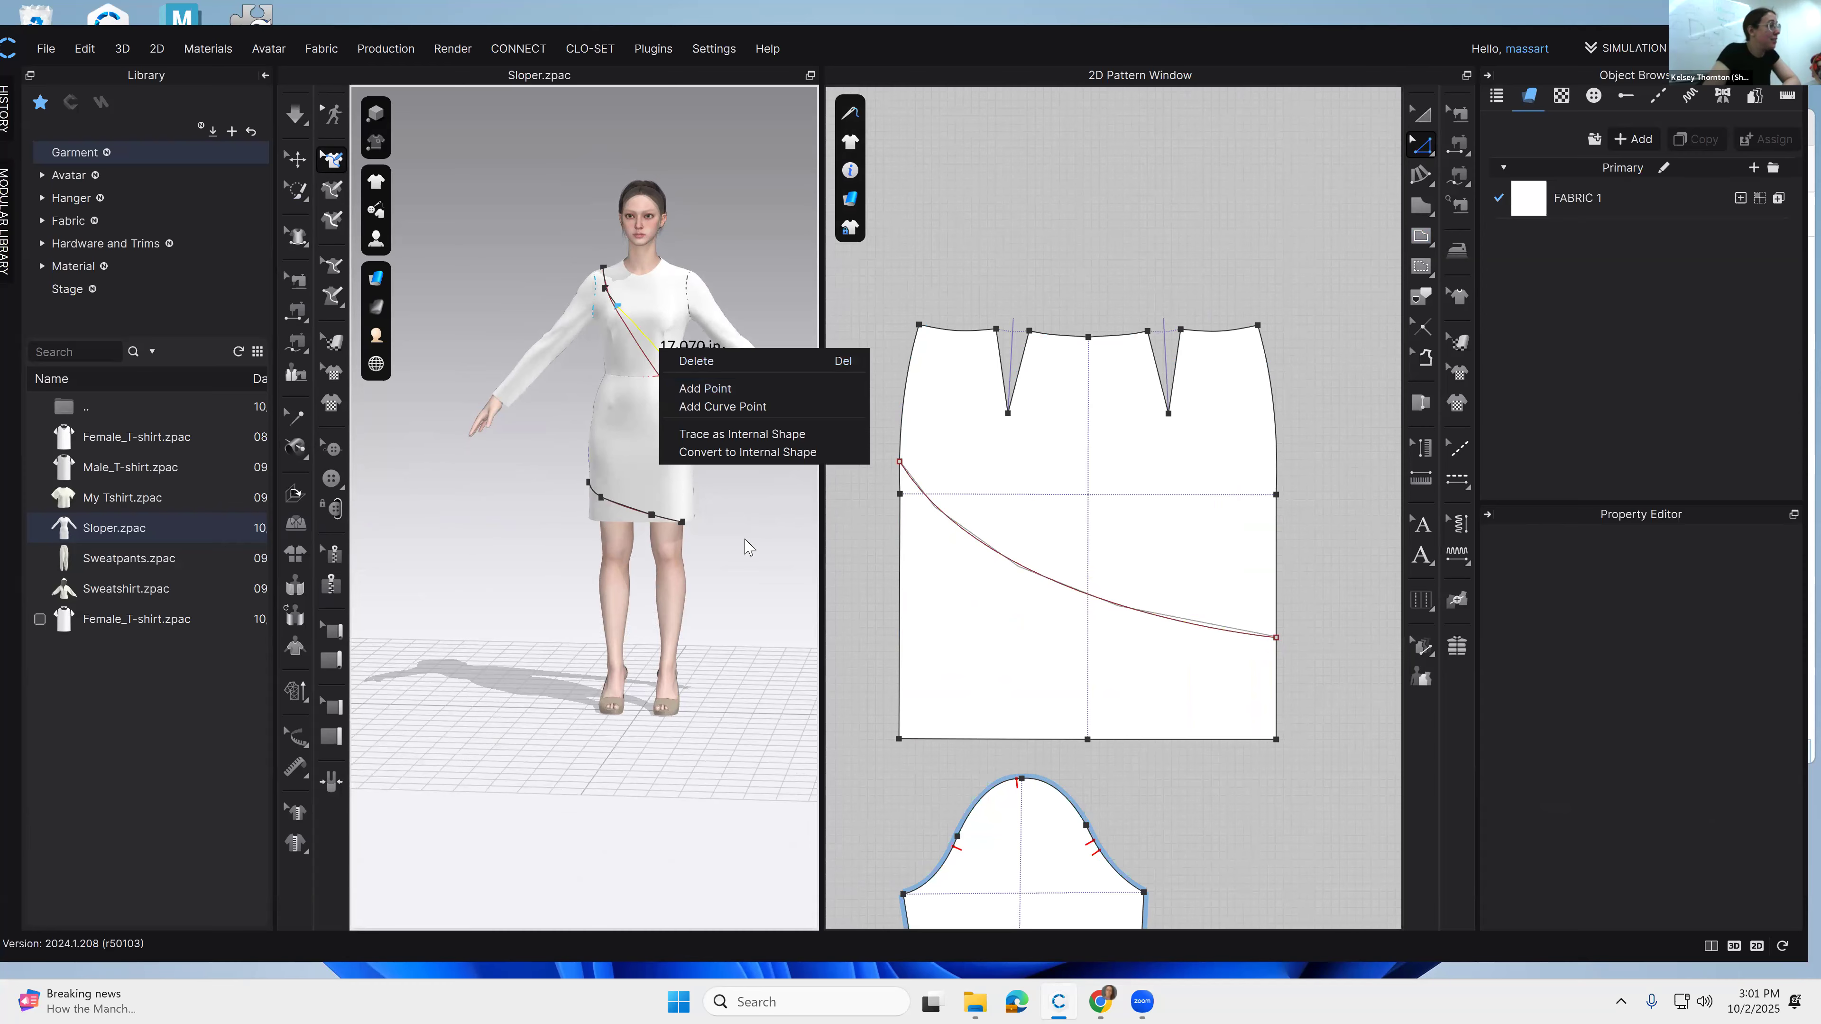
{"action": "left_click", "coordinate": [592, 283]}
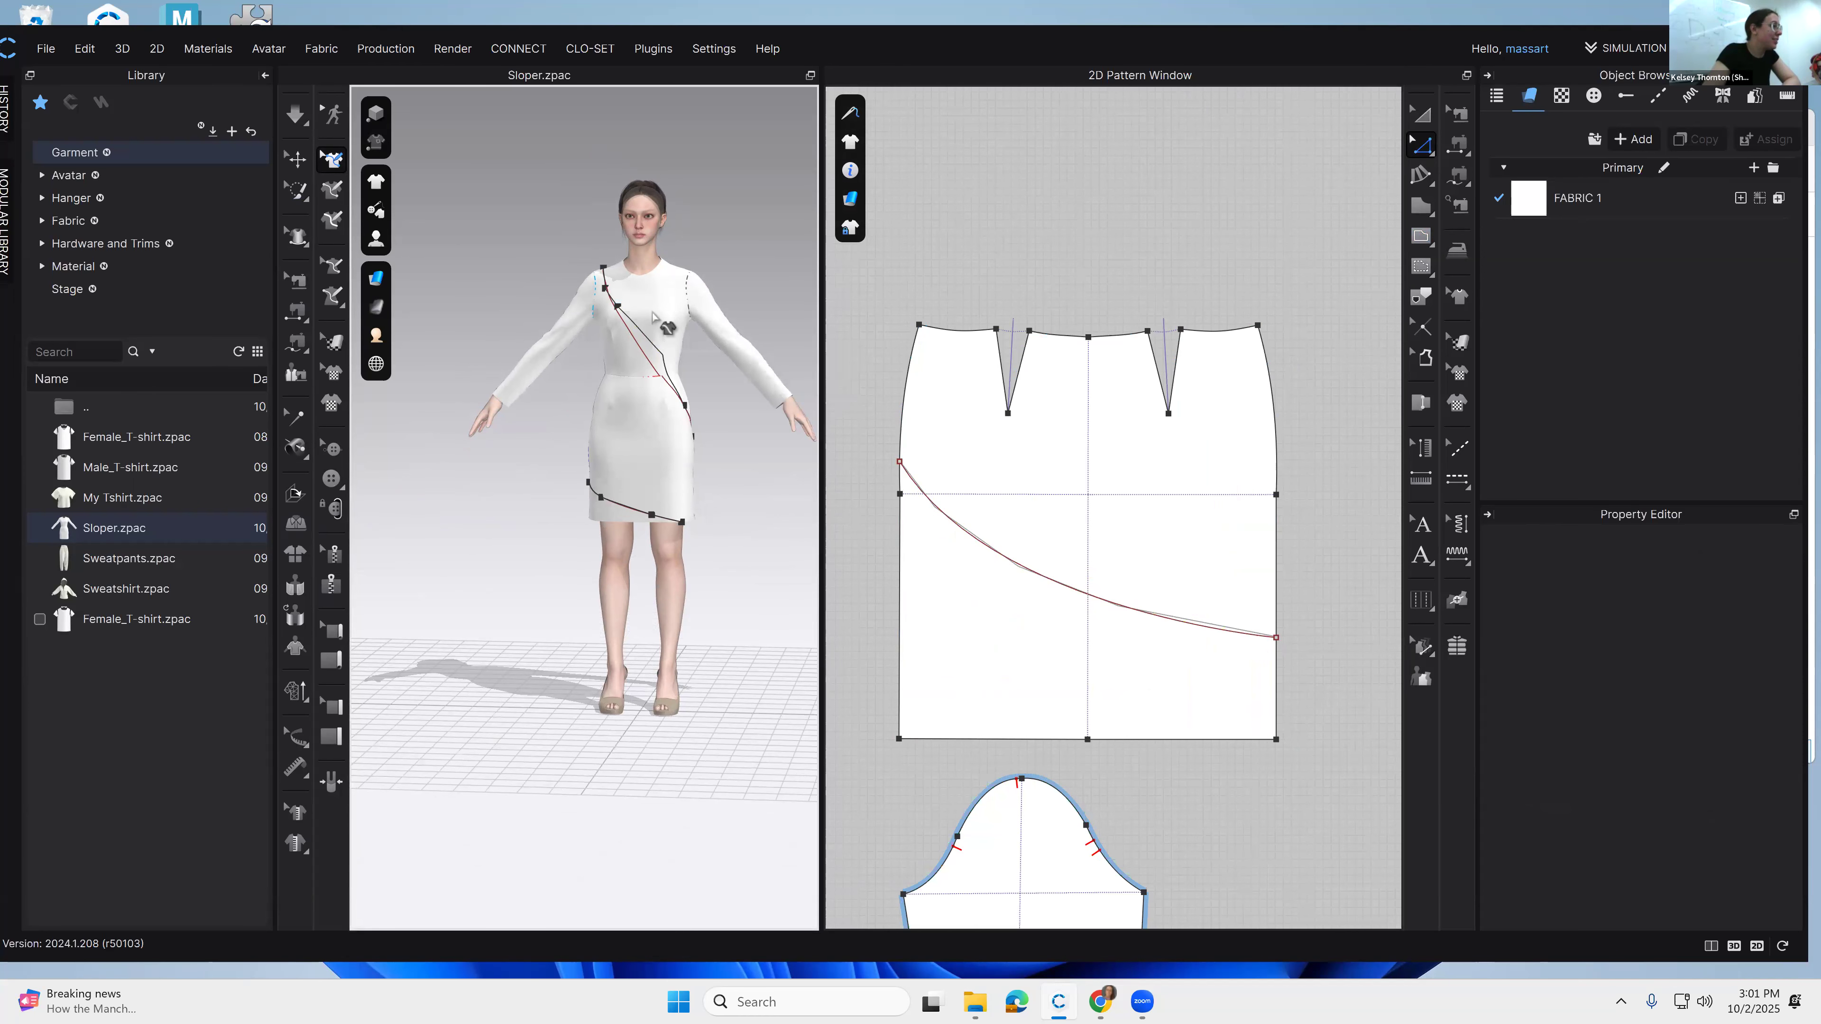
{"action": "left_click", "coordinate": [616, 307]}
{"action": "key", "text": "Delete"}
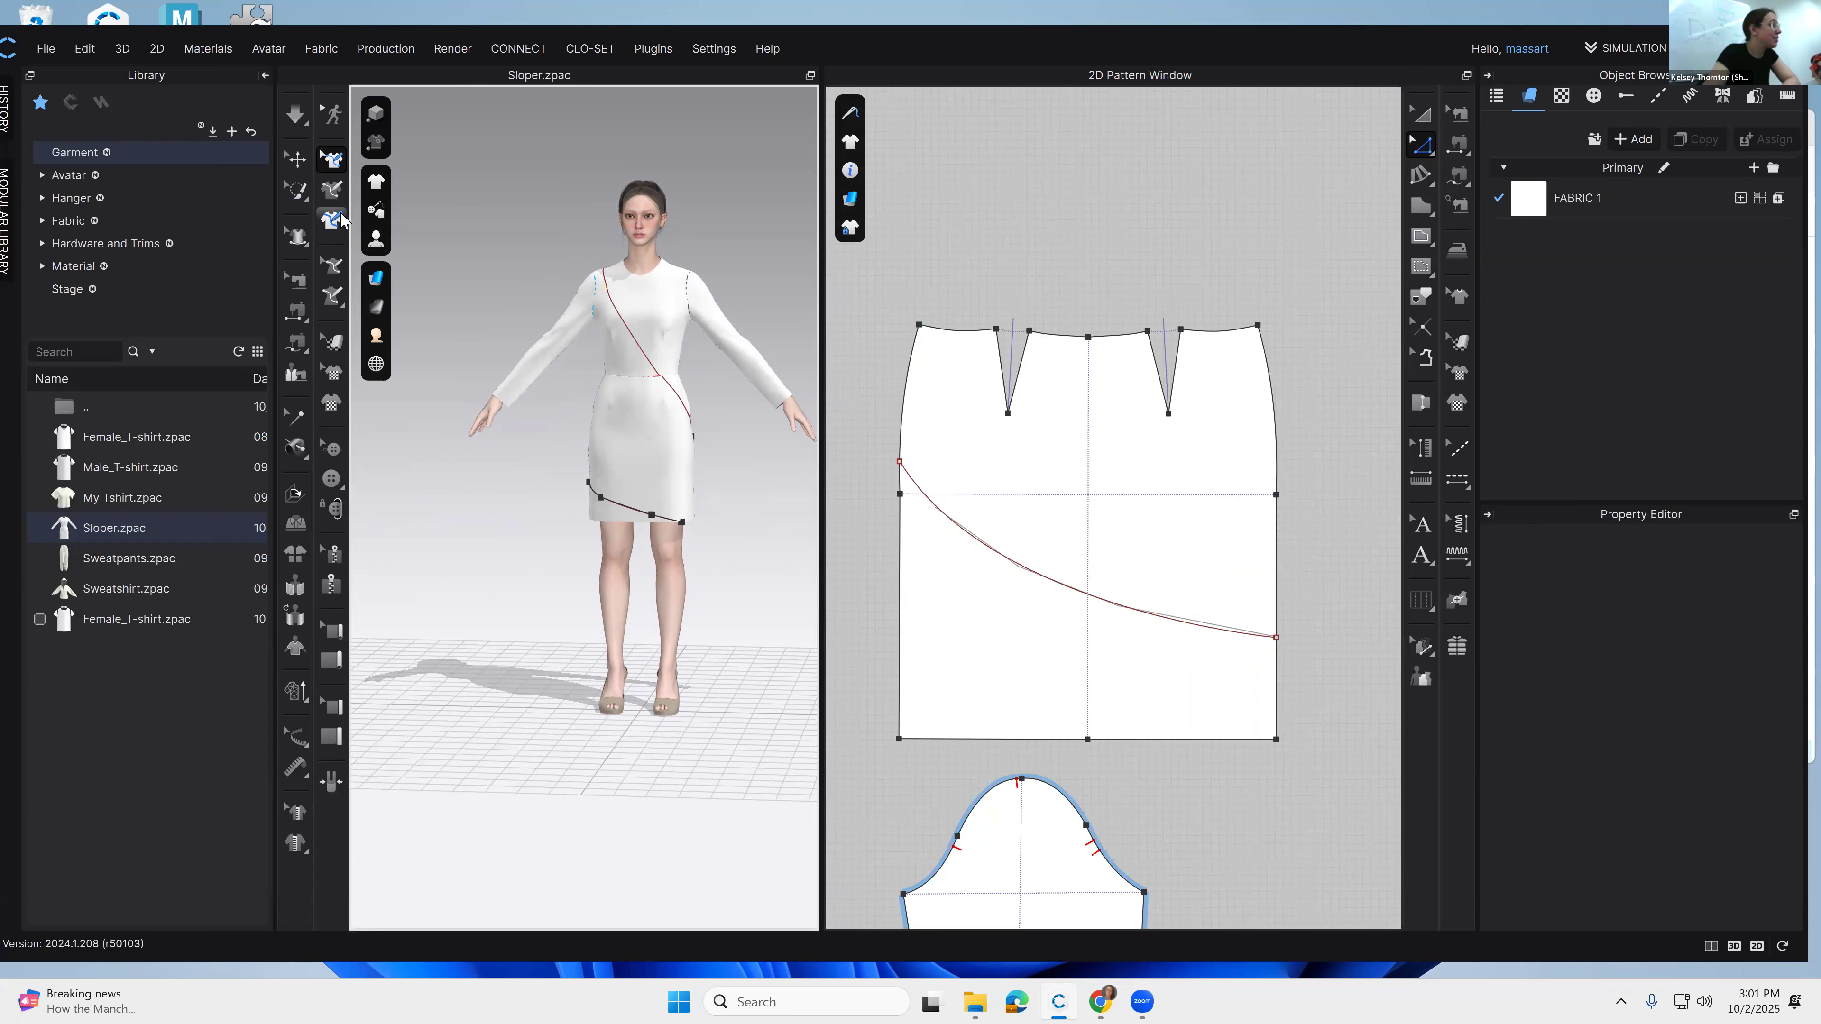
Step: Delete the remaining 3D guide line around the back skirt and lower front skirt
{"action": "right_click_drag", "start_coordinate": [699, 468], "coordinate": [652, 372]}
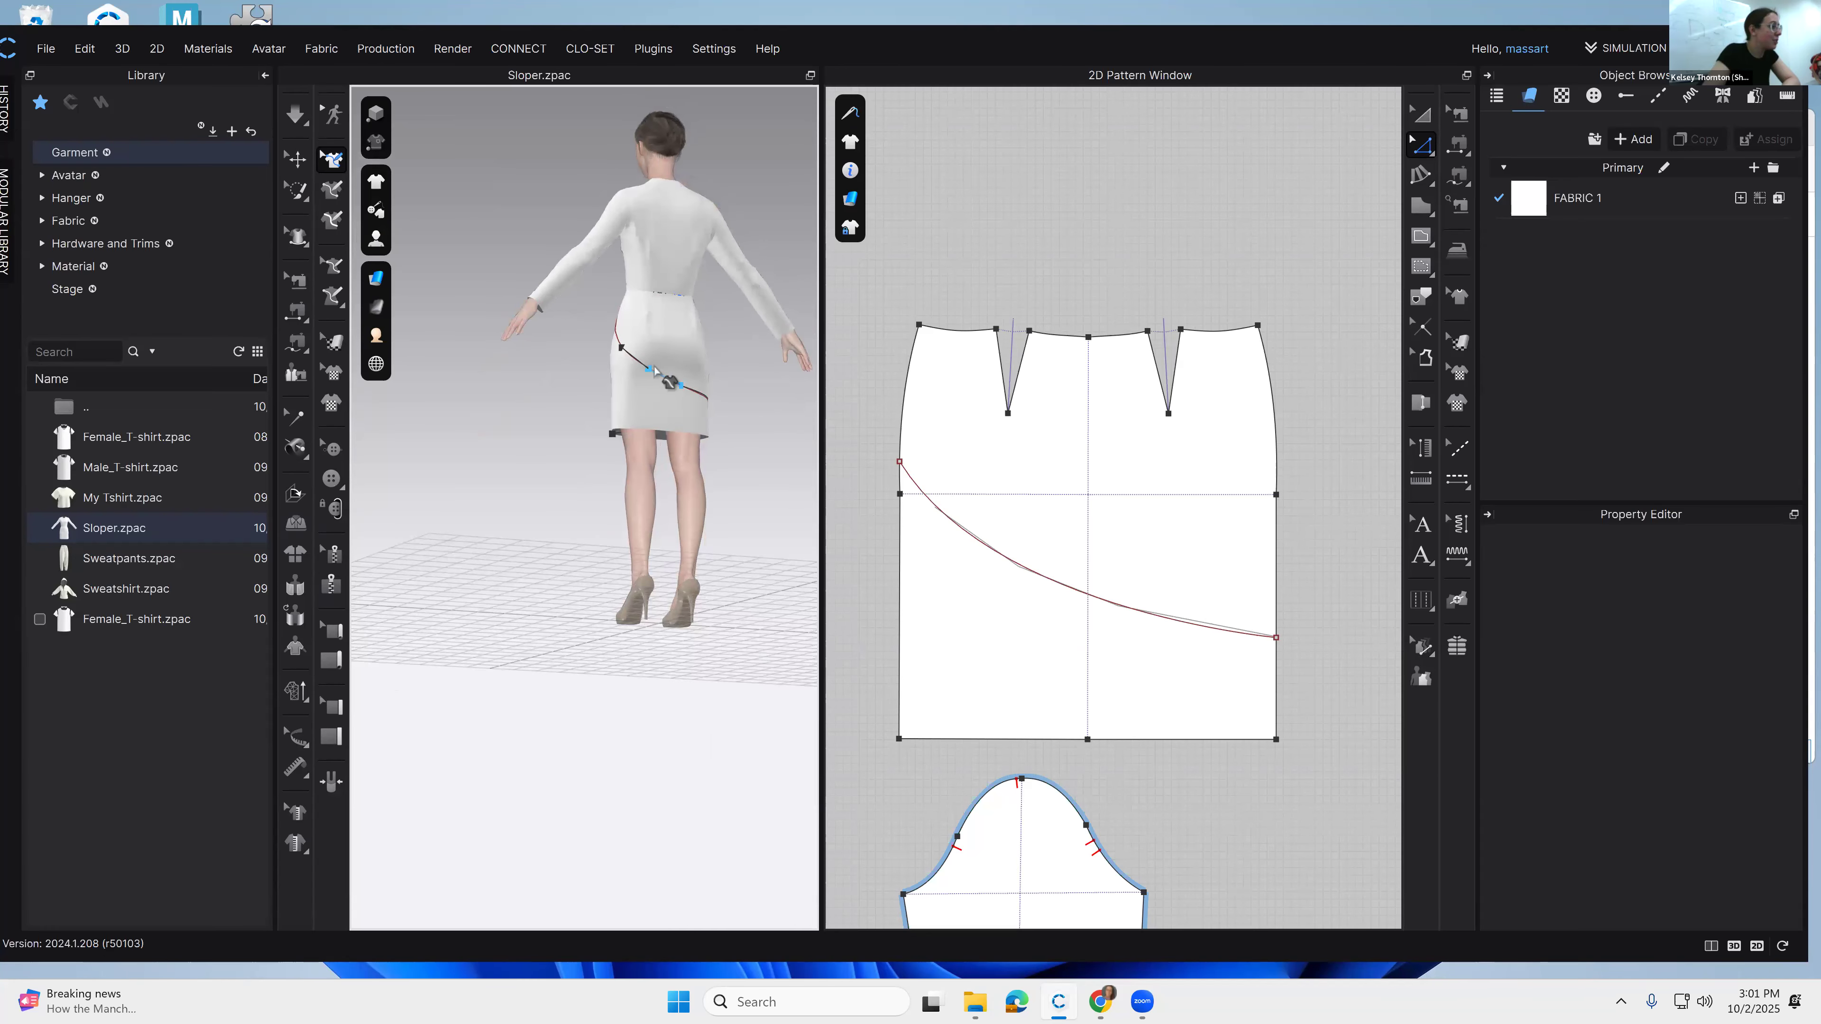
{"action": "right_click", "coordinate": [648, 369]}
{"action": "left_click", "coordinate": [678, 383]}
{"action": "right_click", "coordinate": [639, 356]}
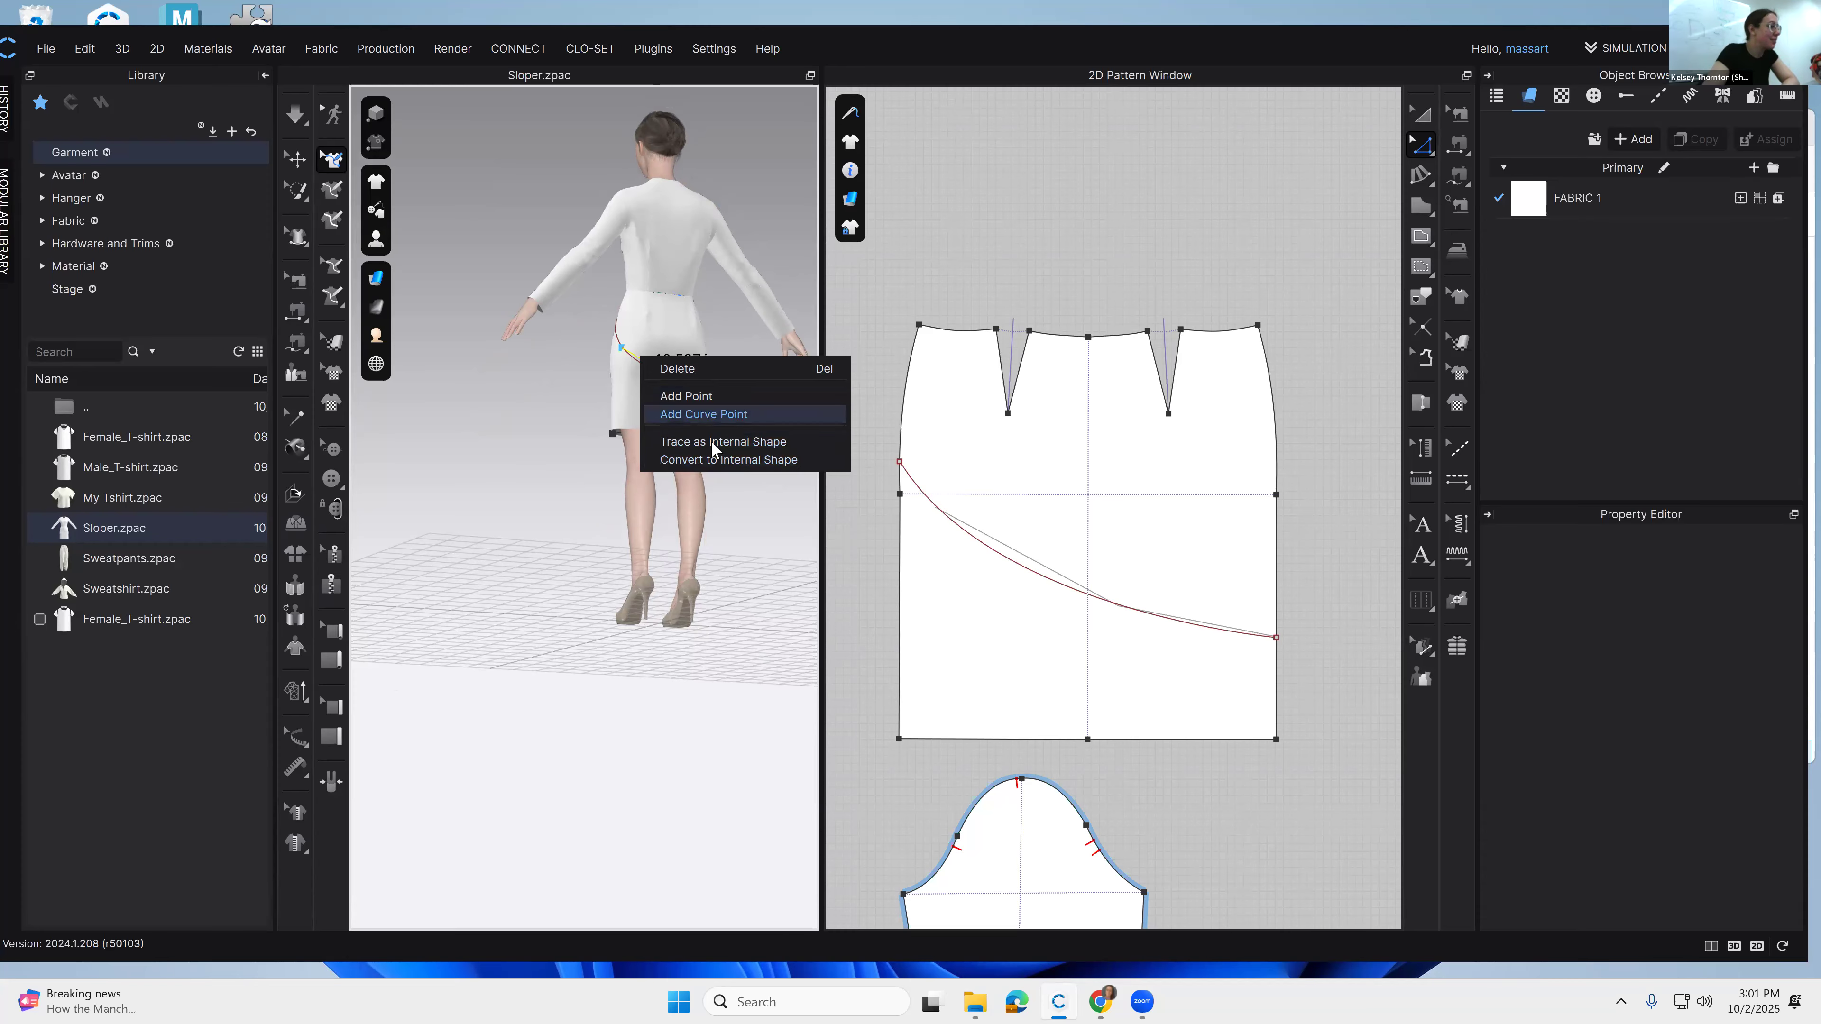
{"action": "left_click", "coordinate": [676, 518]}
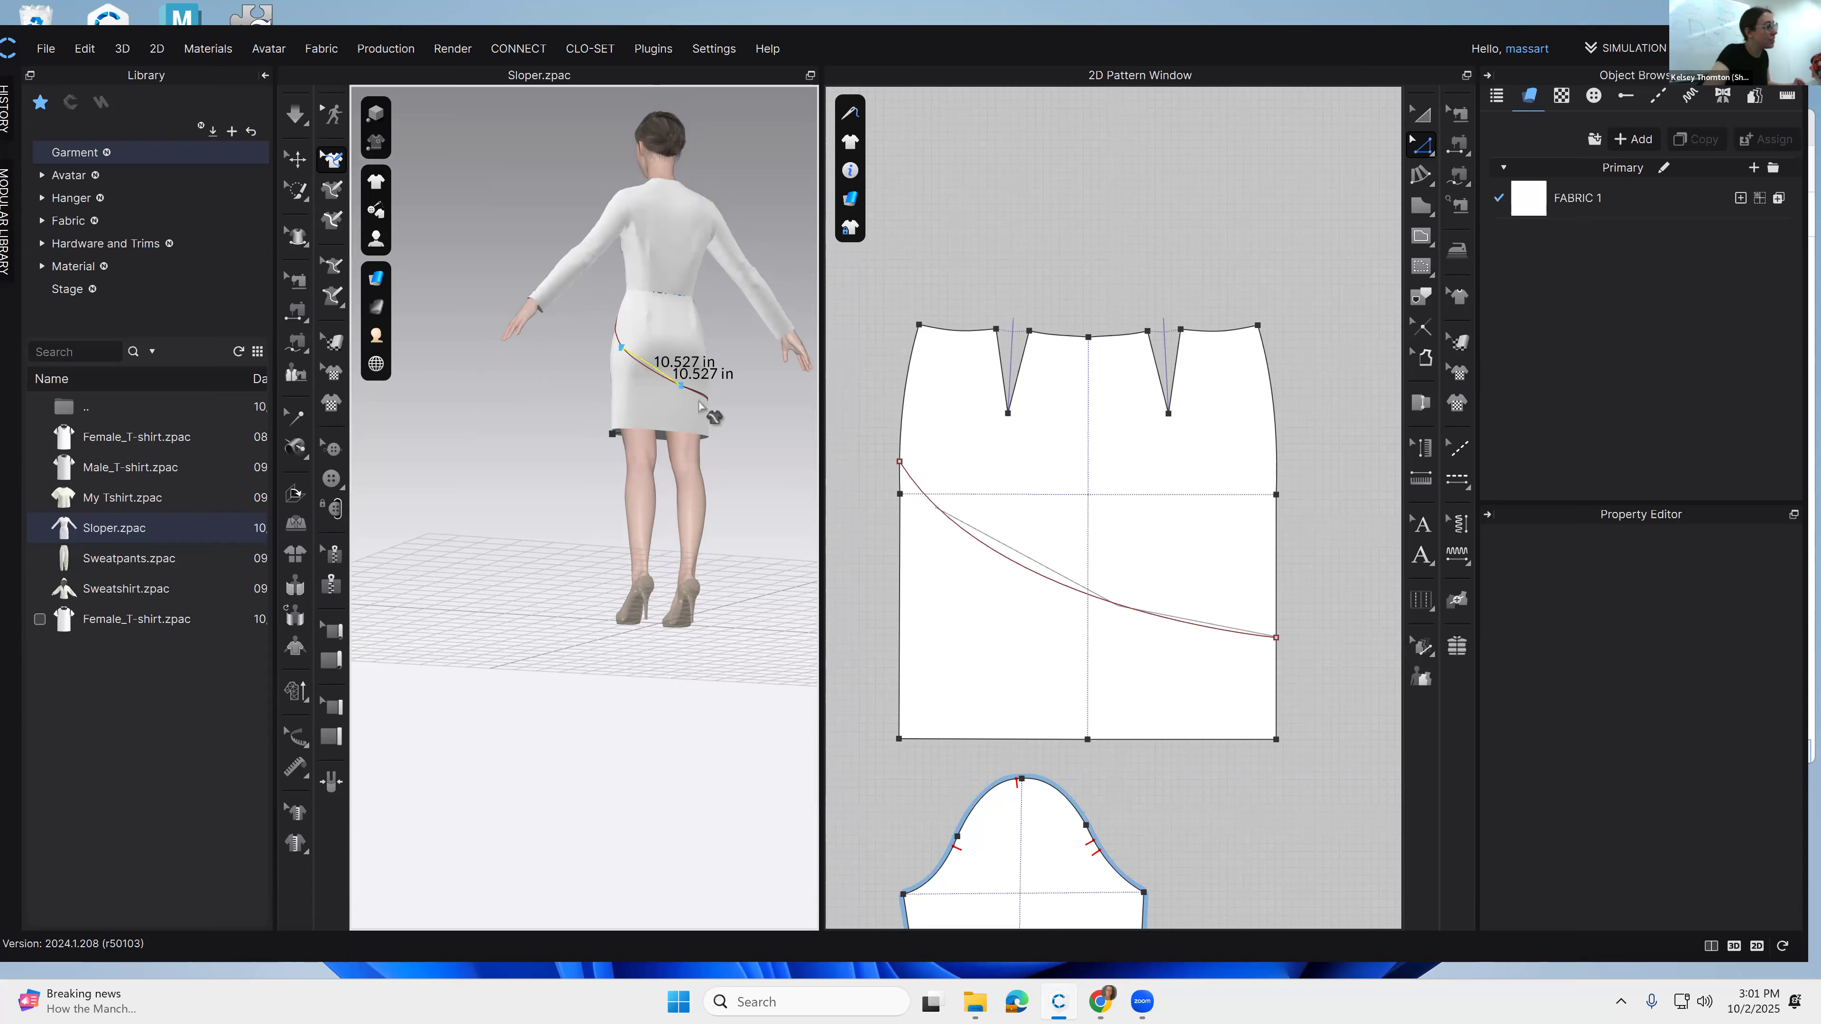
{"action": "right_click_drag", "start_coordinate": [675, 432], "coordinate": [630, 420]}
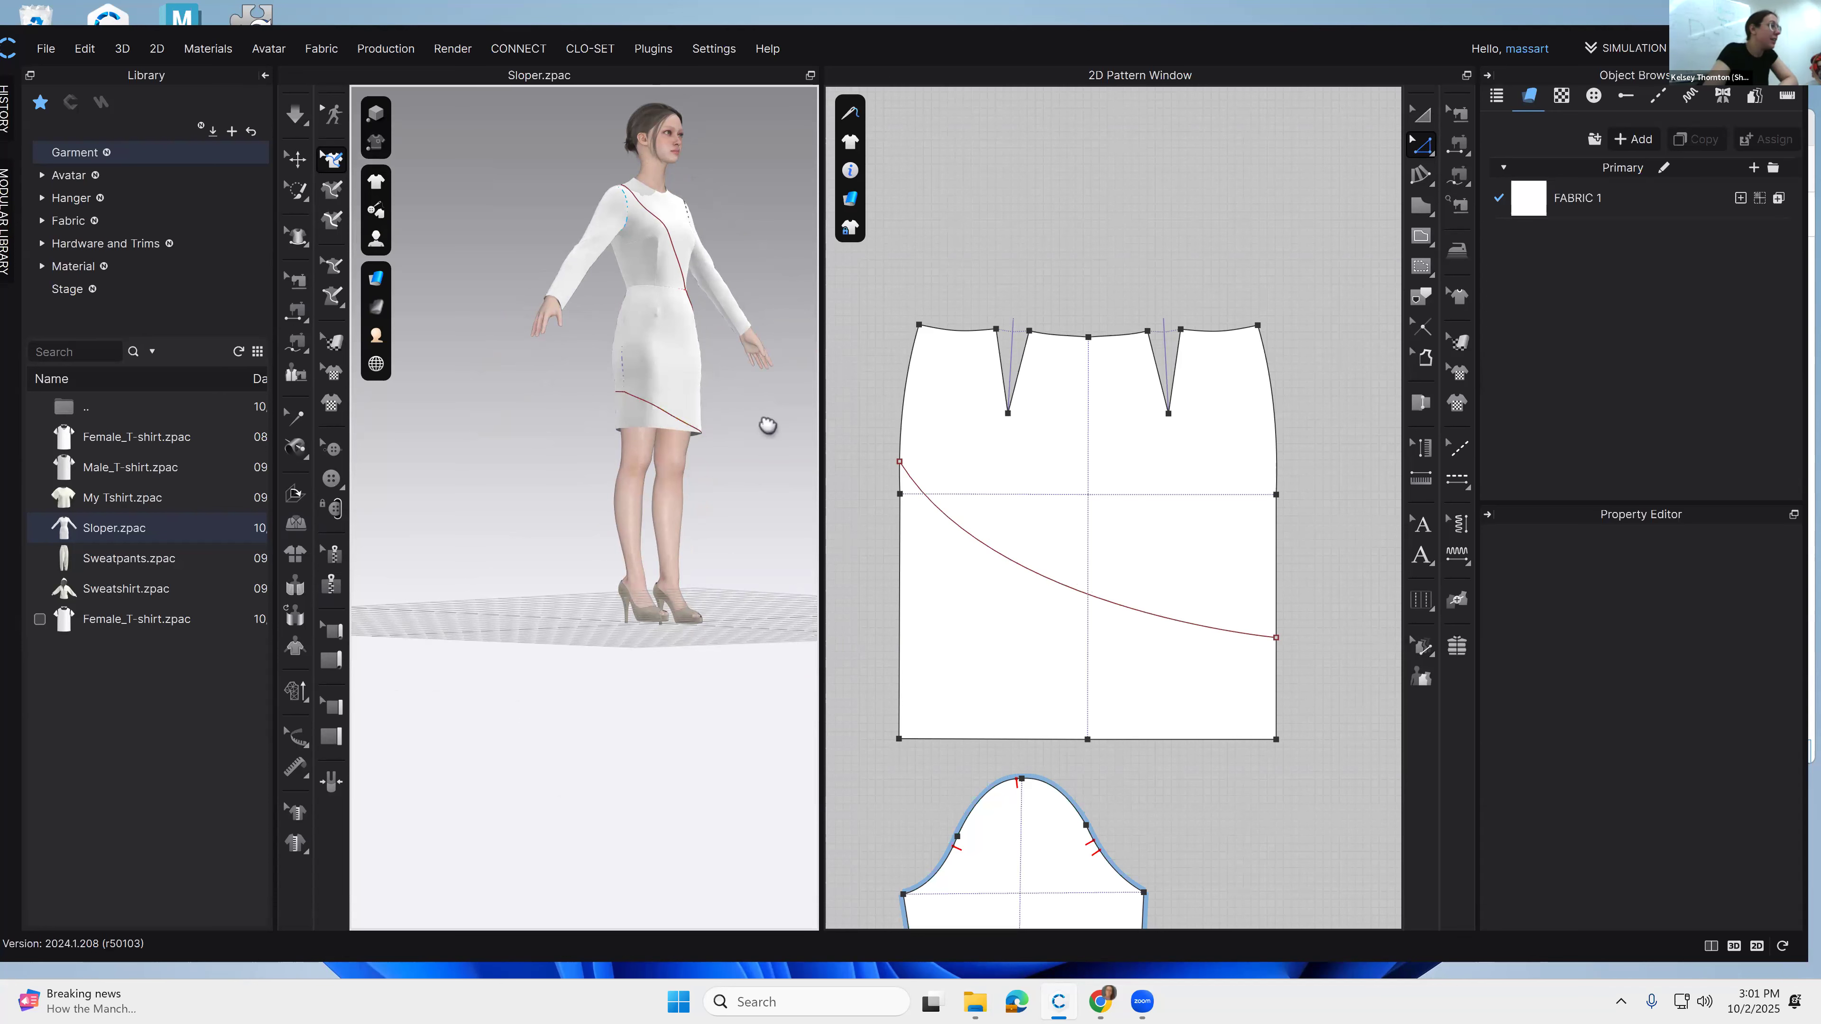
Step: Draw an angled internal line about 23.5 in long directly on the 3D garment, from the front bodice's side down across the front skirt
{"action": "middle_click_drag", "start_coordinate": [768, 426], "coordinate": [764, 394]}
{"action": "middle_click_drag", "start_coordinate": [684, 463], "coordinate": [662, 541]}
{"action": "mouse_move", "coordinate": [662, 541]}
{"action": "right_mouse_down"}
{"action": "mouse_move", "coordinate": [410, 508]}
{"action": "mouse_move", "coordinate": [723, 541]}
{"action": "mouse_move", "coordinate": [687, 535]}
{"action": "right_mouse_up"}
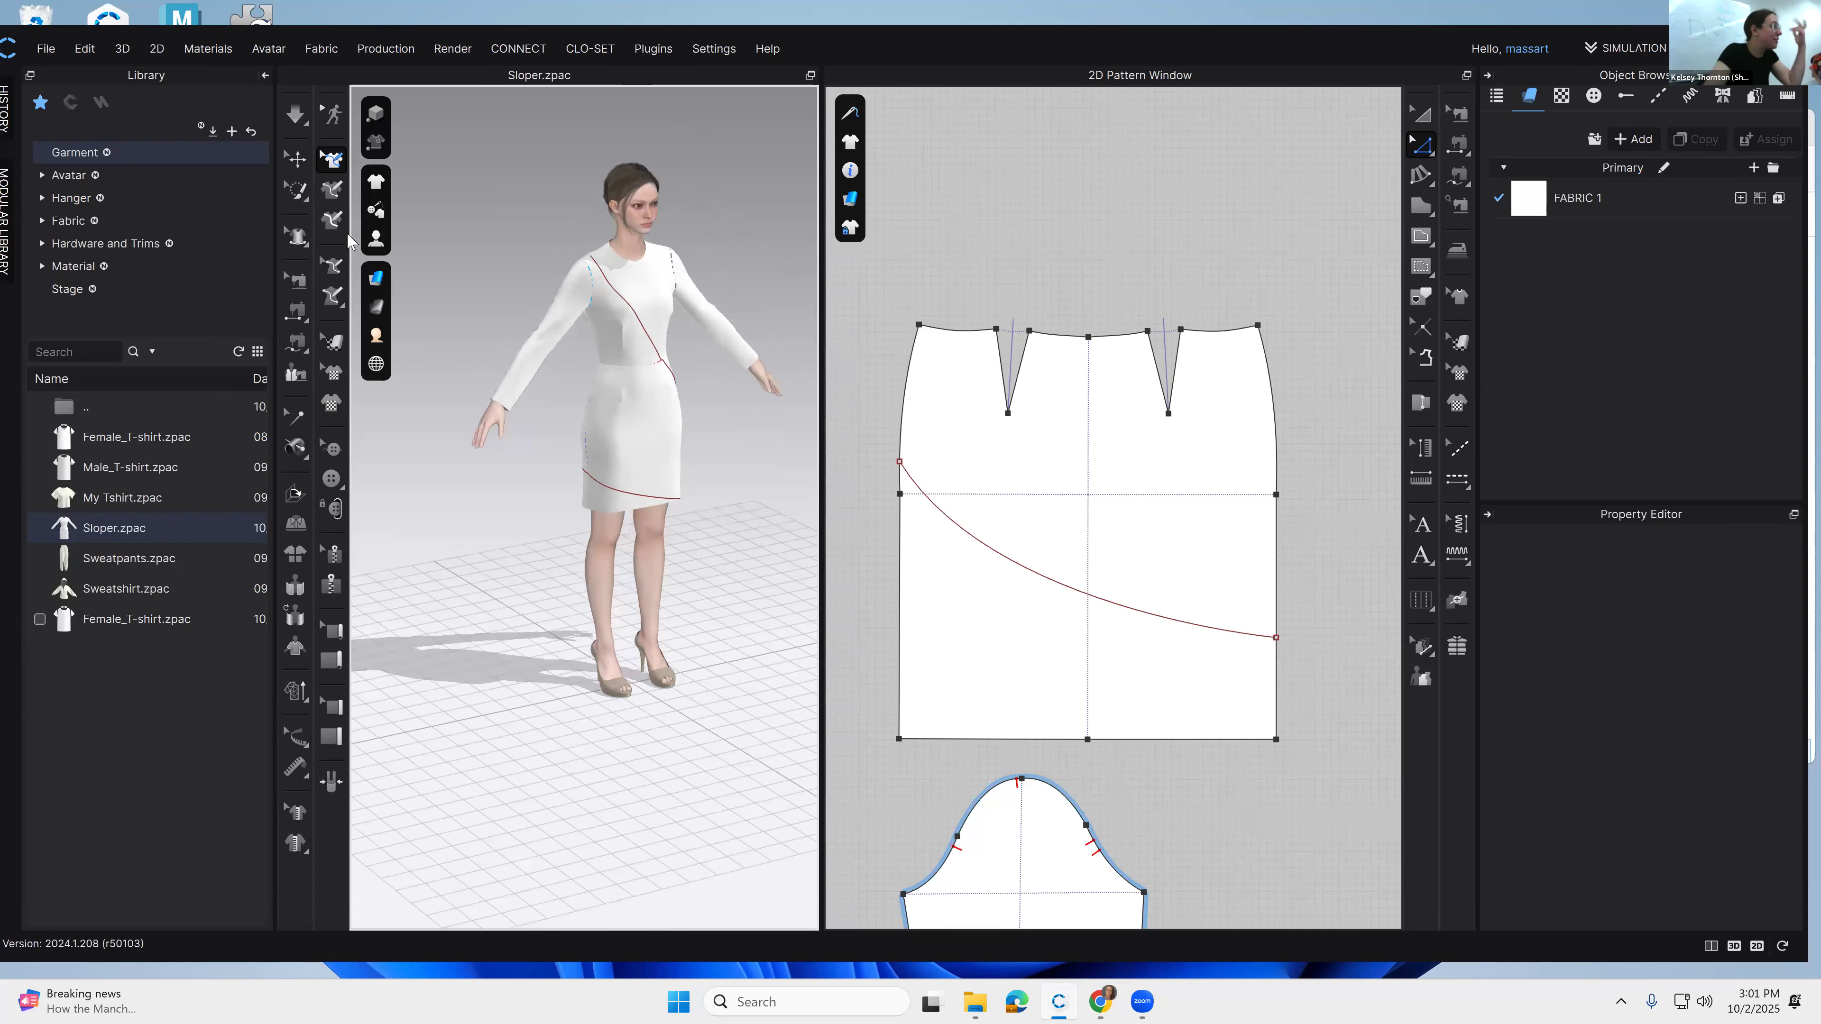
{"action": "left_click", "coordinate": [335, 221]}
{"action": "left_click", "coordinate": [596, 347]}
{"action": "left_click", "coordinate": [637, 394]}
{"action": "left_click", "coordinate": [660, 466]}
{"action": "double_click", "coordinate": [678, 456]}
{"action": "scroll", "coordinate": [1049, 699], "scroll_direction": "down", "scroll_amount": 4}
{"action": "middle_click_drag", "start_coordinate": [1130, 733], "coordinate": [1105, 638]}
{"action": "middle_click_drag", "start_coordinate": [1071, 535], "coordinate": [1198, 481]}
{"action": "middle_click_drag", "start_coordinate": [1042, 532], "coordinate": [1190, 526]}
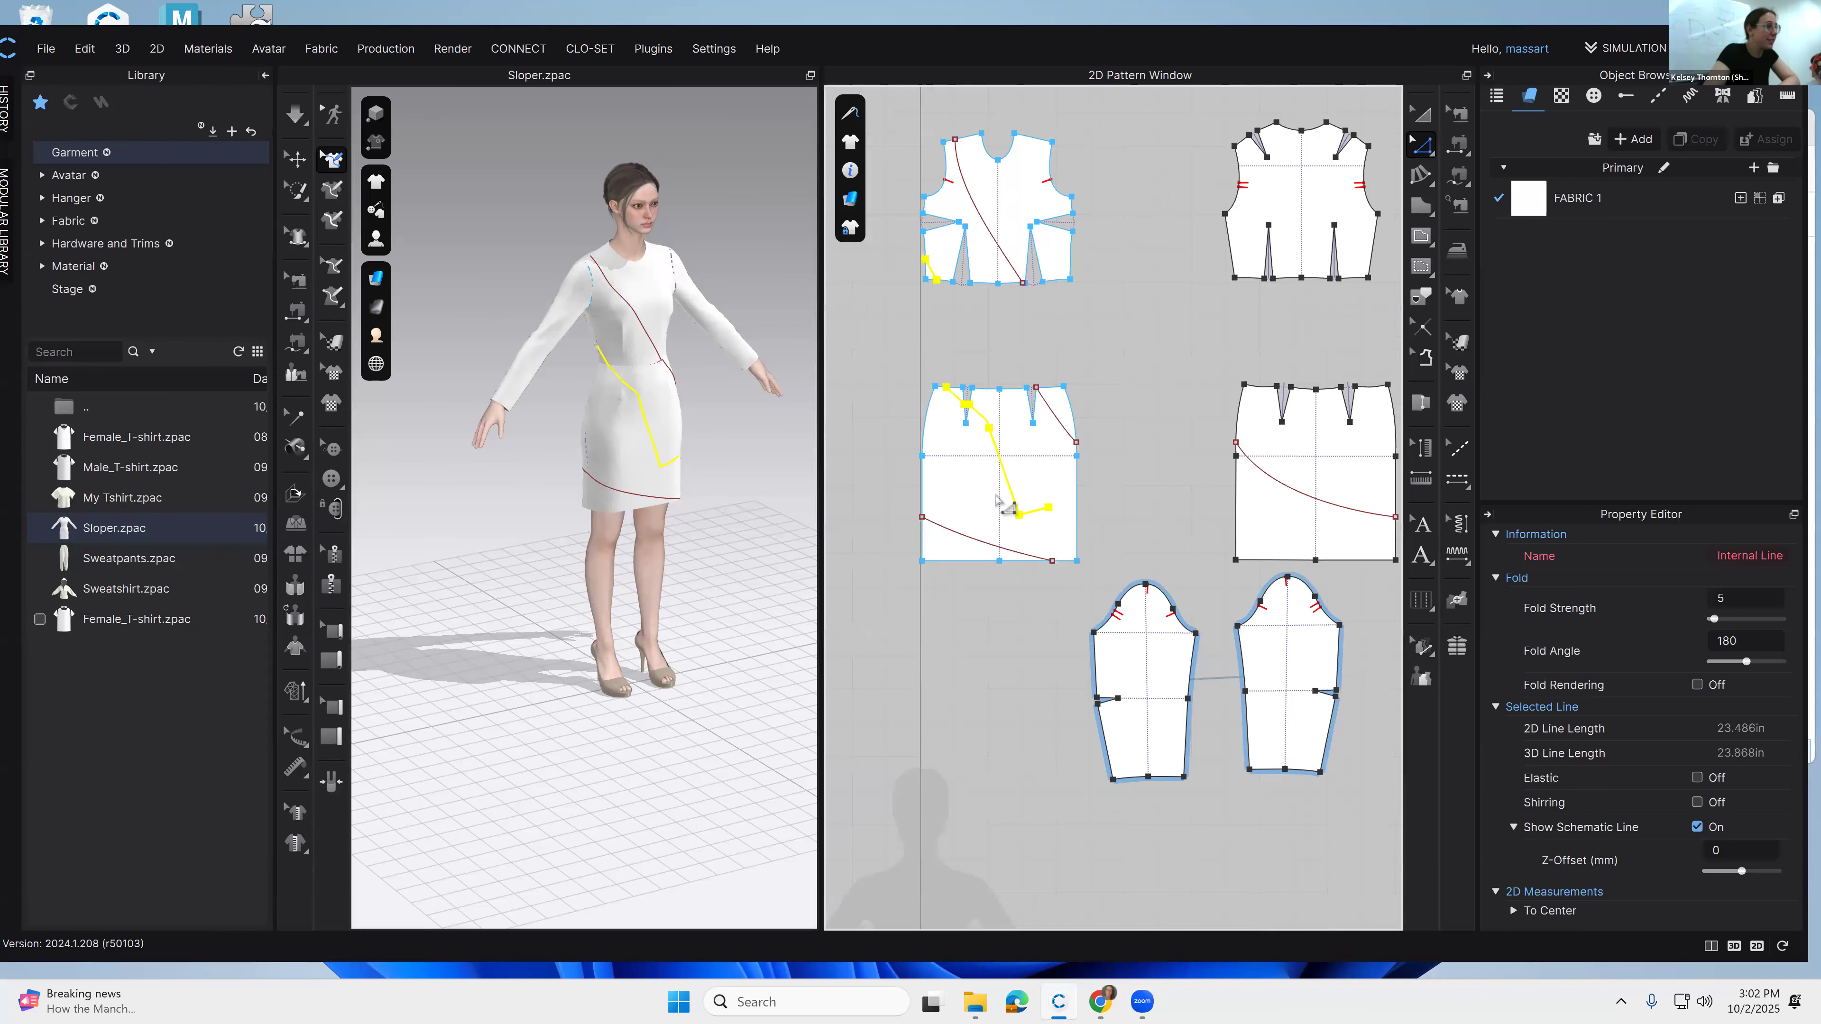
Step: Delete the angled internal line drawn across the front skirt, including its remaining piece on the front bodice
{"action": "middle_click_drag", "start_coordinate": [1007, 391], "coordinate": [1066, 425]}
{"action": "scroll", "coordinate": [1027, 425], "scroll_direction": "up", "scroll_amount": 5}
{"action": "left_click", "coordinate": [1146, 705]}
{"action": "key", "text": "Delete"}
{"action": "left_click", "coordinate": [1126, 571]}
{"action": "key", "text": "Delete"}
{"action": "left_click", "coordinate": [1013, 446]}
{"action": "key", "text": "Delete"}
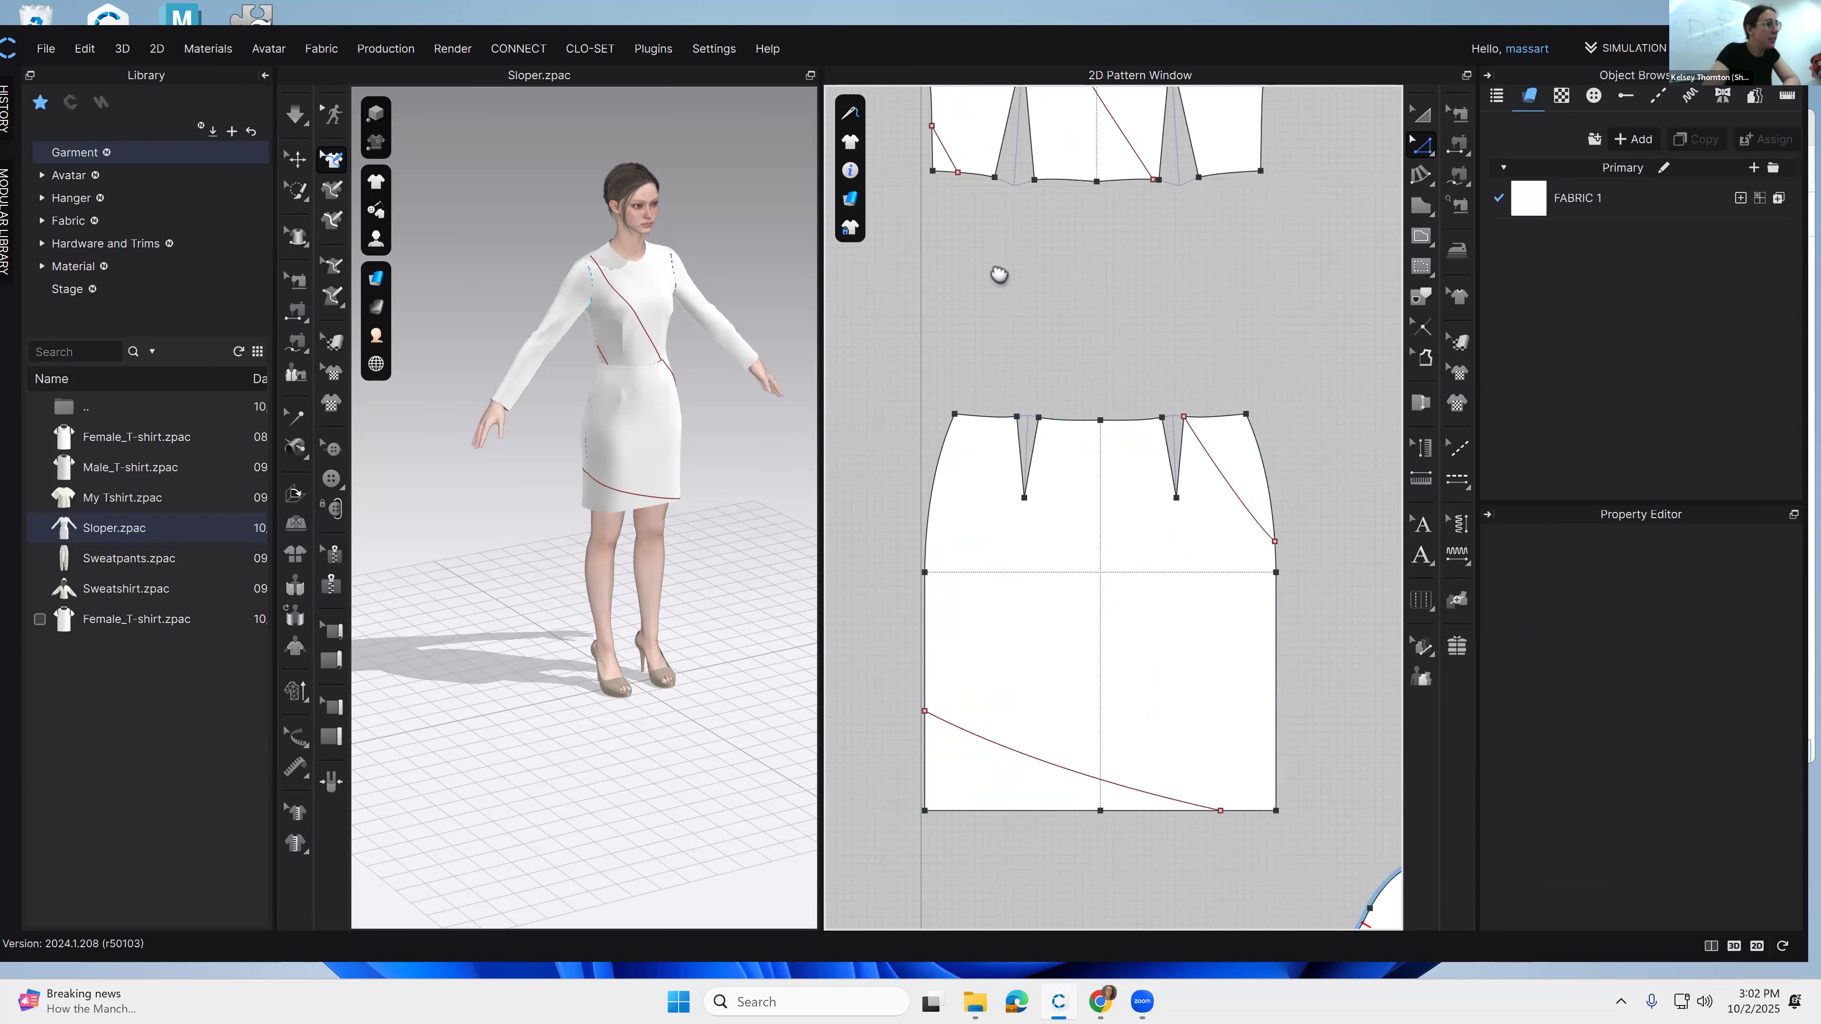
{"action": "middle_click_drag", "start_coordinate": [1000, 168], "coordinate": [1000, 276]}
{"action": "left_click", "coordinate": [941, 259]}
{"action": "key", "text": "Delete"}
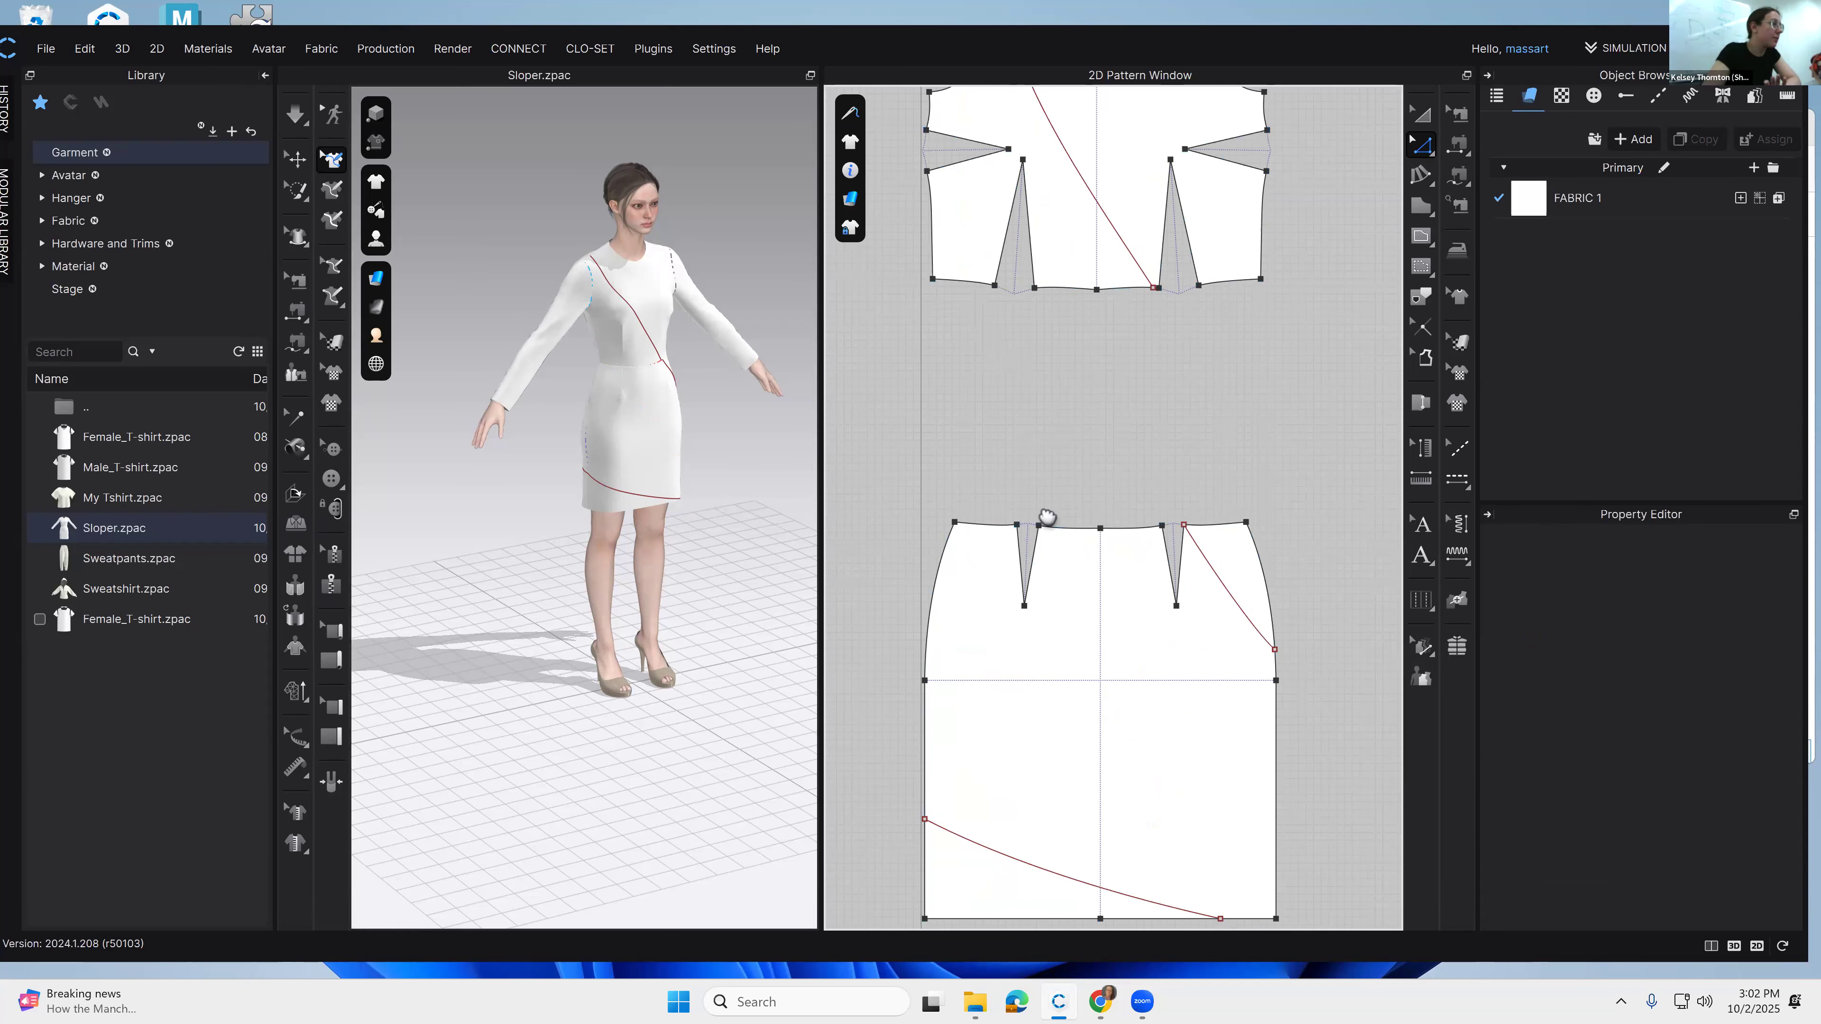
Step: Cut and sew the front skirt along its lower curved internal line
{"action": "scroll", "coordinate": [1032, 515], "scroll_direction": "down", "scroll_amount": 4}
{"action": "scroll", "coordinate": [586, 510], "scroll_direction": "down", "scroll_amount": 2}
{"action": "middle_click_drag", "start_coordinate": [1362, 609], "coordinate": [1250, 536]}
{"action": "left_click", "coordinate": [1251, 536]}
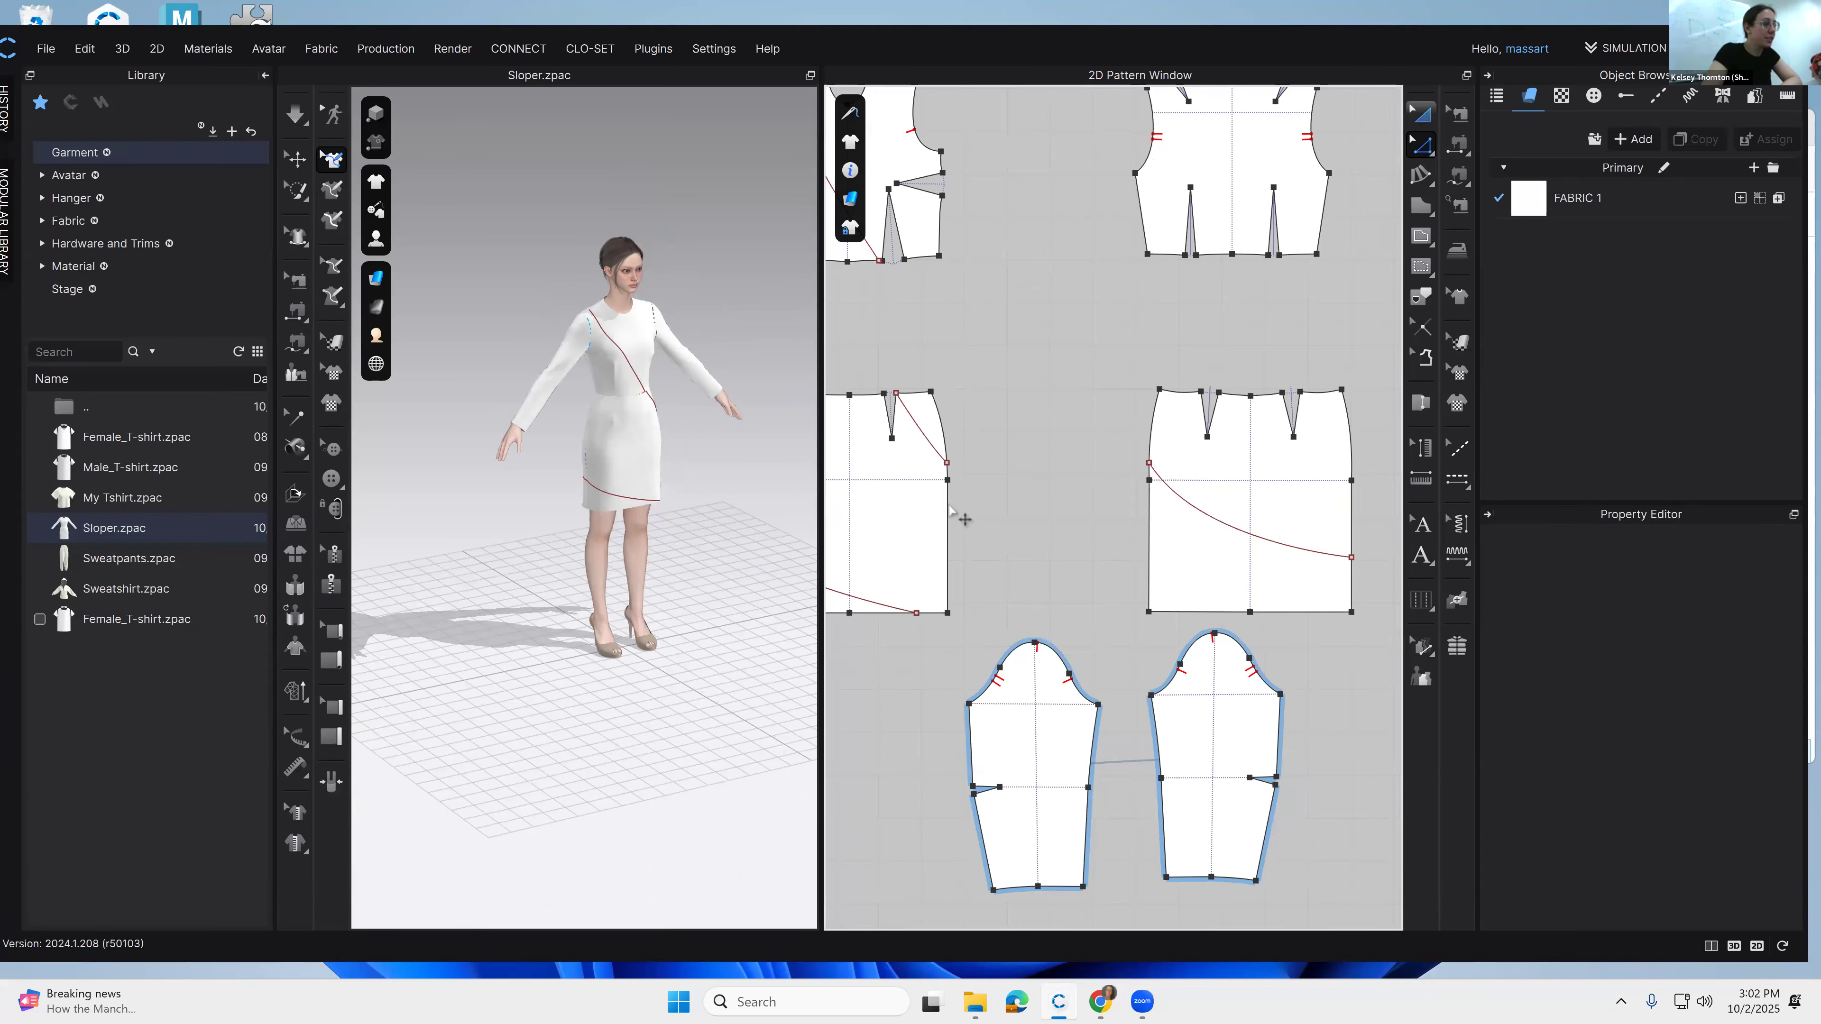
{"action": "middle_click_drag", "start_coordinate": [1114, 489], "coordinate": [1307, 451]}
{"action": "left_click", "coordinate": [1420, 113]}
{"action": "left_click", "coordinate": [981, 536]}
{"action": "right_click", "coordinate": [982, 537]}
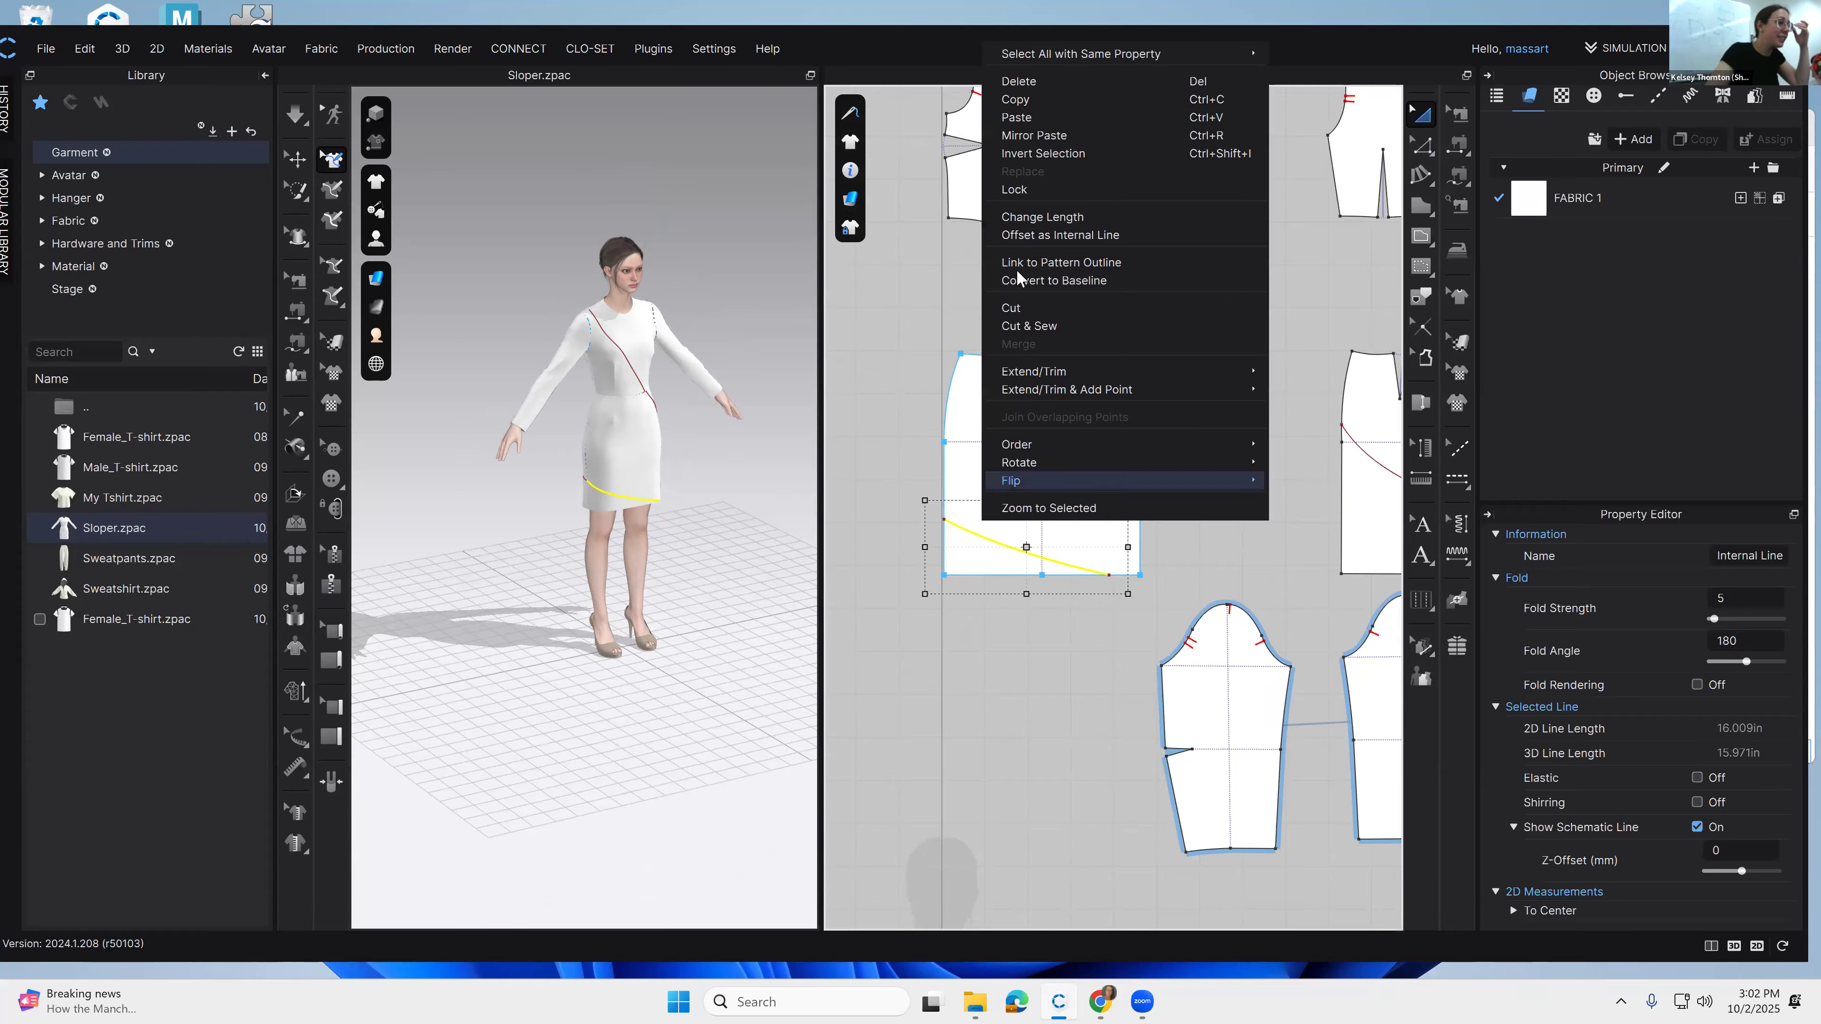
{"action": "left_click", "coordinate": [1030, 324]}
{"action": "middle_click_drag", "start_coordinate": [1175, 577], "coordinate": [1285, 572]}
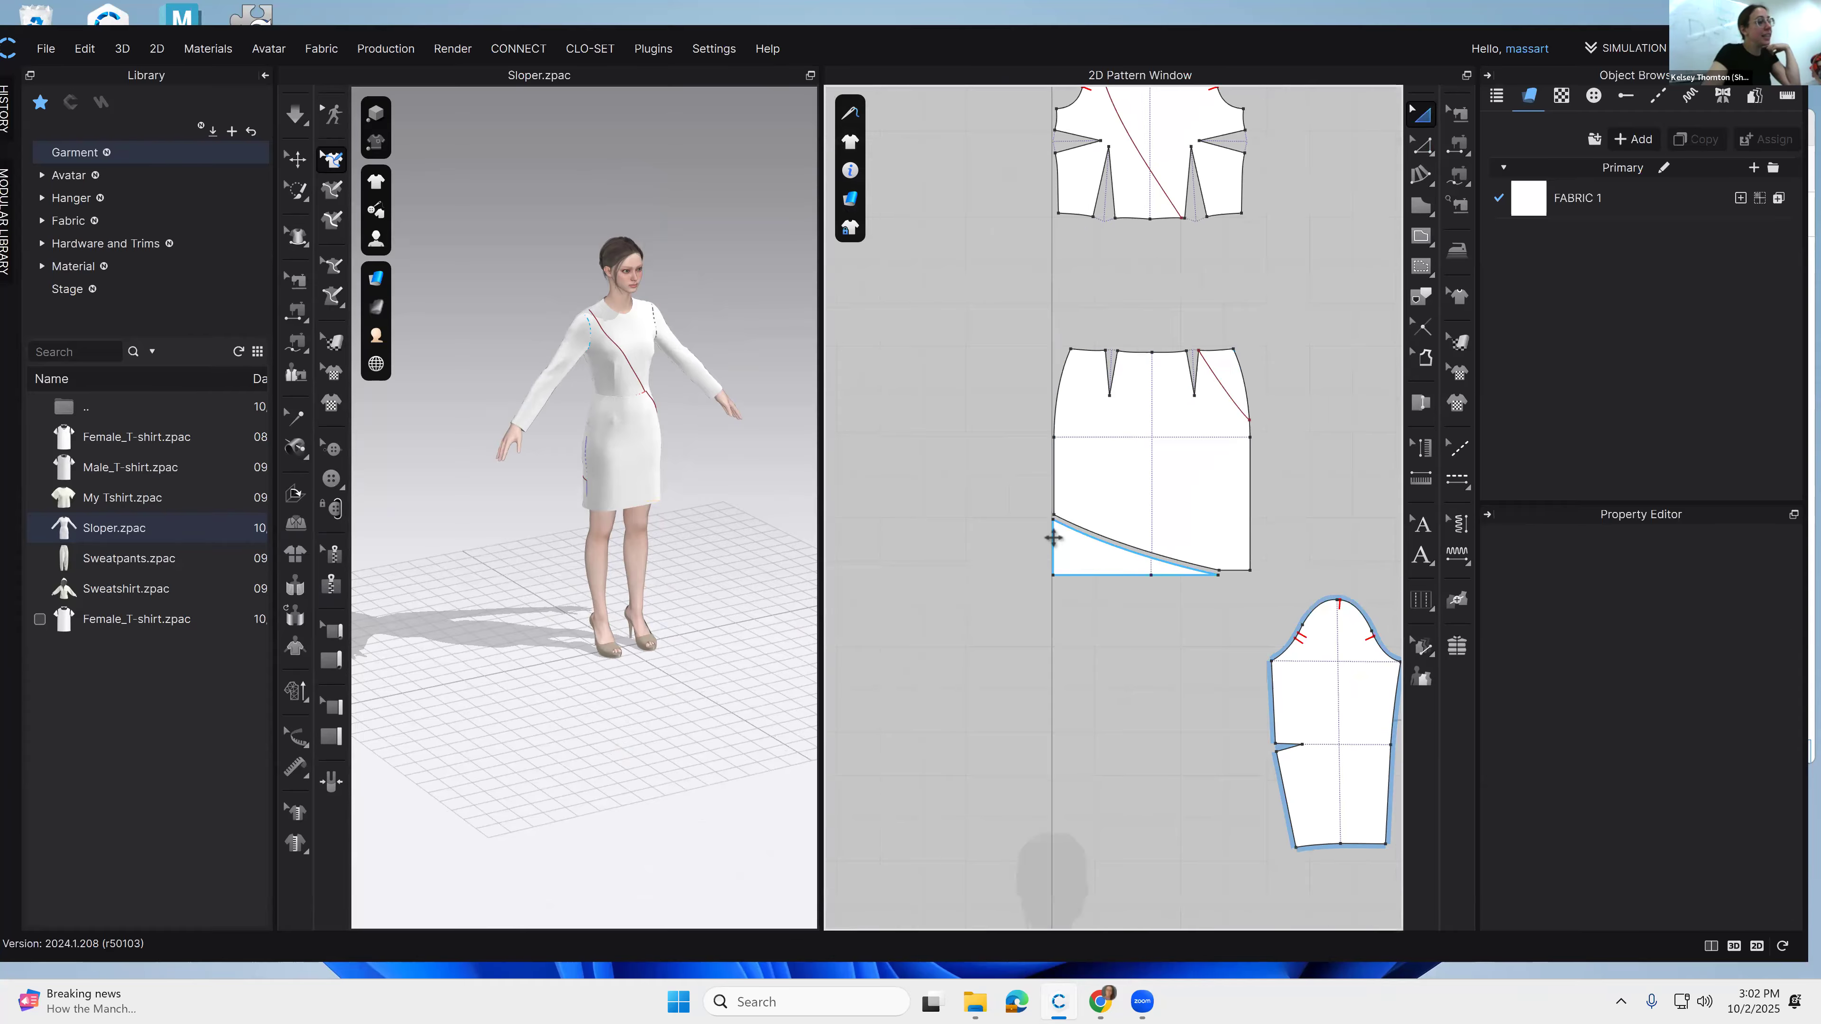
{"action": "middle_click_drag", "start_coordinate": [664, 503], "coordinate": [649, 464]}
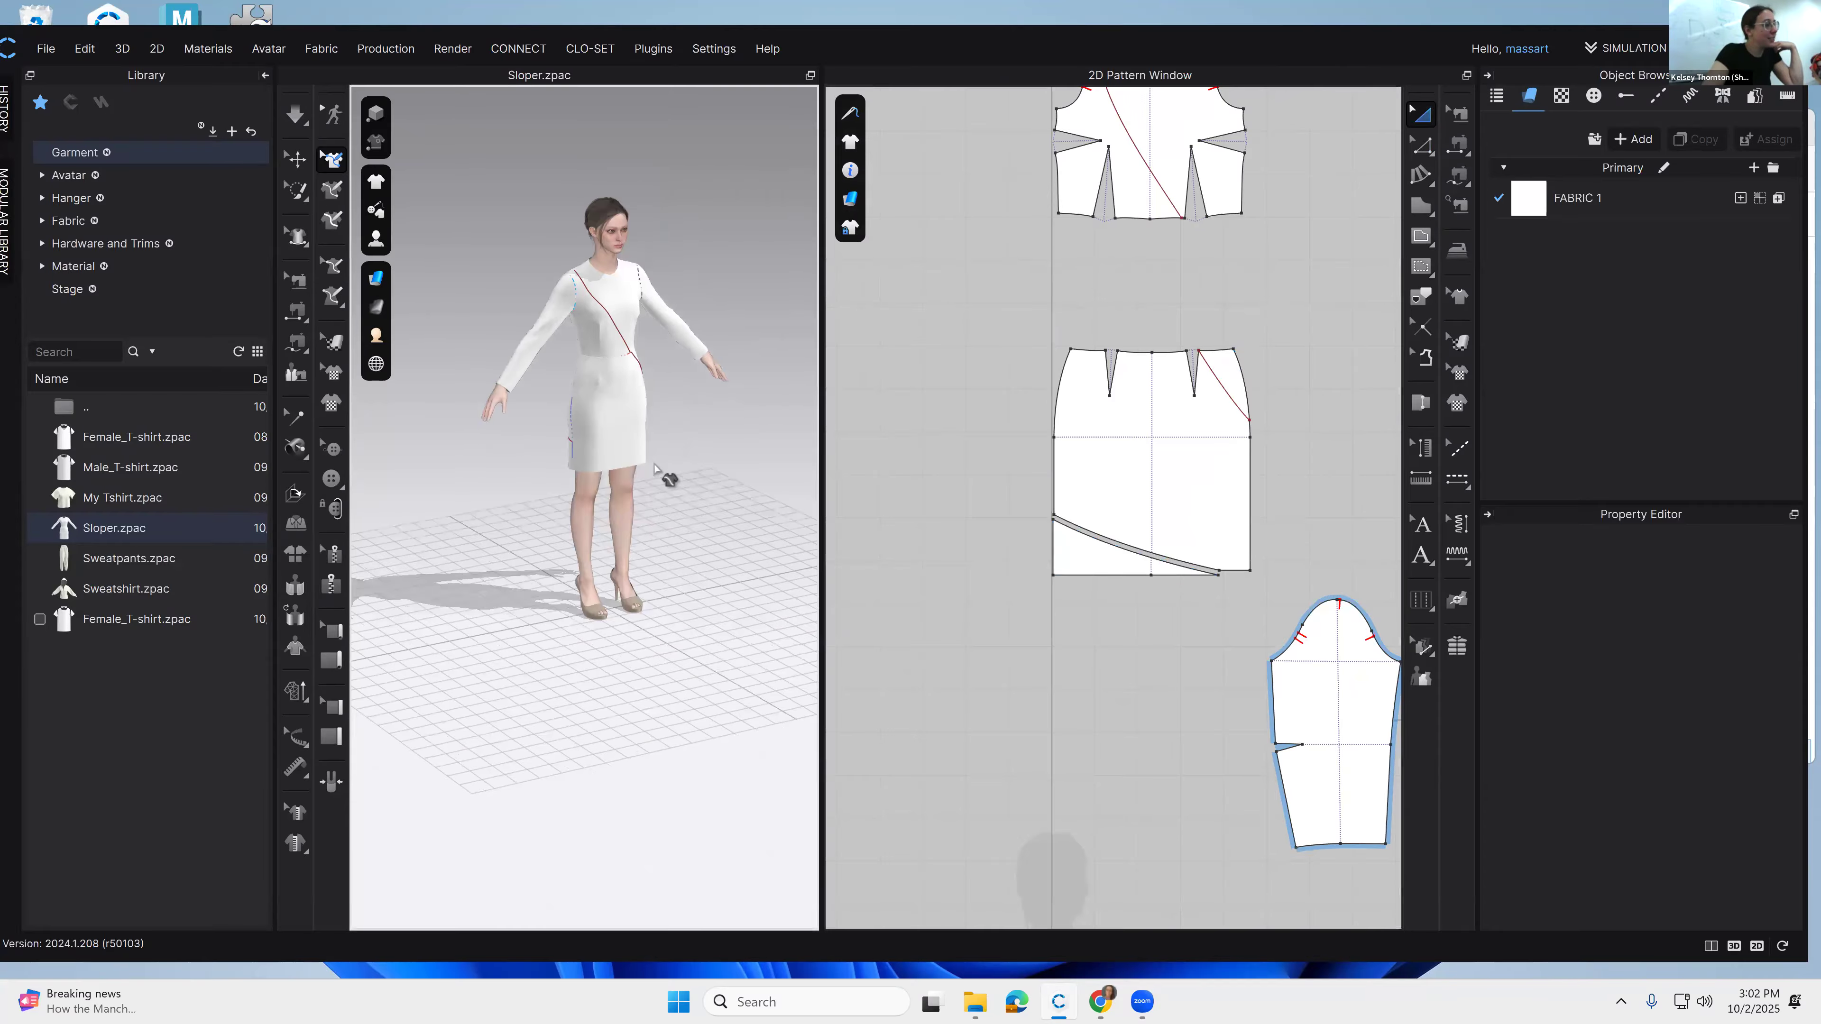
Step: Try adding fullness to the curved edge of the front skirt's lower piece by spreading two slashes from the hem with Fullness (Point)
{"action": "left_click", "coordinate": [1421, 175]}
{"action": "left_click", "coordinate": [1504, 177]}
{"action": "scroll", "coordinate": [1093, 578], "scroll_direction": "up", "scroll_amount": 1}
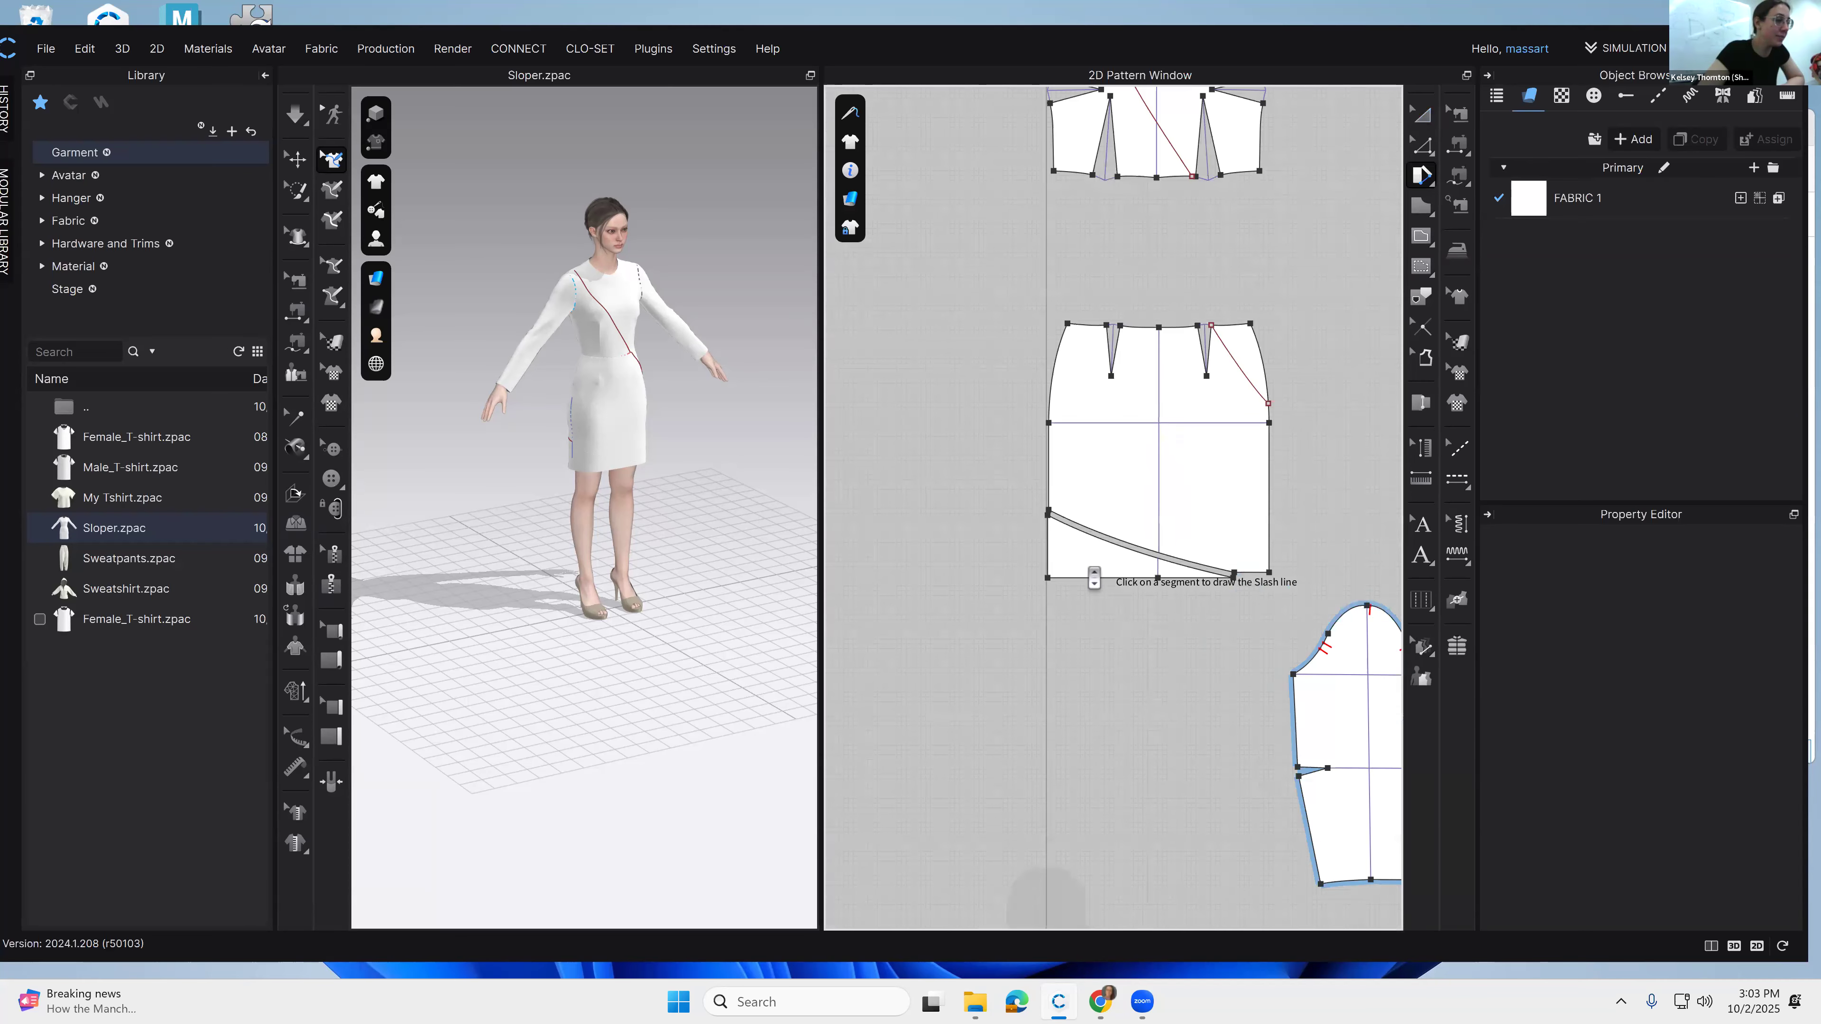
{"action": "scroll", "coordinate": [1093, 578], "scroll_direction": "up", "scroll_amount": 6}
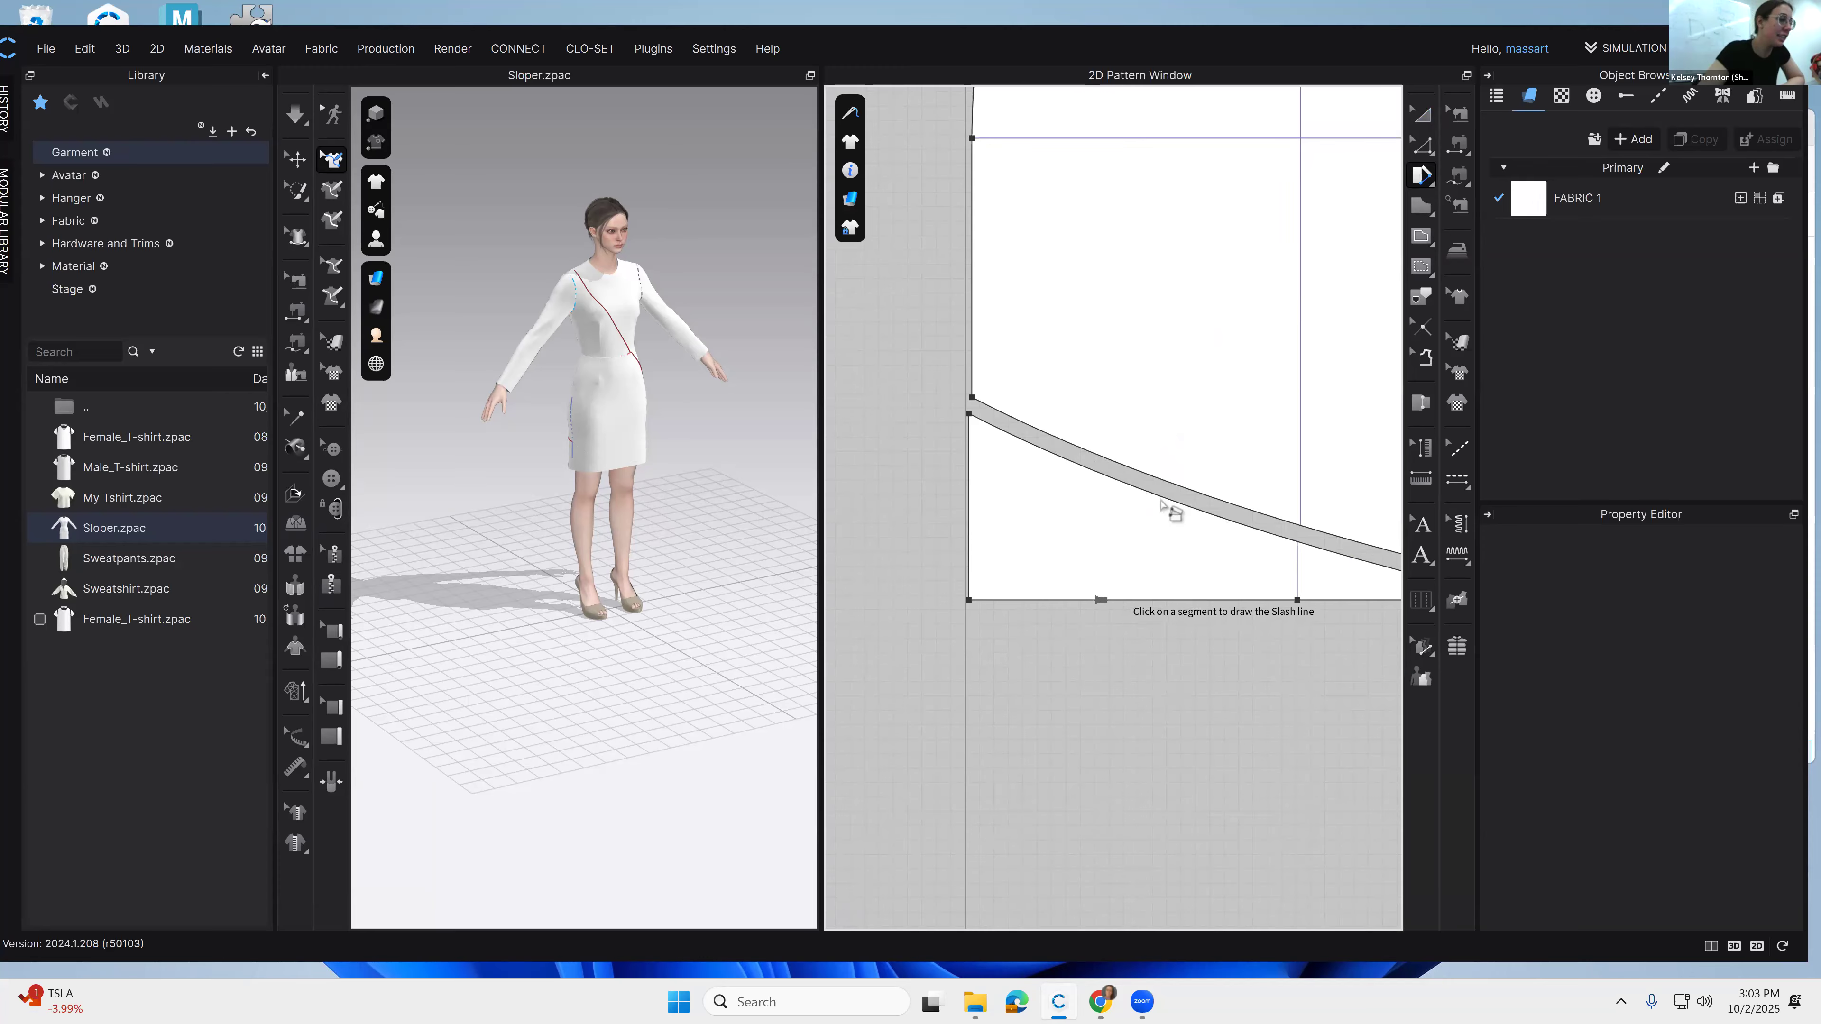
{"action": "left_click", "coordinate": [1138, 490]}
{"action": "left_click", "coordinate": [1116, 610]}
{"action": "scroll", "coordinate": [987, 538], "scroll_direction": "down", "scroll_amount": 3}
{"action": "left_click", "coordinate": [1064, 581]}
{"action": "left_click", "coordinate": [1085, 510]}
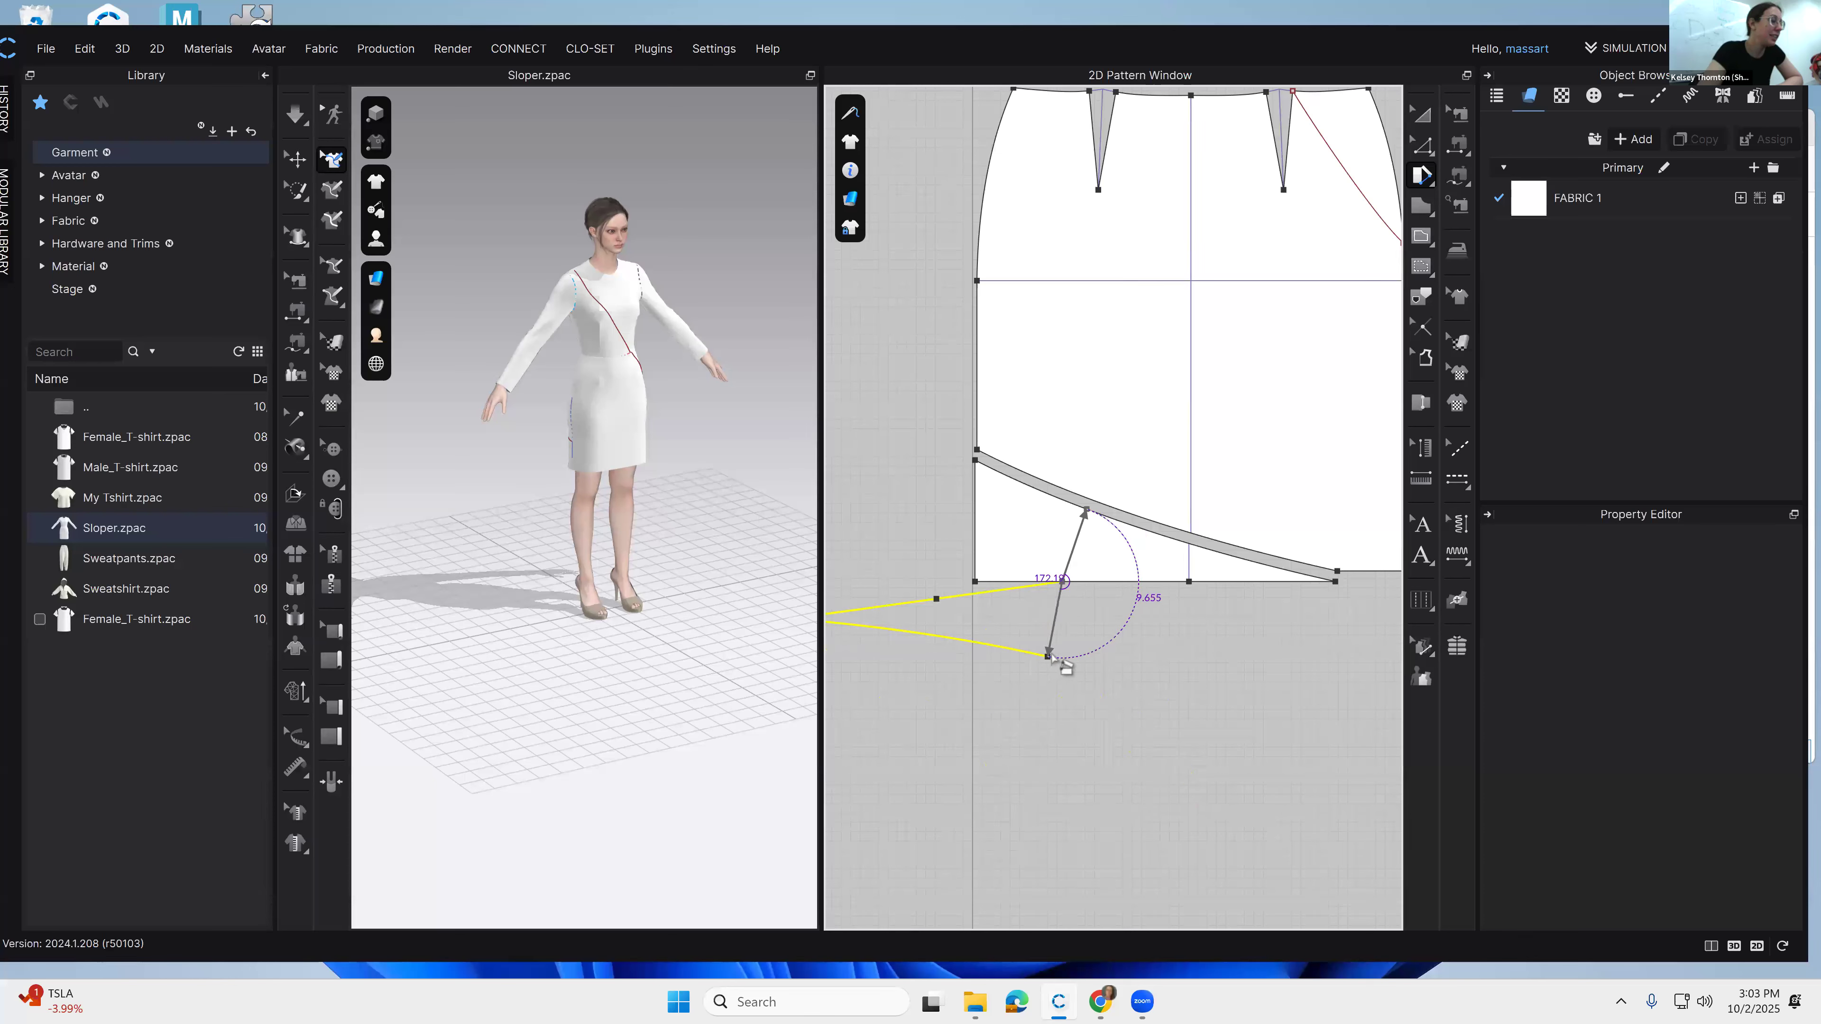
{"action": "left_click", "coordinate": [1059, 658]}
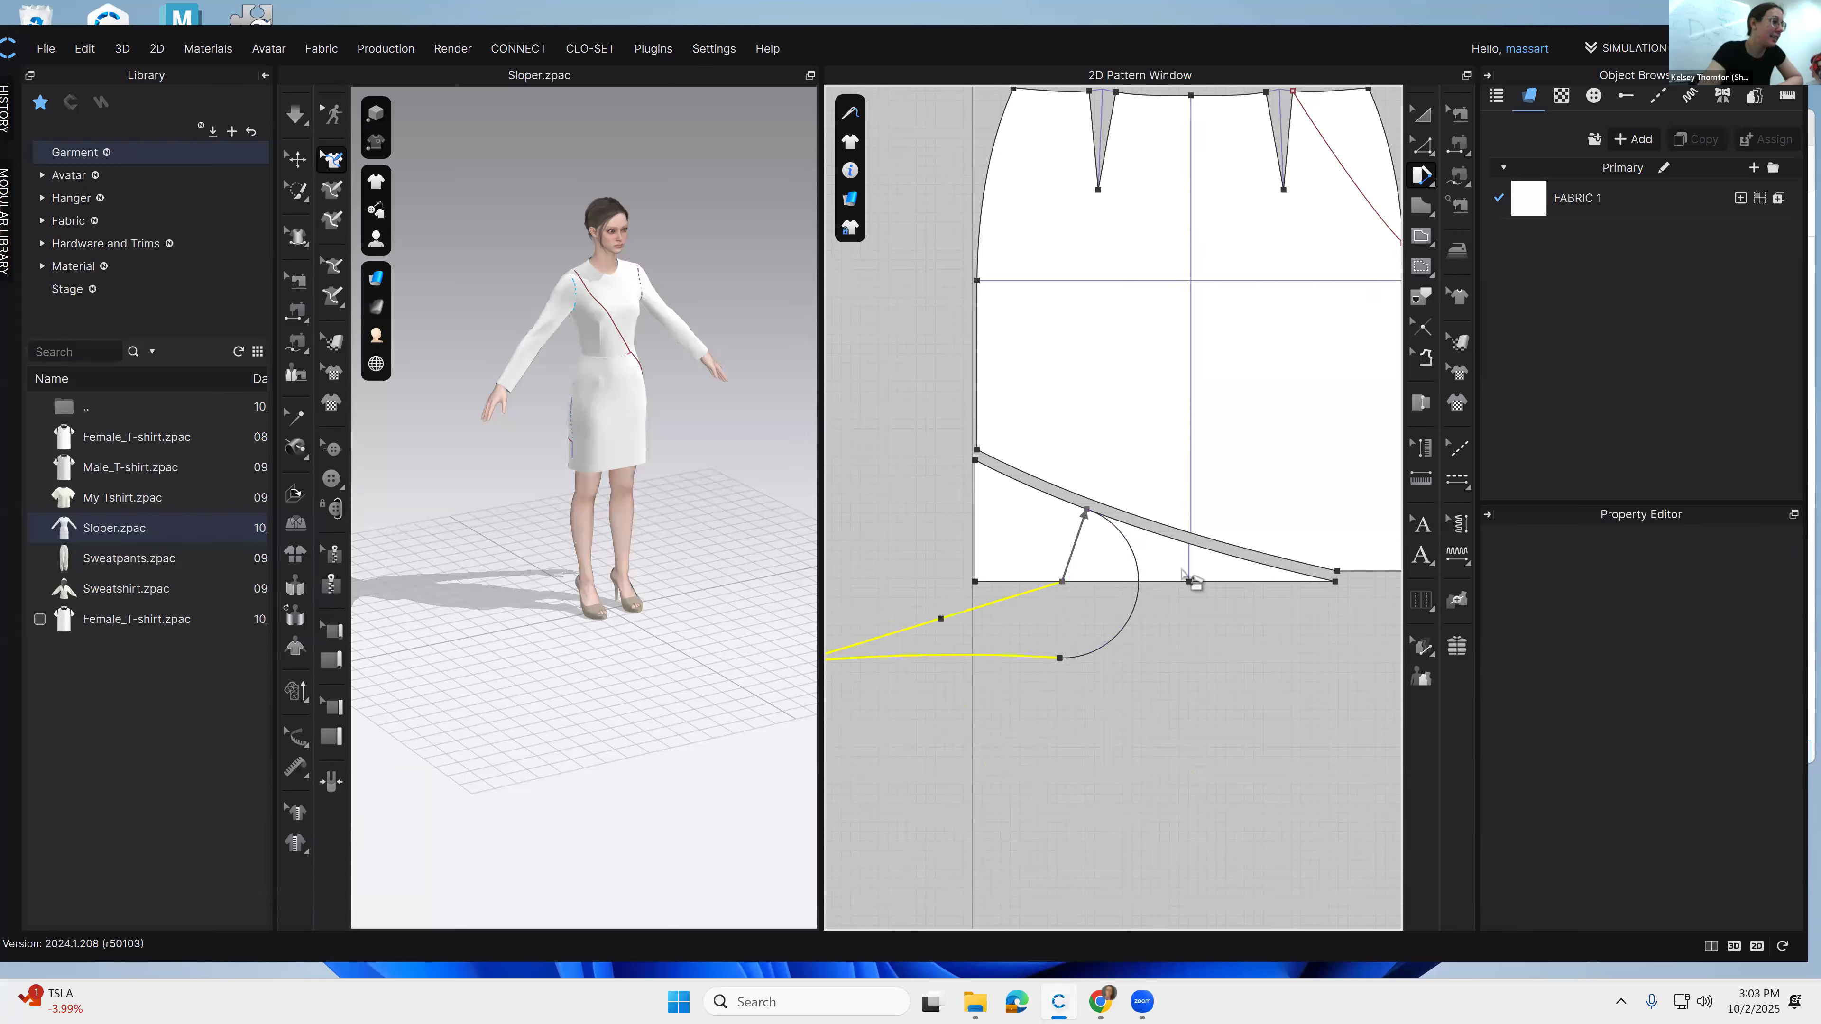
Step: Simulate the garment and pull the flared front hem piece in 3D to check its drape
{"action": "key", "text": "space"}
{"action": "scroll", "coordinate": [616, 491], "scroll_direction": "down", "scroll_amount": 5}
{"action": "scroll", "coordinate": [652, 431], "scroll_direction": "up", "scroll_amount": 10}
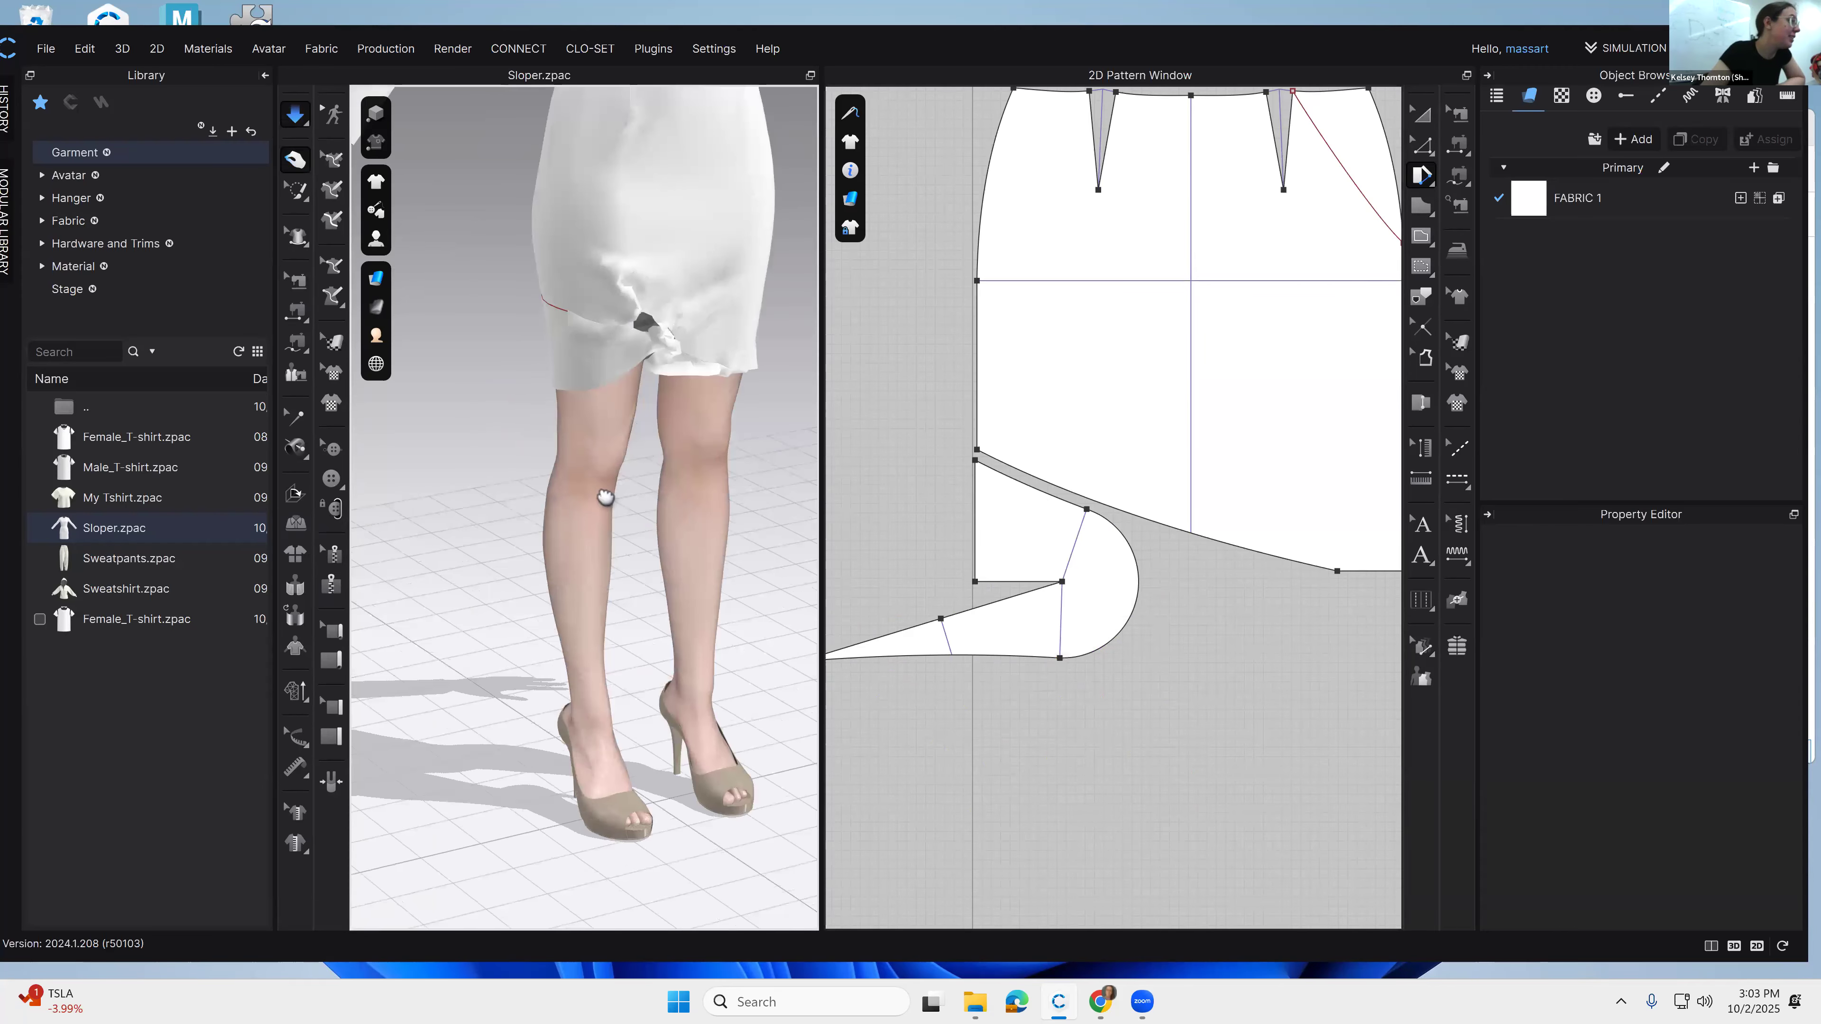
{"action": "scroll", "coordinate": [605, 496], "scroll_direction": "up", "scroll_amount": 5}
{"action": "left_click", "coordinate": [525, 375]}
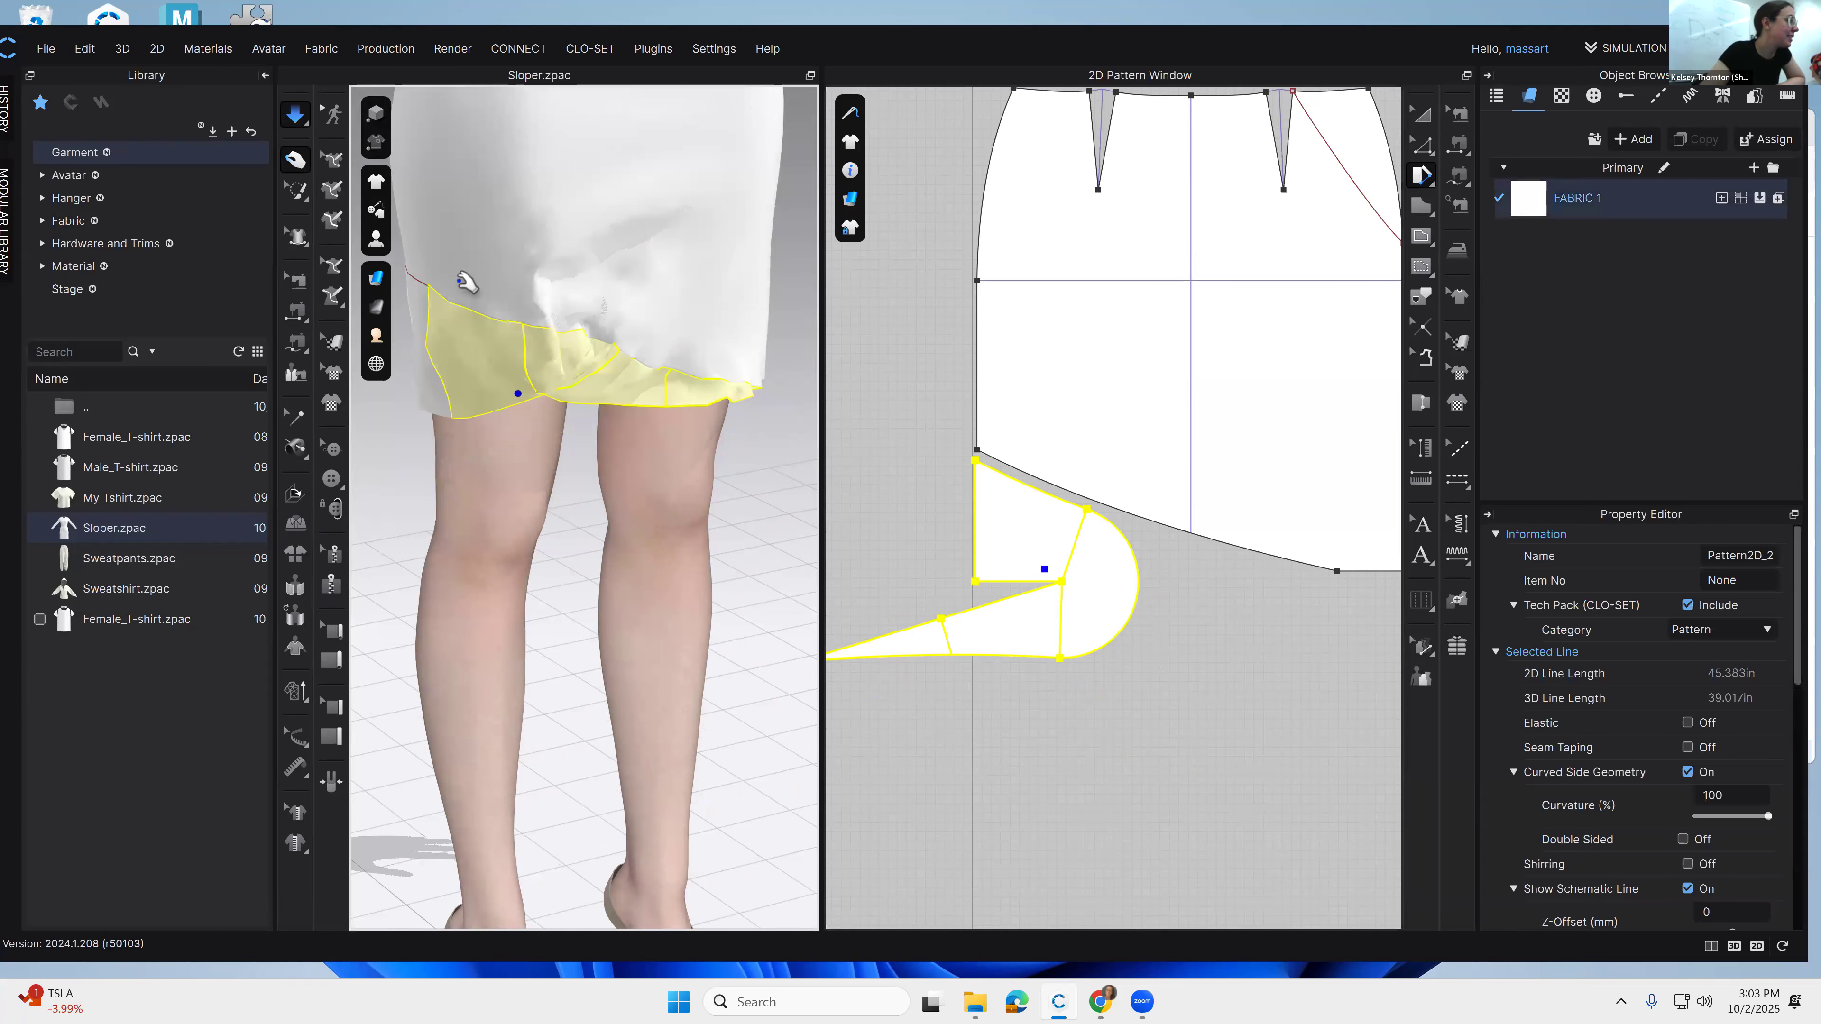
{"action": "right_click_drag", "start_coordinate": [669, 464], "coordinate": [577, 326]}
{"action": "left_click_drag", "start_coordinate": [582, 306], "coordinate": [615, 307]}
Step: Stop the simulation and undo the fullness added to the front skirt's lower piece
{"action": "key", "text": "space"}
{"action": "key", "text": "ctrl+z"}
{"action": "key", "text": "ctrl+z"}
{"action": "key", "text": "ctrl+z"}
{"action": "key", "text": "ctrl+z"}
{"action": "key", "text": "2"}
Step: Try Fullness (Line) on the front skirt's lower piece, with the curved edge as fullness line and the hem as slash line
{"action": "left_click", "coordinate": [1422, 176]}
{"action": "left_click", "coordinate": [1512, 197]}
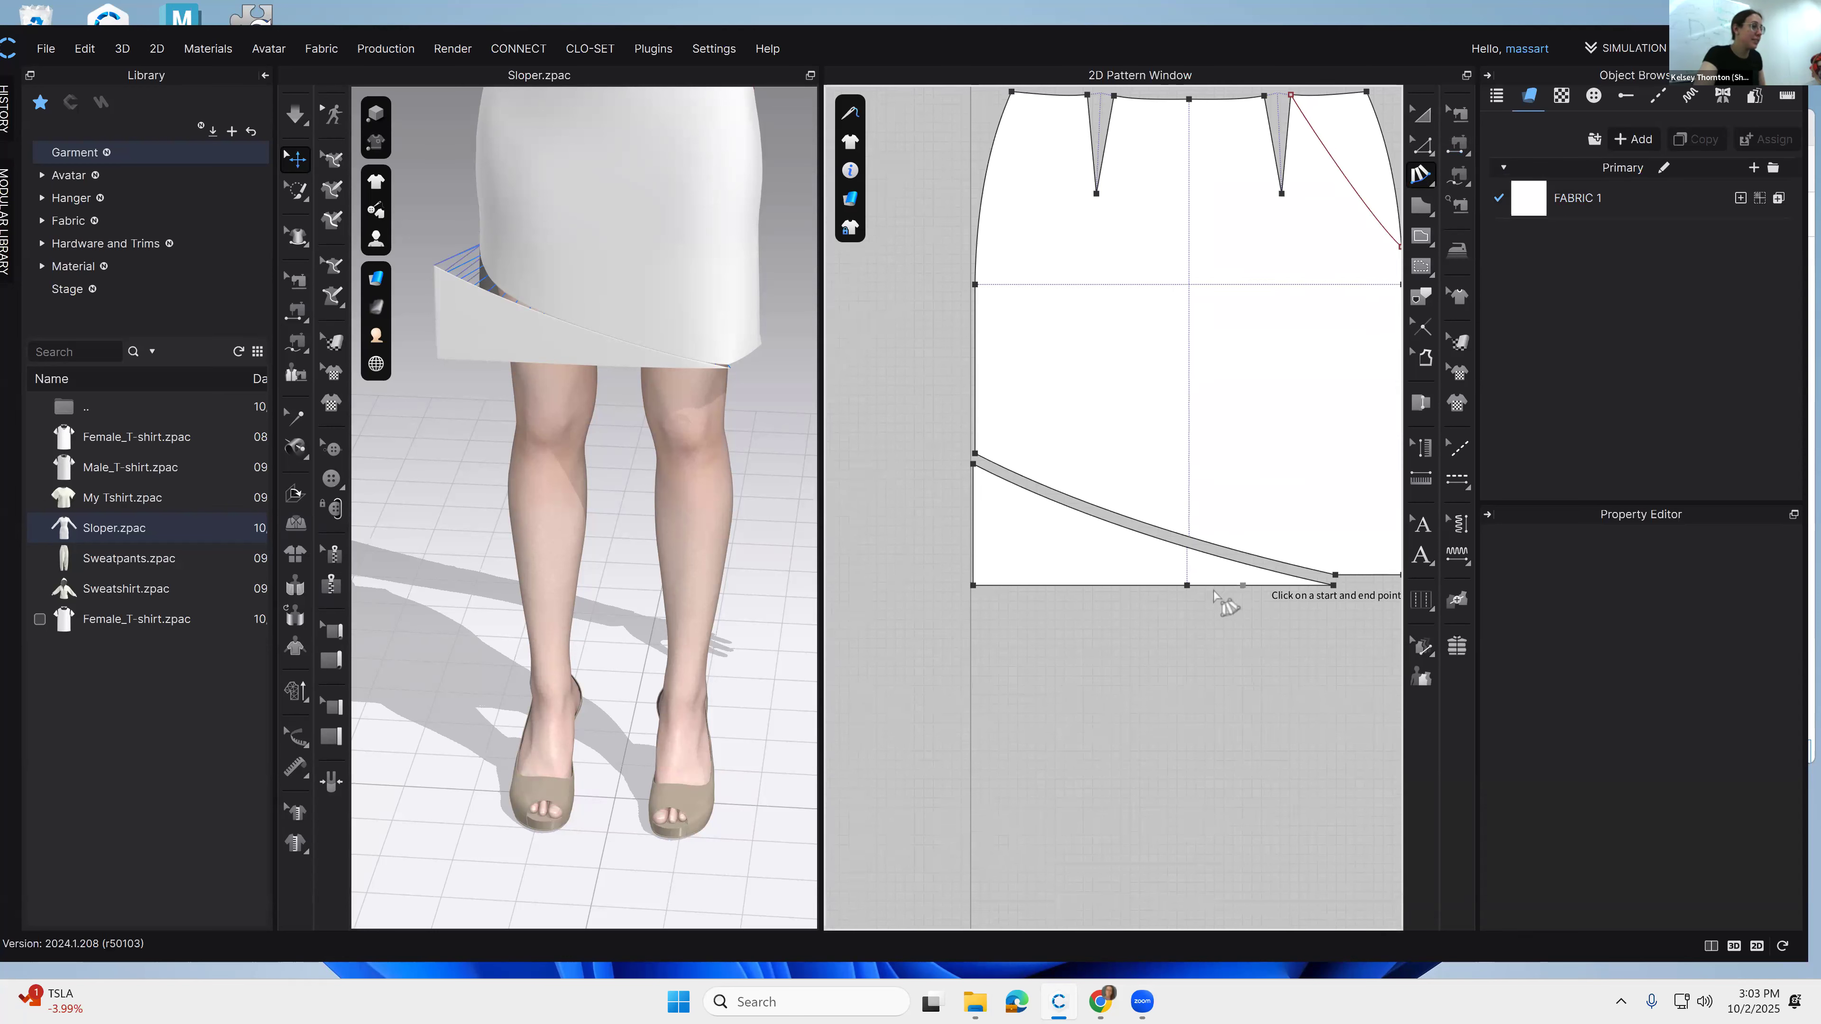
{"action": "scroll", "coordinate": [1182, 594], "scroll_direction": "down", "scroll_amount": 3}
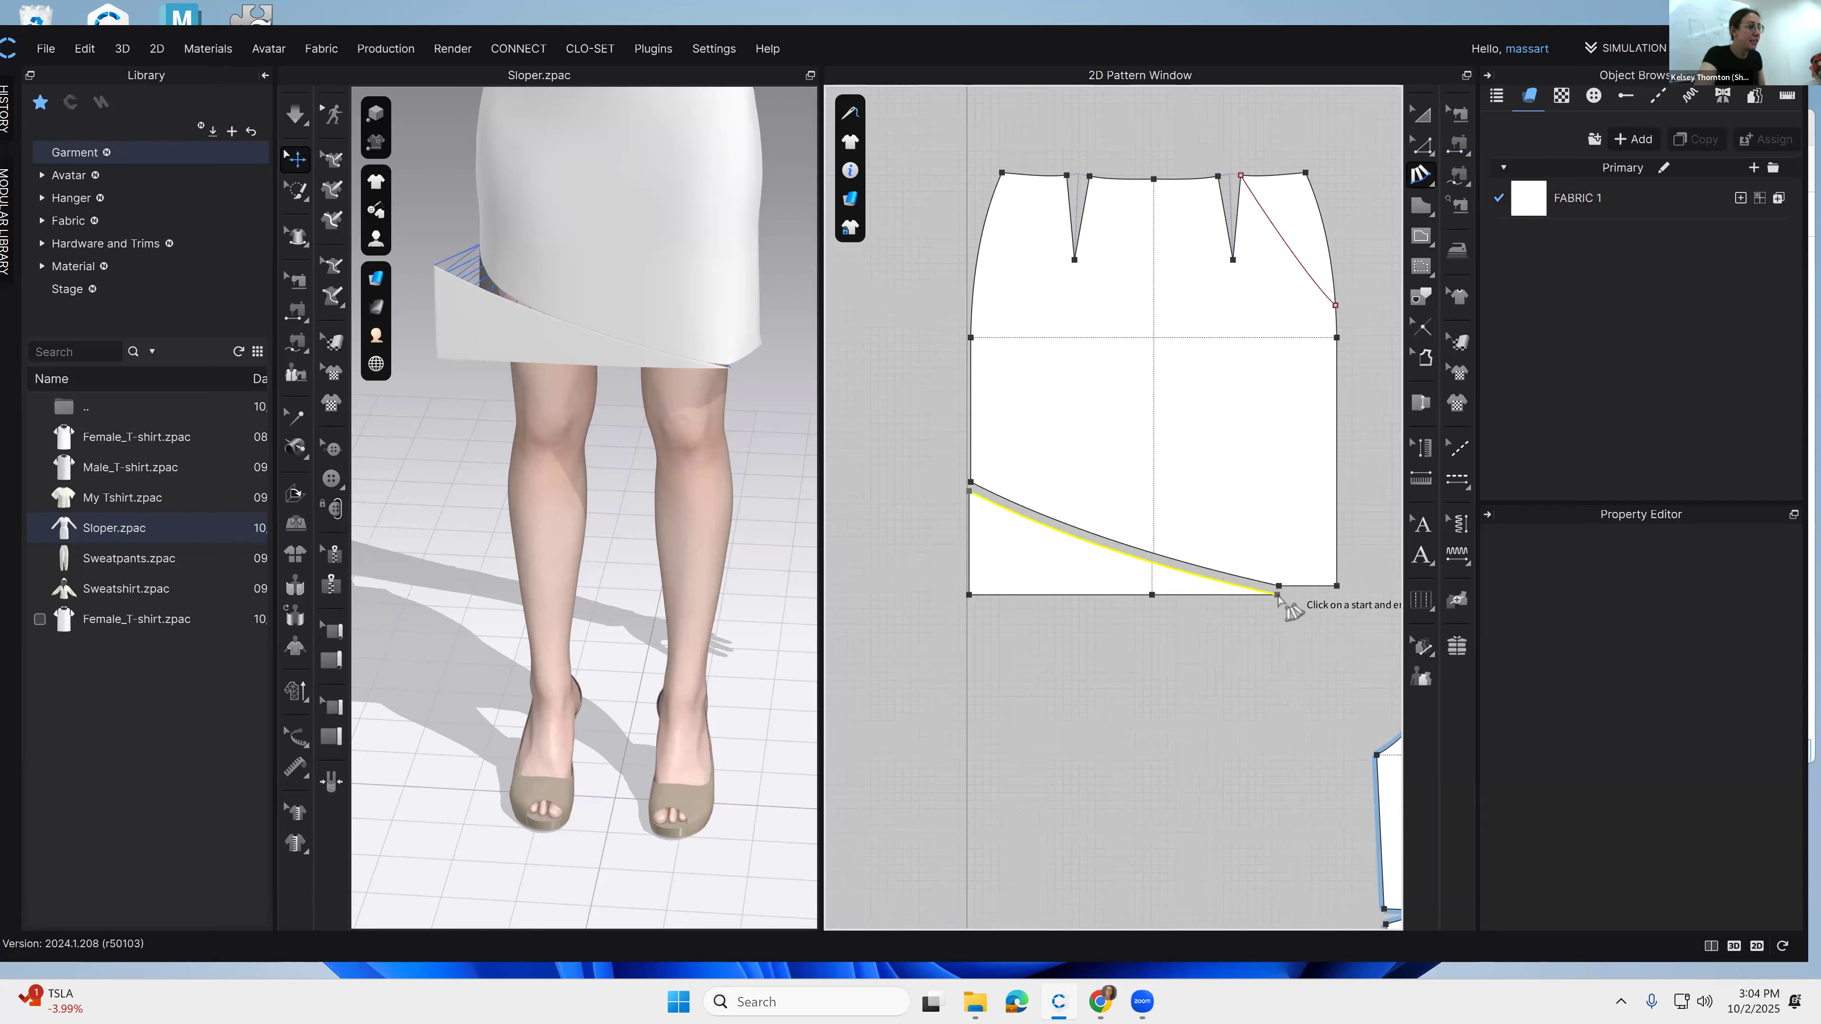
{"action": "middle_click_drag", "start_coordinate": [1278, 595], "coordinate": [1169, 588]}
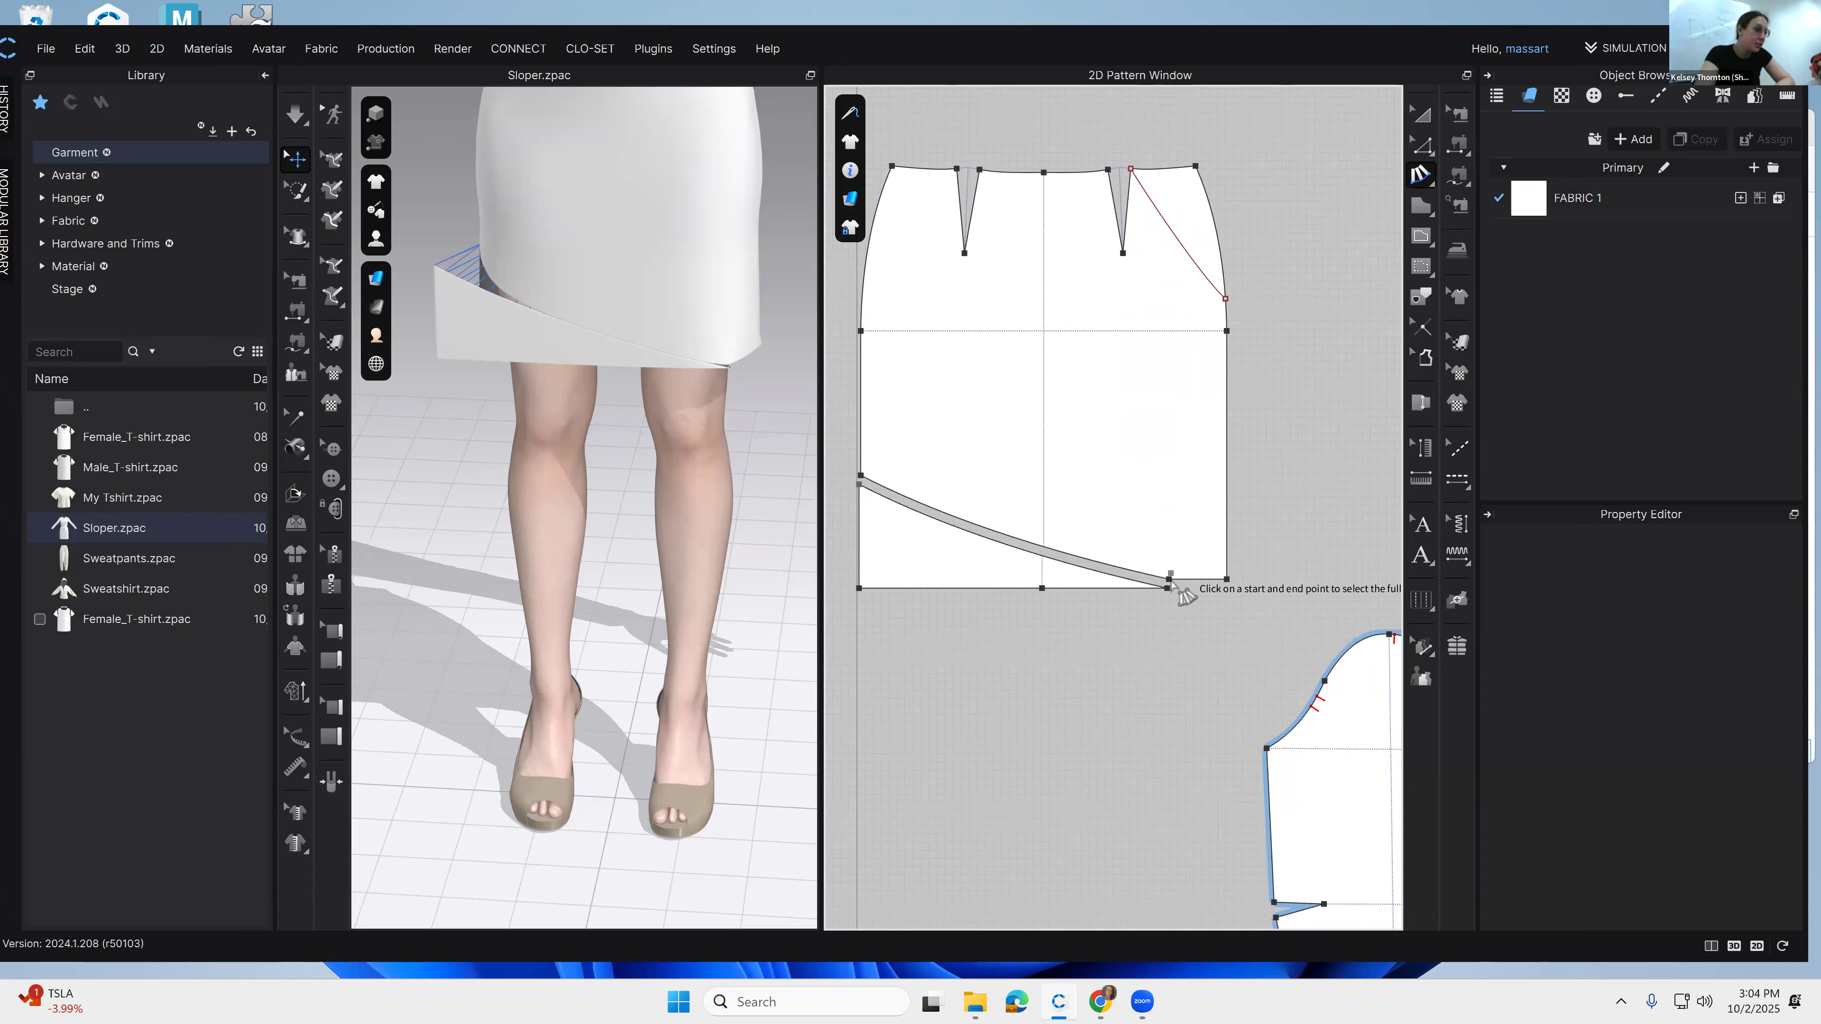
{"action": "left_click", "coordinate": [1167, 589]}
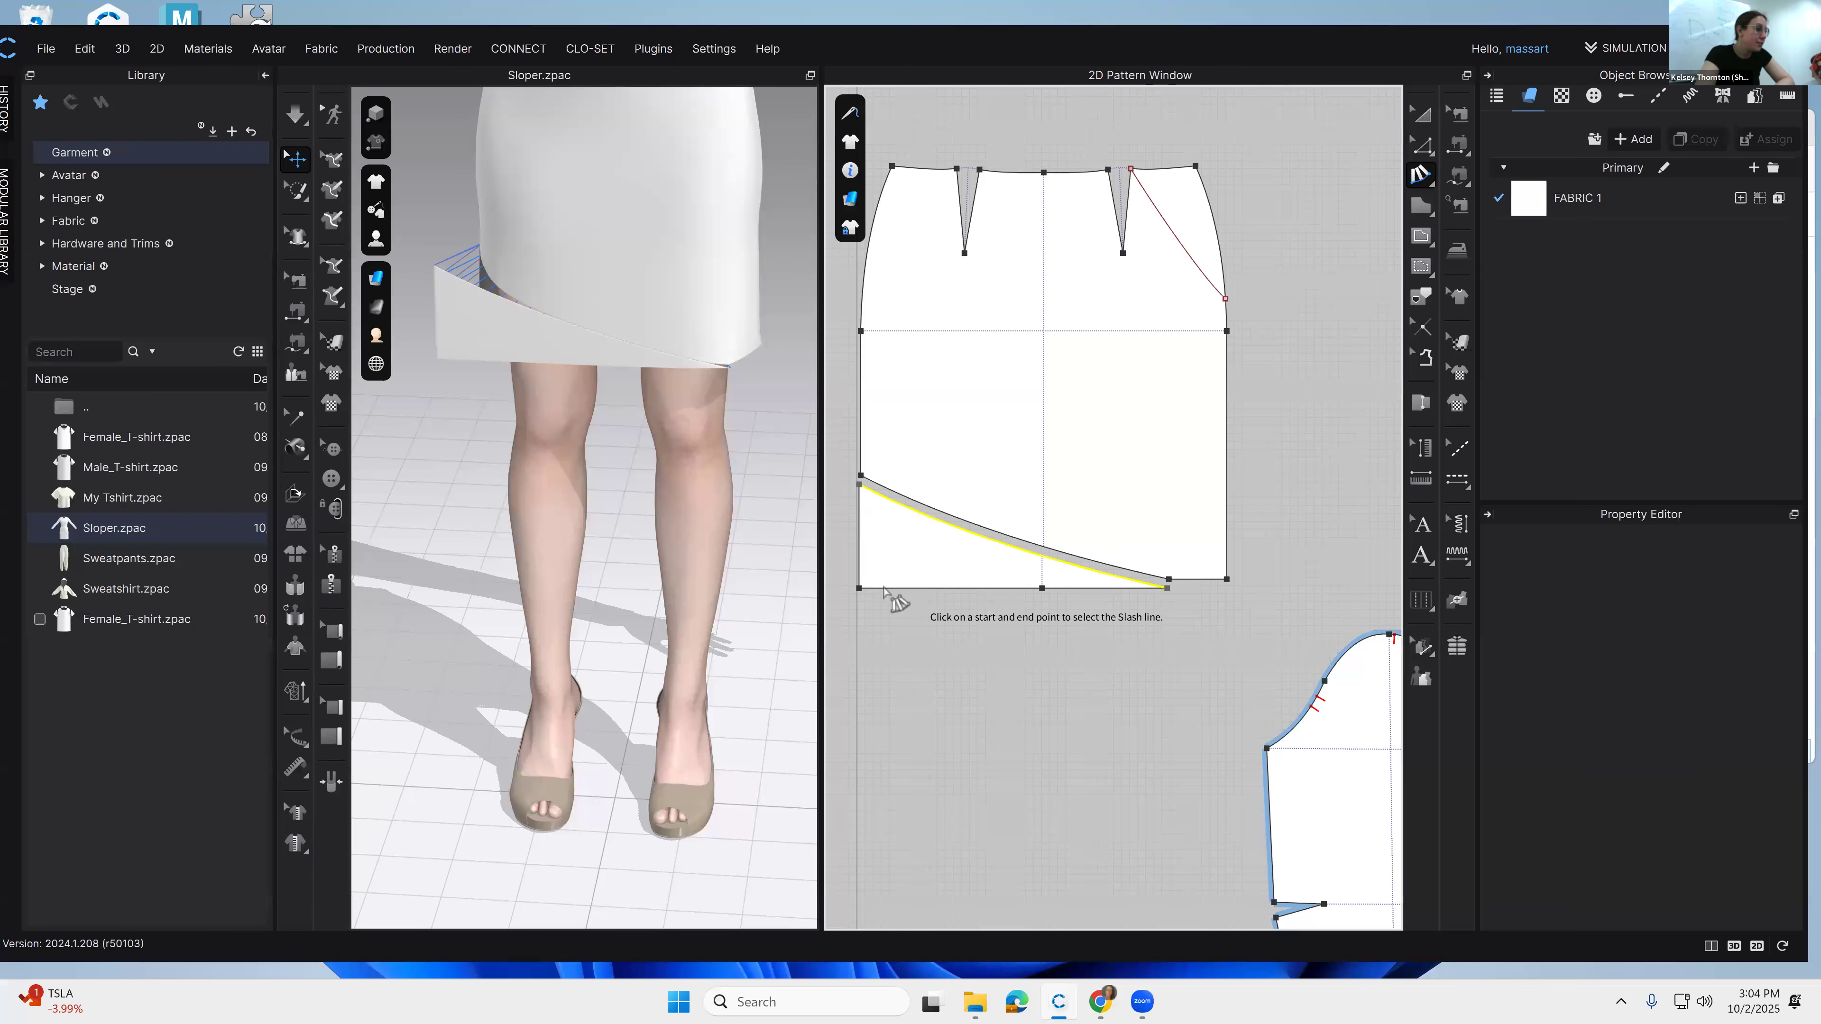
{"action": "left_click", "coordinate": [860, 588]}
{"action": "scroll", "coordinate": [1140, 604], "scroll_direction": "down", "scroll_amount": 3}
{"action": "scroll", "coordinate": [1166, 548], "scroll_direction": "up", "scroll_amount": 8}
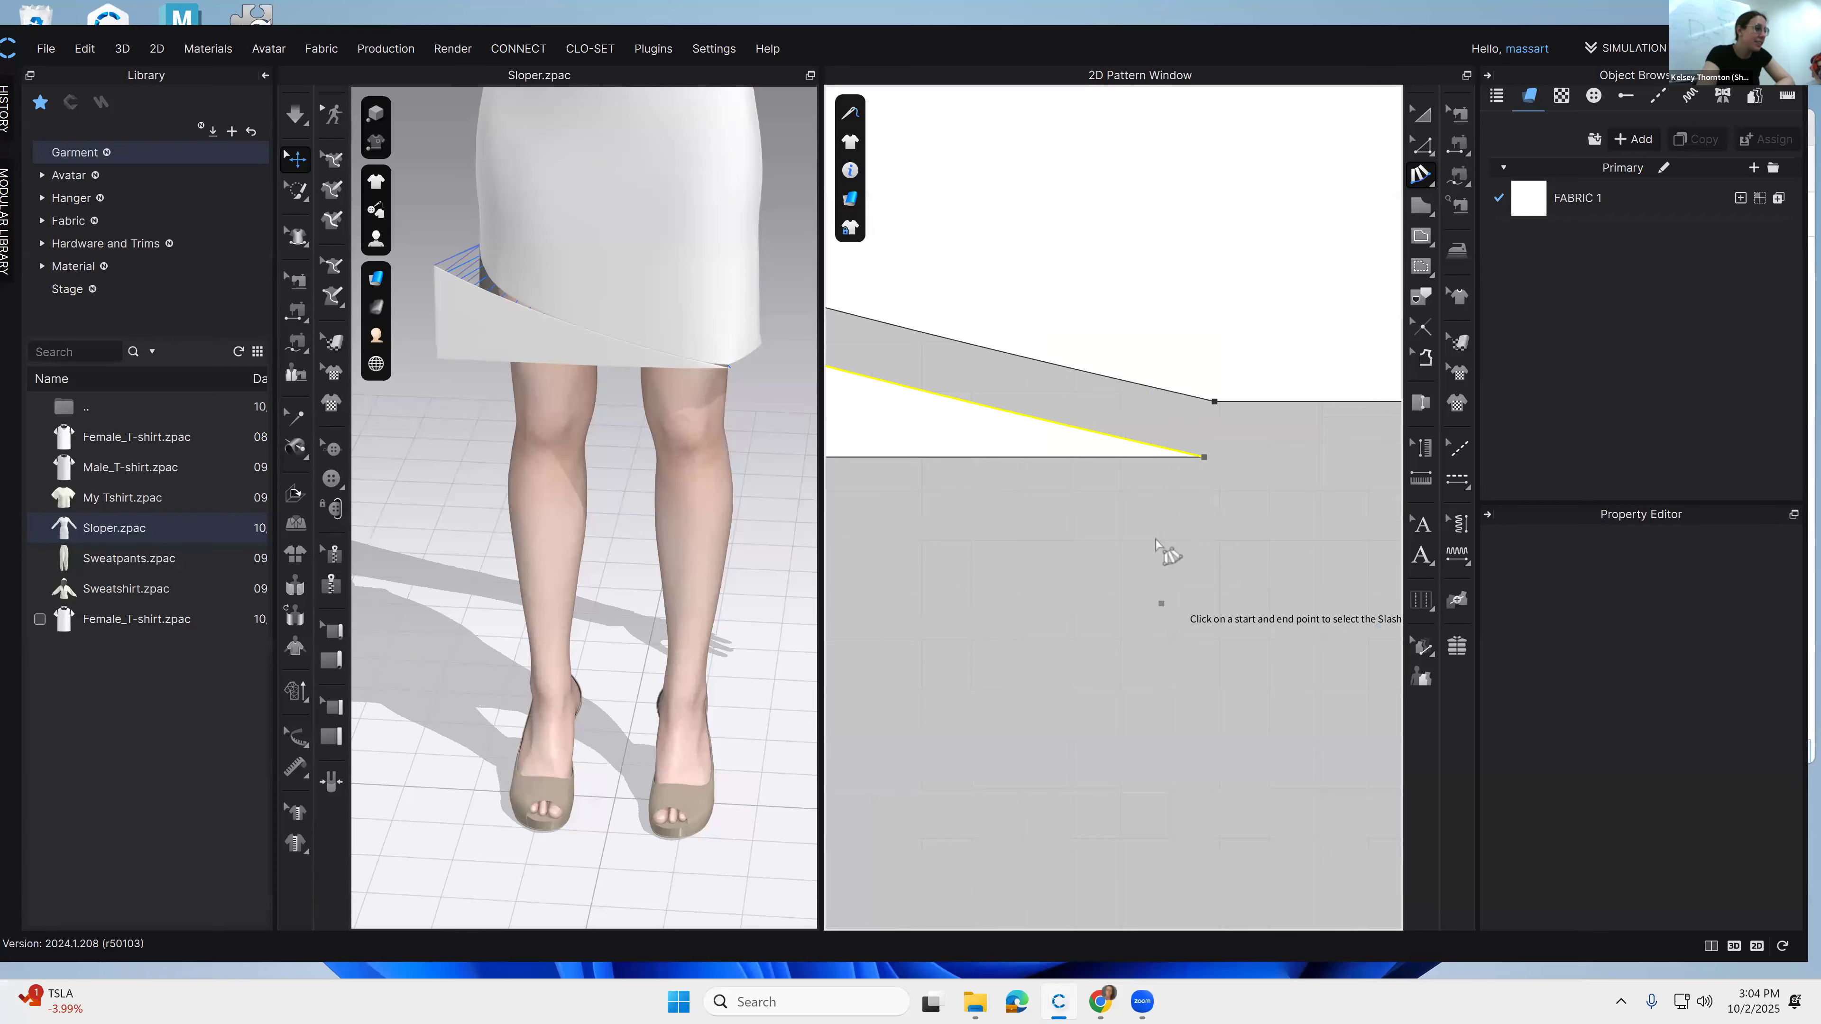
{"action": "left_click", "coordinate": [1126, 459]}
{"action": "left_click_drag", "start_coordinate": [961, 287], "coordinate": [640, 291]}
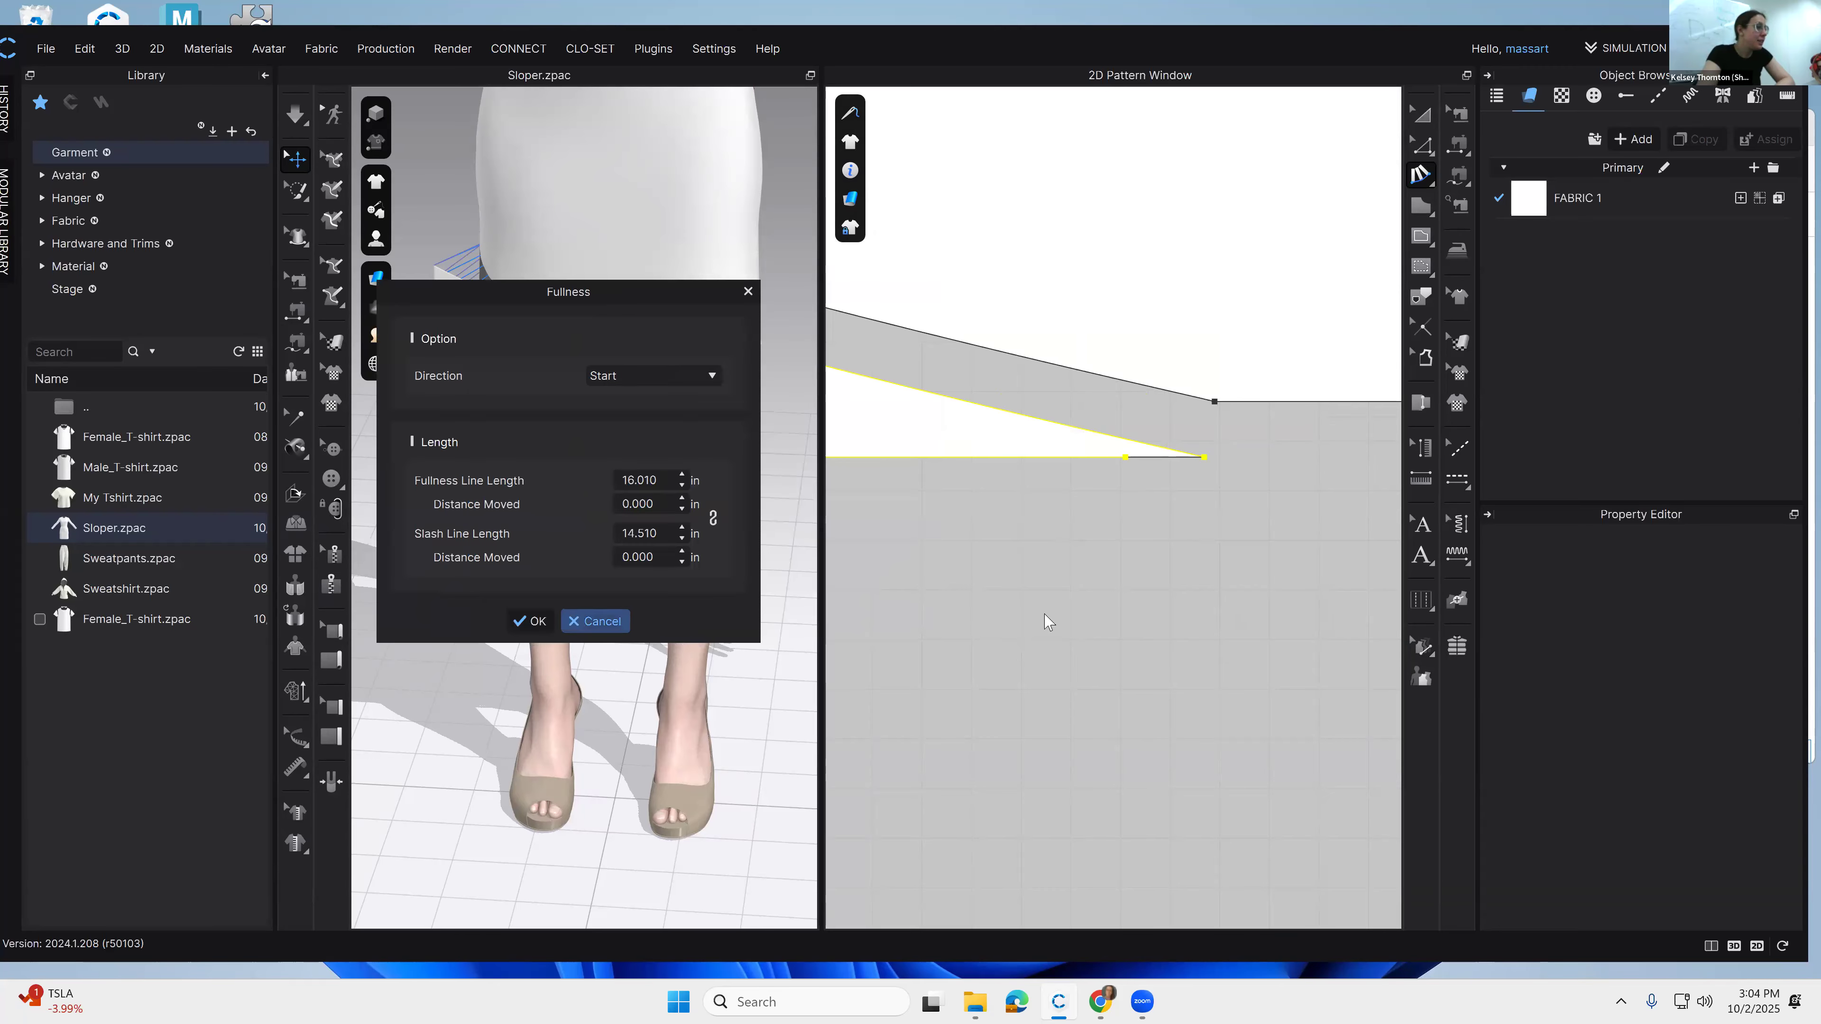
{"action": "key", "text": "Escape"}
{"action": "scroll", "coordinate": [1045, 614], "scroll_direction": "down", "scroll_amount": 4}
{"action": "middle_click_drag", "start_coordinate": [1044, 606], "coordinate": [1284, 573]}
{"action": "scroll", "coordinate": [1110, 606], "scroll_direction": "down", "scroll_amount": 3}
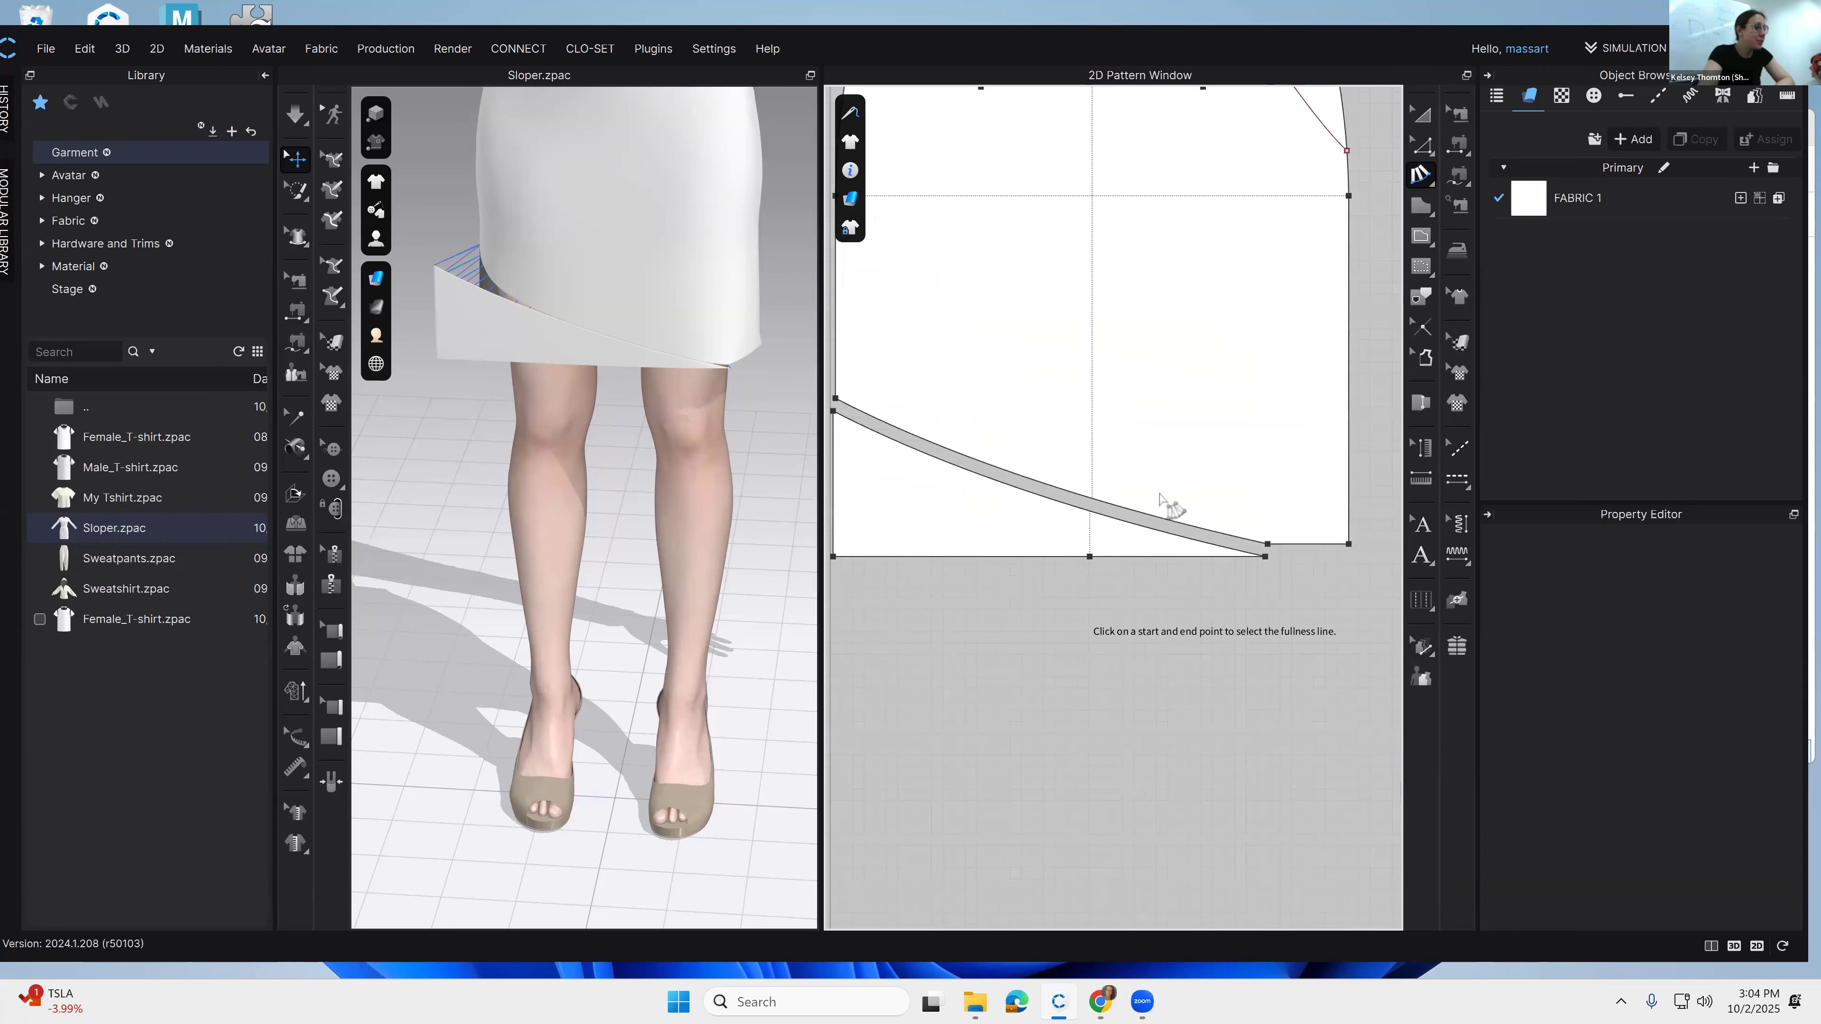
{"action": "middle_click_drag", "start_coordinate": [1159, 494], "coordinate": [1209, 485]}
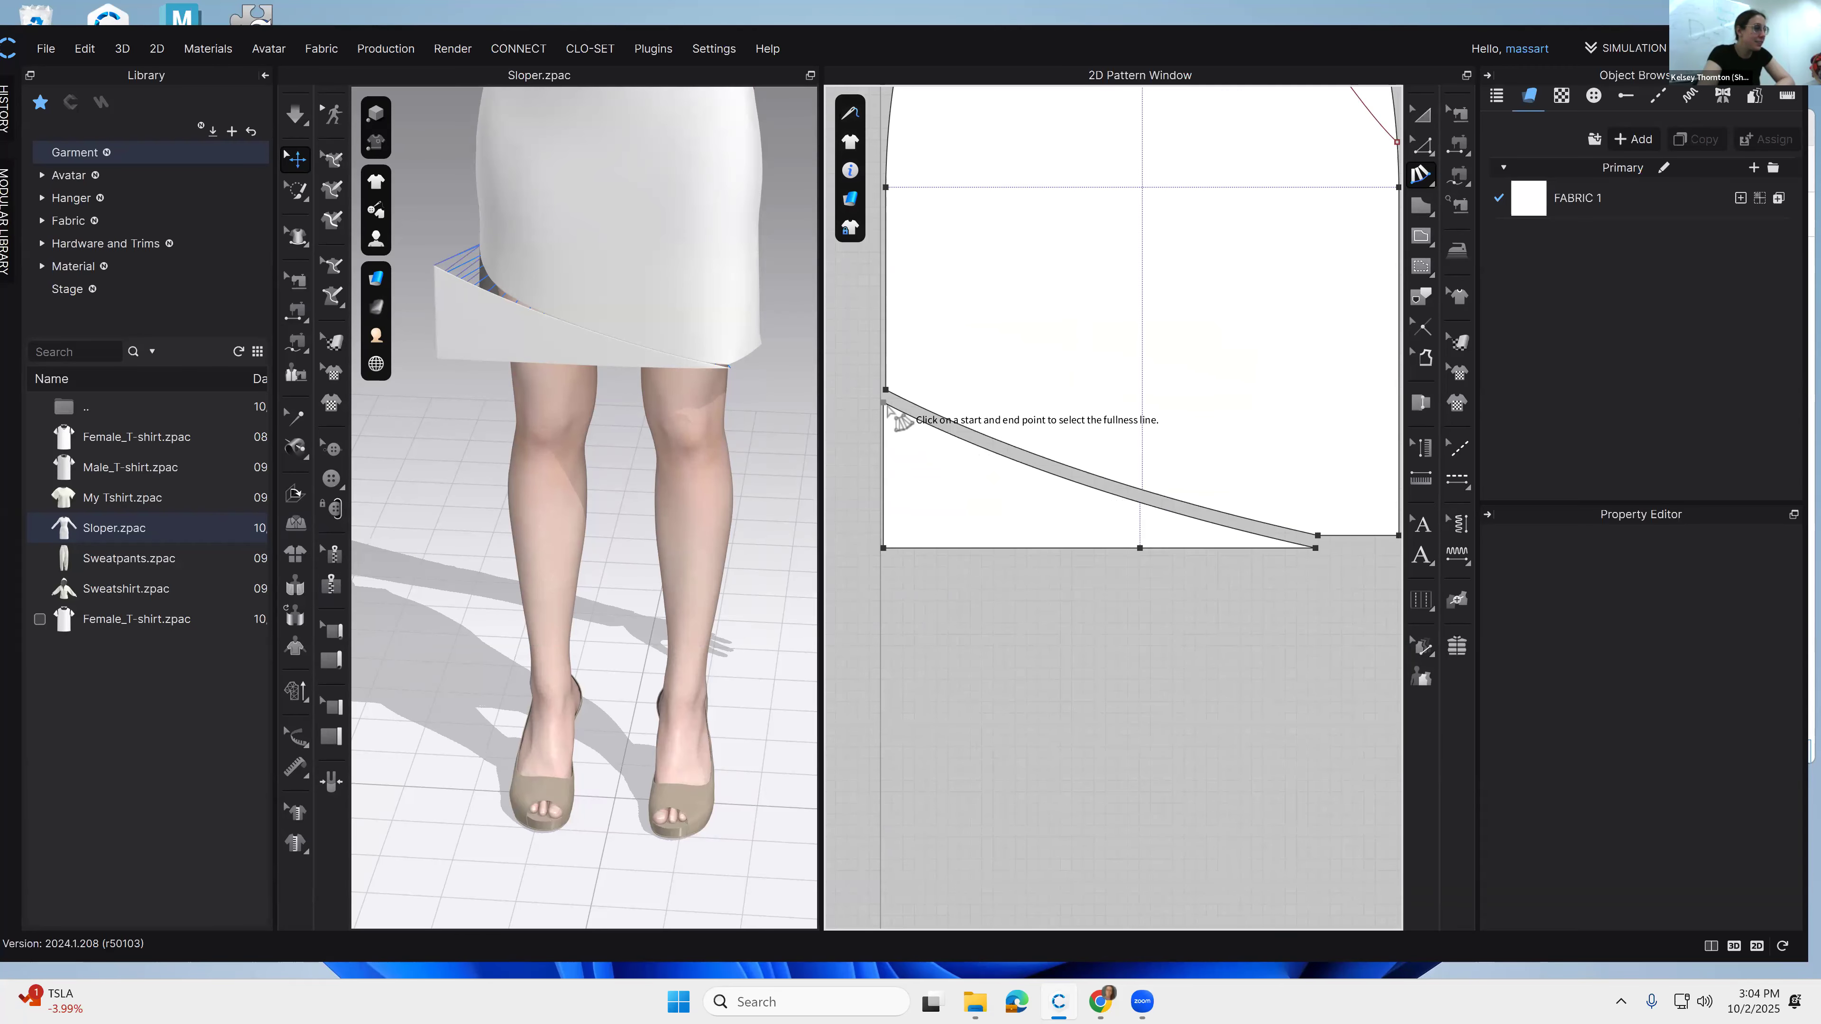
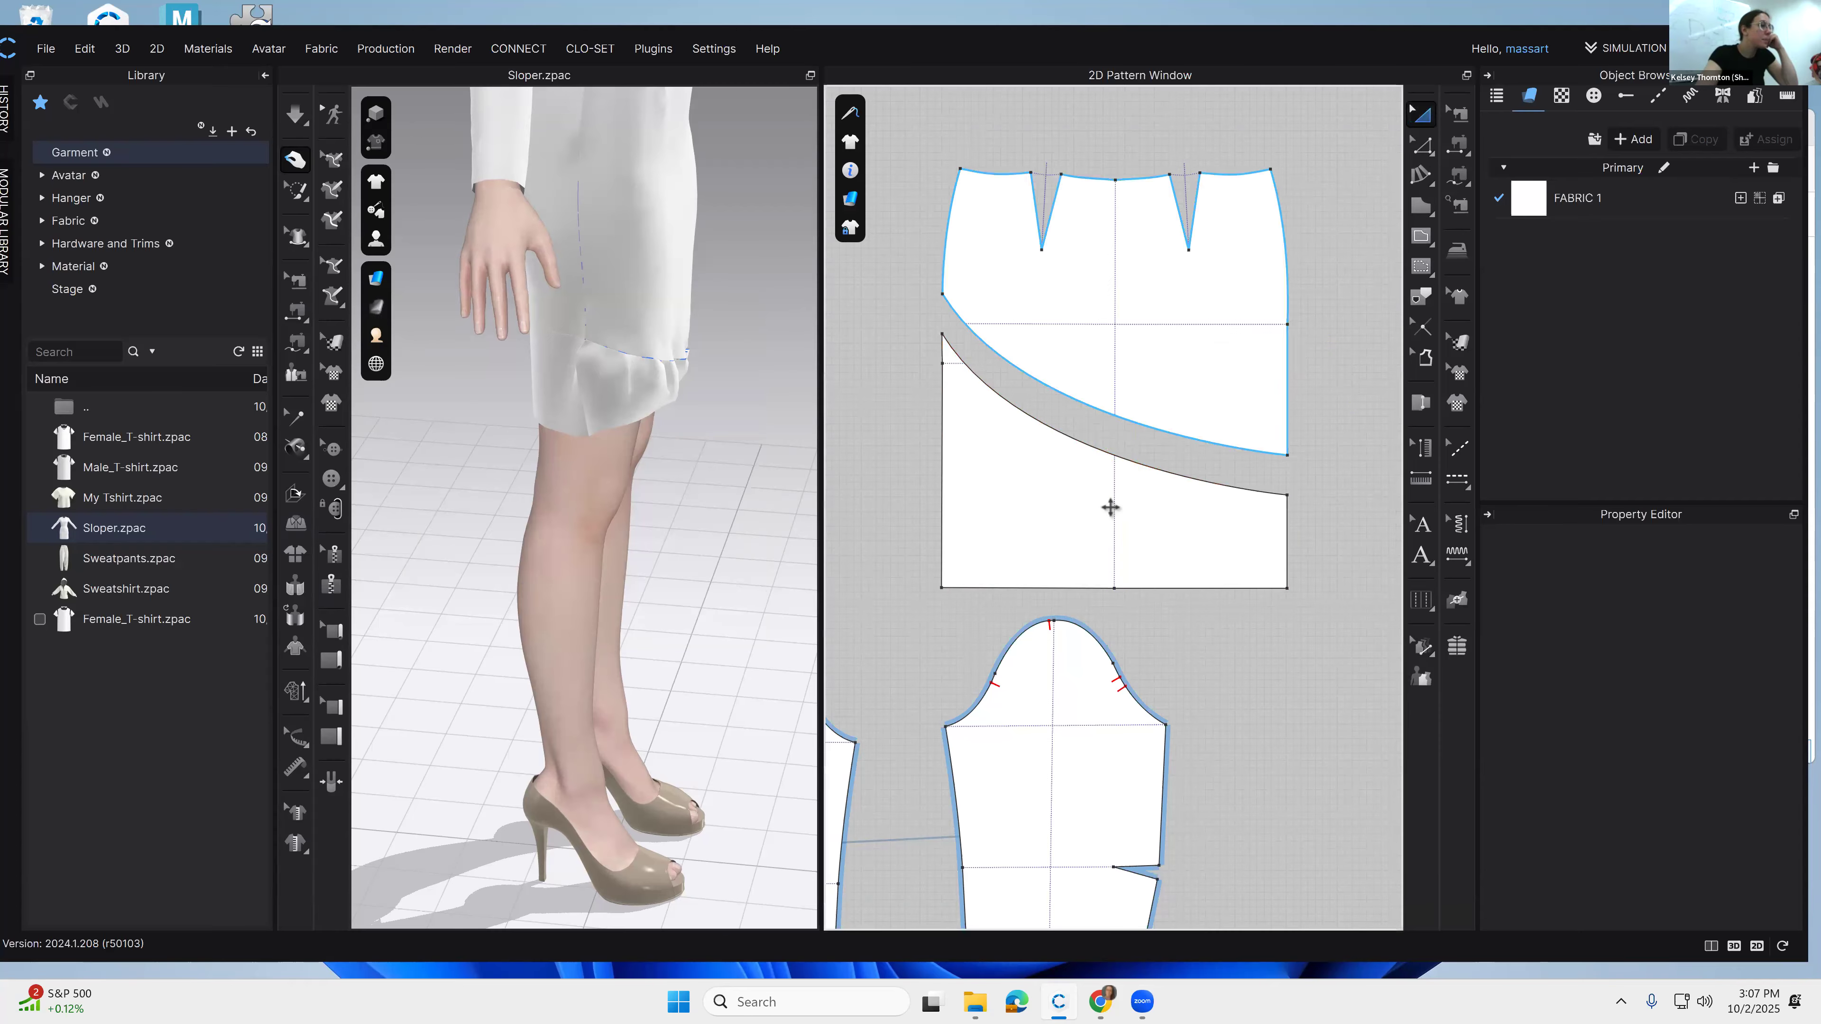
Step: Delete the extra points at the middle of the hem and on the side edge of the back skirt's lower piece
{"action": "key", "text": "z"}
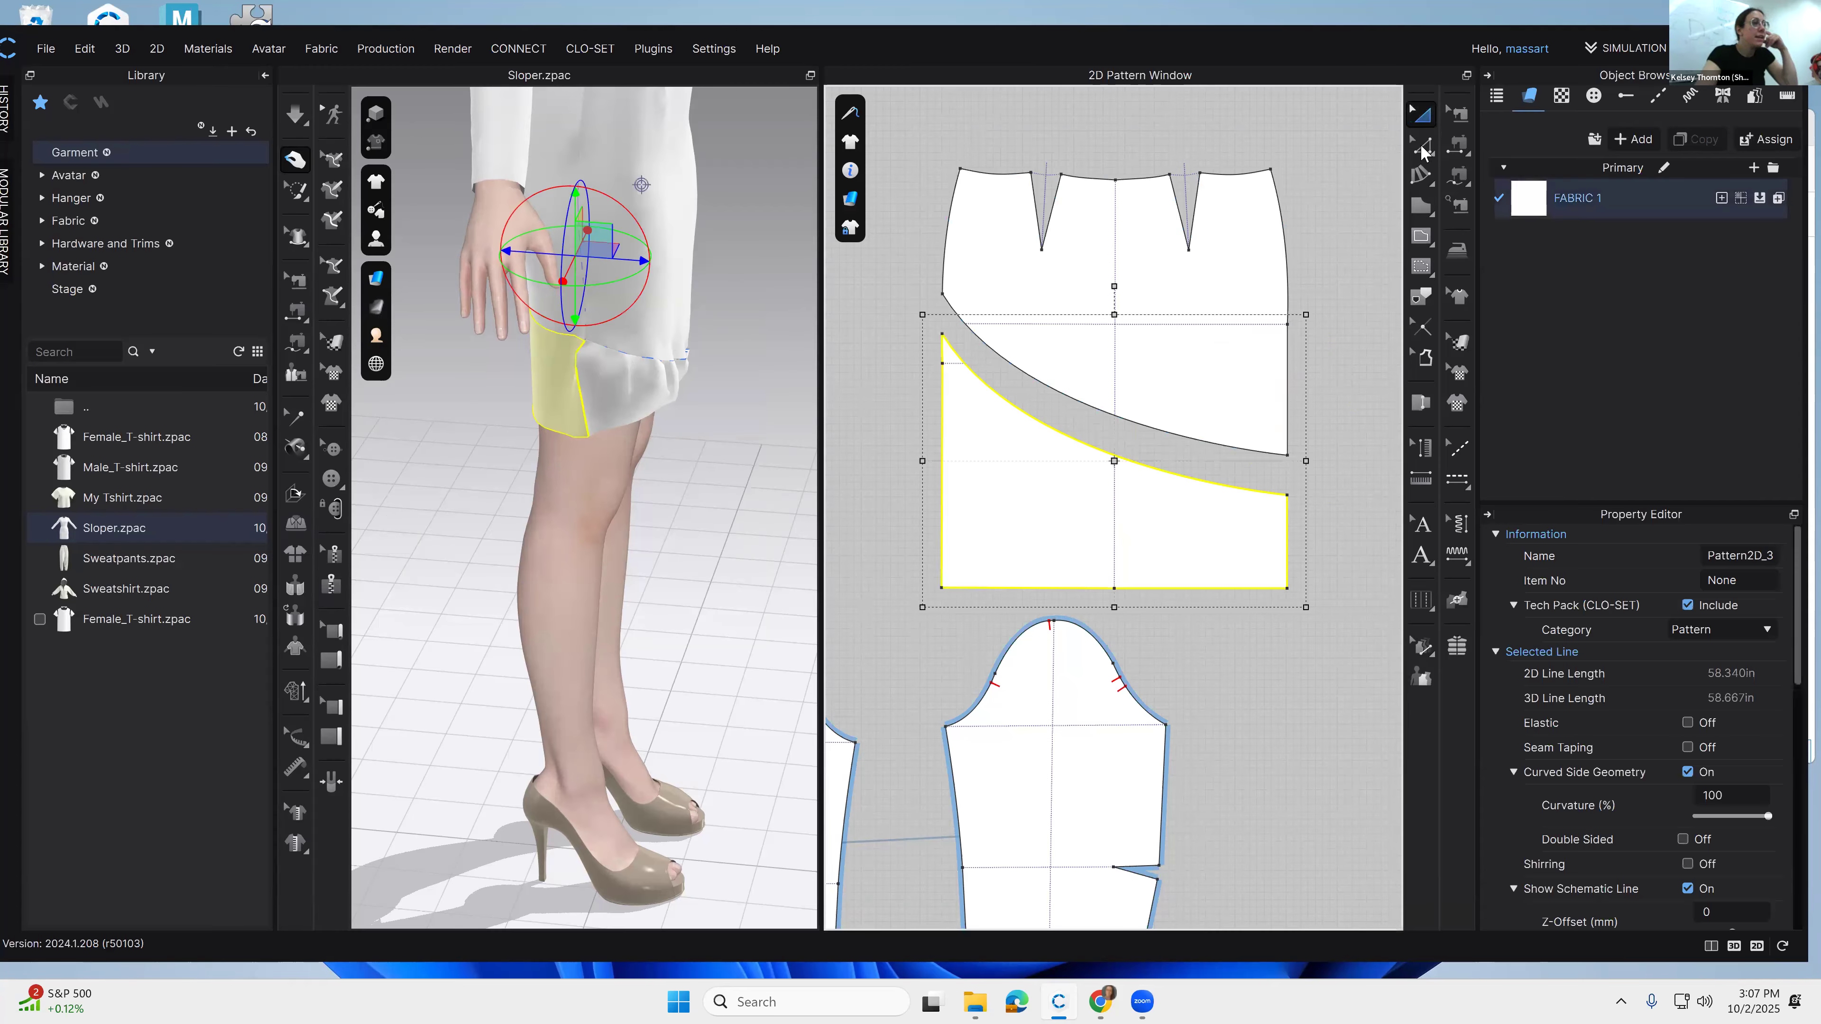
{"action": "left_click", "coordinate": [1115, 604]}
{"action": "left_click", "coordinate": [1113, 588]}
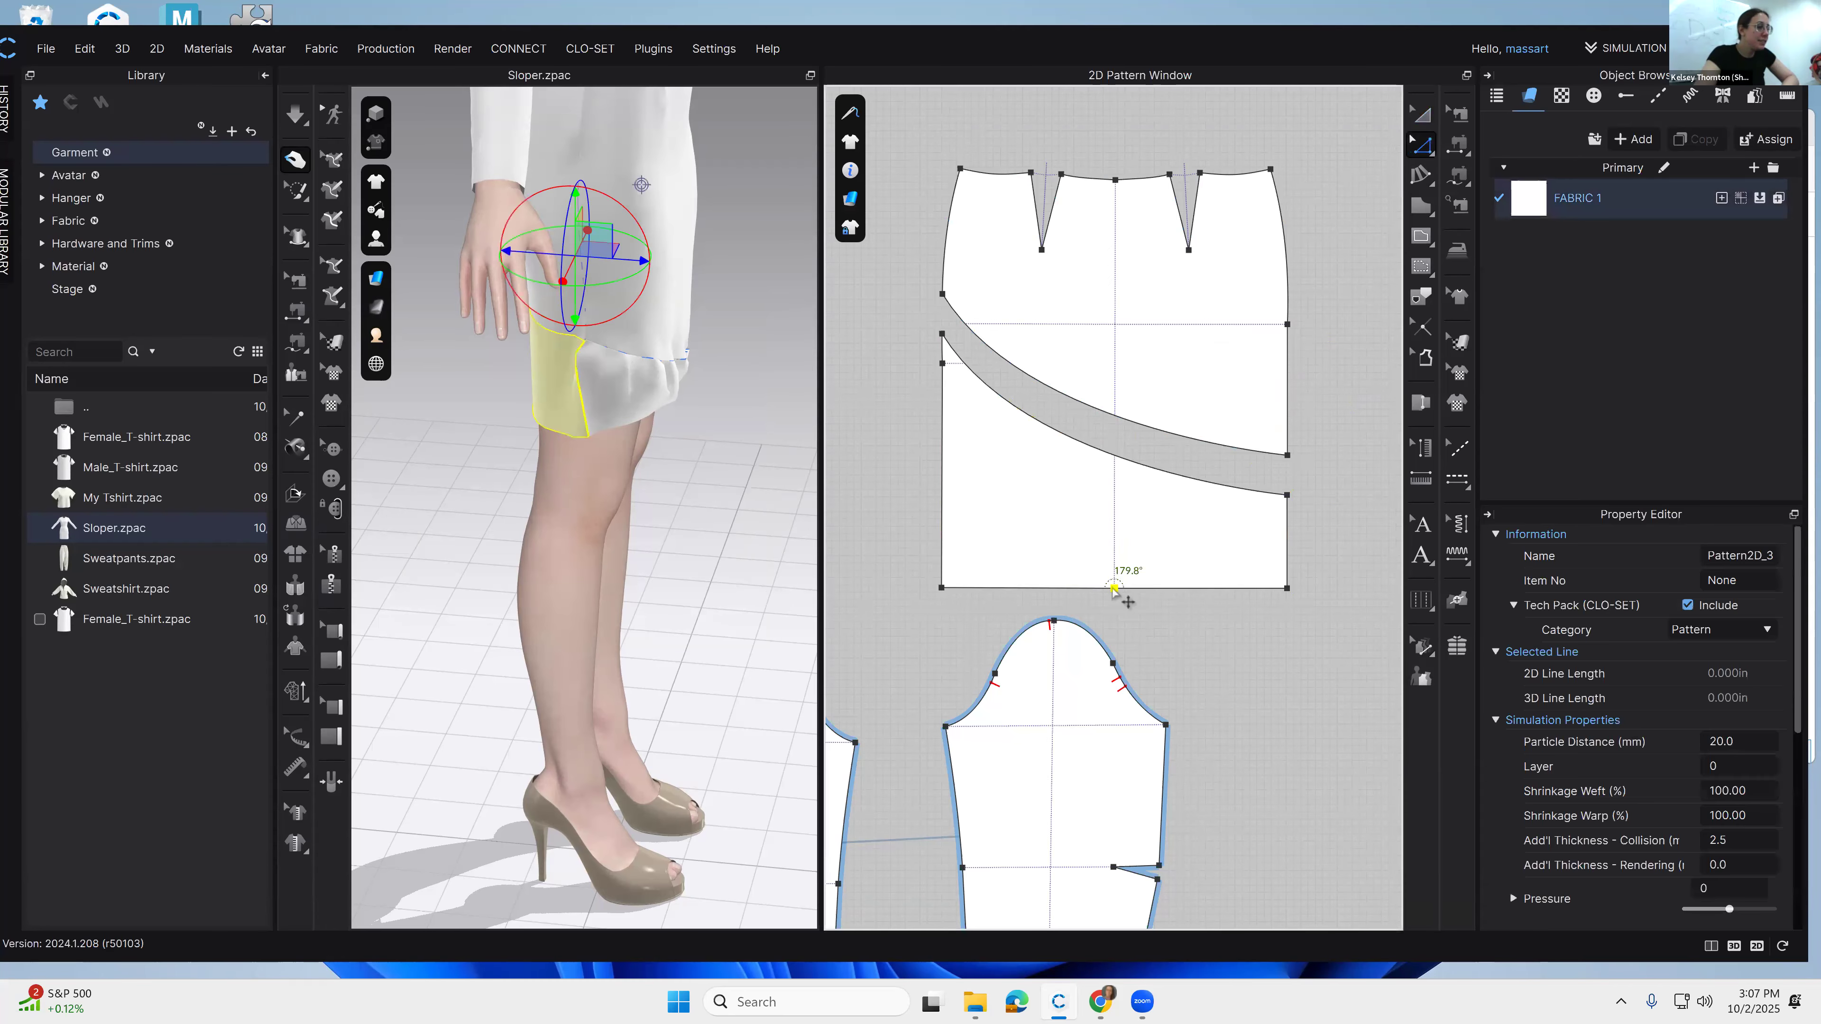
{"action": "right_click", "coordinate": [1113, 588]}
{"action": "left_click", "coordinate": [1164, 599]}
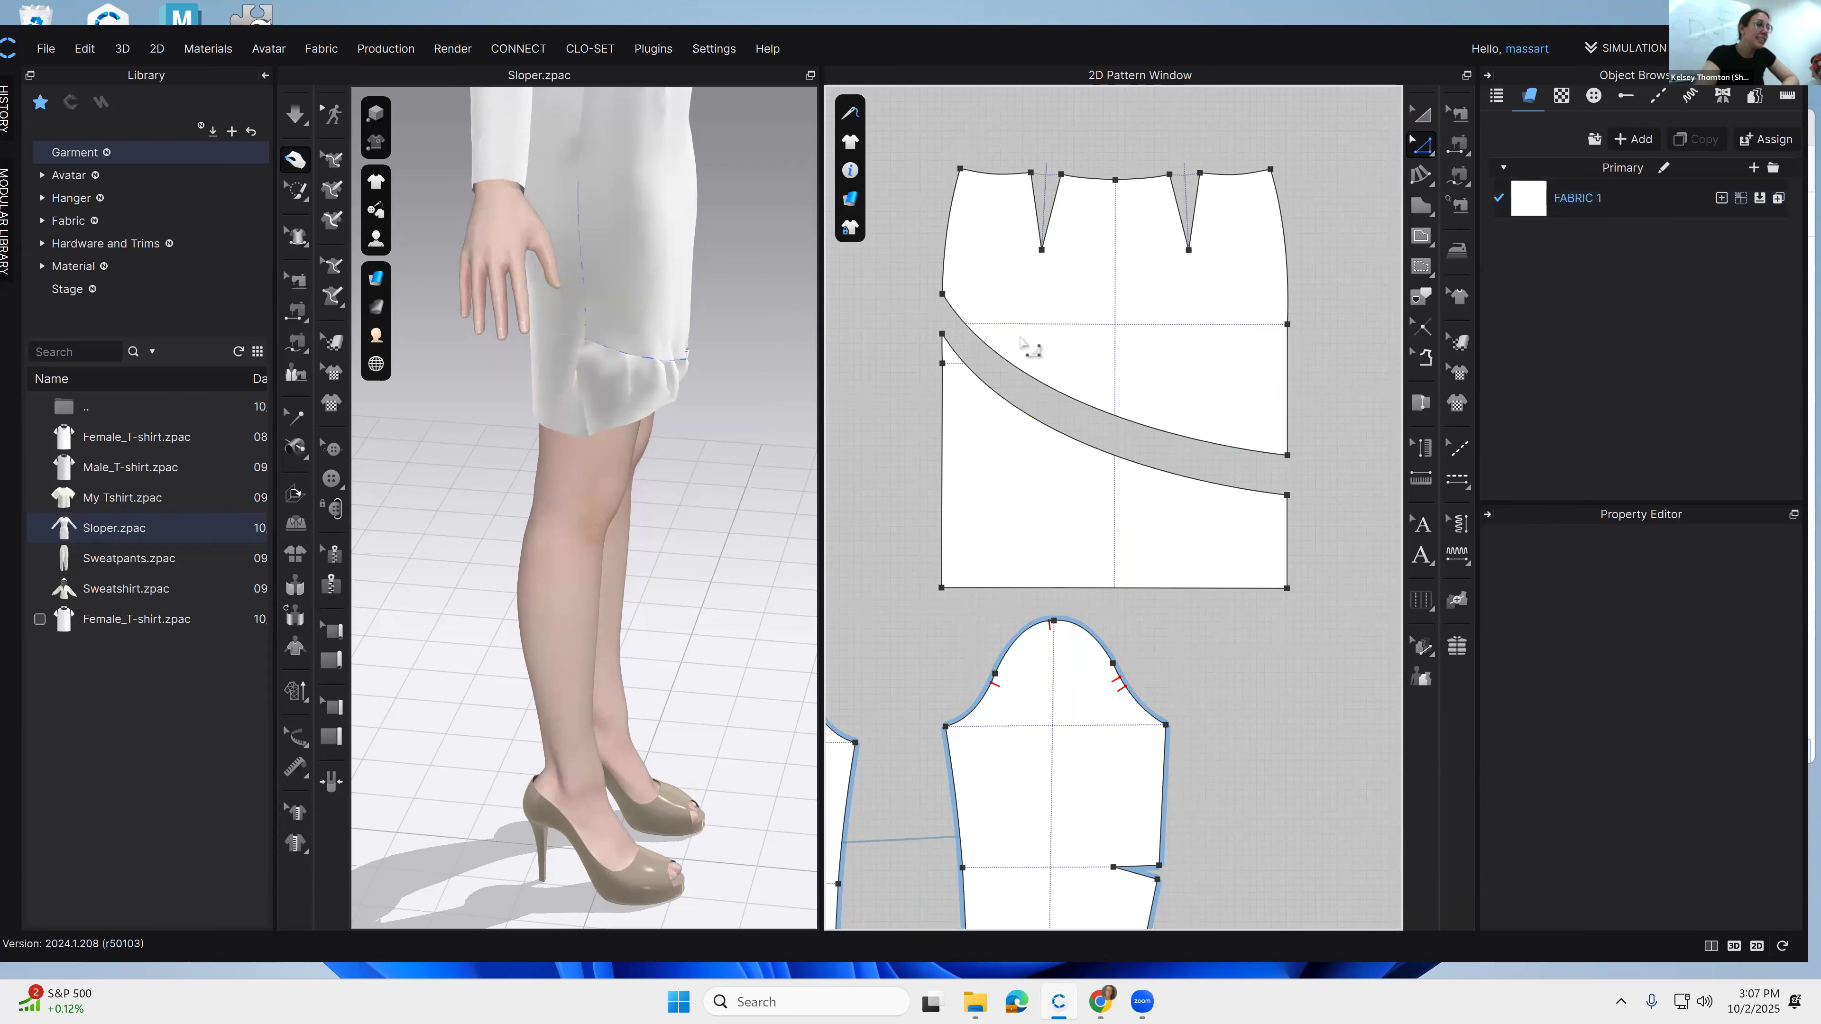
{"action": "left_click", "coordinate": [942, 363]}
{"action": "right_click", "coordinate": [941, 361]}
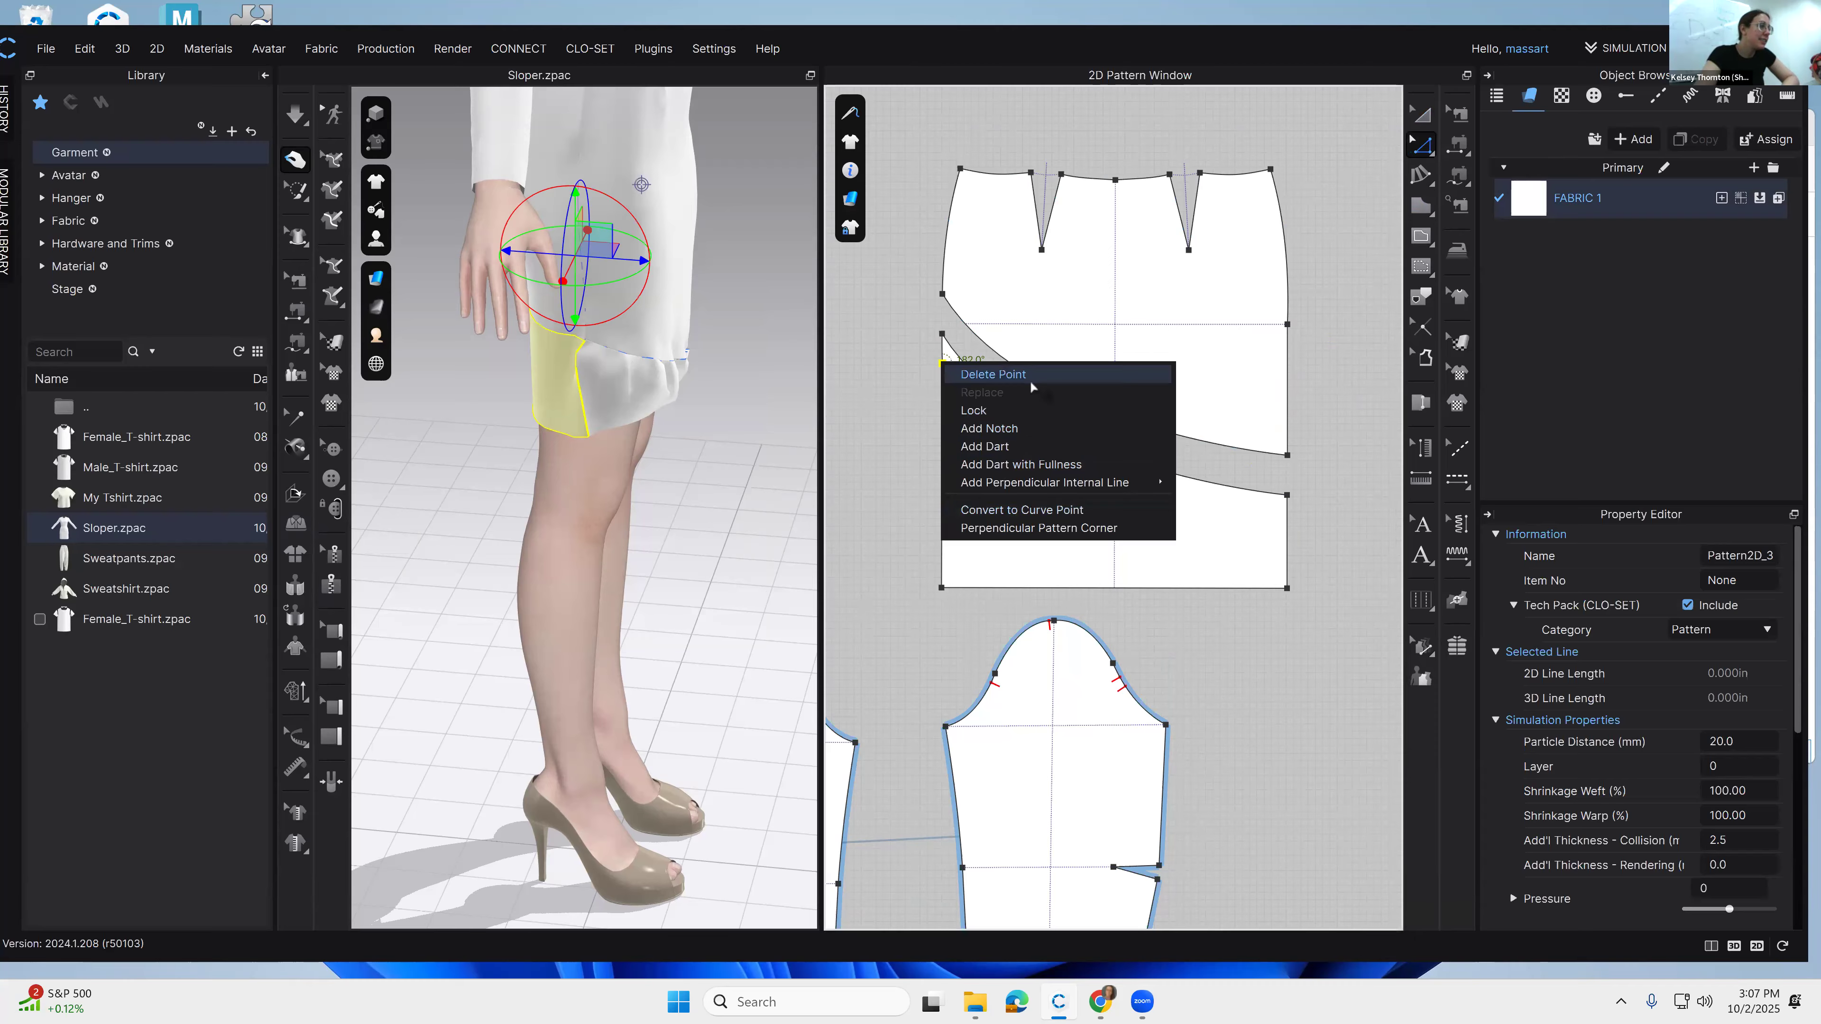
{"action": "left_click", "coordinate": [1004, 373]}
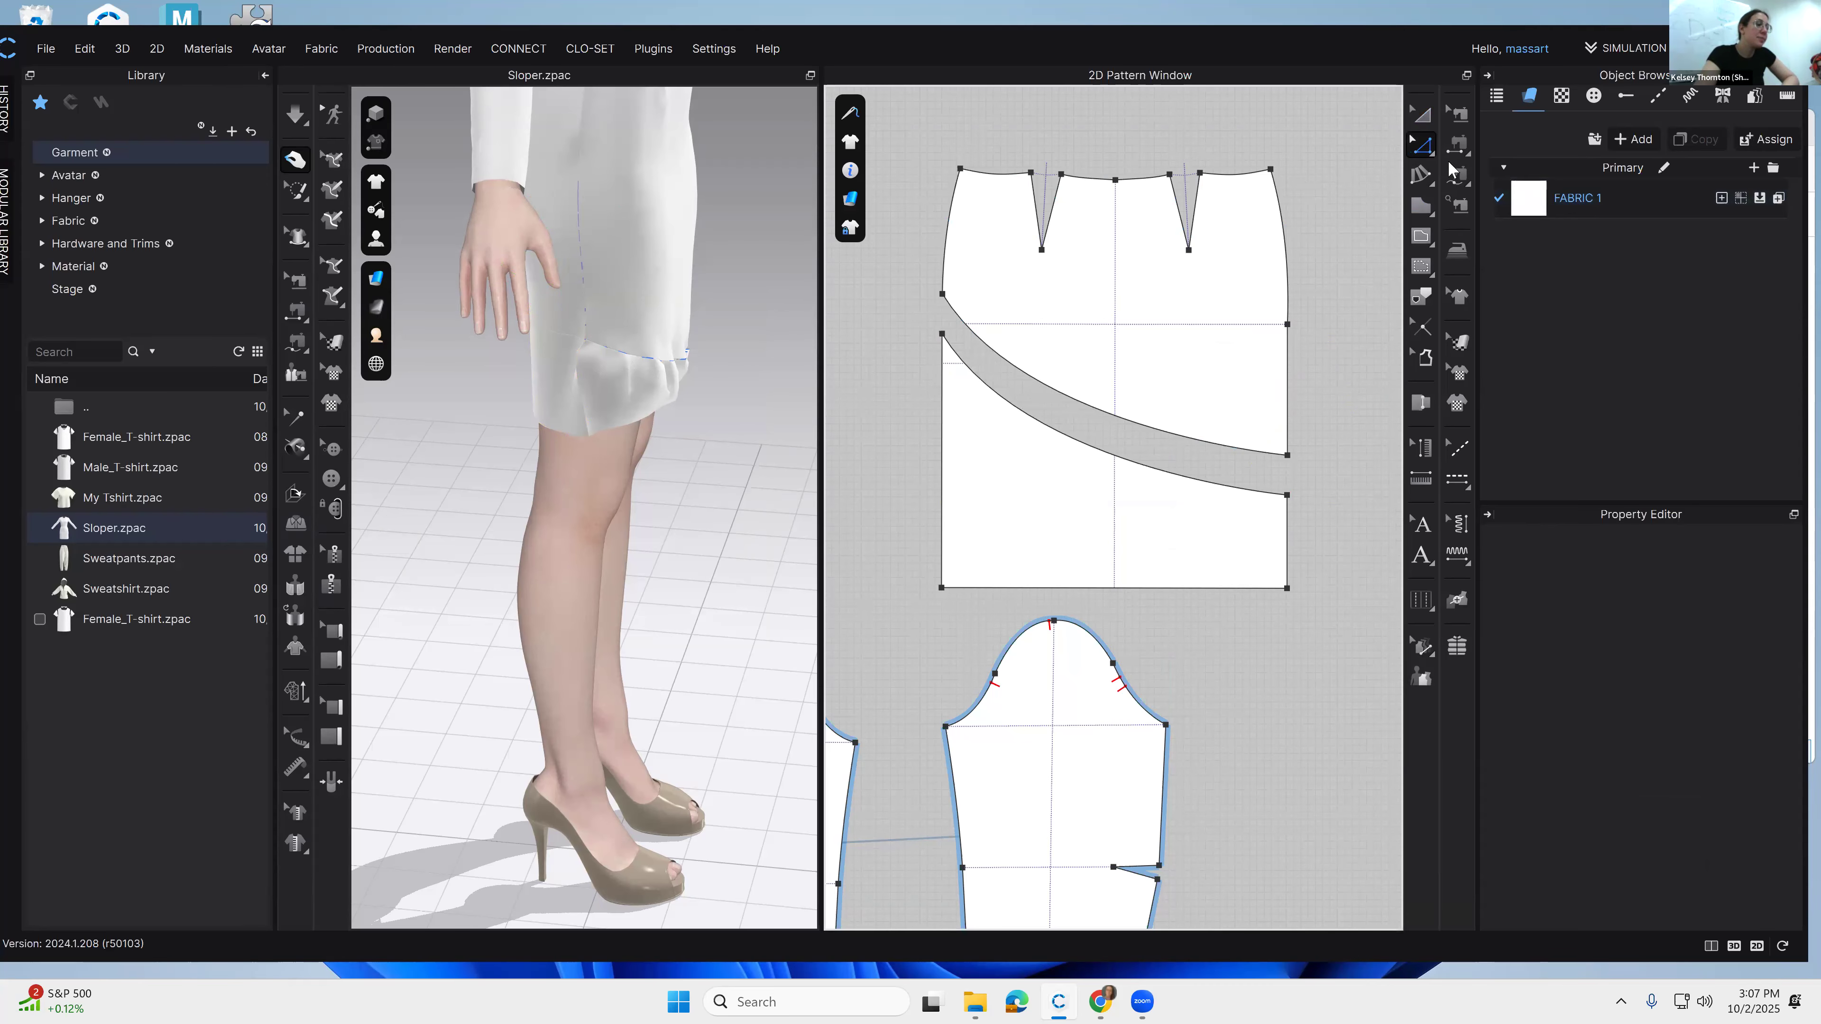
Step: Try Fullness (Line) between the back skirt lower piece's curved edge and hem, with Direction set to Both and fullness length 27.090 in
{"action": "left_click", "coordinate": [1416, 178]}
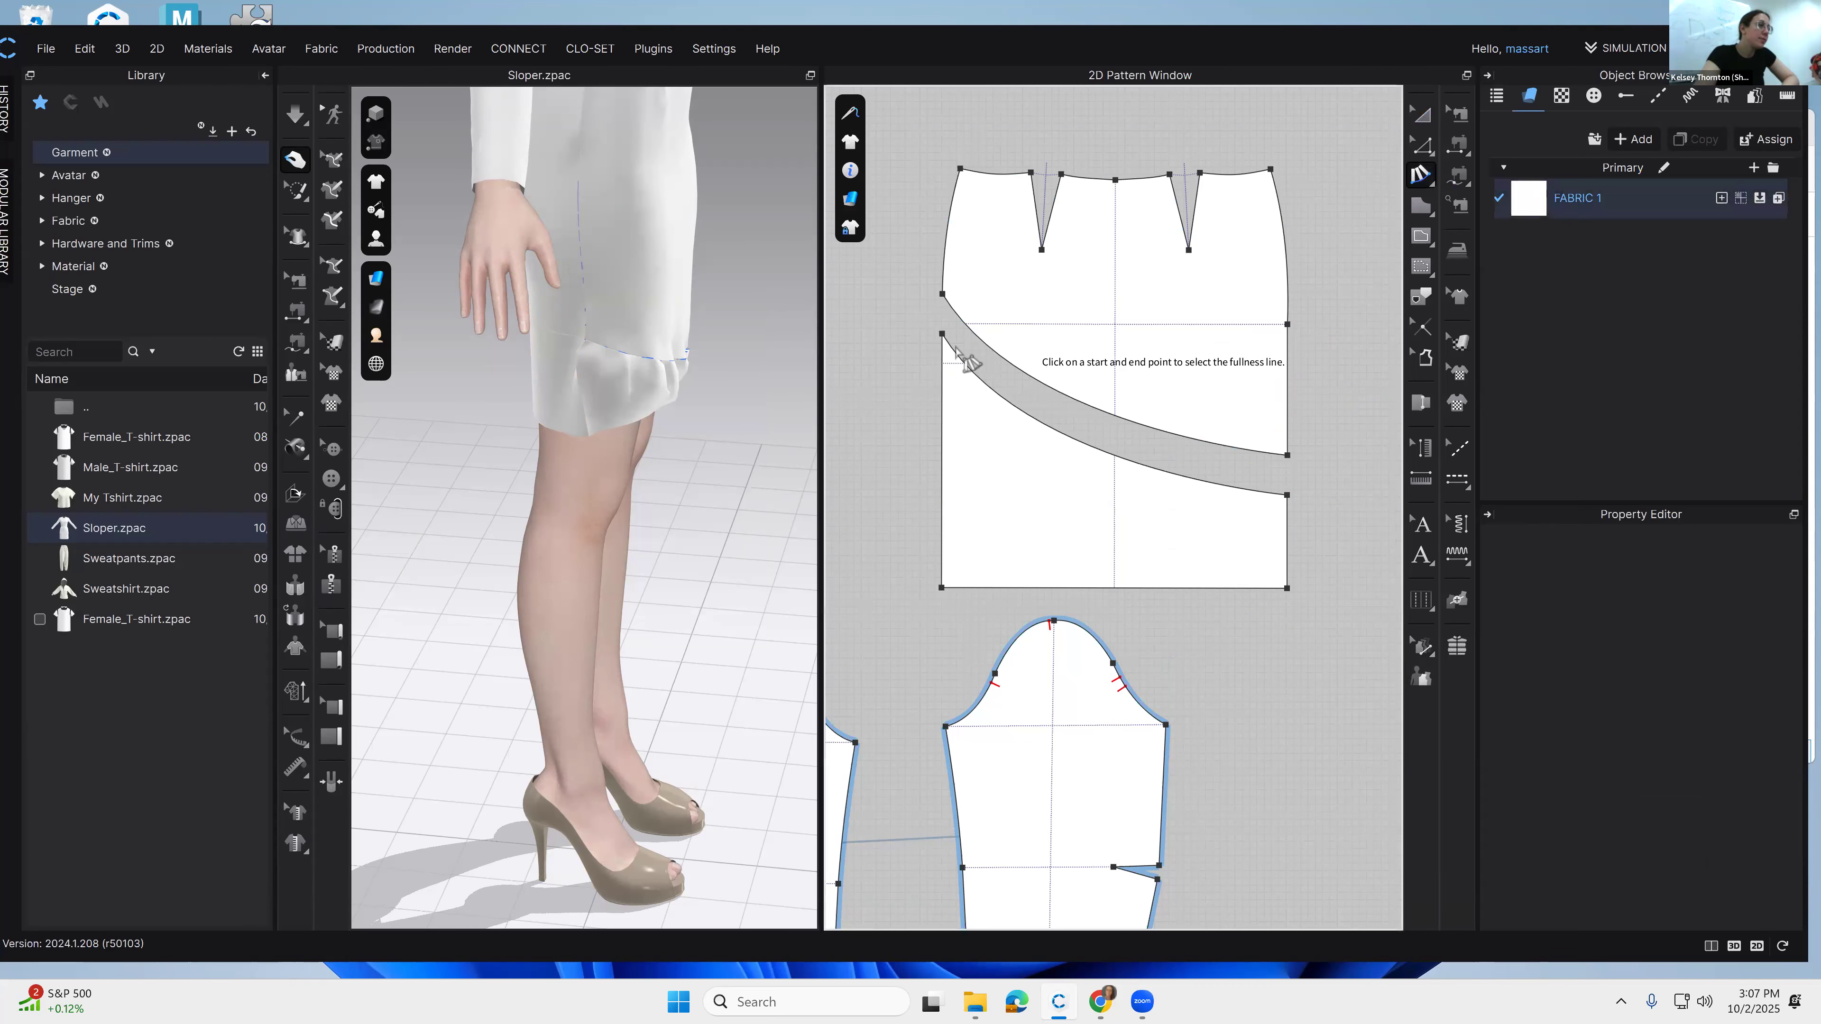
{"action": "left_click", "coordinate": [1001, 379]}
{"action": "left_click", "coordinate": [1285, 495]}
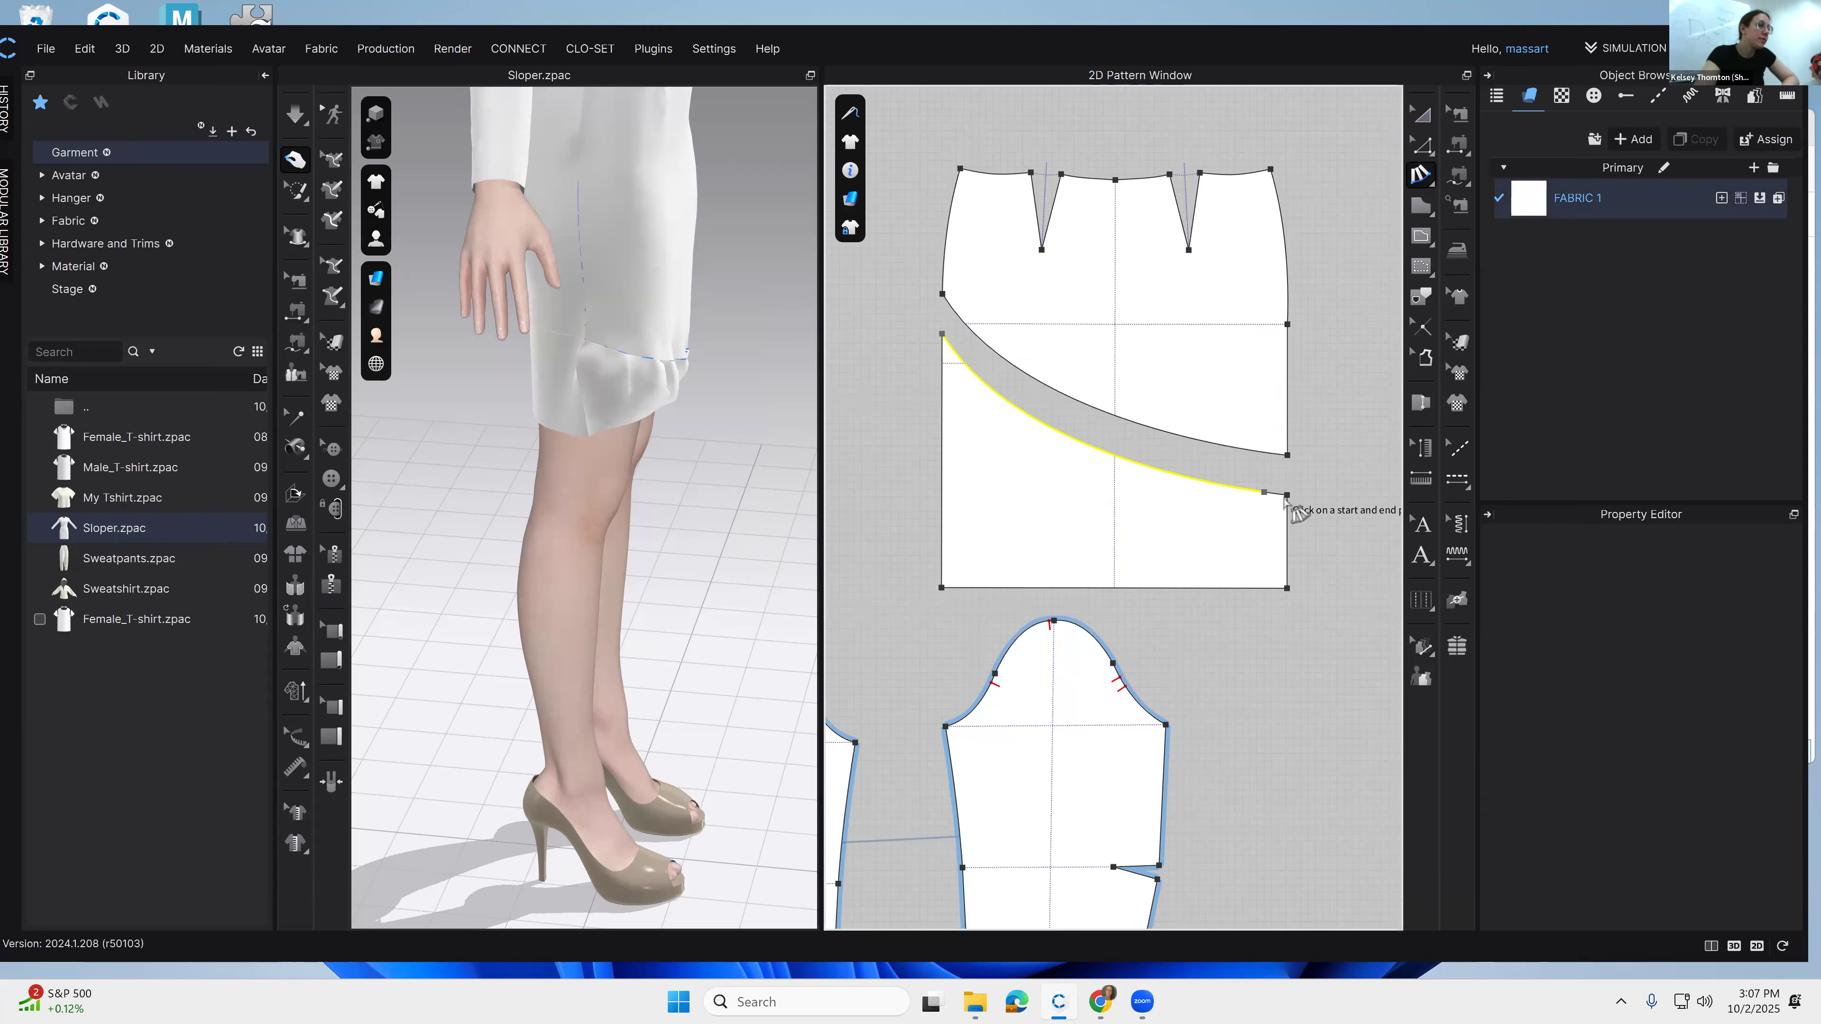
{"action": "left_click", "coordinate": [941, 587]}
{"action": "left_click", "coordinate": [1287, 588]}
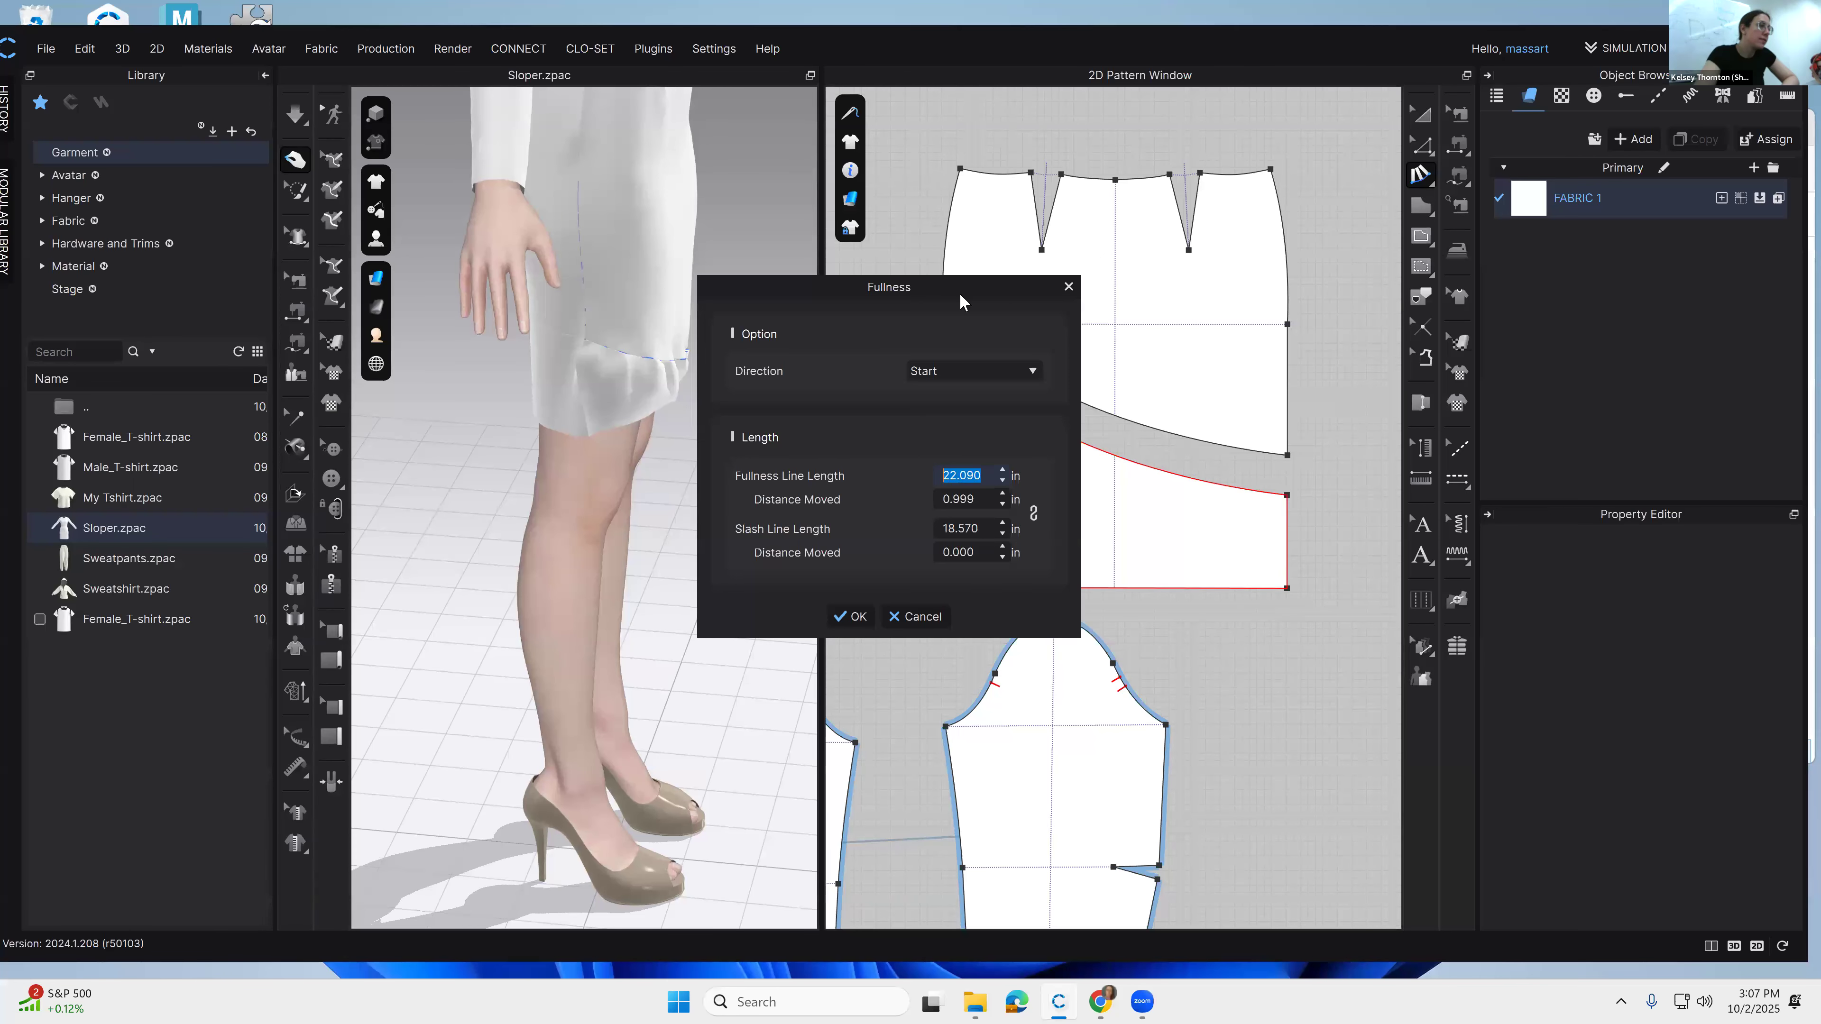
{"action": "left_click_drag", "start_coordinate": [963, 296], "coordinate": [816, 295]}
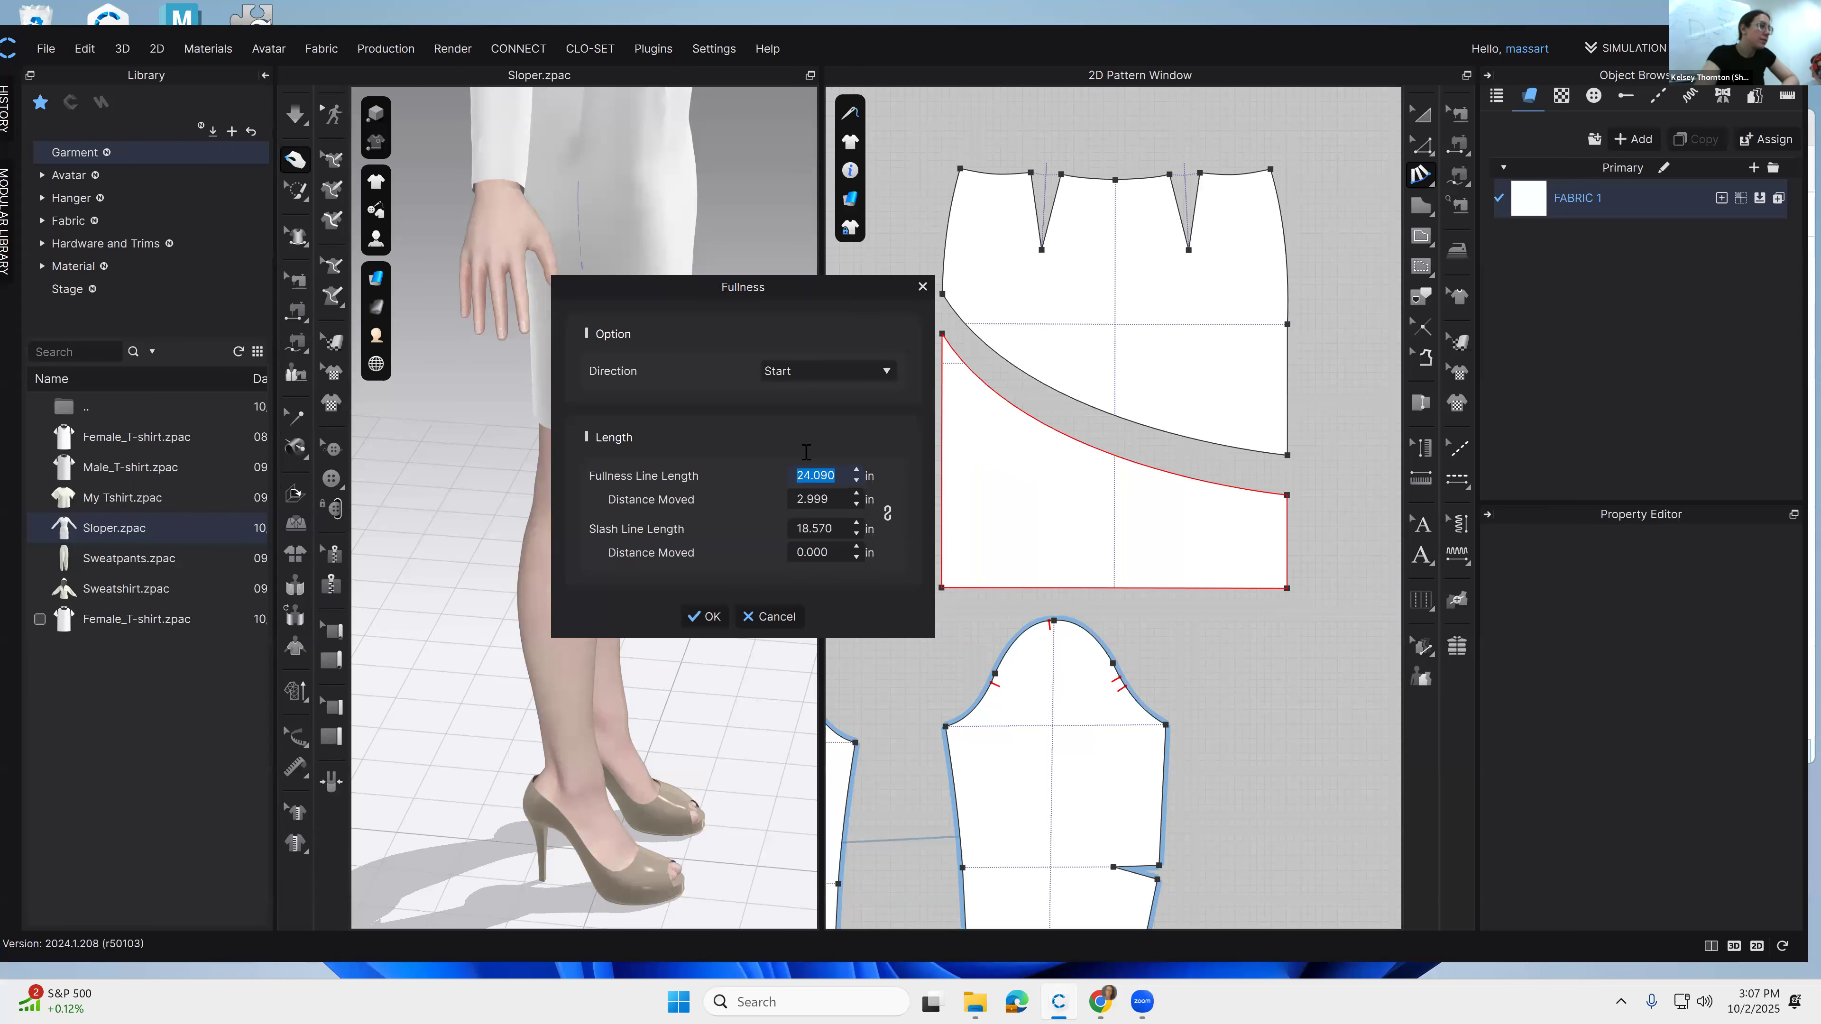
{"action": "left_click", "coordinate": [813, 374]}
{"action": "left_click", "coordinate": [801, 414]}
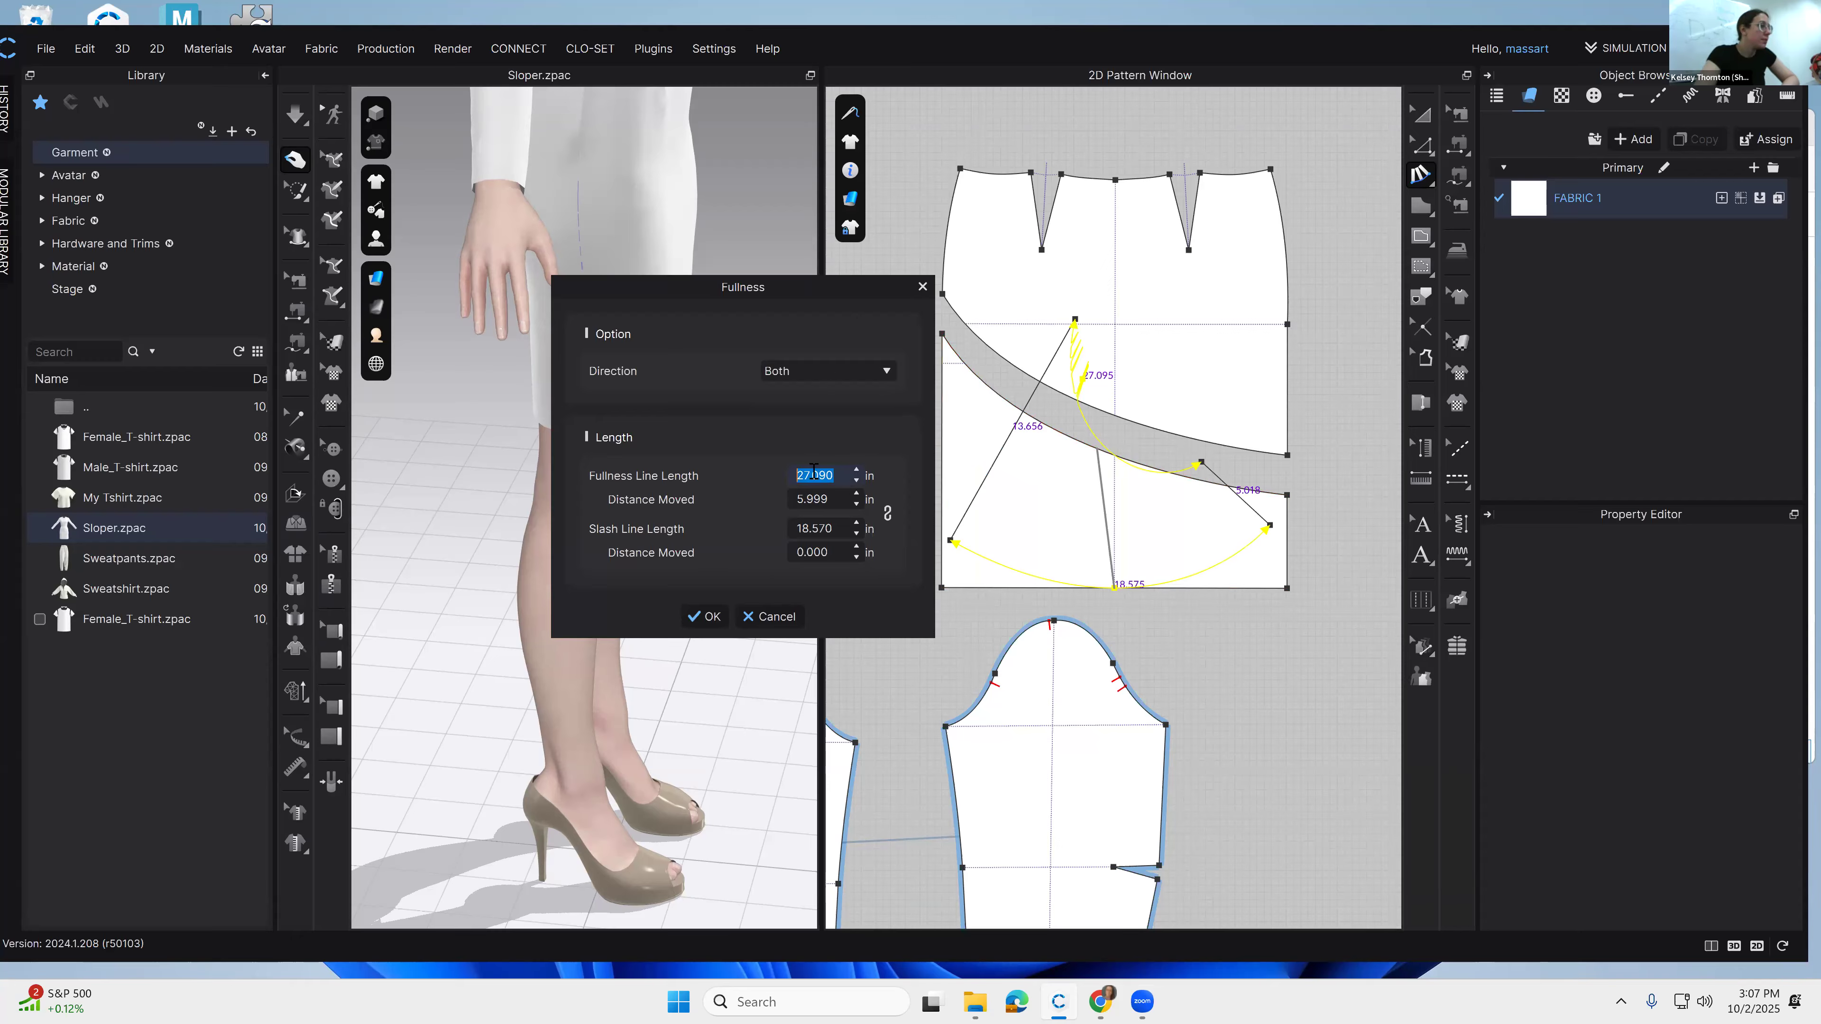
{"action": "left_click", "coordinate": [783, 618]}
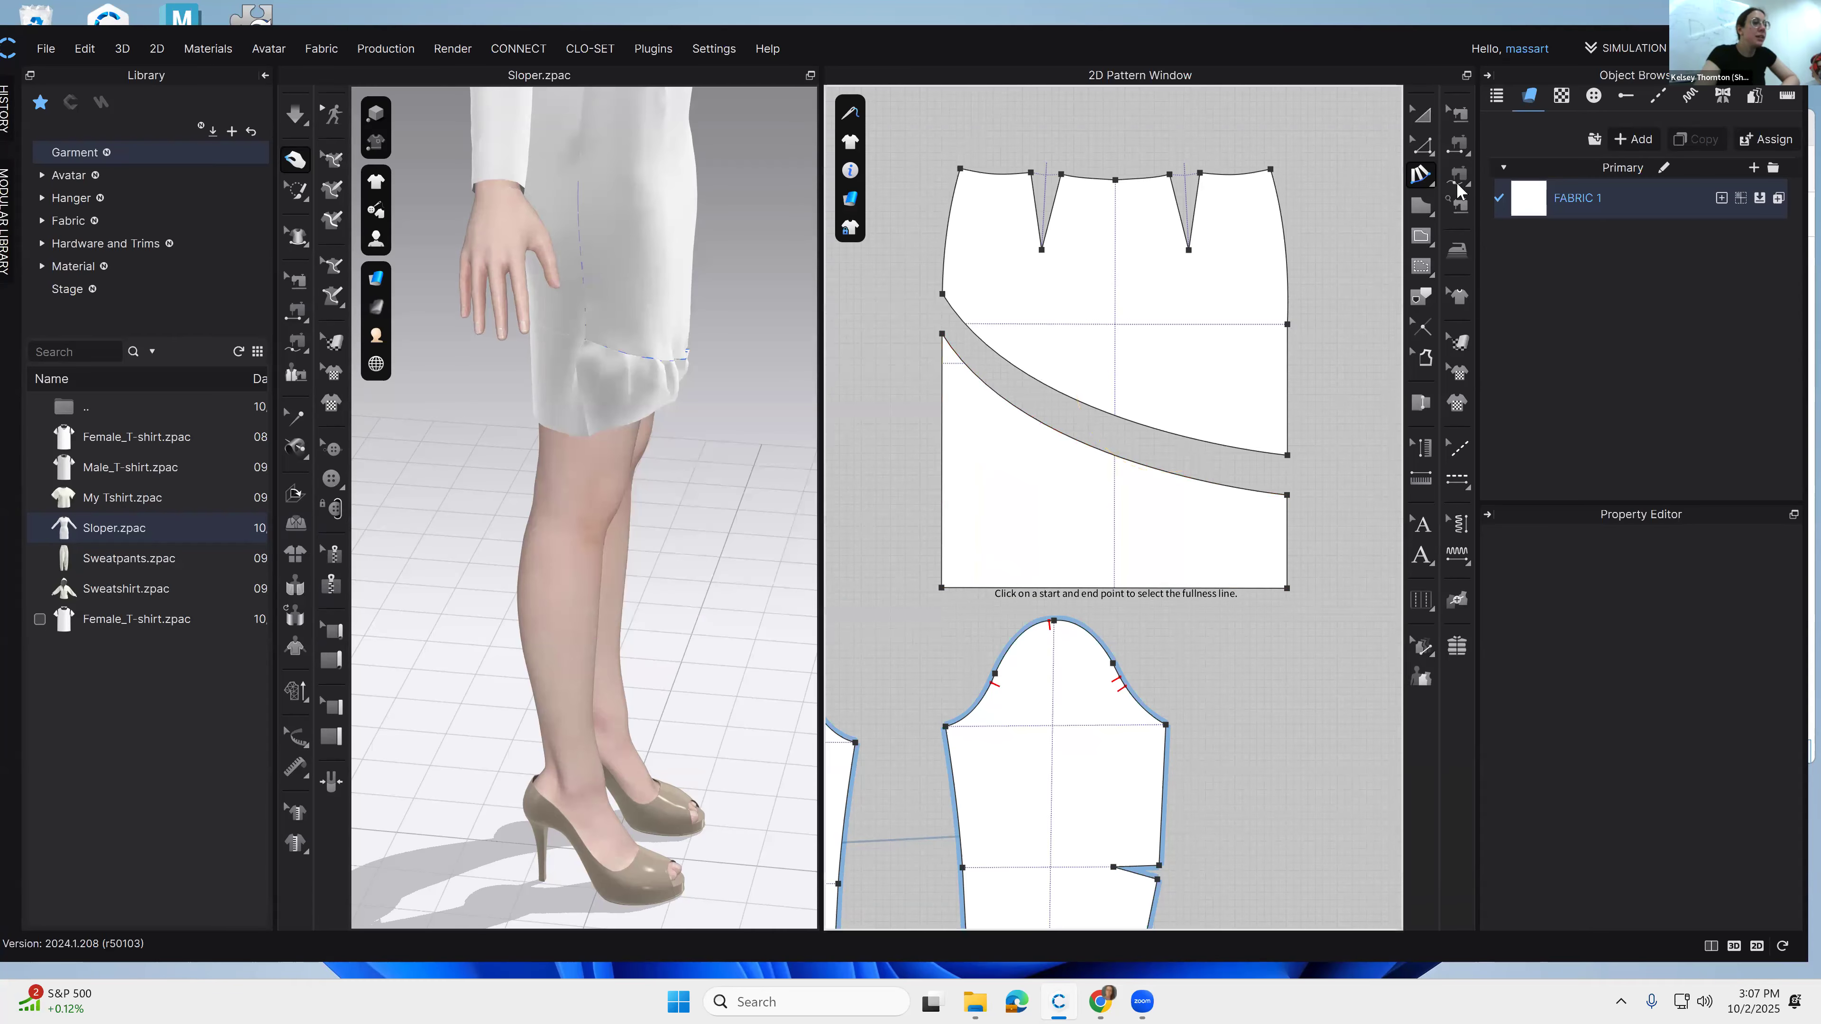
Step: Spread the curved edge of the back skirt's lower piece with Fullness (Point), using two slashes from the hem near its narrow side
{"action": "left_click", "coordinate": [1417, 183]}
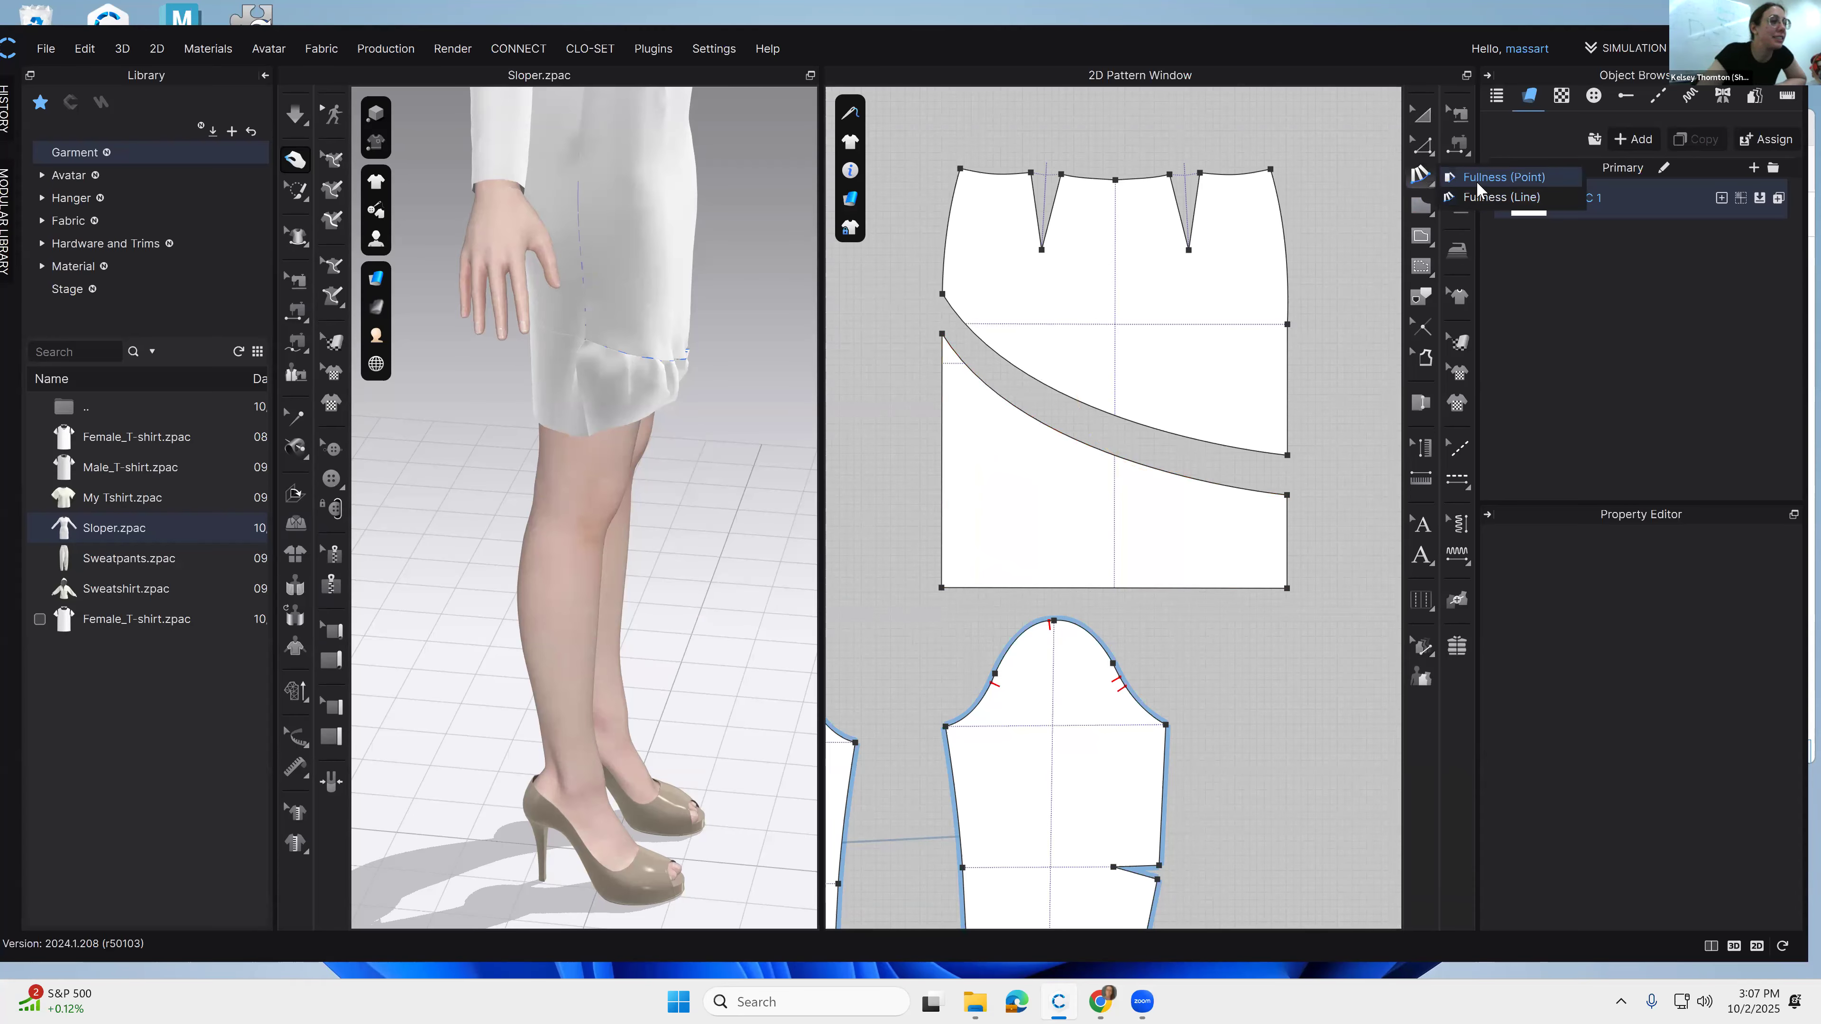
{"action": "left_click", "coordinate": [962, 587]}
{"action": "left_click", "coordinate": [964, 363]}
{"action": "left_click_drag", "start_coordinate": [1032, 473], "coordinate": [1059, 495]}
{"action": "left_click", "coordinate": [1003, 597]}
{"action": "left_click", "coordinate": [1074, 441]}
{"action": "left_click_drag", "start_coordinate": [1097, 471], "coordinate": [1137, 516]}
Step: Add three more point-fullness slashes farther along the back skirt's lower piece, swinging its remaining section around the hem
{"action": "left_click", "coordinate": [1050, 632]}
{"action": "left_click", "coordinate": [1162, 545]}
{"action": "mouse_move", "coordinate": [1158, 631]}
{"action": "left_mouse_down"}
{"action": "mouse_move", "coordinate": [1180, 620]}
{"action": "mouse_move", "coordinate": [1139, 731]}
{"action": "mouse_move", "coordinate": [1154, 783]}
{"action": "left_mouse_up"}
{"action": "left_click", "coordinate": [1098, 716]}
{"action": "left_click", "coordinate": [1208, 693]}
{"action": "left_click", "coordinate": [1093, 763]}
{"action": "left_click", "coordinate": [1193, 796]}
{"action": "left_click_drag", "start_coordinate": [1161, 811], "coordinate": [1102, 845]}
{"action": "scroll", "coordinate": [1147, 810], "scroll_direction": "down", "scroll_amount": 2}
{"action": "middle_click_drag", "start_coordinate": [1147, 810], "coordinate": [1161, 664]}
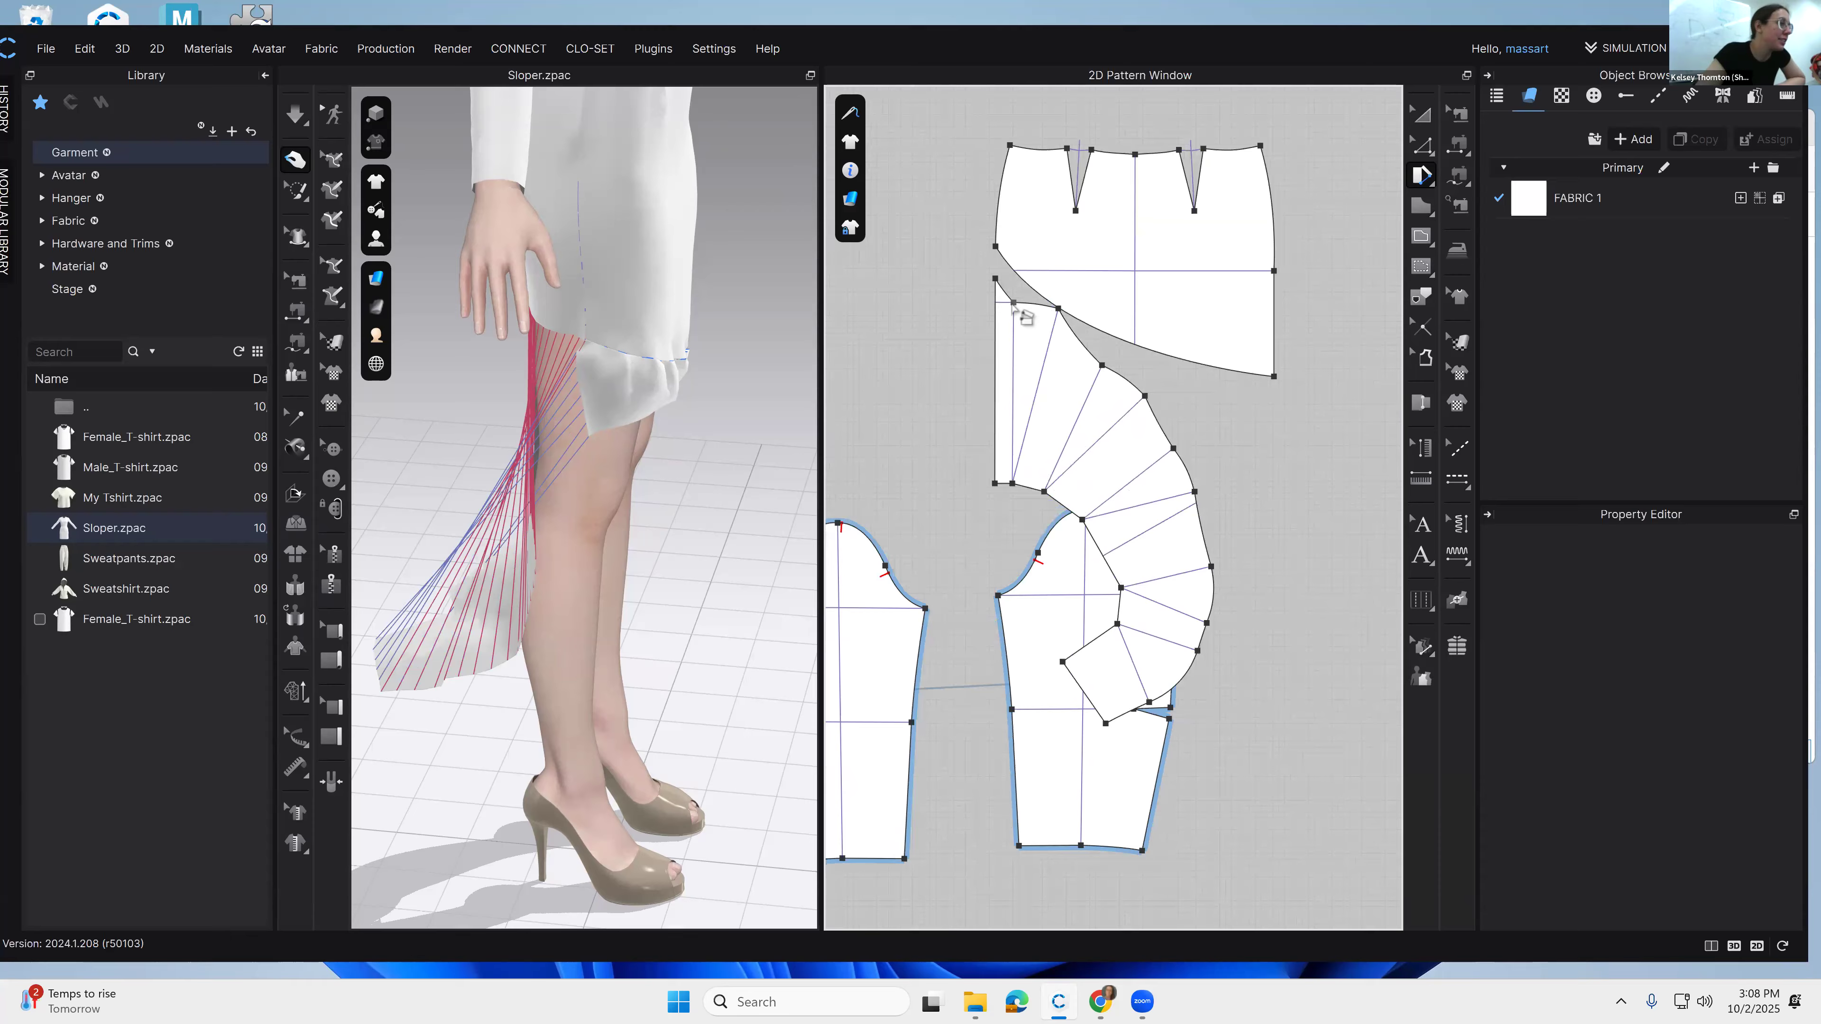
Step: Add point-fullness slashes near the free end and around the middle of the back skirt's lower piece, swinging each remaining section outward
{"action": "left_click", "coordinate": [1086, 646]}
{"action": "left_click", "coordinate": [1126, 715]}
{"action": "left_click_drag", "start_coordinate": [1114, 709], "coordinate": [1087, 712]}
{"action": "left_click", "coordinate": [1112, 571]}
{"action": "left_click", "coordinate": [1200, 531]}
{"action": "left_click", "coordinate": [1181, 567]}
{"action": "left_click", "coordinate": [1181, 568]}
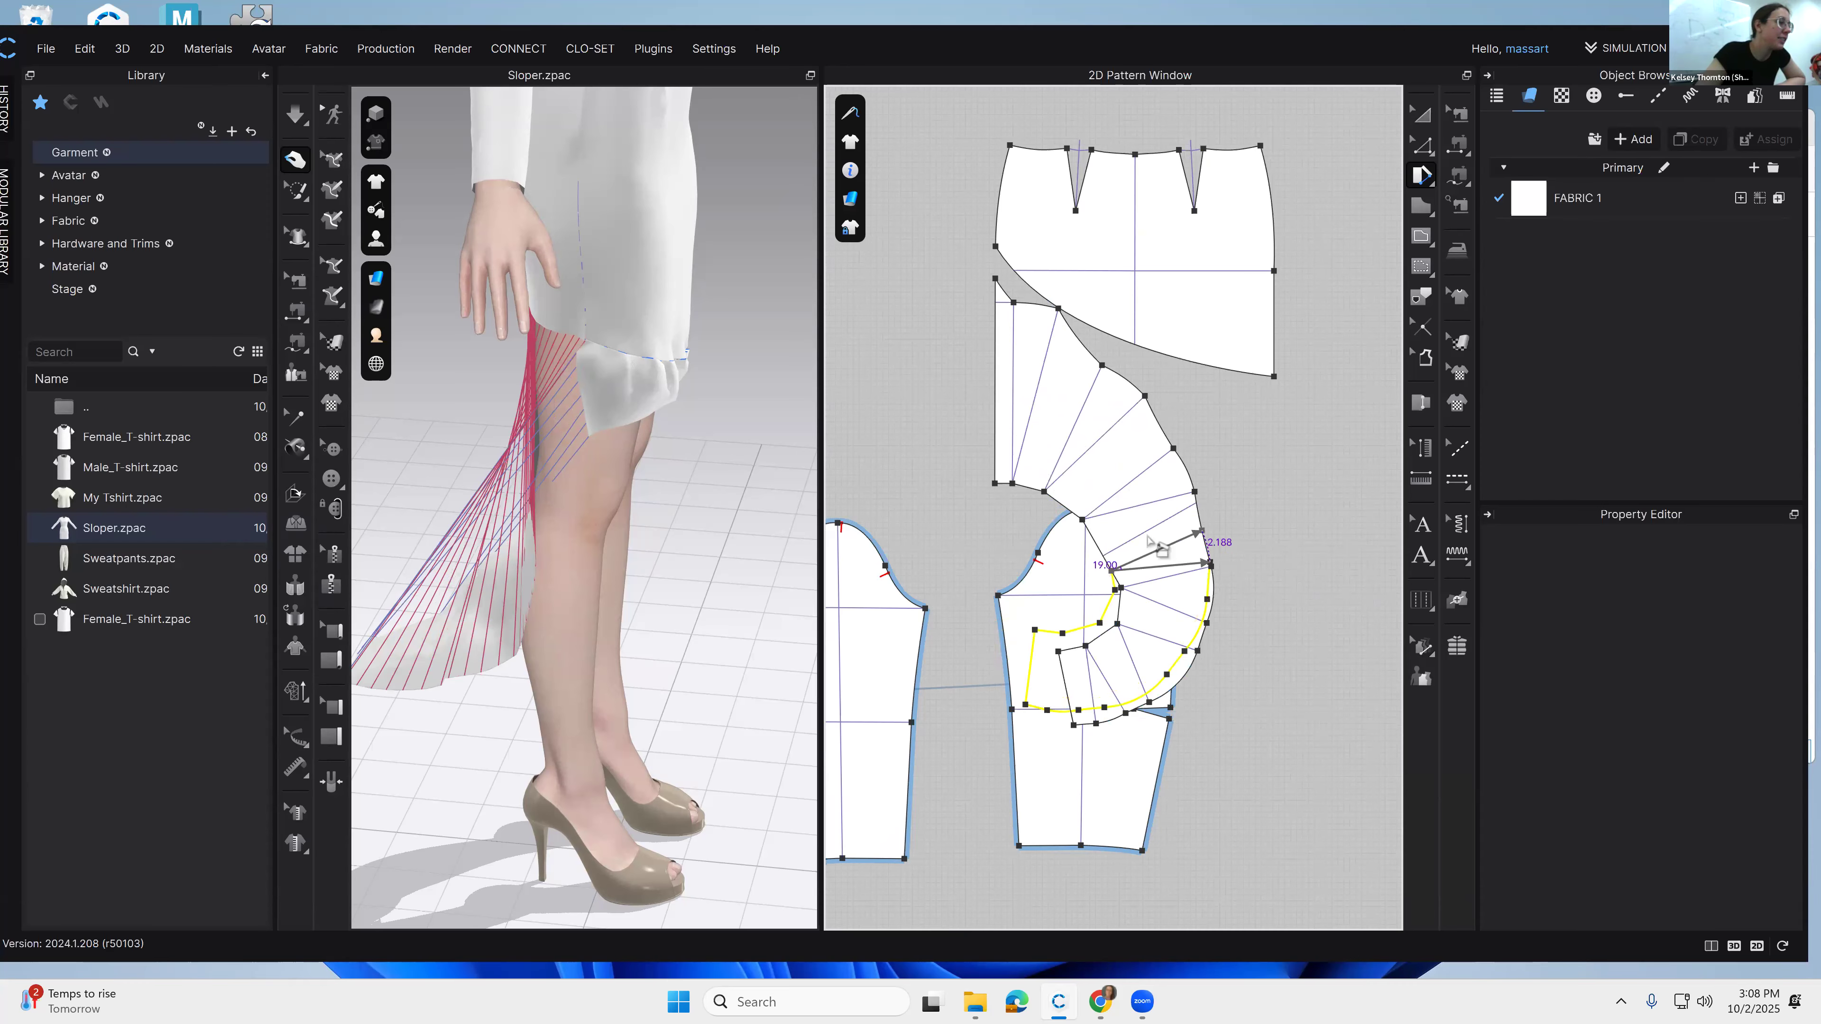
Step: Spread two more point-fullness slashes across the earlier part of the back skirt's lower piece, curling it into a wider arc
{"action": "left_click", "coordinate": [1065, 507]}
{"action": "left_click", "coordinate": [1155, 422]}
{"action": "left_click", "coordinate": [1143, 480]}
{"action": "left_click", "coordinate": [1045, 495]}
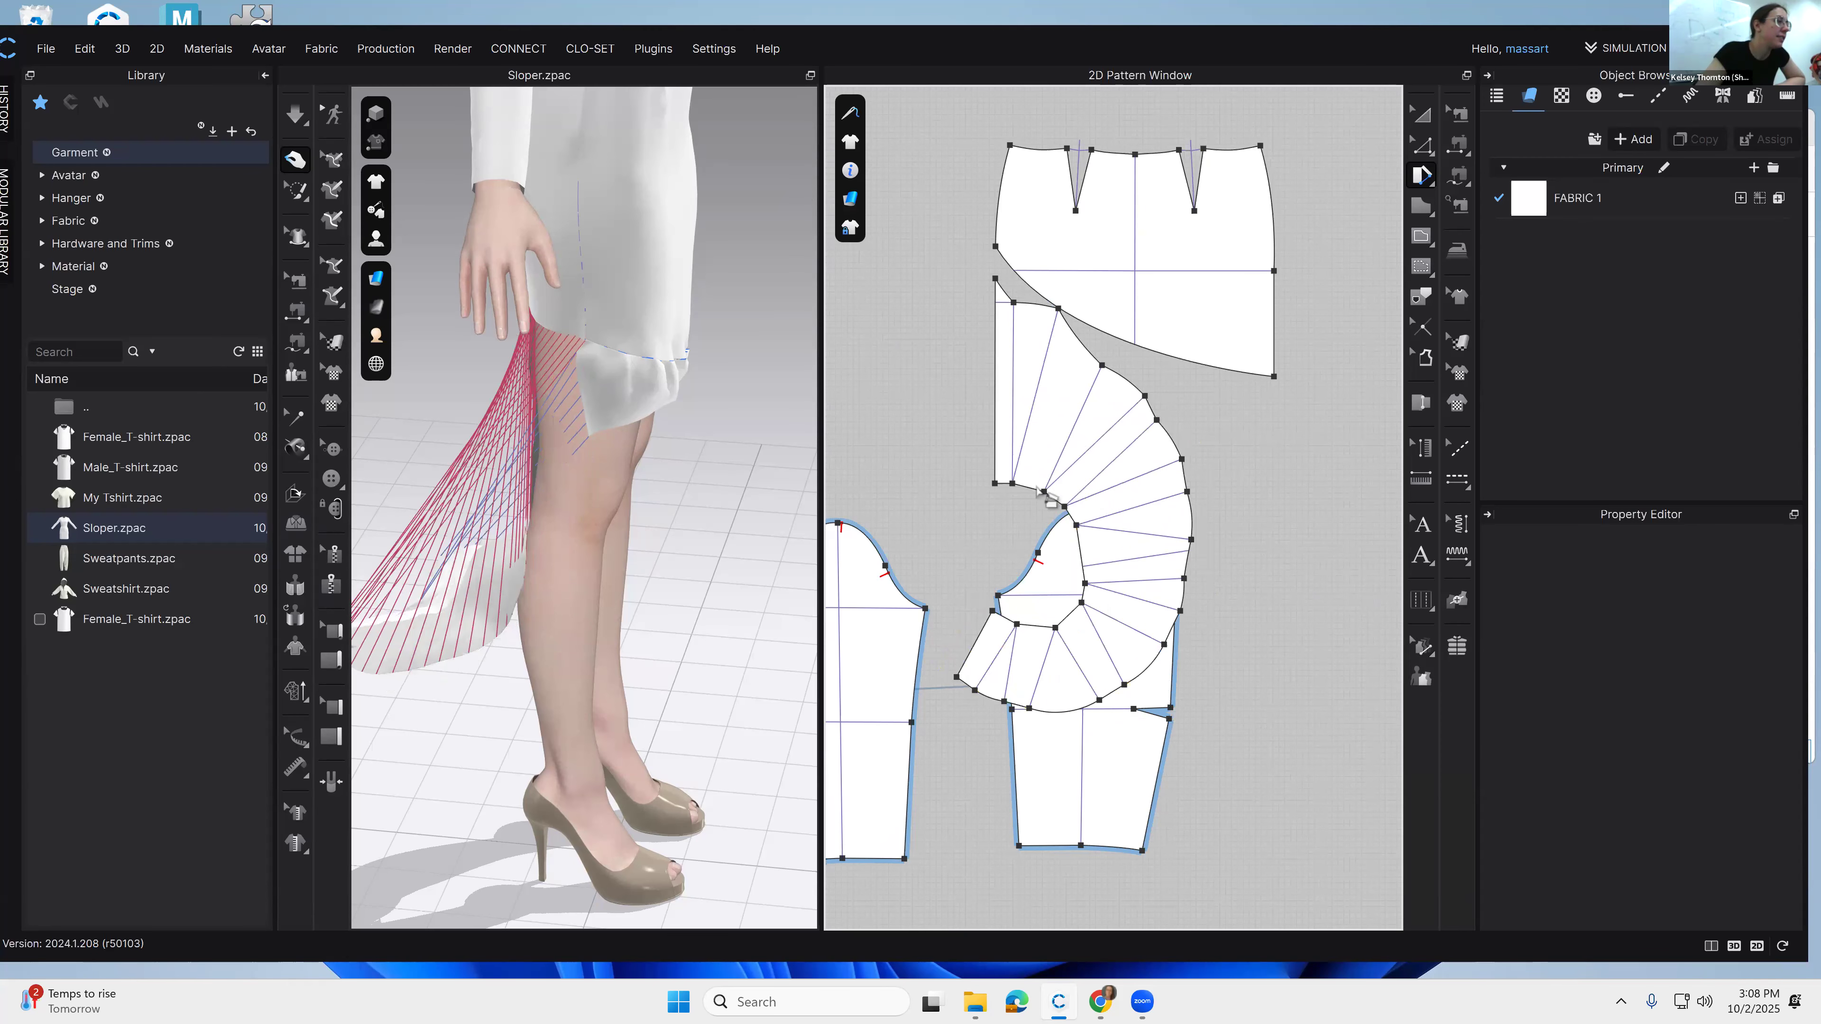
{"action": "left_click", "coordinate": [1031, 487]}
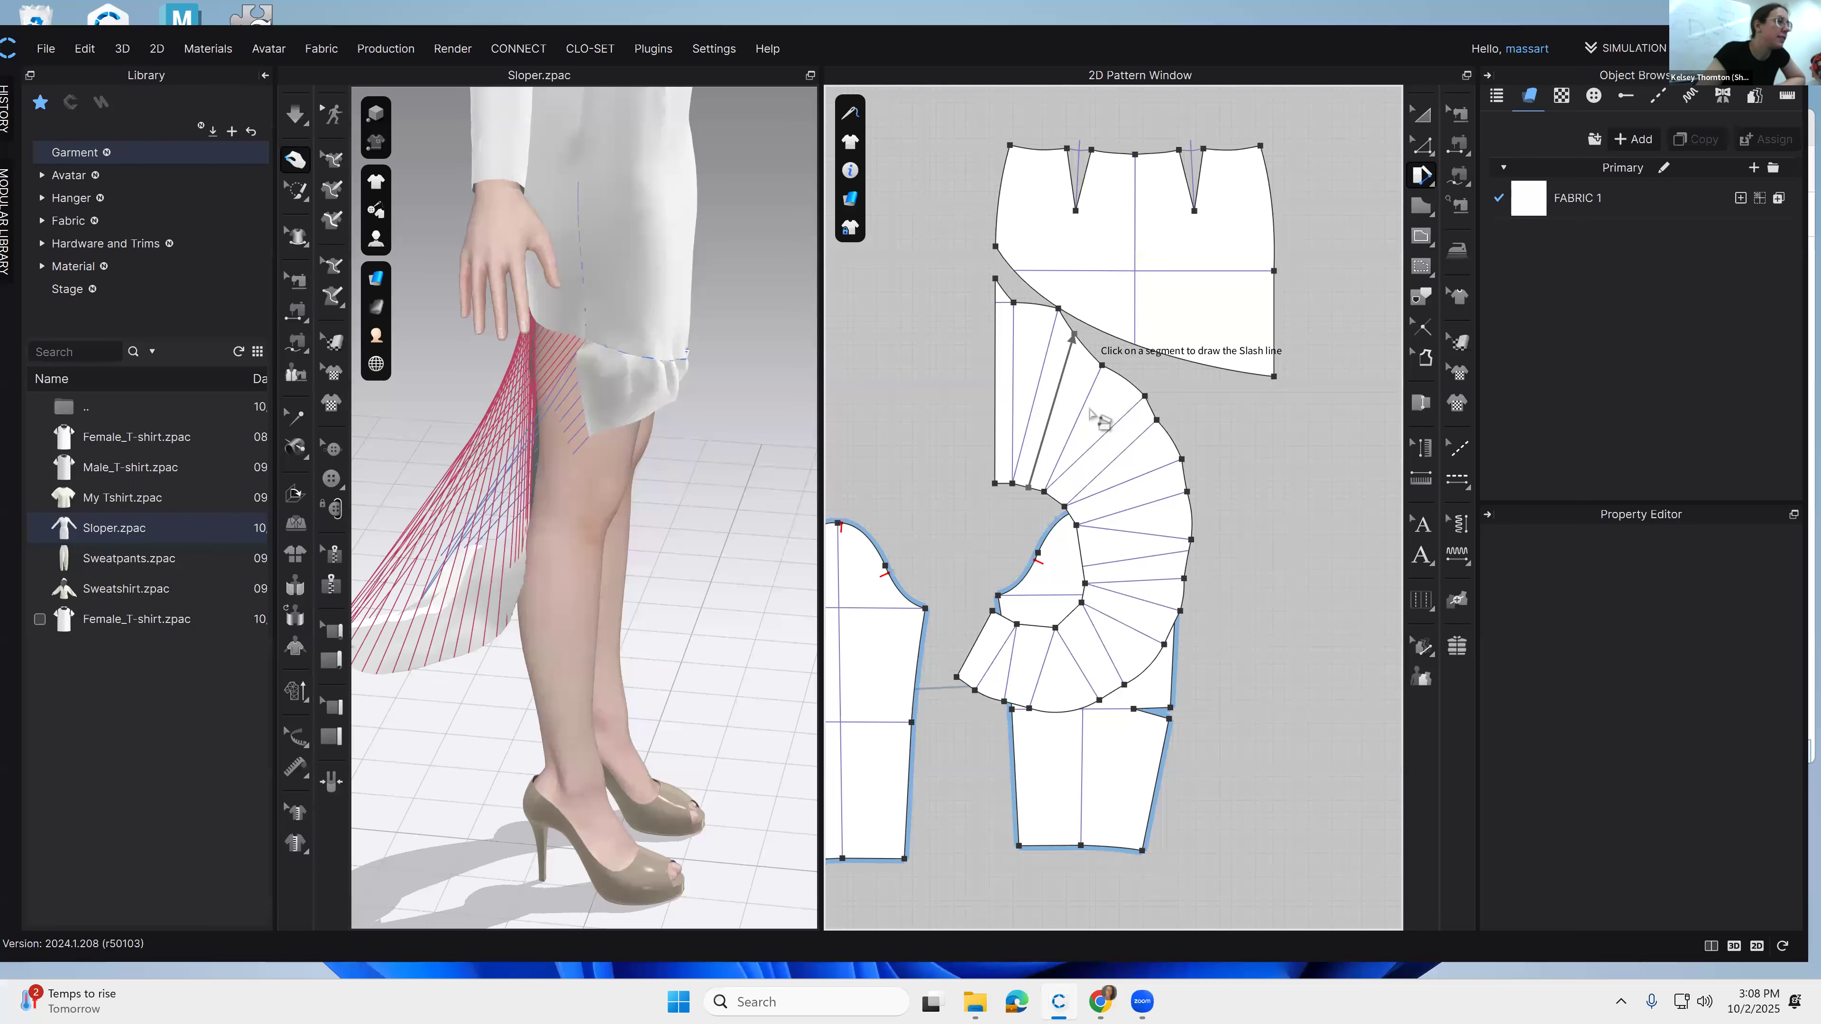
{"action": "left_click", "coordinate": [1110, 433]}
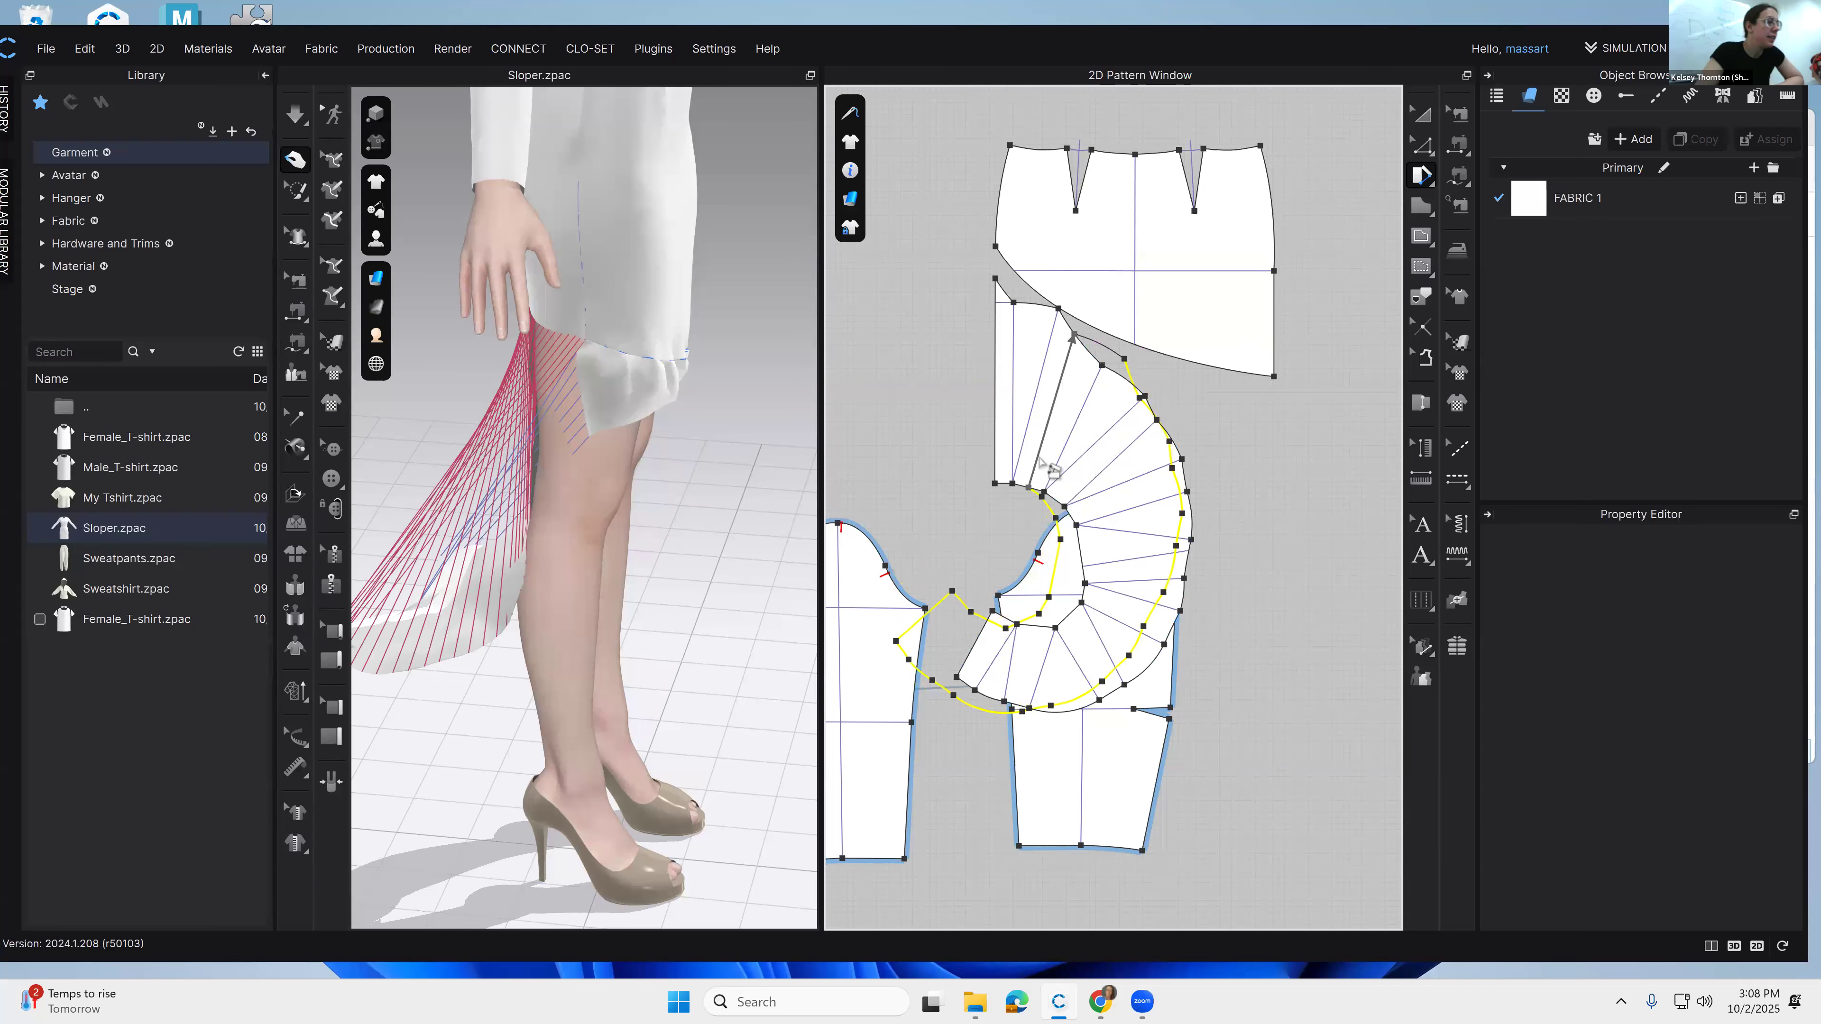
{"action": "left_click", "coordinate": [1041, 458]}
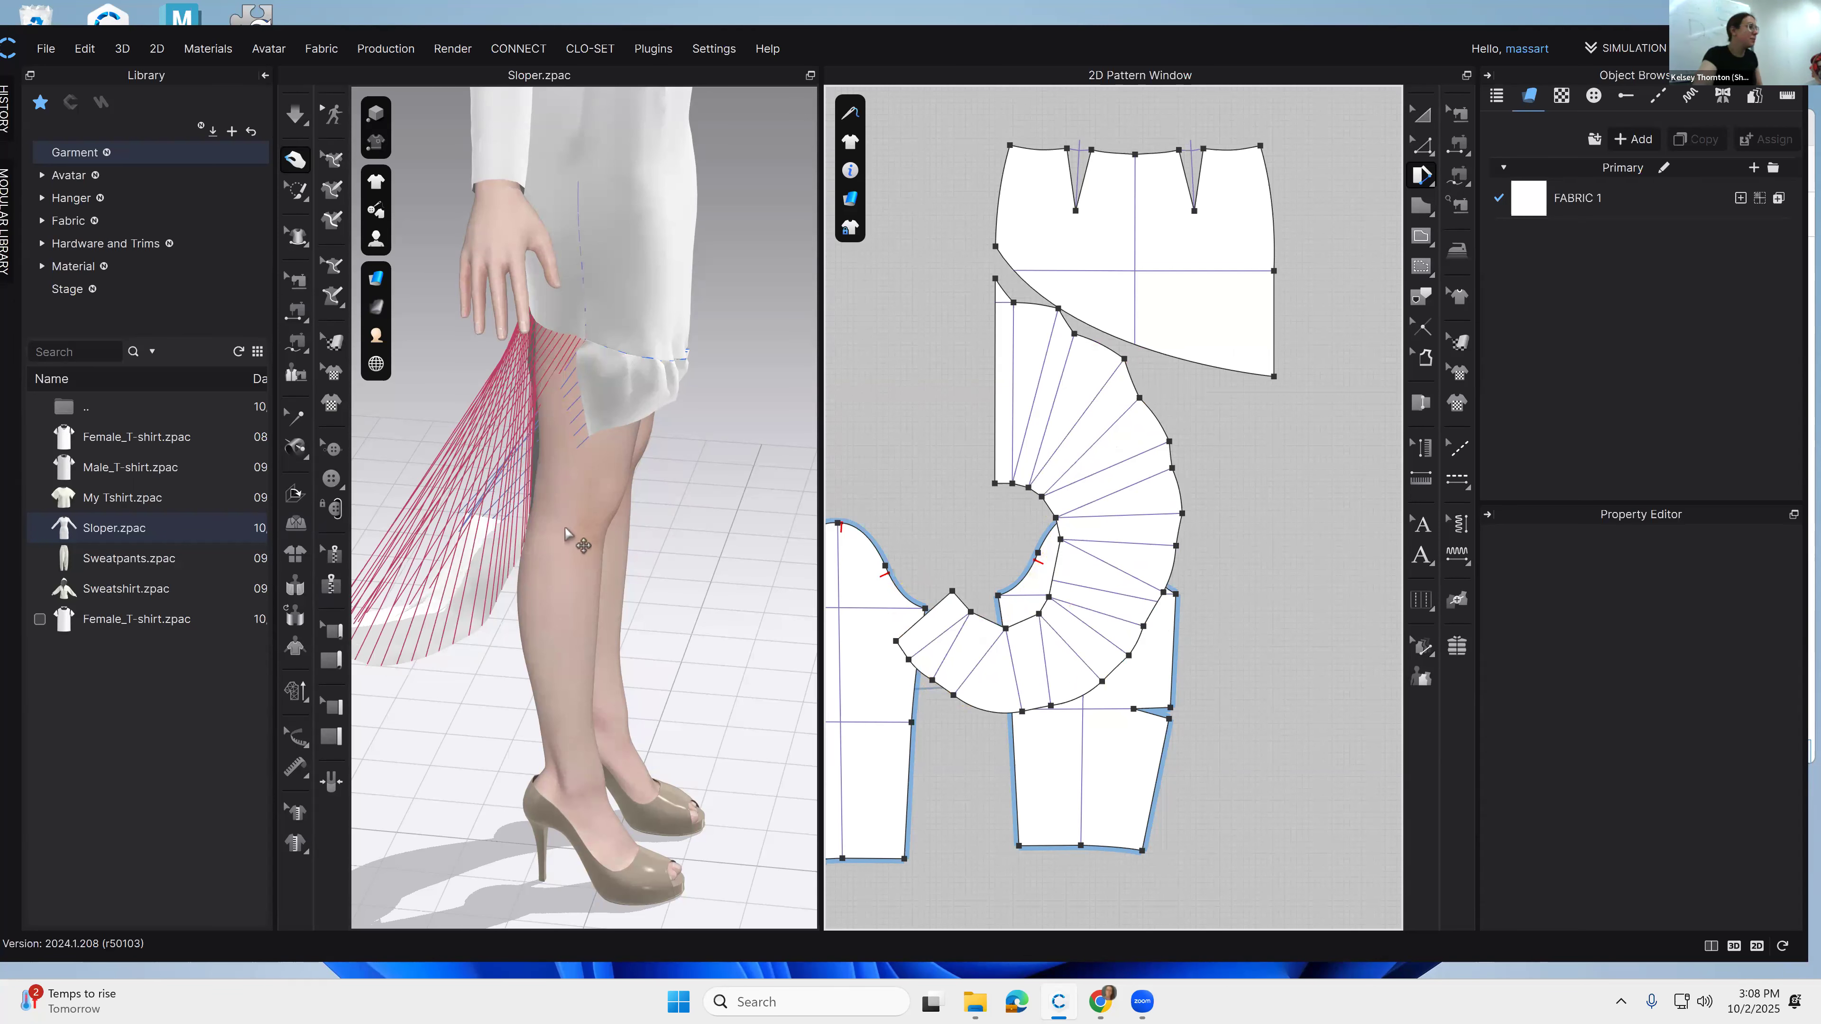
Step: Simulate the garment to drape the flared back flounce and select the flounce pattern
{"action": "scroll", "coordinate": [566, 534], "scroll_direction": "down", "scroll_amount": 5}
{"action": "right_click_drag", "start_coordinate": [748, 516], "coordinate": [502, 308]}
{"action": "key", "text": "space"}
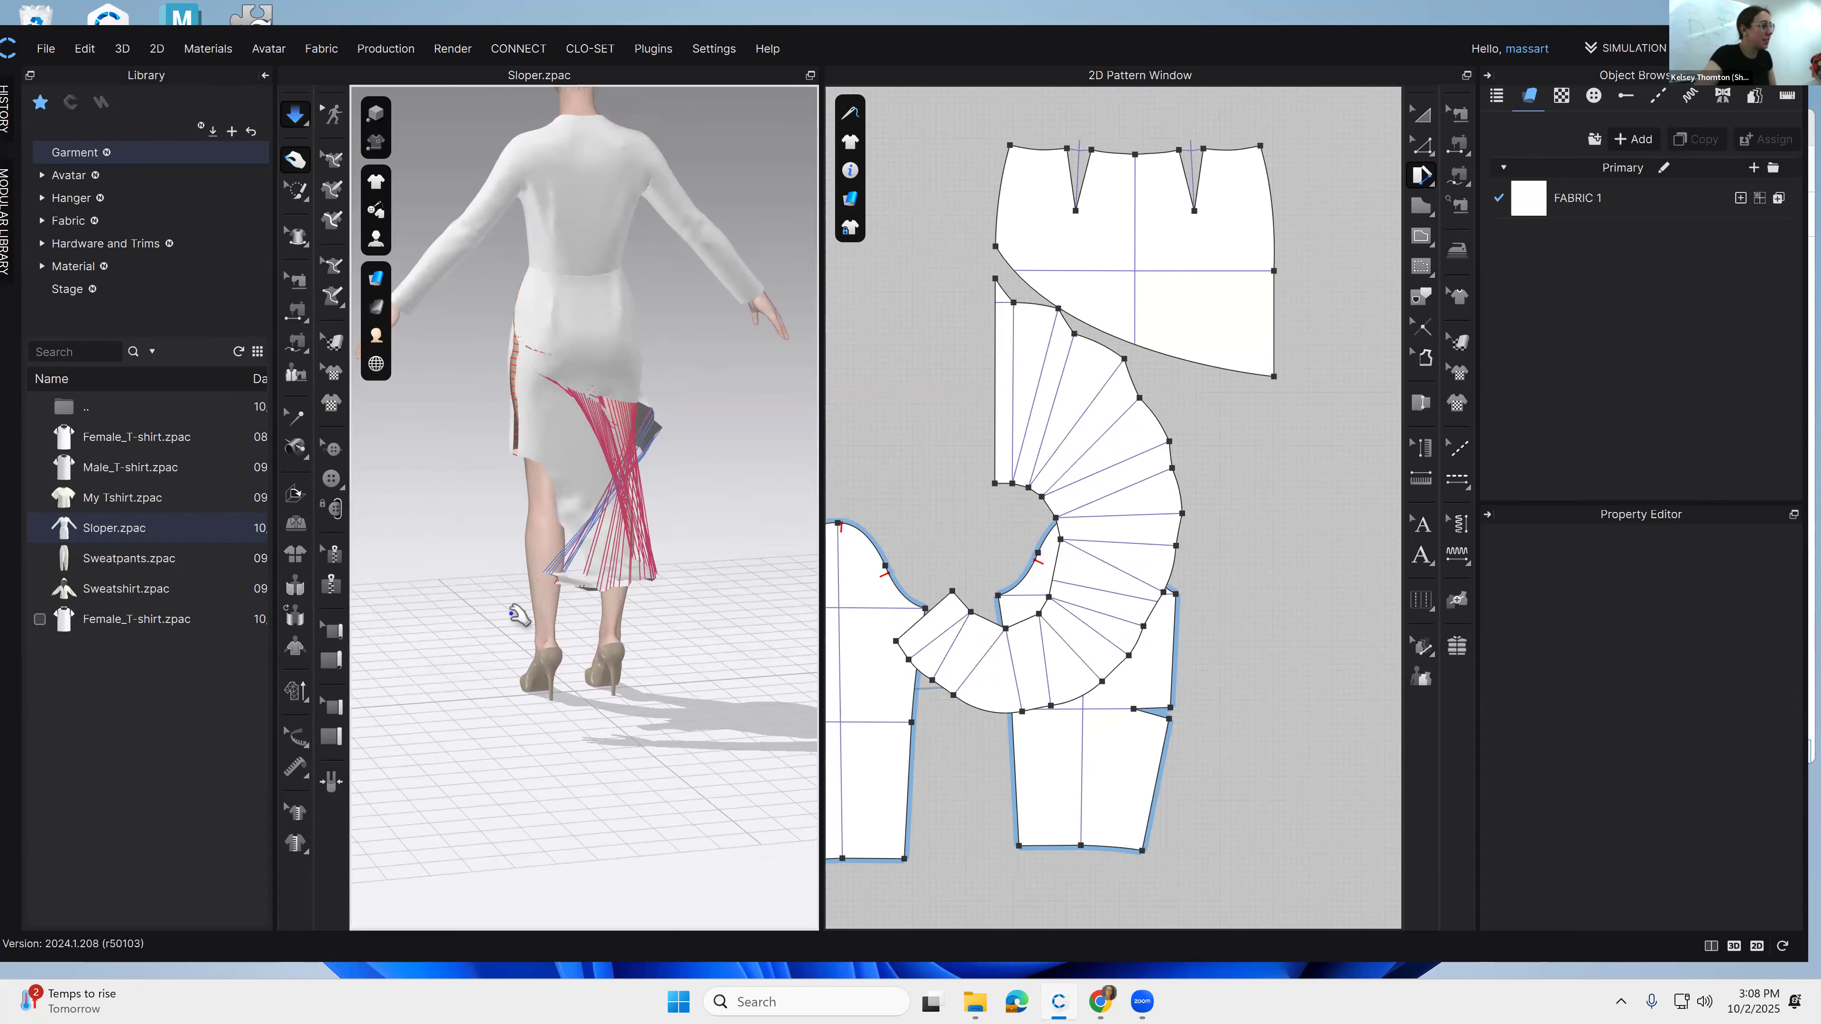
{"action": "right_click_drag", "start_coordinate": [643, 455], "coordinate": [566, 466]}
{"action": "left_click", "coordinate": [551, 395]}
{"action": "key", "text": "a"}
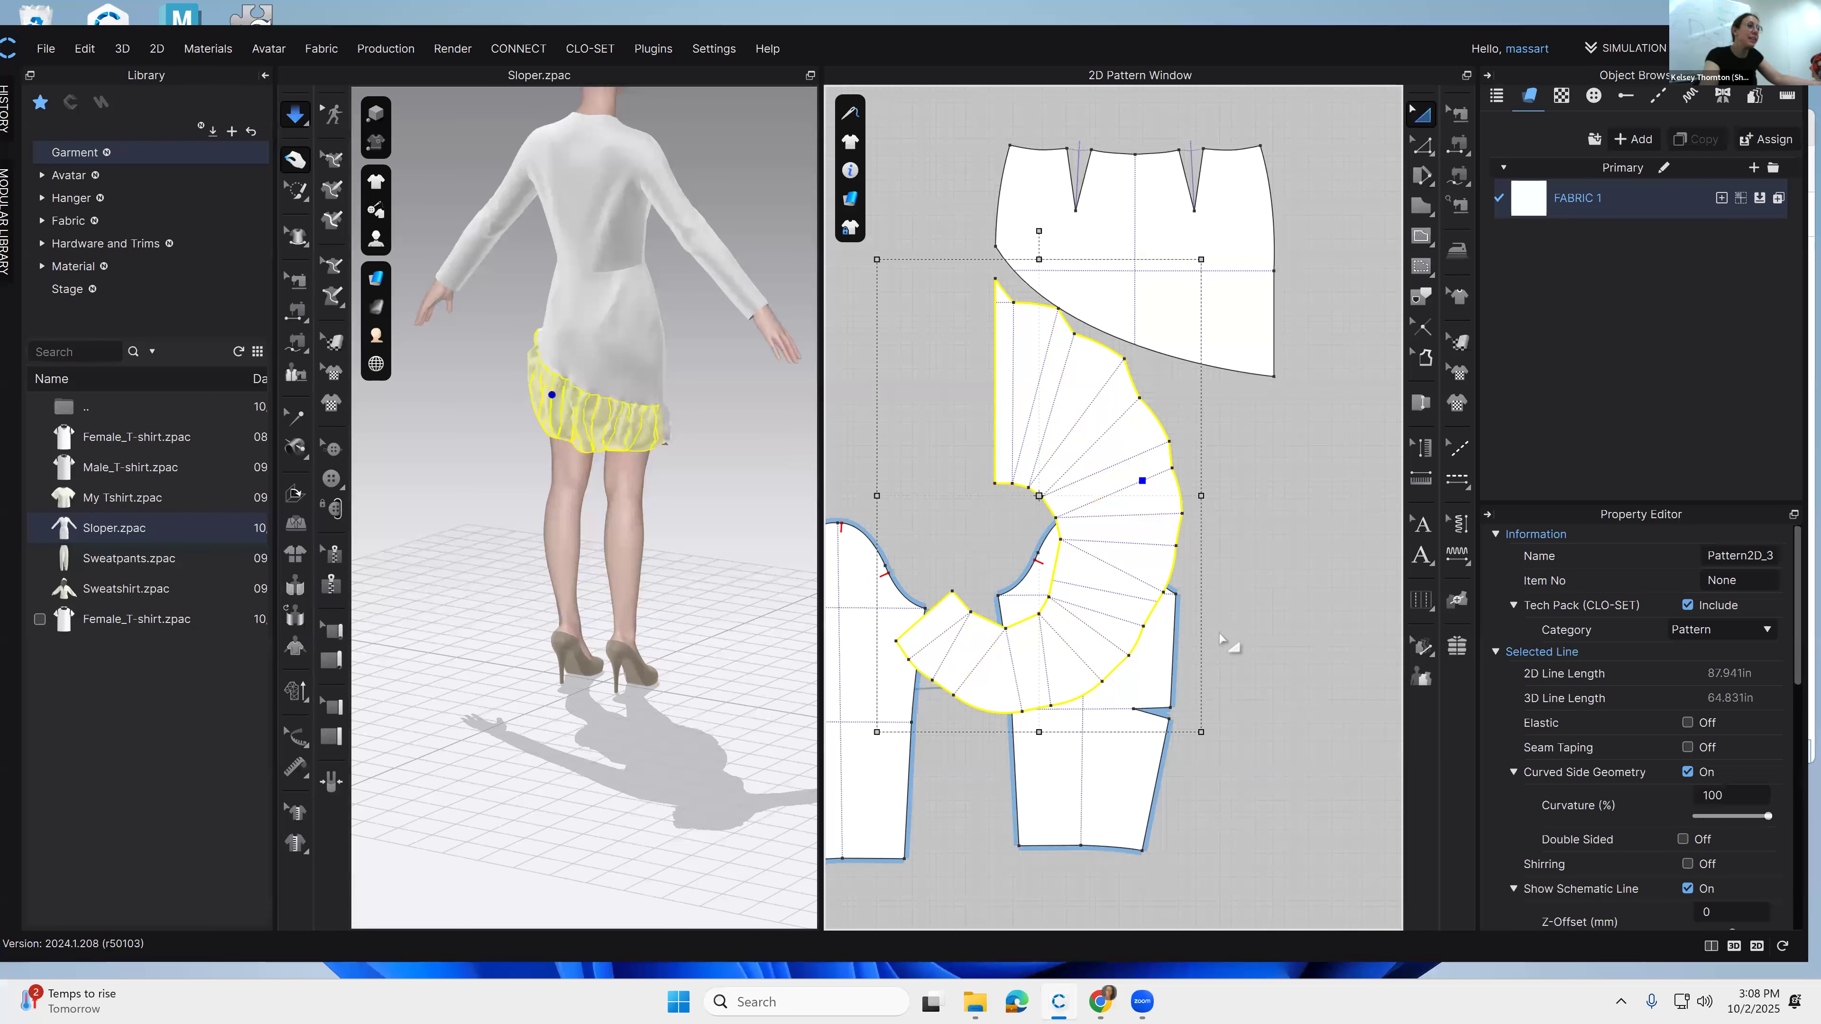
Step: Cut and sew the front skirt along the diagonal internal line between its waist and side seam
{"action": "scroll", "coordinate": [1276, 610], "scroll_direction": "down", "scroll_amount": 2}
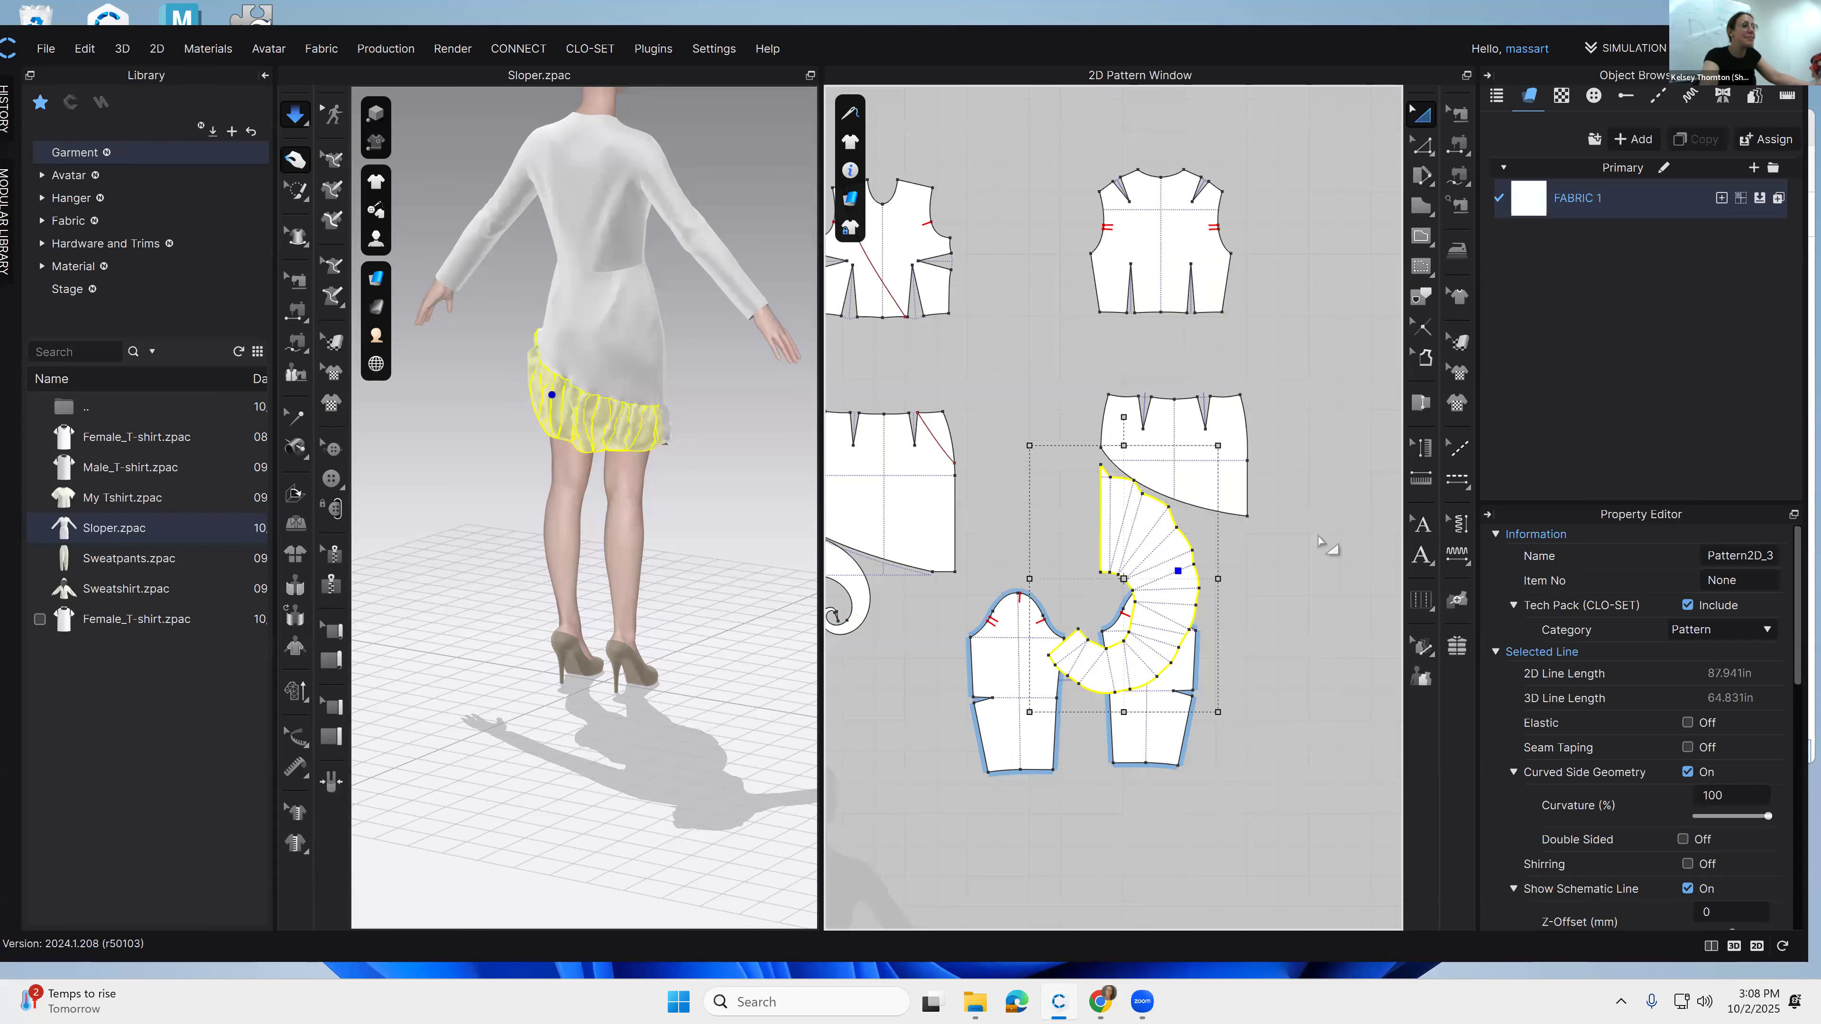
{"action": "middle_click_drag", "start_coordinate": [1104, 479], "coordinate": [1208, 476]}
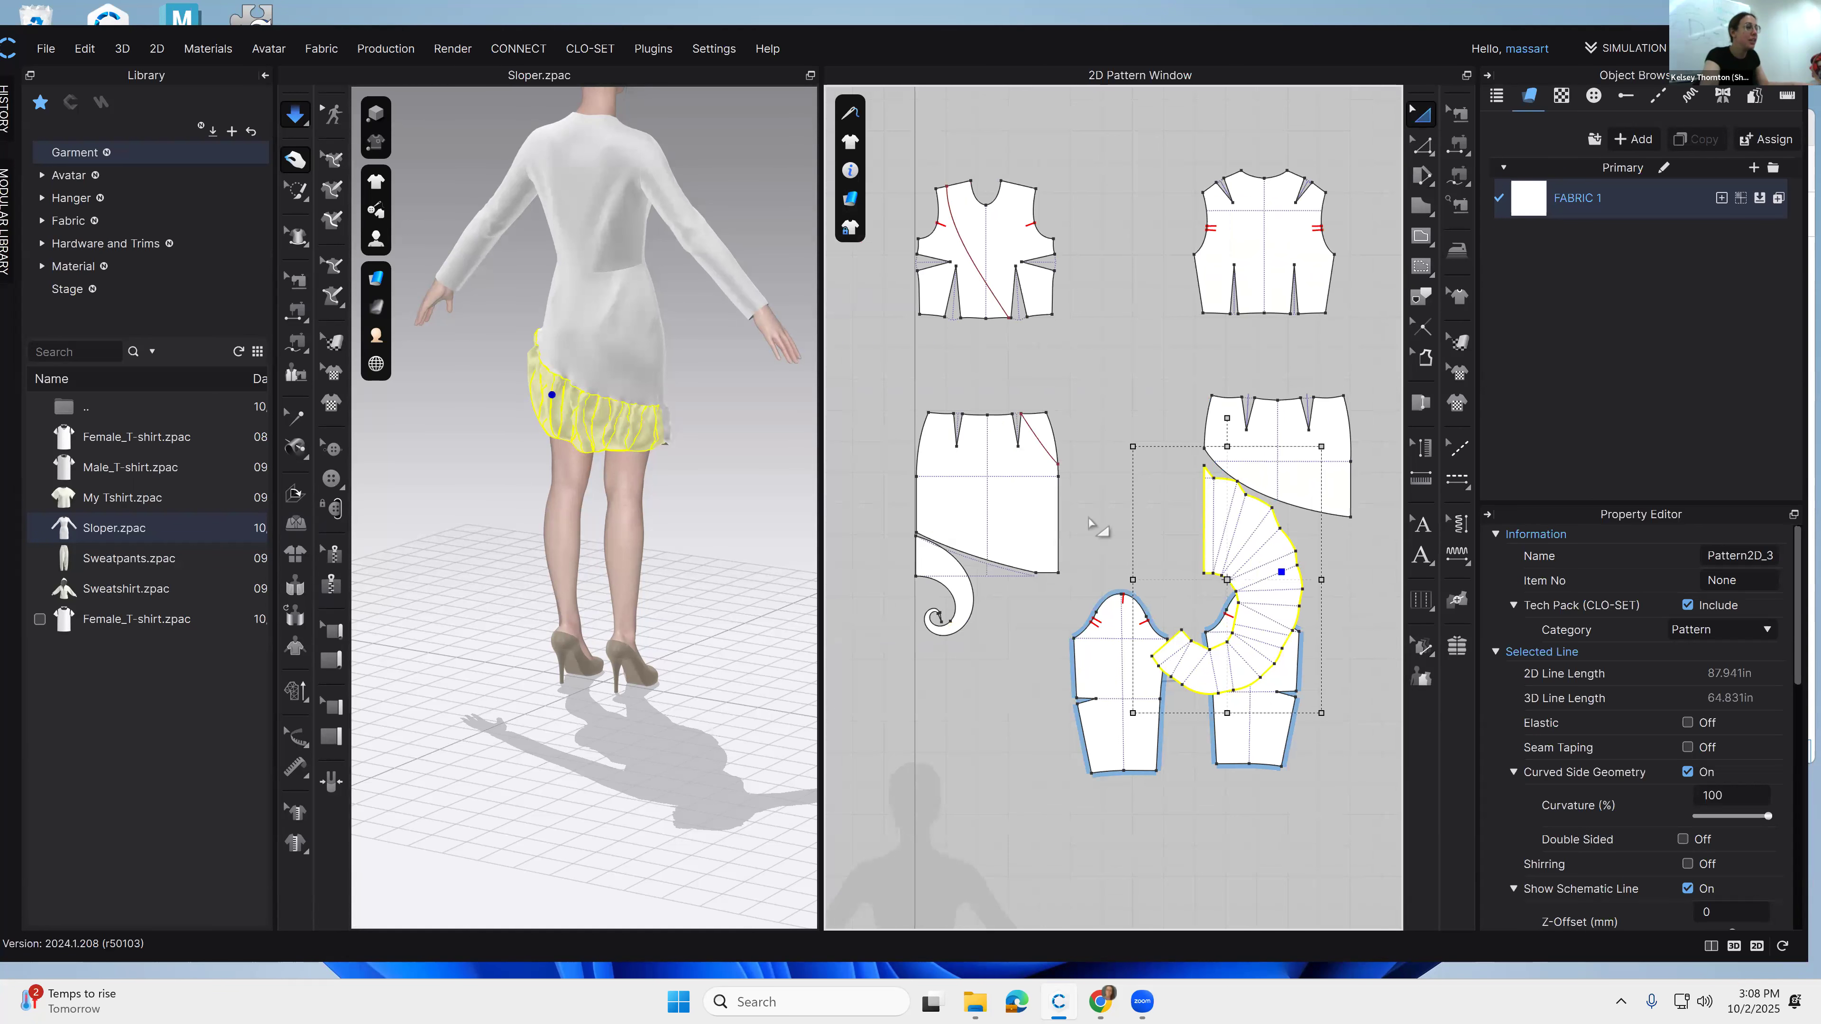
{"action": "scroll", "coordinate": [1071, 506], "scroll_direction": "up", "scroll_amount": 2}
{"action": "middle_click_drag", "start_coordinate": [1016, 473], "coordinate": [1077, 494]}
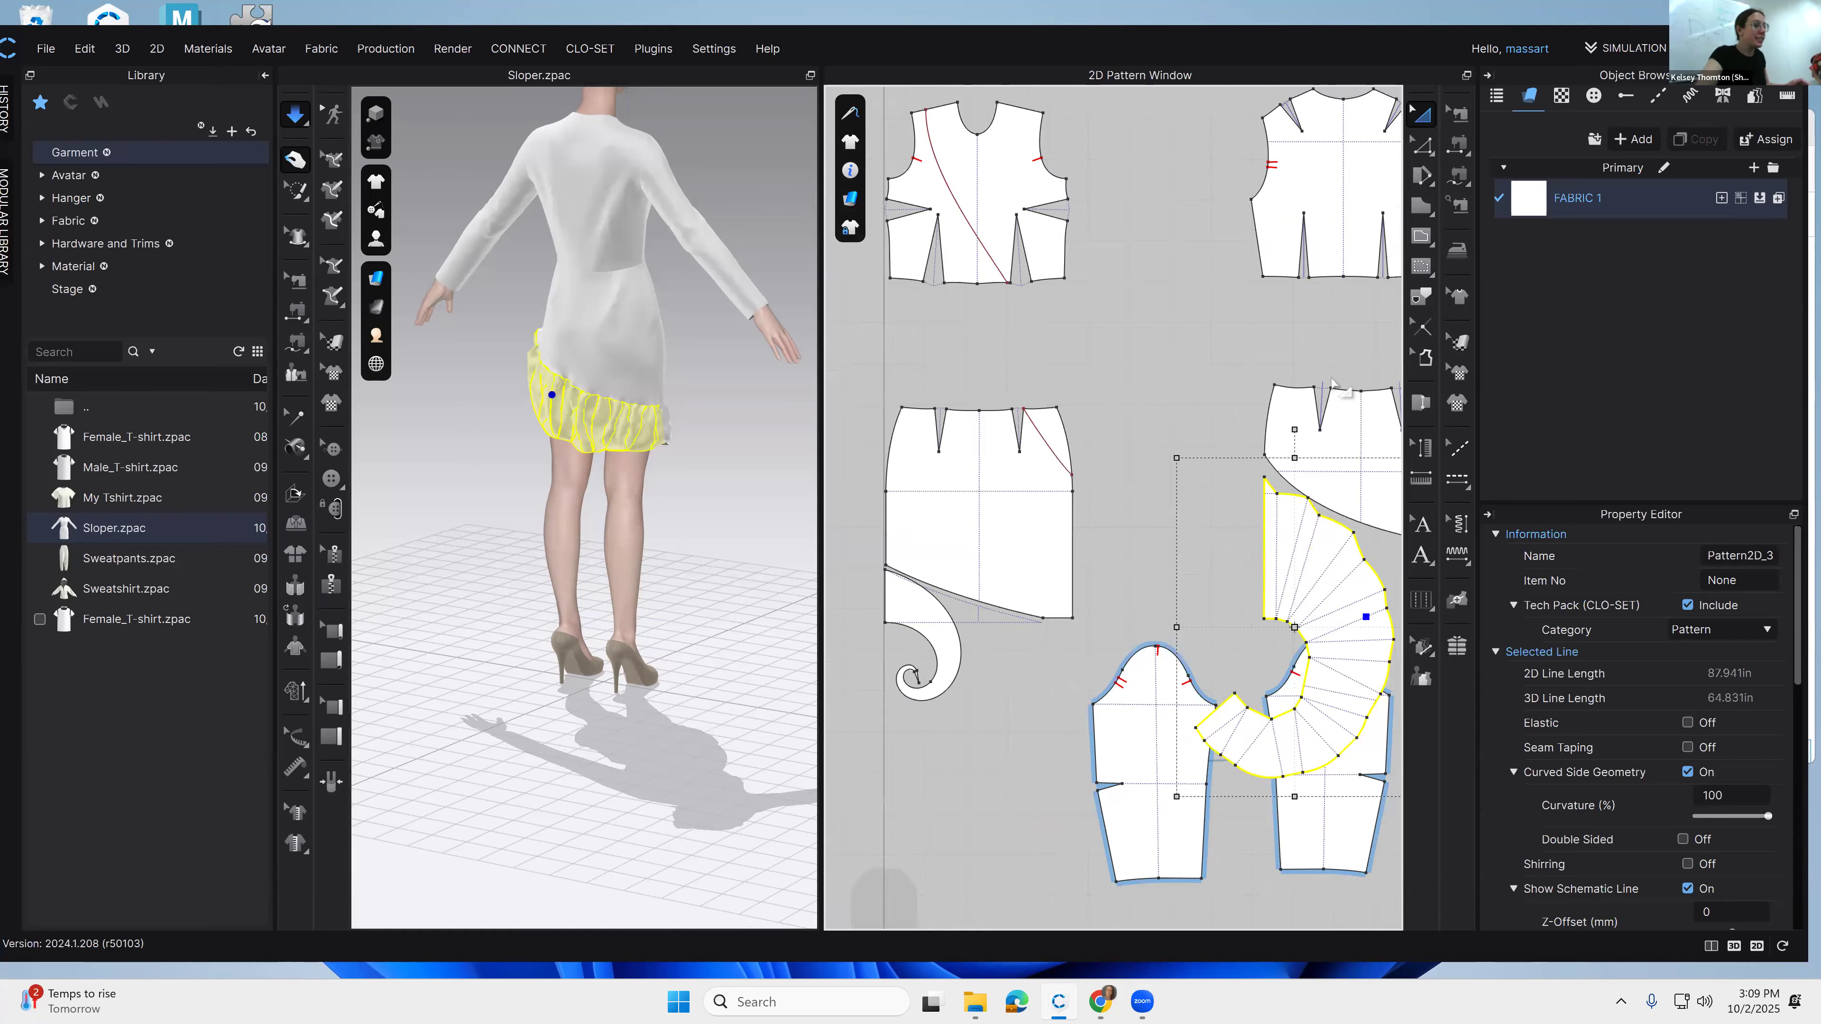
{"action": "middle_click_drag", "start_coordinate": [1077, 493], "coordinate": [1295, 467]}
{"action": "middle_click_drag", "start_coordinate": [1141, 541], "coordinate": [1055, 576]}
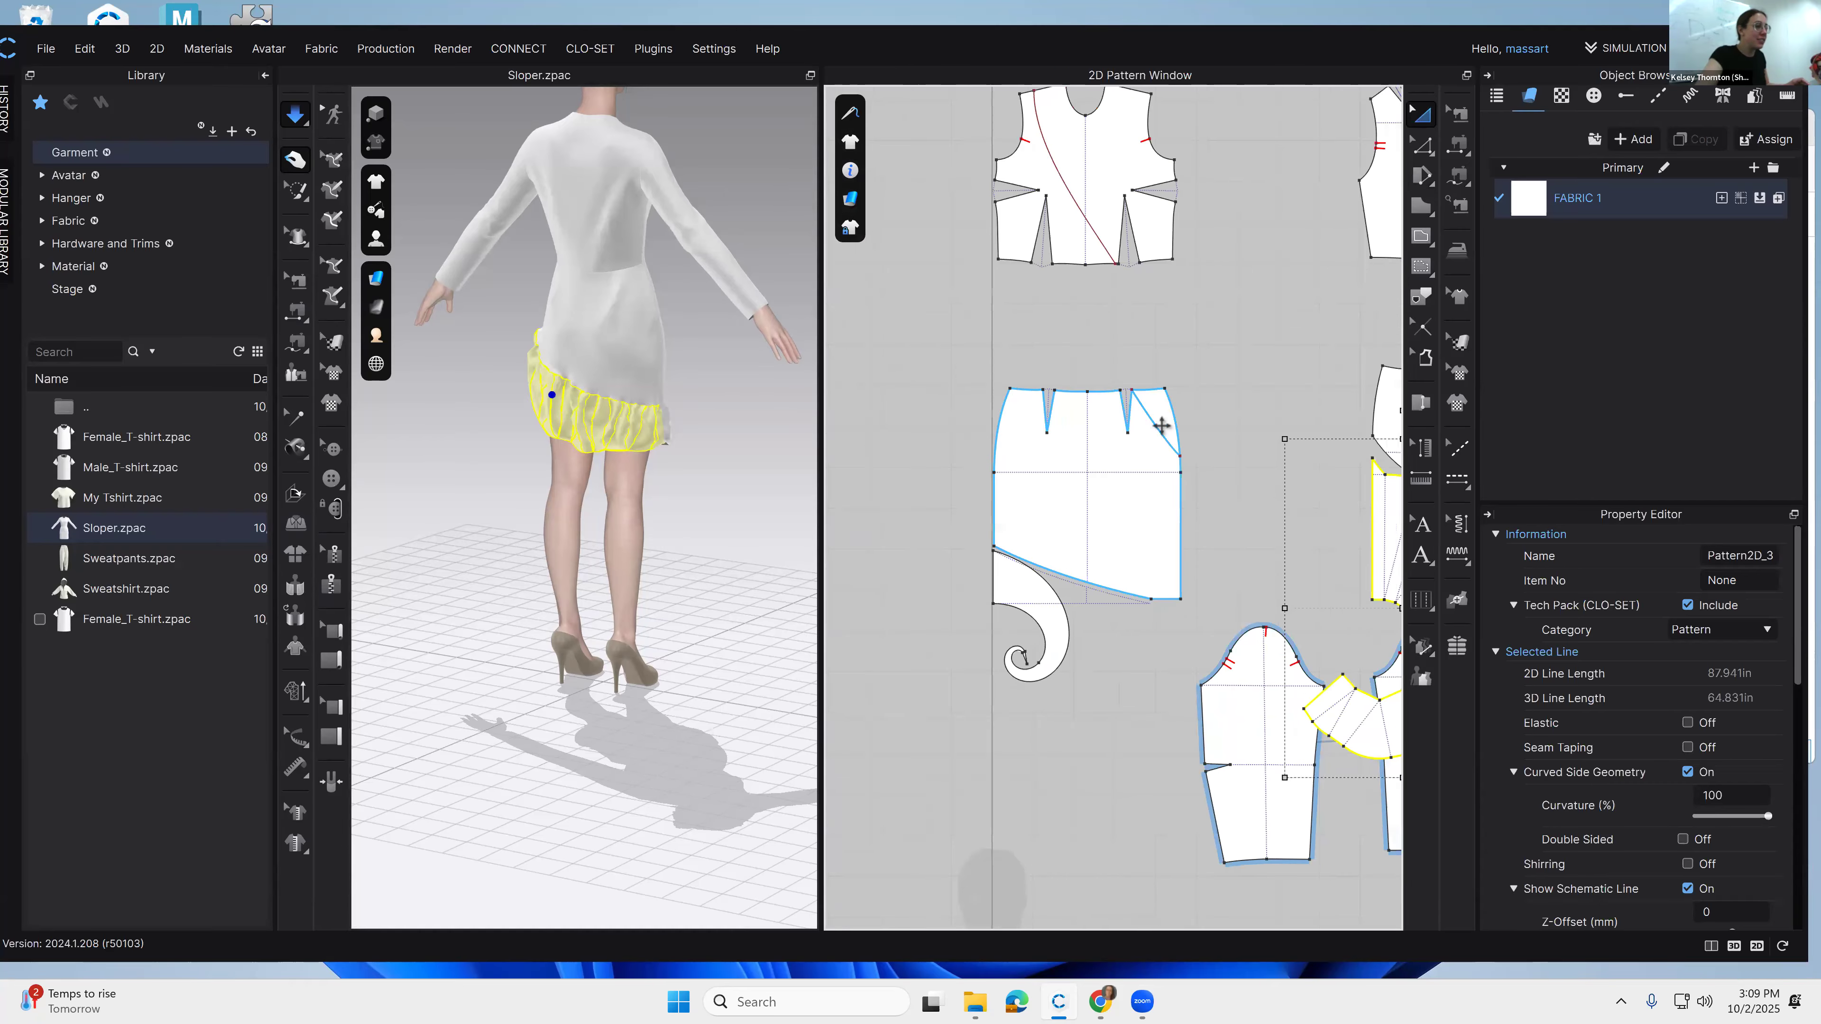
{"action": "left_click", "coordinate": [1156, 424]}
{"action": "right_click", "coordinate": [1155, 424]}
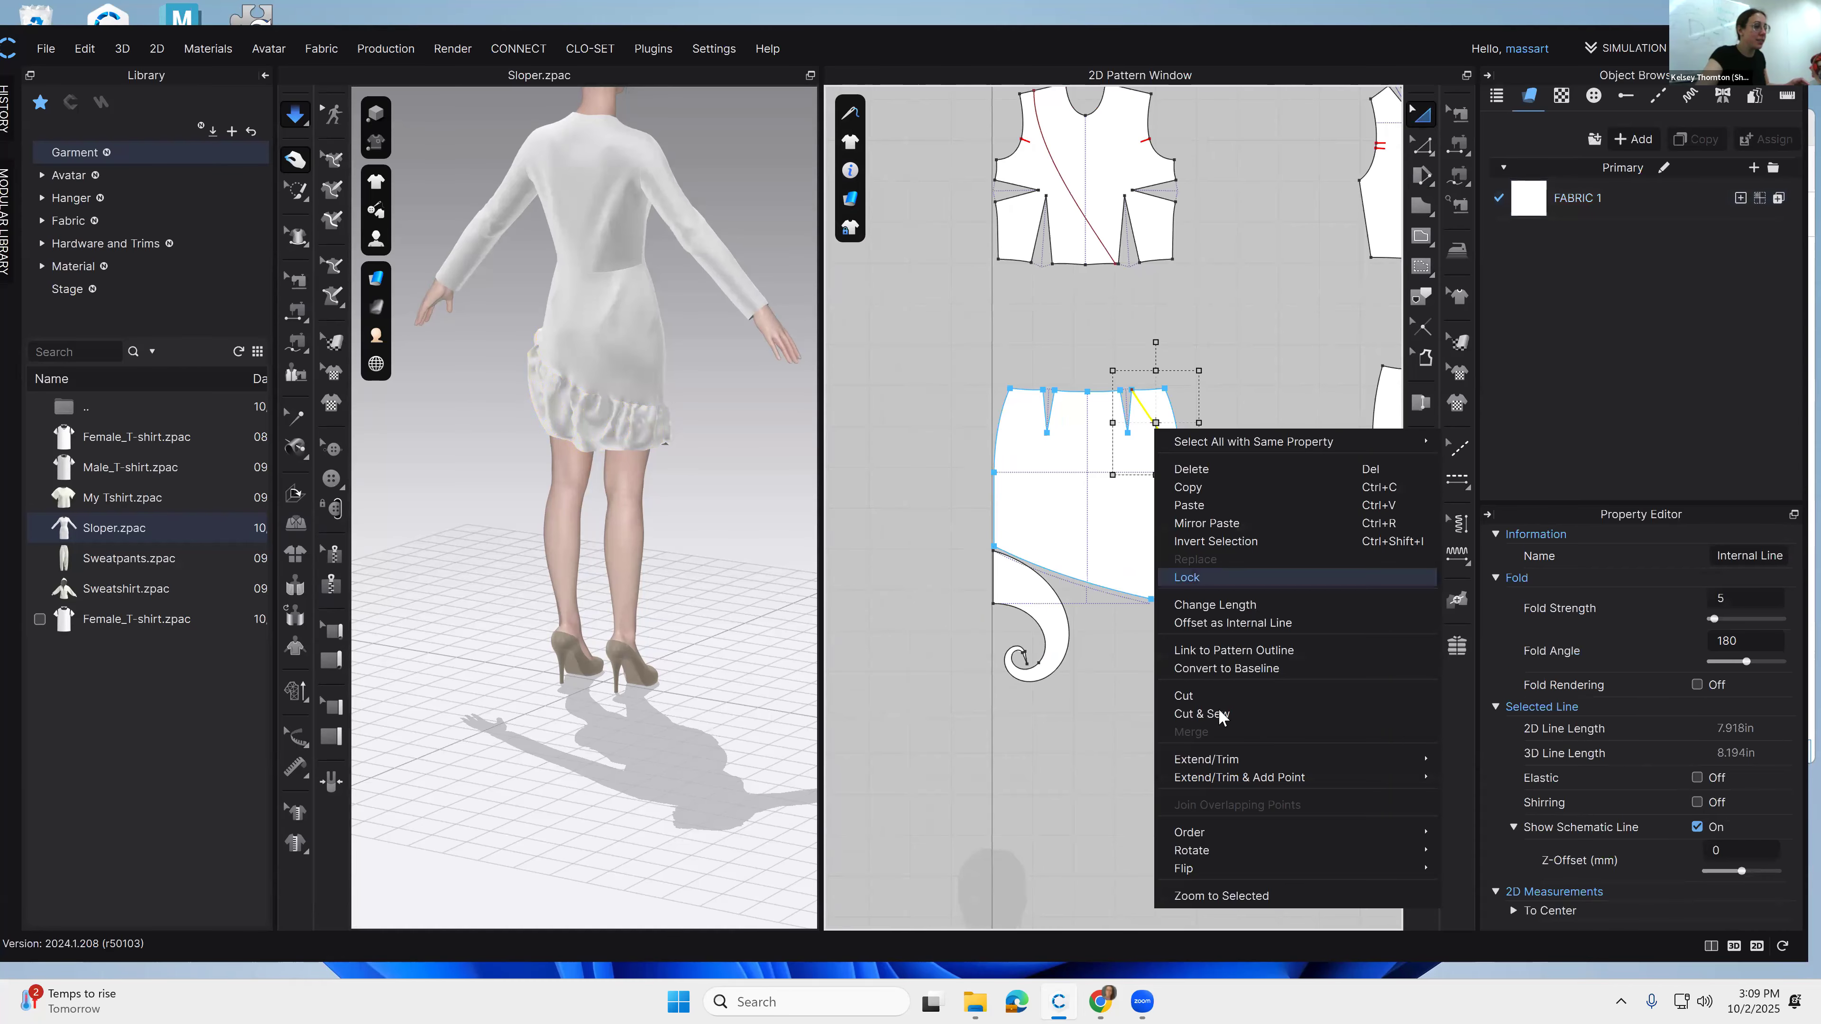
{"action": "left_click", "coordinate": [1220, 717]}
Step: Move the front skirt's main piece away from the small corner piece cut from it
{"action": "middle_click_drag", "start_coordinate": [1112, 524], "coordinate": [1076, 542]}
{"action": "left_click", "coordinate": [1075, 541]}
{"action": "left_click_drag", "start_coordinate": [1102, 538], "coordinate": [1049, 500]}
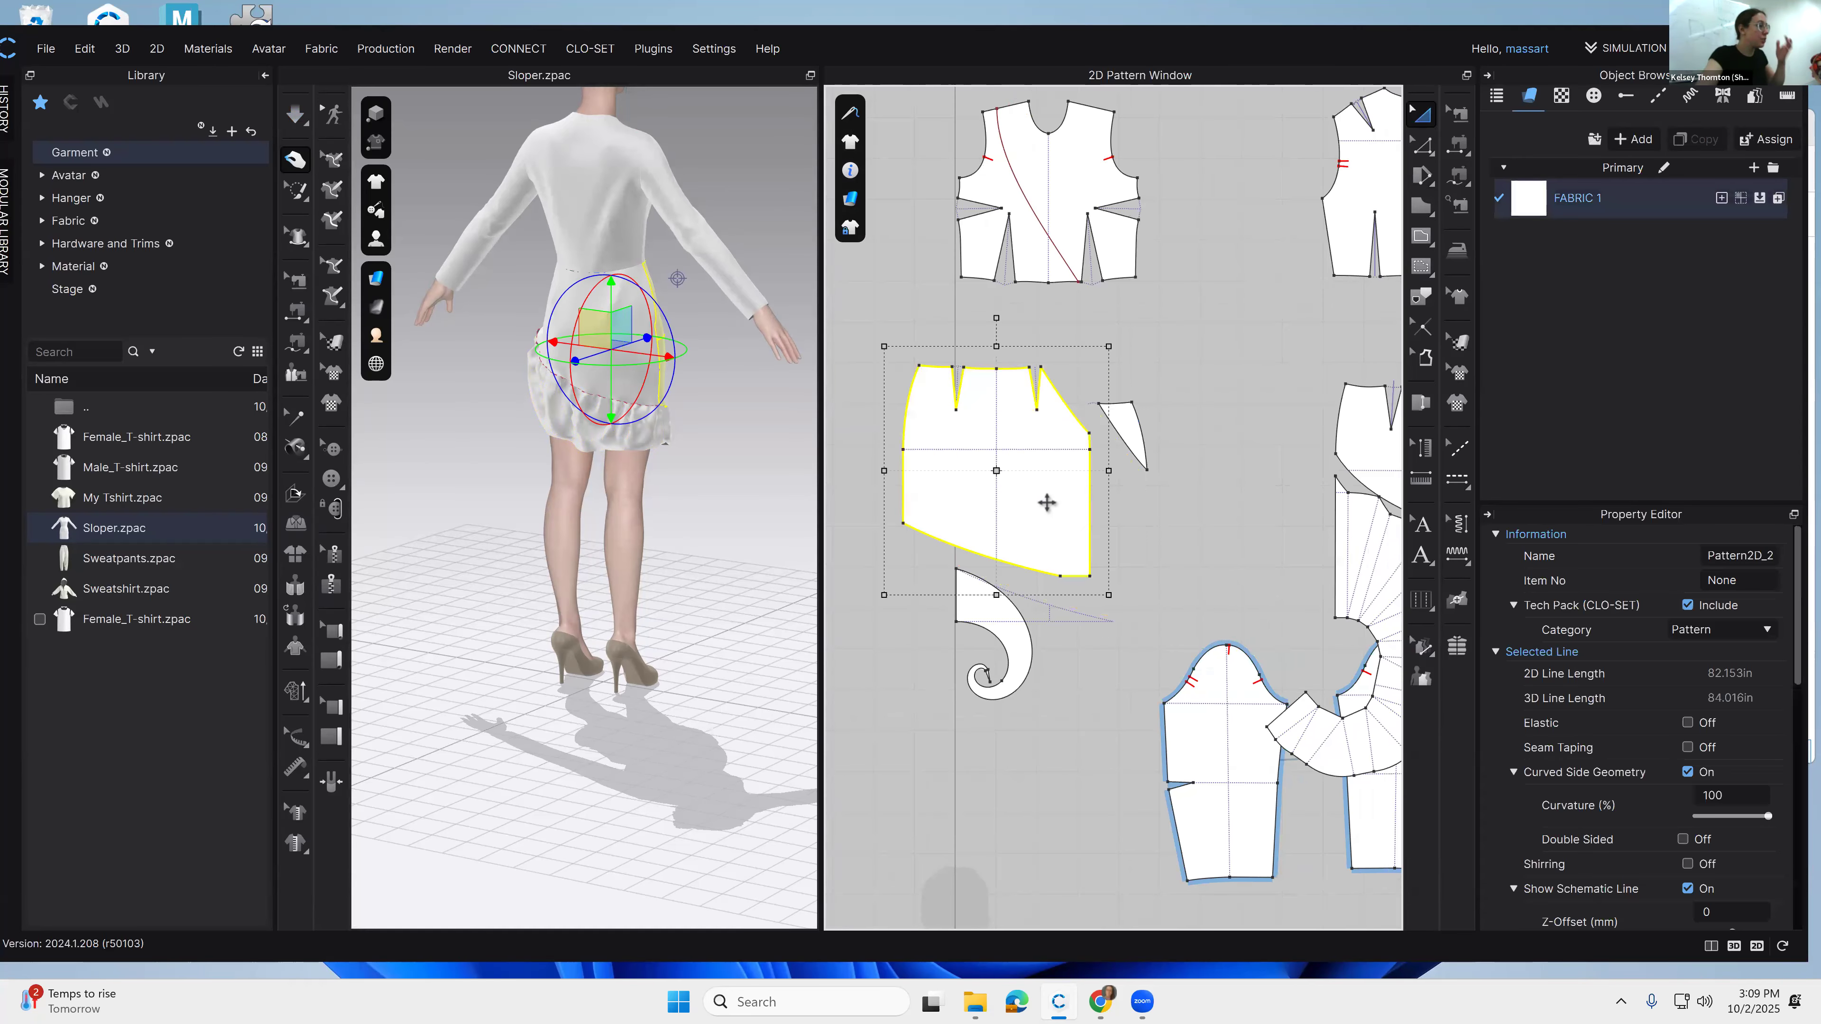
{"action": "middle_click_drag", "start_coordinate": [1077, 535], "coordinate": [1369, 432]}
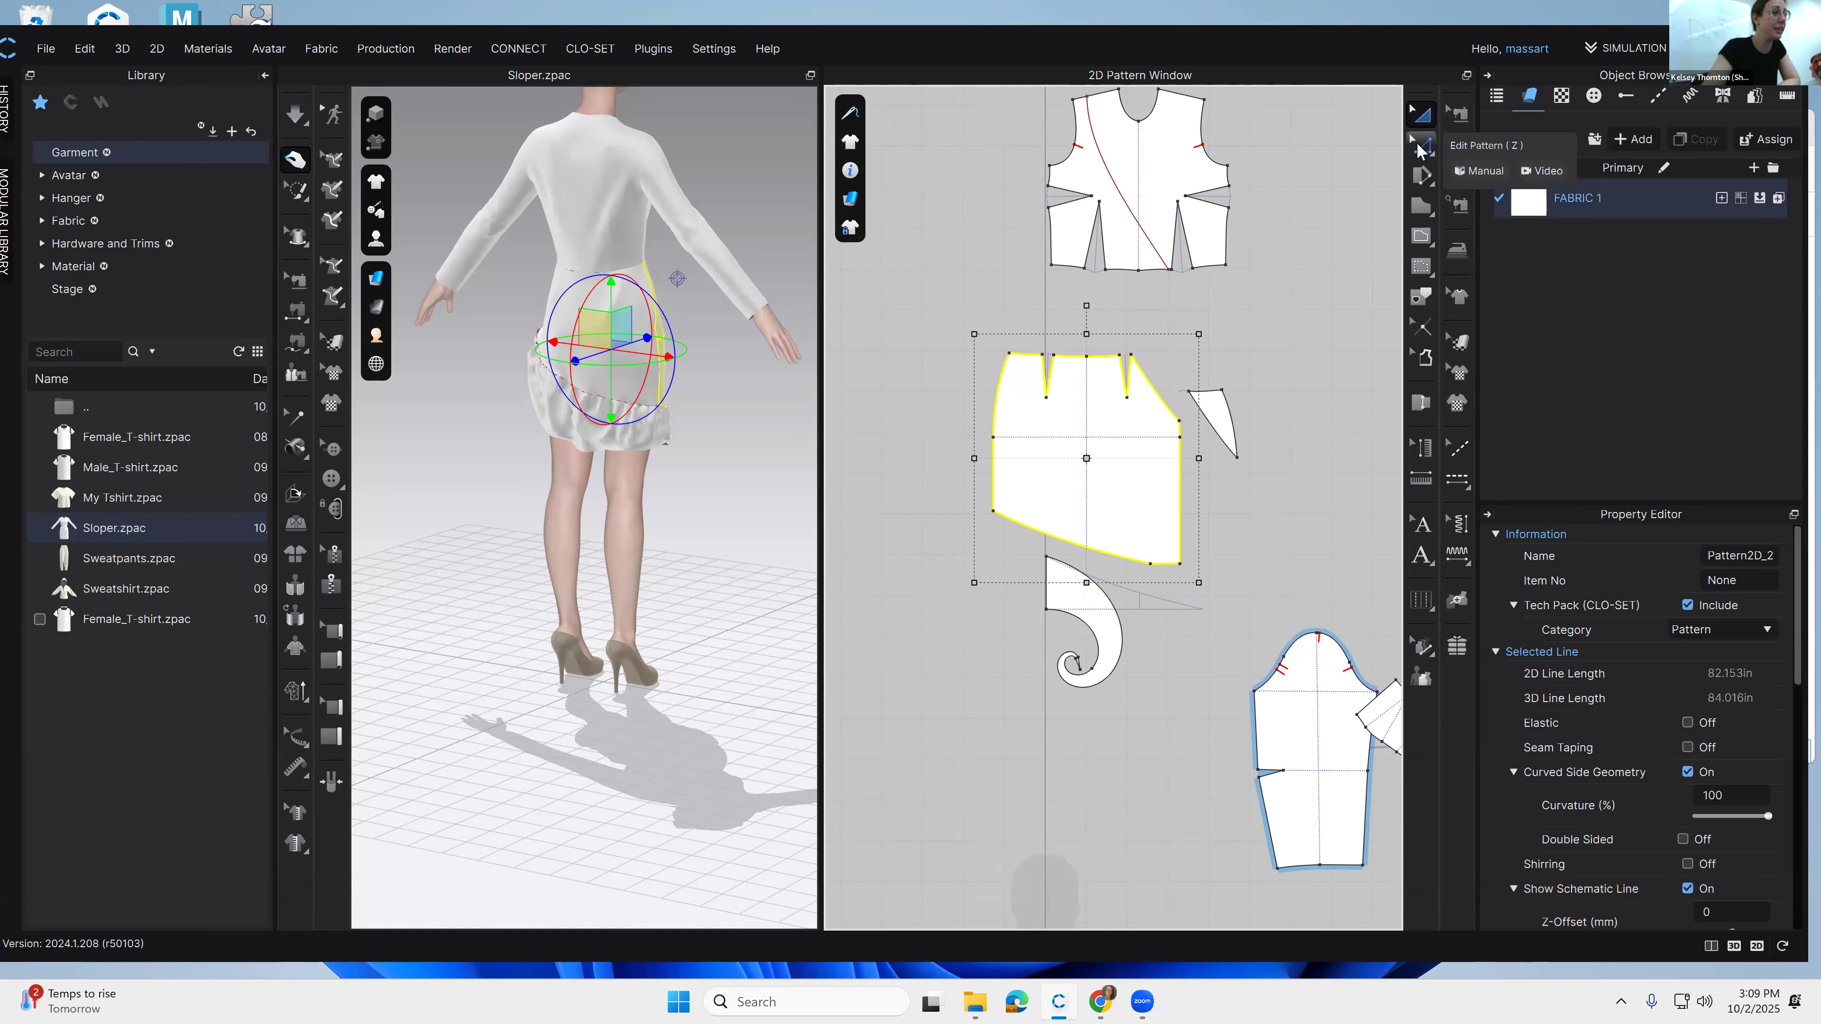
Step: Try Fullness (Line) from the front skirt's diagonal cut edge to its slanted lower edge, with Direction set to Start and a greatly increased fullness length
{"action": "left_click", "coordinate": [1425, 179]}
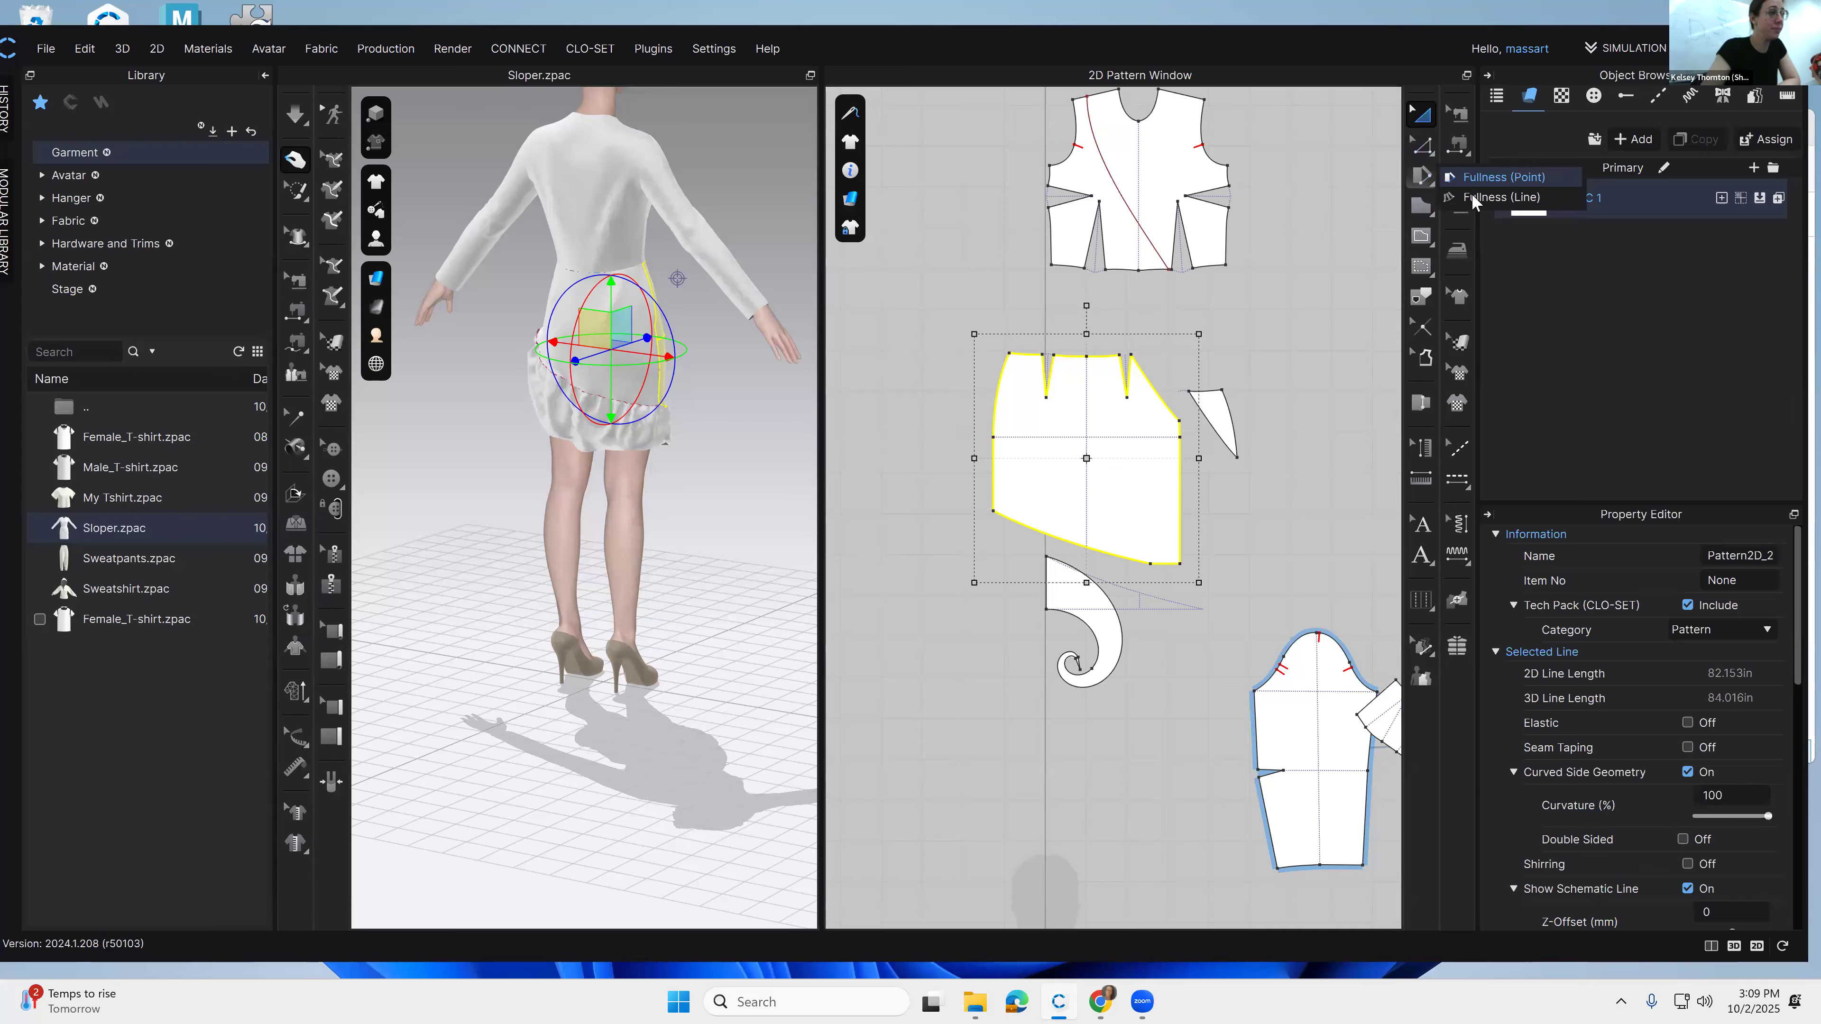
{"action": "left_click", "coordinate": [1132, 355]}
{"action": "left_click", "coordinate": [1178, 423]}
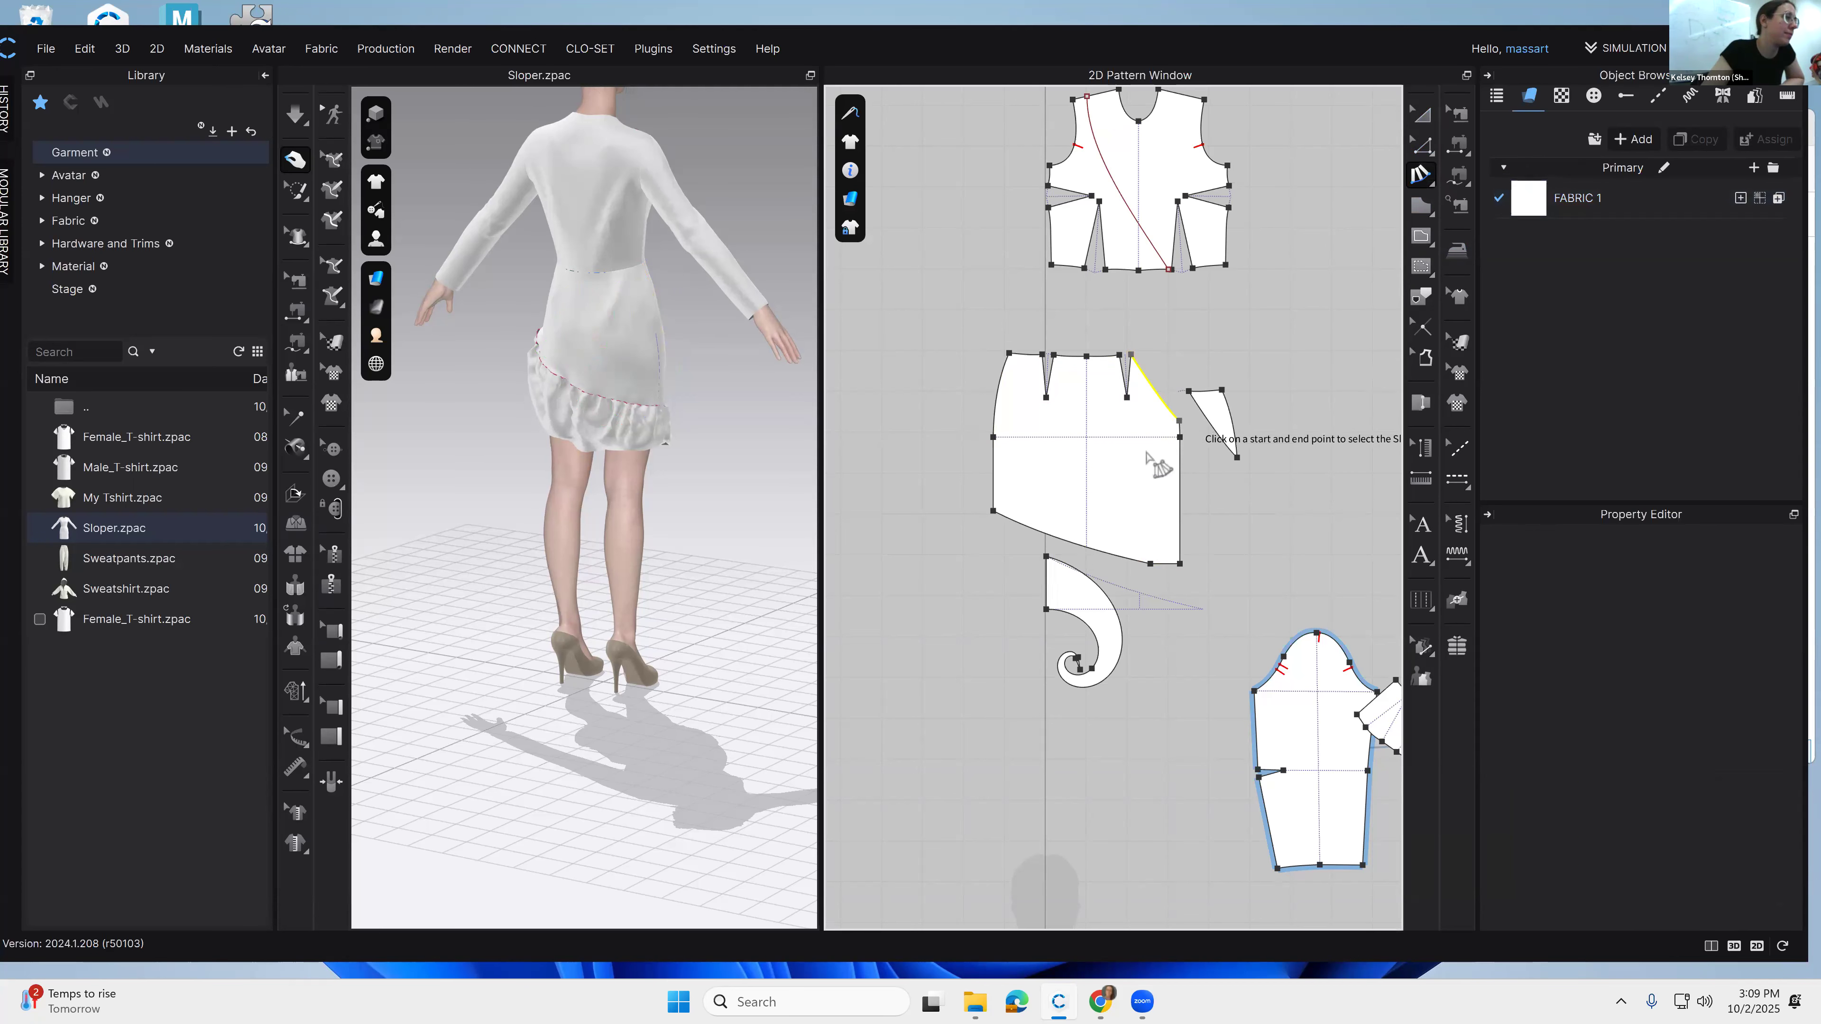
{"action": "left_click", "coordinate": [1016, 522]}
{"action": "left_click", "coordinate": [1133, 560]}
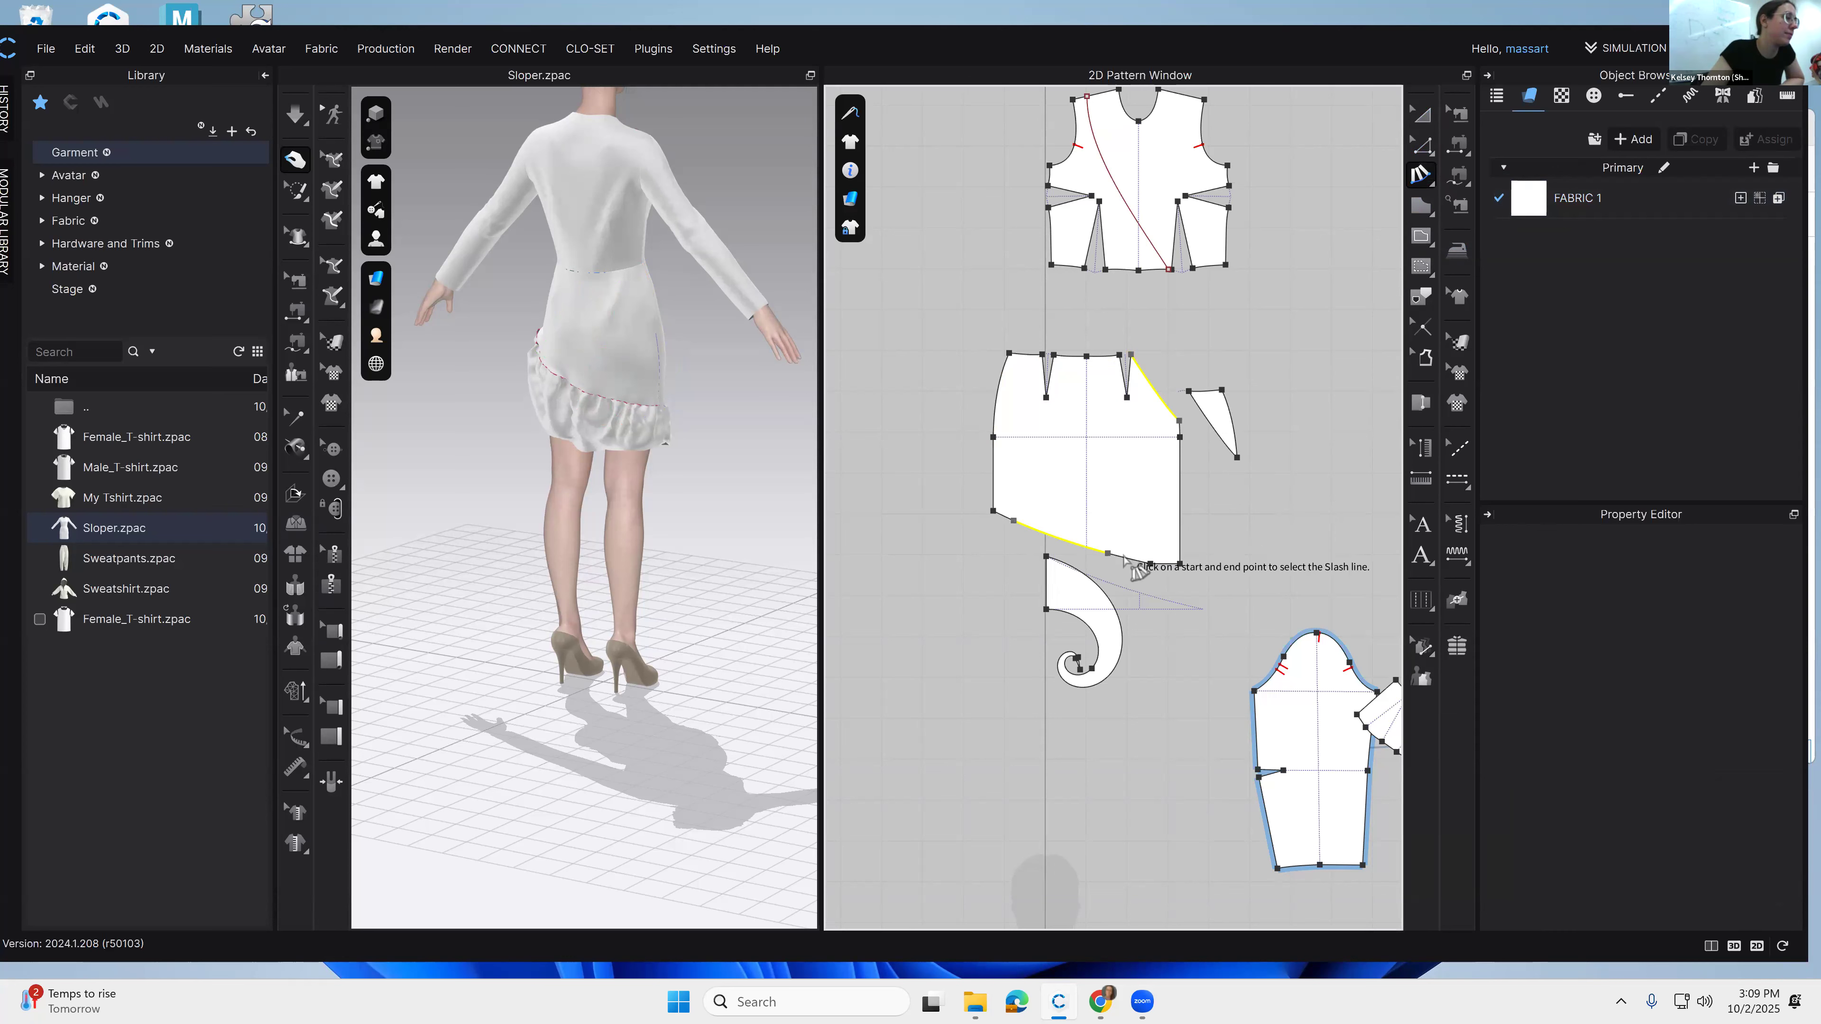
{"action": "left_click", "coordinate": [1133, 560]}
{"action": "left_click", "coordinate": [735, 419]}
{"action": "left_click_drag", "start_coordinate": [976, 296], "coordinate": [798, 226]}
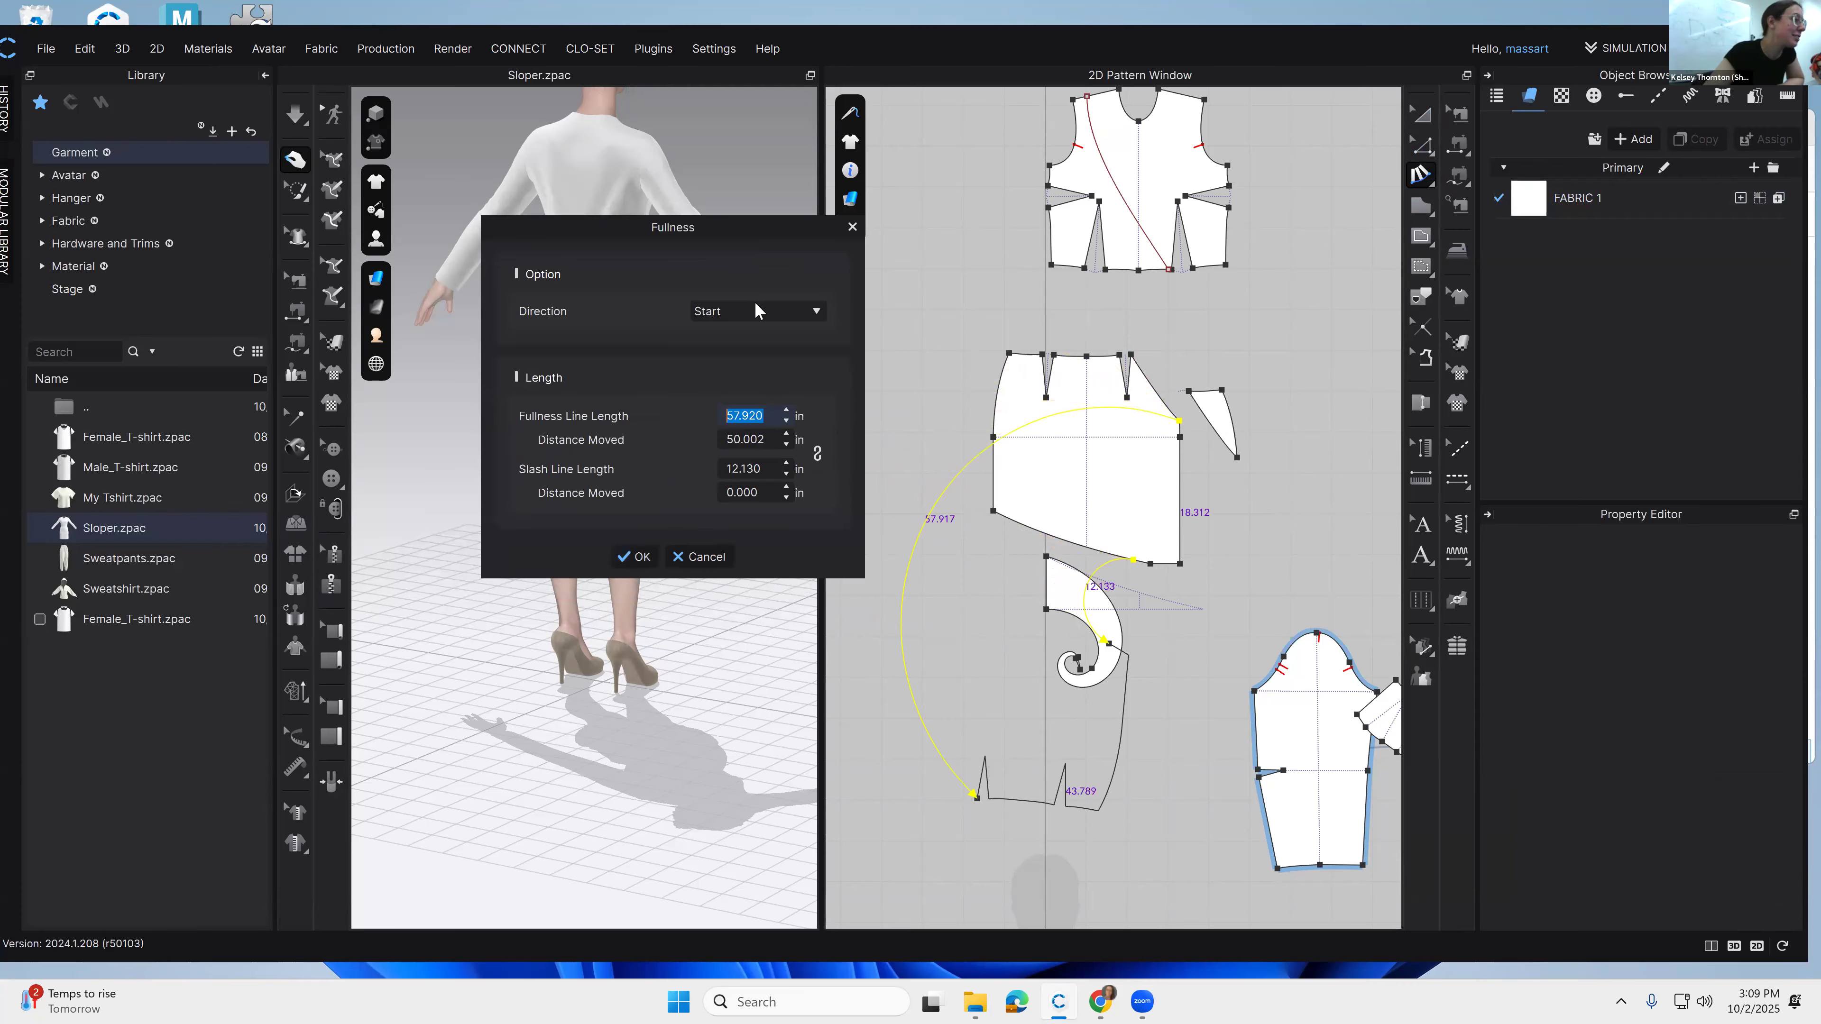
{"action": "left_click", "coordinate": [641, 558]}
{"action": "scroll", "coordinate": [754, 419], "scroll_direction": "down", "scroll_amount": 17}
{"action": "scroll", "coordinate": [755, 419], "scroll_direction": "up", "scroll_amount": 20}
{"action": "scroll", "coordinate": [755, 418], "scroll_direction": "up", "scroll_amount": 6}
{"action": "left_click", "coordinate": [635, 557]}
Step: Simulate the spread front skirt, and undo its line fullness
{"action": "key", "text": "space"}
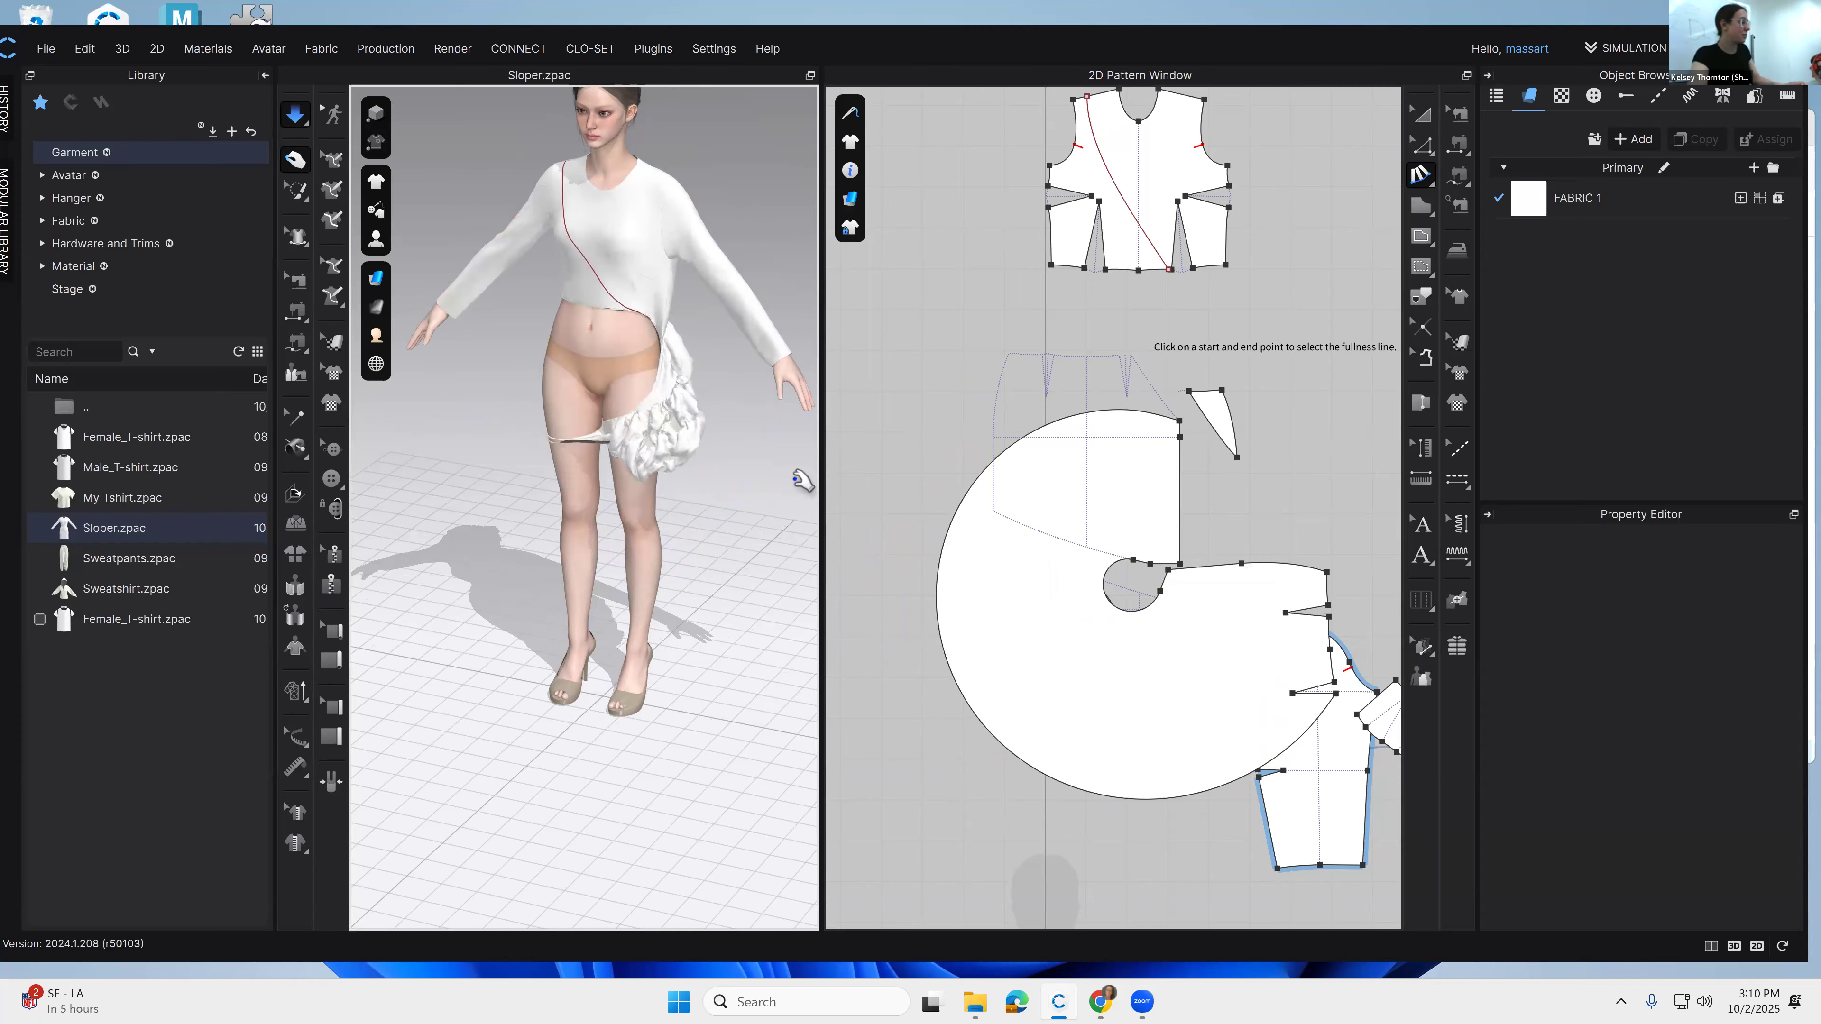
{"action": "key", "text": "ctrl+z"}
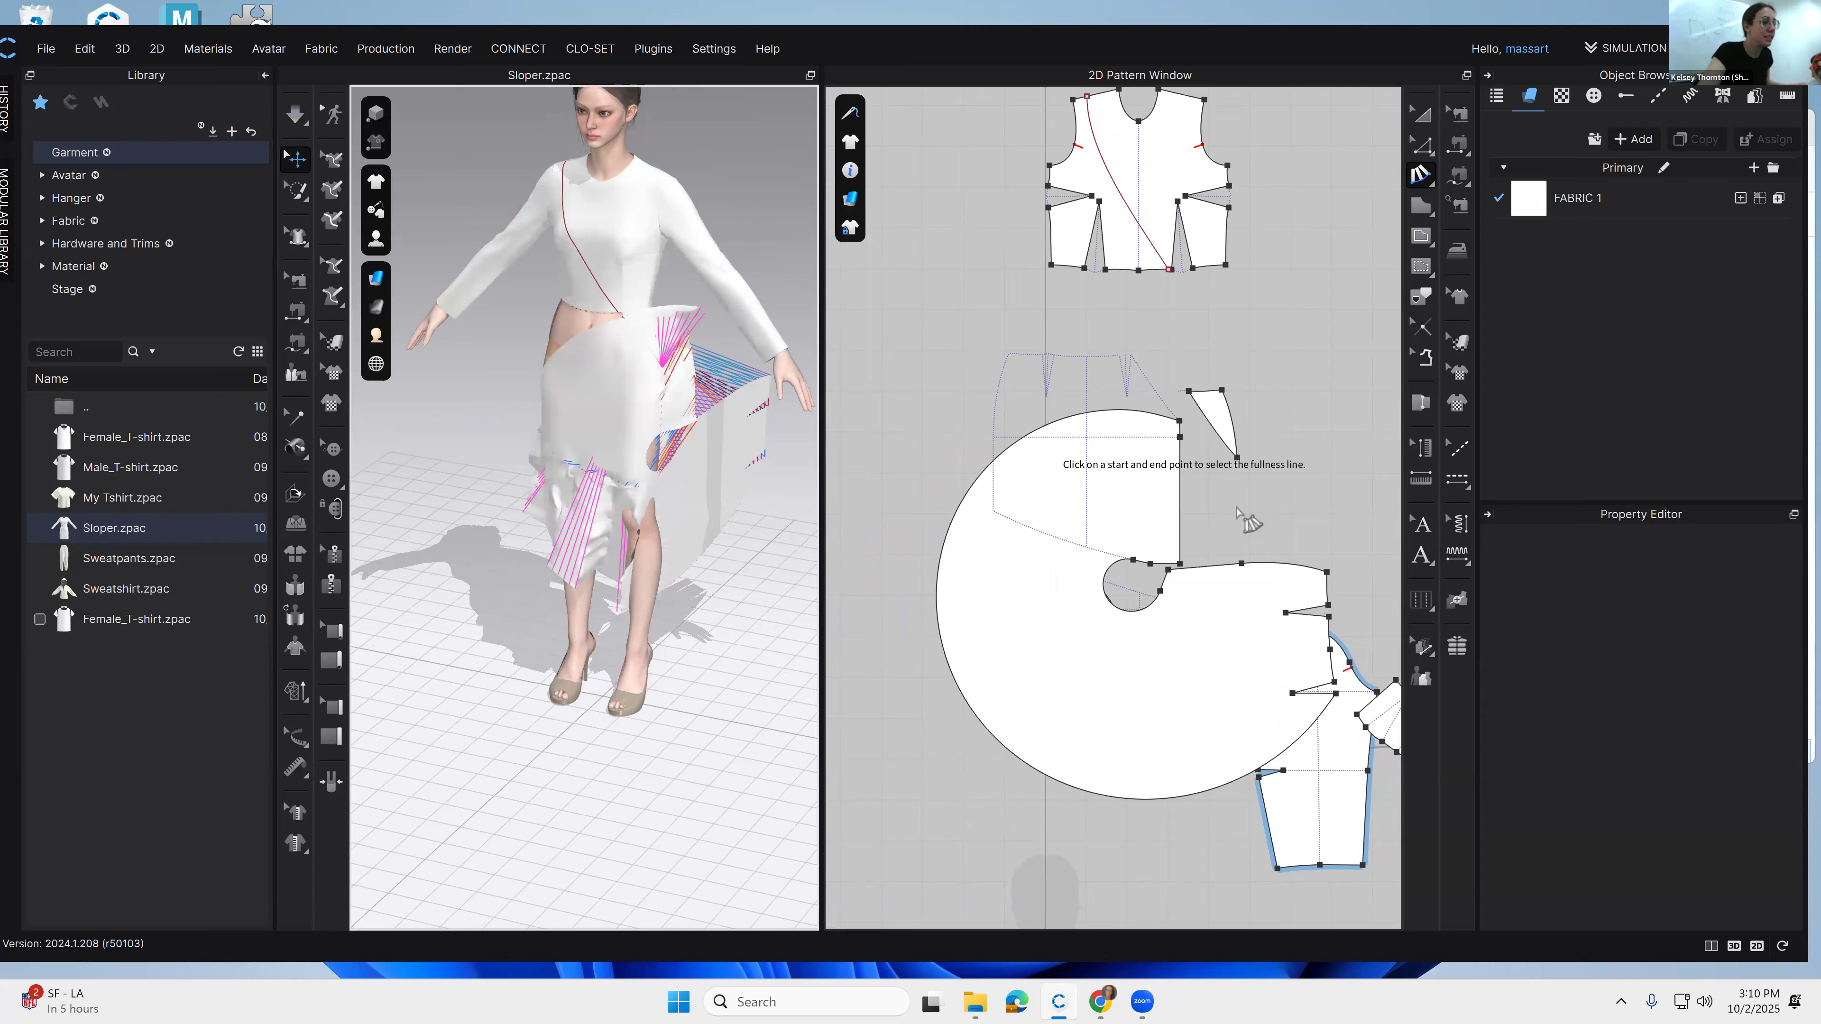
{"action": "key", "text": "ctrl+z"}
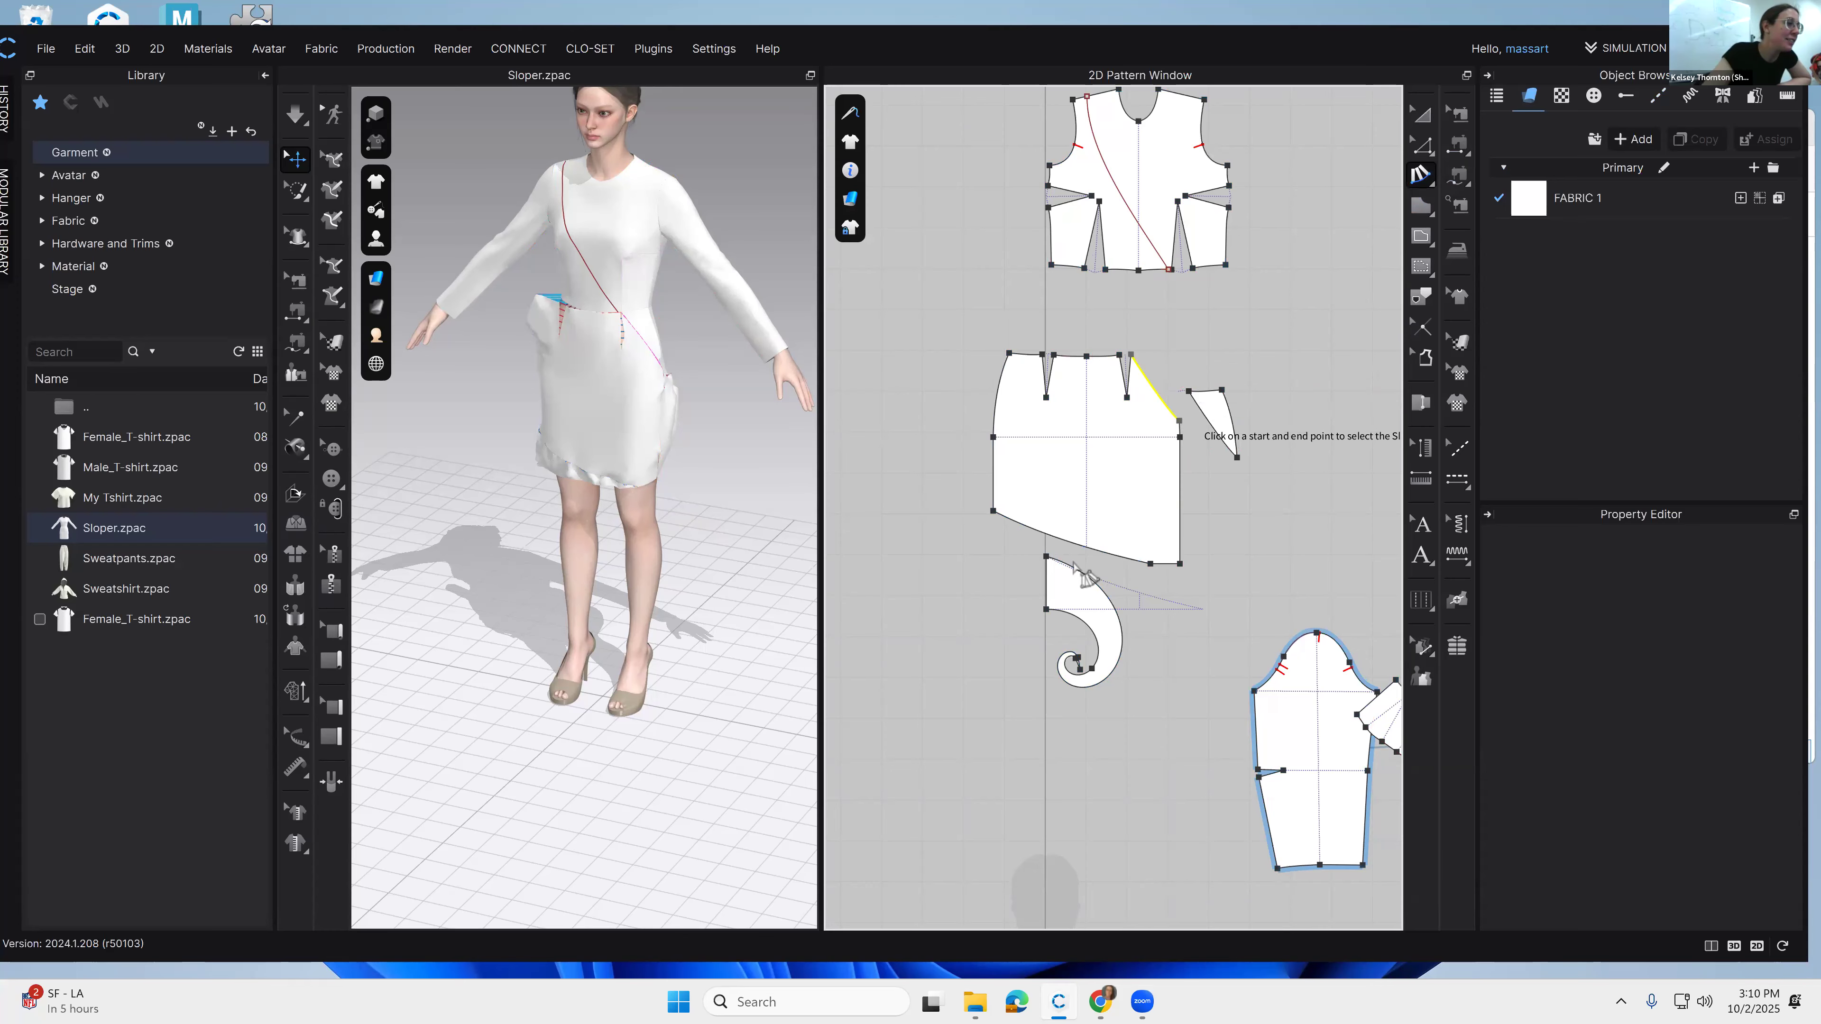
Step: Set Fullness (Line) from the front skirt's diagonal edge to its lower edge, with Direction Start and fullness line length 29.920 in
{"action": "left_click", "coordinate": [1010, 519]}
{"action": "left_click", "coordinate": [1127, 558]}
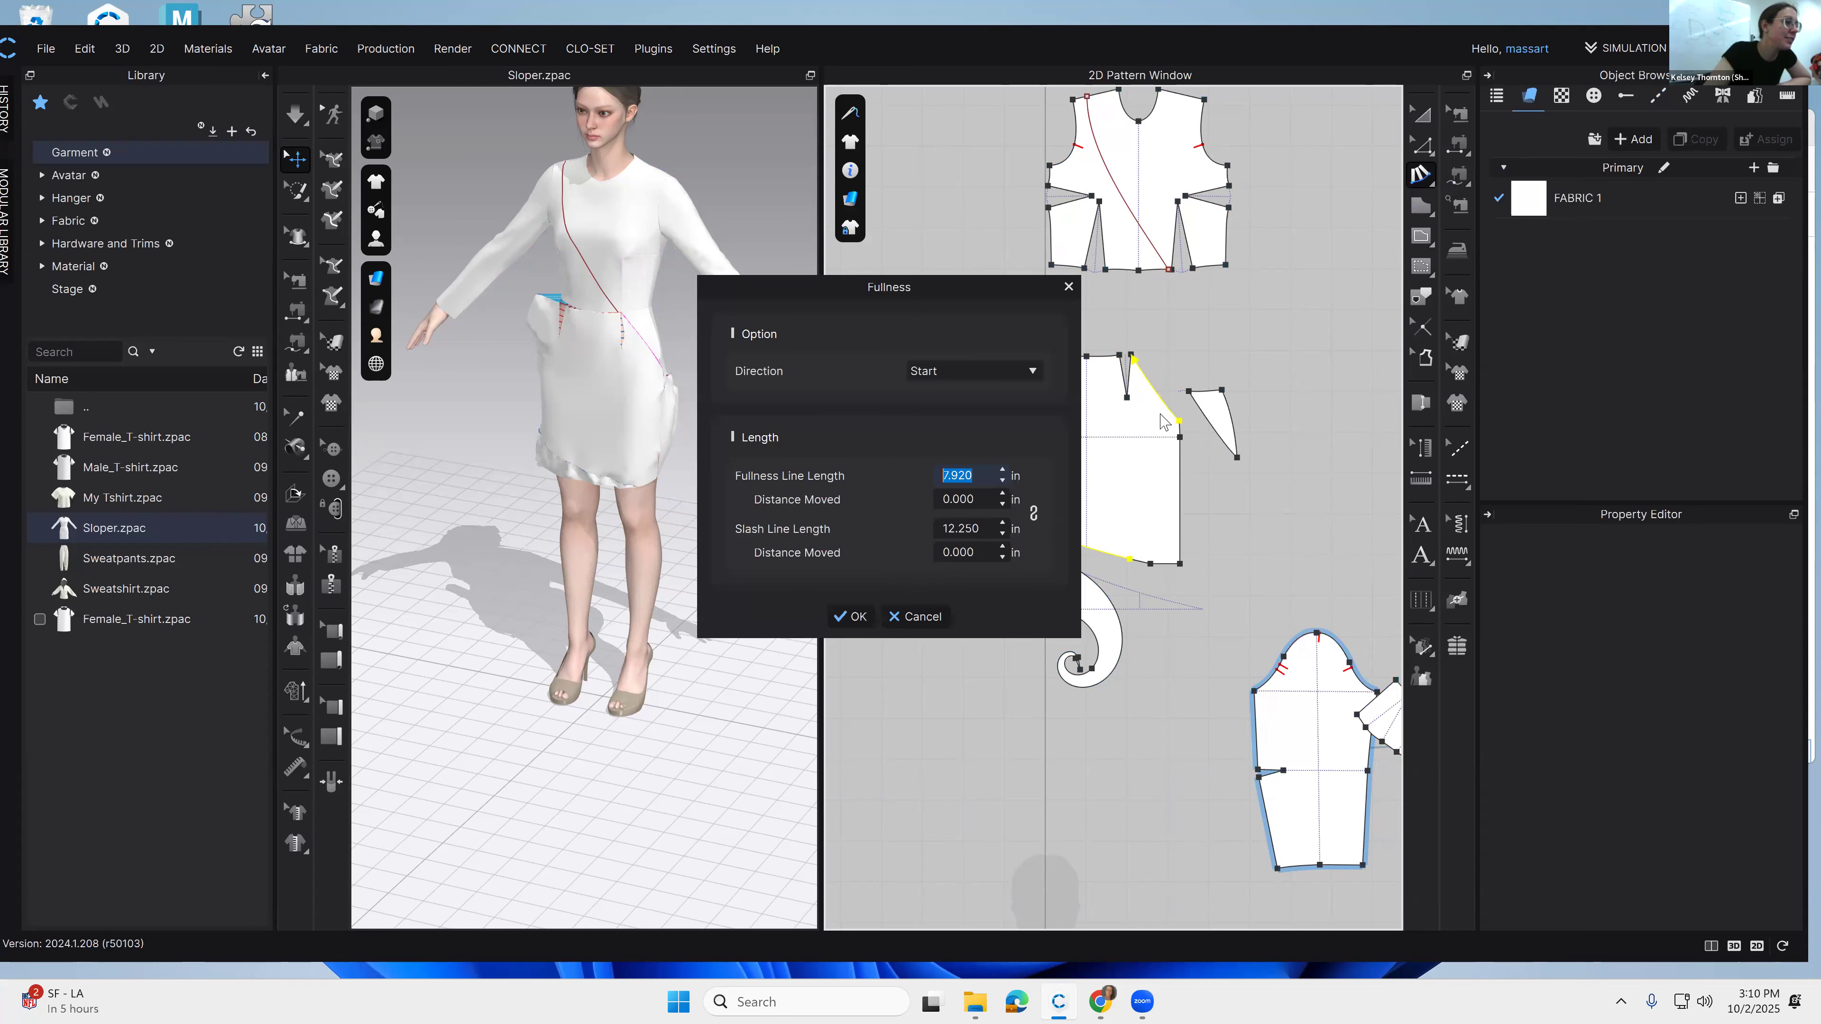
{"action": "scroll", "coordinate": [965, 470], "scroll_direction": "up", "scroll_amount": 20}
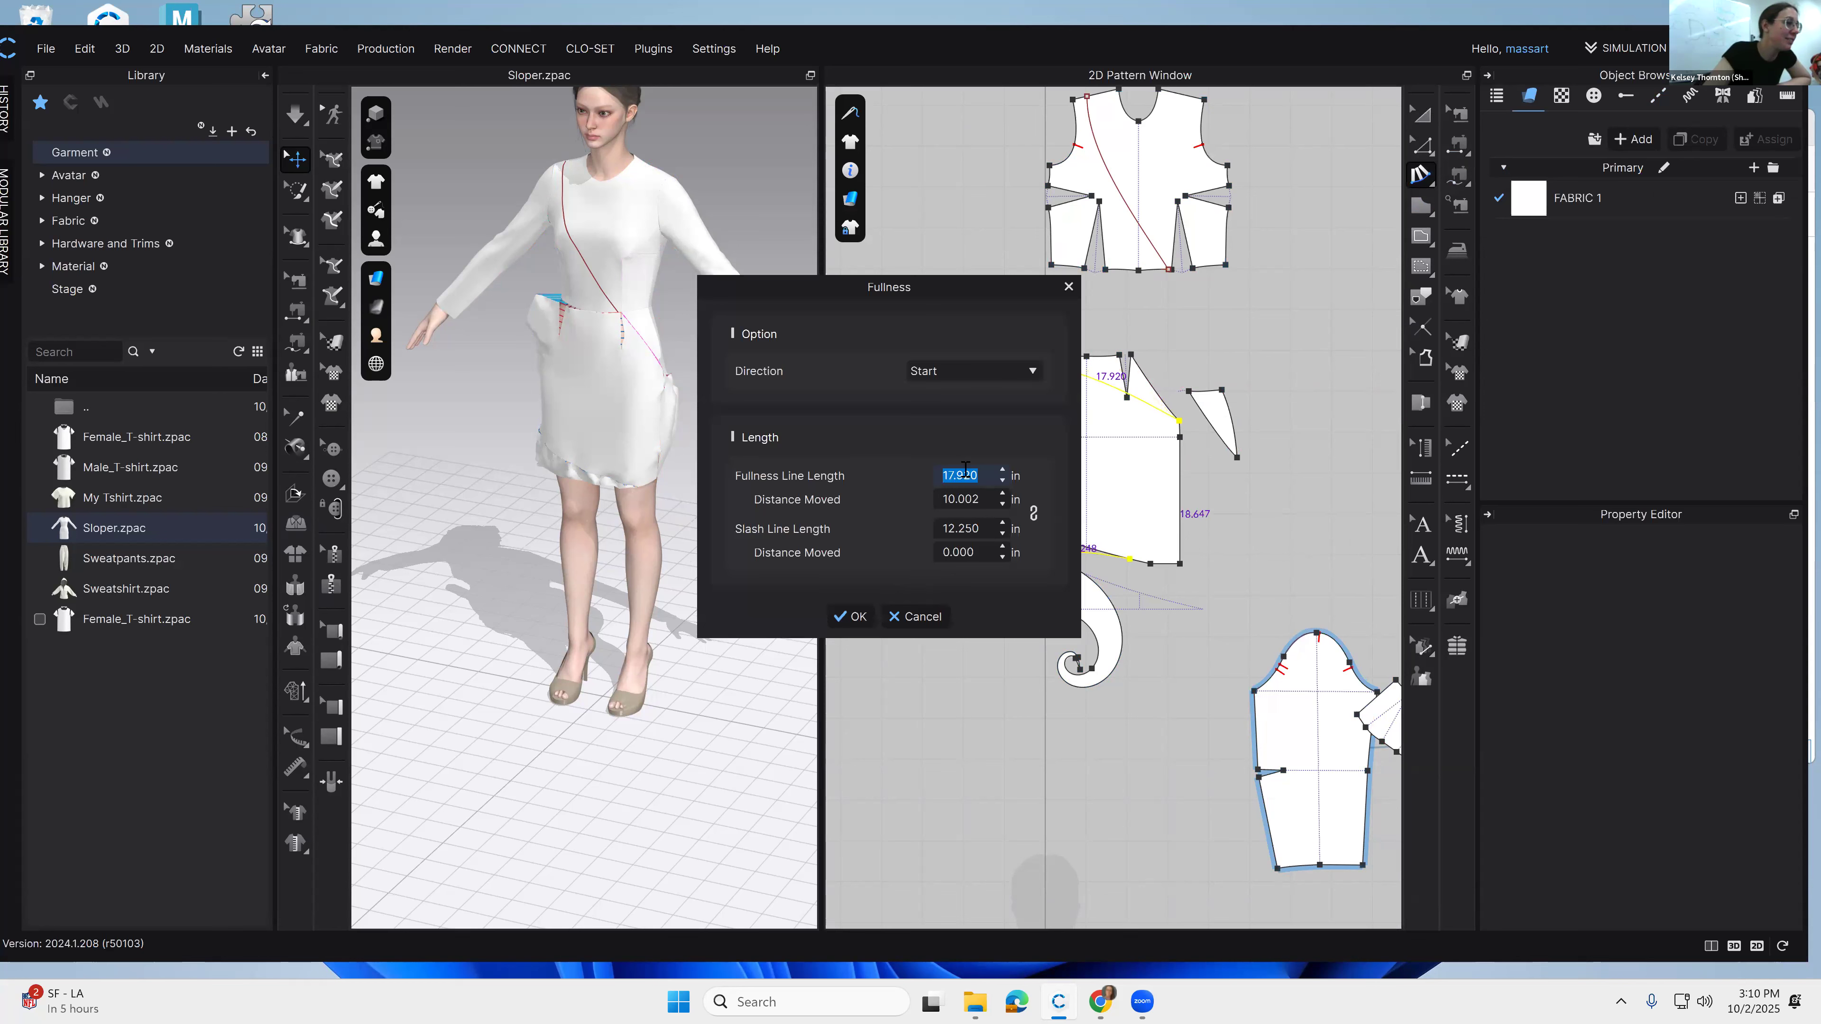
{"action": "scroll", "coordinate": [981, 476], "scroll_direction": "up", "scroll_amount": 2}
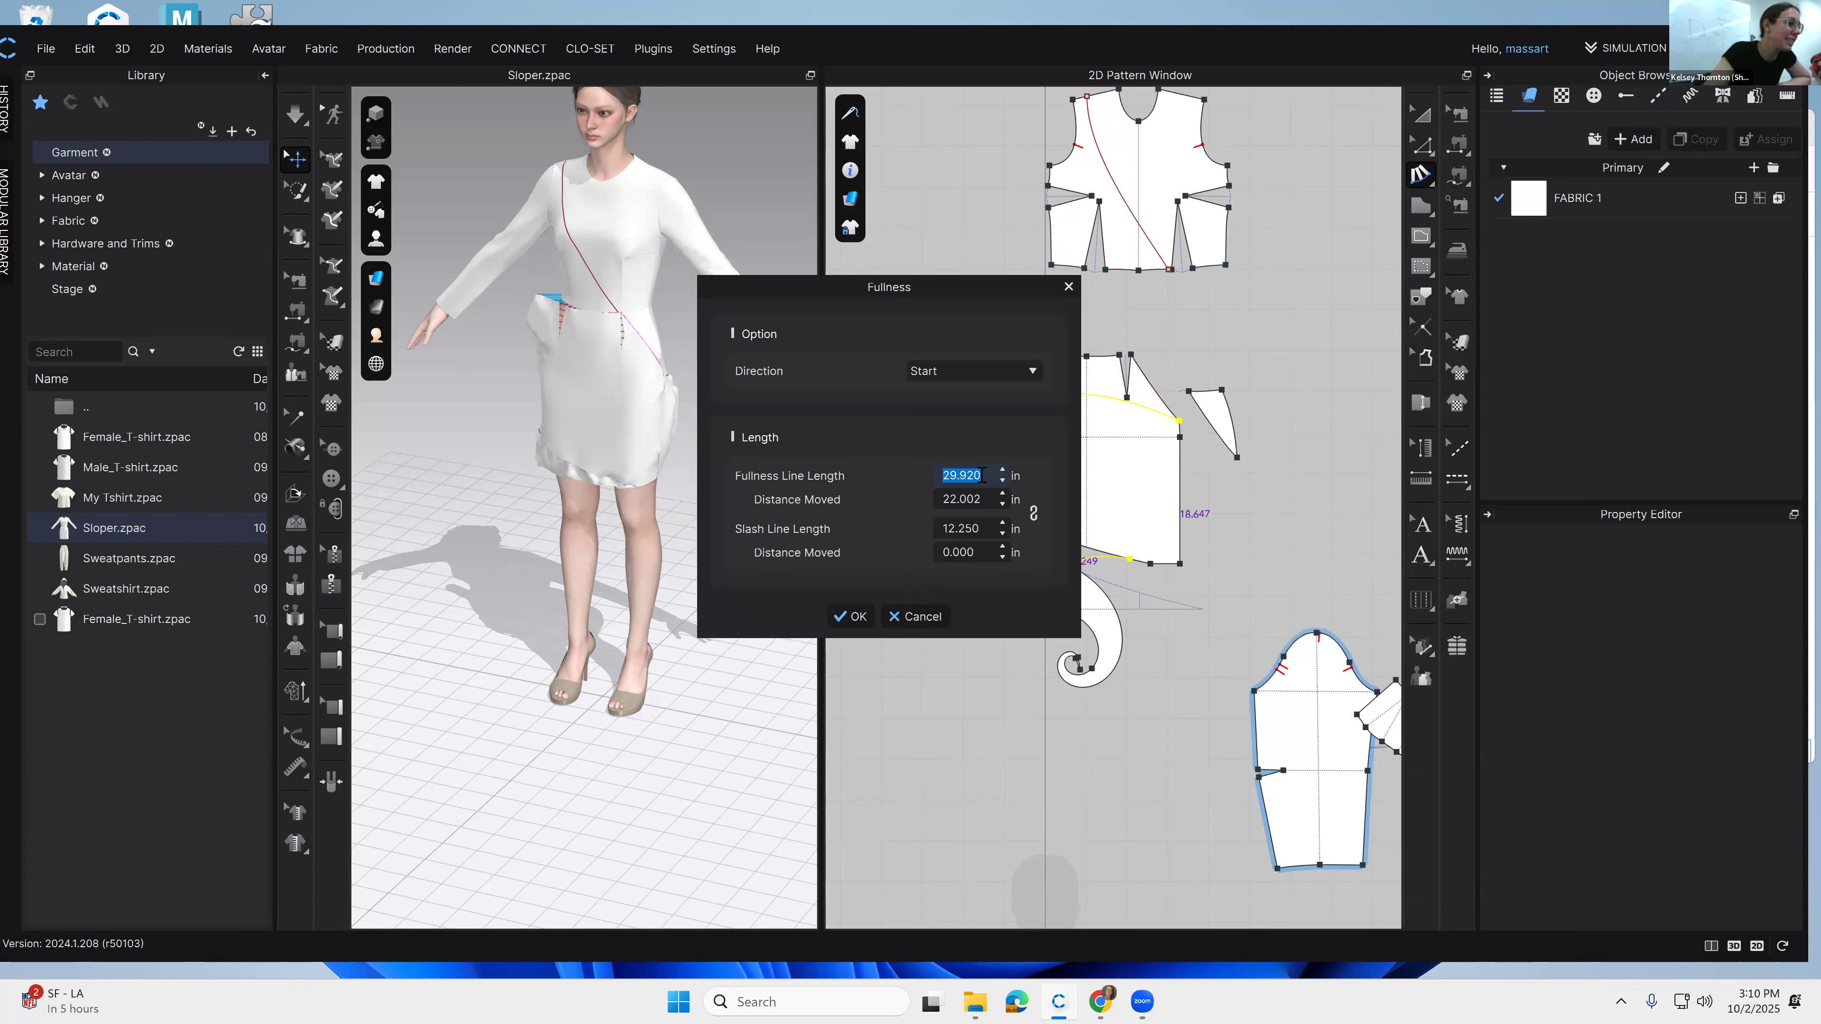
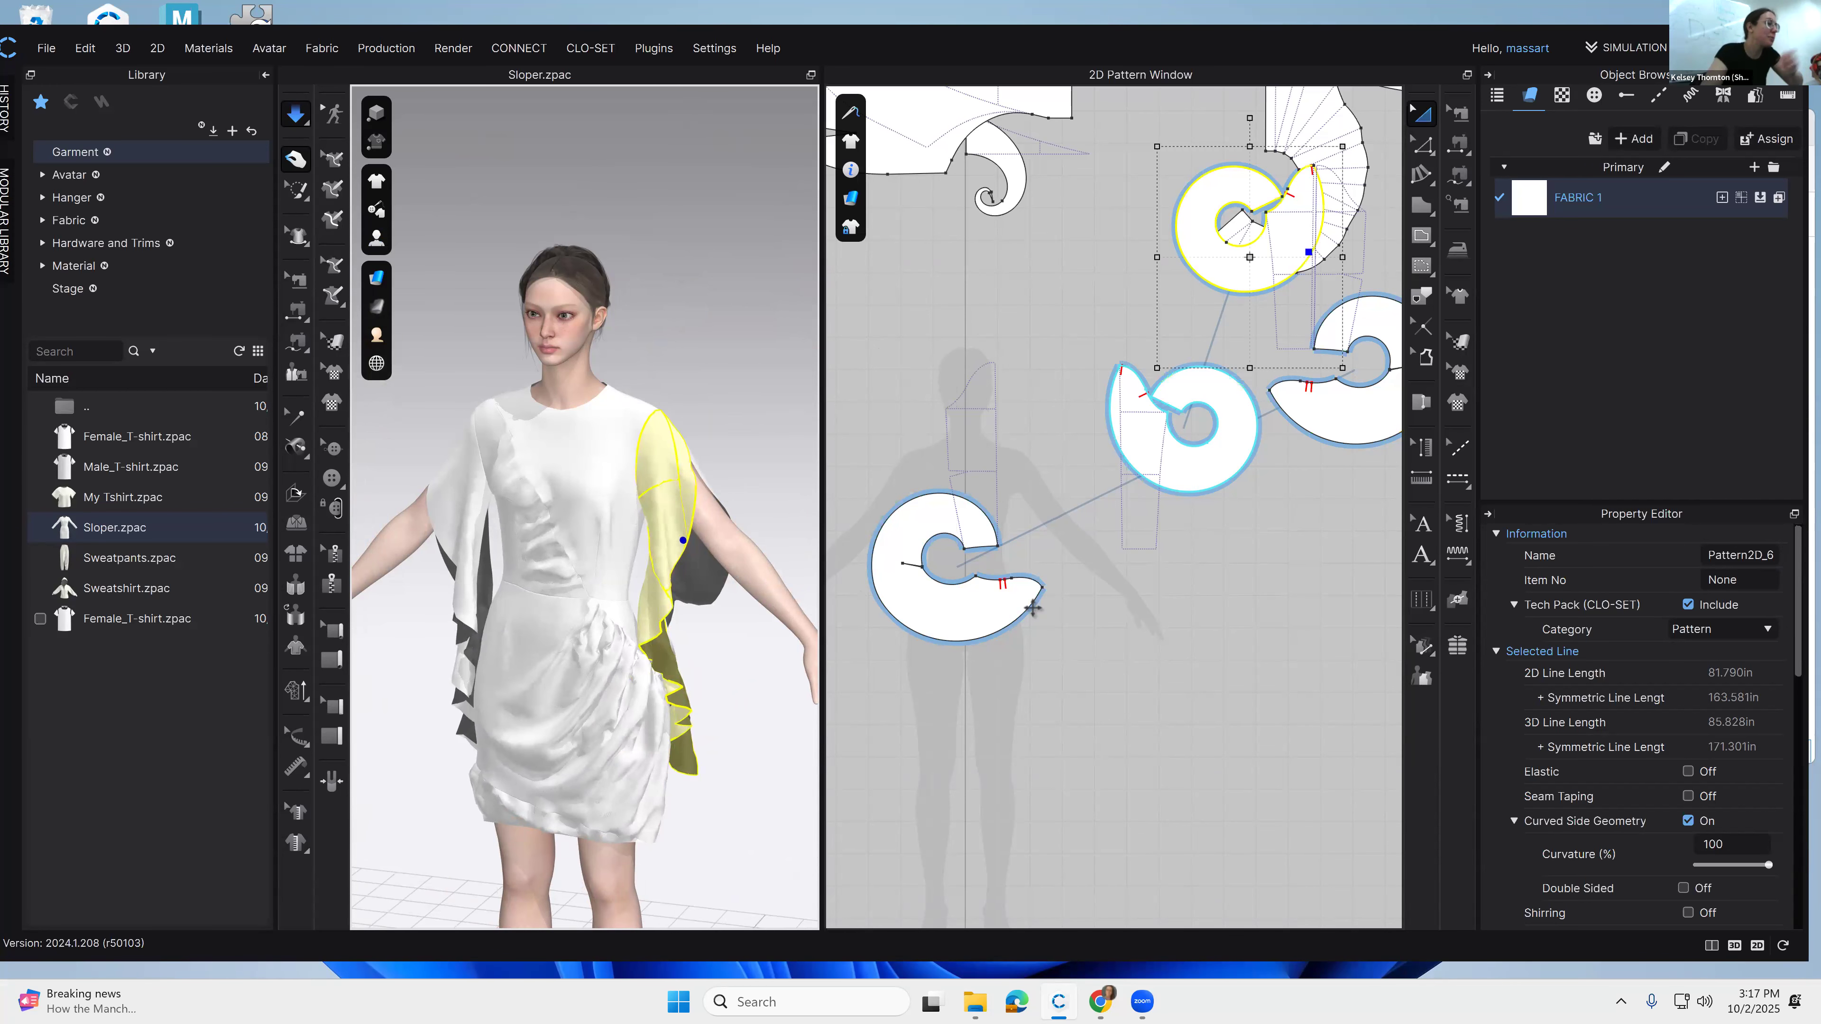
Step: Edit the sewing between the circular sleeve pieces by moving its end points along their edges, and reselect the sleeve on the avatar
{"action": "middle_click_drag", "start_coordinate": [1086, 651], "coordinate": [1200, 597]}
{"action": "middle_click_drag", "start_coordinate": [768, 577], "coordinate": [767, 495]}
{"action": "right_click_drag", "start_coordinate": [767, 495], "coordinate": [609, 488]}
{"action": "middle_click_drag", "start_coordinate": [796, 495], "coordinate": [624, 493]}
{"action": "right_click_drag", "start_coordinate": [553, 495], "coordinate": [469, 489]}
{"action": "middle_click_drag", "start_coordinate": [625, 448], "coordinate": [975, 430]}
{"action": "left_click", "coordinate": [1459, 112]}
{"action": "scroll", "coordinate": [1221, 479], "scroll_direction": "up", "scroll_amount": 2}
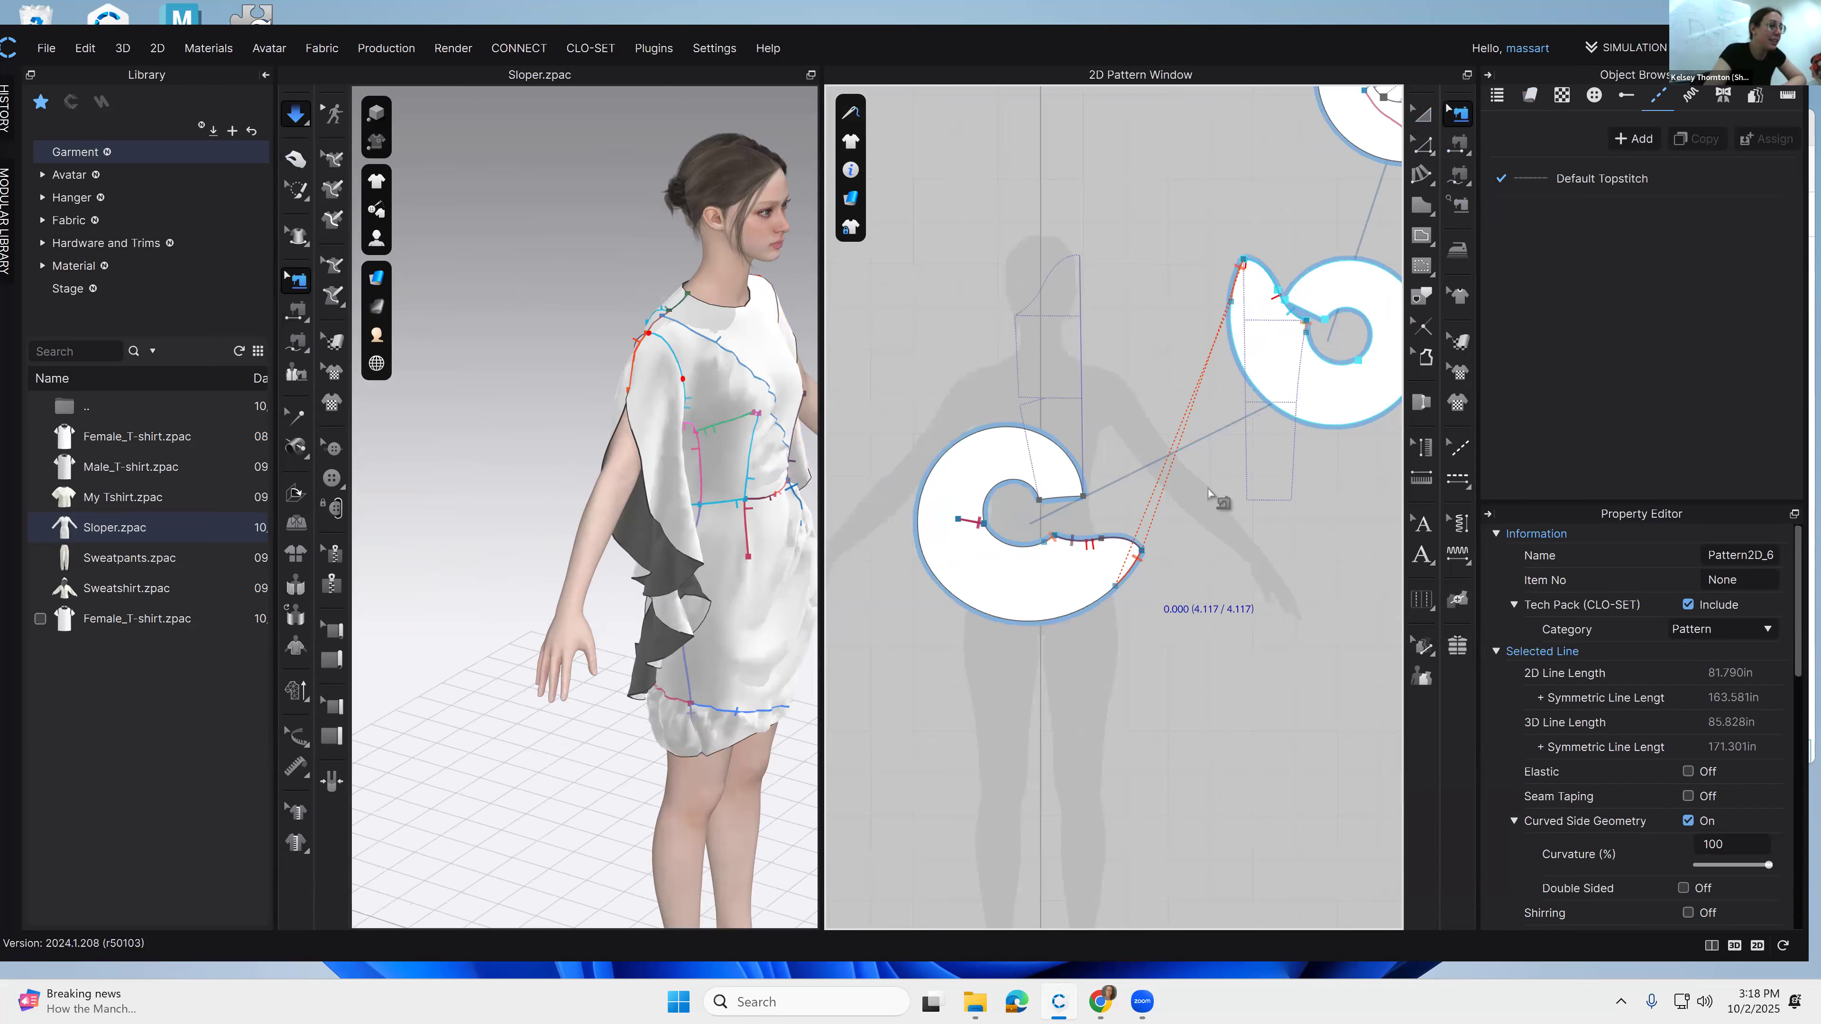
{"action": "left_click_drag", "start_coordinate": [1108, 595], "coordinate": [1068, 616]}
{"action": "left_click_drag", "start_coordinate": [1233, 298], "coordinate": [1313, 351]}
{"action": "left_click_drag", "start_coordinate": [1047, 542], "coordinate": [1030, 547]}
{"action": "left_click", "coordinate": [296, 114]}
{"action": "left_click", "coordinate": [610, 418]}
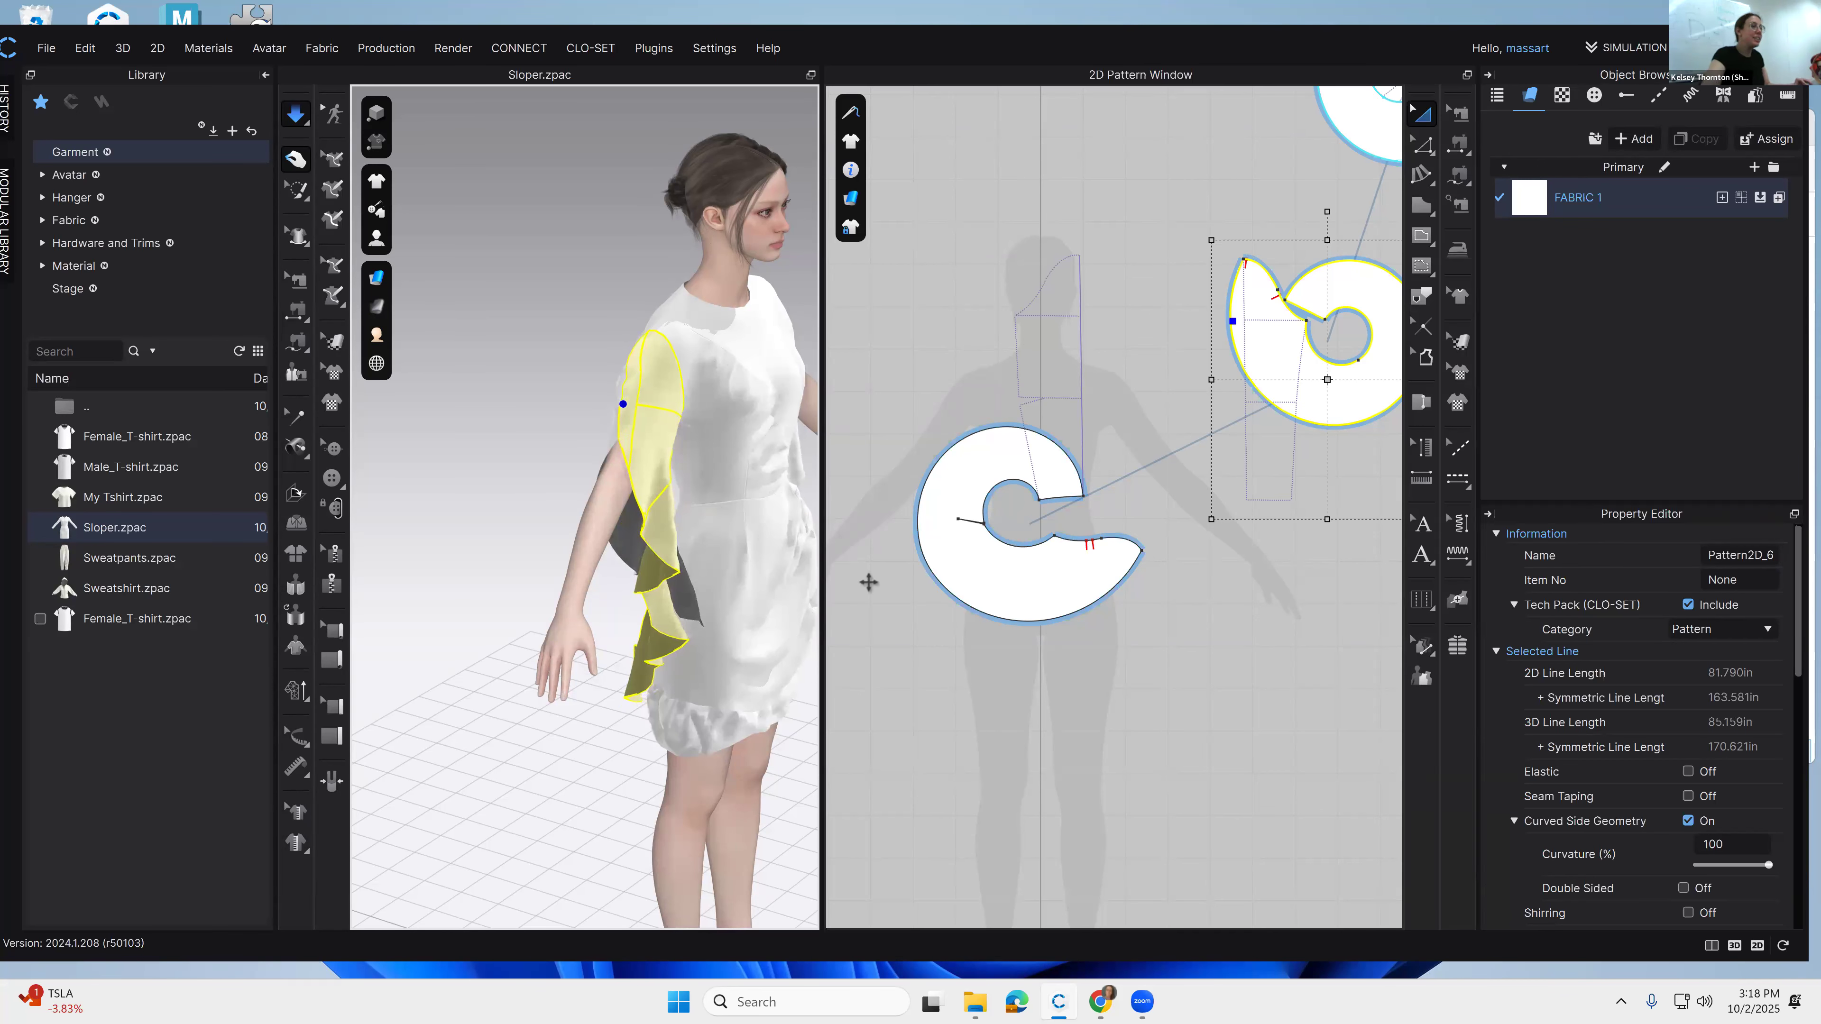
Step: Select all the garment's patterns and open their Particle Distance for editing
{"action": "scroll", "coordinate": [1165, 548], "scroll_direction": "down", "scroll_amount": 4}
{"action": "scroll", "coordinate": [1190, 555], "scroll_direction": "down", "scroll_amount": 3}
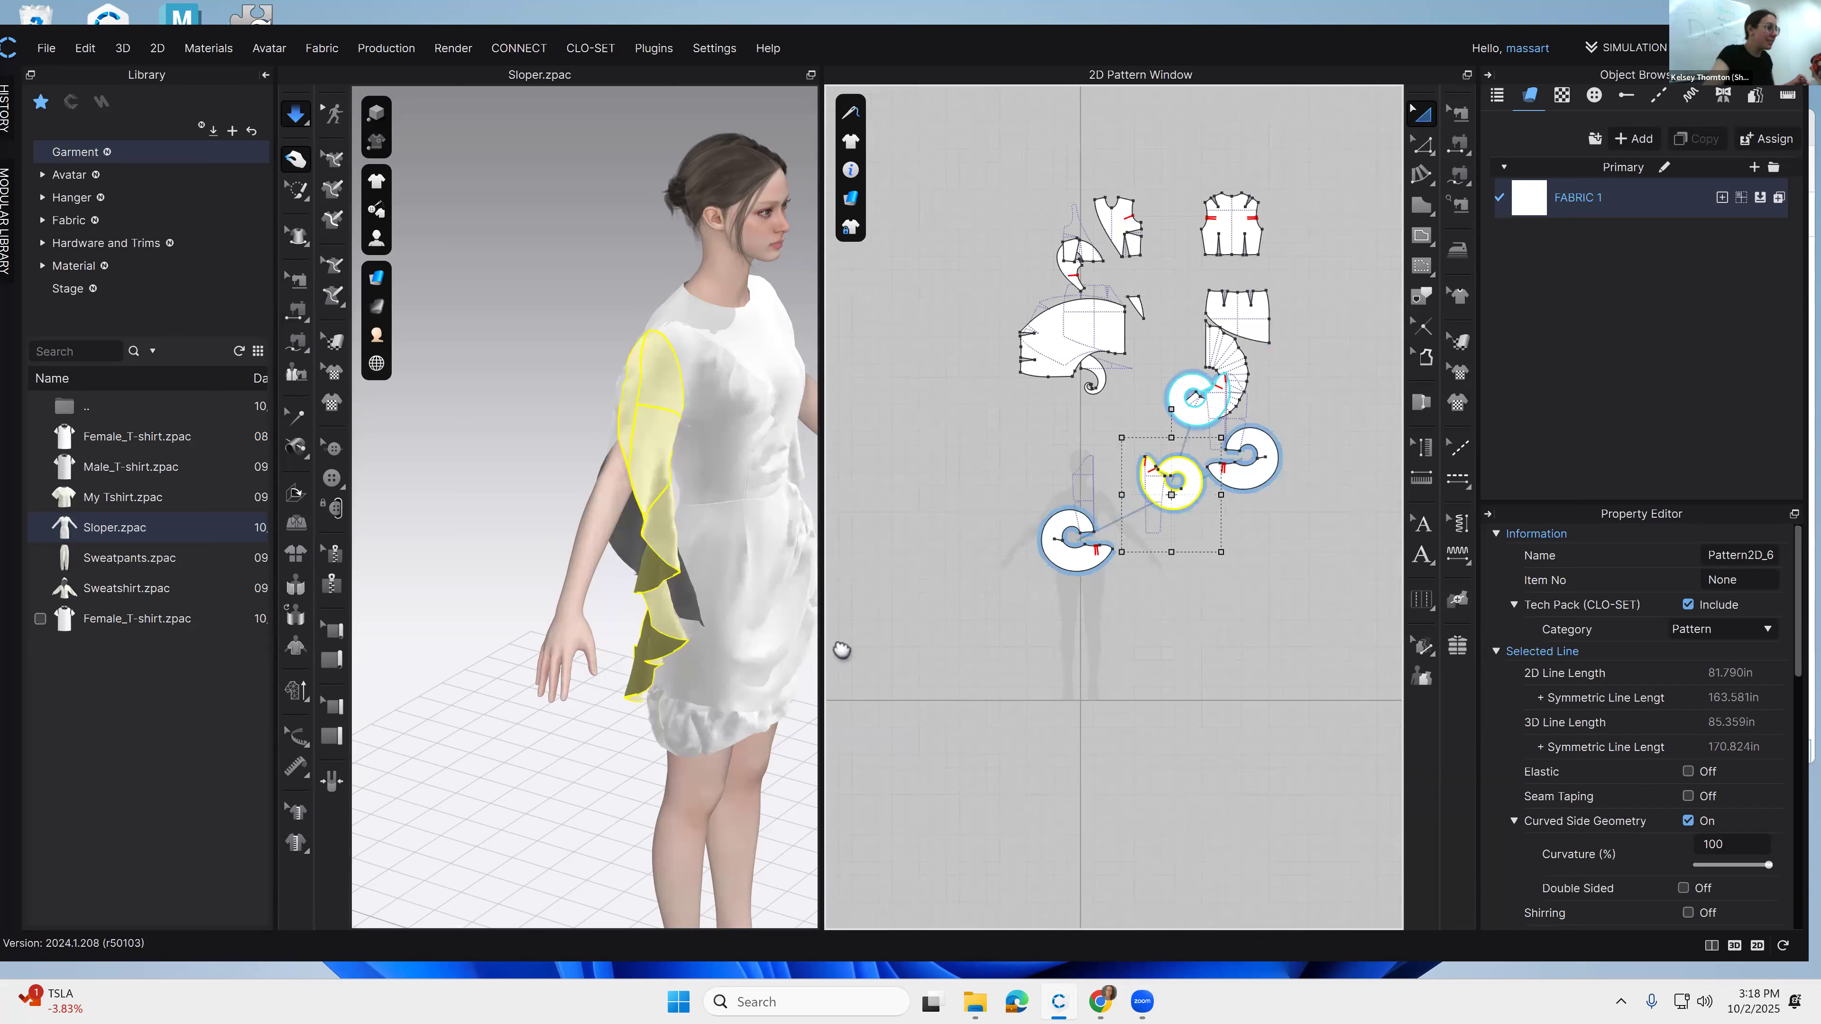
{"action": "right_click_drag", "start_coordinate": [658, 660], "coordinate": [496, 554]}
{"action": "middle_click_drag", "start_coordinate": [648, 546], "coordinate": [584, 565]}
{"action": "scroll", "coordinate": [991, 504], "scroll_direction": "down", "scroll_amount": 2}
{"action": "scroll", "coordinate": [632, 538], "scroll_direction": "down", "scroll_amount": 1}
{"action": "left_click_drag", "start_coordinate": [945, 213], "coordinate": [1304, 747]}
{"action": "scroll", "coordinate": [1627, 783], "scroll_direction": "down", "scroll_amount": 3}
{"action": "scroll", "coordinate": [1713, 789], "scroll_direction": "down", "scroll_amount": 1}
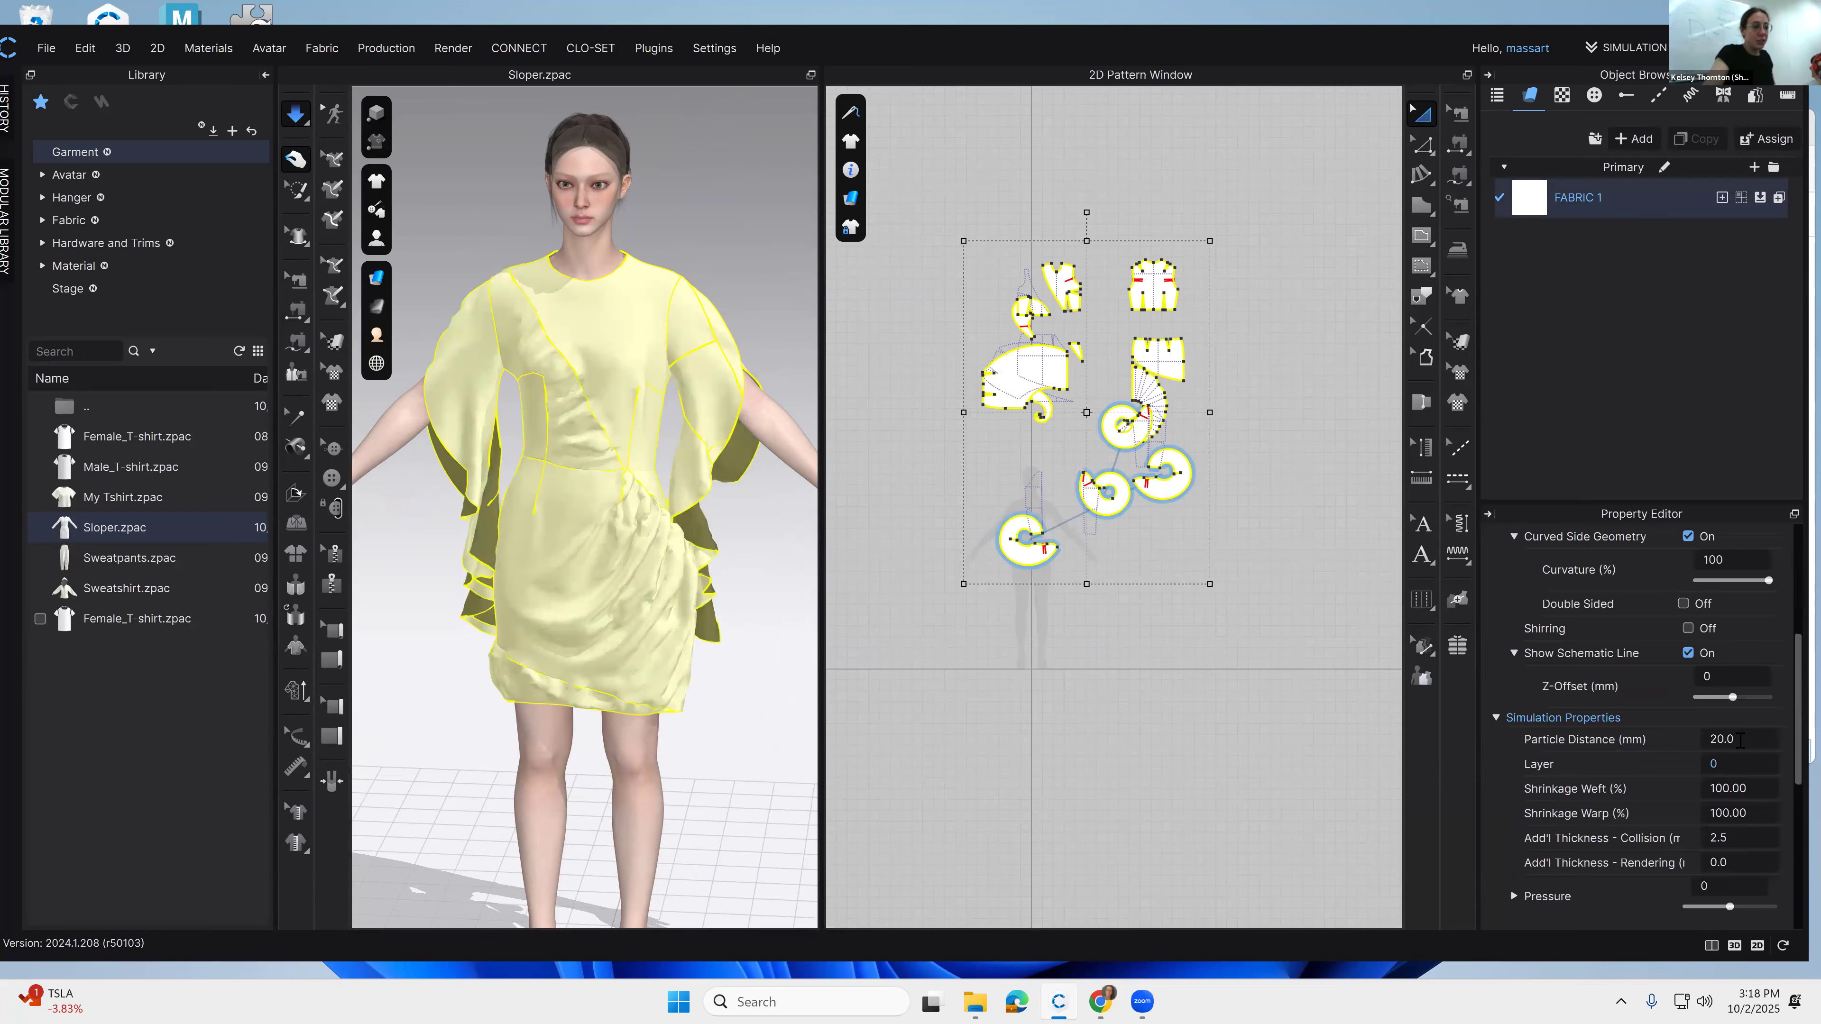
{"action": "left_click", "coordinate": [1740, 740]}
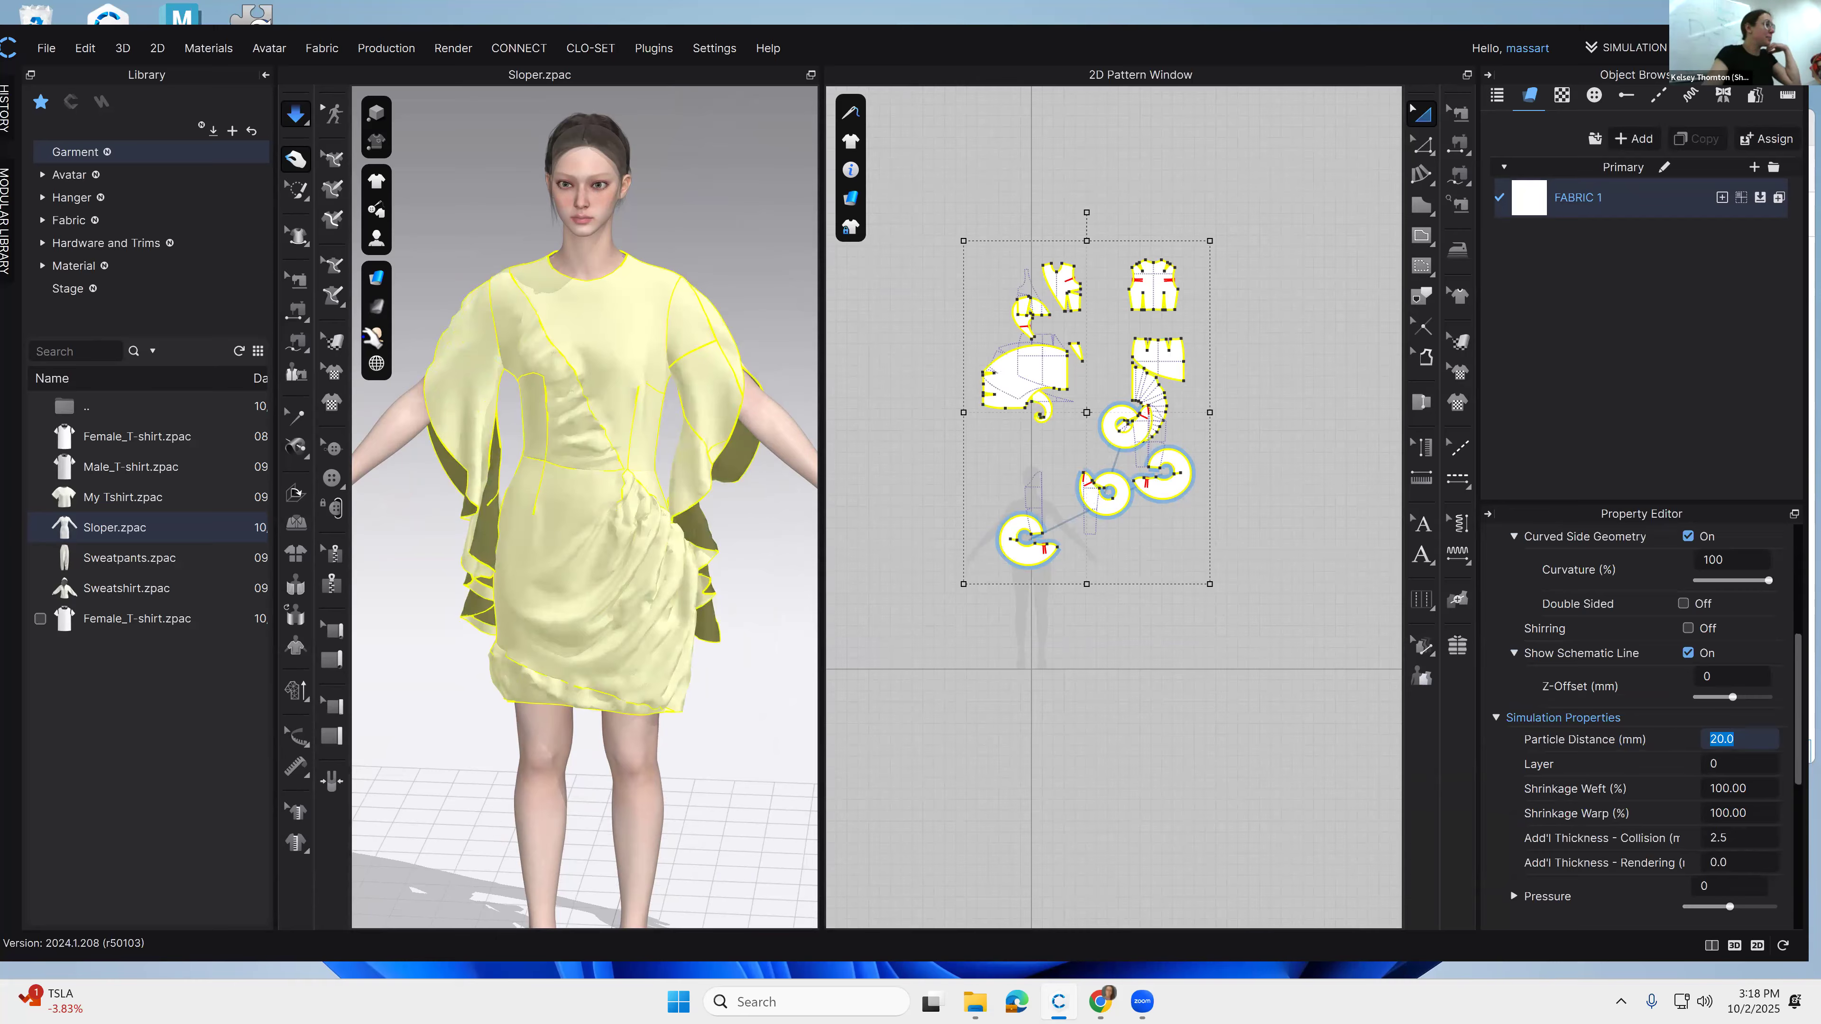
Step: Display the garment as a mesh in the 3D view and inspect the skirt up close from the side
{"action": "left_click", "coordinate": [377, 364]}
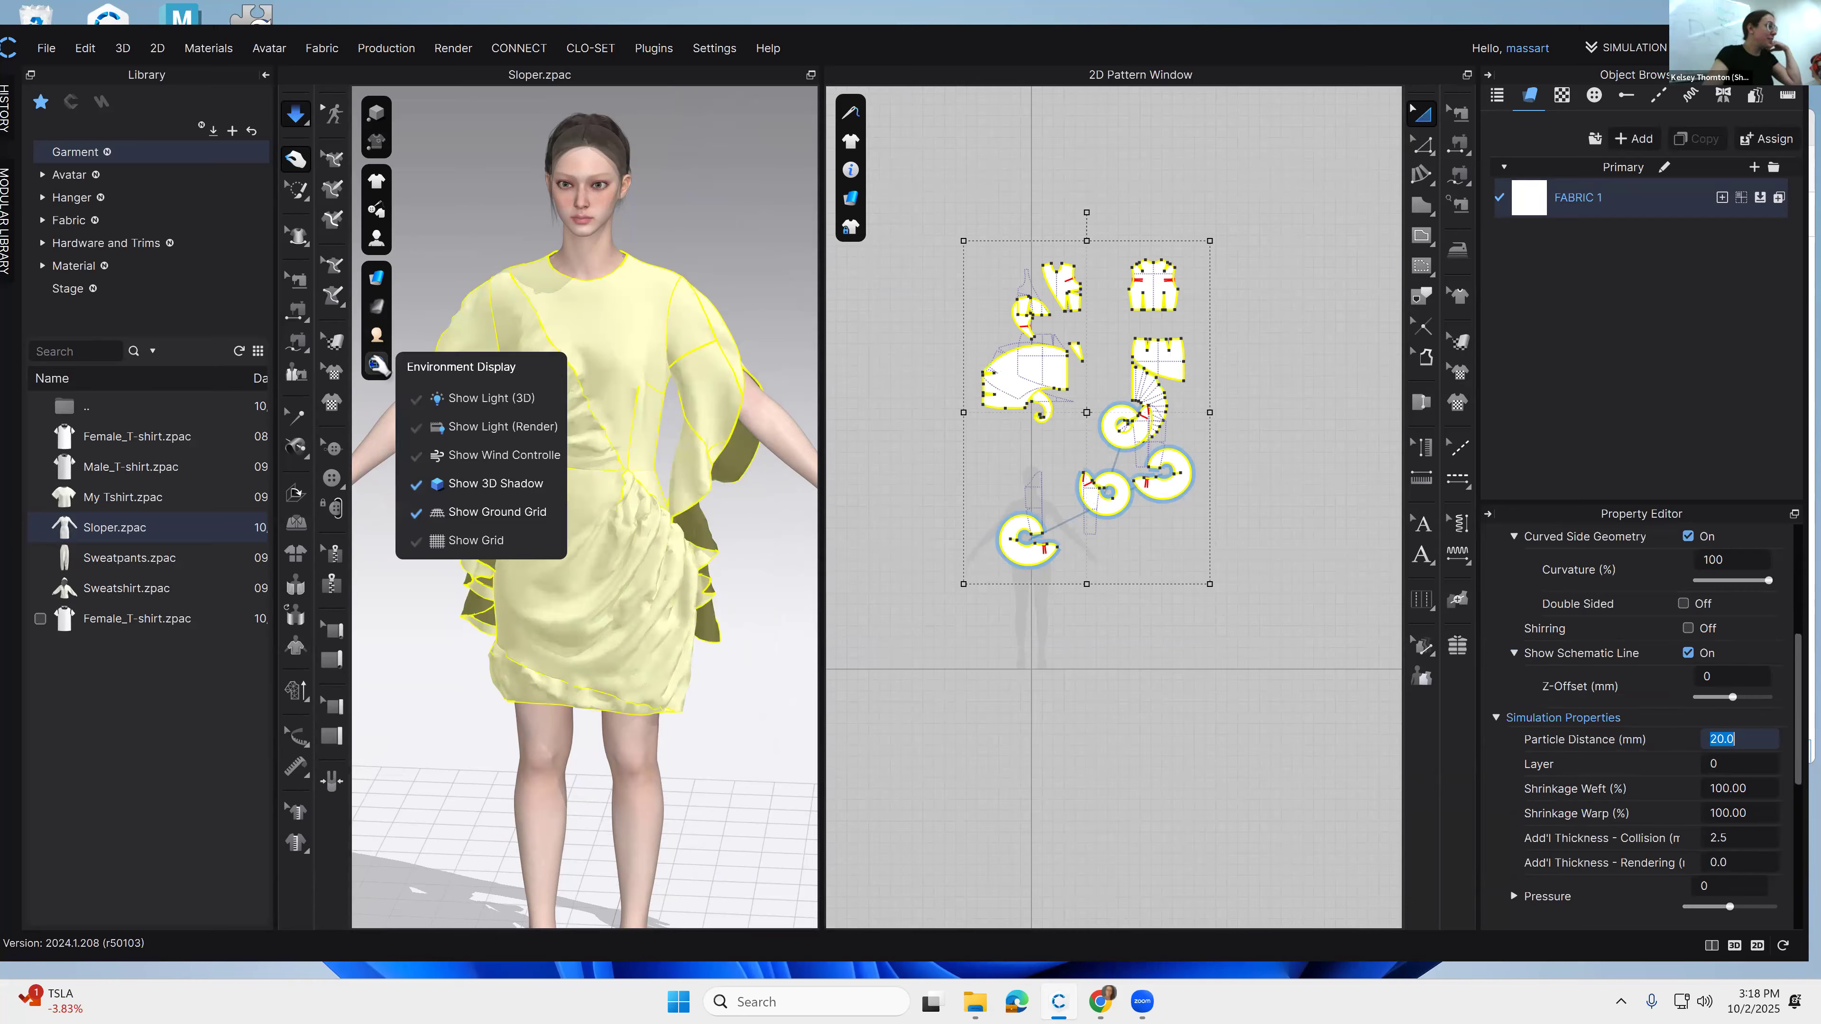
{"action": "mouse_move", "coordinate": [379, 280]}
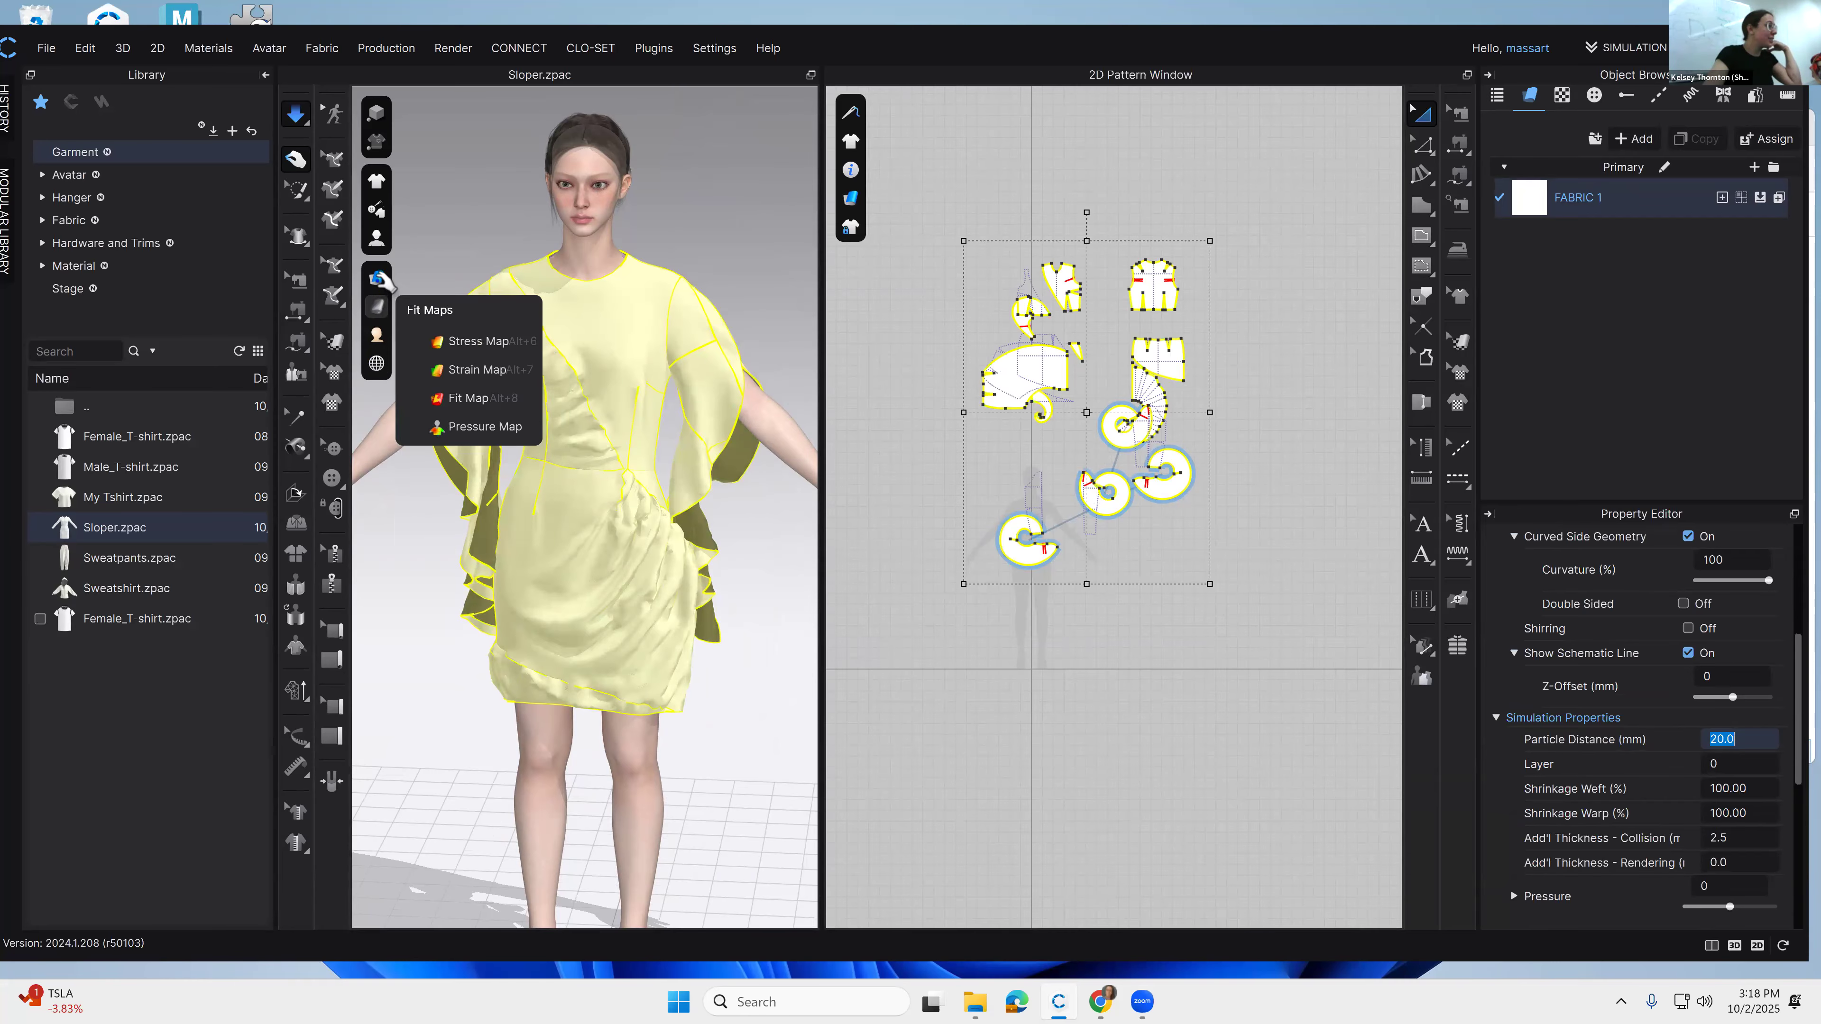
{"action": "left_click", "coordinate": [463, 426]}
{"action": "left_click", "coordinate": [760, 344]}
{"action": "scroll", "coordinate": [544, 545], "scroll_direction": "up", "scroll_amount": 5}
{"action": "right_click_drag", "start_coordinate": [459, 538], "coordinate": [615, 570]}
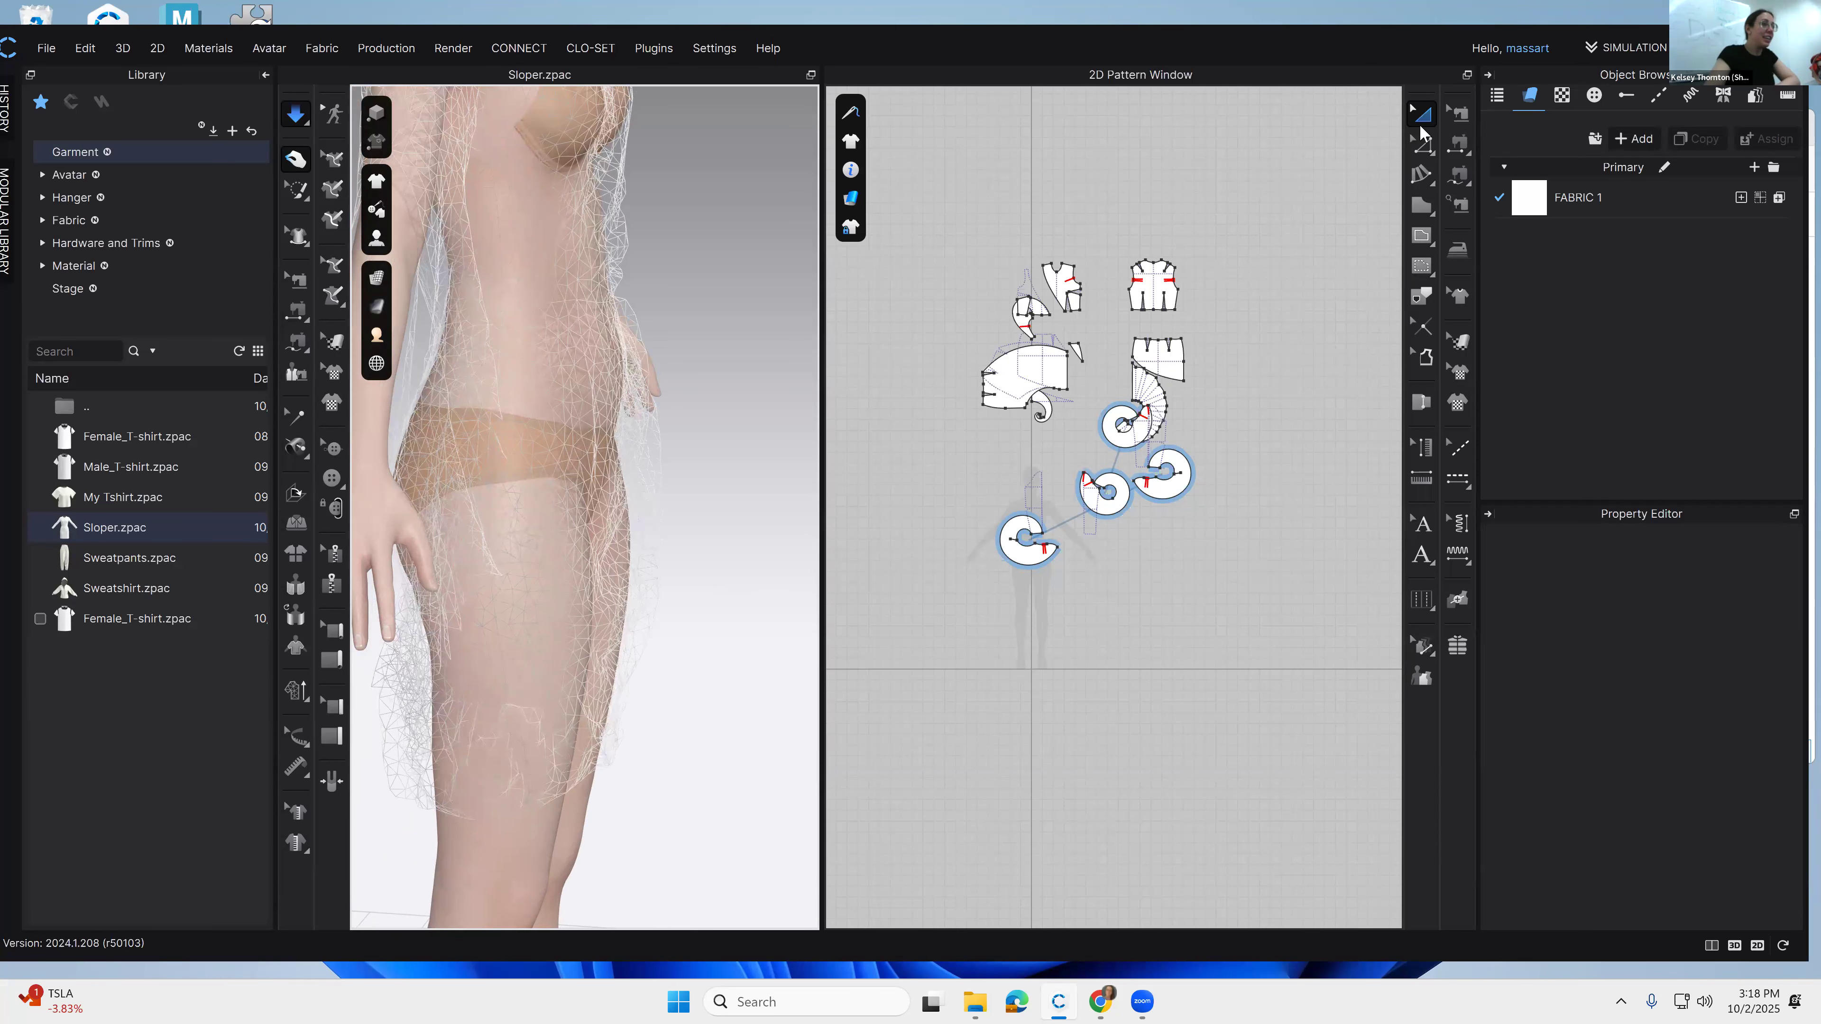
Step: Select all the garment's patterns and set their Particle Distance to 10 mm, leaving the simulation stopped
{"action": "left_click_drag", "start_coordinate": [929, 224], "coordinate": [1240, 693]}
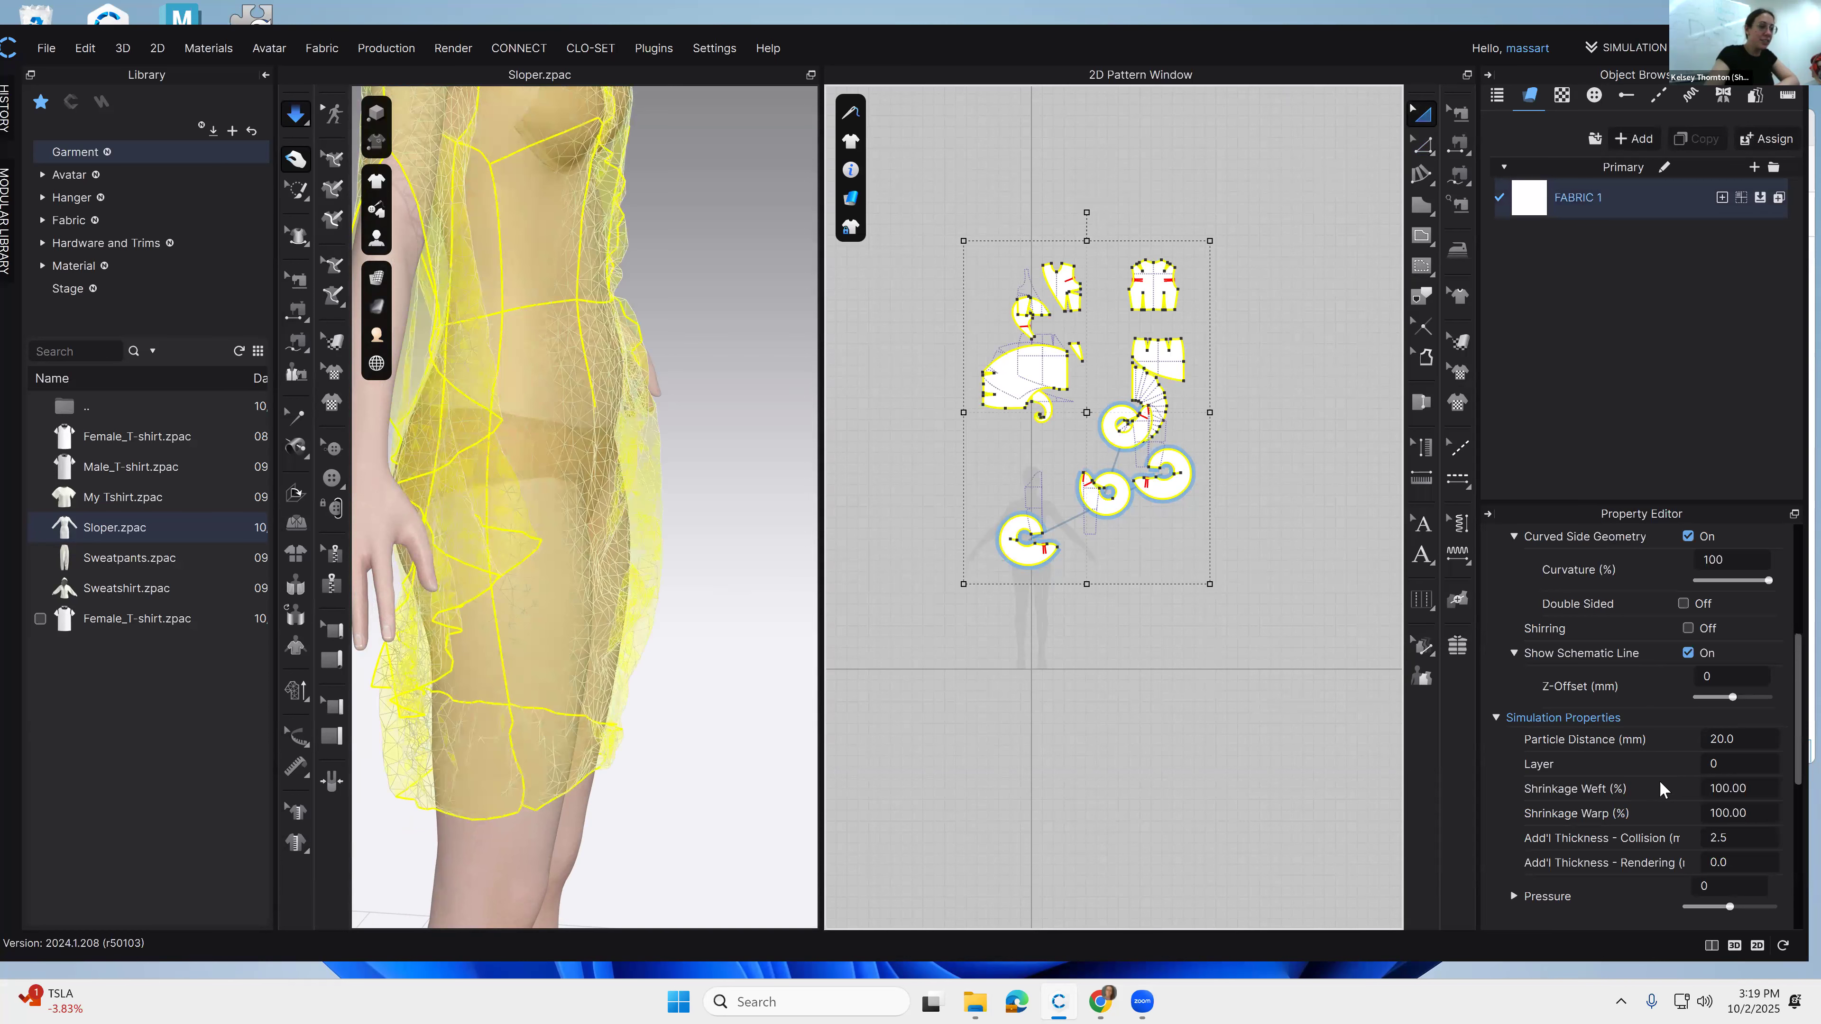
{"action": "scroll", "coordinate": [1648, 753], "scroll_direction": "down", "scroll_amount": 2}
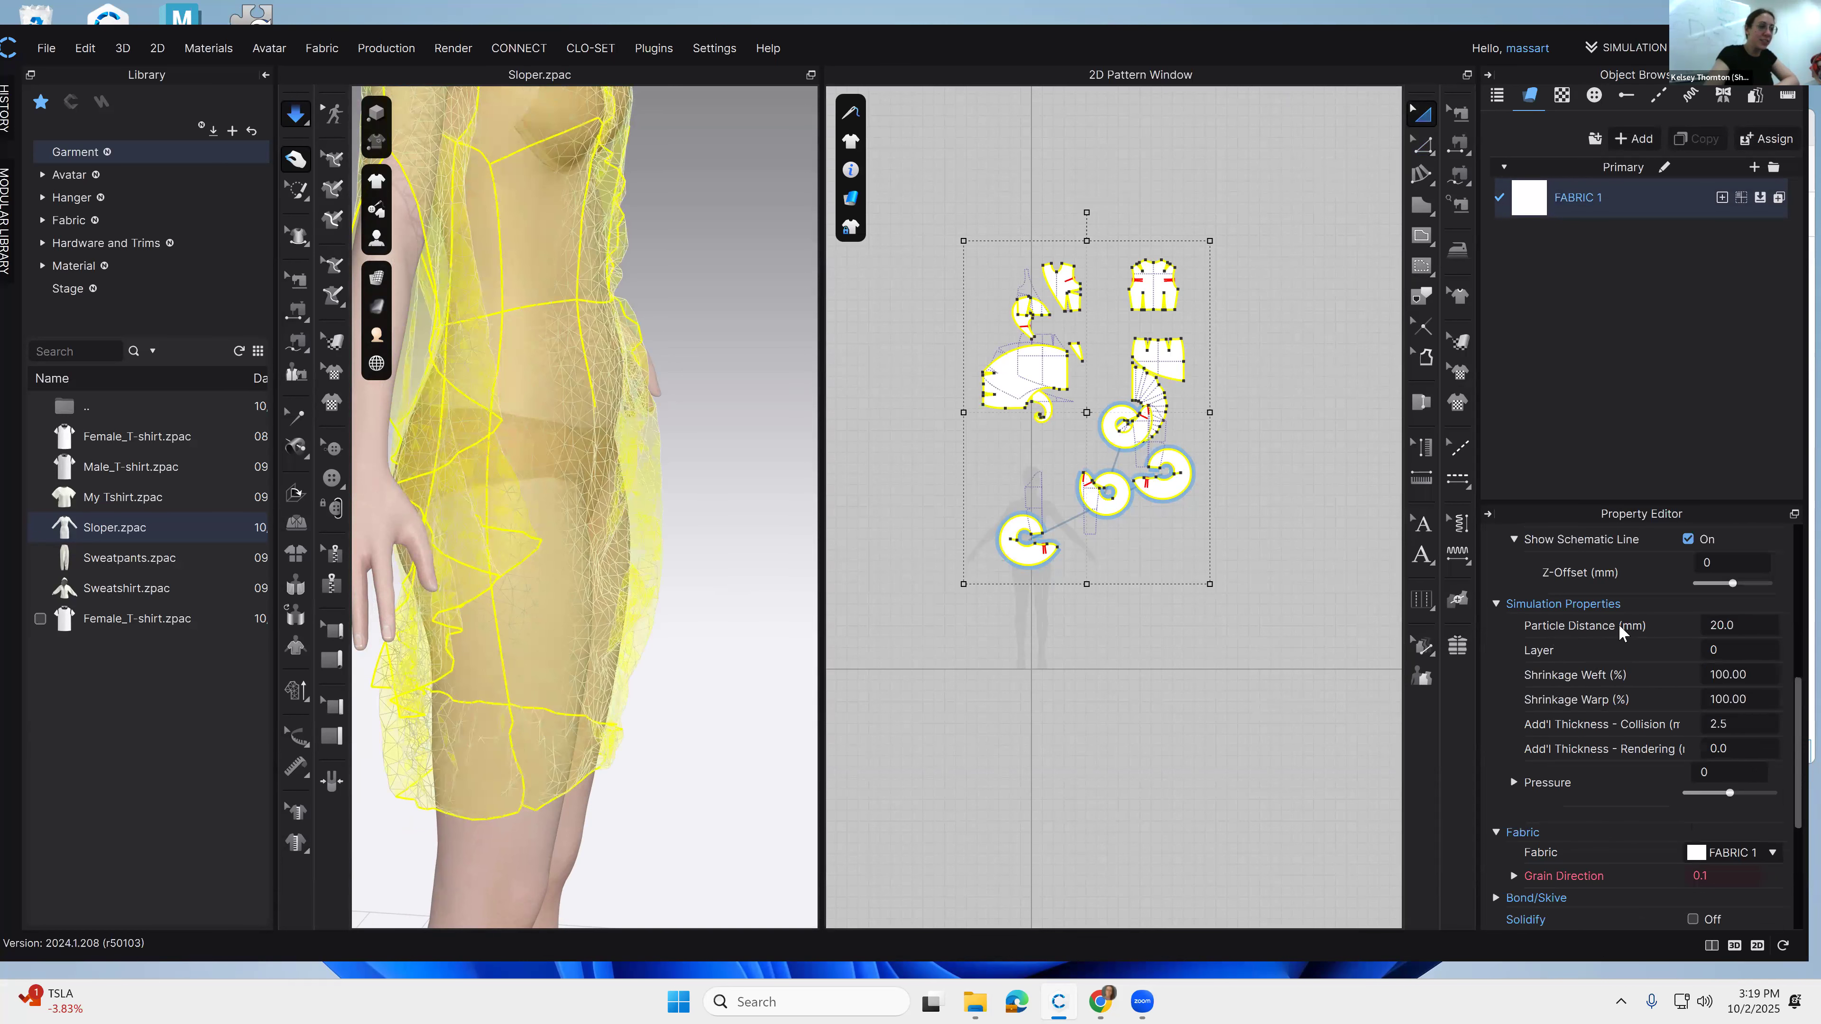
{"action": "left_click", "coordinate": [1746, 621]}
{"action": "double_click", "coordinate": [1721, 626]}
{"action": "left_click", "coordinate": [1721, 626]}
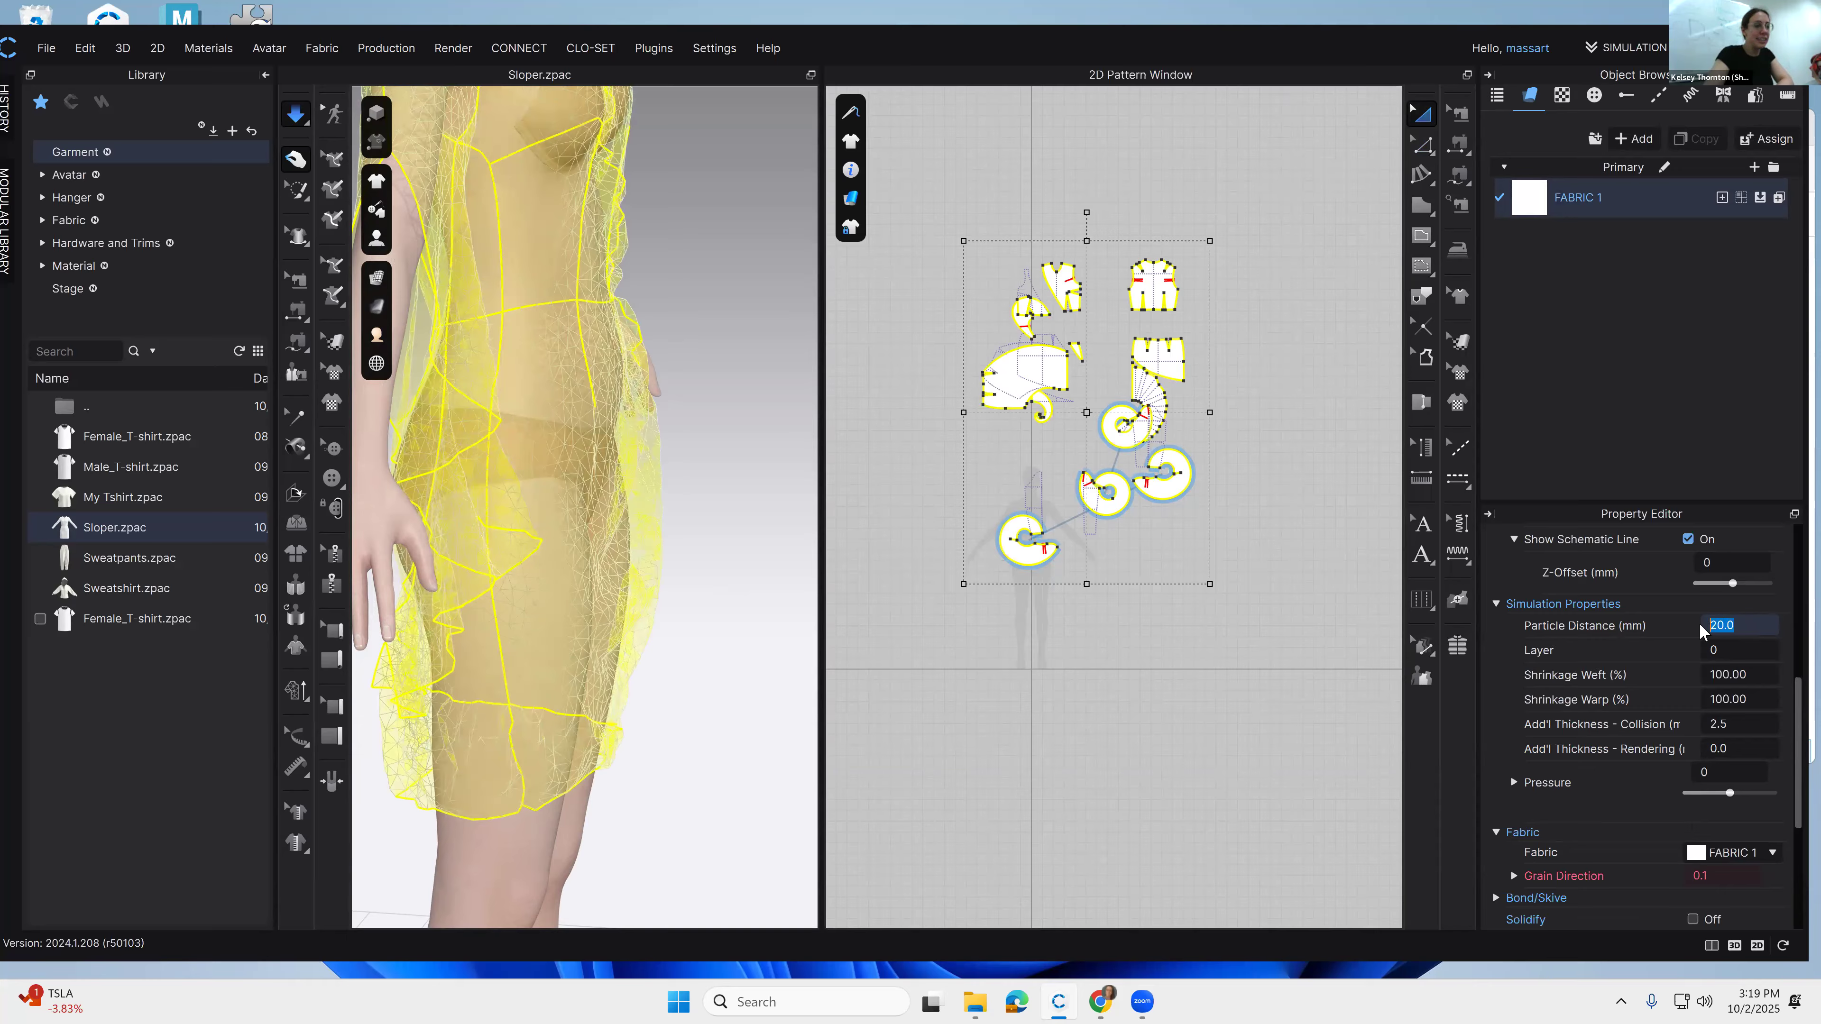
{"action": "type", "text": "10"}
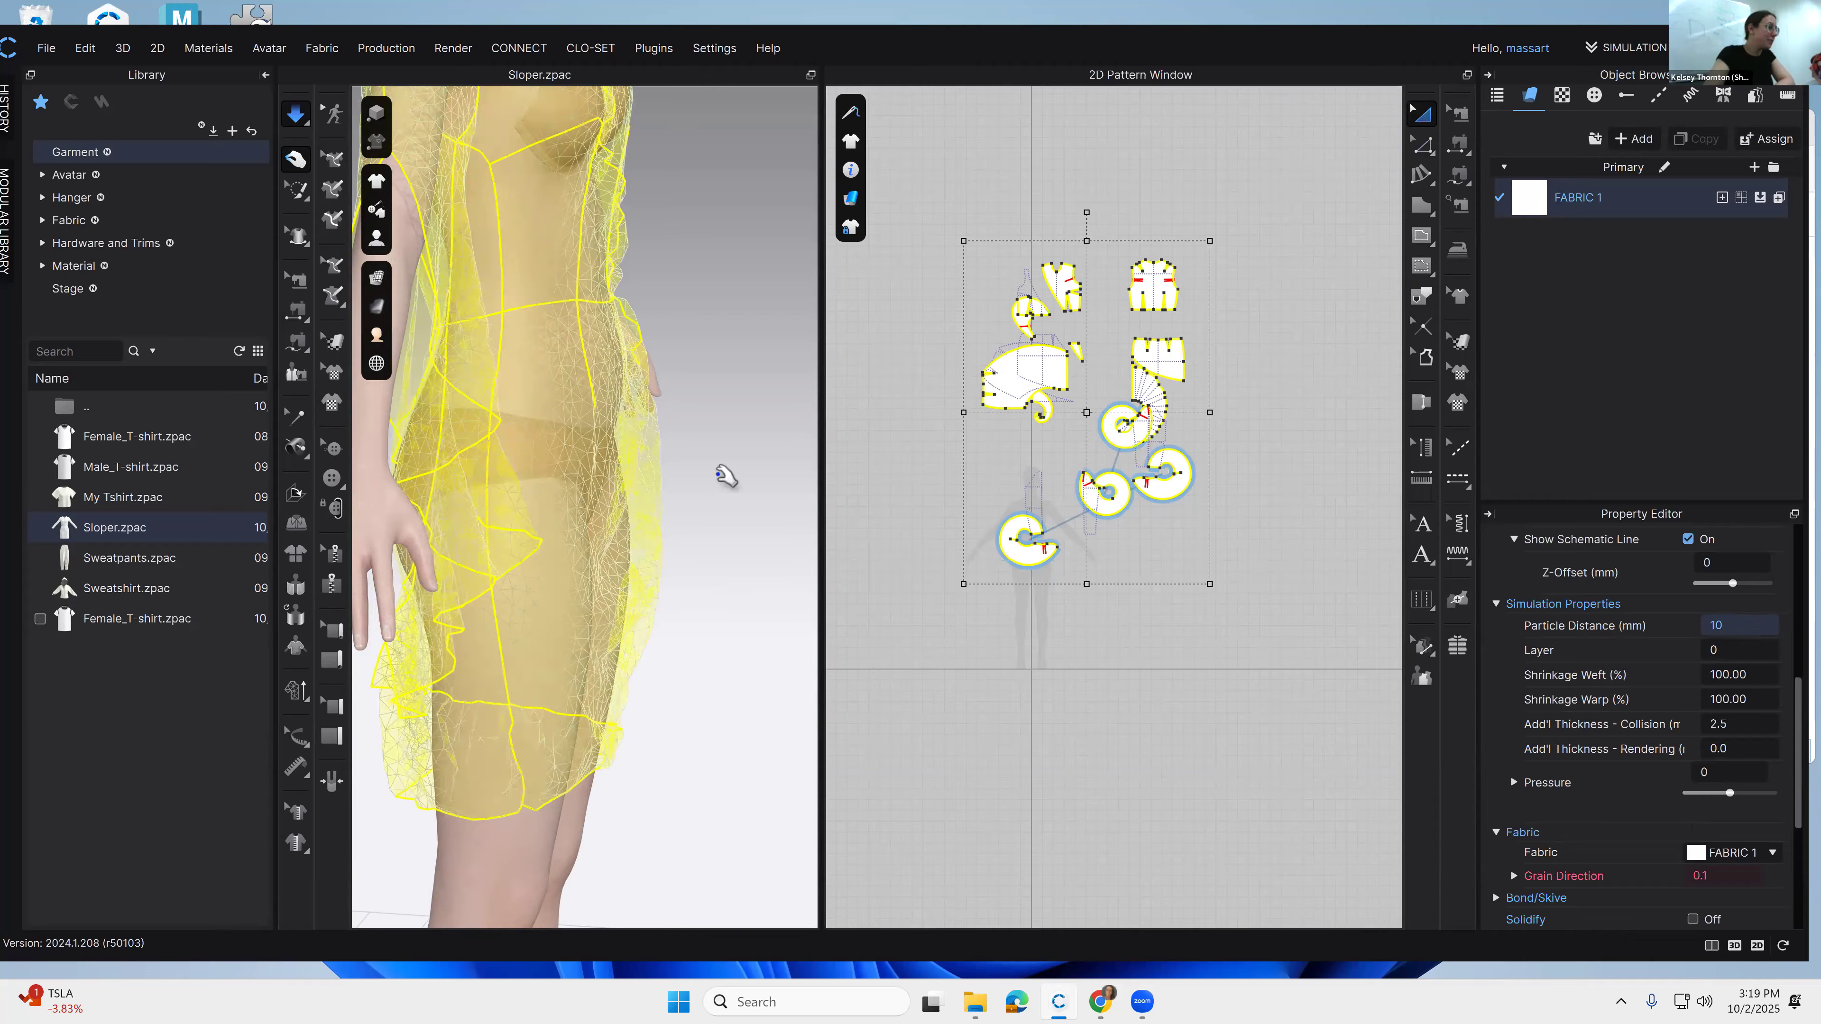
{"action": "middle_click_drag", "start_coordinate": [674, 391], "coordinate": [715, 389]}
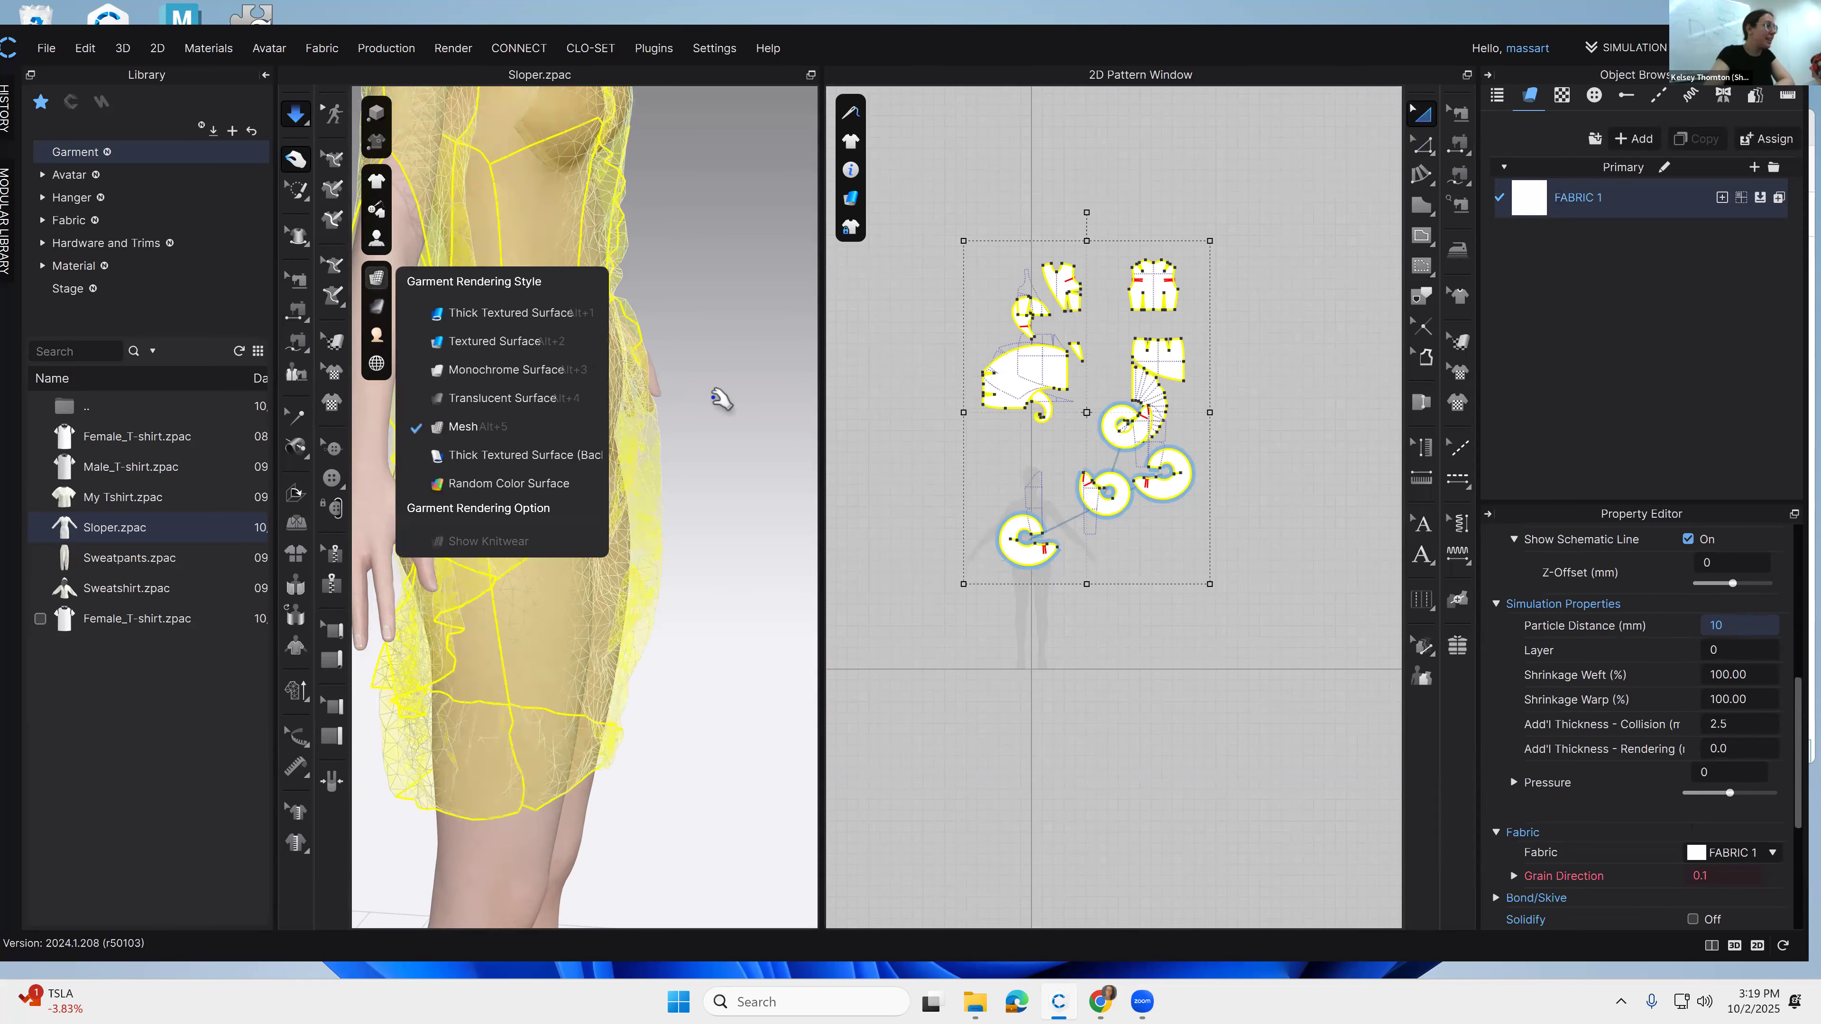
{"action": "left_click", "coordinate": [295, 115]}
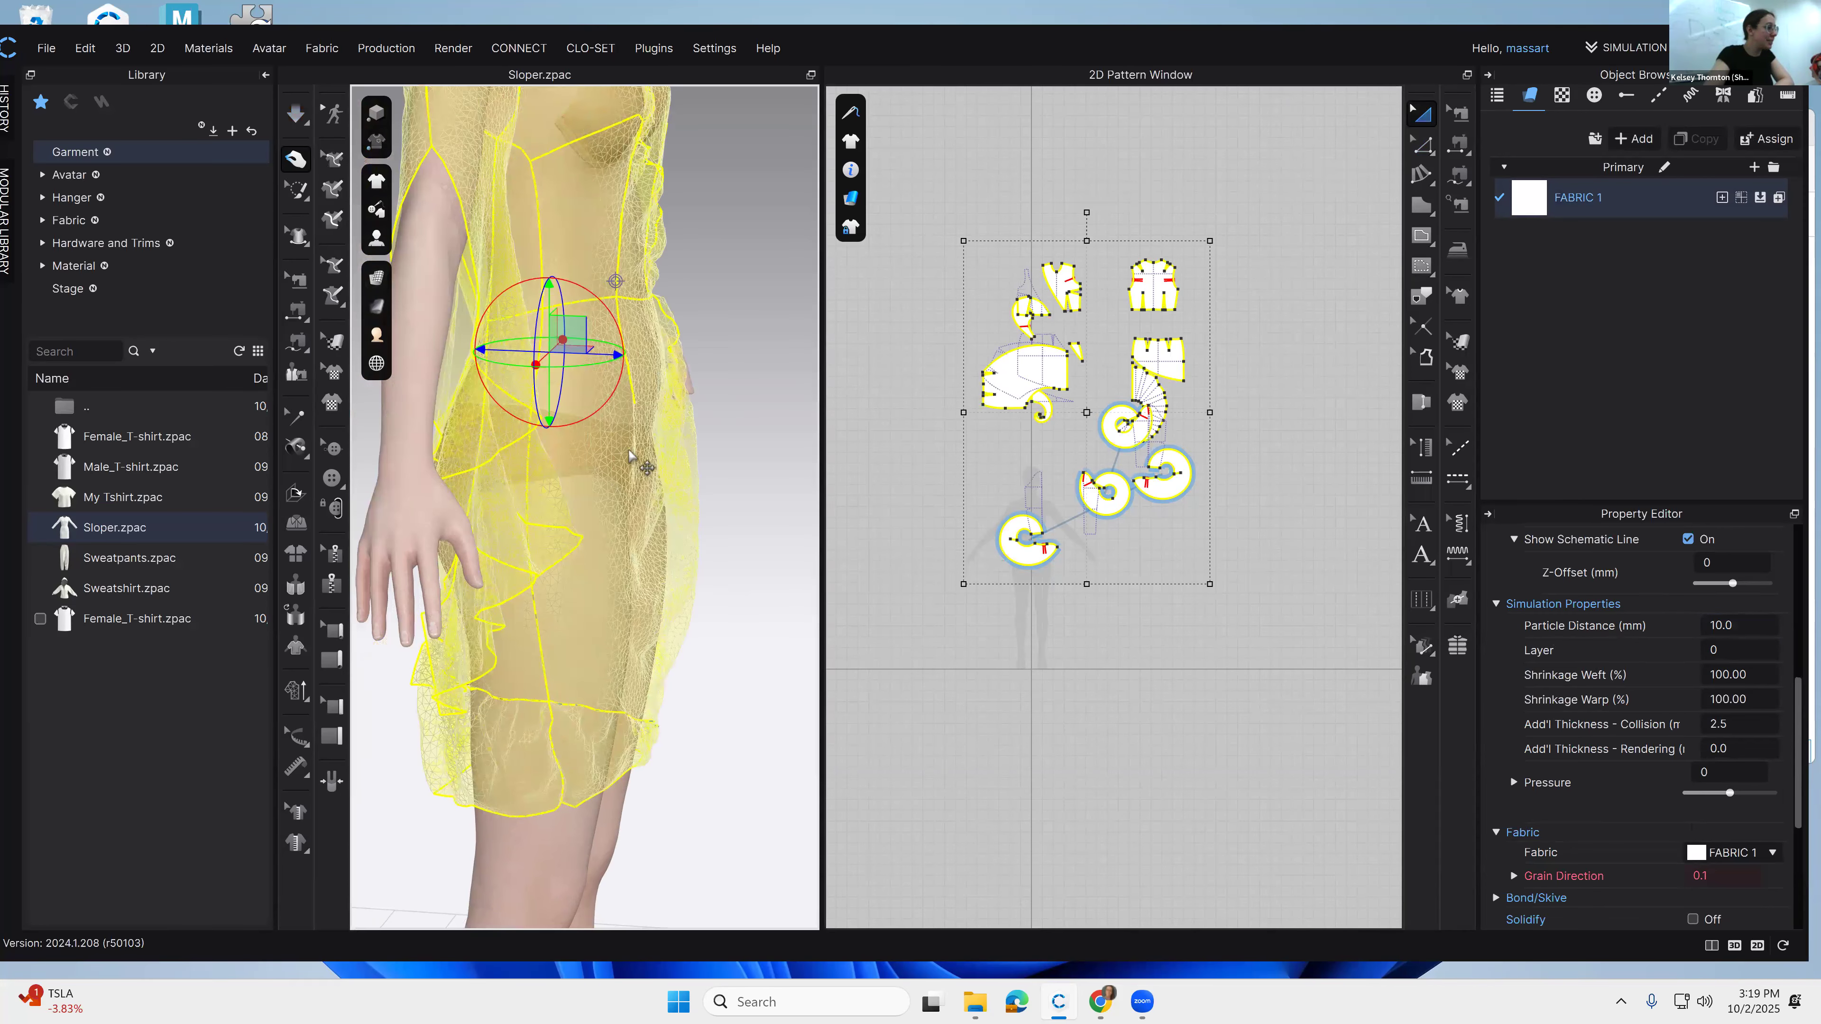
Step: Switch the garment from mesh back to a surface rendering style, restart the simulation and tug the fabric to settle it
{"action": "left_click", "coordinate": [436, 277]}
{"action": "right_click_drag", "start_coordinate": [610, 606], "coordinate": [502, 606]}
{"action": "left_click", "coordinate": [295, 114]}
{"action": "left_click_drag", "start_coordinate": [645, 419], "coordinate": [585, 464]}
{"action": "right_click_drag", "start_coordinate": [626, 570], "coordinate": [574, 511]}
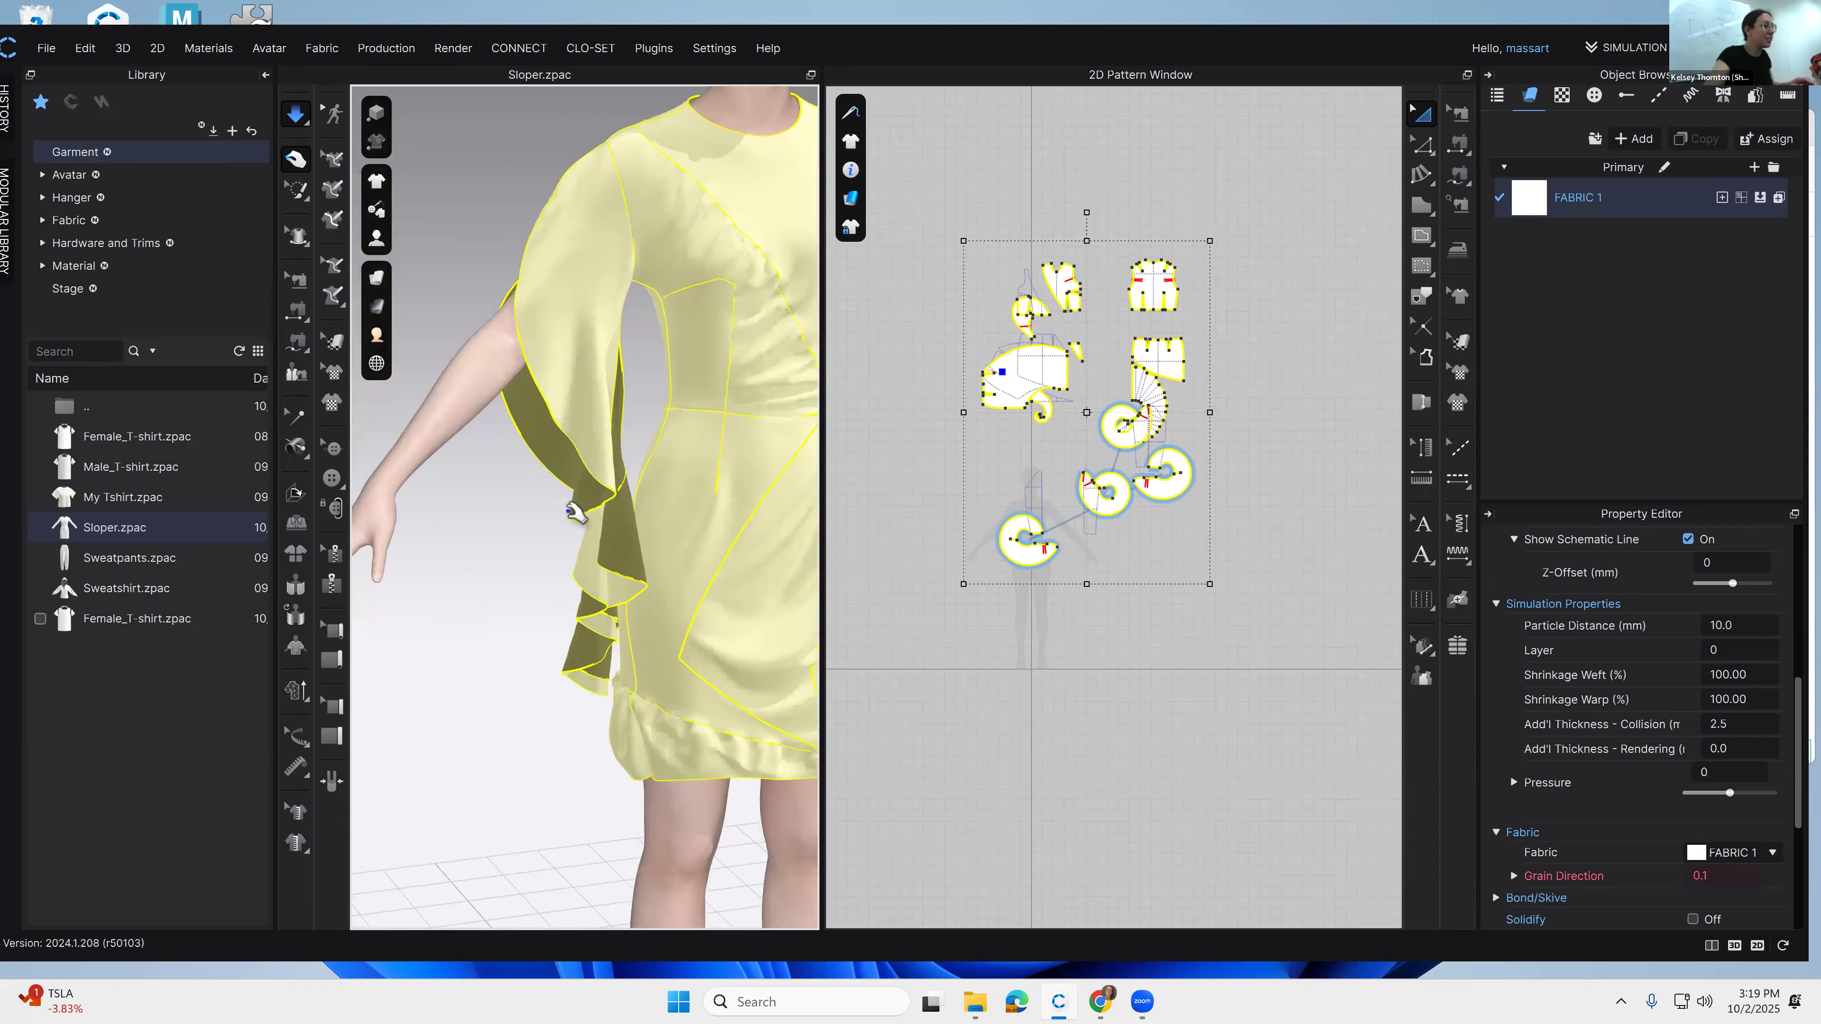
{"action": "middle_click_drag", "start_coordinate": [576, 512], "coordinate": [619, 519]}
Step: Pull the circular sleeve pieces upward on both of the avatar's arms while the simulation runs
{"action": "left_click", "coordinate": [1459, 145]}
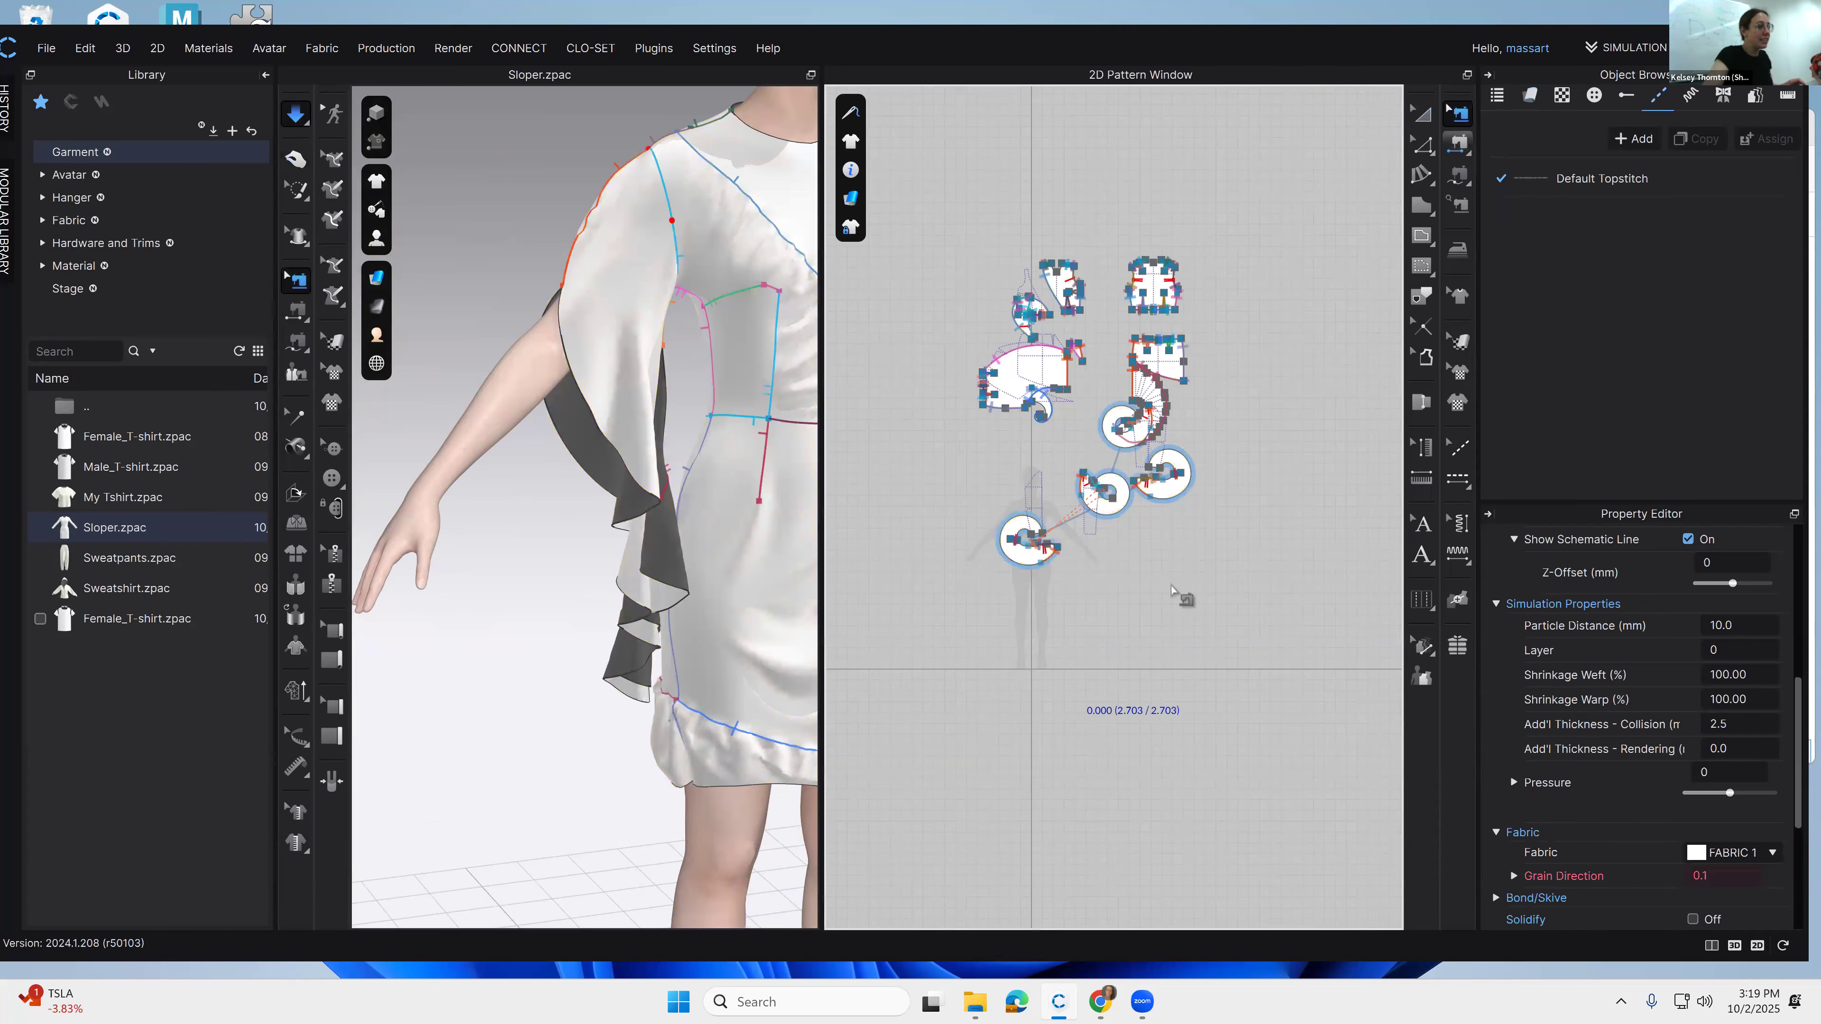
{"action": "middle_click_drag", "start_coordinate": [1150, 548], "coordinate": [1001, 702]}
{"action": "scroll", "coordinate": [1142, 530], "scroll_direction": "up", "scroll_amount": 5}
{"action": "left_click", "coordinate": [295, 158]}
{"action": "left_click_drag", "start_coordinate": [574, 316], "coordinate": [521, 211]}
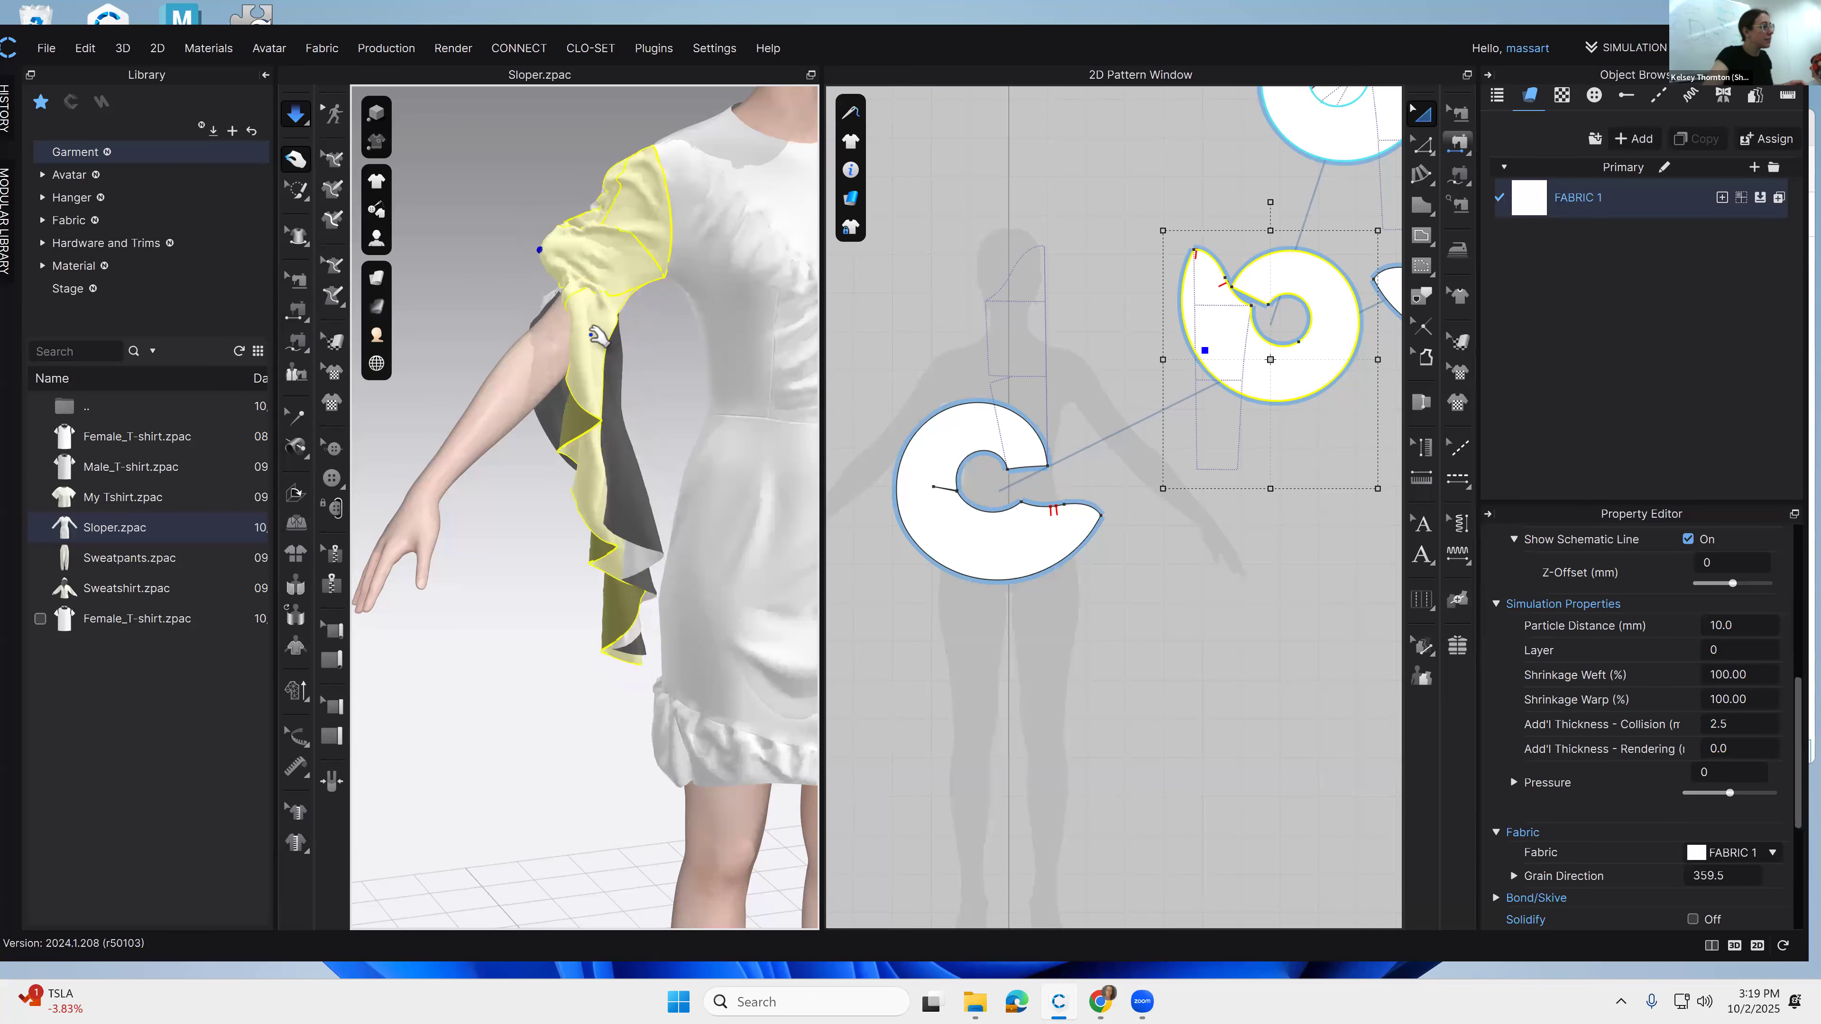
{"action": "right_click_drag", "start_coordinate": [592, 403], "coordinate": [795, 403]}
{"action": "left_click", "coordinate": [795, 400]}
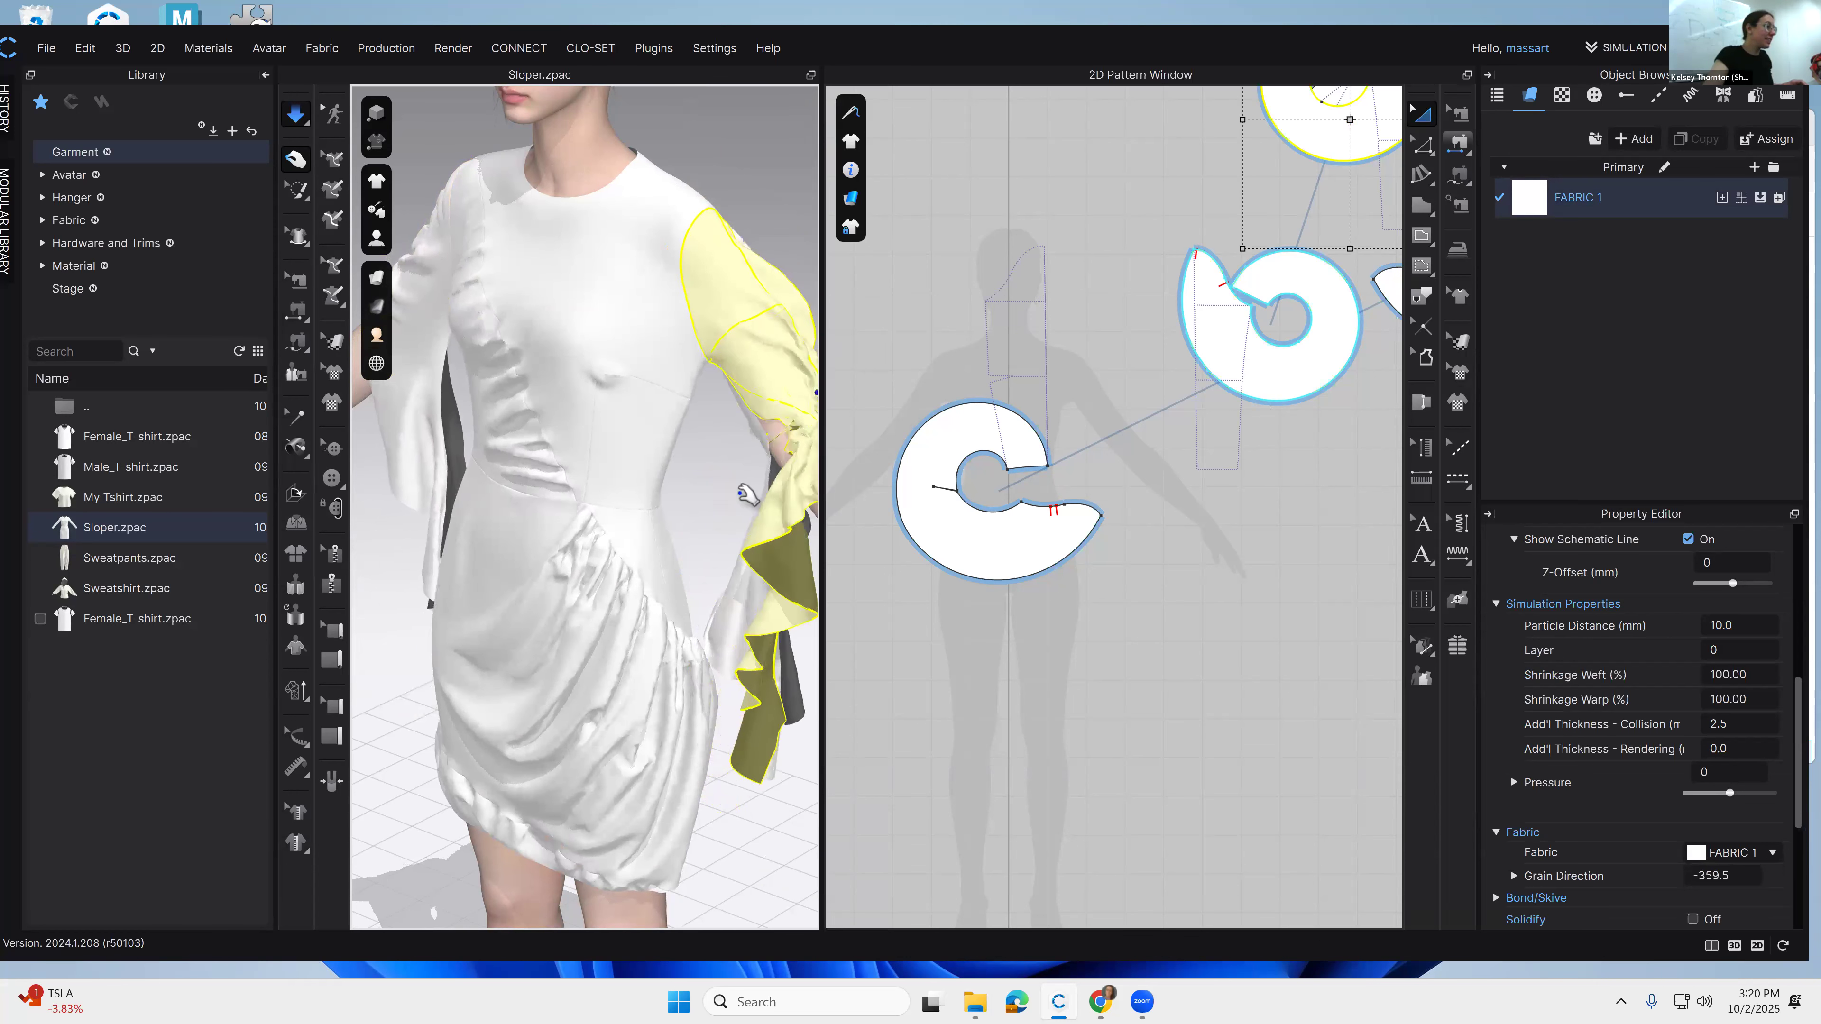
{"action": "right_click_drag", "start_coordinate": [745, 495], "coordinate": [634, 441]}
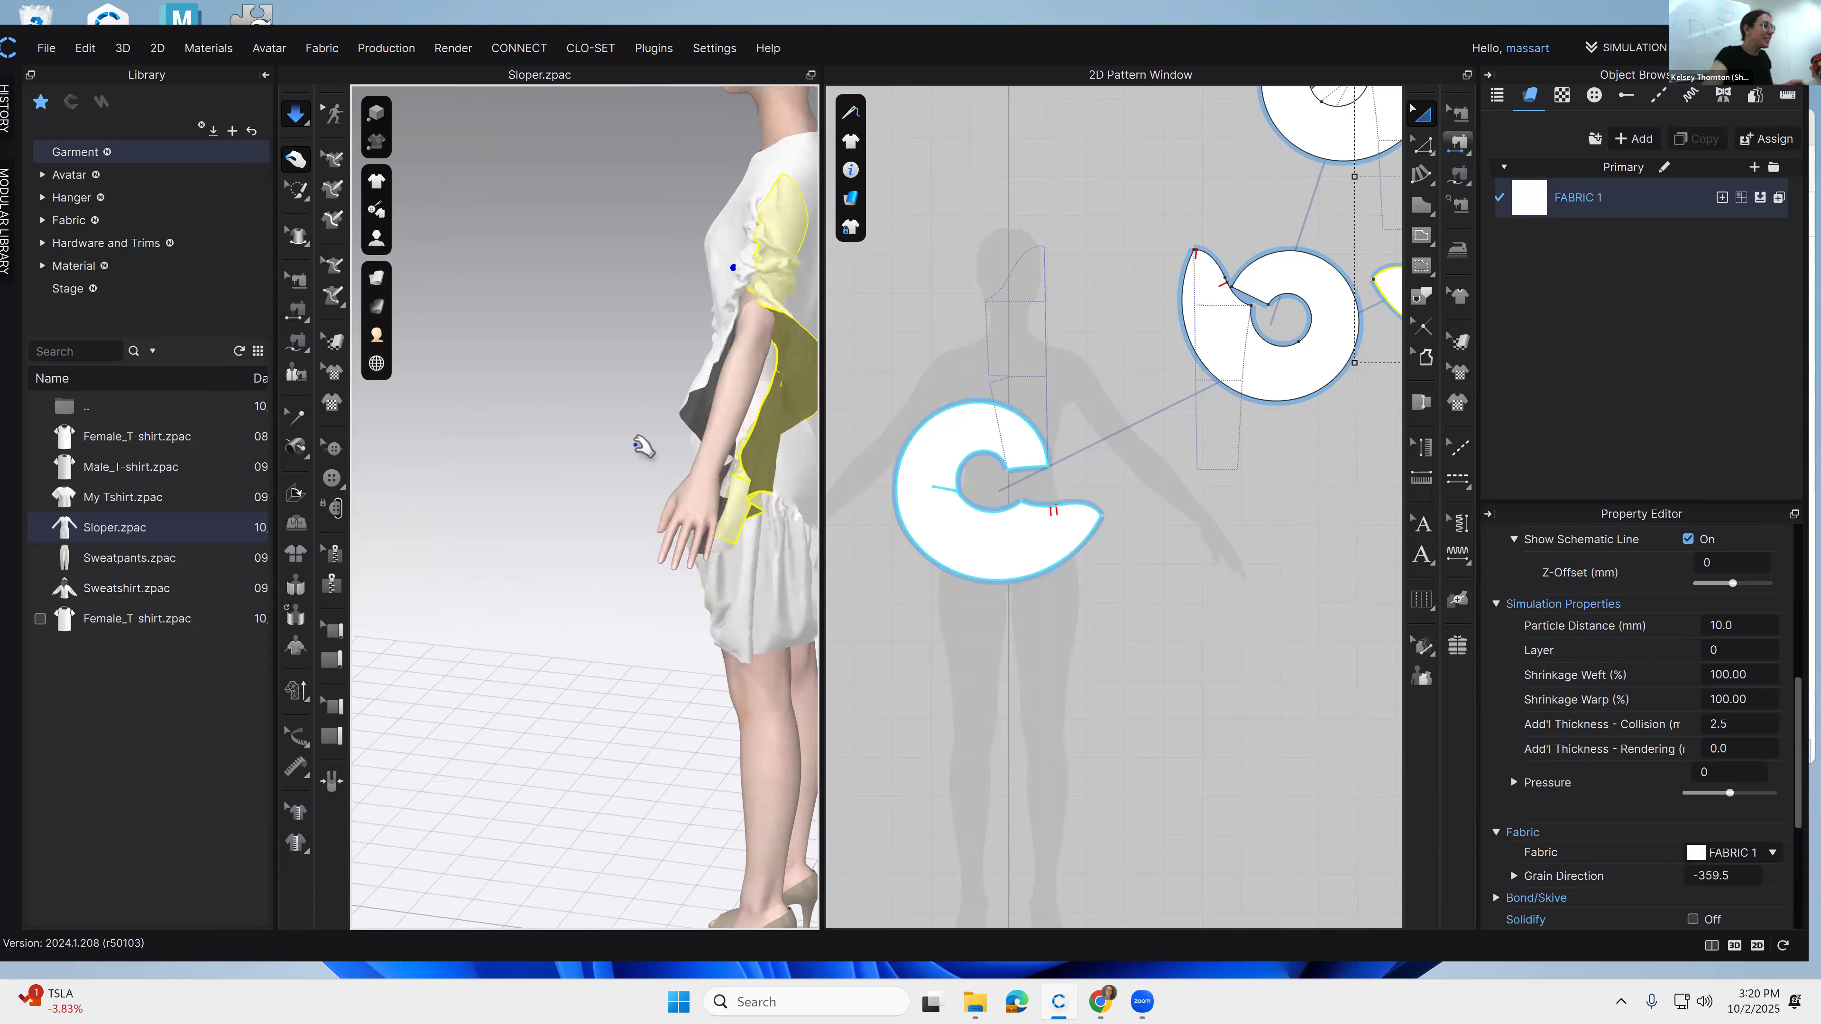
{"action": "right_click_drag", "start_coordinate": [783, 479], "coordinate": [667, 414]}
{"action": "middle_click_drag", "start_coordinate": [578, 453], "coordinate": [755, 467]}
{"action": "left_click_drag", "start_coordinate": [644, 317], "coordinate": [588, 259]}
Step: Extend the first sleeve's outer and inner seams by moving their end points further along the curved edges, and resimulate
{"action": "key", "text": "space"}
{"action": "left_click", "coordinate": [1459, 113]}
{"action": "right_click_drag", "start_coordinate": [494, 367], "coordinate": [542, 370]}
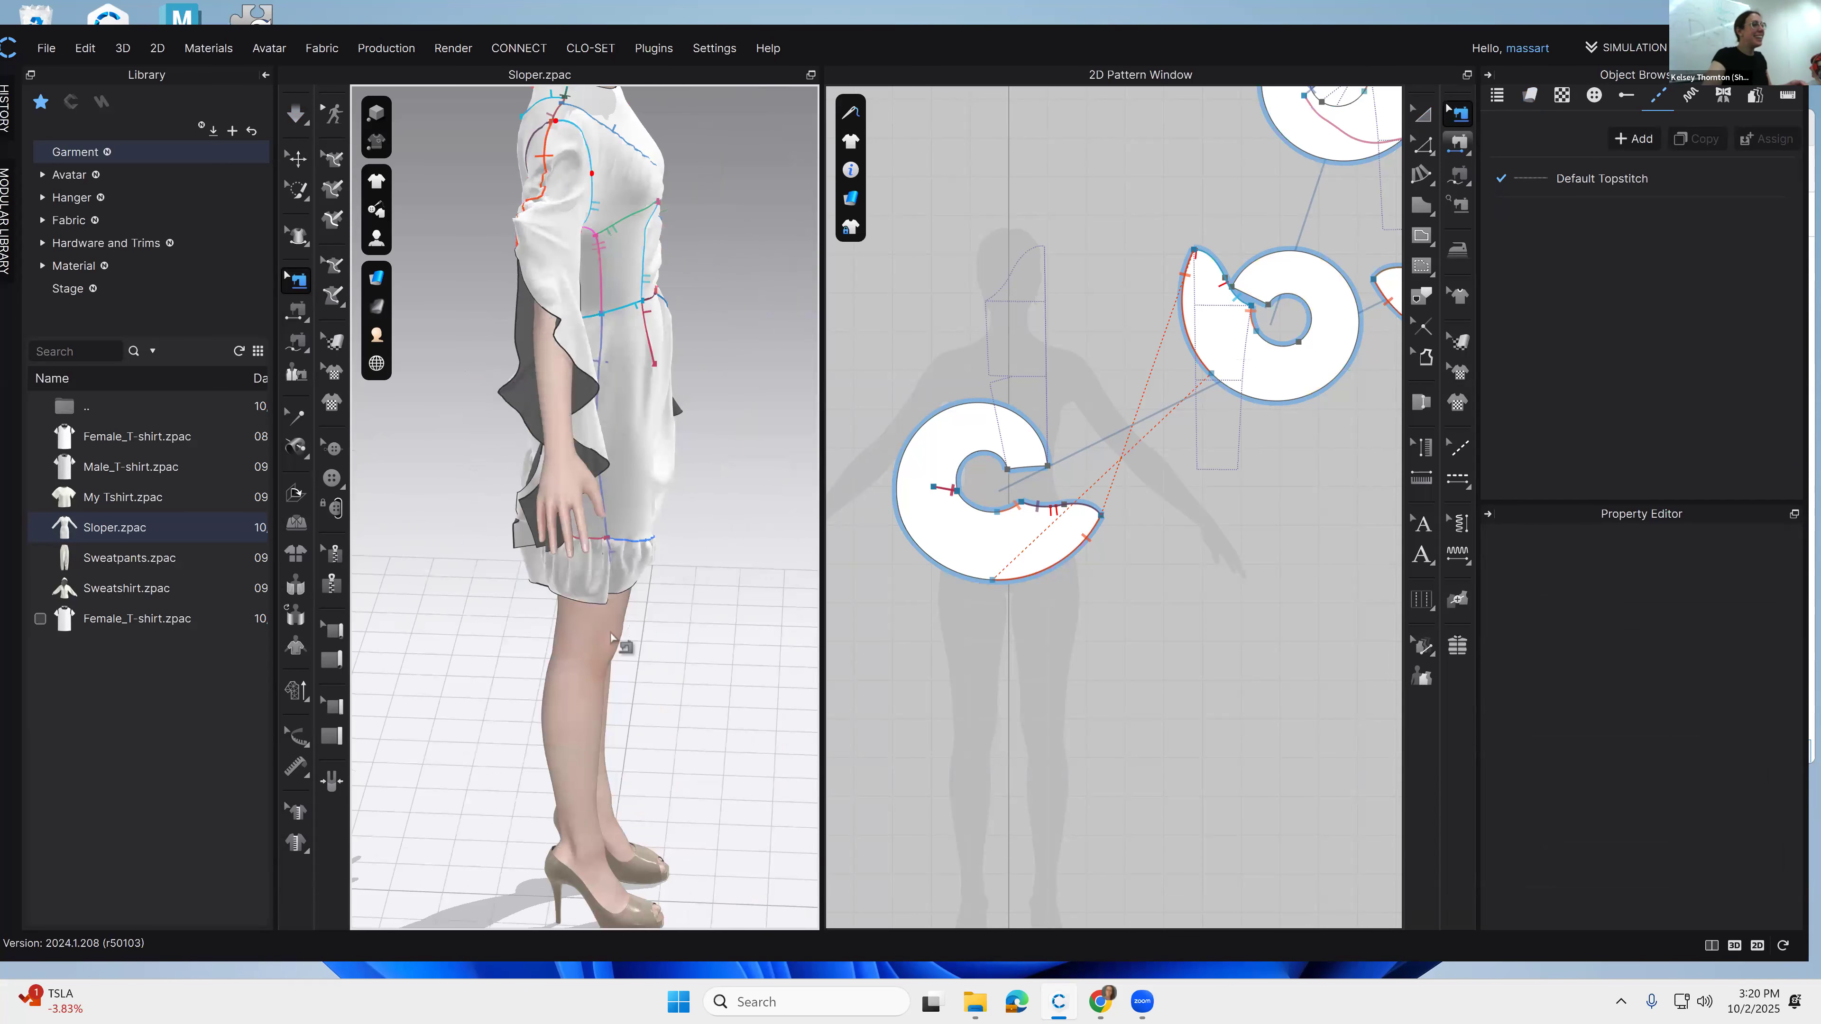
{"action": "middle_click_drag", "start_coordinate": [542, 369], "coordinate": [545, 370]}
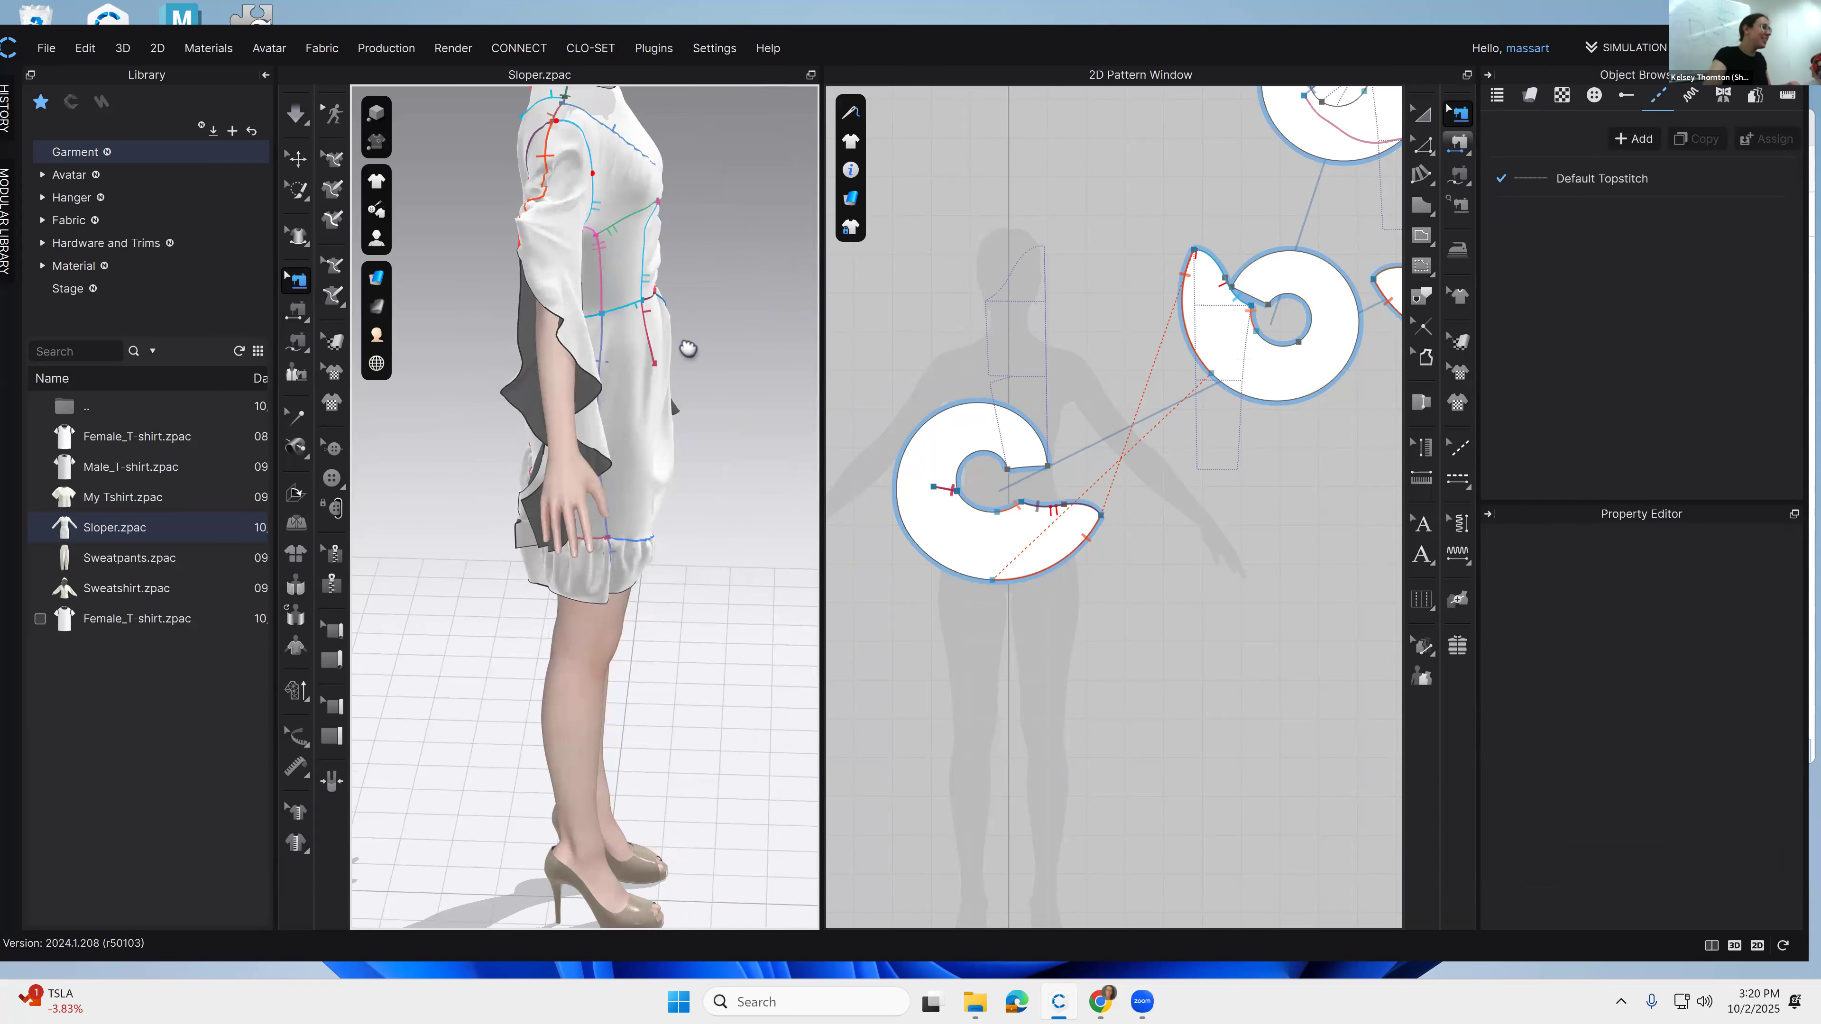
{"action": "right_click_drag", "start_coordinate": [658, 330], "coordinate": [724, 336]}
{"action": "left_click_drag", "start_coordinate": [993, 579], "coordinate": [926, 554]}
{"action": "left_click_drag", "start_coordinate": [1212, 374], "coordinate": [1275, 401]}
{"action": "left_click_drag", "start_coordinate": [1256, 330], "coordinate": [1284, 346]}
{"action": "left_click_drag", "start_coordinate": [996, 518], "coordinate": [963, 501]}
{"action": "left_click", "coordinate": [295, 113]}
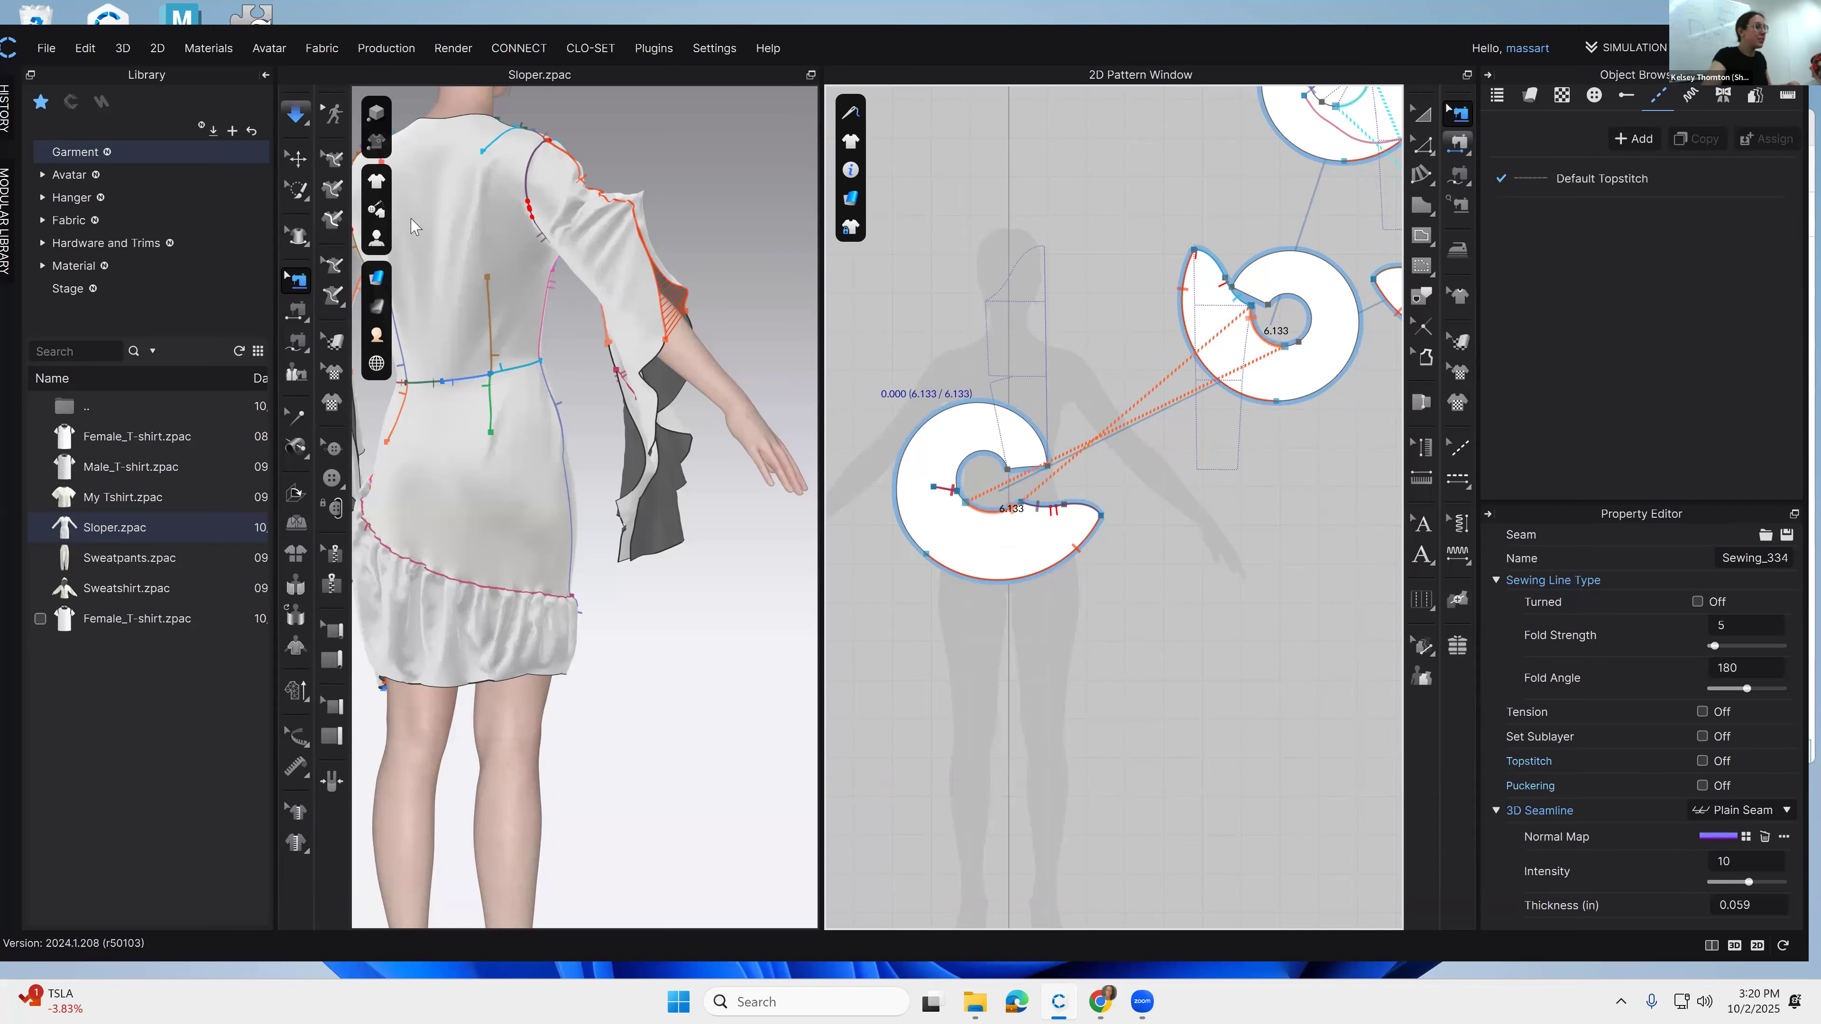
Step: Pull the sleeve up the avatar's arm during simulation and check the drape from the side and front
{"action": "left_click", "coordinate": [296, 159]}
{"action": "left_click", "coordinate": [649, 534]}
{"action": "right_click_drag", "start_coordinate": [675, 439], "coordinate": [606, 341]}
{"action": "left_click_drag", "start_coordinate": [512, 268], "coordinate": [523, 176]}
{"action": "right_click", "coordinate": [522, 175]}
{"action": "left_click", "coordinate": [549, 238]}
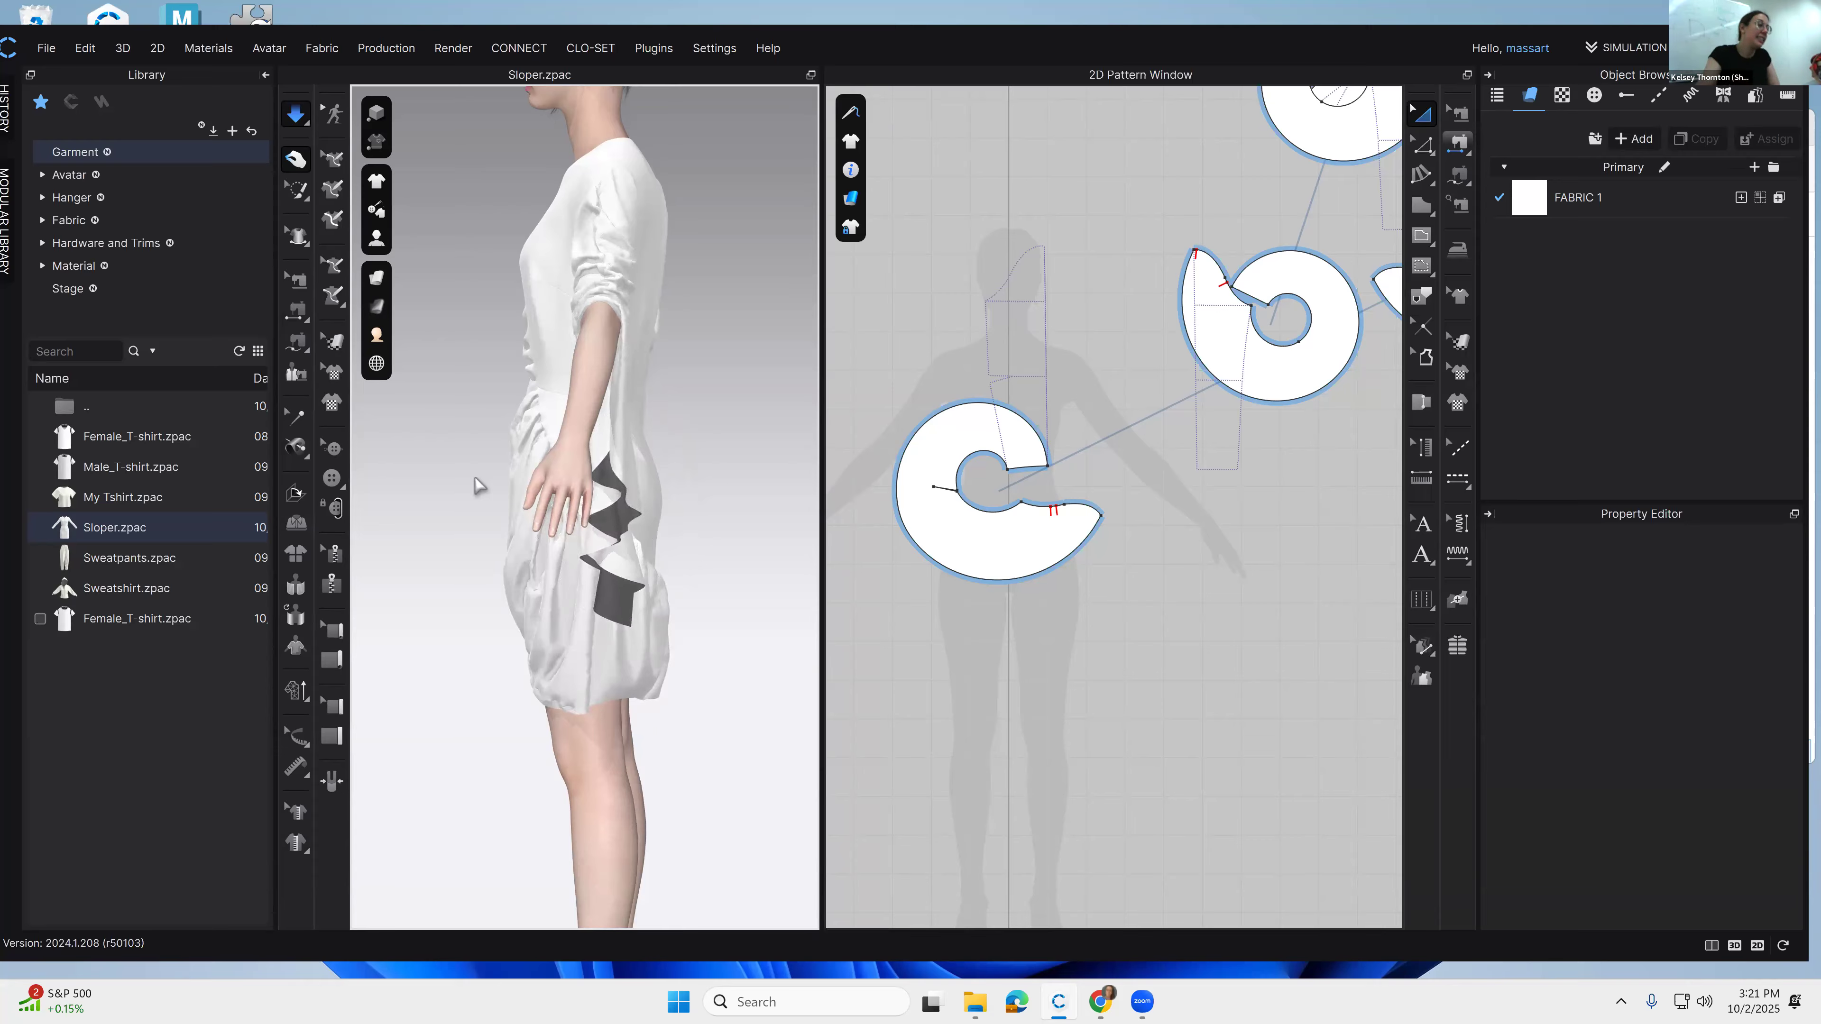
{"action": "right_click_drag", "start_coordinate": [662, 379], "coordinate": [795, 394]}
Step: Extend the sewing between the circular sleeve pieces' outer edges further around their curves and fine-tune both end points
{"action": "left_click", "coordinate": [1422, 172]}
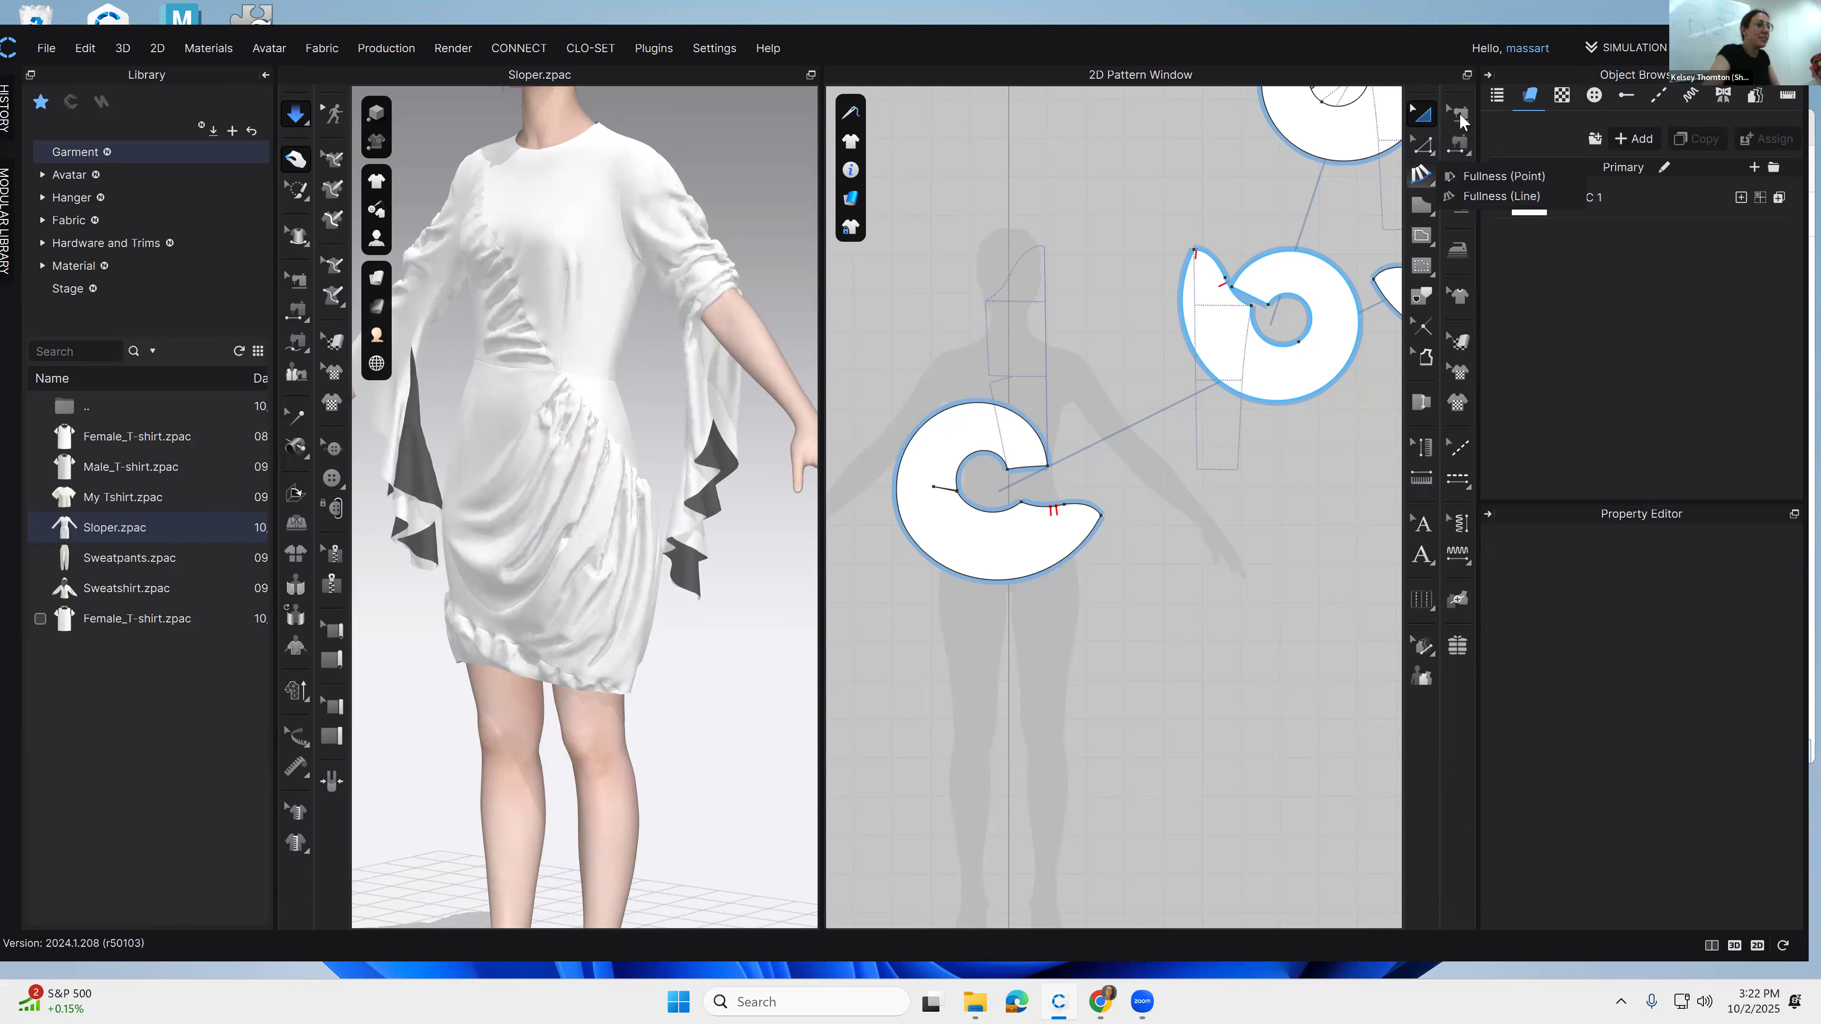
{"action": "left_click", "coordinate": [1459, 115]}
{"action": "left_click_drag", "start_coordinate": [920, 543], "coordinate": [893, 497]}
{"action": "middle_click_drag", "start_coordinate": [611, 461], "coordinate": [676, 464]}
{"action": "left_click_drag", "start_coordinate": [1296, 406], "coordinate": [1330, 388]}
{"action": "scroll", "coordinate": [609, 459], "scroll_direction": "down", "scroll_amount": 3}
{"action": "right_click_drag", "start_coordinate": [610, 459], "coordinate": [616, 530]}
{"action": "left_click_drag", "start_coordinate": [899, 506], "coordinate": [902, 519]}
{"action": "left_click_drag", "start_coordinate": [1329, 386], "coordinate": [1319, 392]}
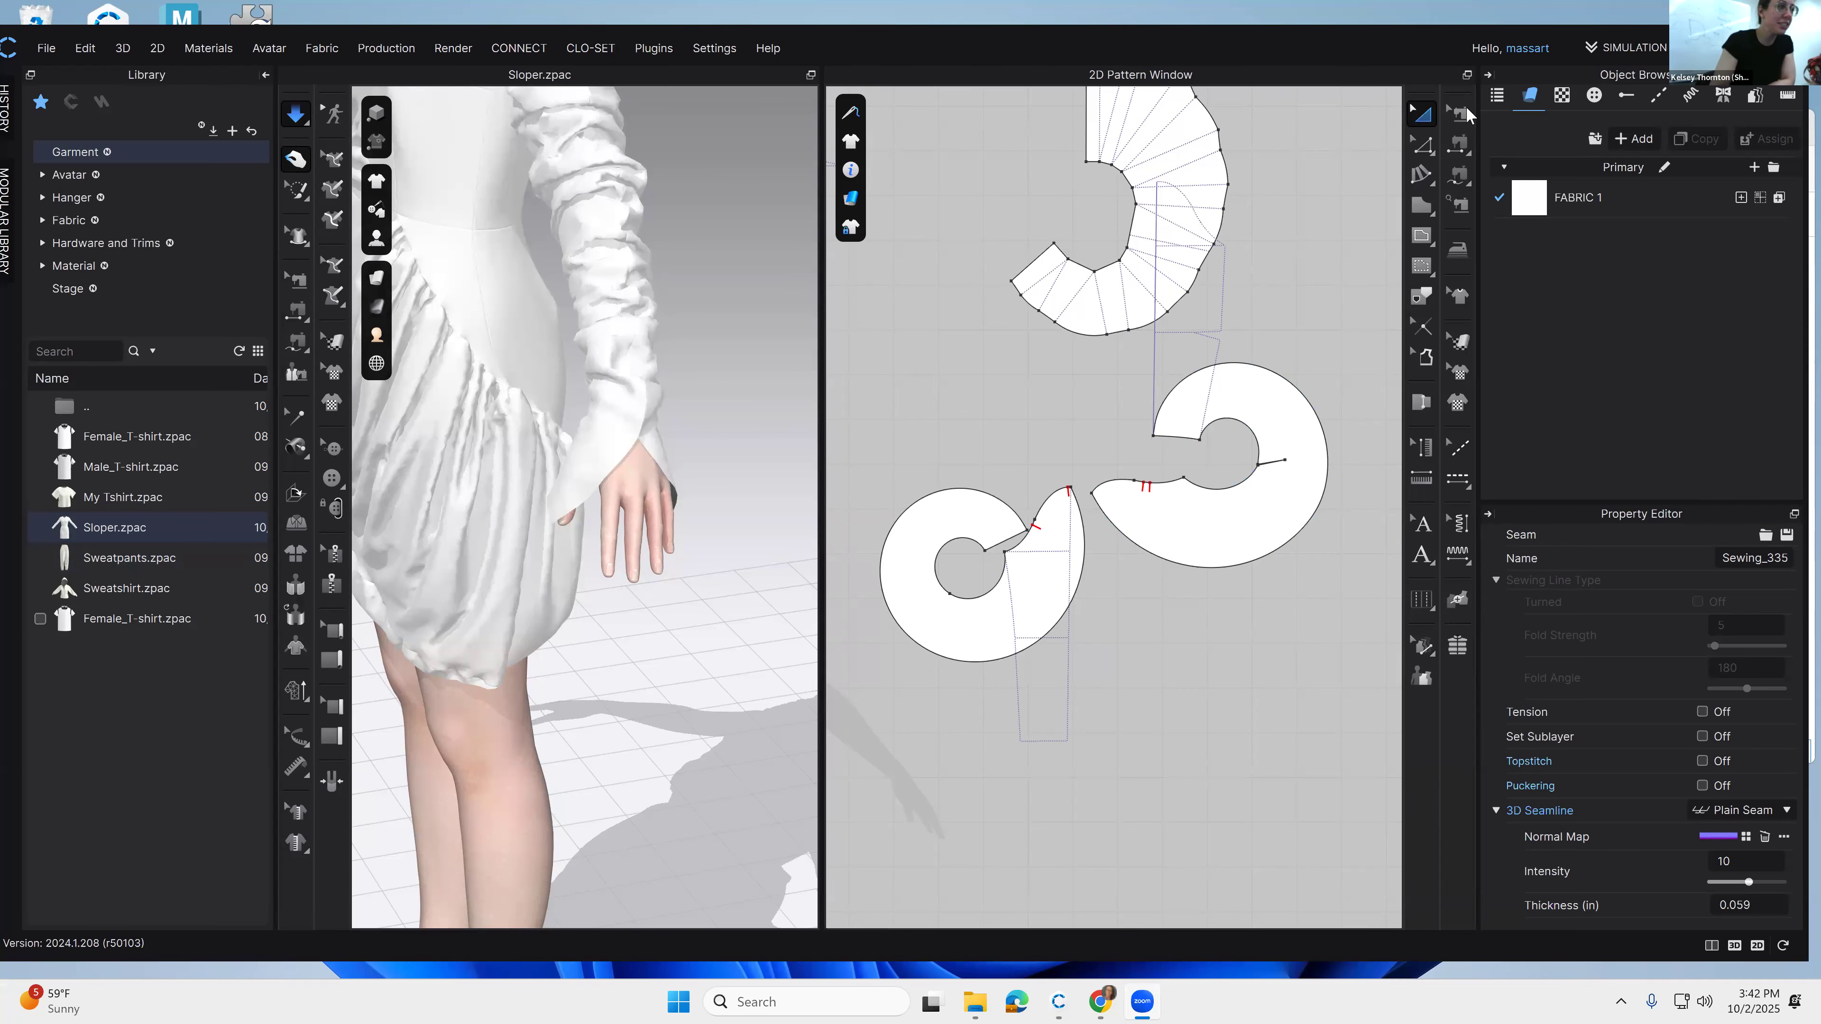
Step: Extend the other sleeve's outer-edge sewing near the wrist, matching both sides at 49.288 in, and simulate it
{"action": "left_click_drag", "start_coordinate": [1181, 396], "coordinate": [1164, 407]}
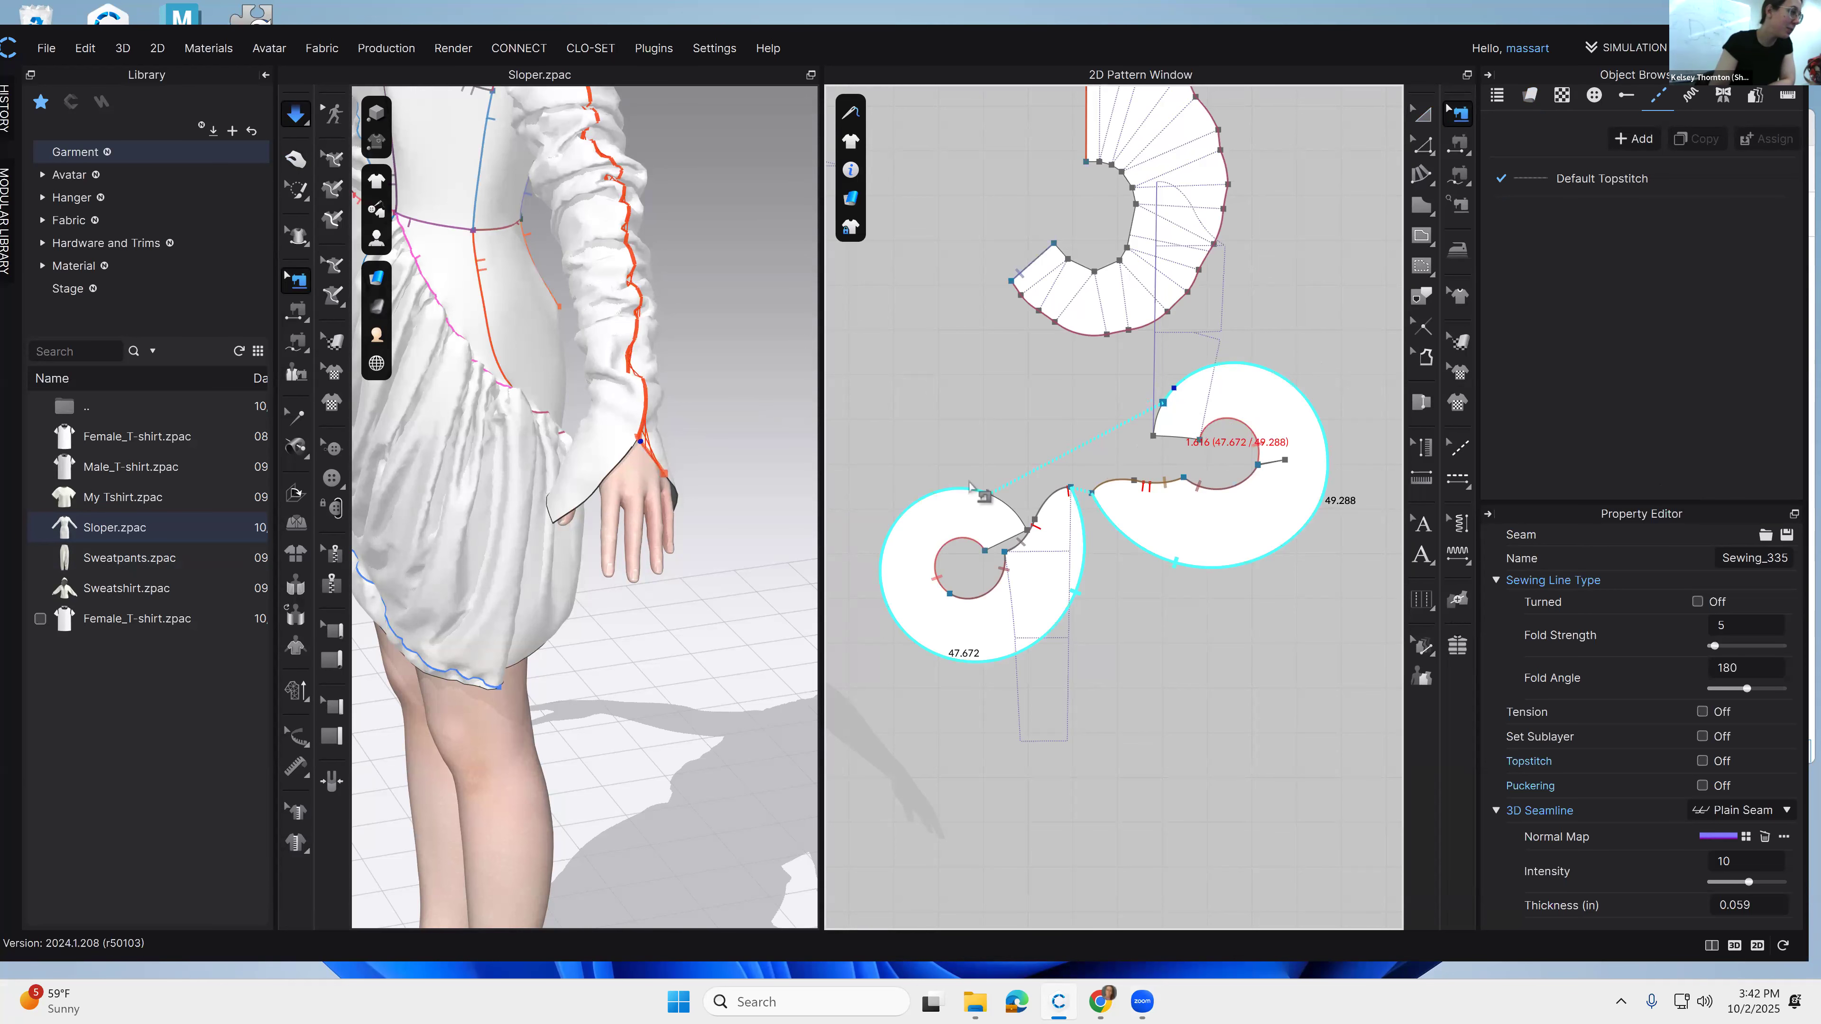
{"action": "left_click", "coordinate": [999, 563]}
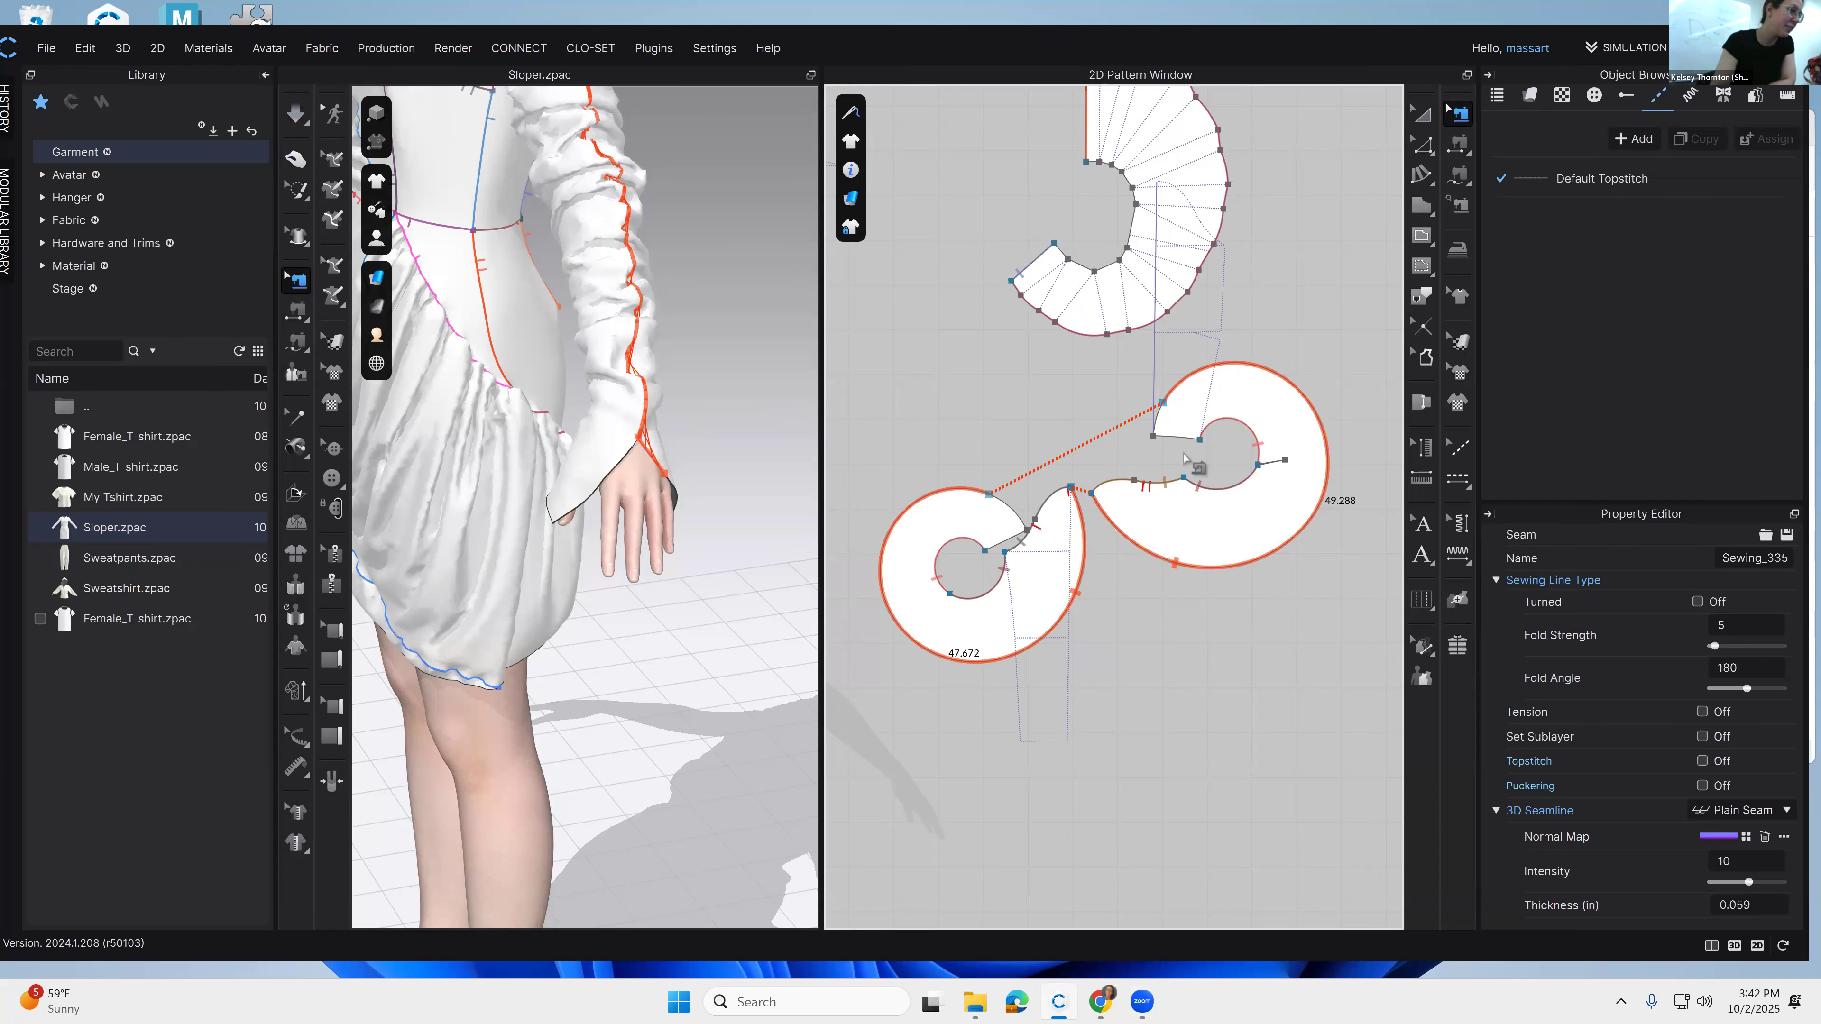
{"action": "left_click_drag", "start_coordinate": [989, 495], "coordinate": [1005, 503]}
{"action": "left_click", "coordinate": [294, 112]}
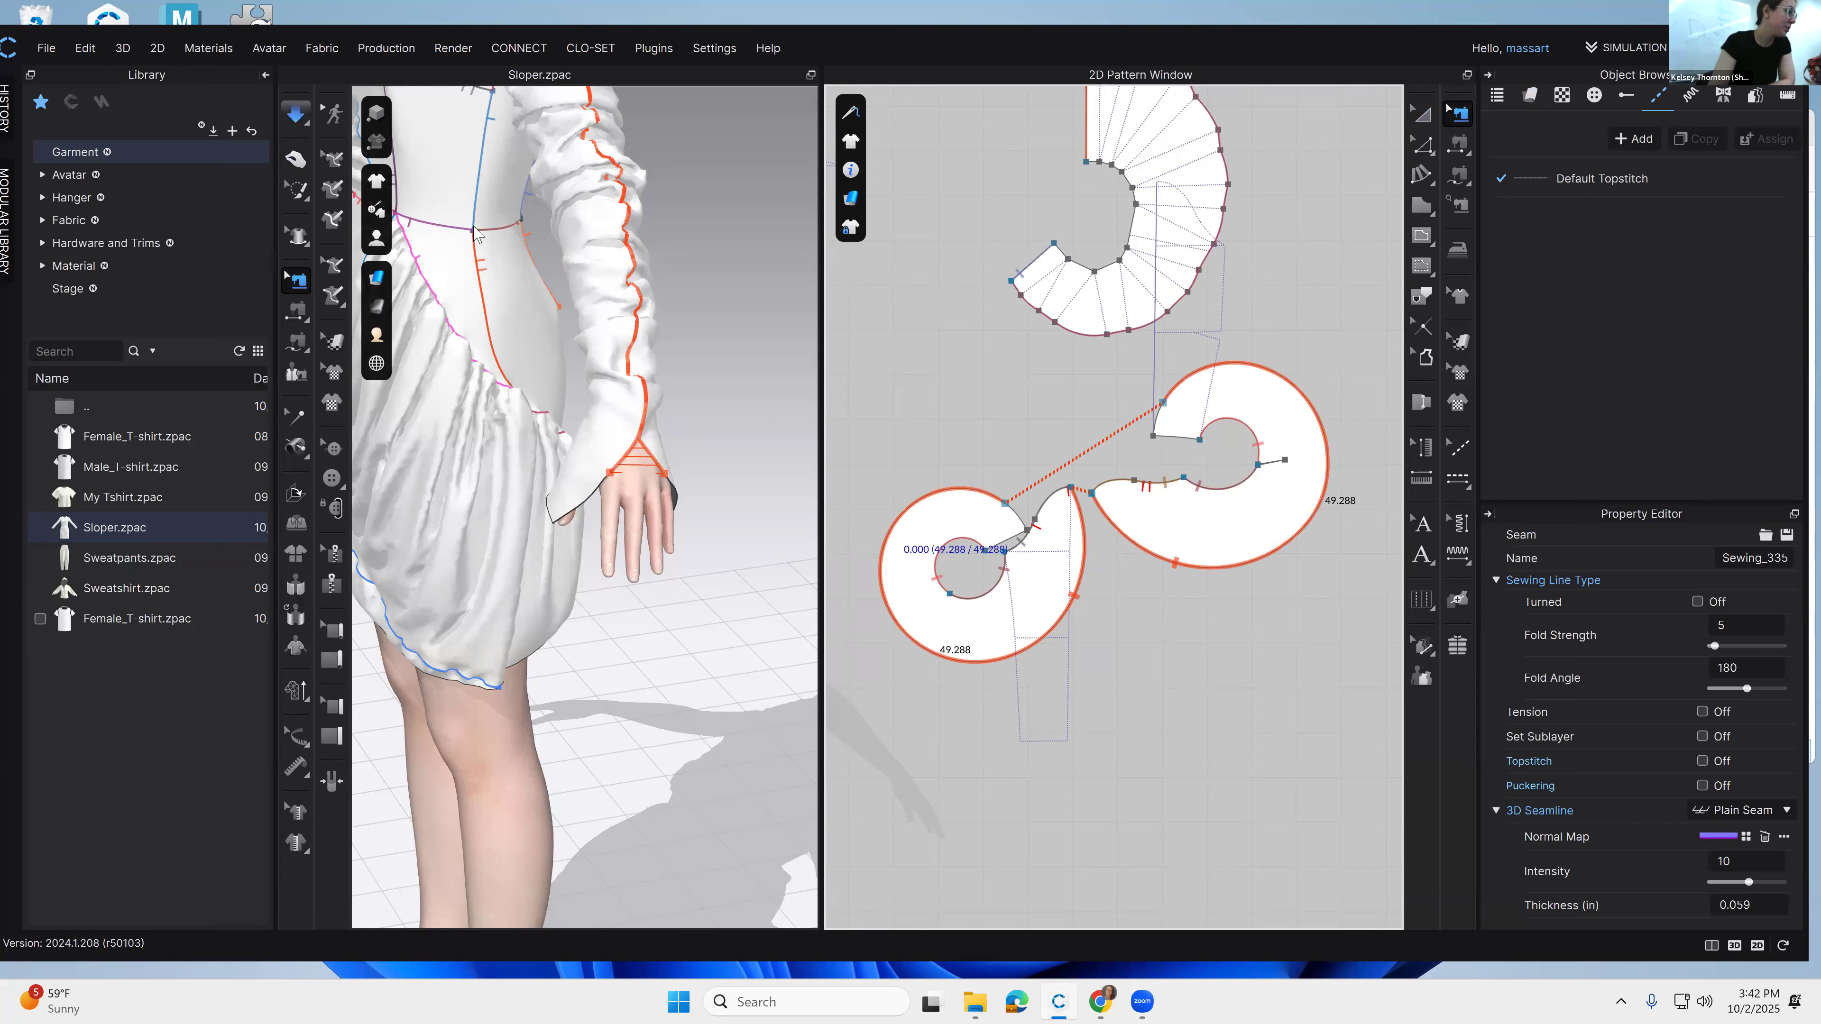
{"action": "key", "text": "q"}
{"action": "scroll", "coordinate": [644, 387], "scroll_direction": "down", "scroll_amount": 5}
{"action": "right_click_drag", "start_coordinate": [644, 388], "coordinate": [545, 393]}
Step: Extend the same sleeve seam to the end corners of both circular pieces, about 52.35 in long, and resimulate
{"action": "left_click", "coordinate": [1204, 405]}
{"action": "key", "text": "b"}
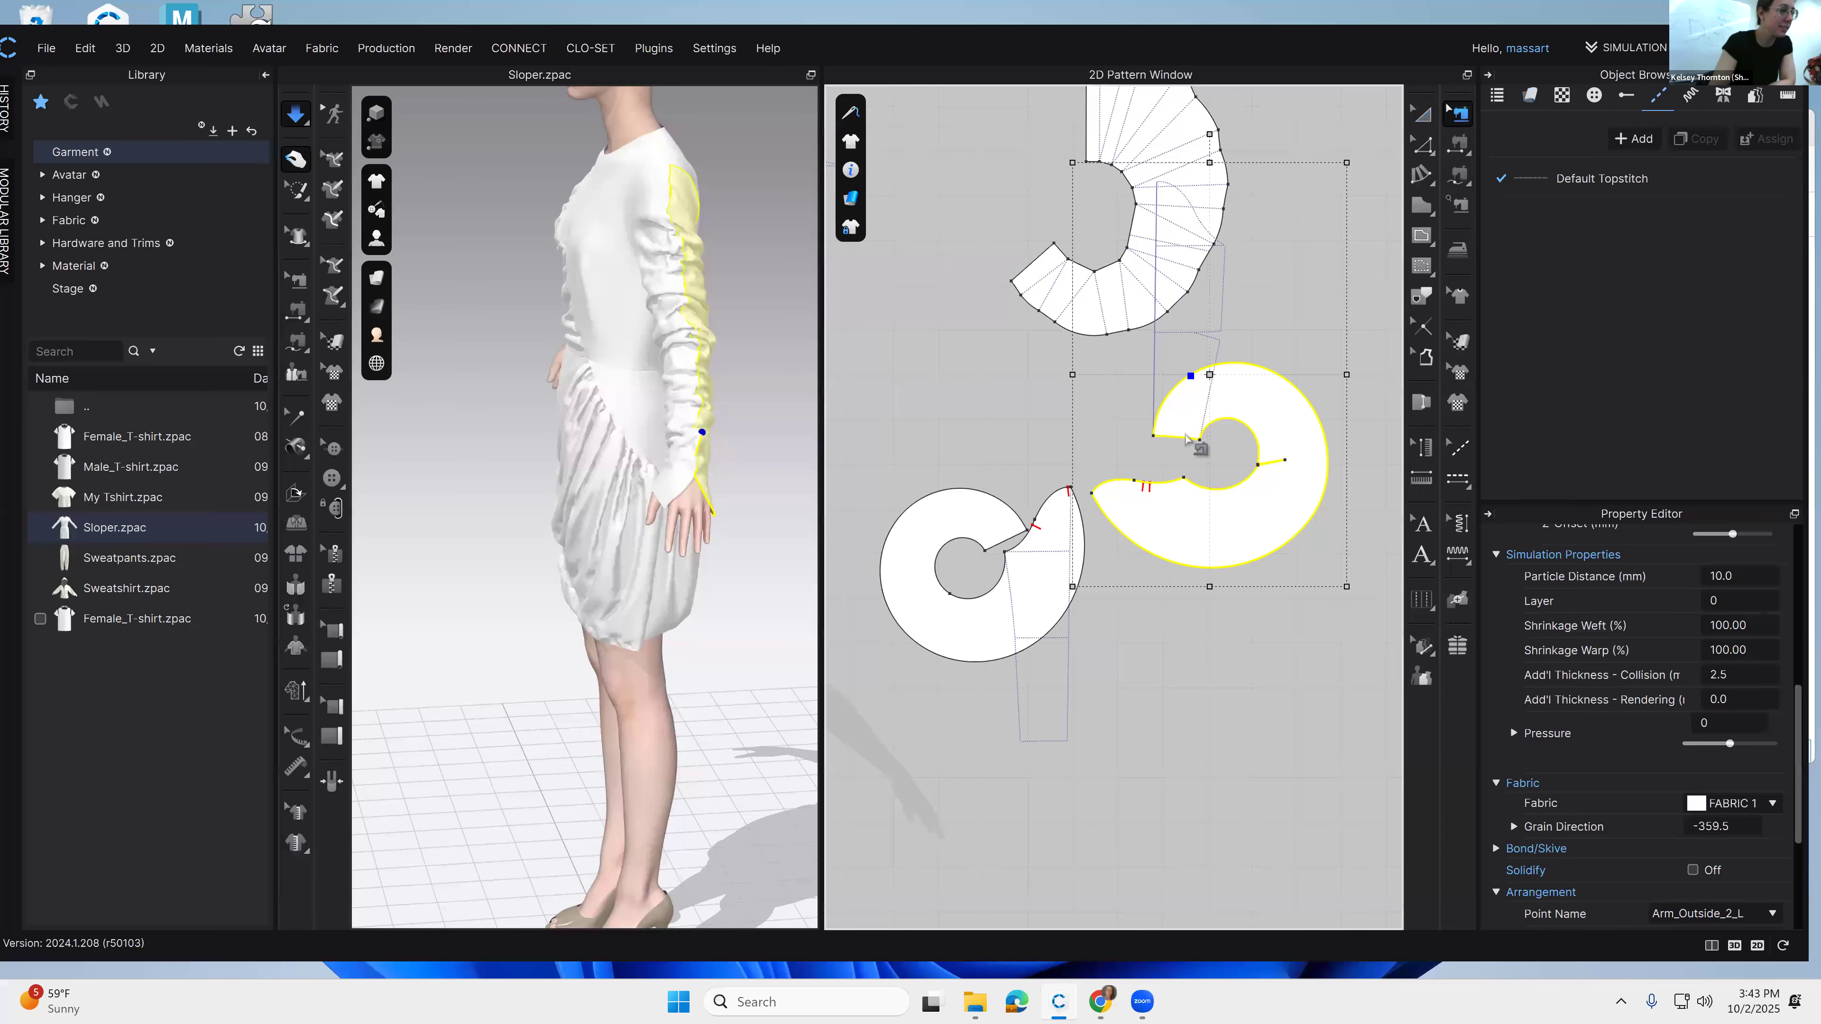
{"action": "left_click_drag", "start_coordinate": [1162, 404], "coordinate": [1152, 439]}
{"action": "left_click_drag", "start_coordinate": [1012, 501], "coordinate": [1027, 531]}
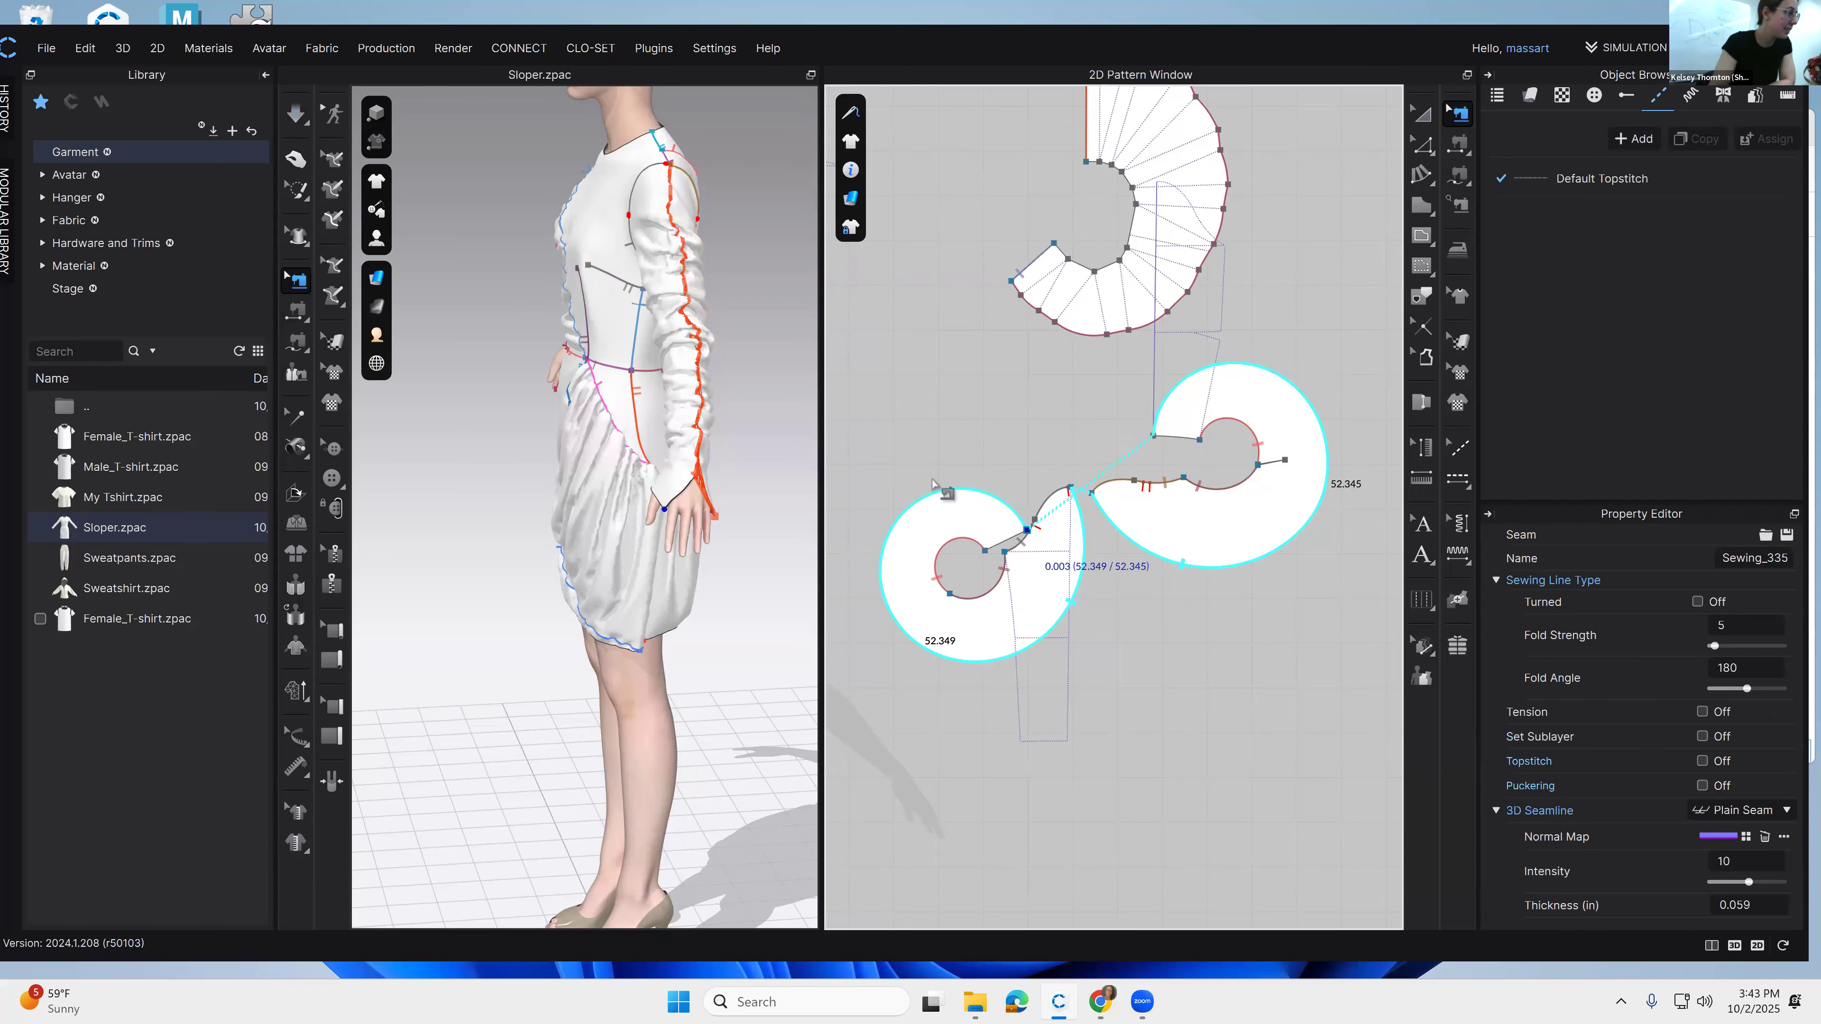
{"action": "left_click", "coordinate": [296, 114]}
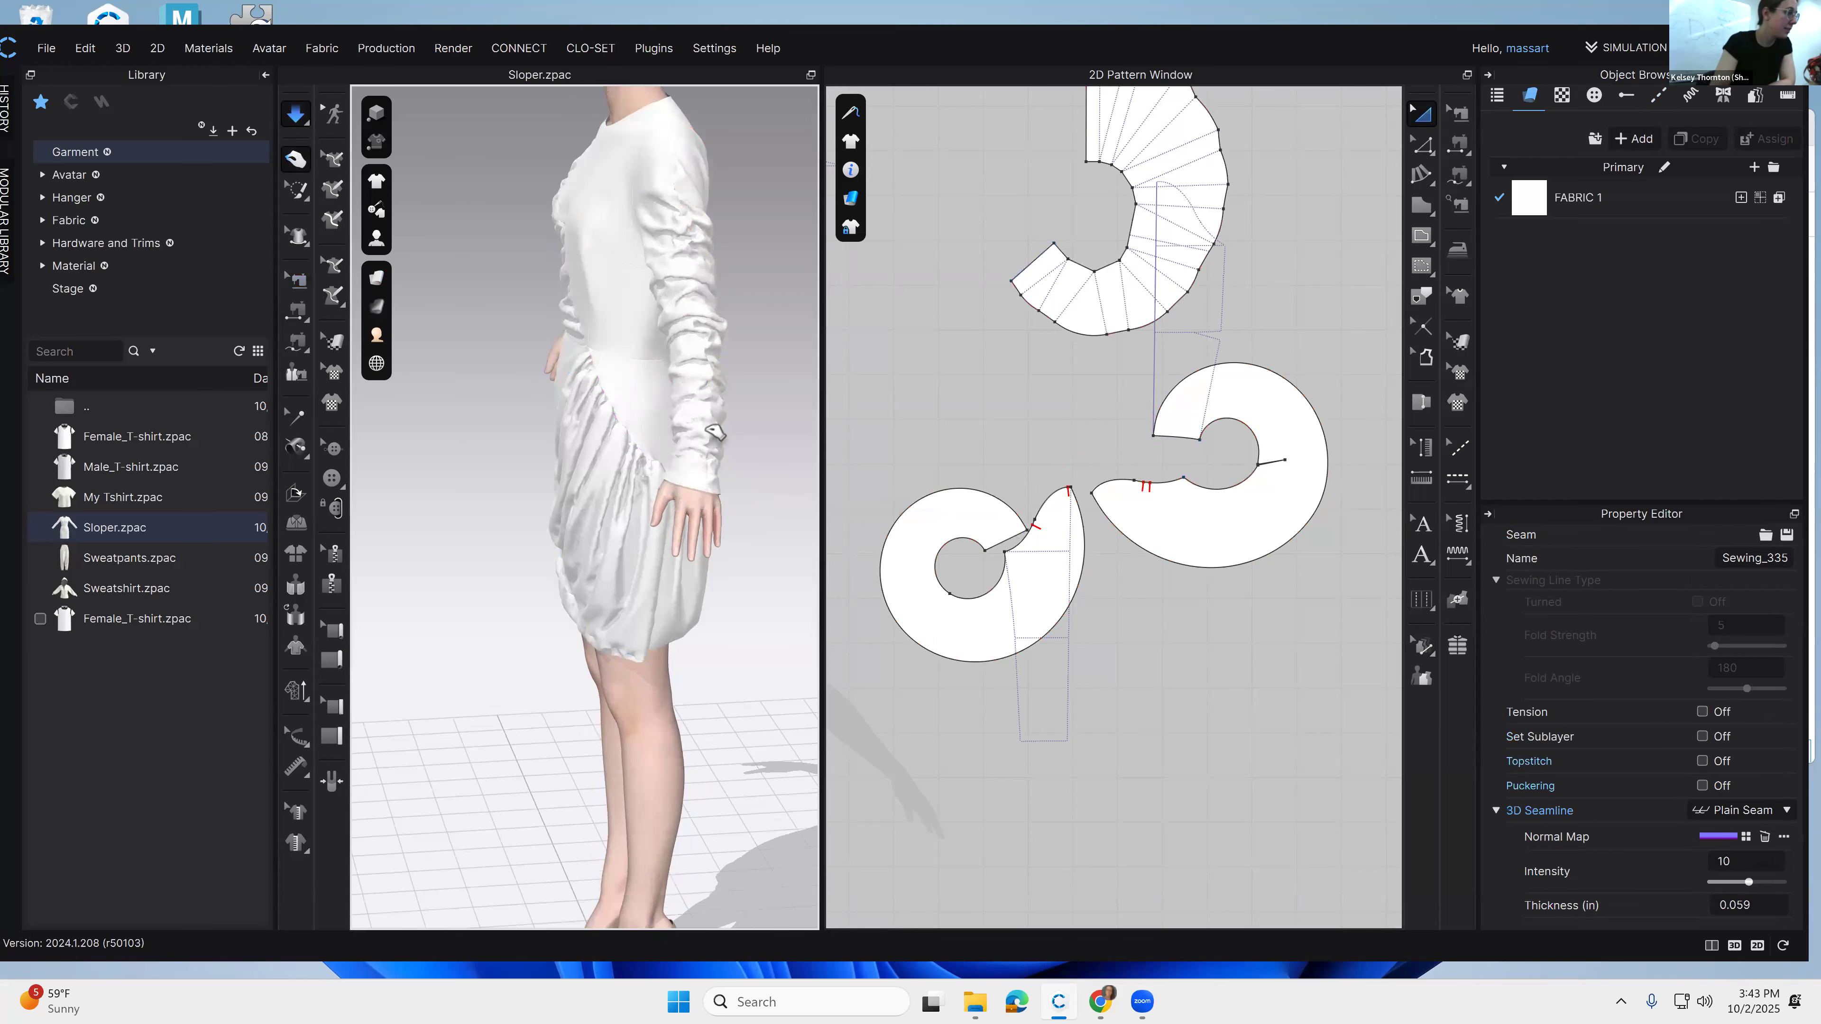
{"action": "left_click", "coordinate": [713, 453]}
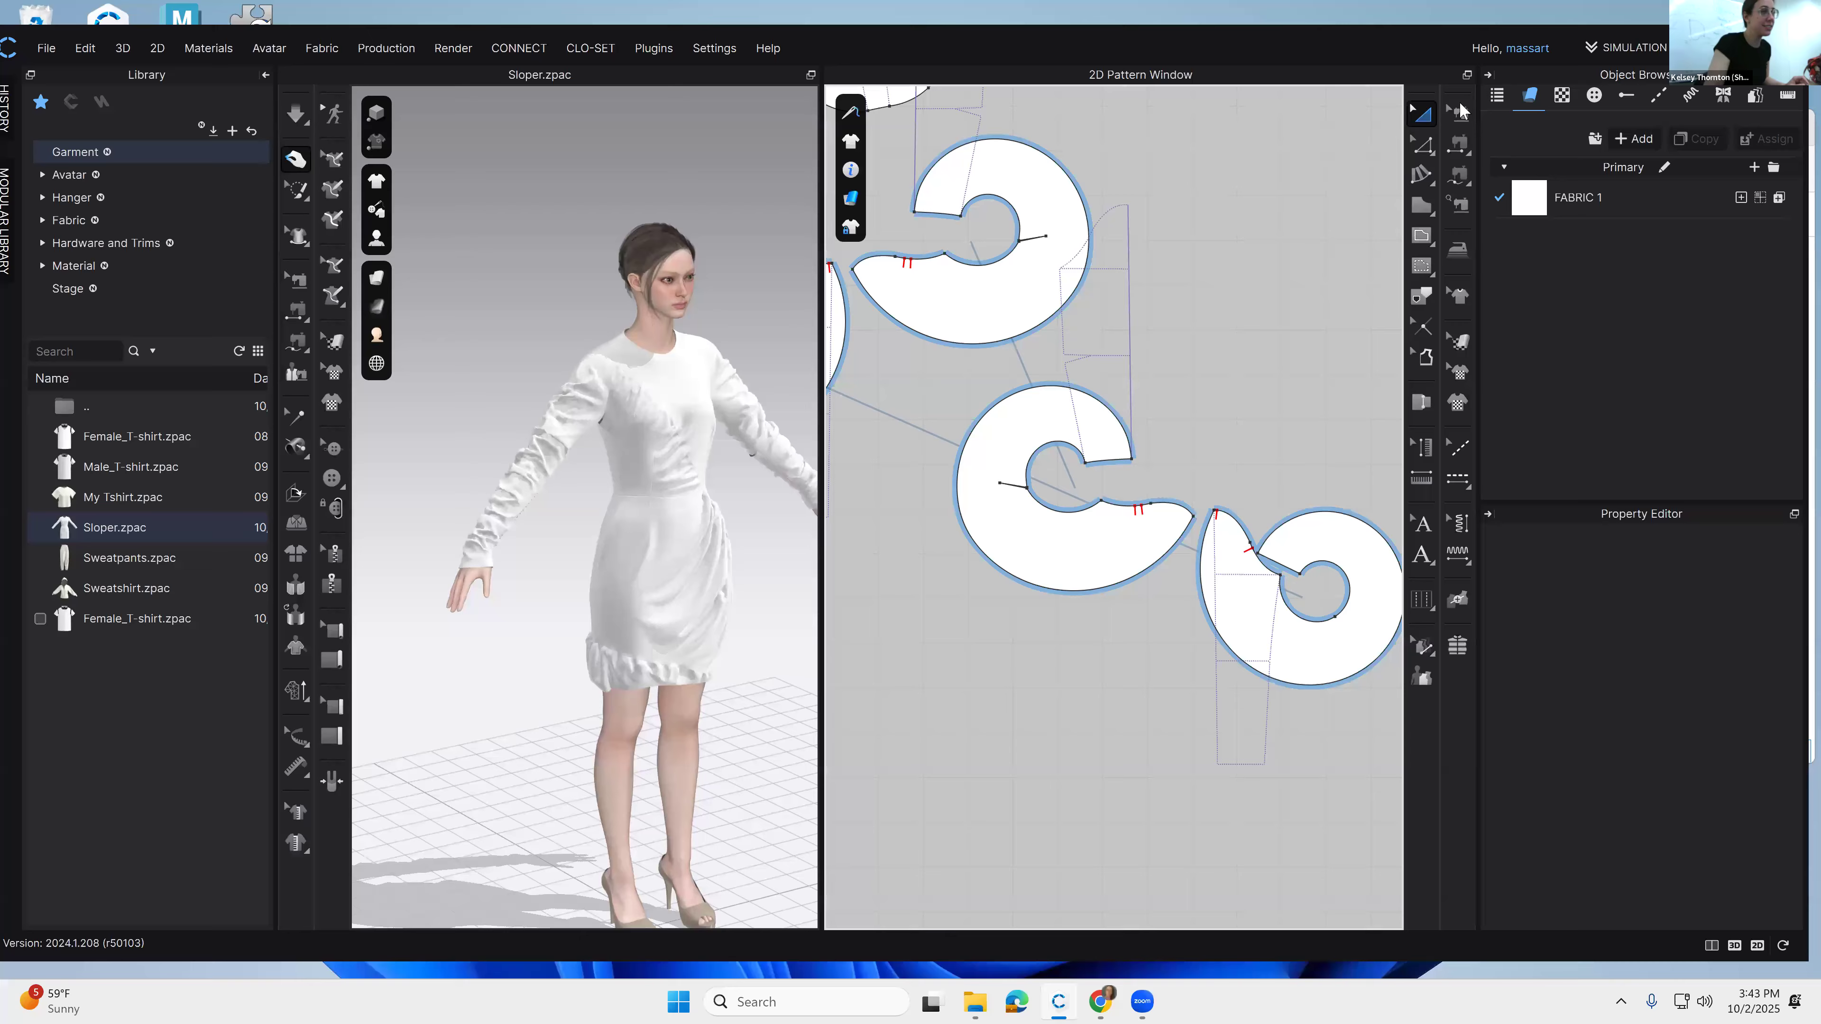
Step: Examine the sleeve pieces' sewing lines in the pattern layout and inspect the draped dress on the avatar from the front
{"action": "left_click", "coordinate": [1459, 113]}
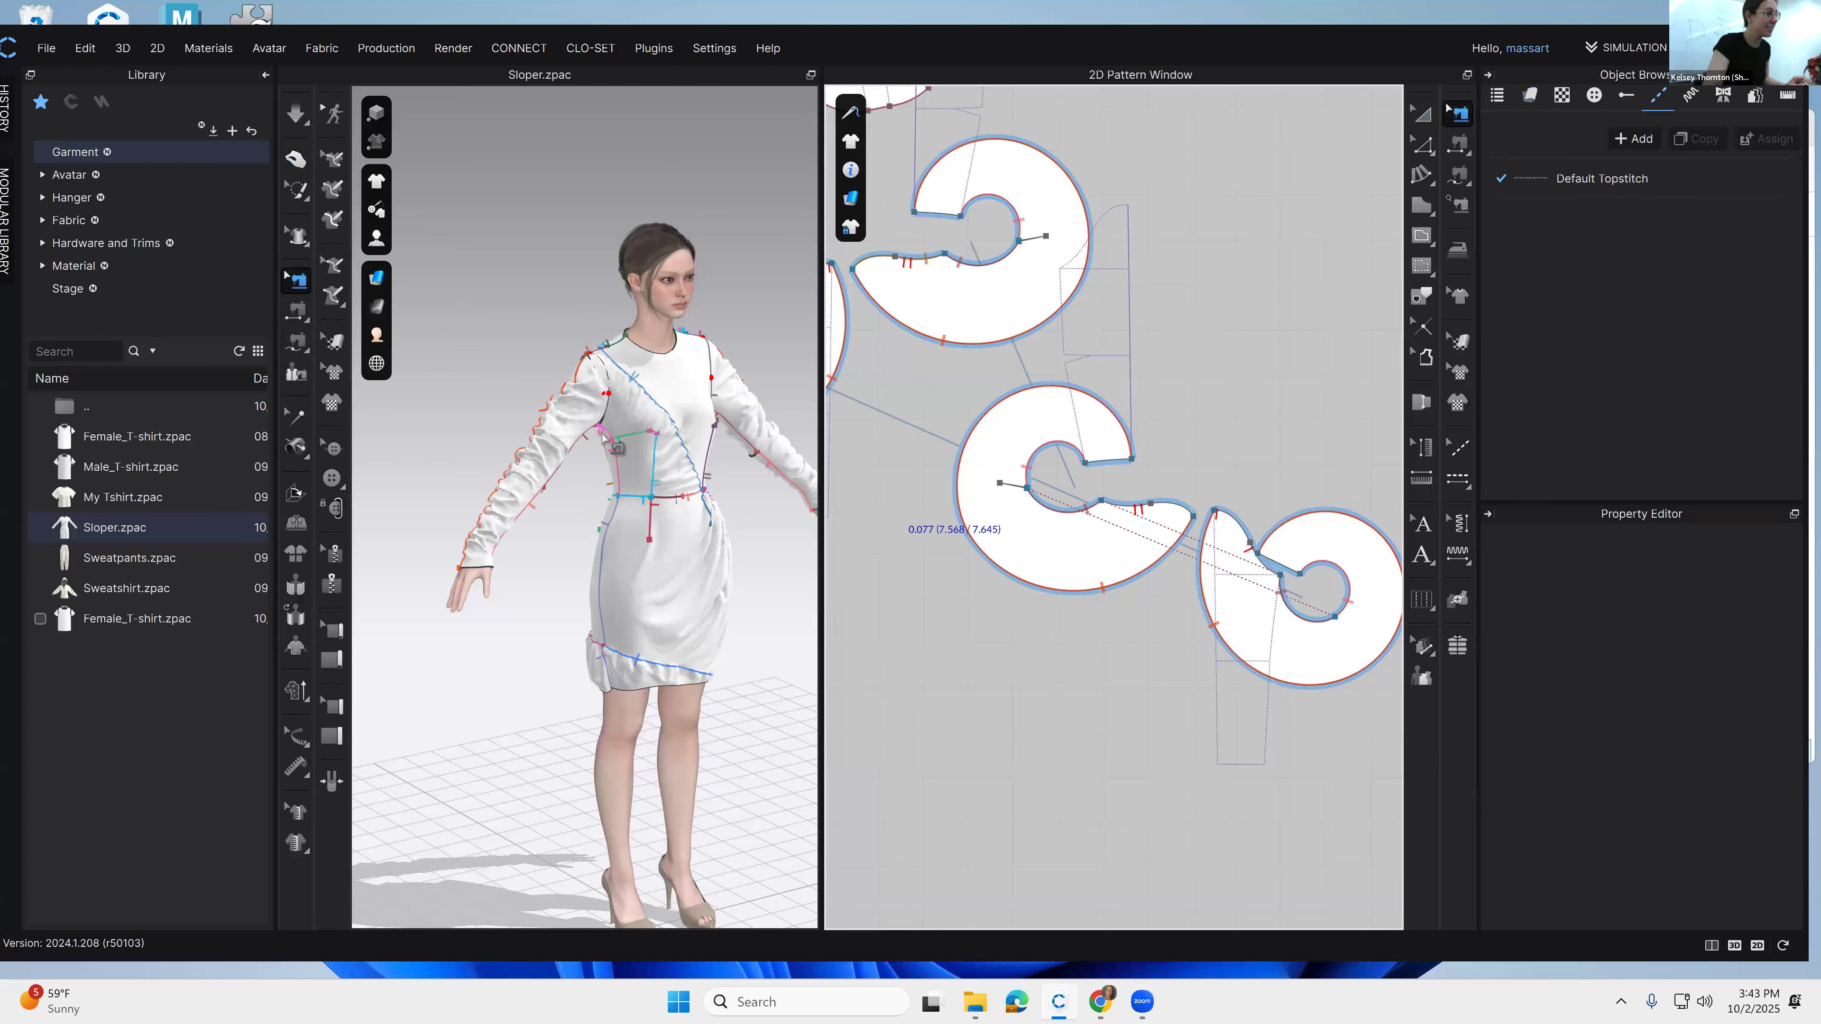
{"action": "scroll", "coordinate": [1049, 509], "scroll_direction": "down", "scroll_amount": 3}
{"action": "scroll", "coordinate": [1049, 497], "scroll_direction": "down", "scroll_amount": 3}
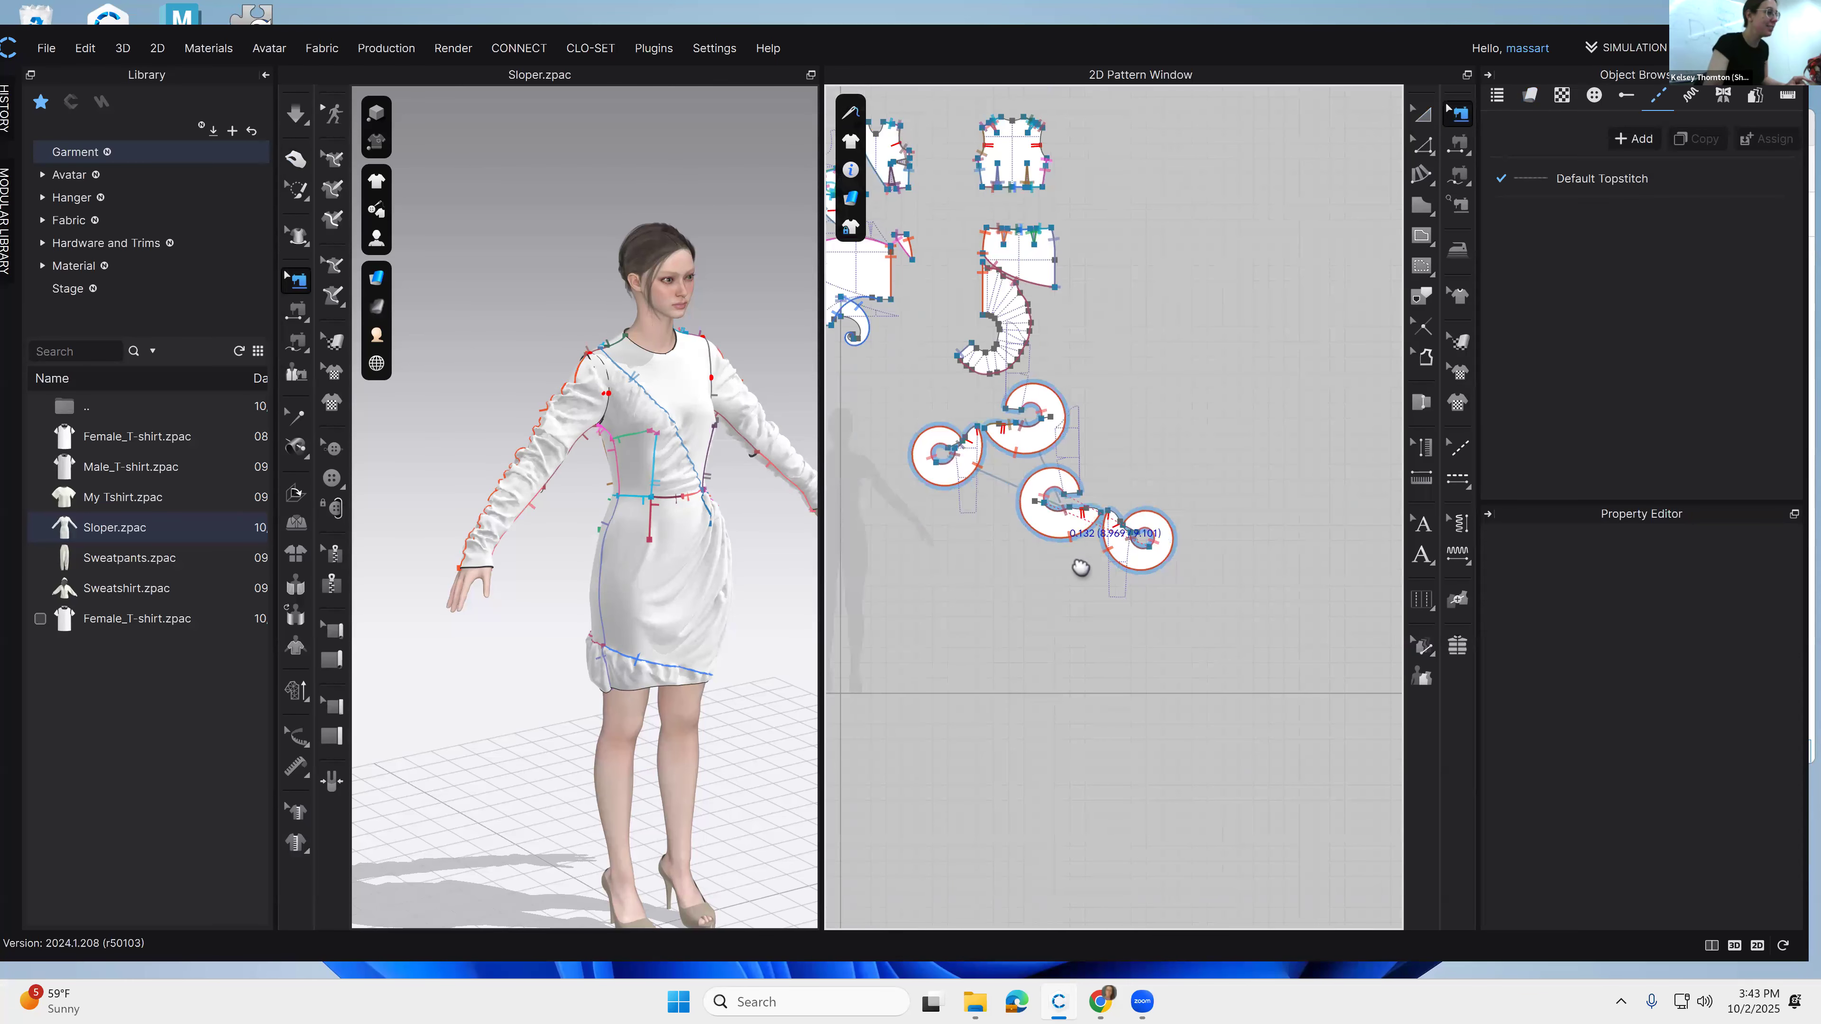
{"action": "scroll", "coordinate": [1053, 589], "scroll_direction": "up", "scroll_amount": 6}
{"action": "left_click", "coordinate": [1421, 114]}
{"action": "left_click", "coordinate": [564, 439]}
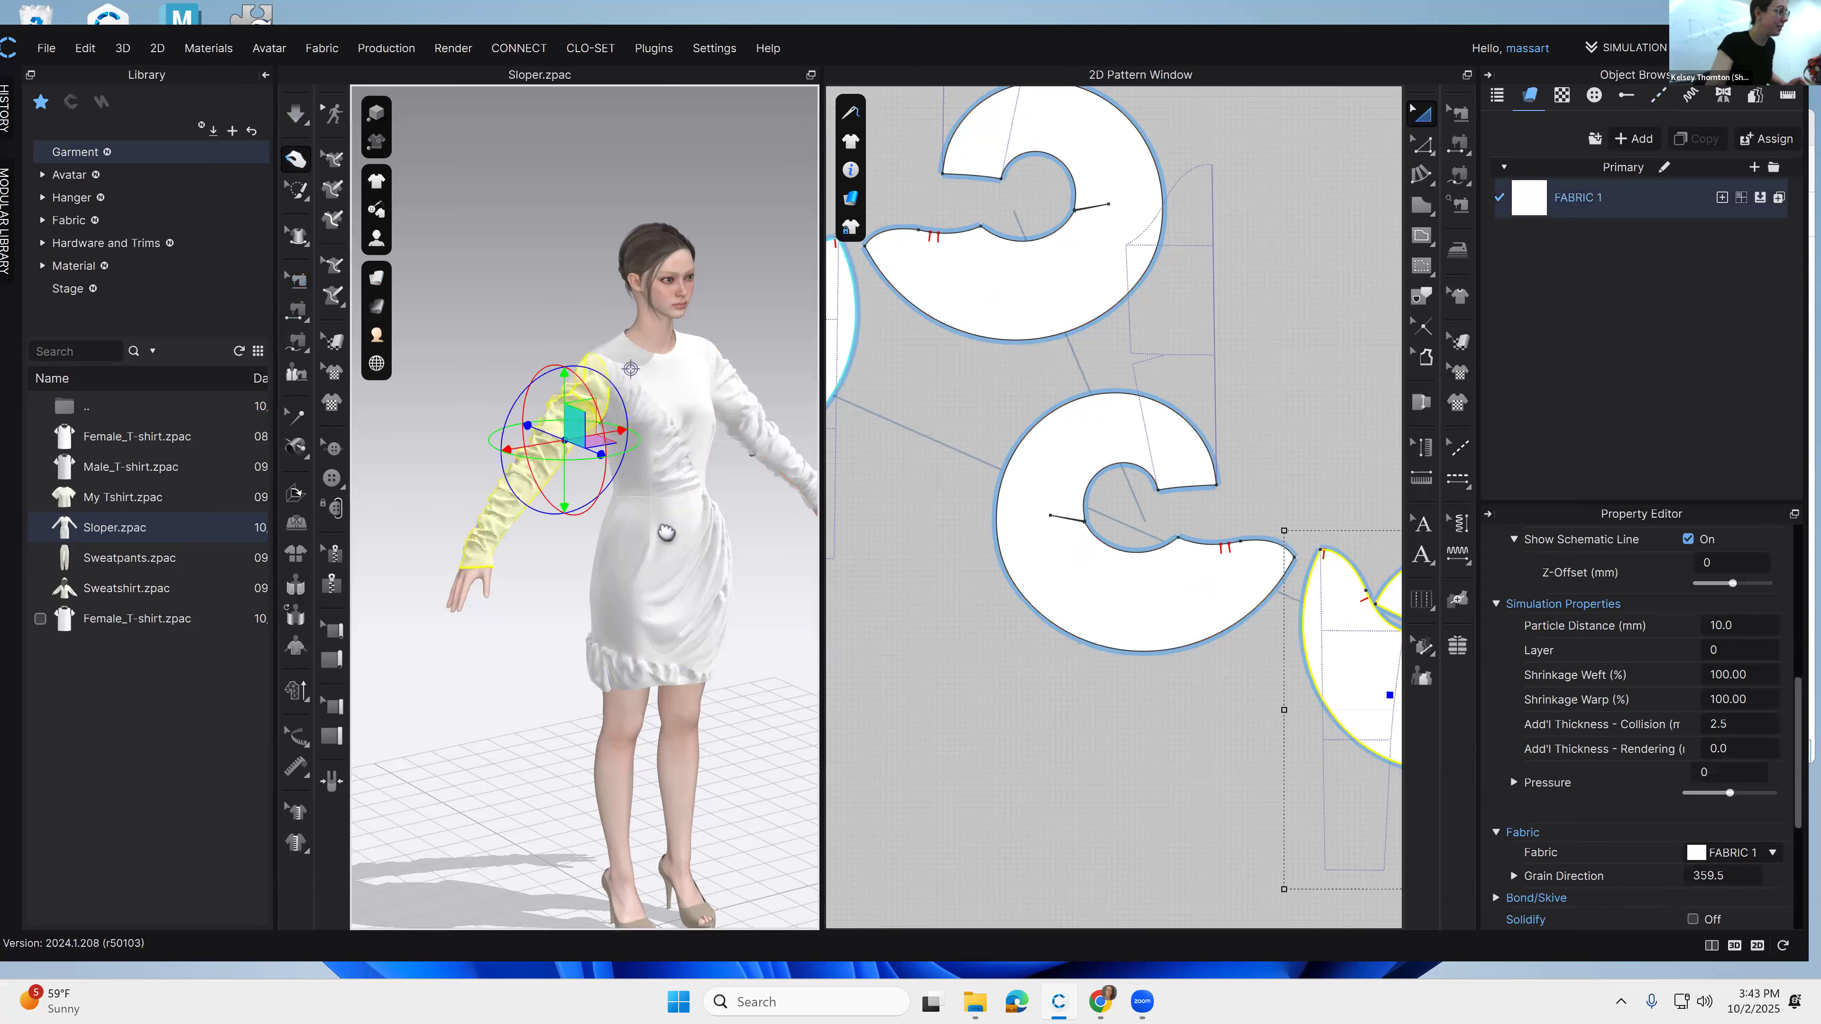
{"action": "middle_click_drag", "start_coordinate": [618, 468], "coordinate": [599, 466]}
{"action": "middle_click_drag", "start_coordinate": [662, 599], "coordinate": [621, 528]}
{"action": "right_click_drag", "start_coordinate": [622, 529], "coordinate": [601, 524]}
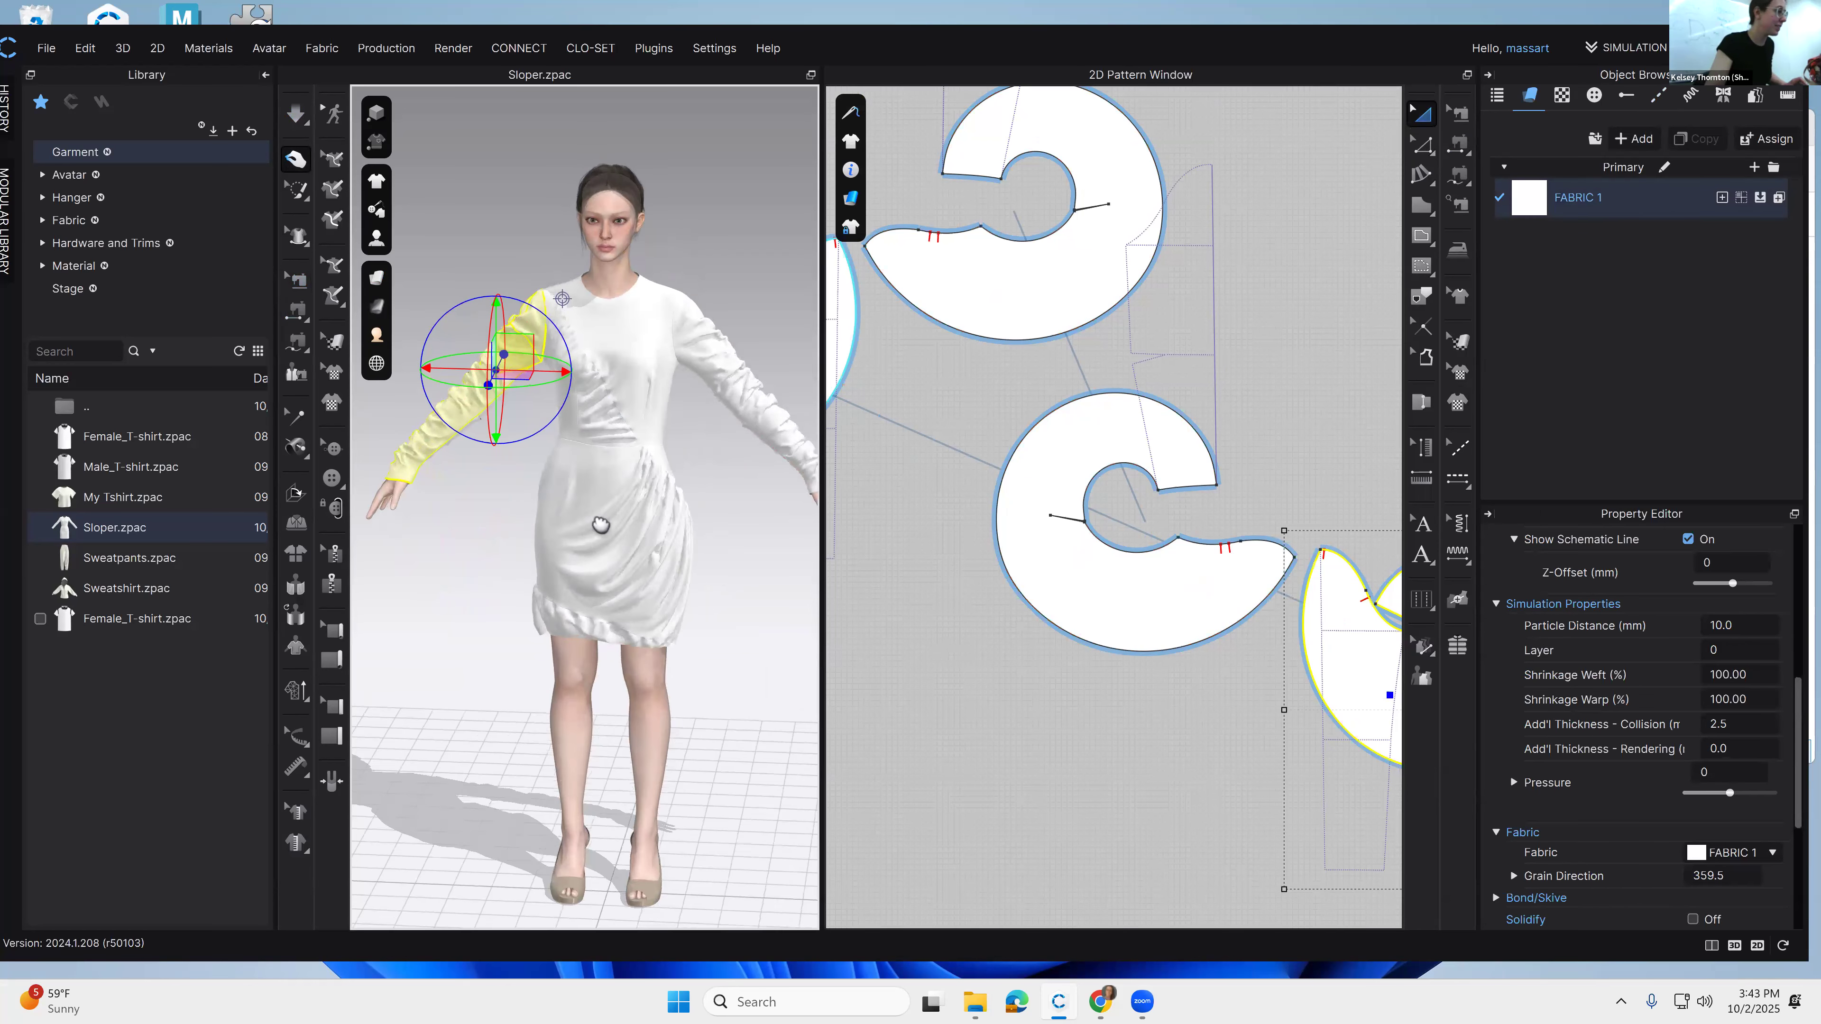
{"action": "middle_click_drag", "start_coordinate": [601, 524], "coordinate": [560, 507]}
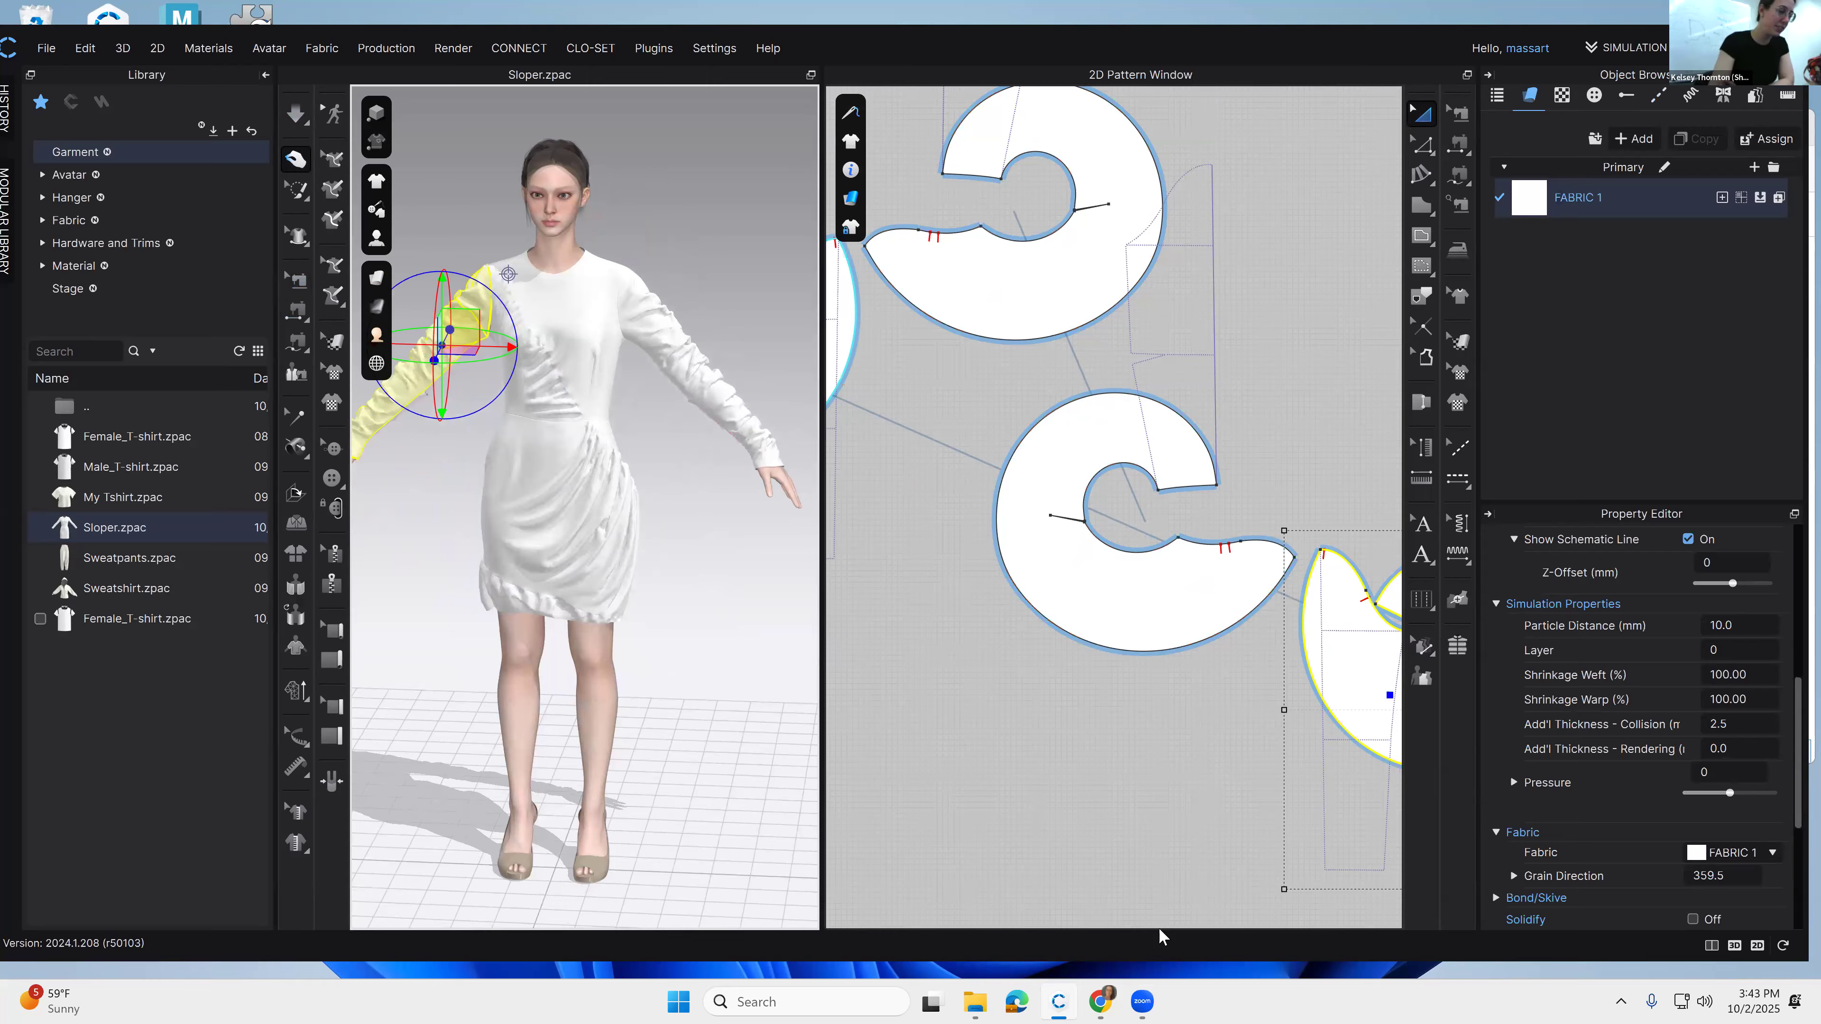